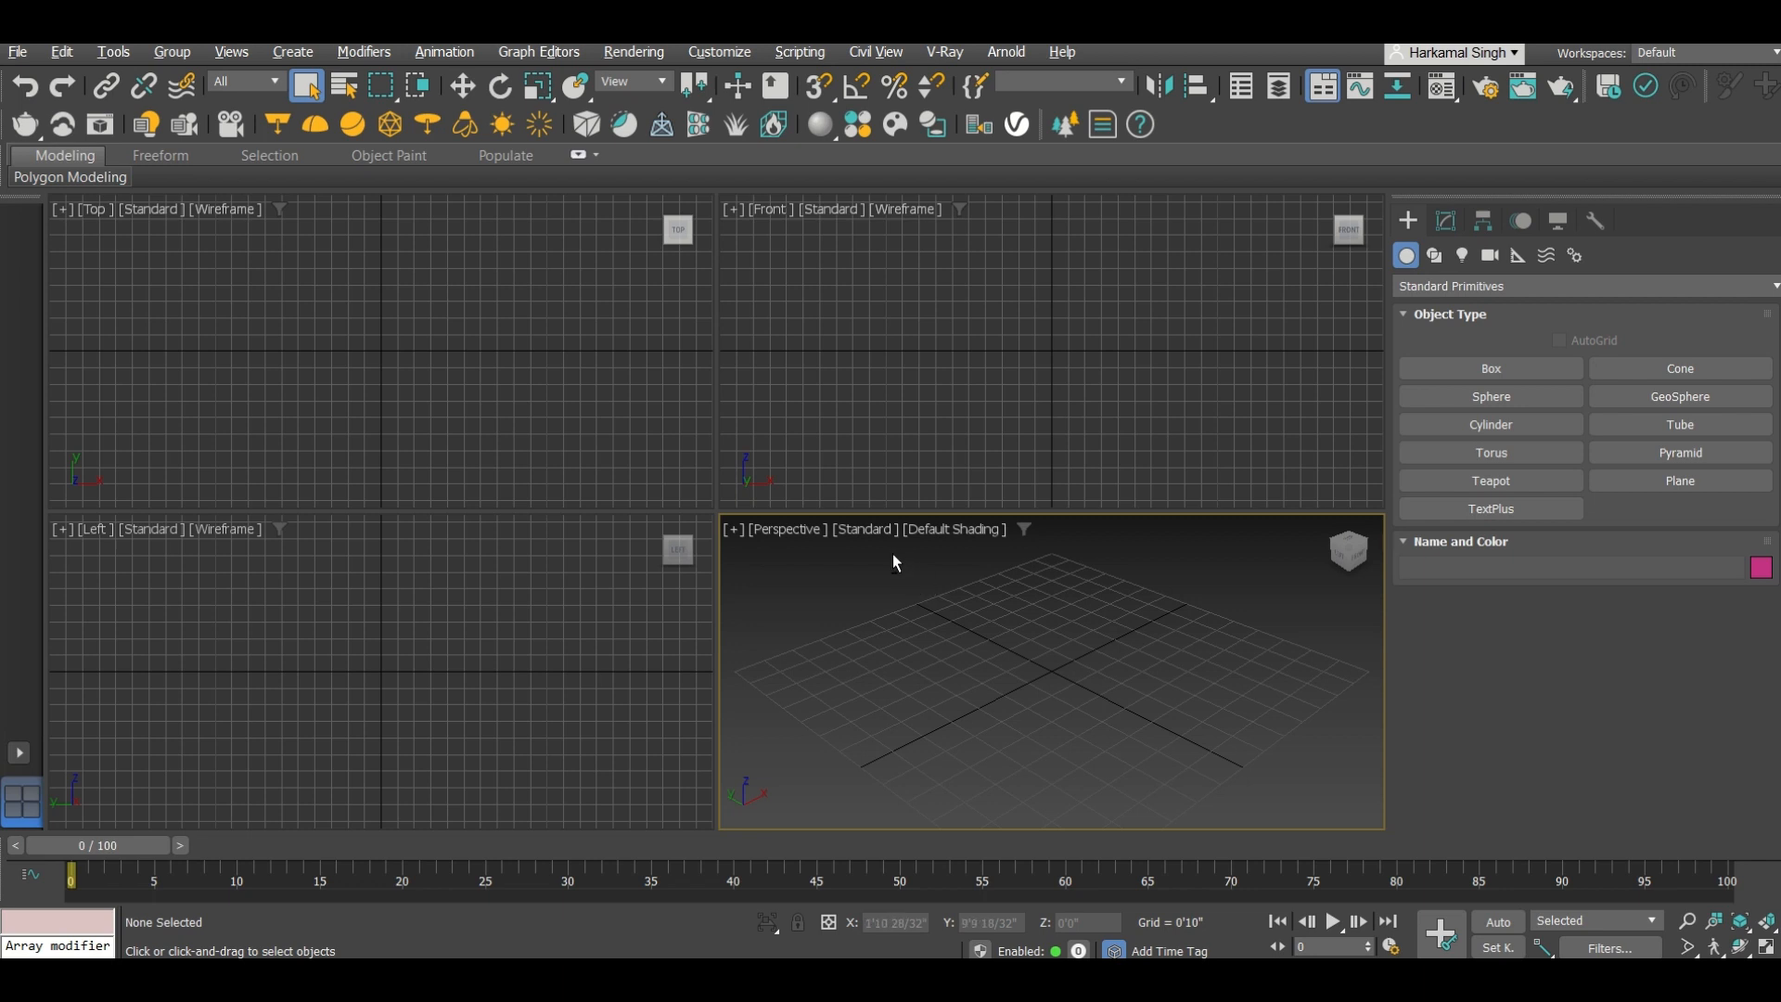
Step: Maximize the Perspective viewport and set the production renderer to V-Ray 6 Hotfix 2
key(alt+w)
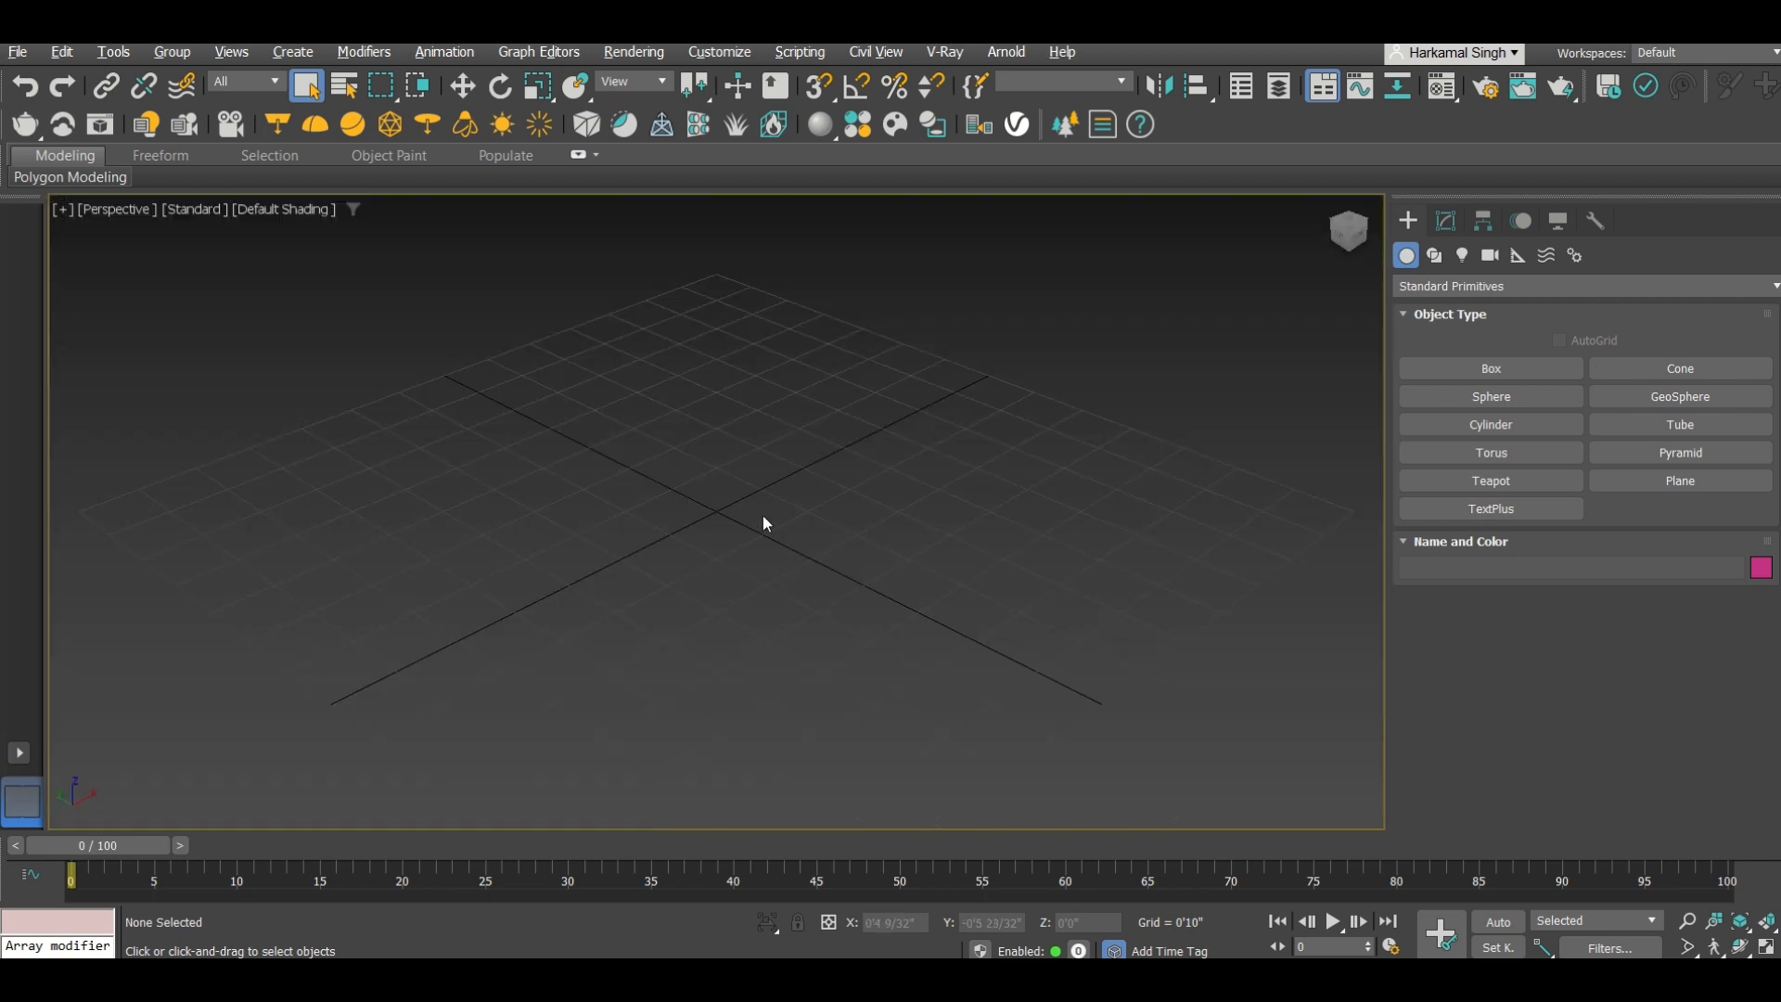
click(1486, 89)
click(911, 238)
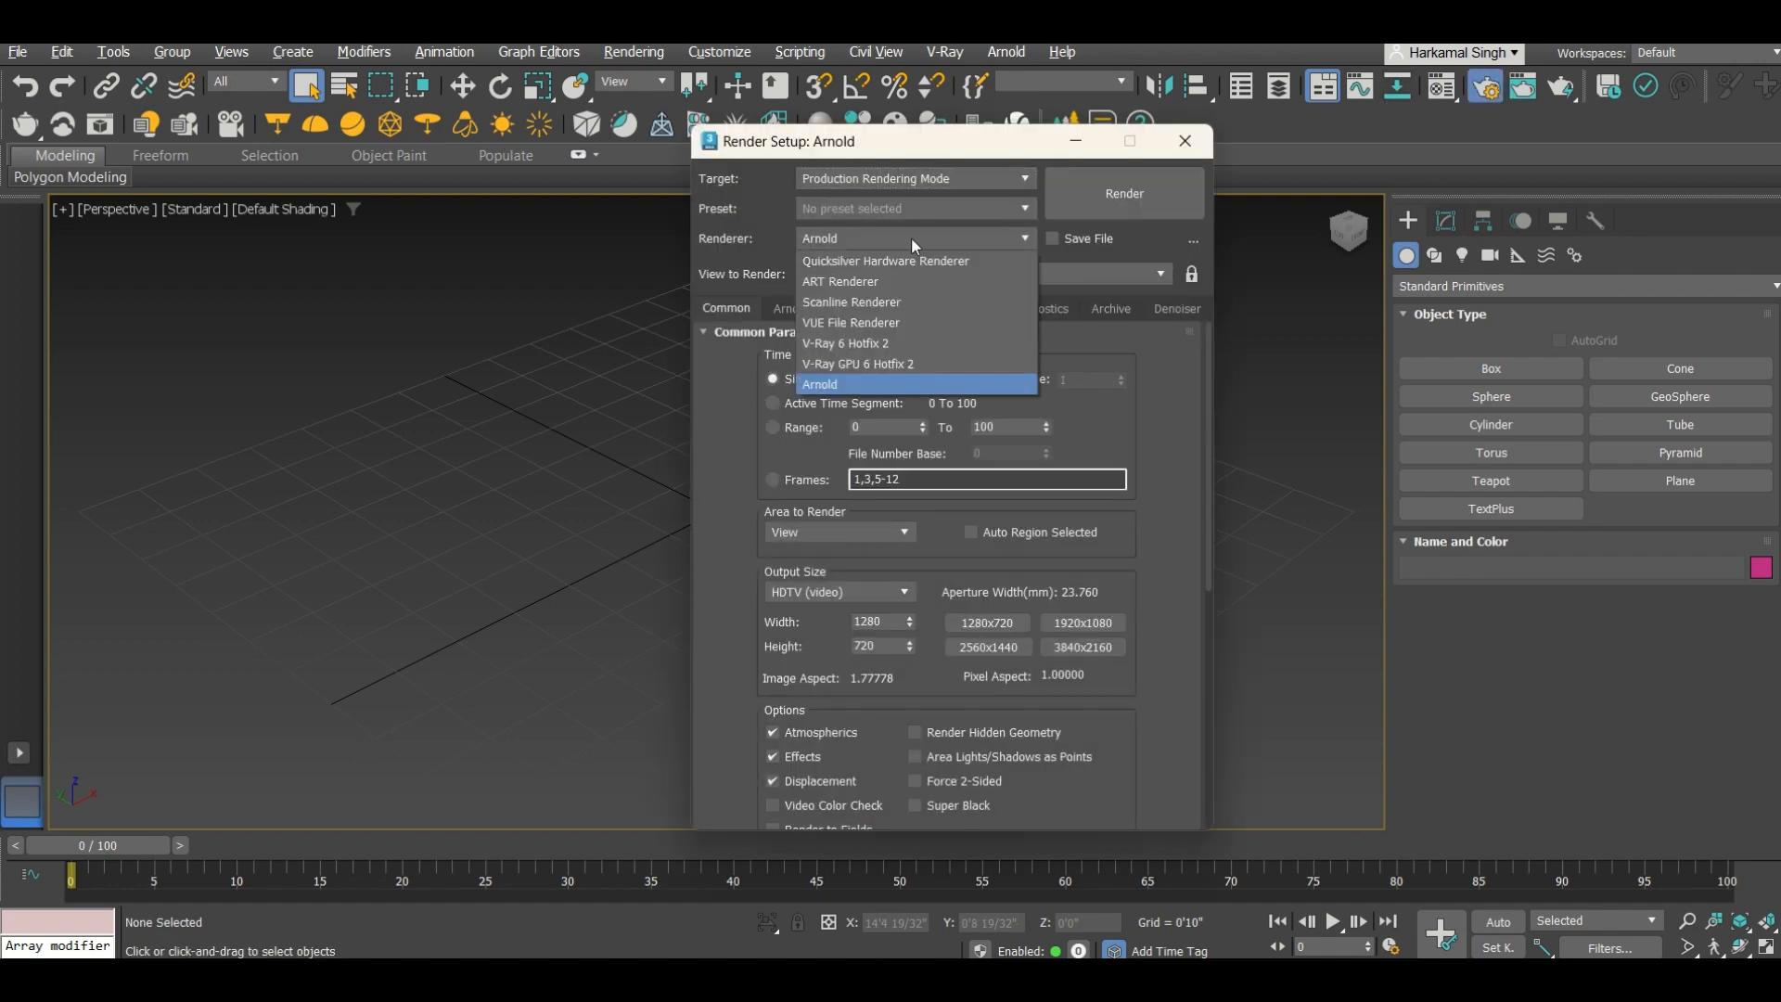
click(829, 344)
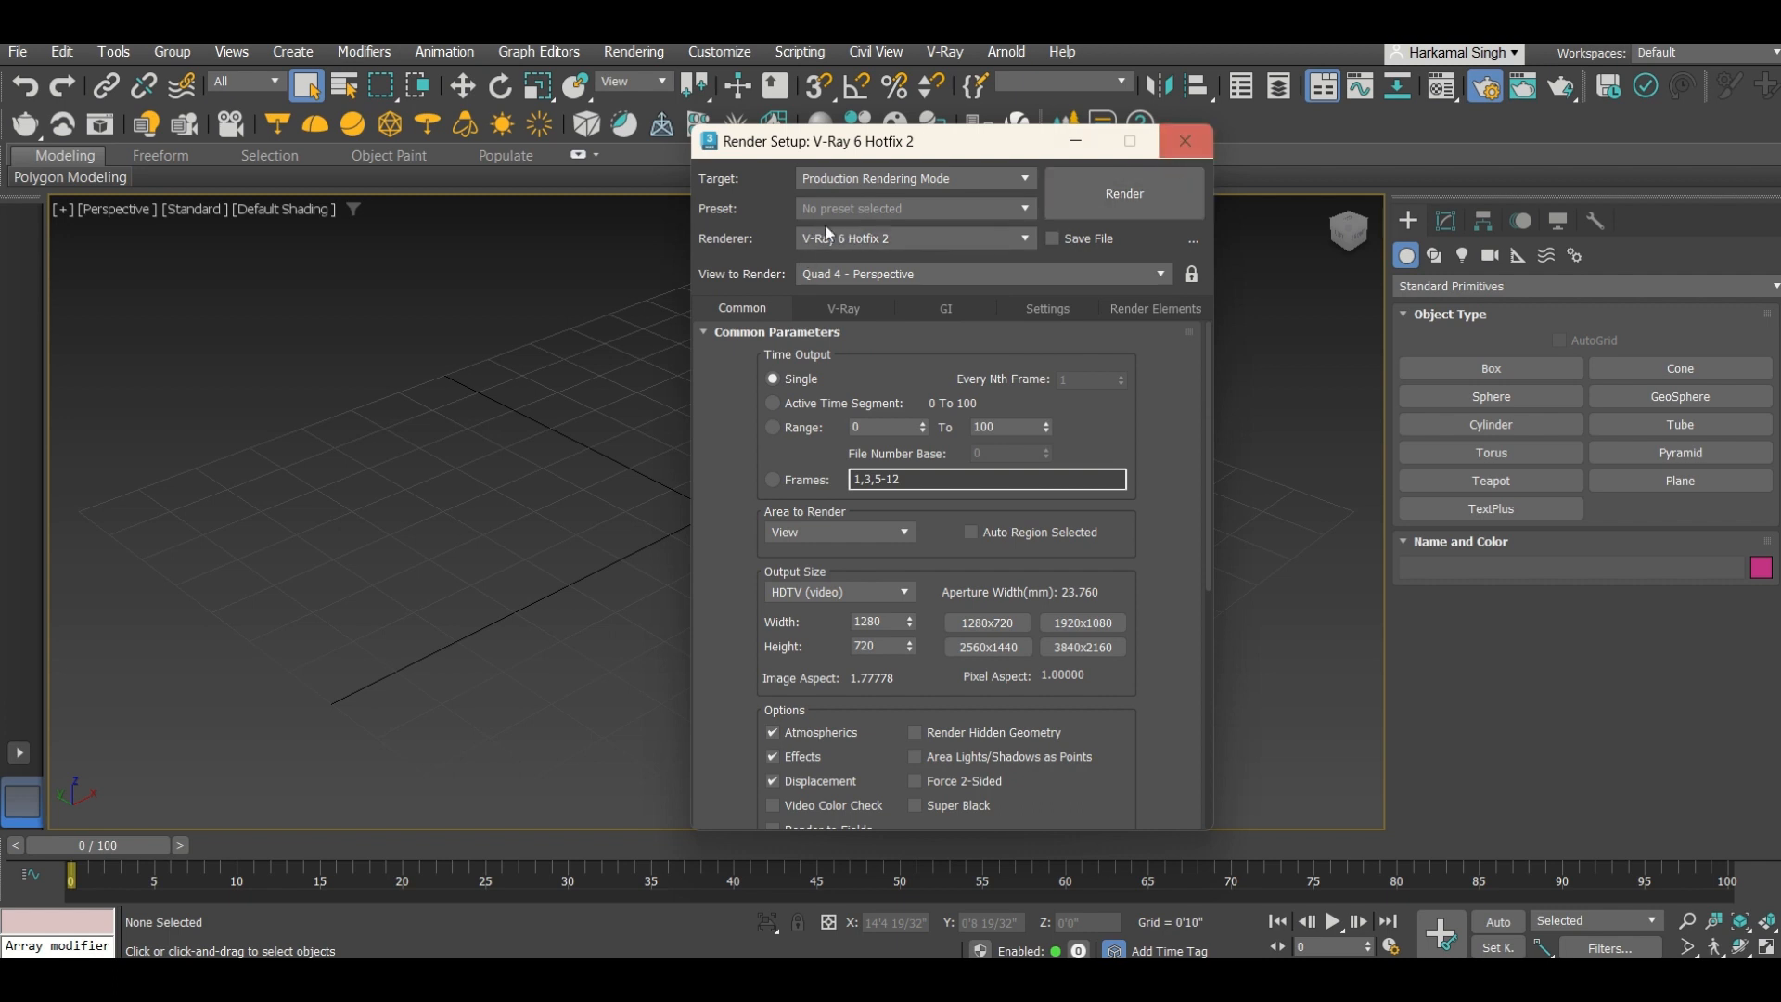
click(1187, 141)
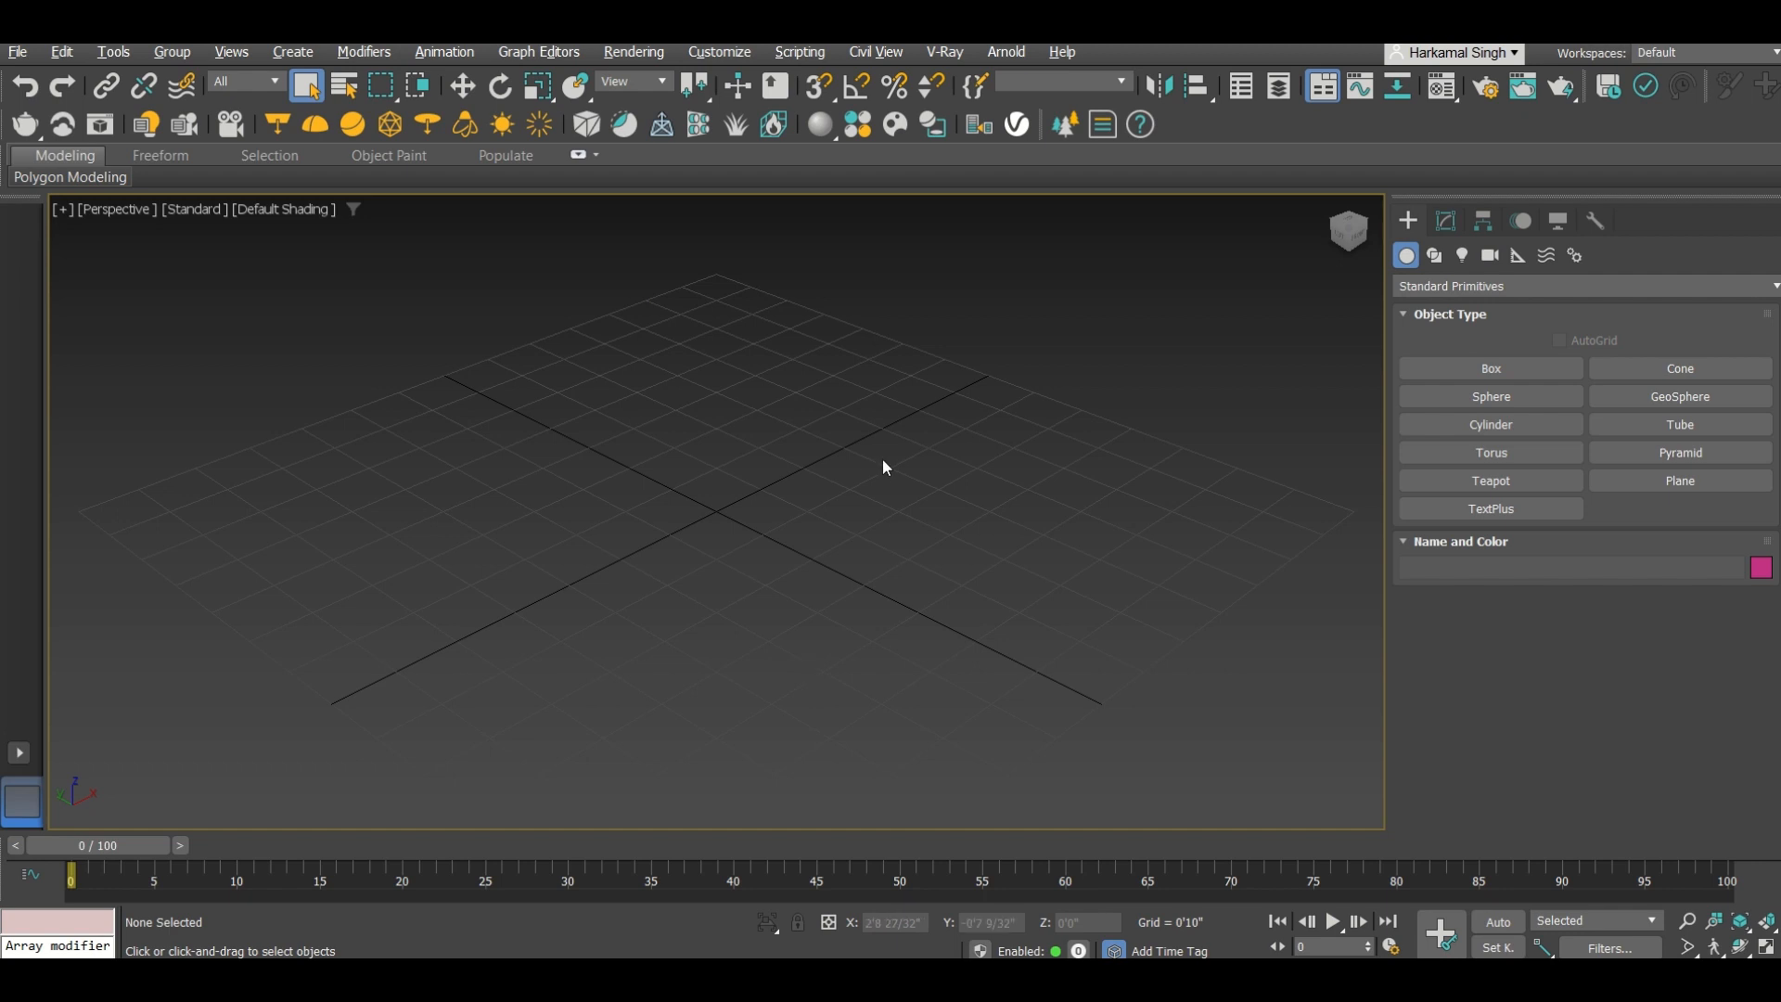
Step: Draw a plane about 10'8" by 11'3" around the centre of the Perspective view and hide the grid
scroll(737, 487, down, 5)
scroll(723, 477, up, 5)
click(1698, 480)
drag(141, 544, 1372, 526)
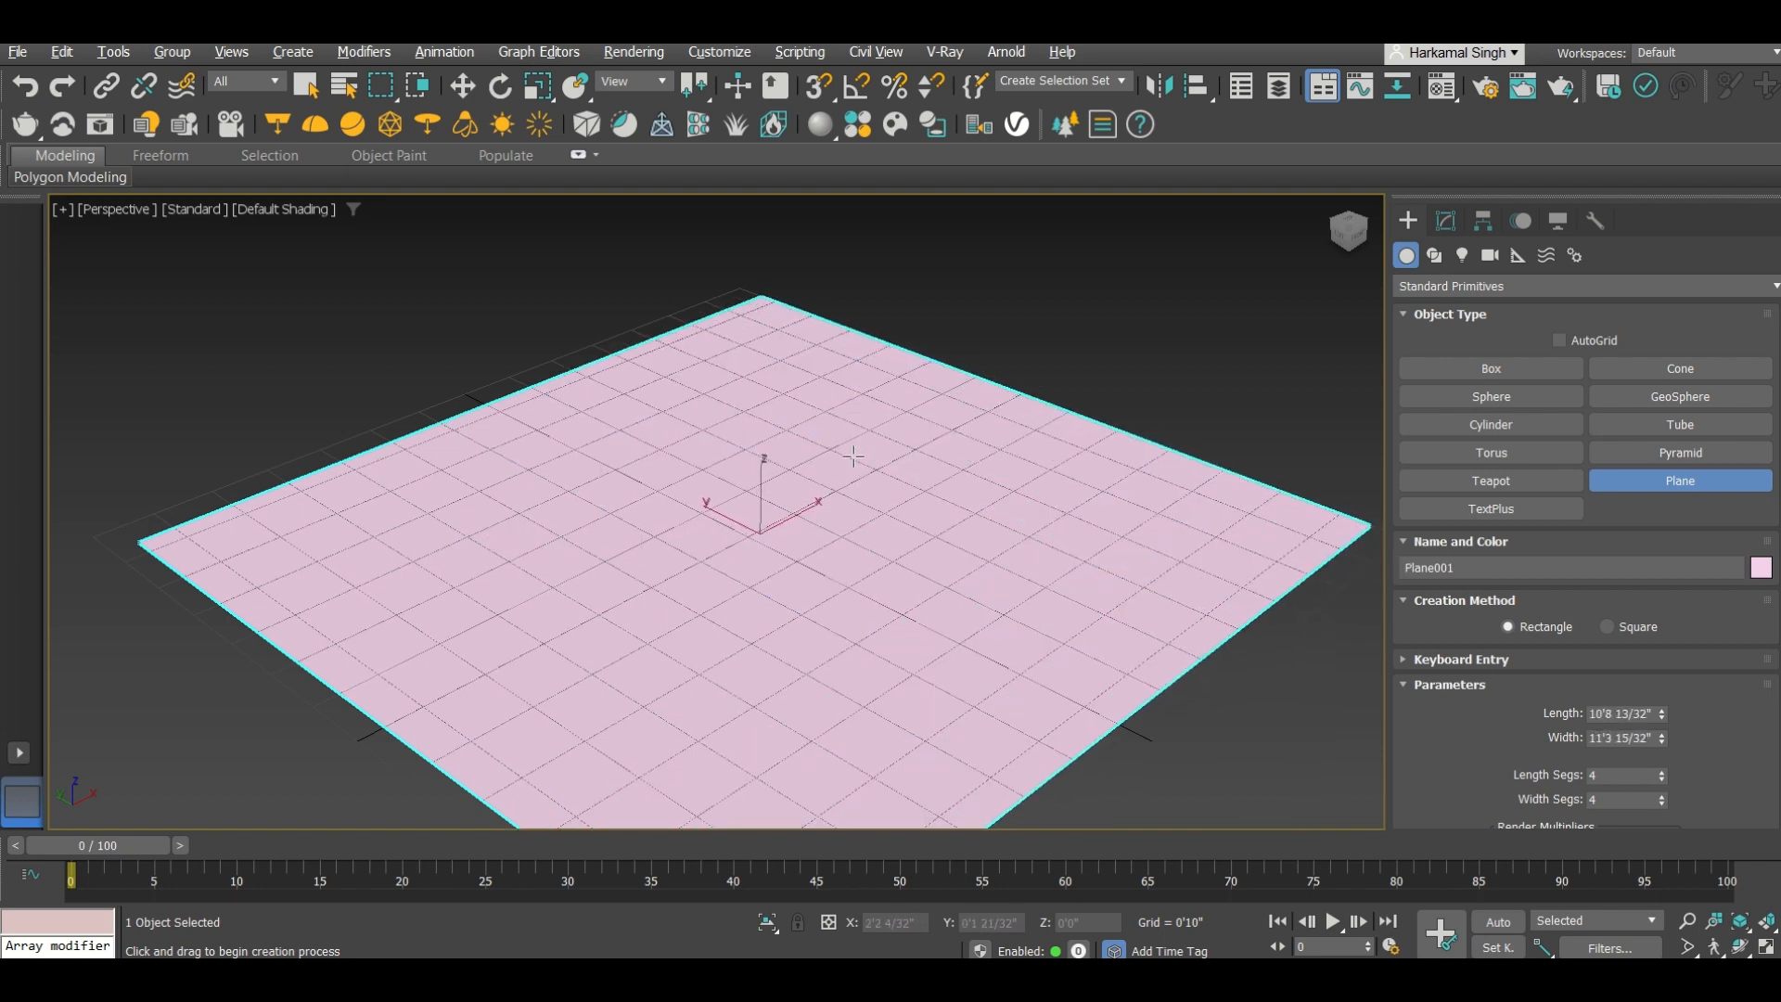
right_click(851, 423)
key(w)
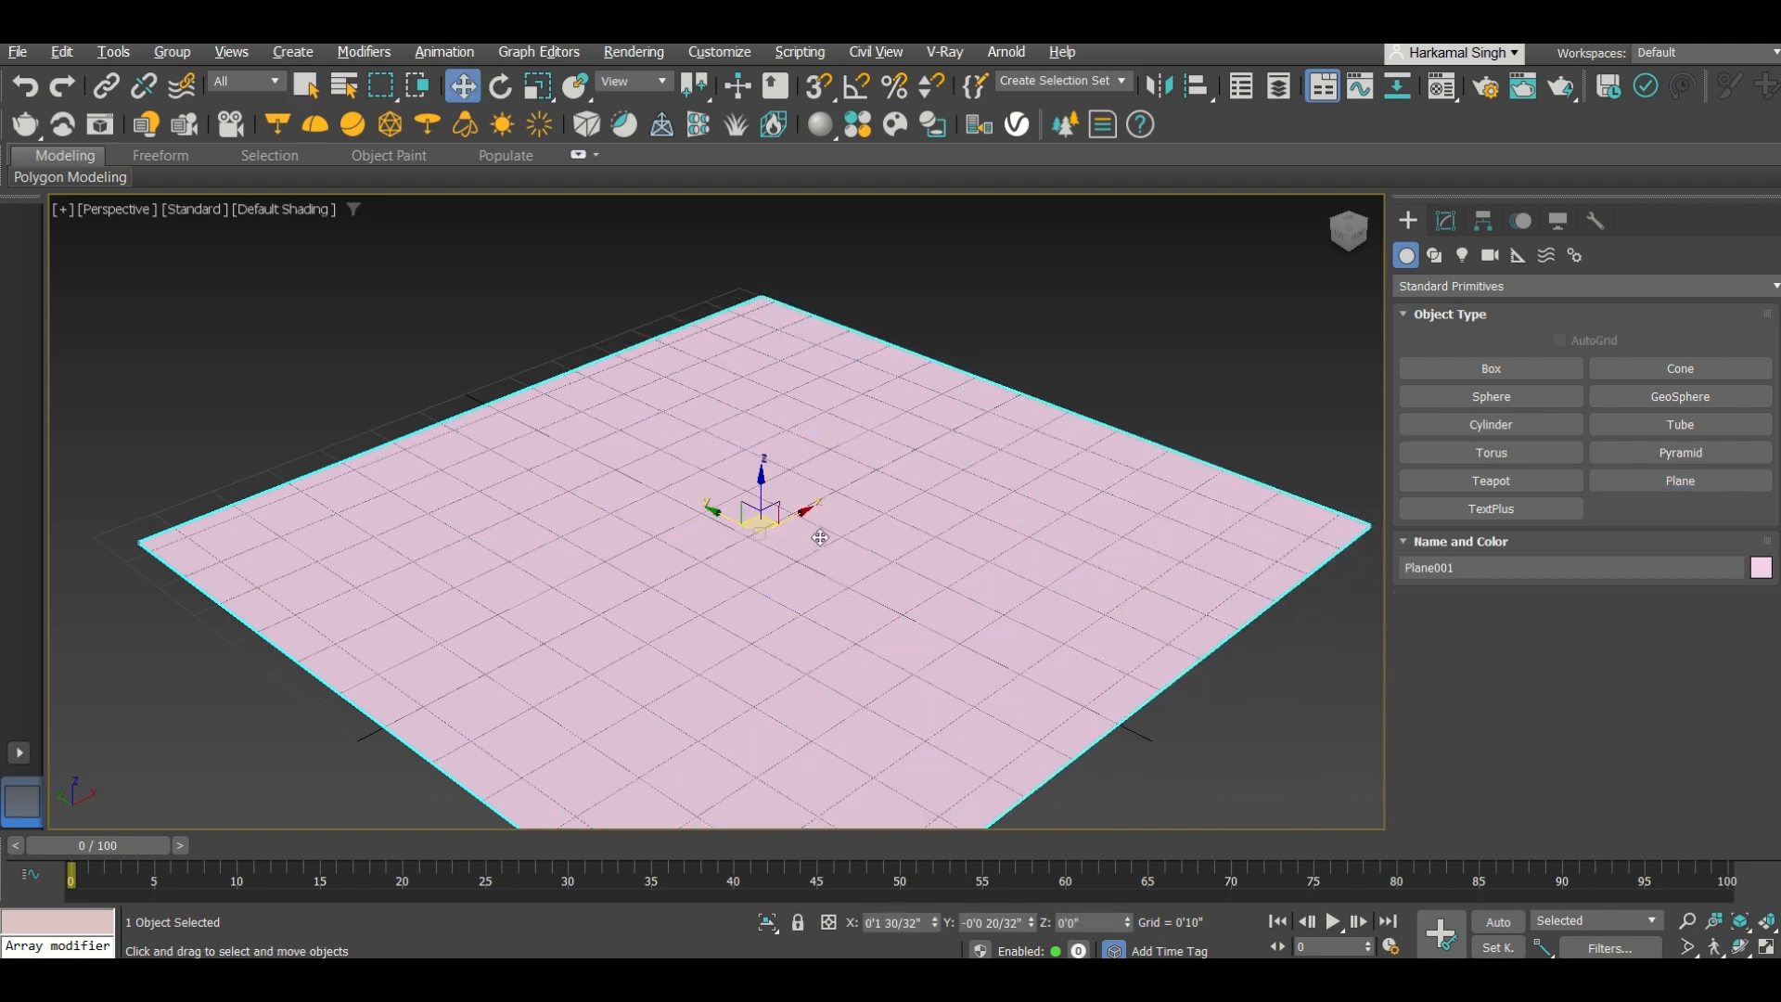
key(g)
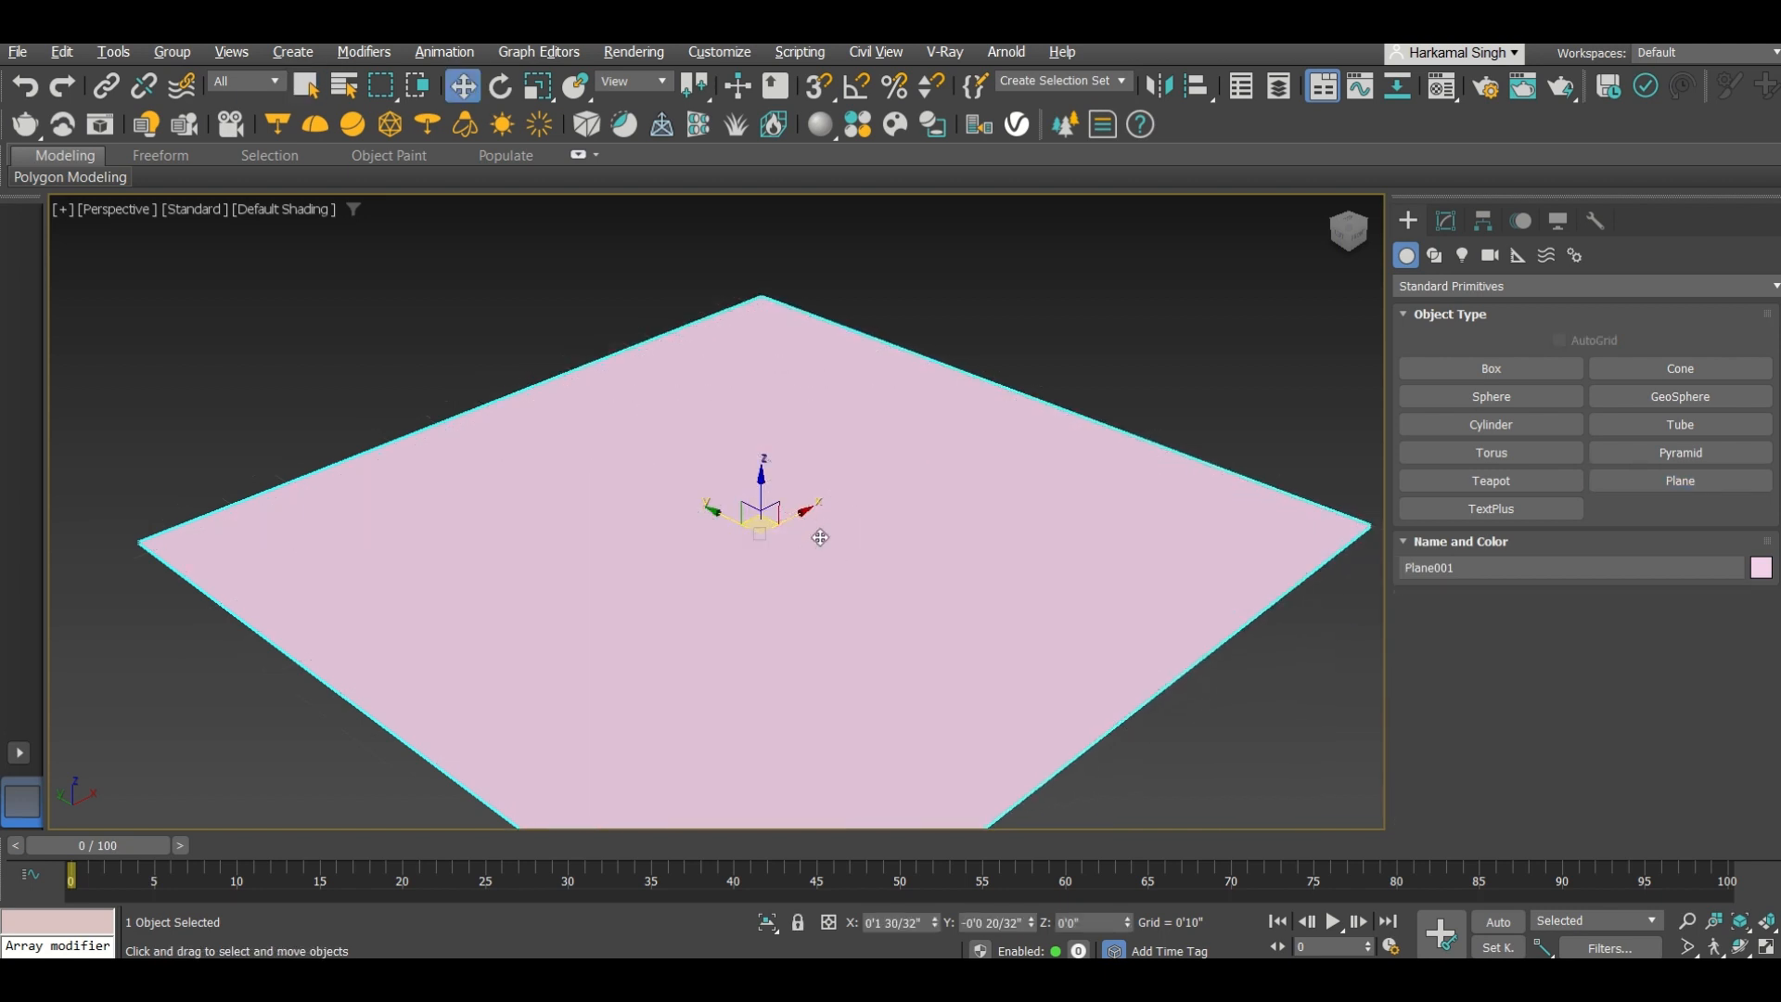
Step: Set the plane's length and width to 50' each
click(1446, 221)
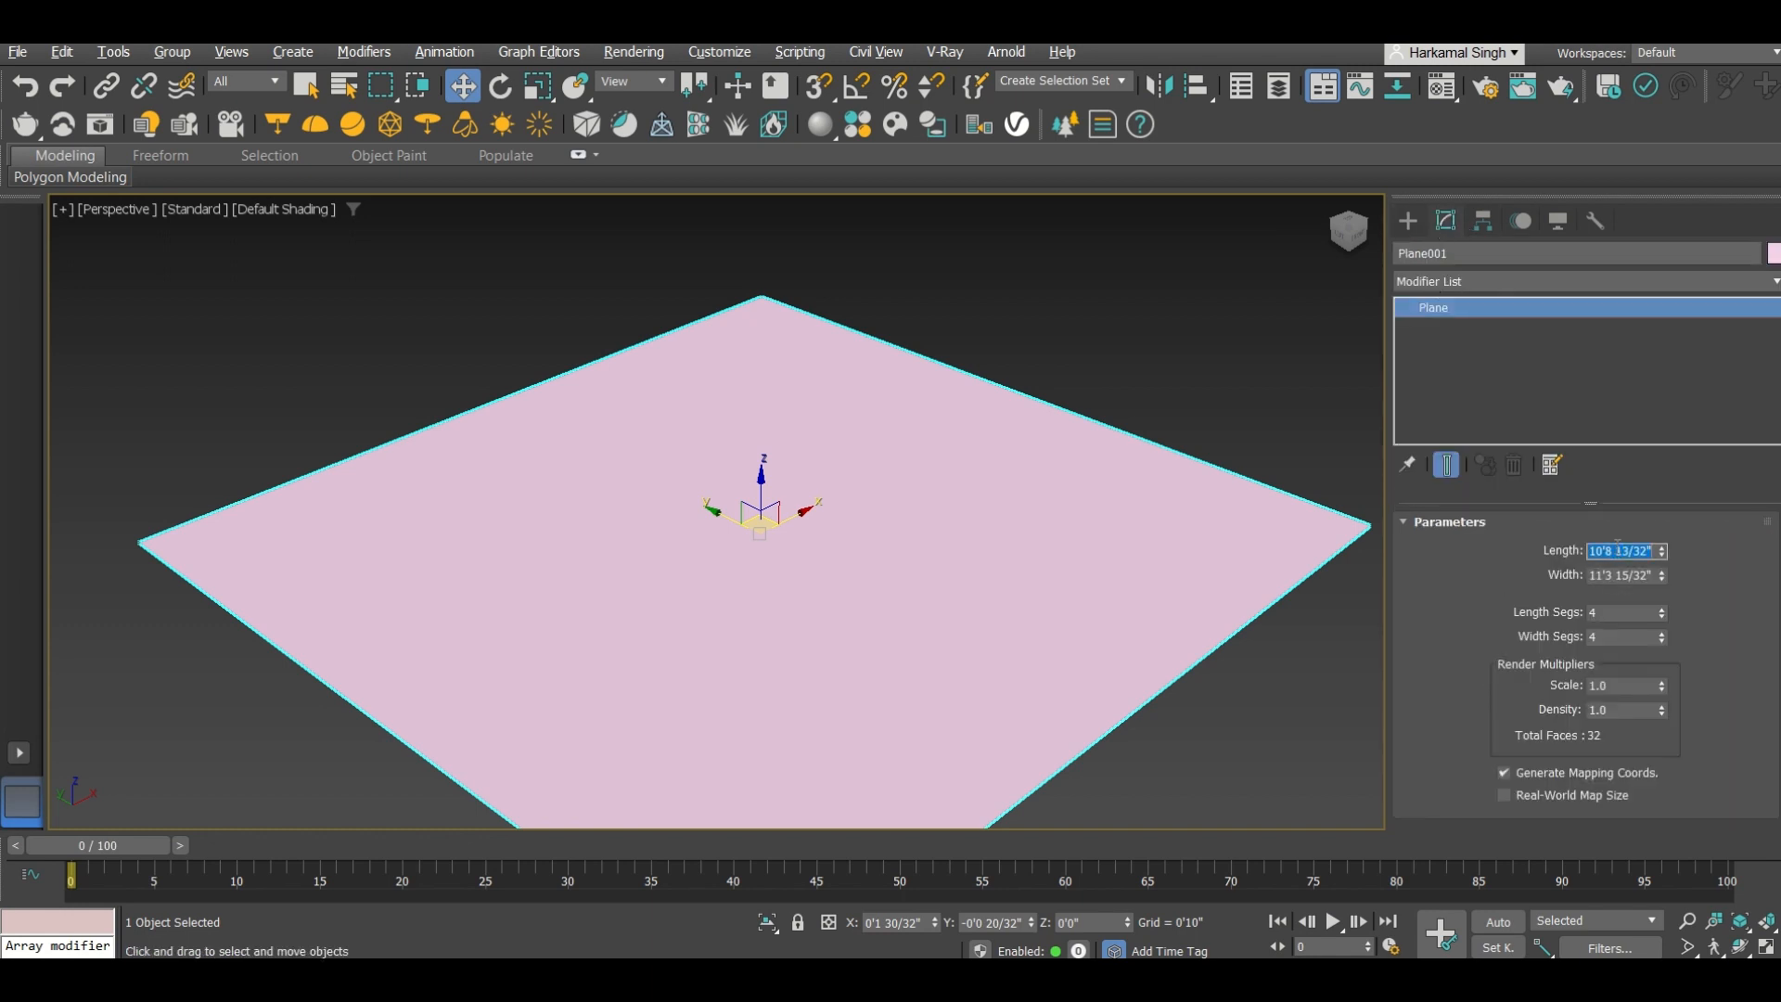
text(50)
key(Return)
key(Tab)
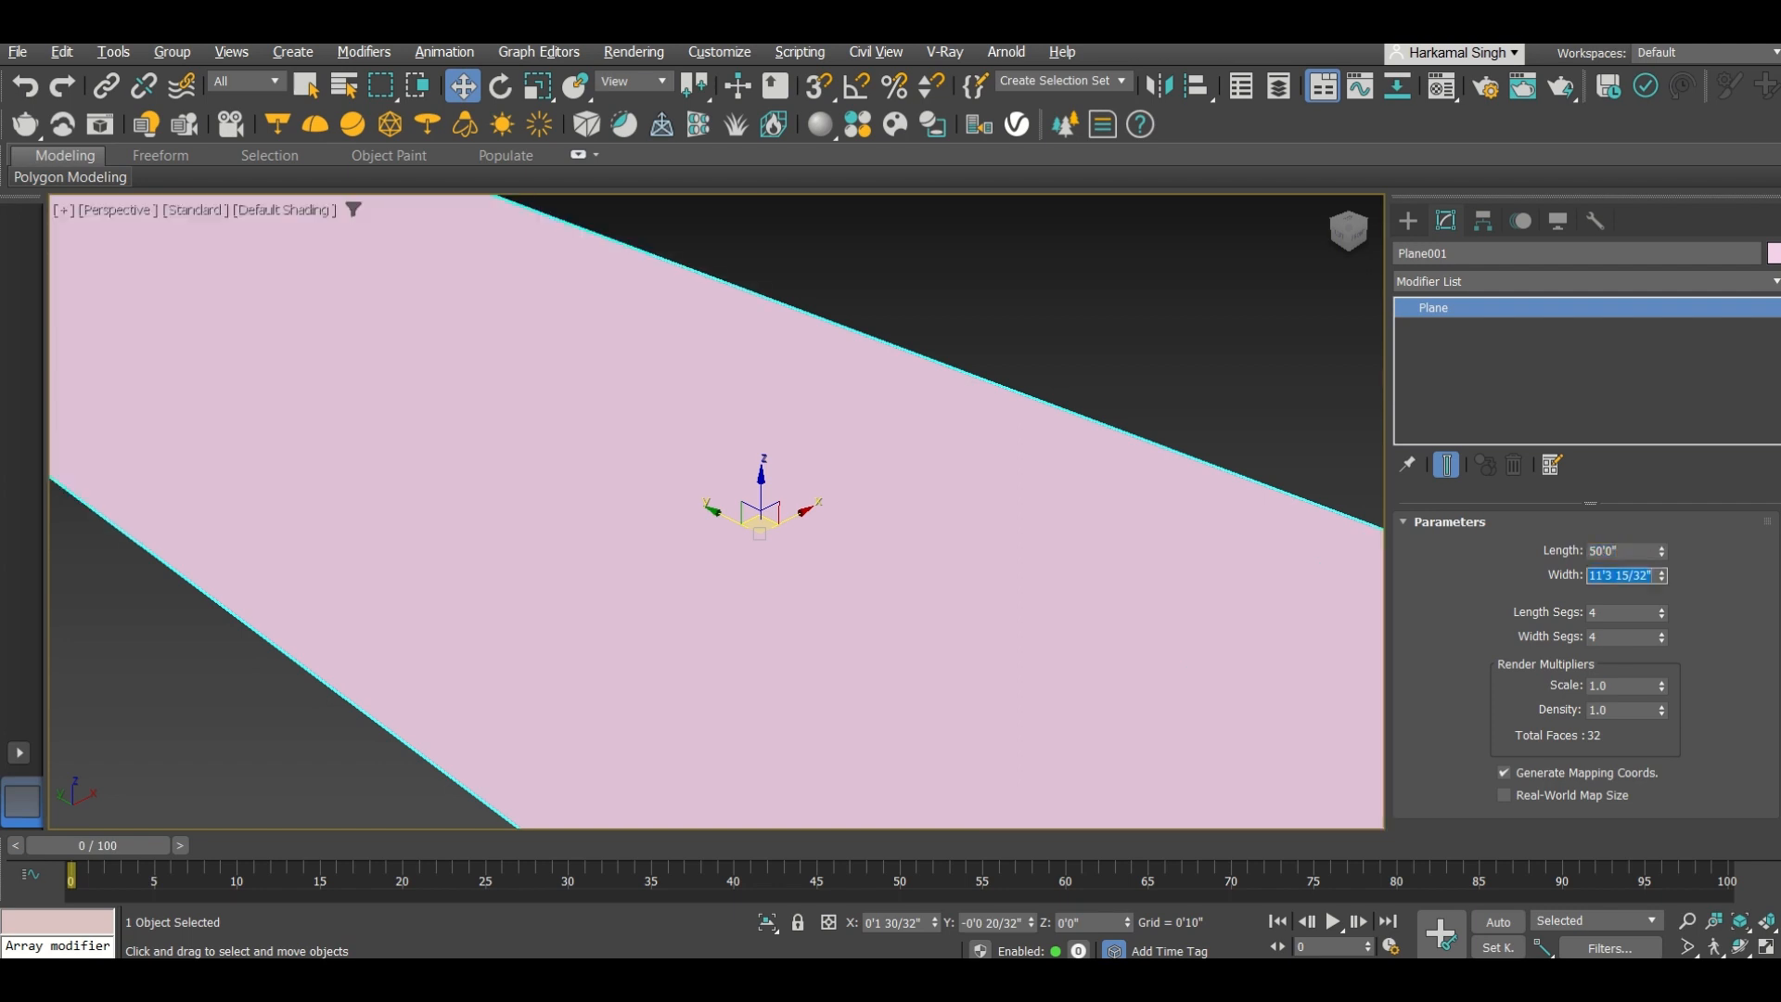
text(50)
key(Return)
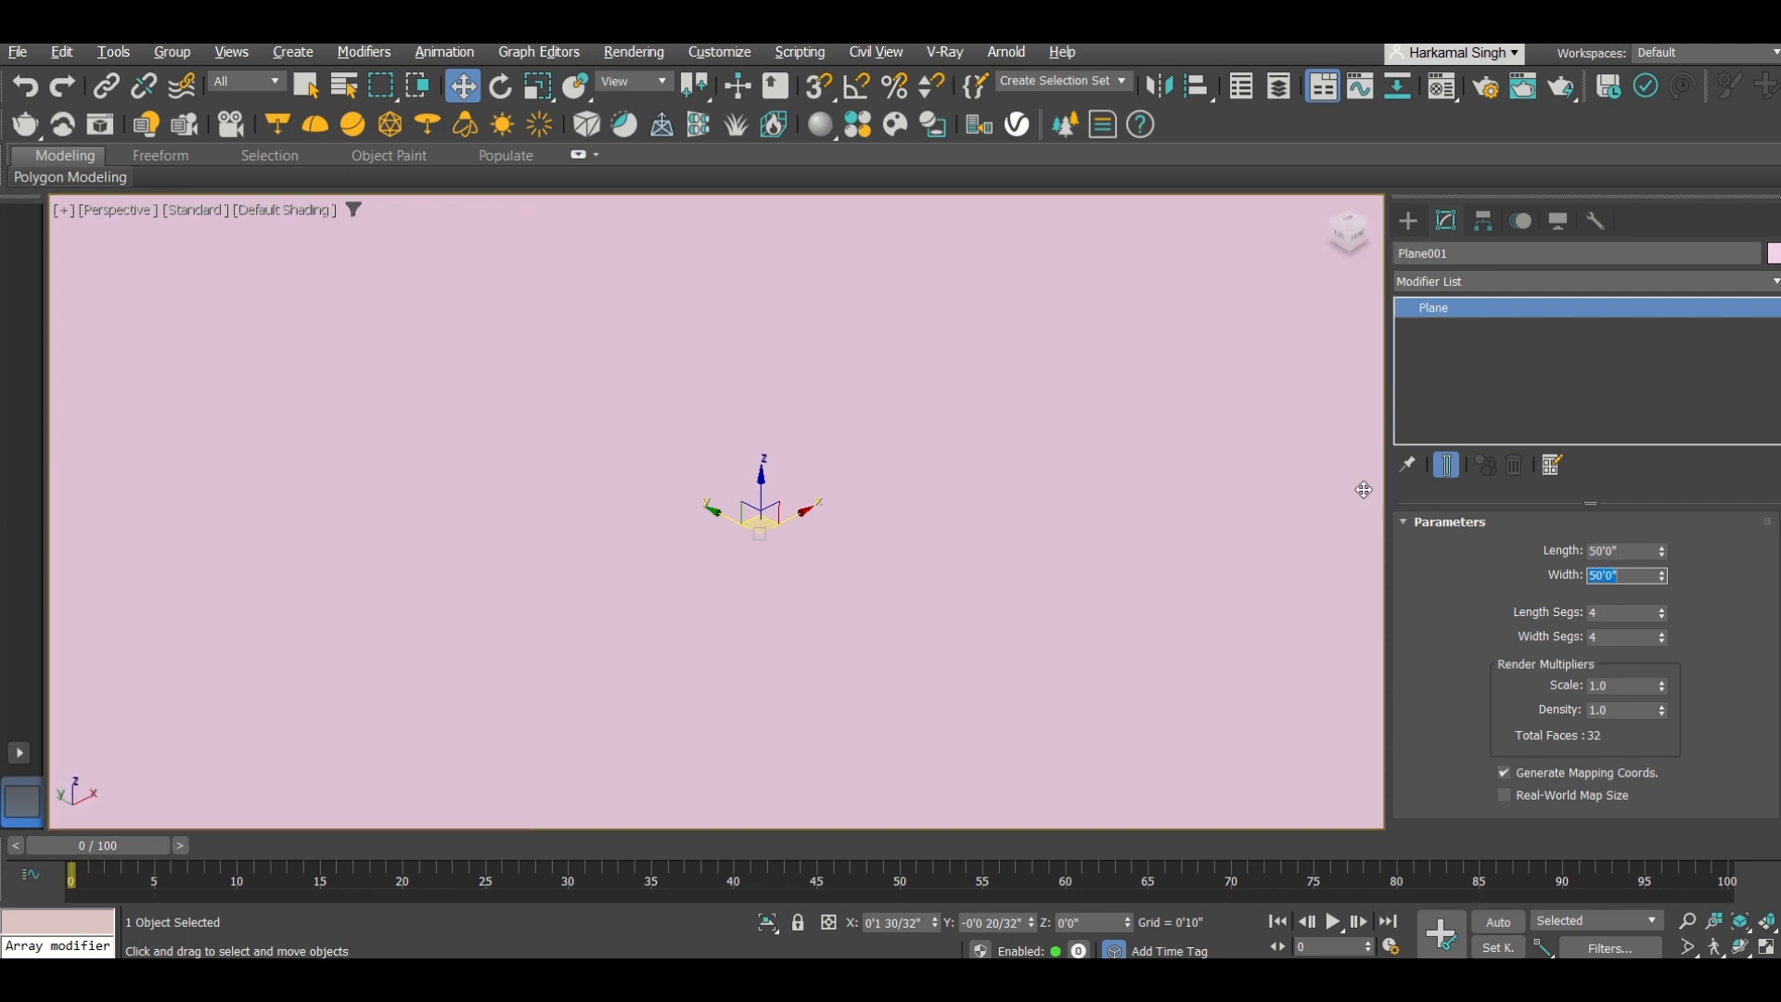
scroll(966, 482, down, 5)
scroll(501, 636, down, 2)
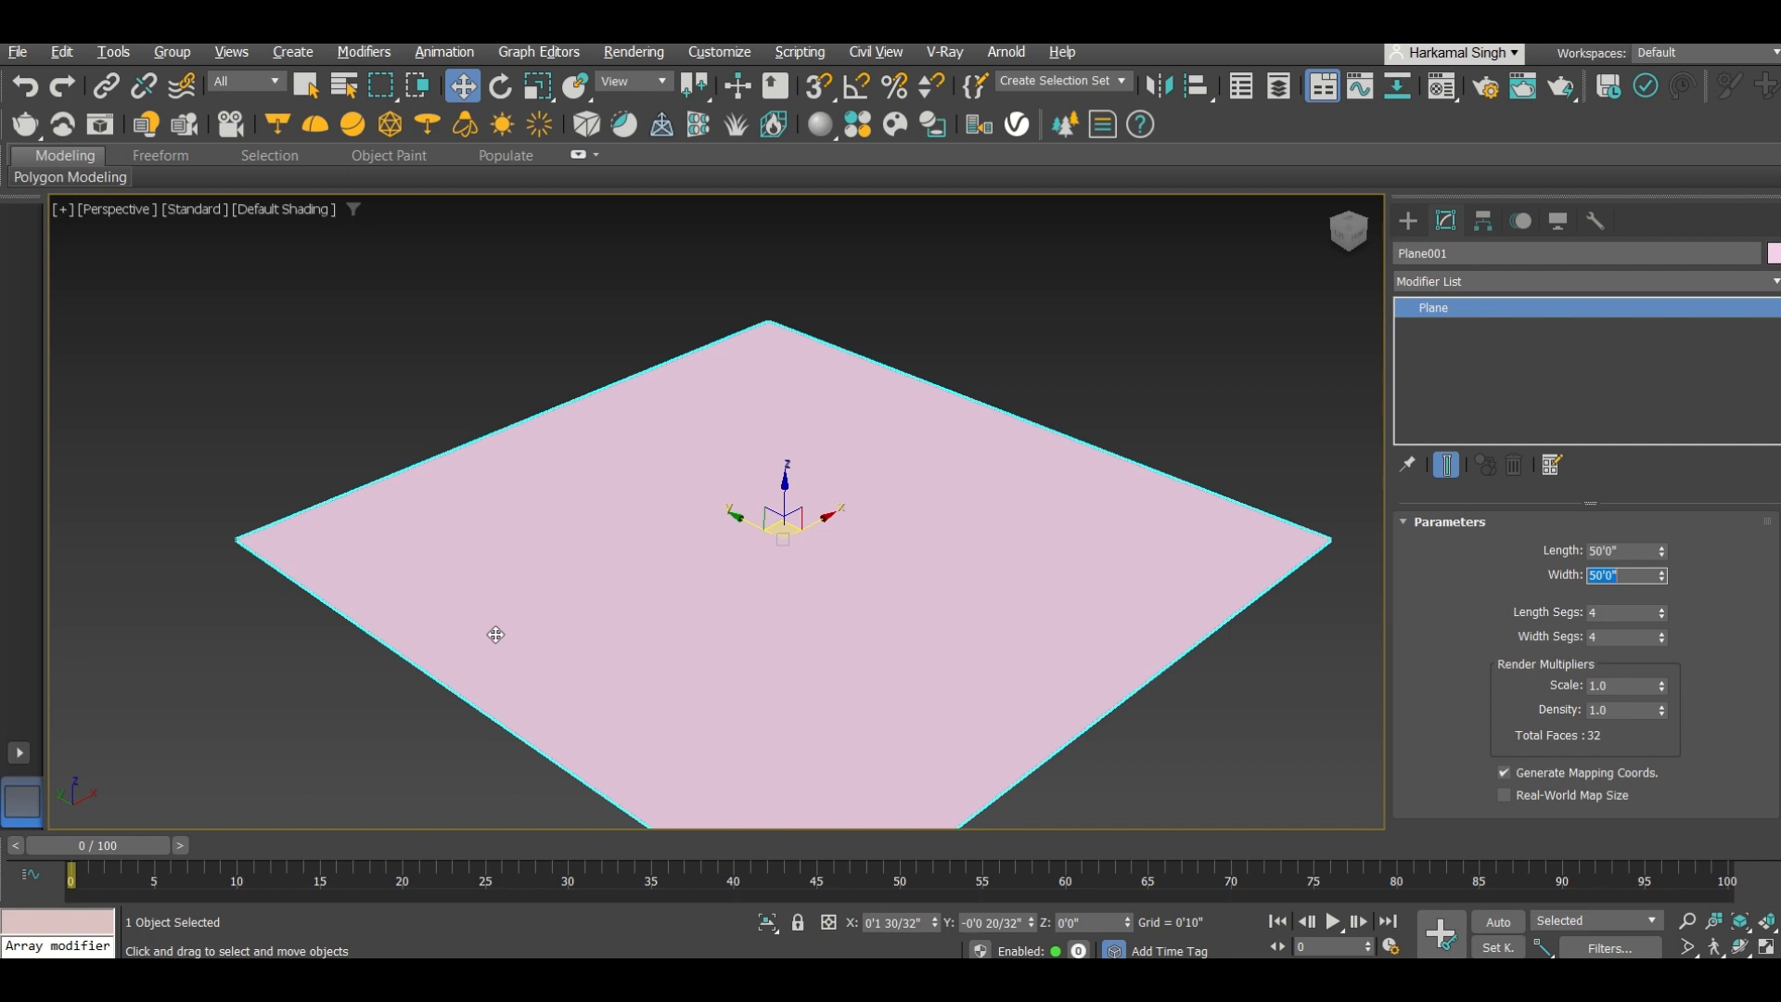
scroll(668, 554, down, 2)
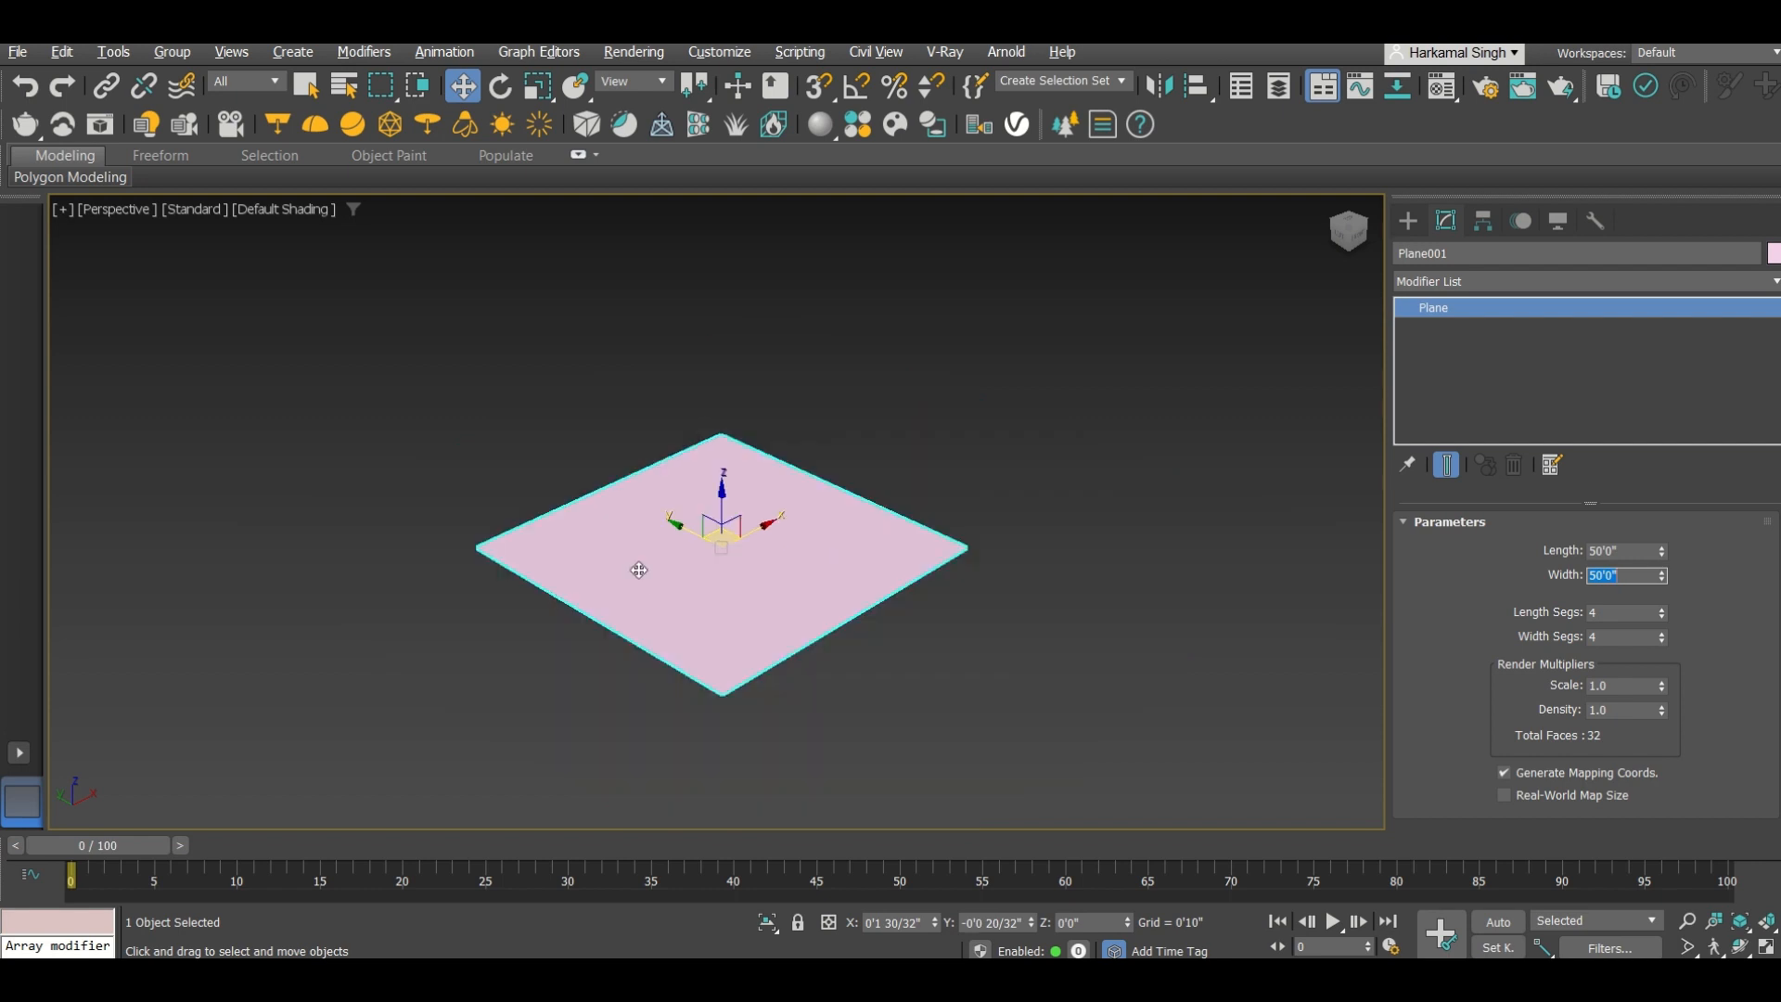
Step: Show the plane in wireframe and set its length and width segments to 1 each
scroll(674, 548, up, 3)
key(F3)
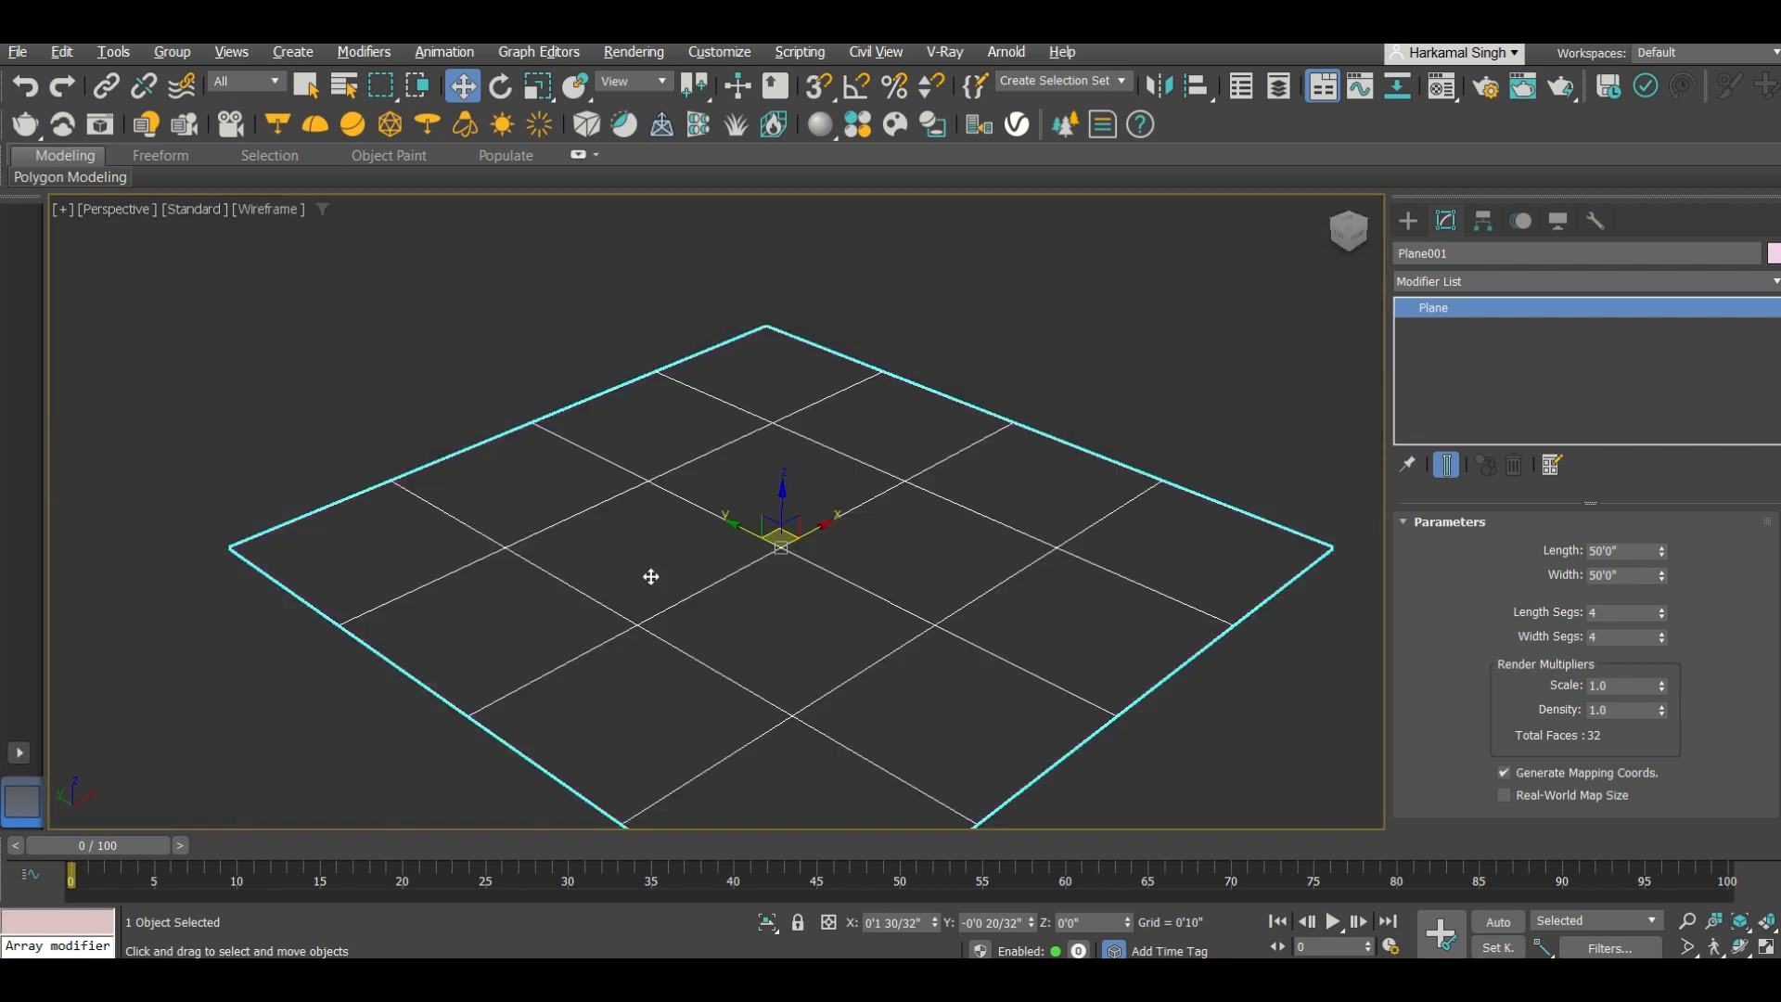
double_click(1608, 616)
text(1)
key(Tab)
text(1)
key(Tab)
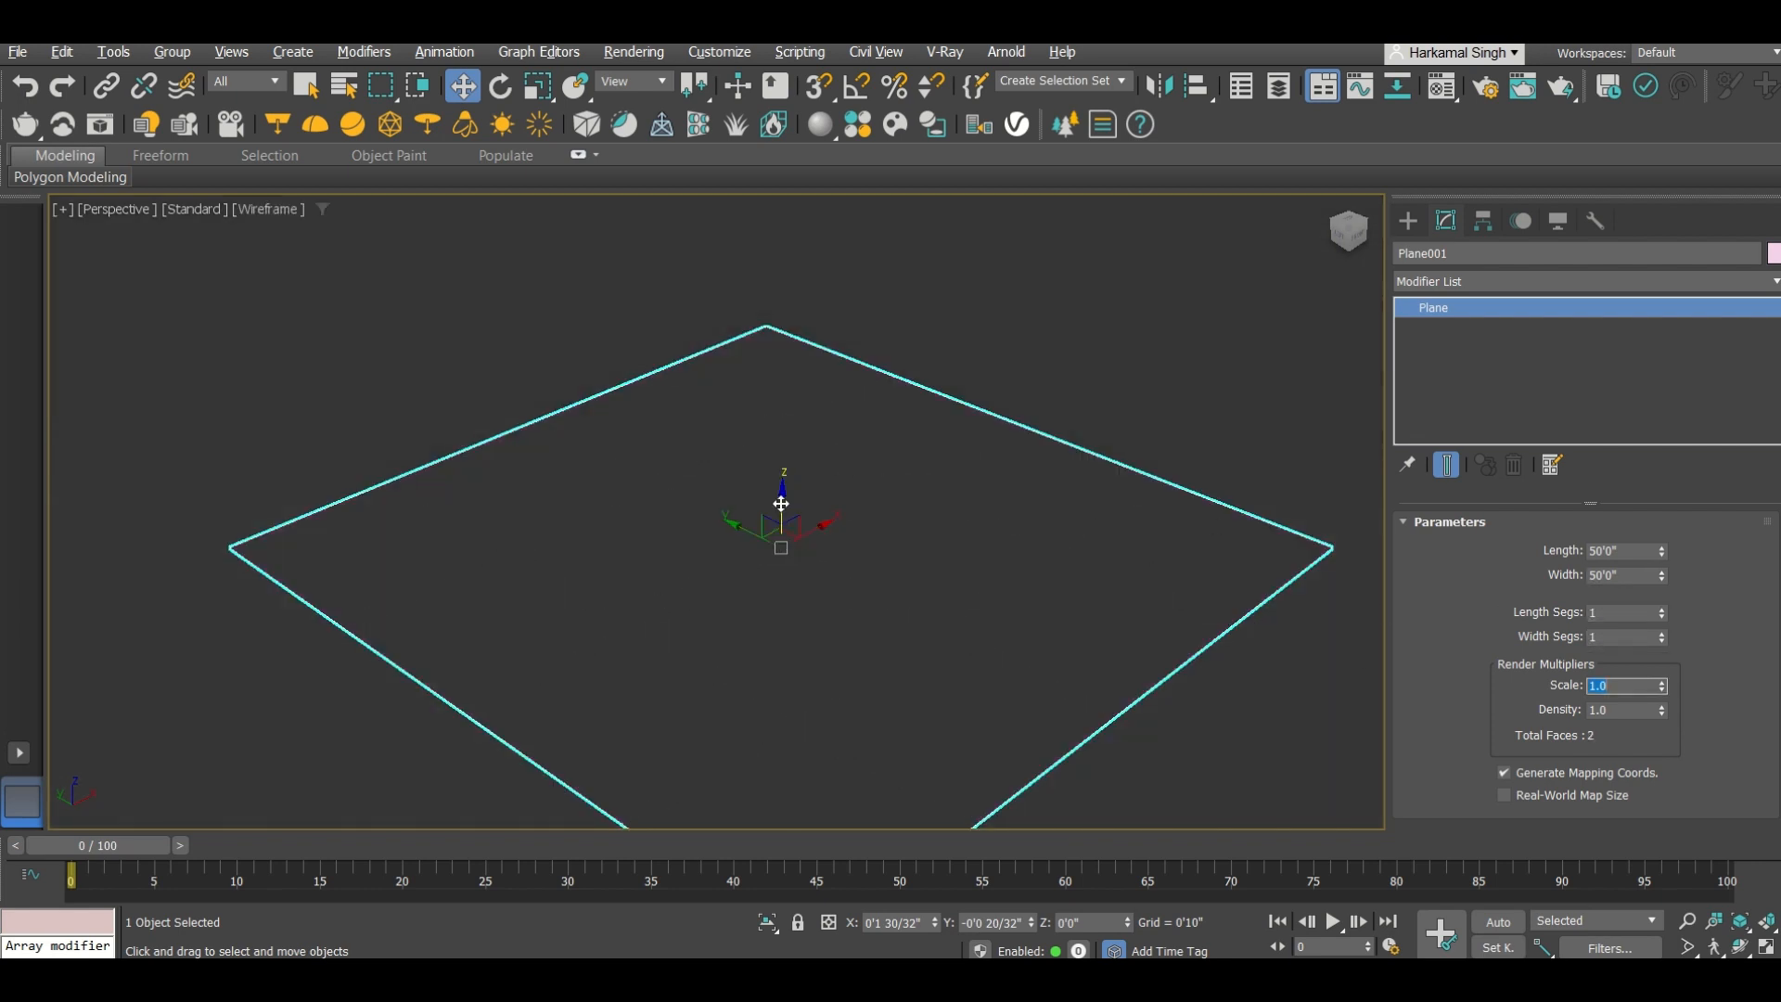
scroll(800, 470, down, 3)
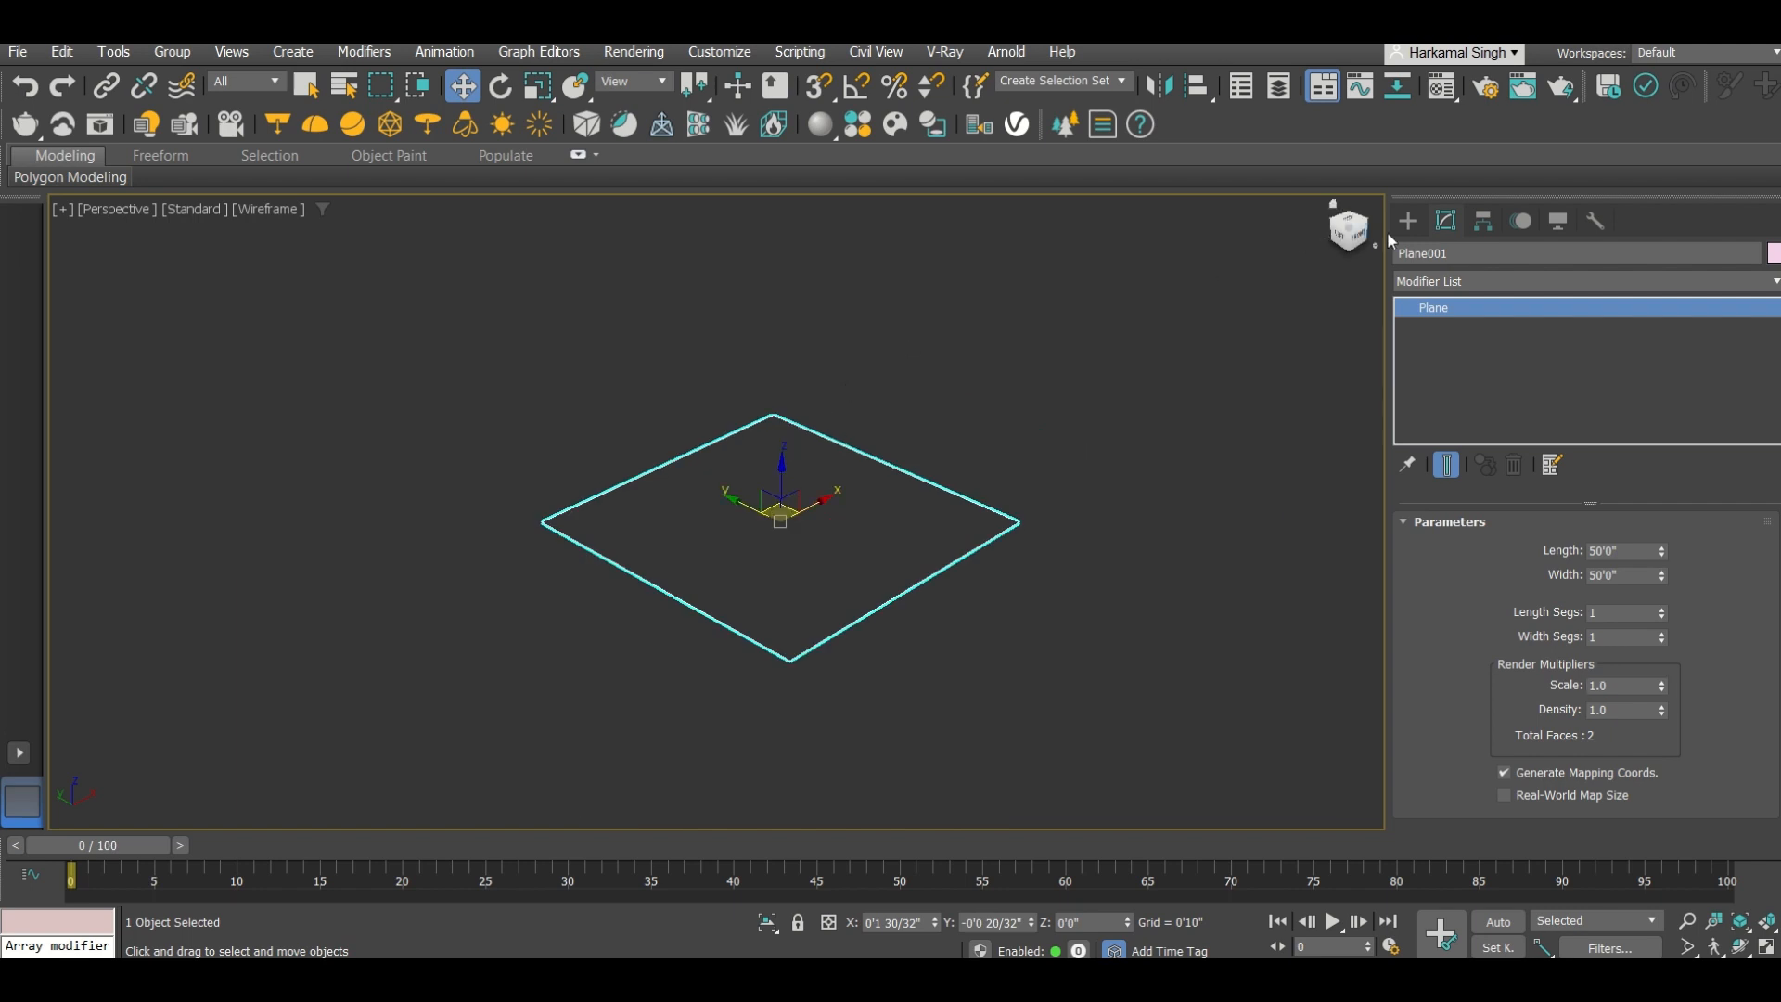
Step: Delete the plane
click(1408, 220)
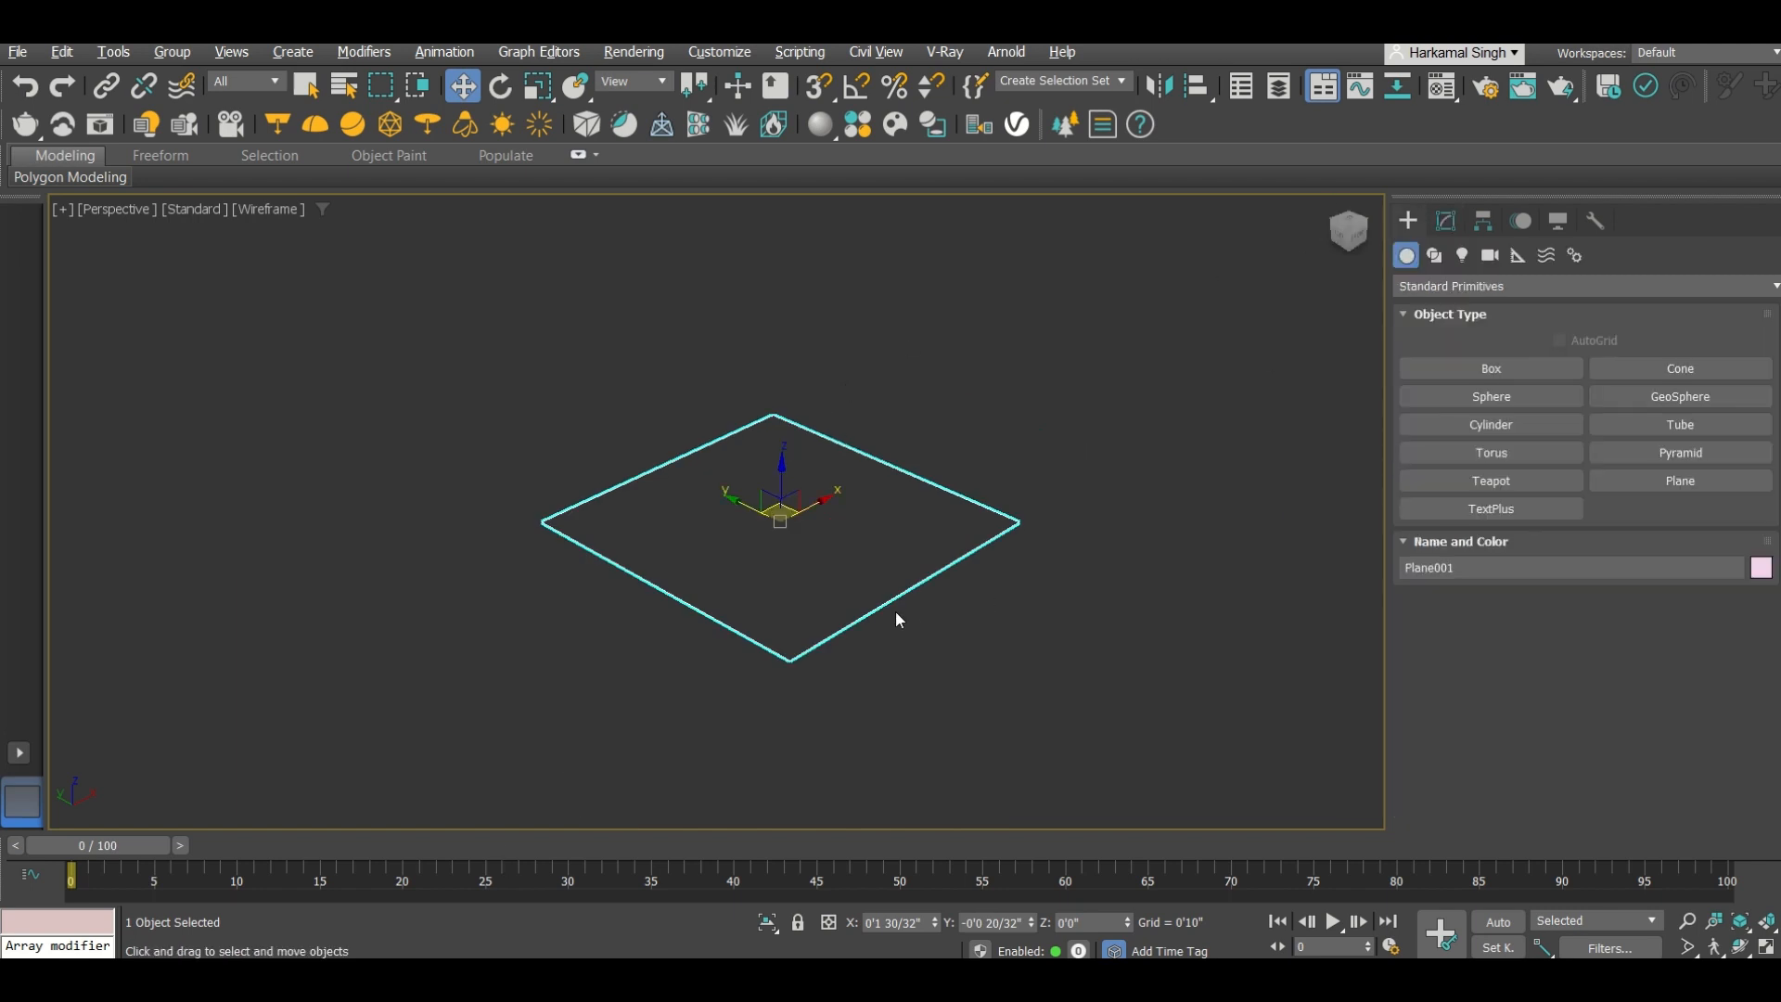
key(Delete)
Step: Draw a C-Ext extended primitive about 64' by 75' with walls about 3' thick and 27' high, using shaded display
click(1505, 370)
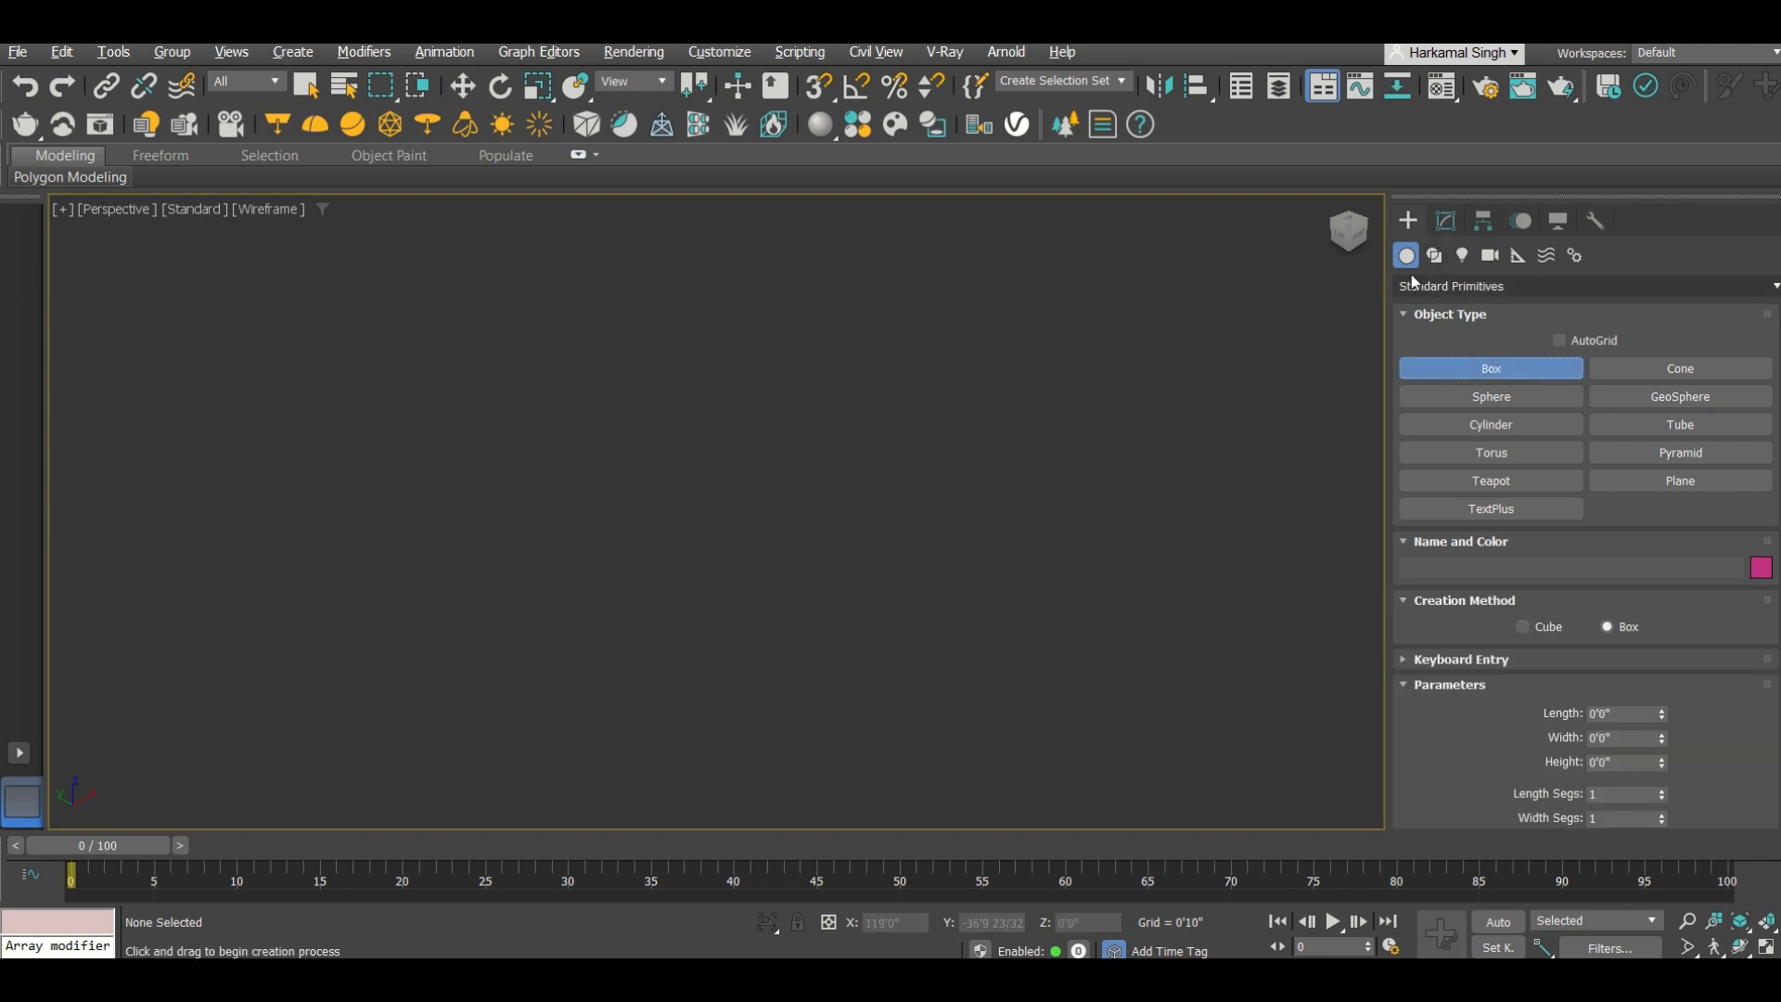
click(1403, 286)
click(1410, 334)
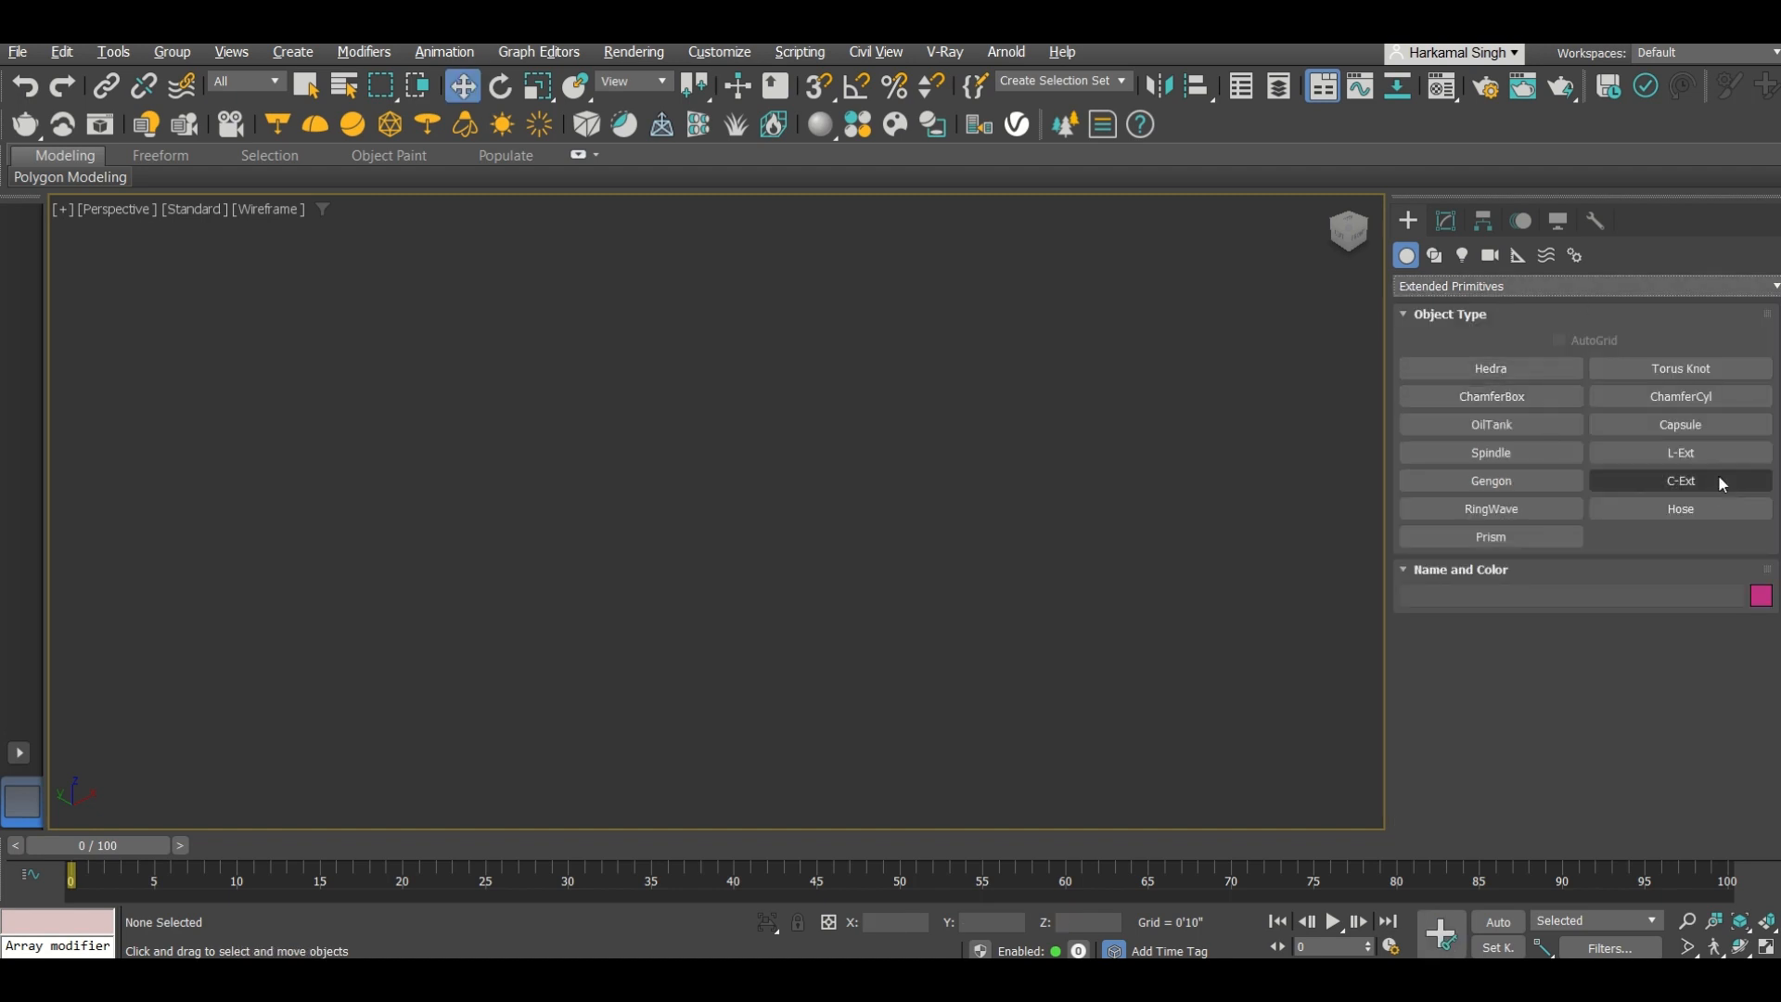
click(1691, 481)
drag(532, 543, 1210, 568)
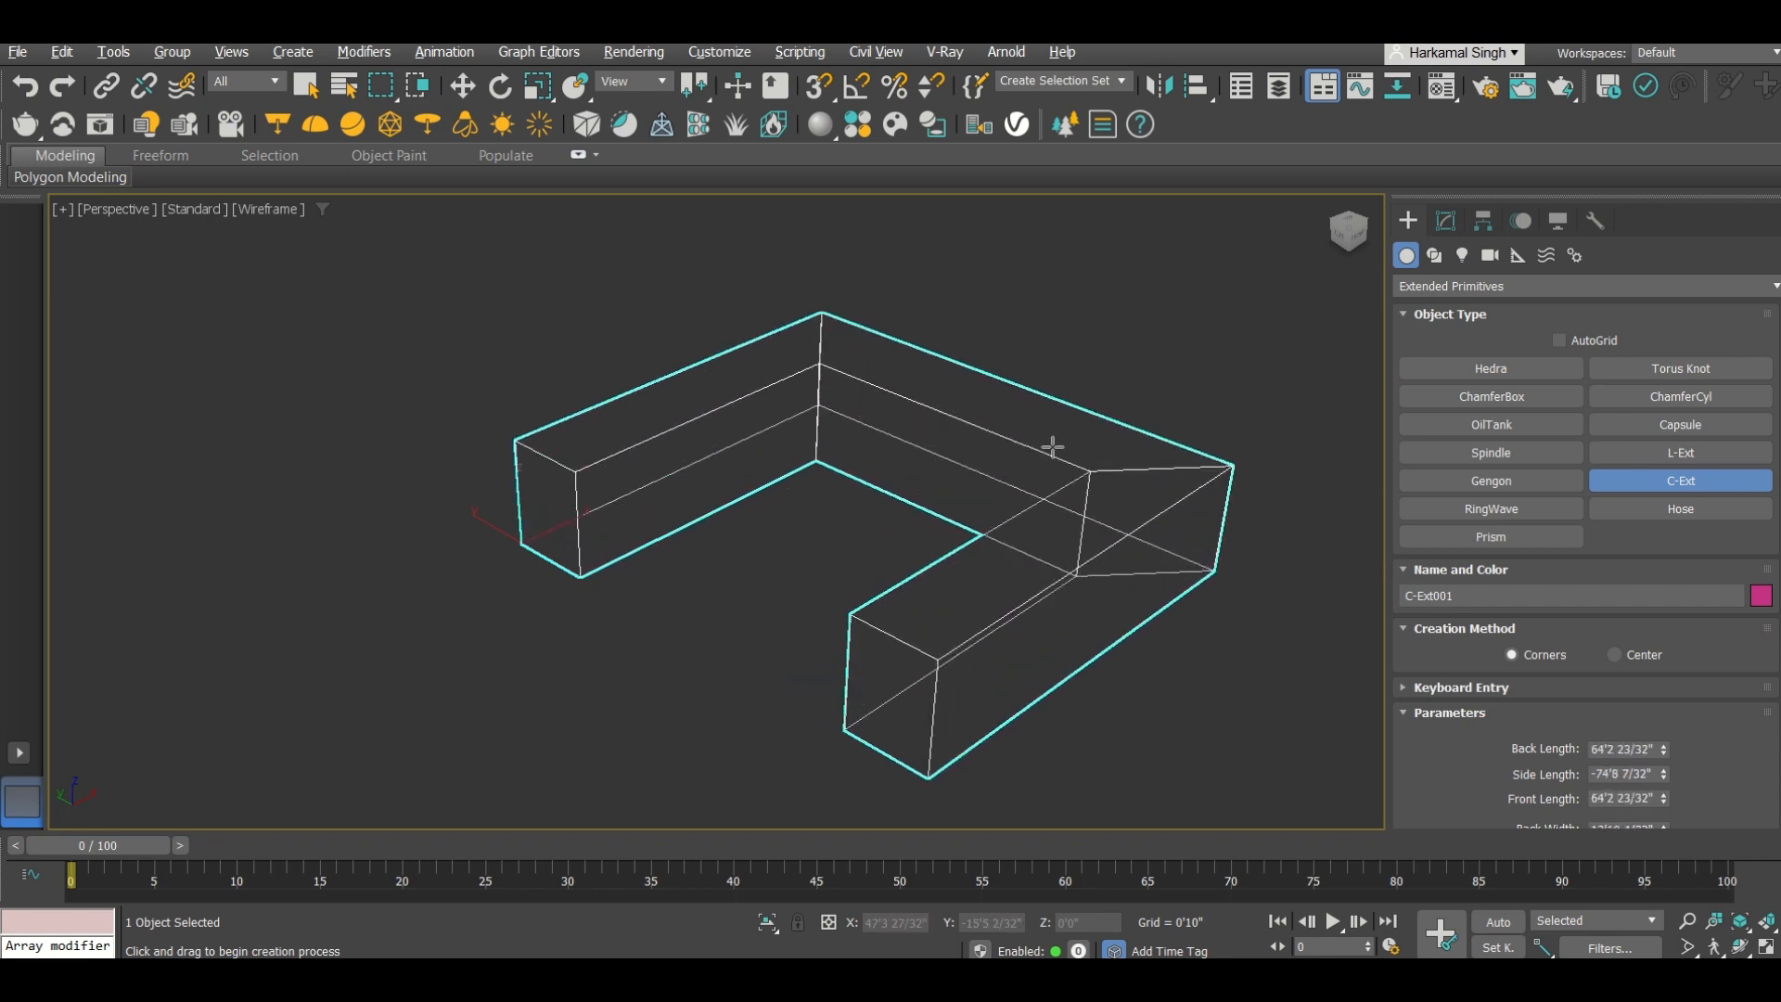
click(1067, 378)
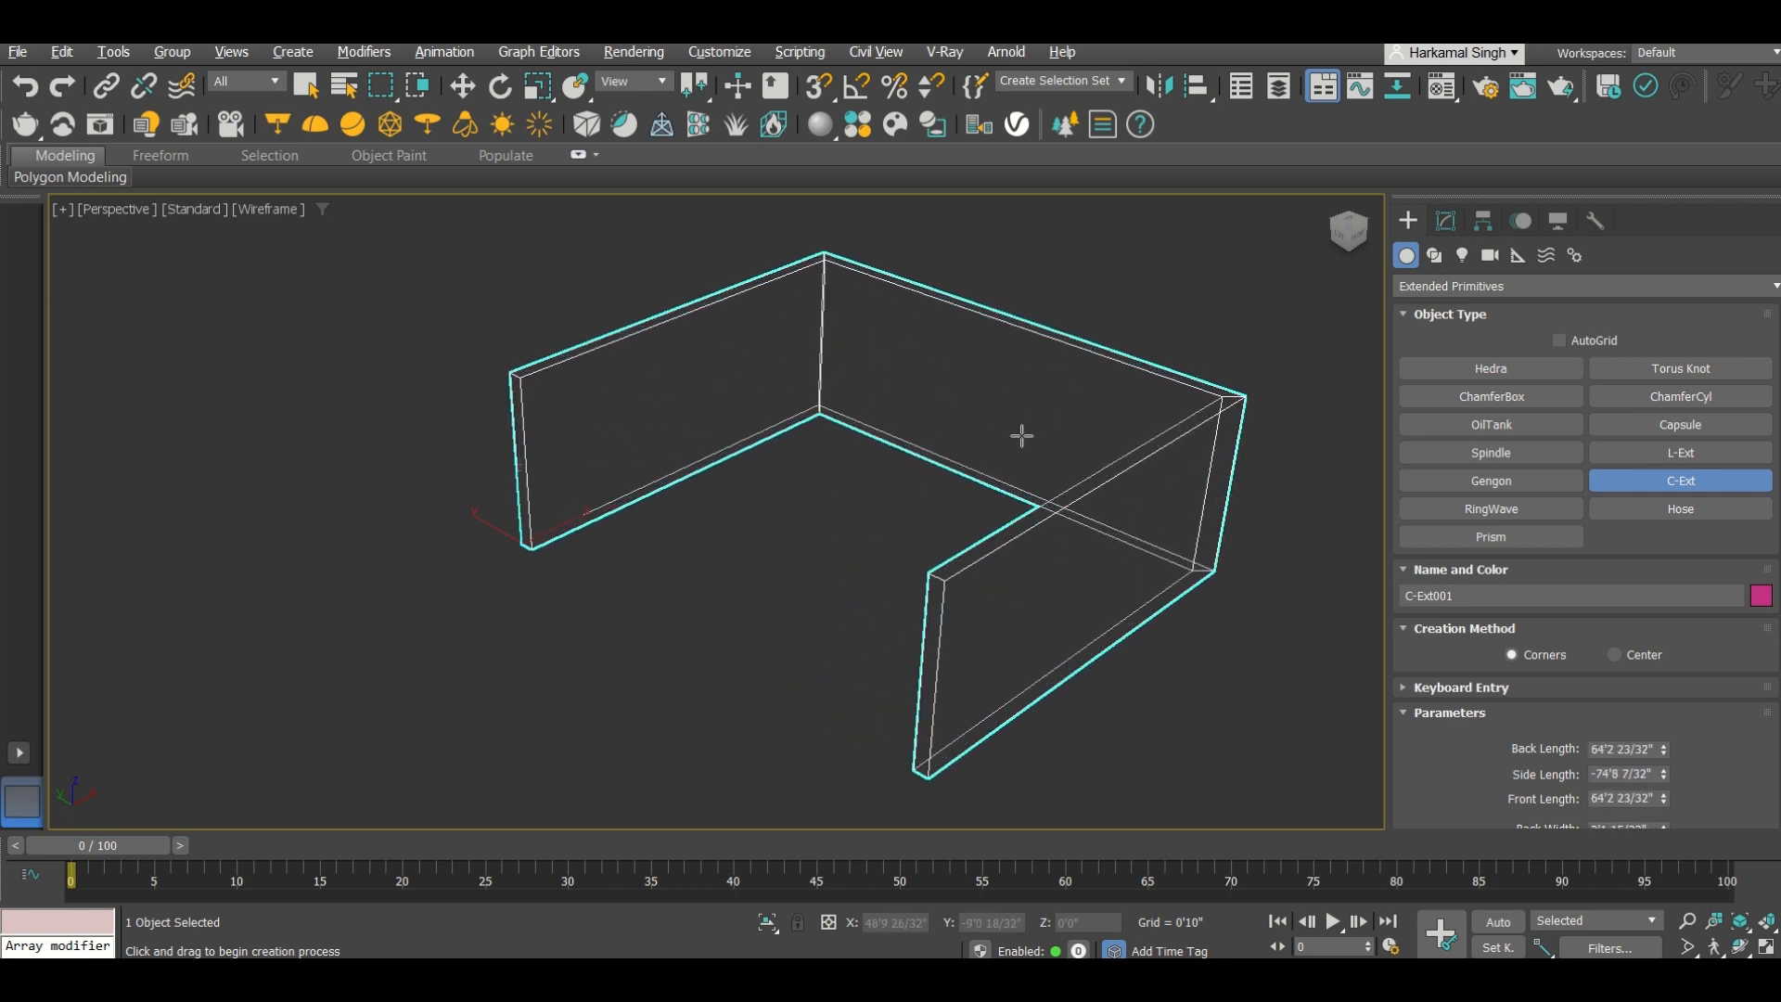
click(1020, 429)
key(F3)
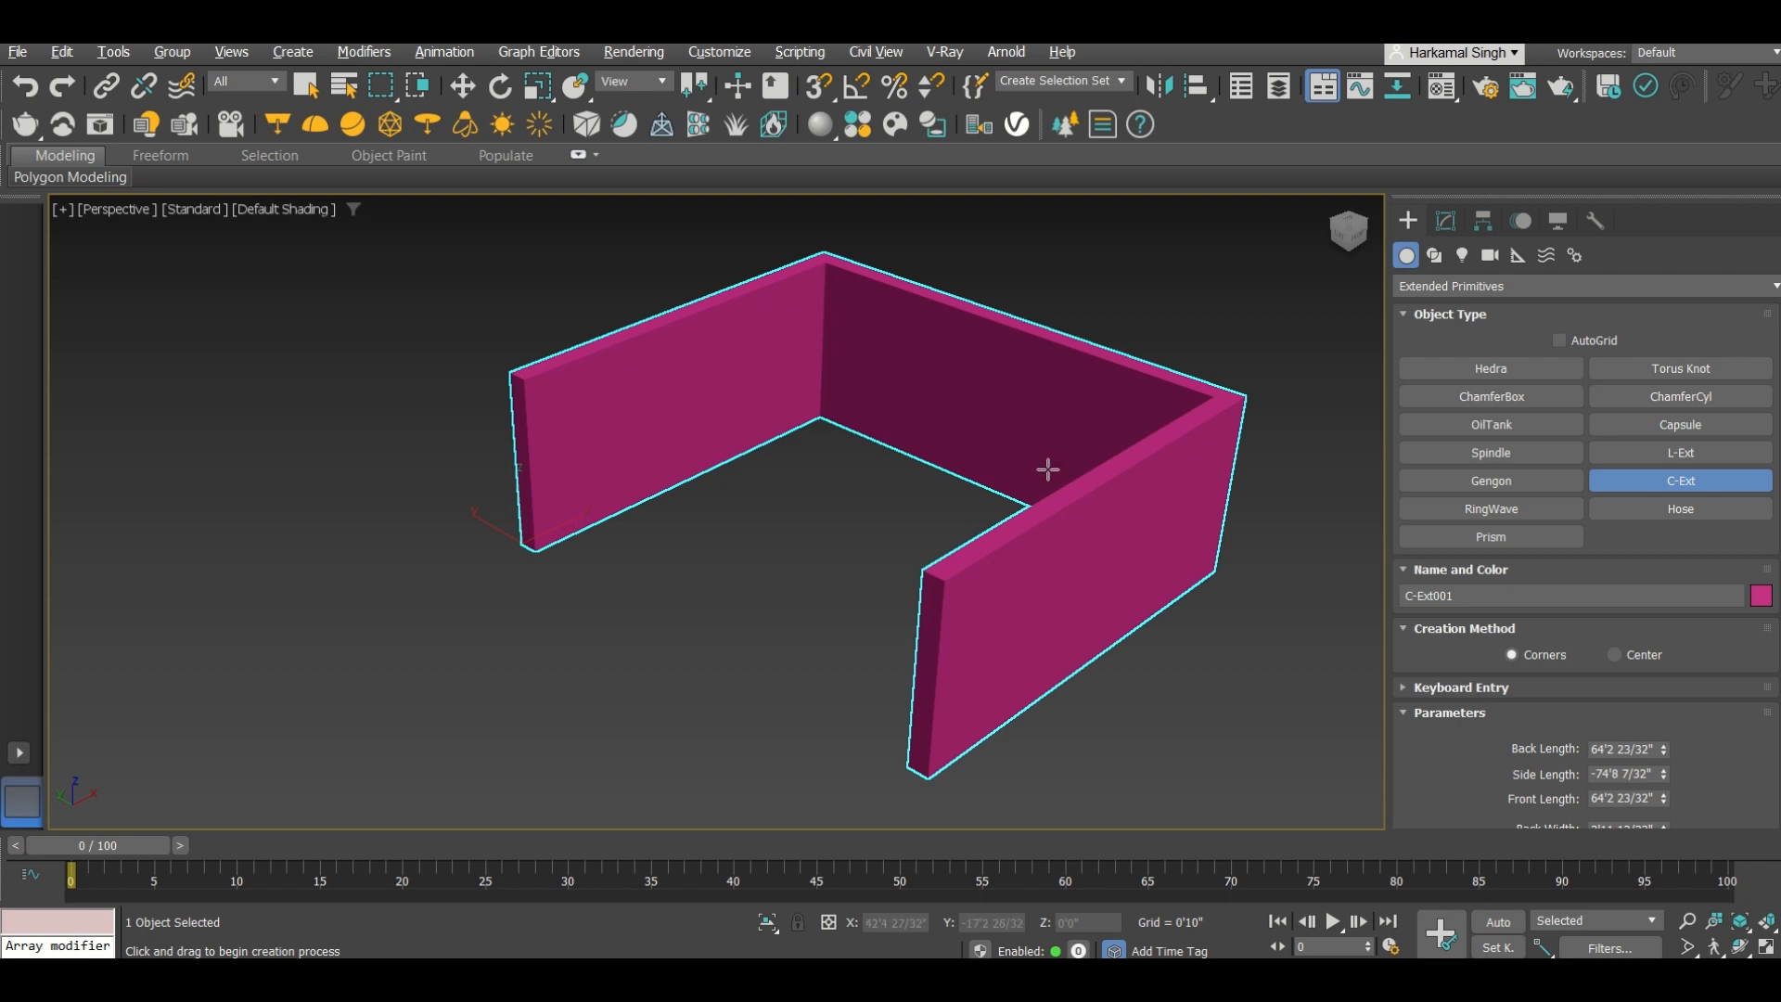
middle_drag(883, 557, 861, 567)
key(w)
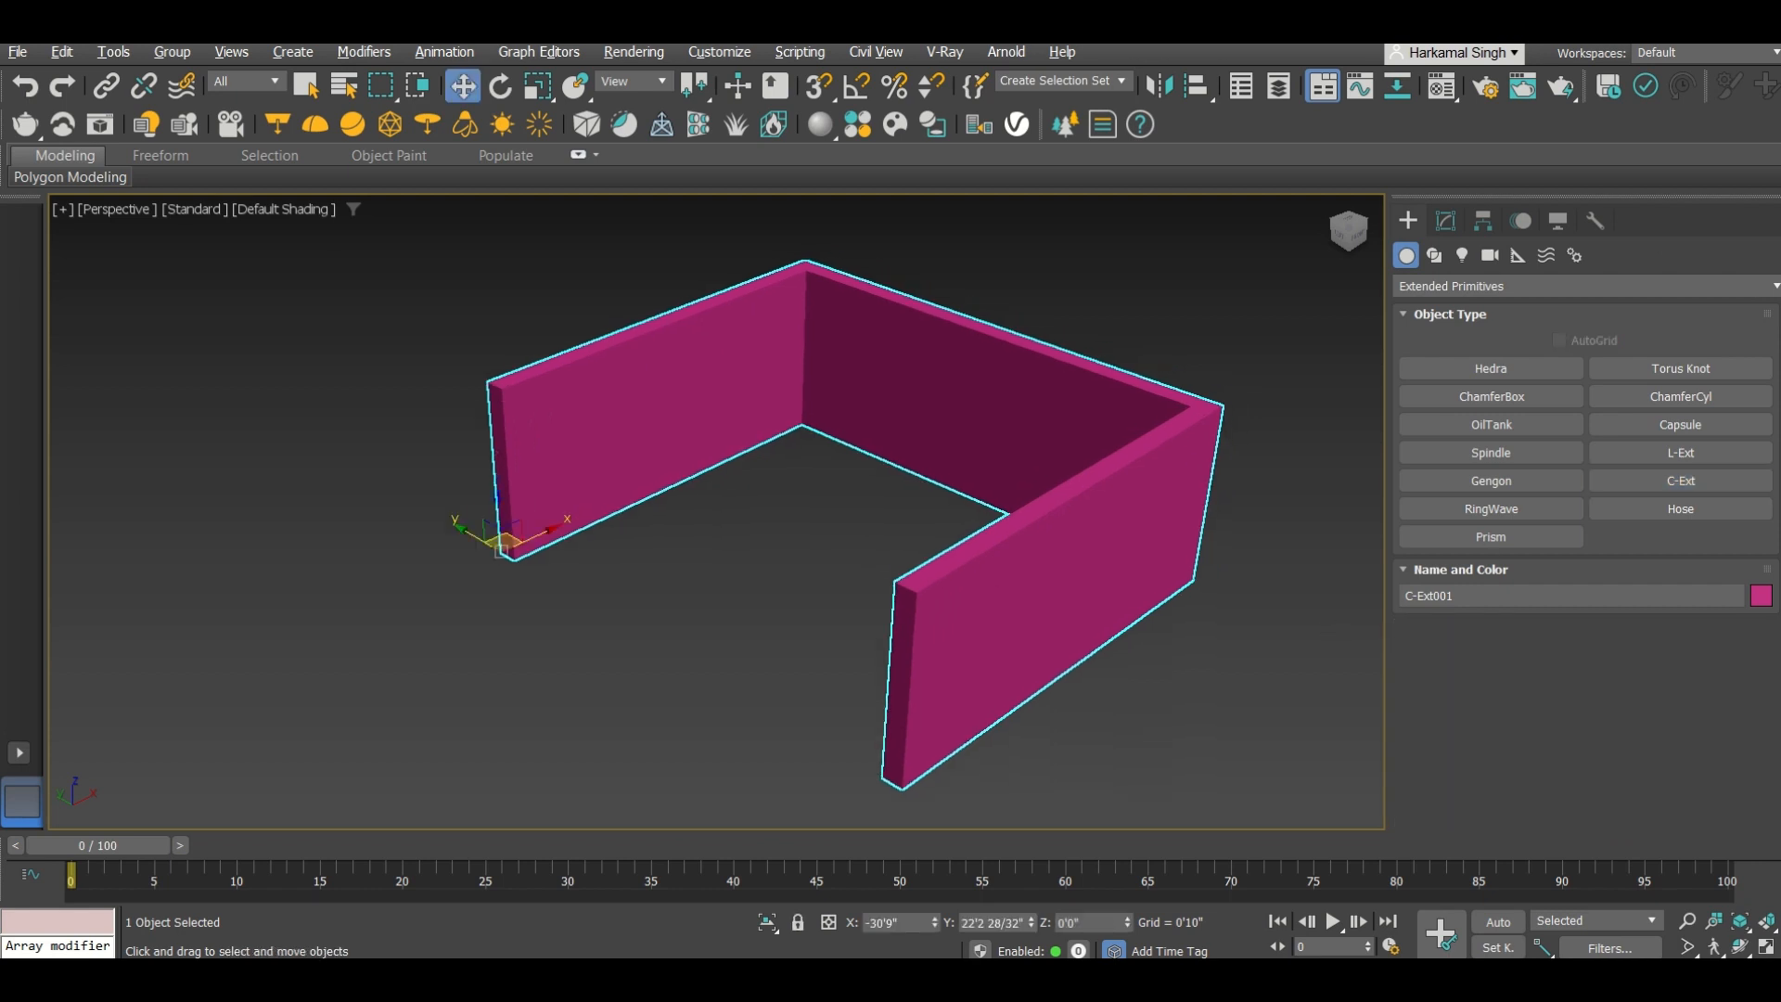
Step: Set the C-Ext's back, side and front lengths to 20' each
click(1446, 220)
click(1633, 558)
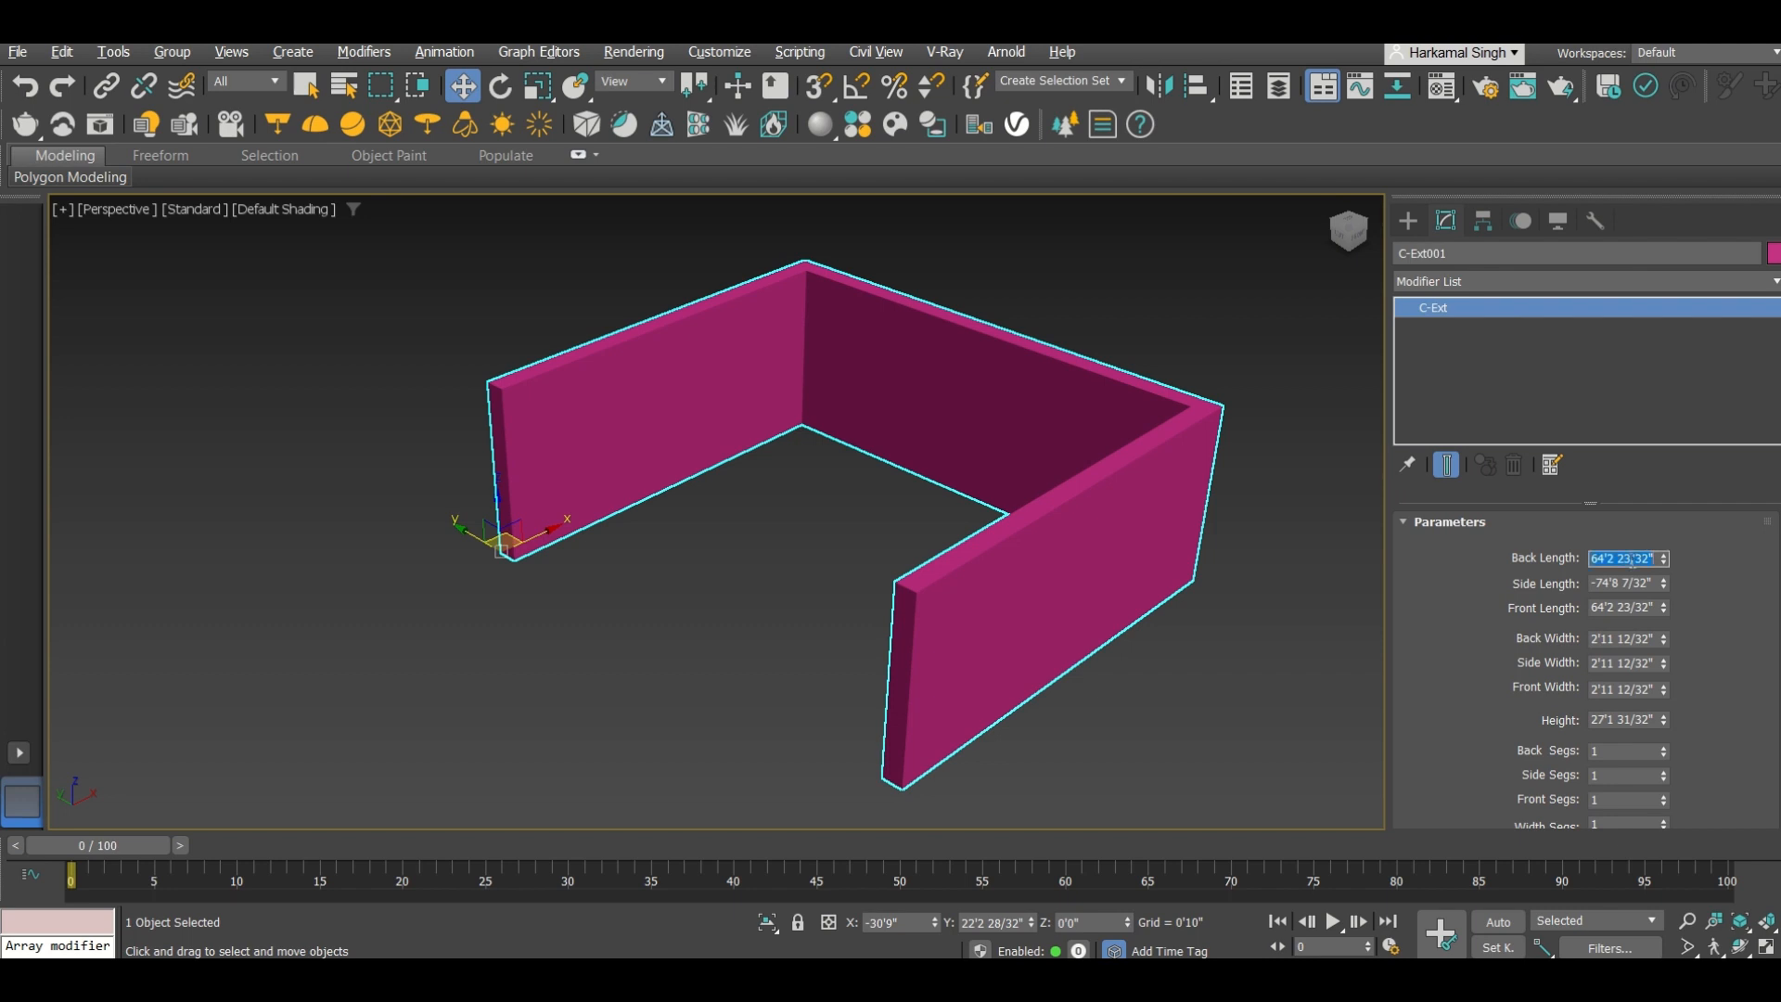
text(20')
key(Return)
key(Tab)
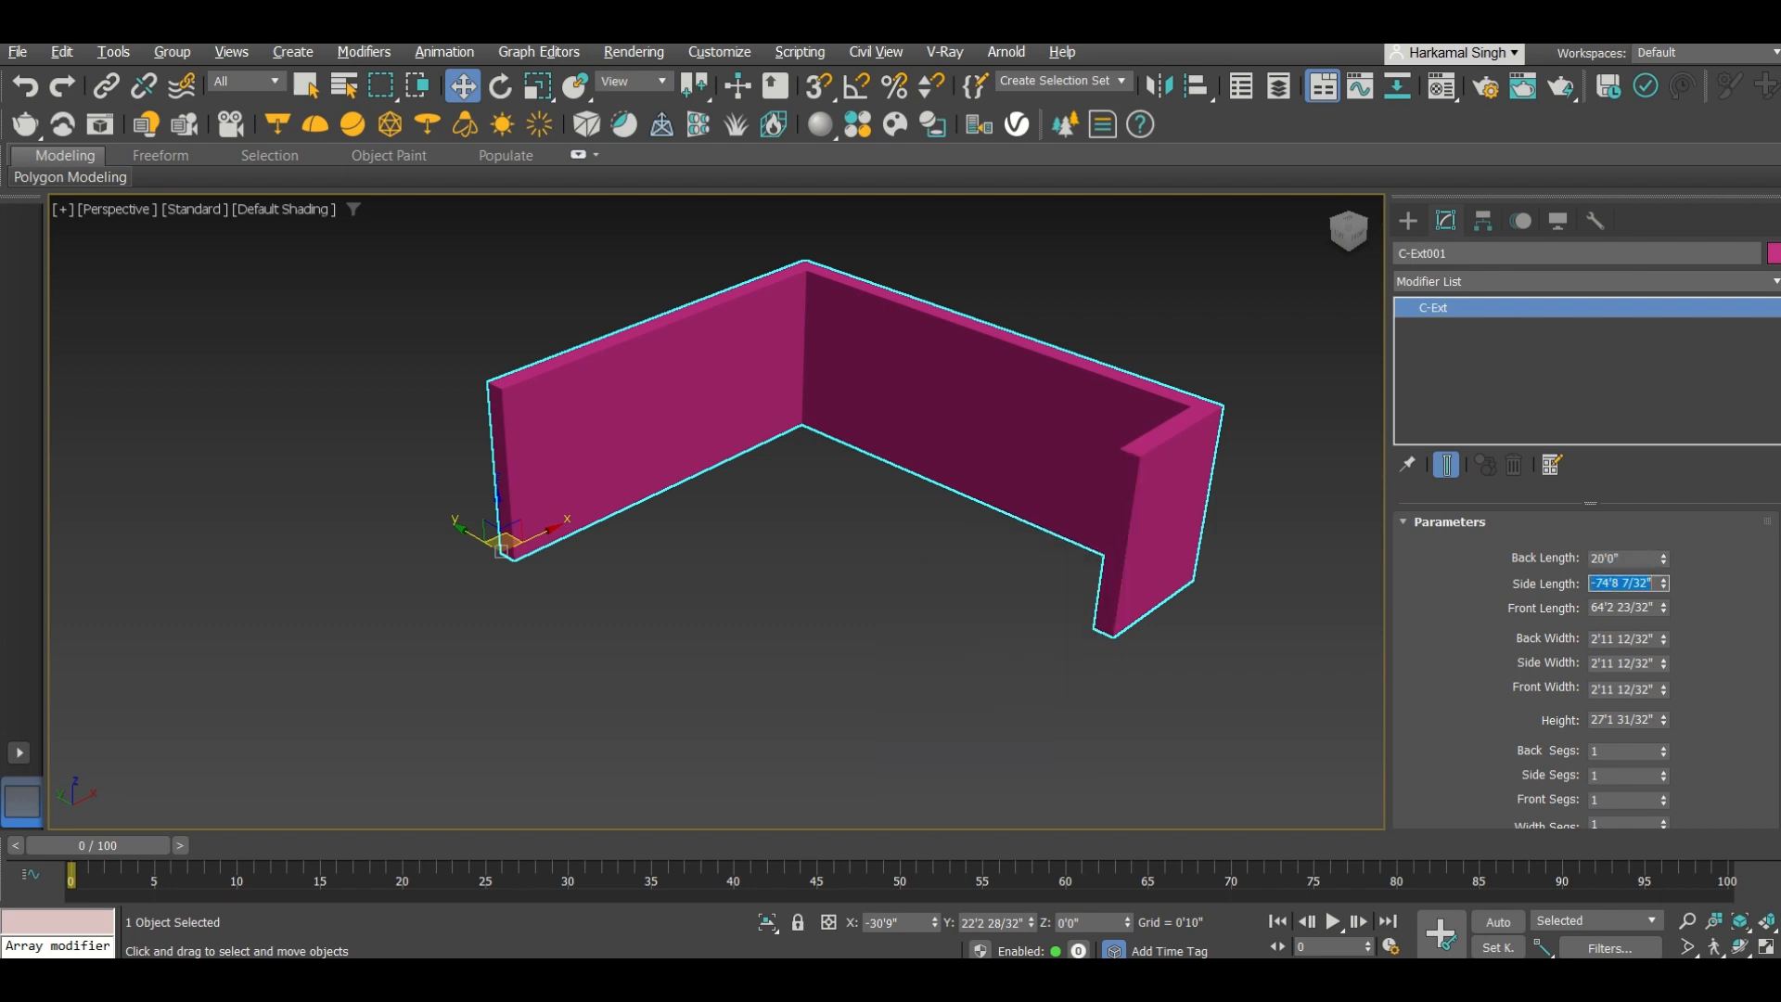
text(20')
key(Return)
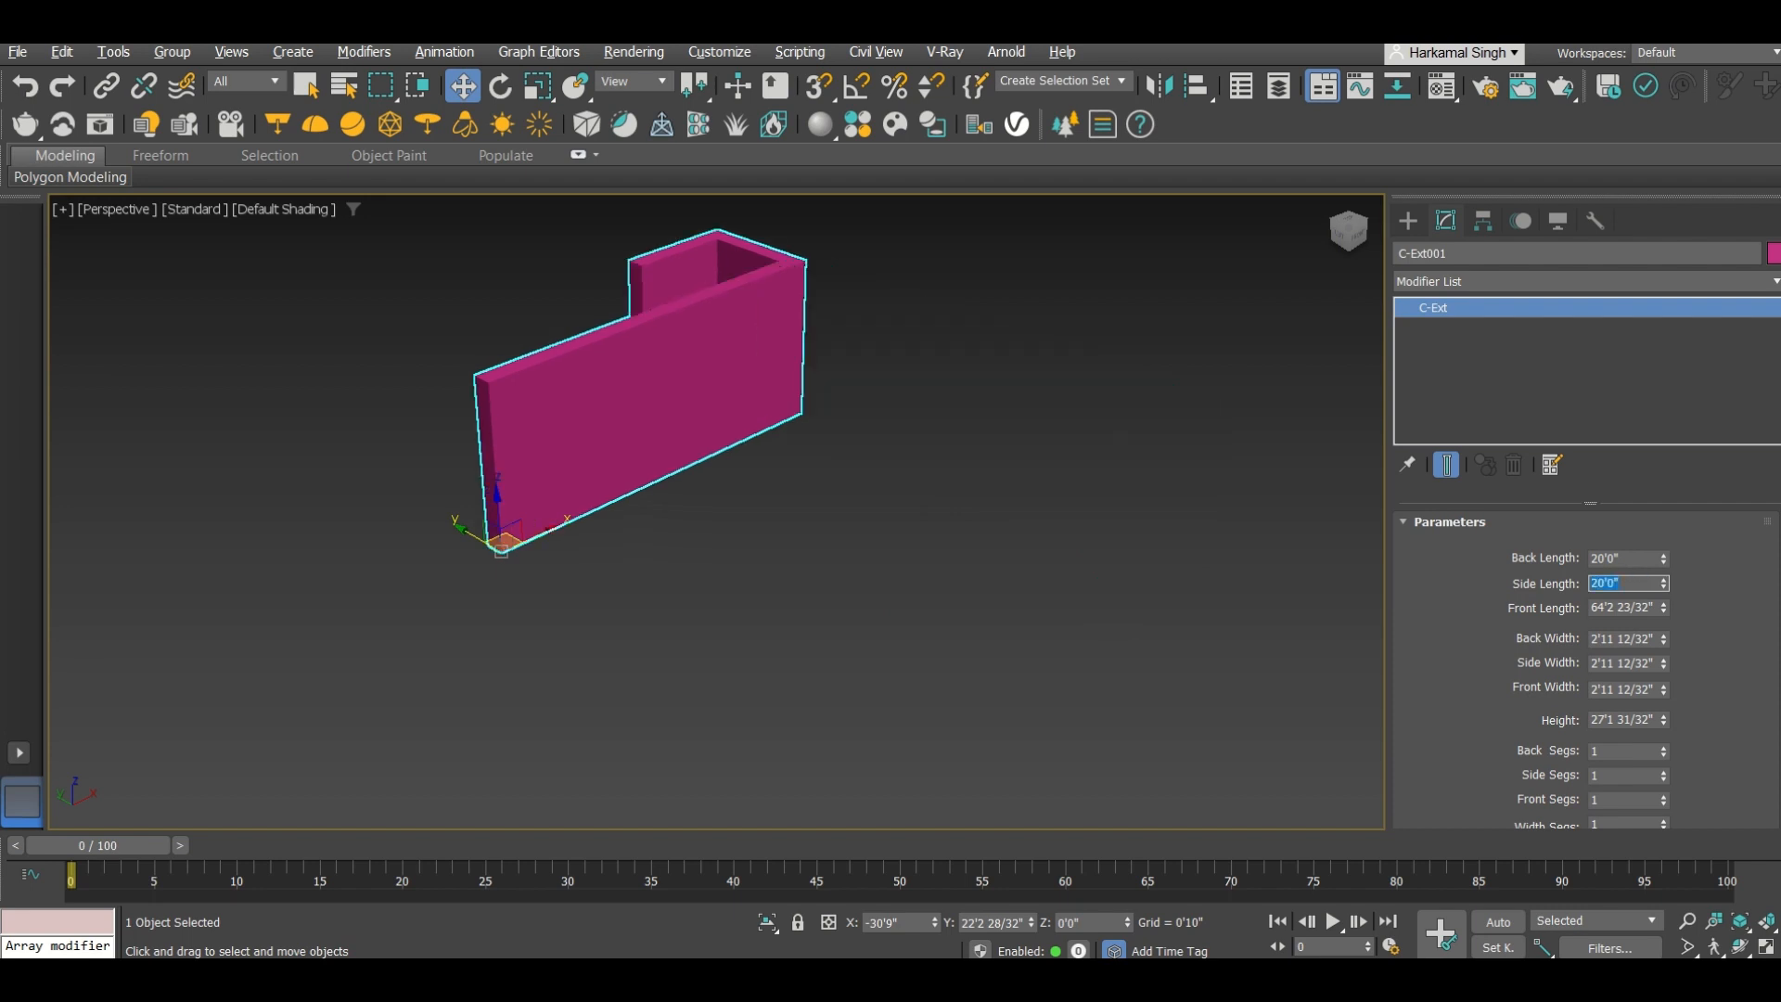
key(Tab)
text(20')
key(Return)
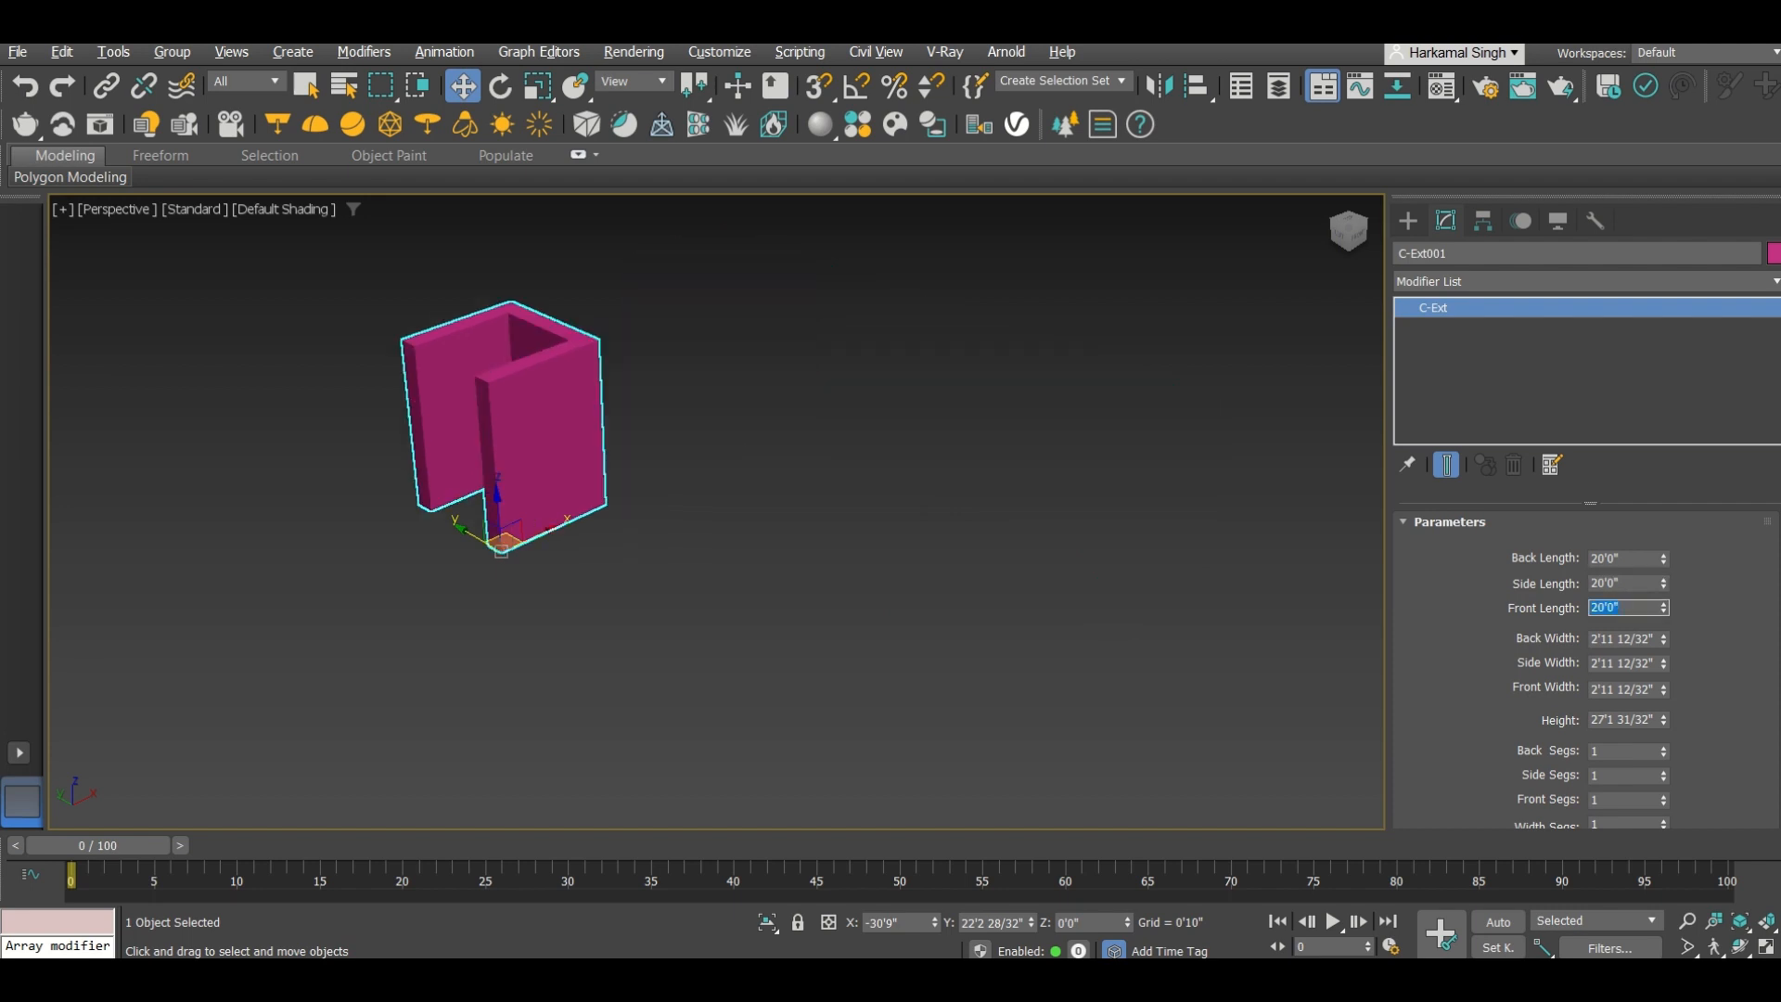
Step: Set the C-Ext's back, side and front widths to 9" each
key(Tab)
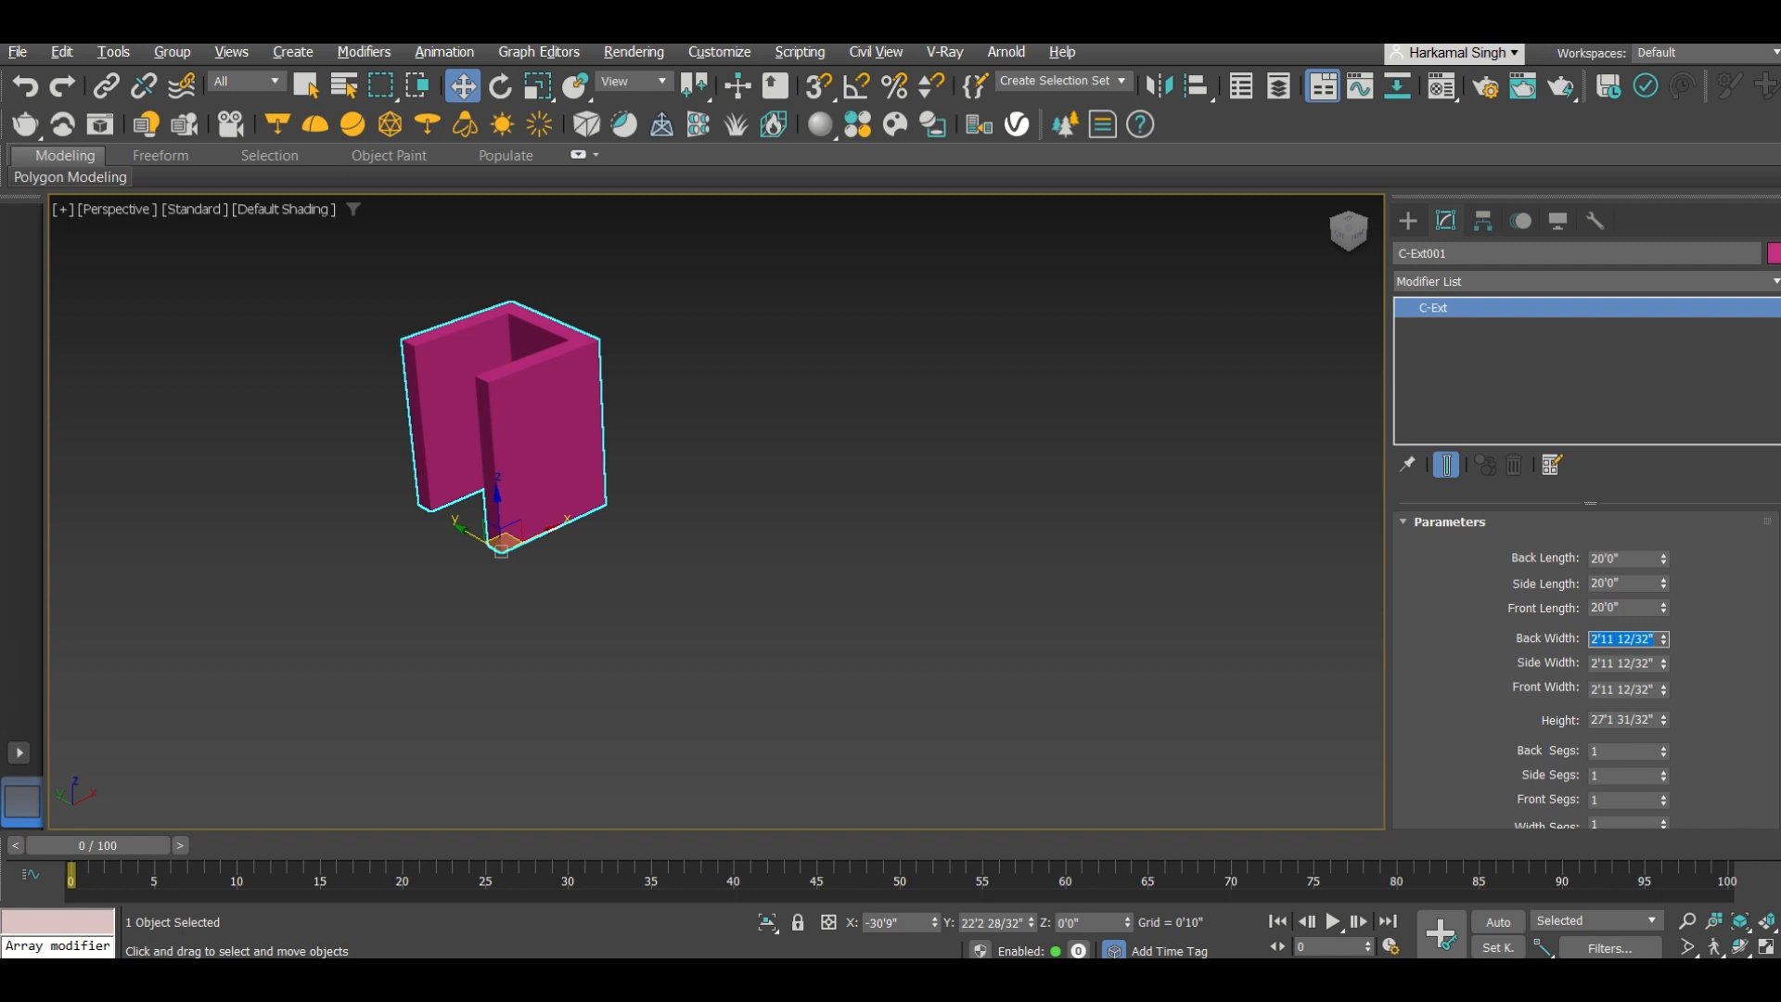
text(9")
key(Return)
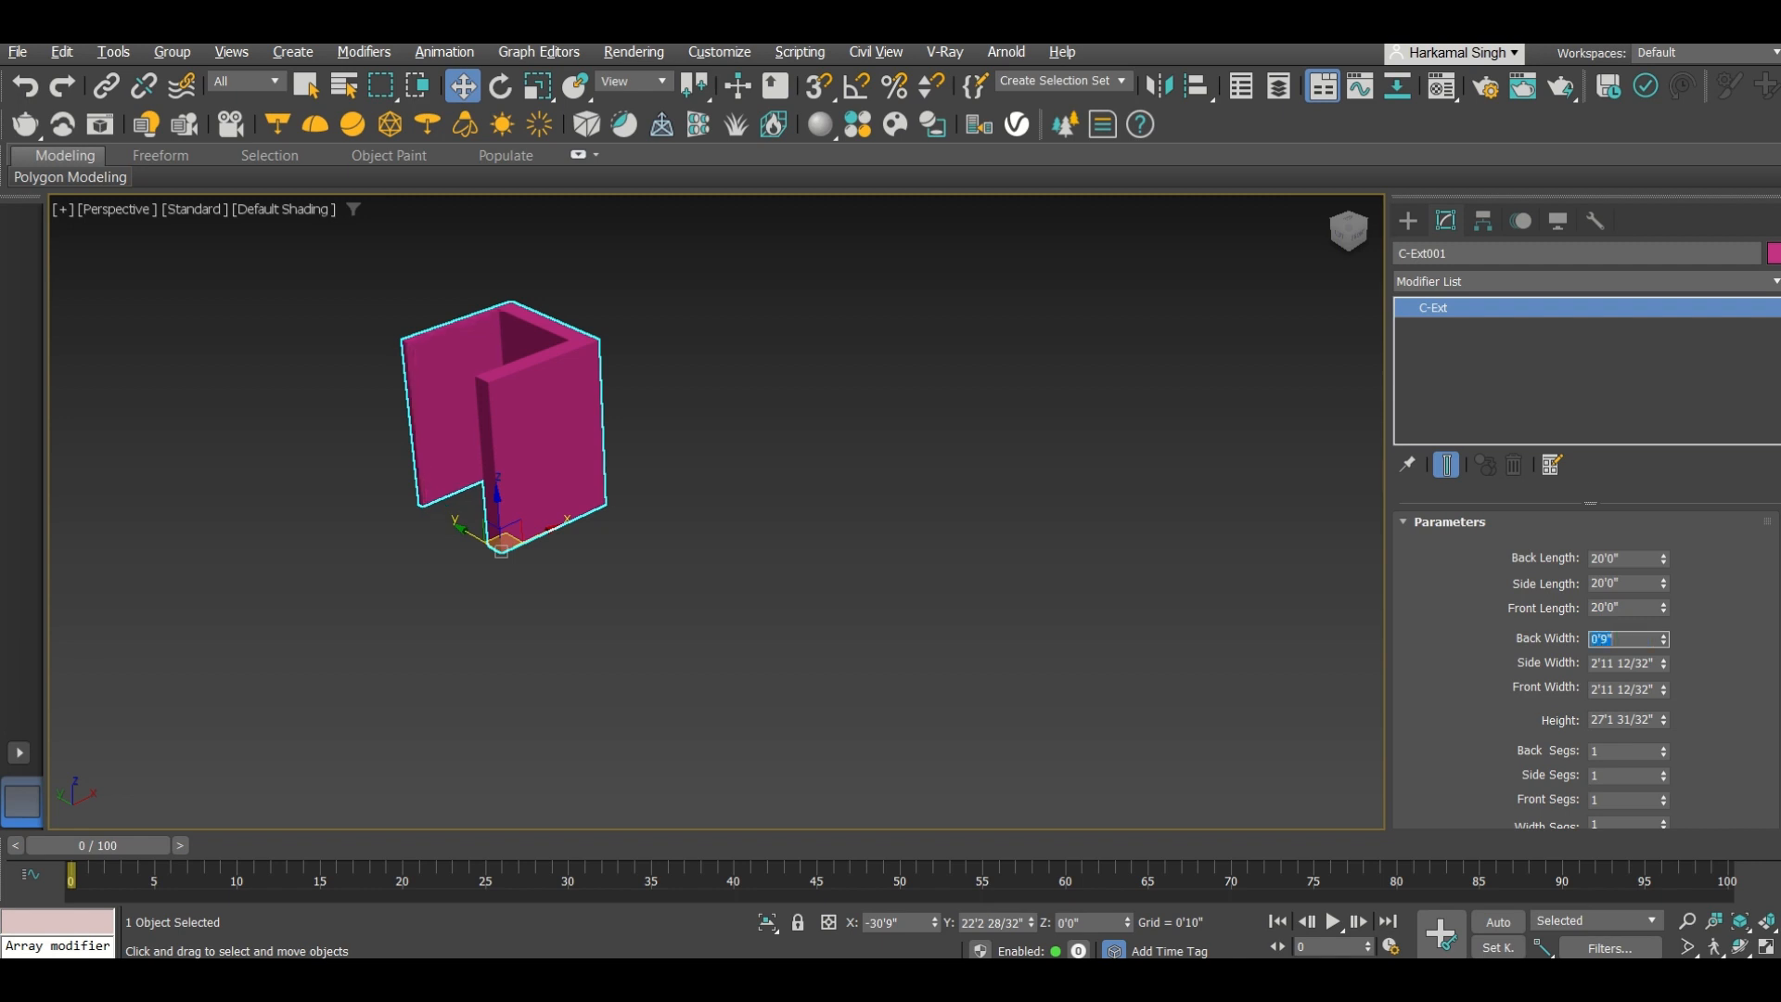
key(Tab)
text(9")
key(Return)
key(Tab)
text(9)
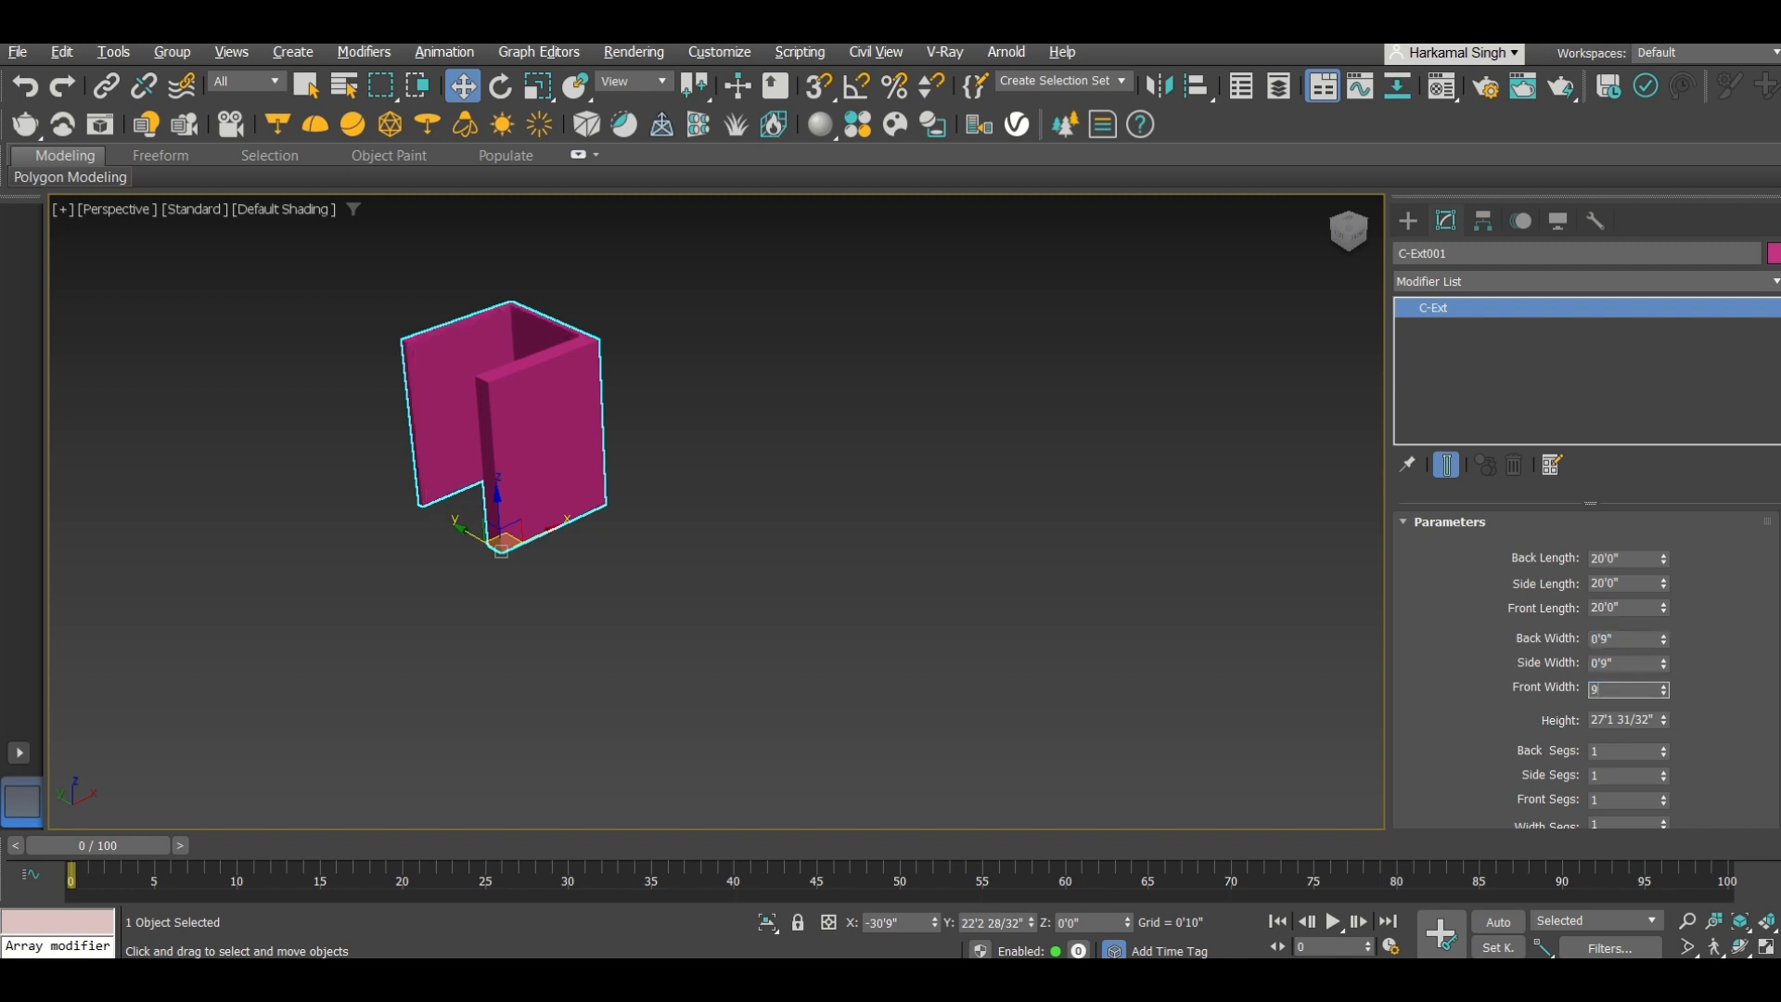
text(")
key(Return)
Step: Set the C-Ext's height to 11' and frame the walls in the view
key(Tab)
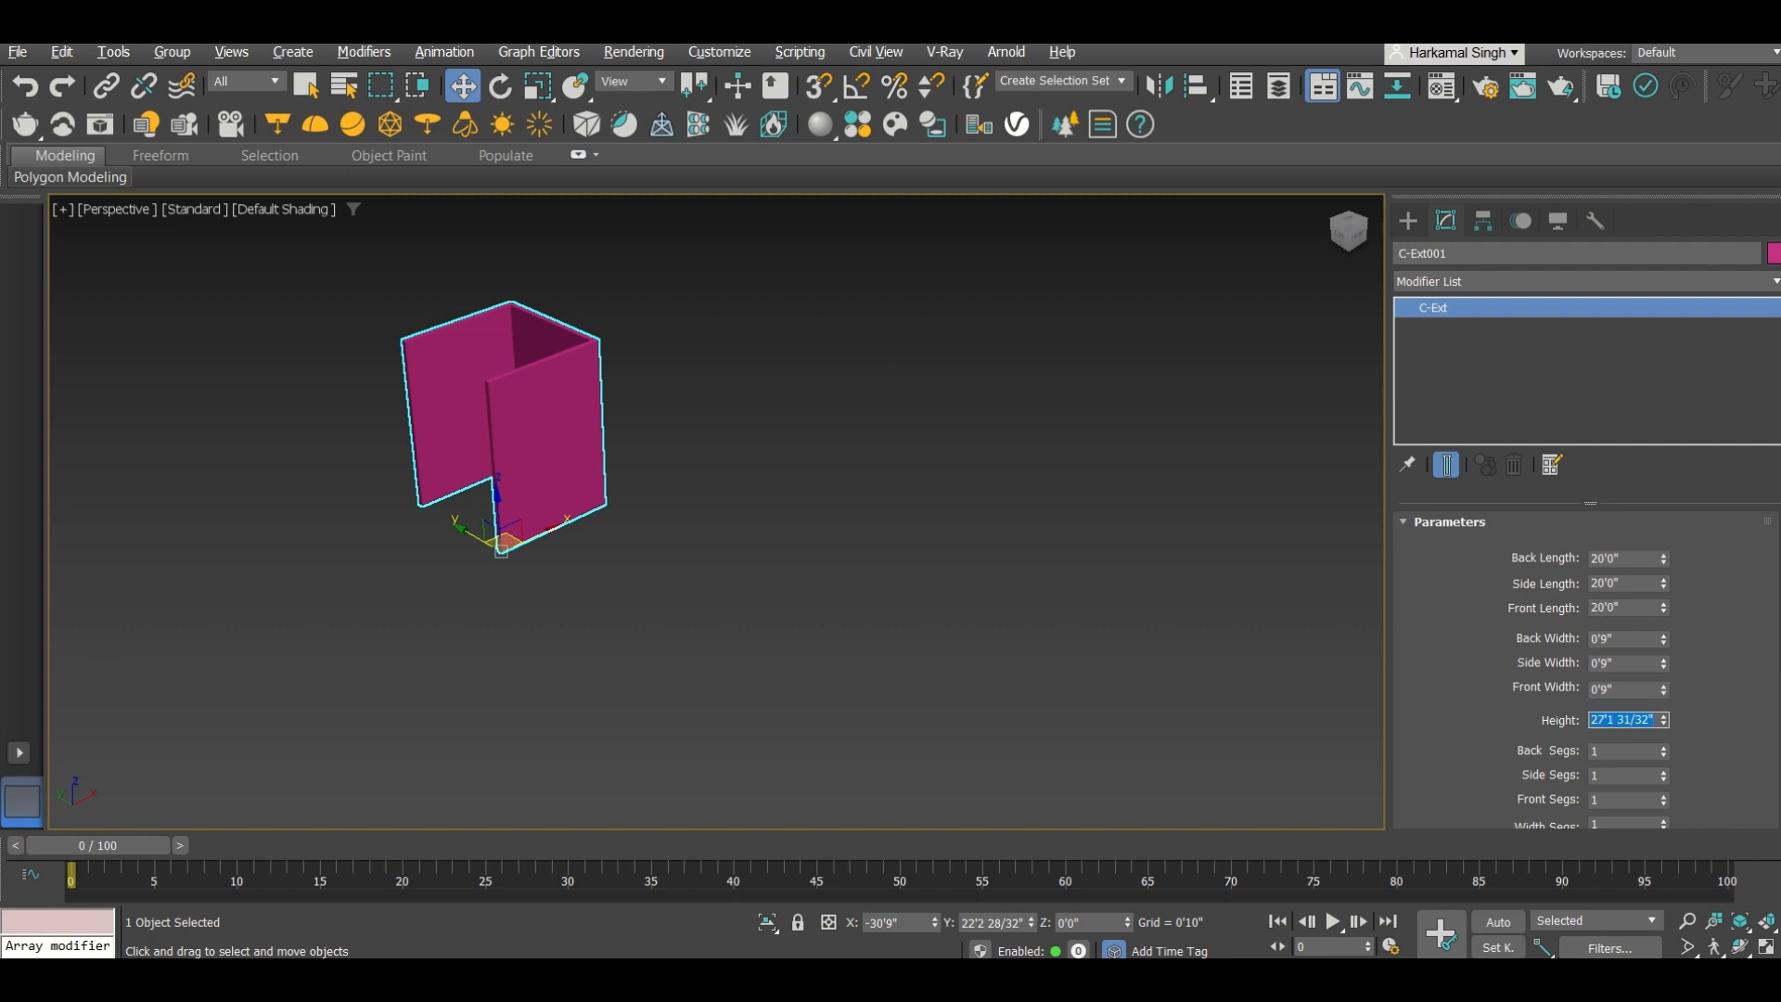
text(10')
key(Return)
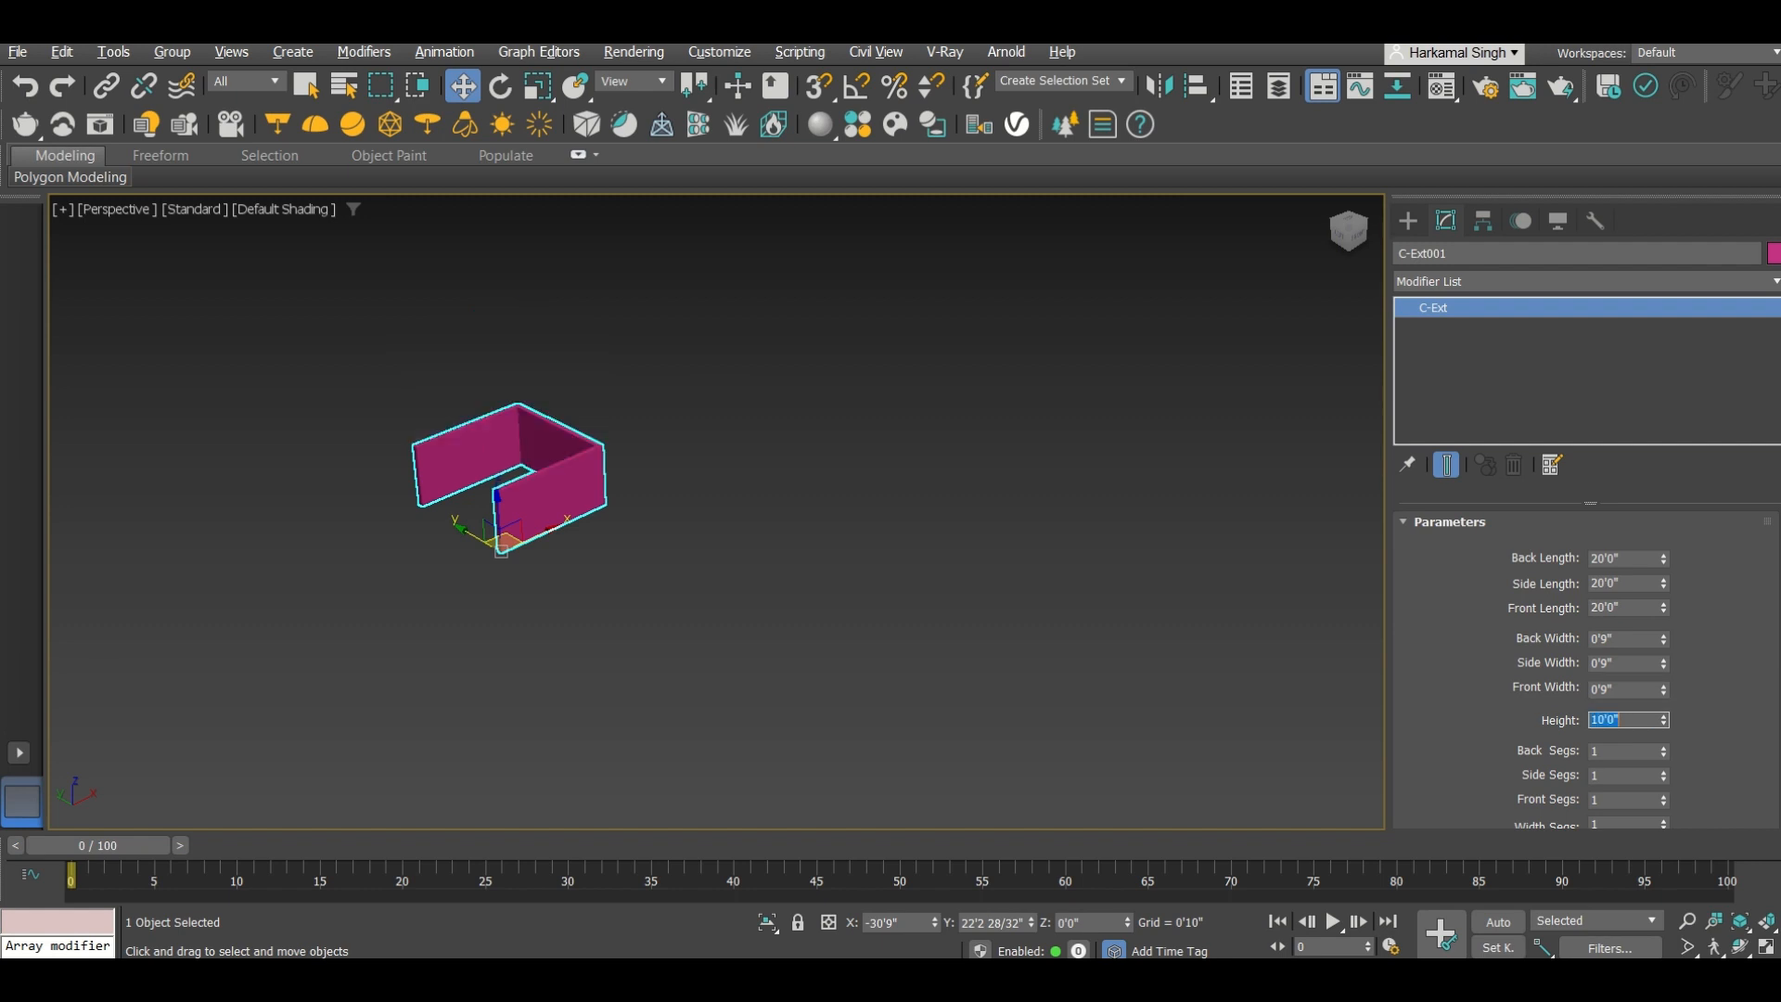
text(11')
key(Return)
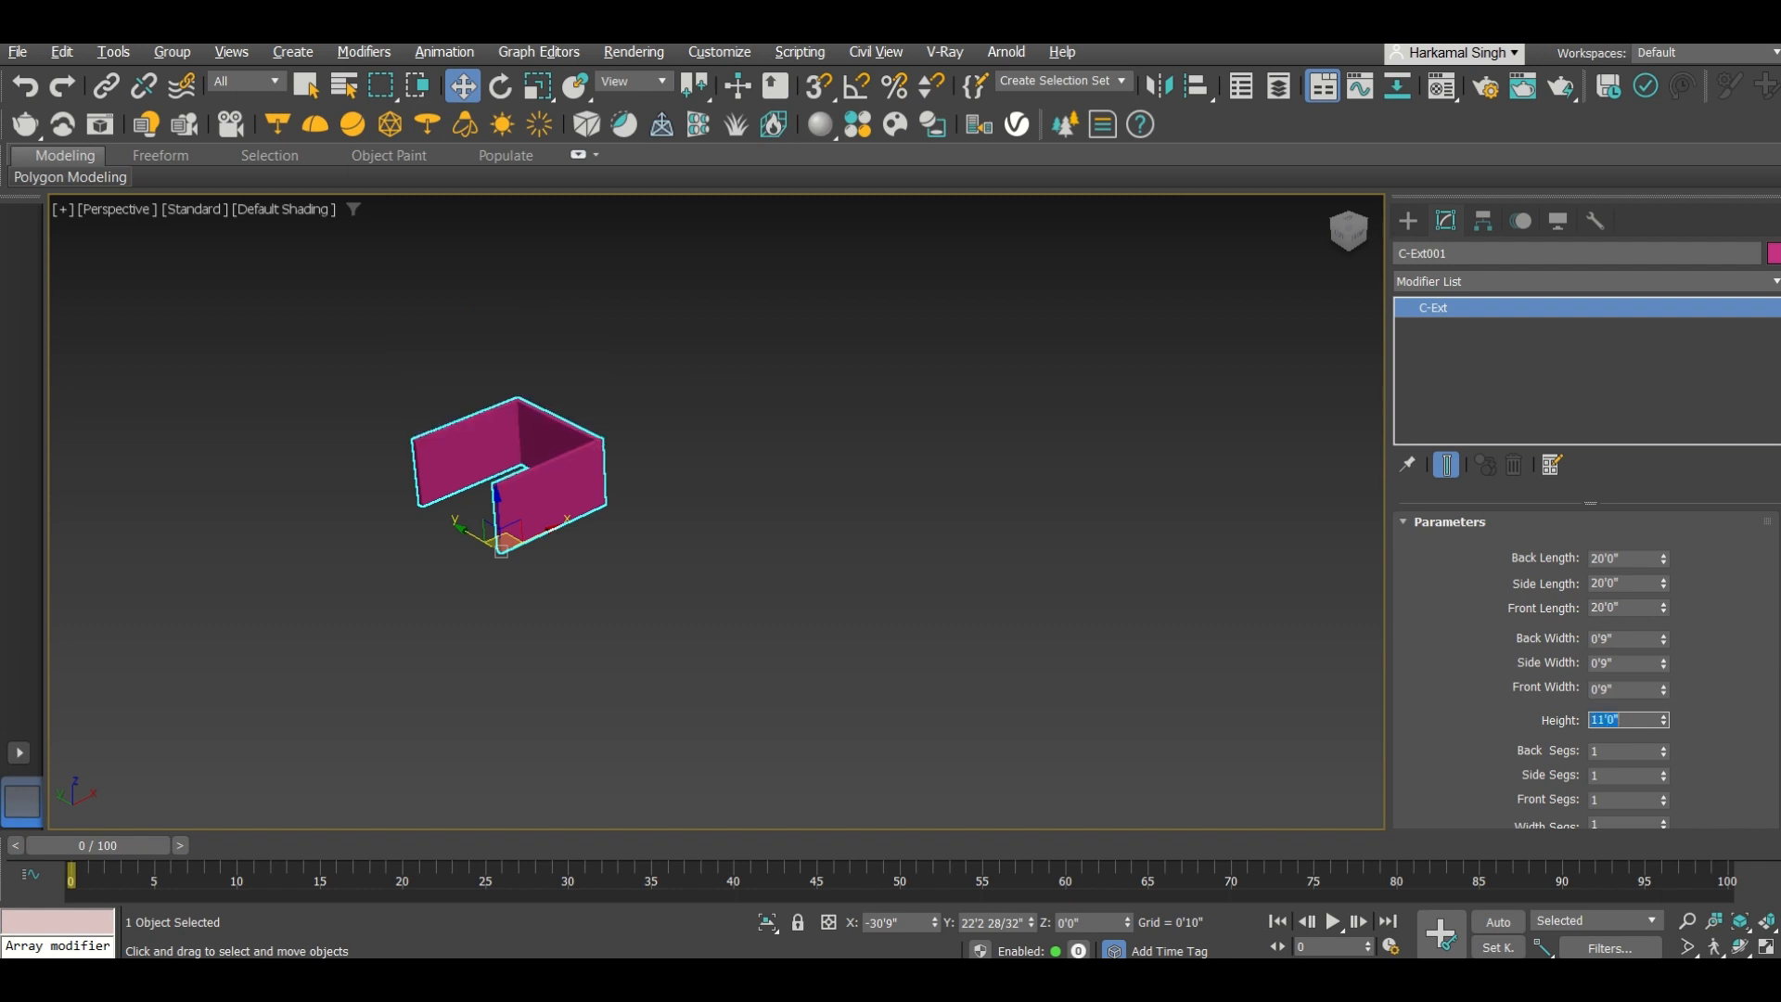
key(z)
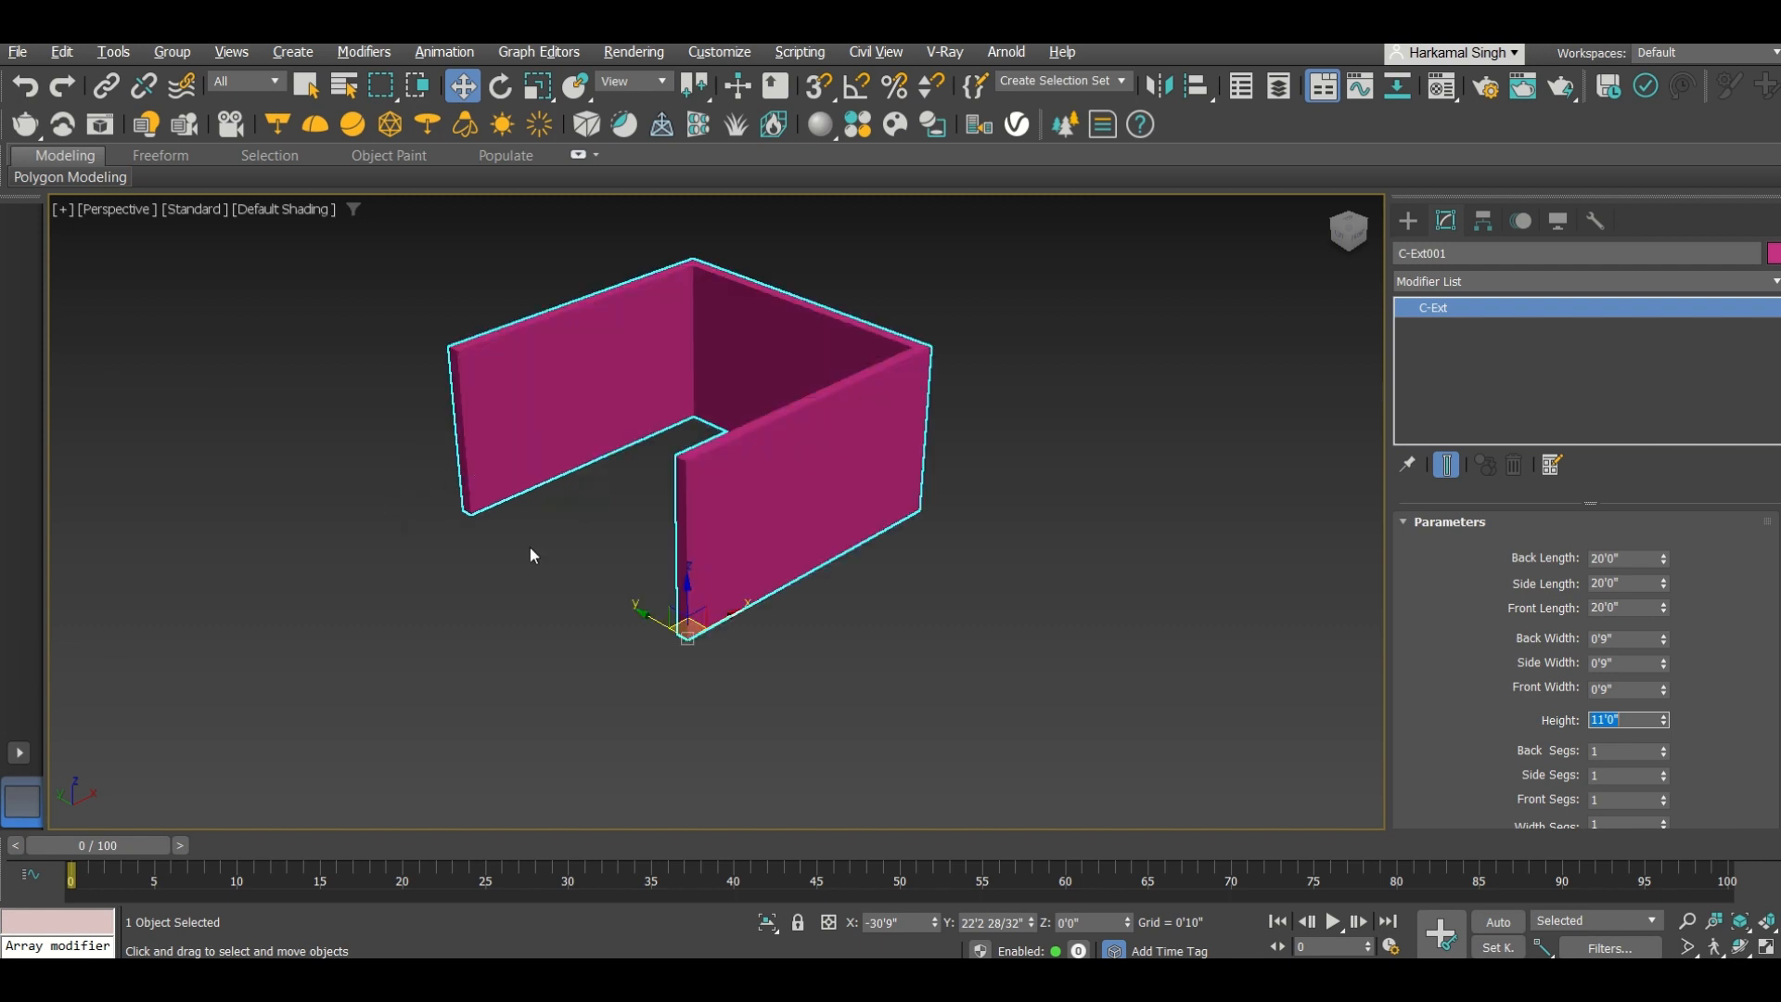
middle_drag(520, 574, 588, 668)
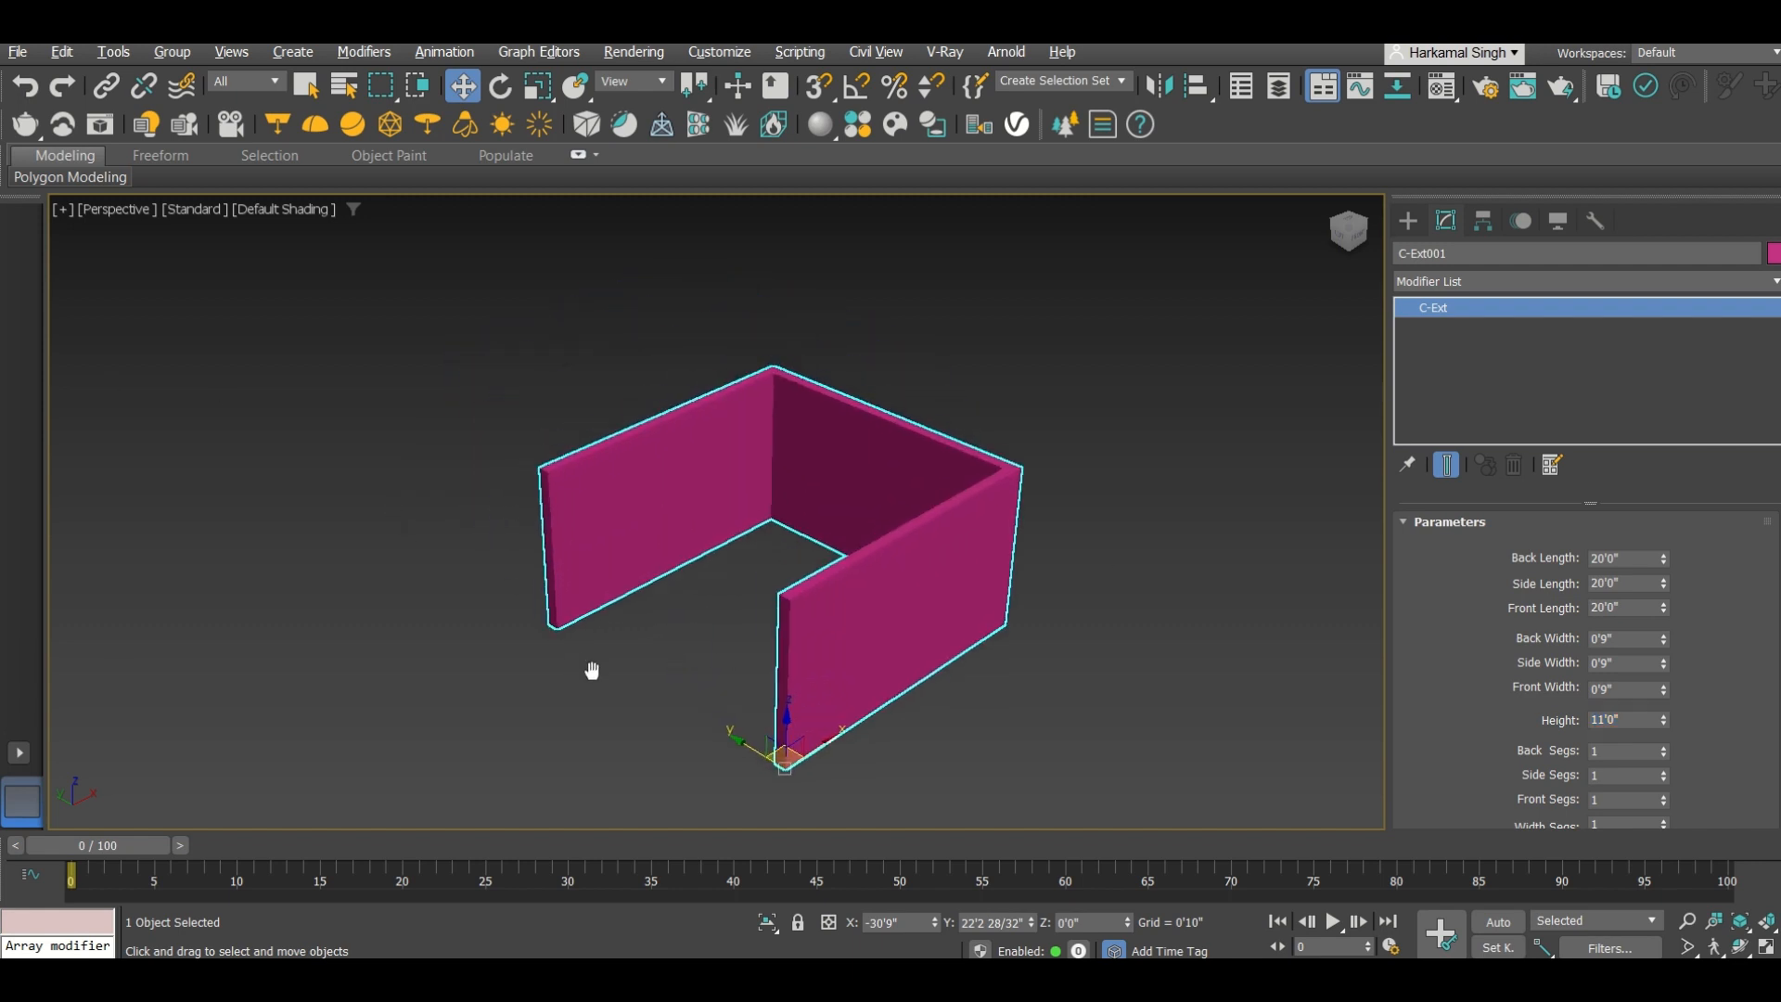
Step: Activate the Box standard primitive with 3D snapping to vertices turned on
click(1410, 223)
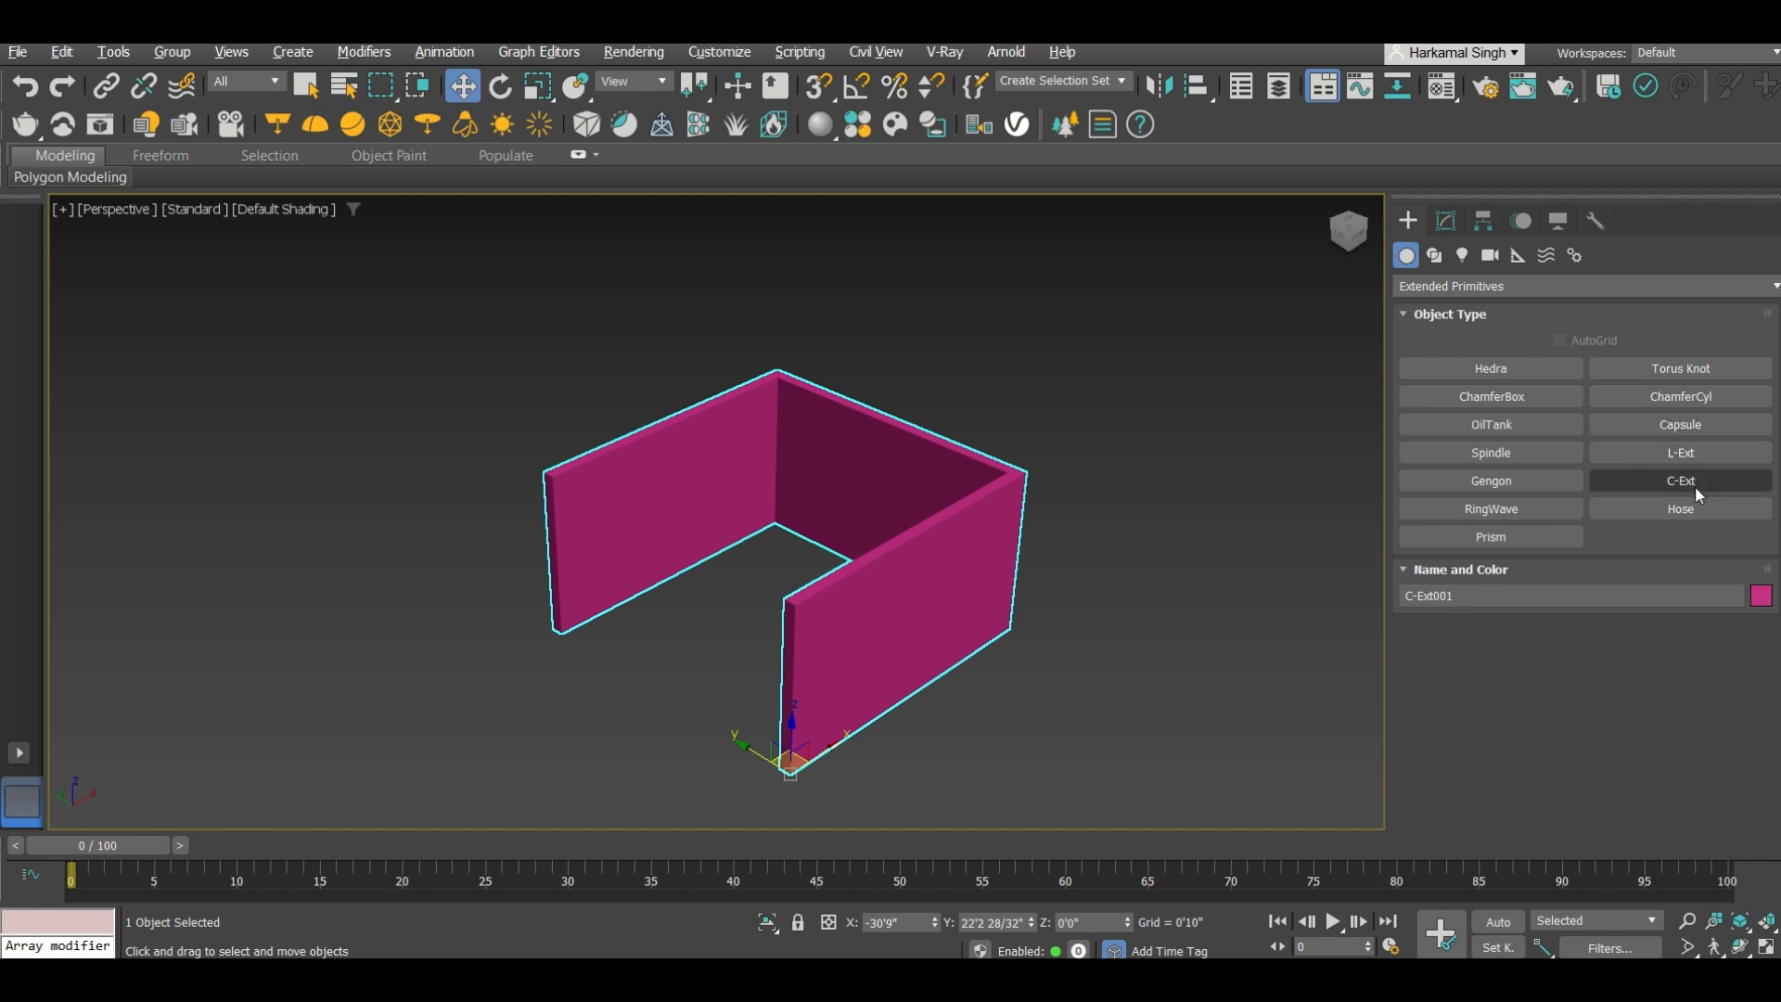
click(1423, 284)
click(1427, 308)
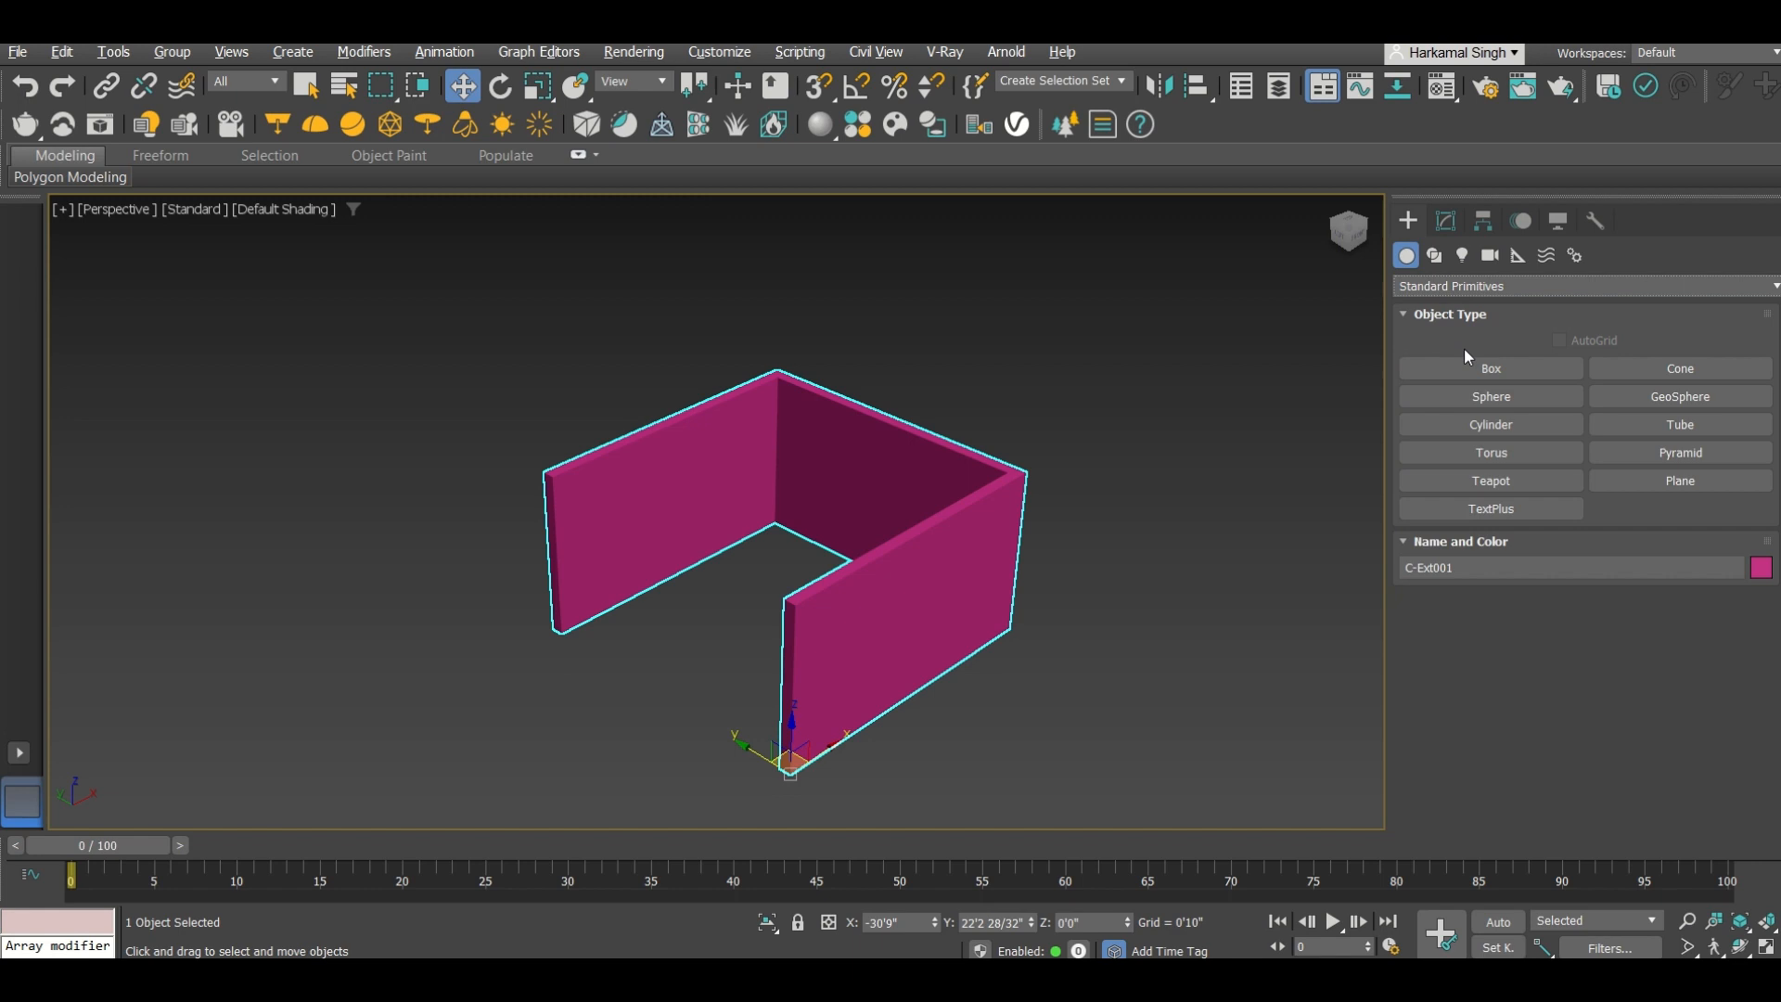
click(1542, 370)
alt+middle_drag(696, 545, 723, 589)
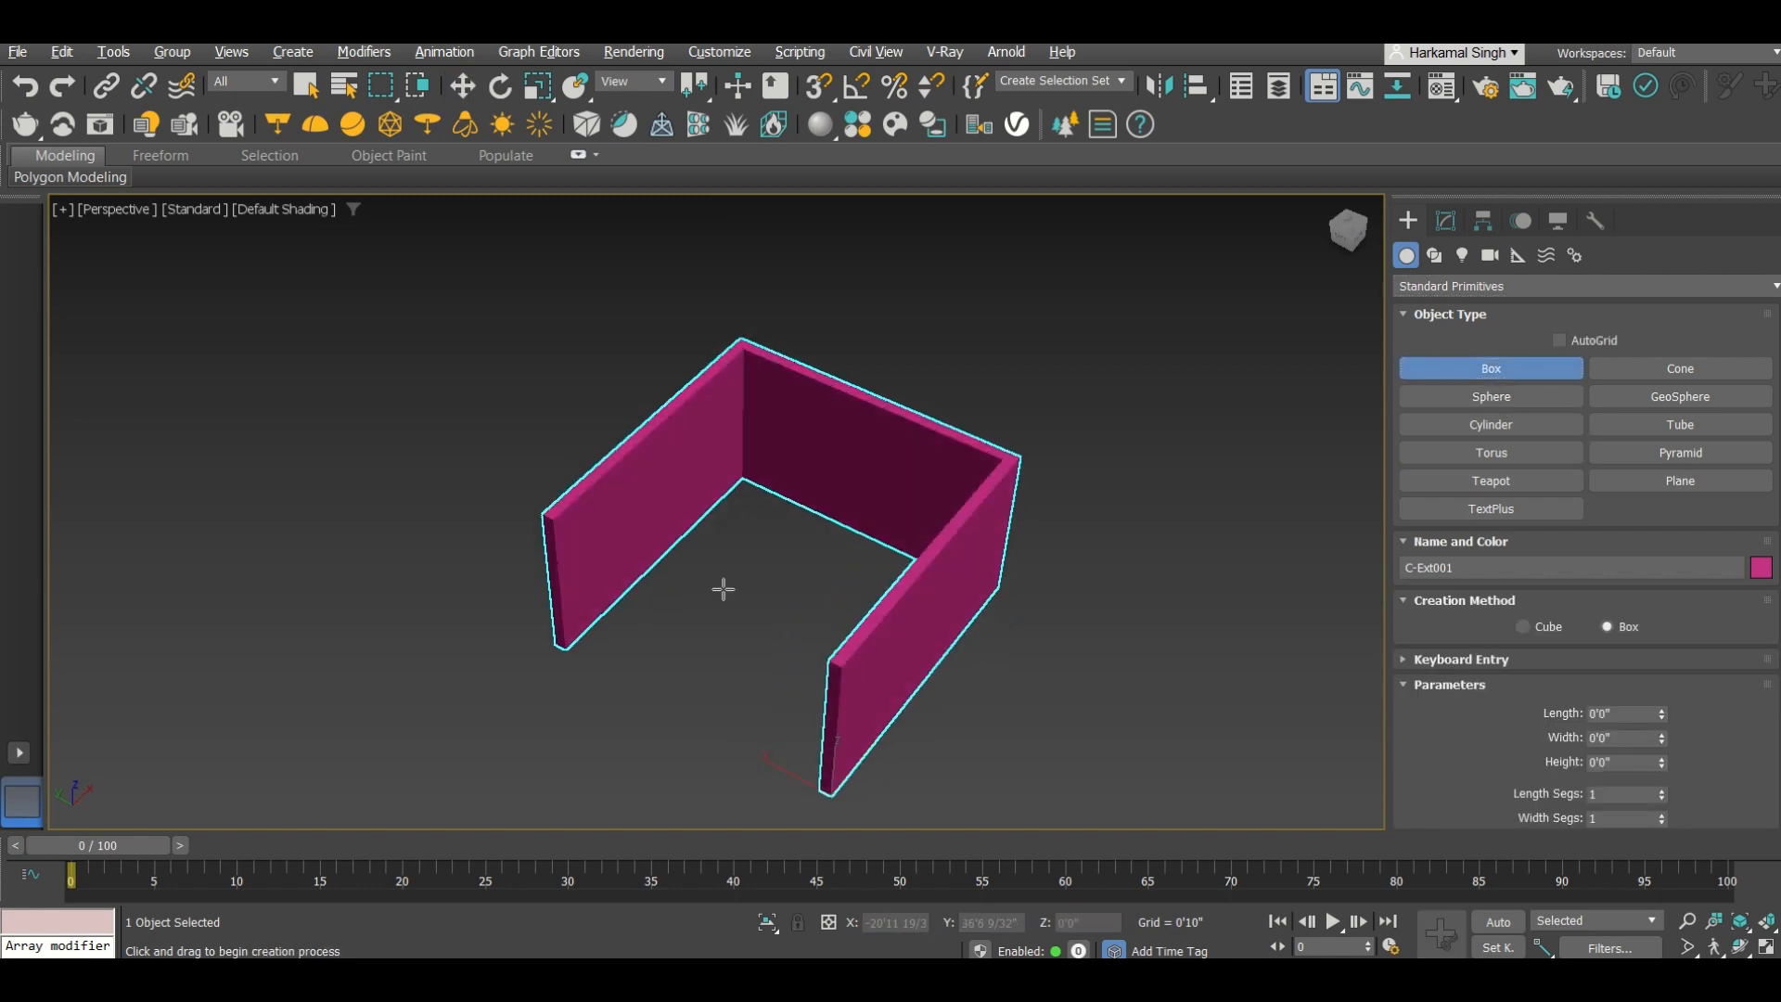
click(818, 87)
right_click(818, 87)
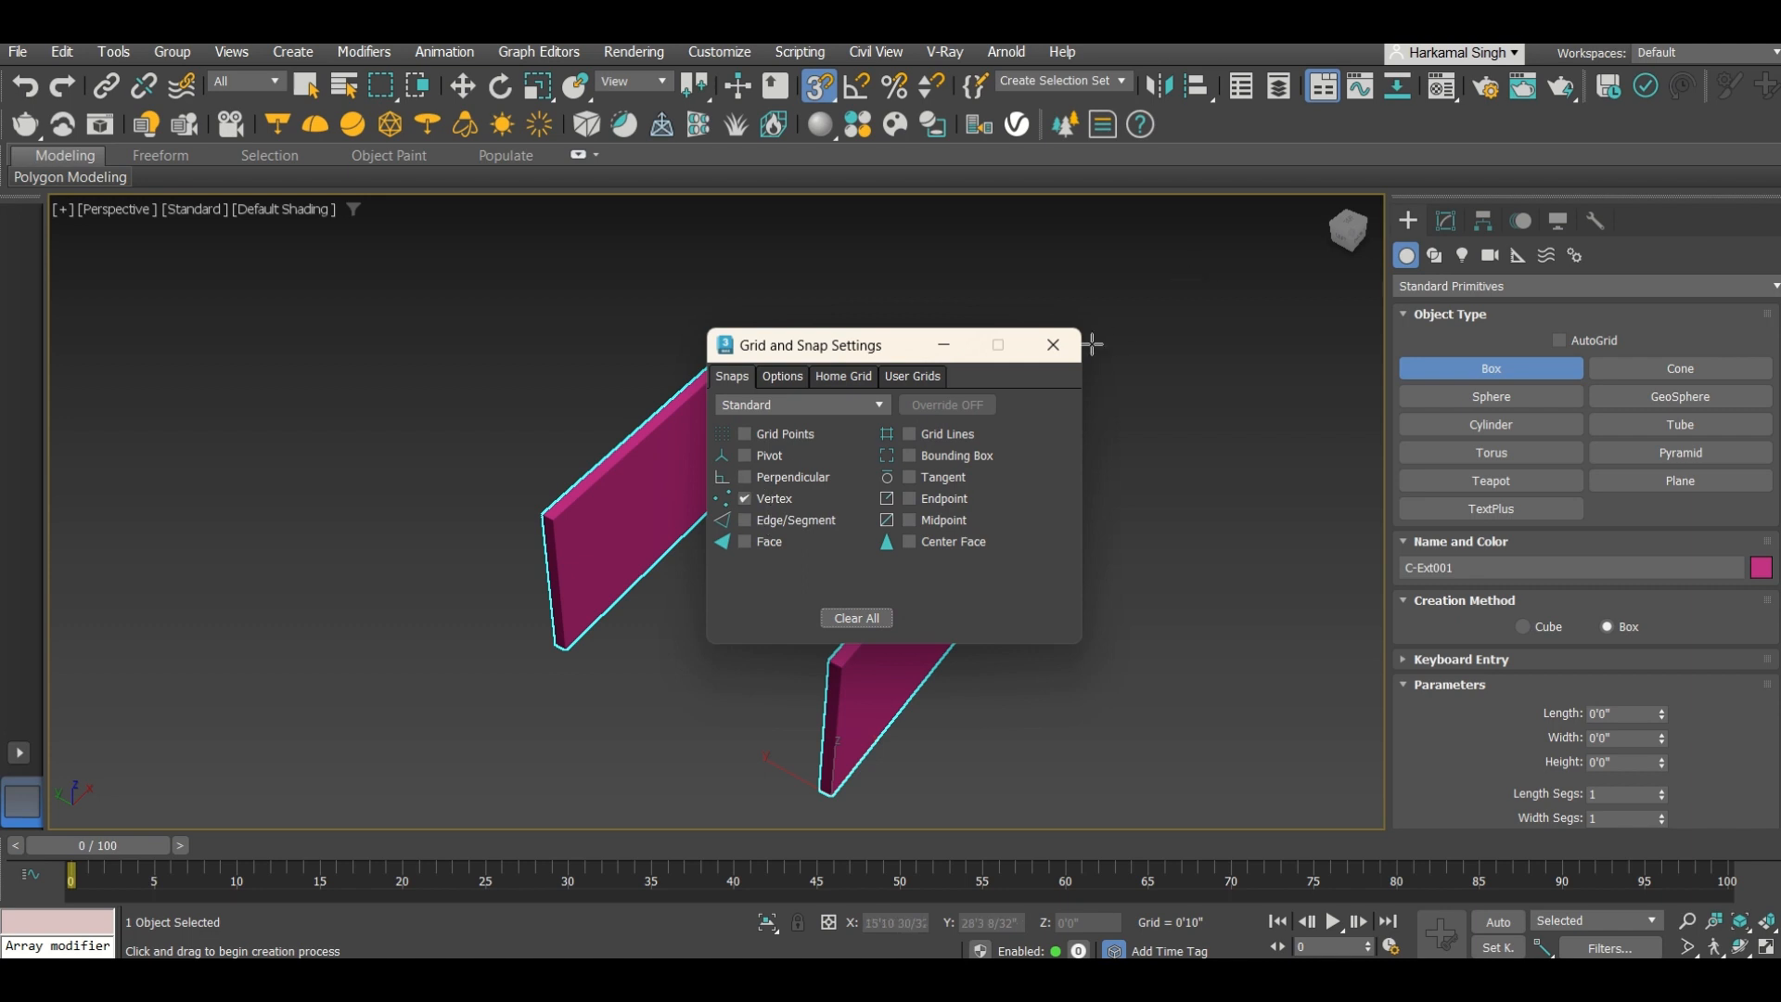
click(1053, 344)
Step: Turn on angle snapping with a 90-degree increment
click(857, 86)
right_click(858, 86)
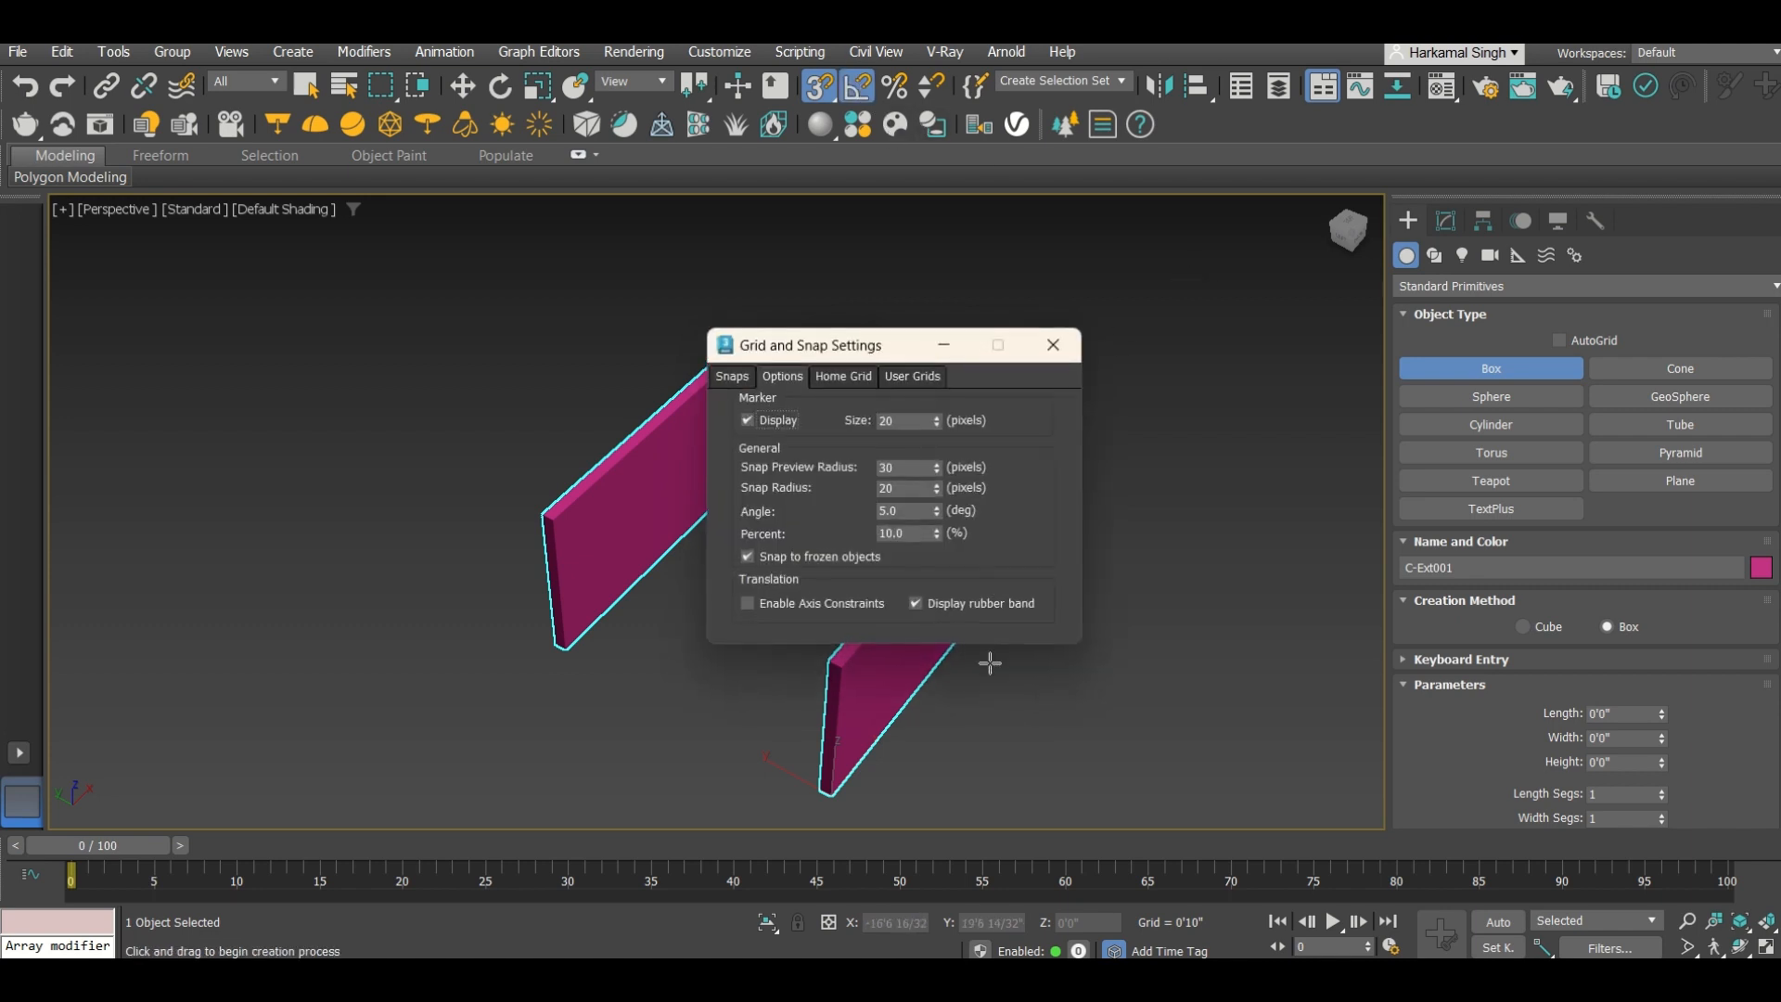
double_click(899, 510)
text(90)
key(Return)
click(1054, 351)
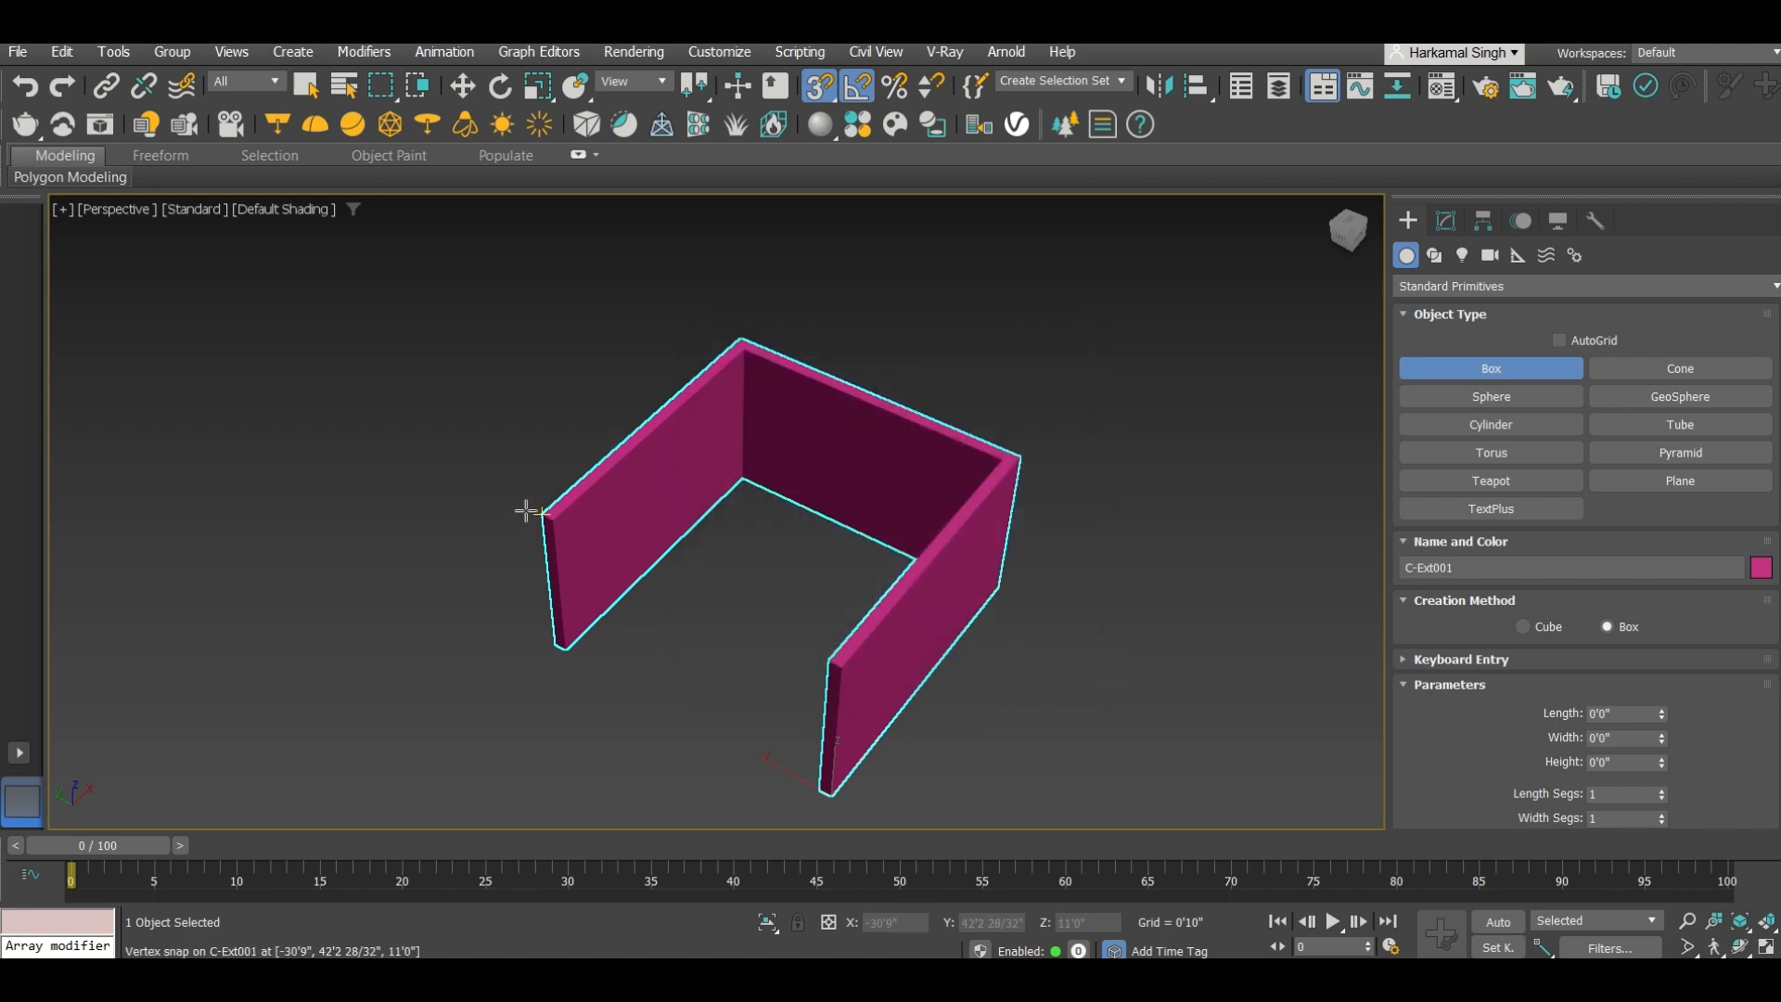
Step: Draw a 20' by 20' roof box snapped to opposite top corners of the walls and set its height to 5"
drag(540, 513, 1017, 458)
click(1028, 430)
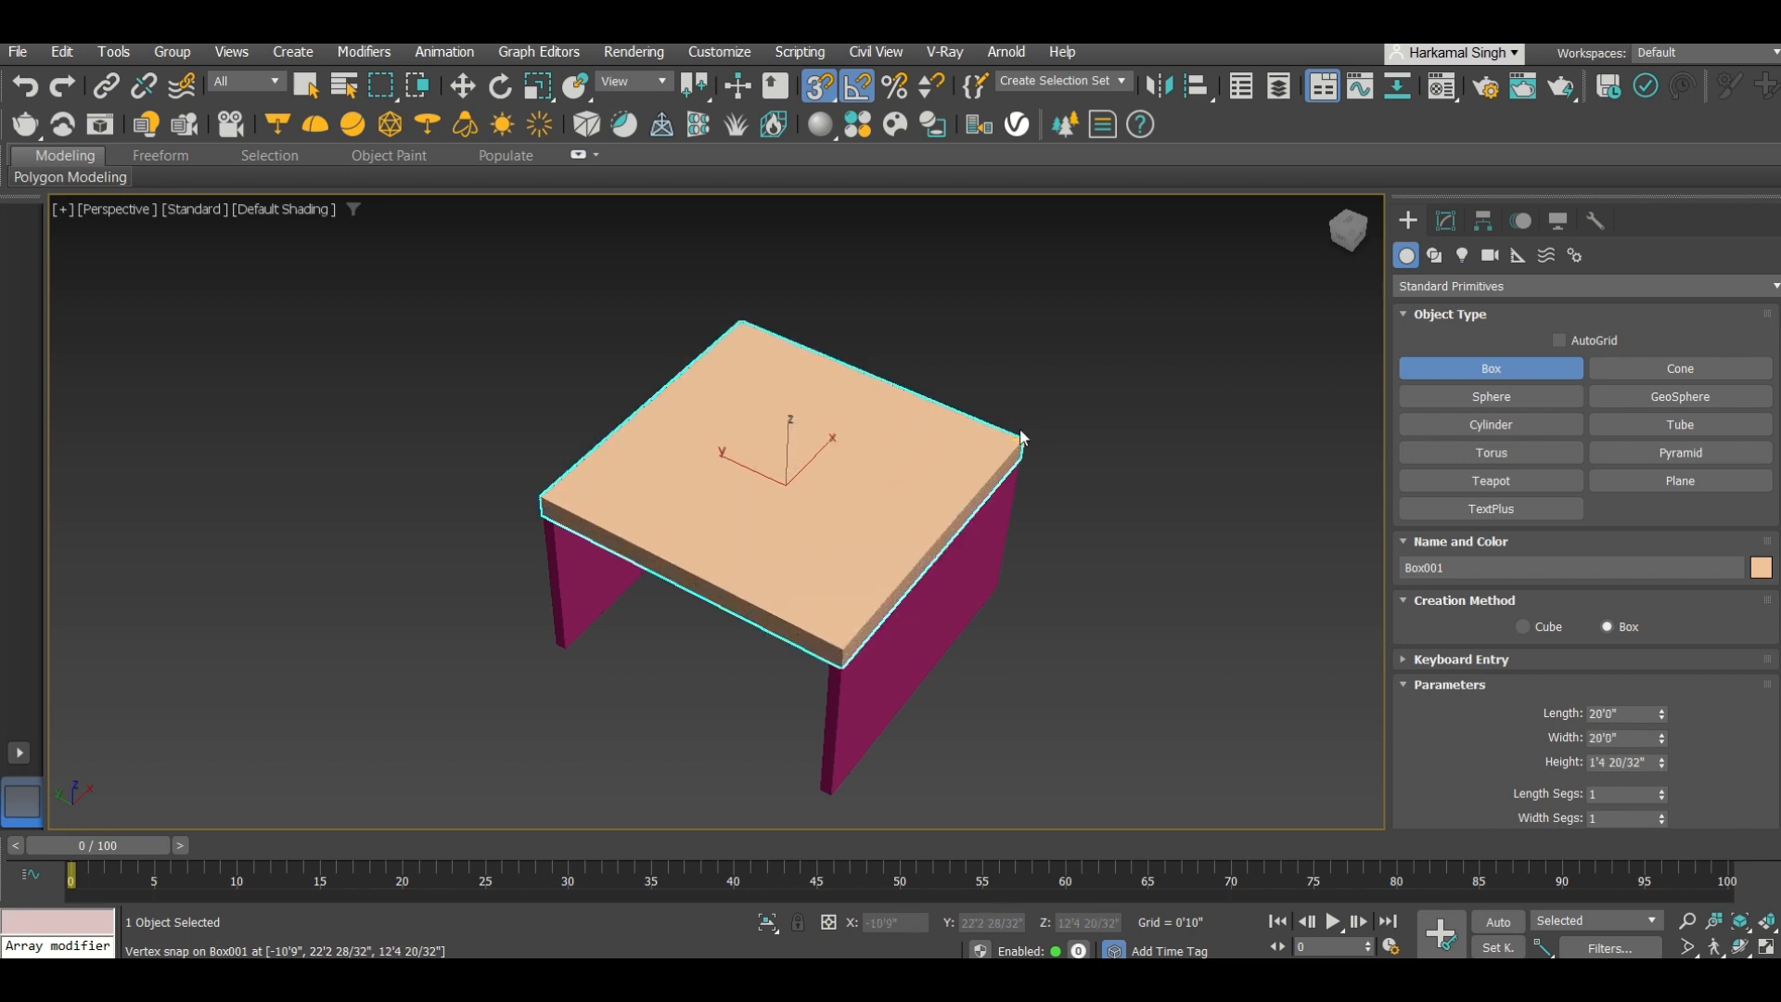
key(w)
click(1446, 221)
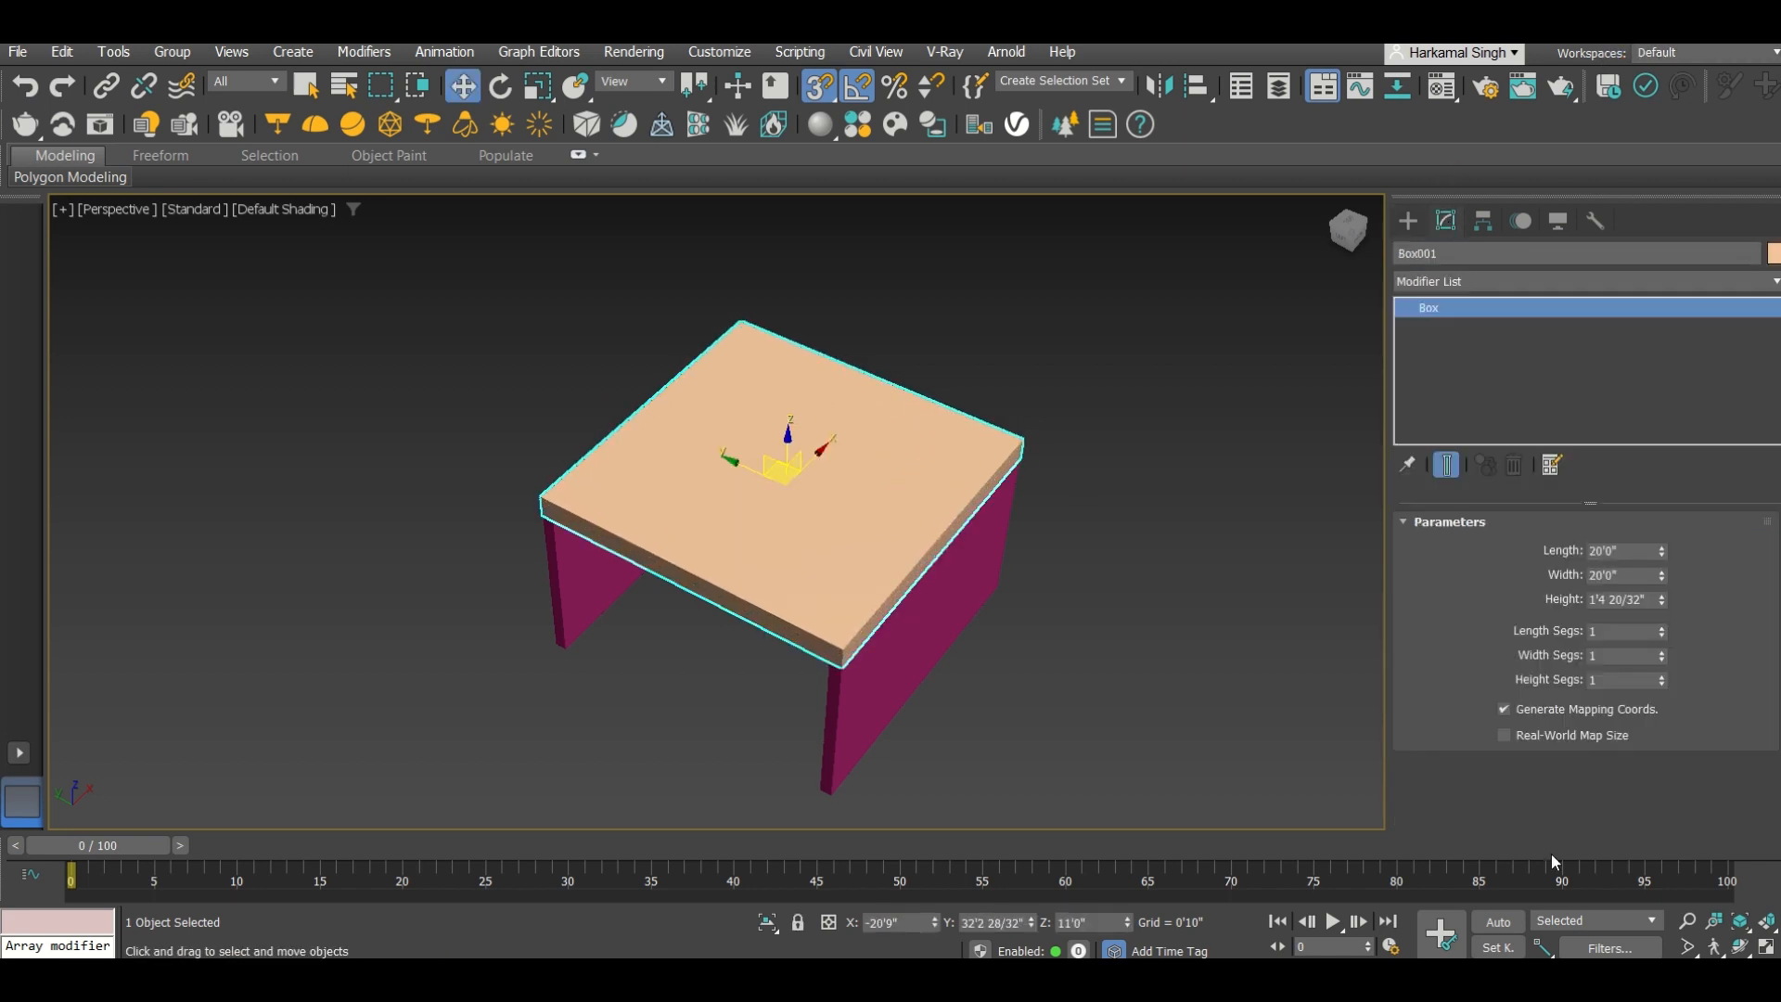
click(1624, 597)
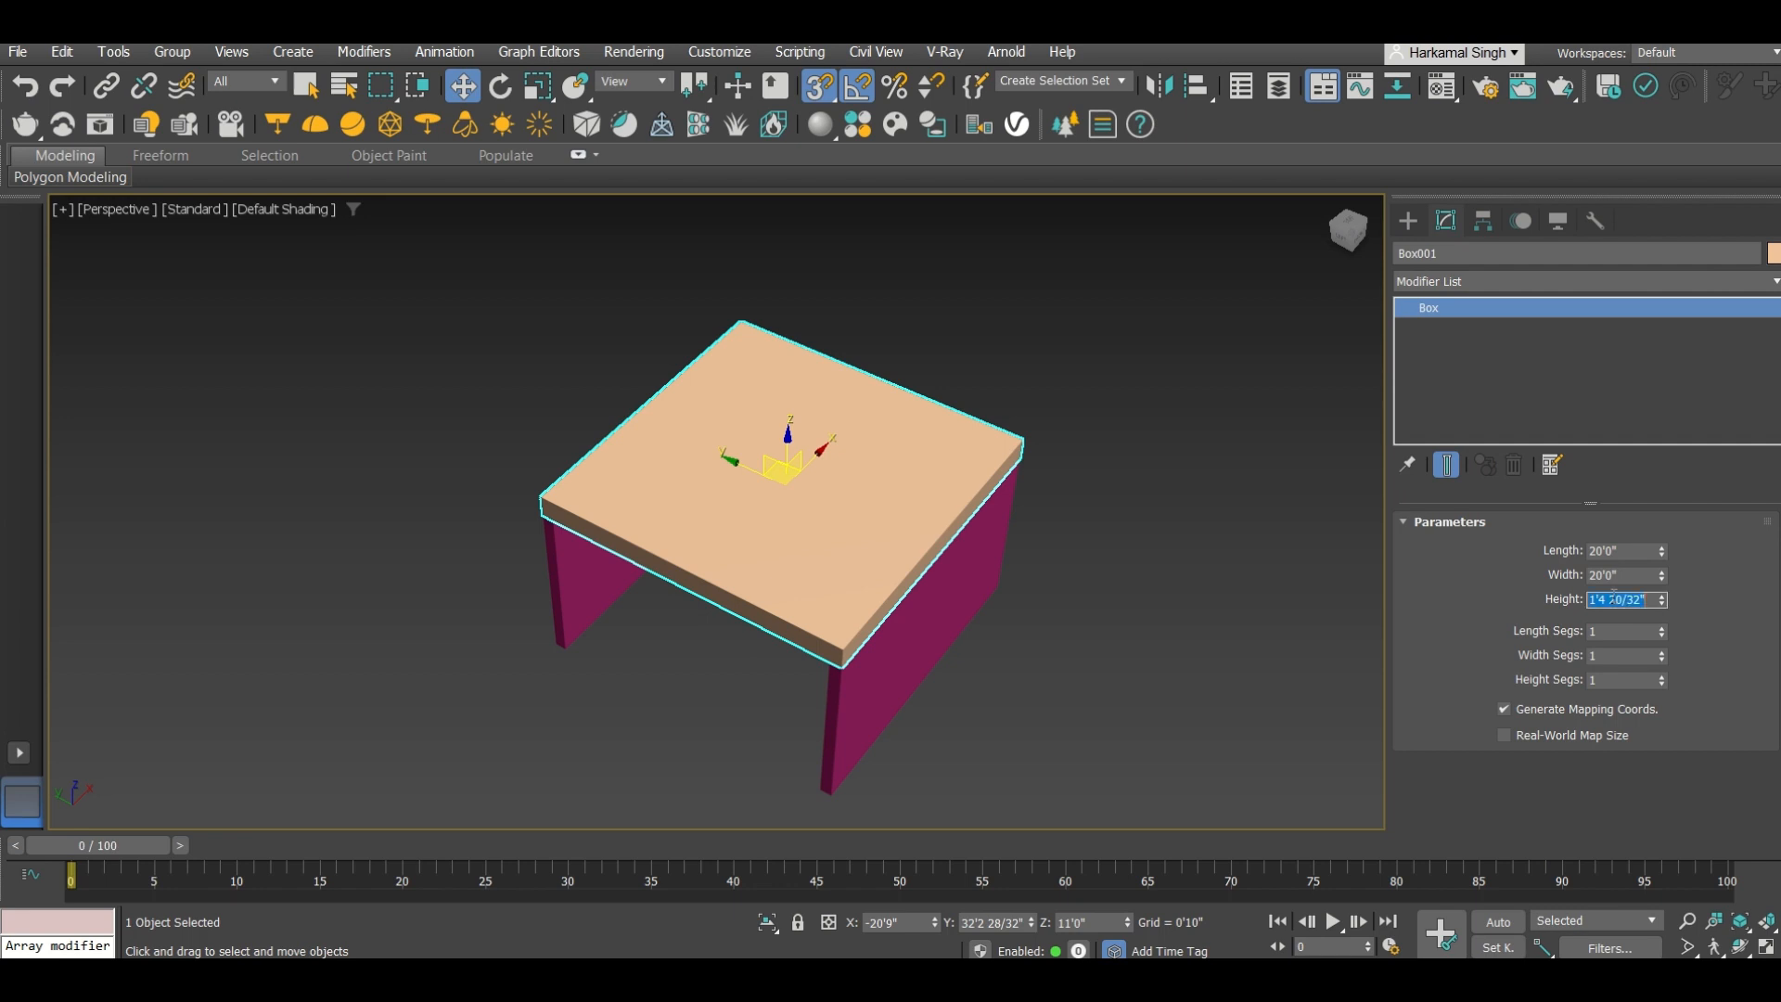
text(5)
key(Return)
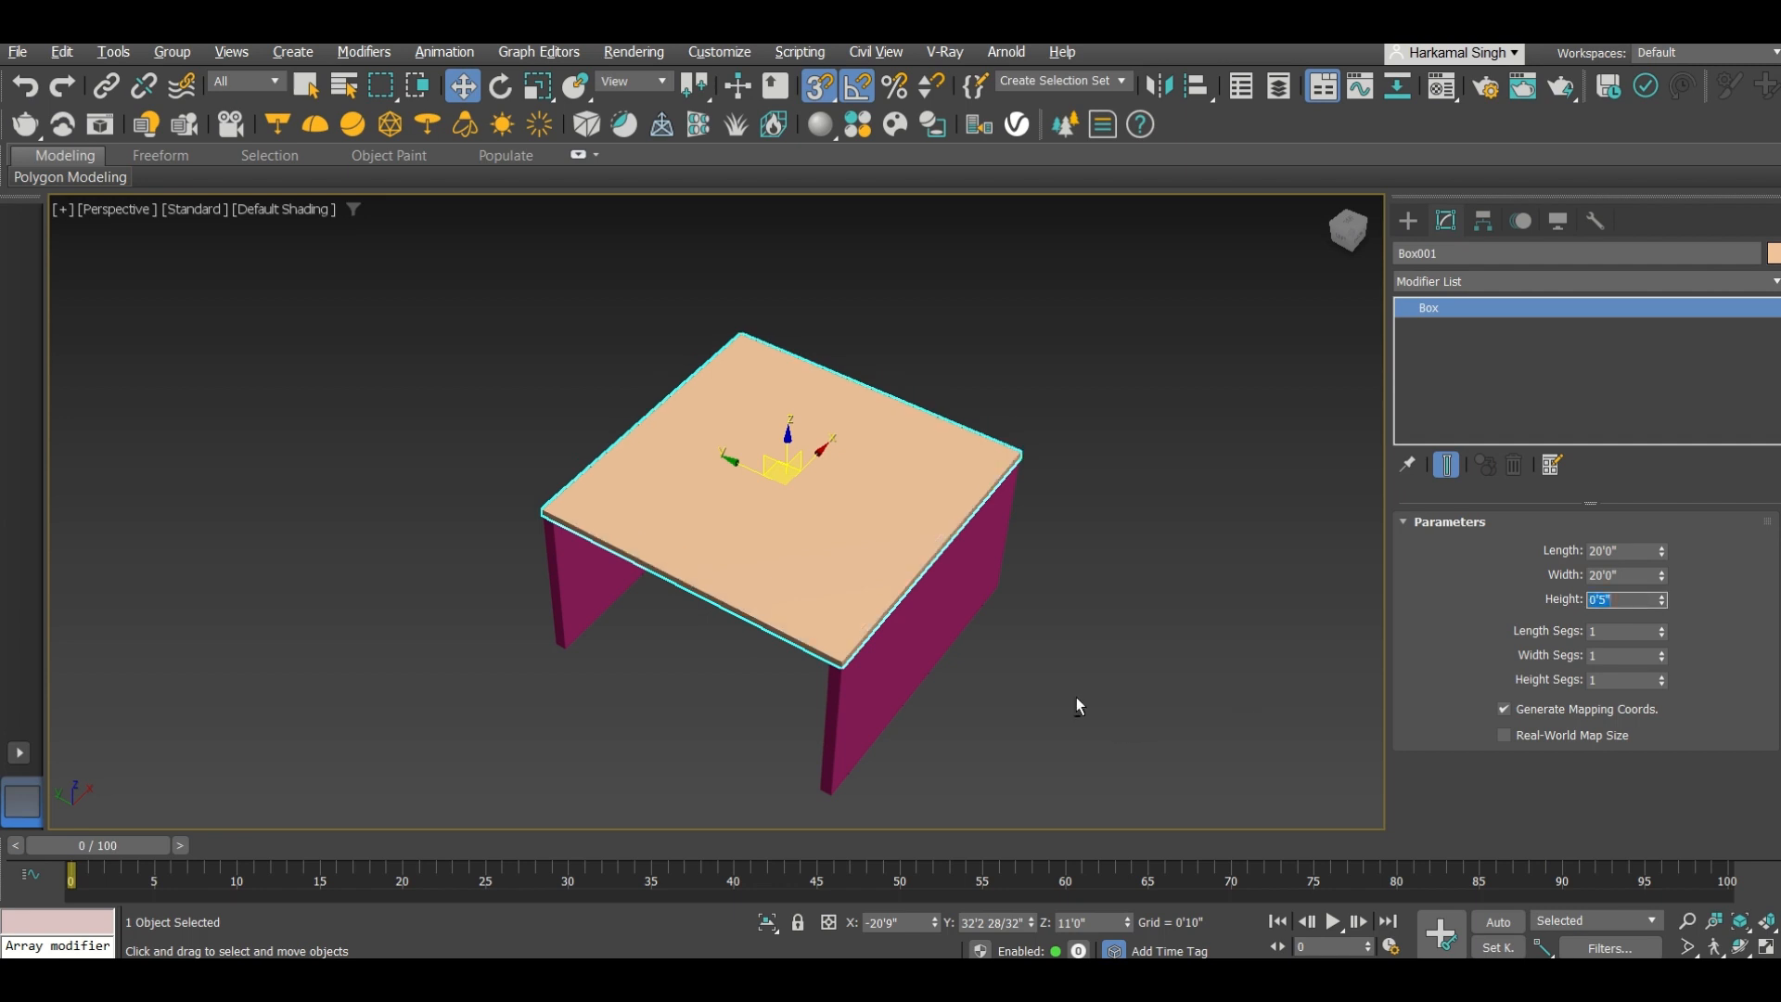
Step: Clone the roof slab straight down below the walls as one independent copy
alt+middle_drag(1076, 697, 1015, 616)
middle_drag(848, 681, 947, 593)
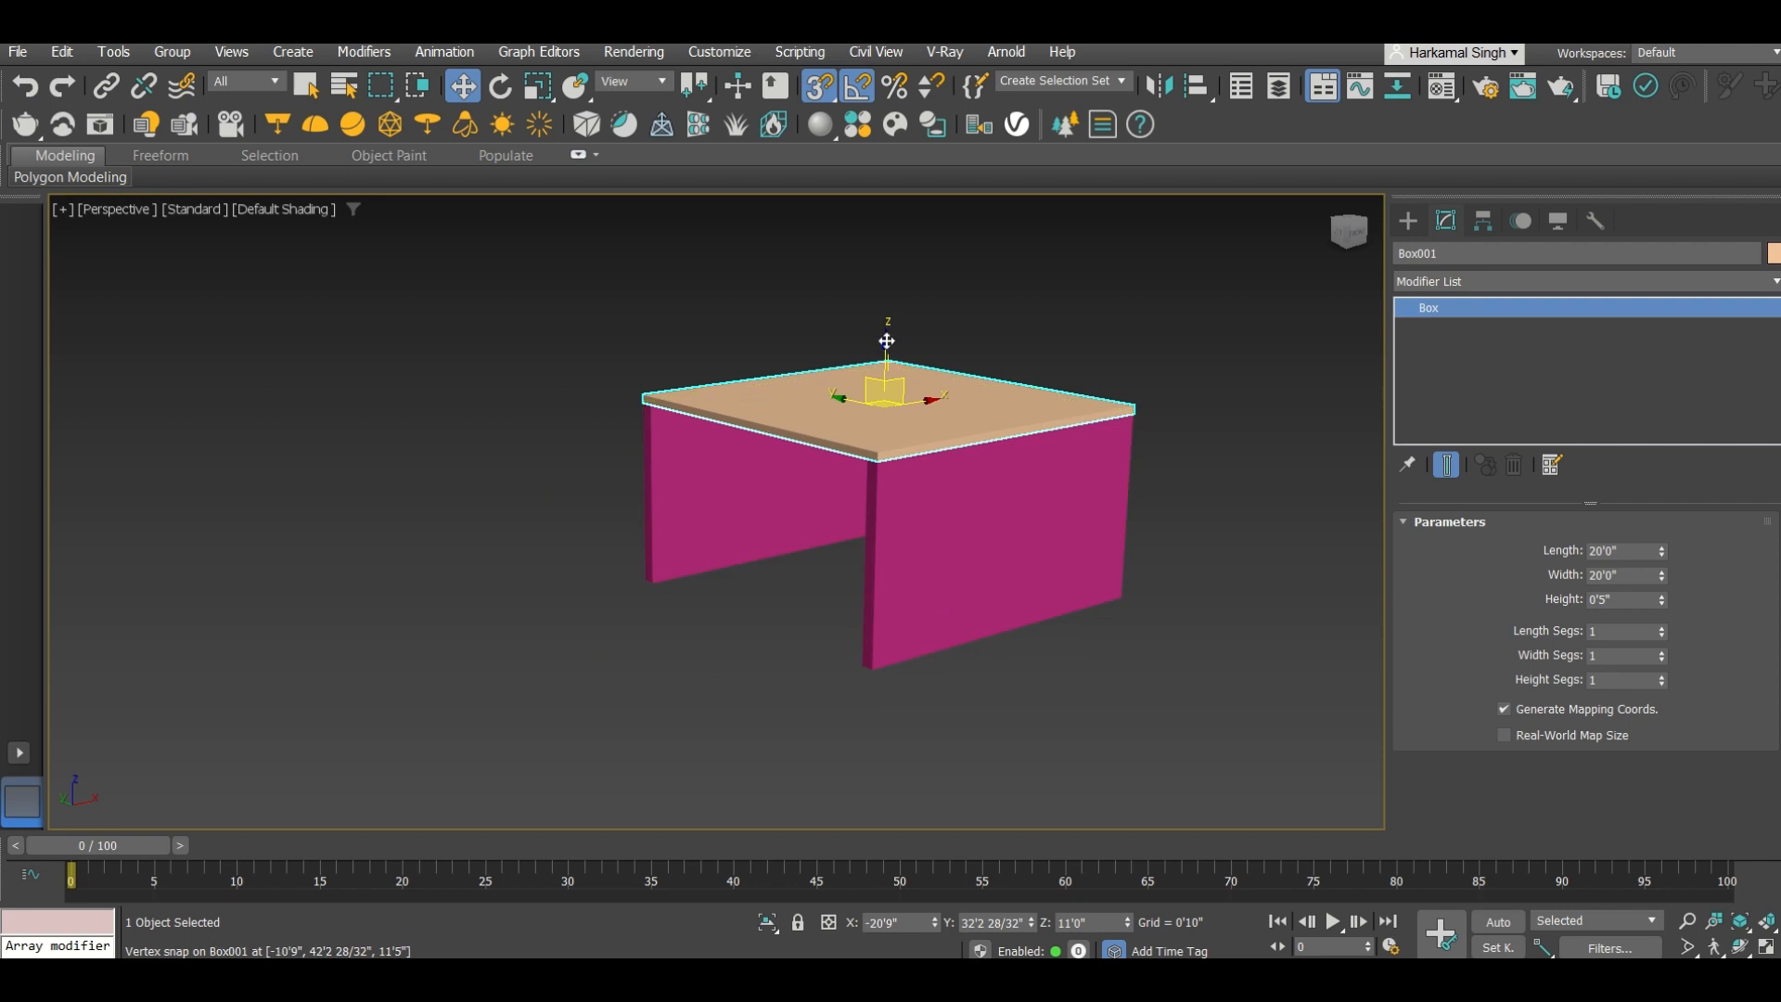
mouse_move(886, 342)
shift+mouse_down()
mouse_move(888, 306)
mouse_move(883, 709)
shift+mouse_up()
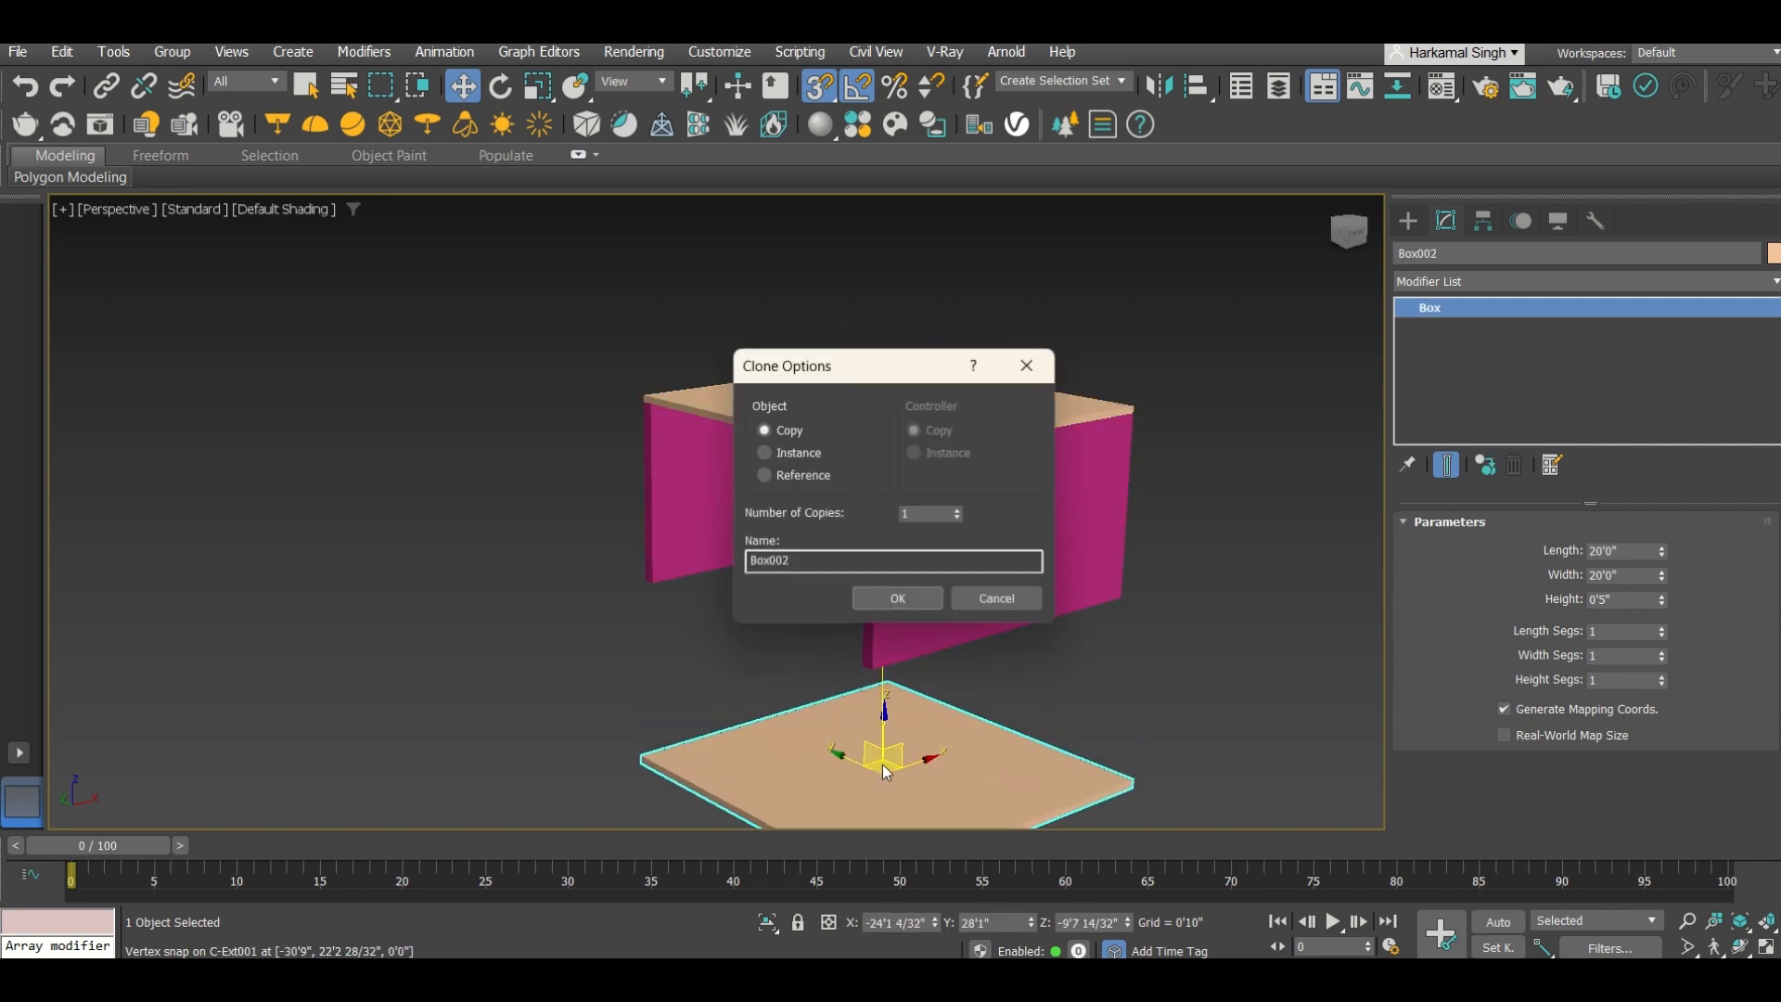
click(905, 600)
Step: Show edged faces and snap the copied slab up against the underside of the walls as the floor
scroll(982, 630, up, 4)
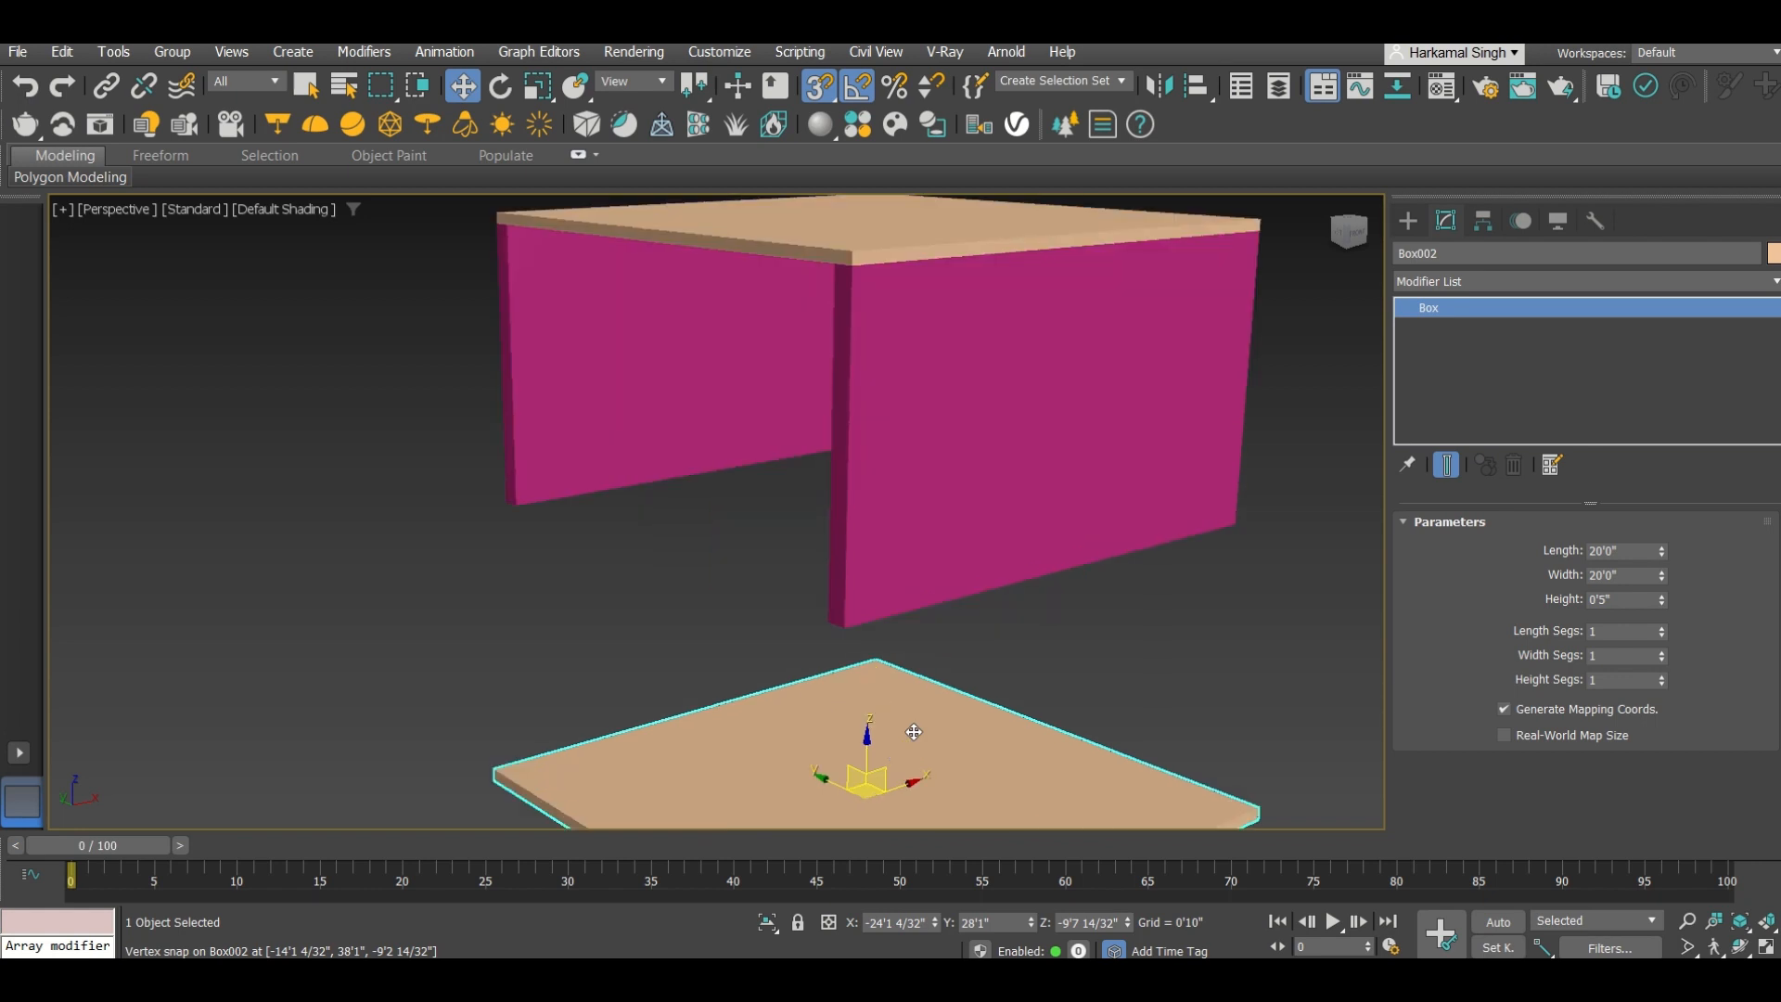
key(F4)
middle_drag(980, 720, 992, 673)
drag(965, 802, 967, 435)
scroll(866, 571, down, 5)
middle_drag(904, 561, 922, 582)
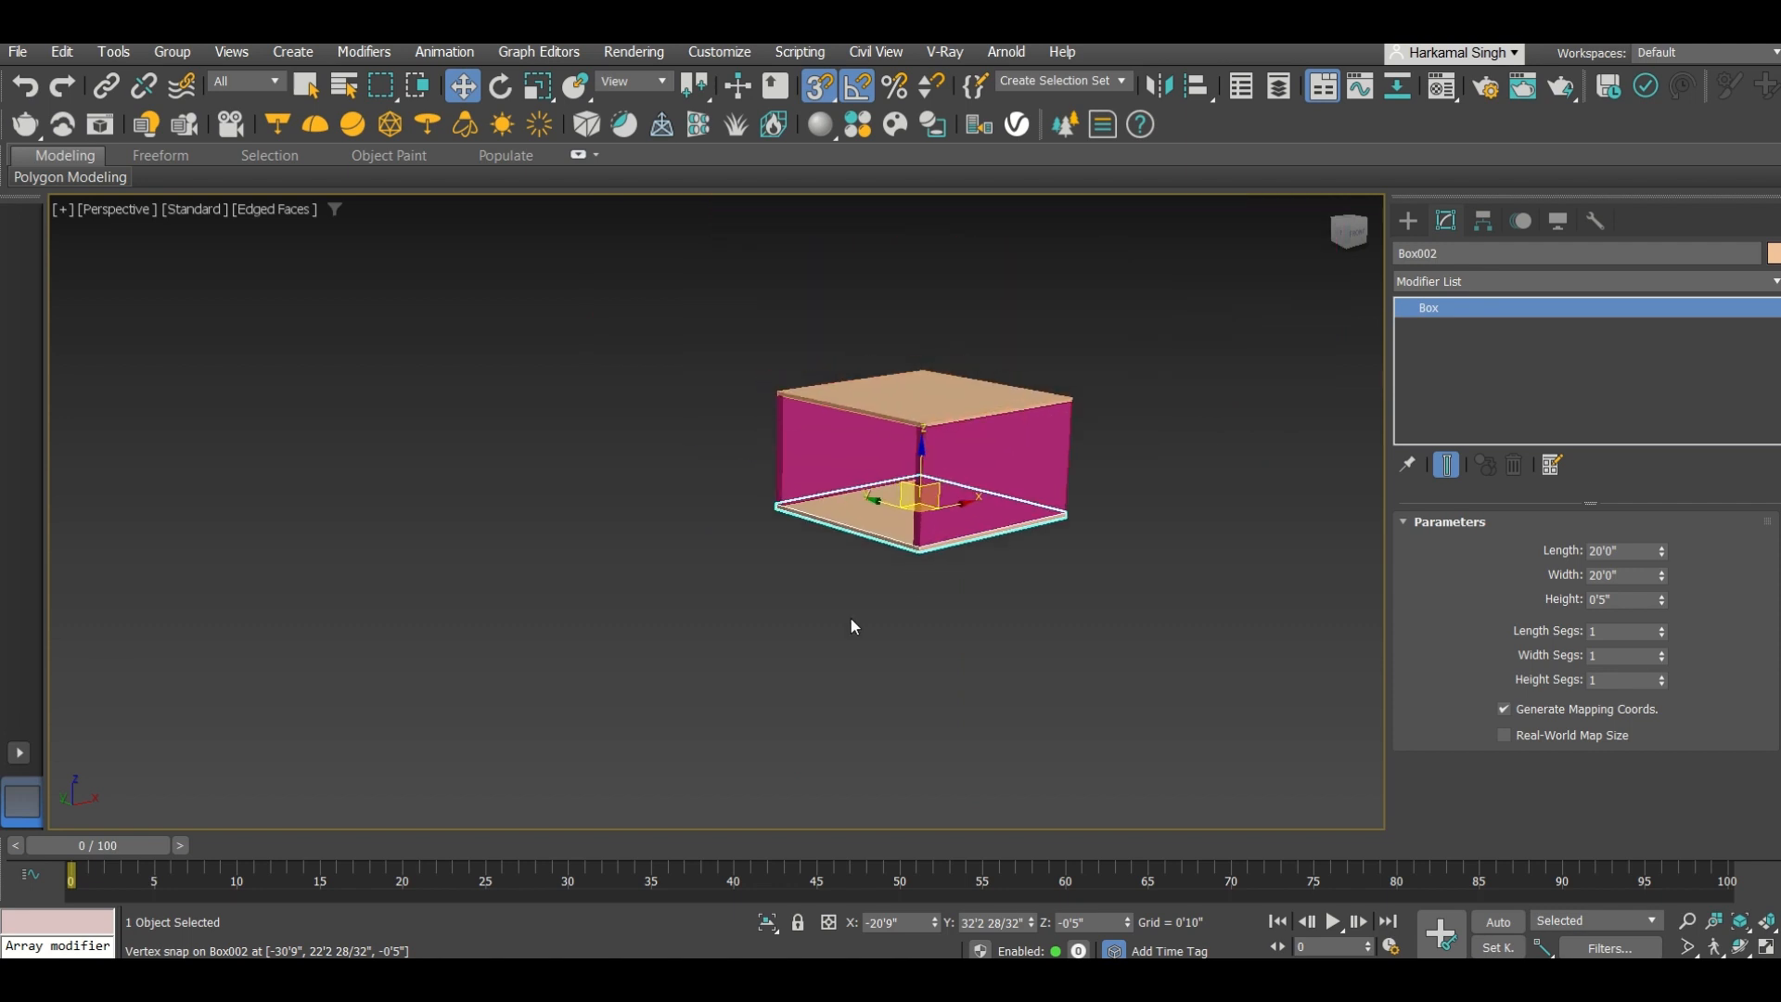
Step: Draw a large ground plane extending around the room on all sides with 3D snapping turned off
click(817, 86)
alt+middle_drag(748, 715, 774, 713)
click(774, 712)
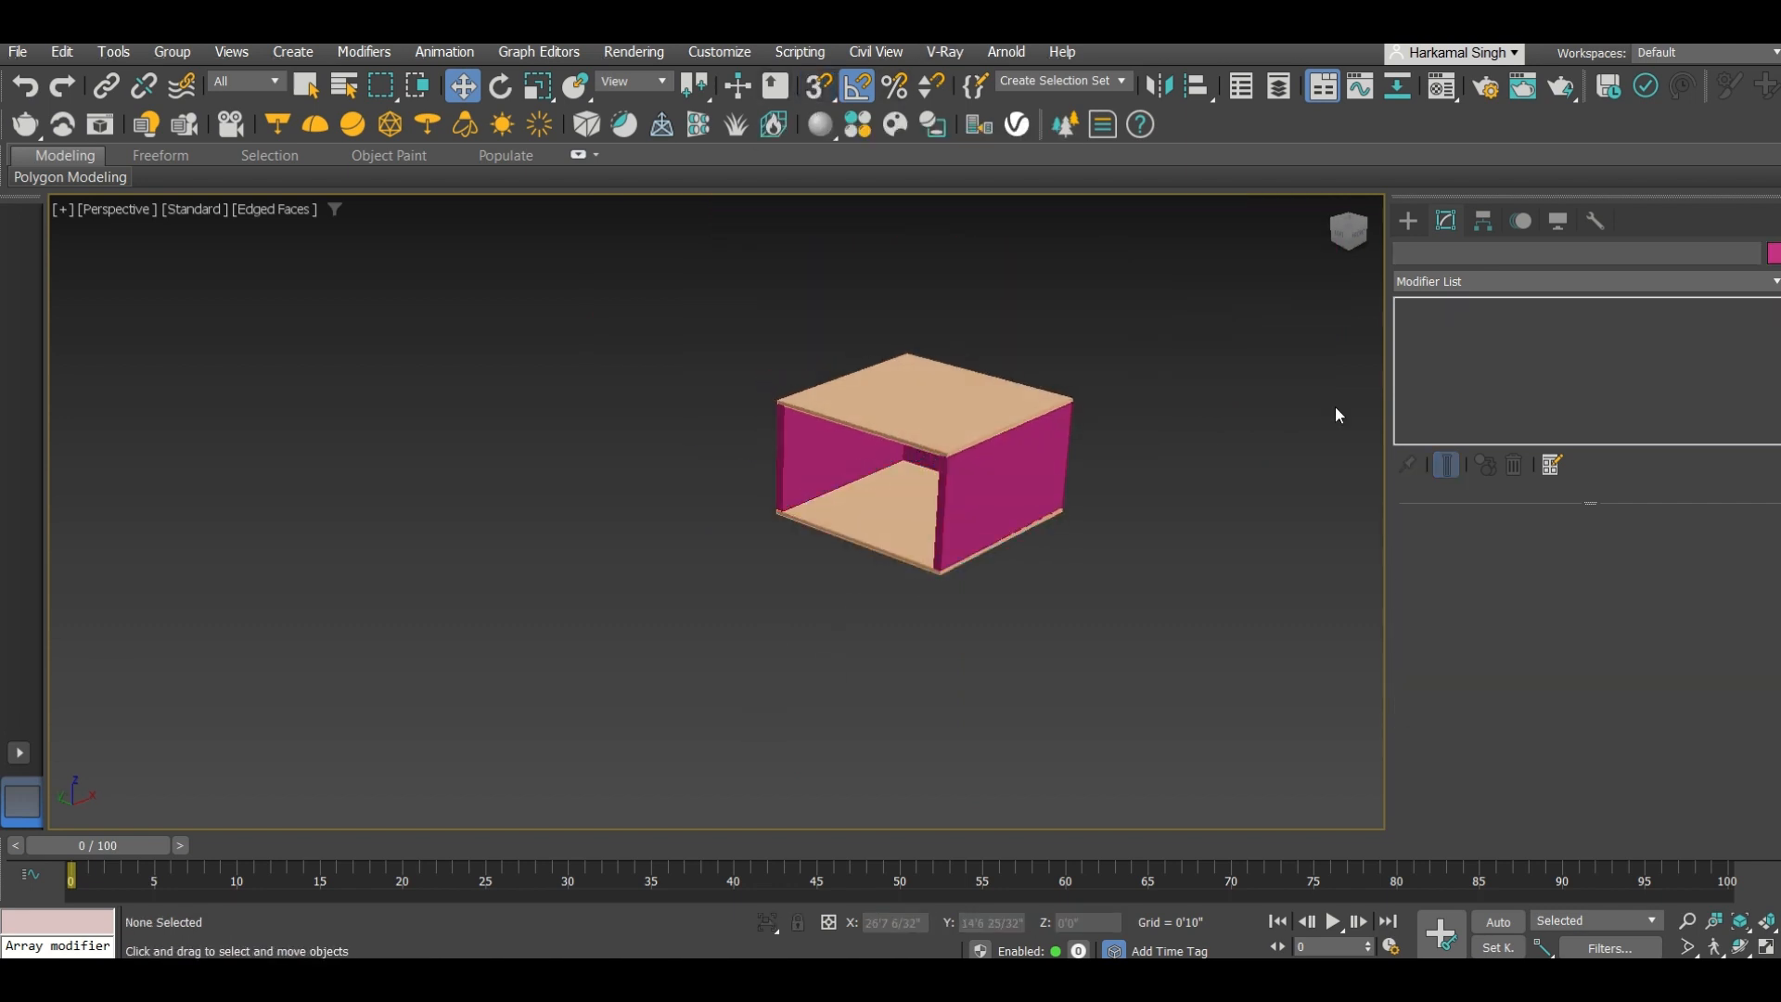
click(1407, 226)
alt+middle_drag(510, 680, 497, 696)
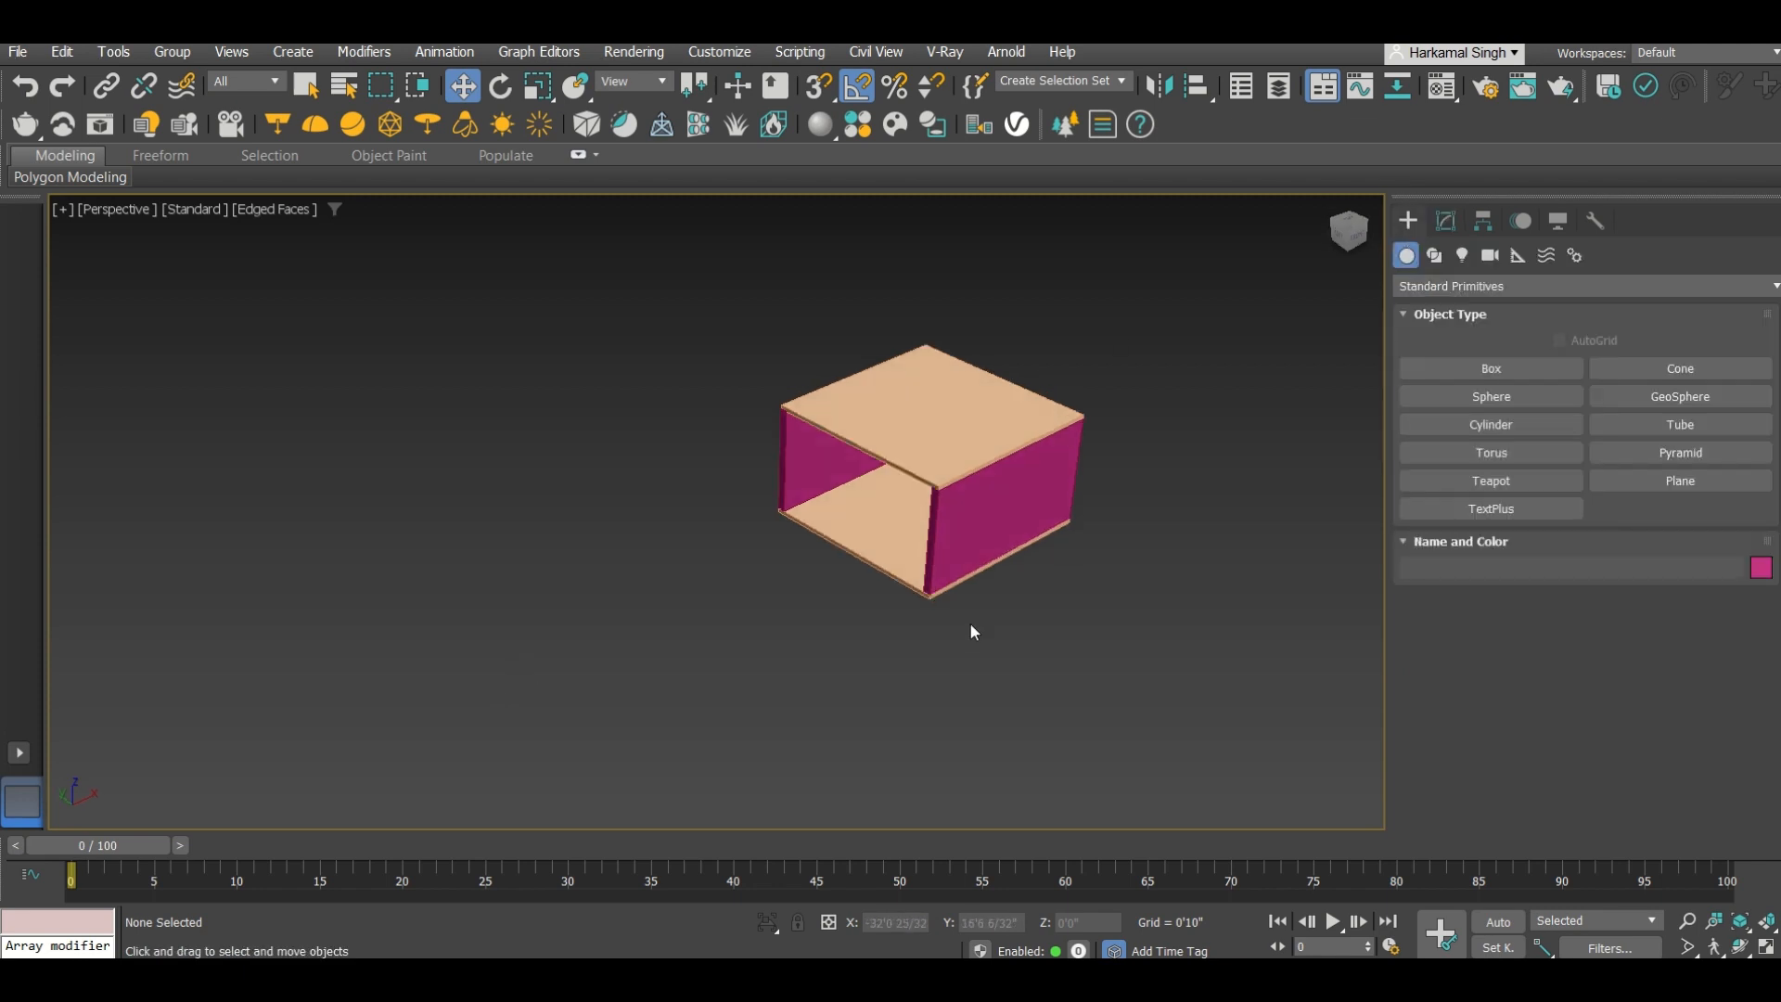
scroll(761, 594, down, 3)
click(1713, 481)
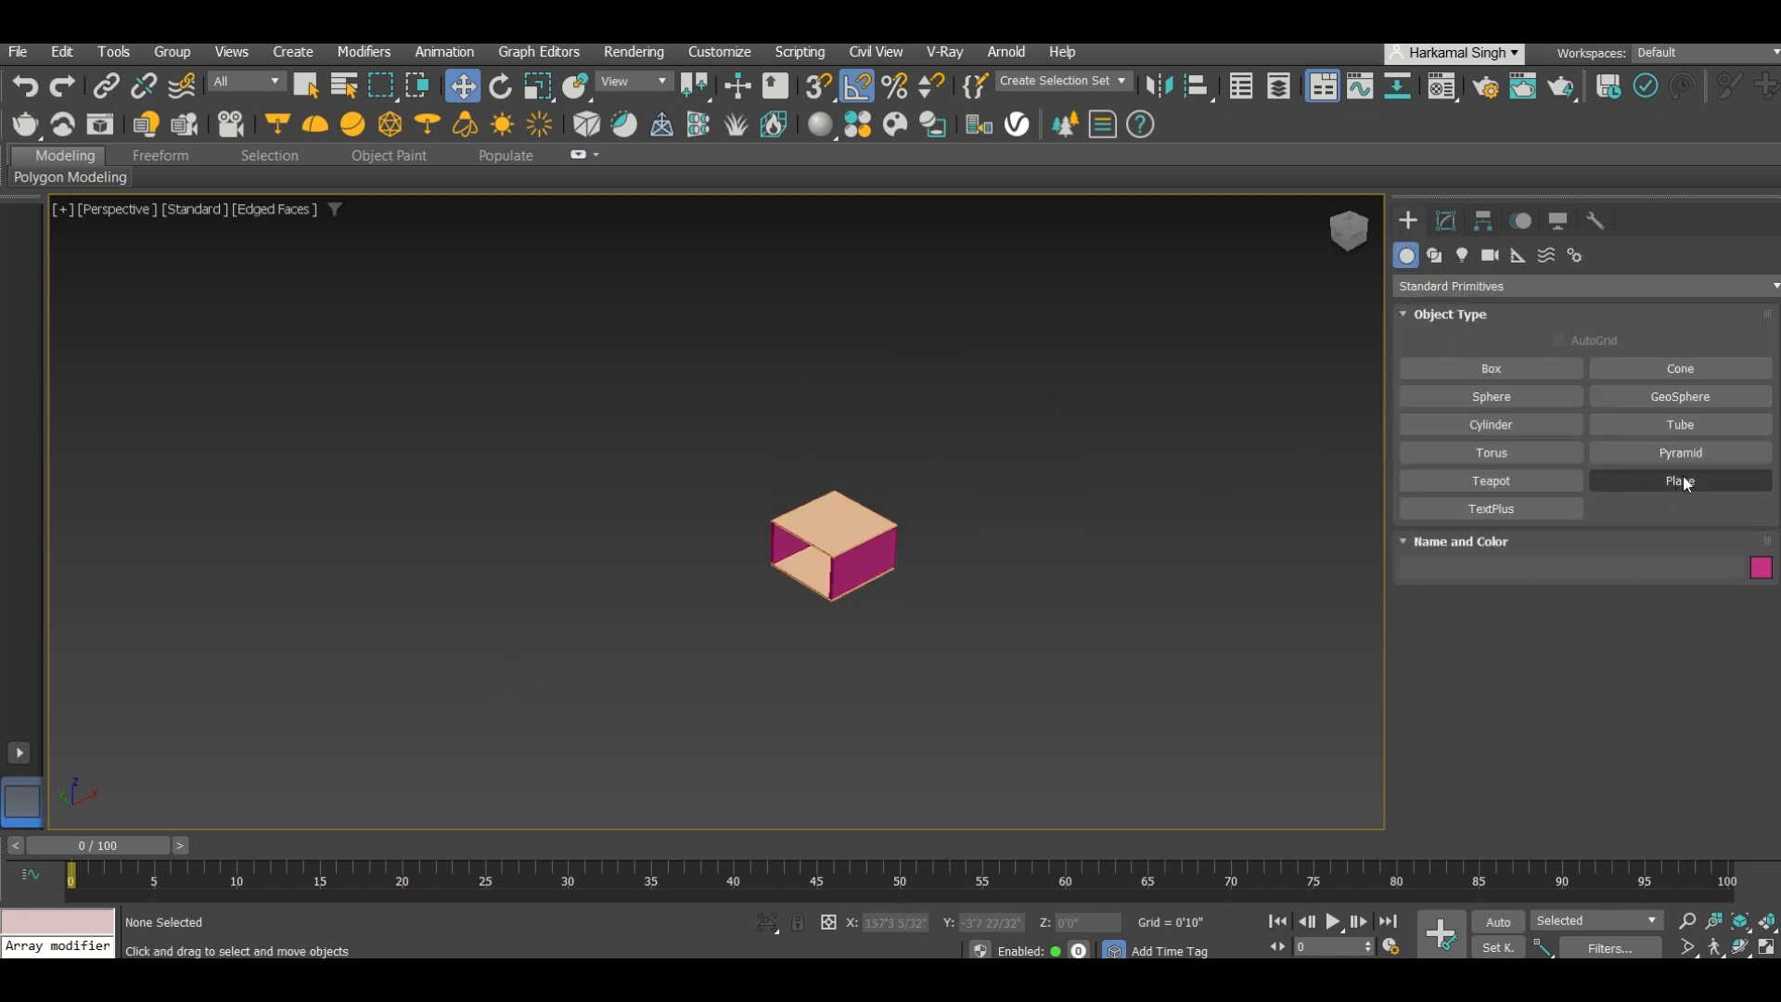
drag(515, 548, 1173, 568)
key(w)
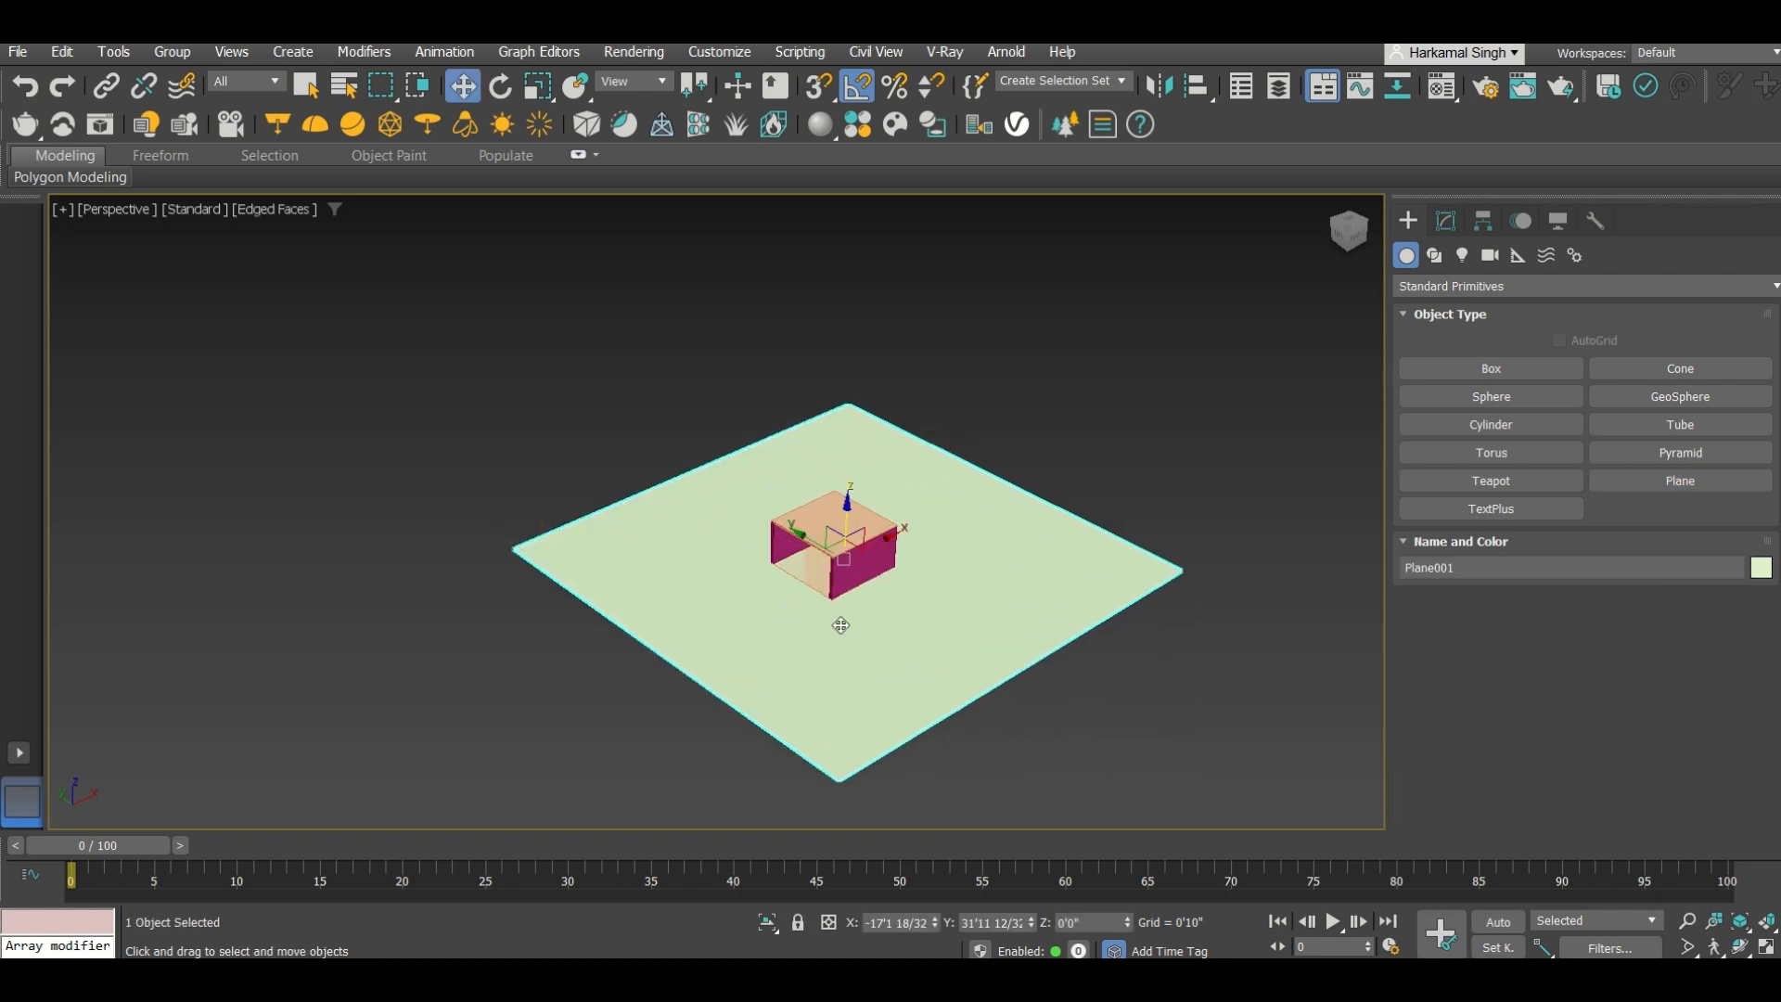
Step: Lower the ground plane to a Z position of -0'3 26/32" to expose the floor slab
scroll(839, 607, up, 8)
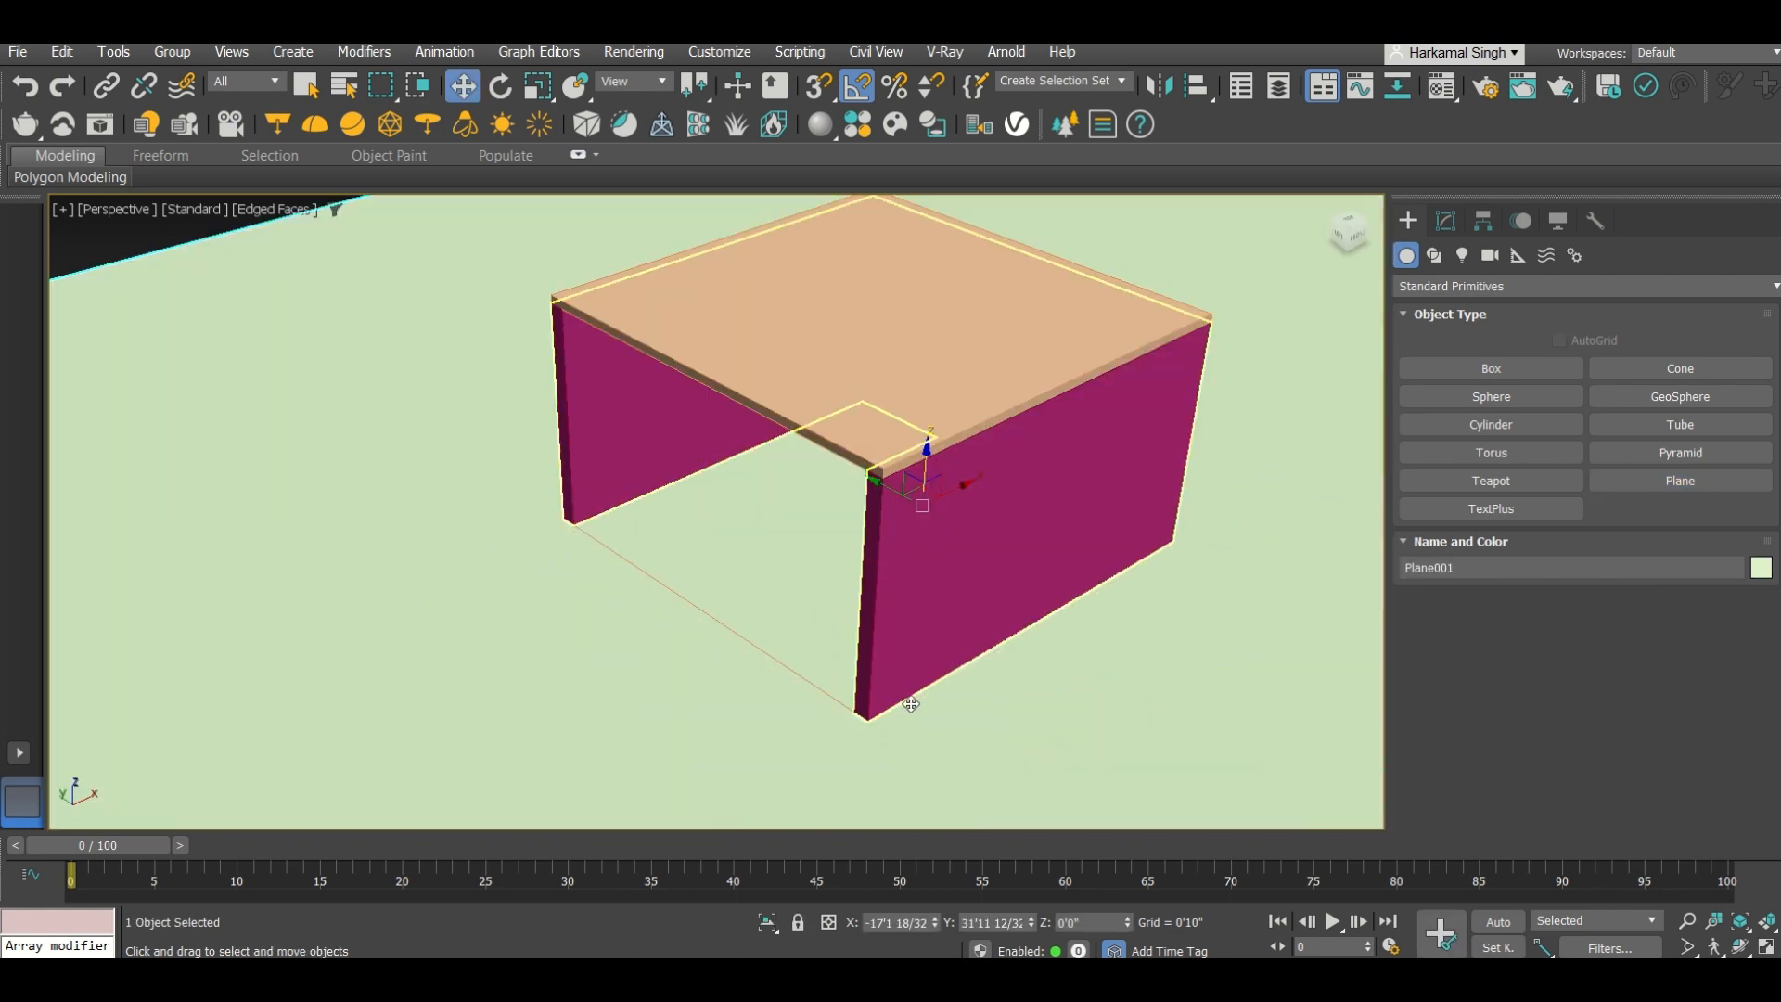
scroll(580, 688, down, 8)
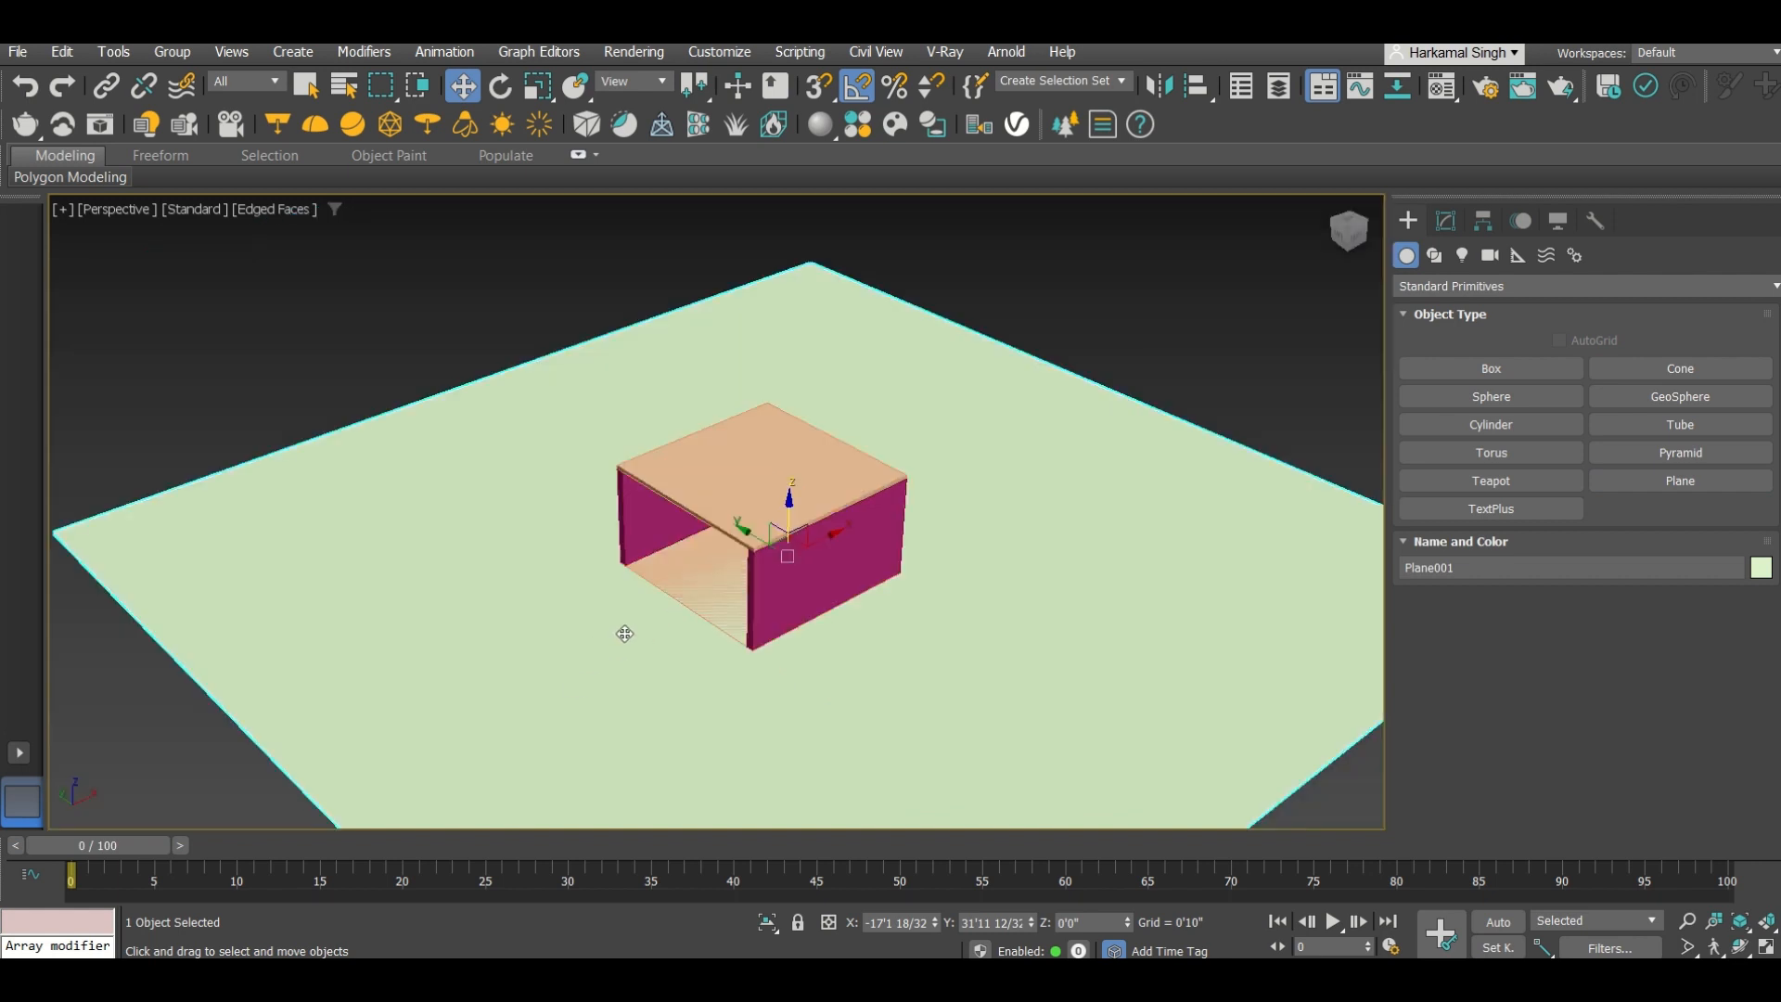
alt+middle_drag(690, 601, 694, 602)
scroll(698, 611, up, 5)
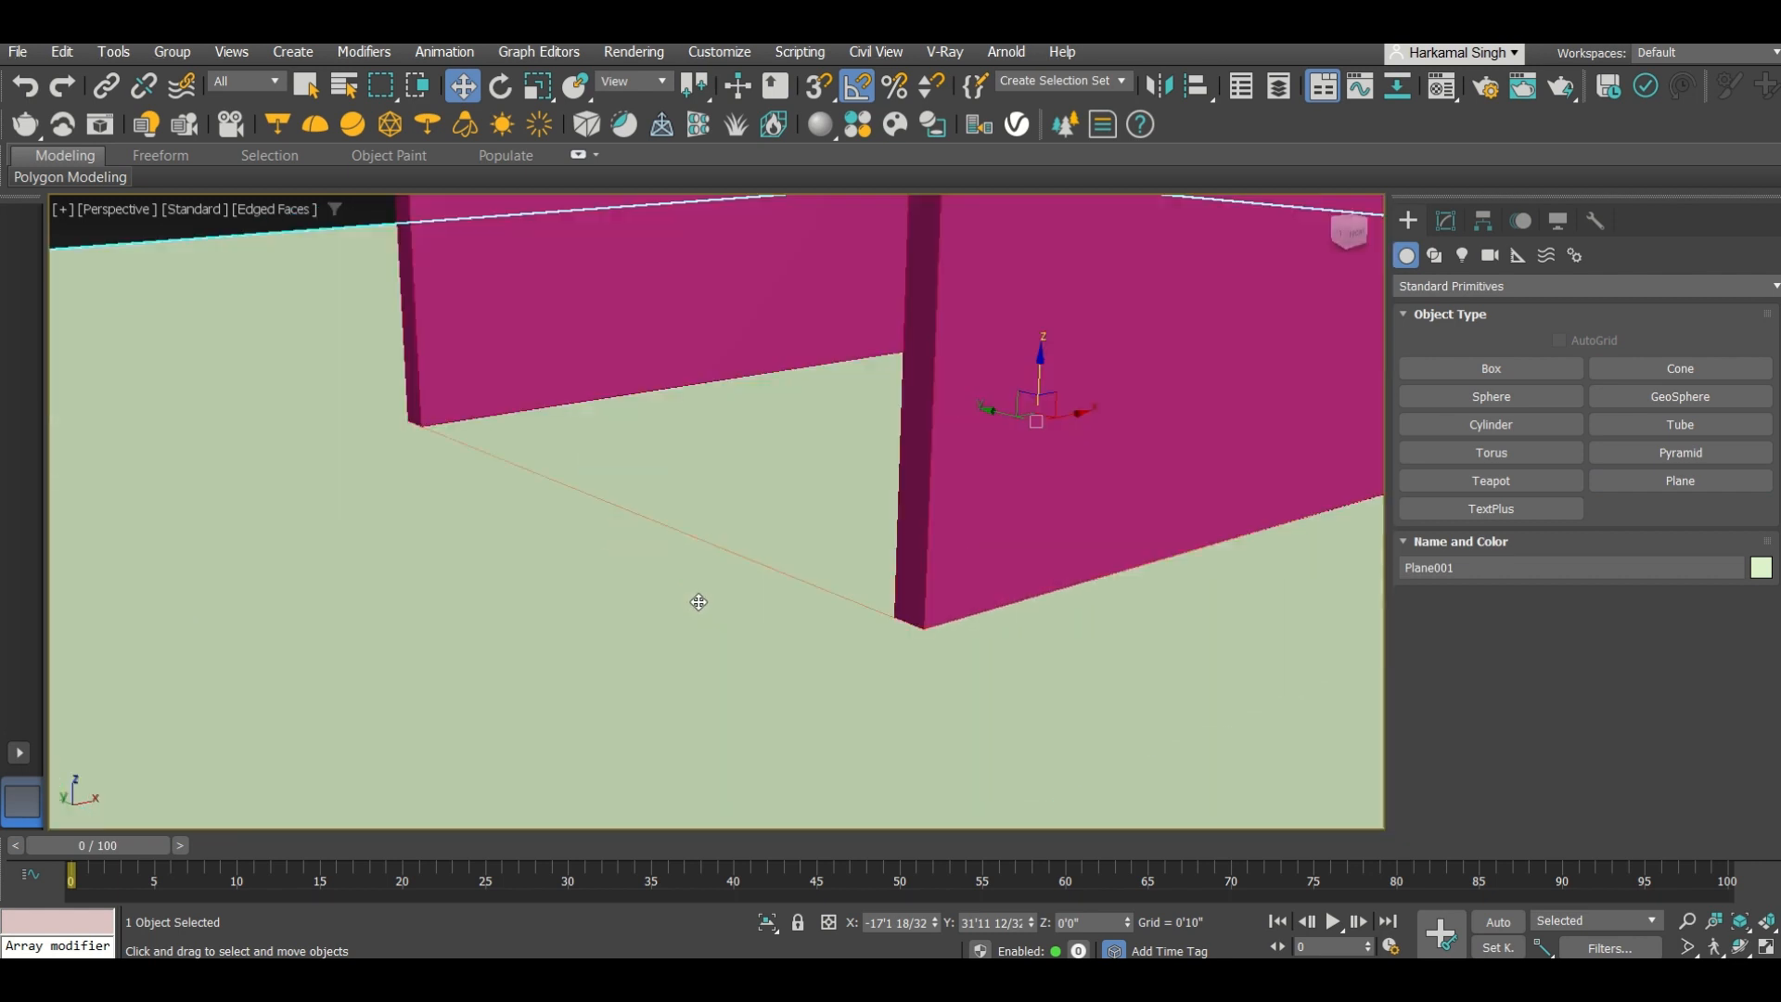
scroll(696, 525, down, 5)
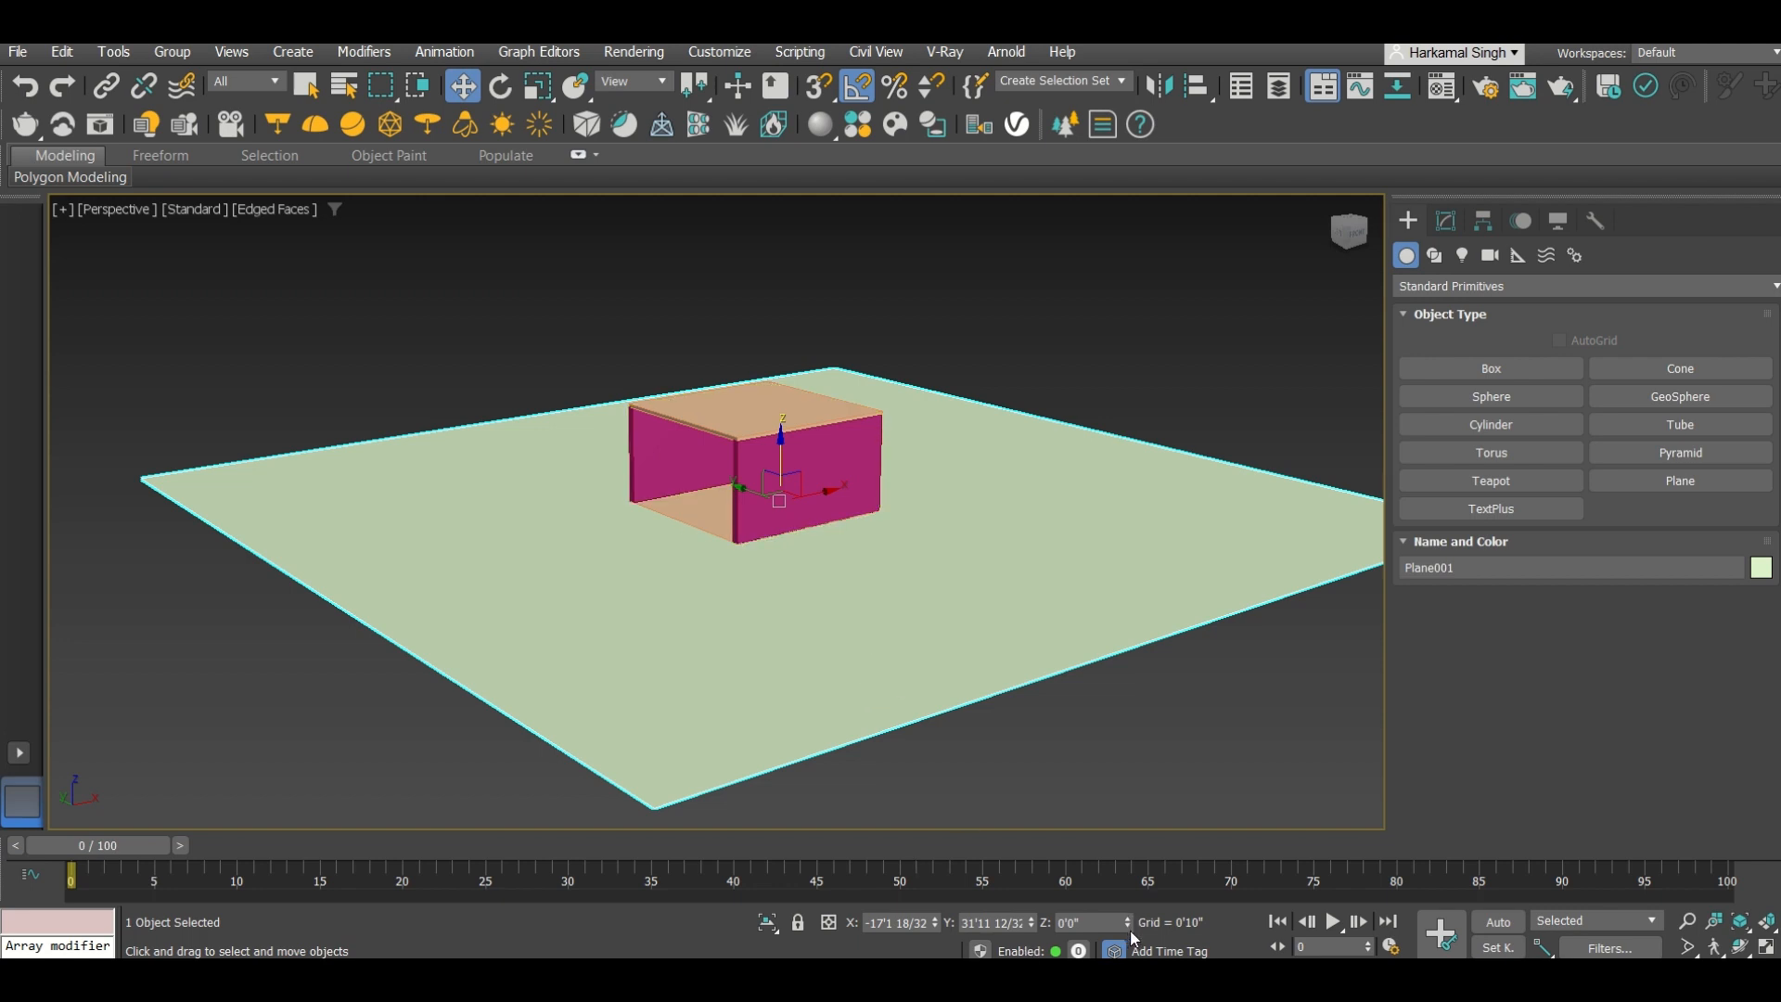
drag(1130, 924, 1128, 917)
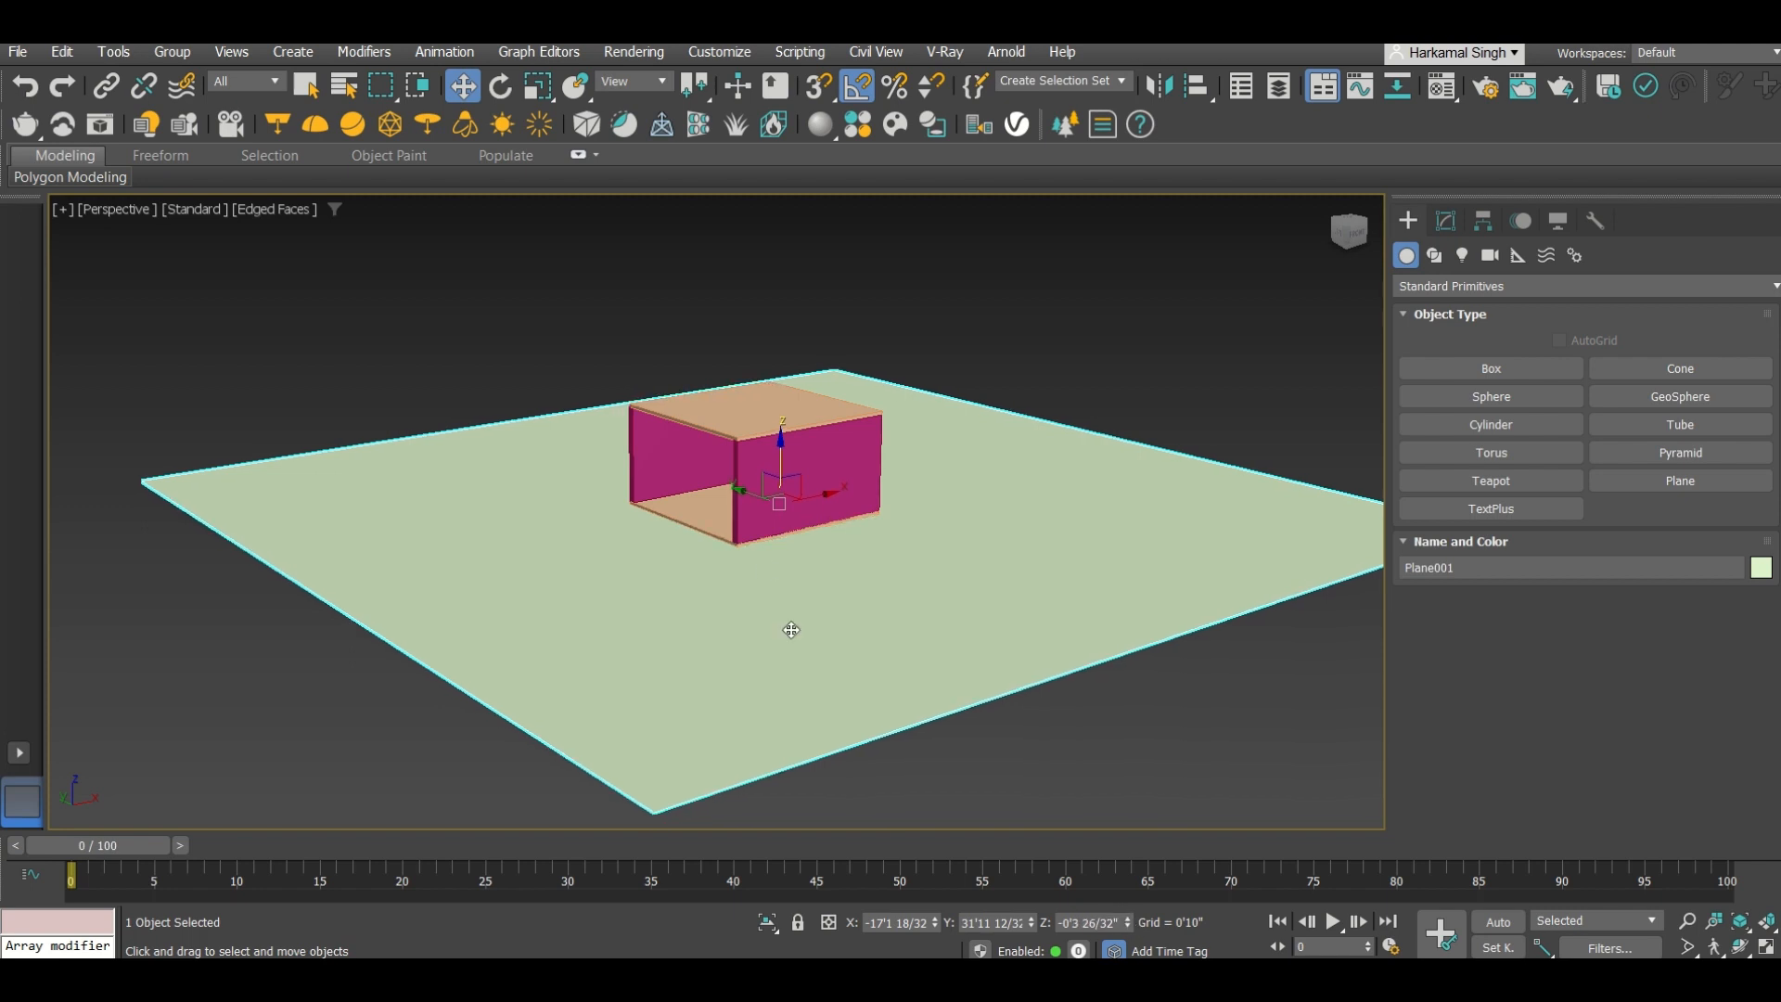
scroll(683, 617, up, 6)
scroll(680, 608, down, 1)
scroll(752, 667, up, 3)
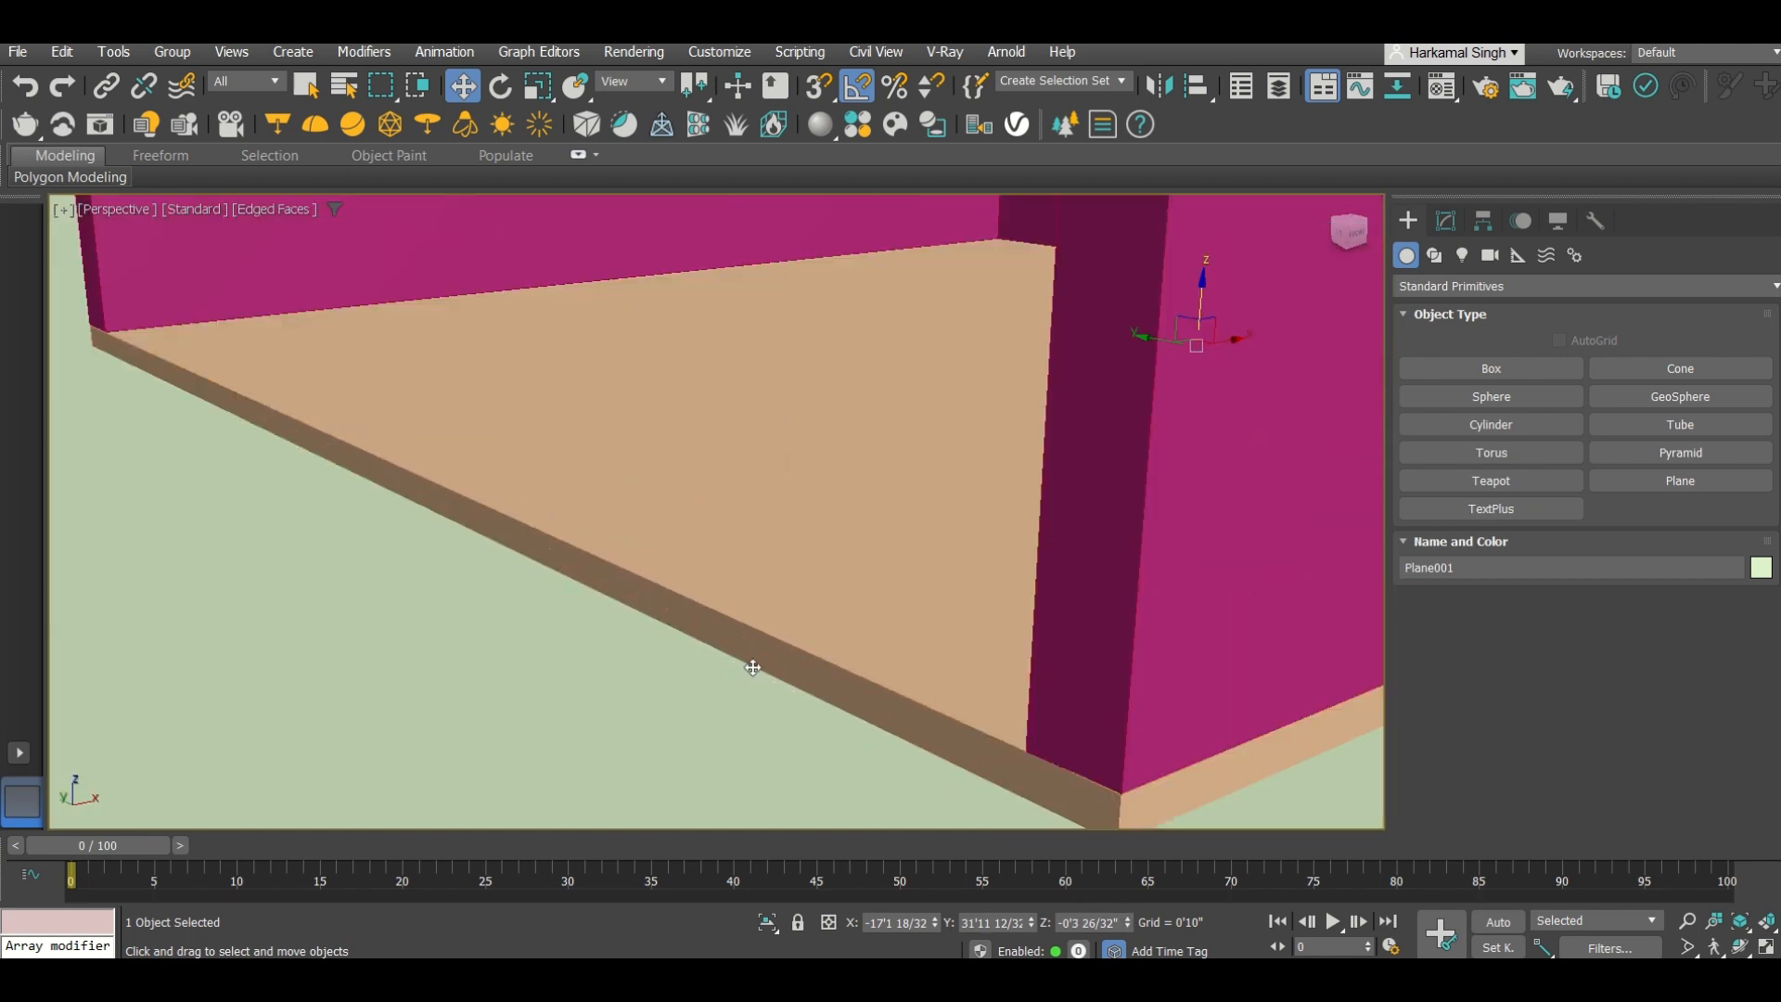
scroll(753, 667, down, 5)
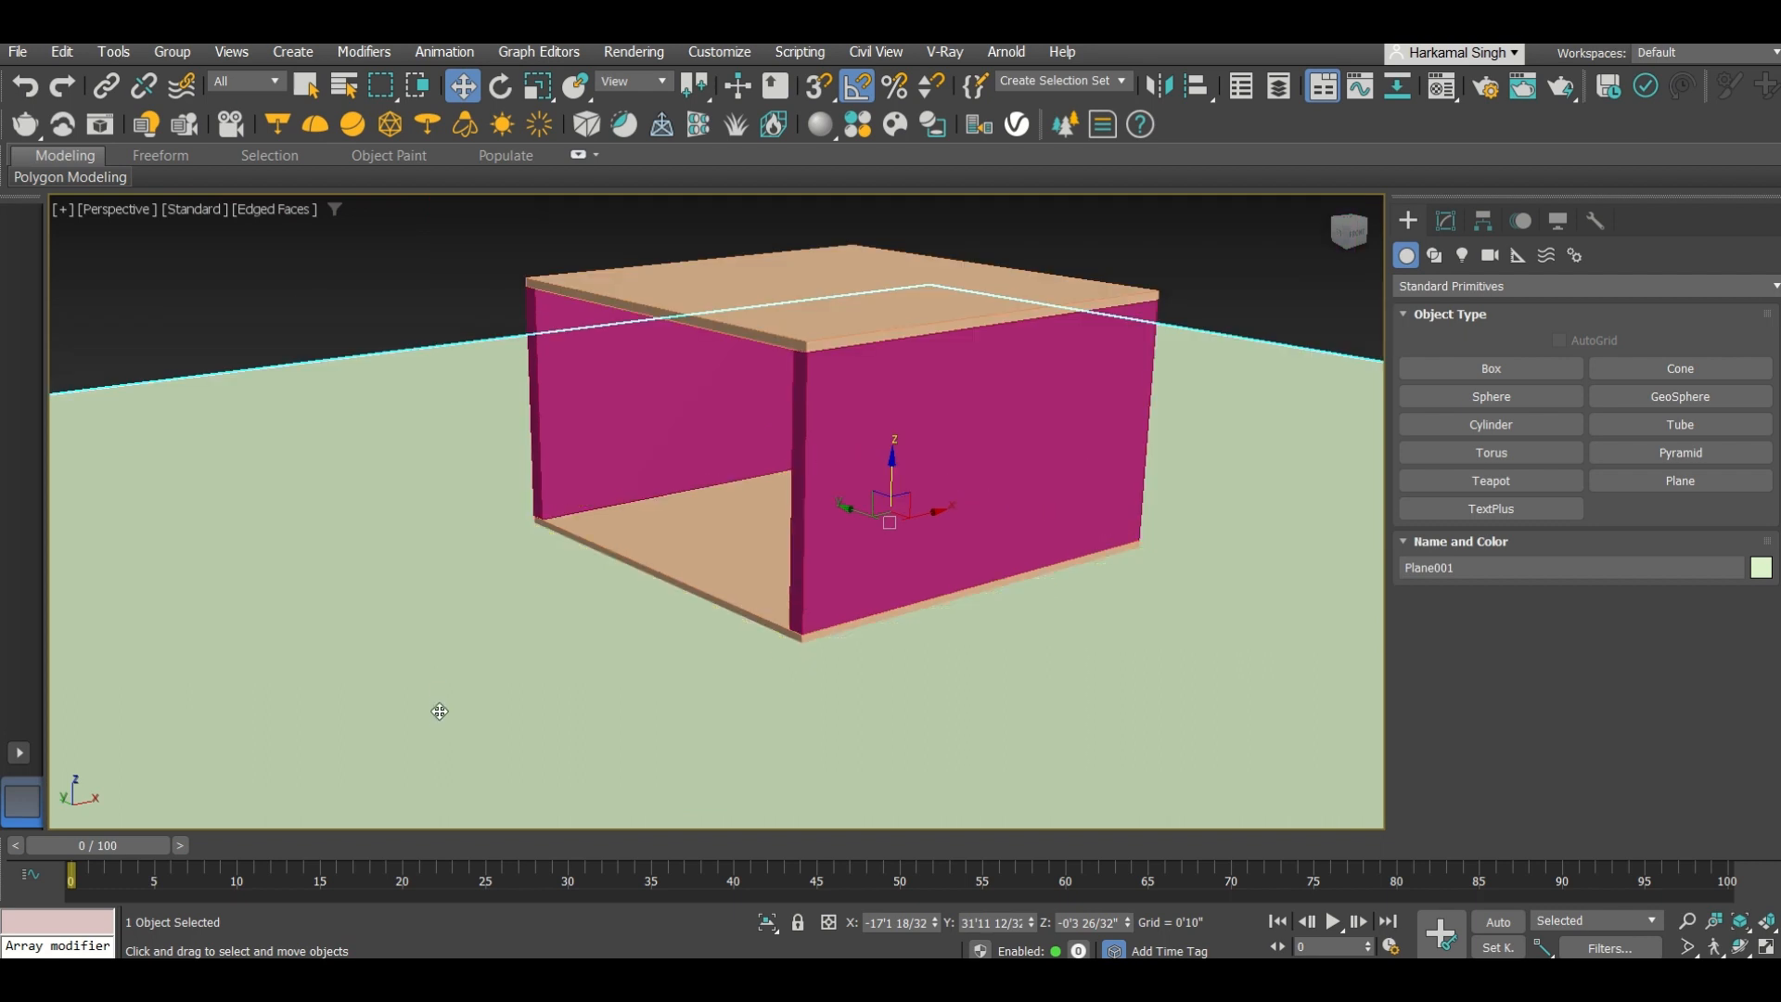
alt+middle_drag(437, 715, 601, 537)
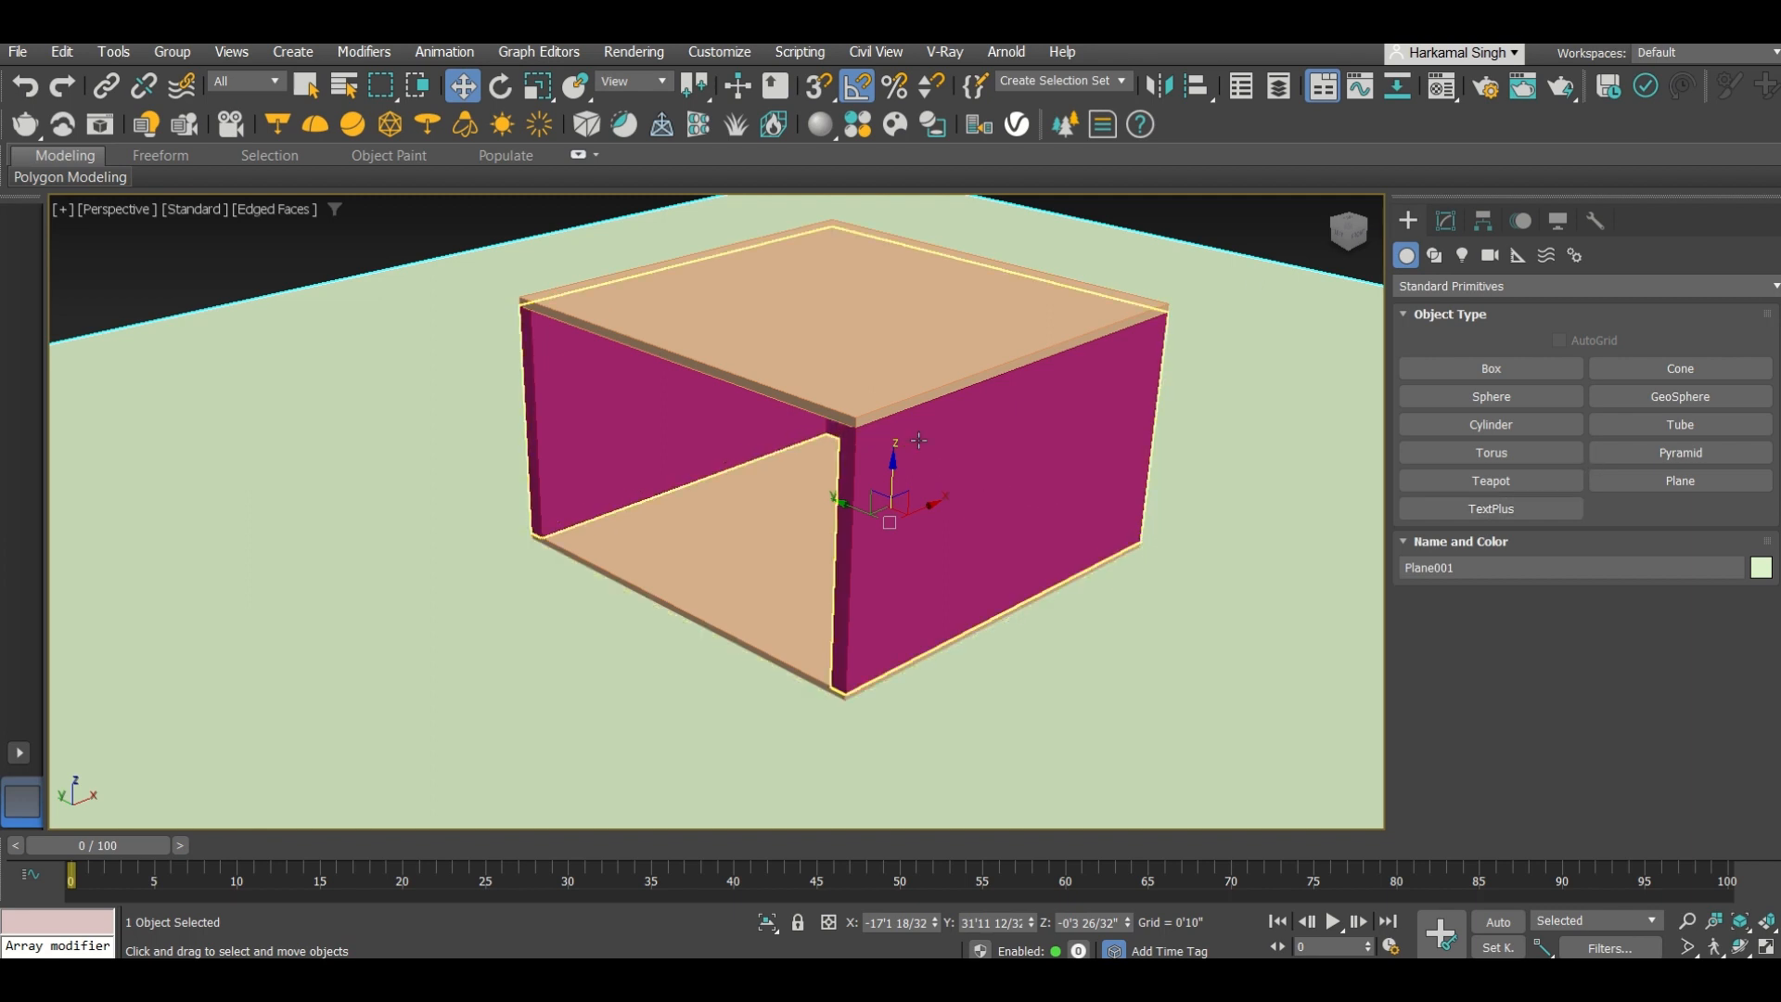
scroll(918, 441, down, 5)
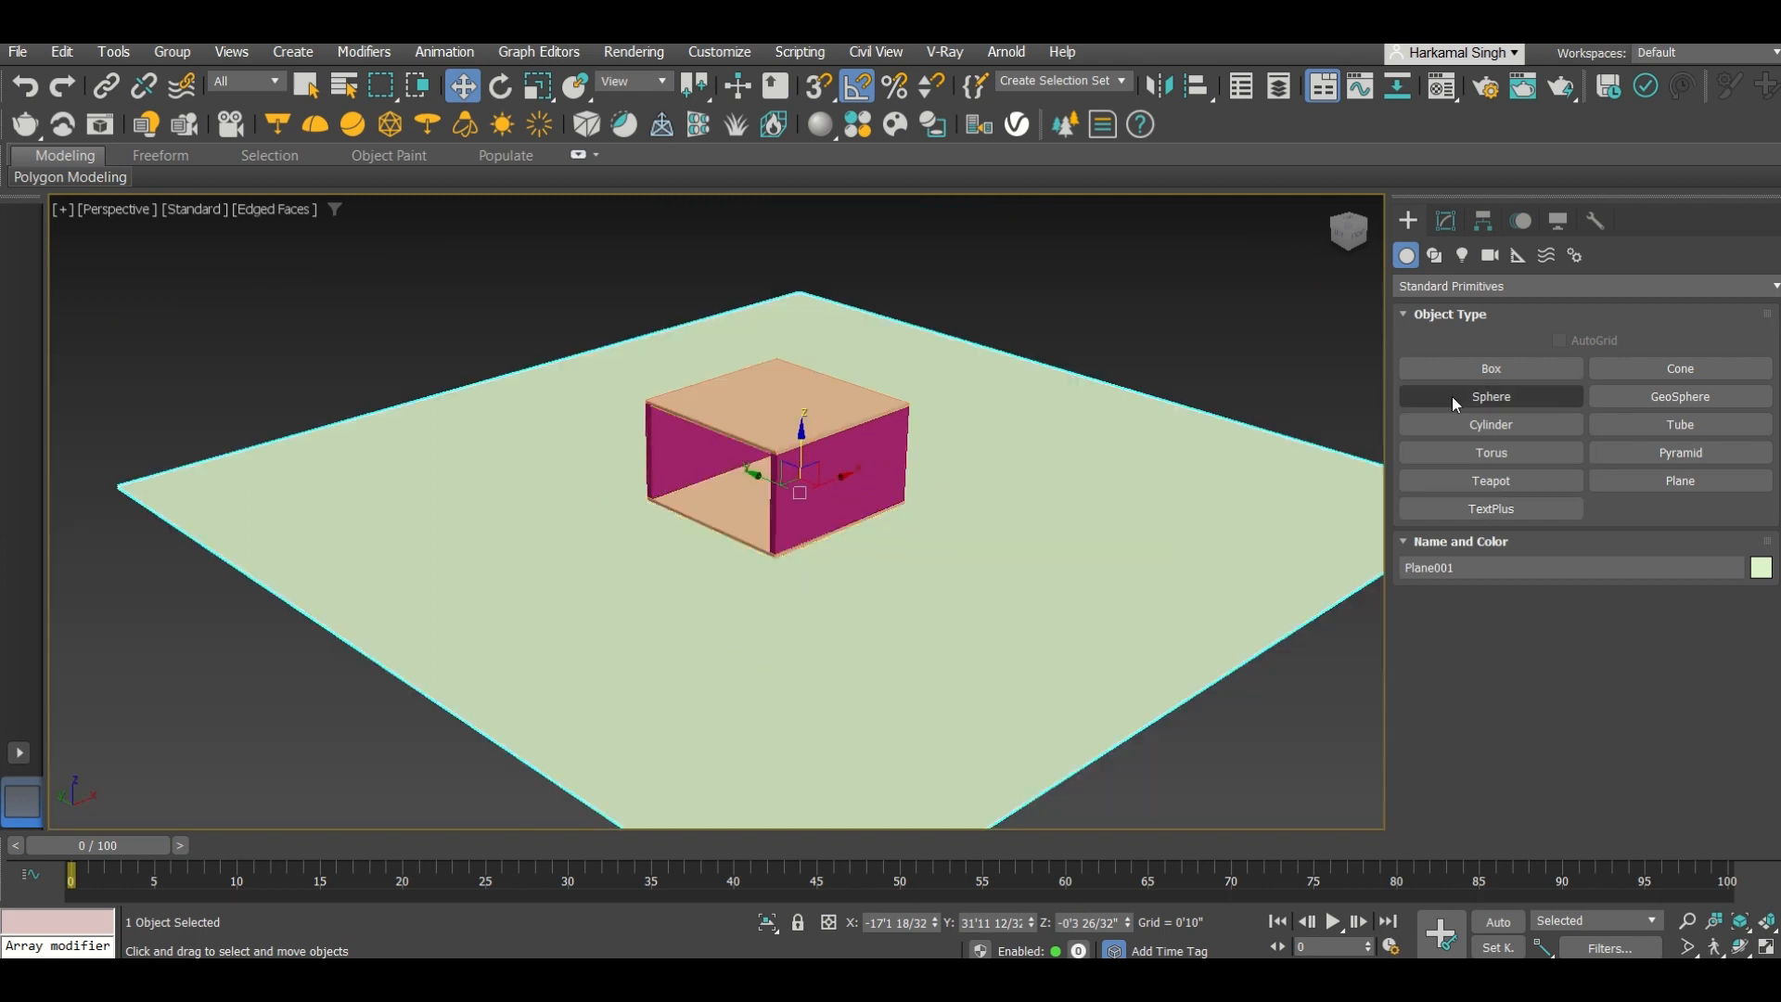
click(1443, 370)
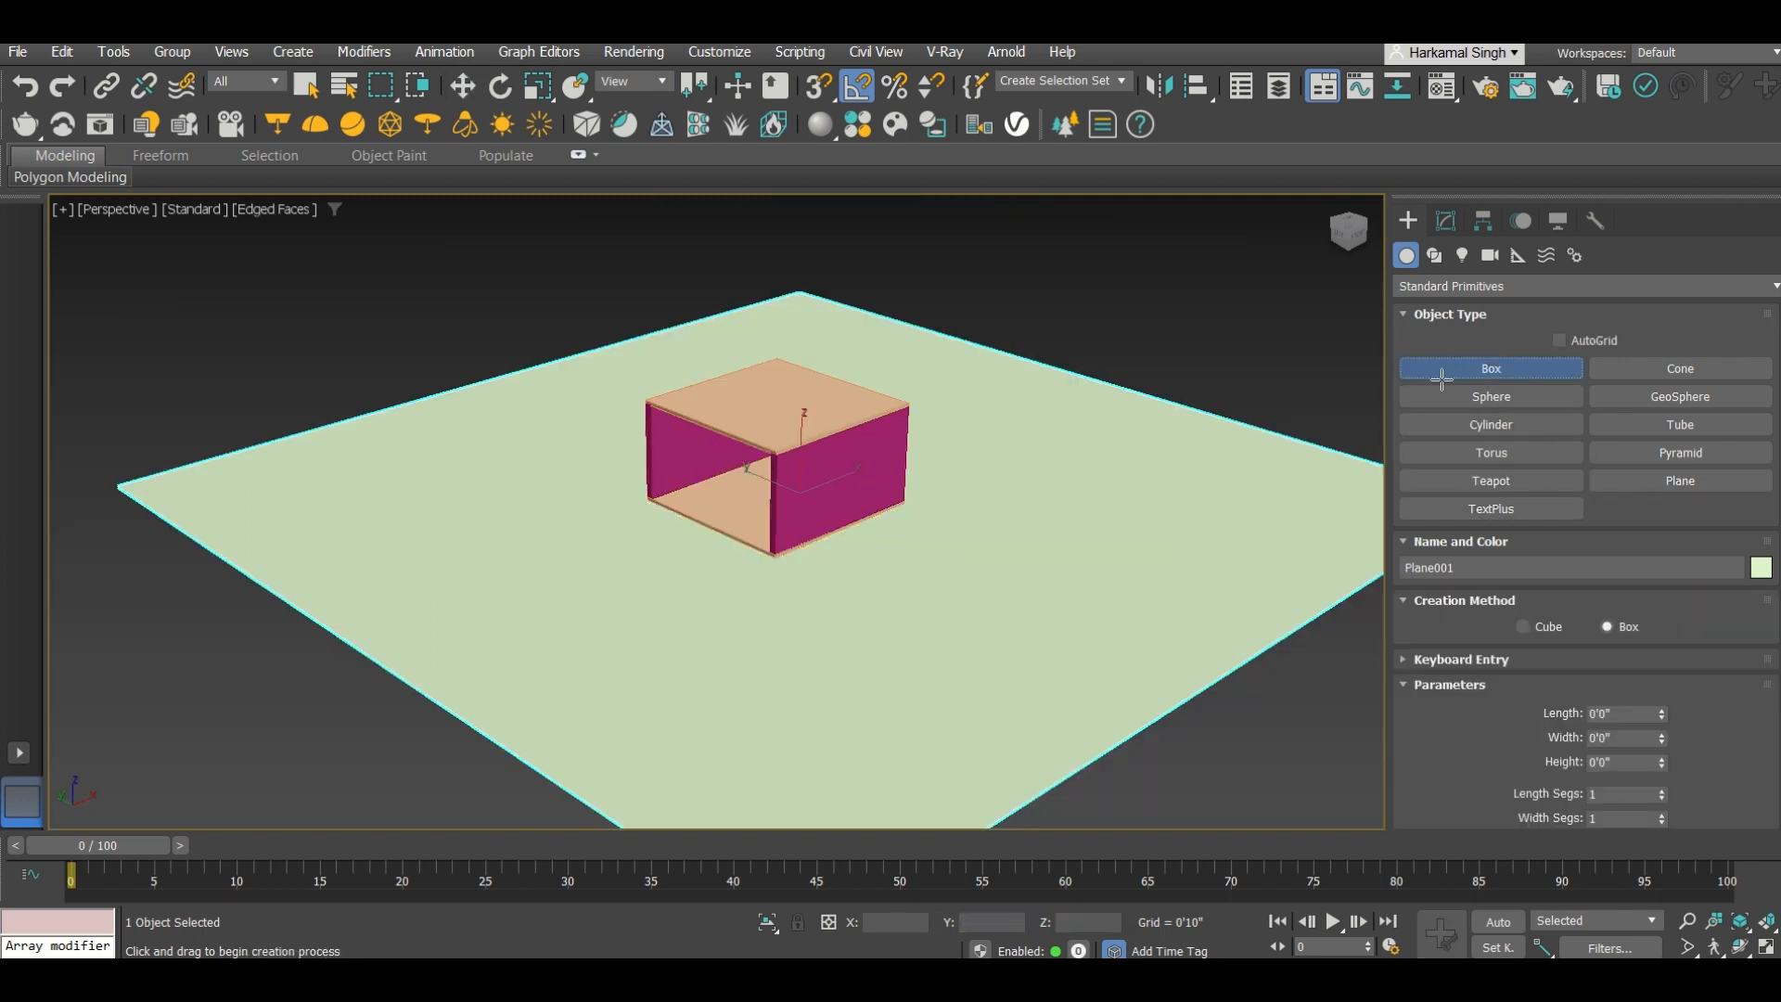
scroll(681, 450, up, 5)
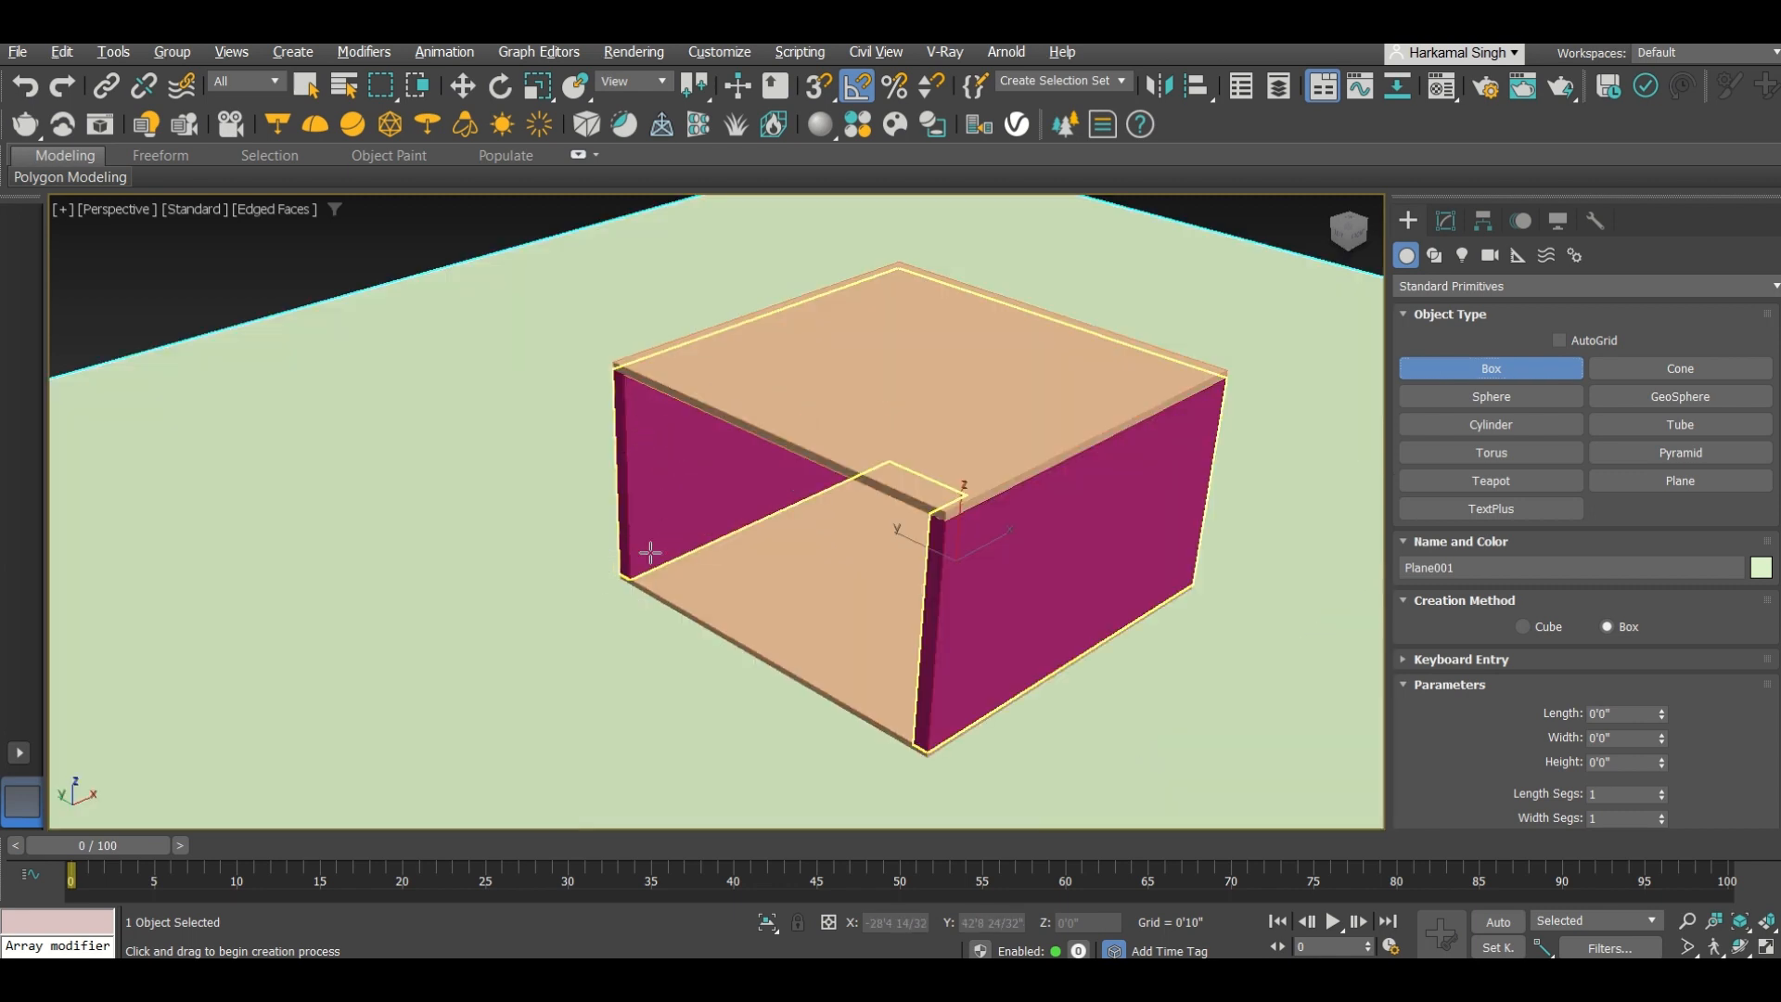
scroll(645, 558, up, 5)
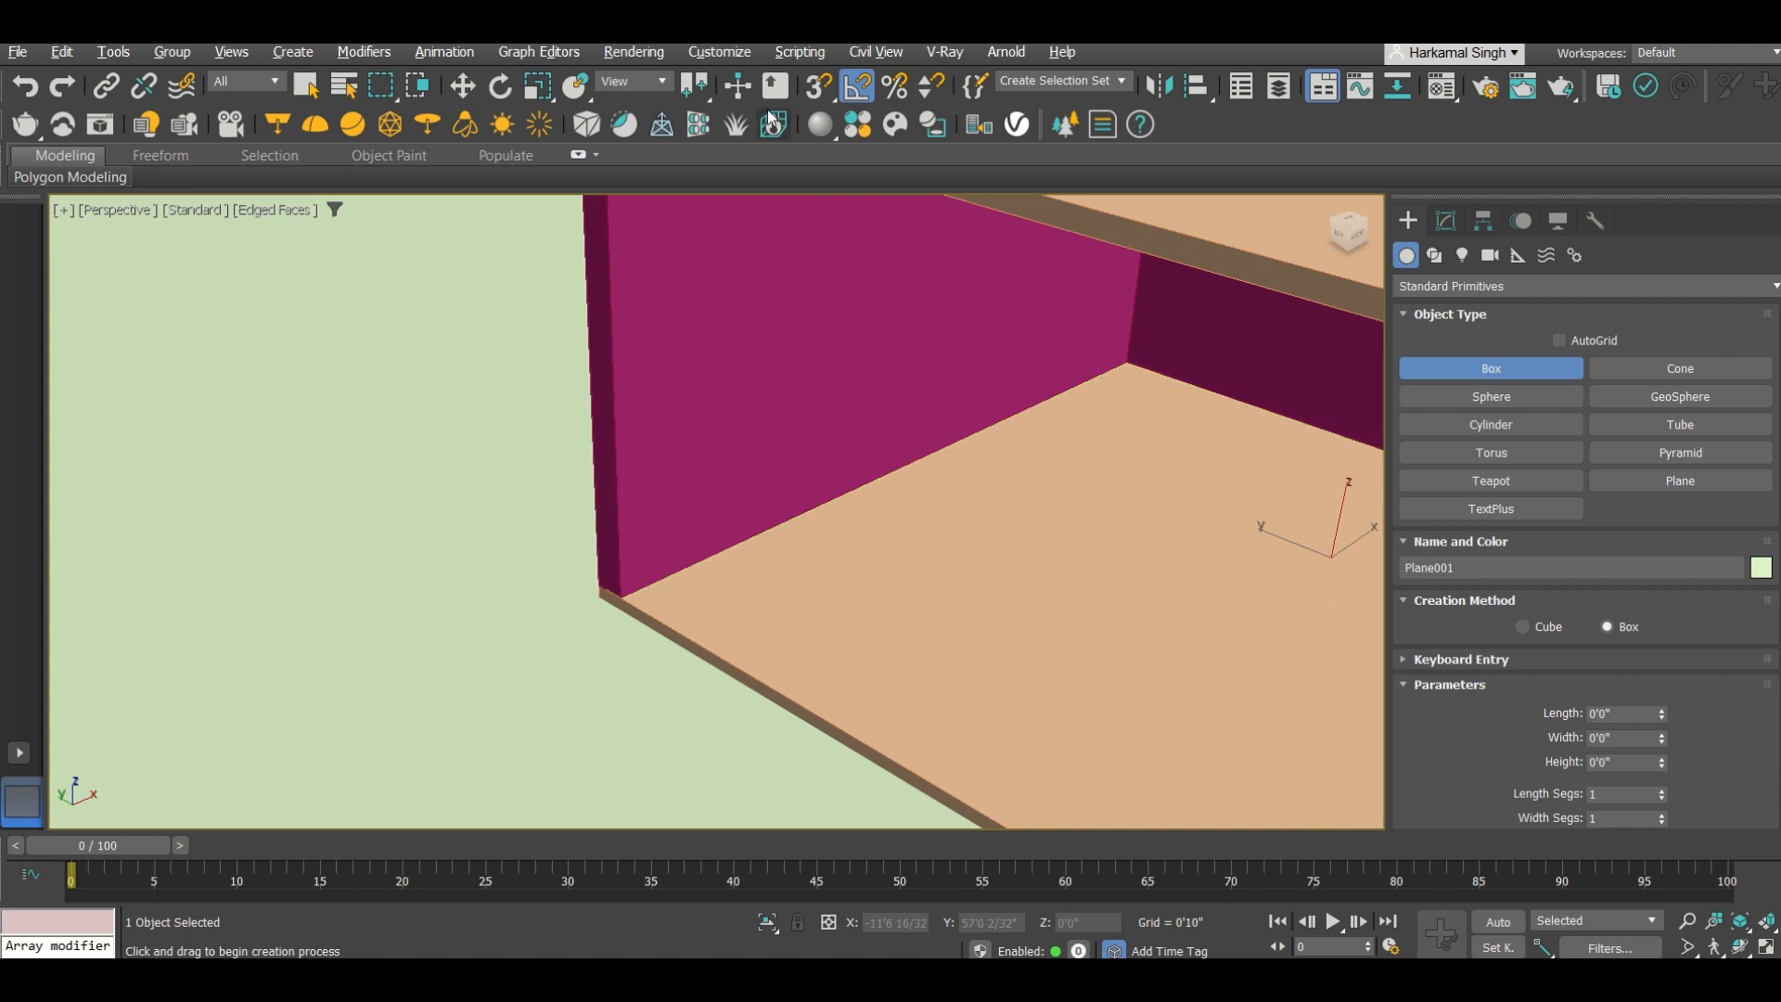
click(818, 86)
scroll(637, 561, down, 3)
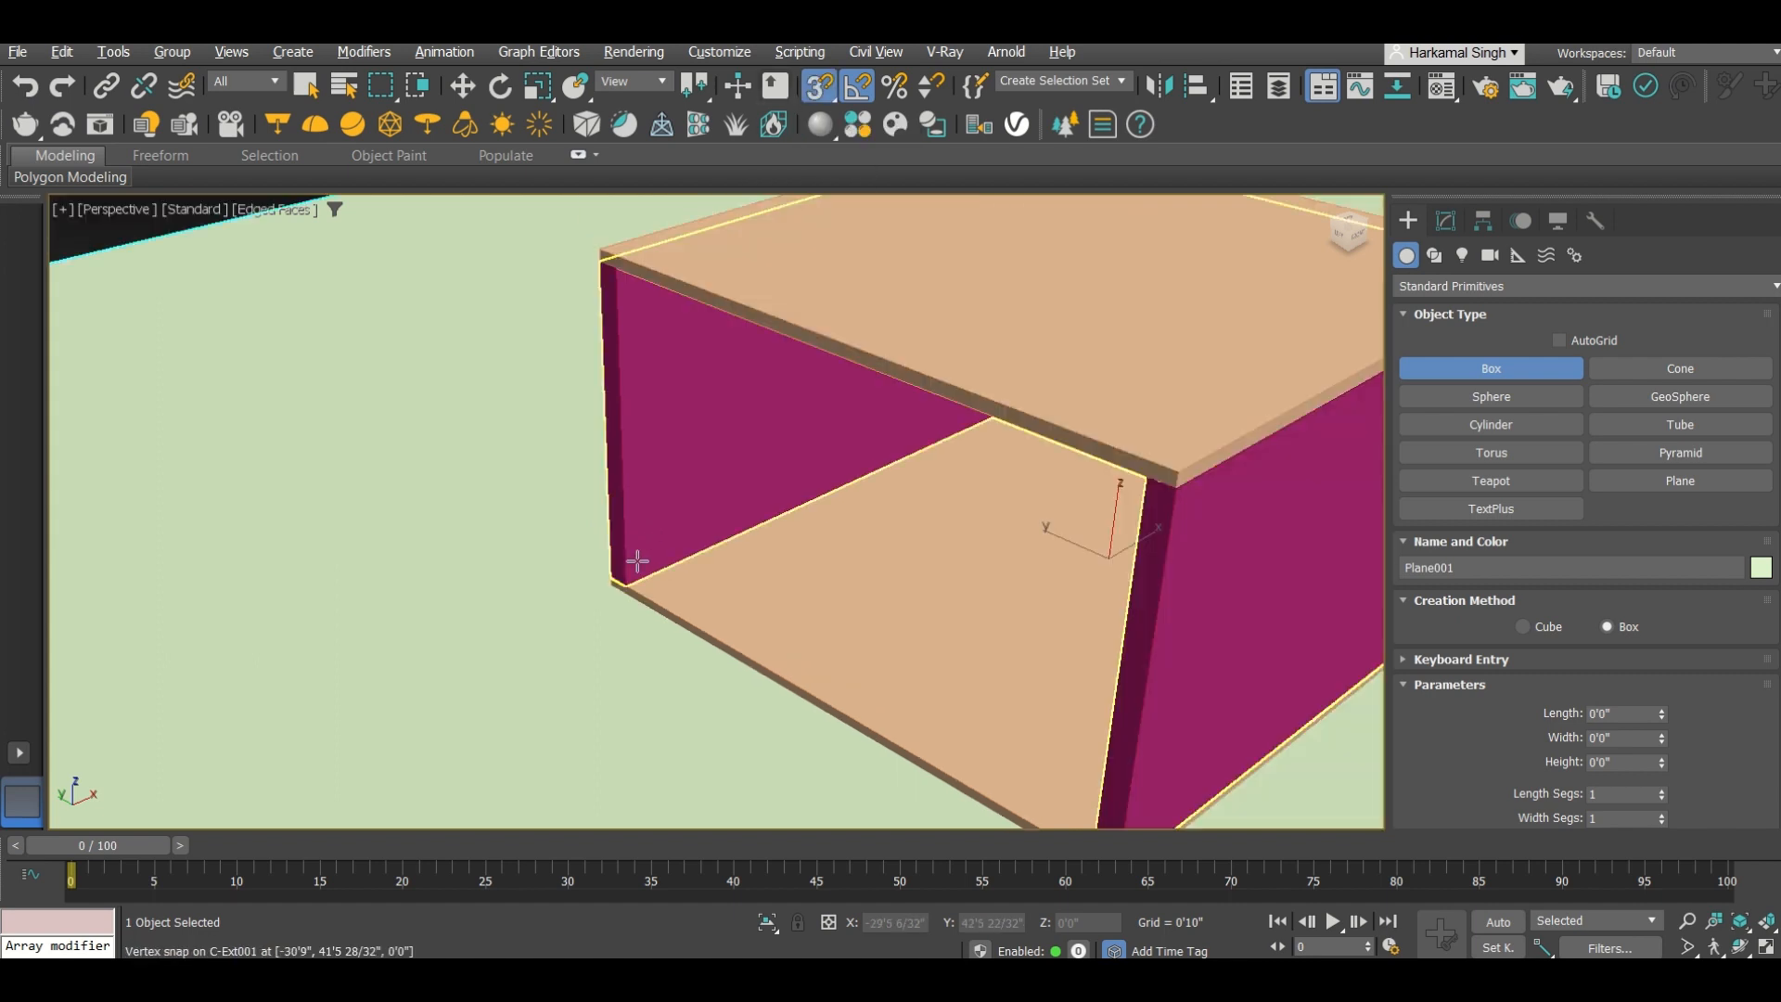
scroll(638, 560, down, 3)
drag(634, 573, 649, 376)
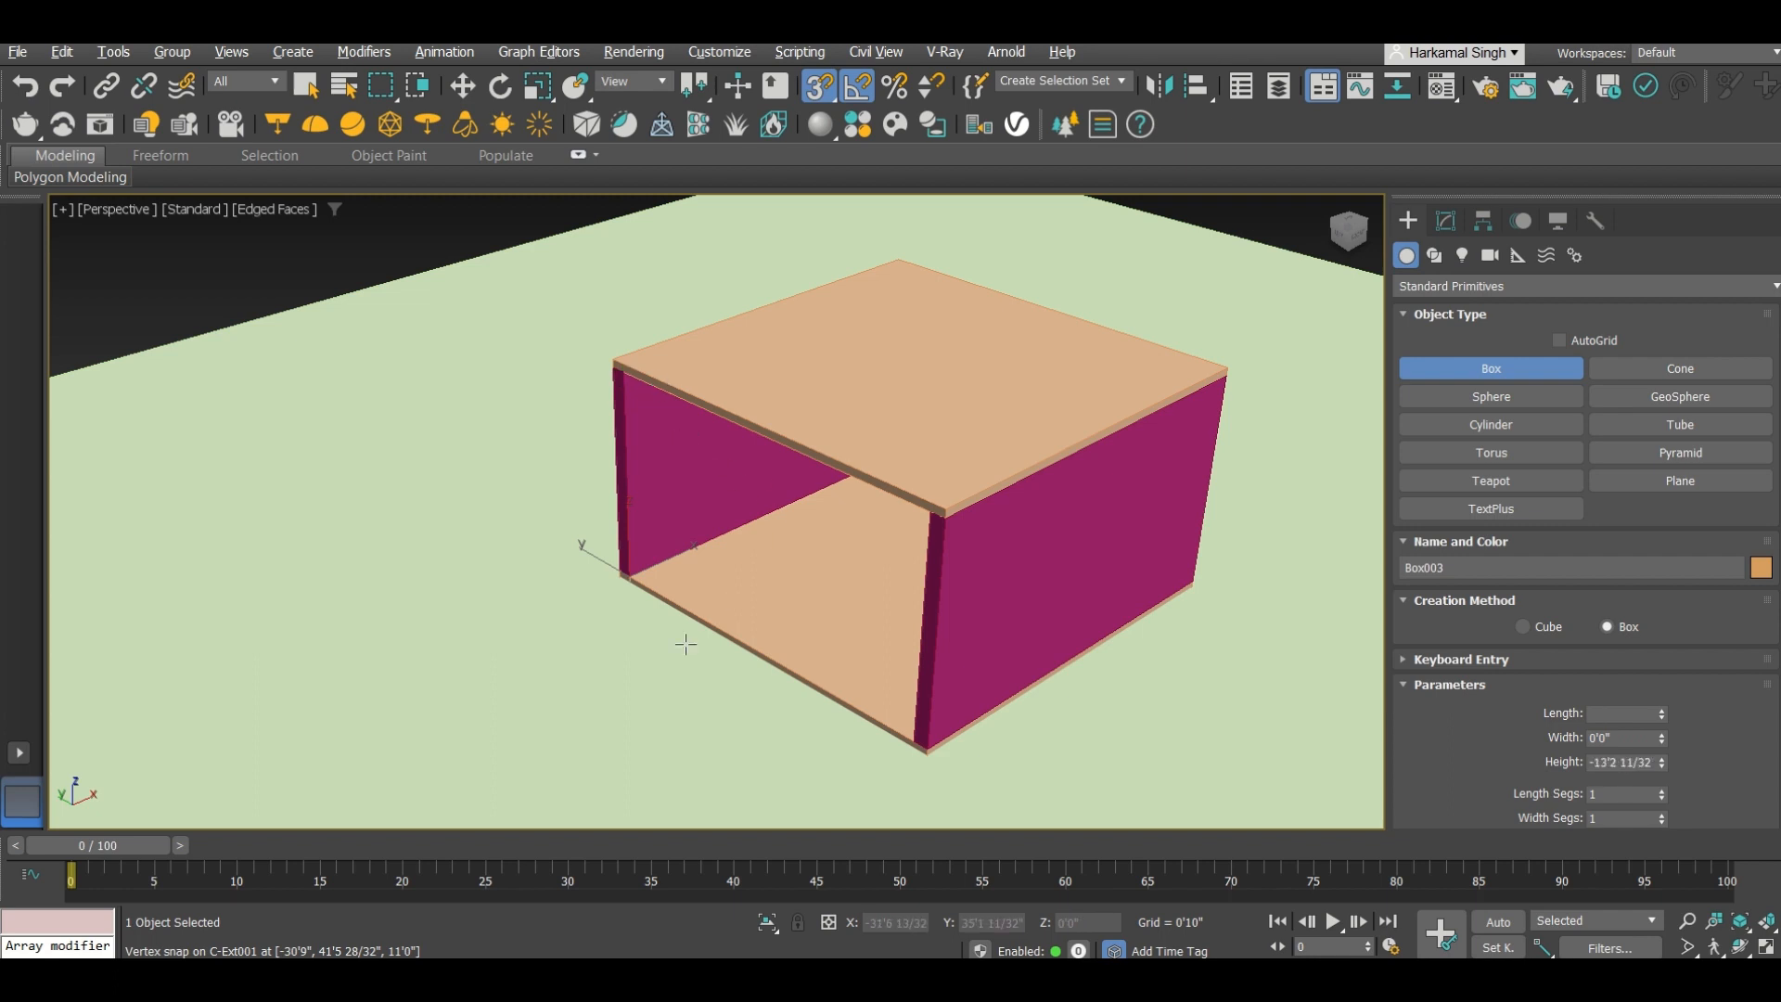
right_click(501, 549)
right_click(501, 549)
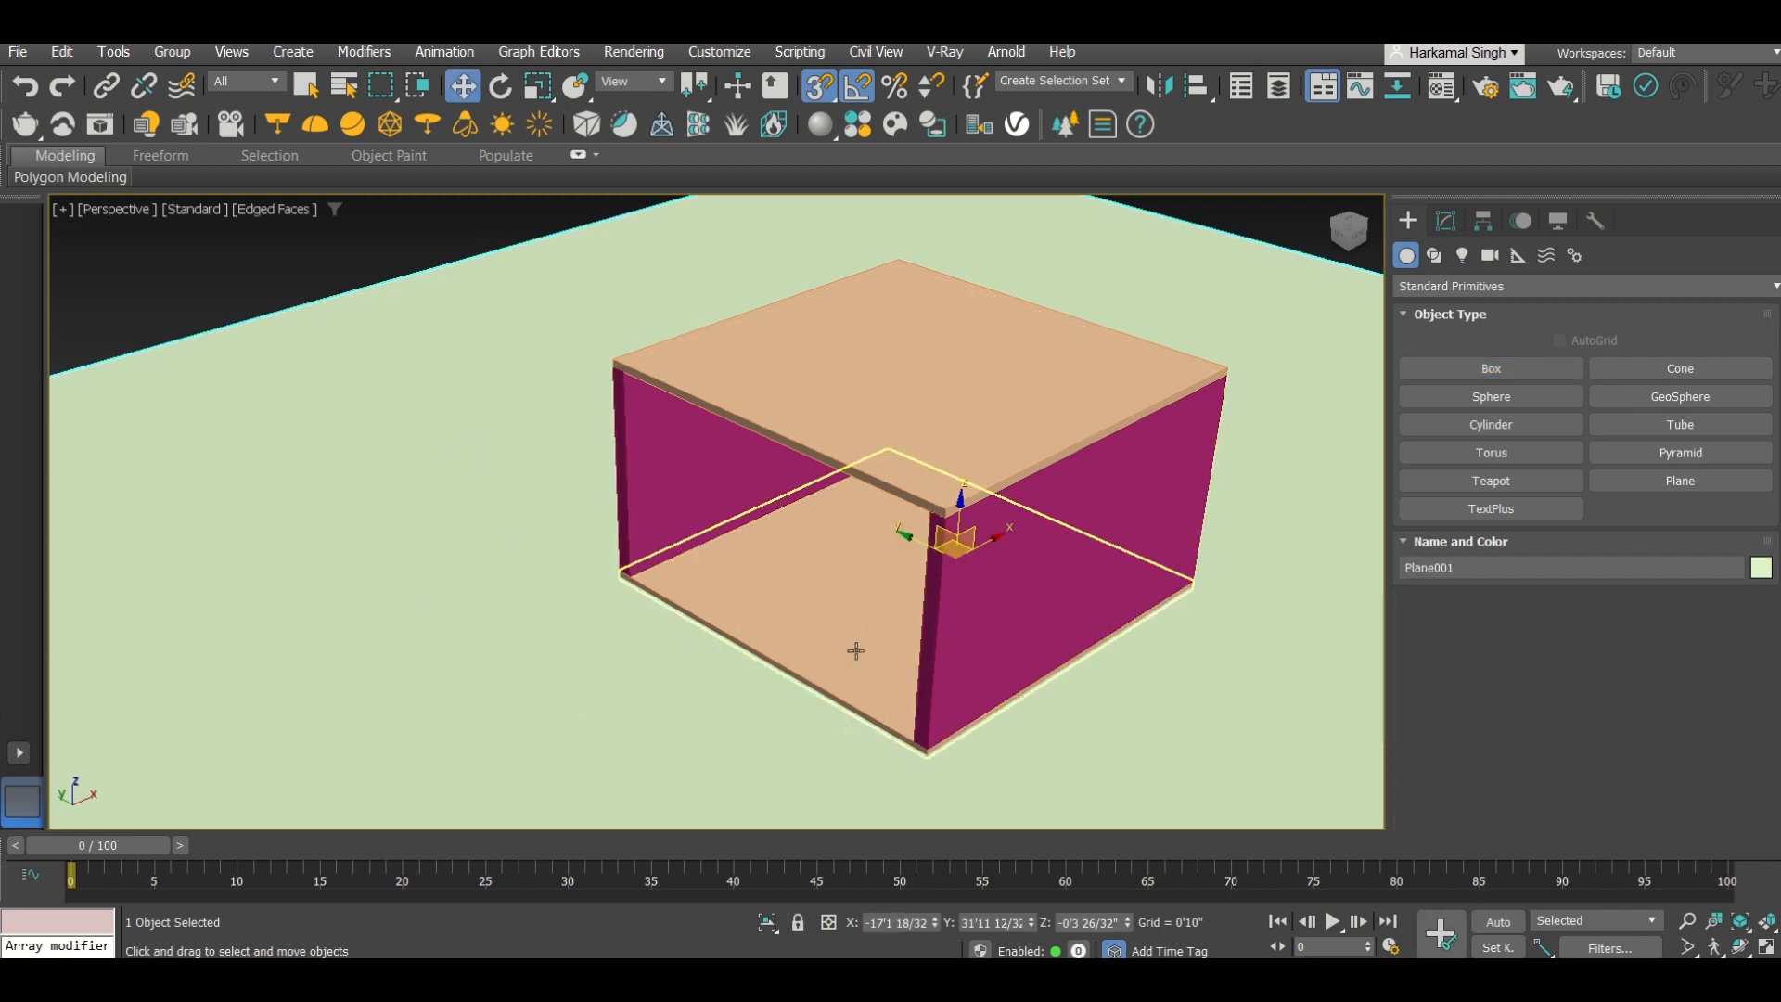
Step: Draw a thin upright box freehand on the ground outside the room's open side, with 3D snapping off
middle_drag(854, 648, 846, 538)
click(1490, 369)
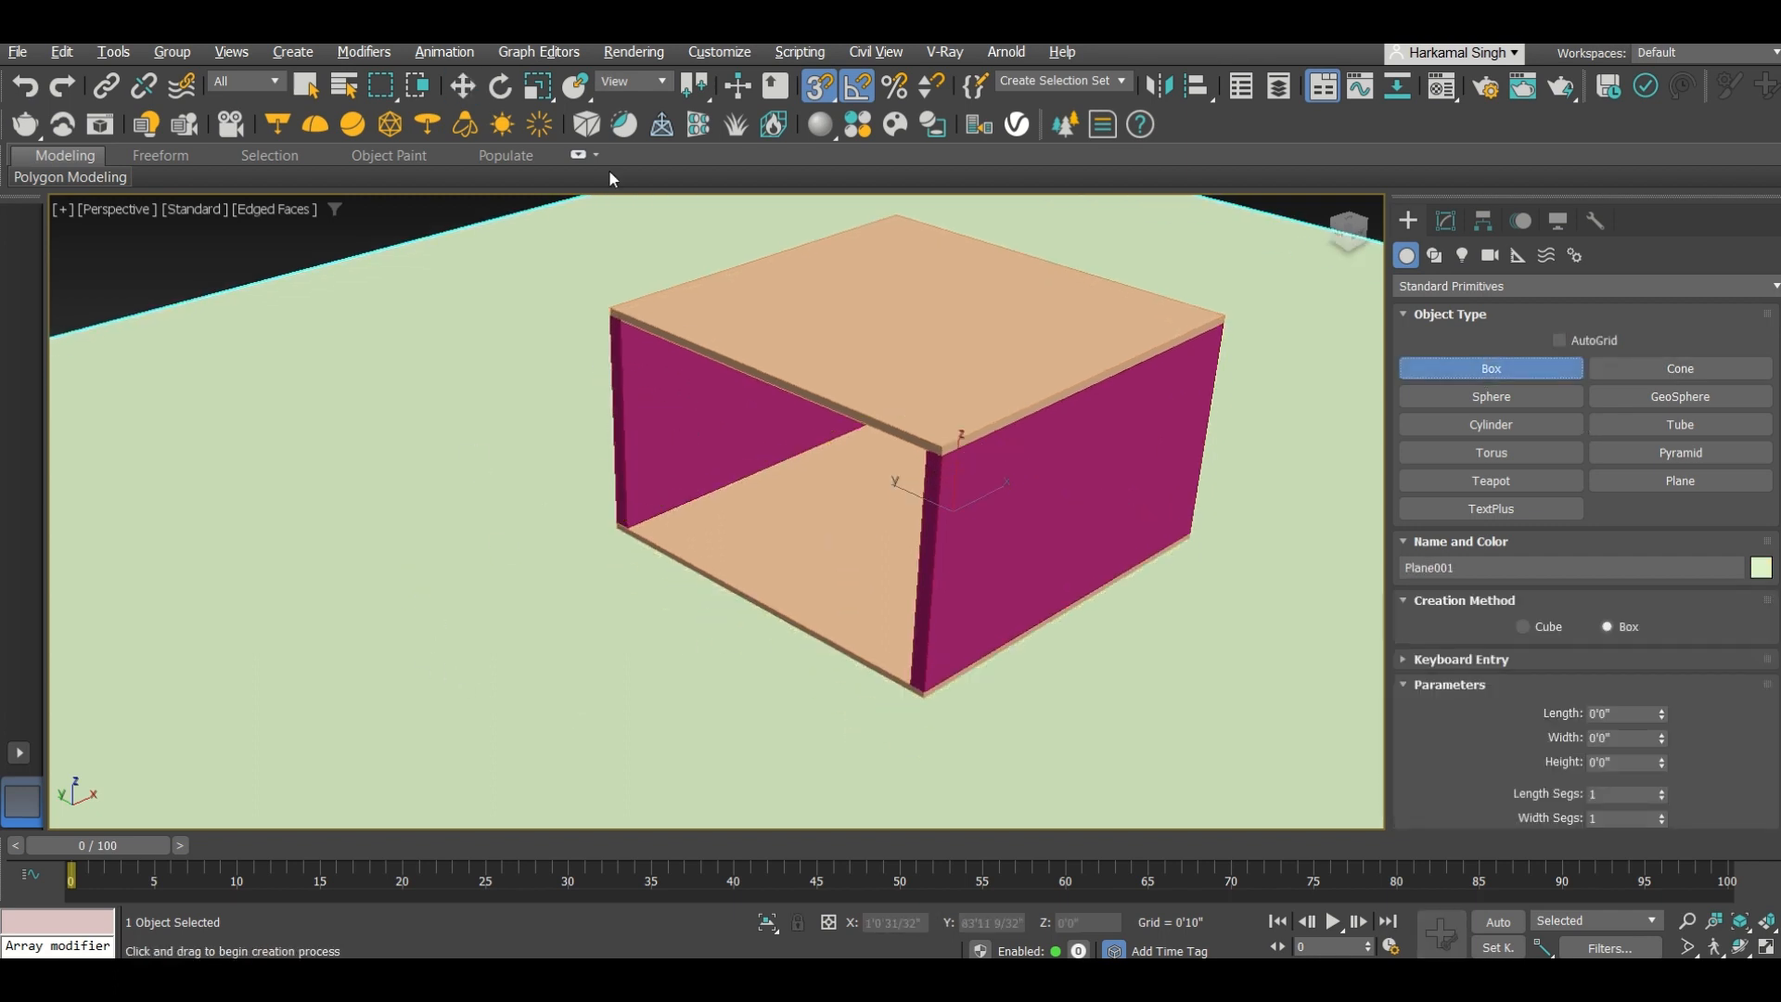
key(s)
drag(451, 664, 612, 743)
right_click(807, 545)
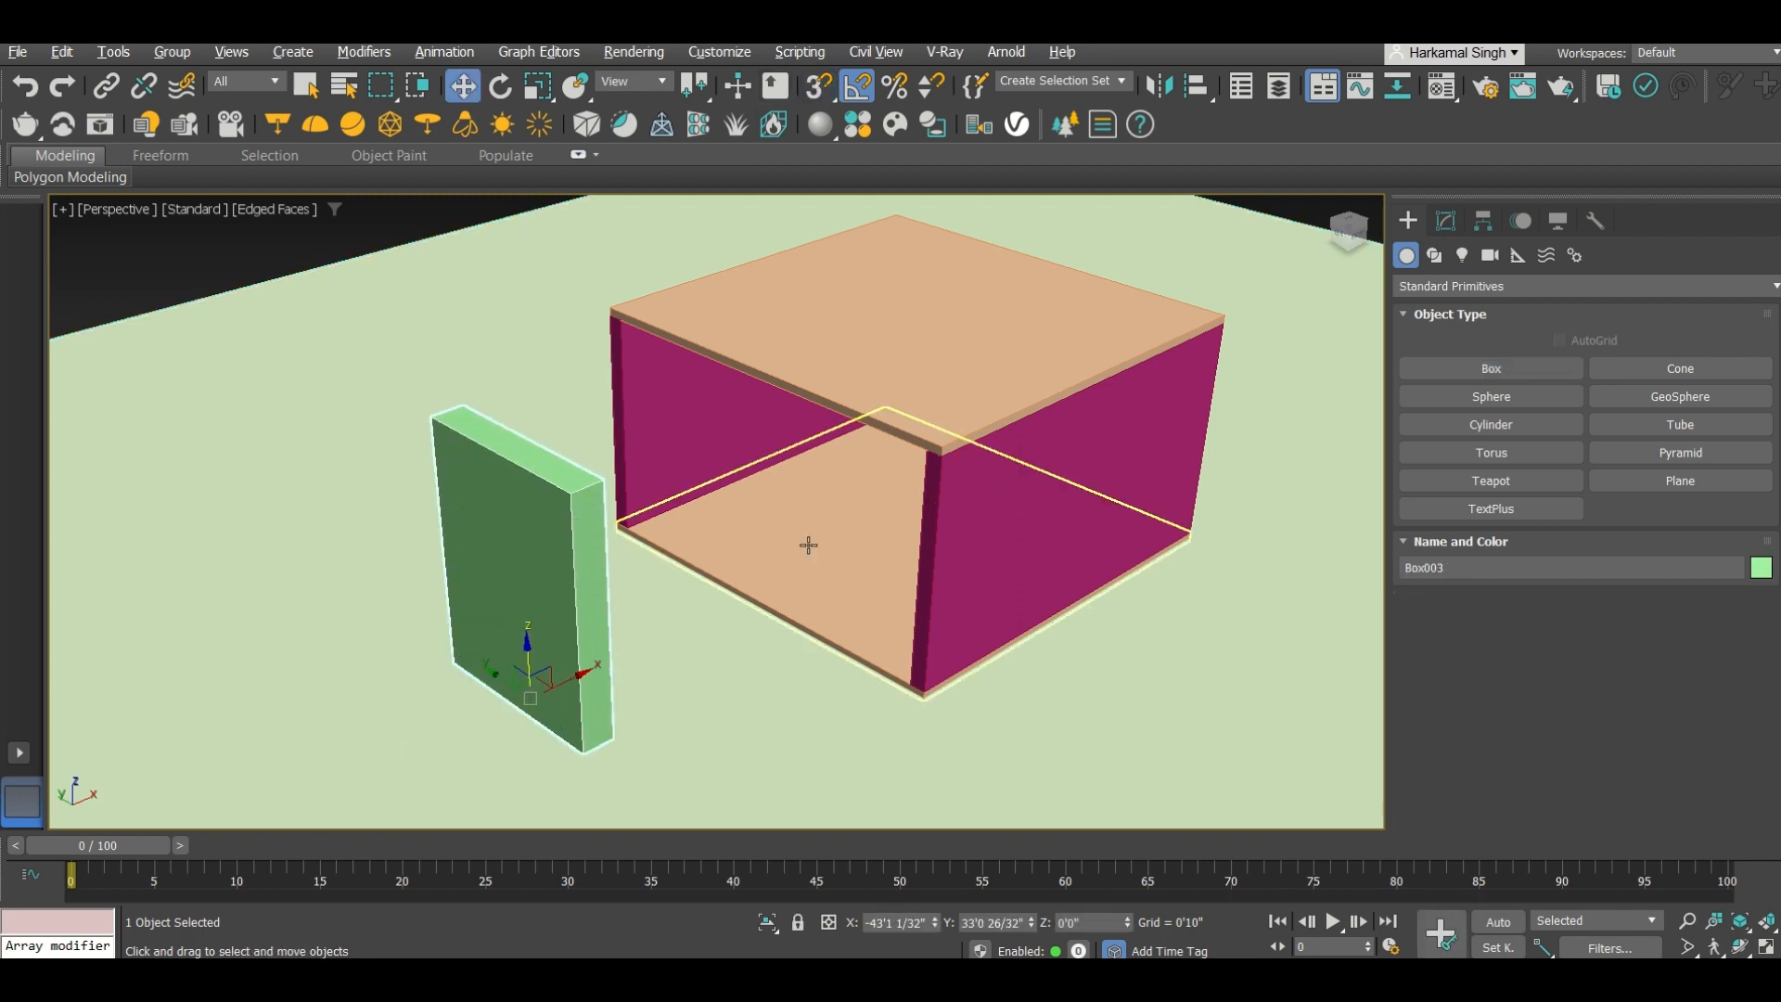
Step: Set the upright box's dimensions to 11'0" height, 0'9" width and 7'0" length
click(1445, 222)
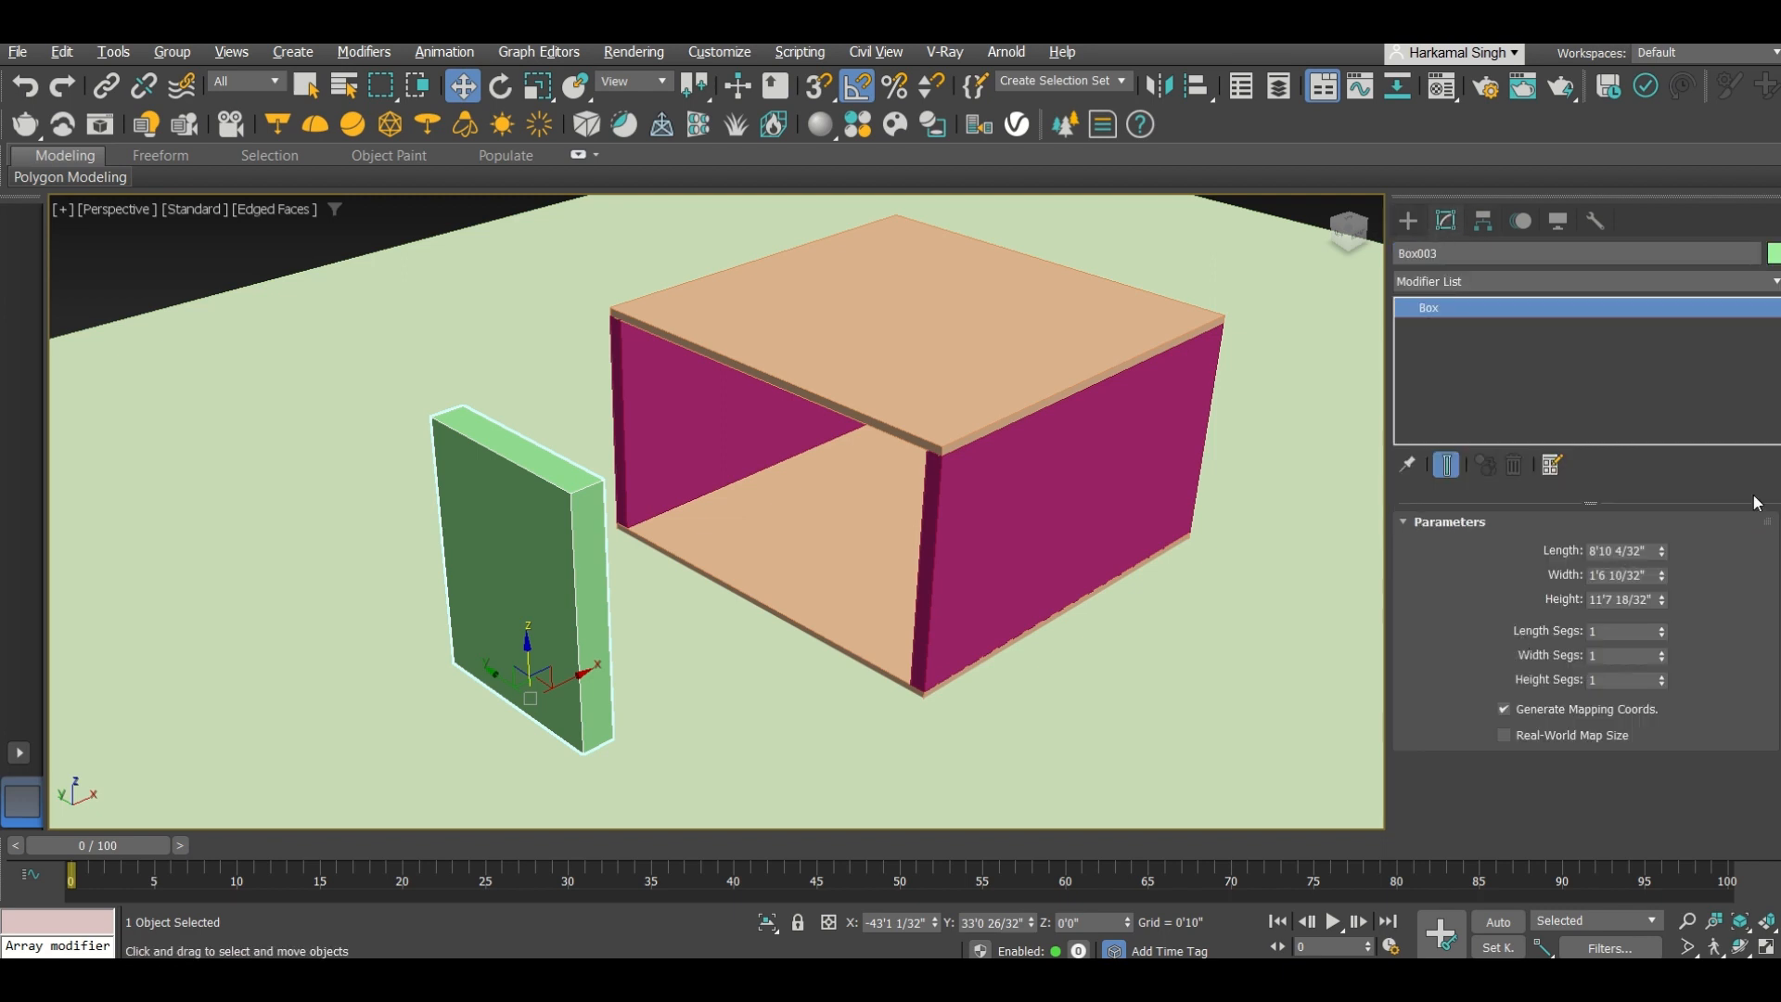
click(1599, 603)
text(100)
key(Return)
key(shift+Tab)
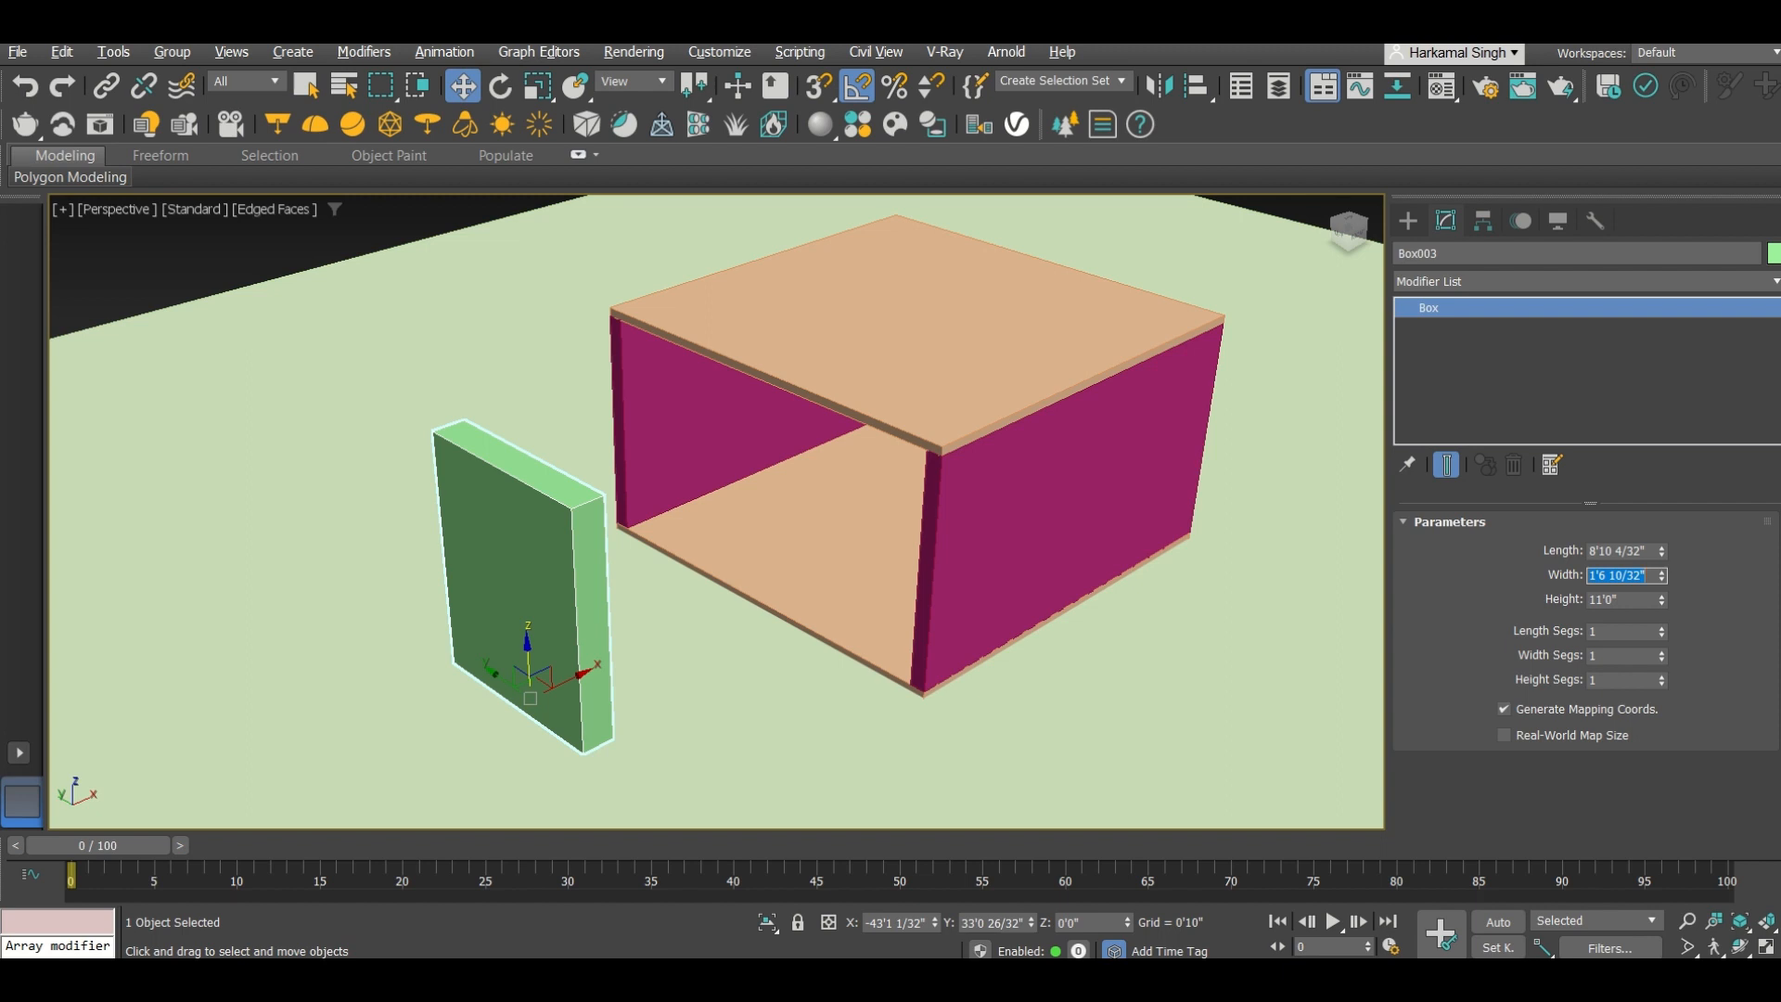
text(9)
key(shift+Tab)
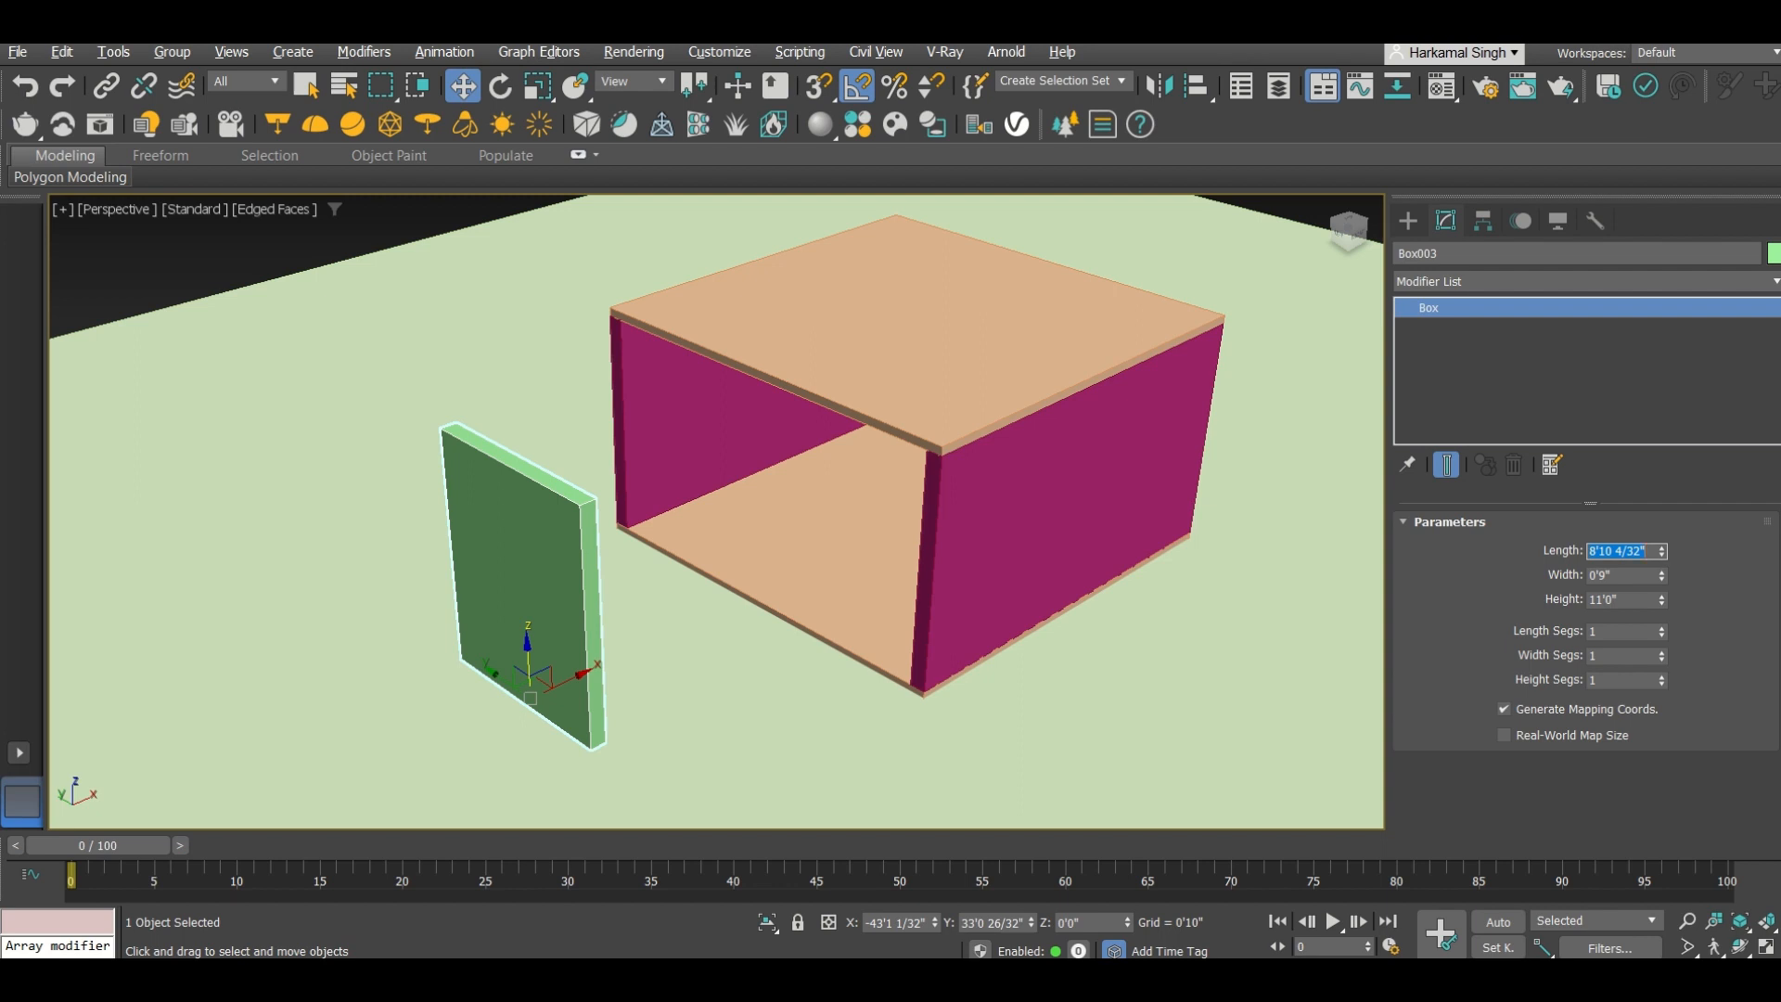
text(7)
key(Return)
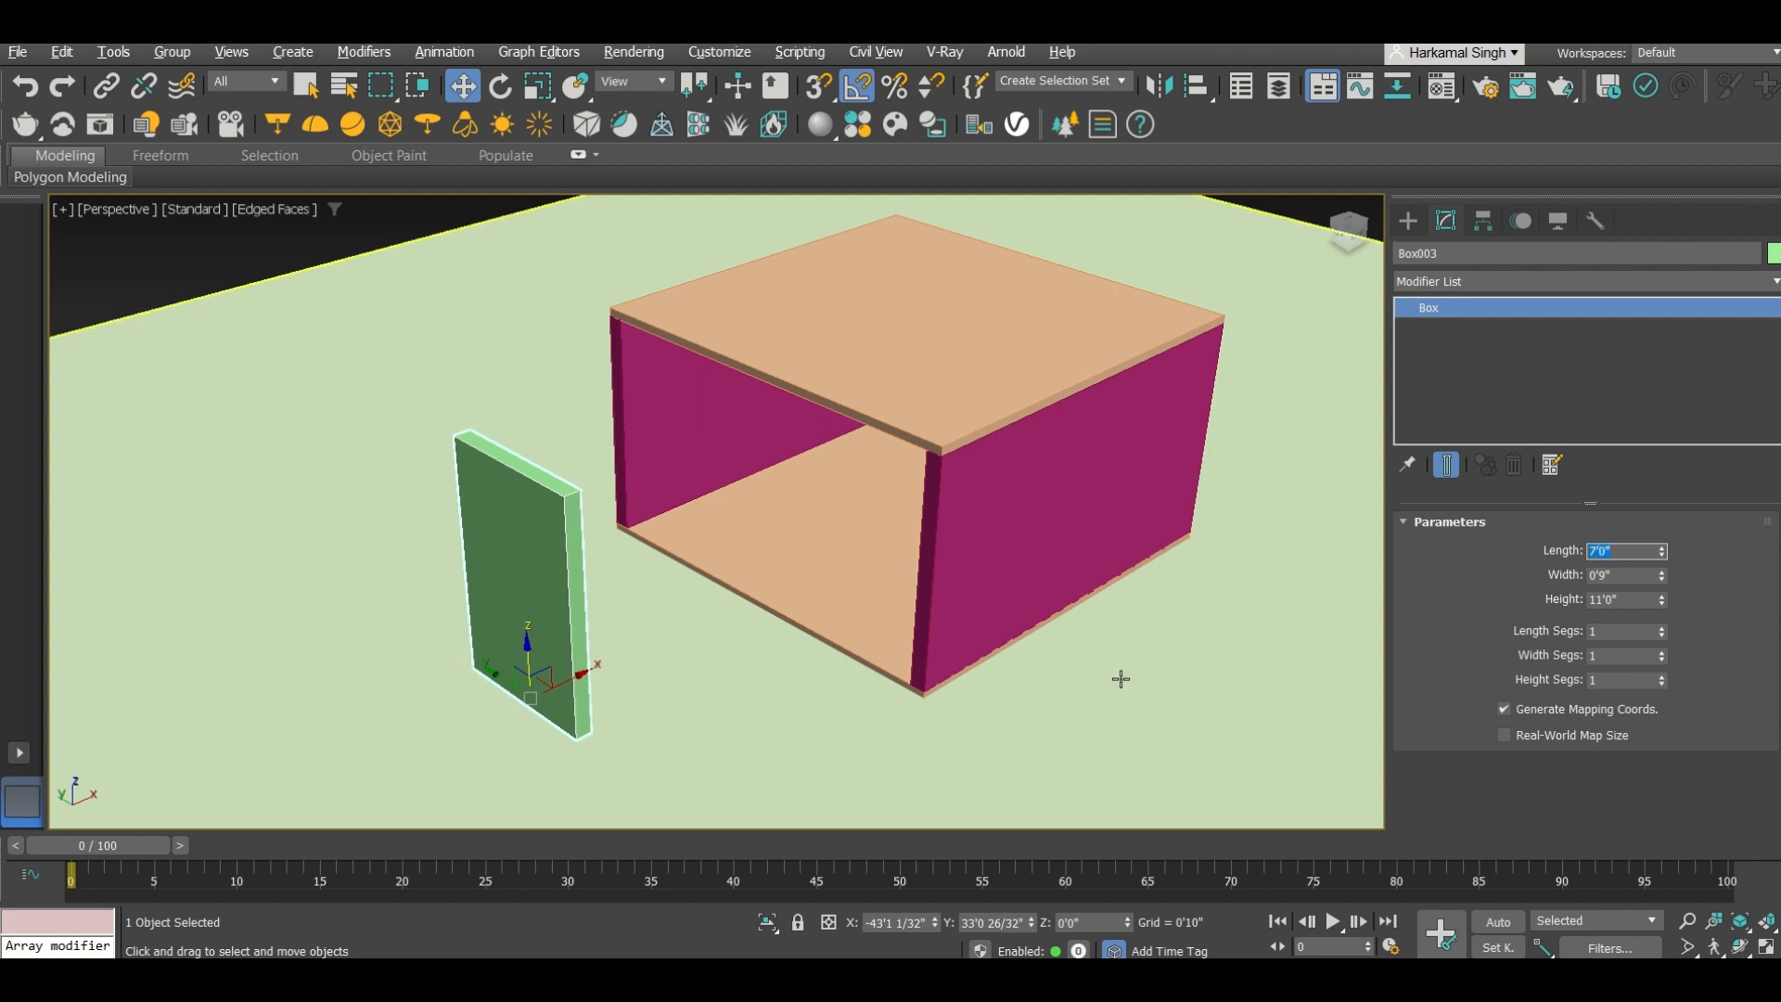
Step: Make one copy of the upright box along the Y axis, leaving a gap between the two
alt+middle_drag(532, 627, 720, 664)
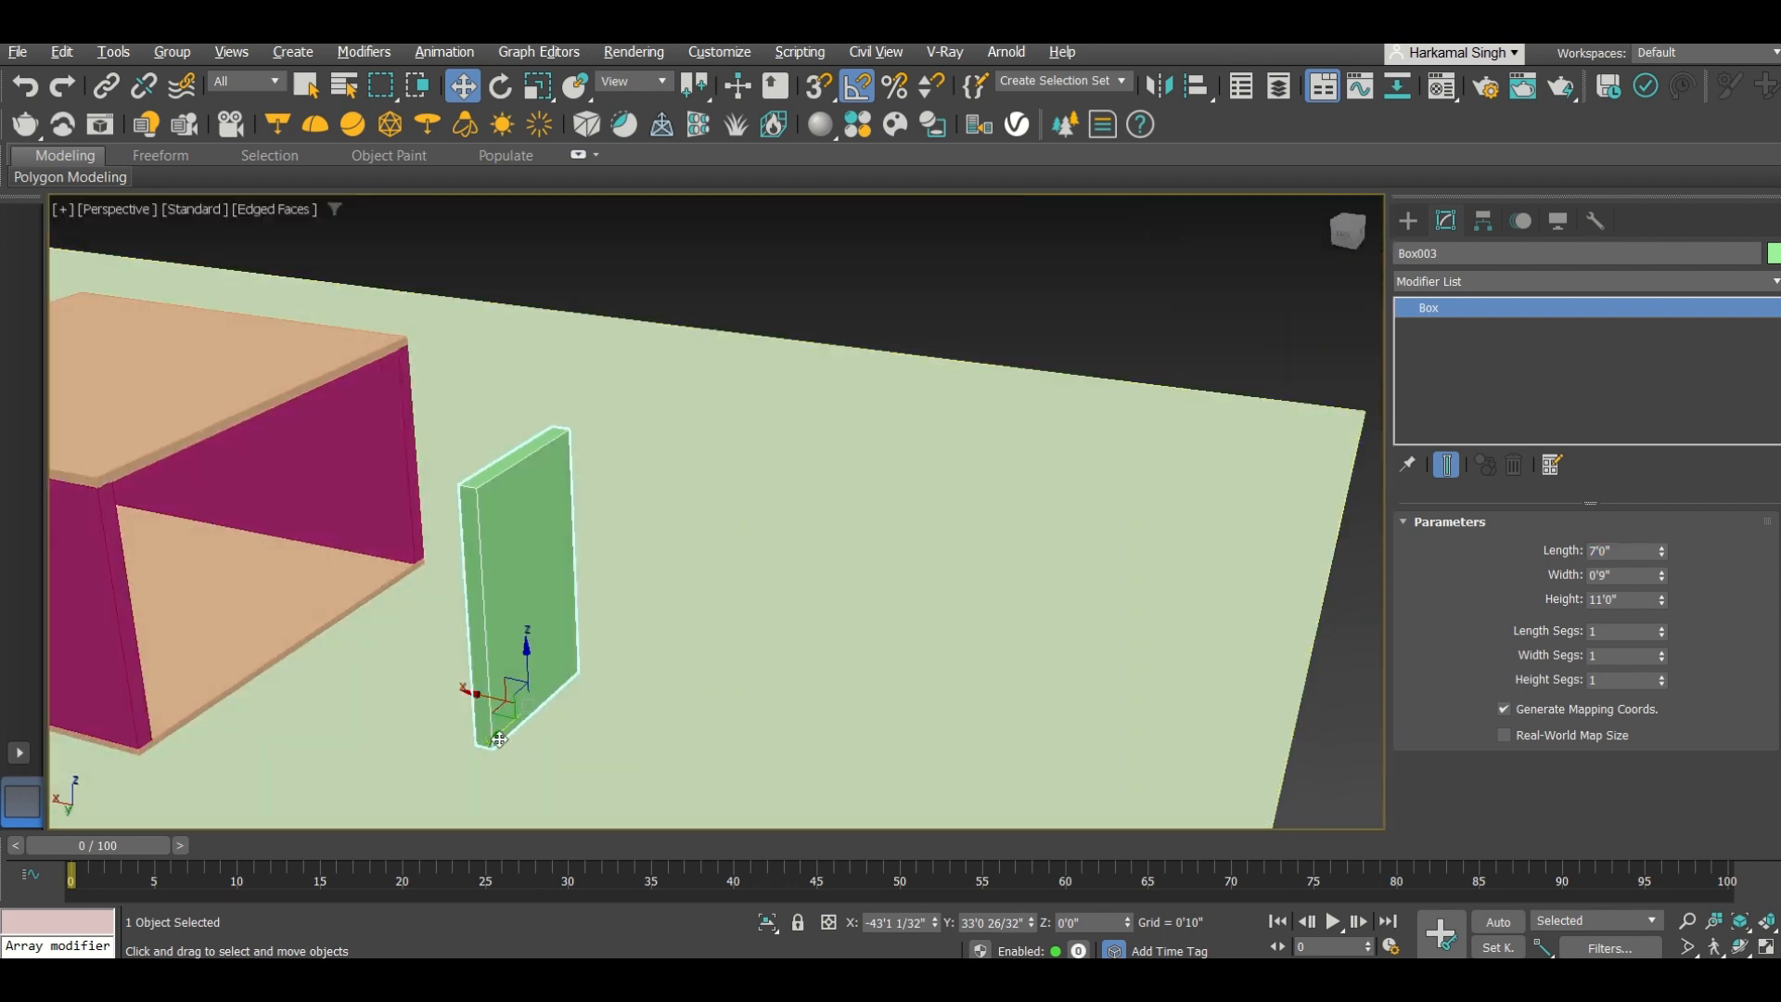
shift+drag(500, 739, 640, 608)
click(897, 598)
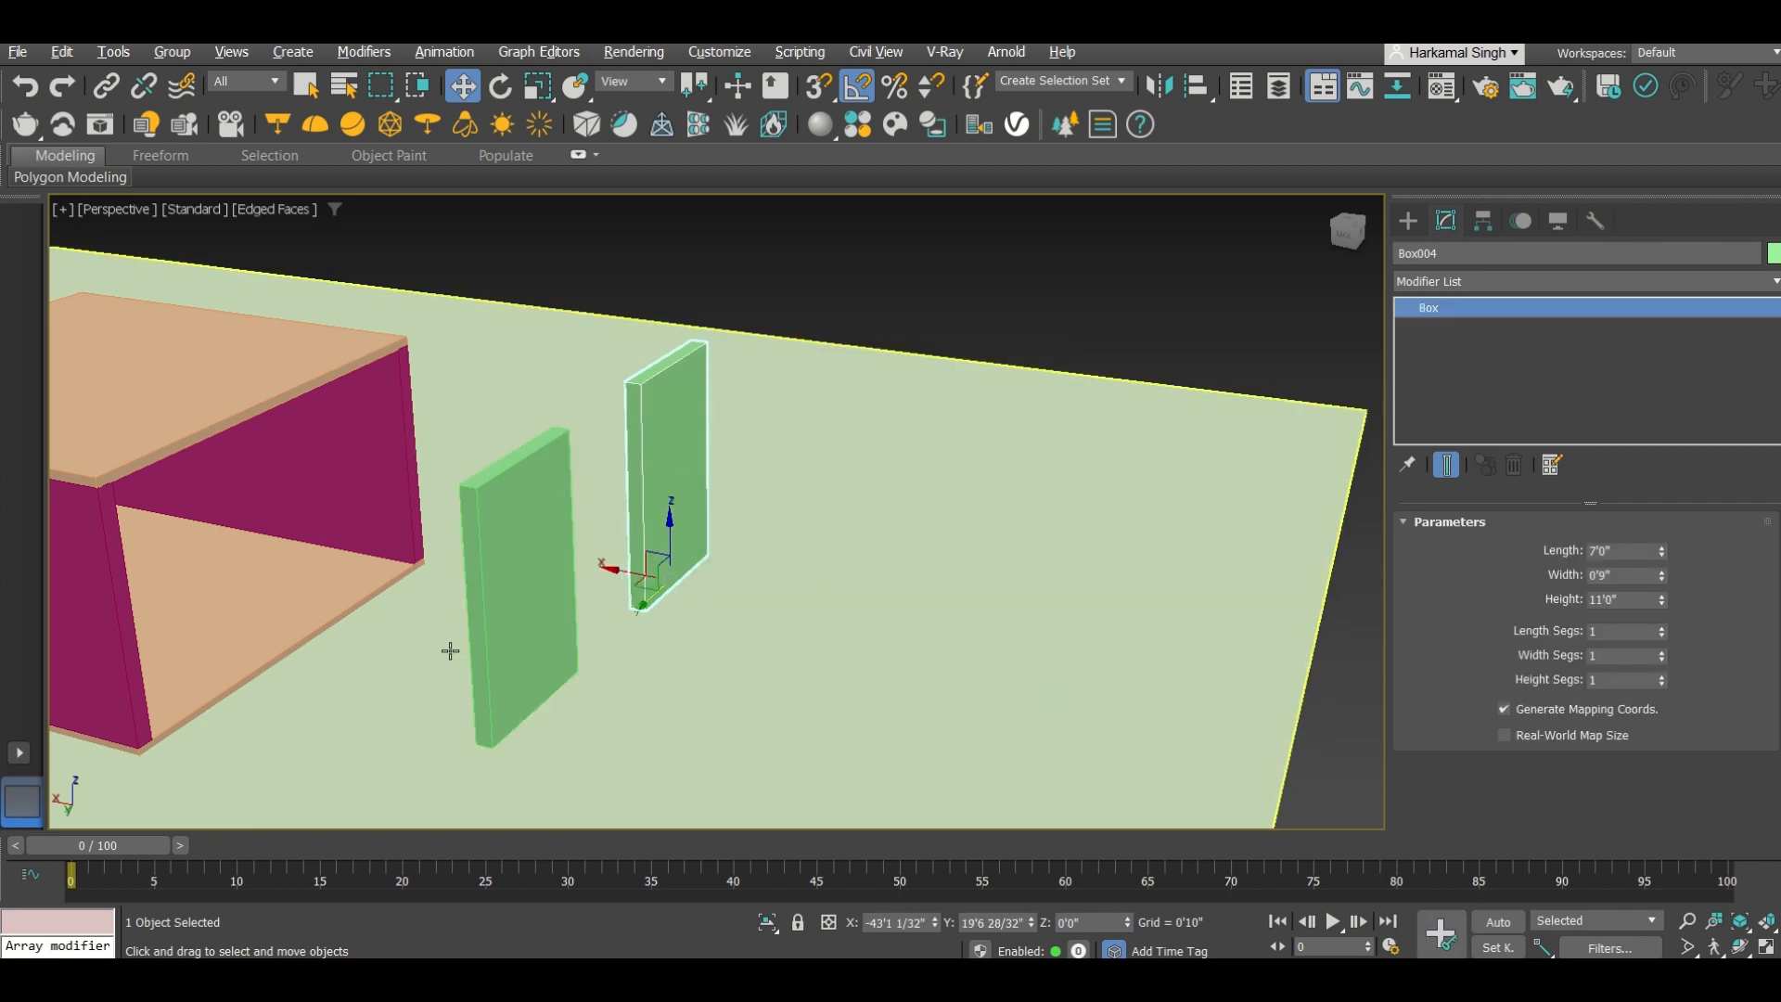
Step: Turn on 3D snapping and snap the original box's lower corner to the near wall's inner corner in the room's open front
middle_drag(450, 650, 657, 601)
scroll(581, 712, up, 3)
click(792, 649)
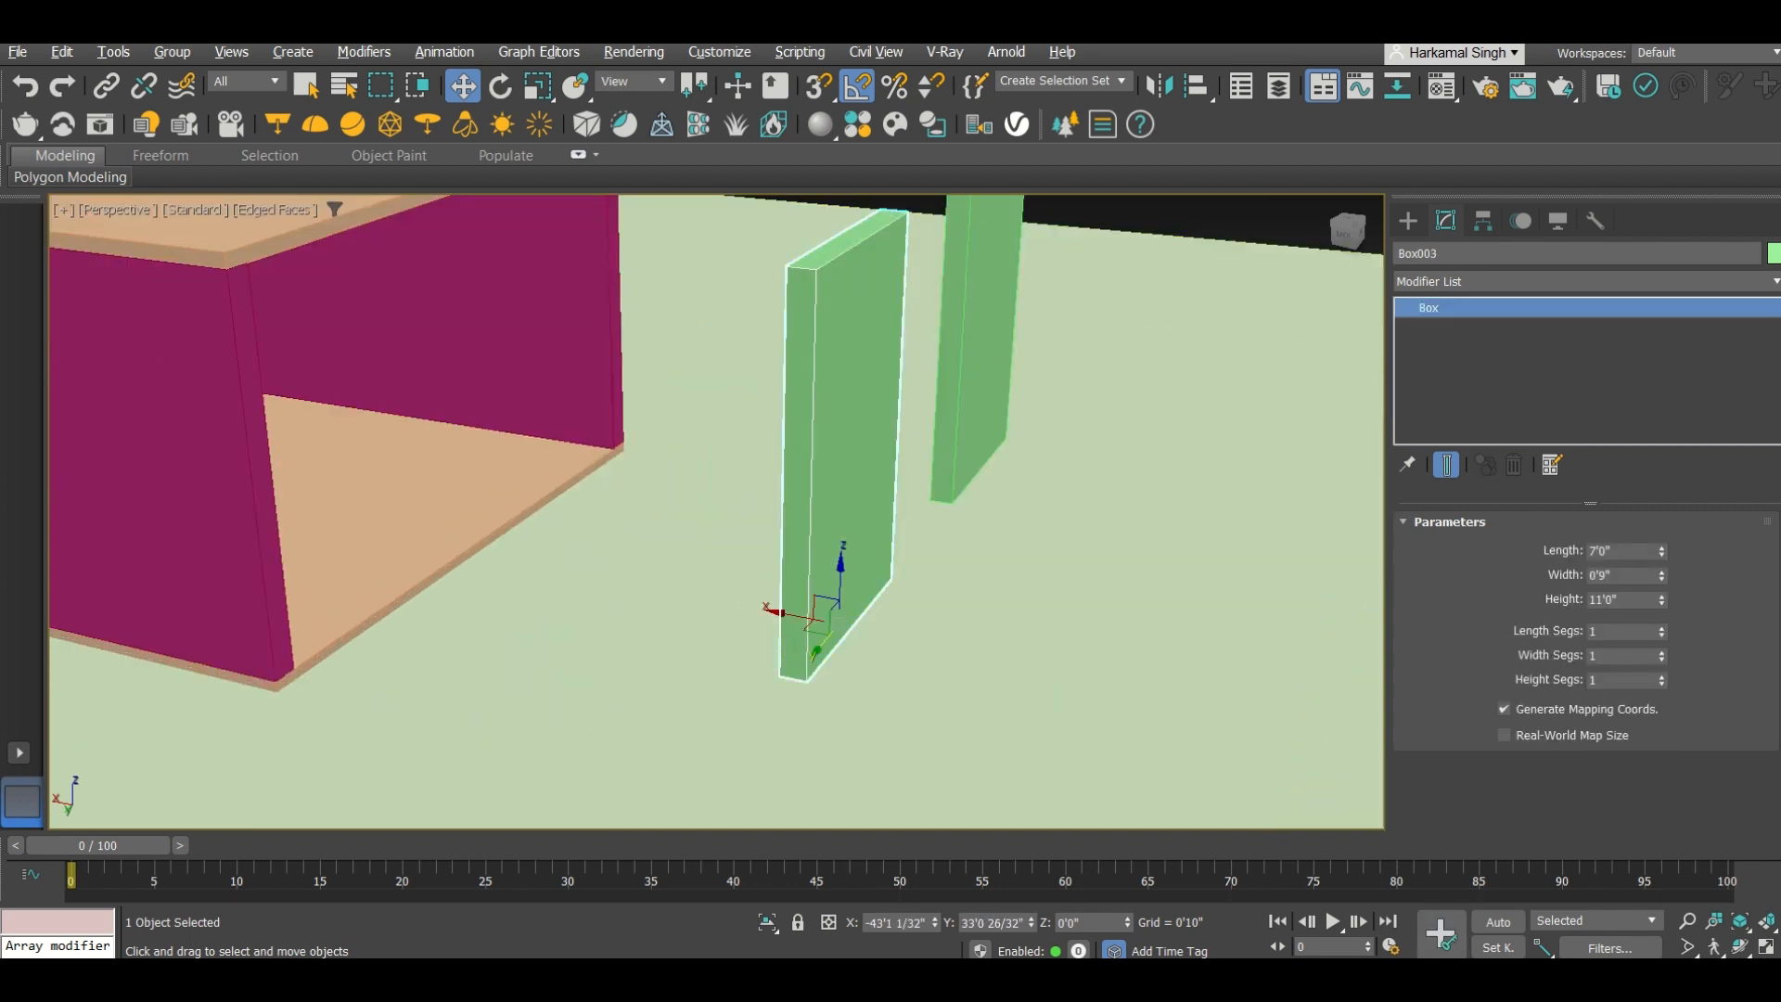
click(819, 86)
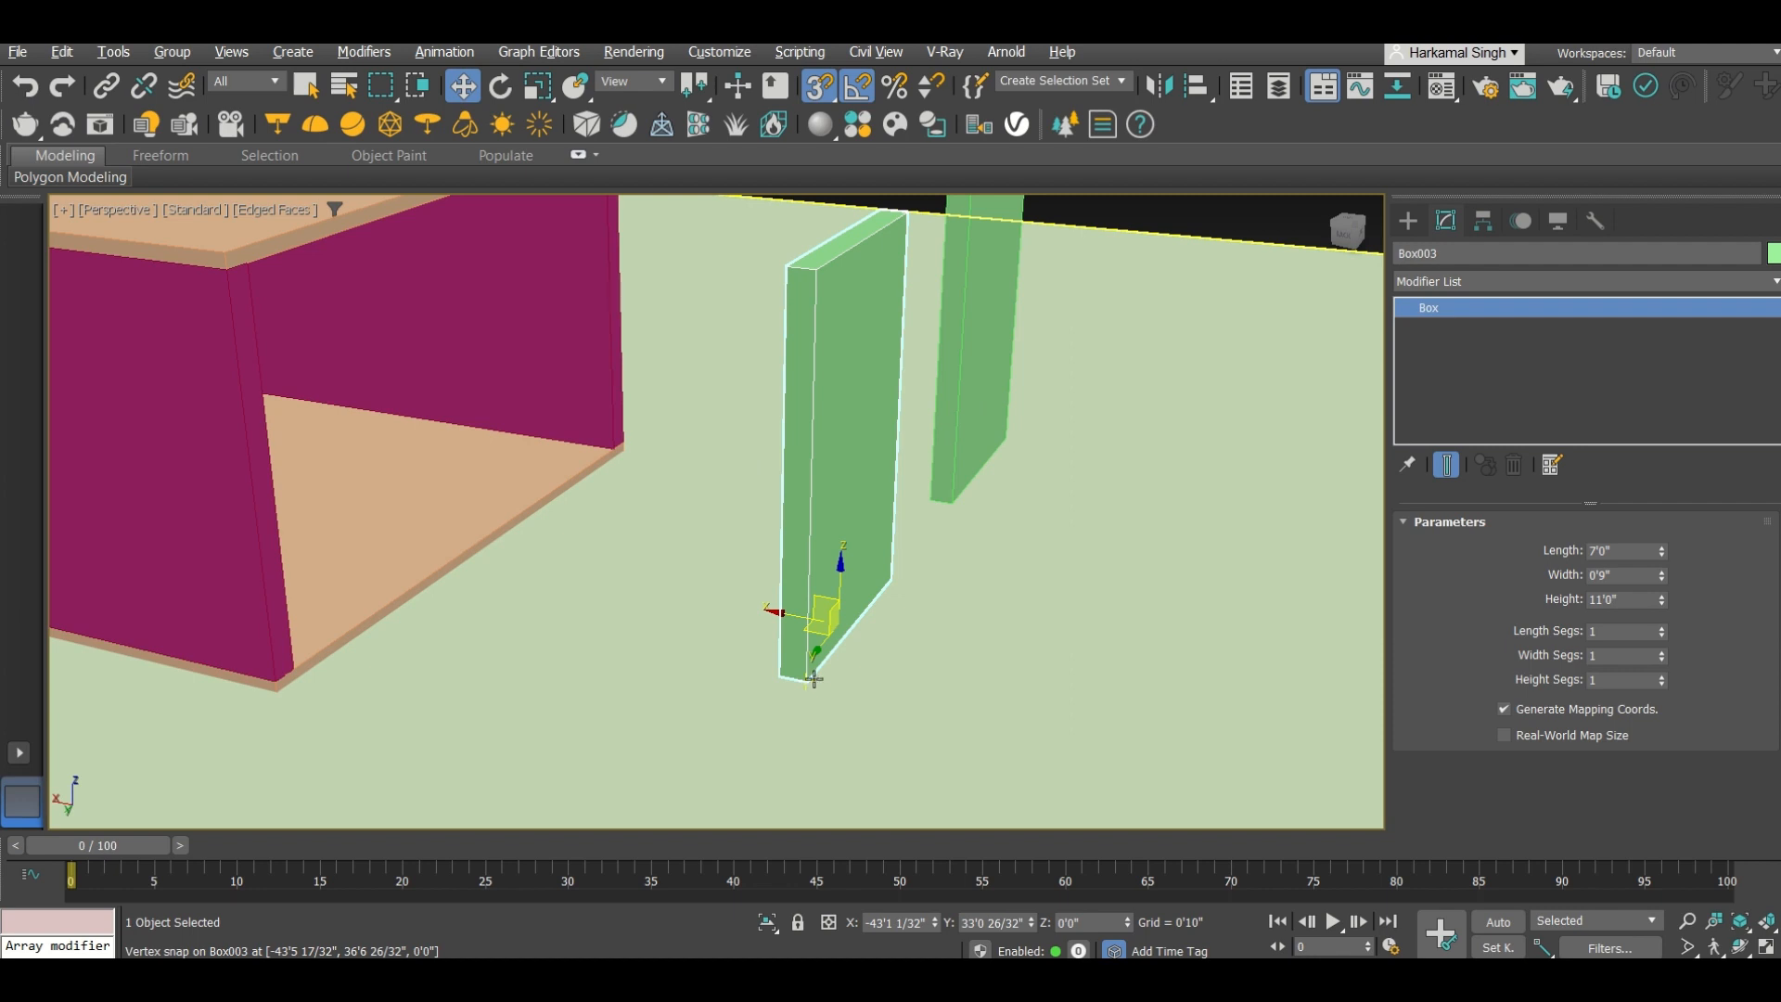
drag(814, 678, 296, 665)
Step: Snap the copied box against the free edge of the front wall piece, with 3D snapping off again at the end
alt+middle_drag(797, 610, 752, 621)
click(1065, 483)
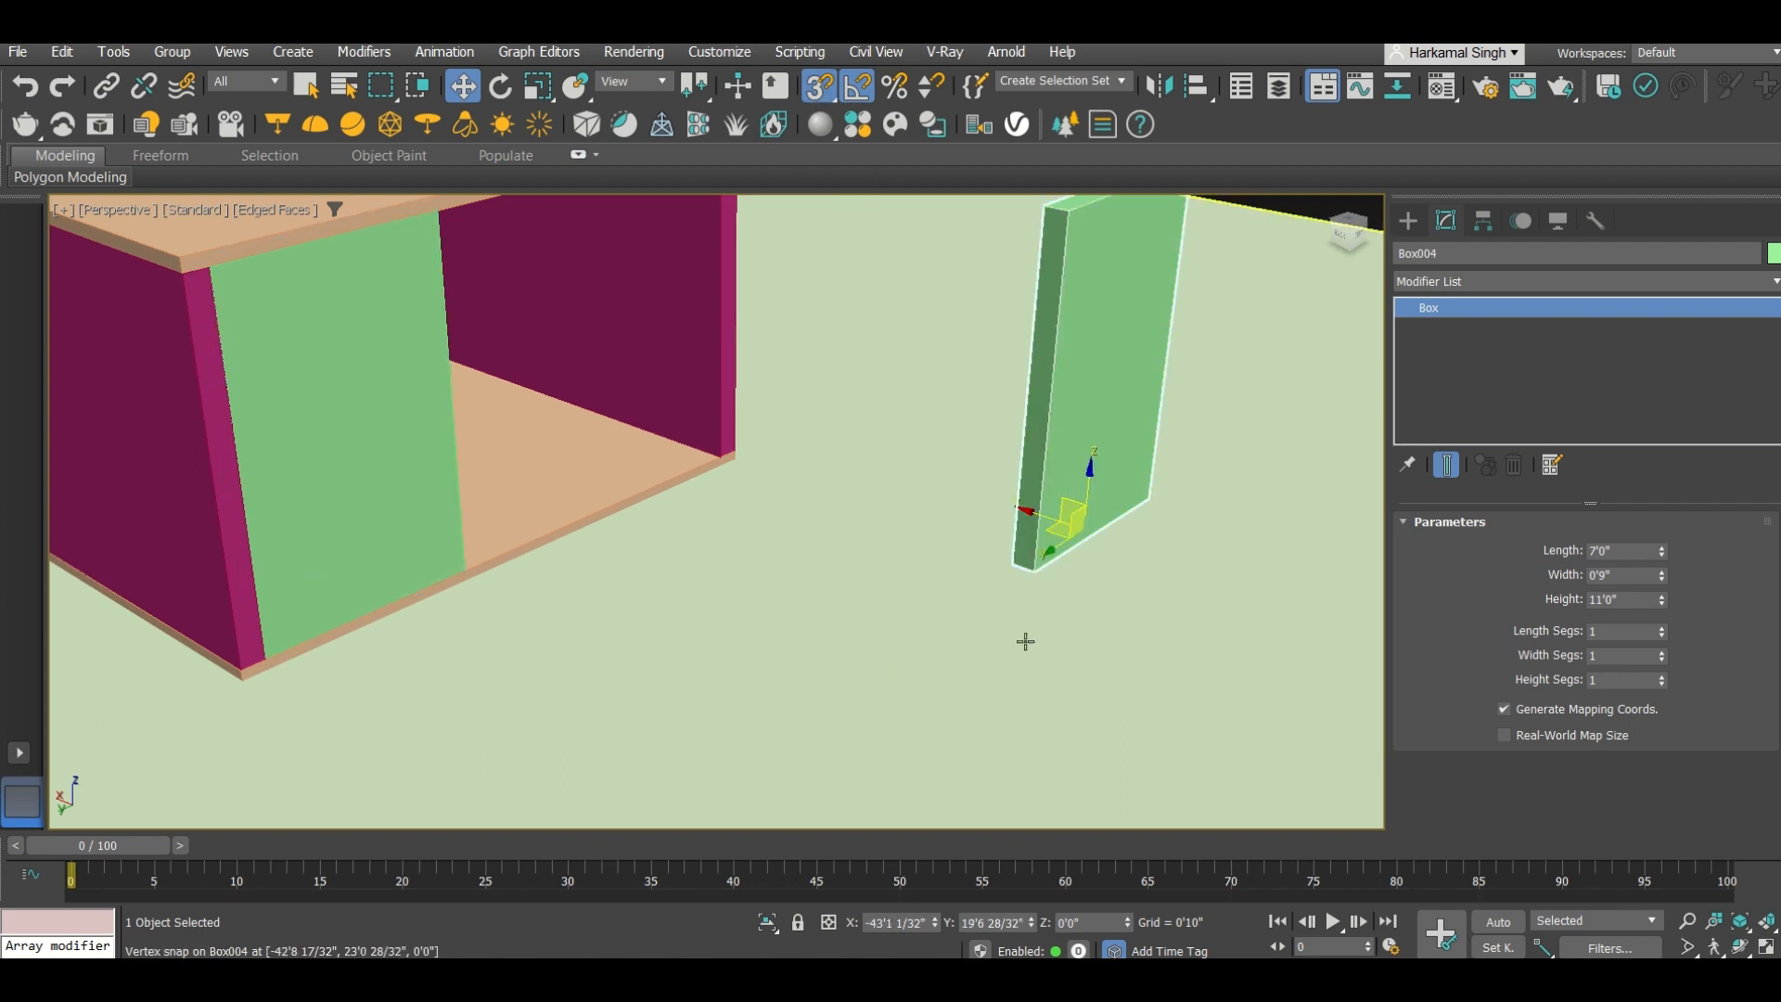
drag(1034, 570, 464, 569)
click(818, 86)
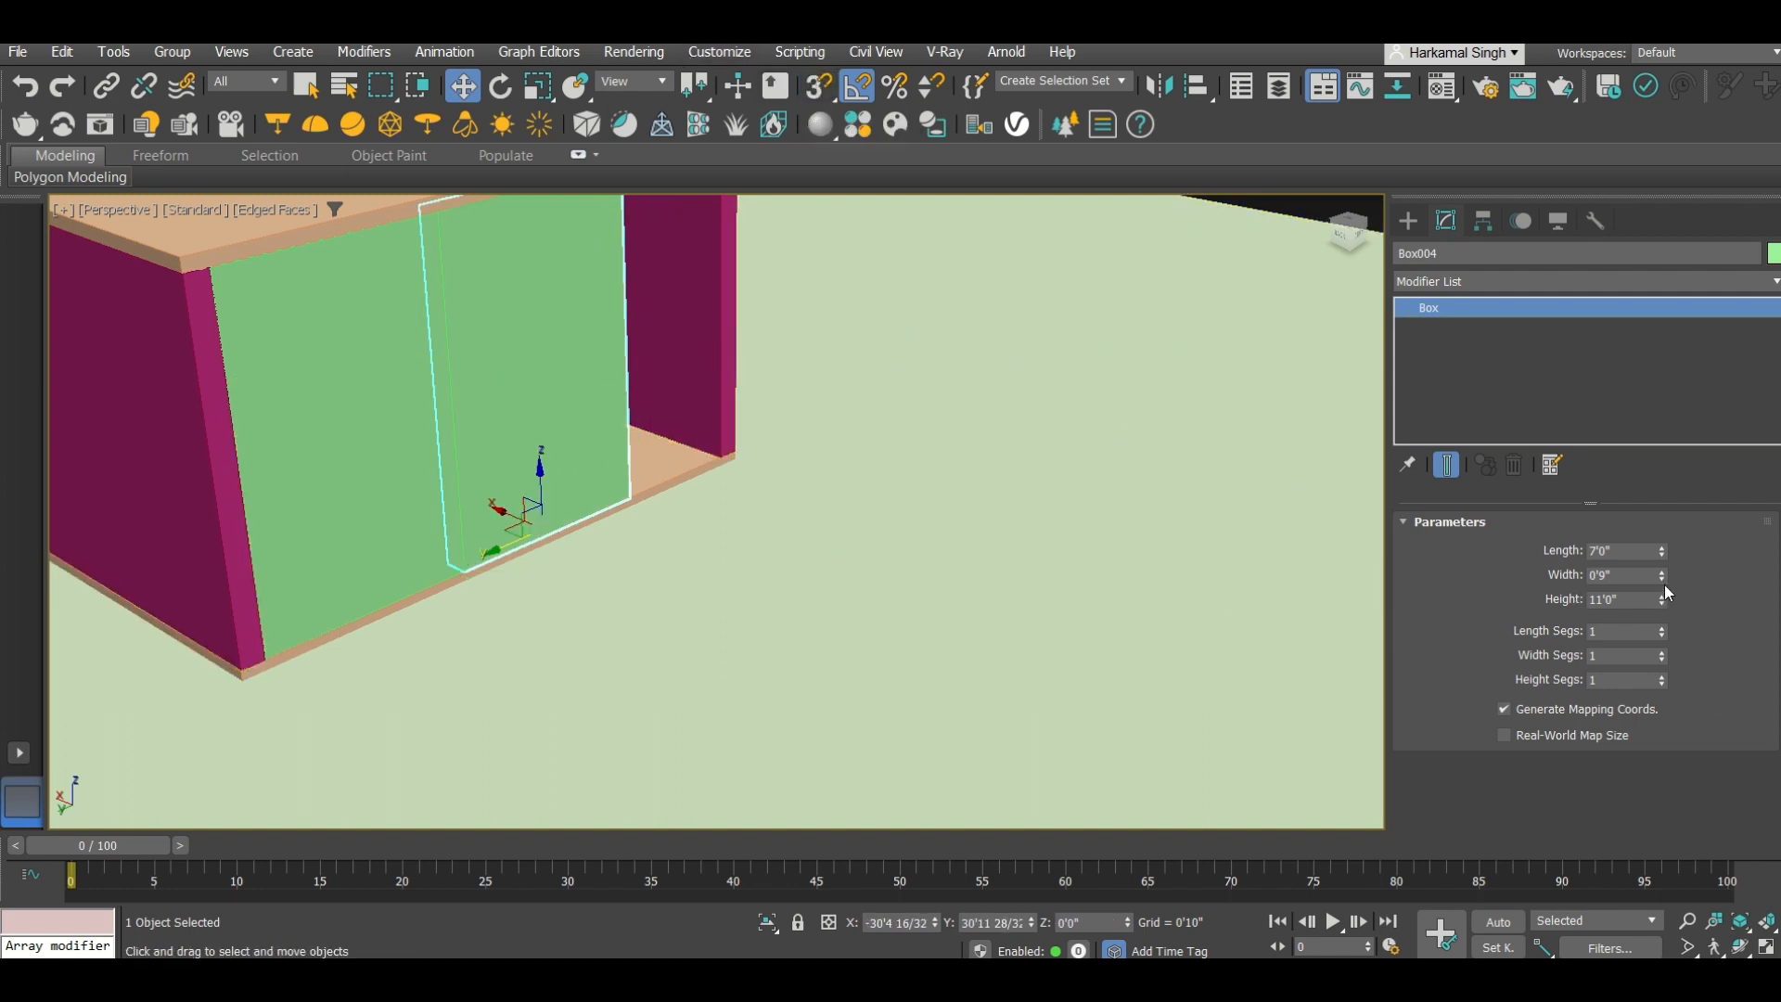
Step: Thin the copied box into a glass pane by setting its width to 0.3"
double_click(1624, 576)
text(0.3)
key(Return)
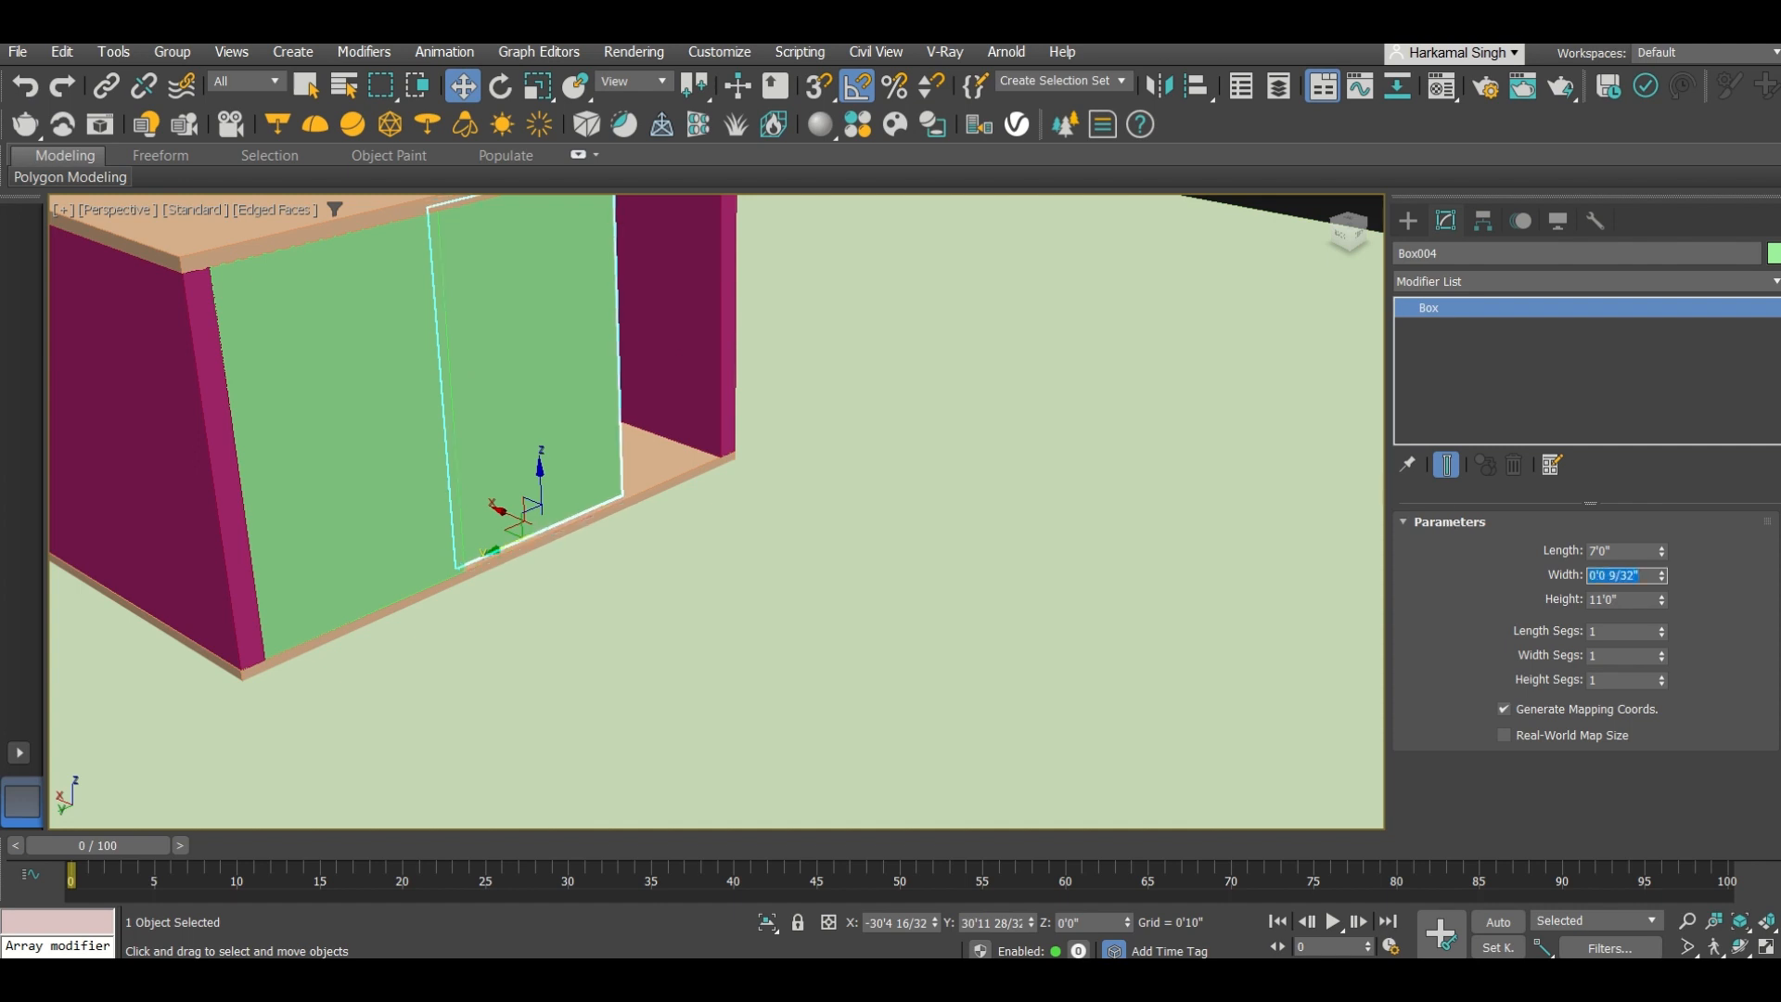
Step: Stretch the thin pane along Y and shift it to fill the remaining front opening up to the far wall, leaving nothing selected
scroll(931, 589, down, 3)
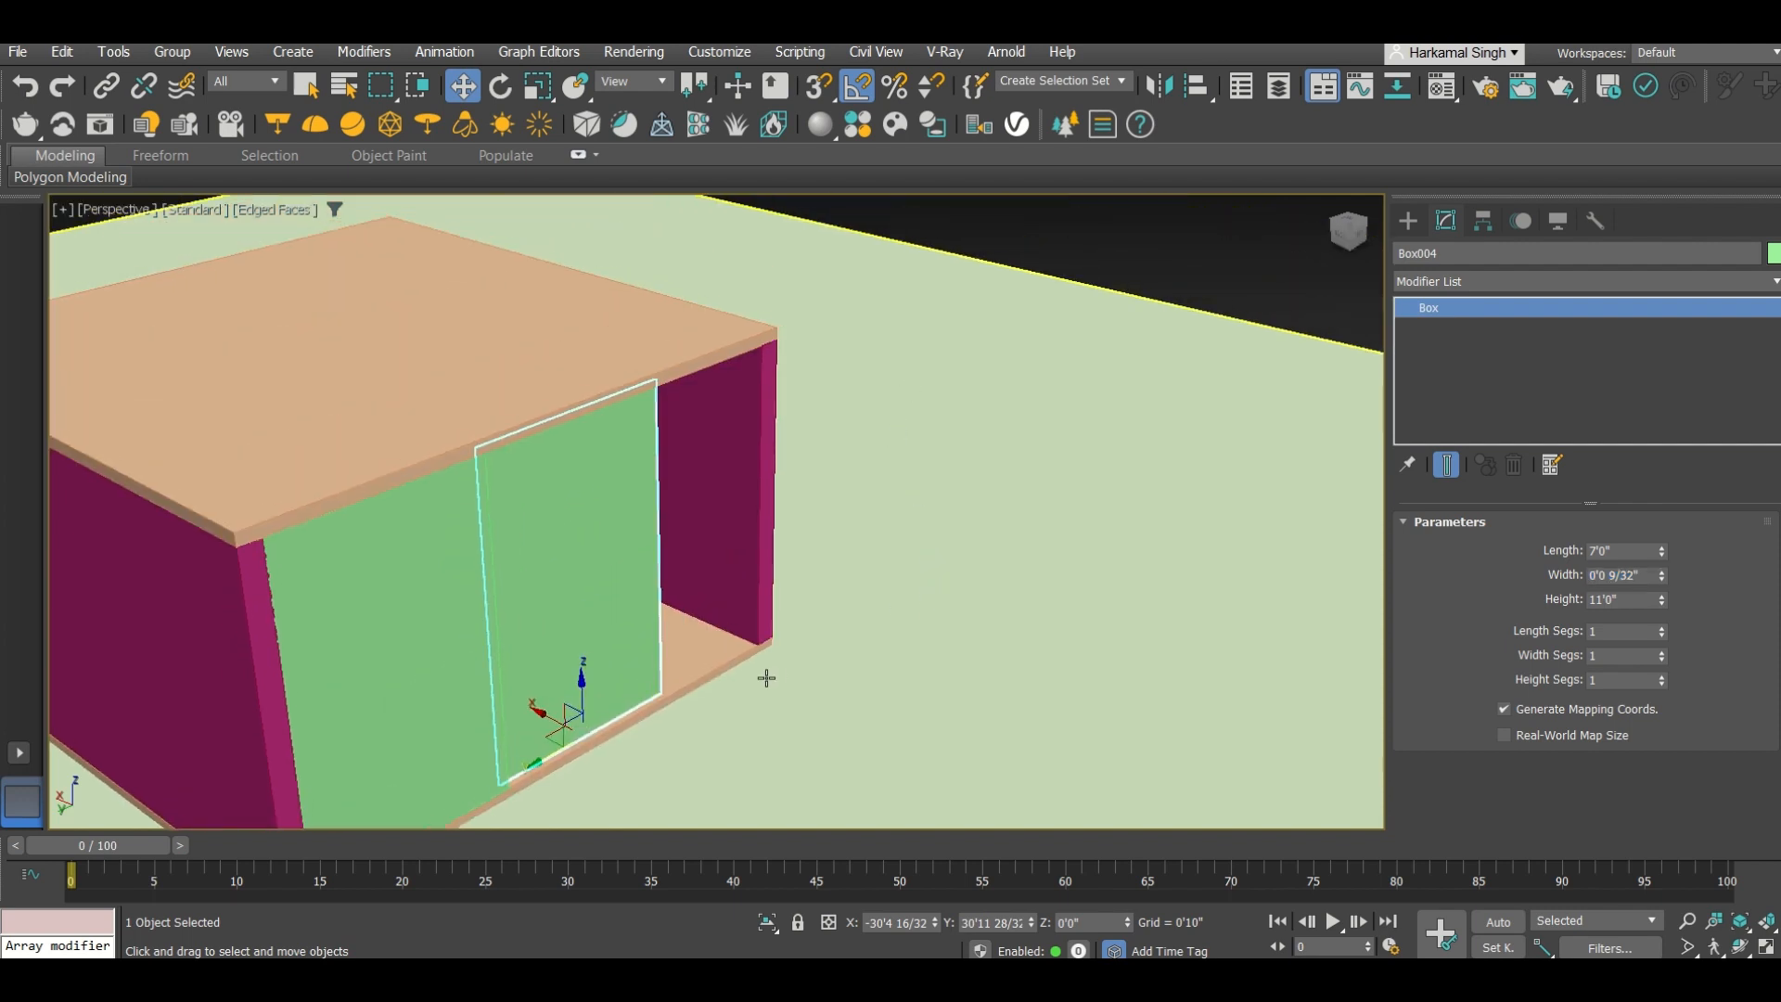
key(r)
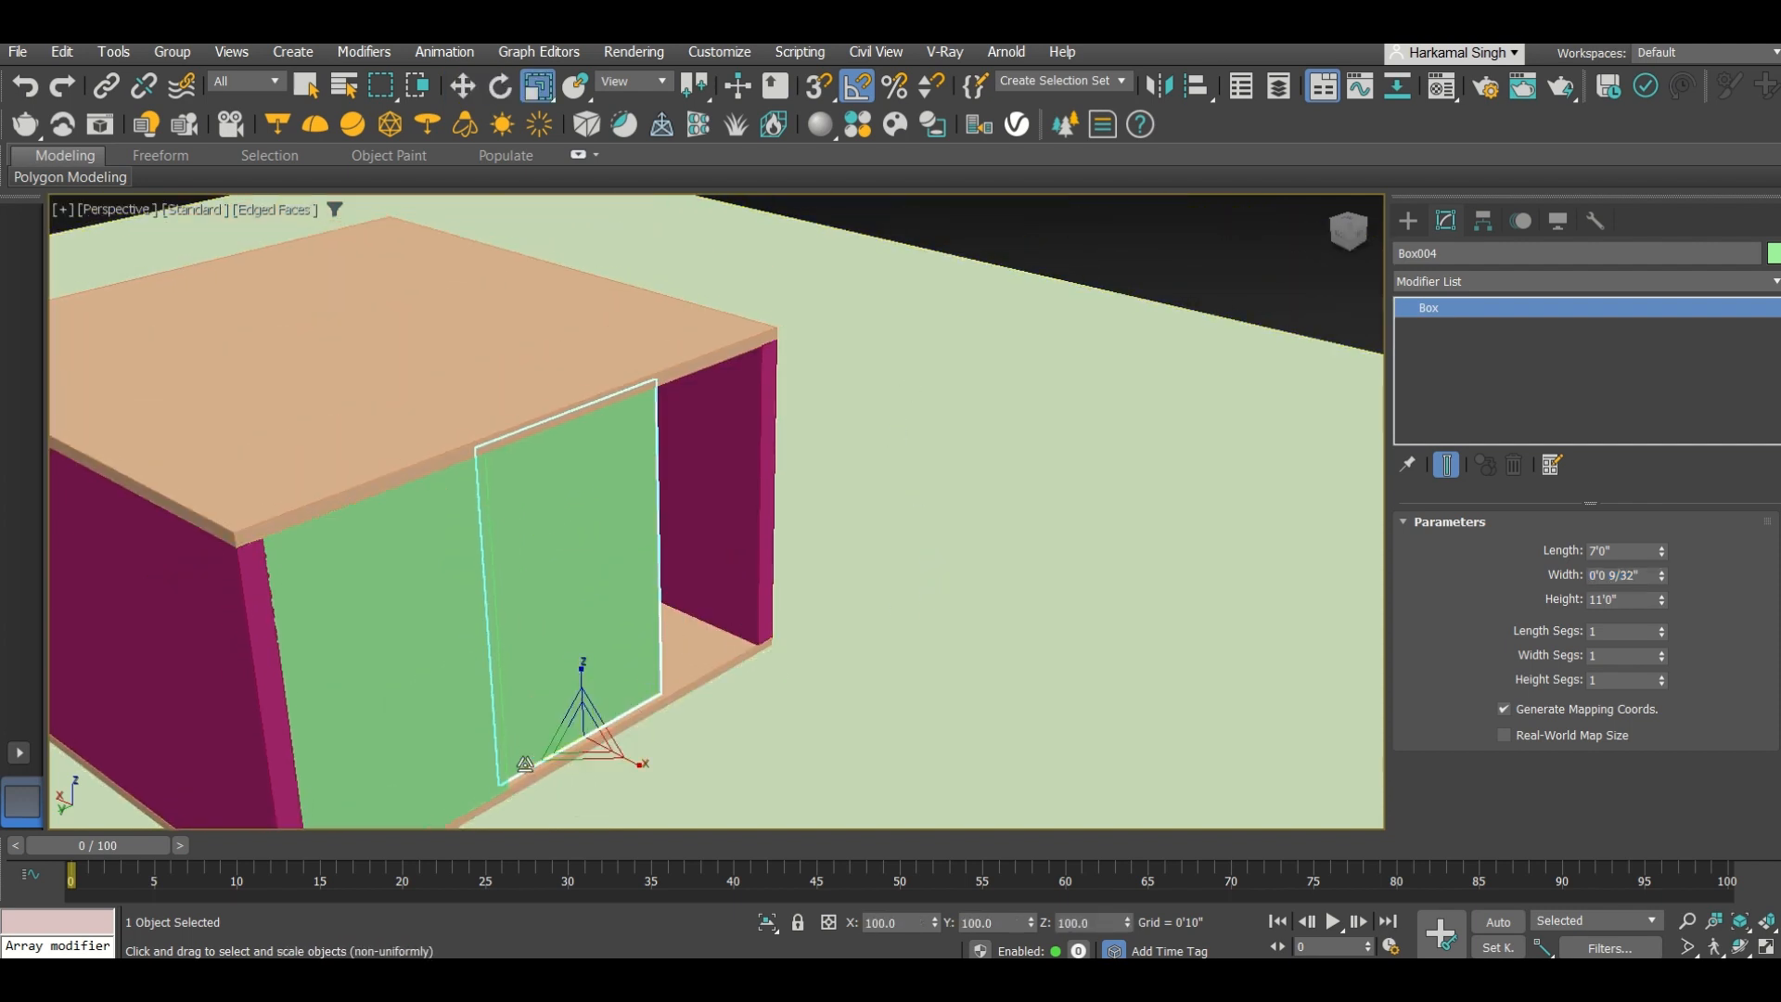
drag(525, 765, 596, 728)
key(w)
key(r)
key(w)
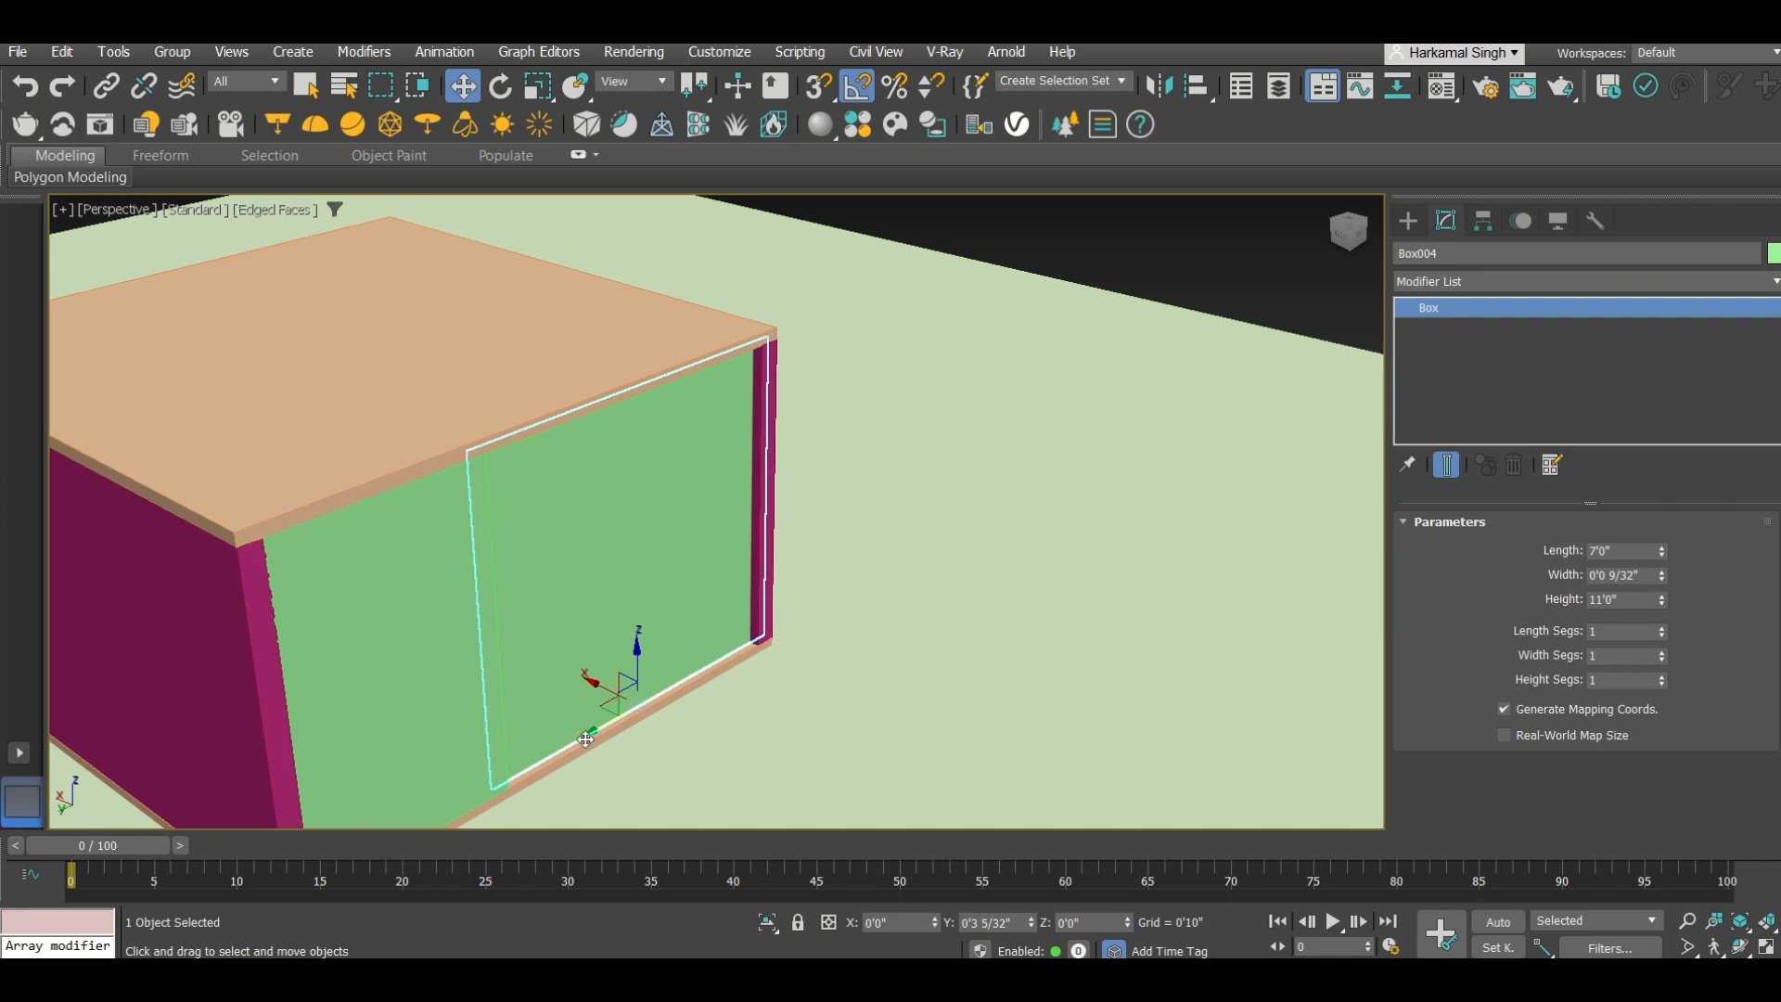
scroll(650, 705, down, 5)
alt+middle_drag(668, 694, 529, 656)
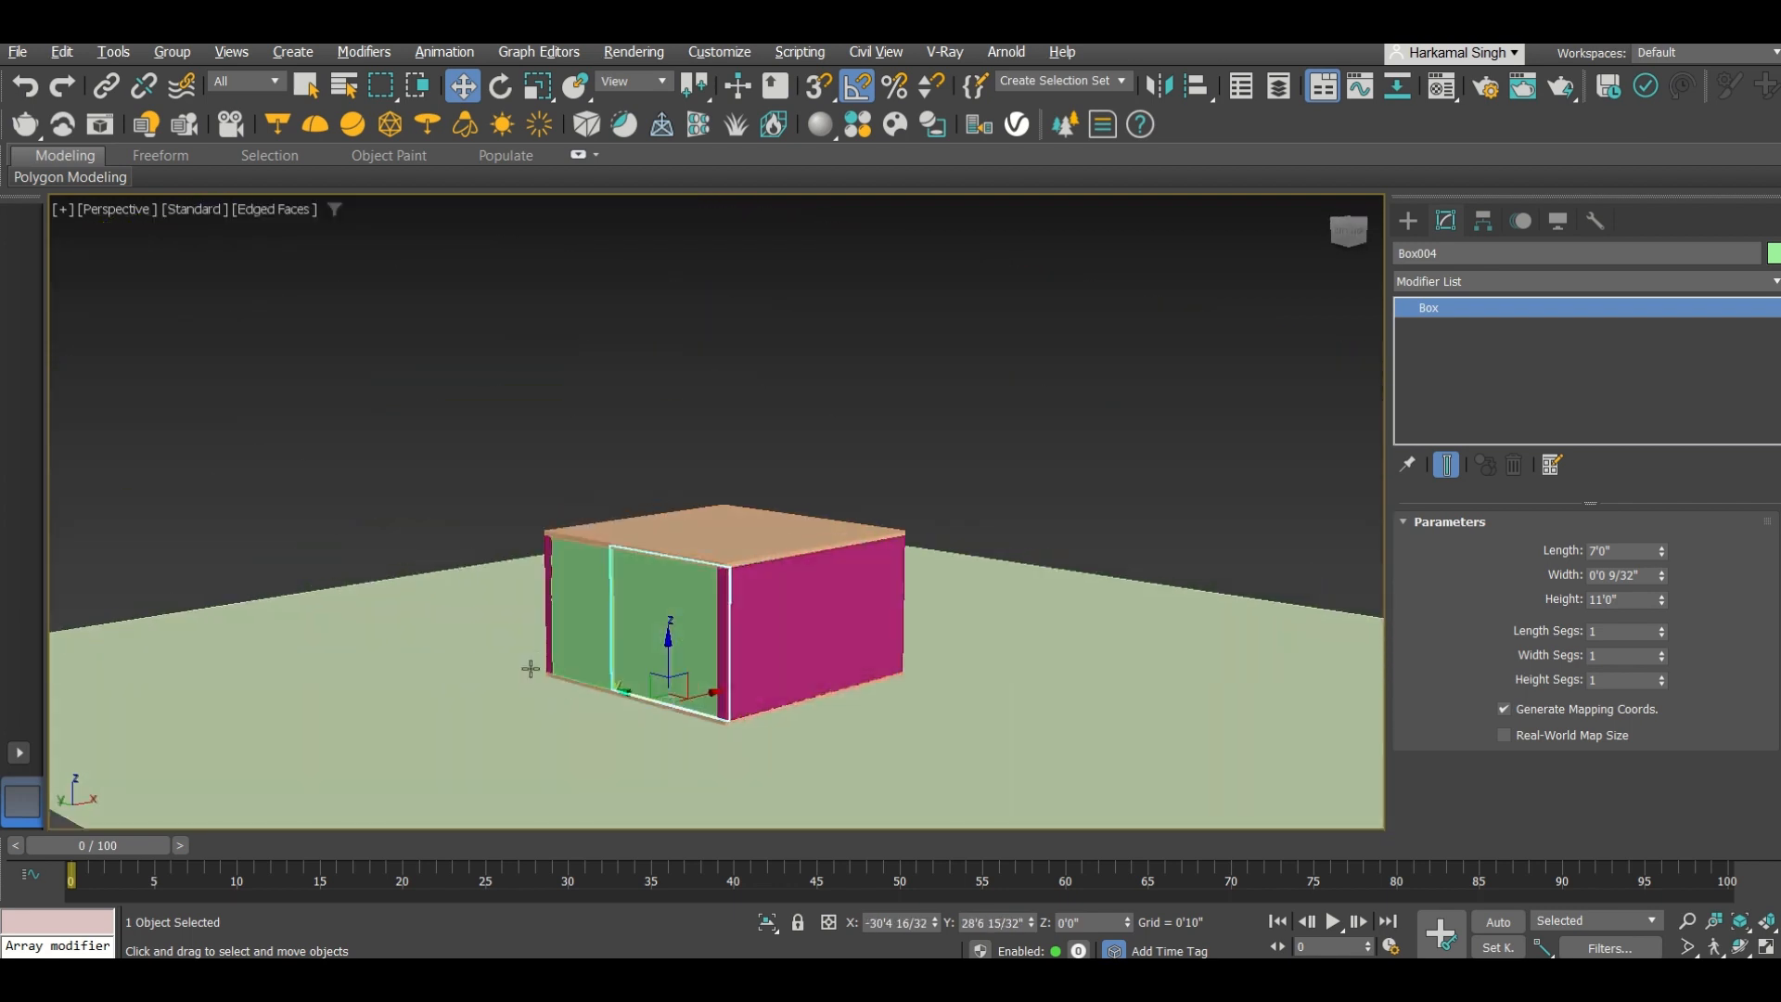
click(976, 328)
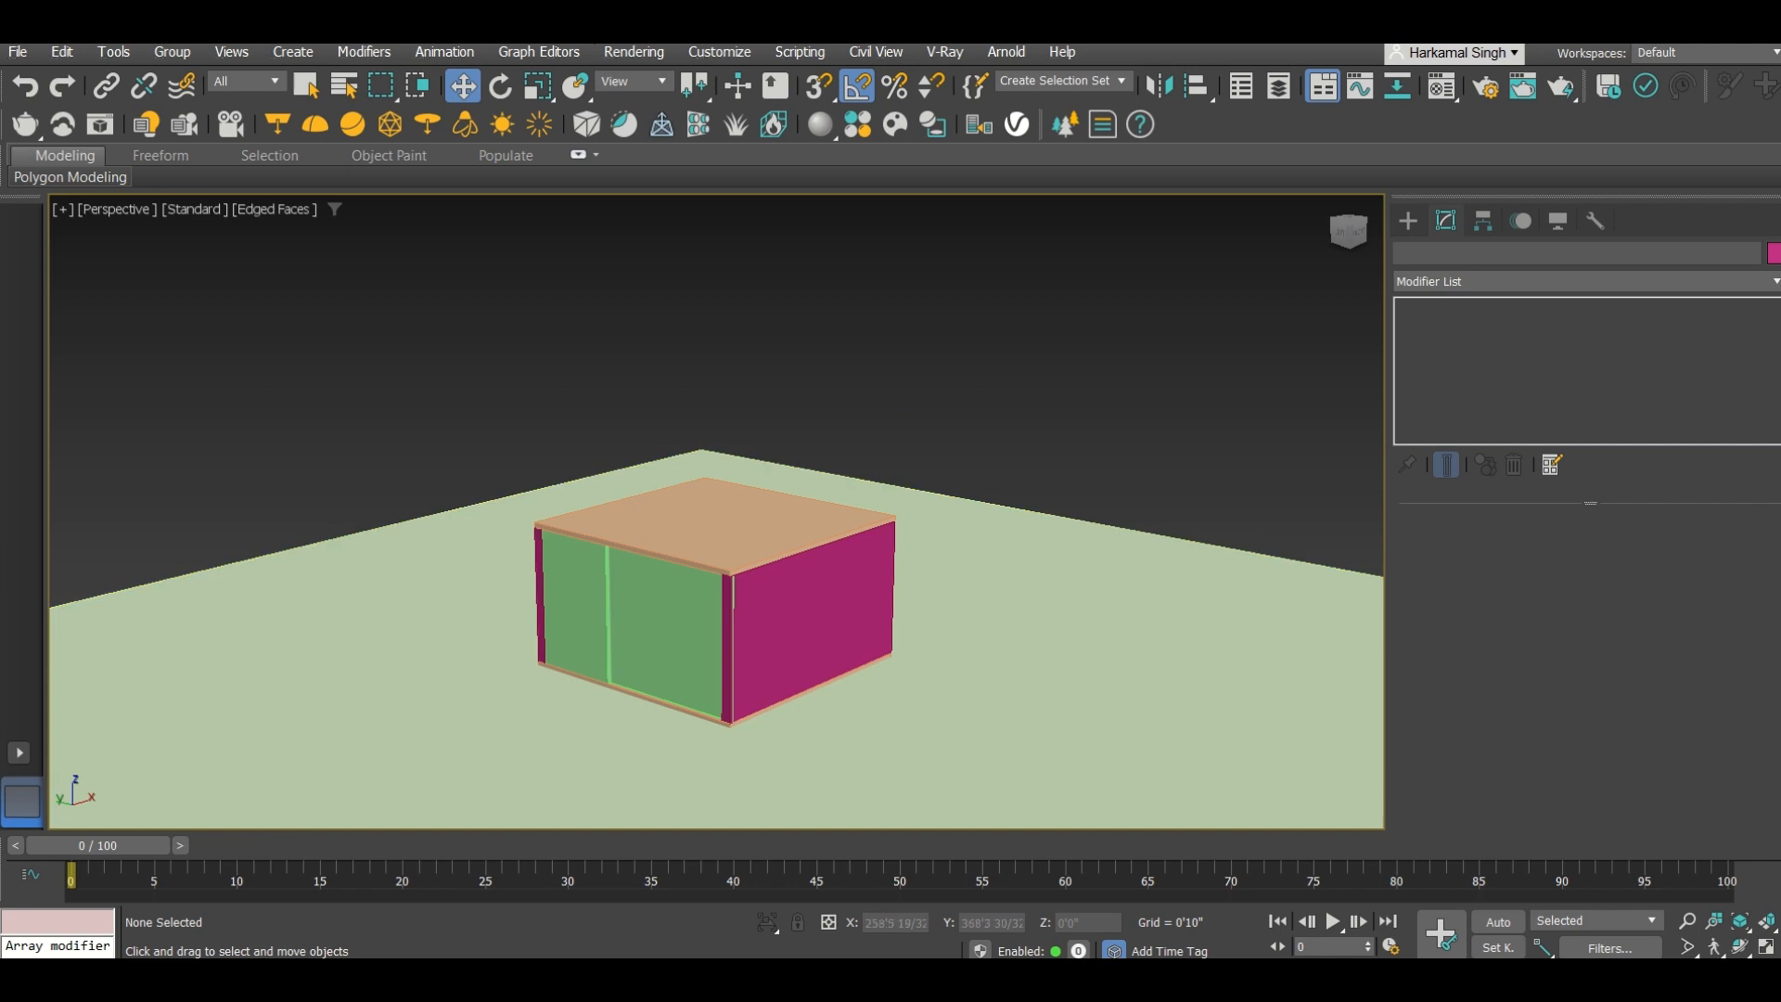
Step: Select the ground plane and load Grass_B_200cm from the V-Ray library's Ground category into the first material slot
mouse_move(743, 56)
alt+middle_drag(715, 520, 687, 545)
middle_drag(660, 658, 655, 645)
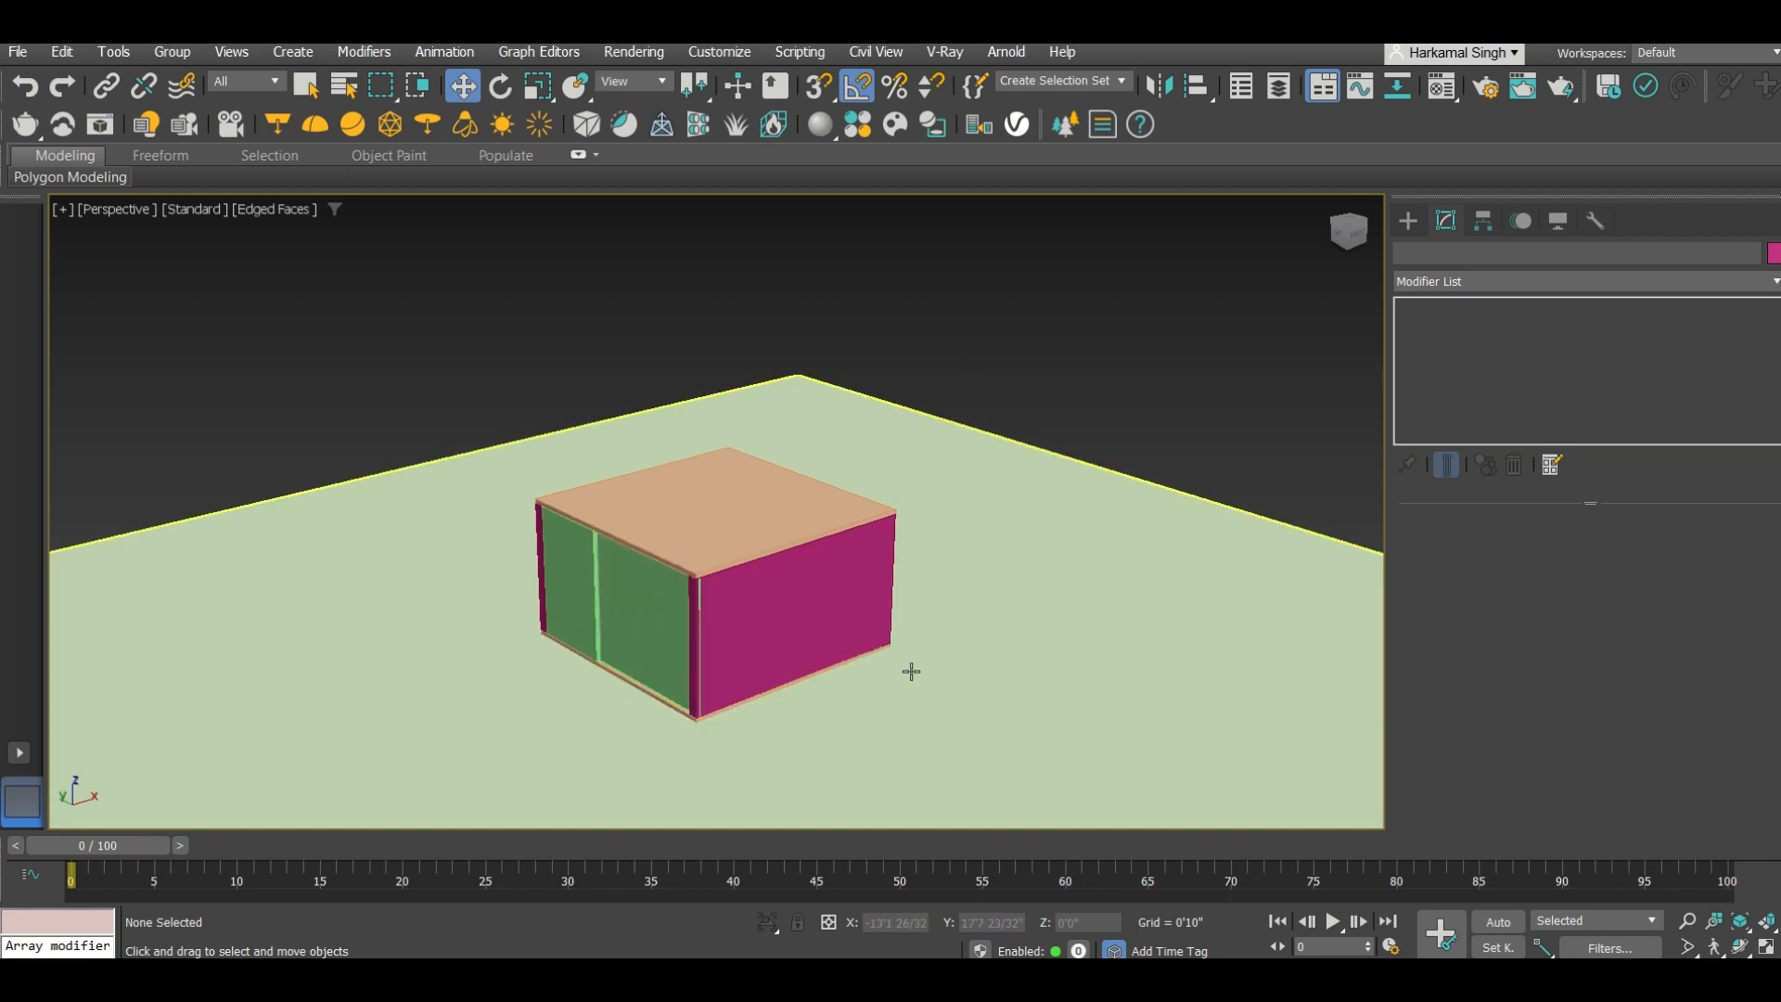
key(m)
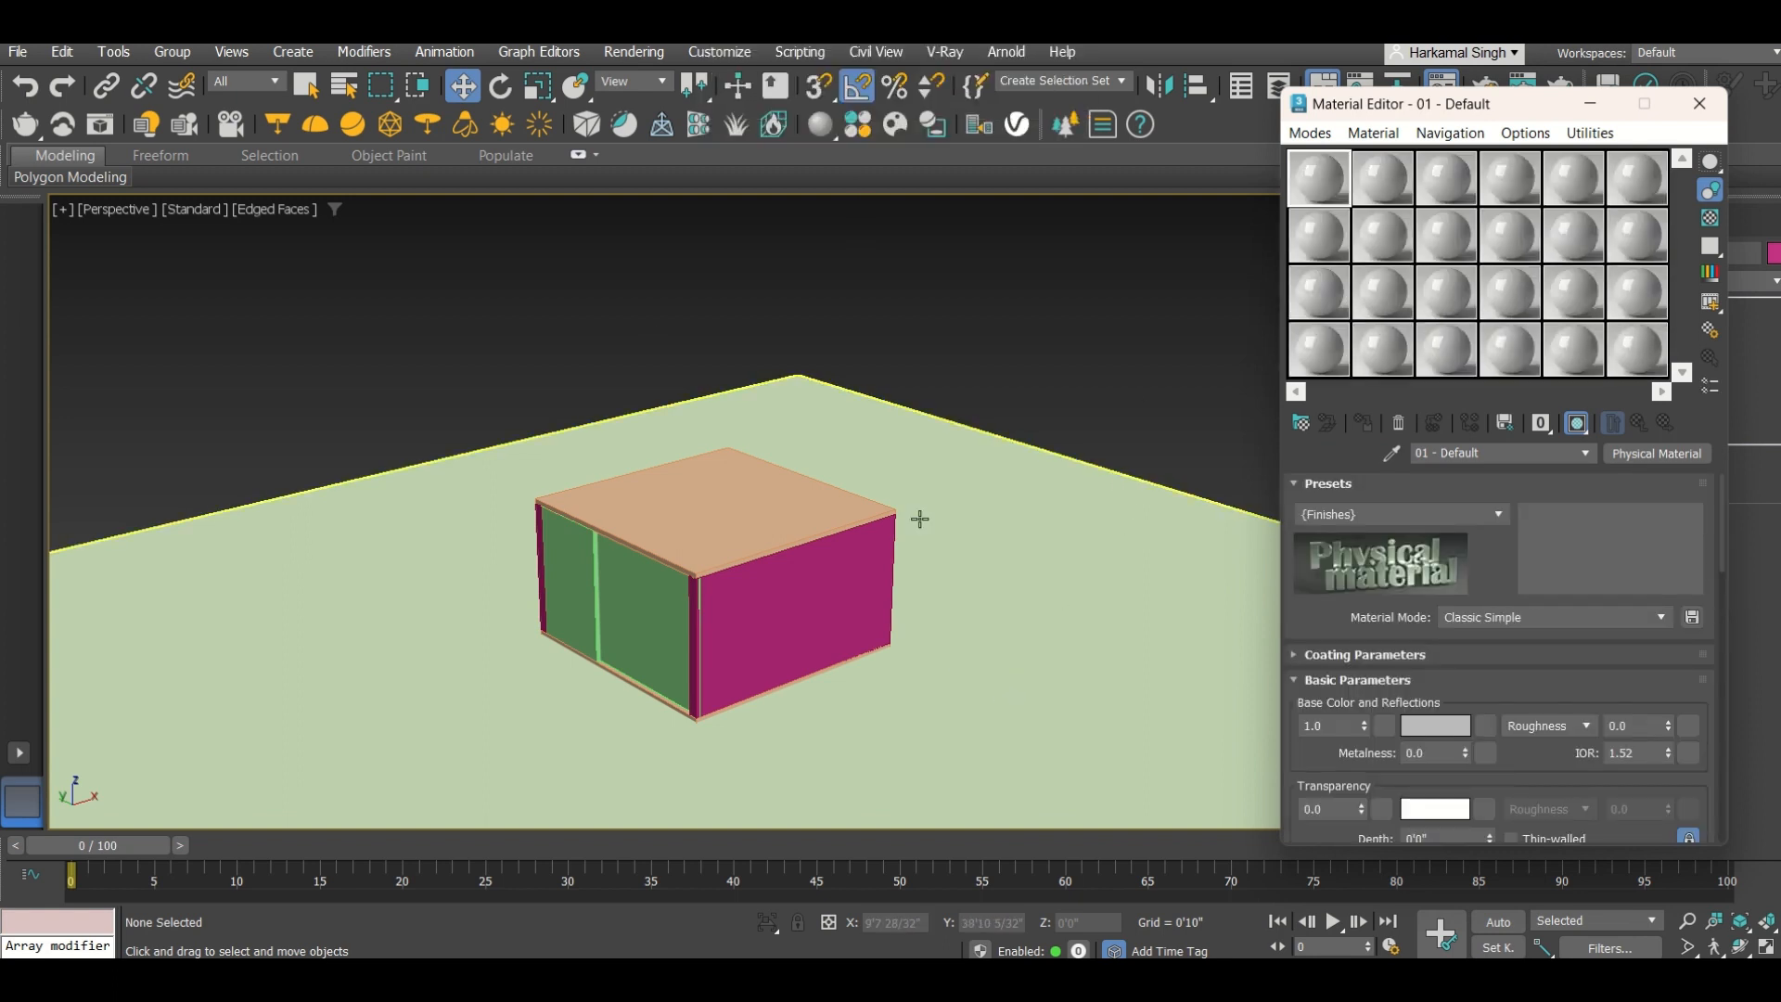
click(1037, 564)
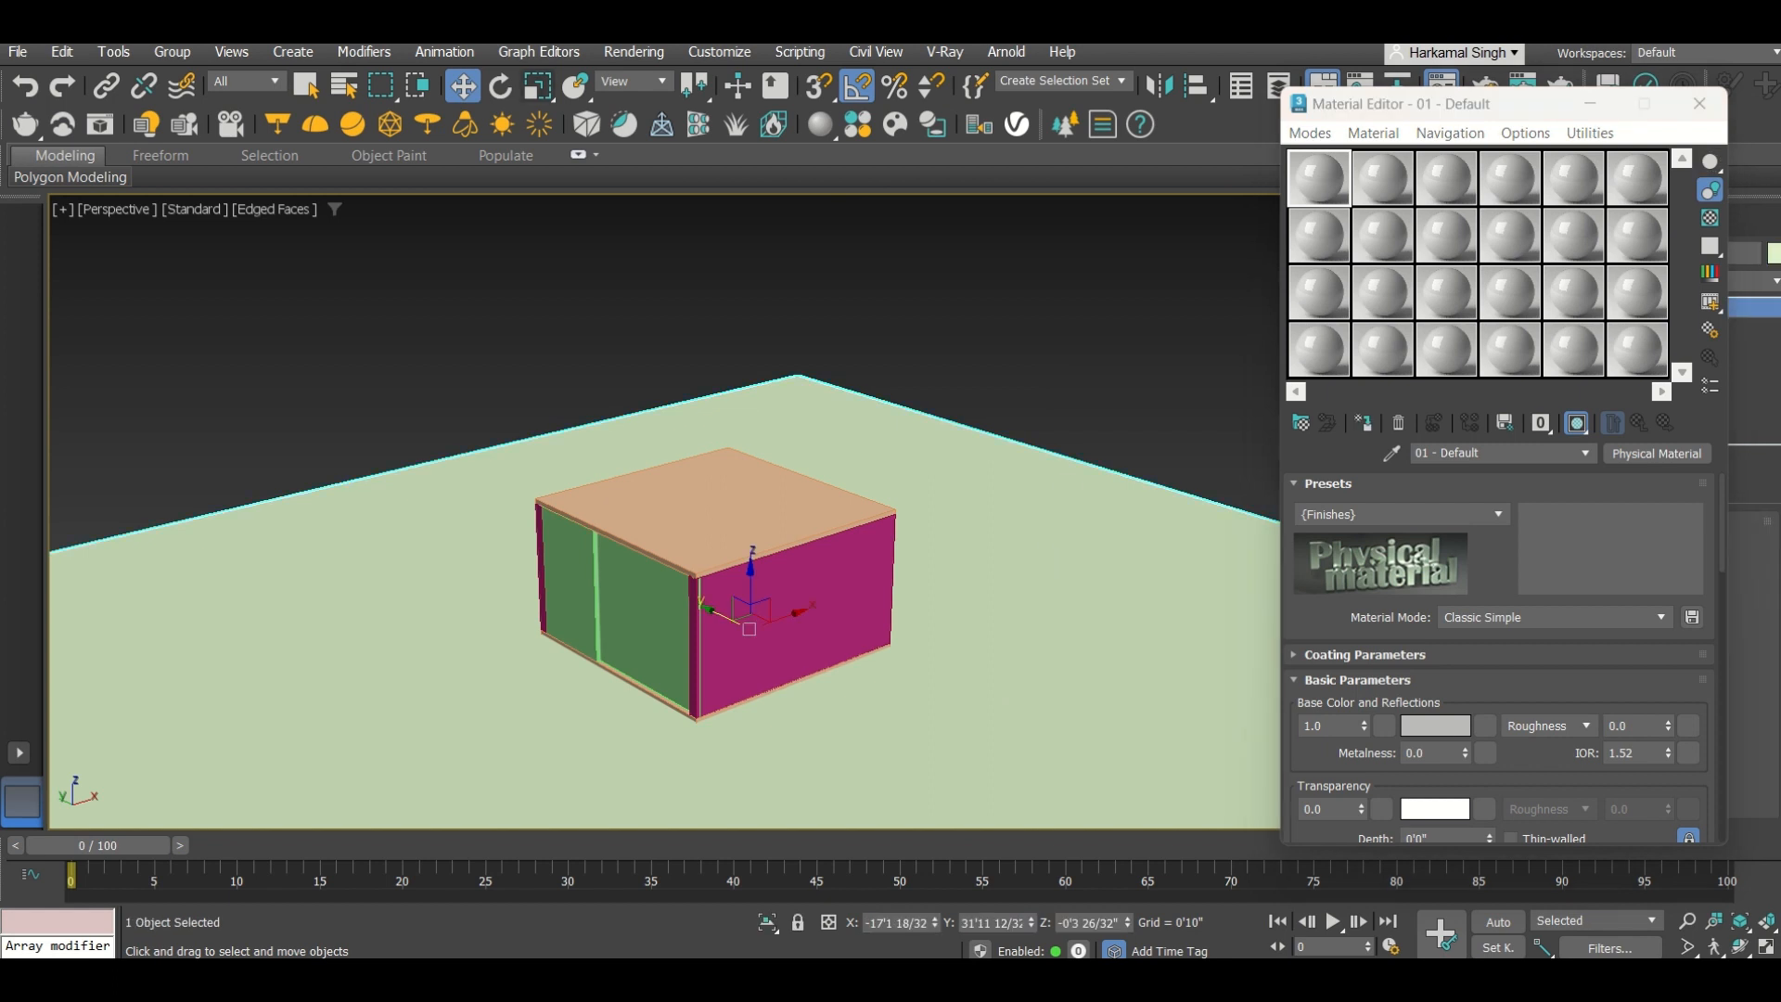
click(859, 124)
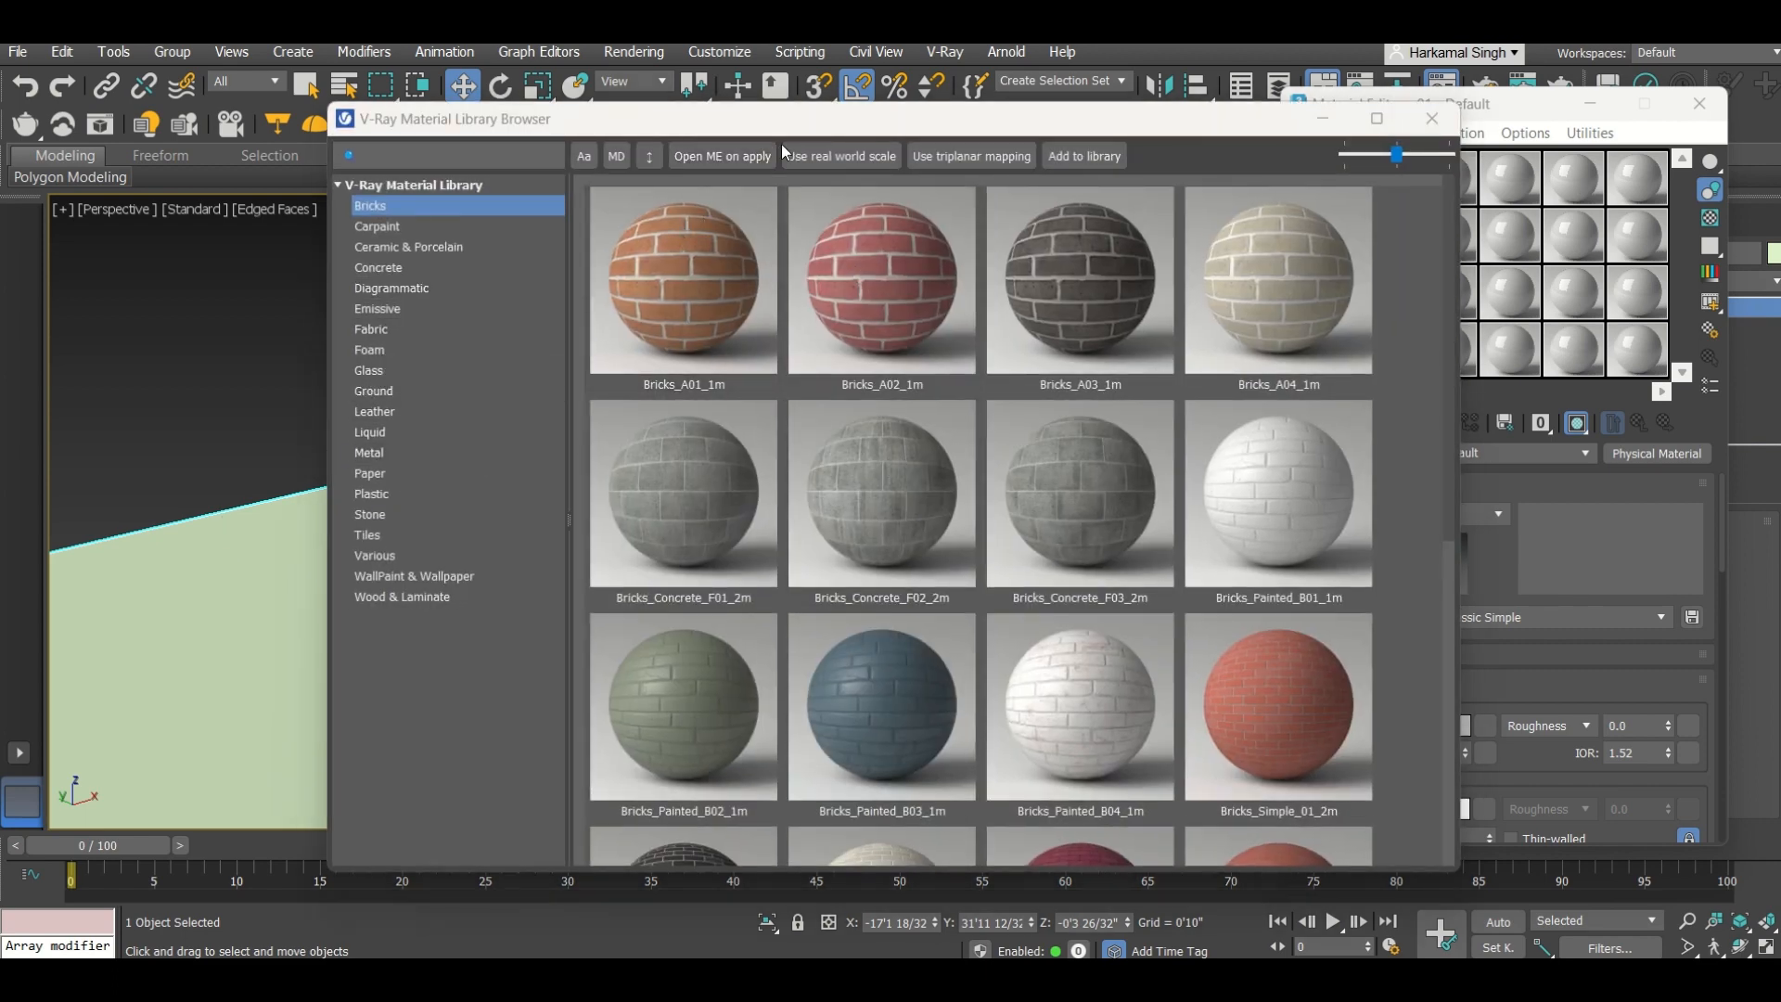
drag(757, 115, 548, 60)
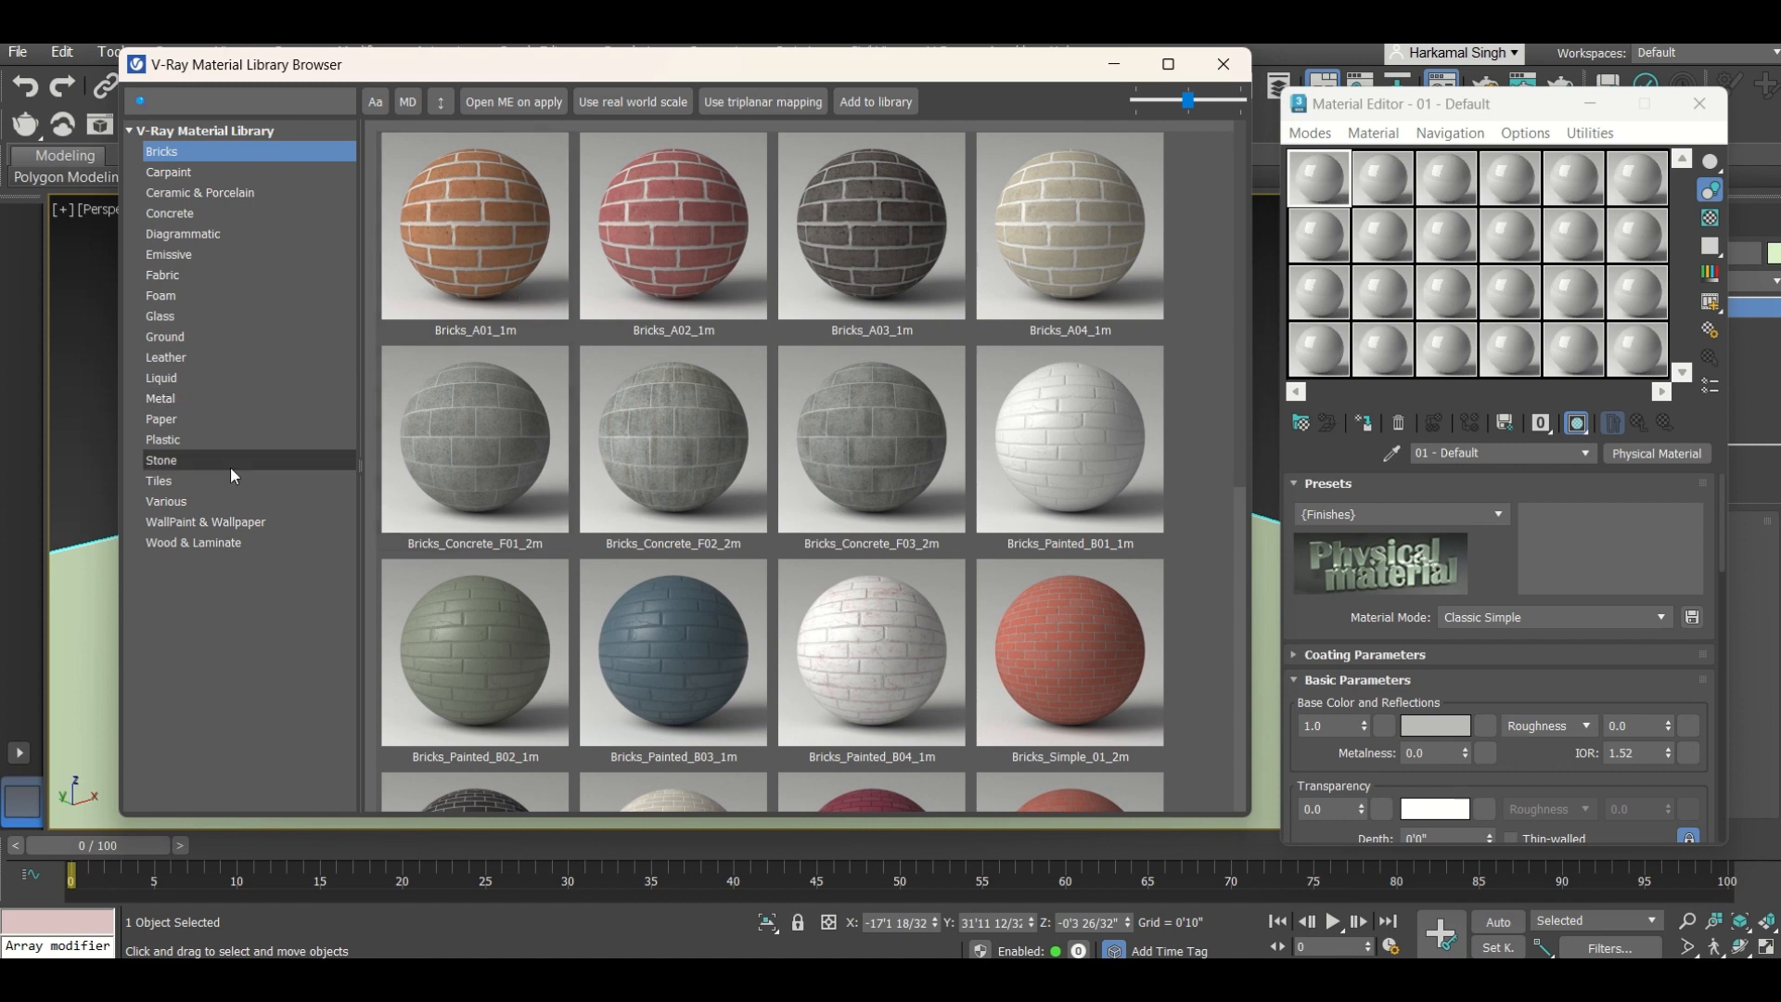
click(226, 334)
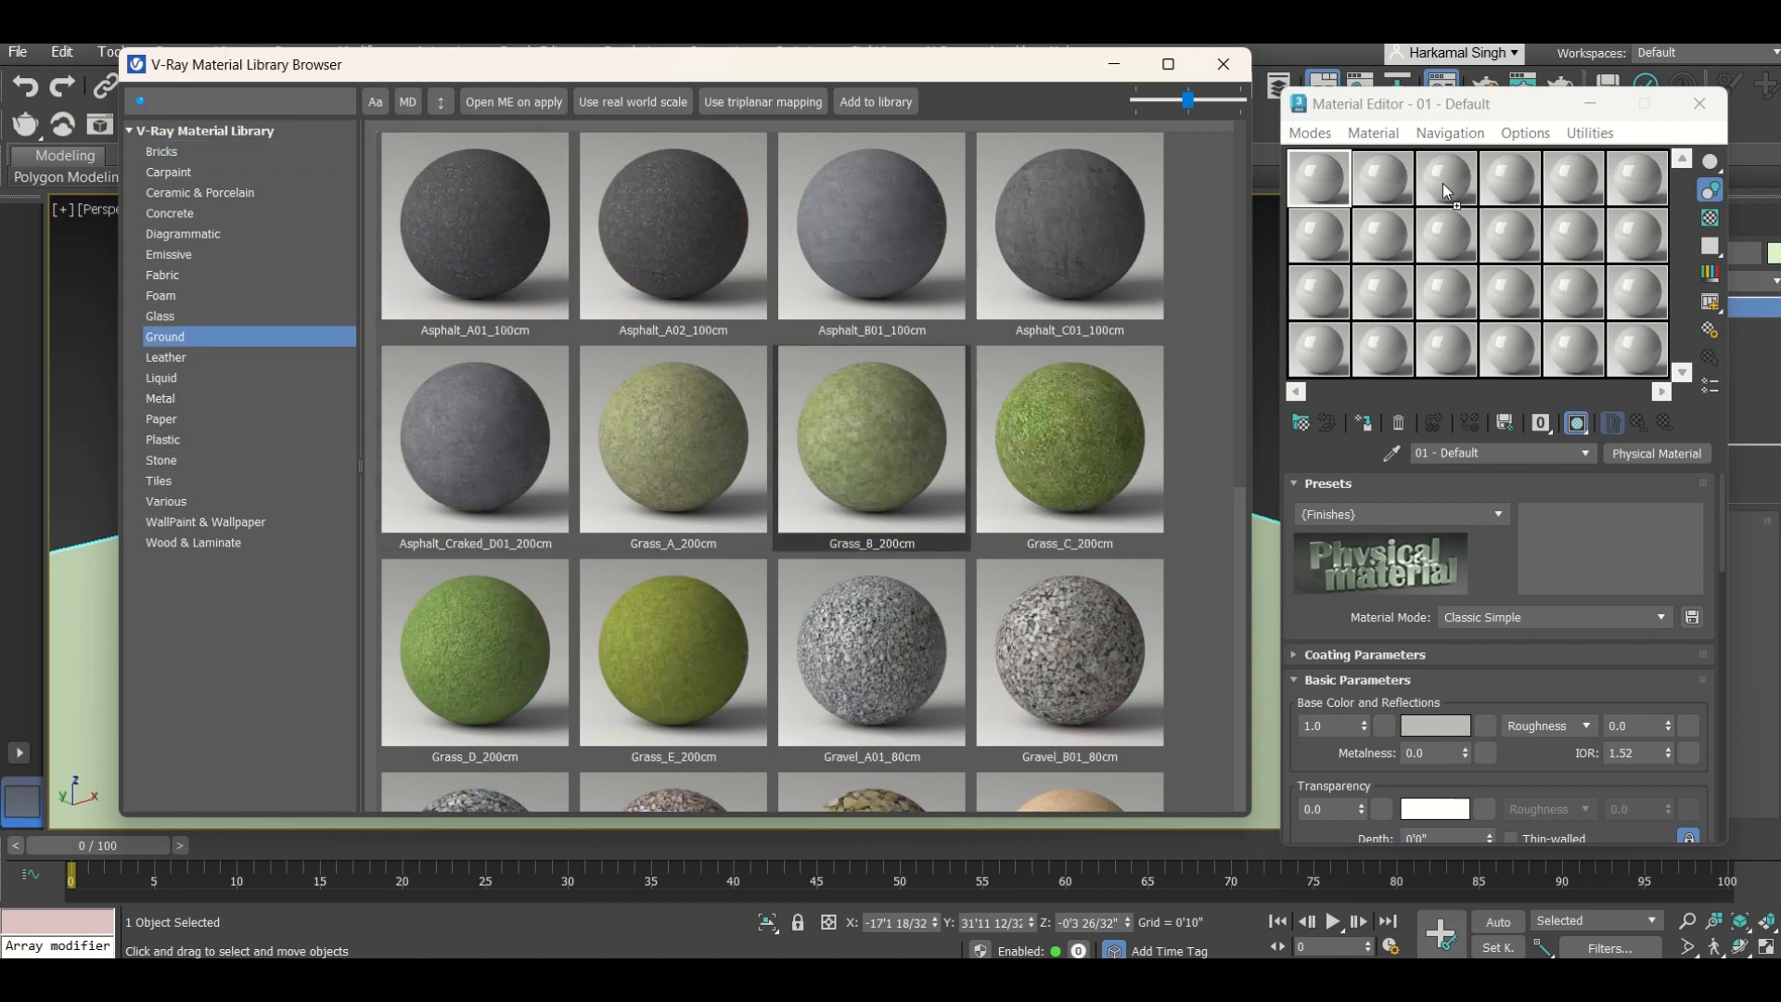
drag(1317, 175, 1318, 176)
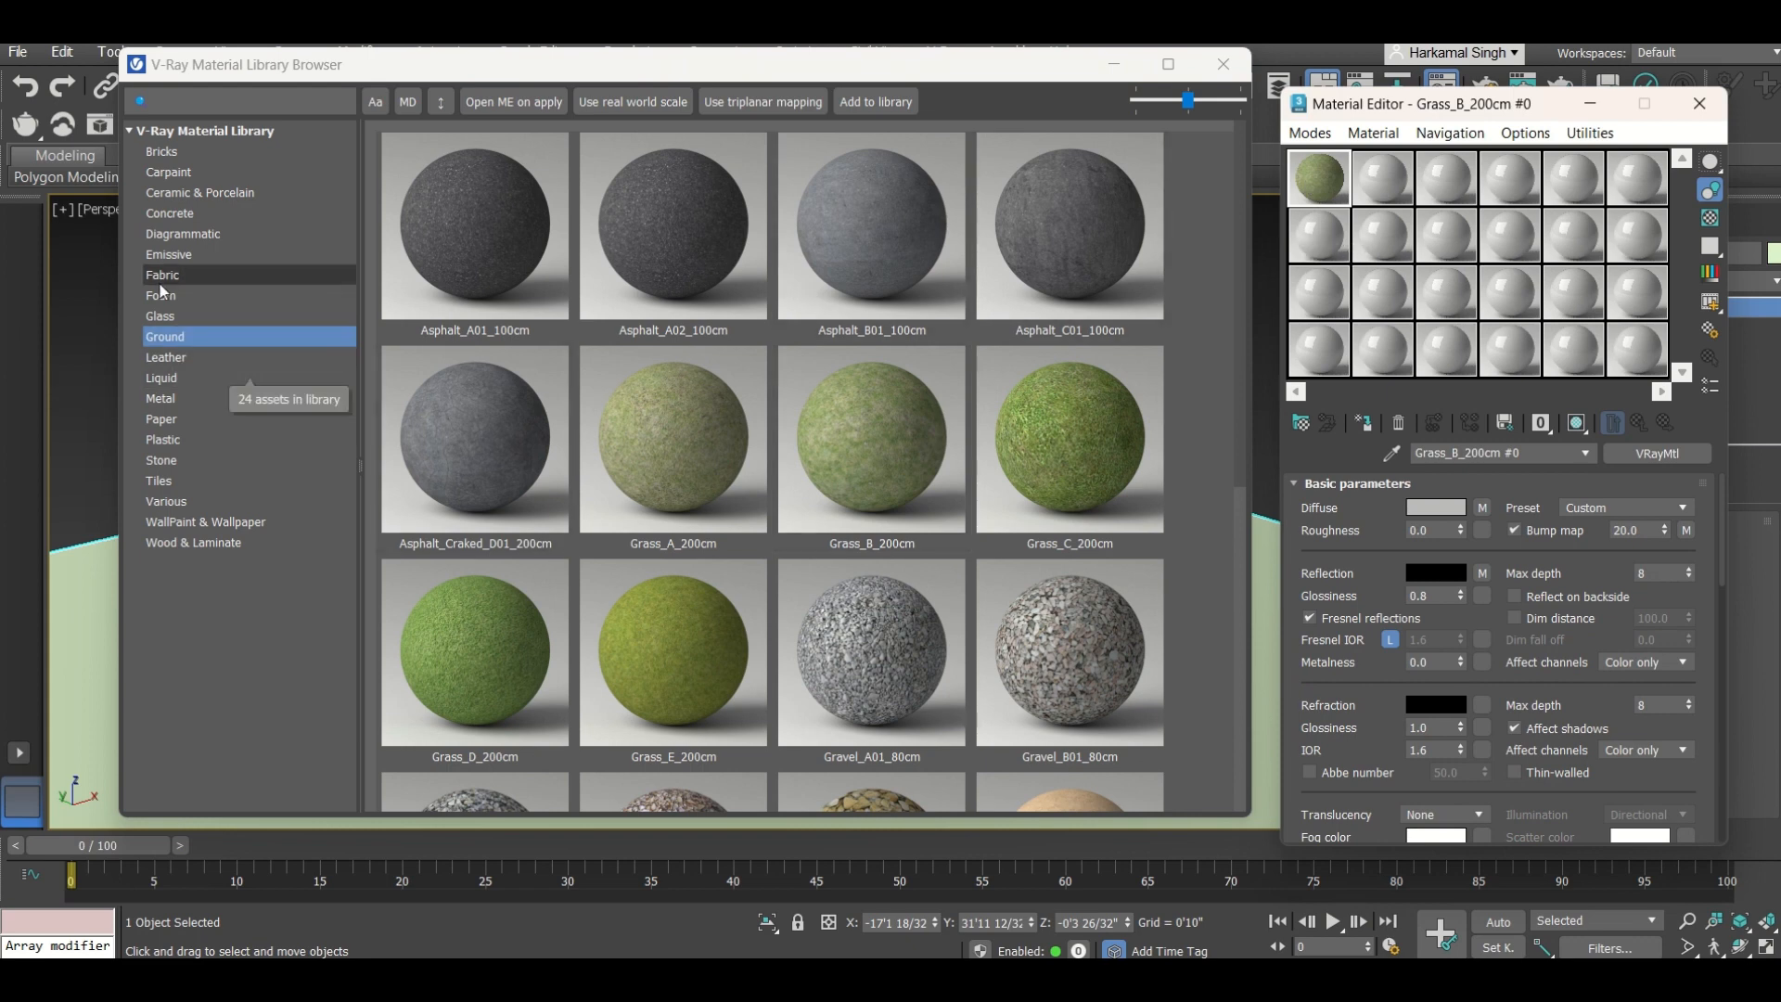
Step: Load Glass_Window_Neutral from the V-Ray library's Glass category into the second material slot and close the library
click(165, 318)
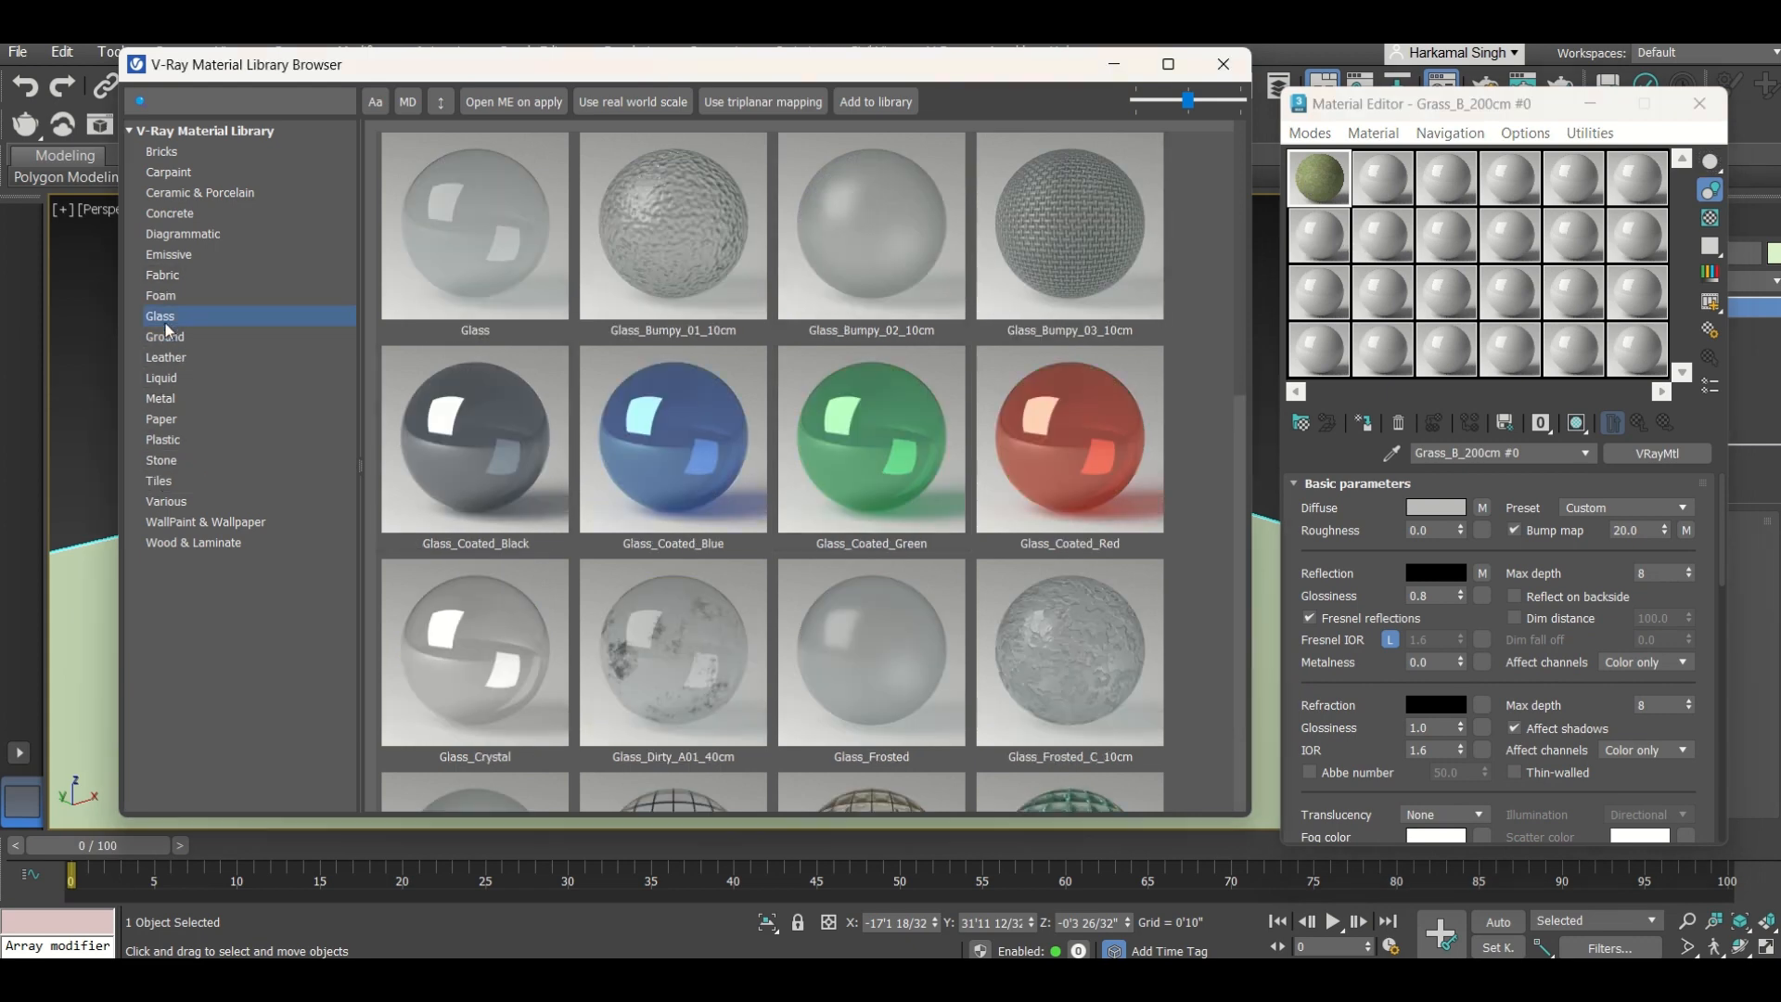
drag(401, 61, 402, 107)
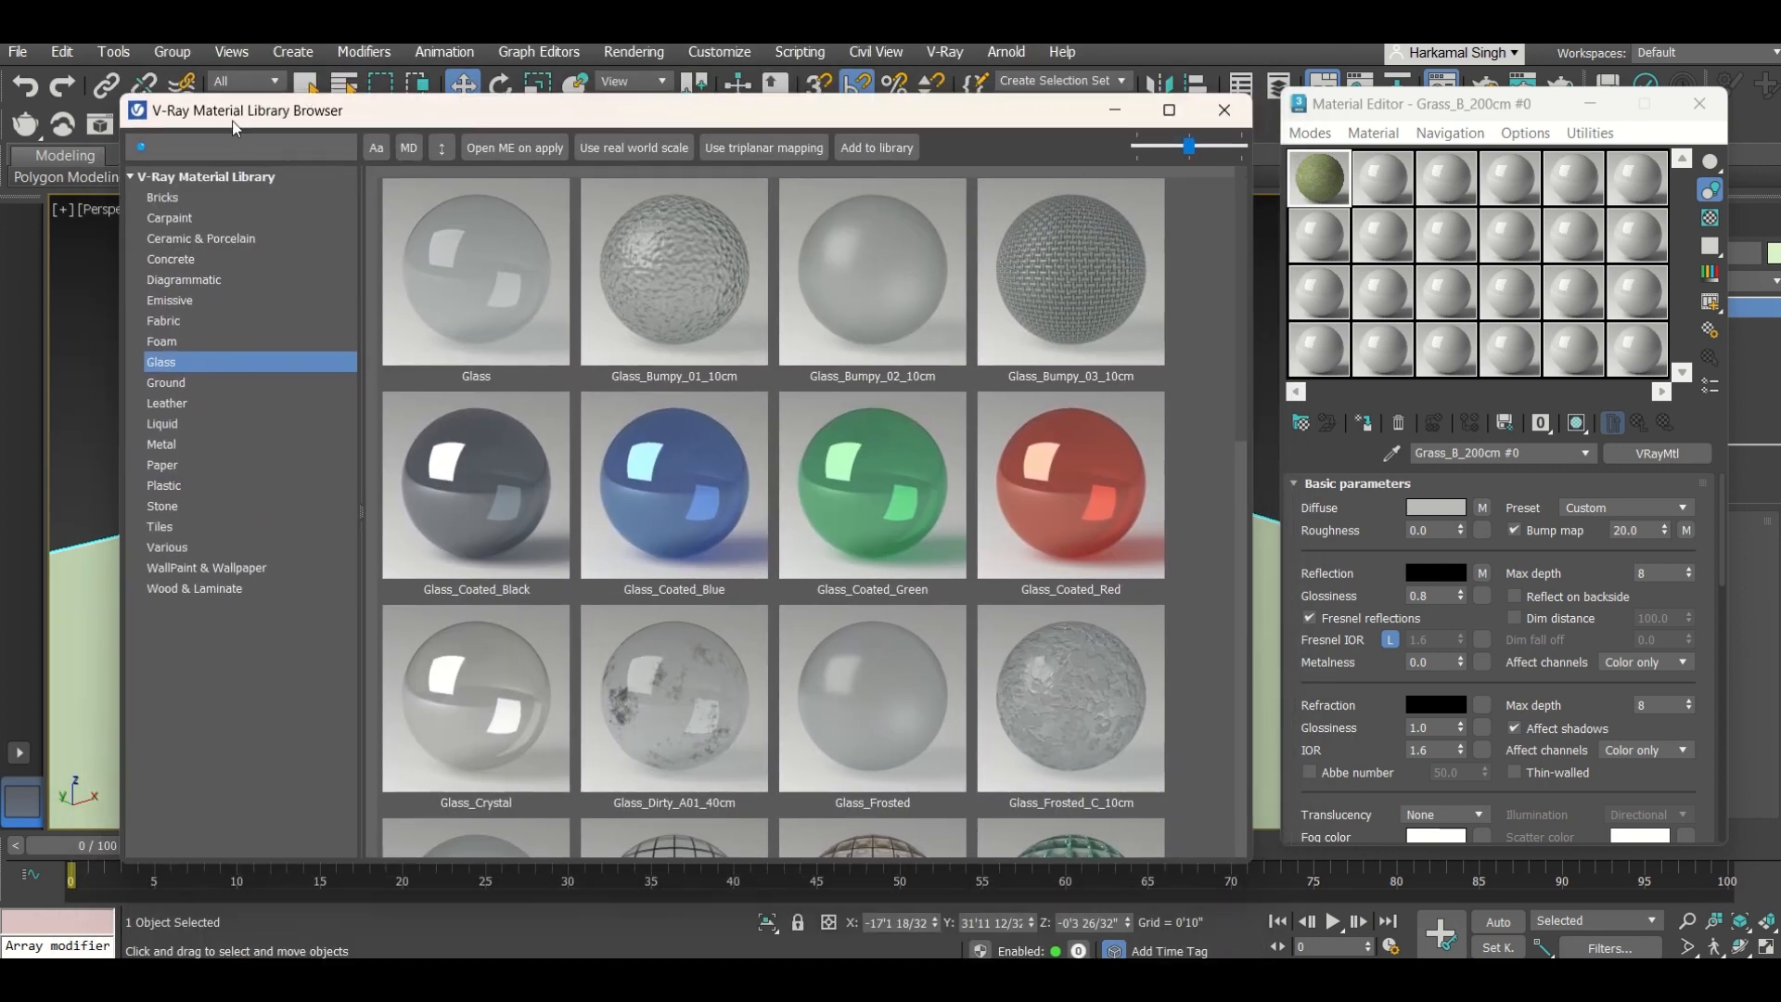
scroll(443, 468, down, 5)
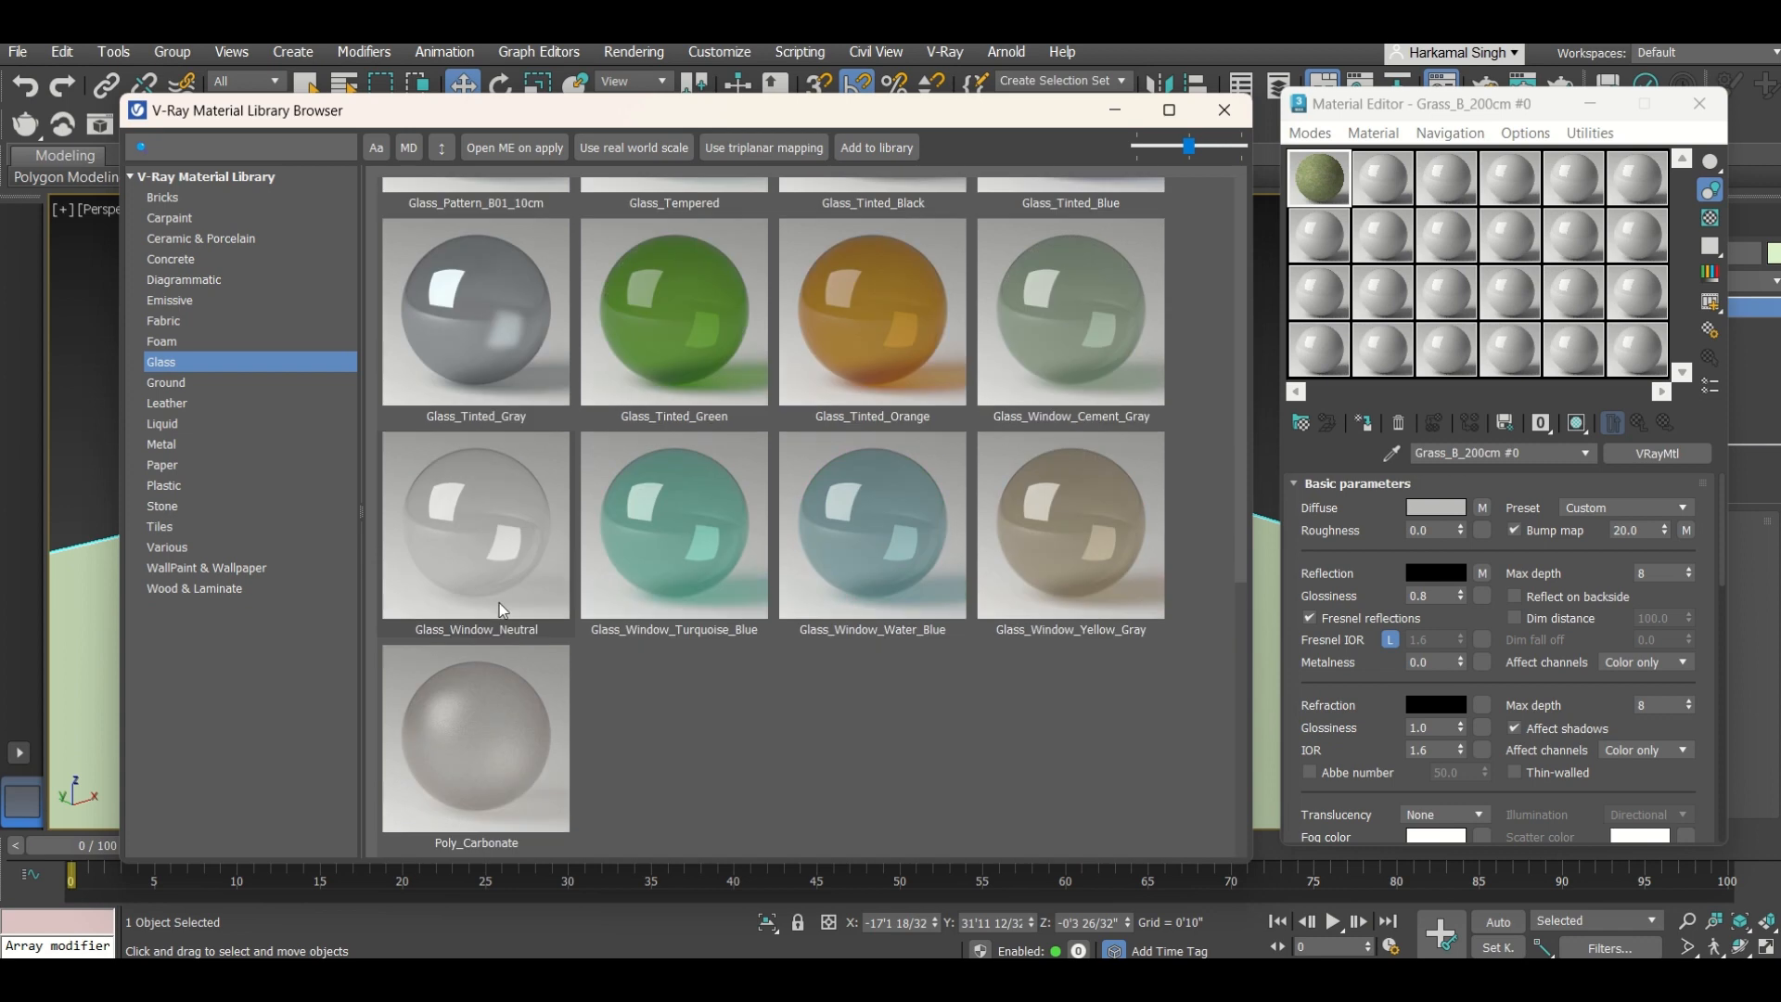
drag(1504, 176, 1375, 200)
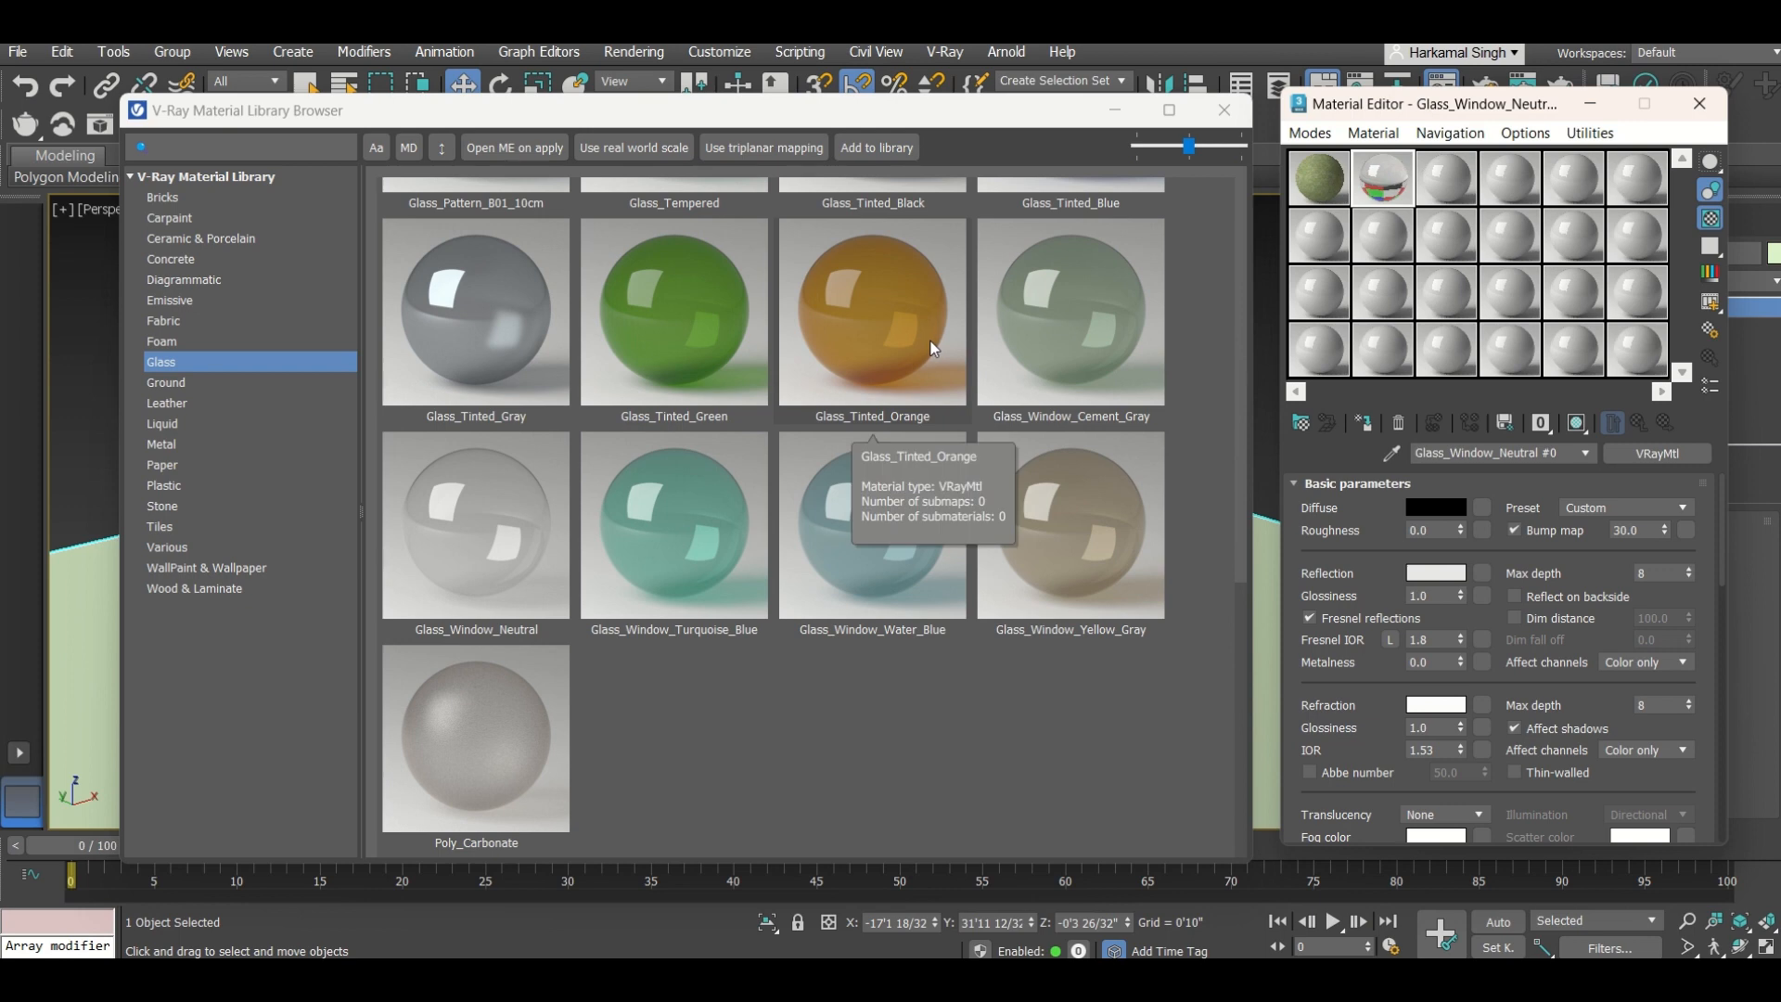
click(1224, 109)
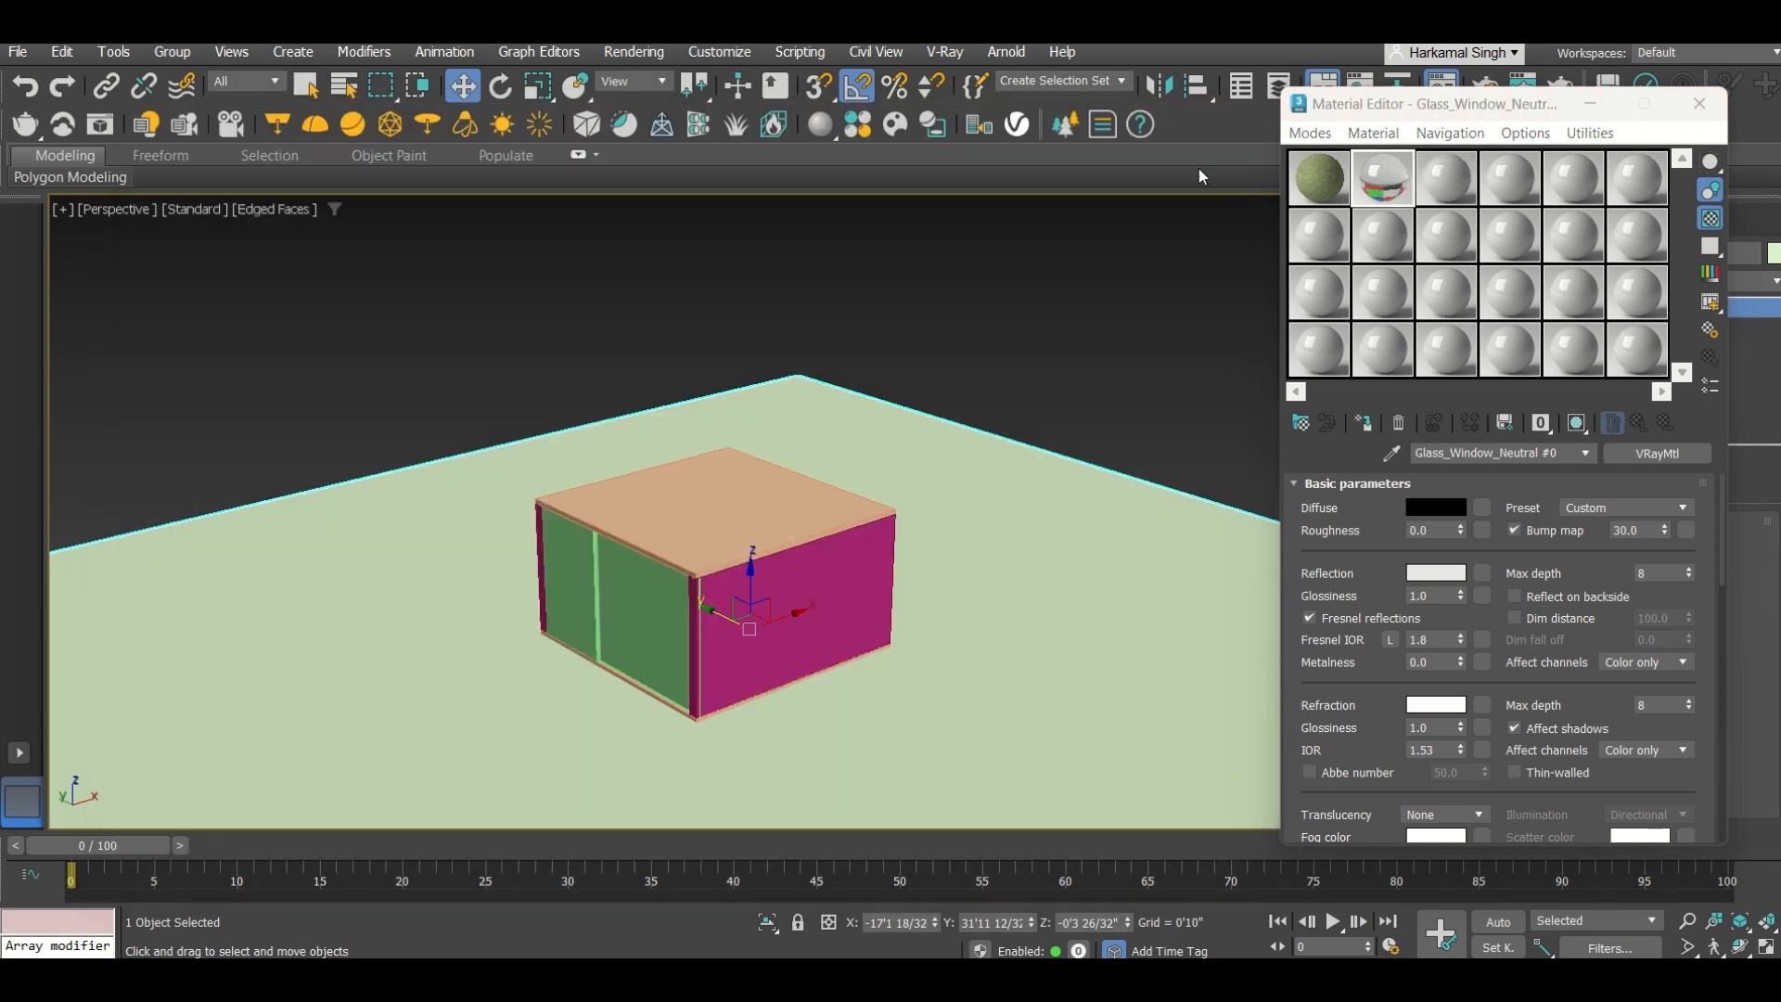
Step: Create a VRayMtl in the third material slot with an off-white diffuse colour of RGB 255, 255, 238
scroll(668, 603, up, 2)
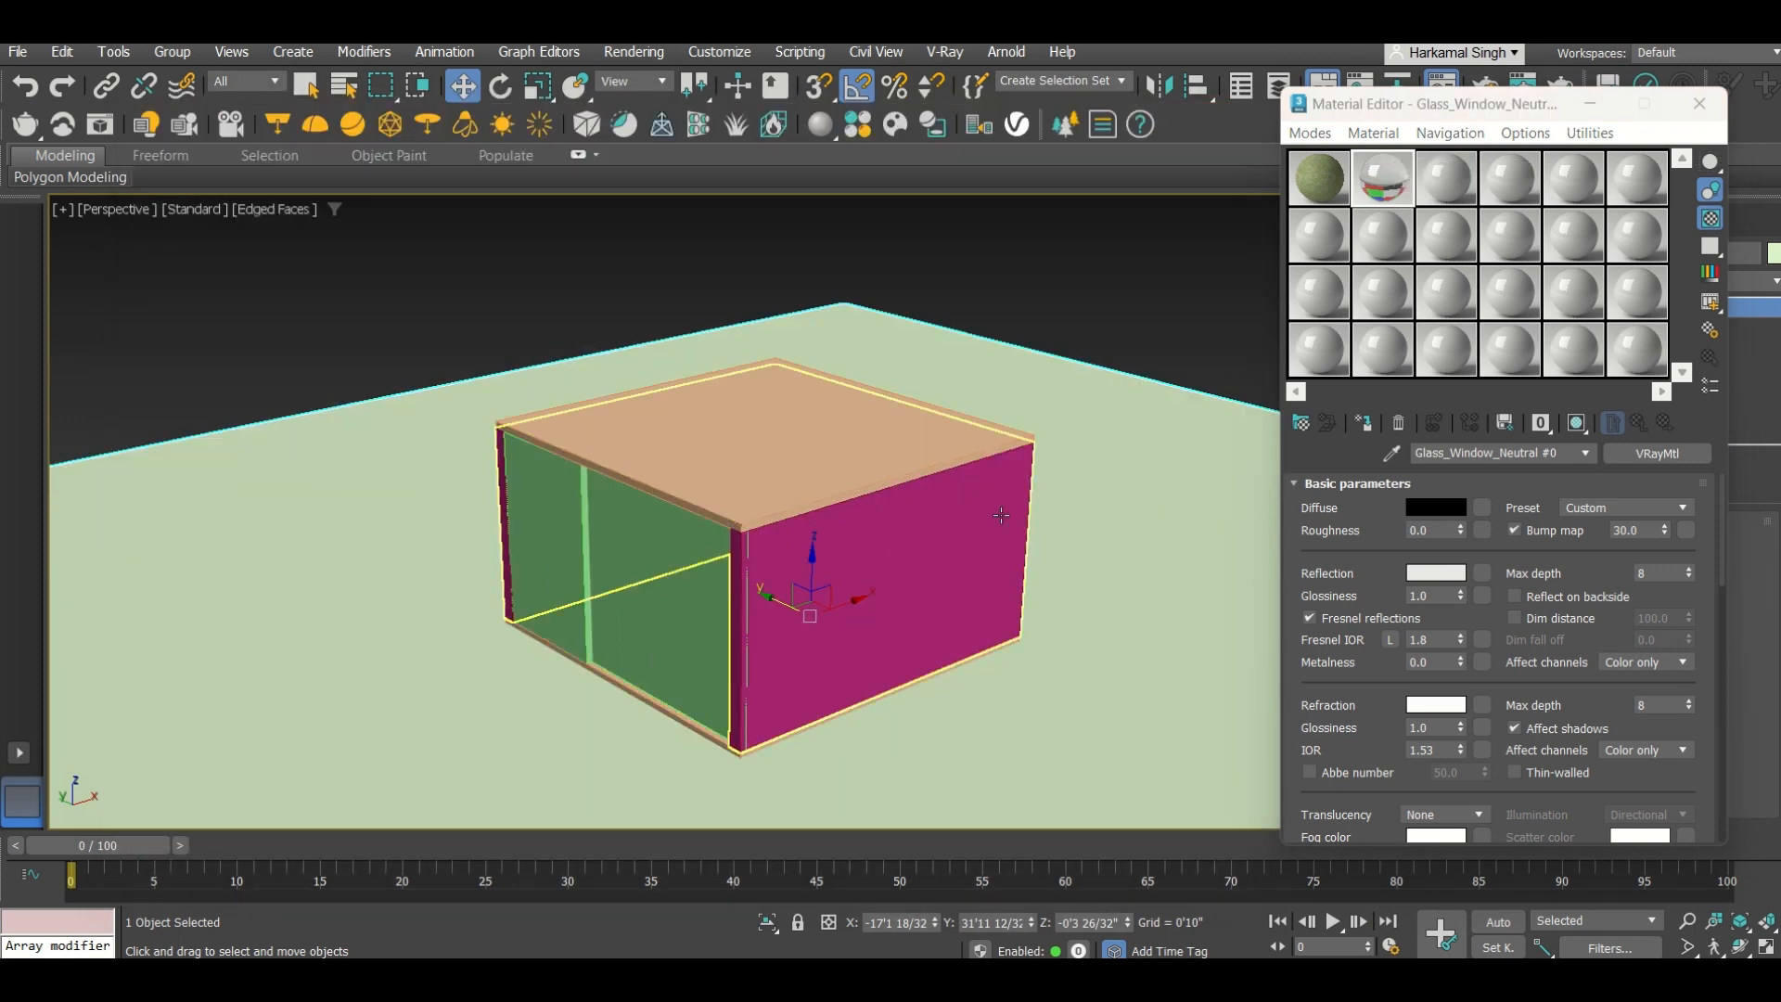
click(1443, 200)
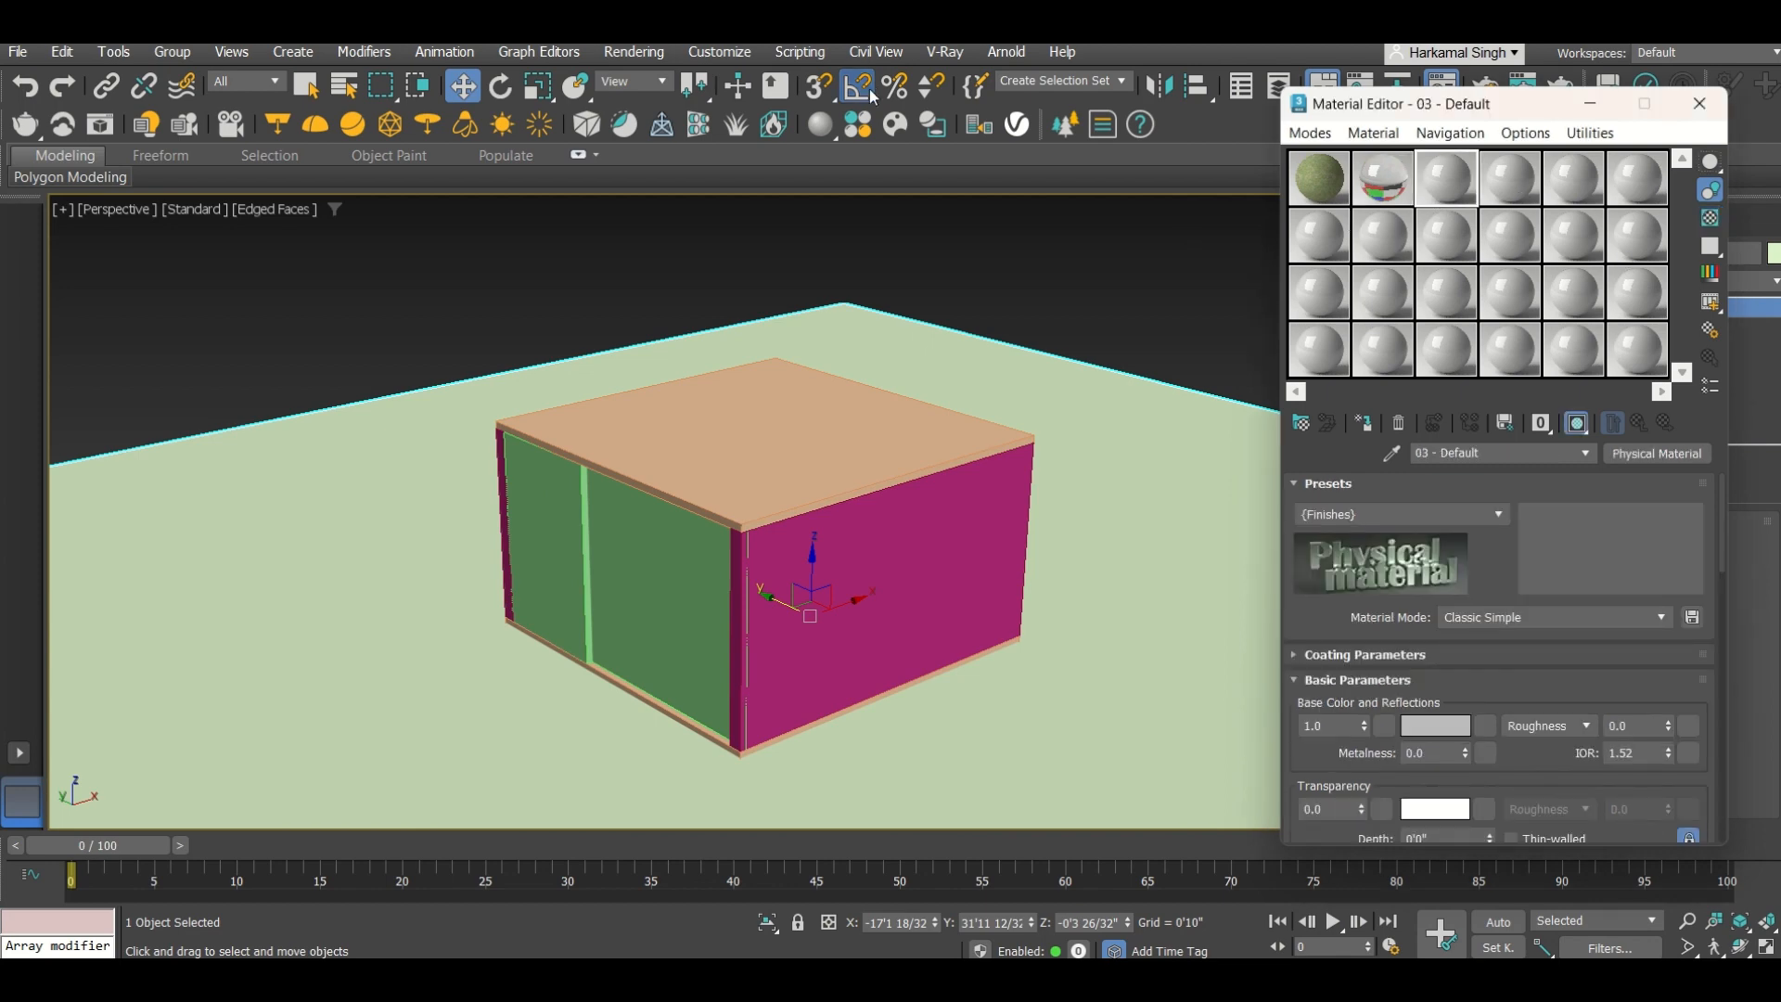
click(820, 127)
click(1428, 509)
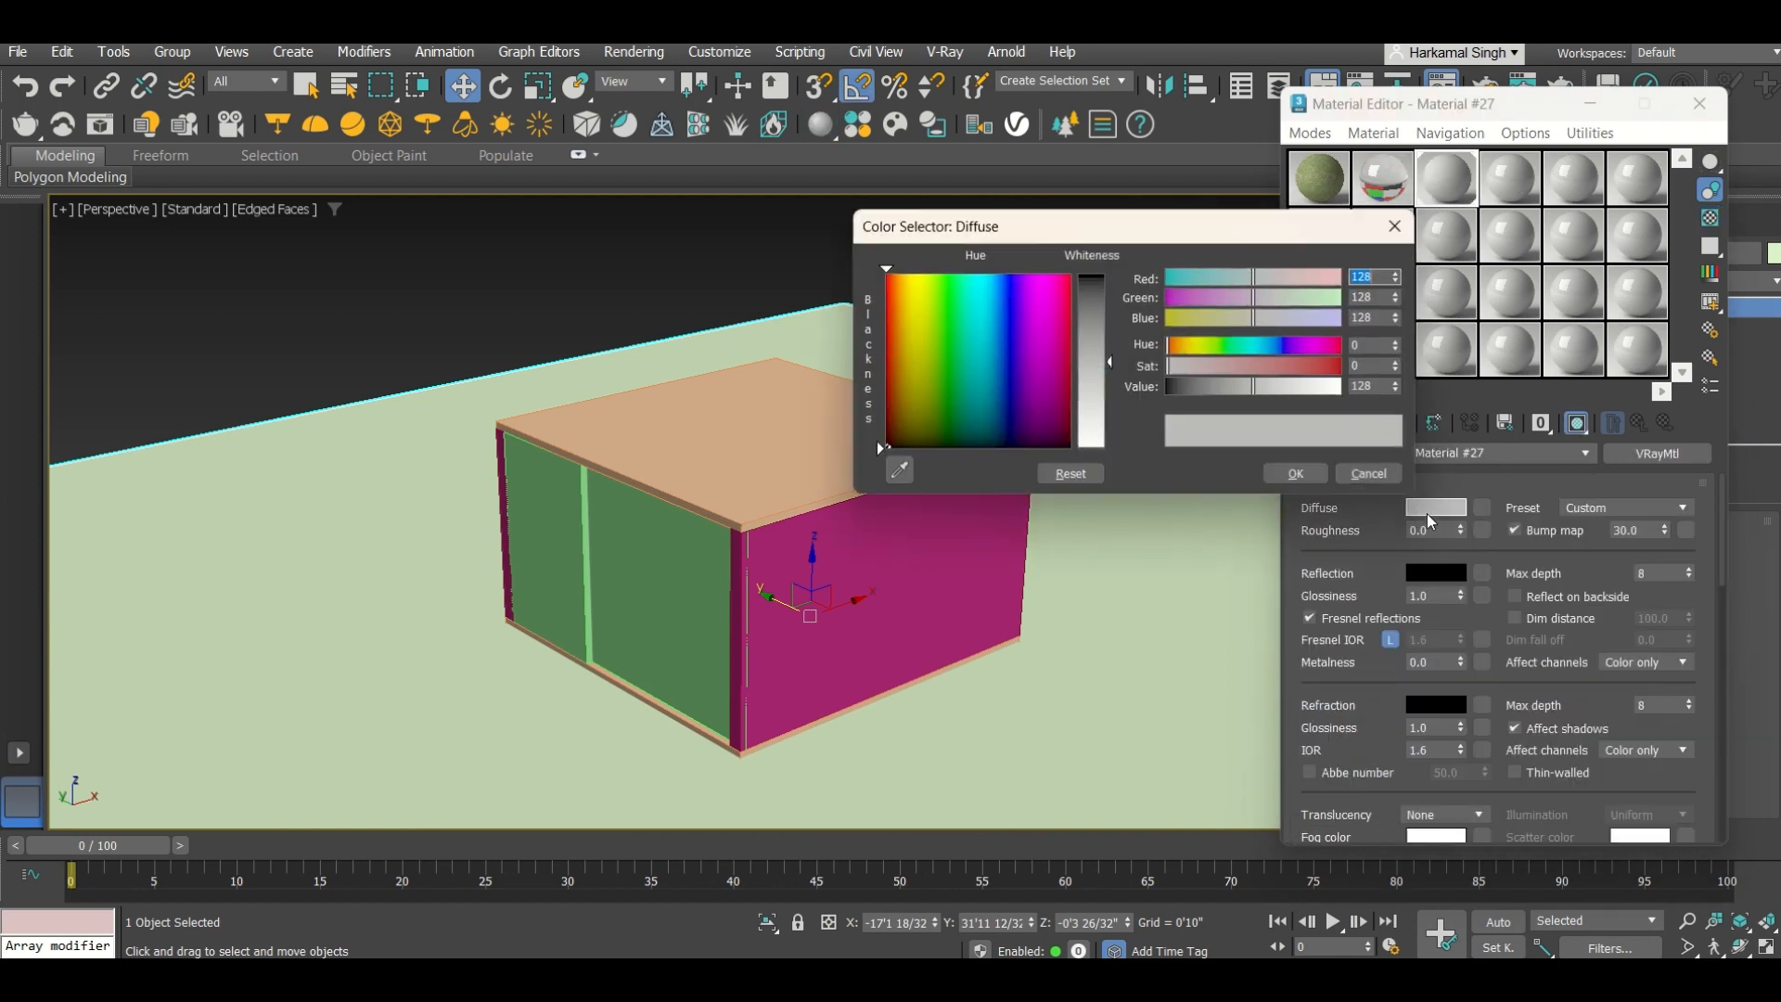
drag(1093, 410, 1093, 449)
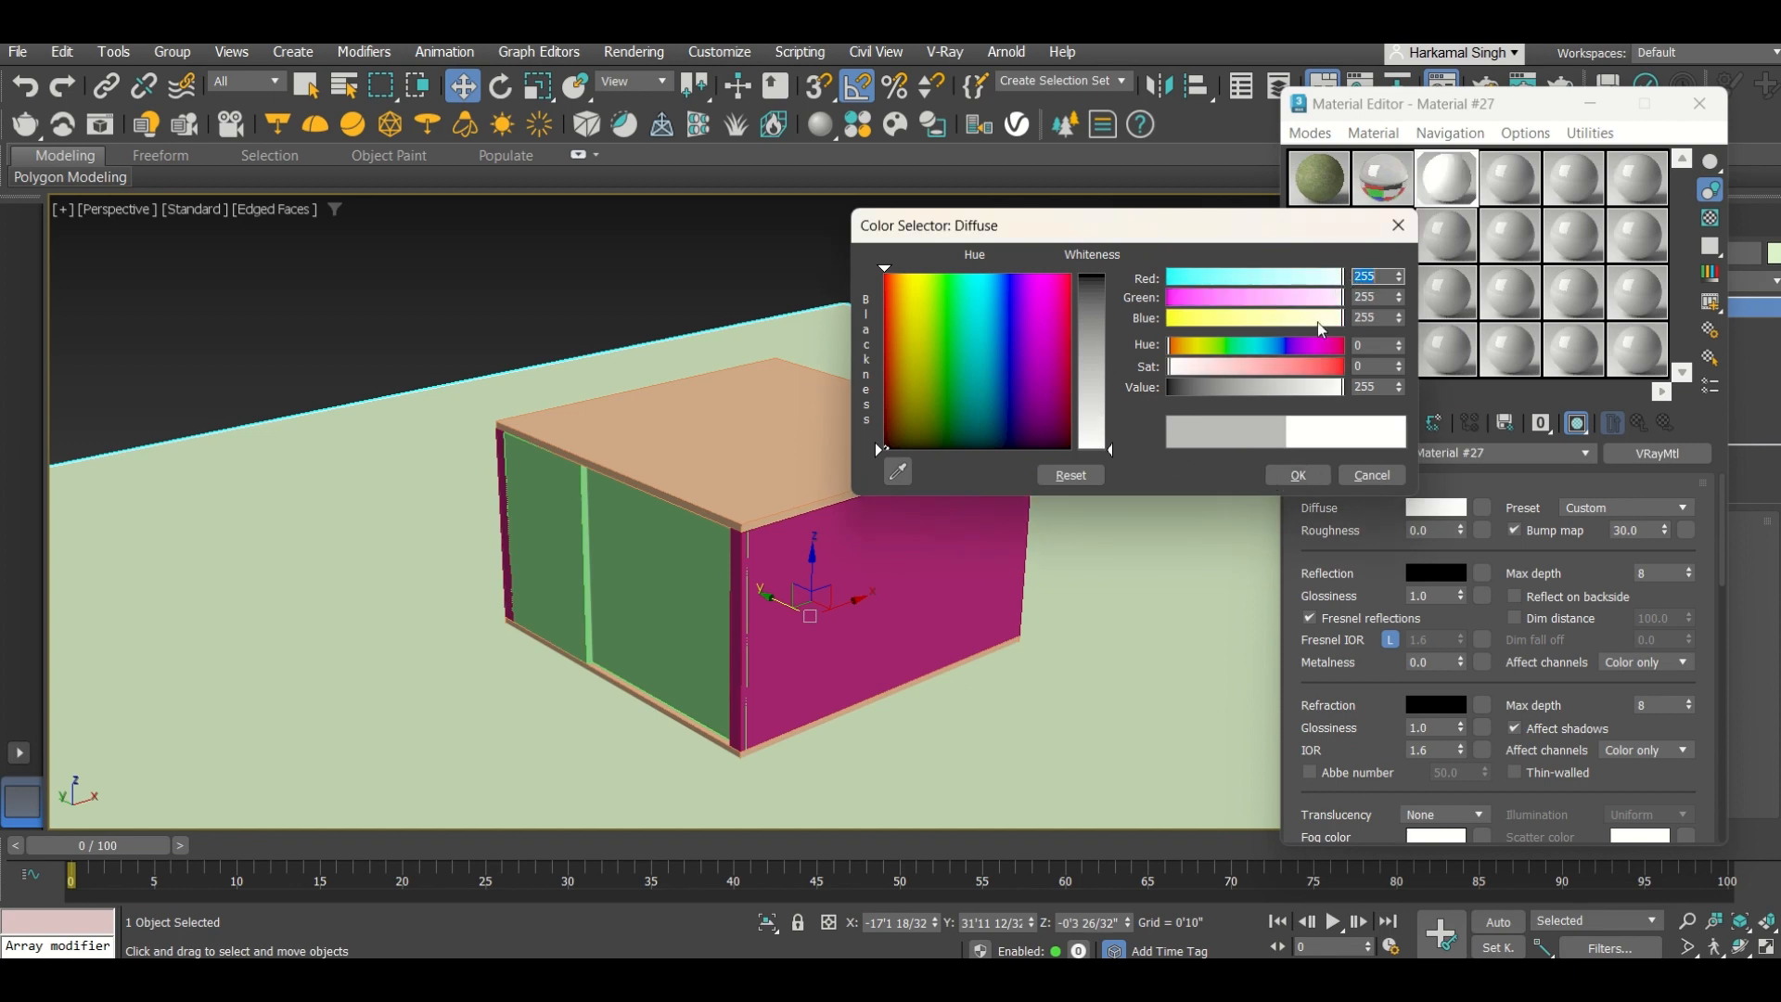
click(915, 274)
drag(1088, 447, 1081, 429)
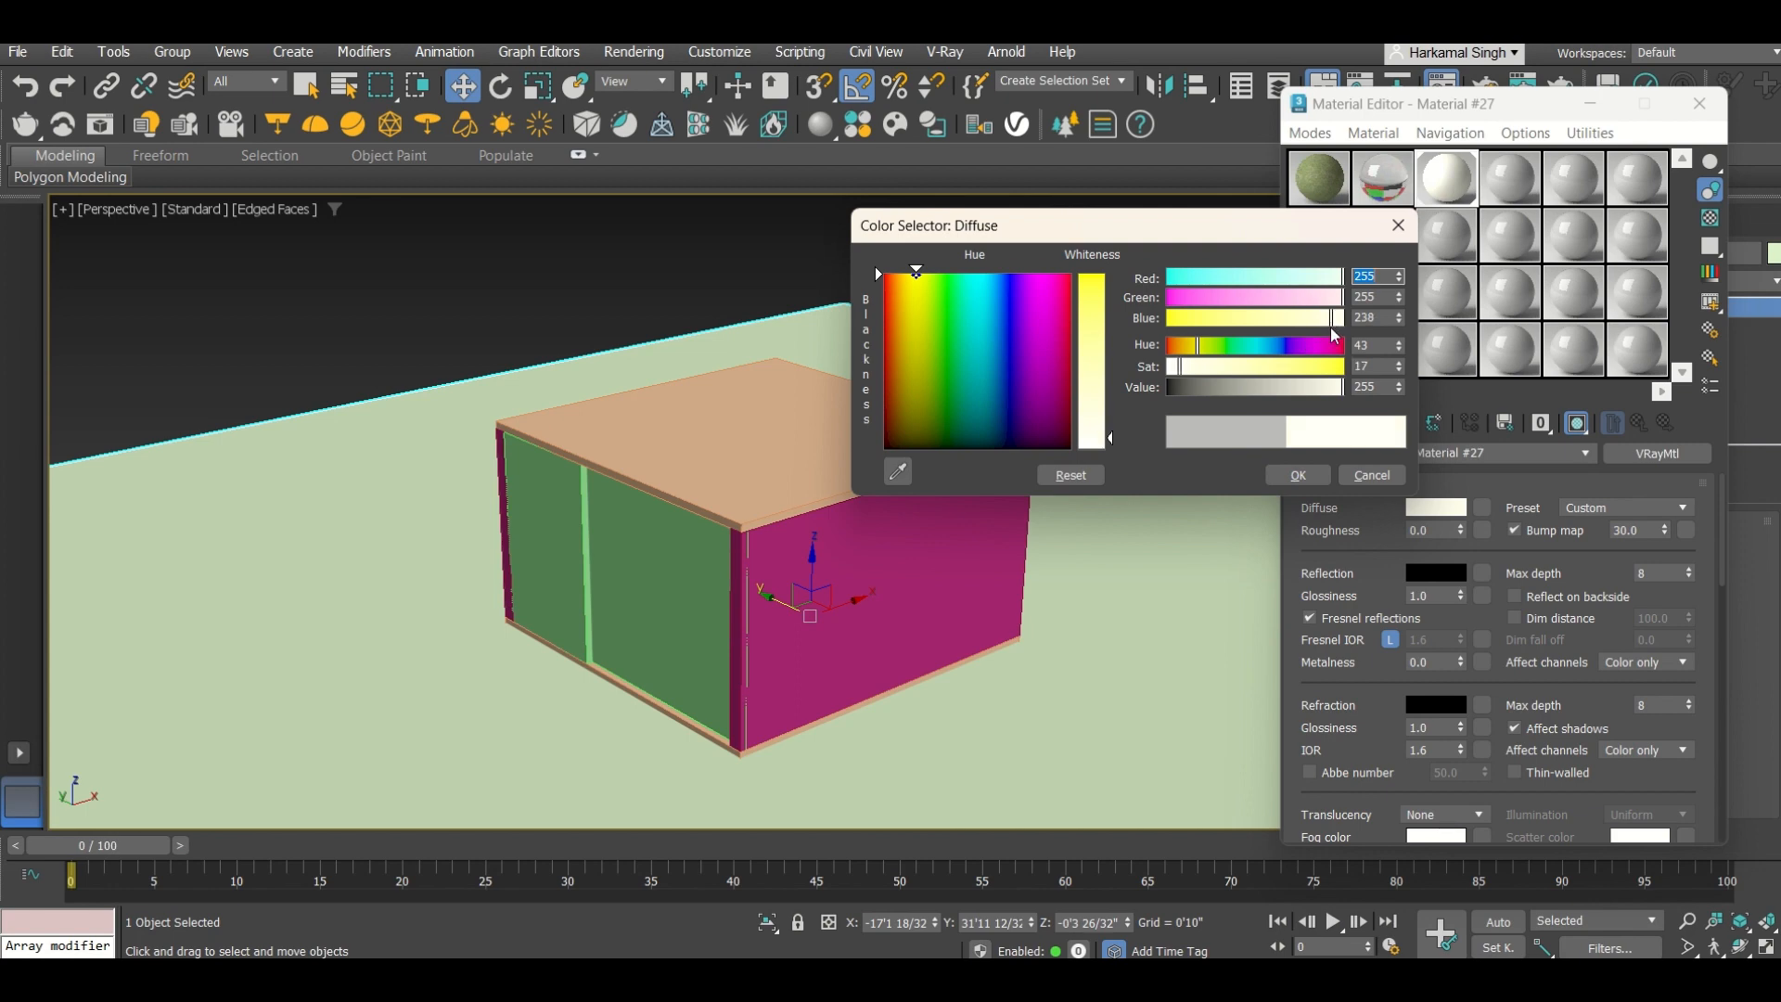
click(1292, 475)
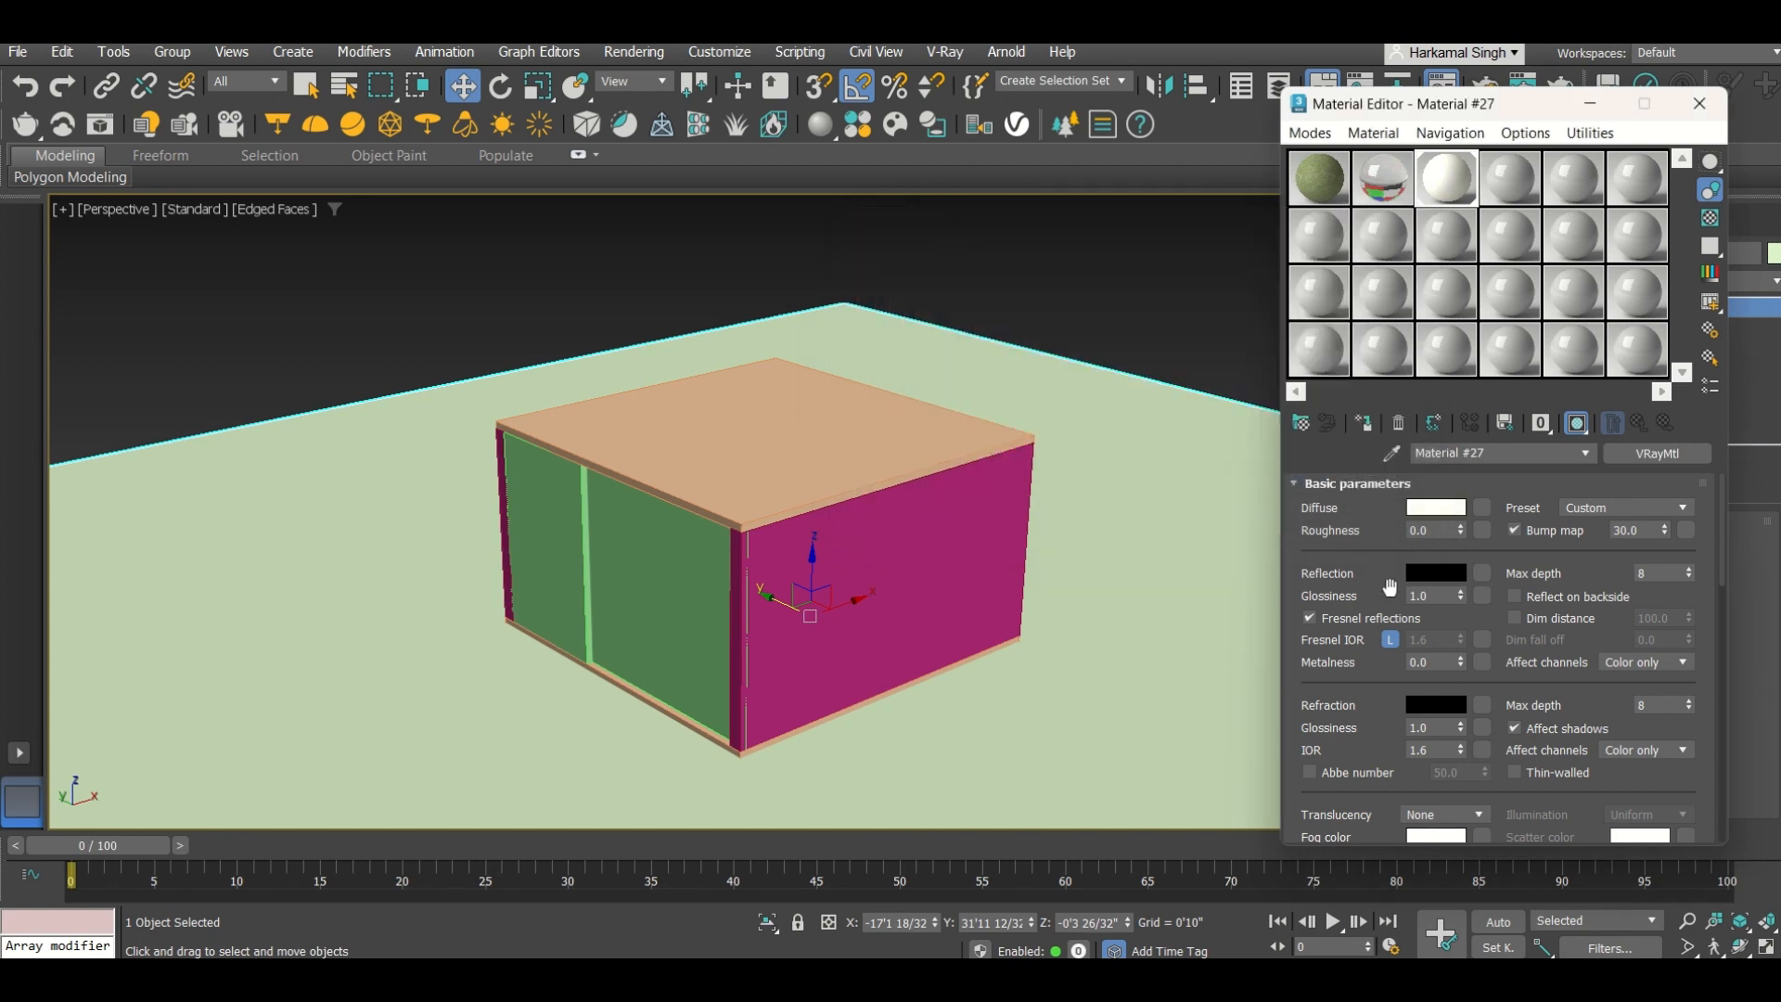
Step: Give the off-white material a white reflection and 0.4 glossiness, and assign it to the selected ground plane
click(1434, 570)
drag(1097, 429, 1100, 519)
click(1302, 522)
click(1106, 289)
click(1125, 527)
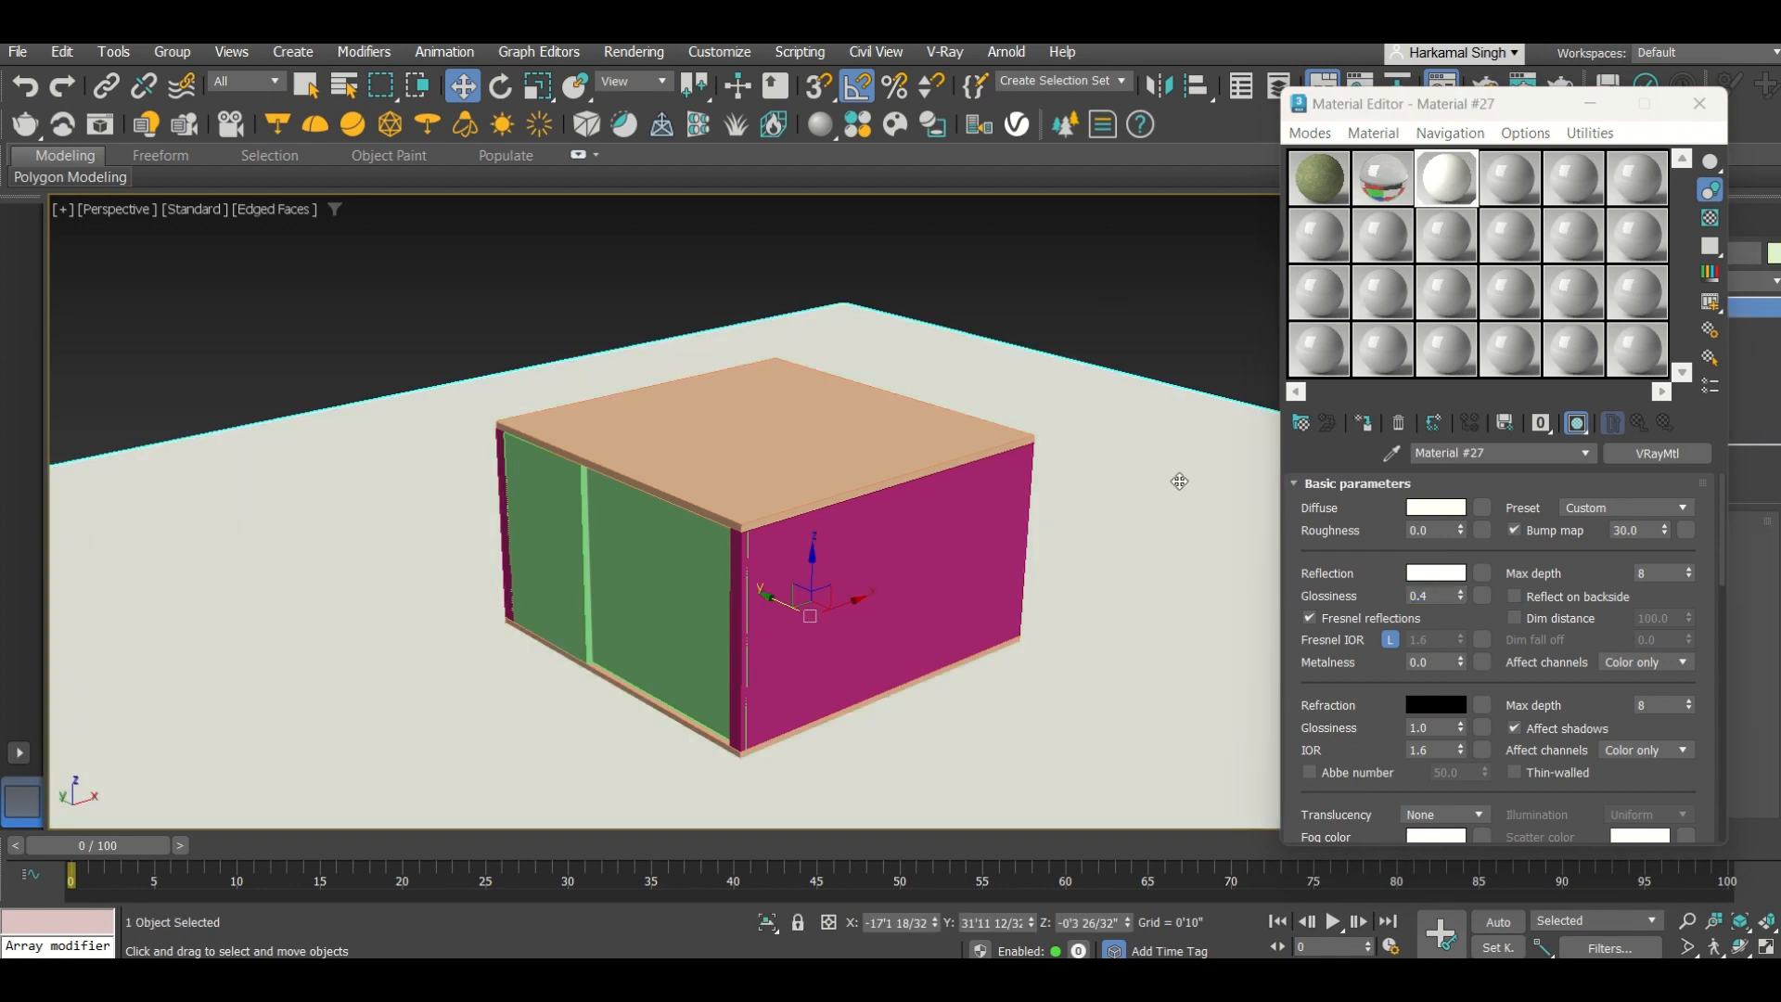
Step: Assign the Grass_B_200cm material to the selected ground plane and show its texture shaded in the viewport
click(1317, 180)
click(1364, 423)
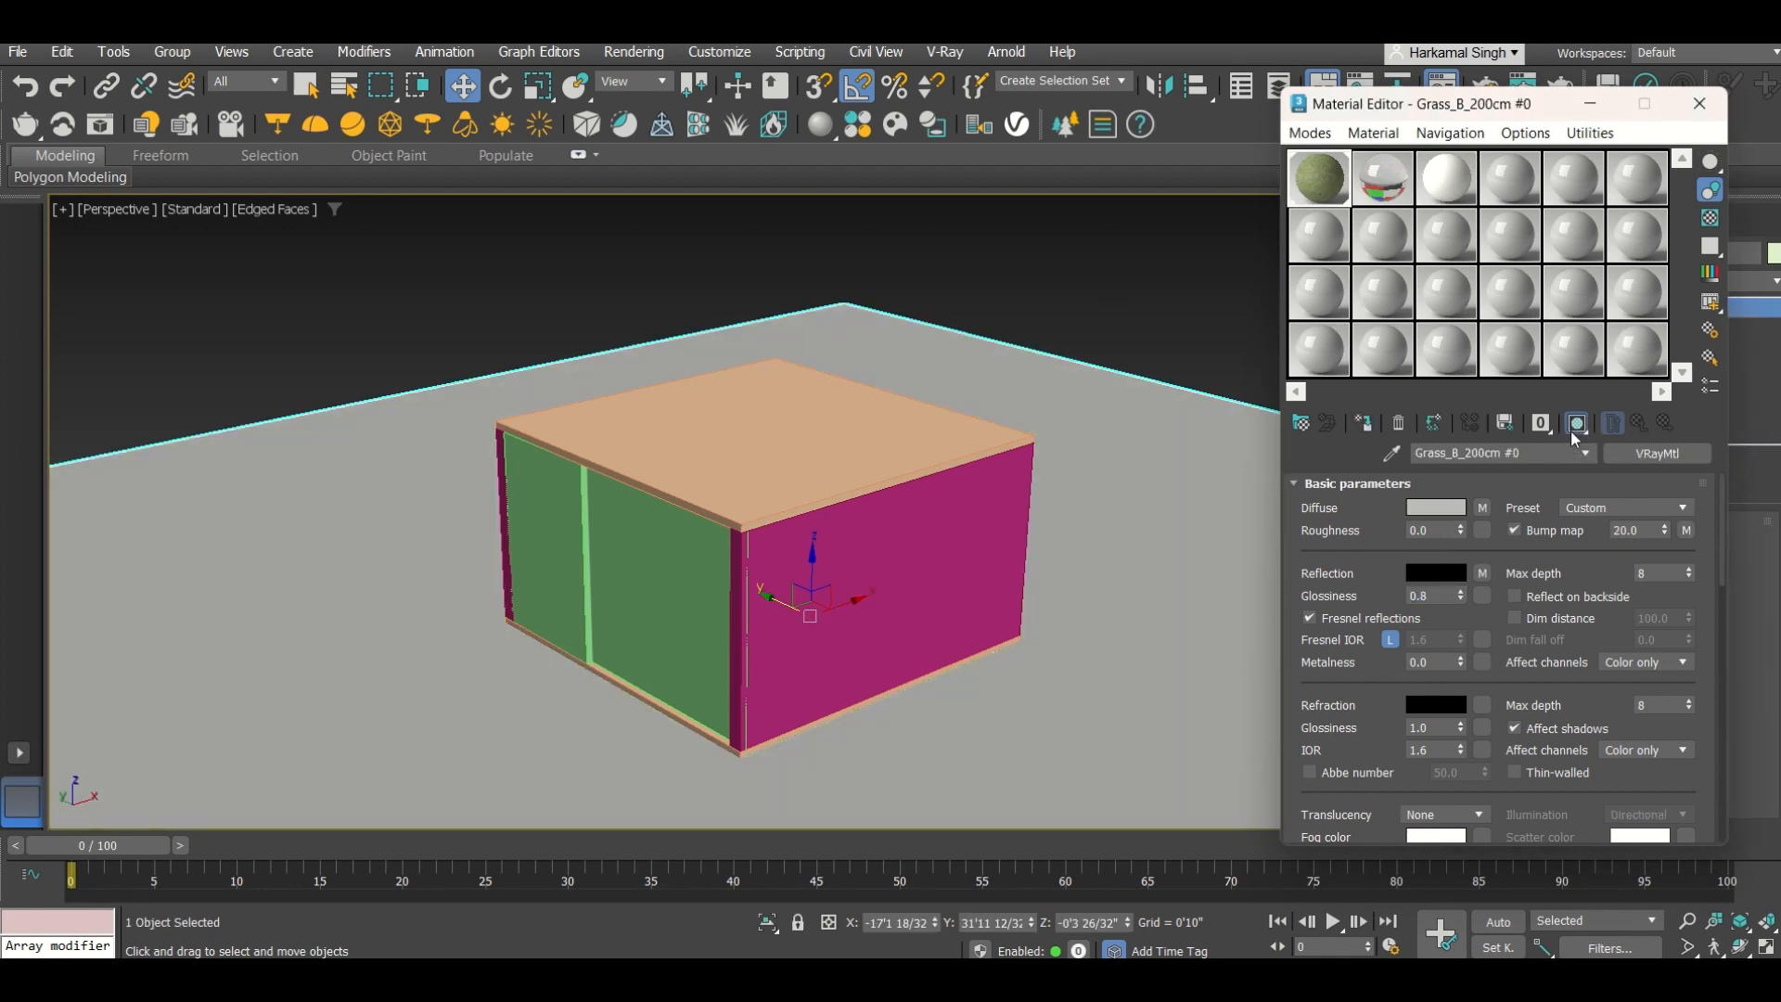
click(1574, 425)
Step: Select the room's outer walls together with the front wall and assign the off-white material to both
click(951, 595)
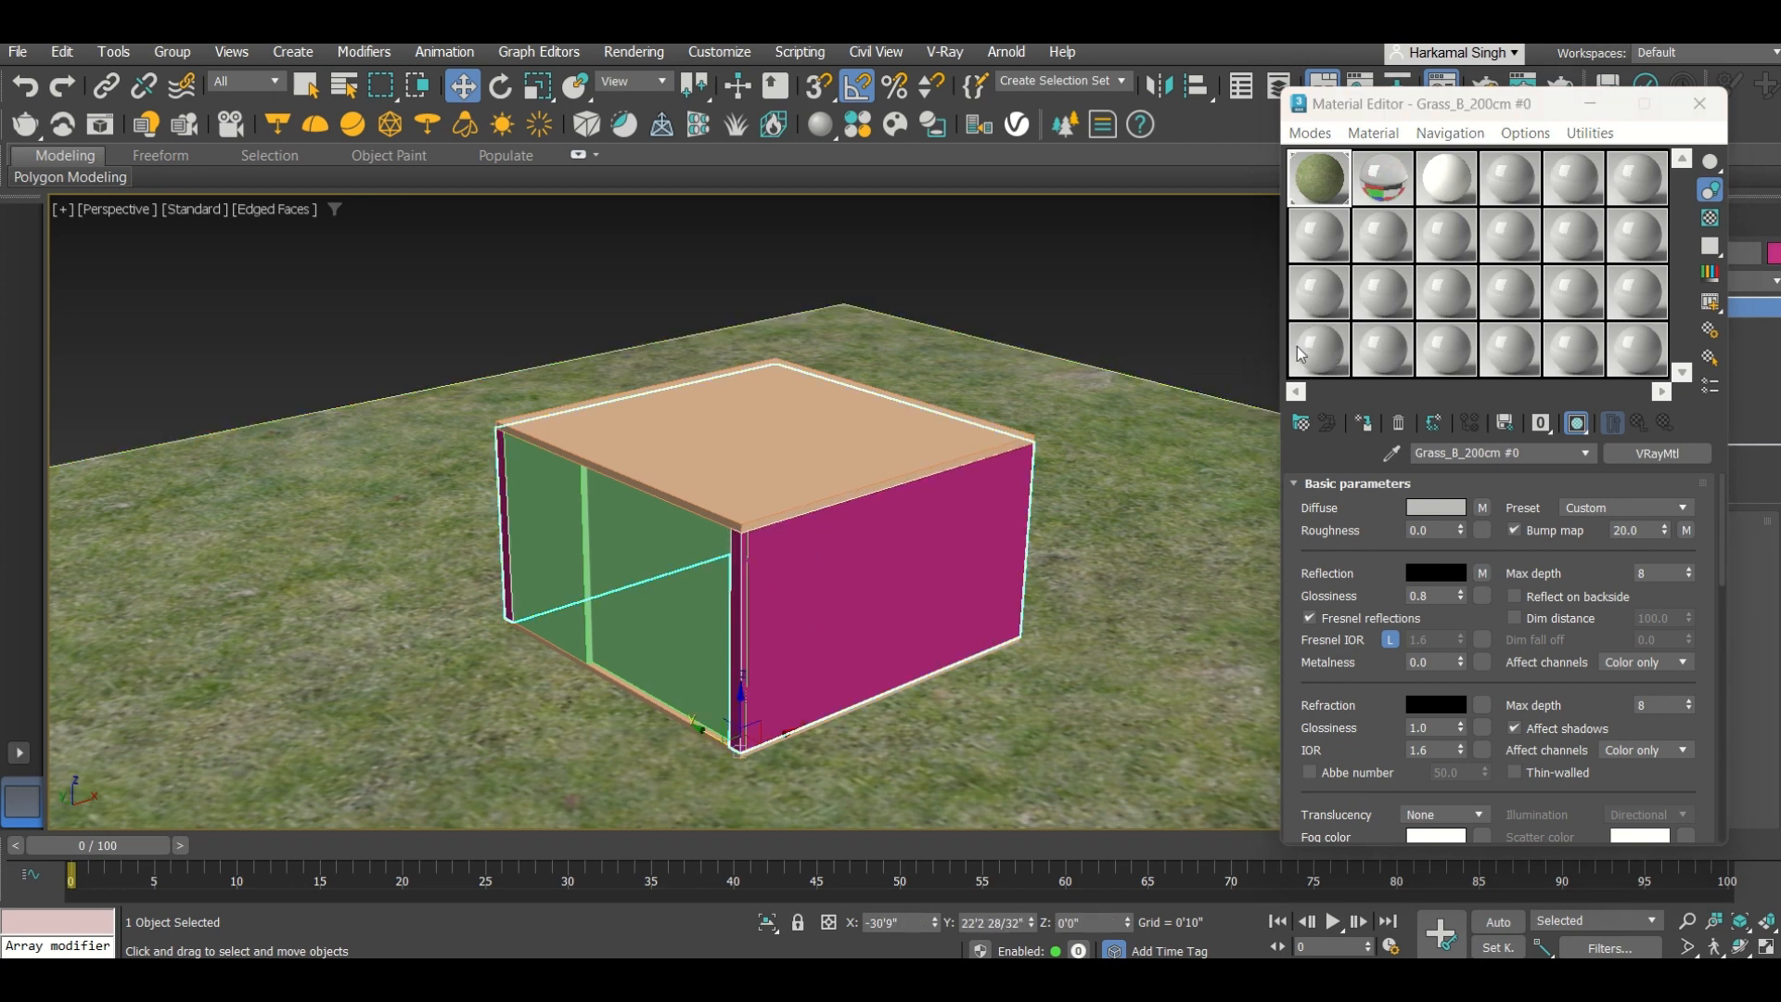
ctrl+click(548, 539)
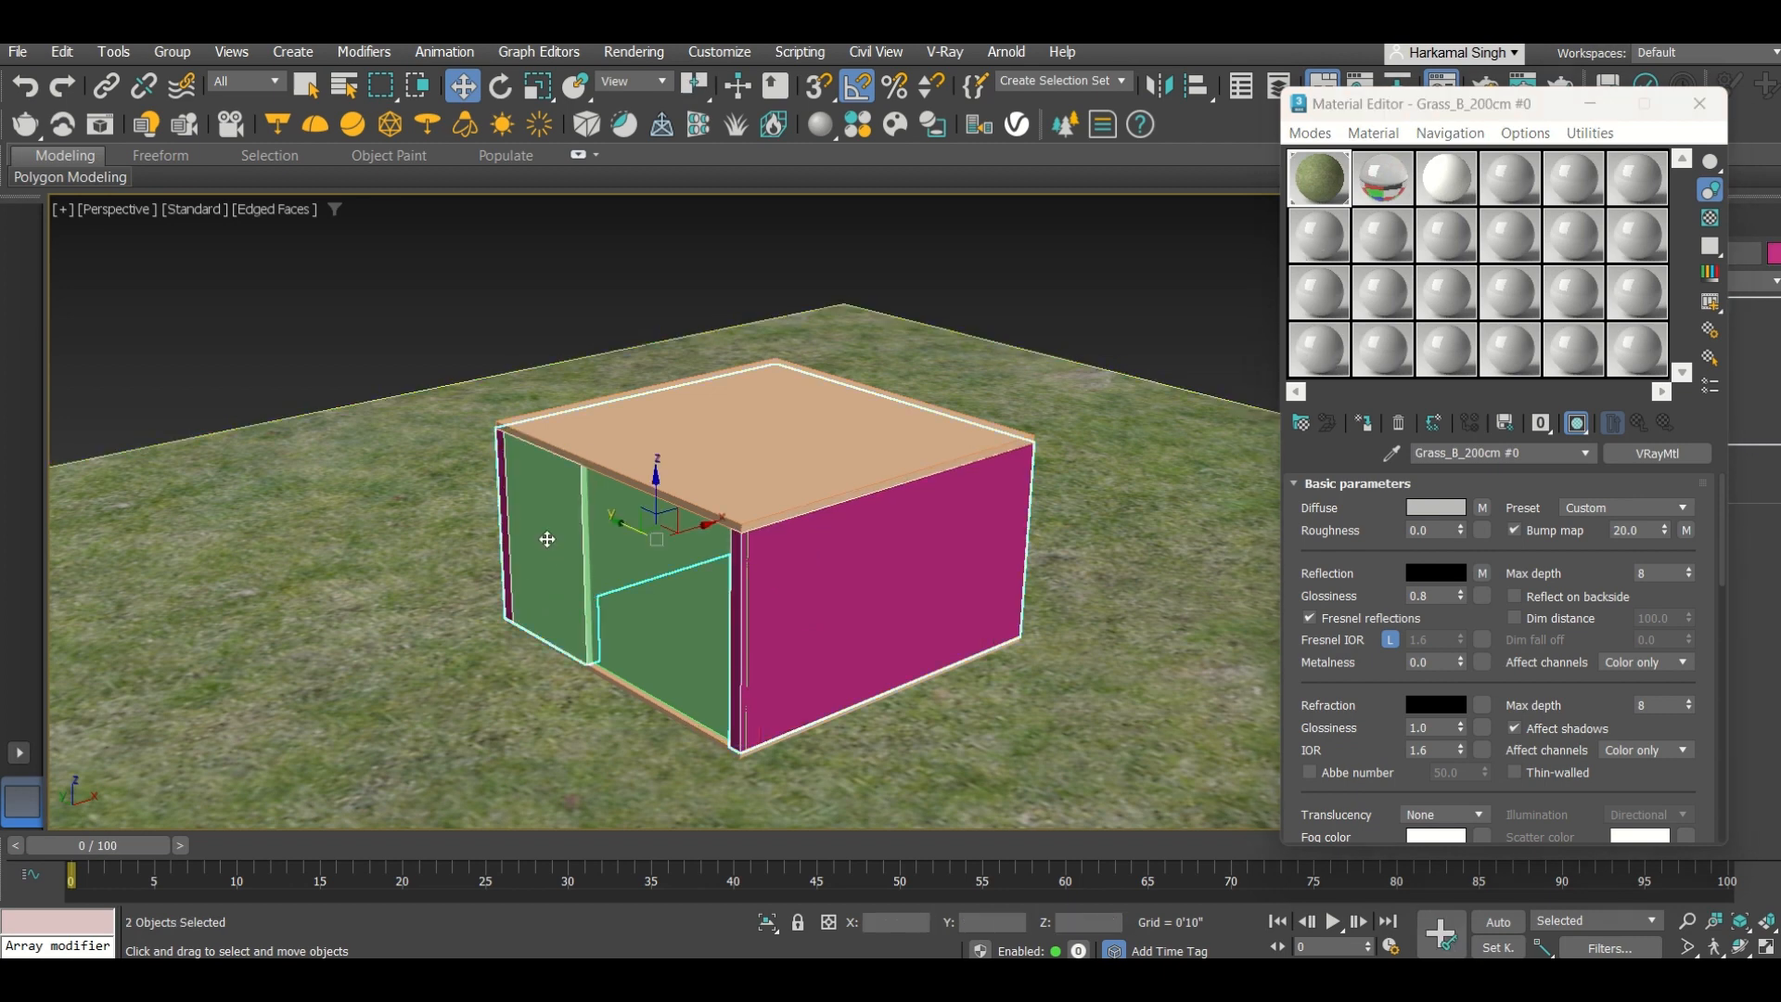
click(1461, 174)
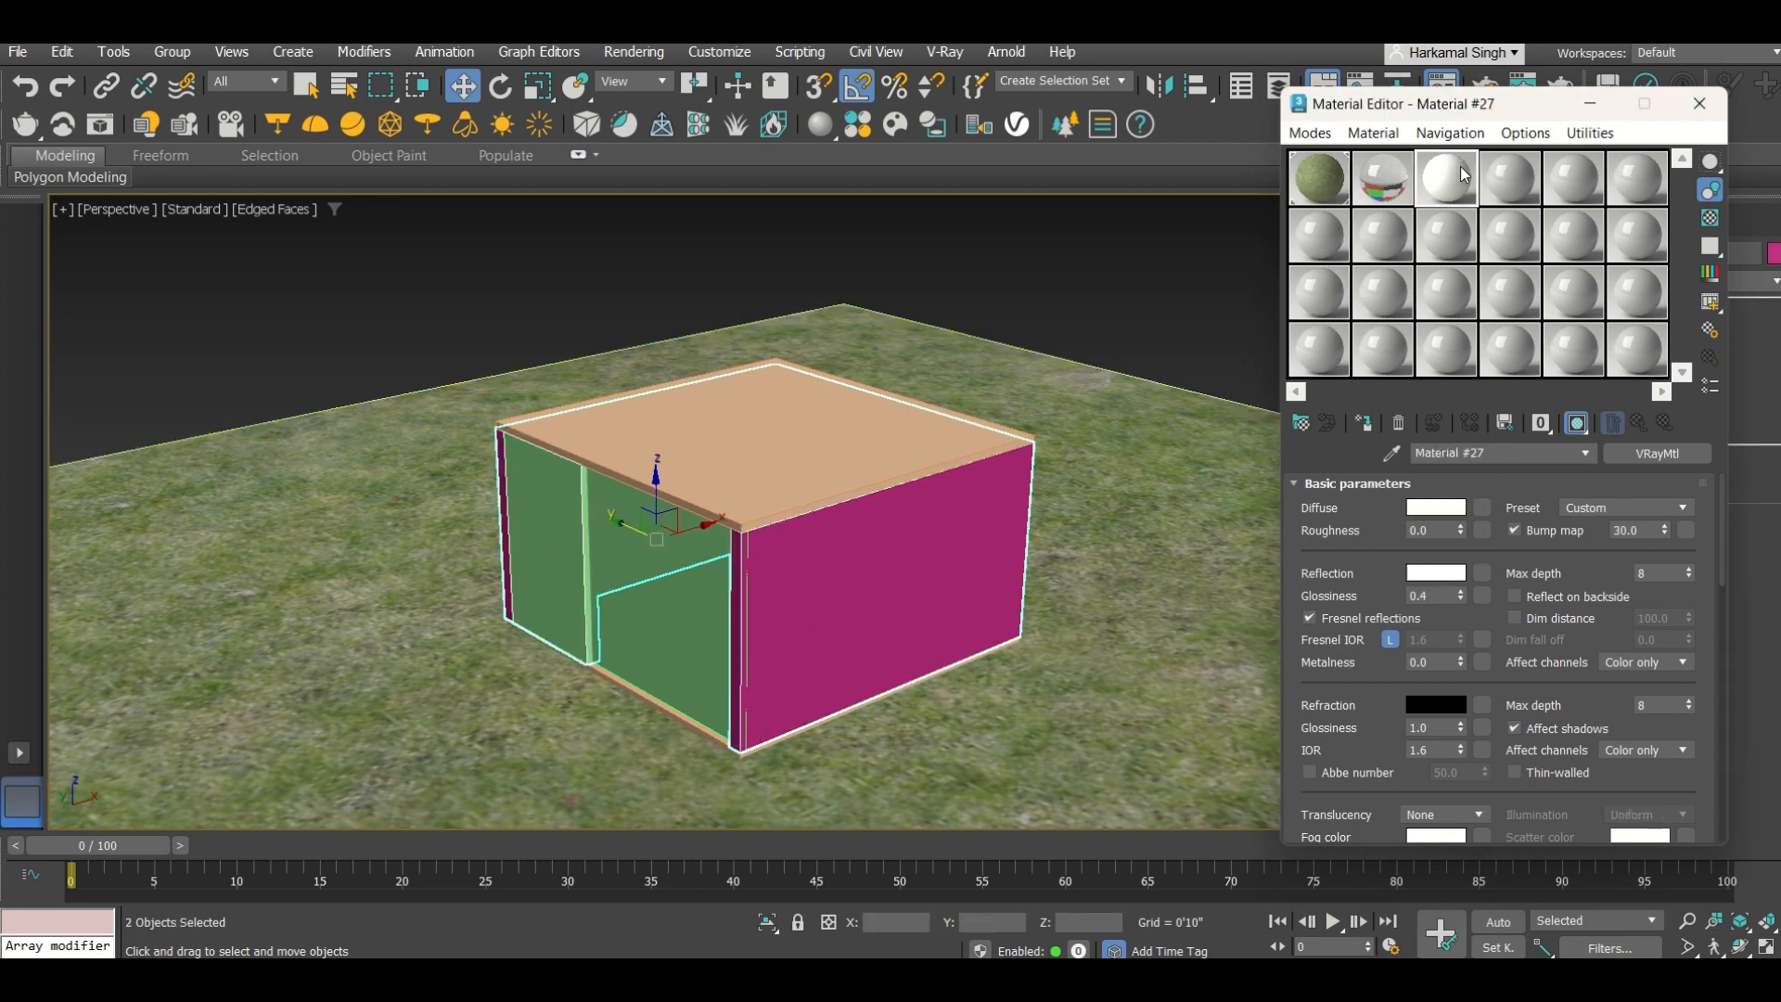
click(1363, 424)
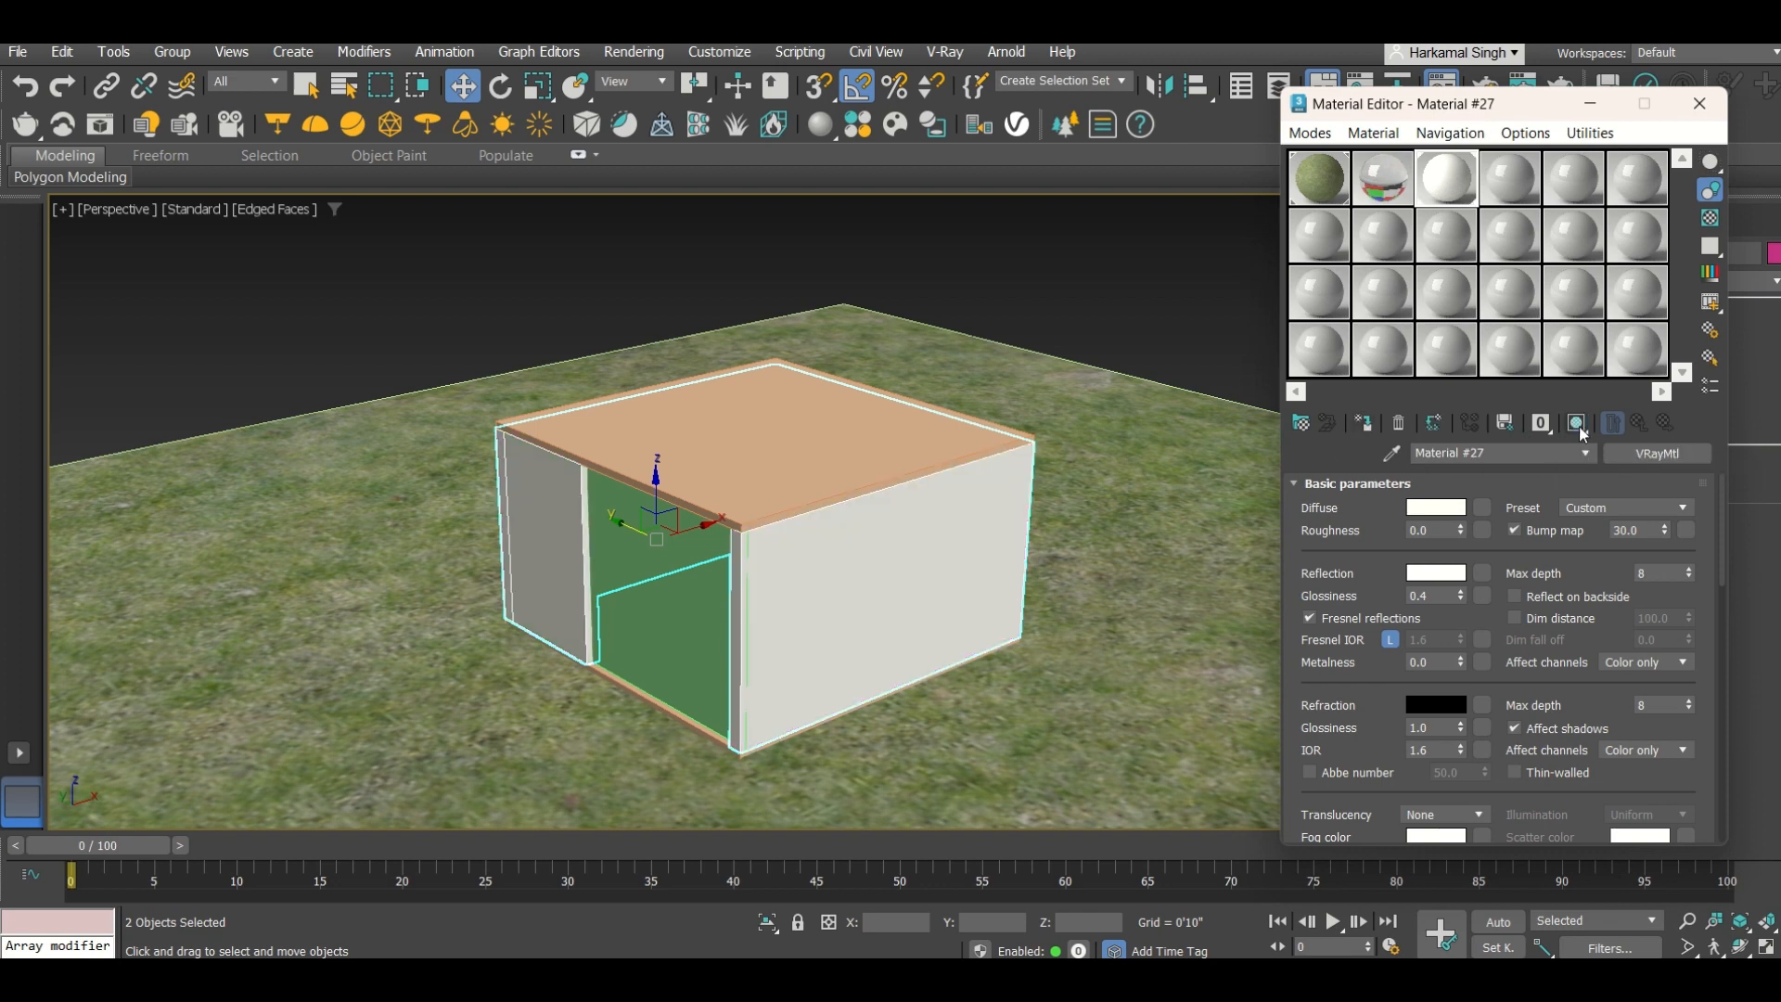
Step: Assign the off-white material to the roof slab and turn on its shaded viewport display
click(770, 436)
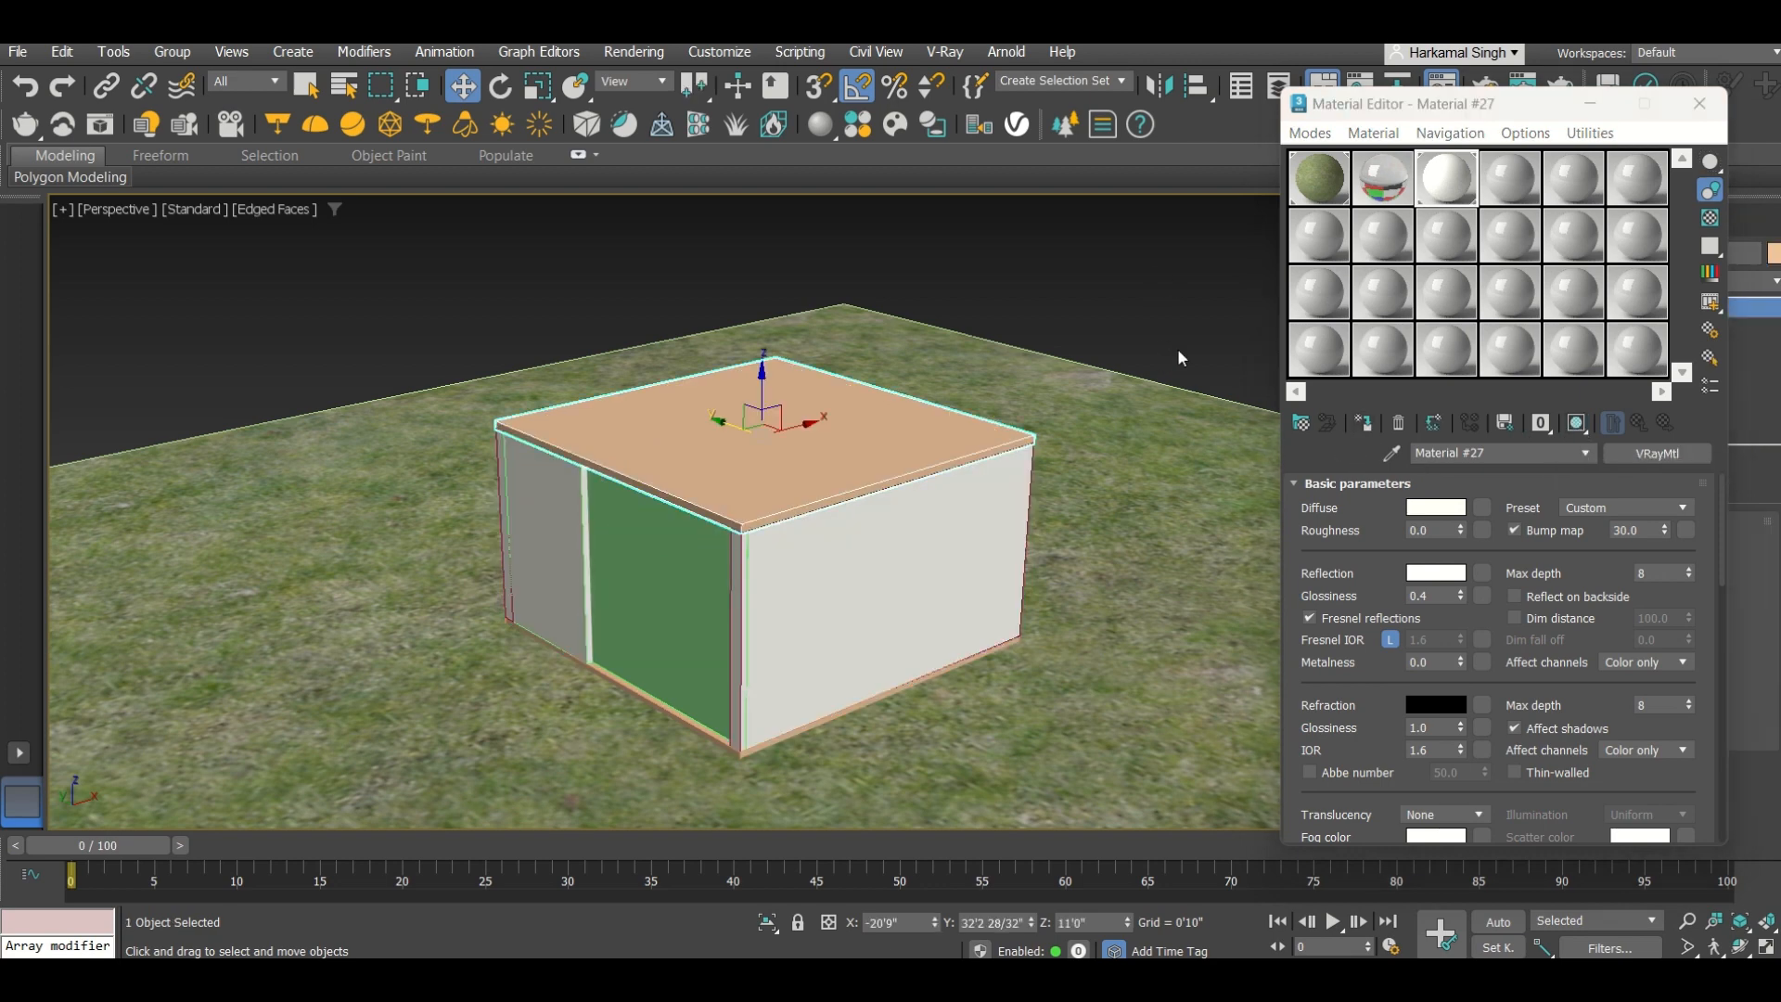
click(1363, 424)
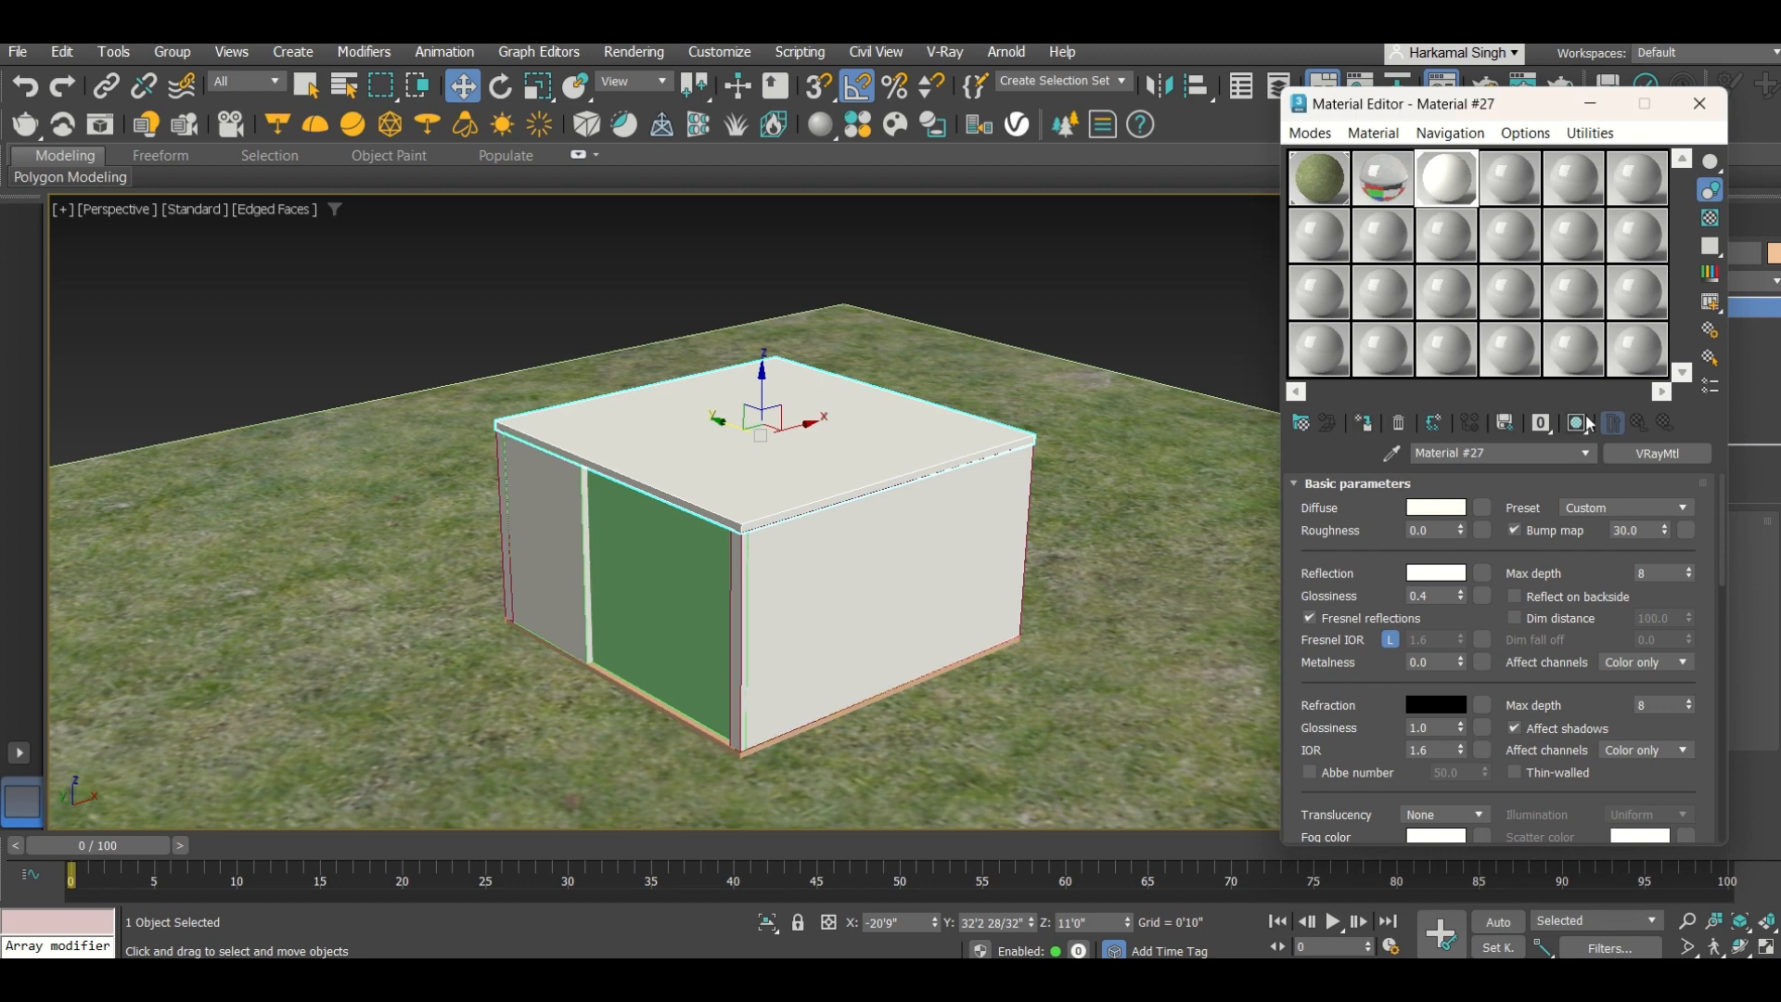
click(1576, 424)
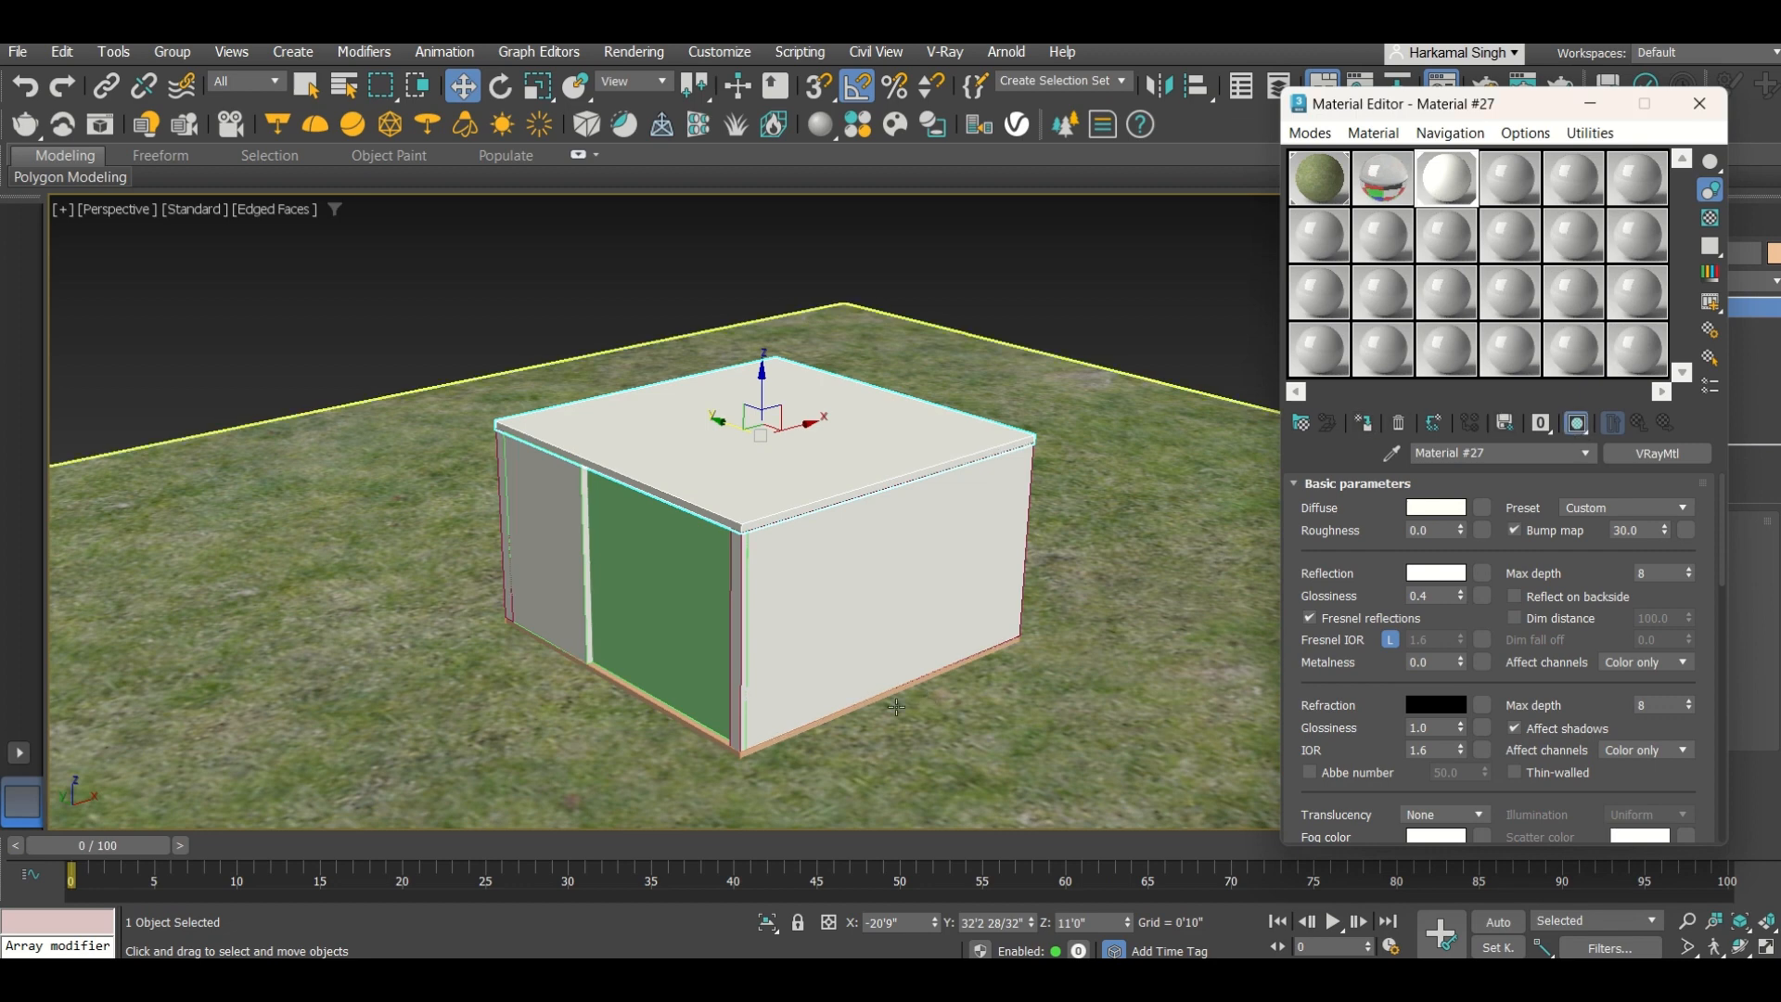
Step: Select the floor slab and load Flooring_Laminate_B_Narrow_250cm from the V-Ray library's Wood & Laminate category into the fourth material slot
click(707, 741)
click(1480, 197)
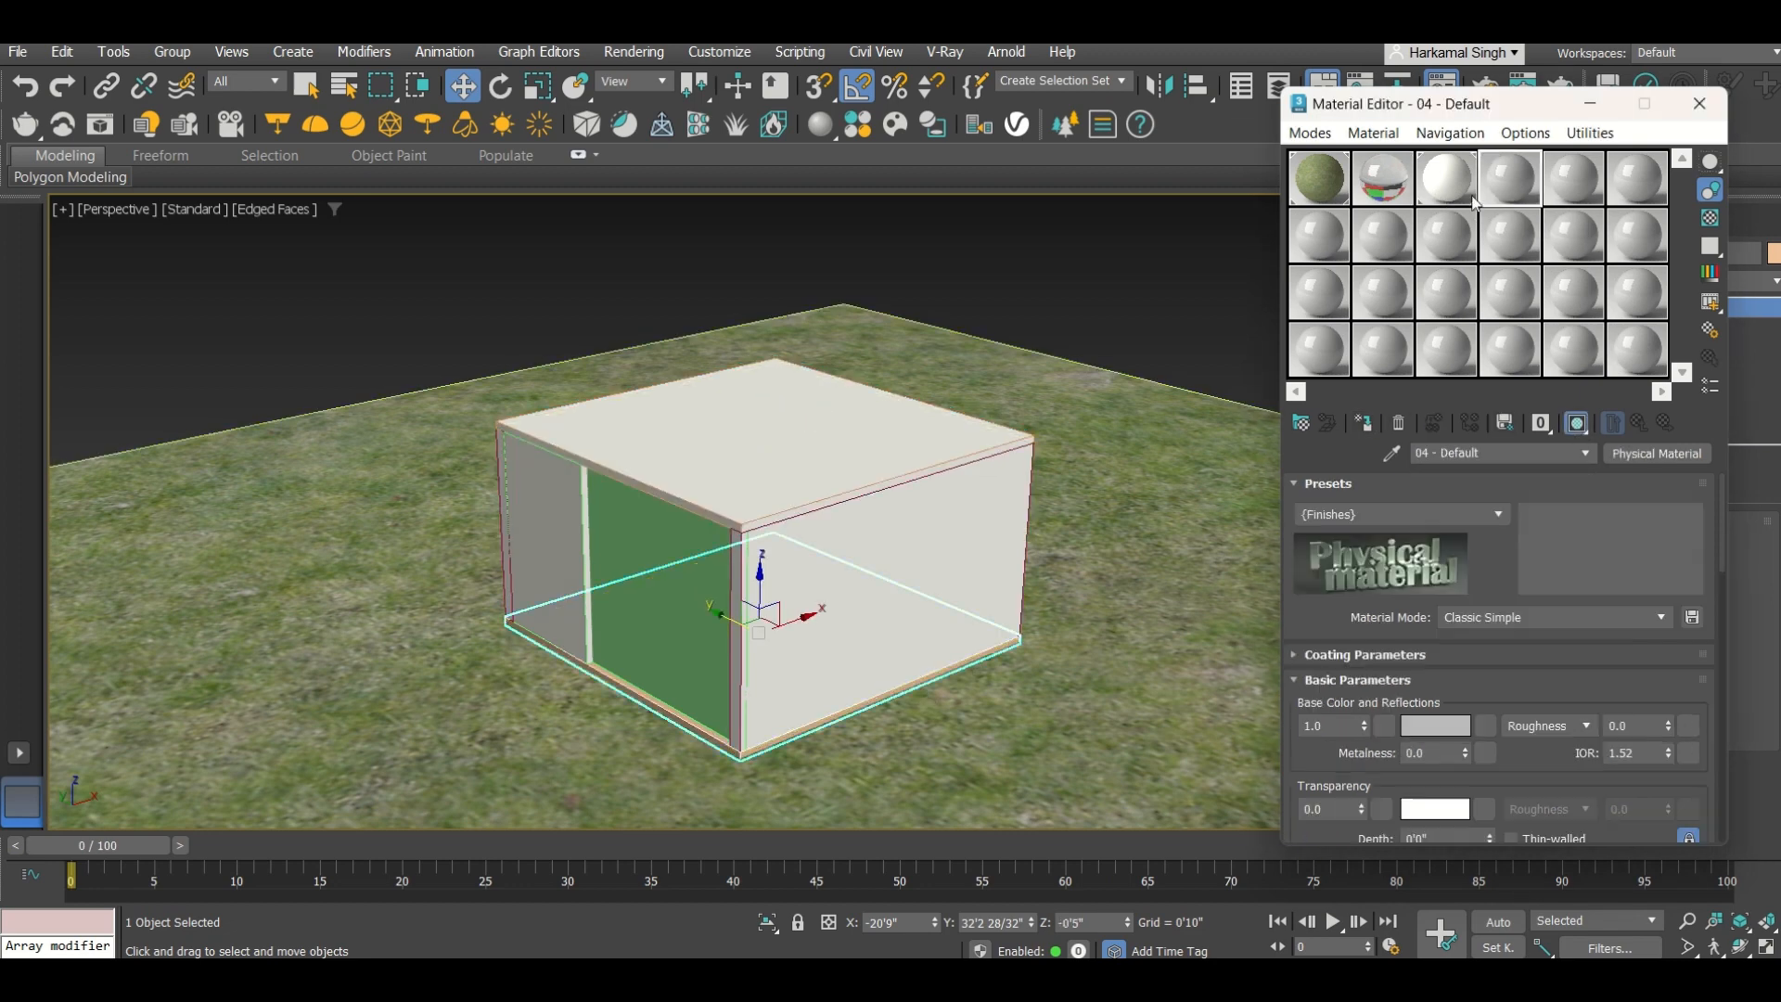
click(893, 130)
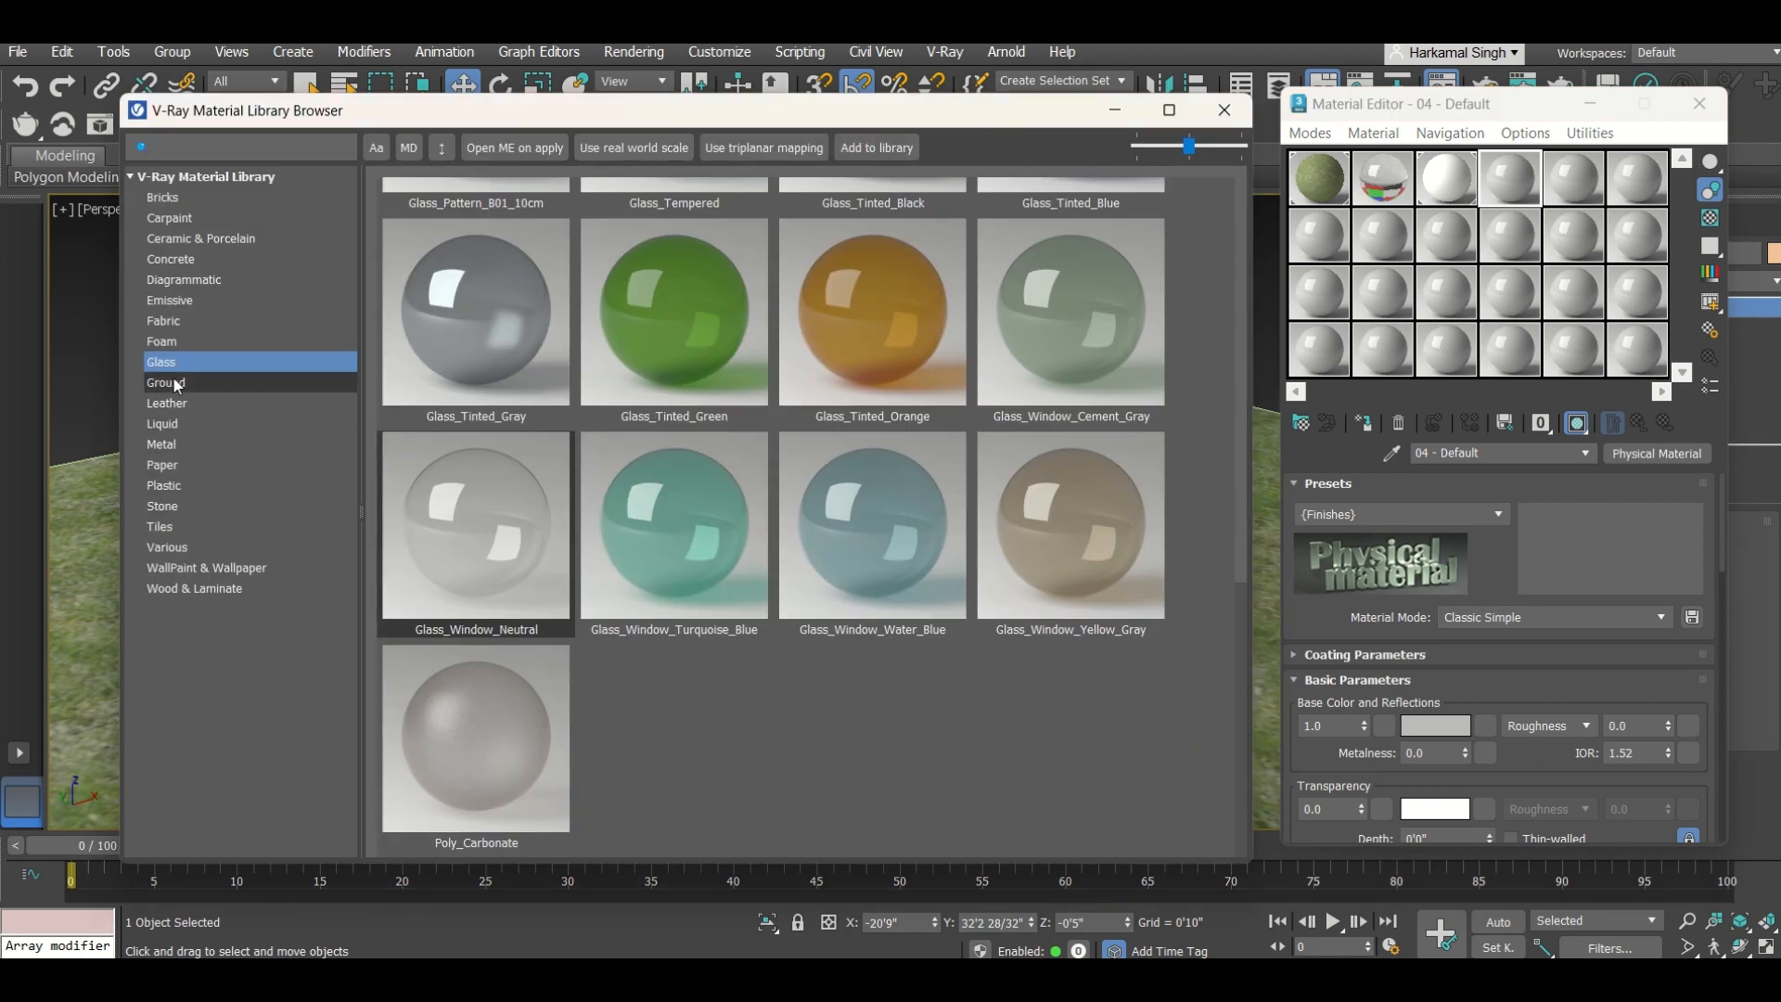
click(196, 261)
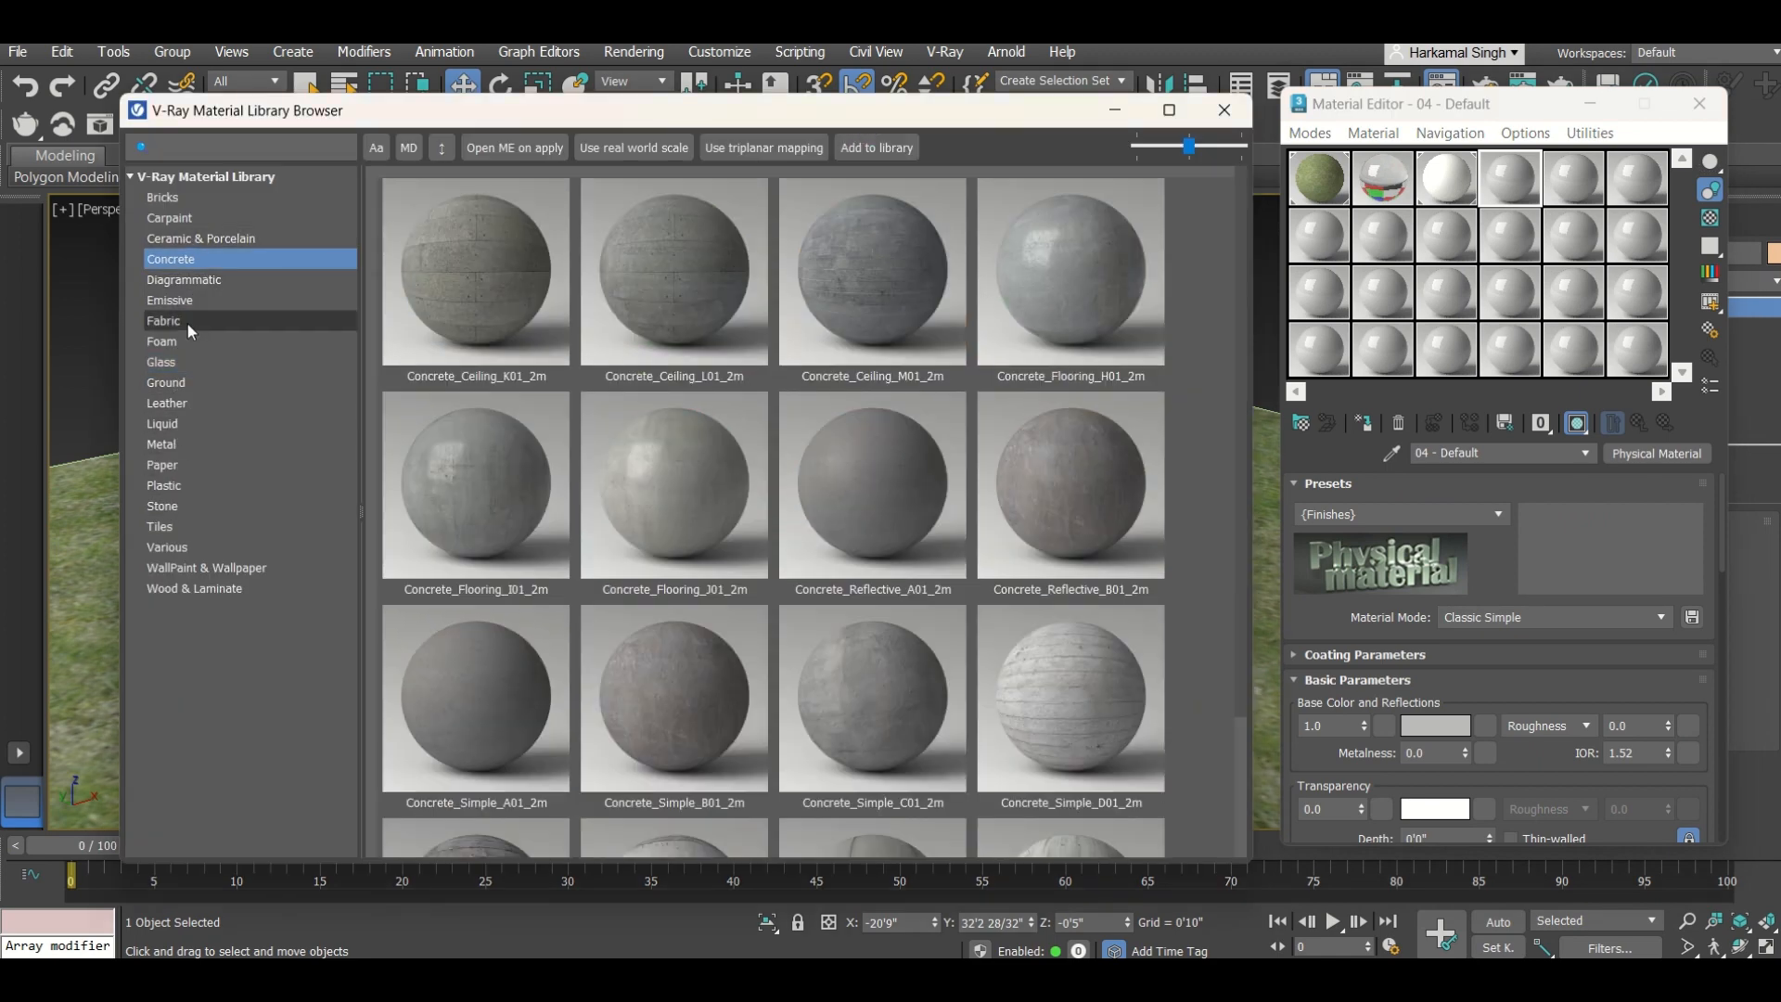
click(189, 587)
scroll(777, 297, down, 10)
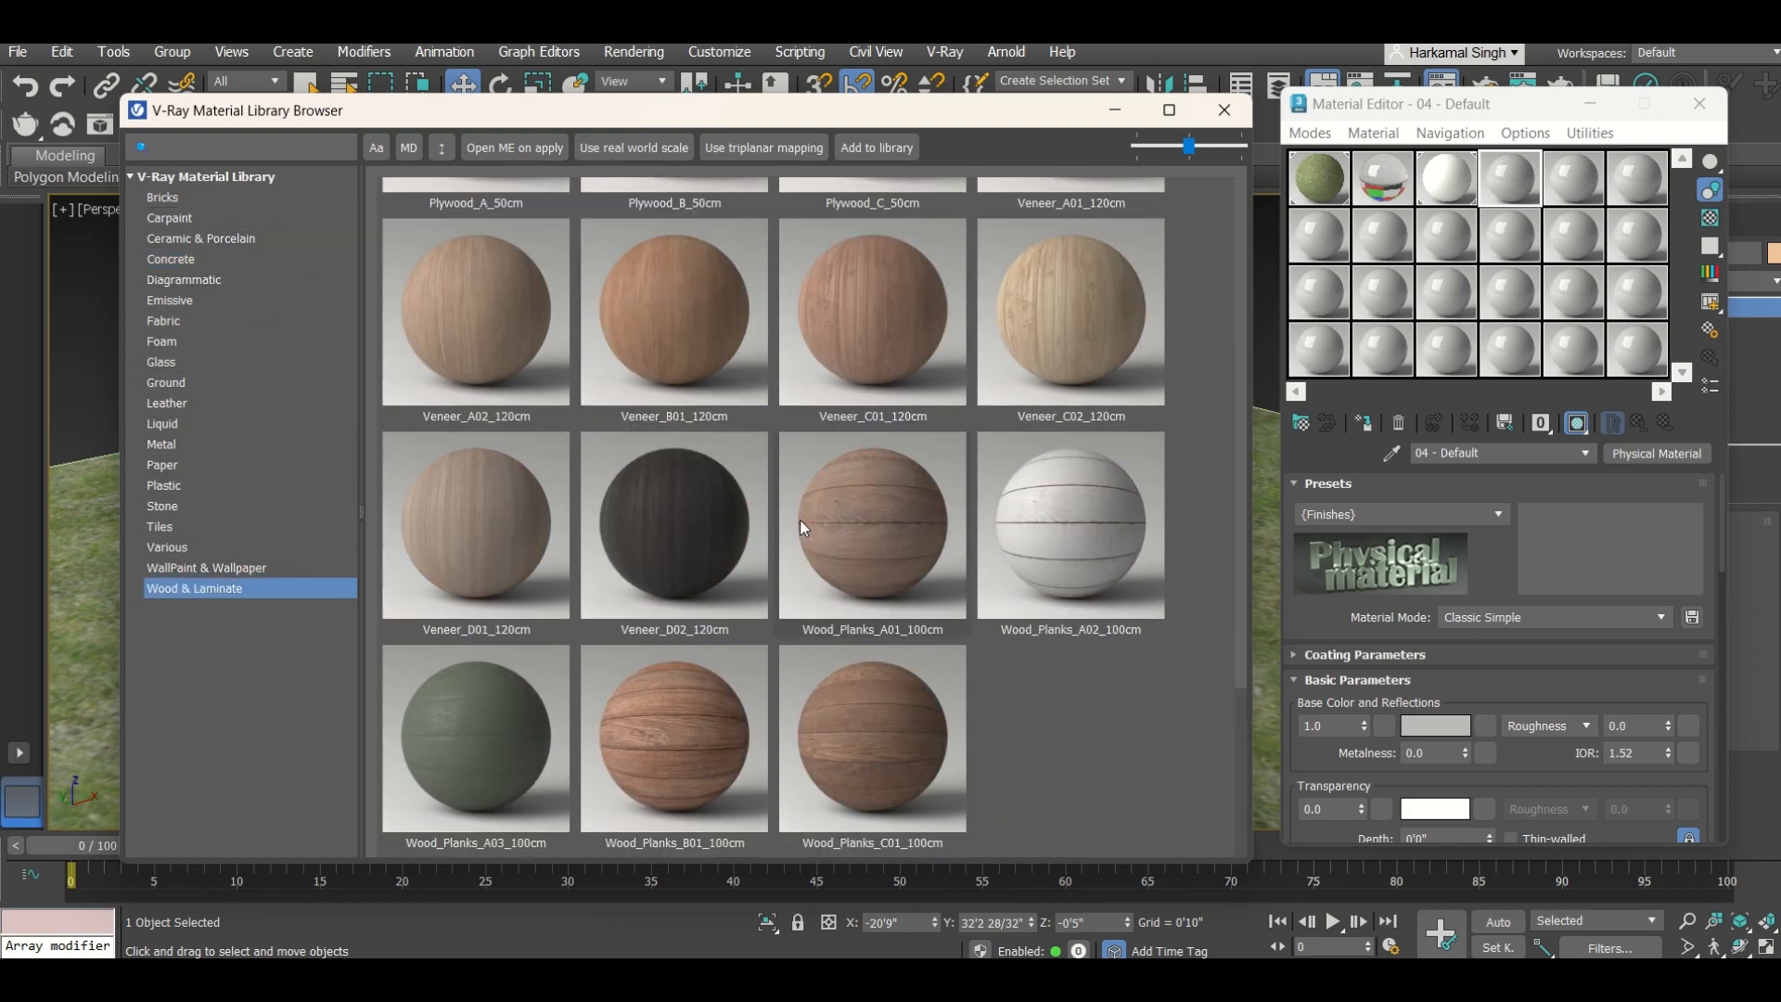
scroll(771, 566, up, 10)
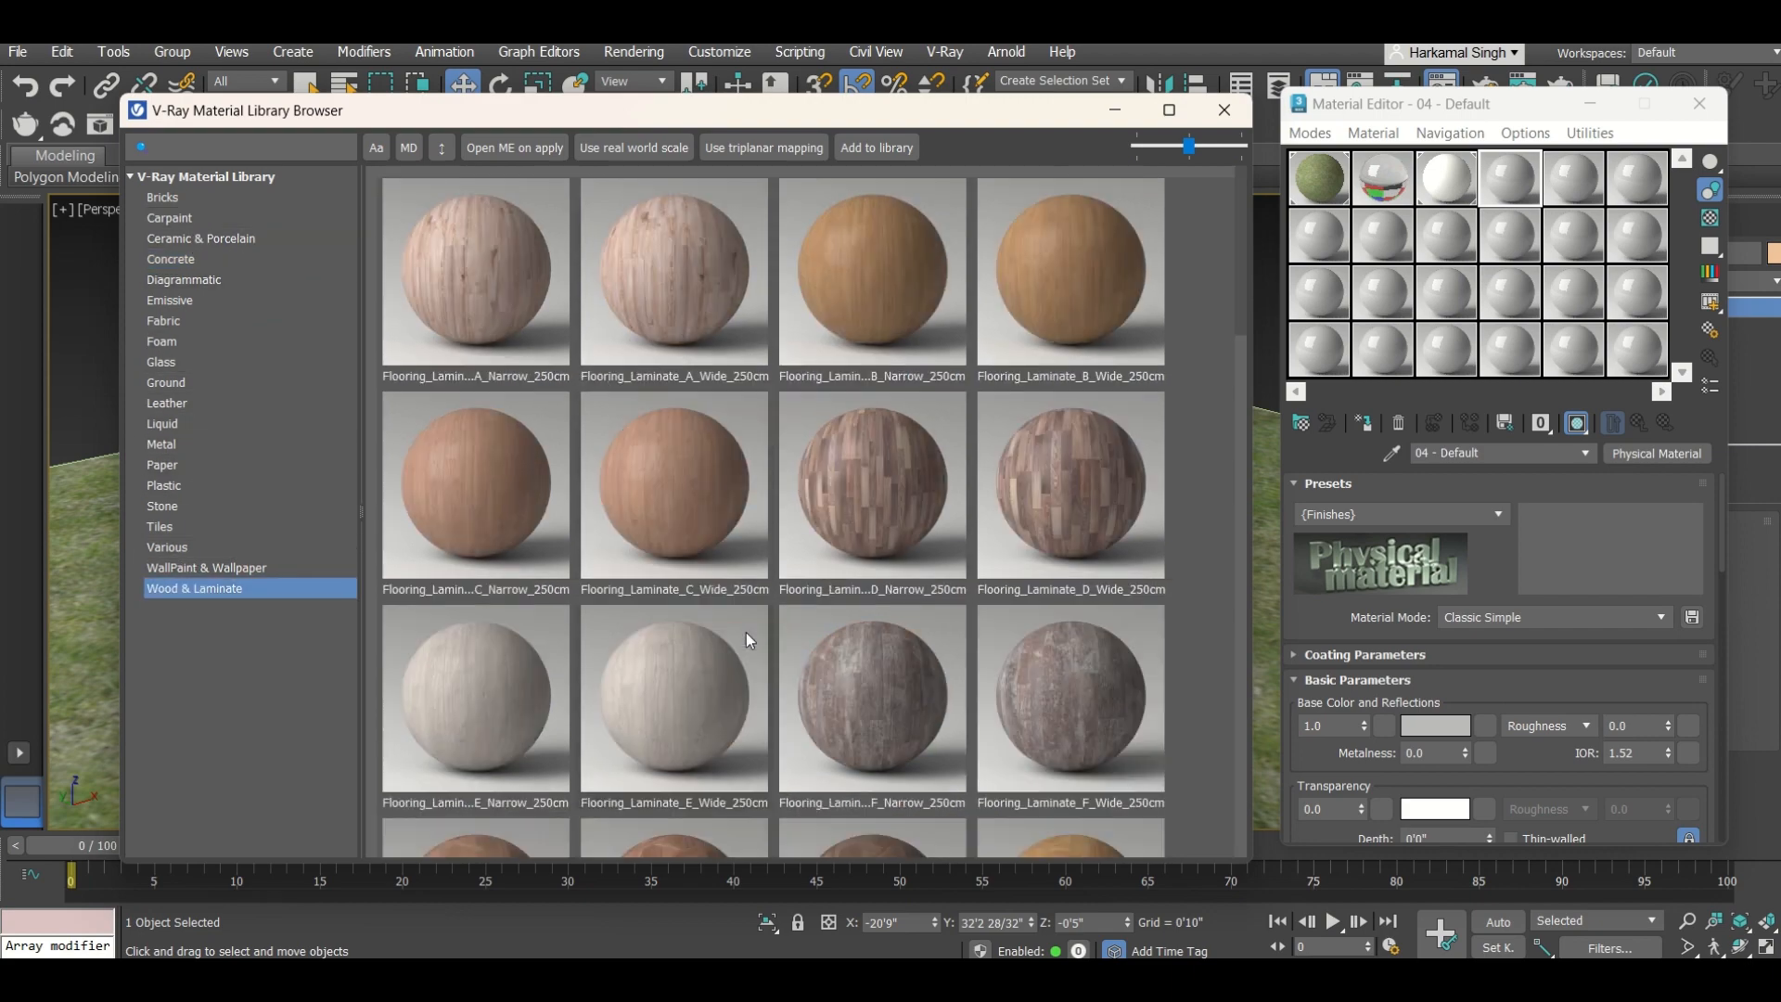
double_click(838, 281)
click(996, 103)
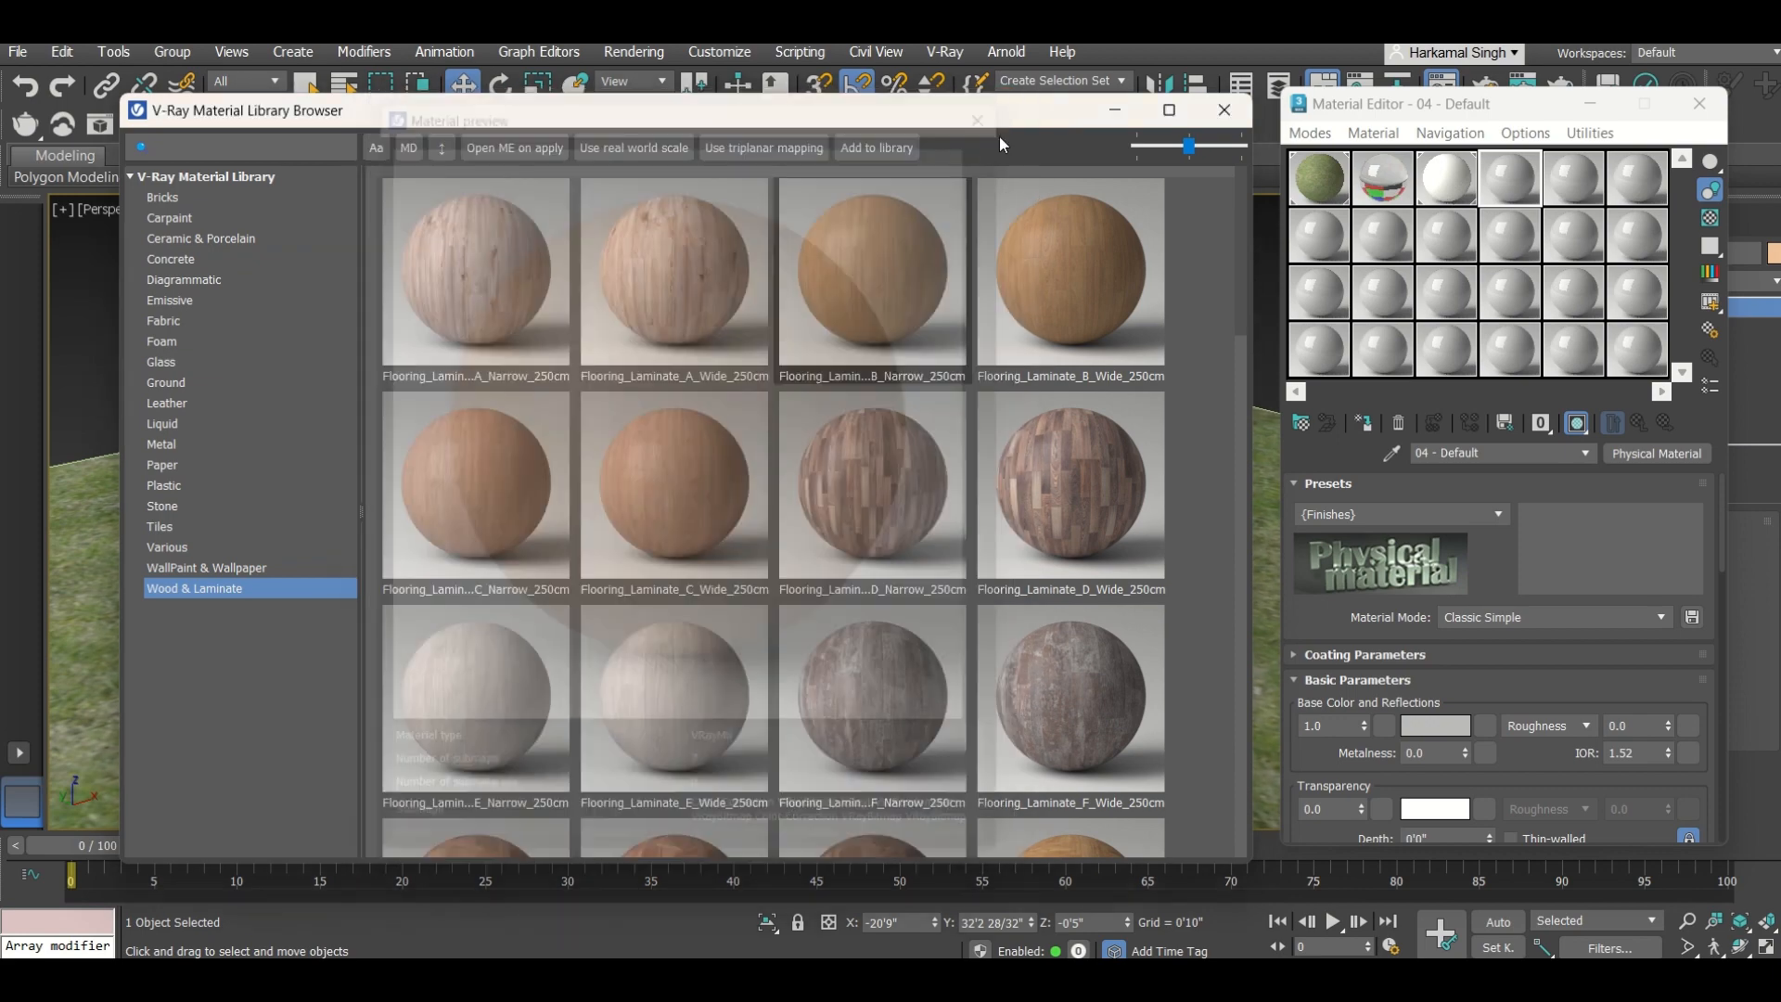
drag(1510, 196, 1503, 183)
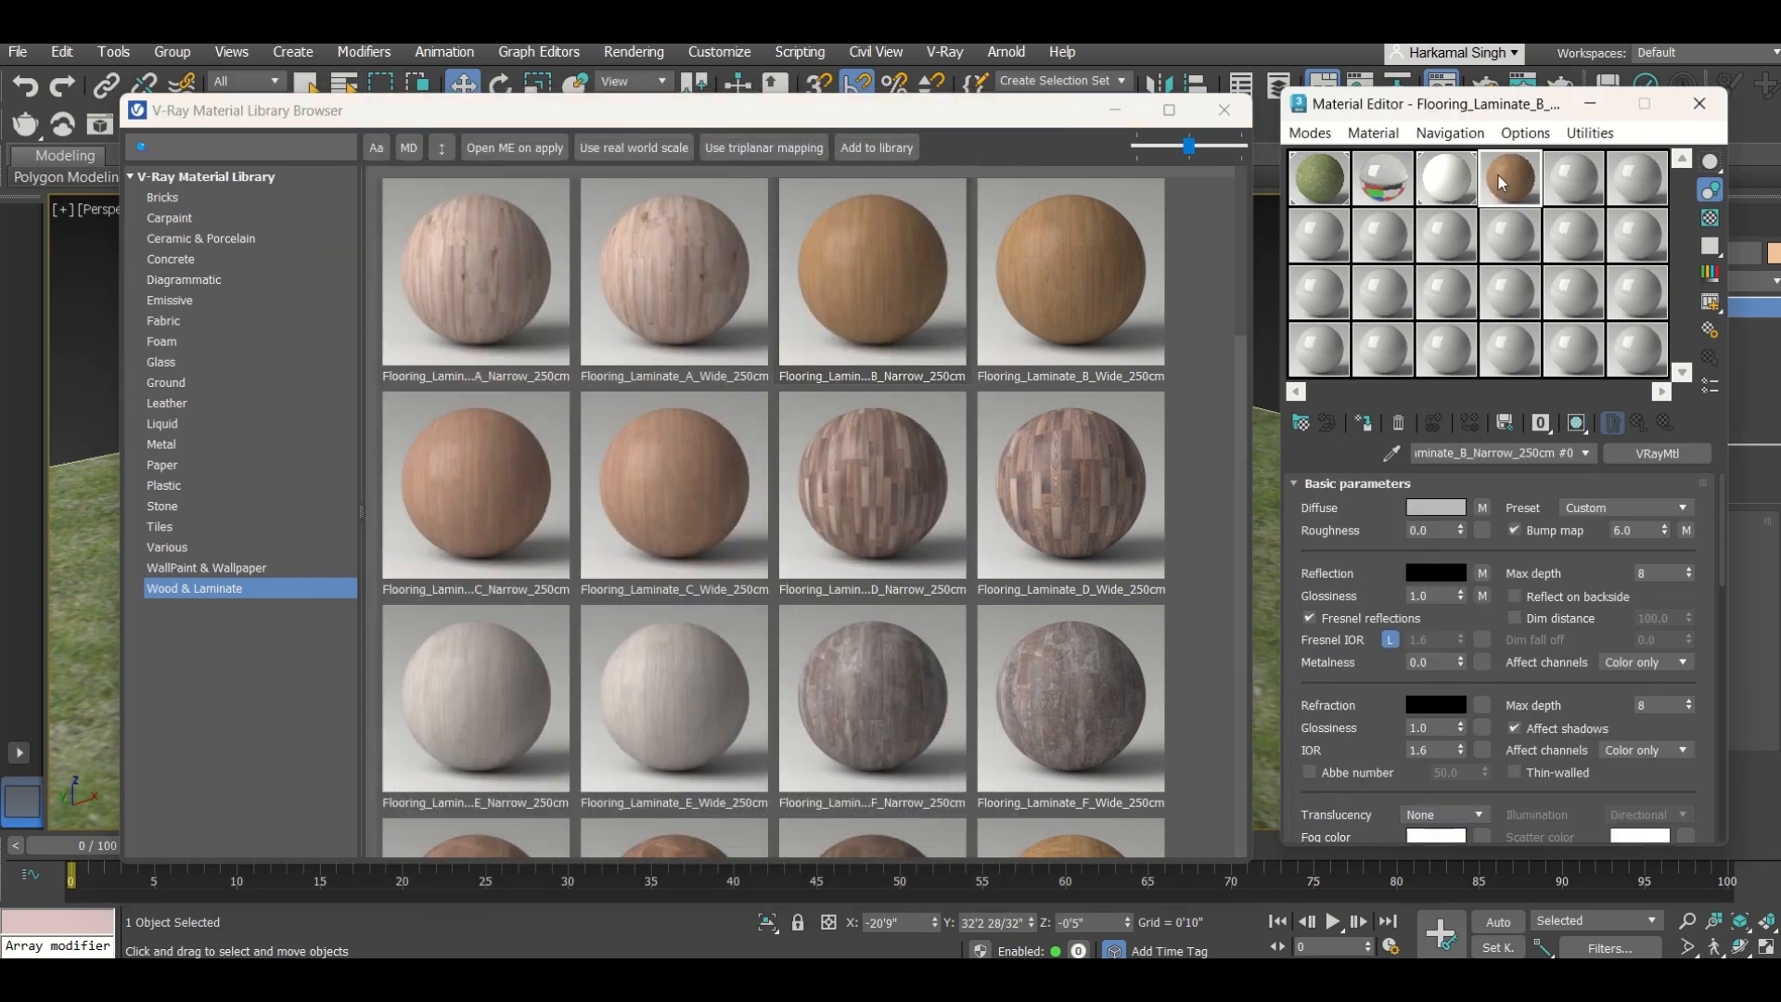
Step: Close the material library, assign the laminate flooring to the floor slab and show its texture in the viewport
click(1225, 110)
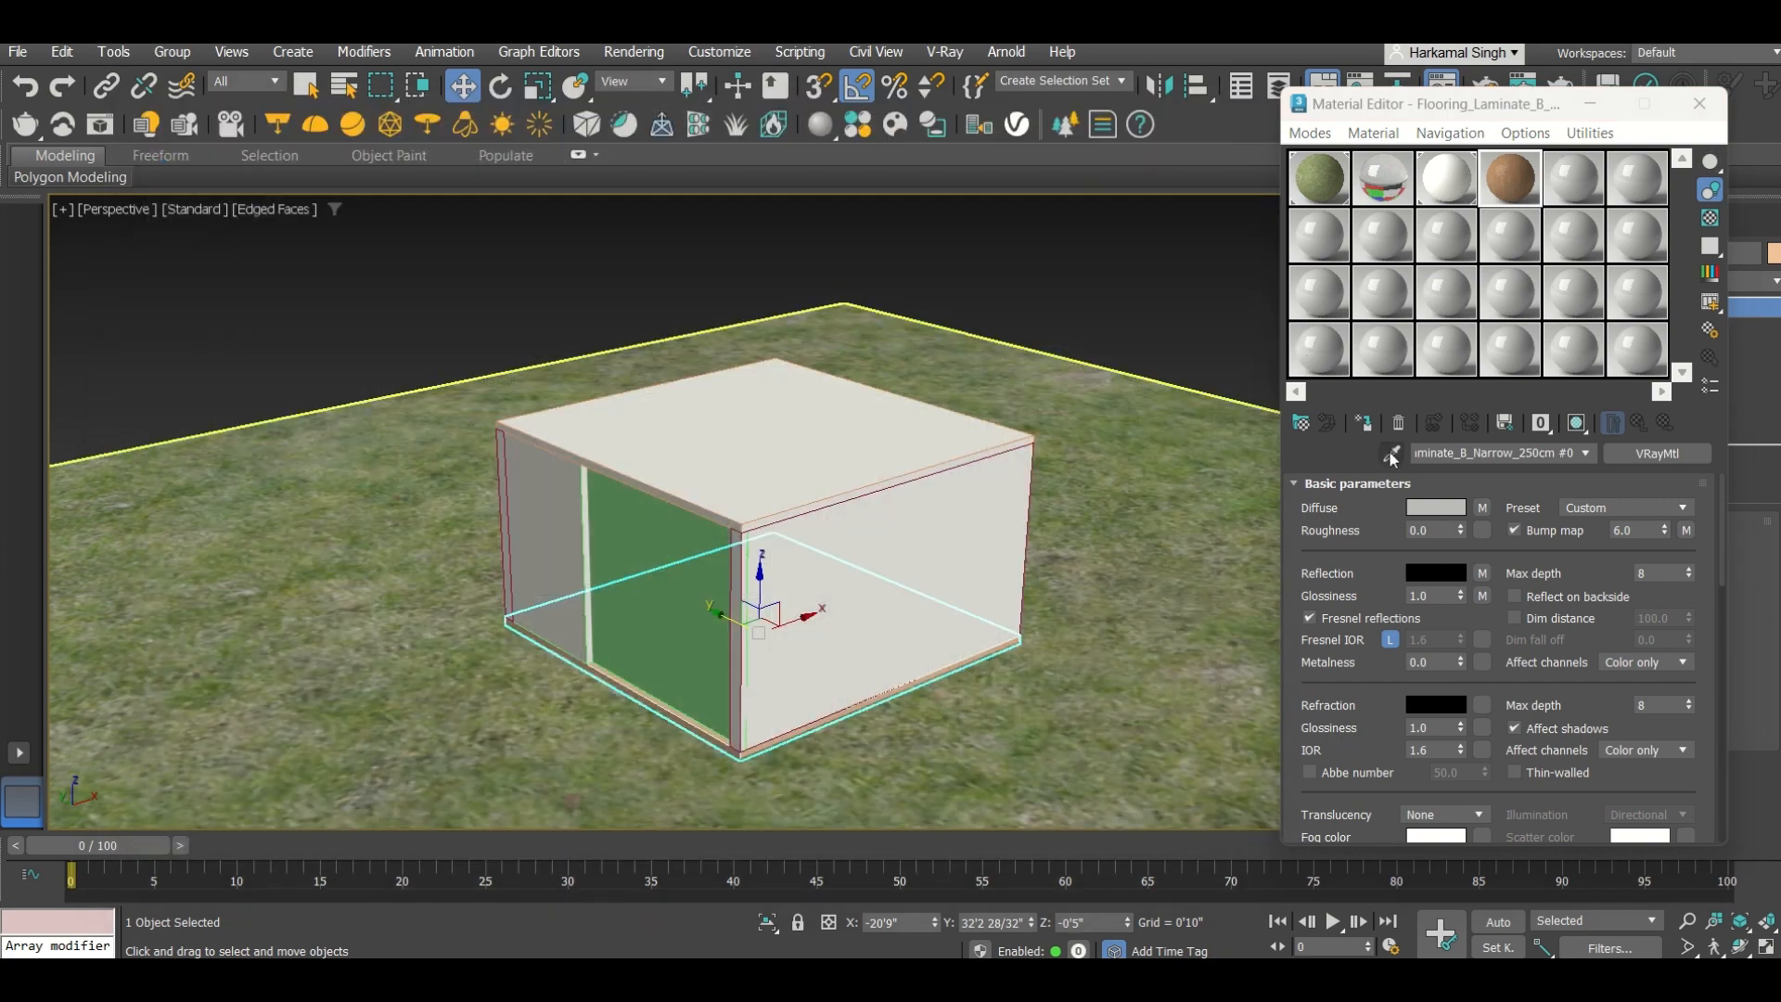
click(1573, 429)
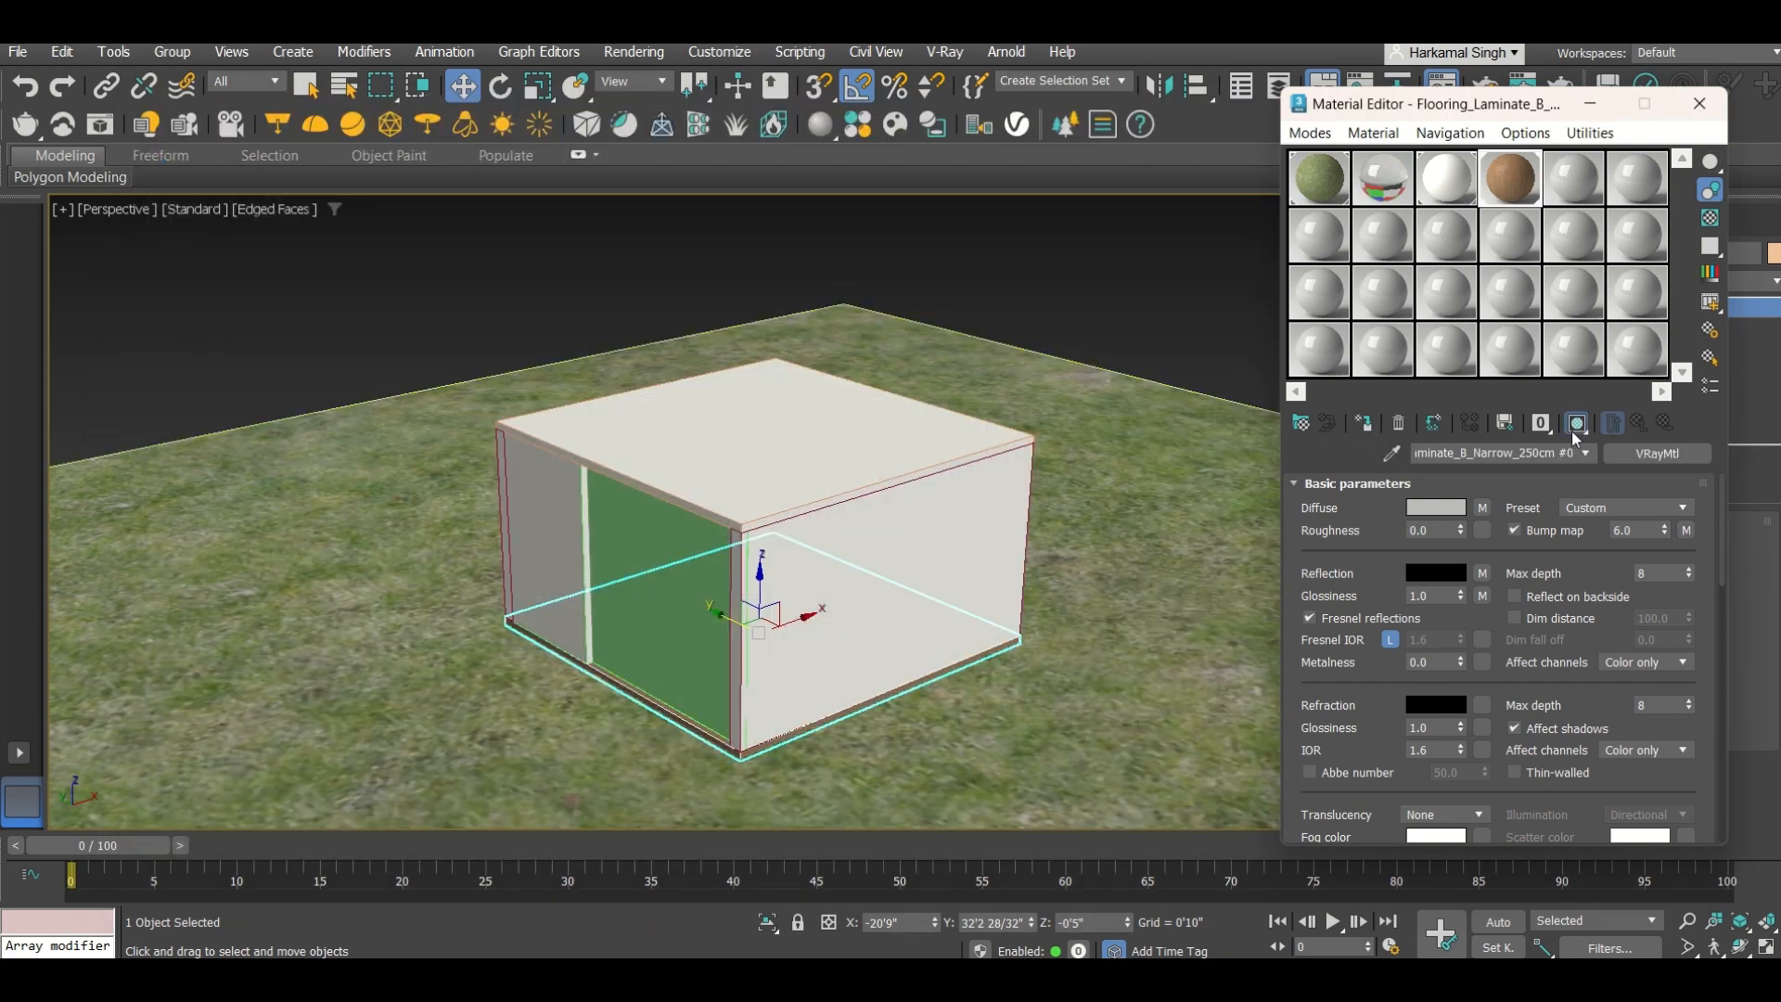
click(1598, 103)
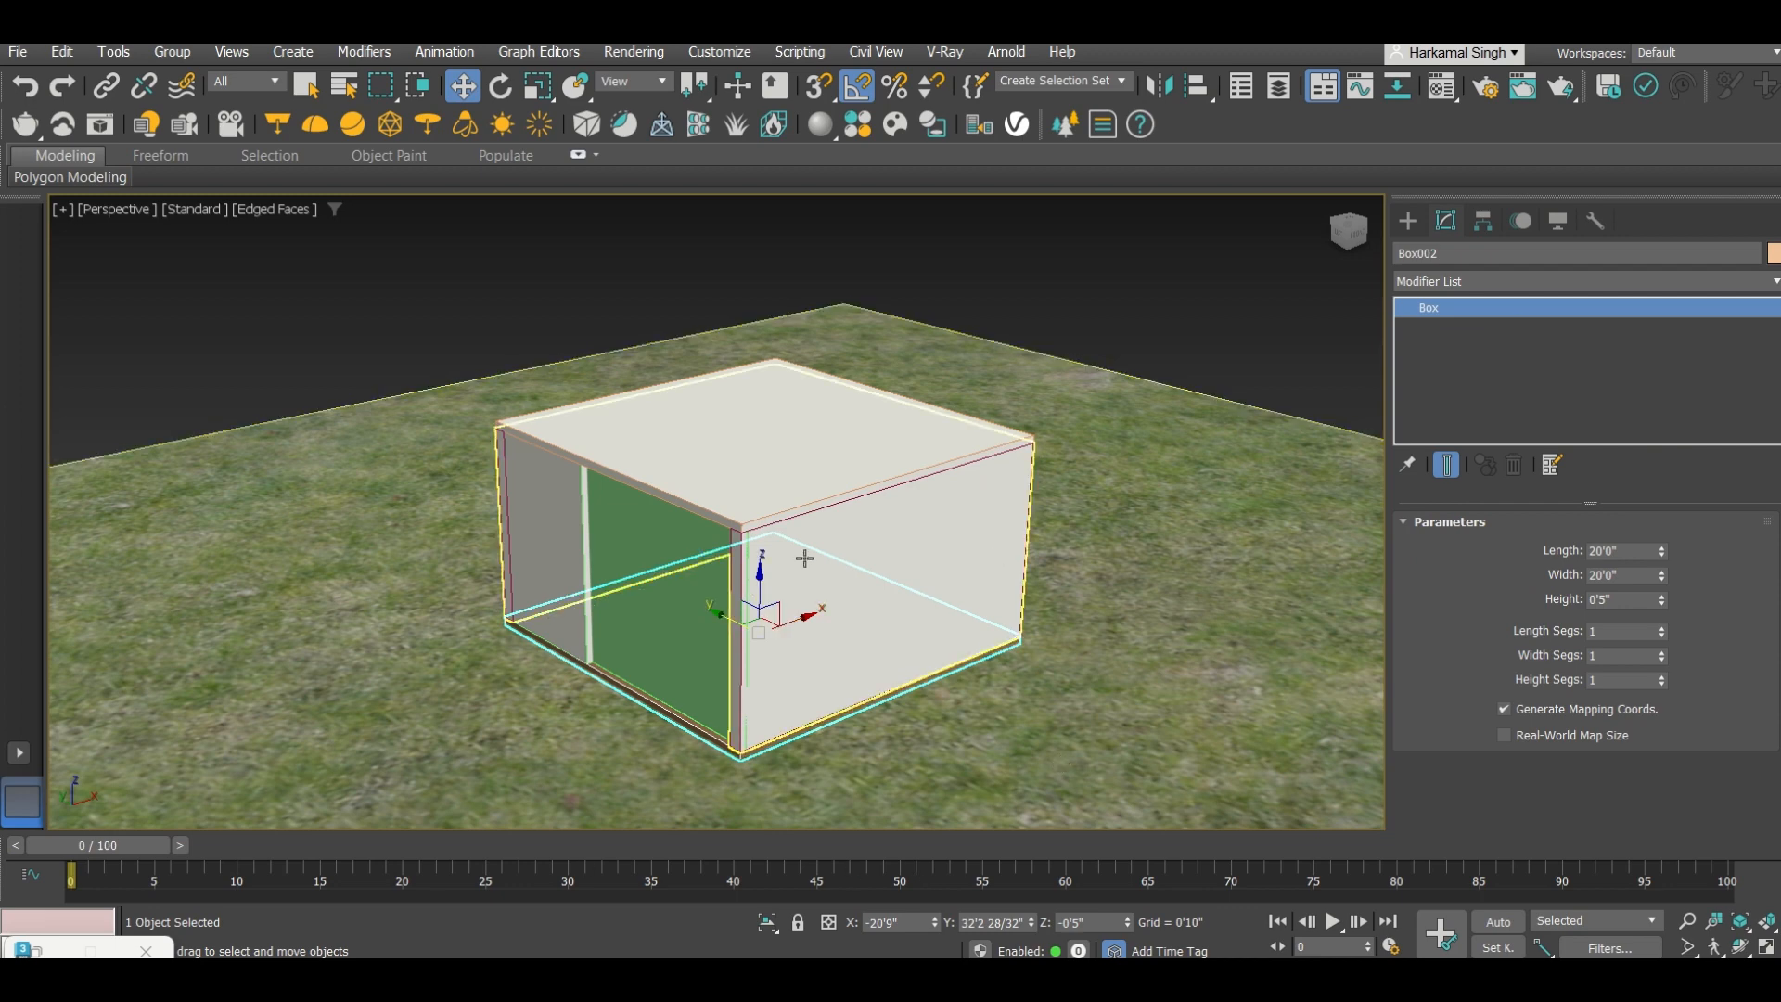
Step: Isolate the floor slab, examine the scale of its laminate texture from several angles, and end the isolation
click(767, 927)
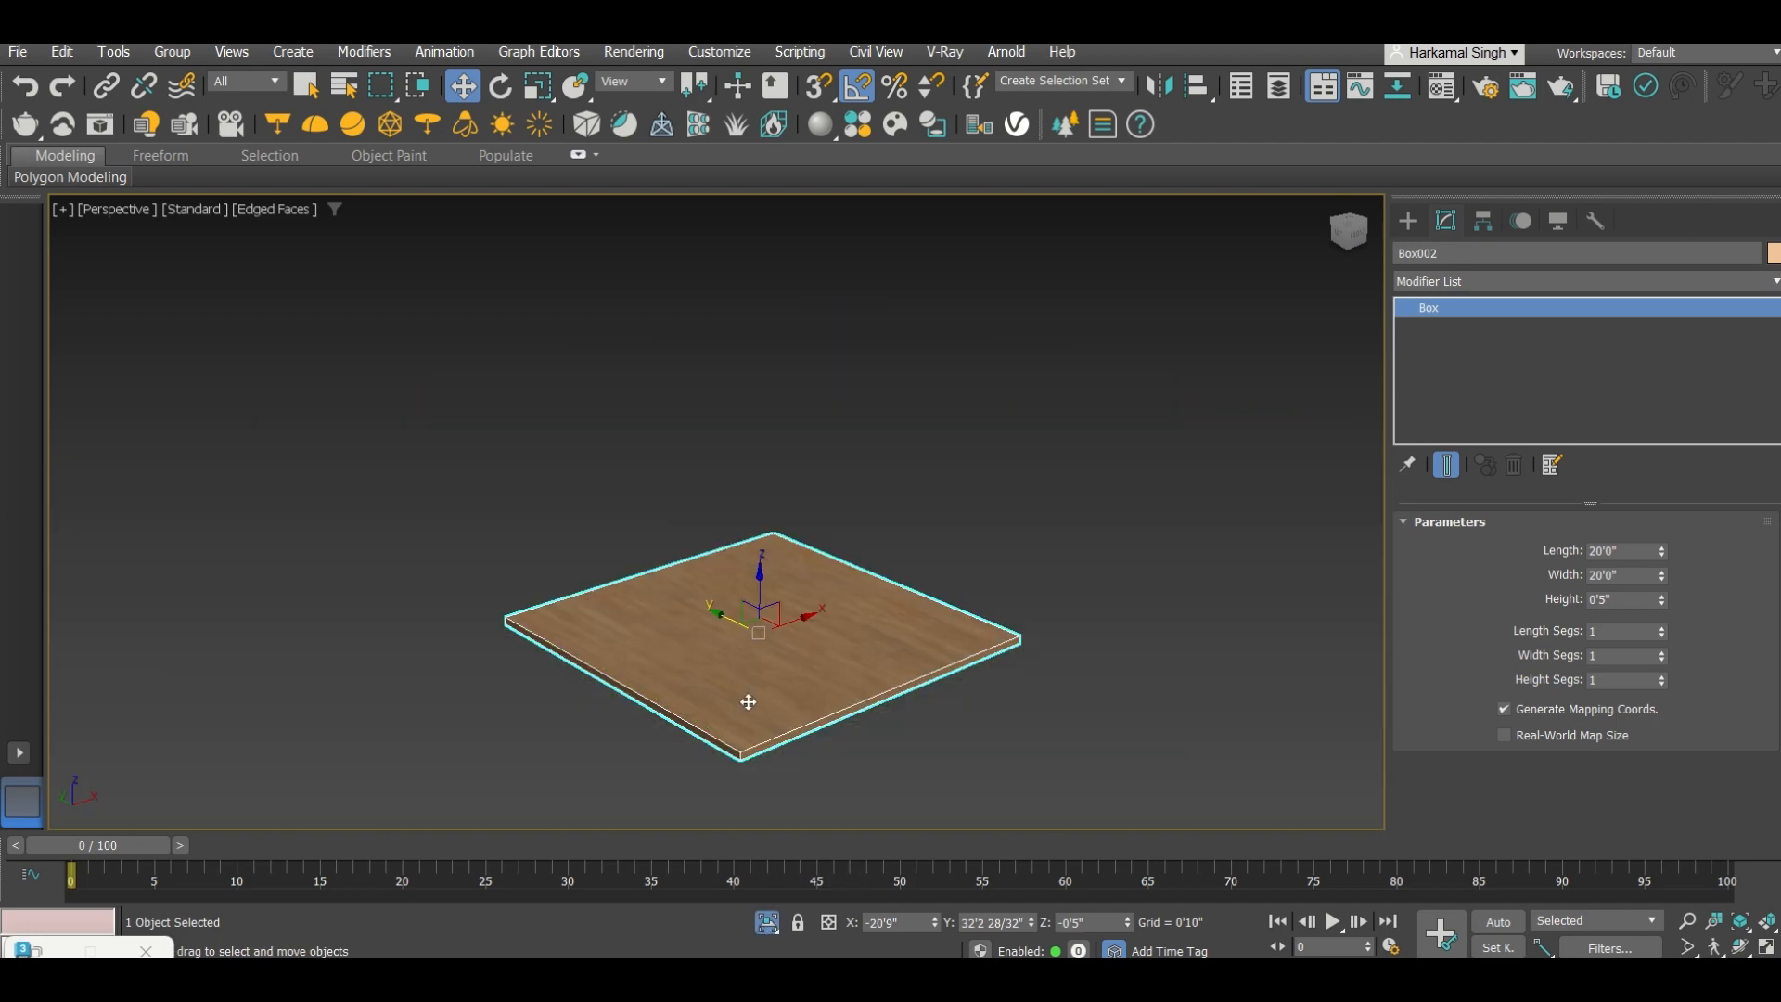
scroll(779, 637, up, 5)
scroll(780, 636, down, 6)
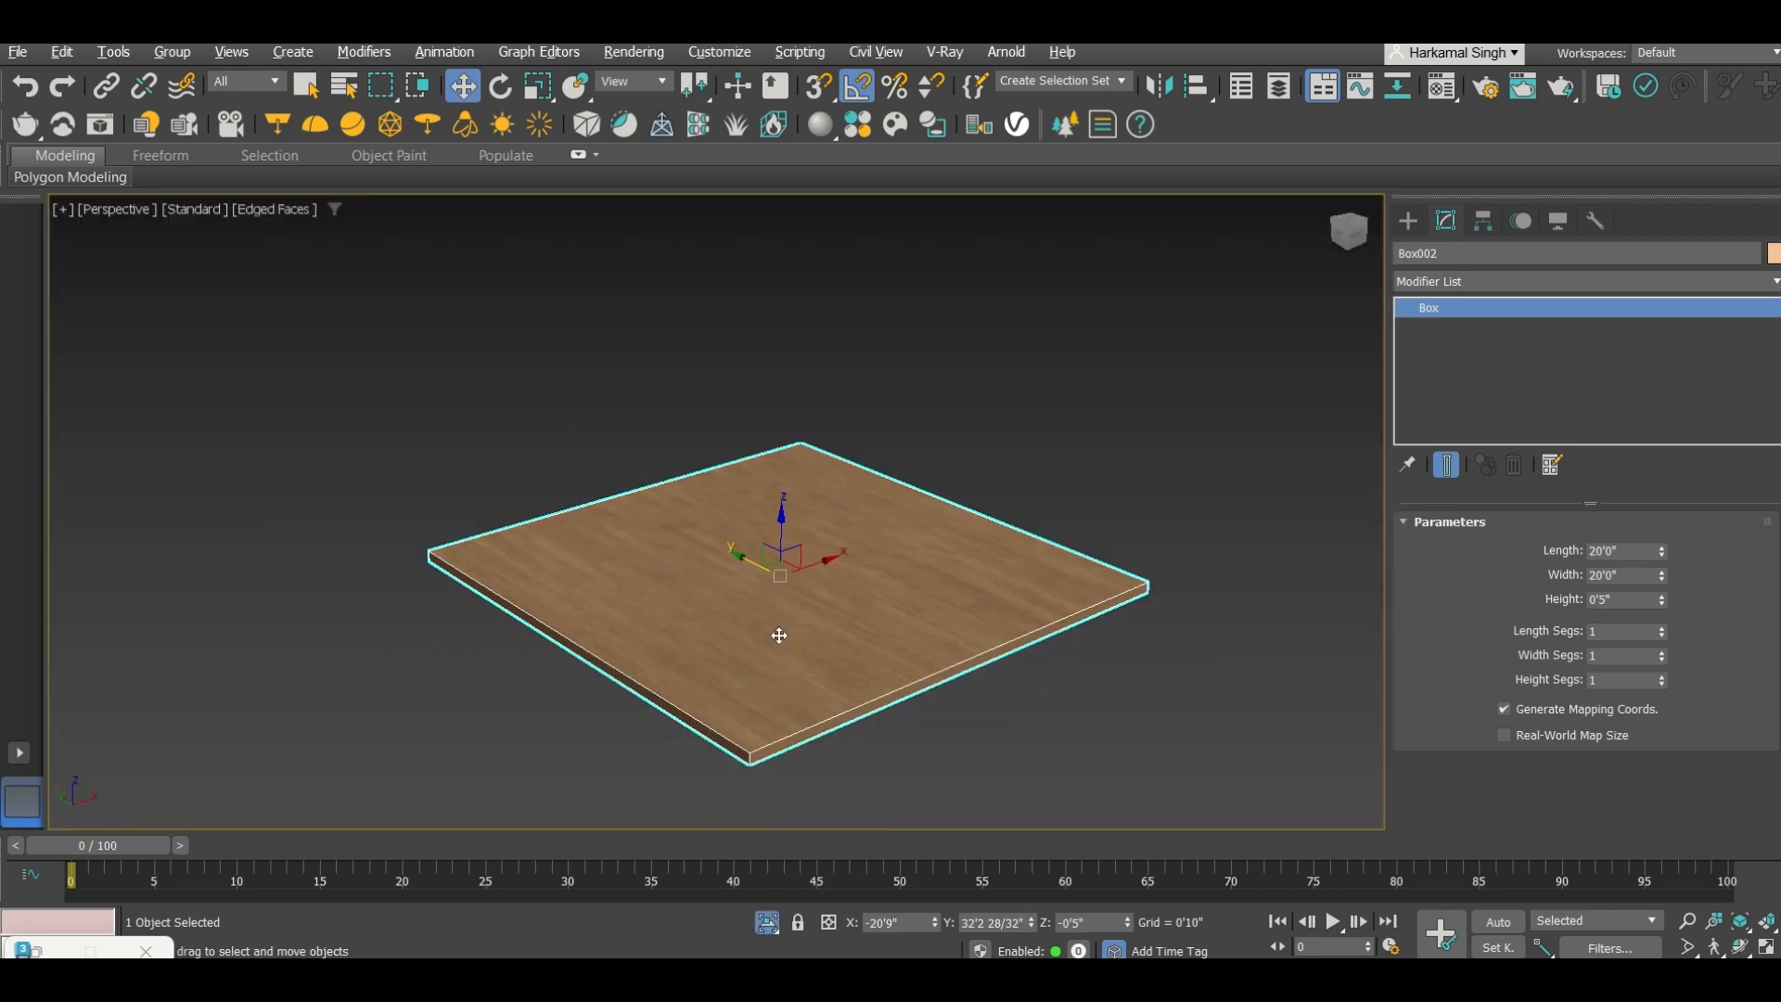
alt+middle_drag(779, 635, 772, 695)
scroll(768, 585, up, 5)
scroll(764, 586, down, 3)
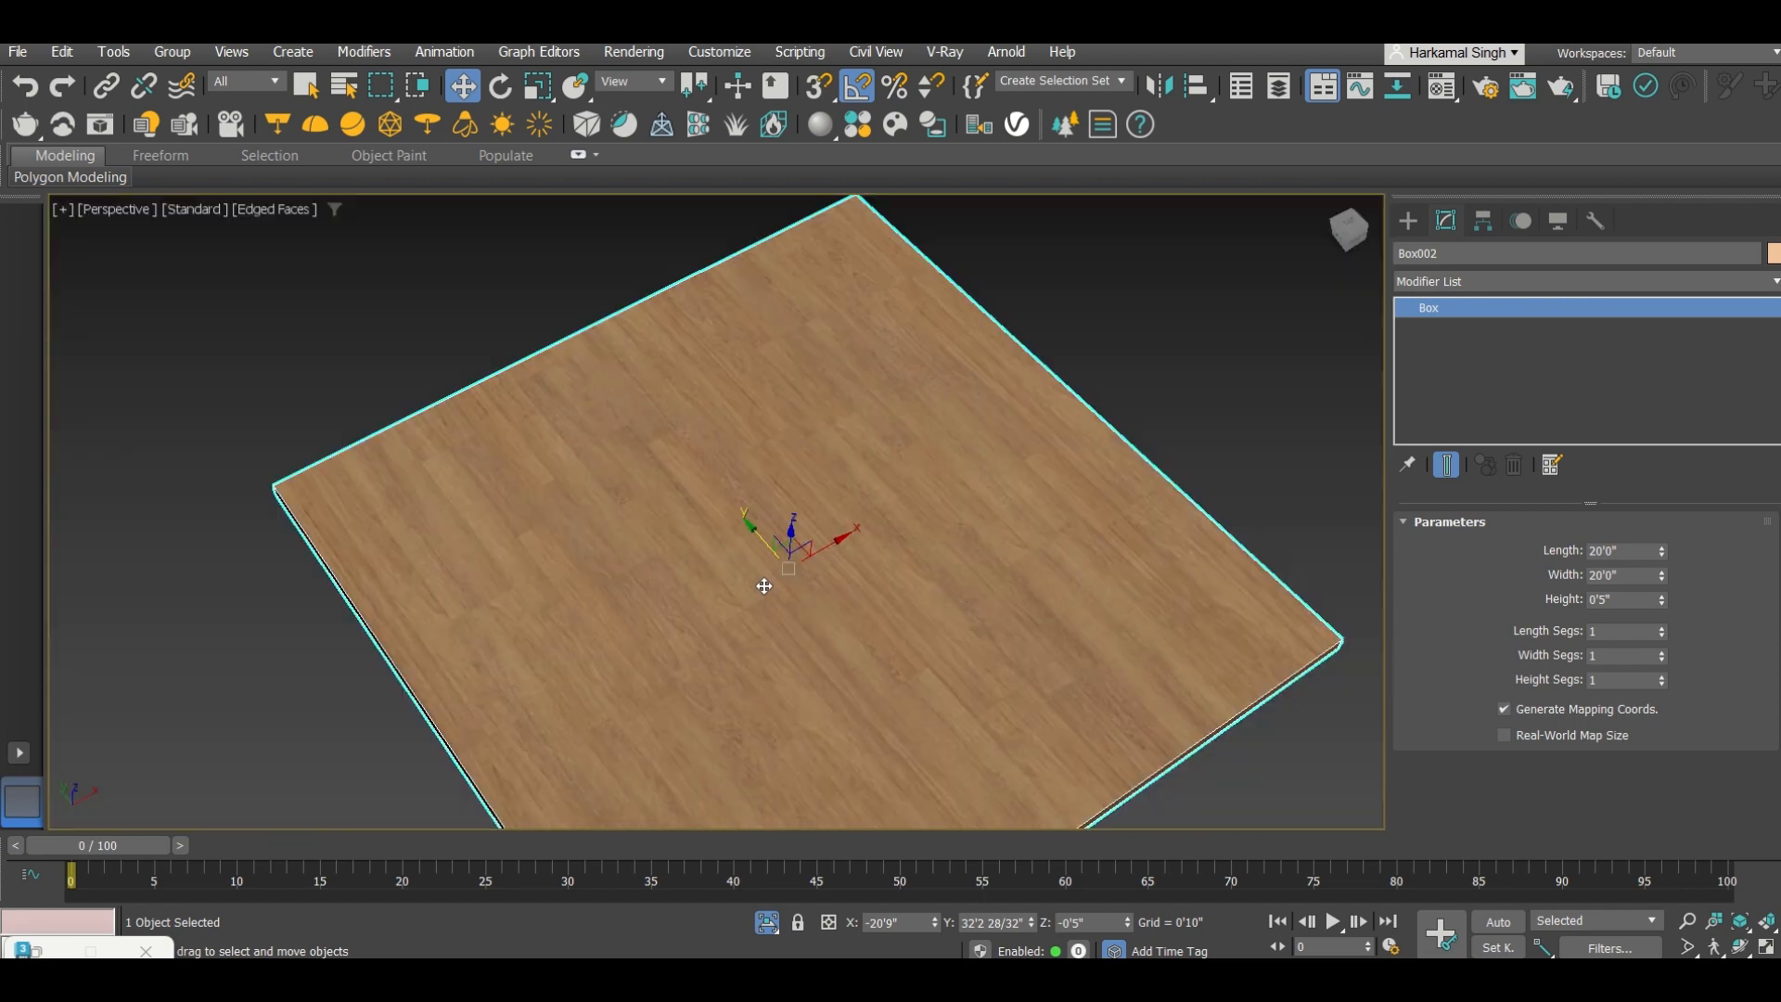
scroll(764, 587, down, 6)
alt+middle_drag(764, 590, 768, 554)
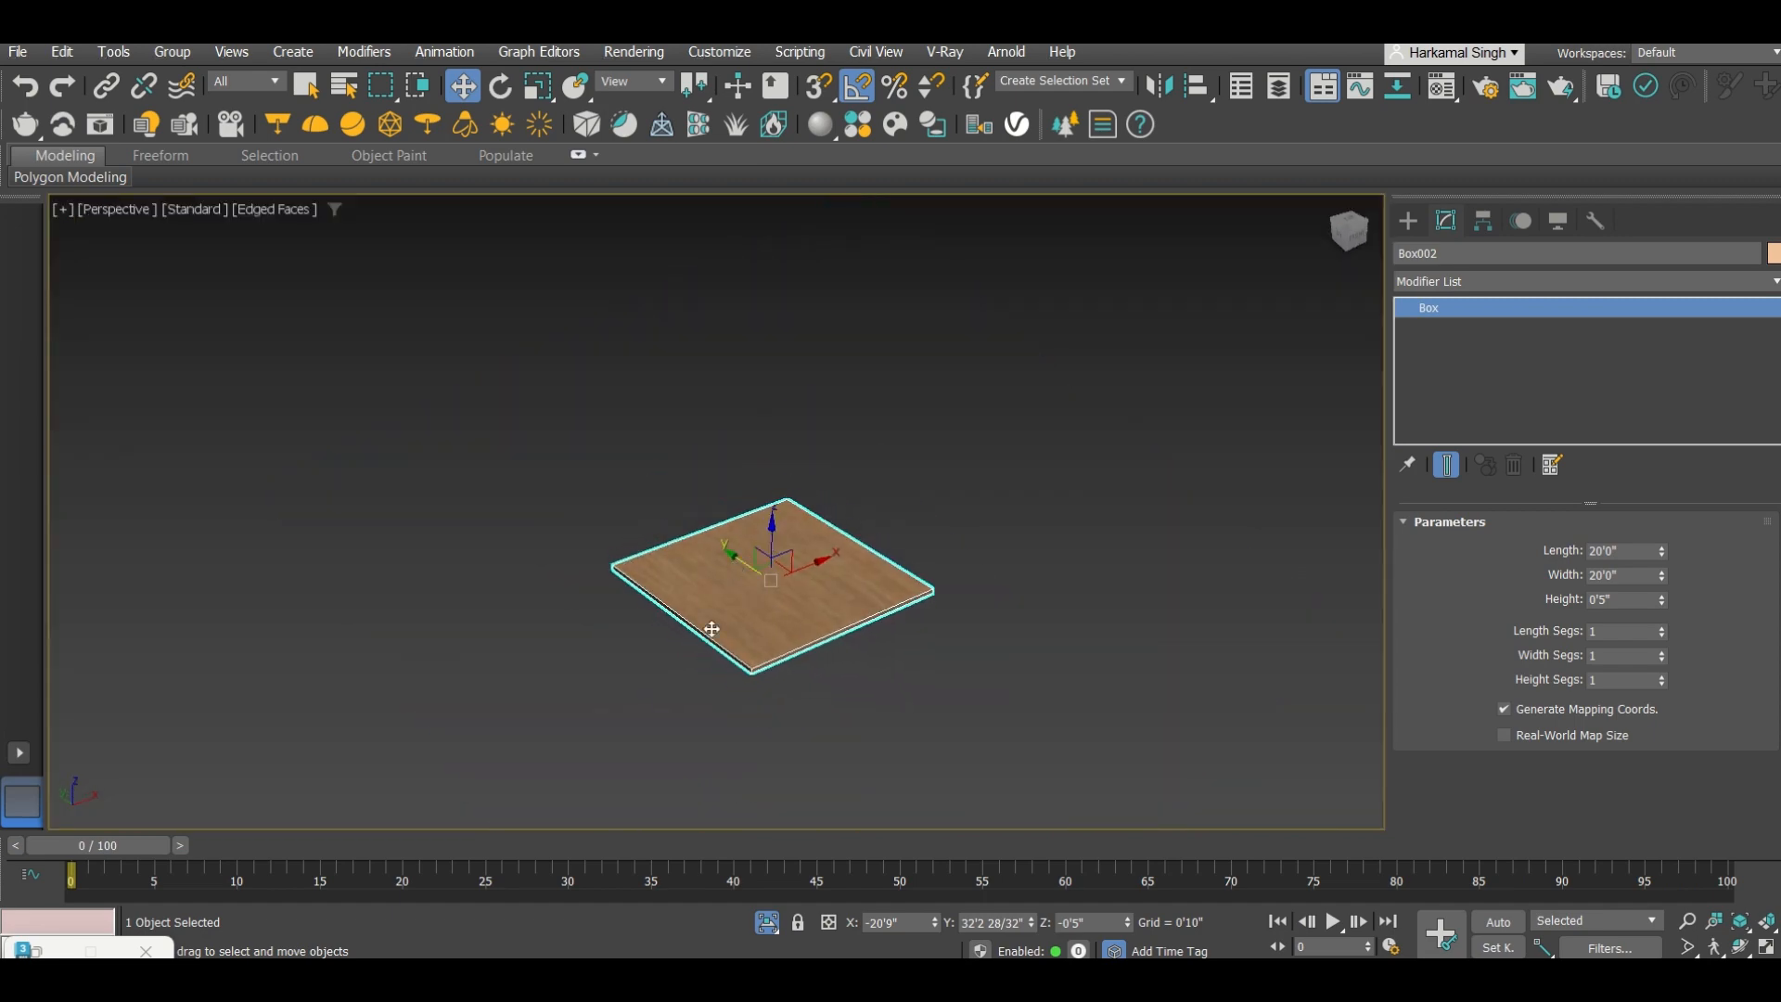
alt+middle_drag(712, 629, 712, 624)
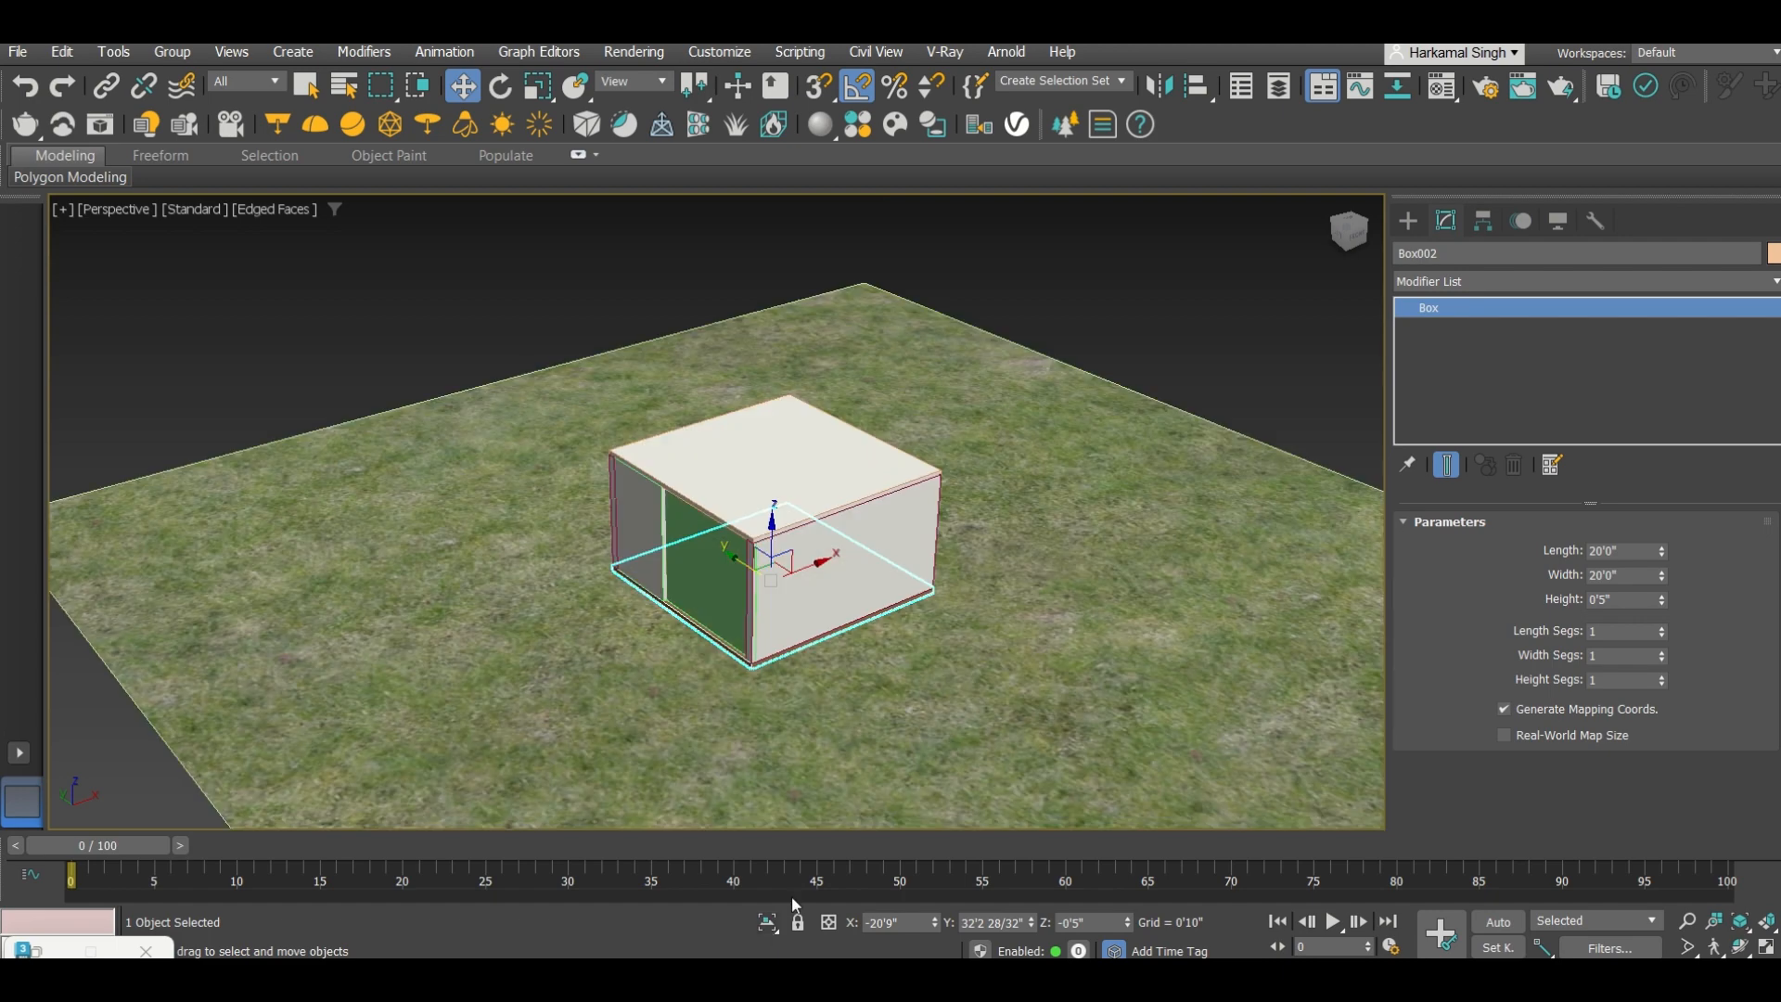
Step: Add a UVW Map modifier to the grass ground plane, enter its Gizmo sub-object level and set the mapping to Box
scroll(775, 501, down, 5)
scroll(775, 501, up, 5)
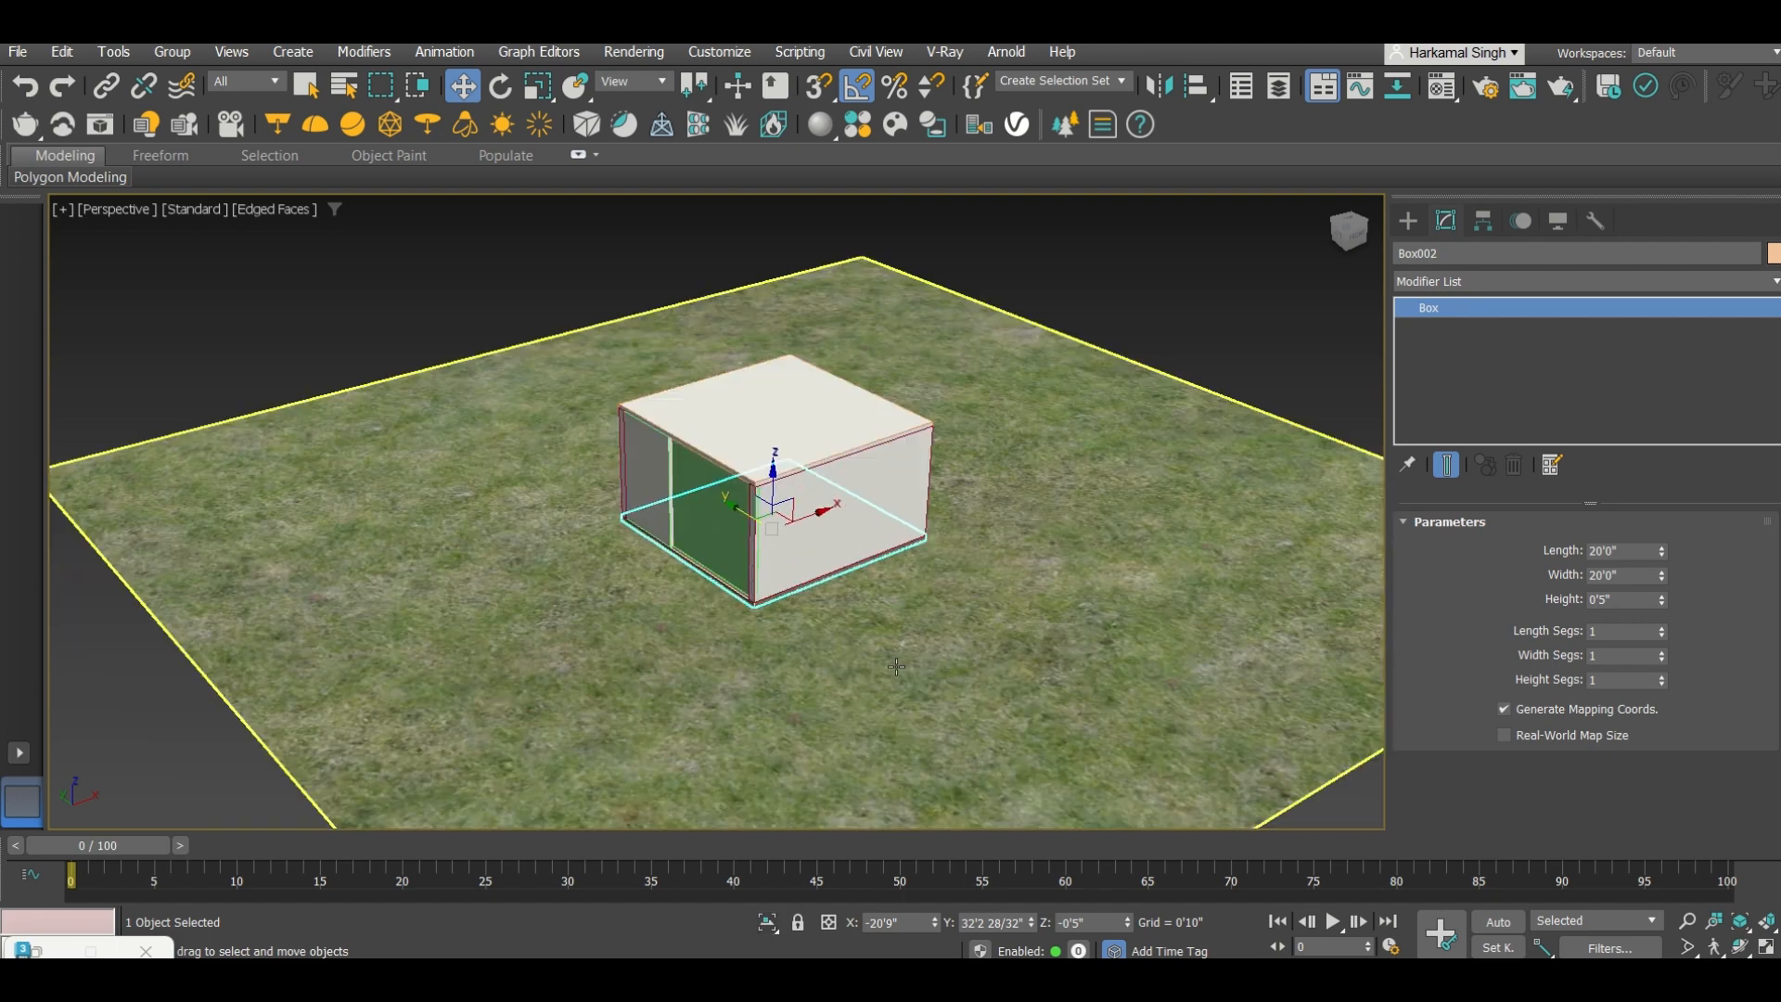
click(1230, 384)
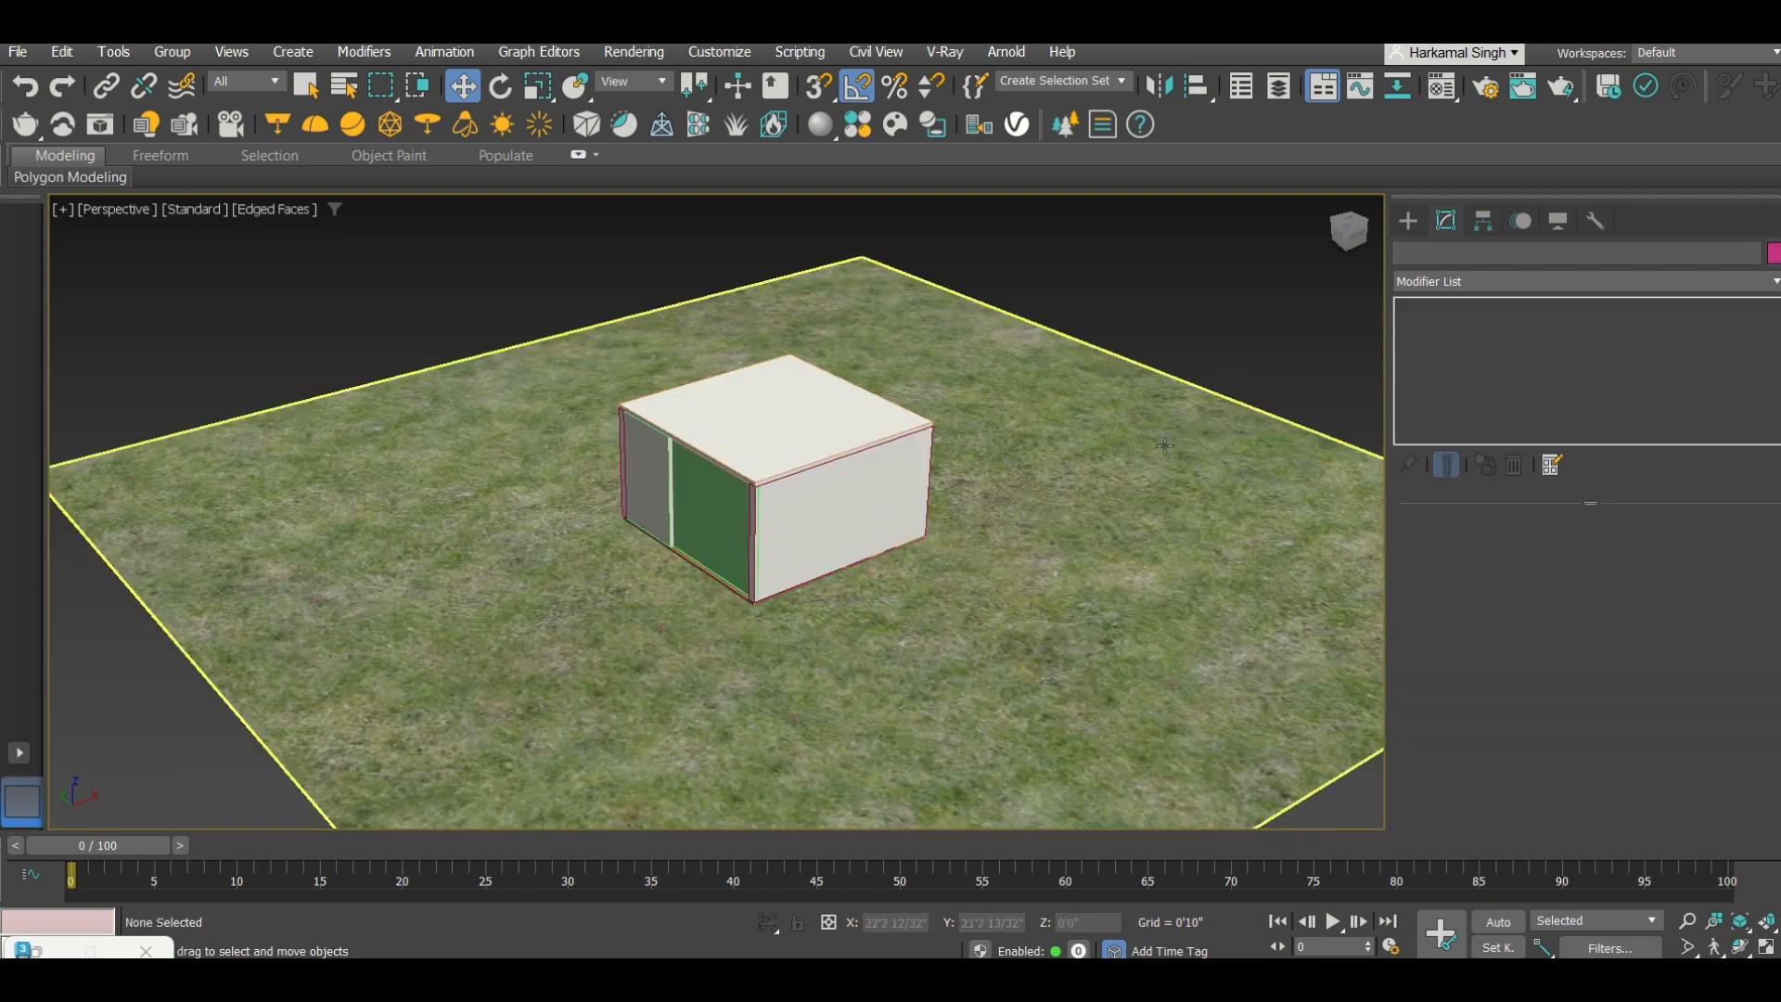
click(1427, 283)
key(u)
key(u)
key(u)
key(u)
key(u)
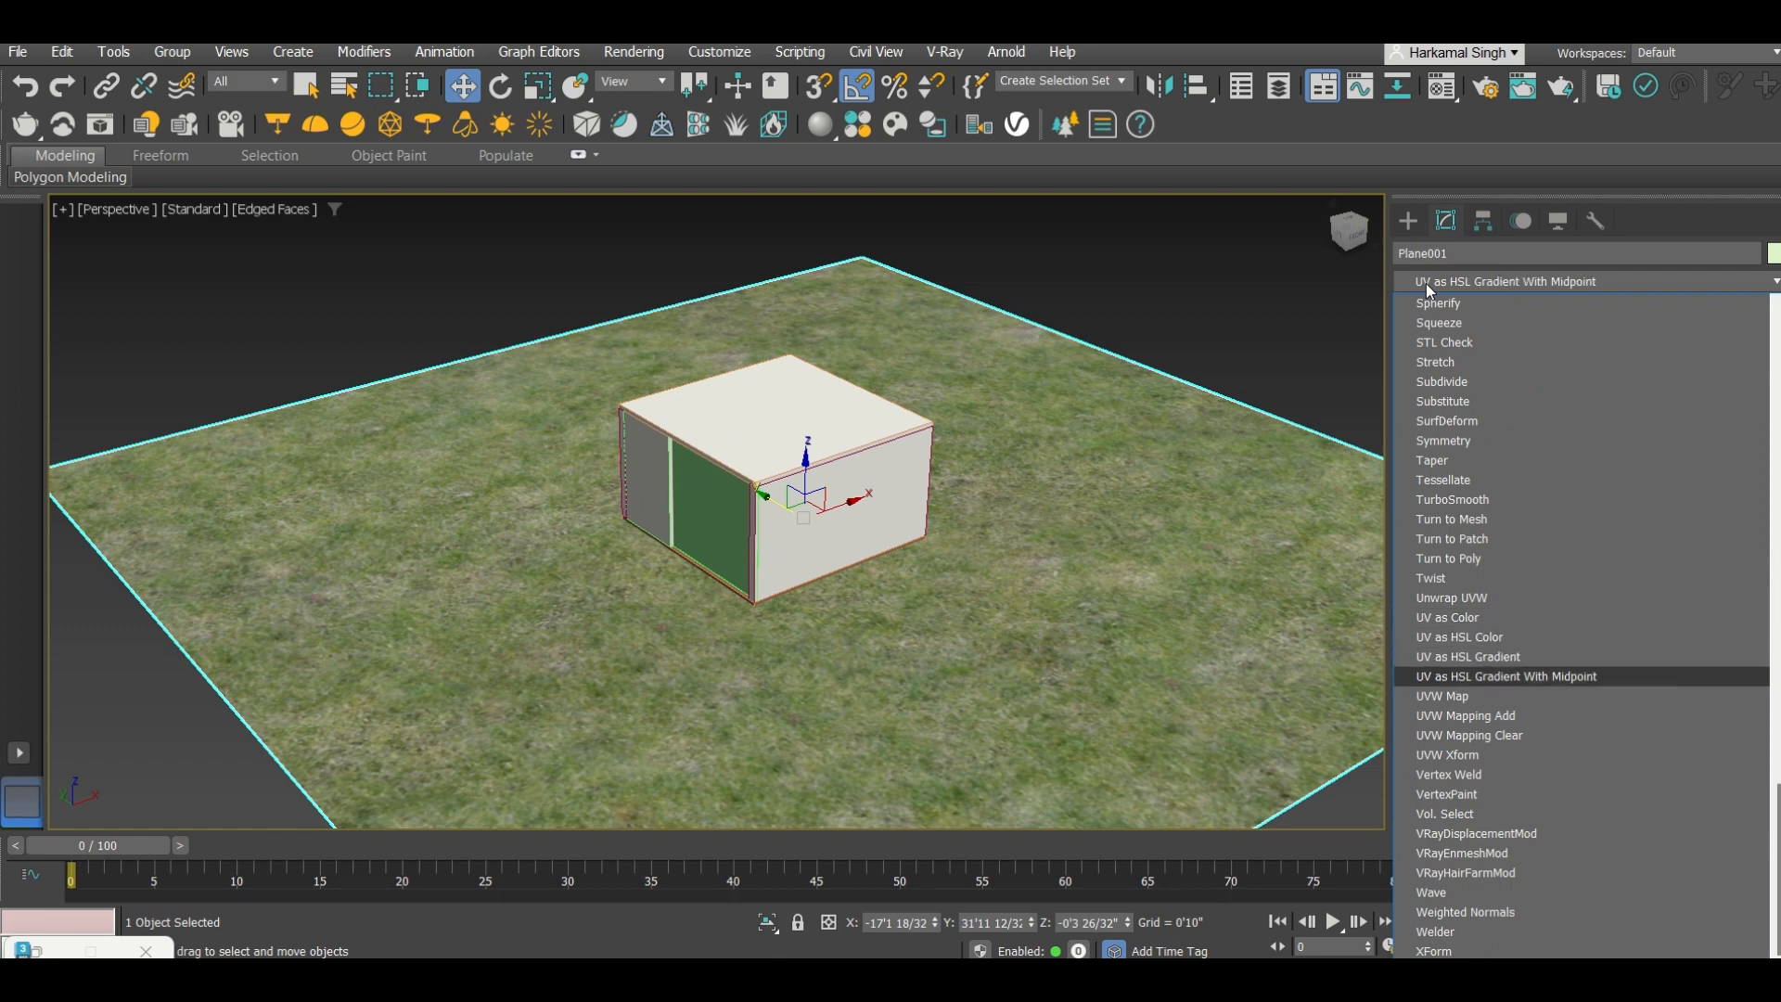
key(u)
key(Return)
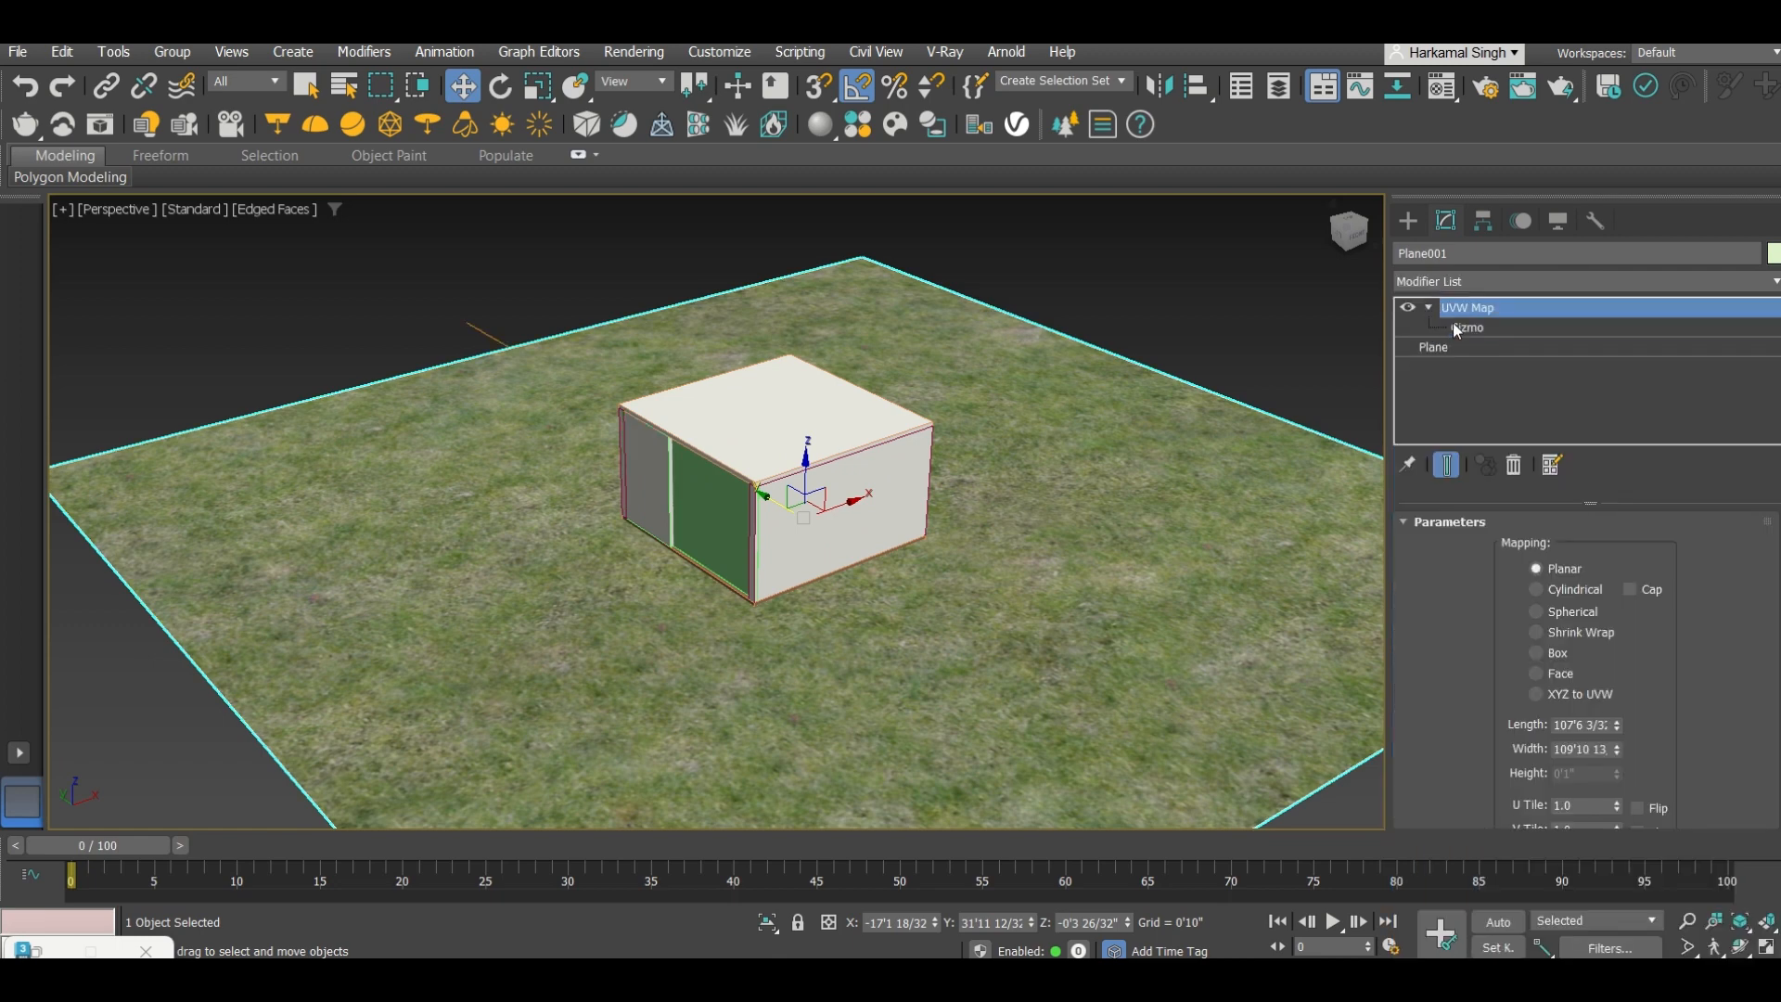
click(1456, 329)
click(1549, 654)
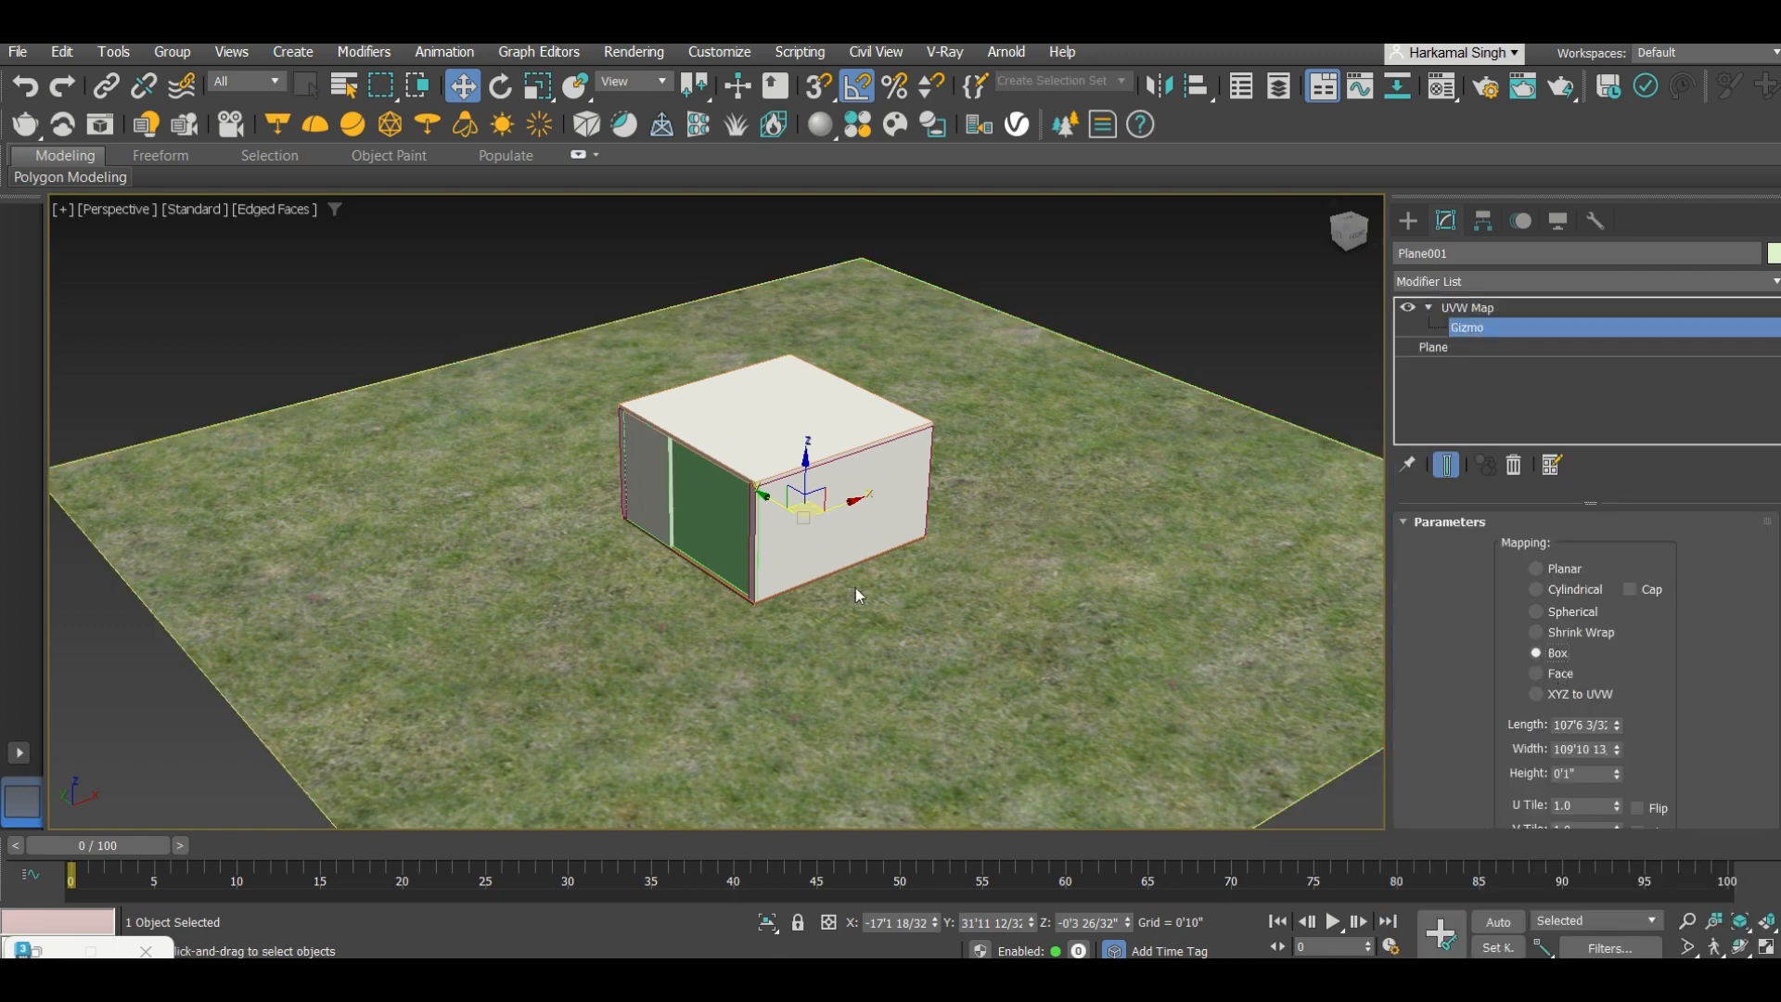
Step: Scale the grass mapping gizmo uniformly to about 29 percent, then leave gizmo editing and deselect the ground plane
key(e)
key(r)
drag(807, 517, 895, 759)
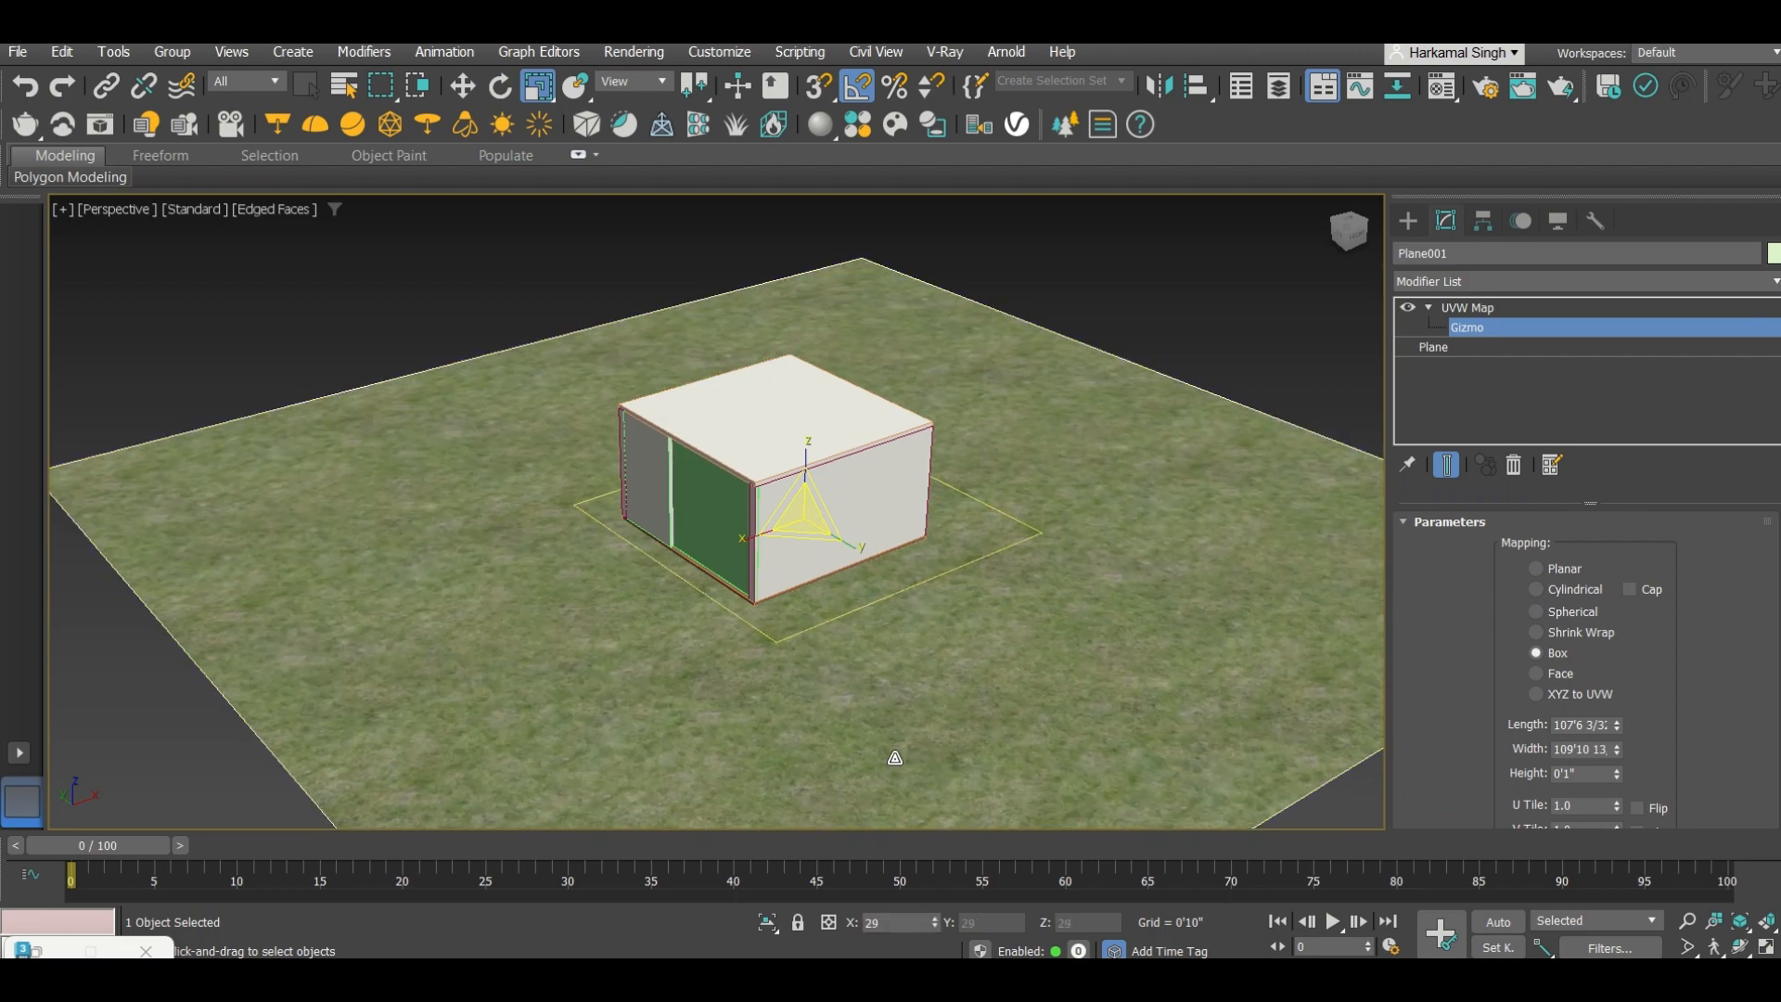
scroll(783, 574, up, 6)
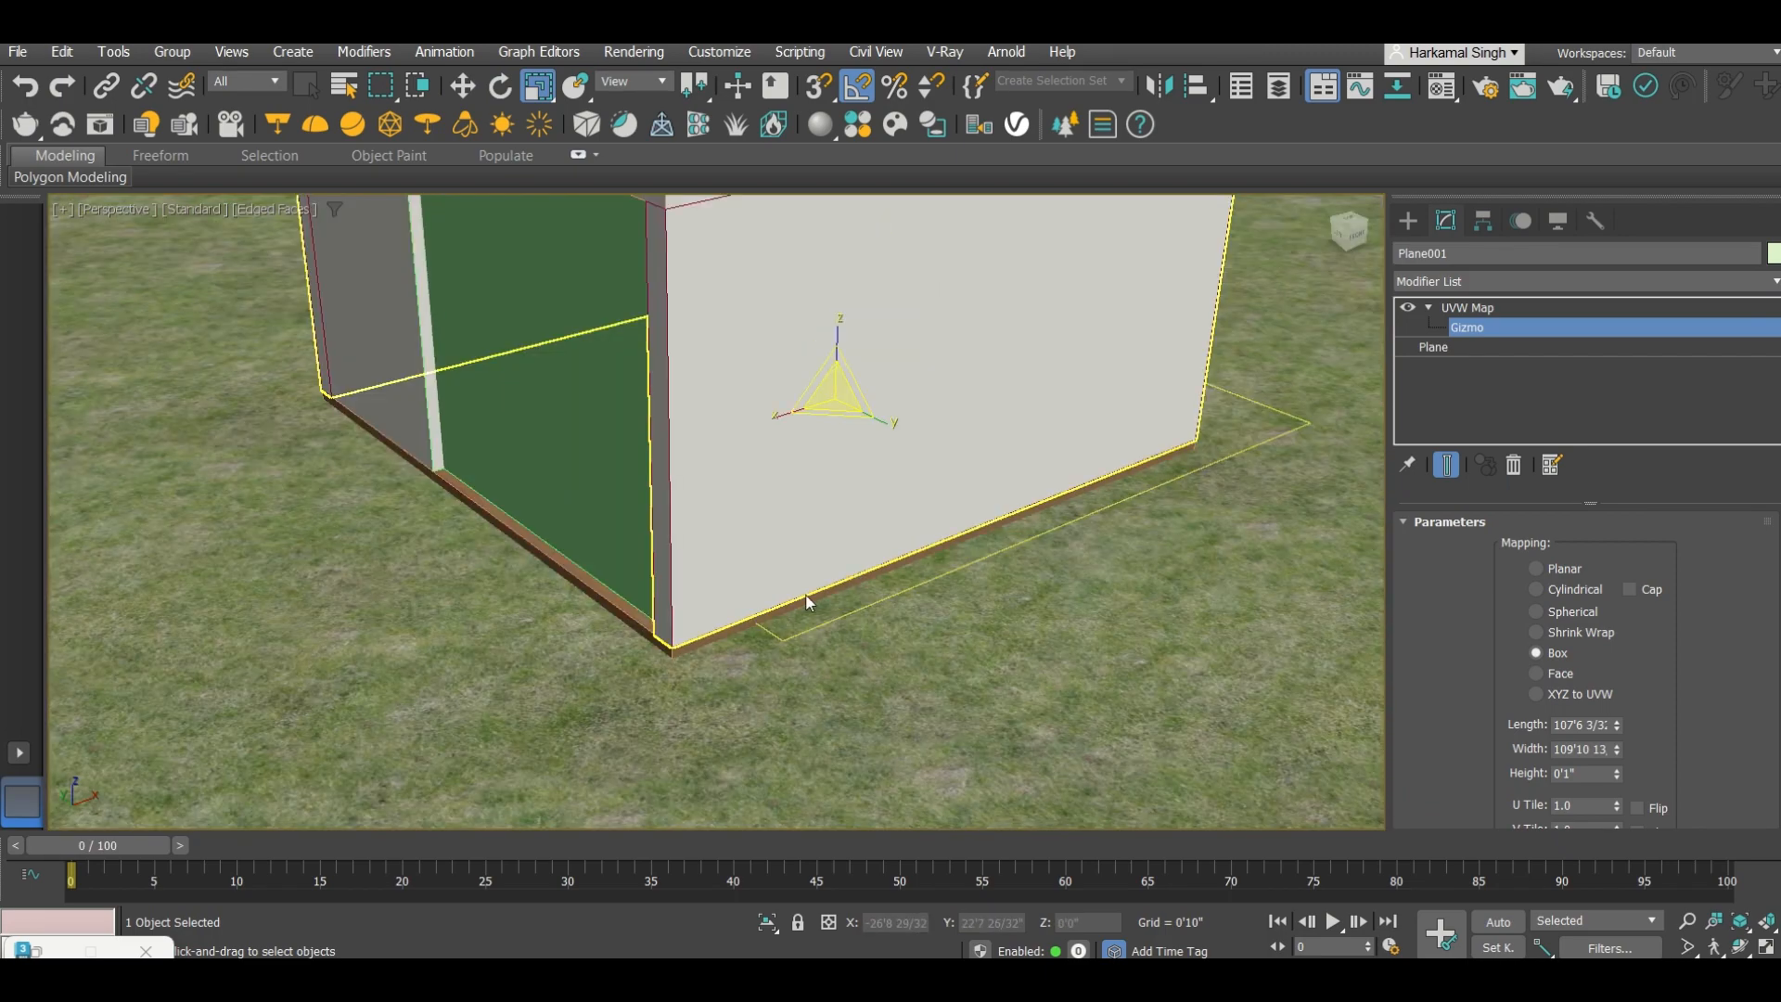
click(1408, 219)
scroll(606, 406, down, 6)
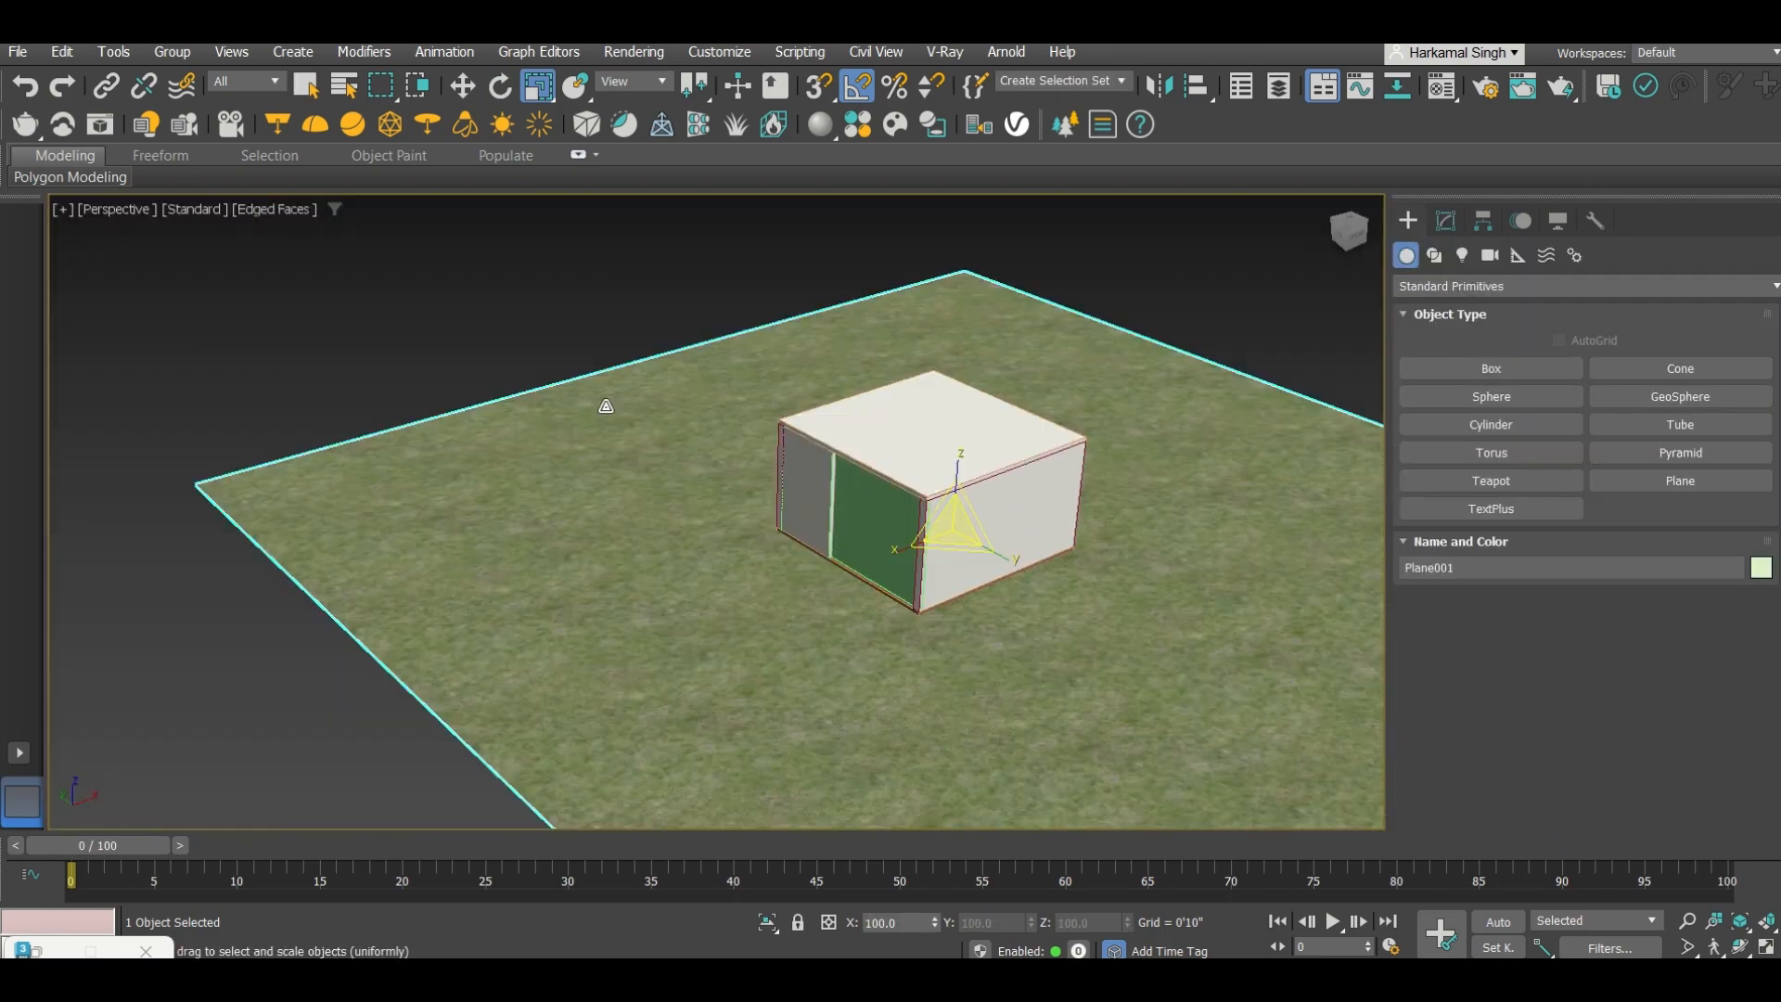
key(w)
click(448, 325)
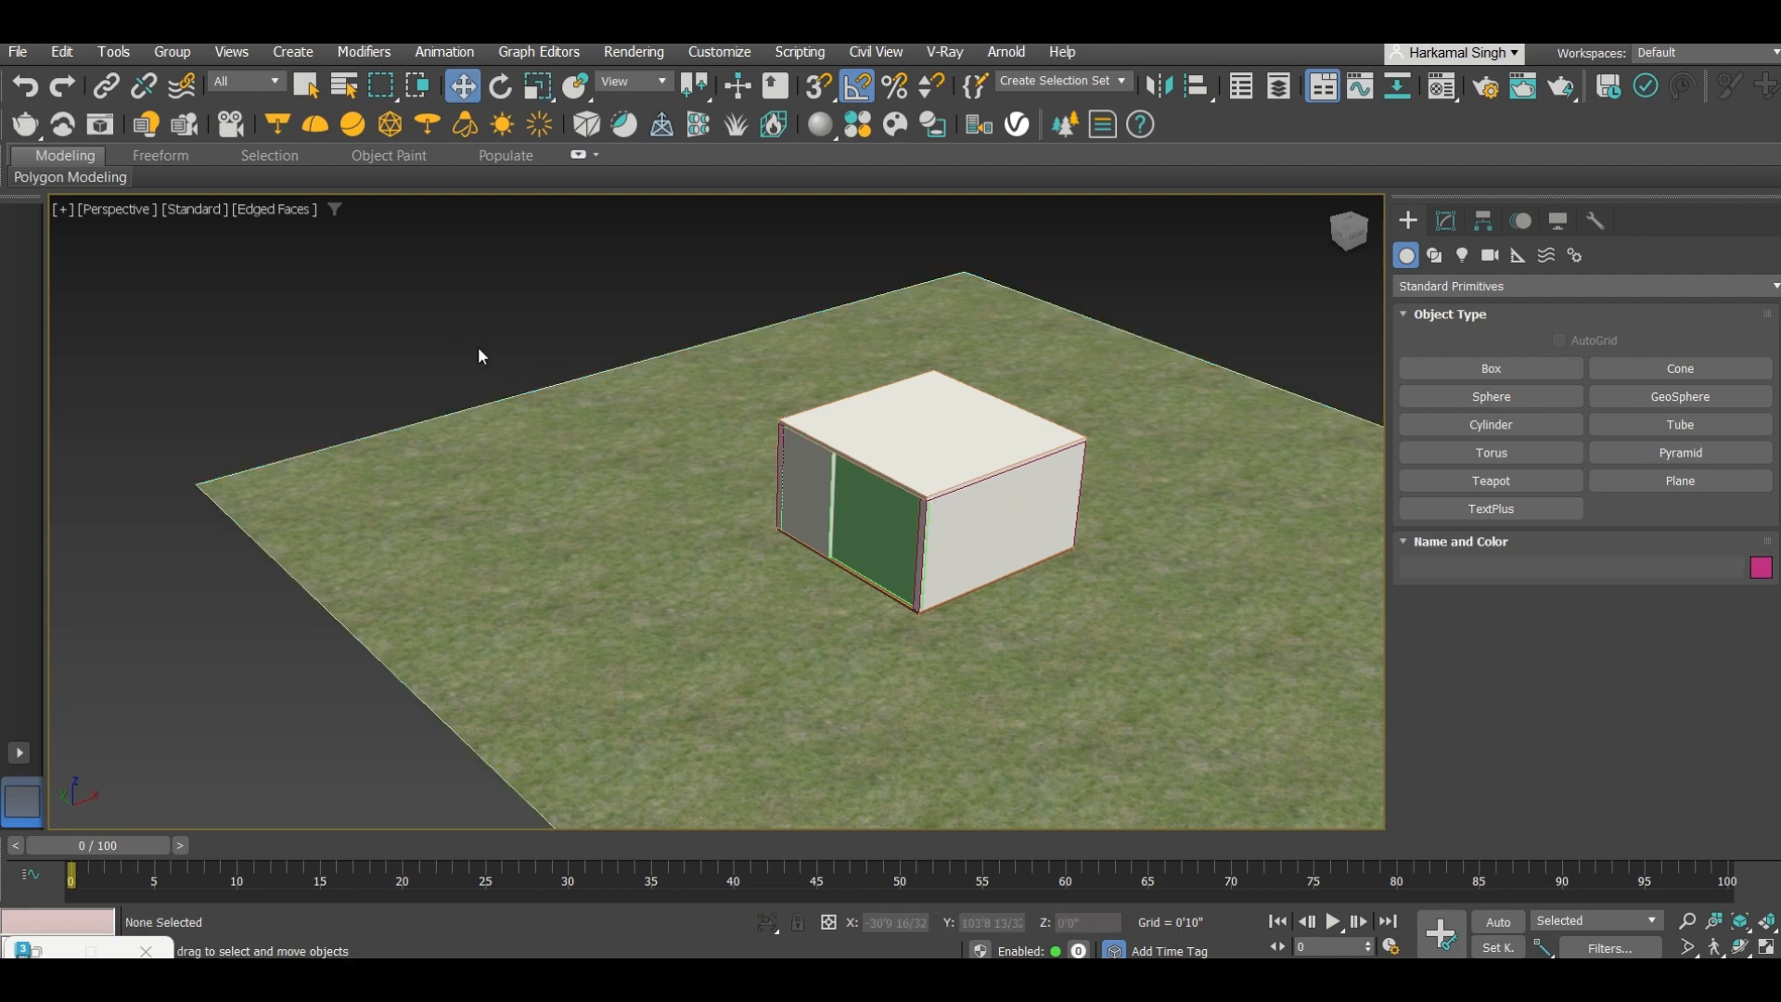
Step: Assign the Glass_Window_Neutral material to the front glass pane and turn on its shaded viewport display
scroll(905, 533, up, 4)
click(847, 543)
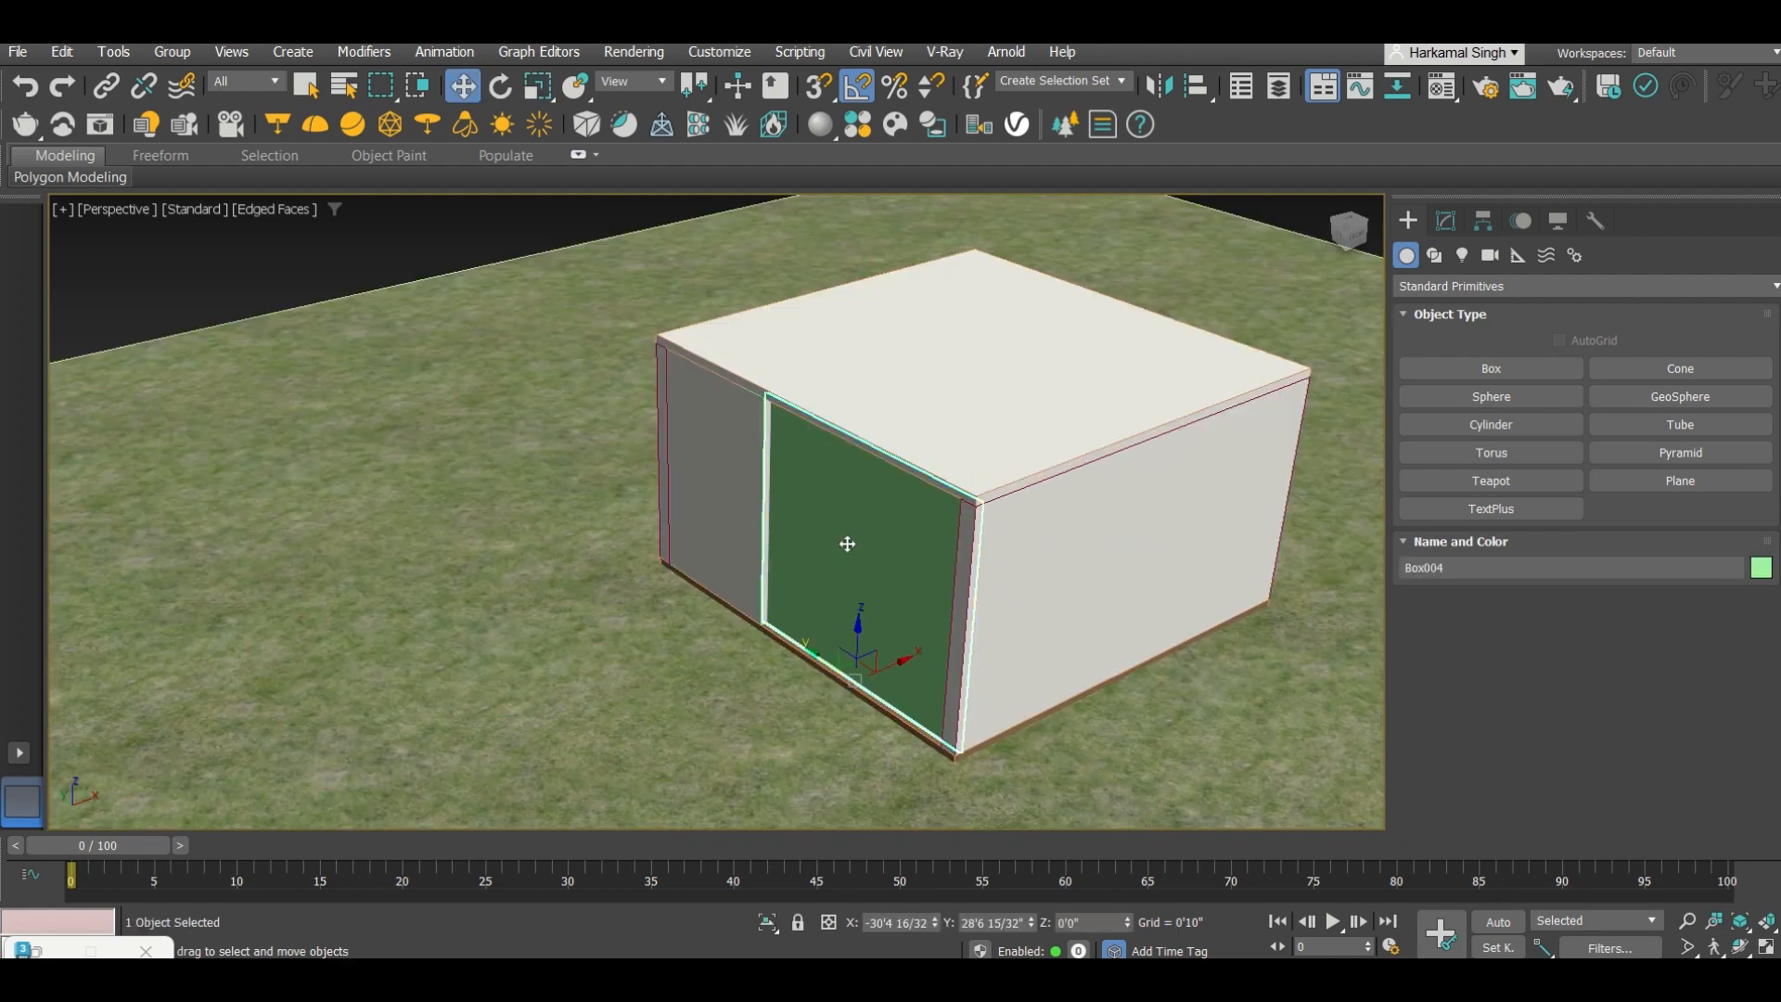
key(m)
click(1399, 167)
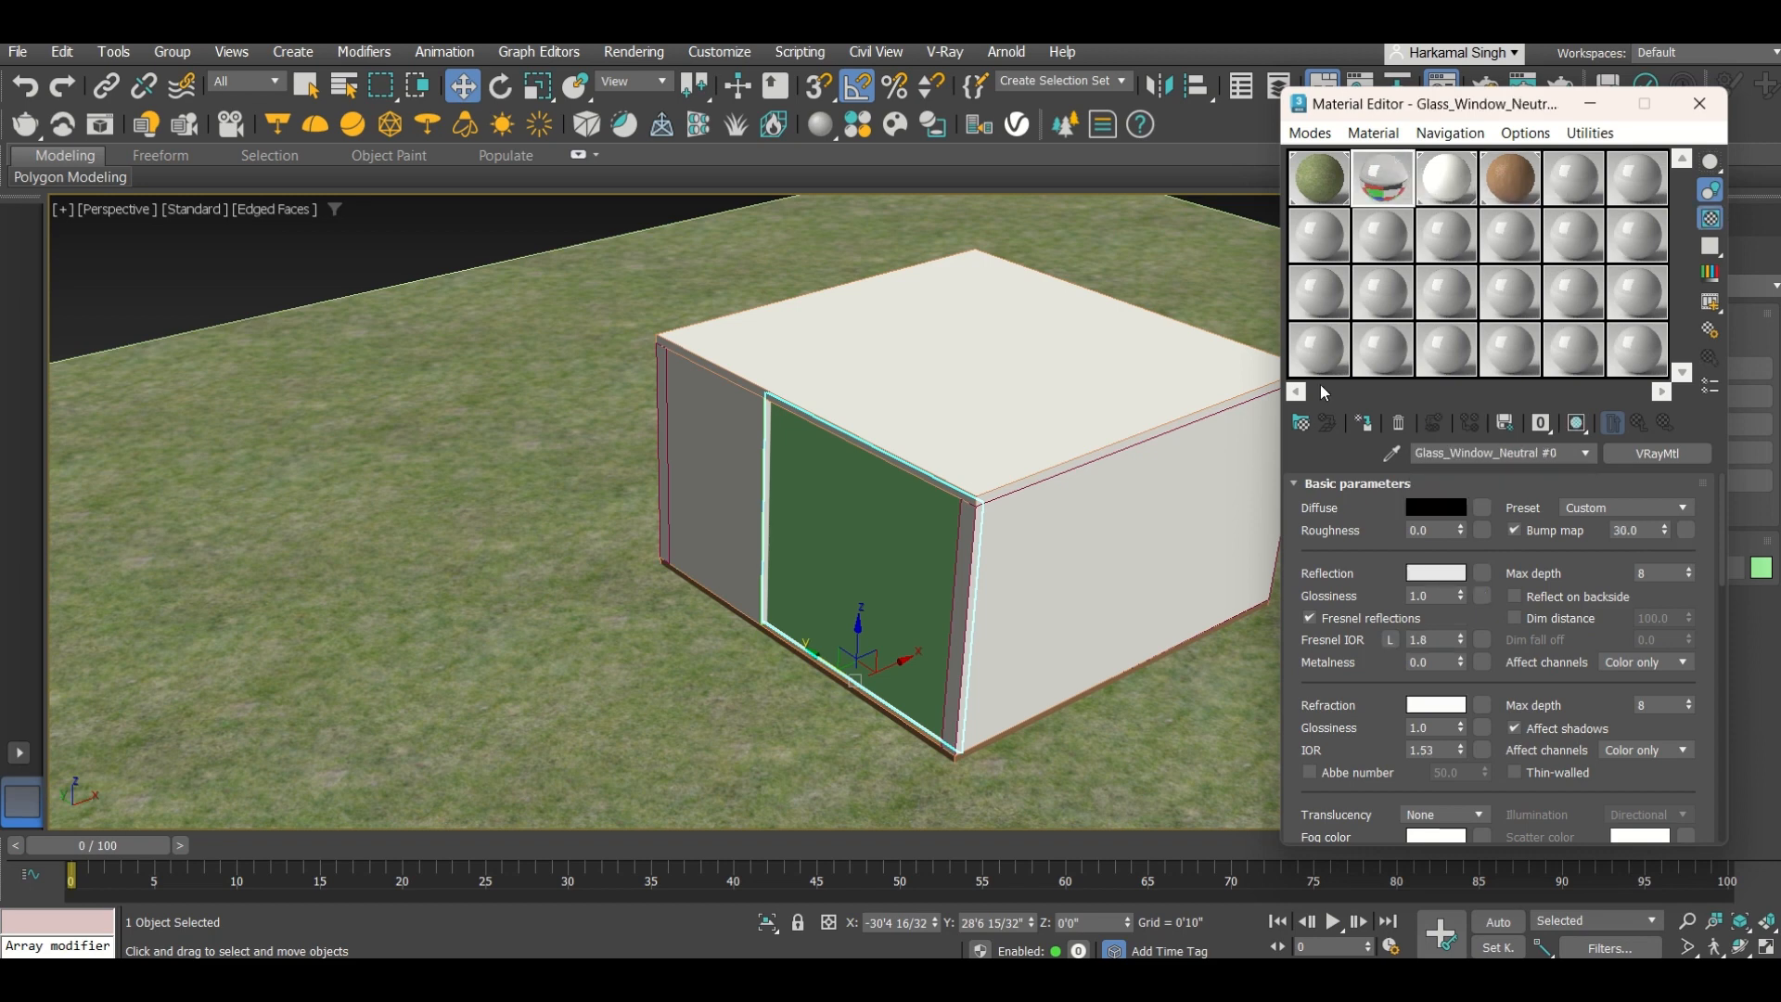
click(1361, 427)
click(1575, 424)
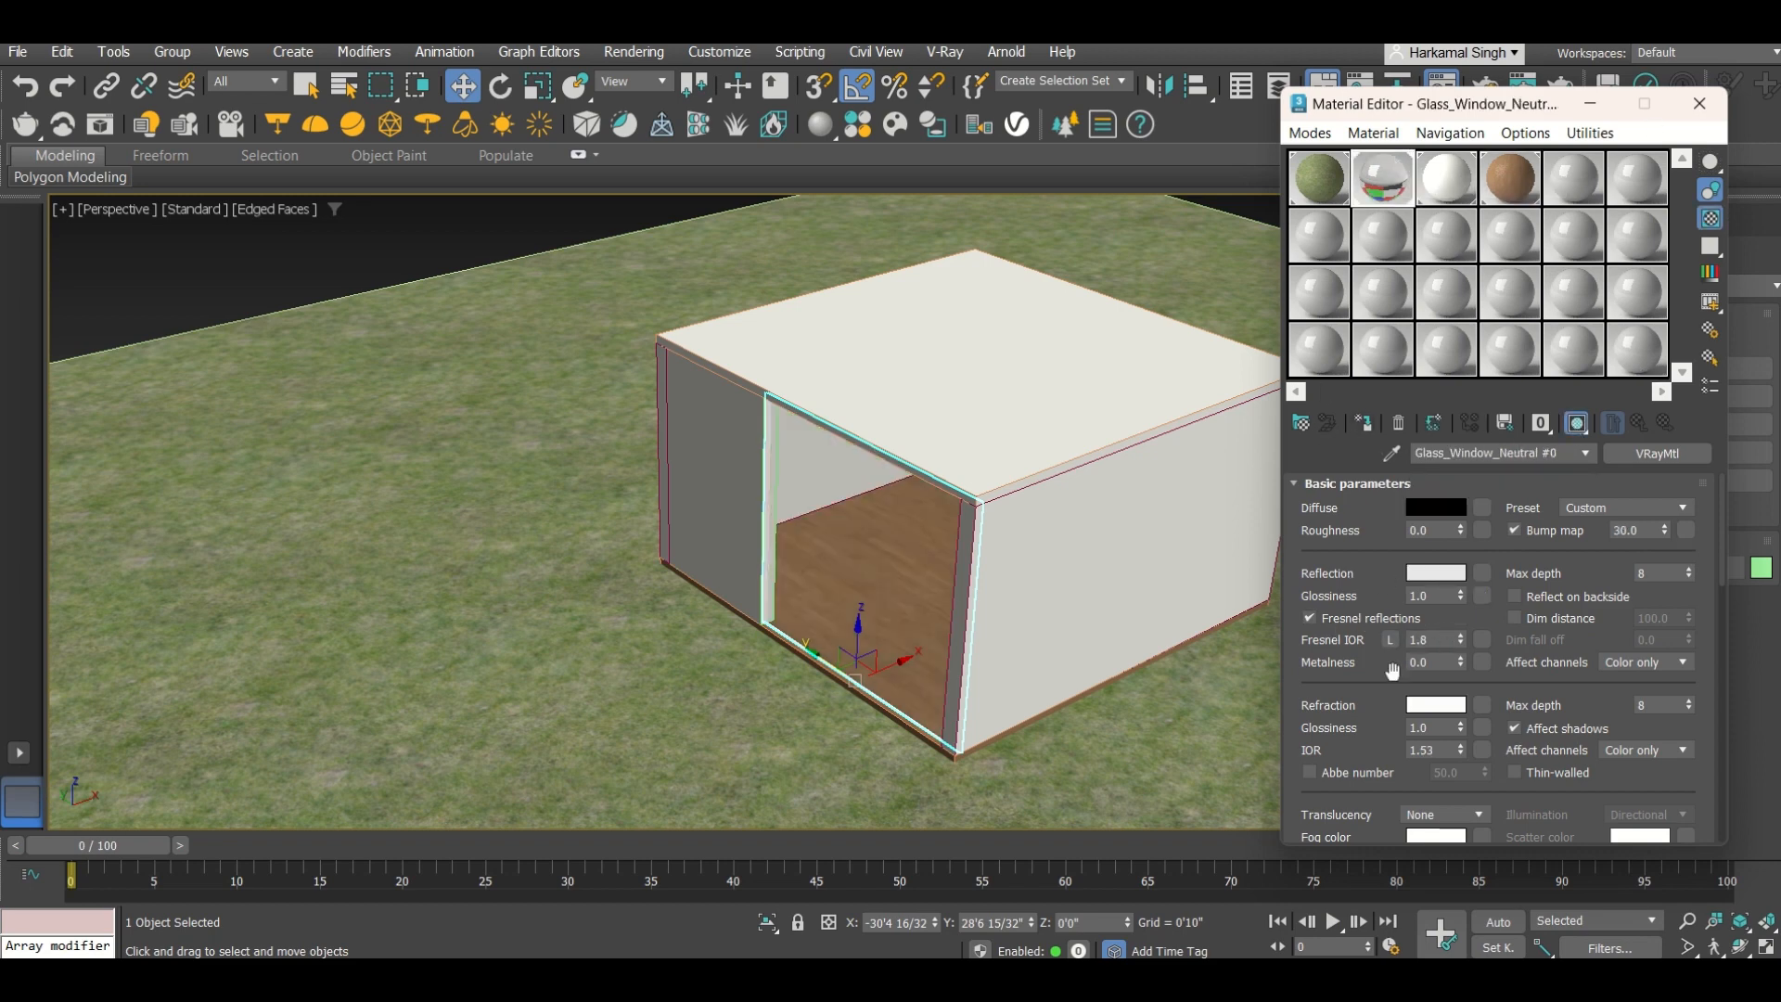
Step: Set the glass material's Fresnel IOR to 3.8, apply it to the front pane, and close the material editor
double_click(1433, 644)
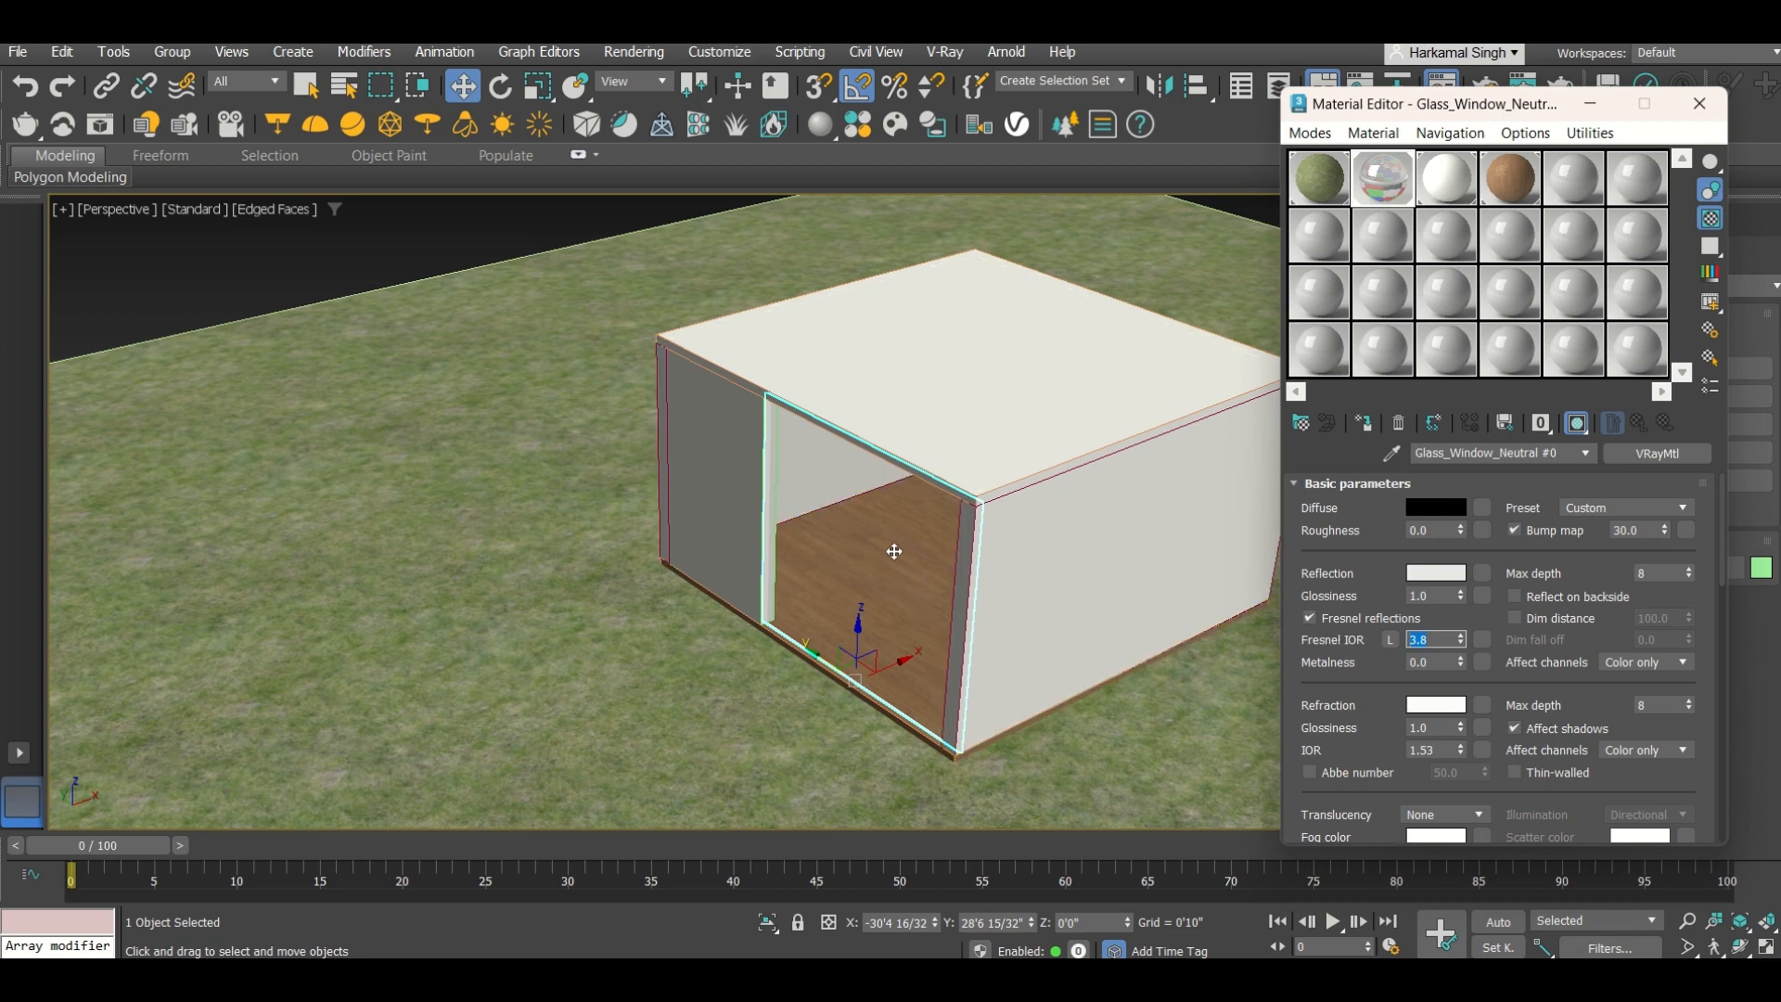
click(1362, 422)
click(1712, 103)
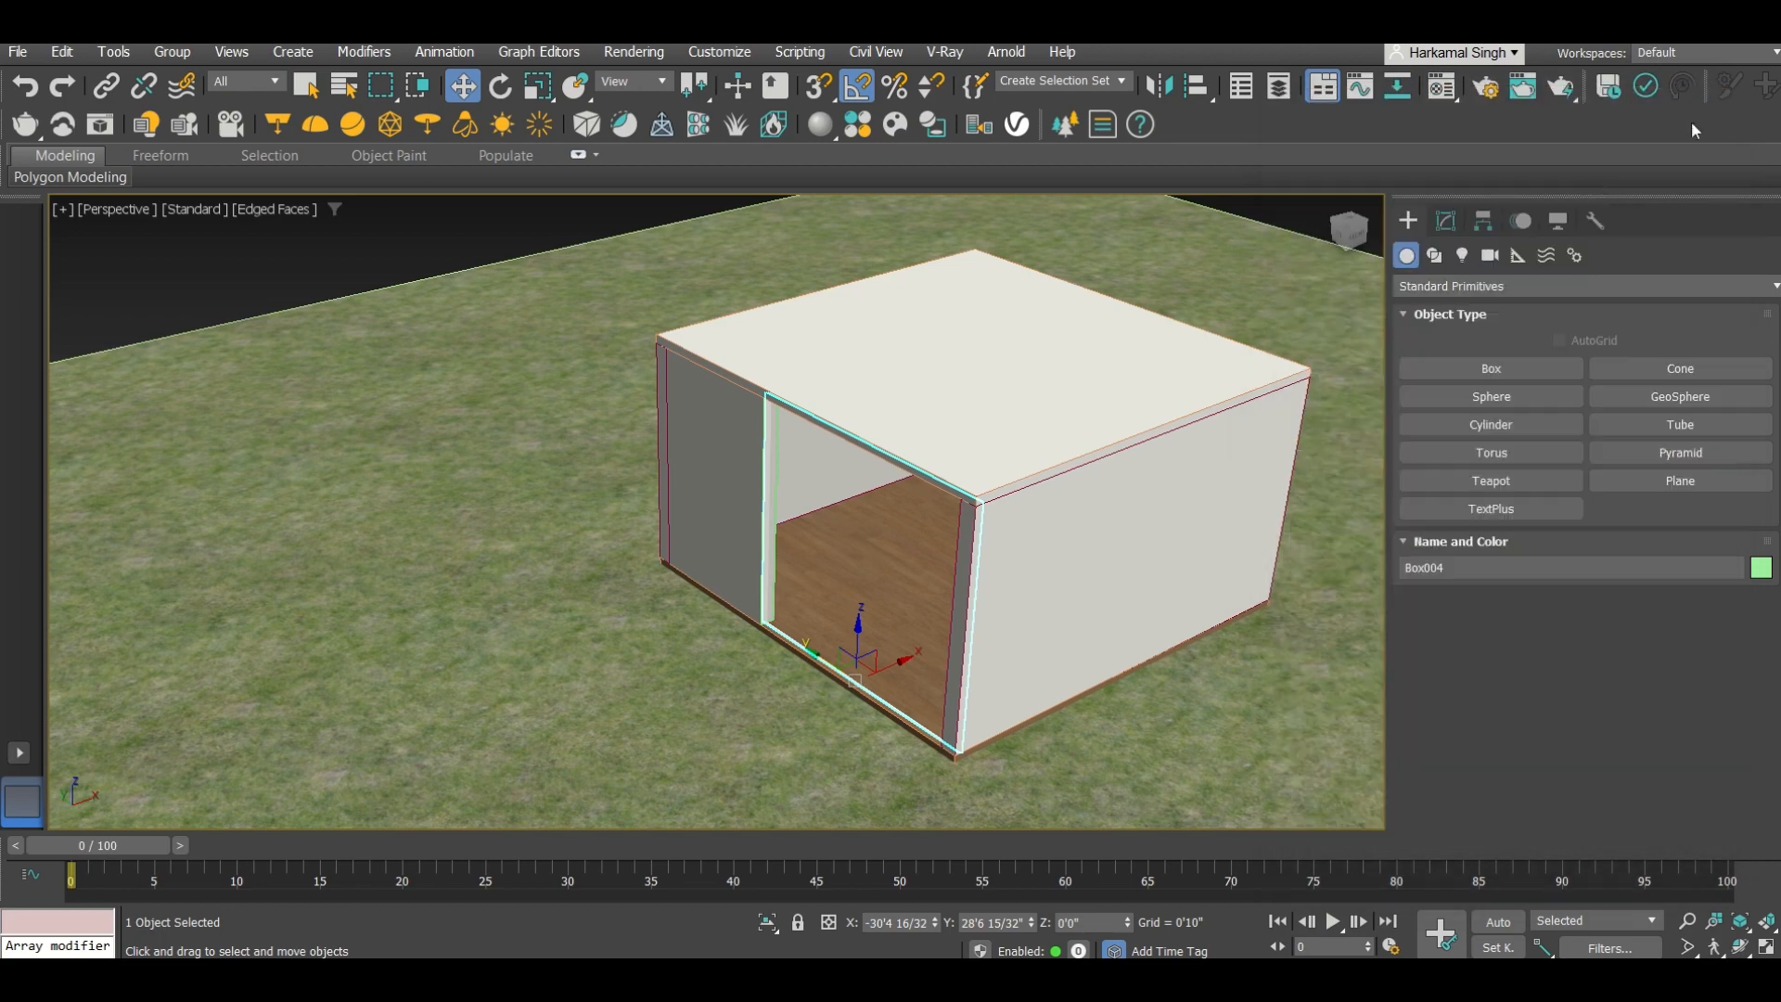
scroll(580, 324, down, 5)
click(580, 320)
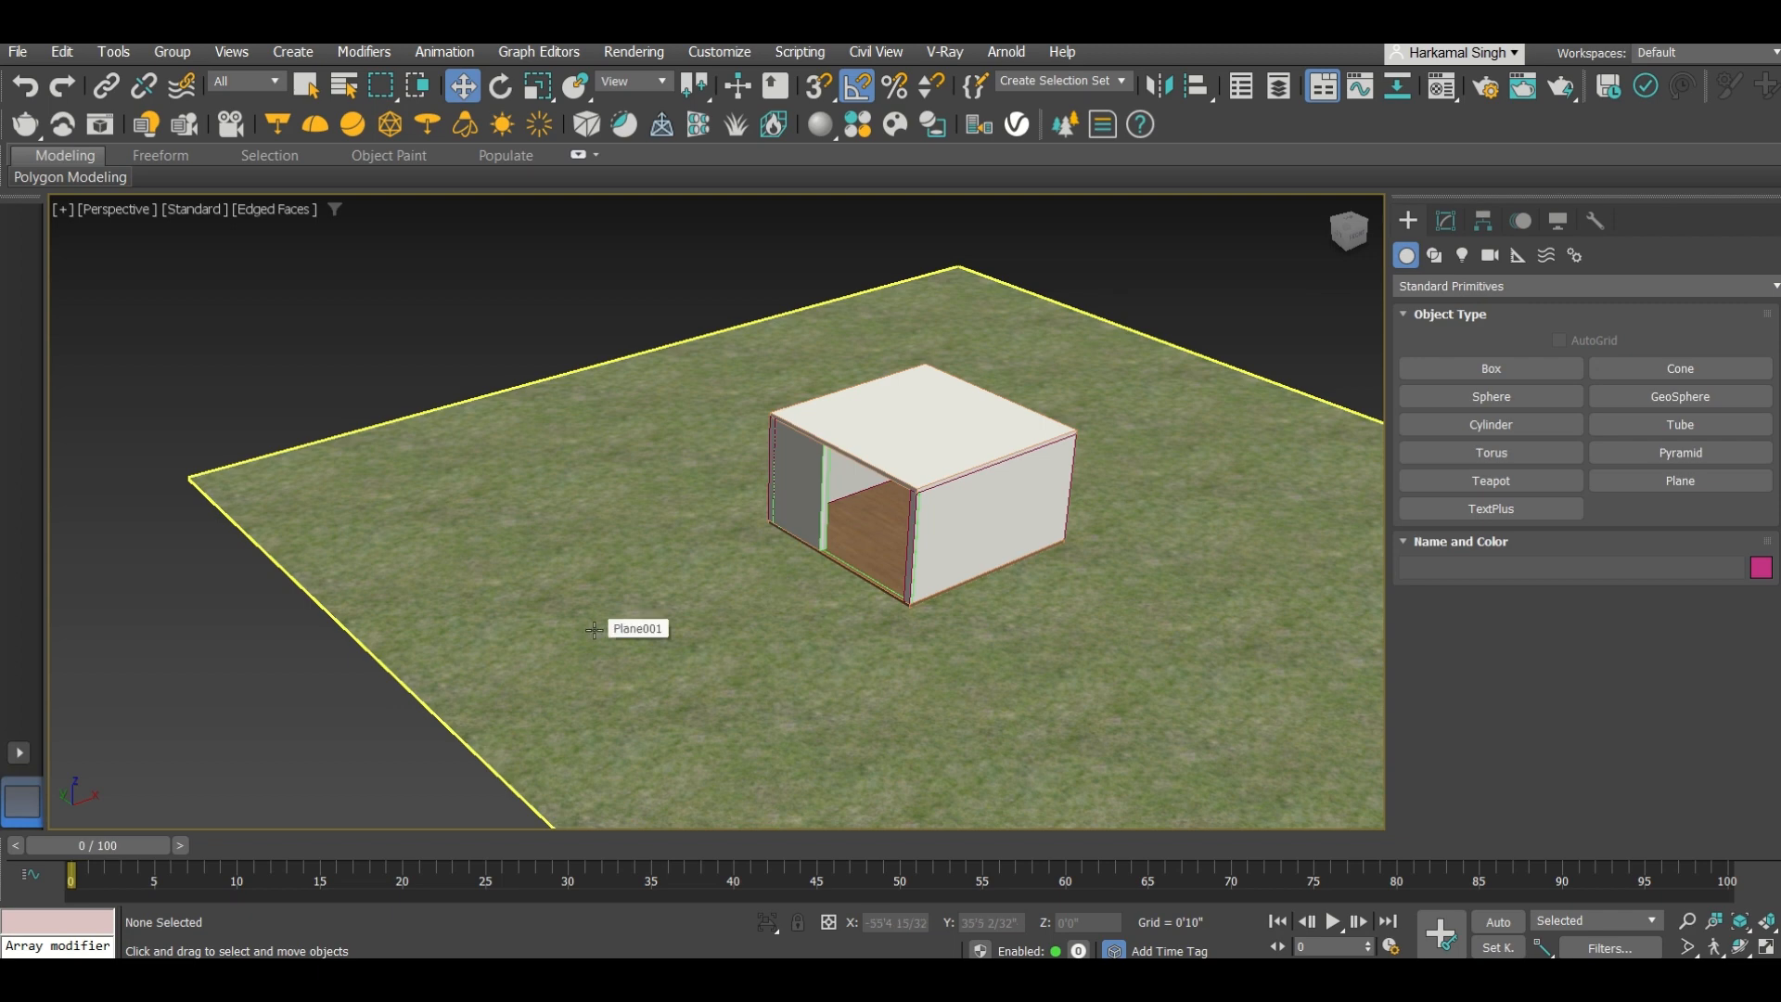
Step: Switch object creation to the V-Ray light types and view the room on its ground plane
scroll(556, 626, down, 5)
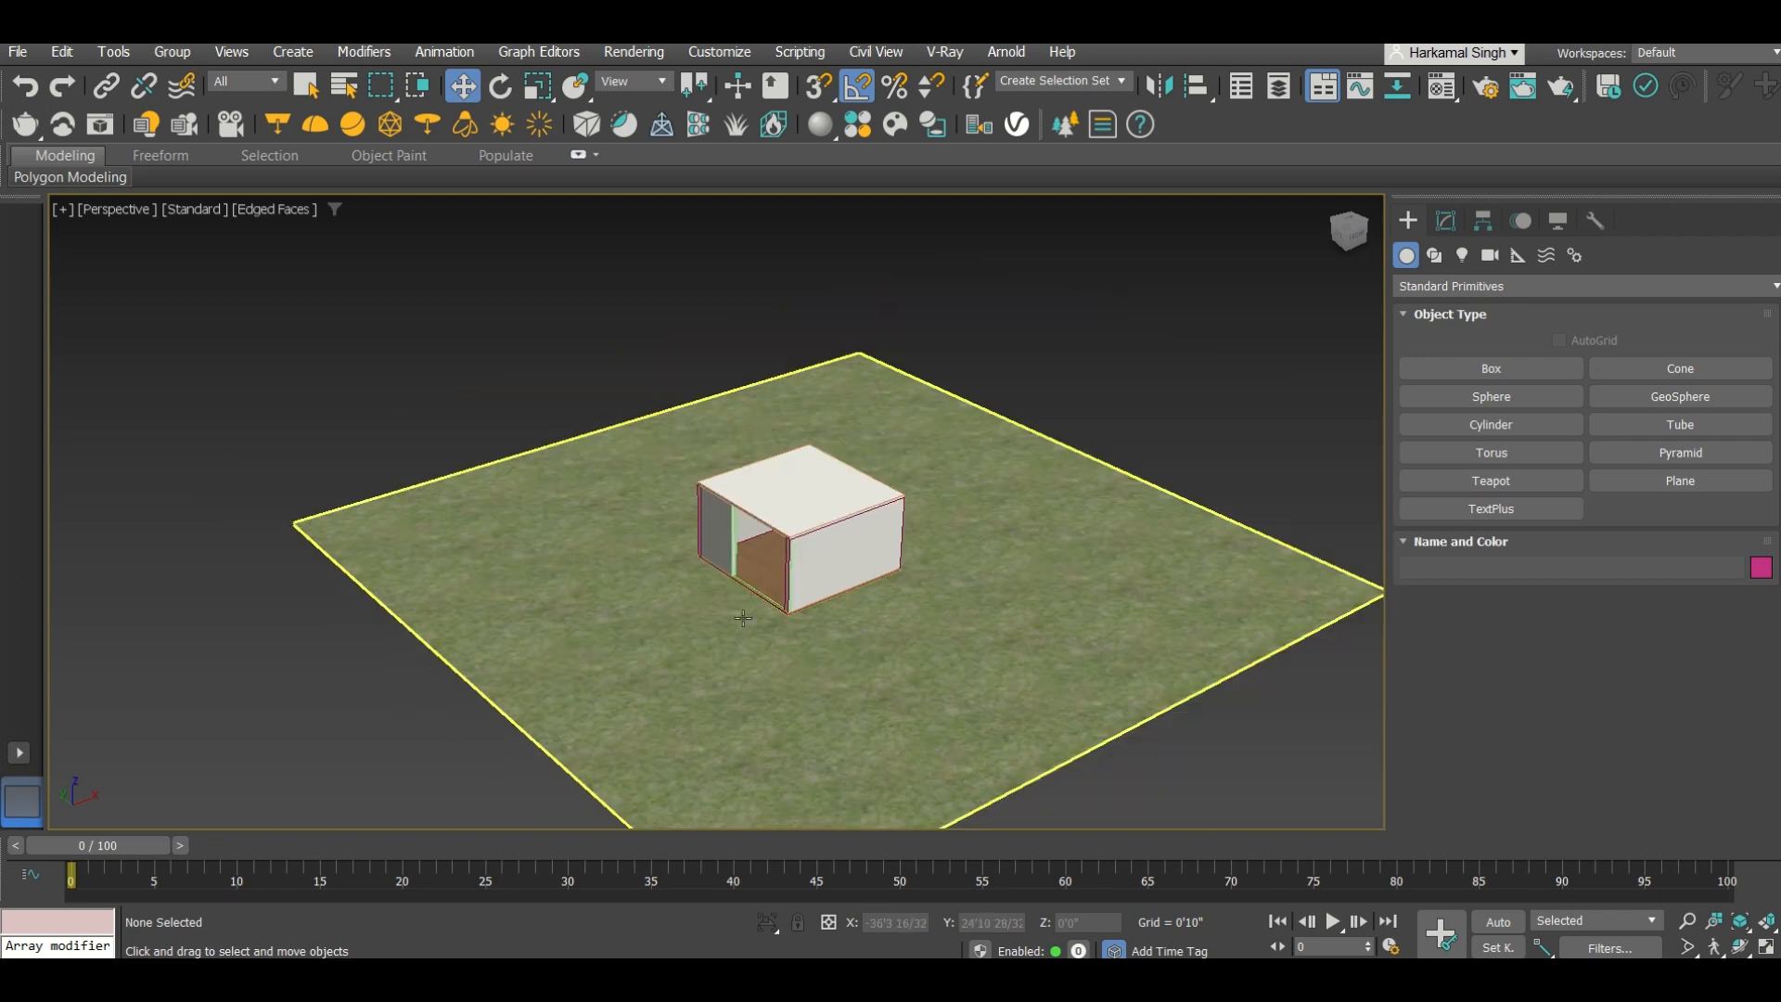
click(1462, 257)
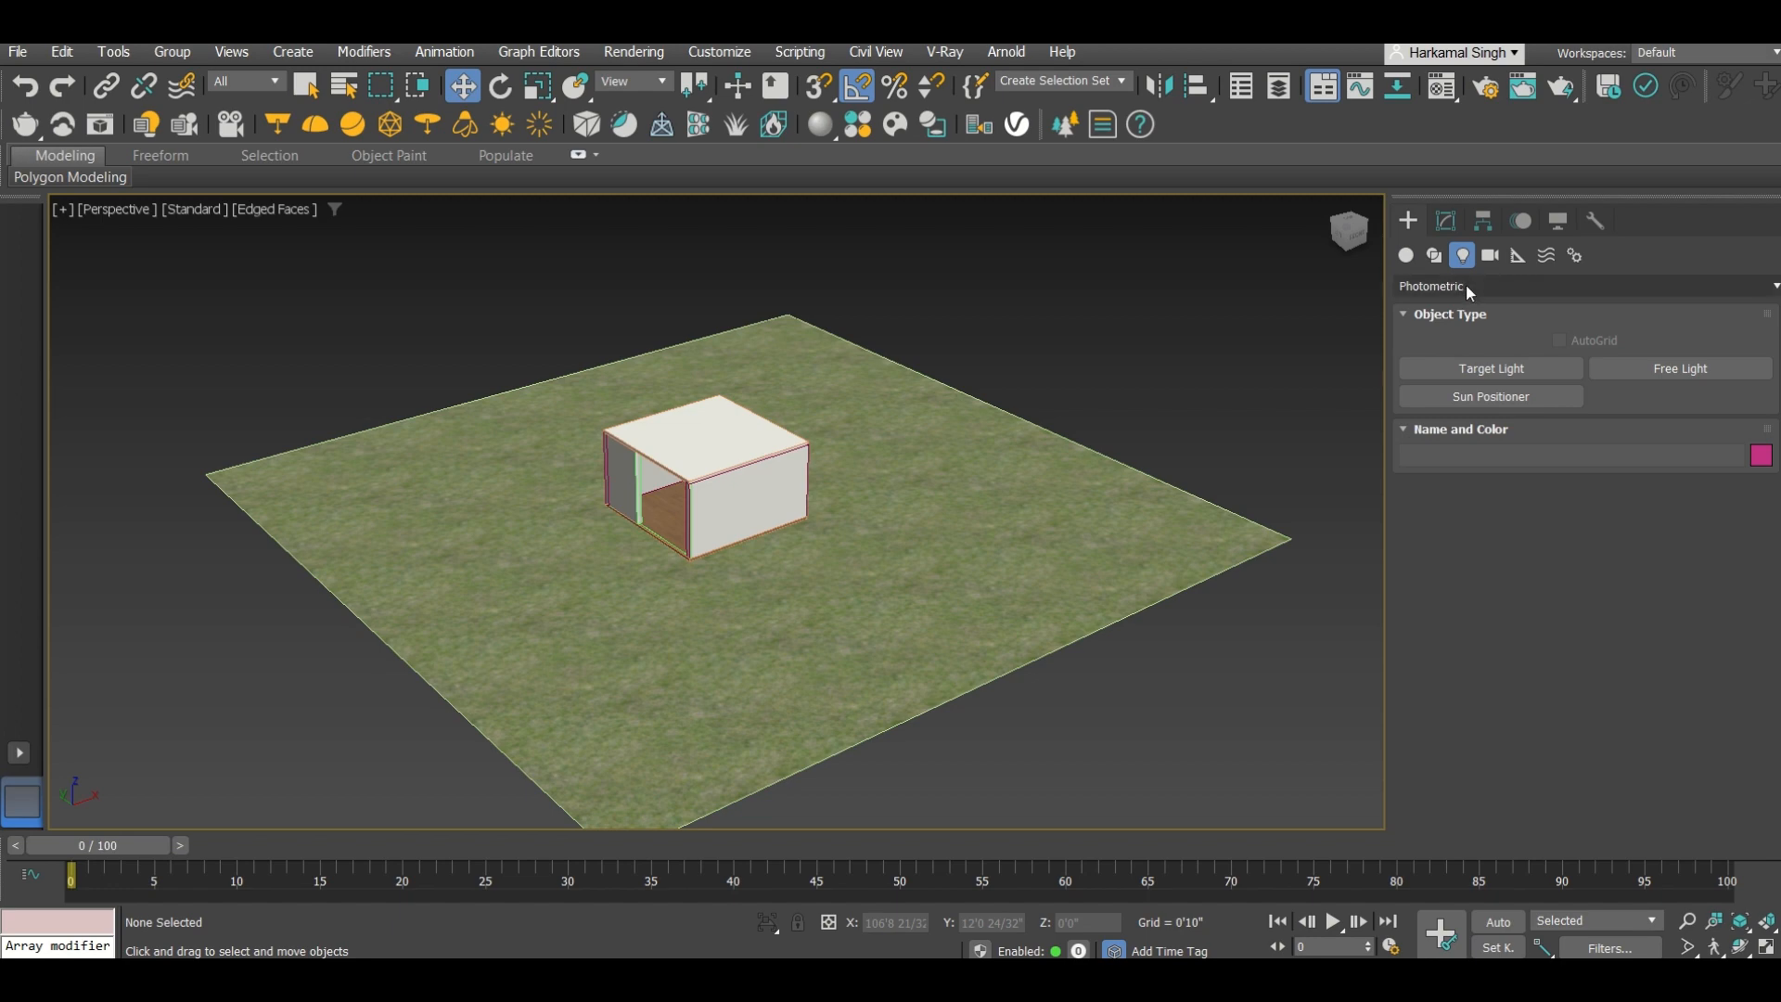
click(1466, 285)
click(1426, 349)
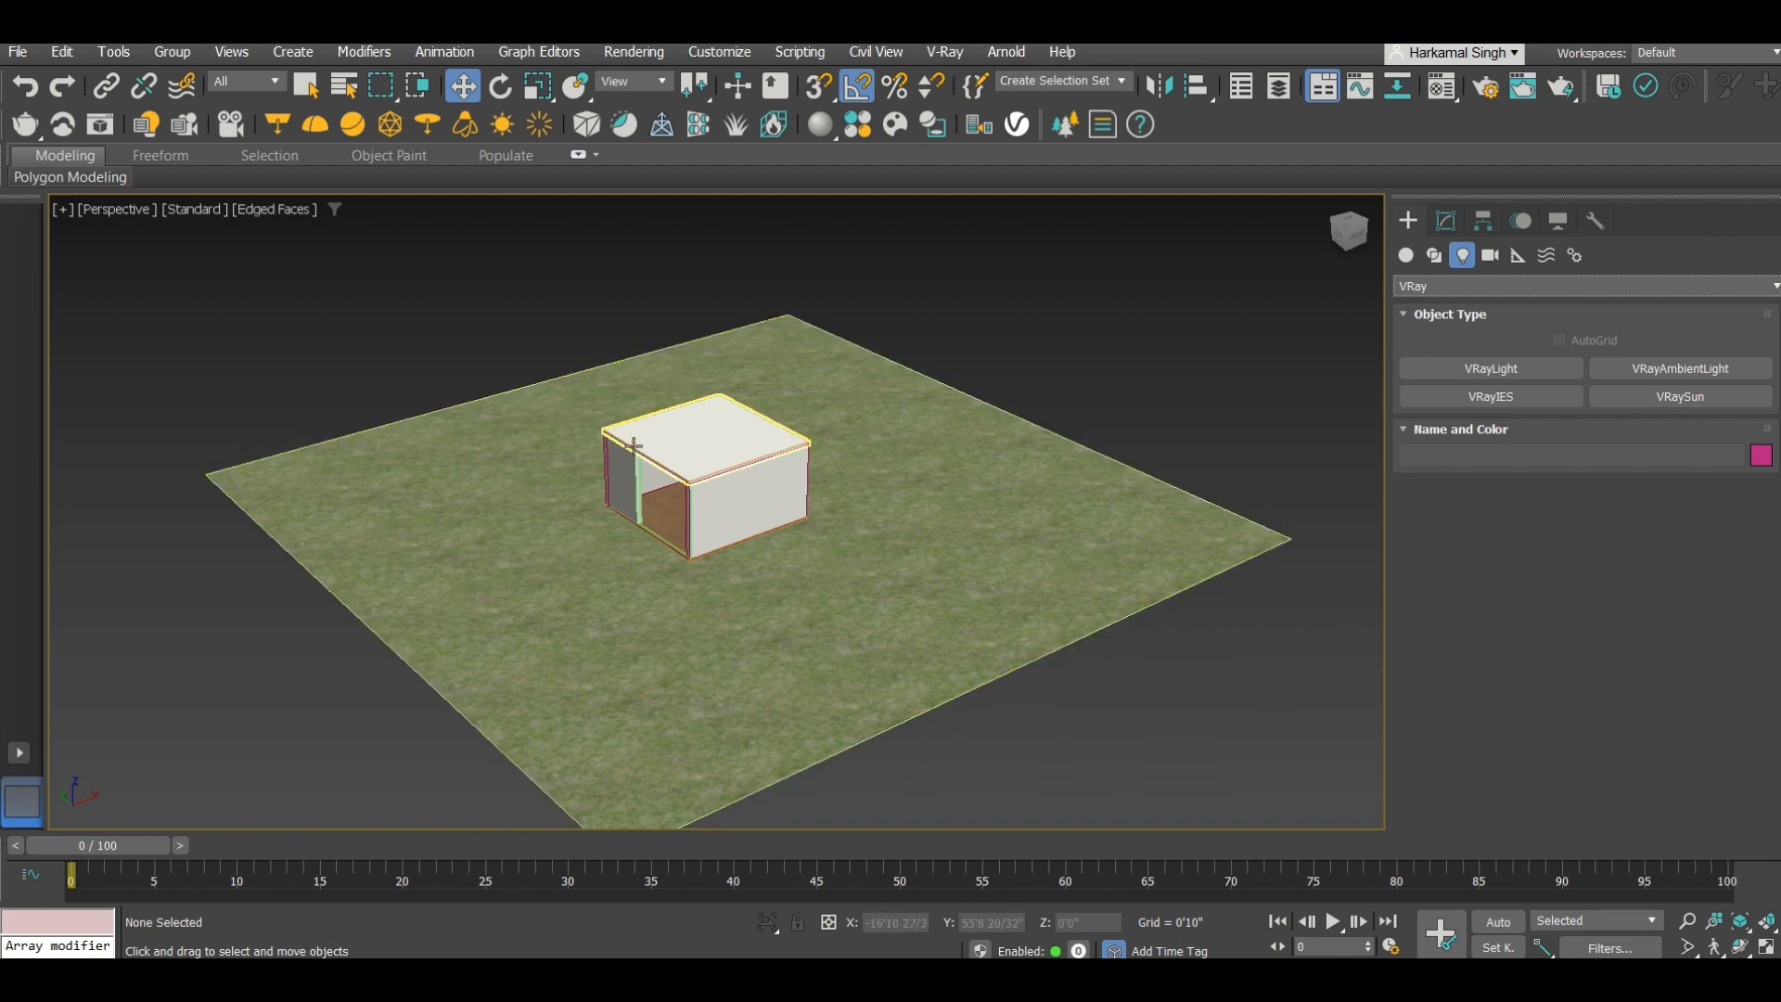
scroll(683, 554, up, 5)
scroll(683, 554, up, 3)
scroll(683, 554, down, 3)
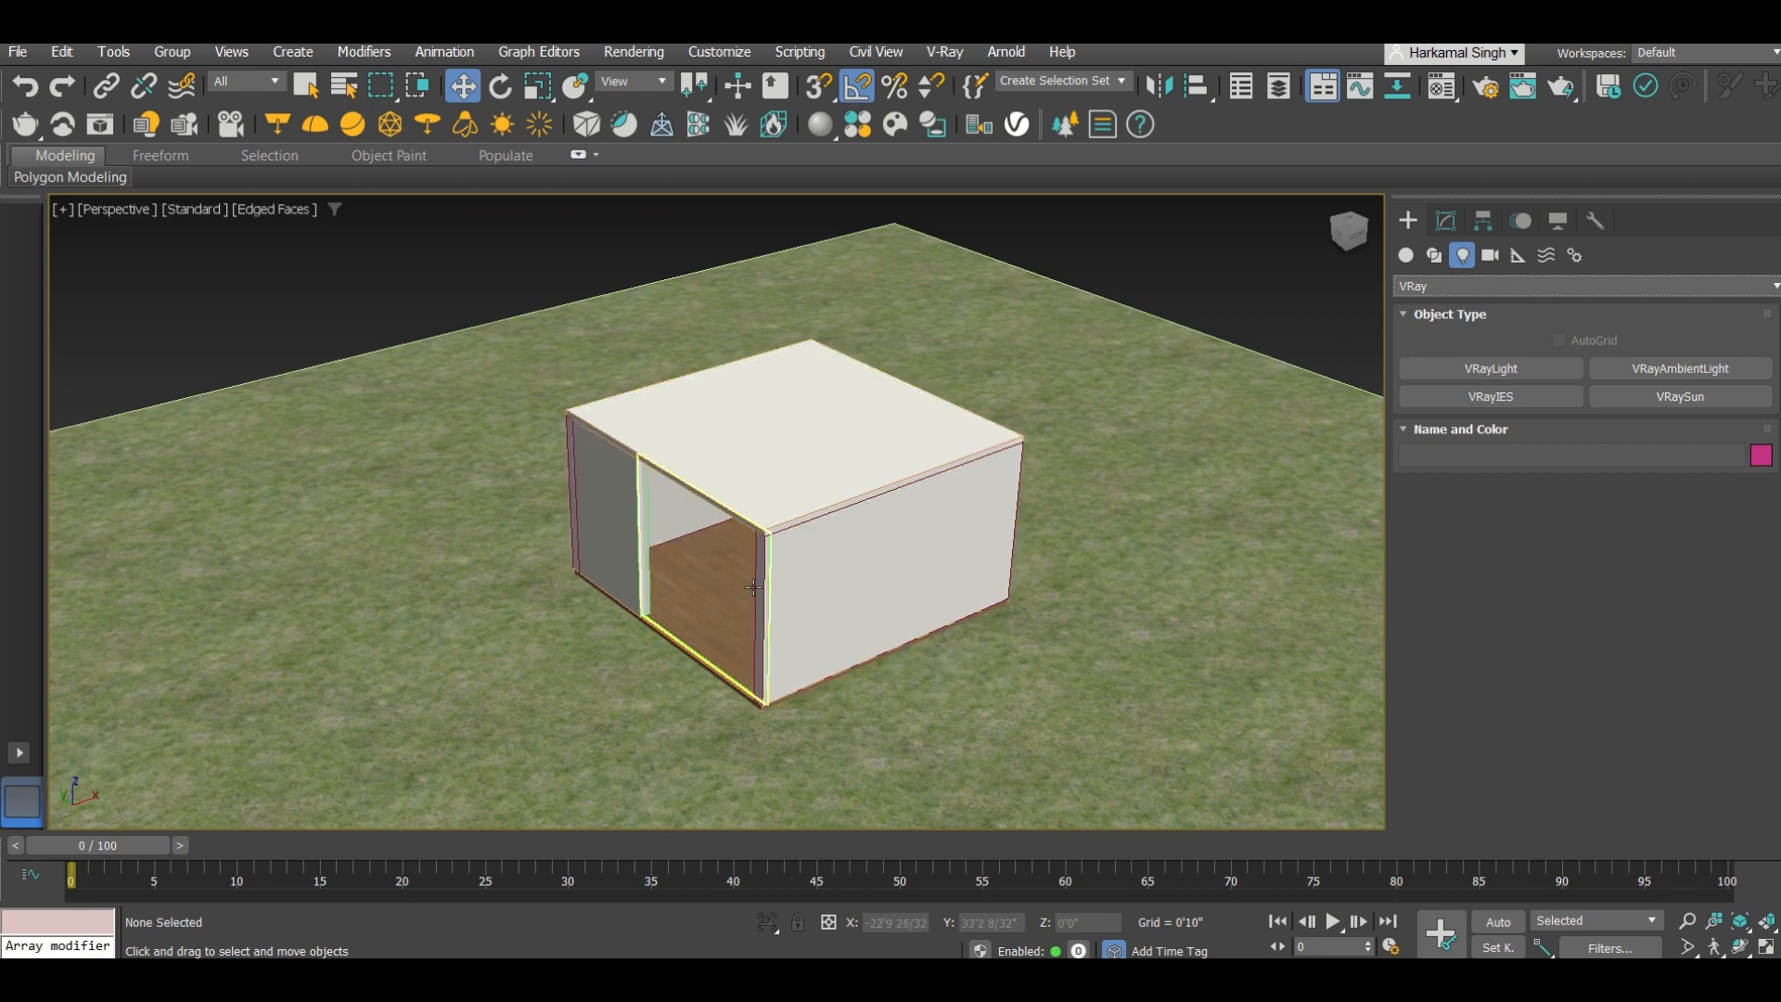
Step: Switch the viewport to a wireframe Top view framed on the room
key(t)
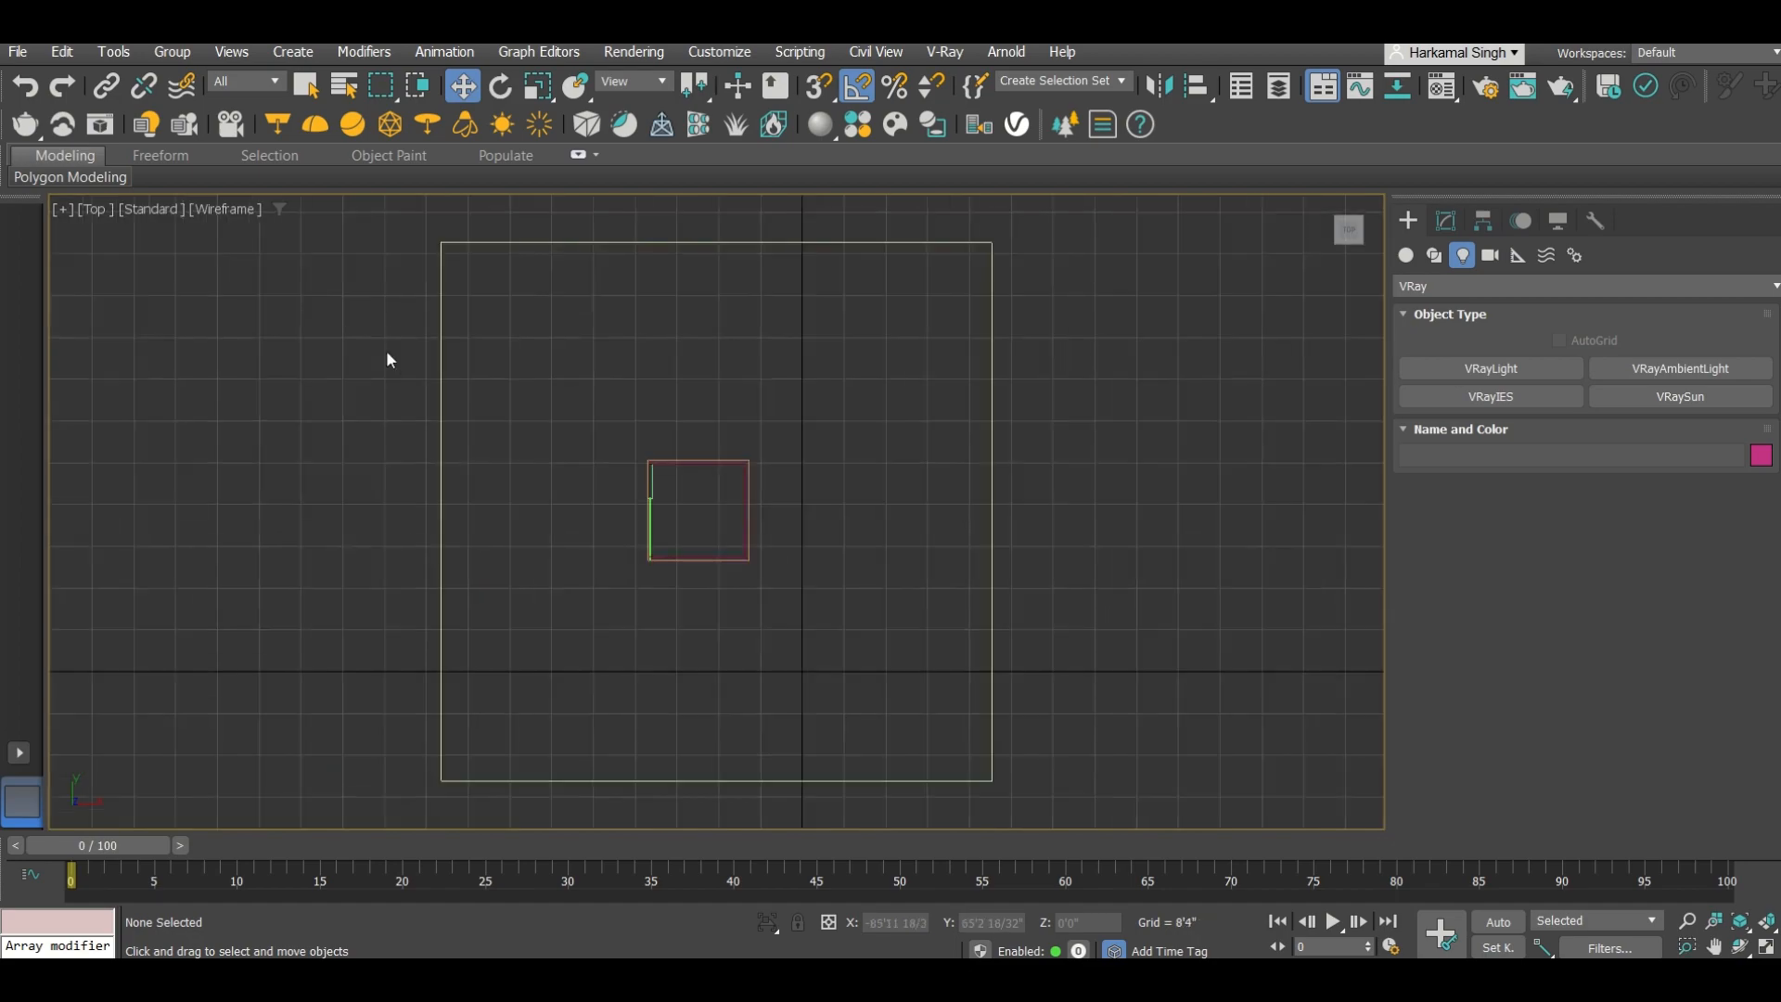
key(F3)
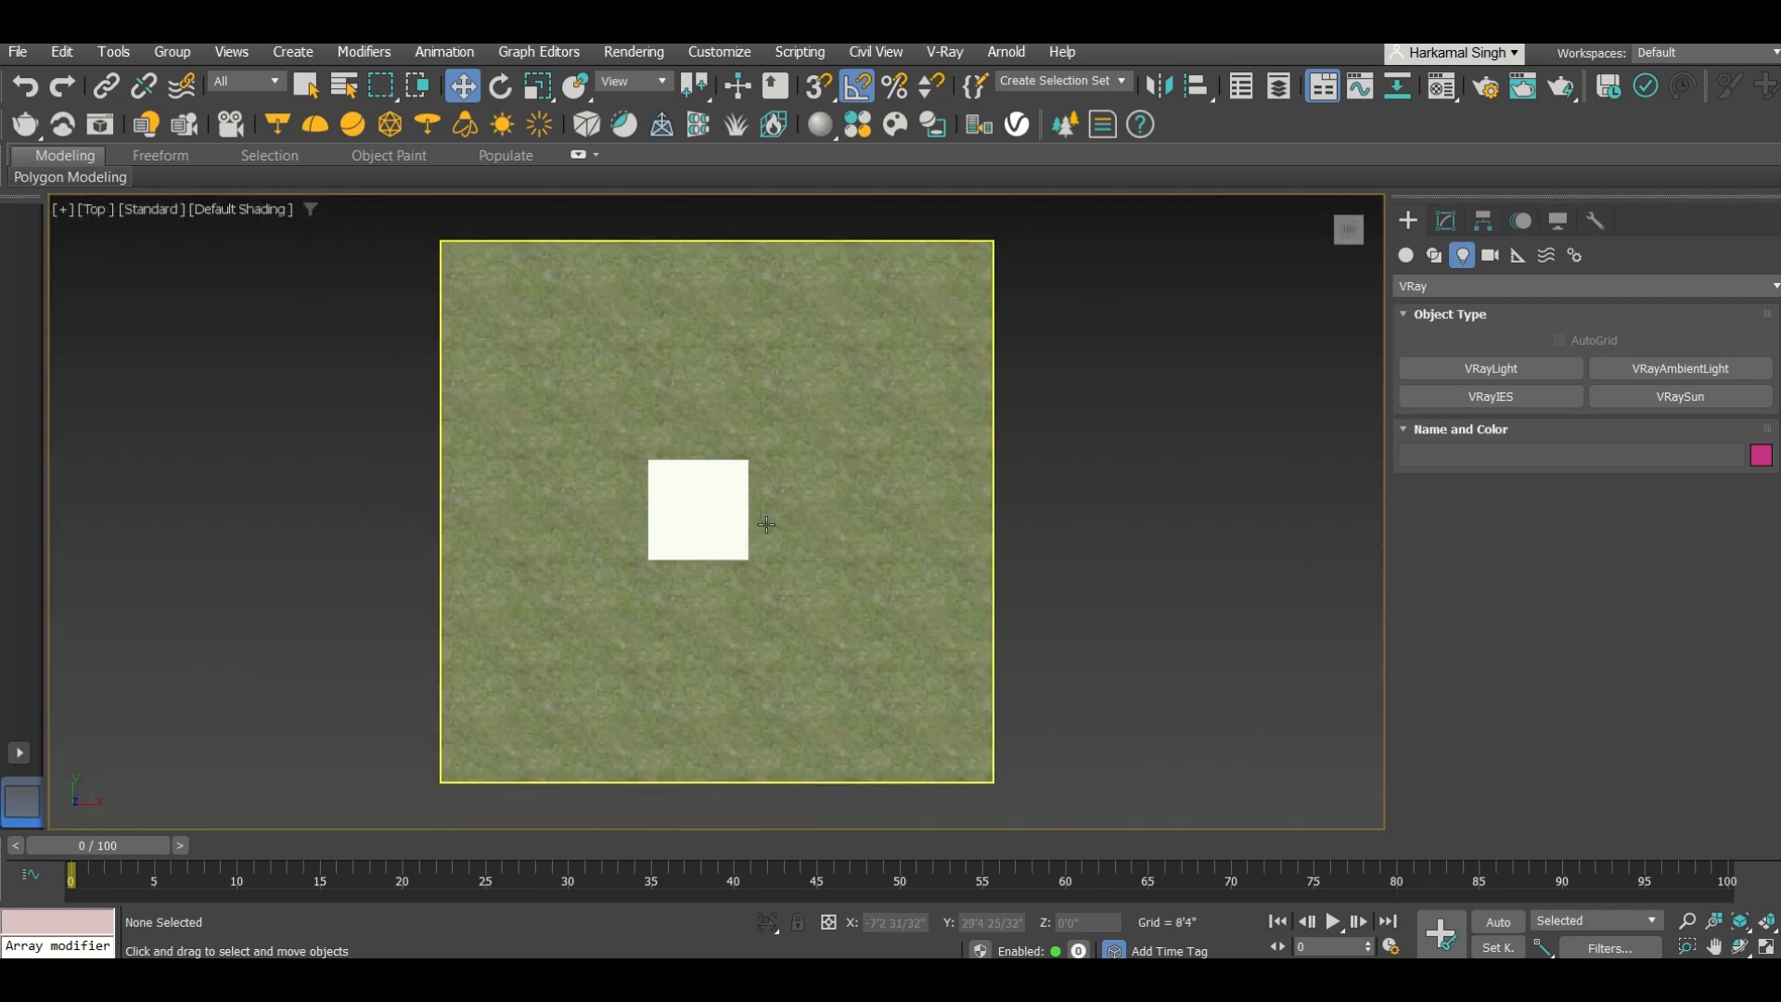
scroll(691, 519, up, 3)
key(F3)
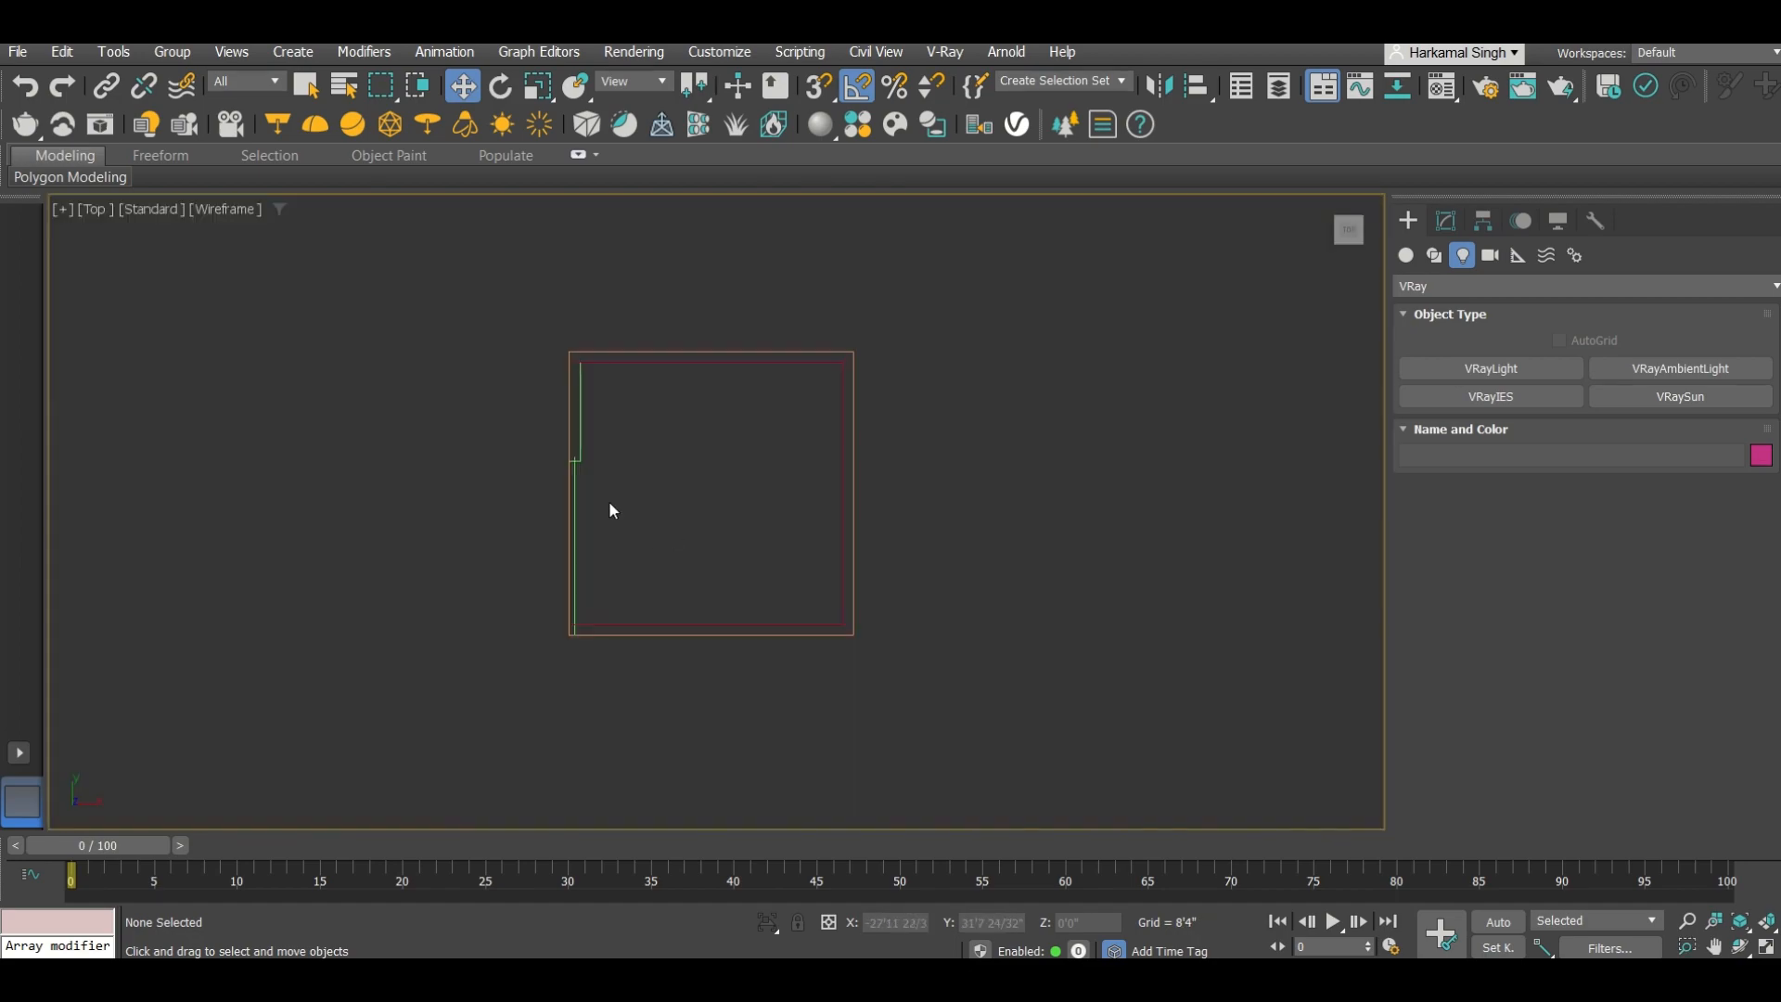
scroll(609, 508, up, 1)
scroll(610, 504, up, 2)
middle_drag(610, 504, 650, 442)
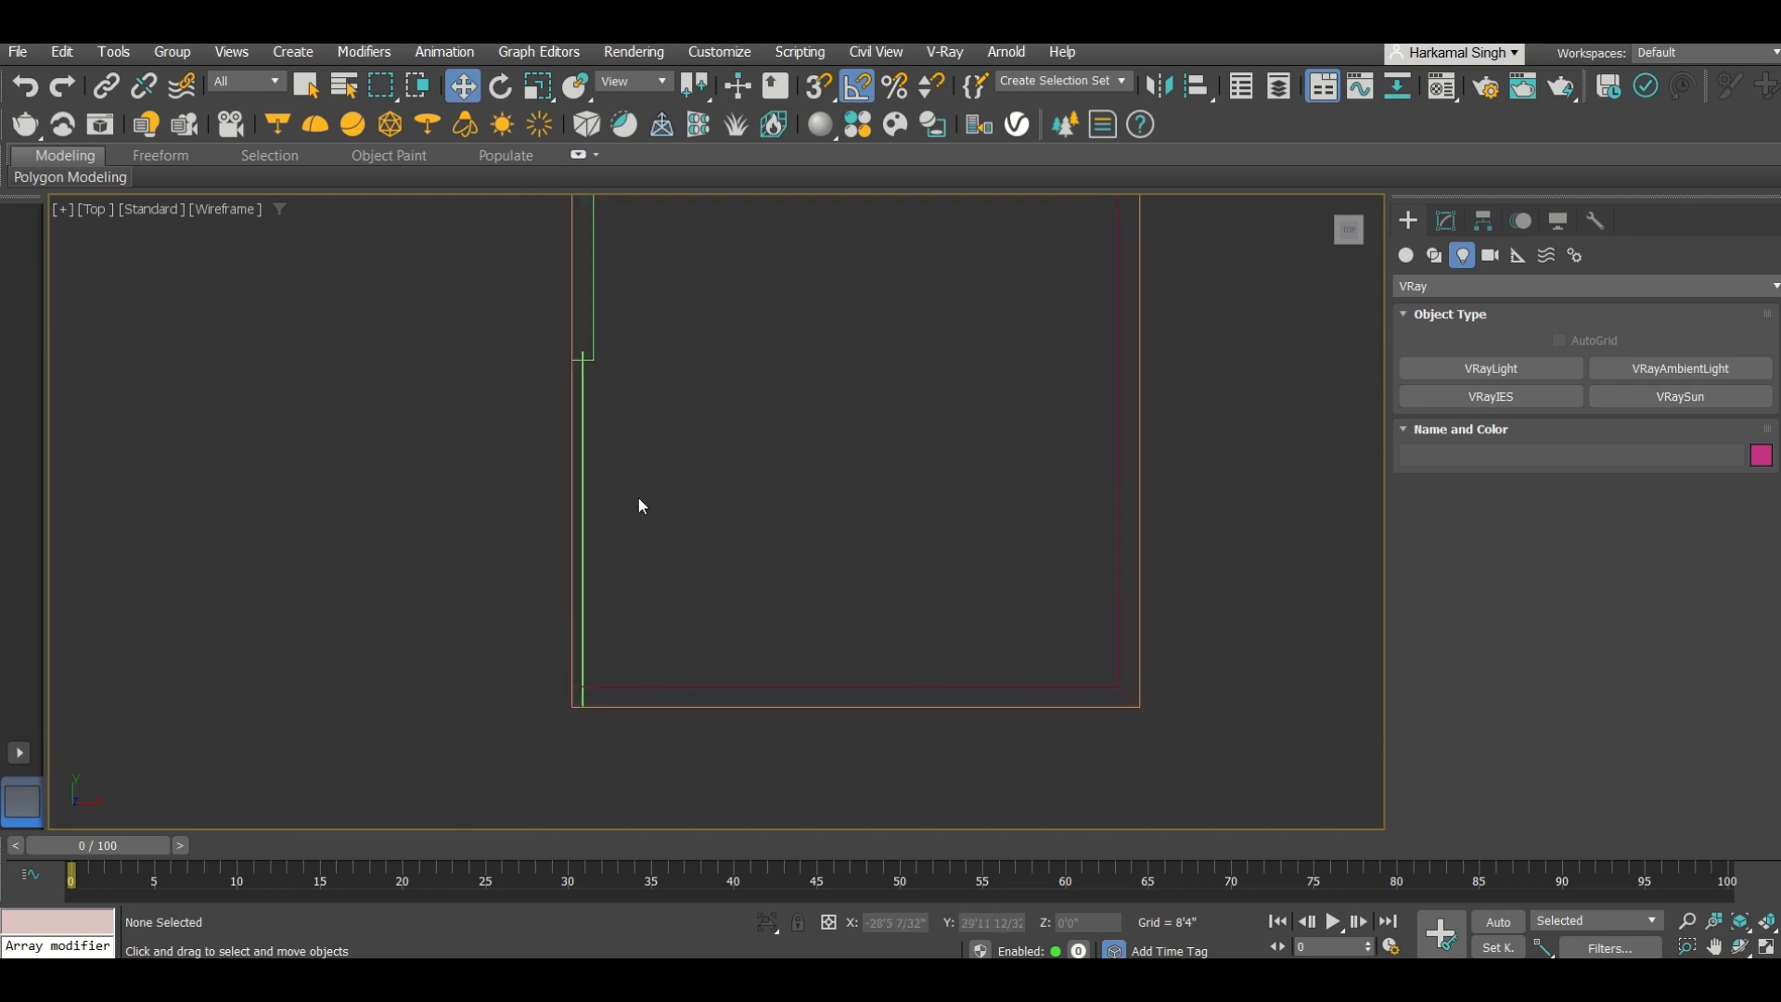
Step: Place a VRayPhysicalCamera in the room's lower-right corner of the plan, aimed near the room's centre with a target distance of about 12'3"
click(1490, 255)
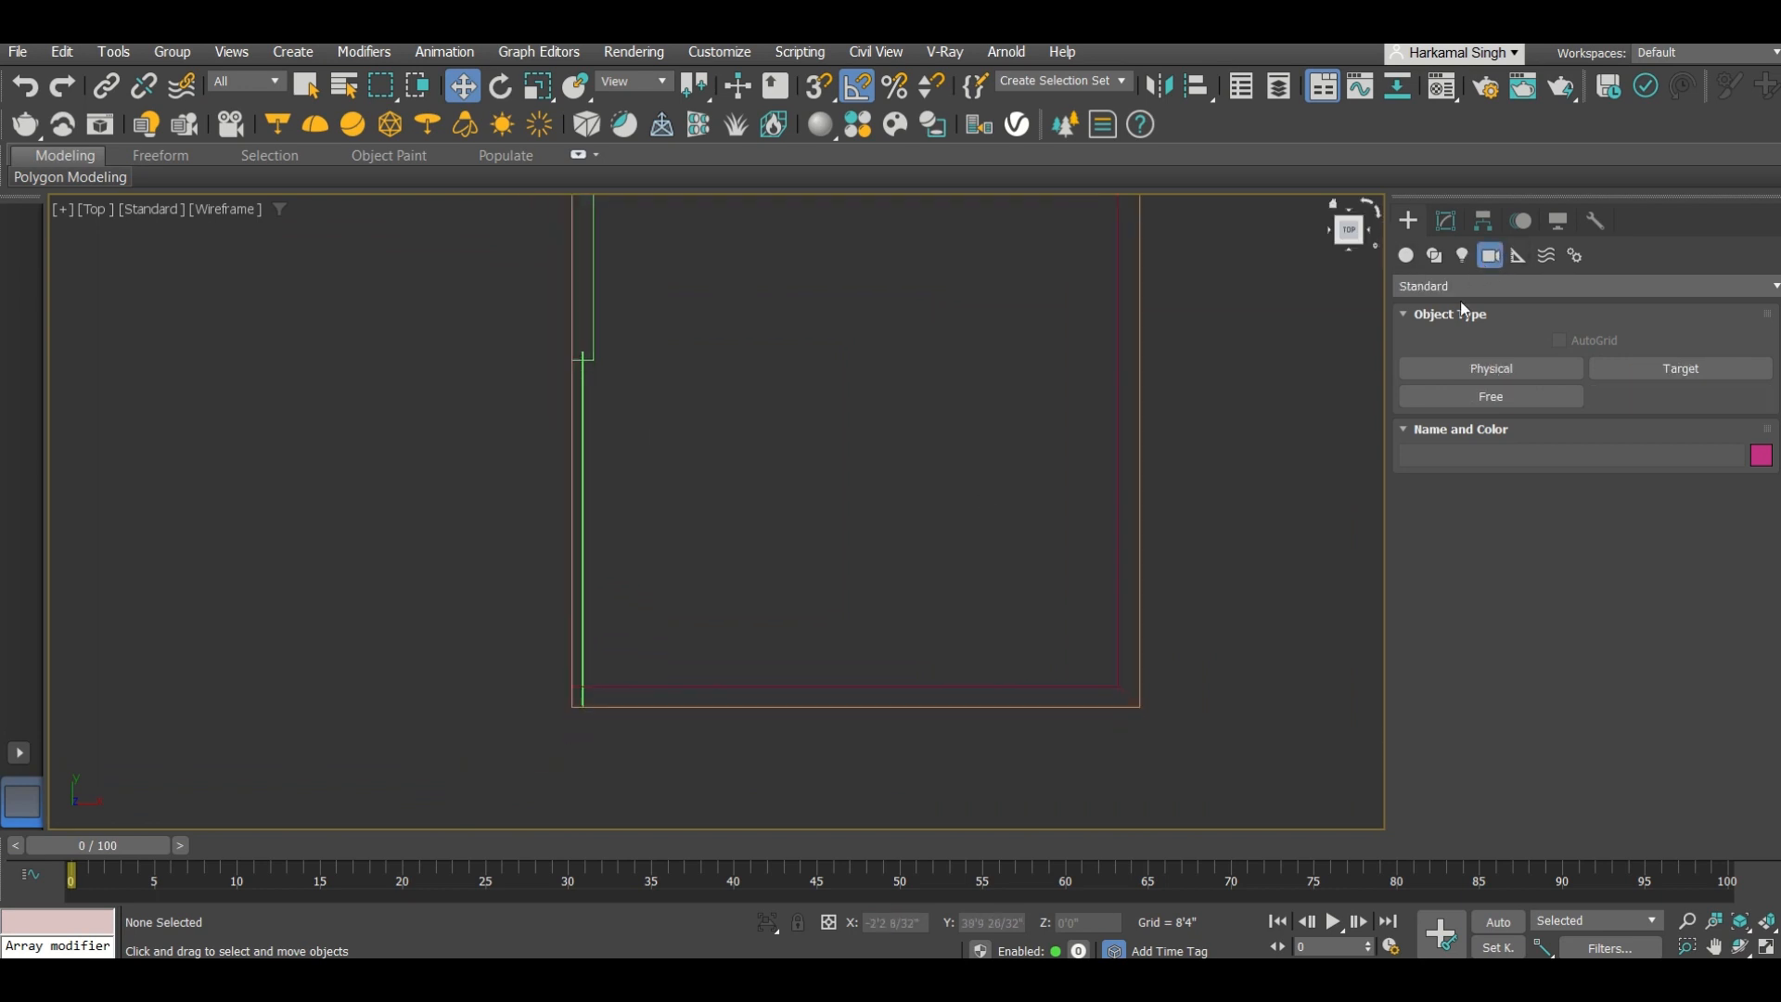
click(1456, 289)
click(1422, 349)
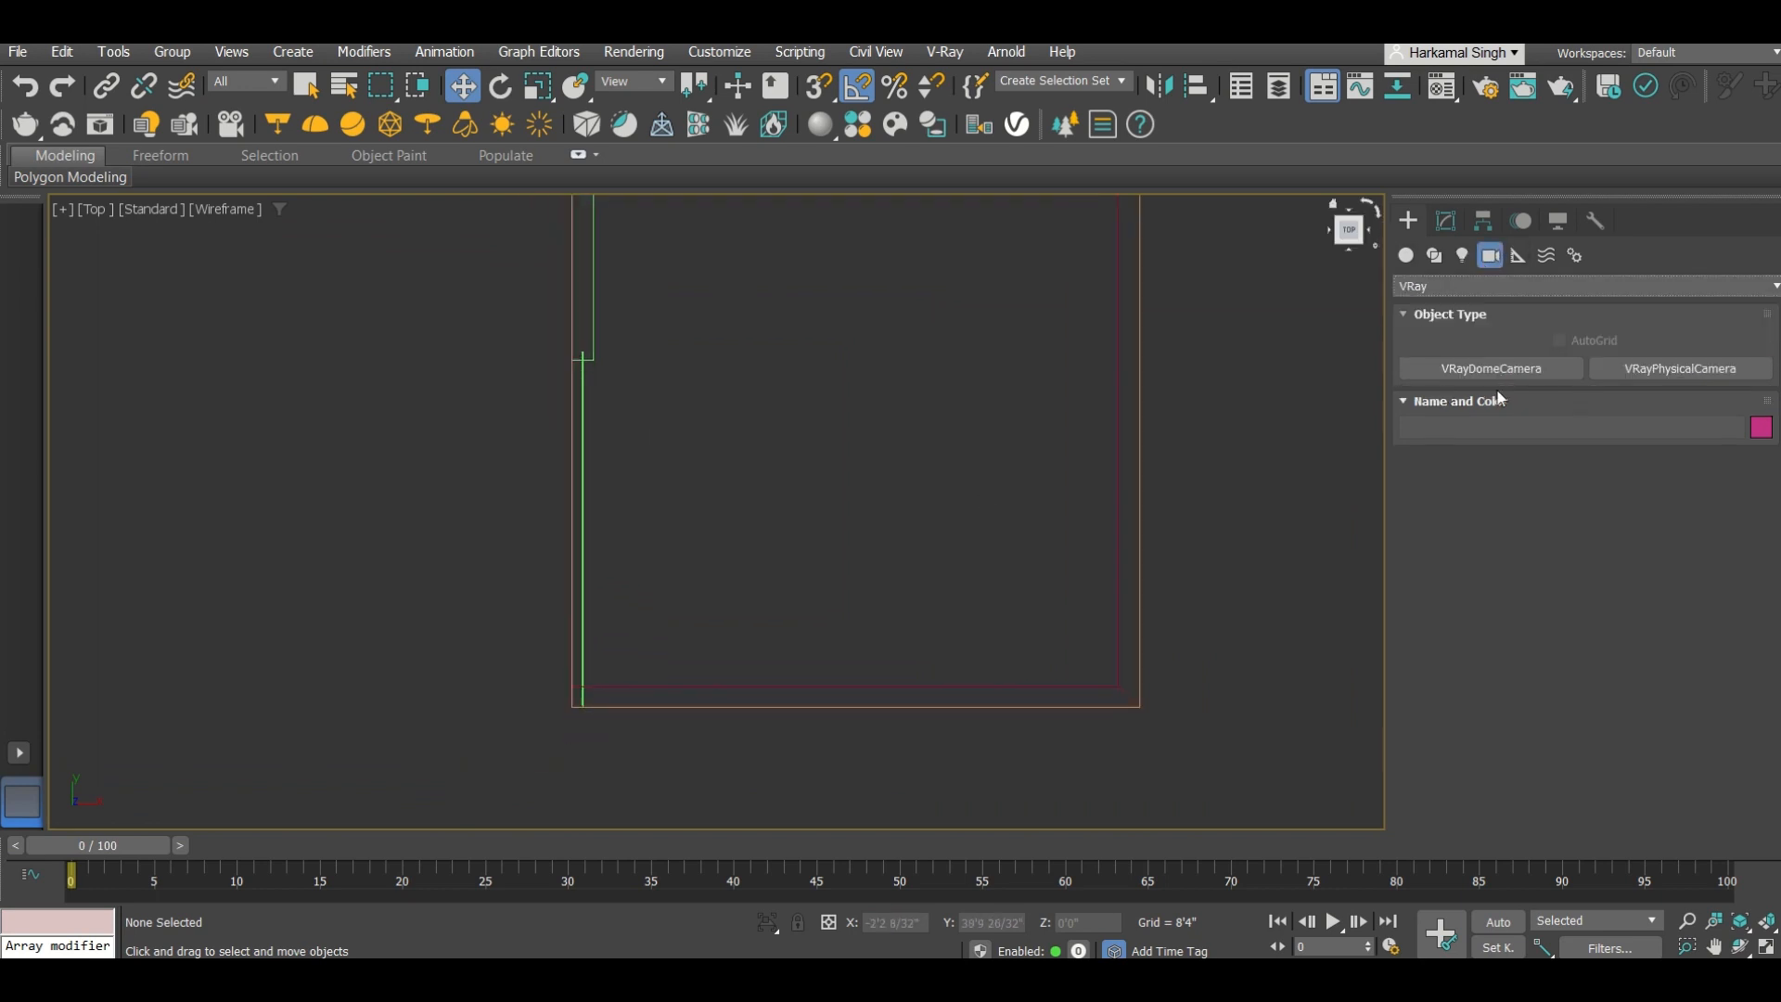
click(1684, 366)
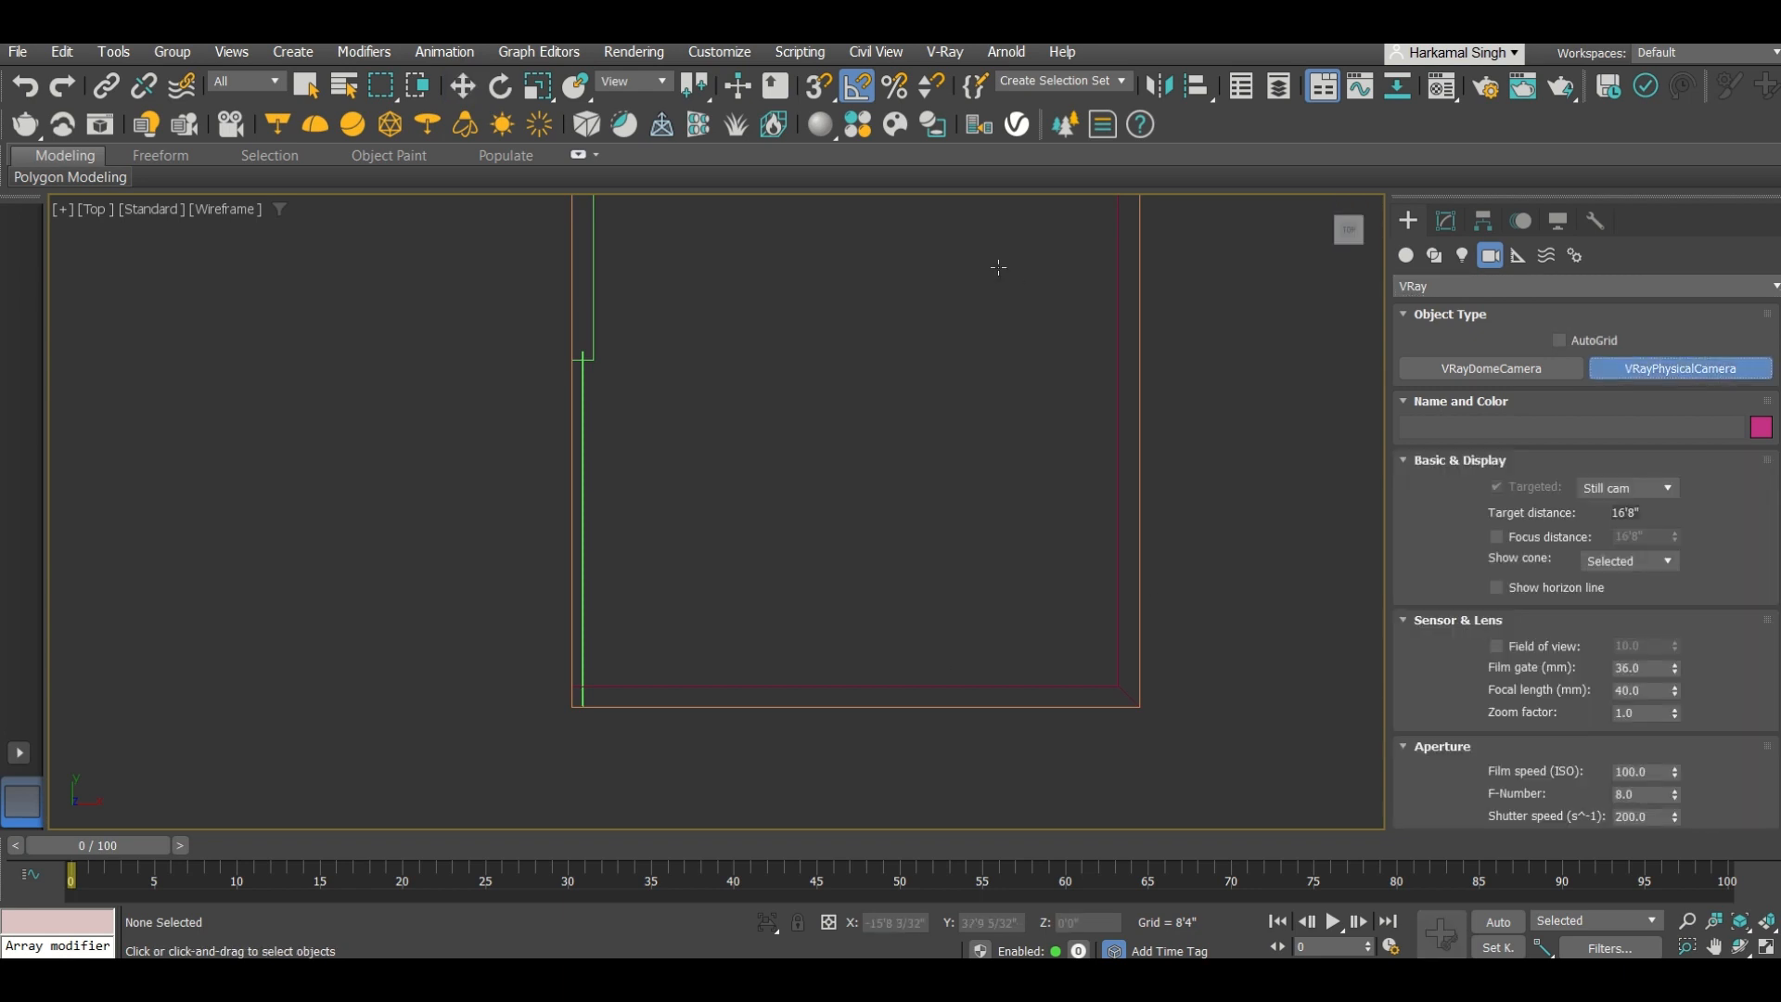
middle_drag(815, 579, 810, 659)
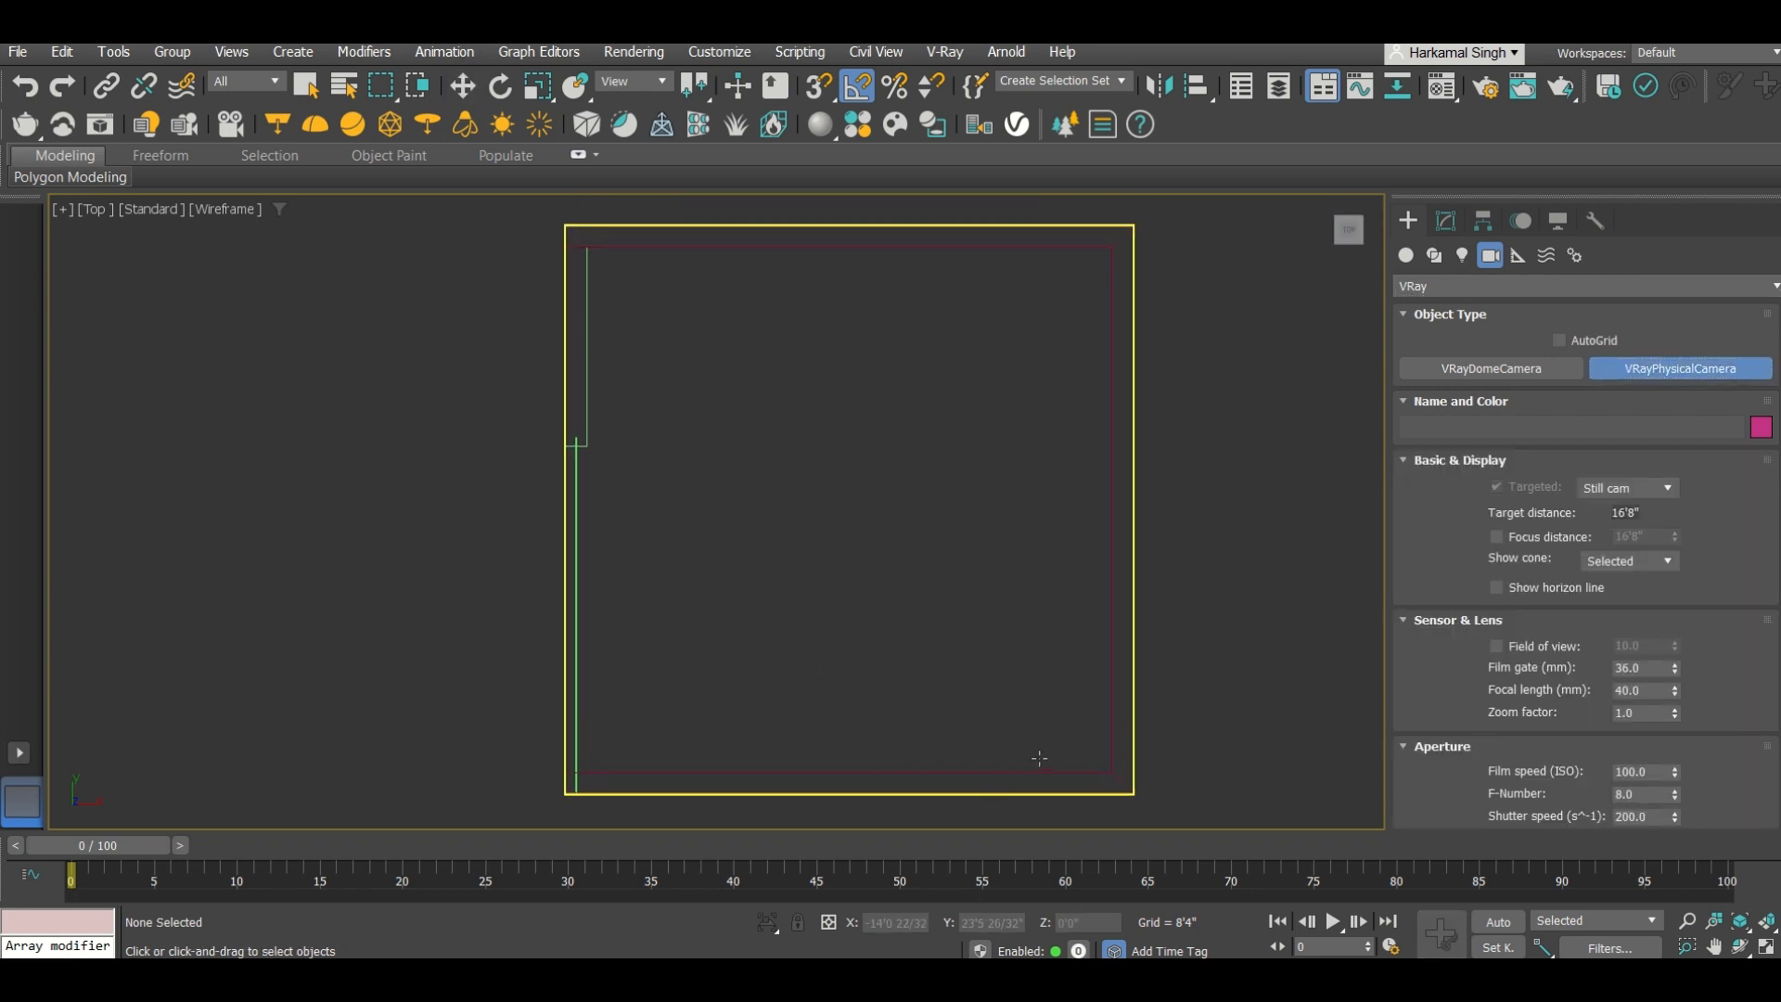
drag(1052, 761, 835, 490)
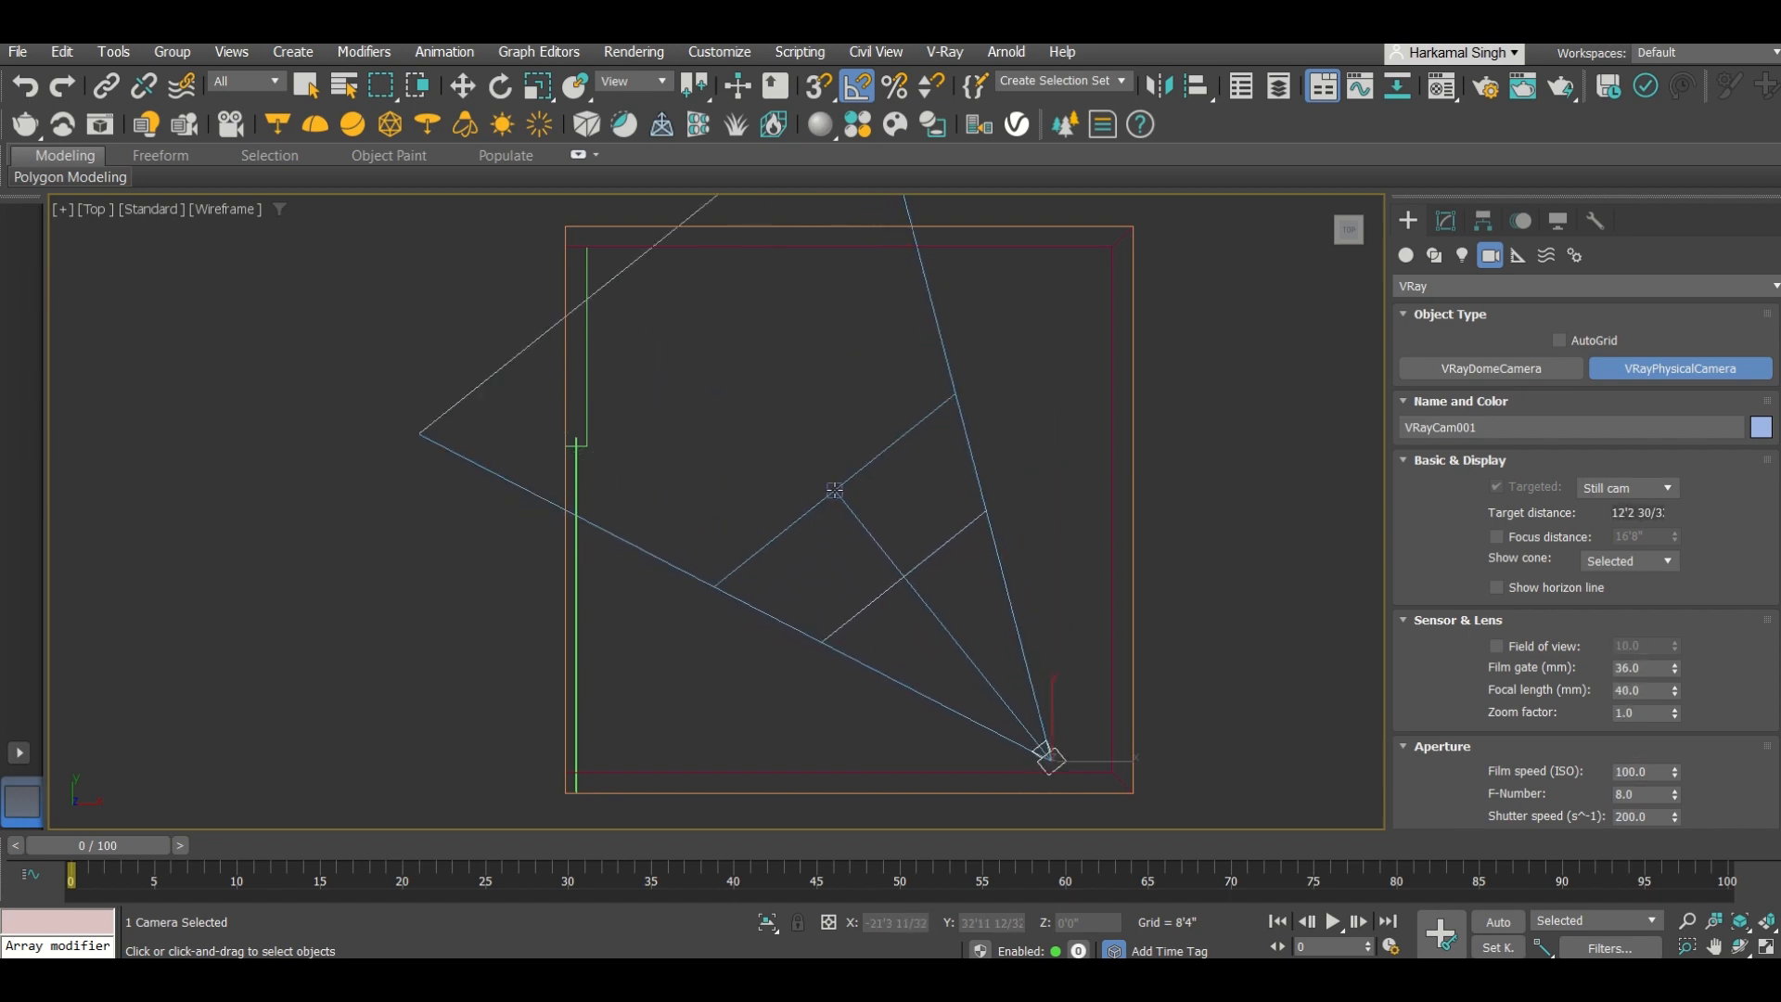
key(w)
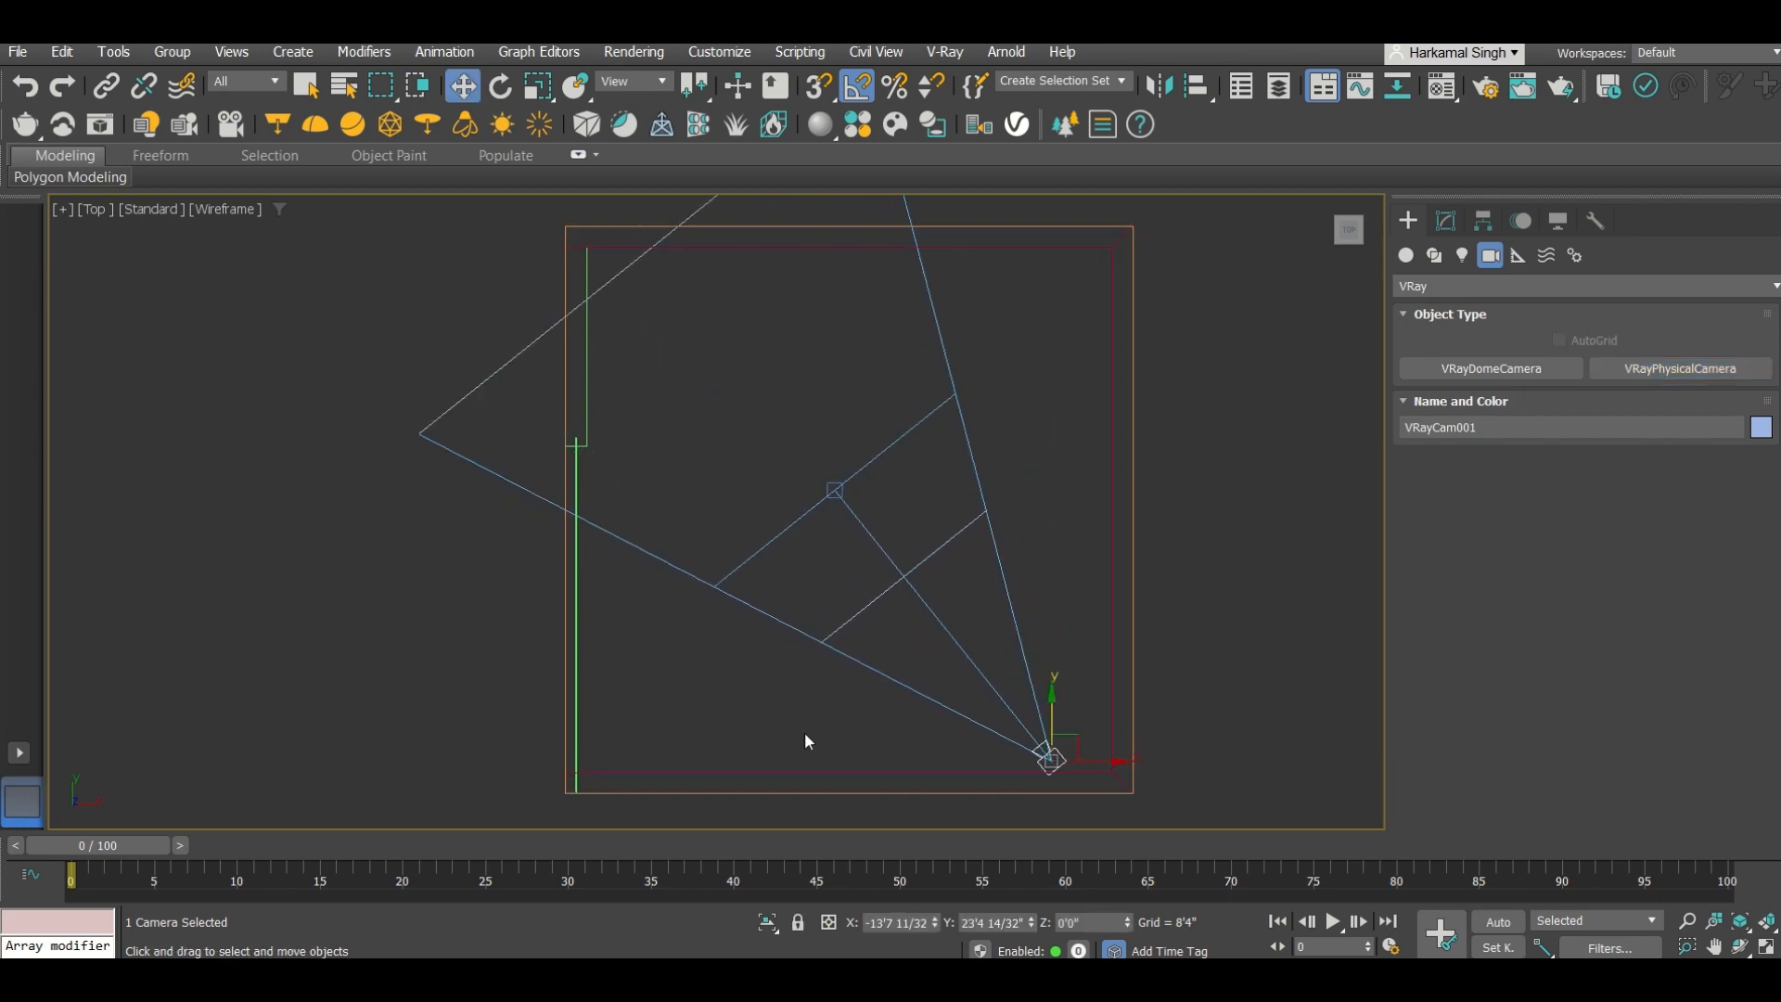
Step: Raise the camera body to a Z height of 4' and deselect it
alt+middle_drag(805, 732, 849, 575)
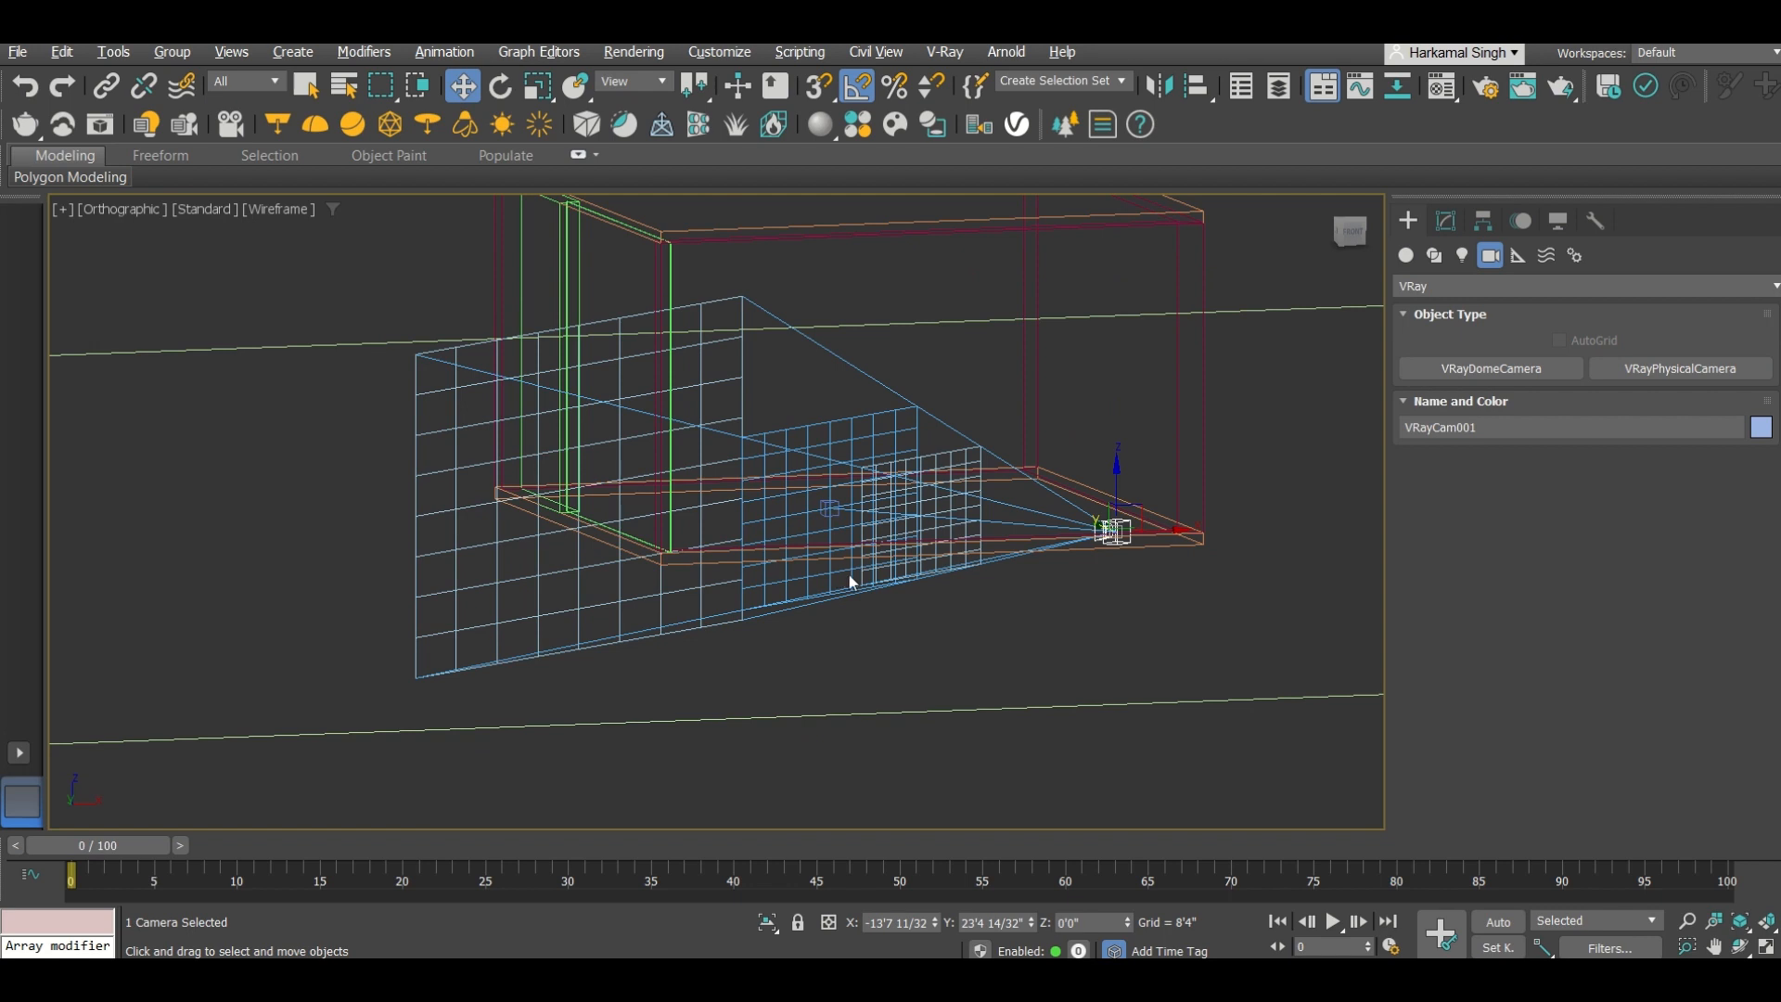
click(1086, 922)
text(4')
key(Return)
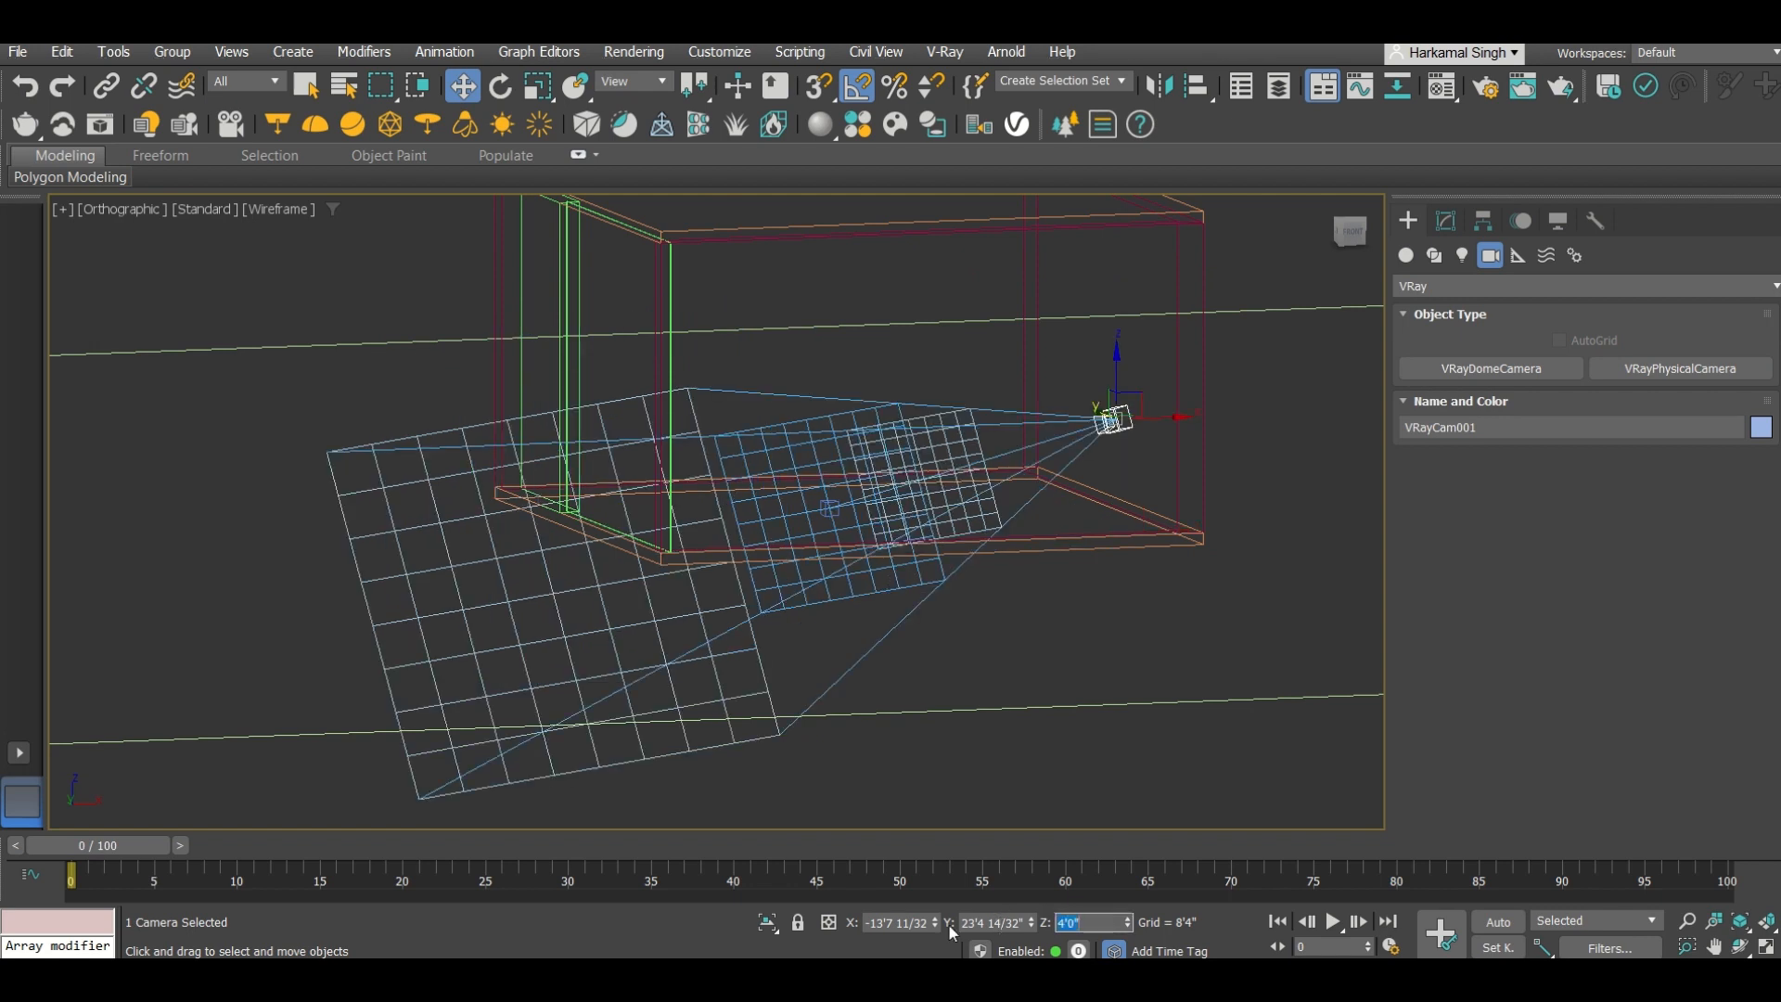
click(956, 581)
Step: Raise the camera's target vertically to about 3'11" and deselect it
click(832, 509)
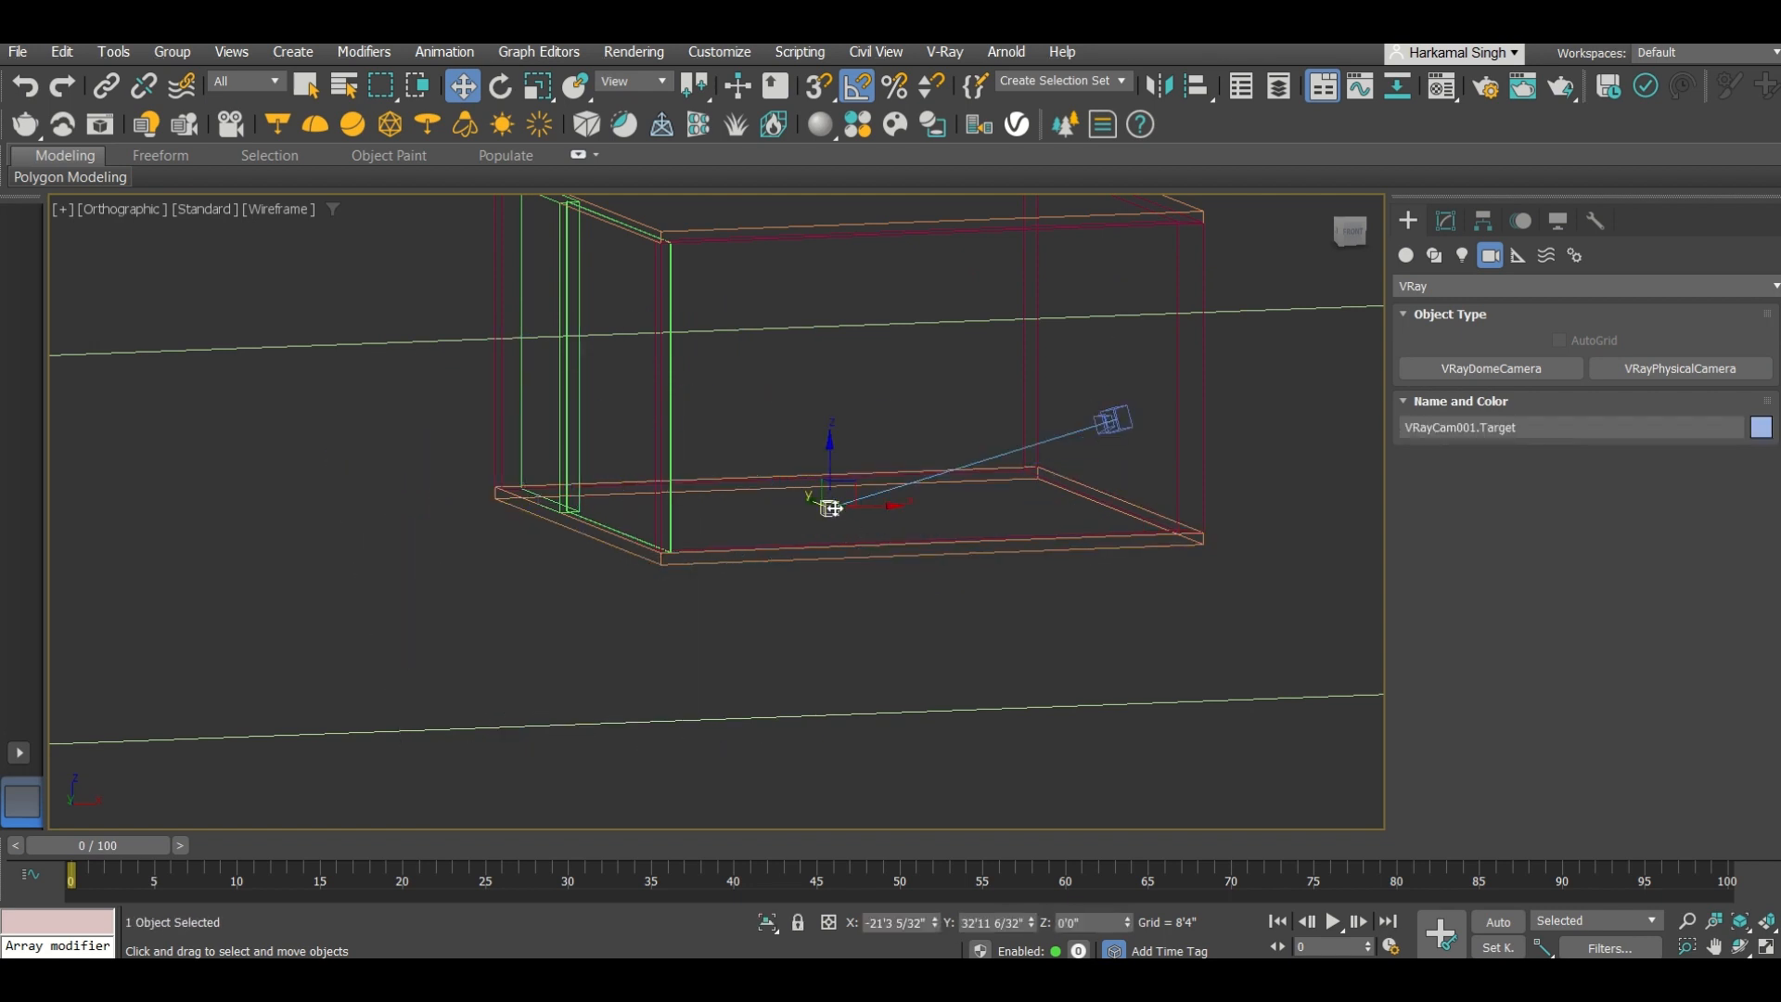
drag(827, 445, 818, 367)
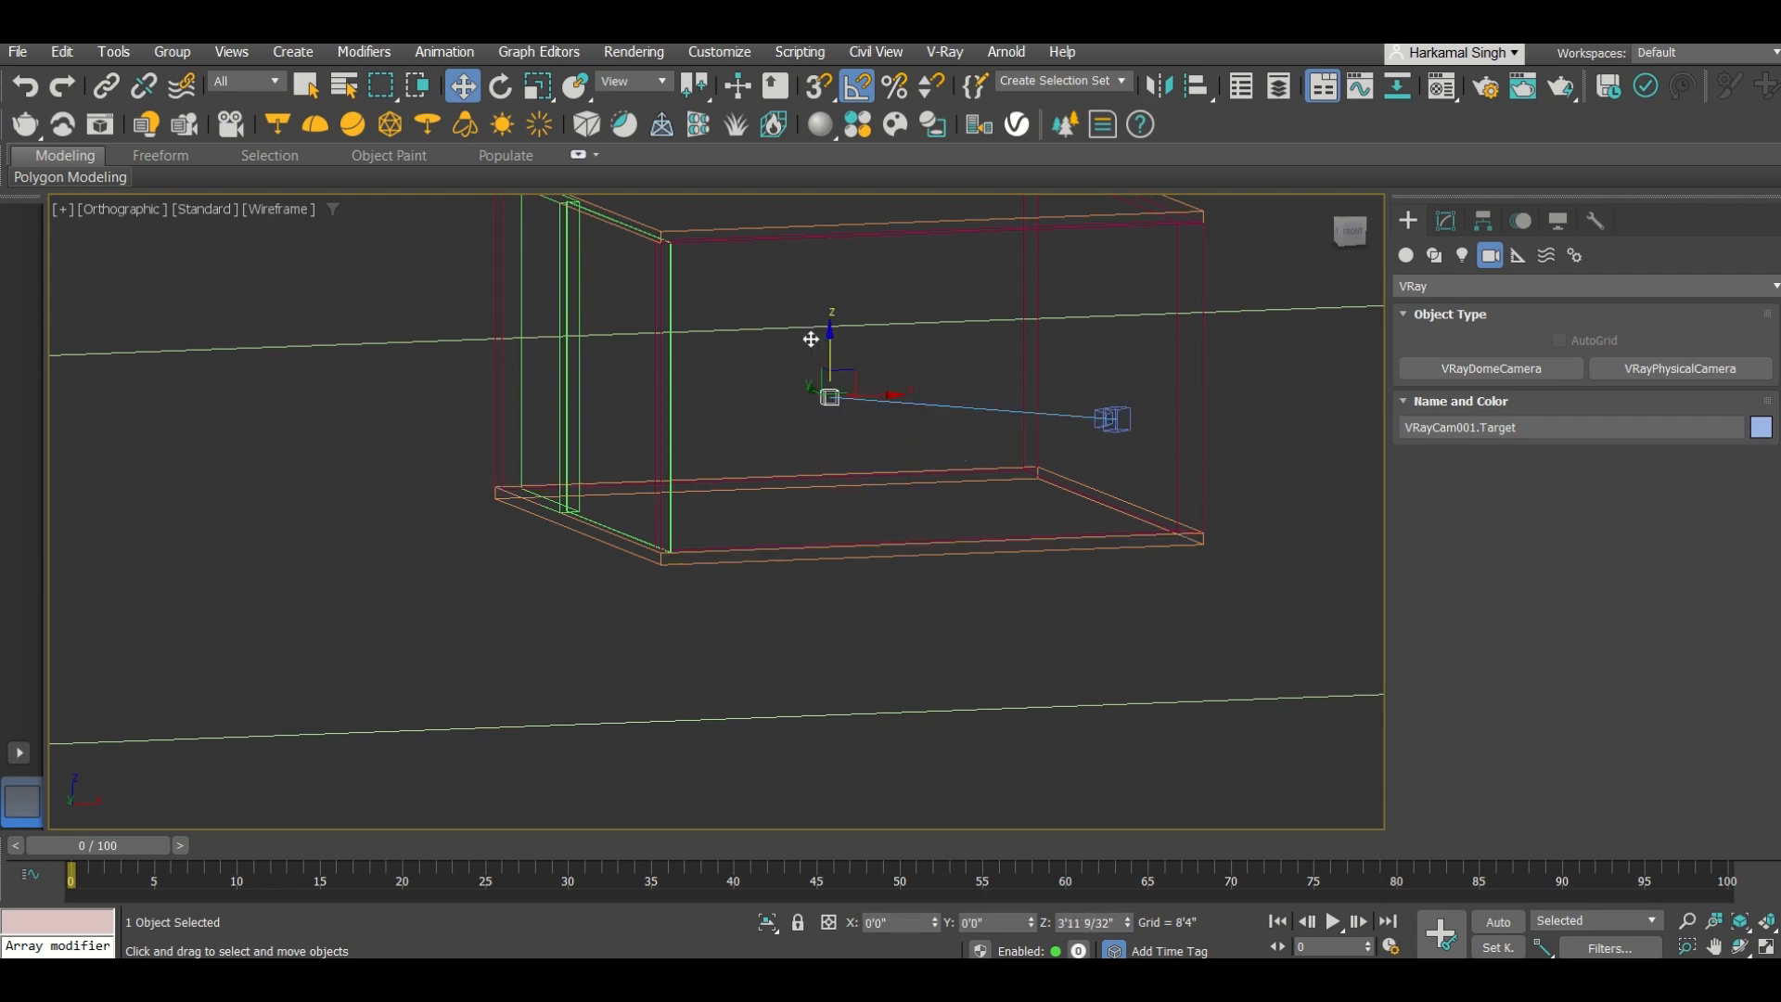
click(431, 408)
Step: Look through the new V-Ray camera with safe frames shown and default shading turned on
key(c)
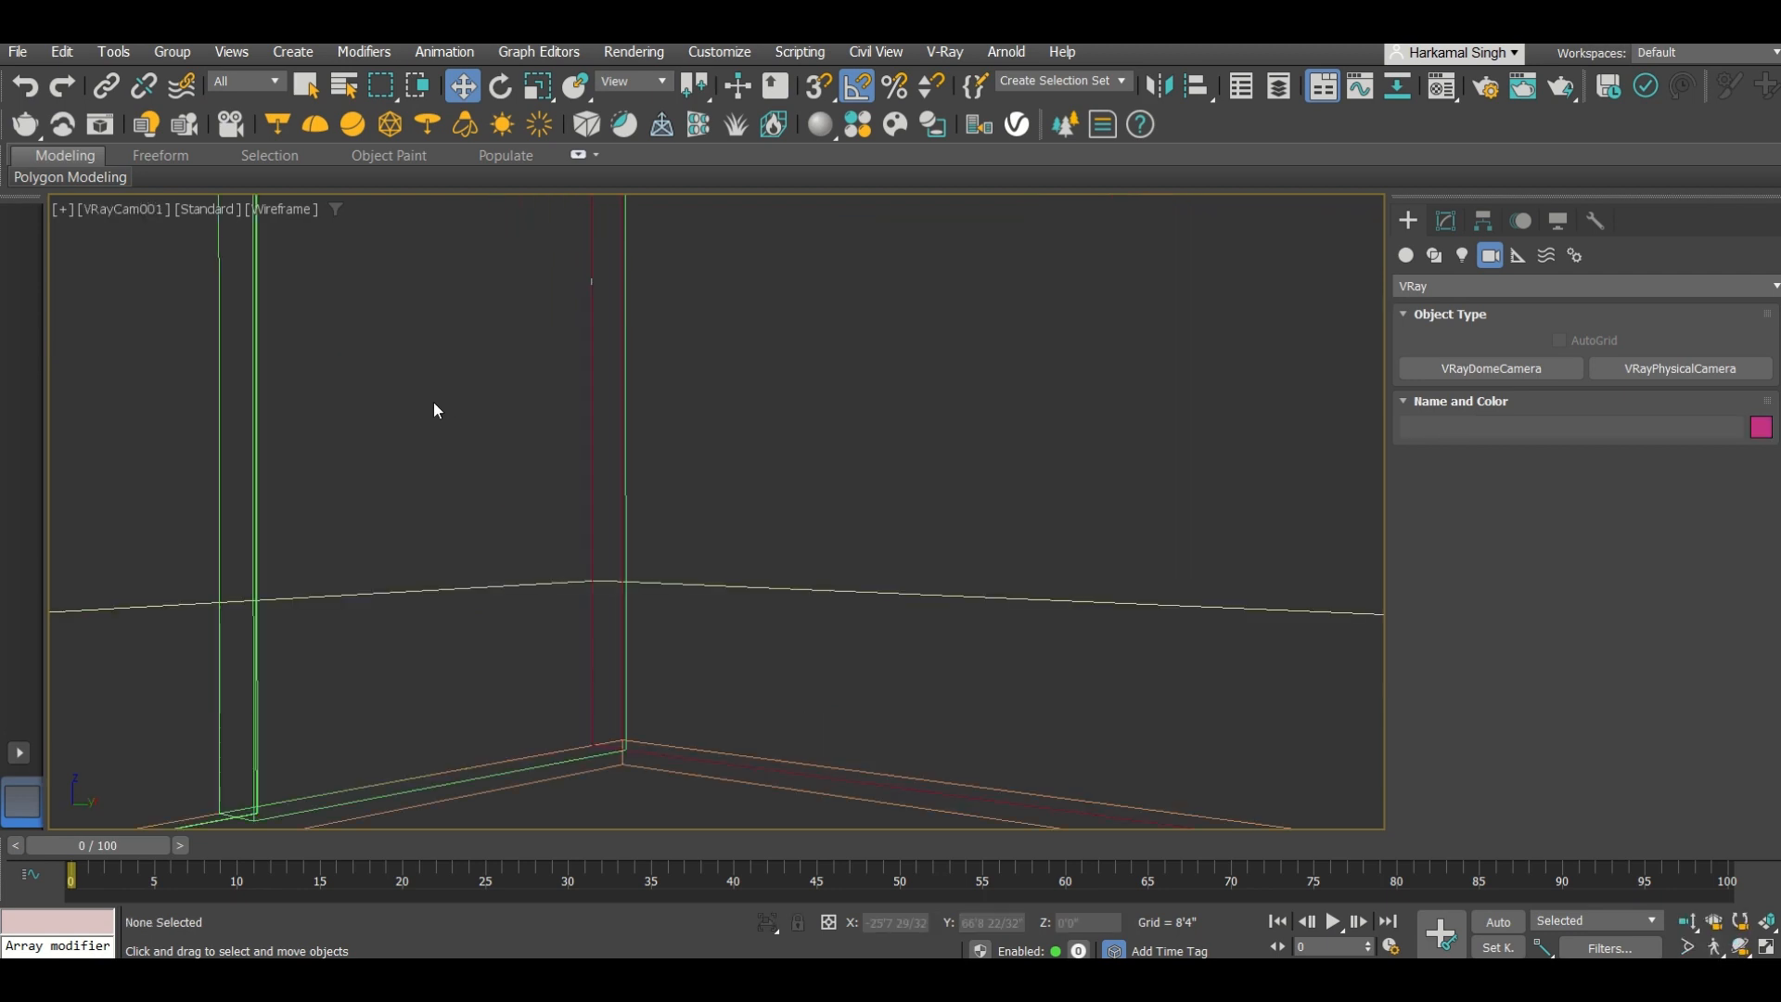
key(shift+f)
key(F3)
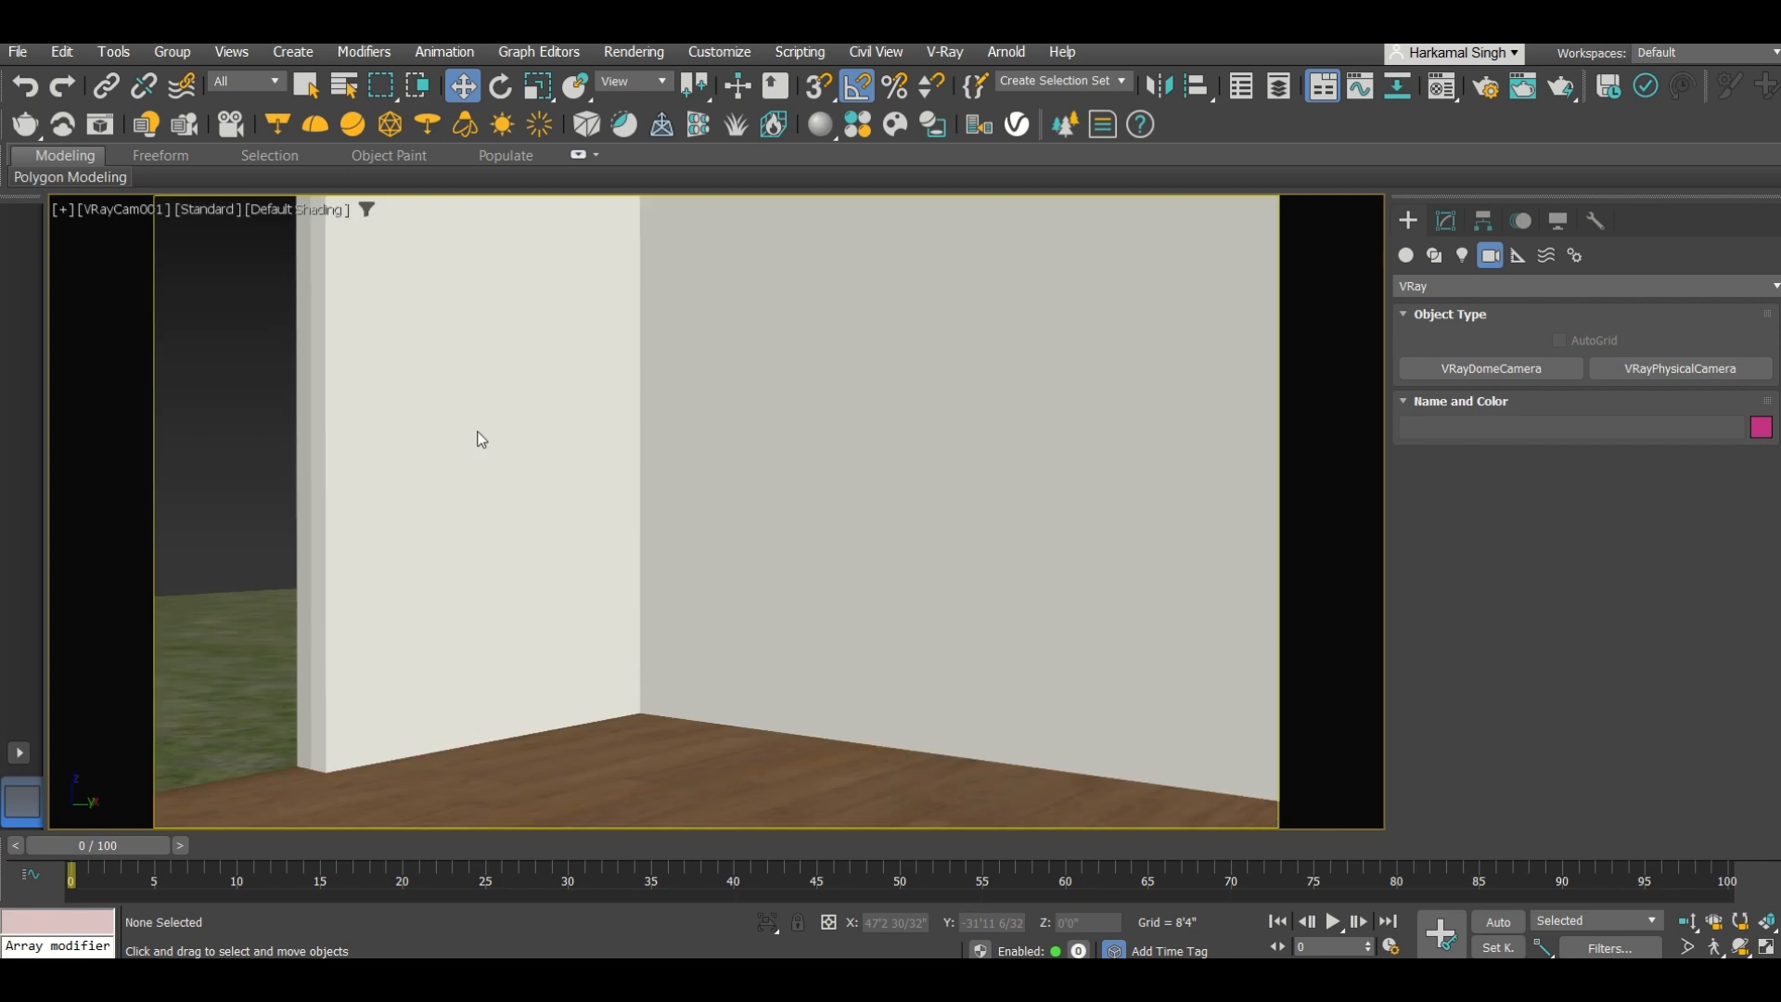
Step: Select the view's camera and widen its film gate to about 68.76 mm, then leave its settings
click(118, 208)
click(182, 629)
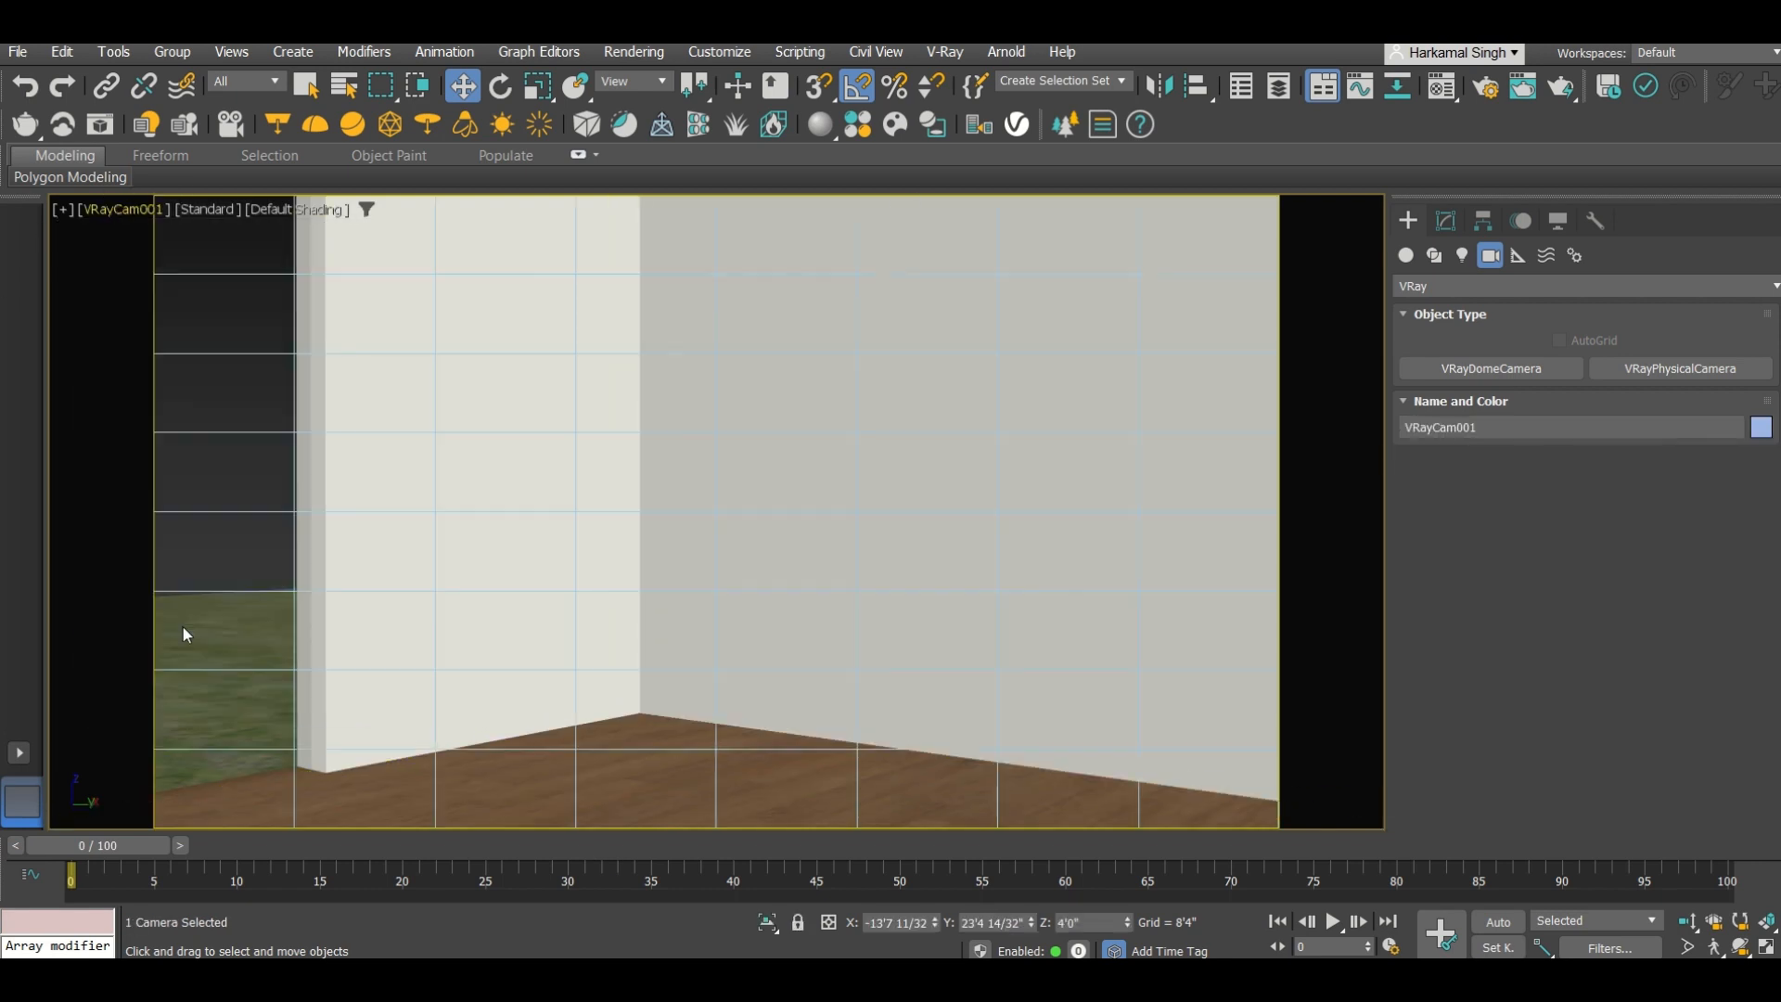
click(1447, 225)
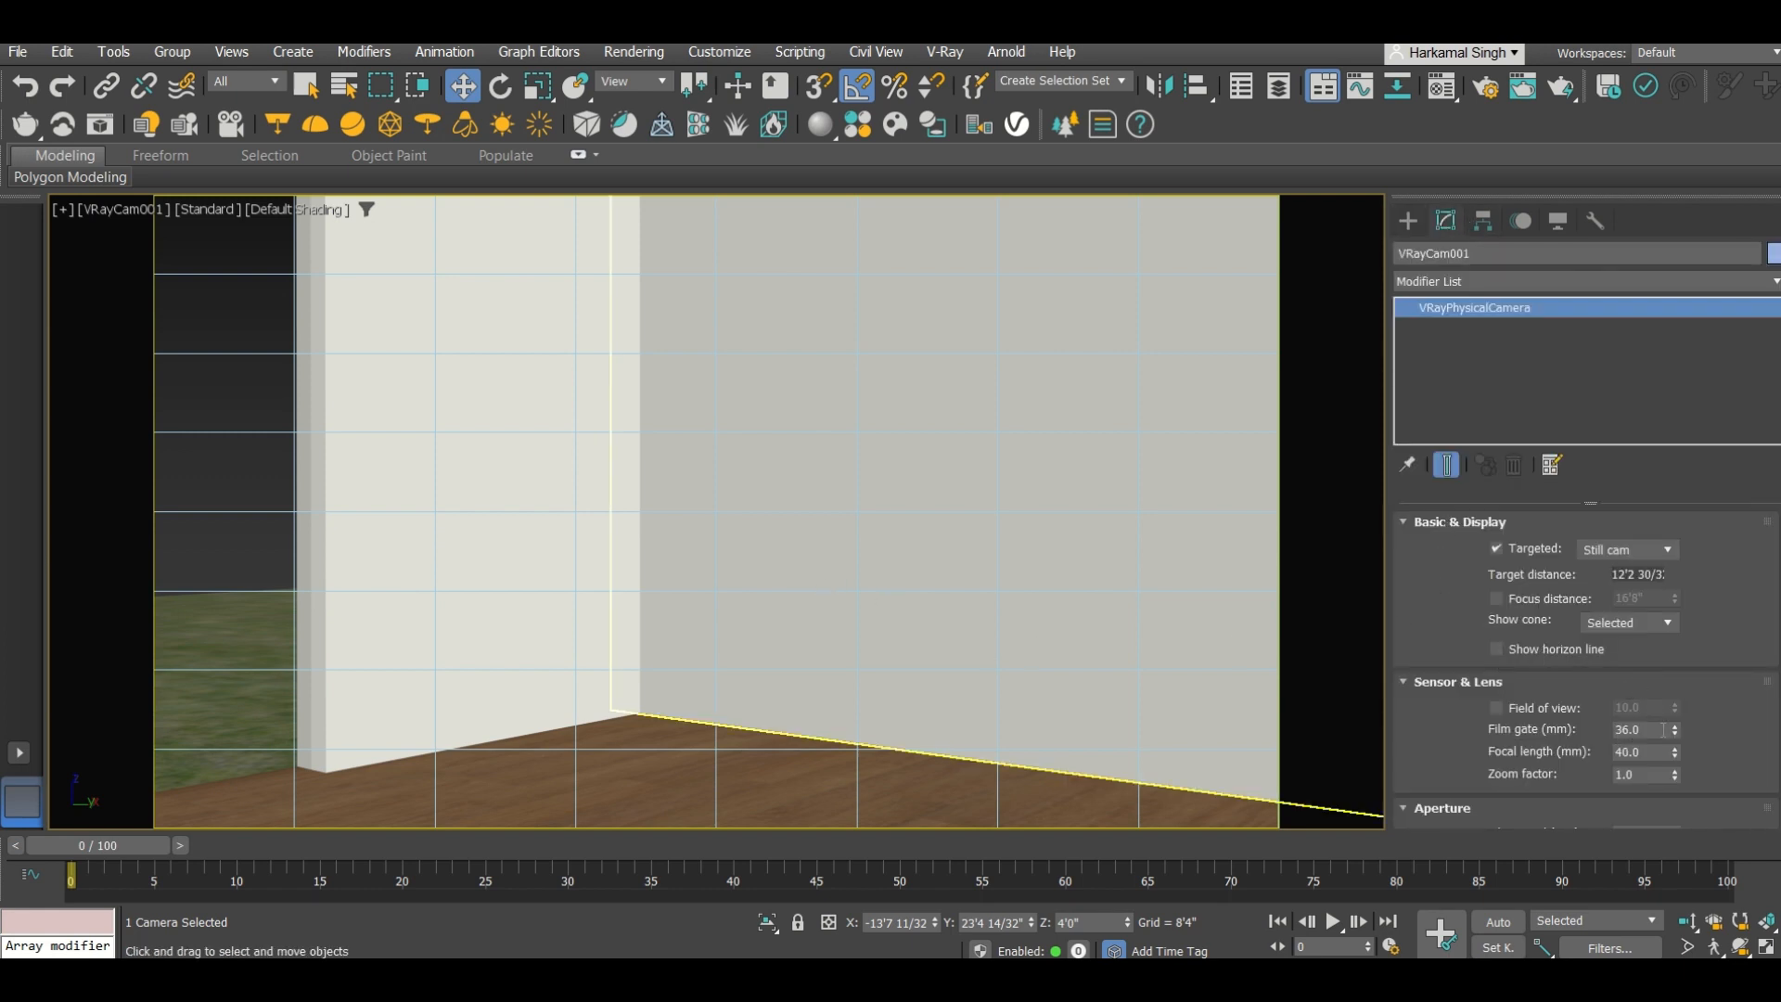
drag(1676, 735, 1666, 645)
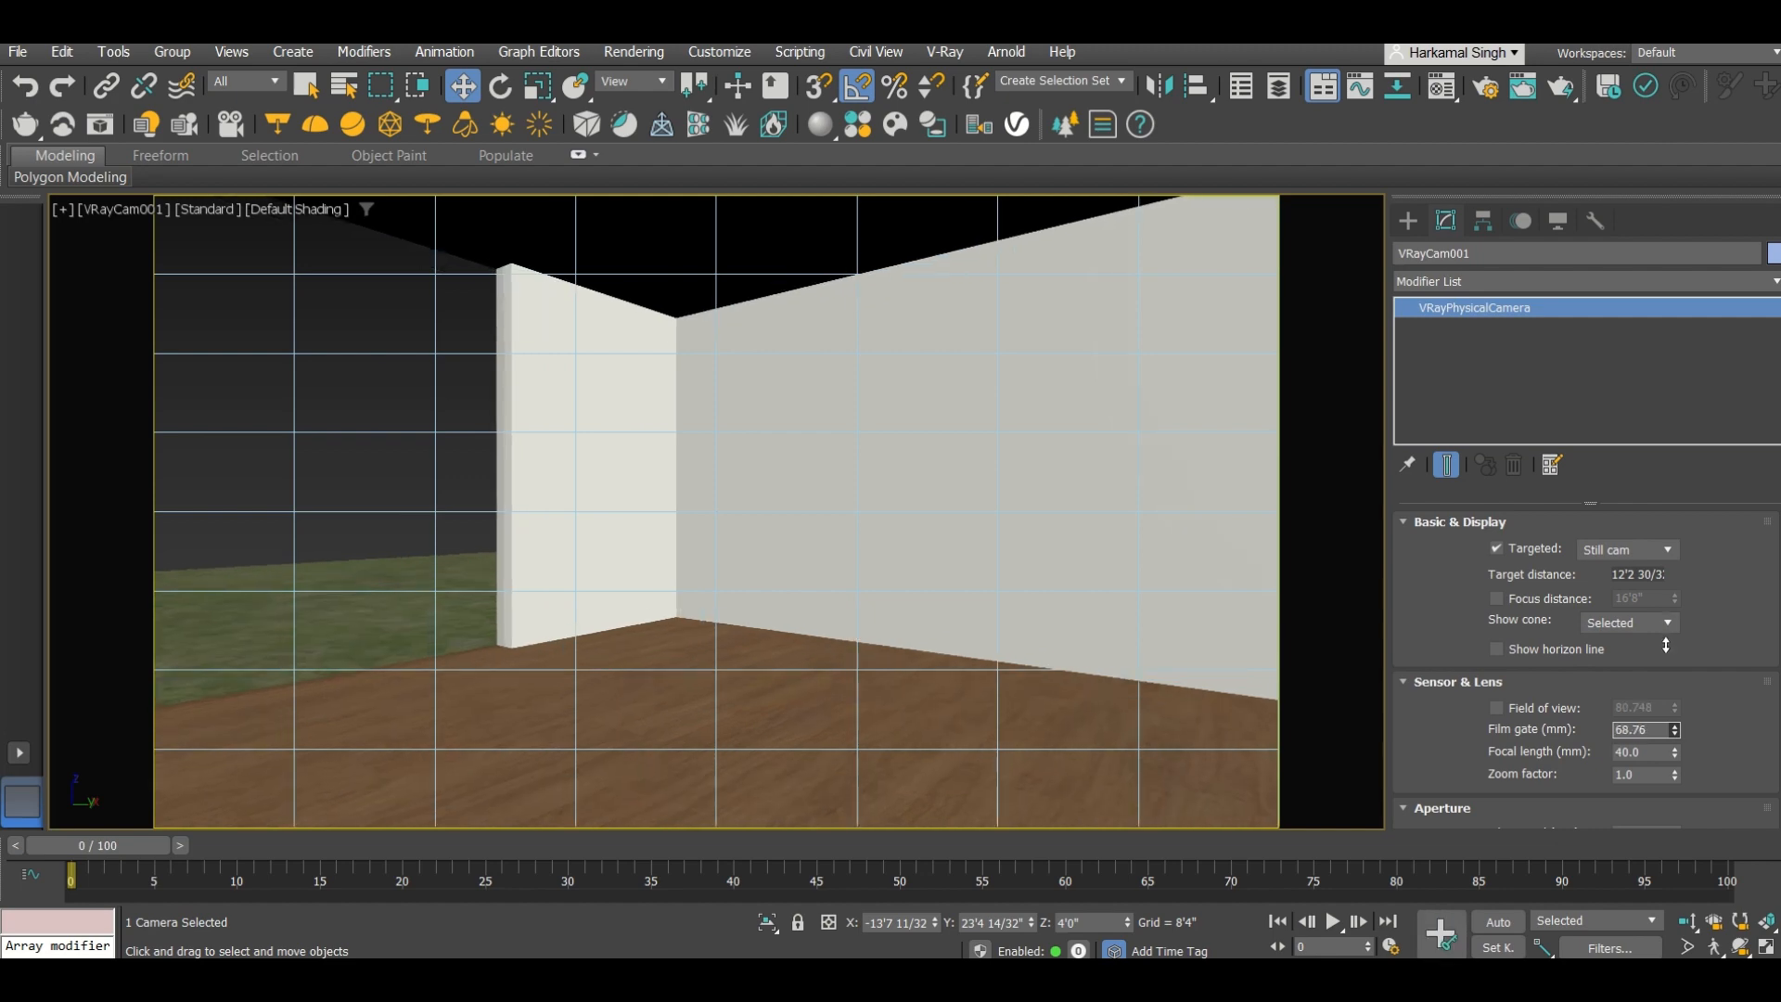
click(1409, 220)
click(358, 290)
key(g)
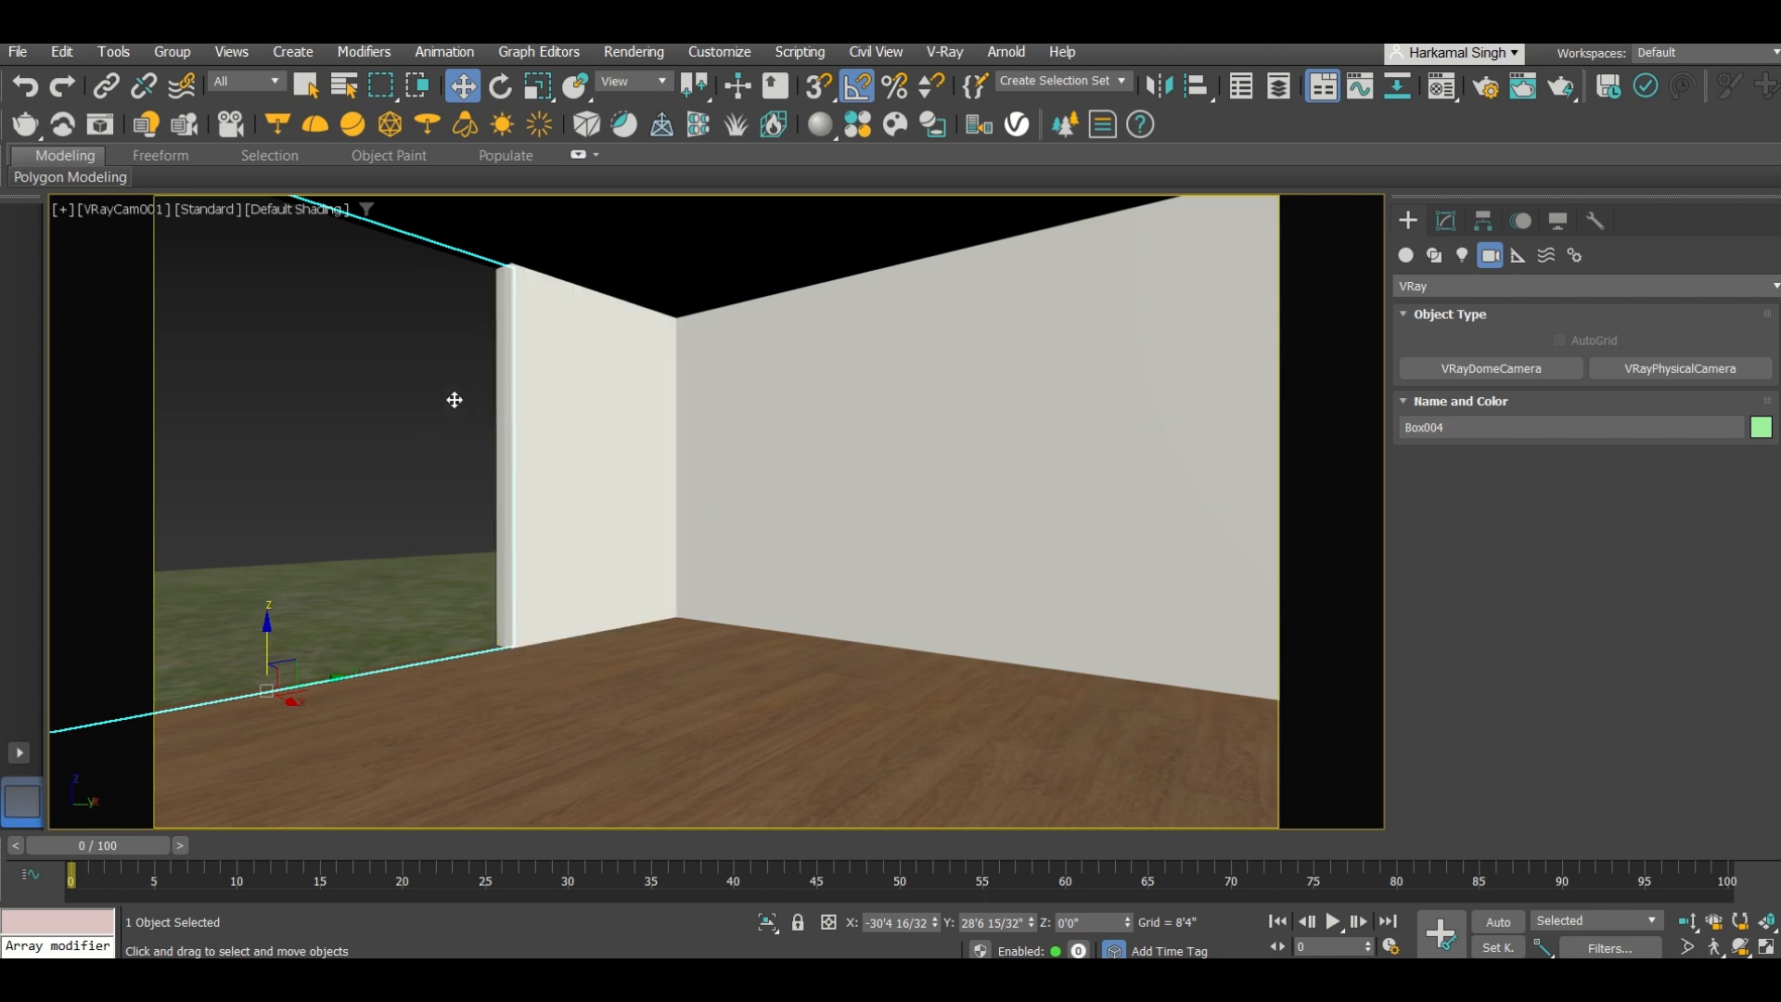
Step: Open the render setup, change the V-Ray image sampler type to Bucket, and open its noise threshold for editing
click(1488, 88)
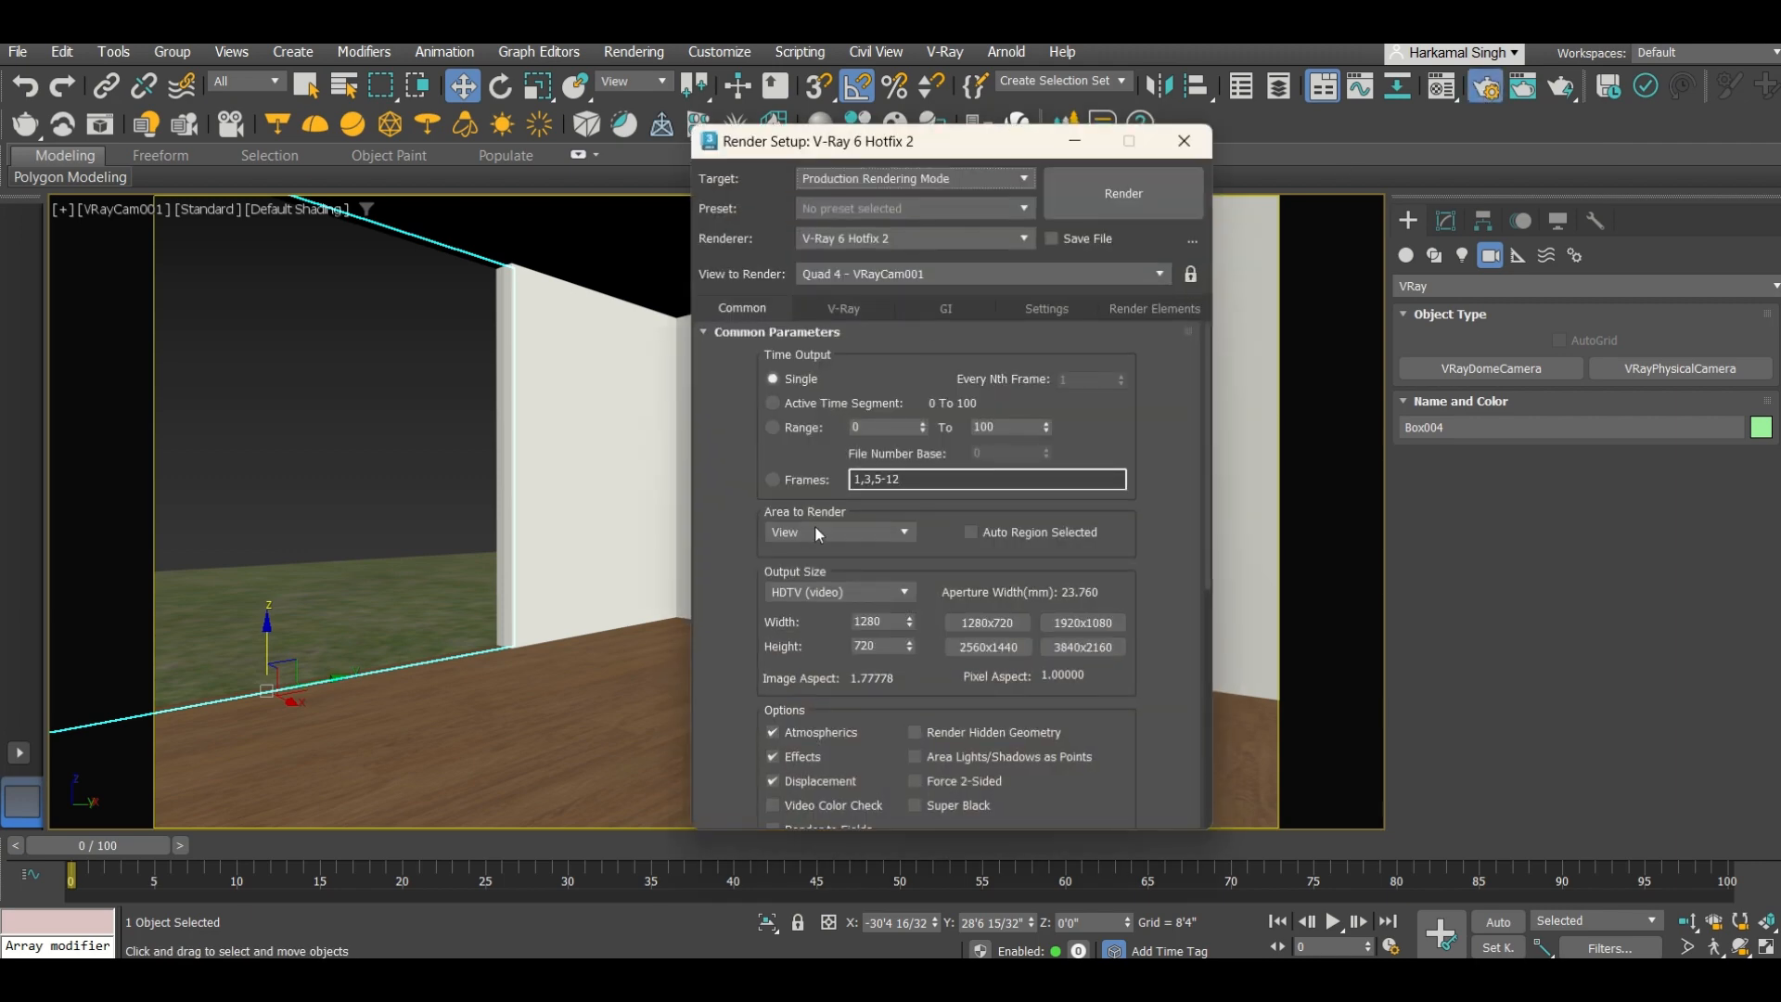
click(844, 309)
scroll(739, 600, down, 5)
scroll(750, 628, down, 3)
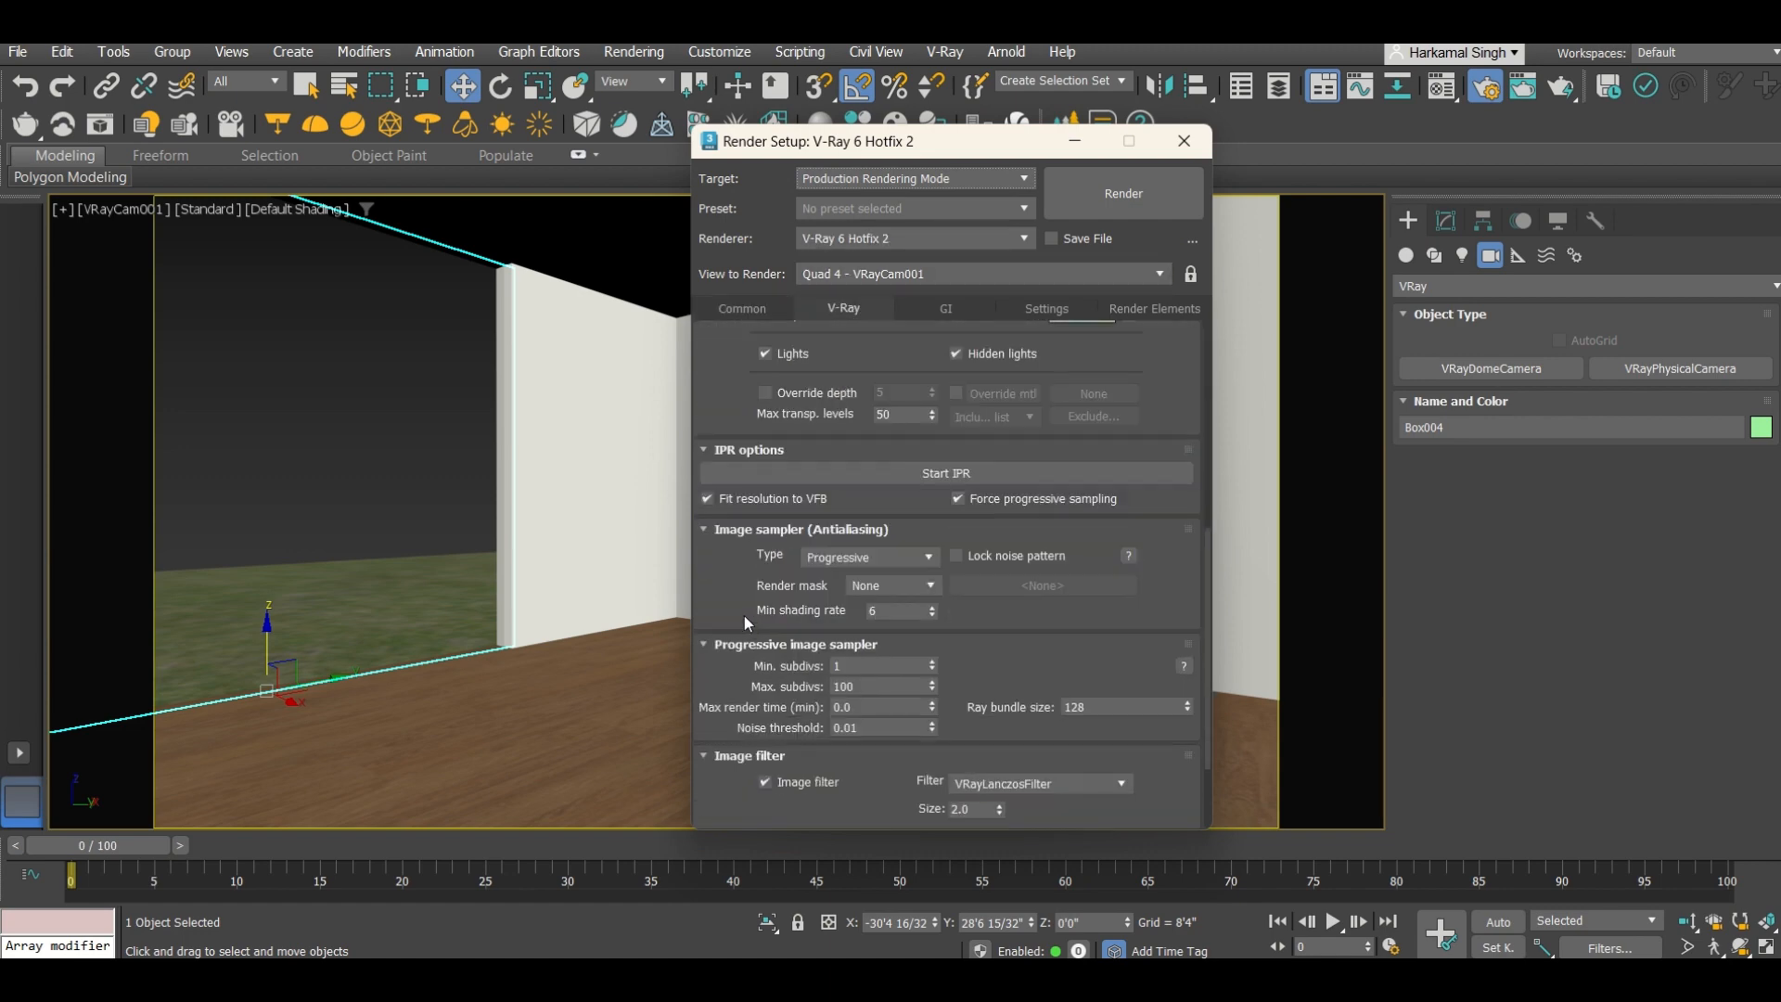
click(867, 556)
click(824, 584)
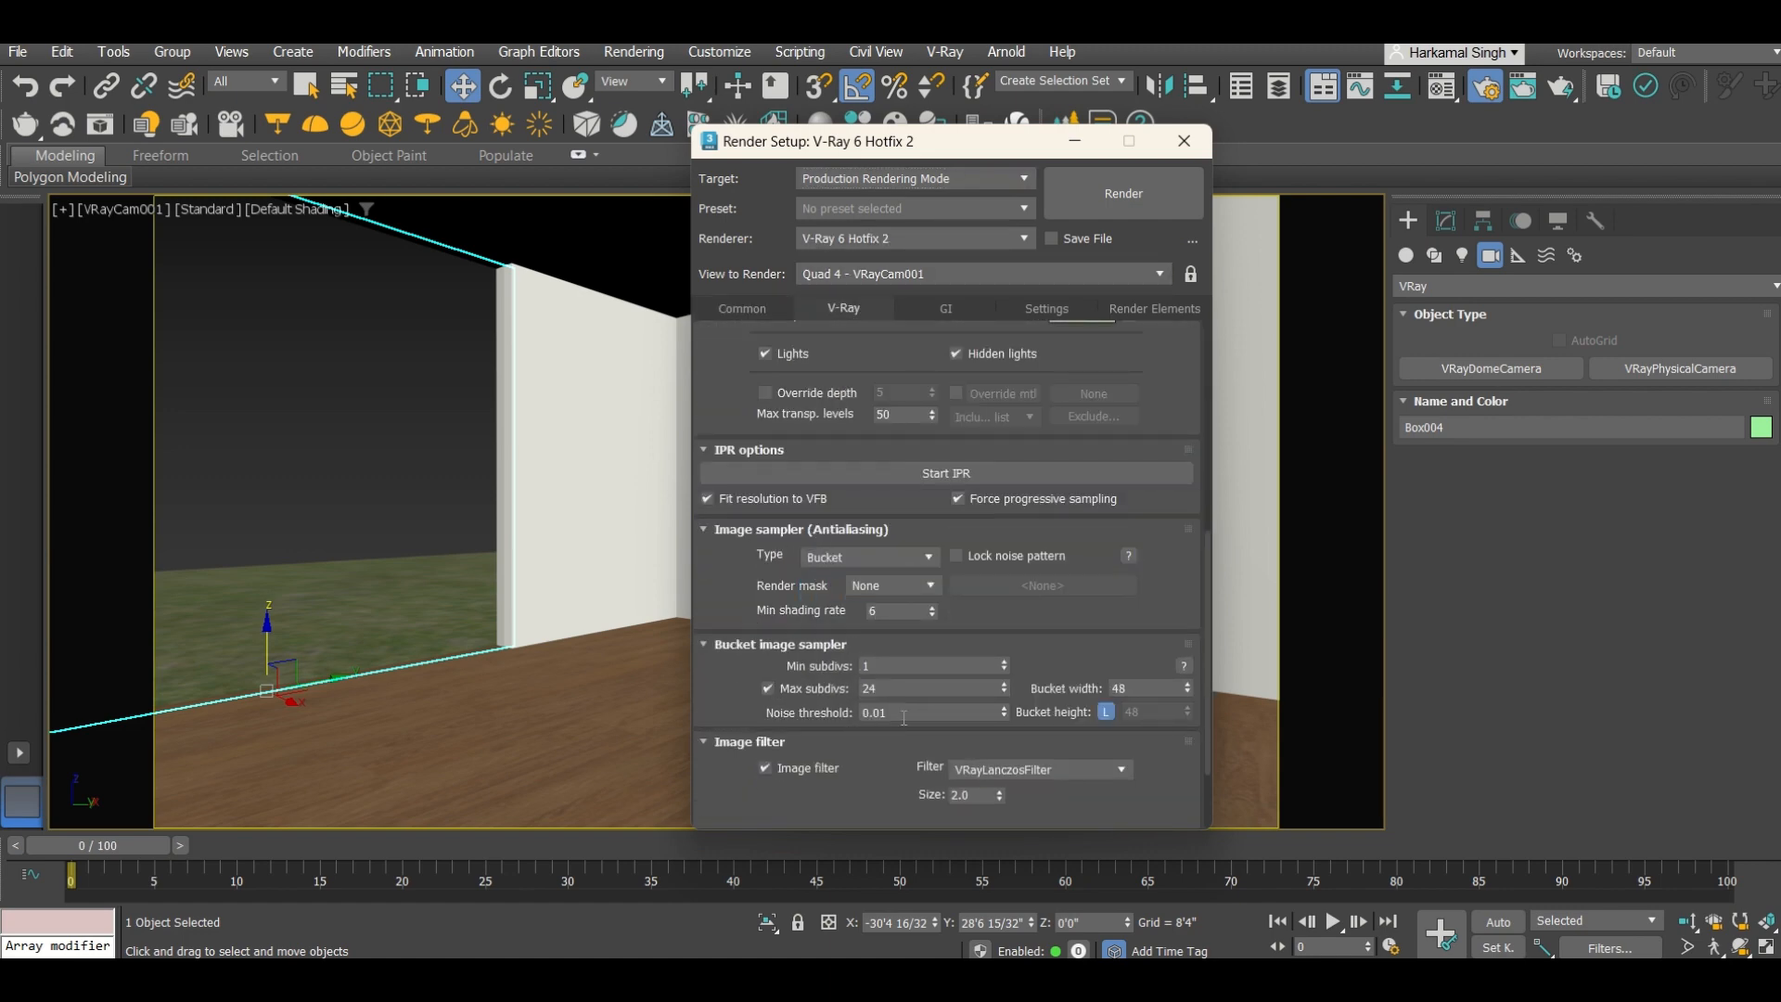
double_click(904, 715)
Step: Switch the global illumination settings to Advanced mode and enable ambient occlusion
click(947, 310)
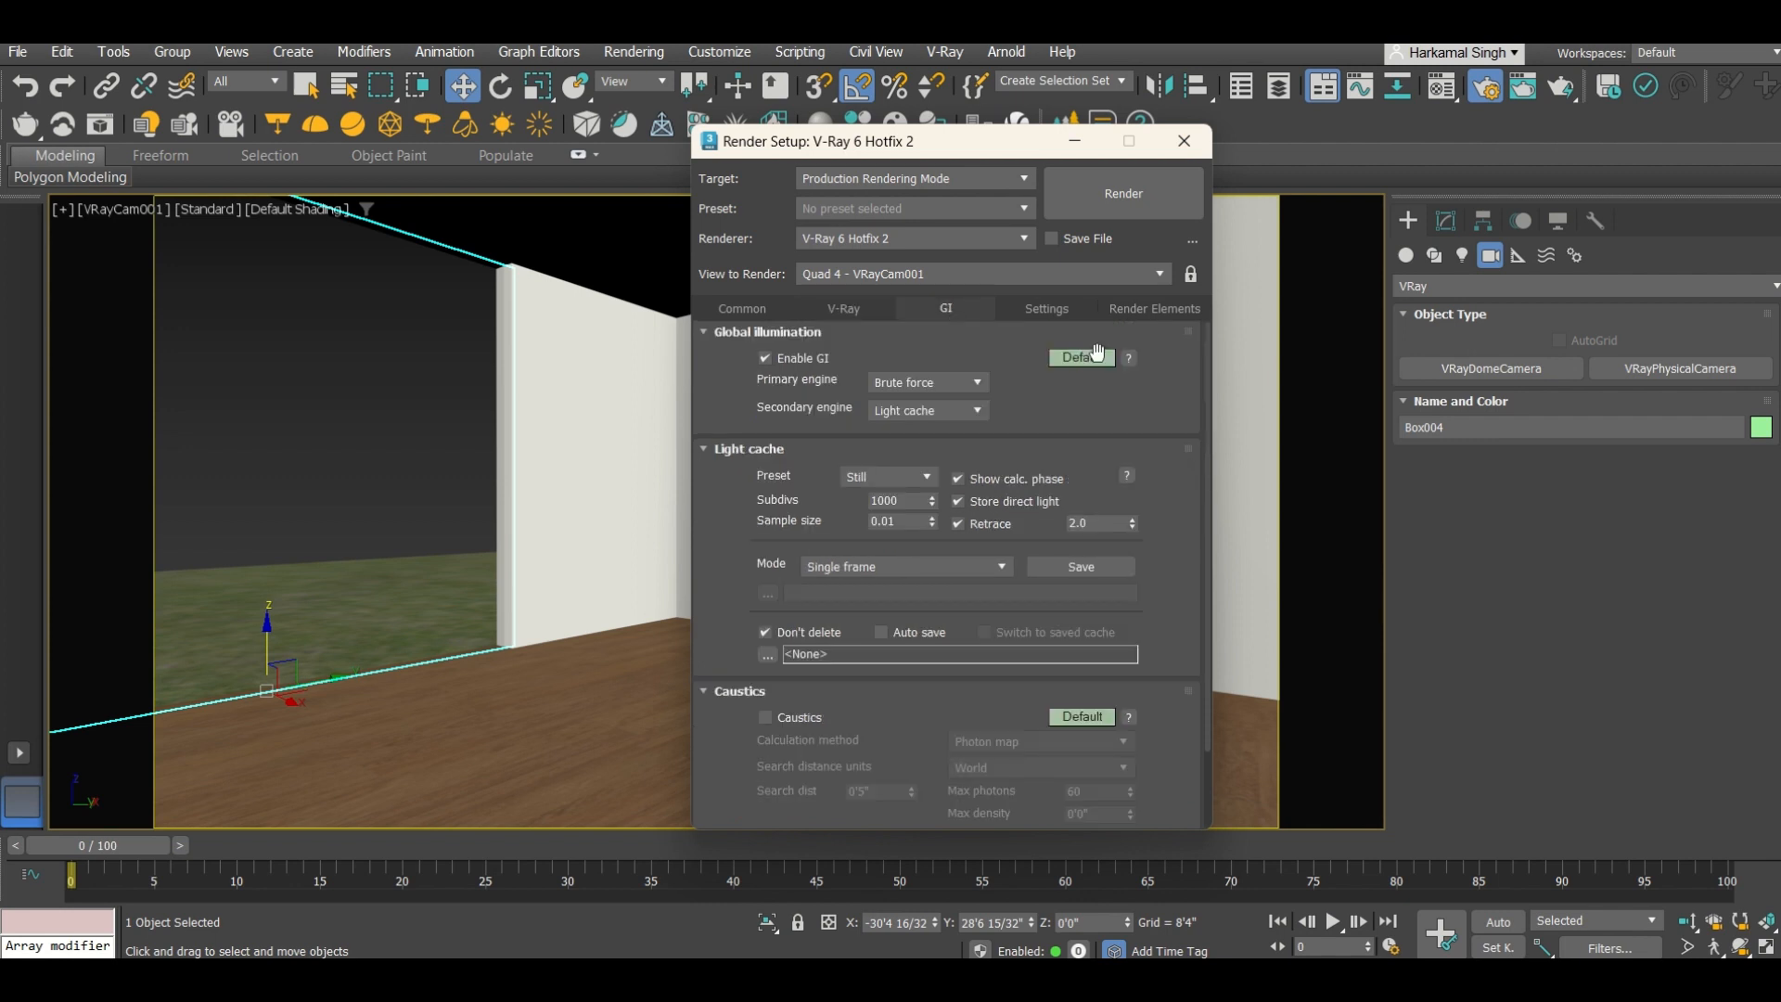
click(1082, 357)
click(955, 504)
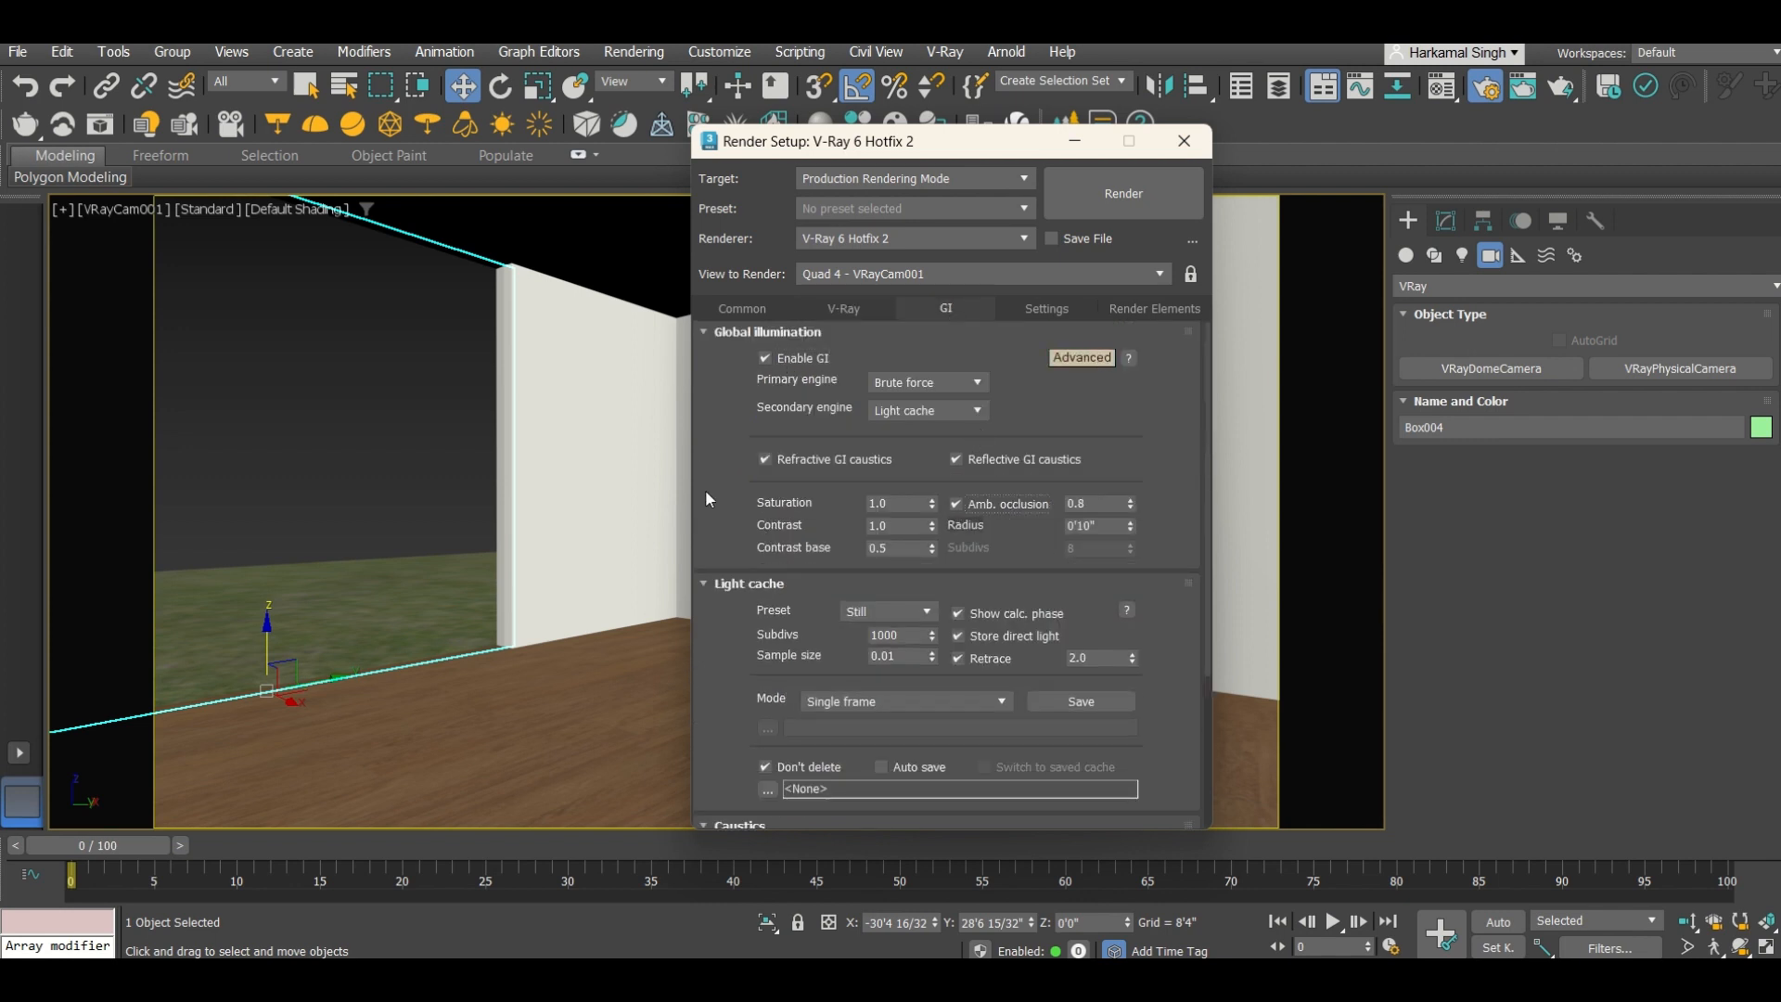
scroll(702, 520, down, 5)
Step: Set the V-Ray system's bucket rendering sequence to Top->Bottom
click(1021, 306)
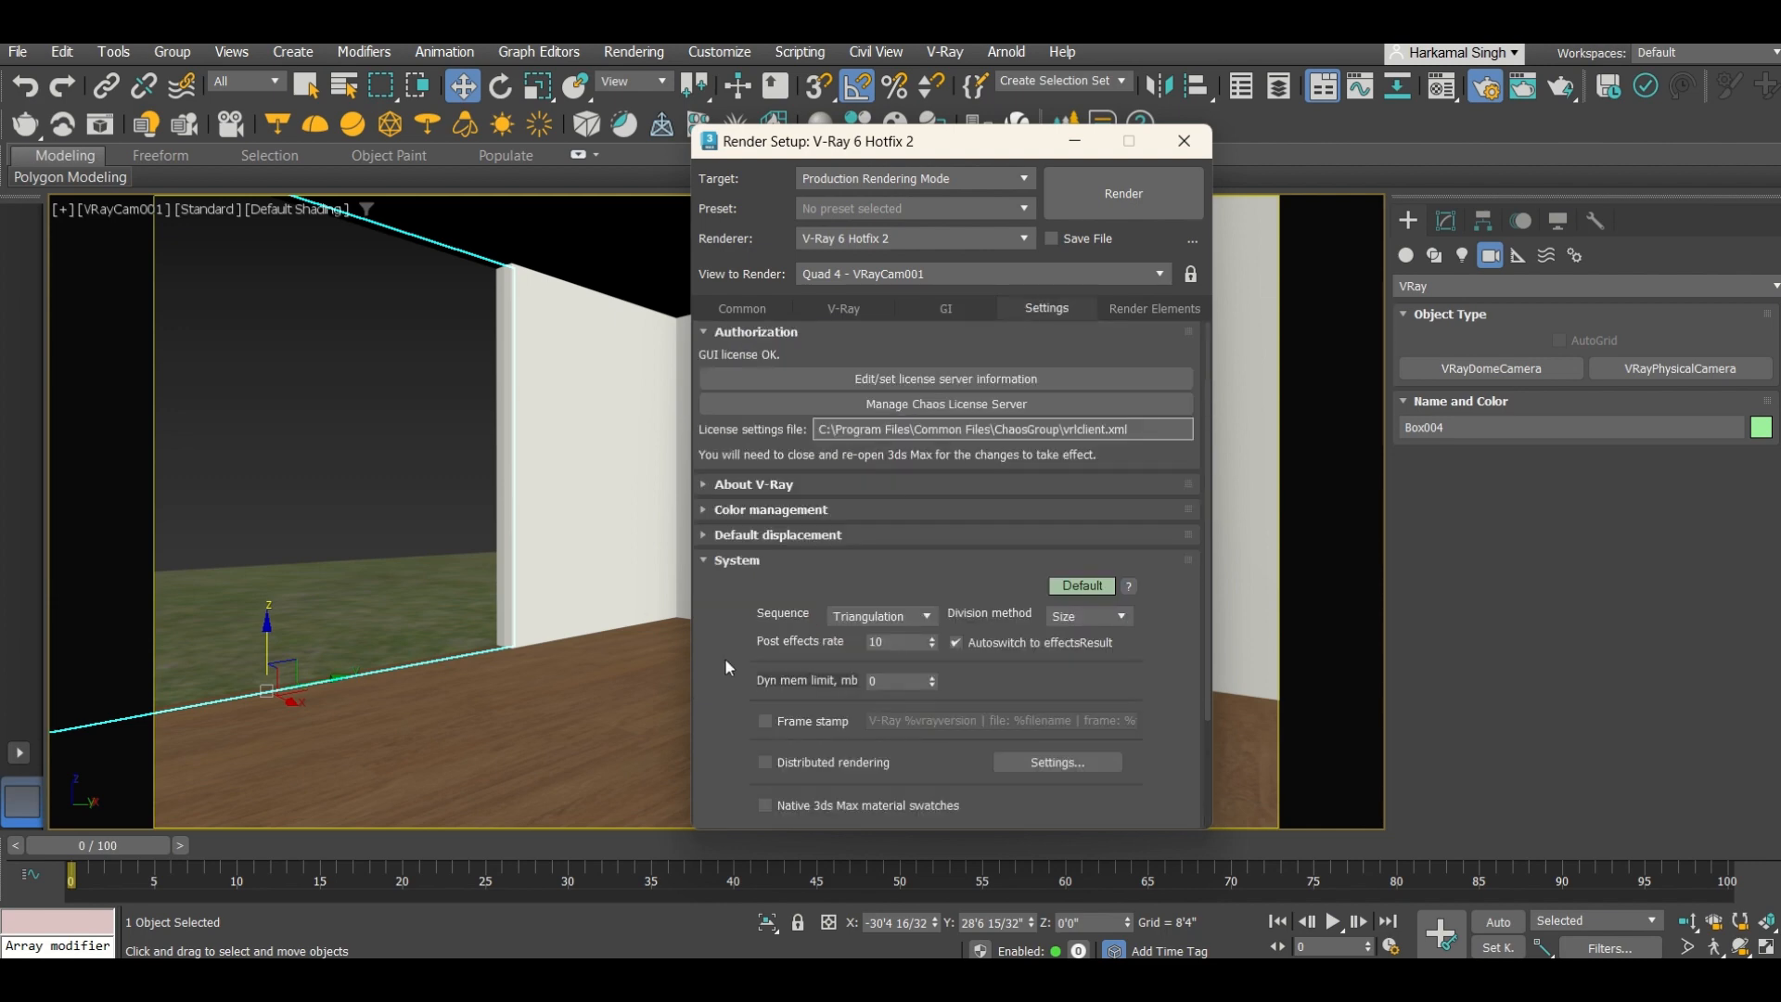
click(882, 616)
click(860, 633)
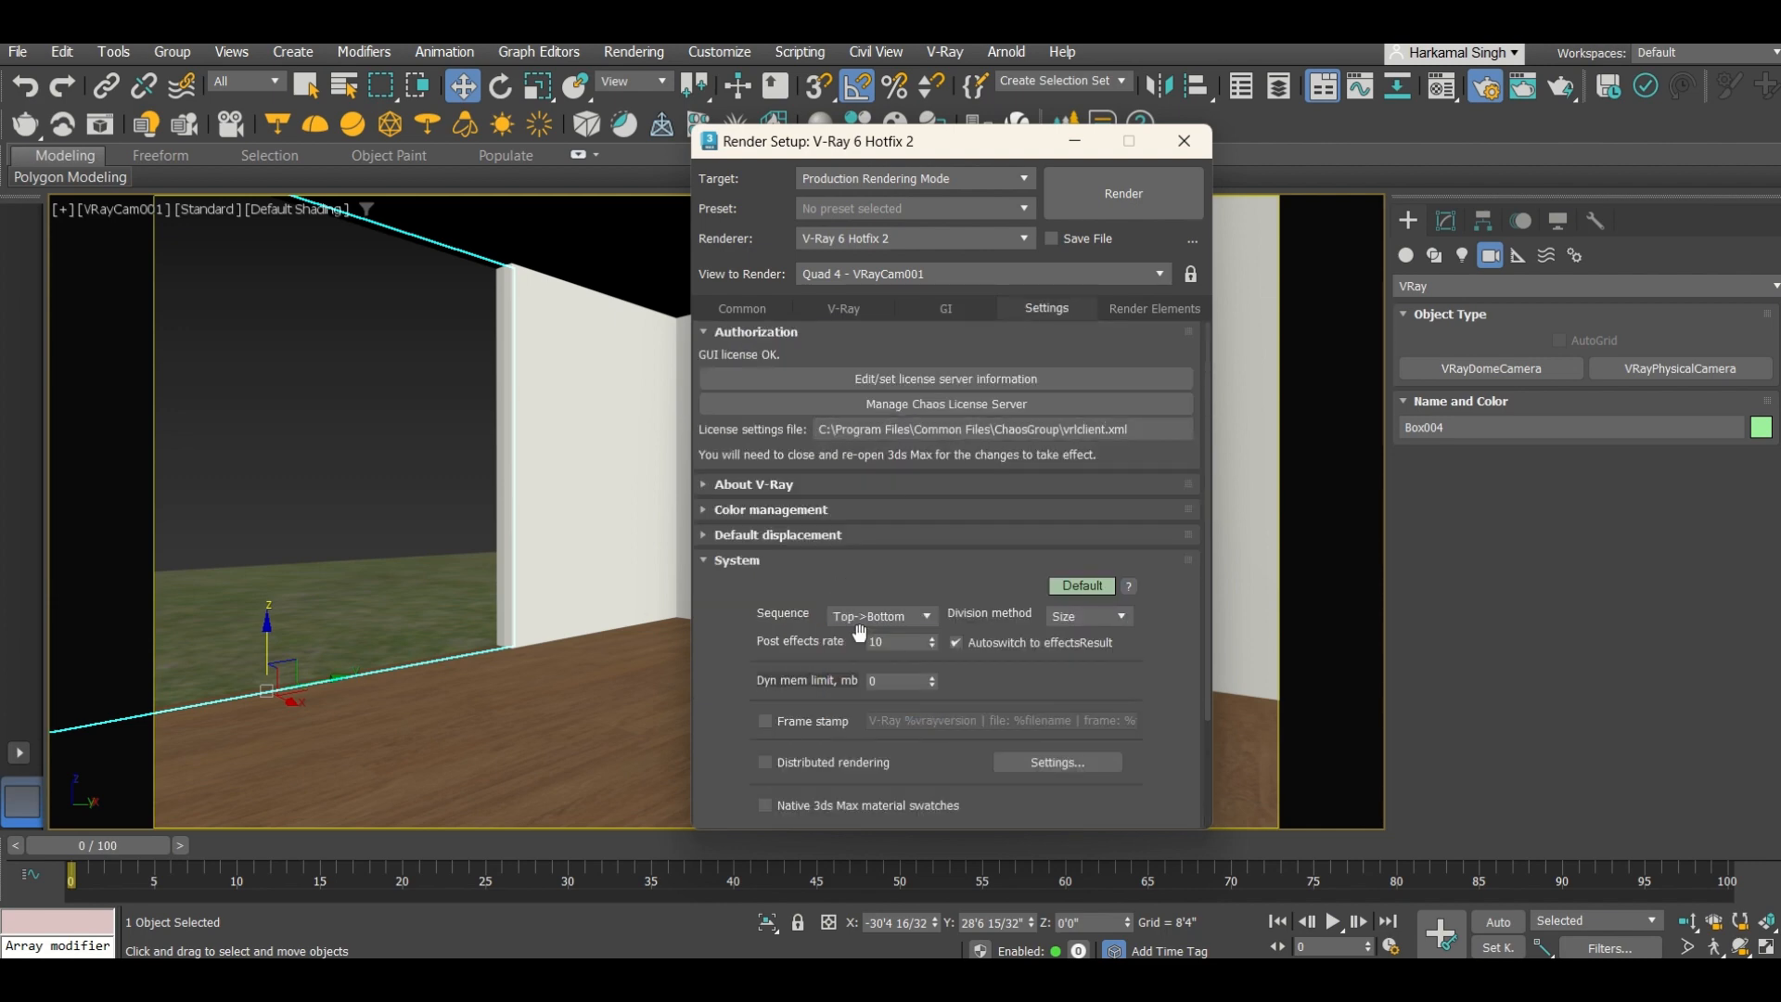
Step: Add the VRayDenoiser and VRayLightMix render elements, then close the render setup
click(1128, 309)
click(793, 384)
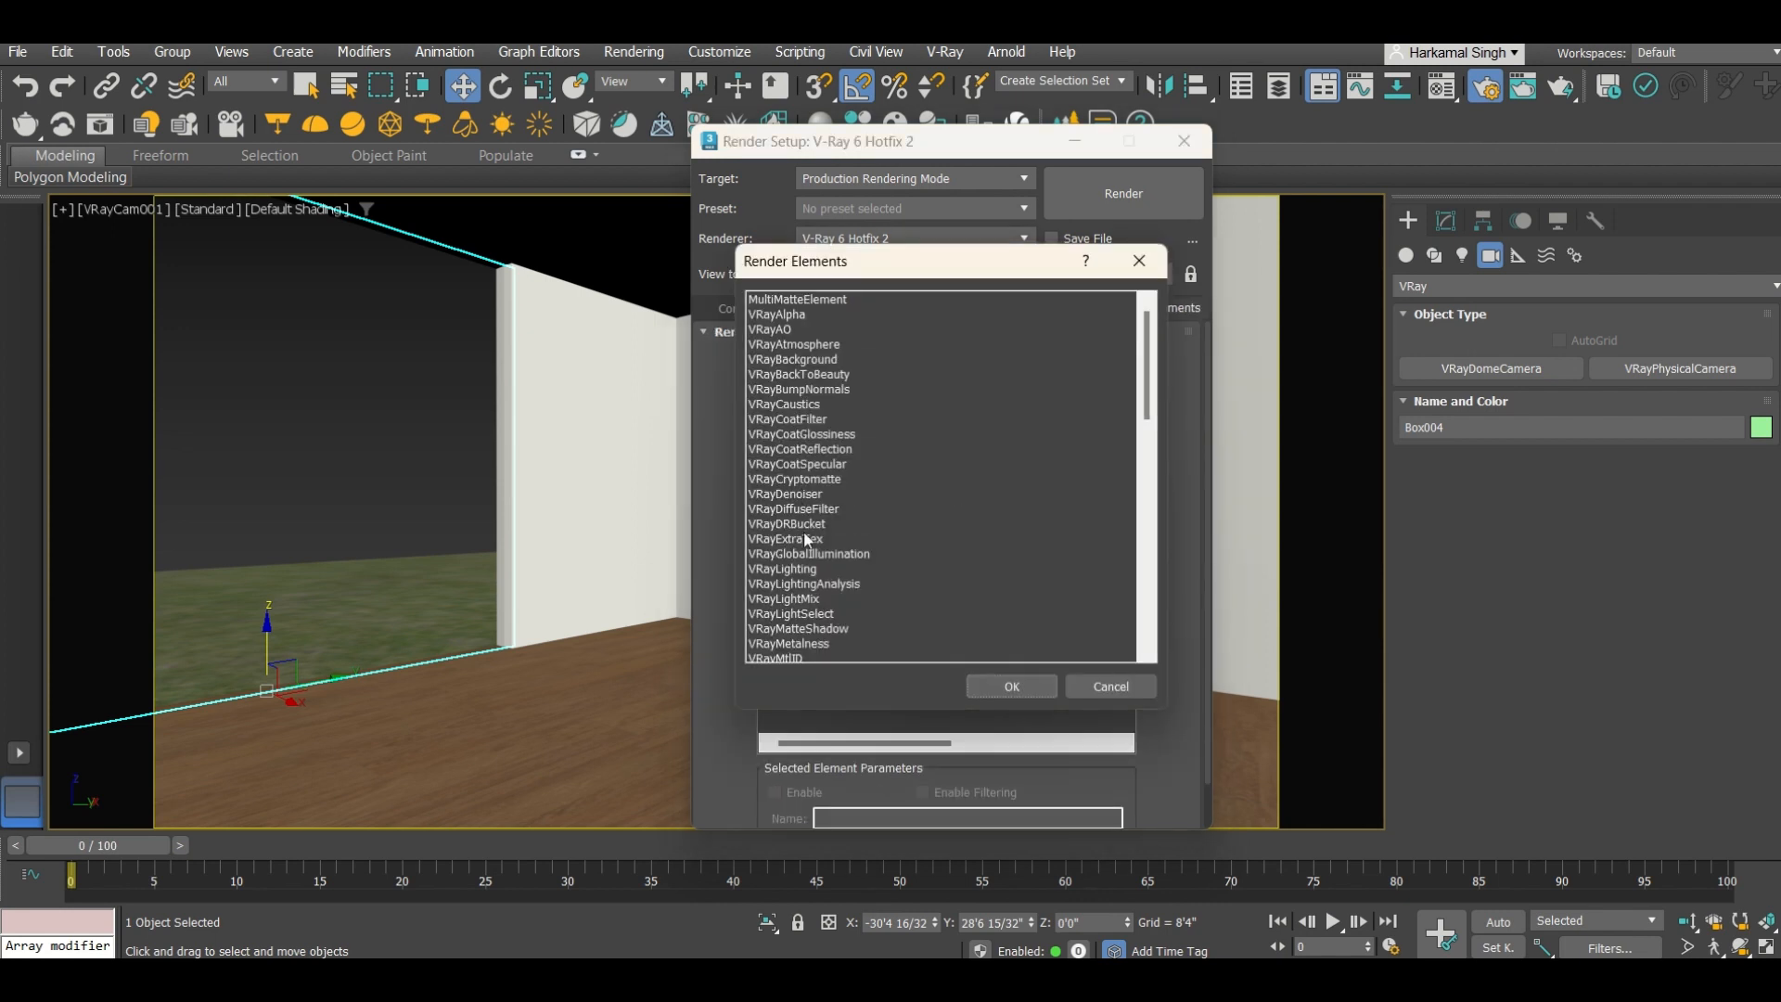
click(806, 495)
click(1012, 685)
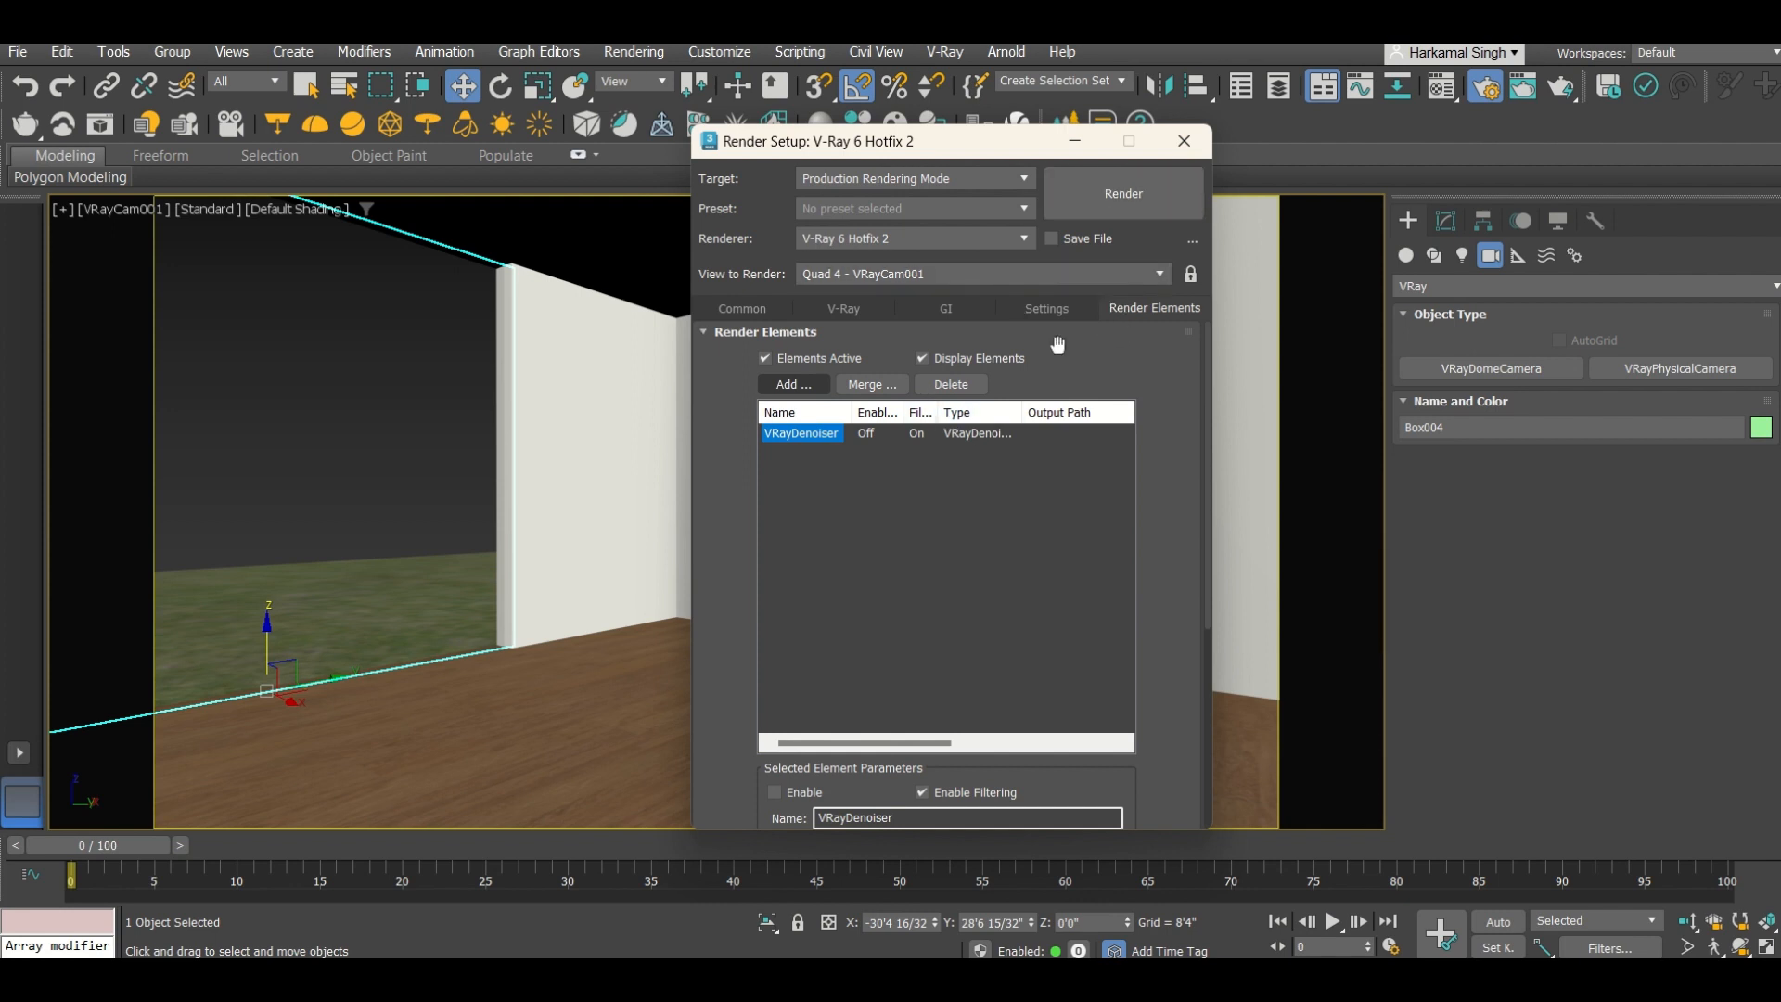
click(800, 386)
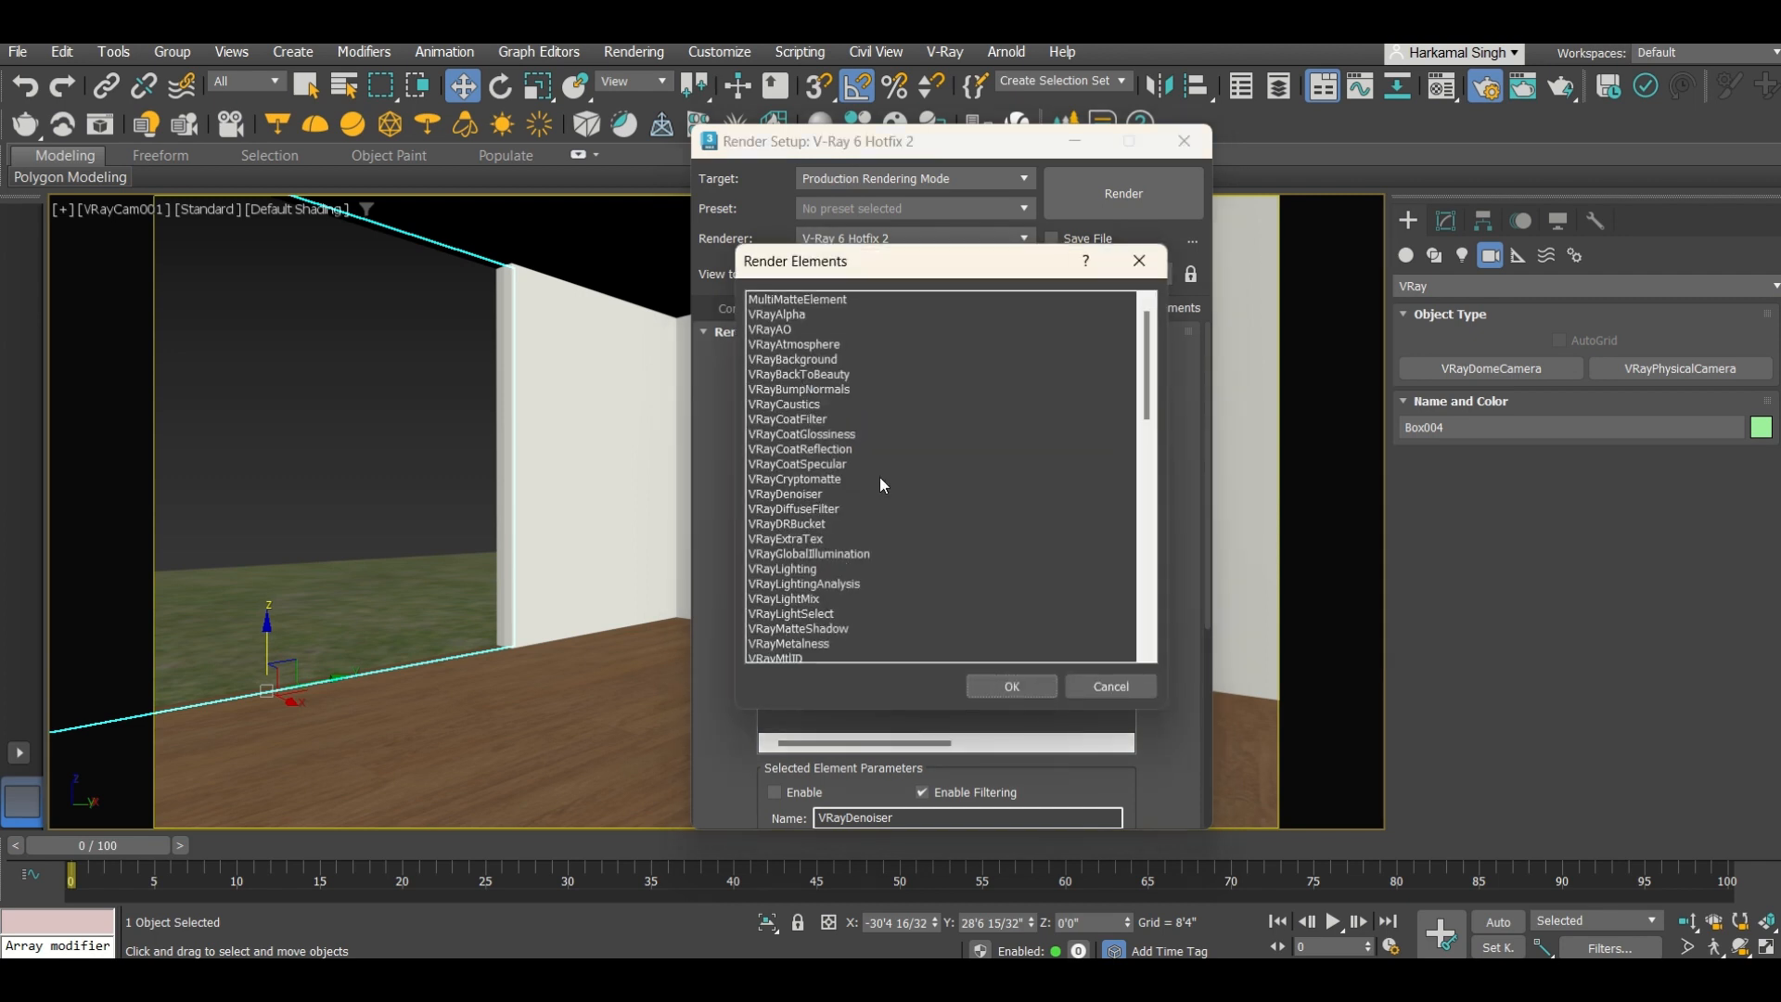
click(805, 601)
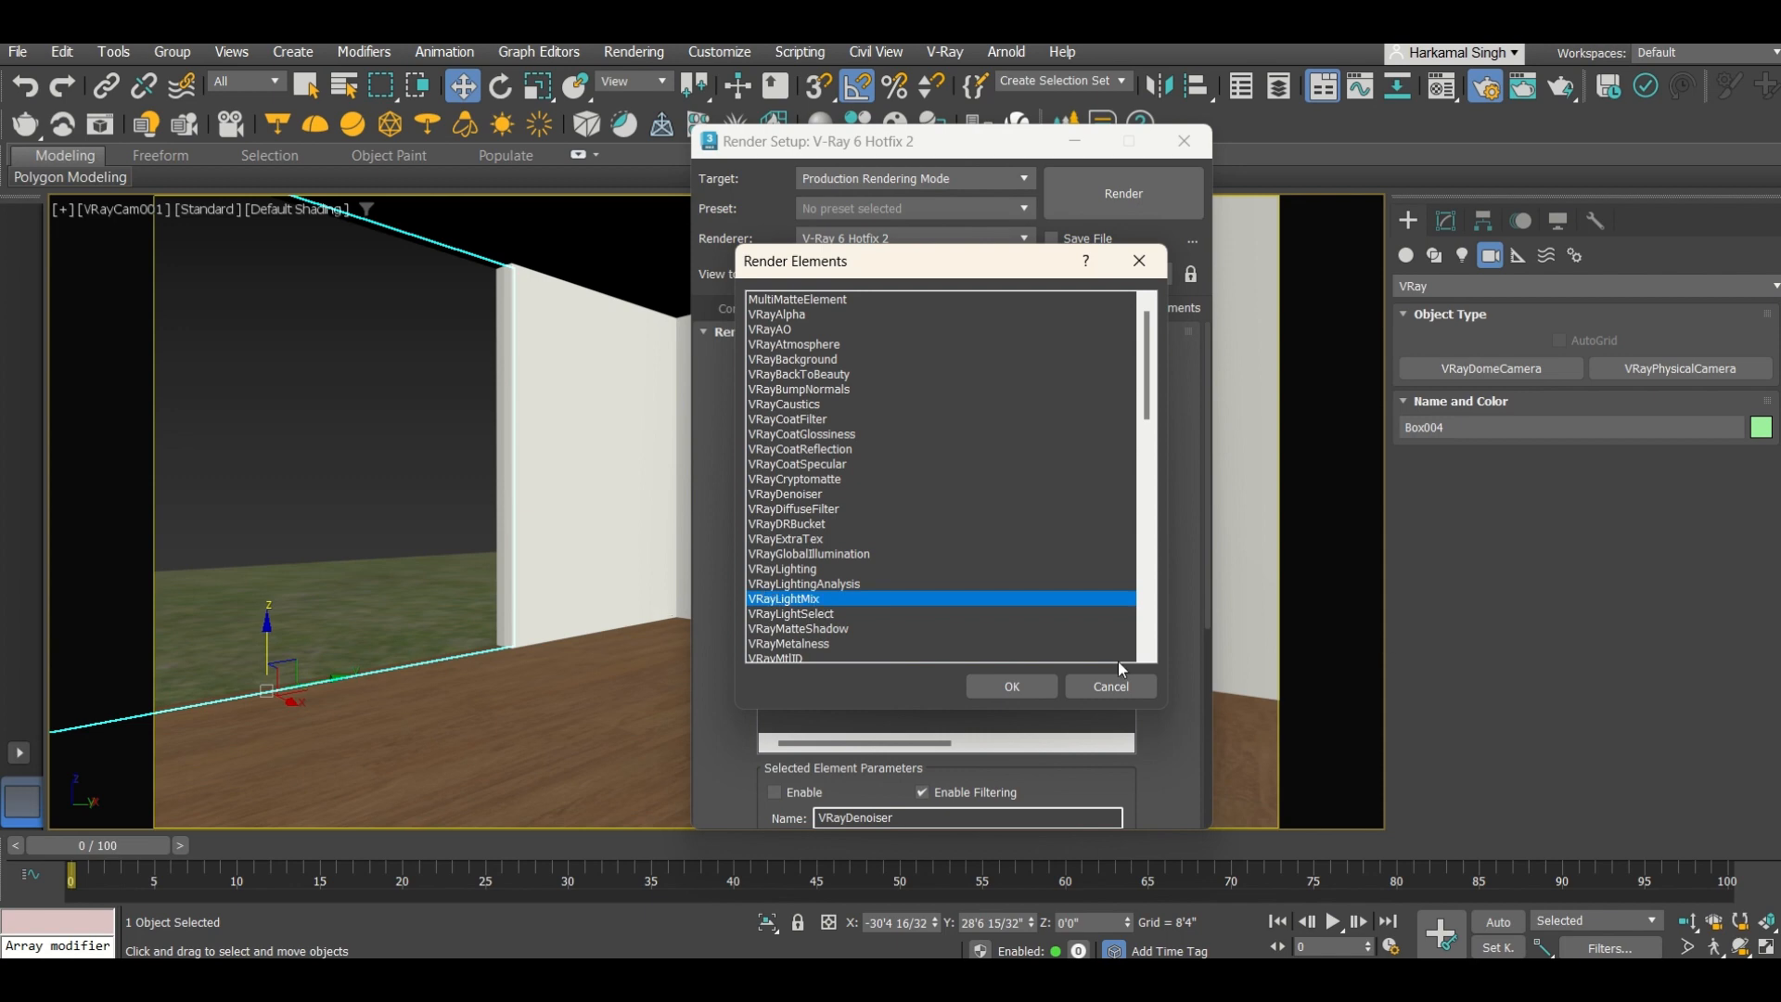
click(1039, 686)
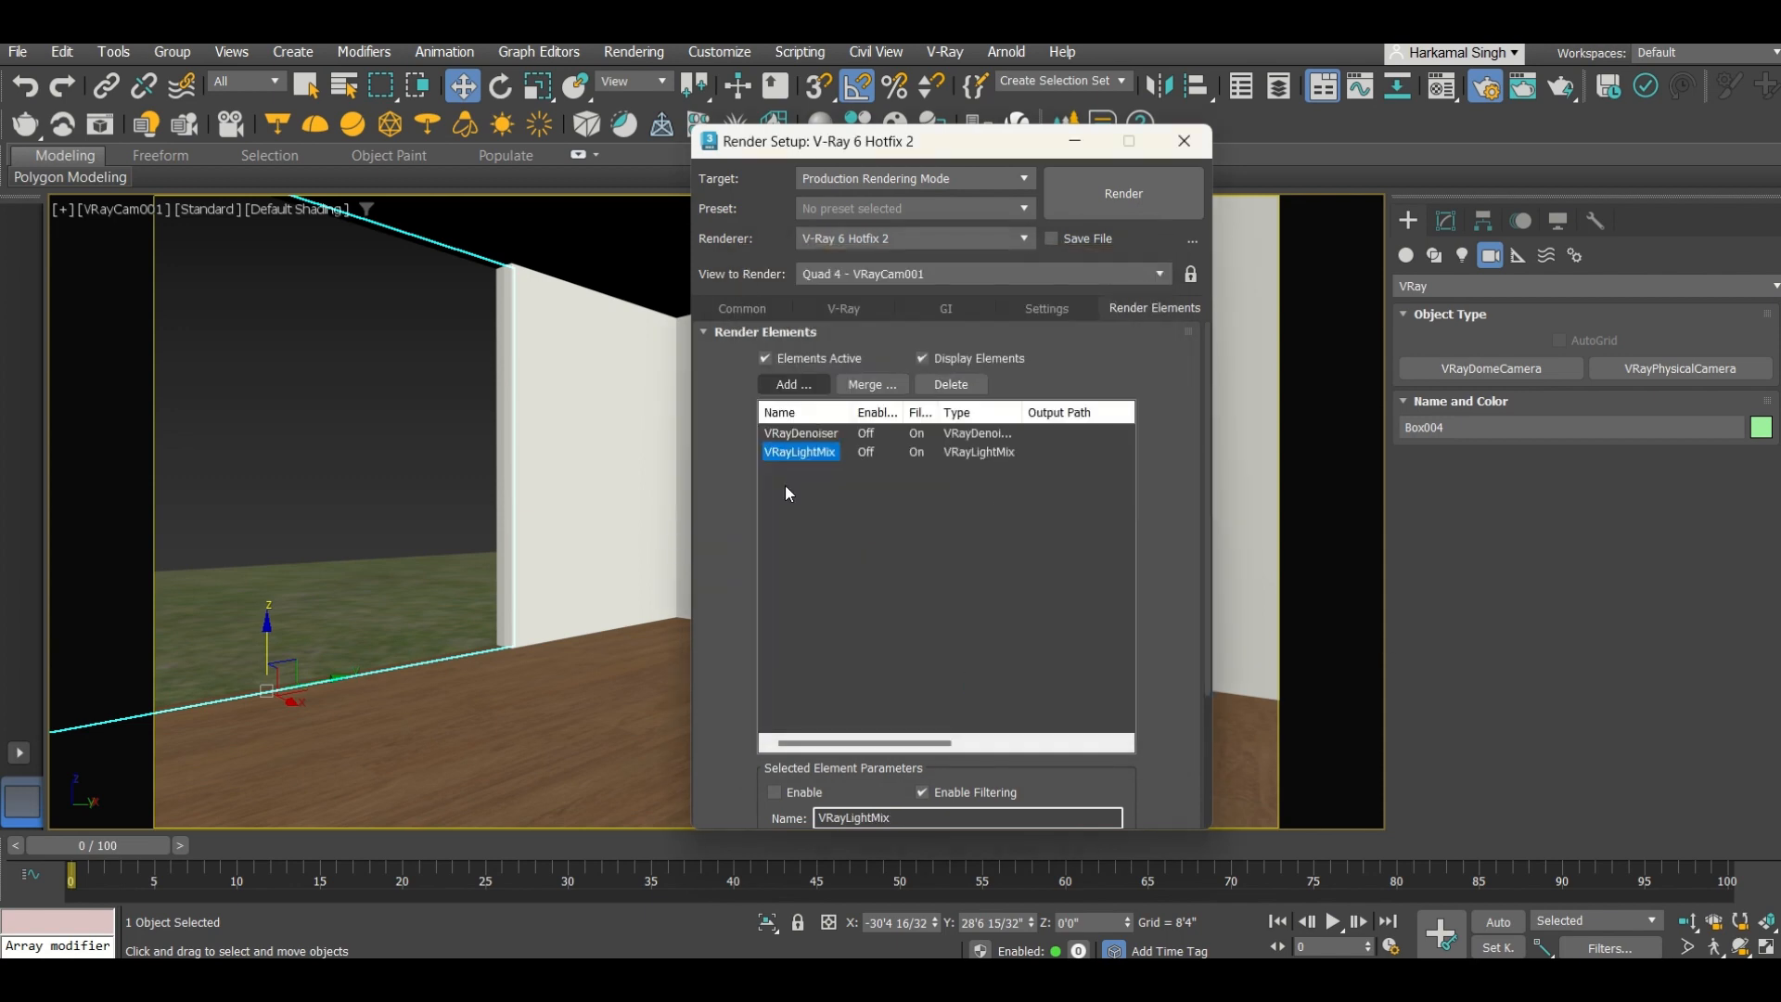
click(785, 488)
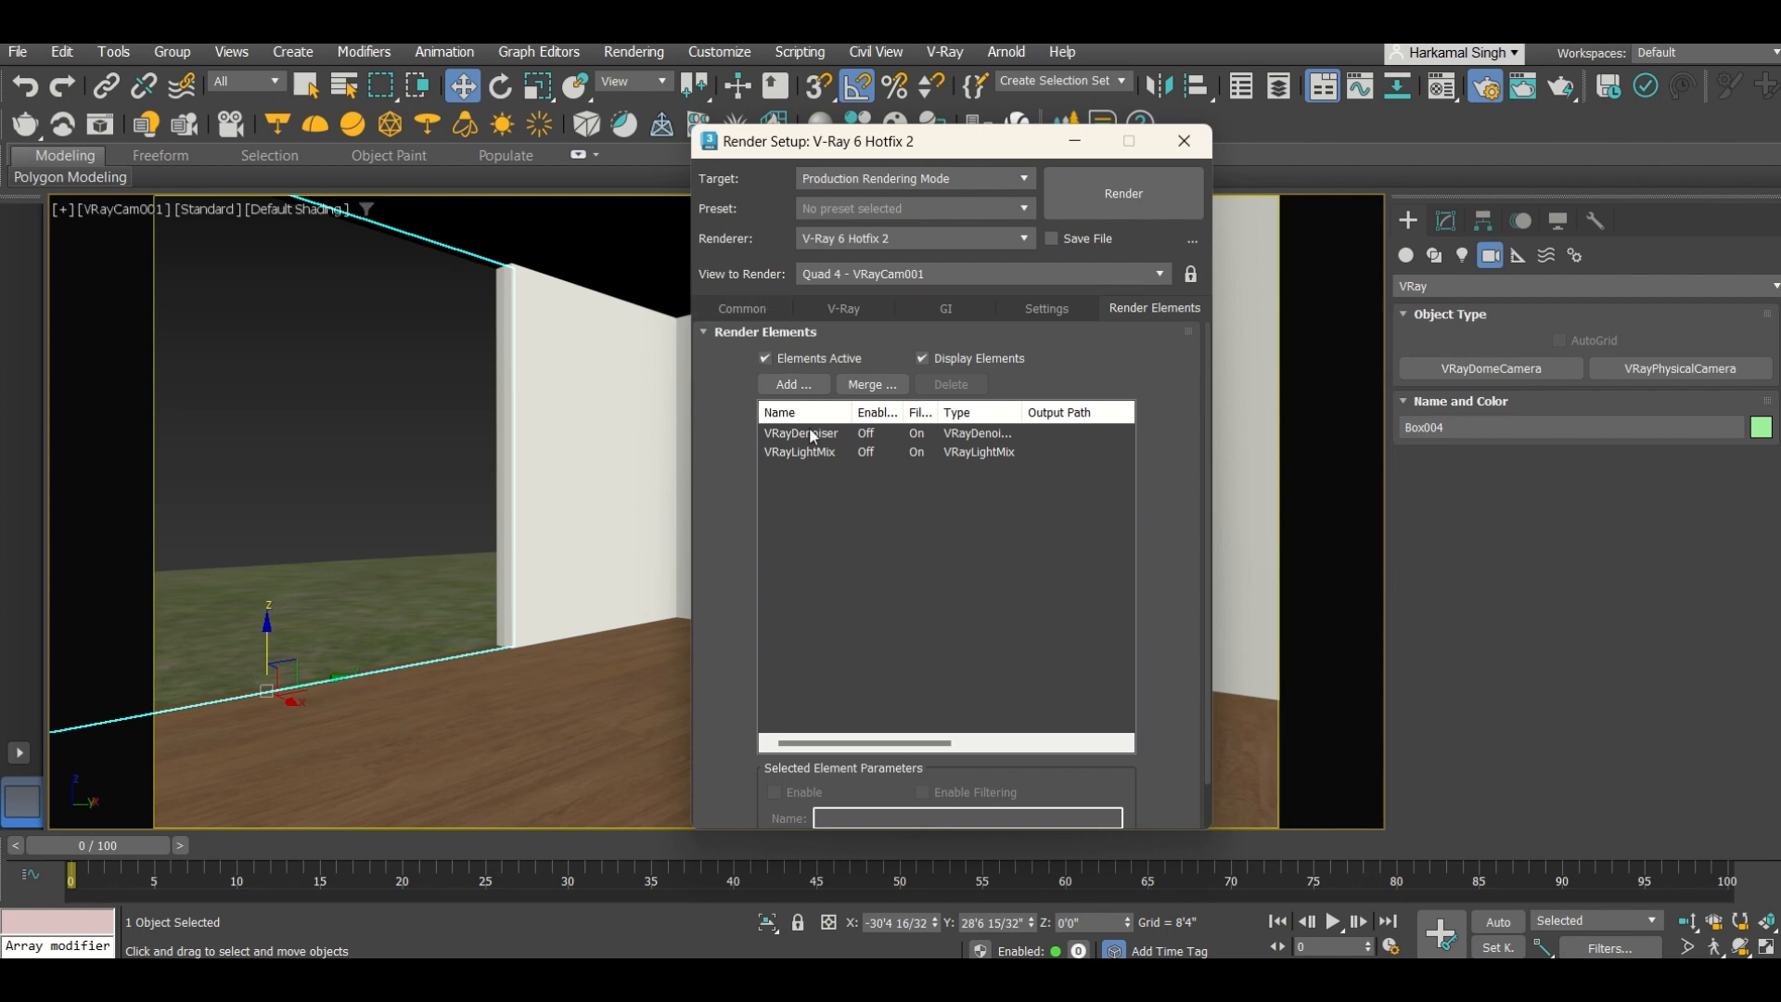
click(770, 311)
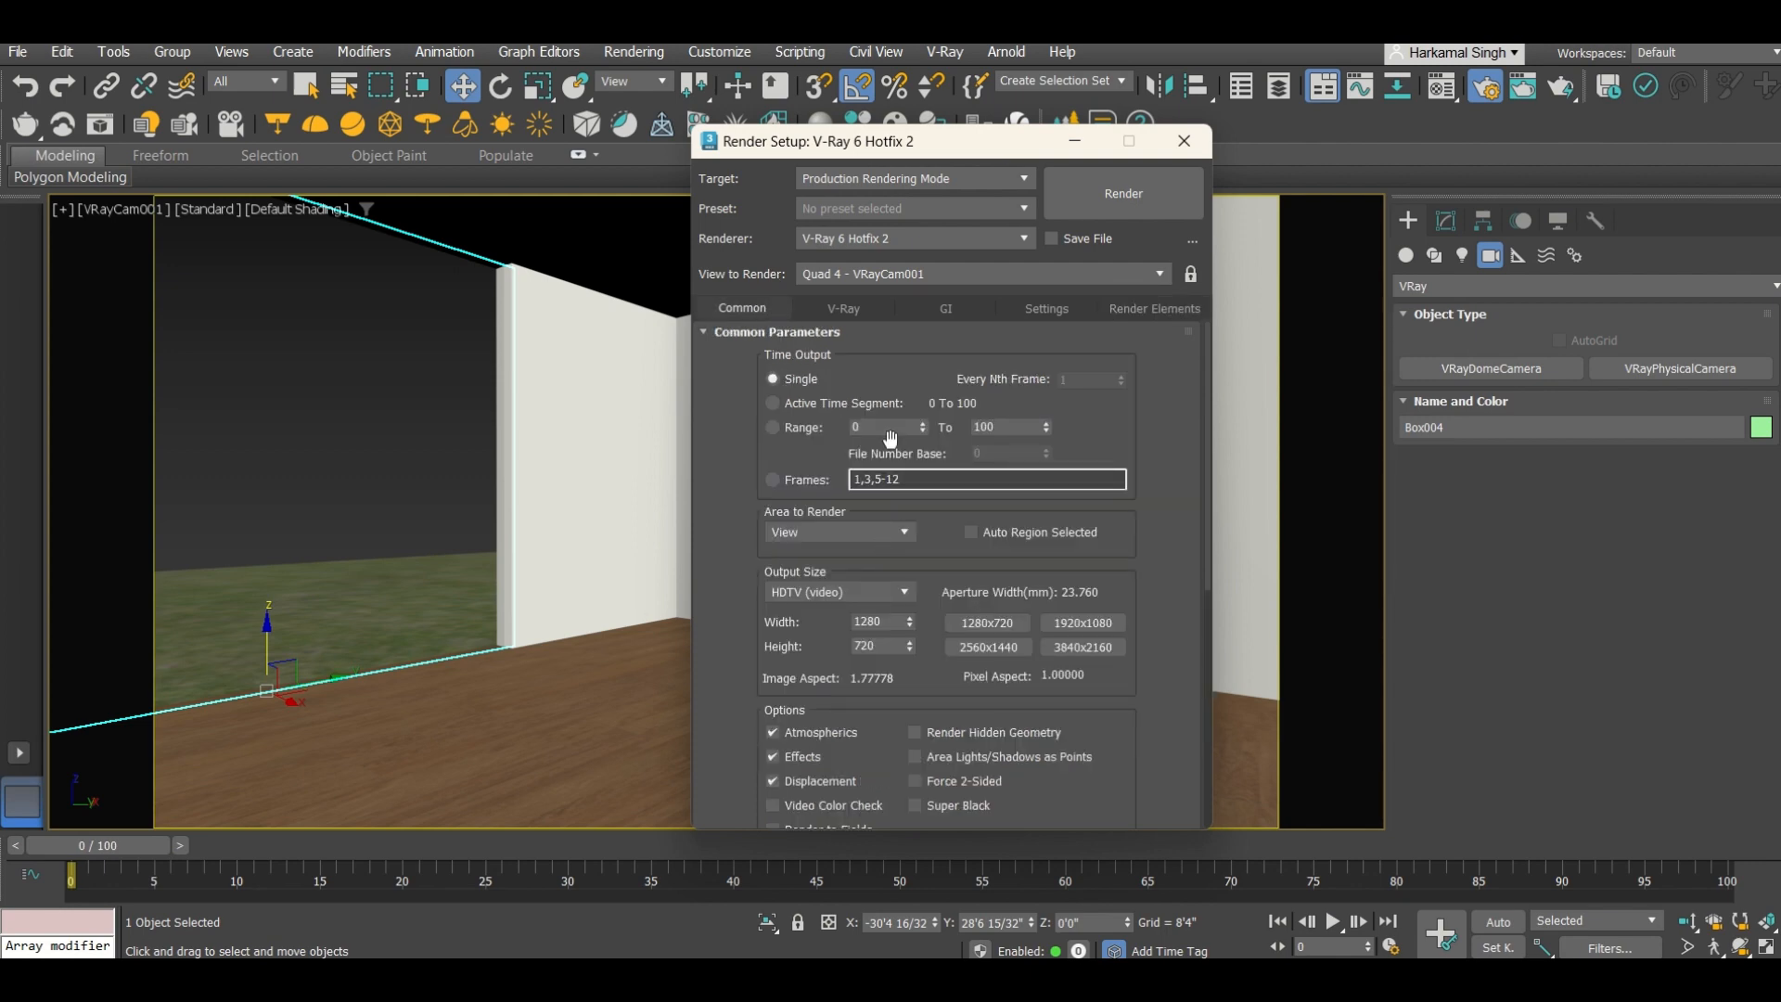
click(1185, 148)
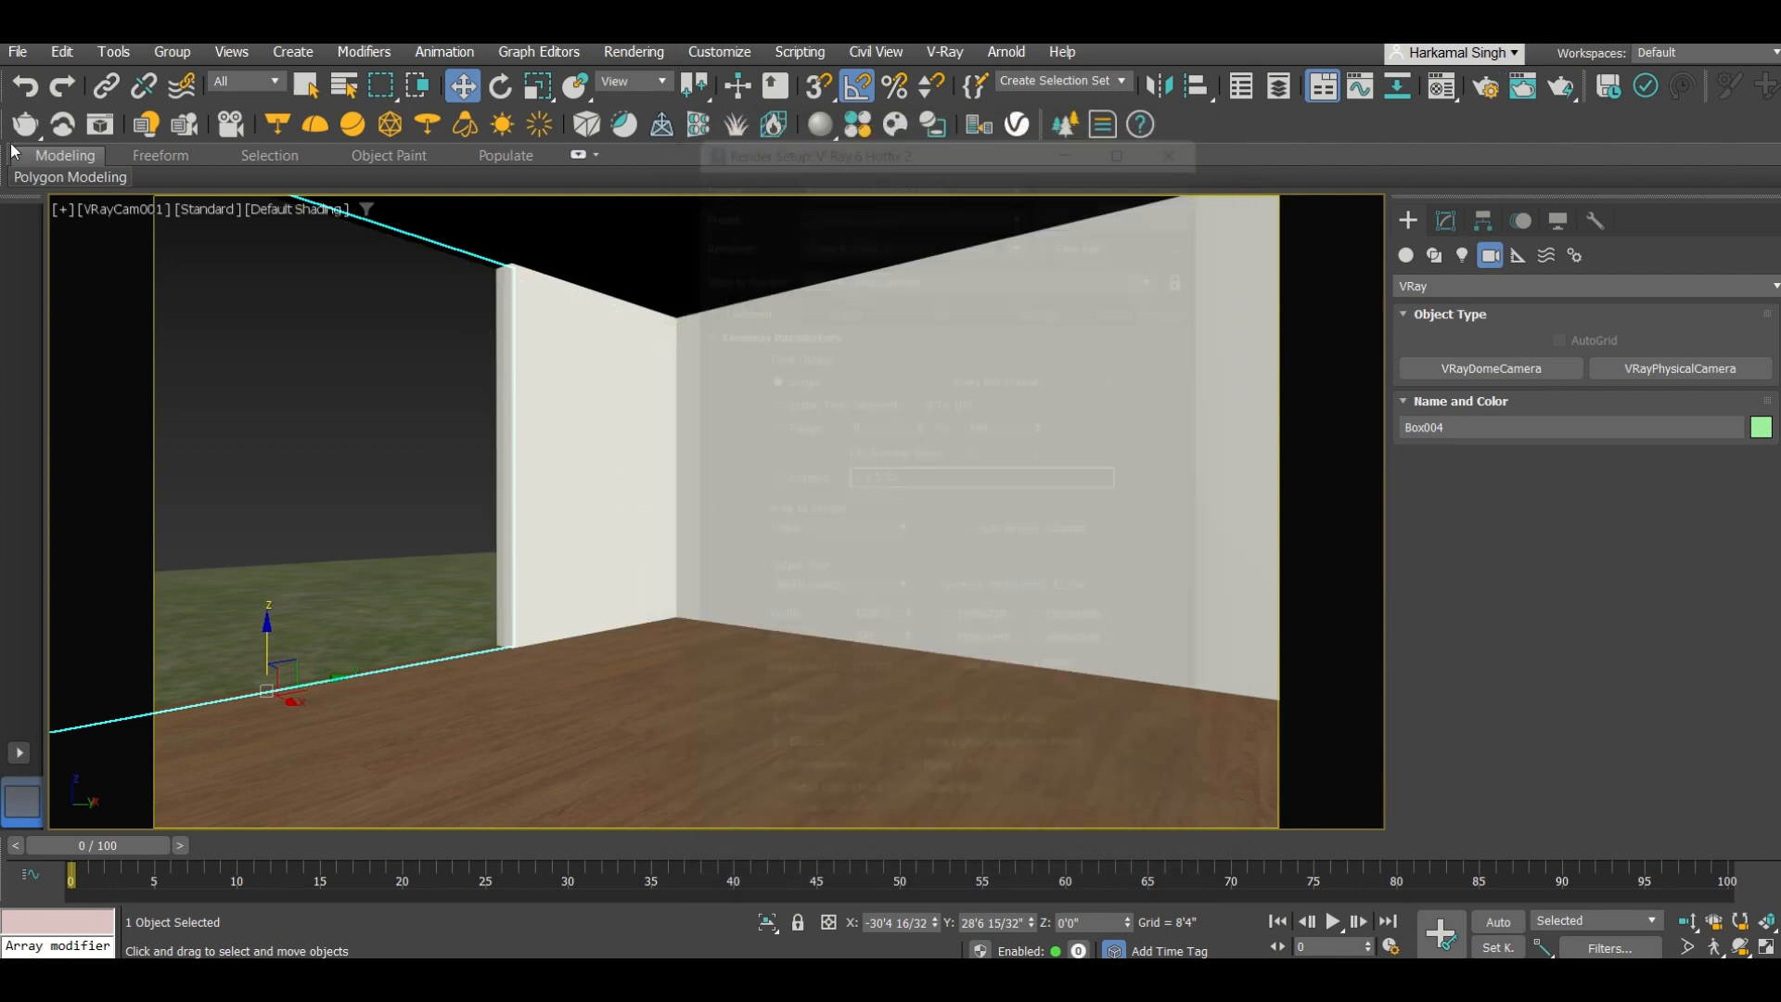
Step: Run a test render in the V-Ray frame buffer with its History and Layers panels collapsed, then close it
click(96, 132)
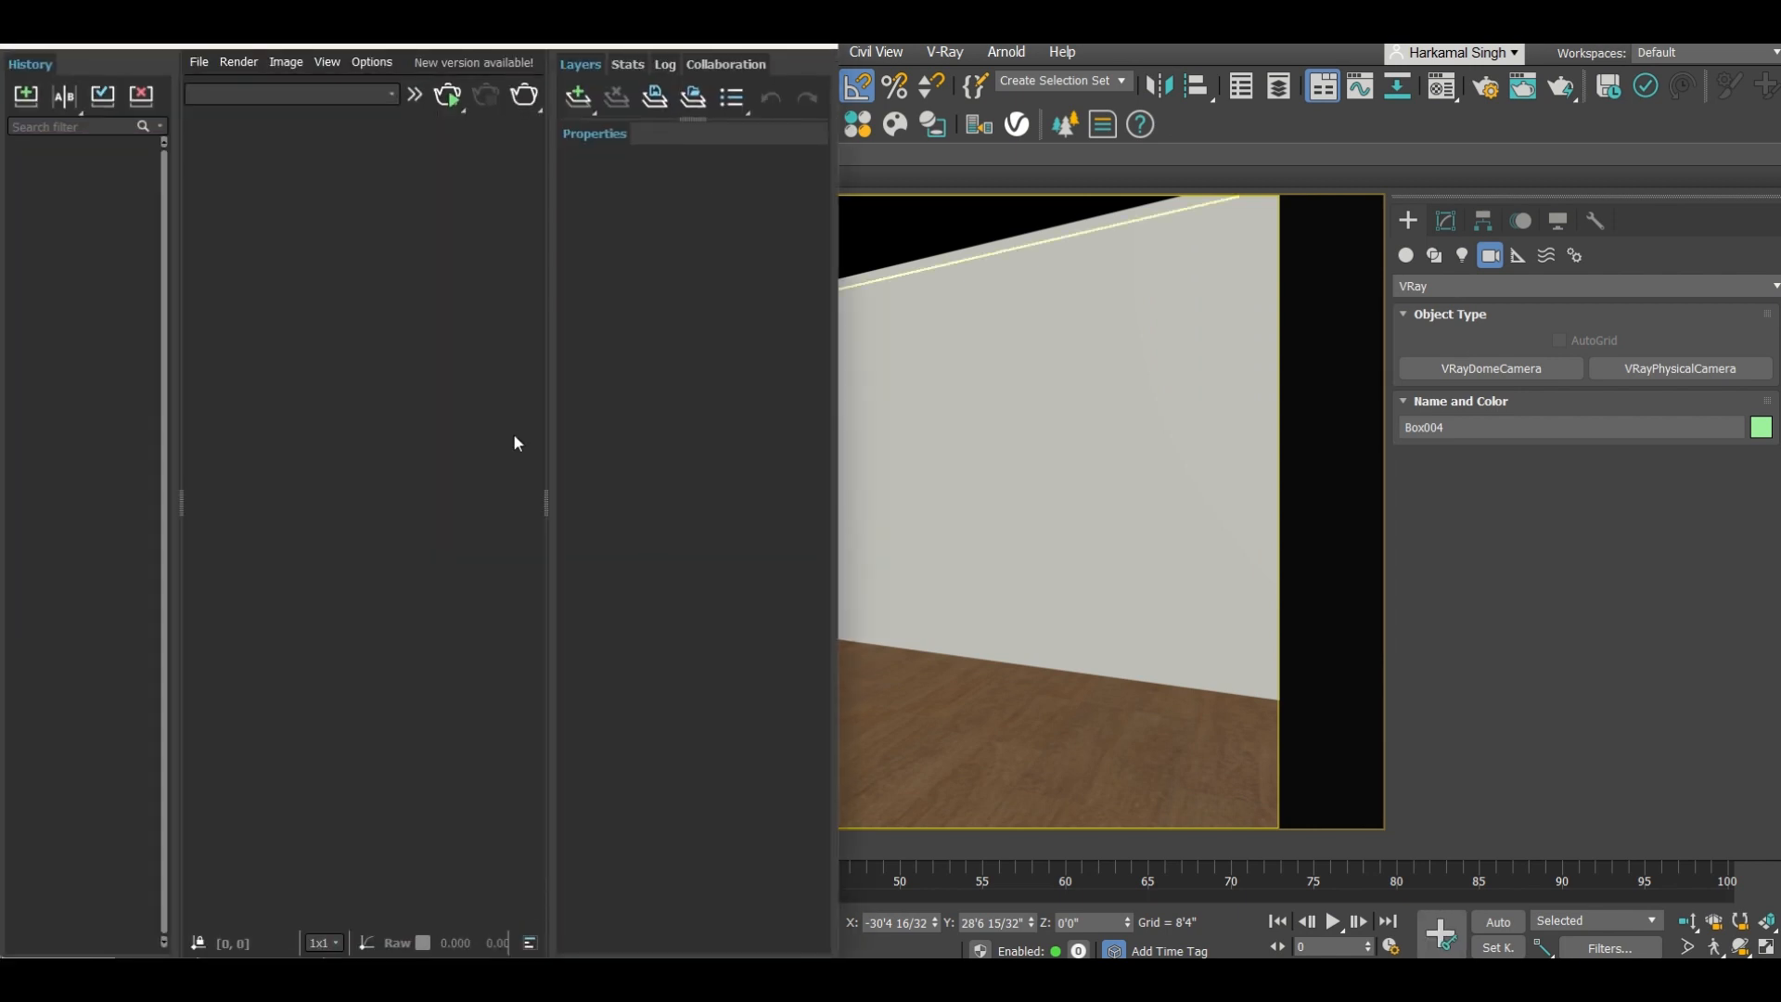
drag(542, 499, 898, 461)
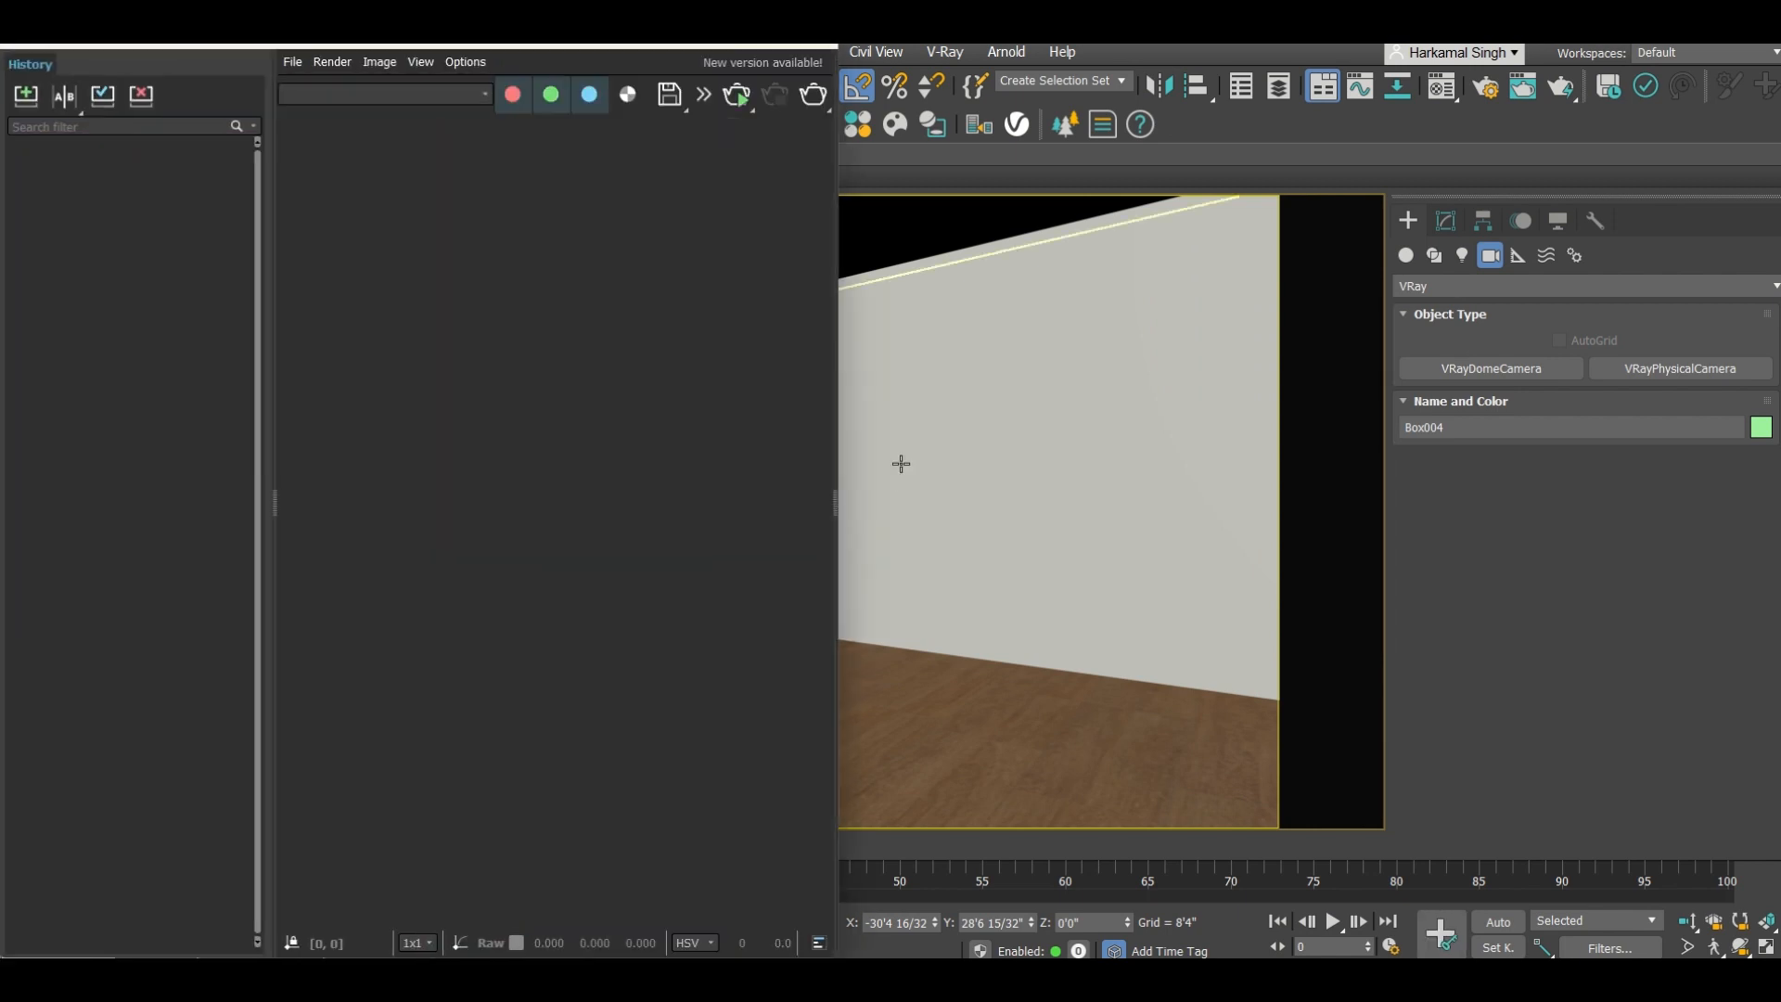
click(274, 501)
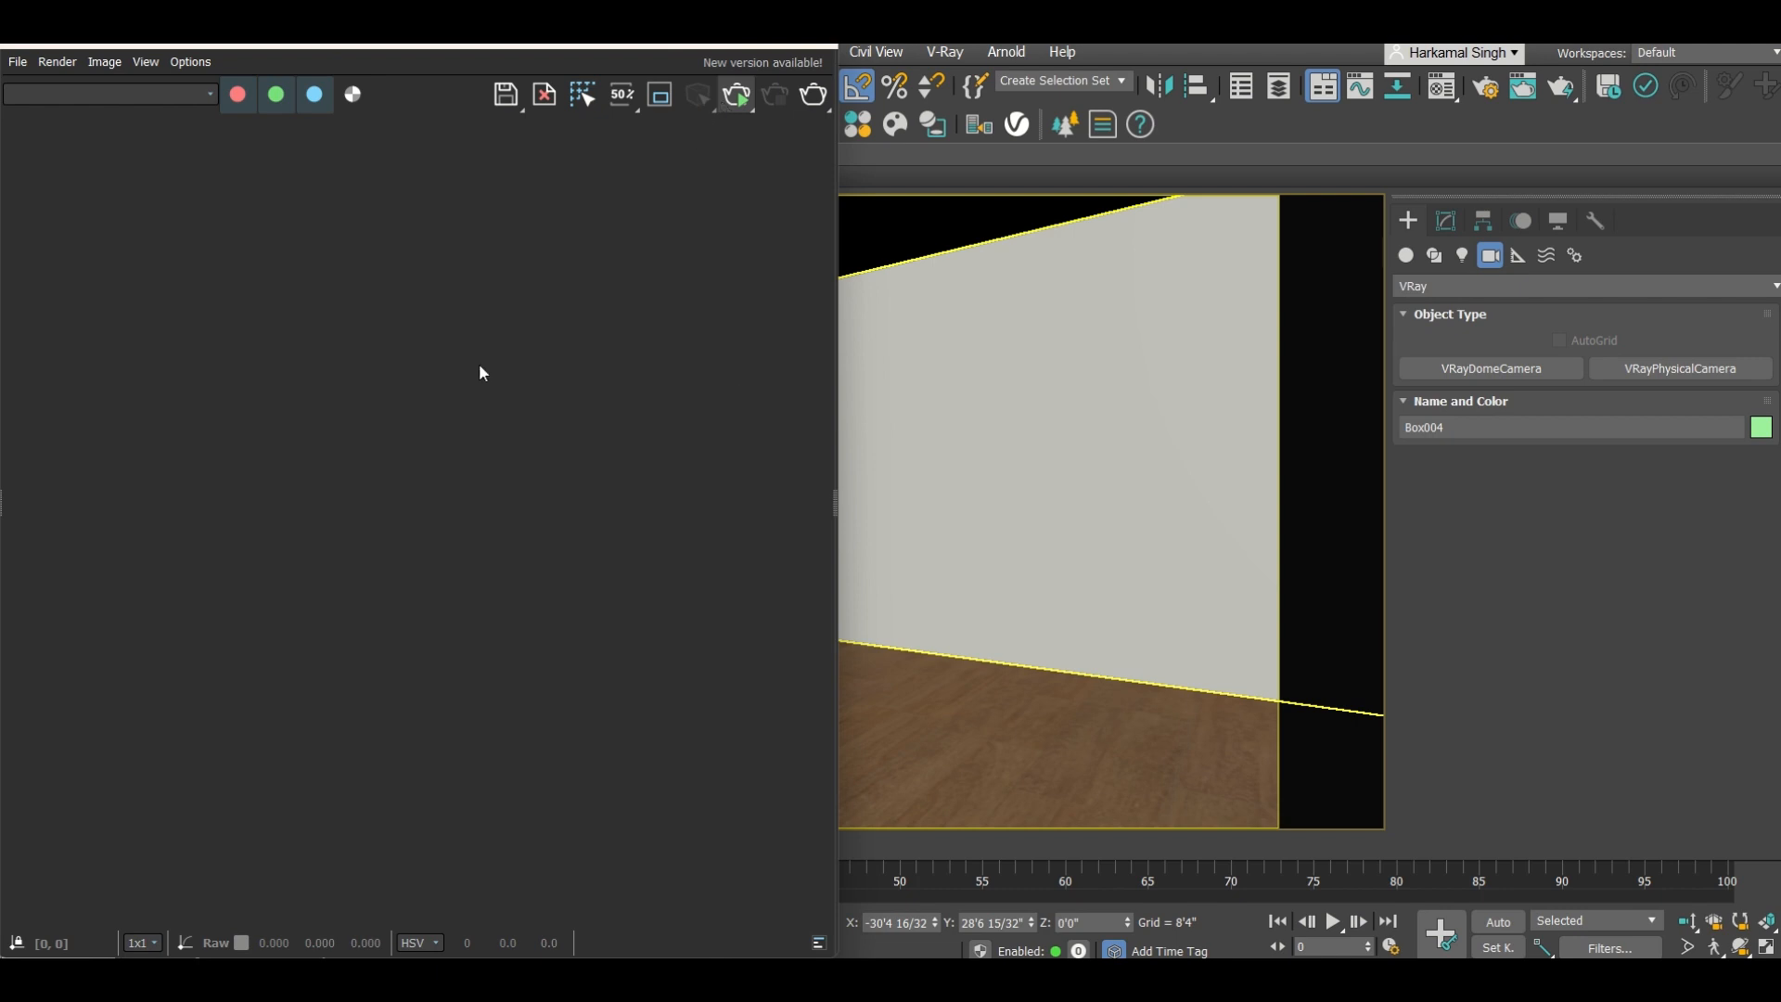
key(shift+q)
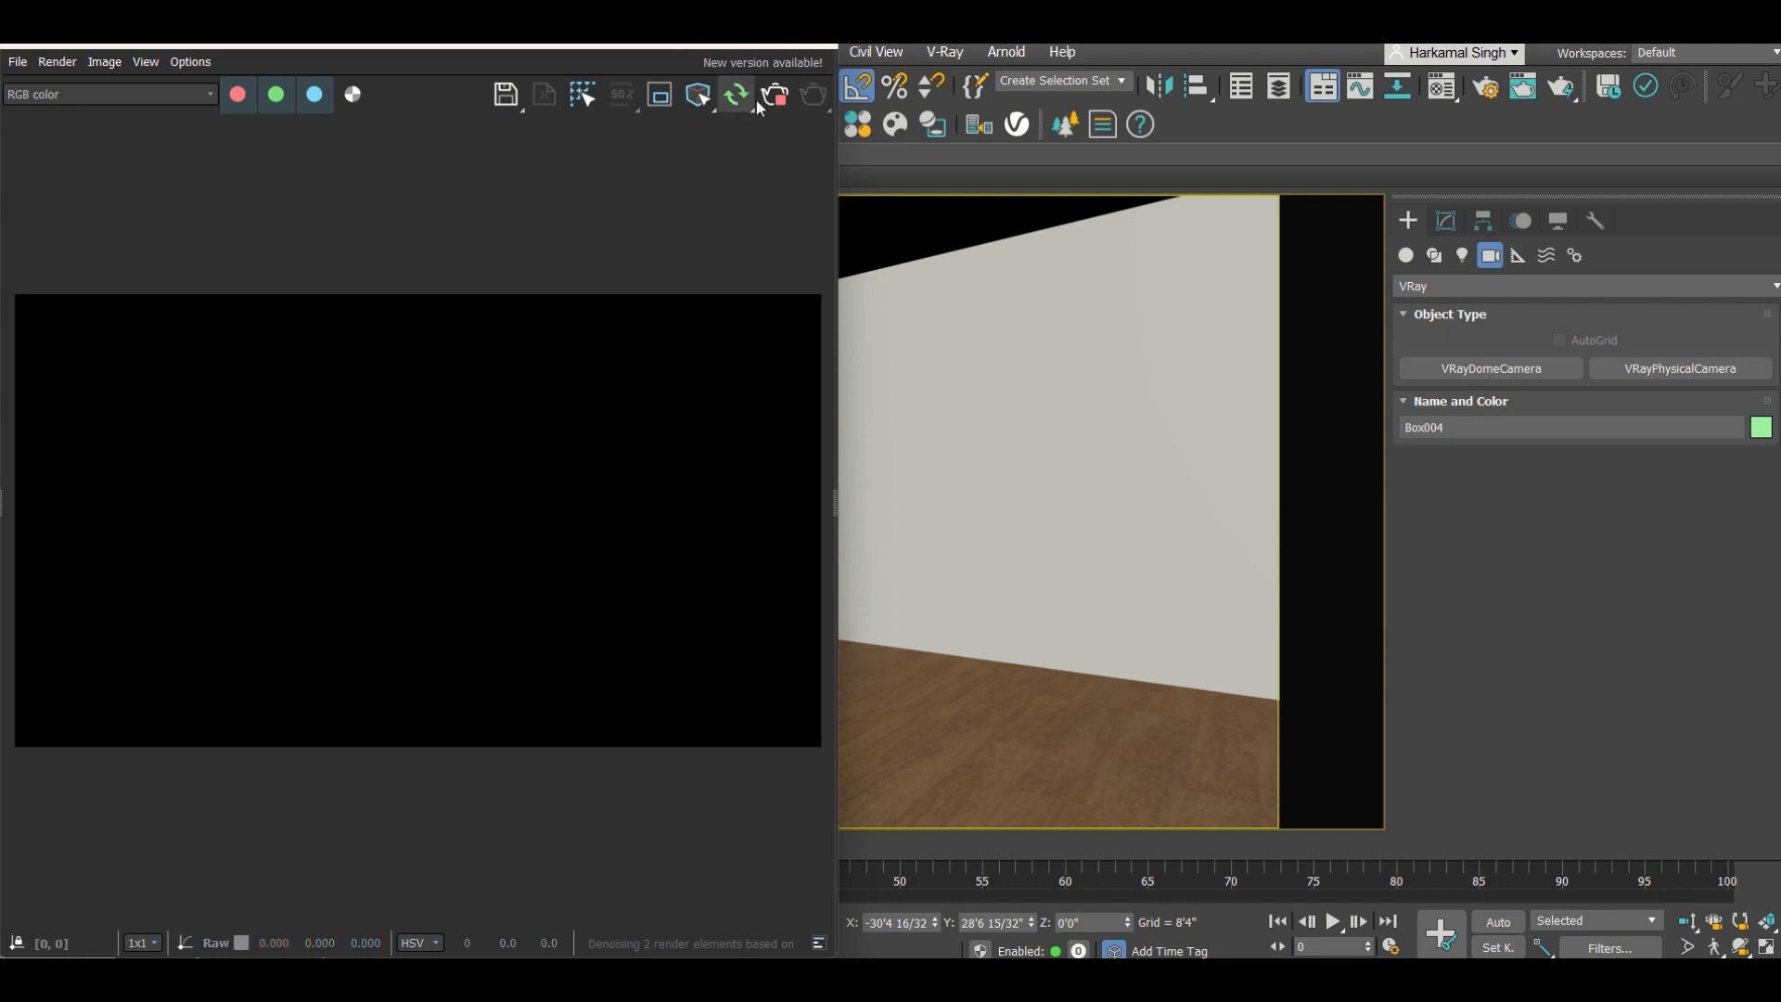
click(817, 48)
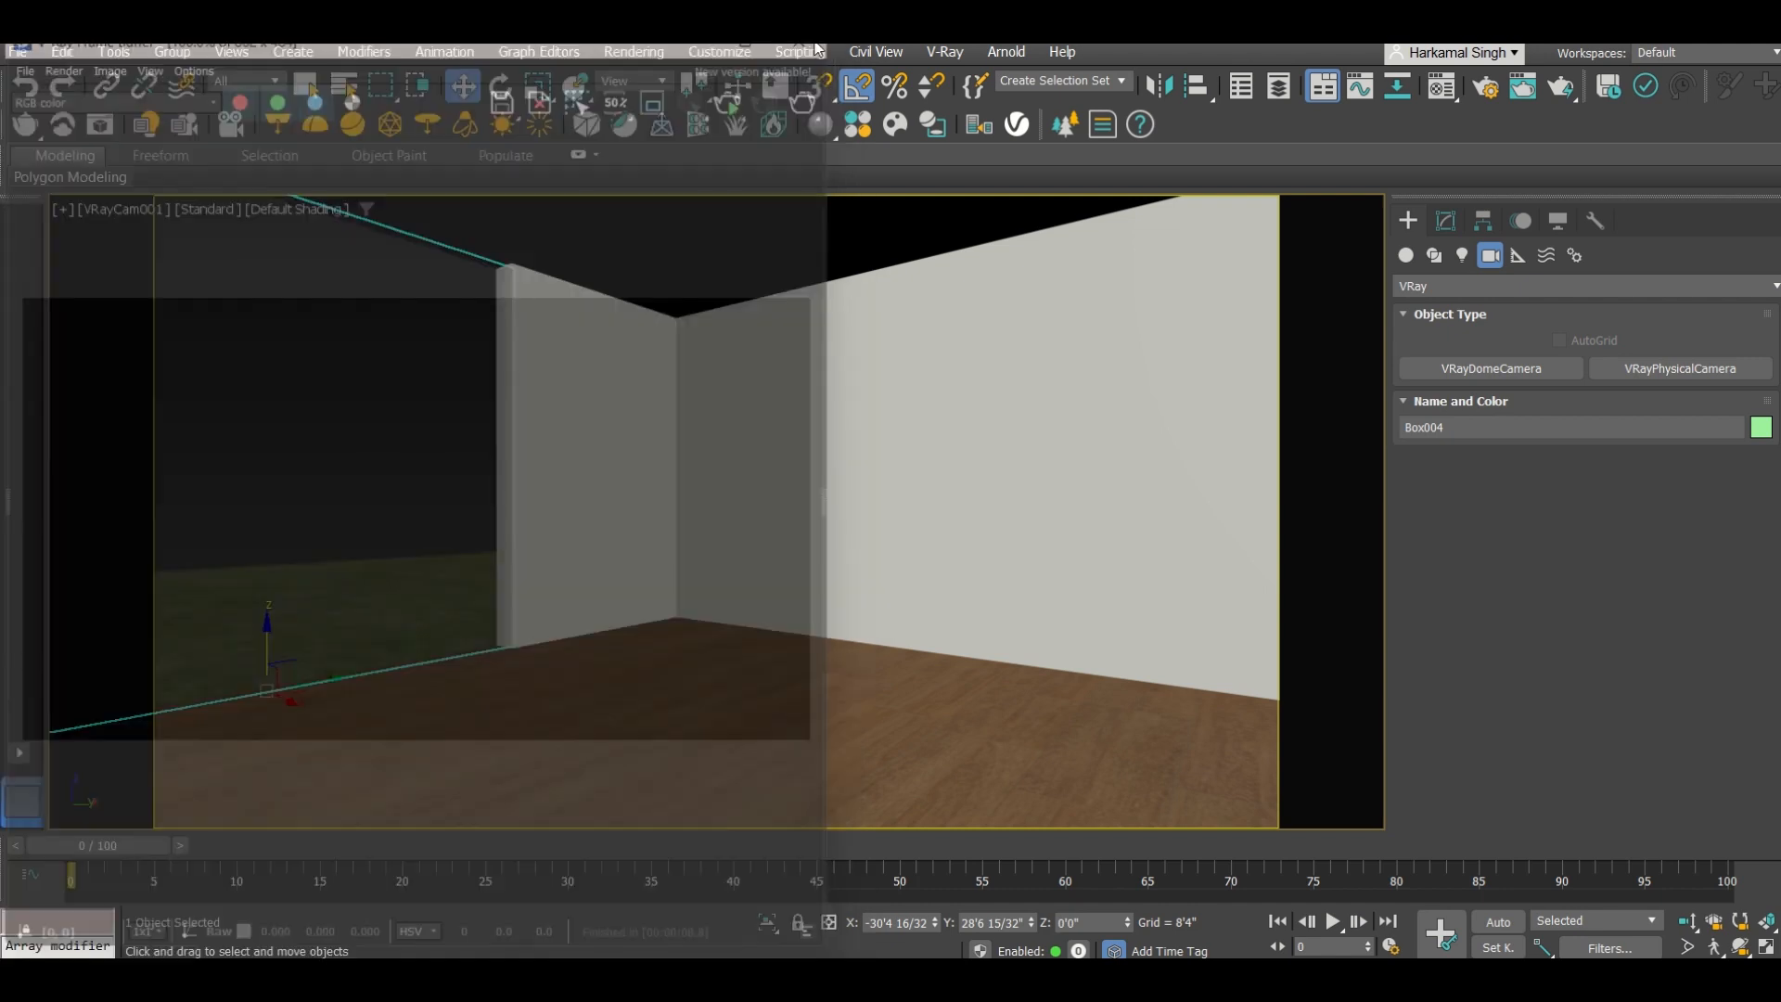
Step: Start a VRayLight, set its type to Dome, and leave the command without placing the light
click(1463, 256)
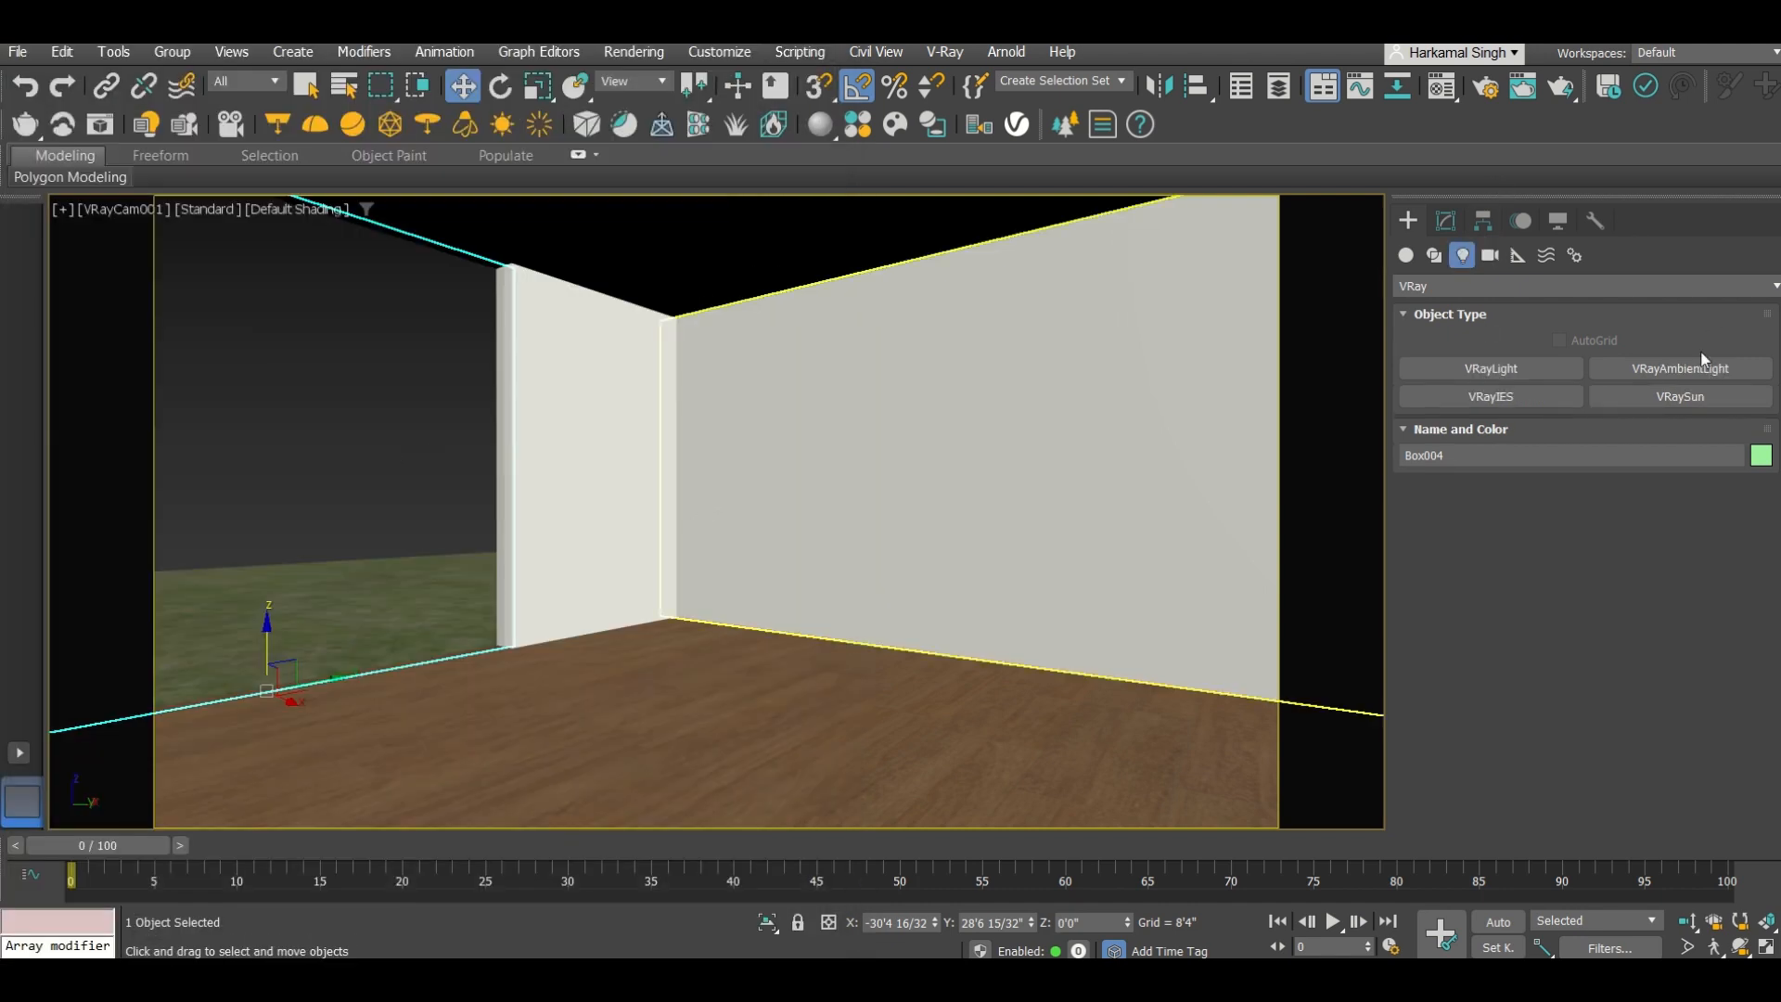
click(1475, 368)
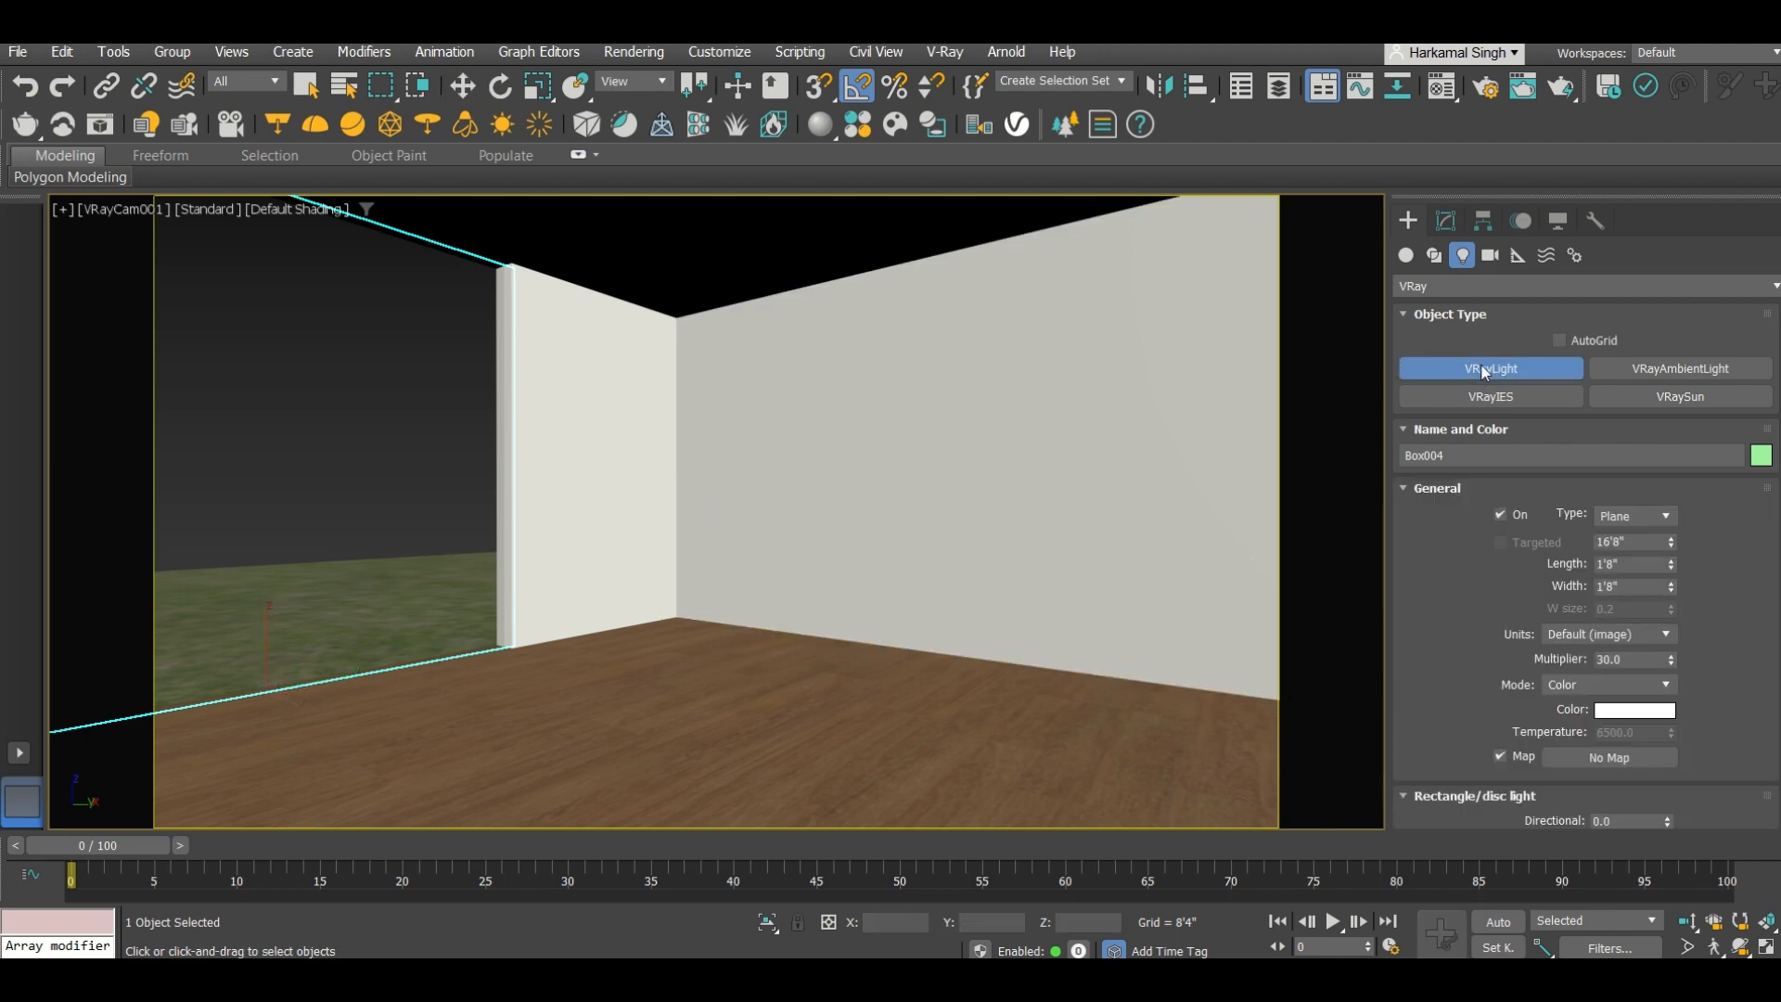
click(1678, 523)
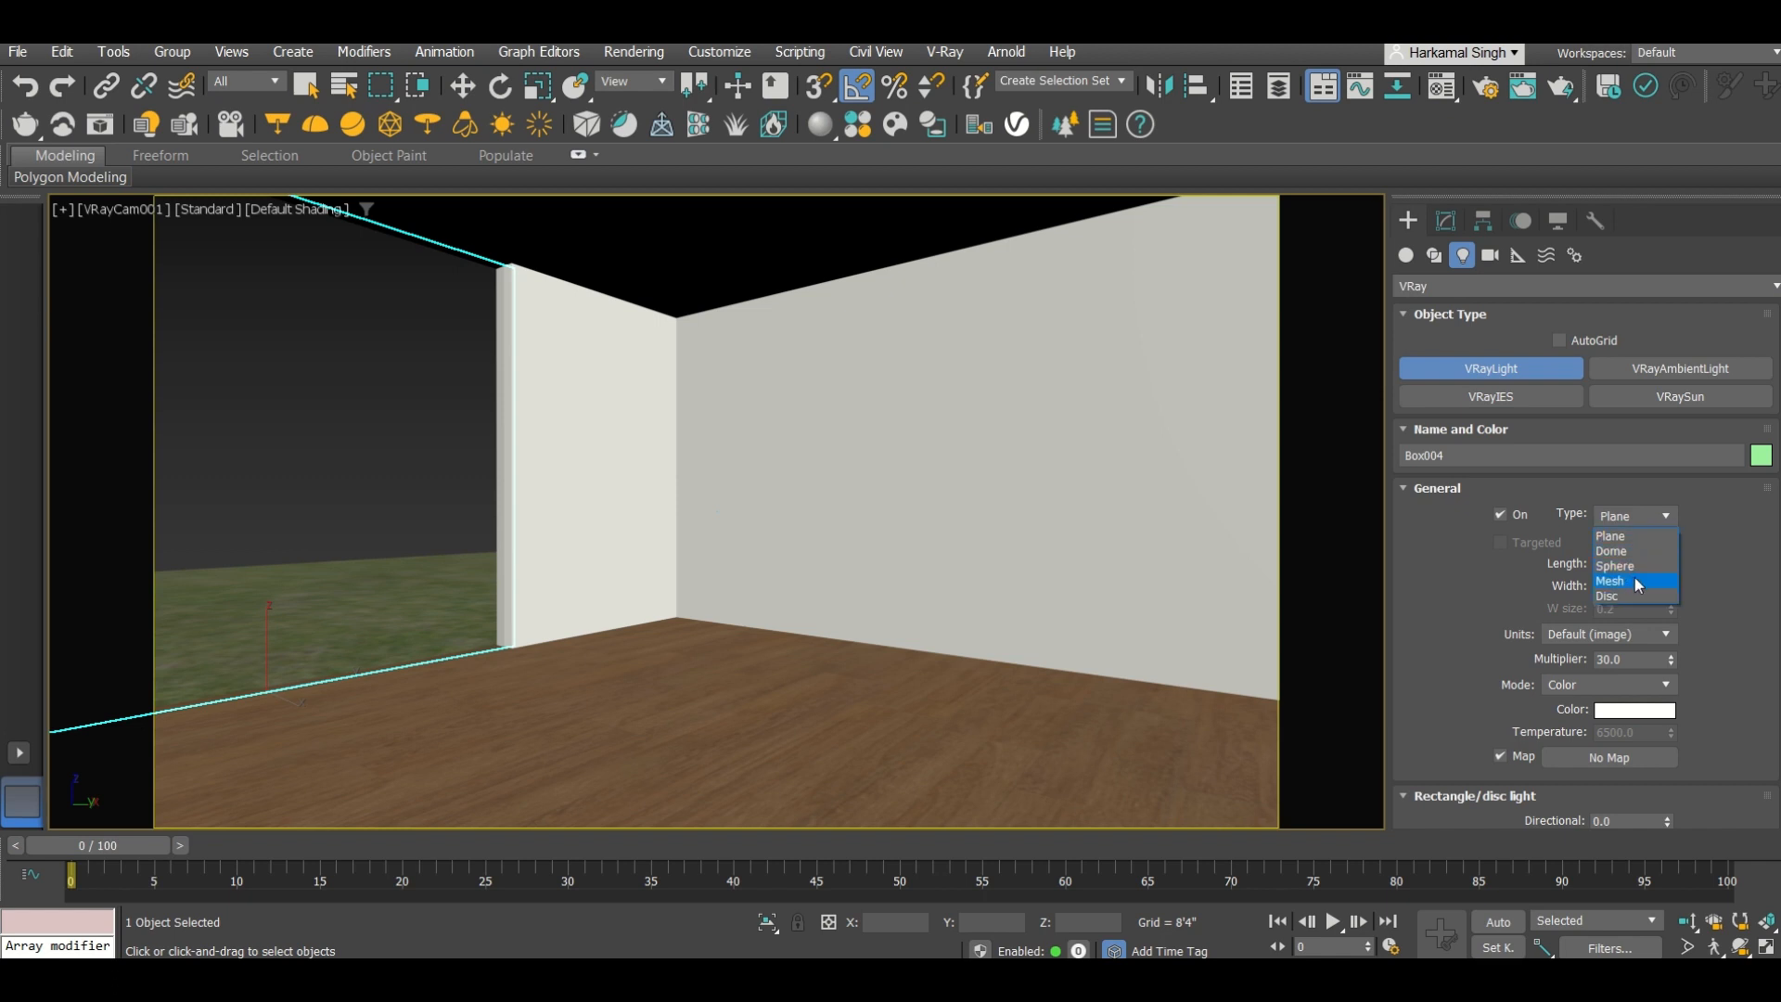
click(1718, 533)
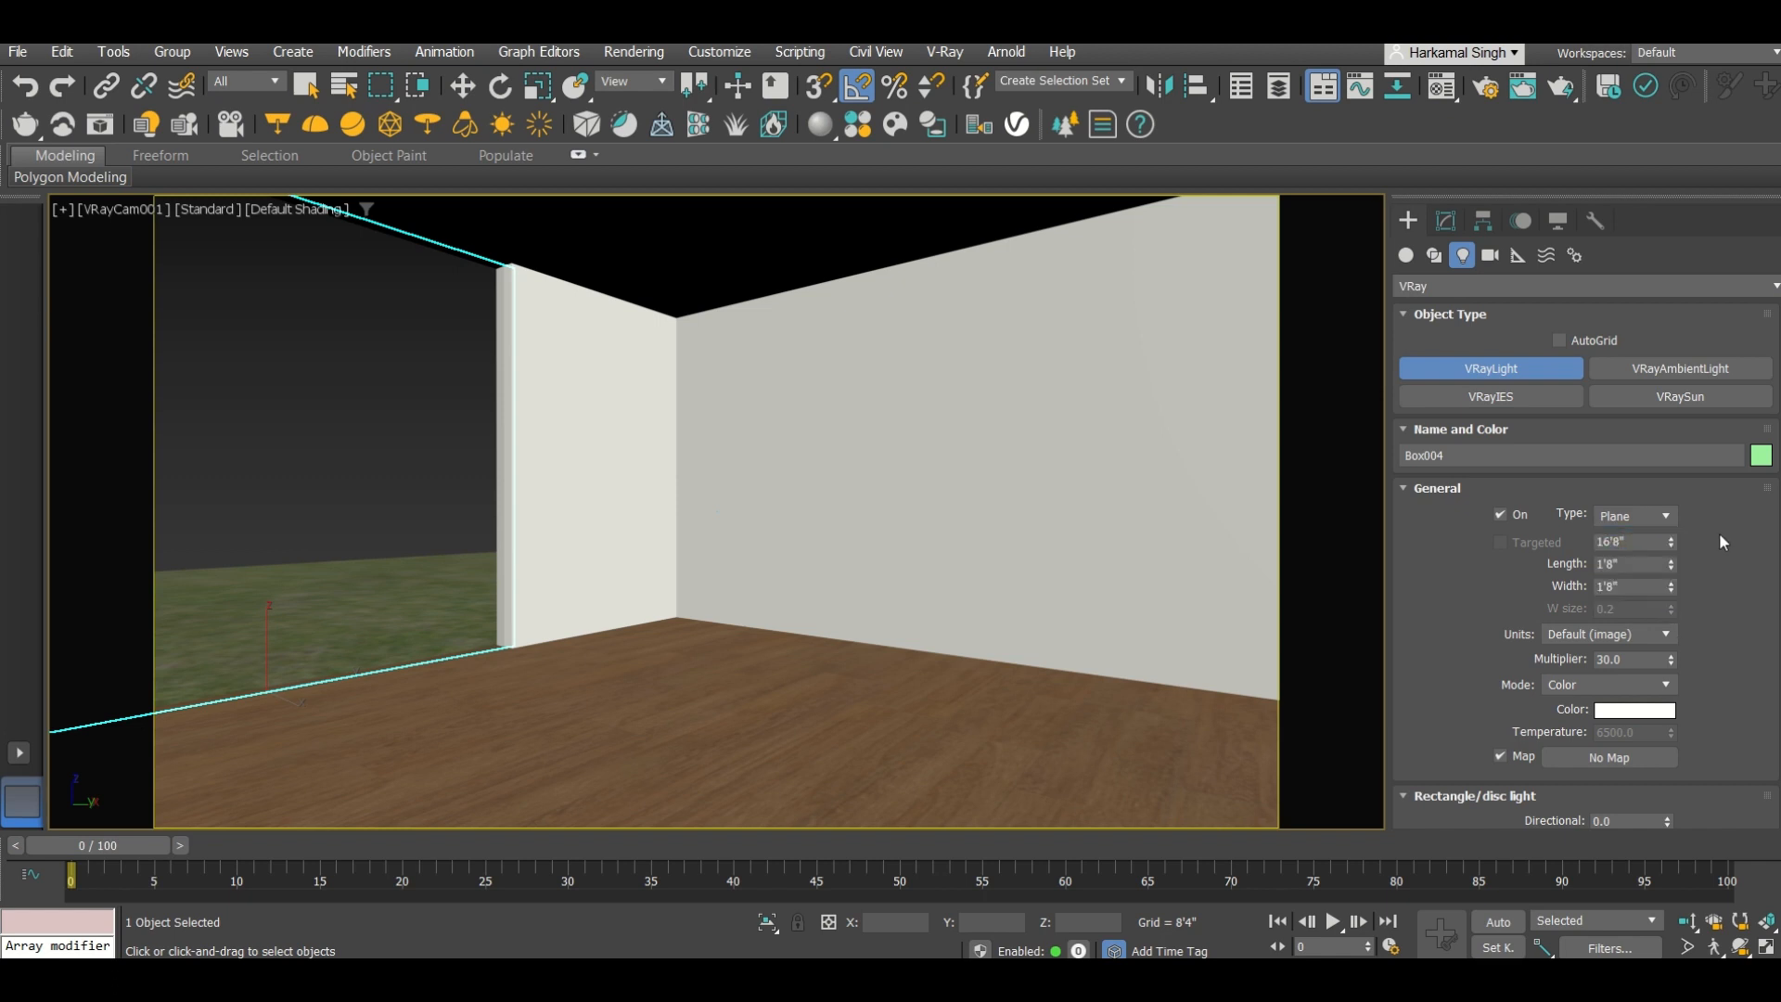
click(1635, 516)
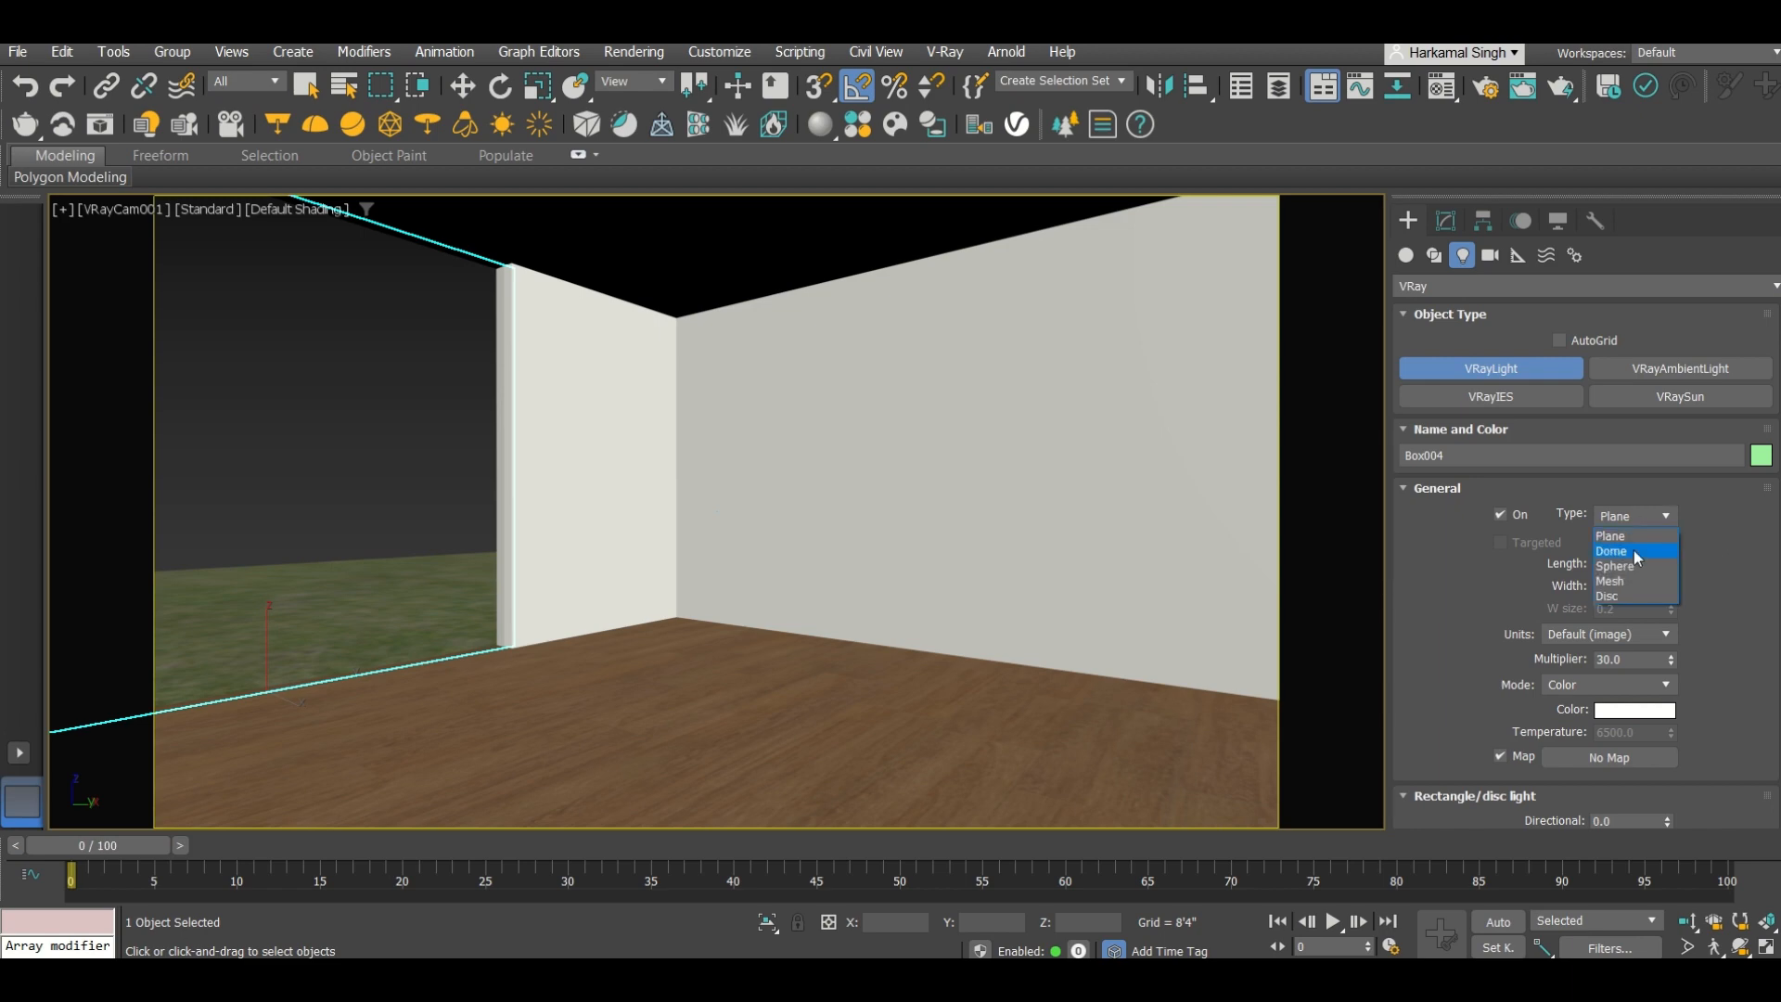
click(1633, 552)
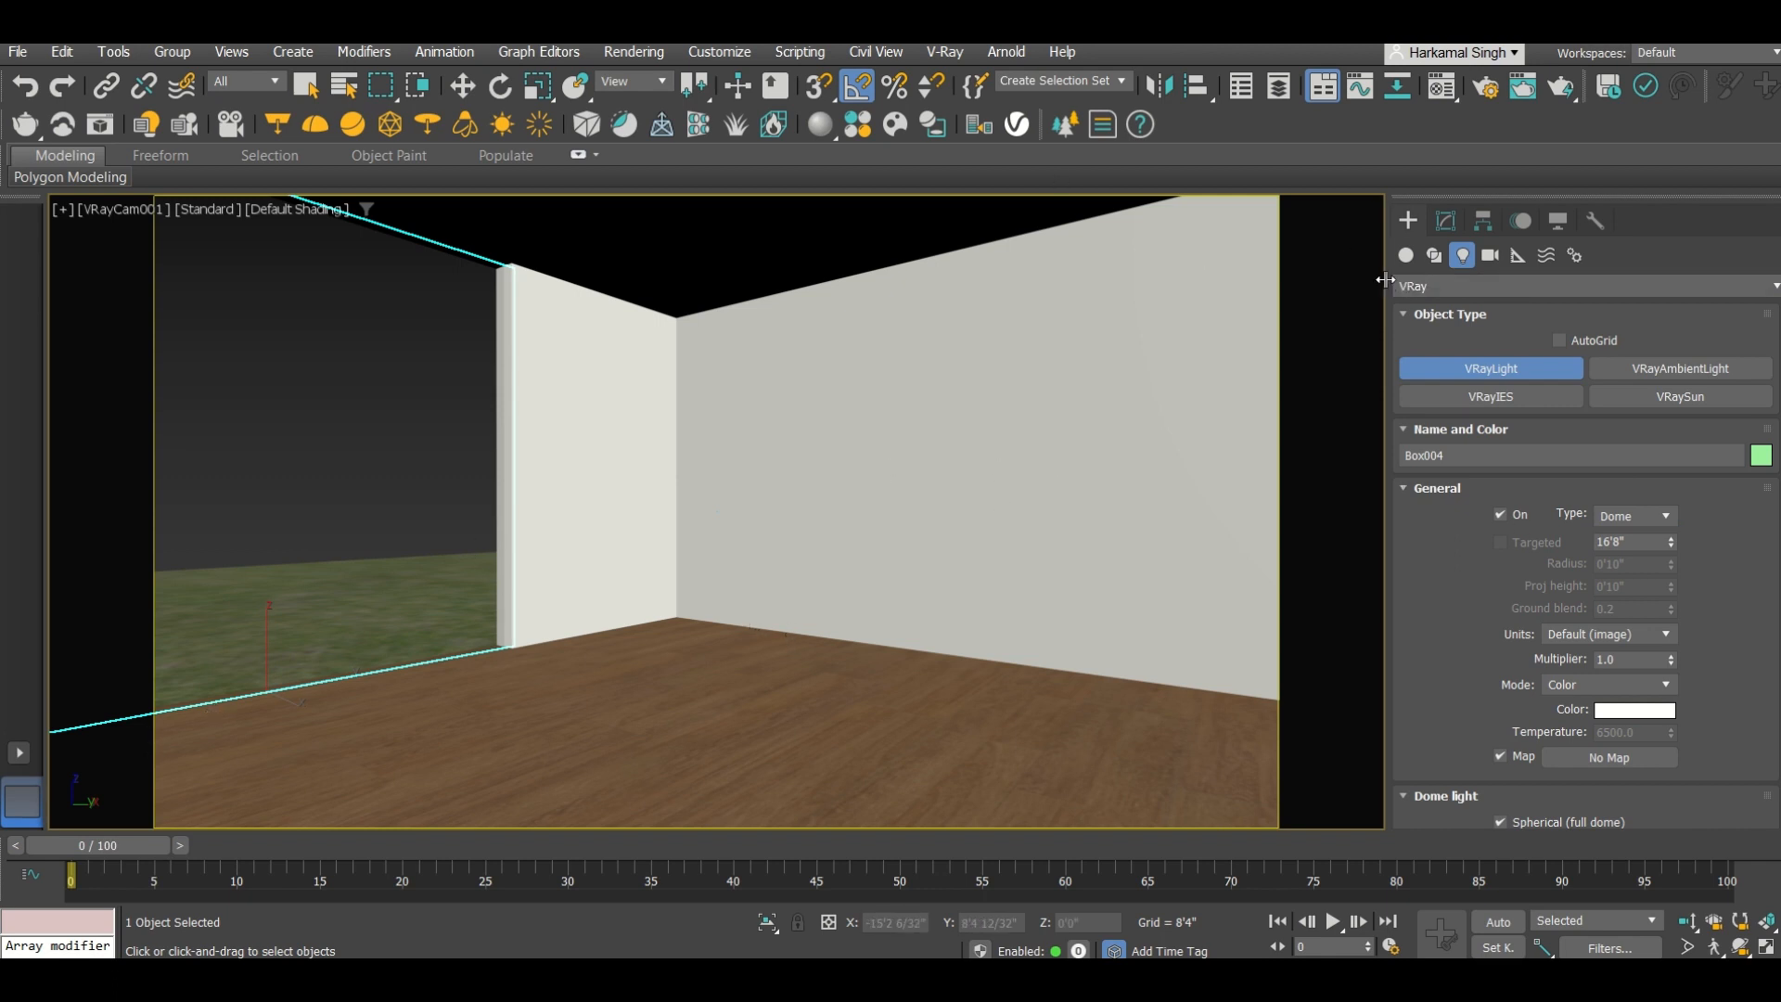
click(1407, 256)
key(w)
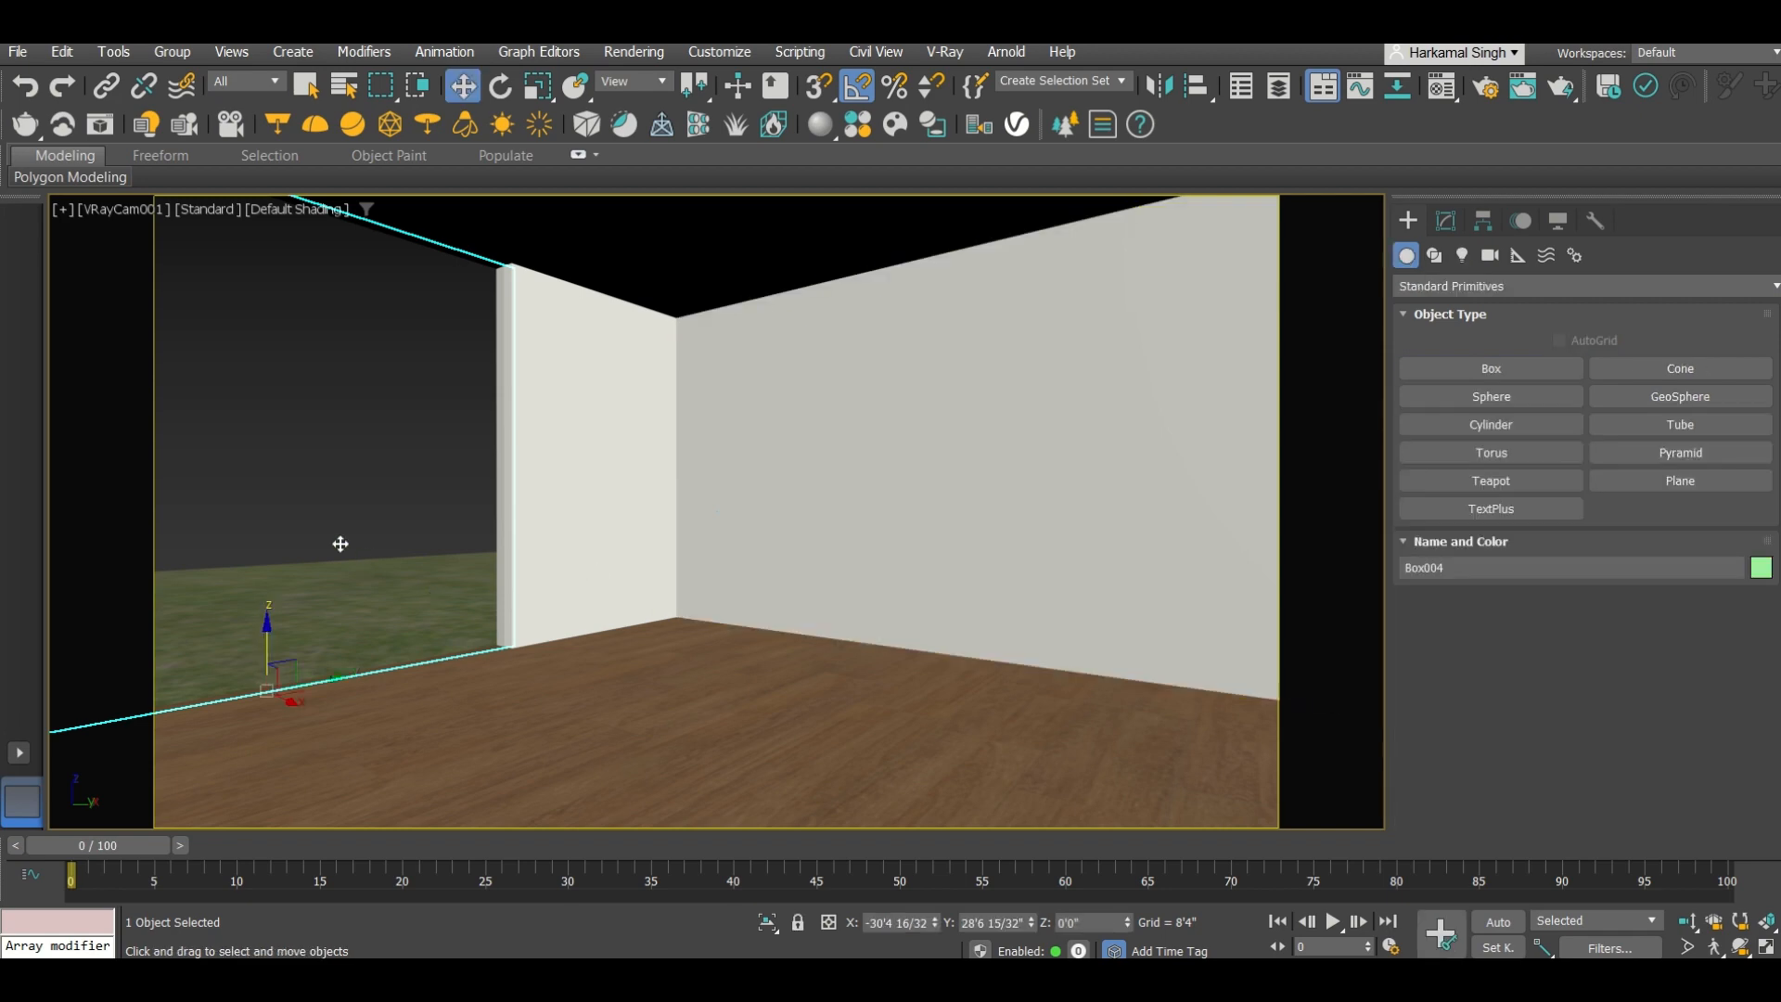
Step: Place the VRayLight dome outside the room, just off the edge of the grass plane at about X 44'0", Y 44'5"
key(t)
scroll(538, 423, down, 5)
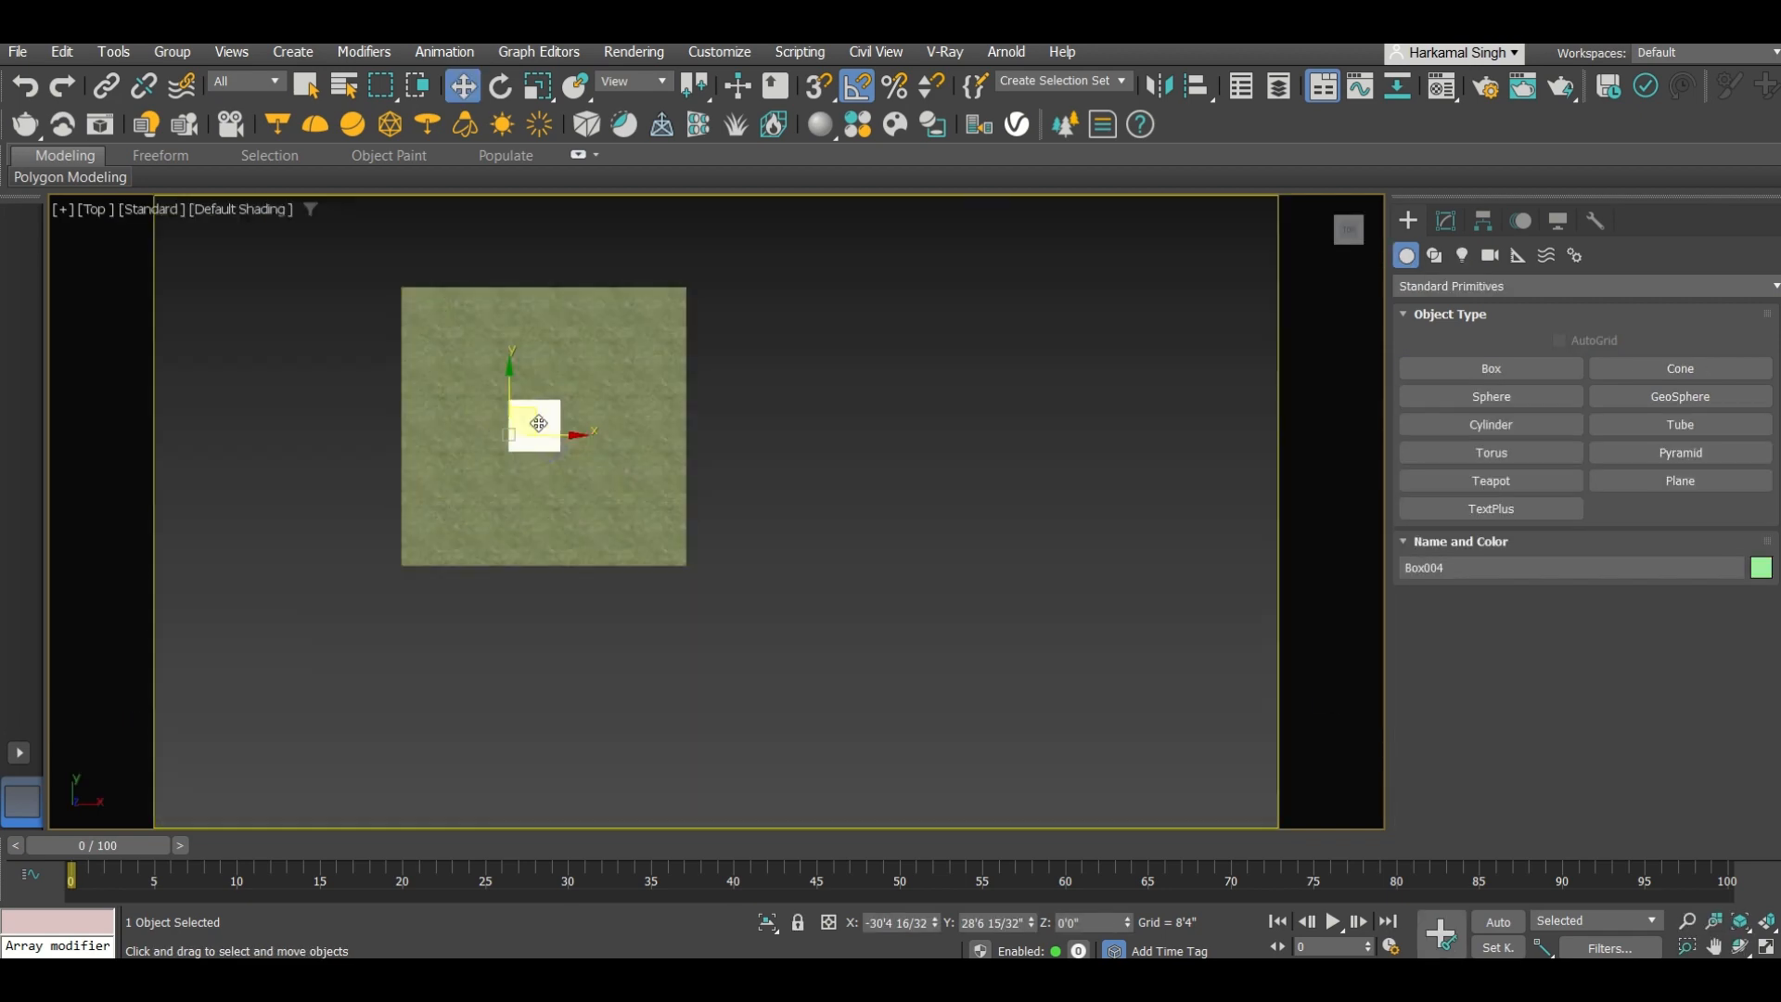
scroll(538, 423, up, 3)
alt+middle_drag(436, 454, 399, 316)
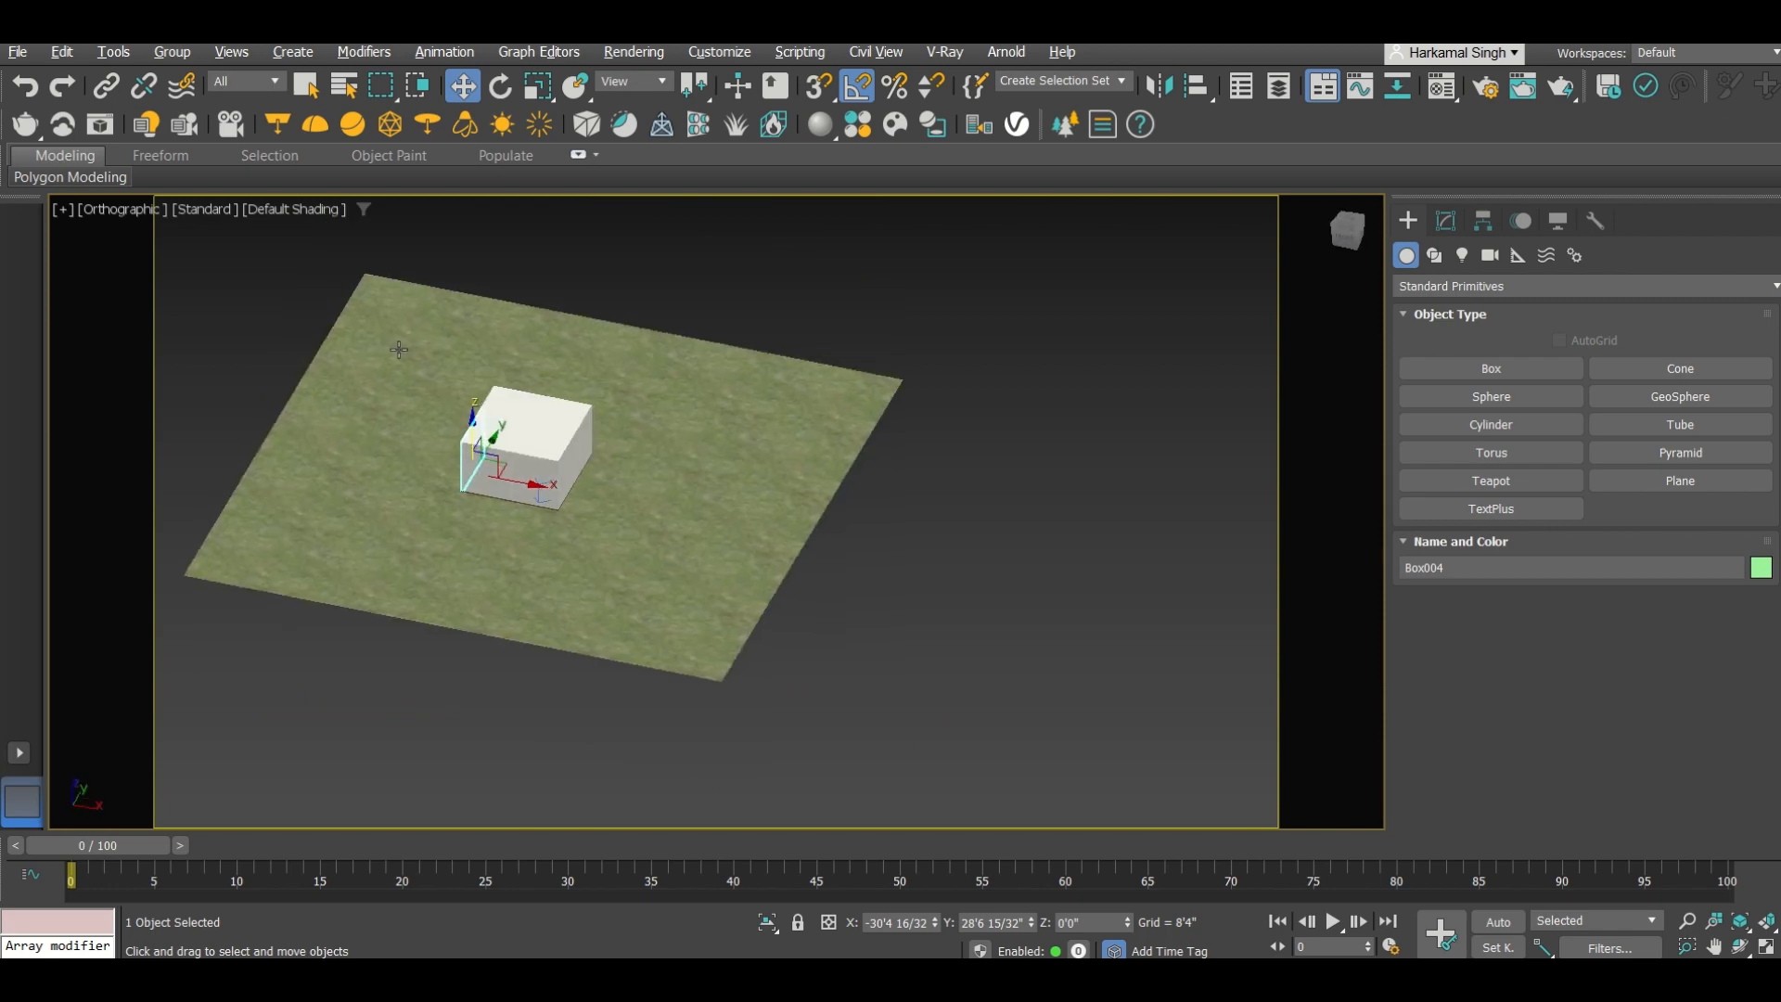
click(1462, 254)
scroll(829, 496, up, 3)
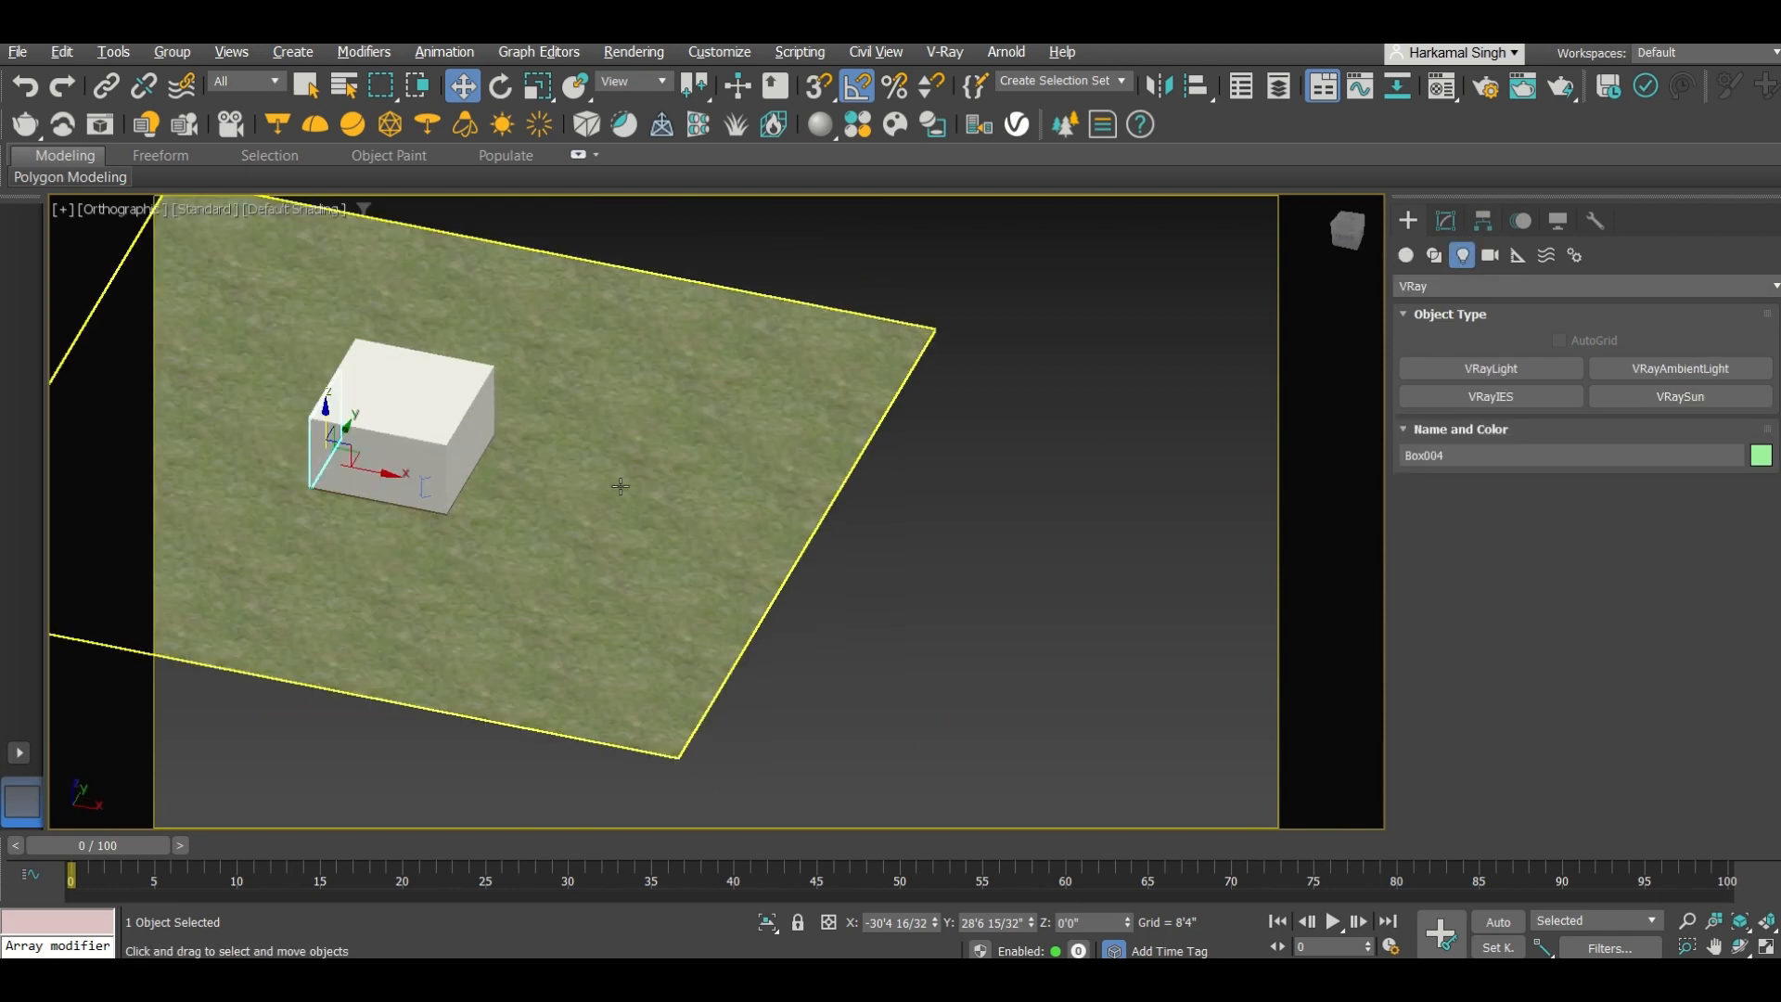
click(1533, 363)
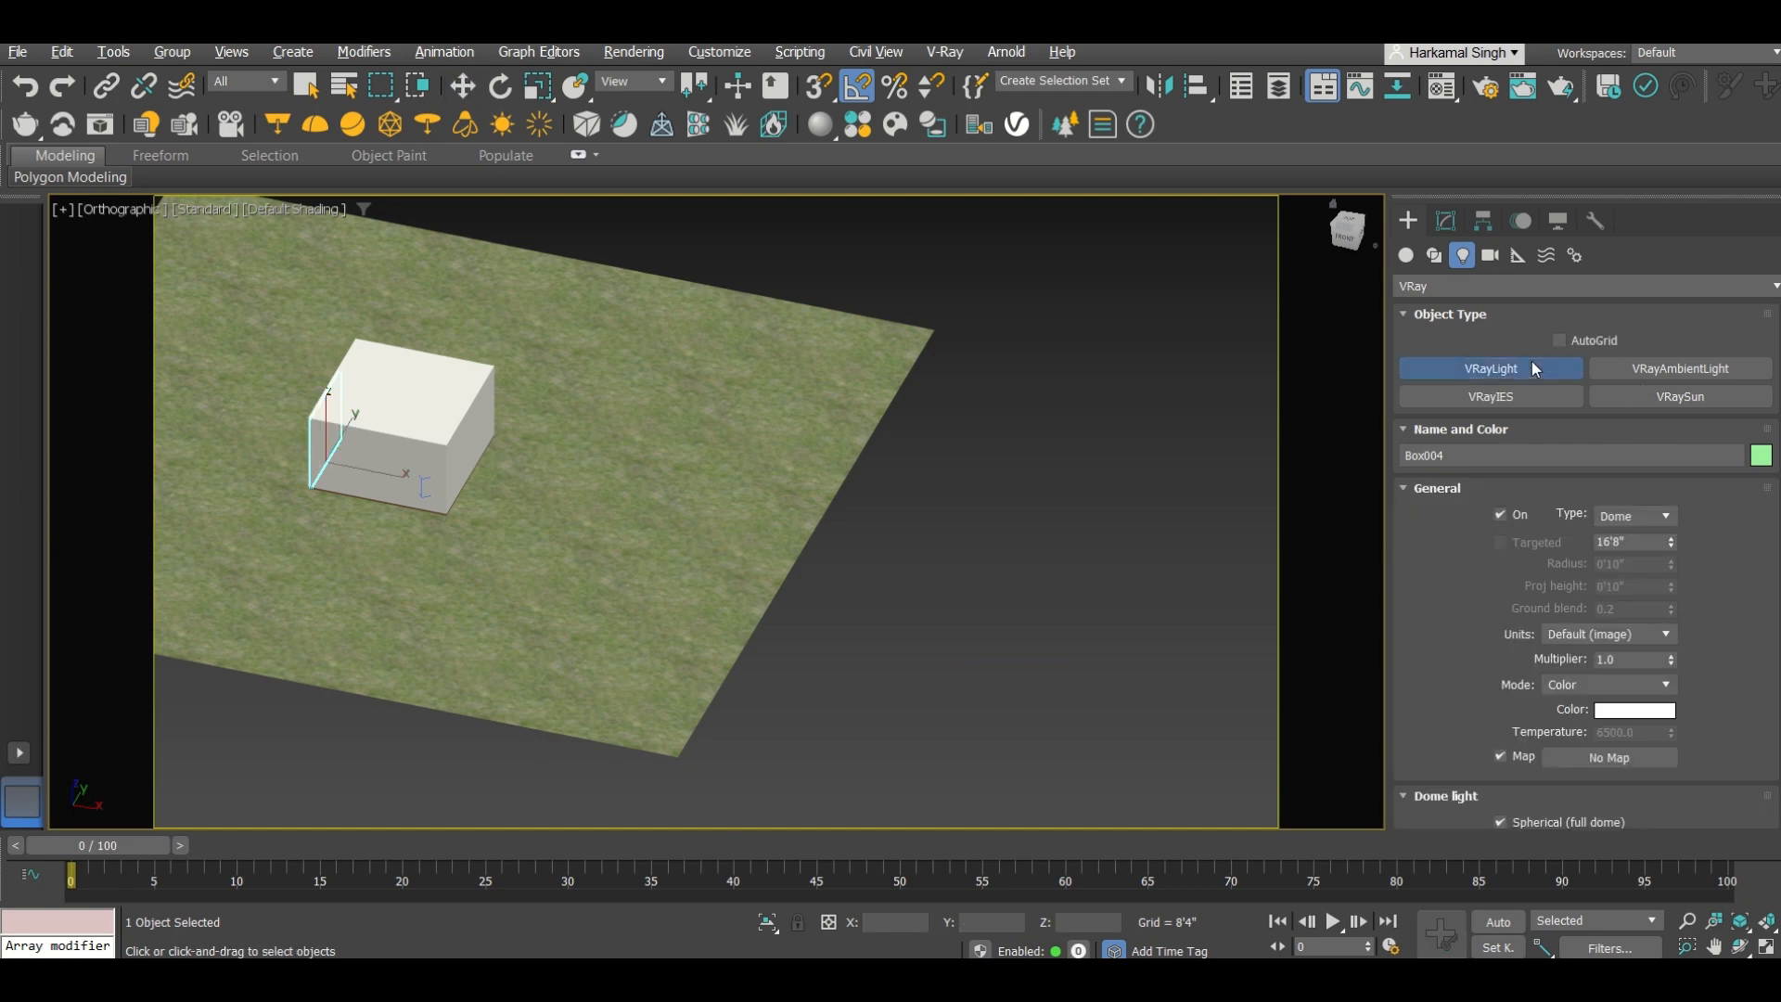
click(866, 514)
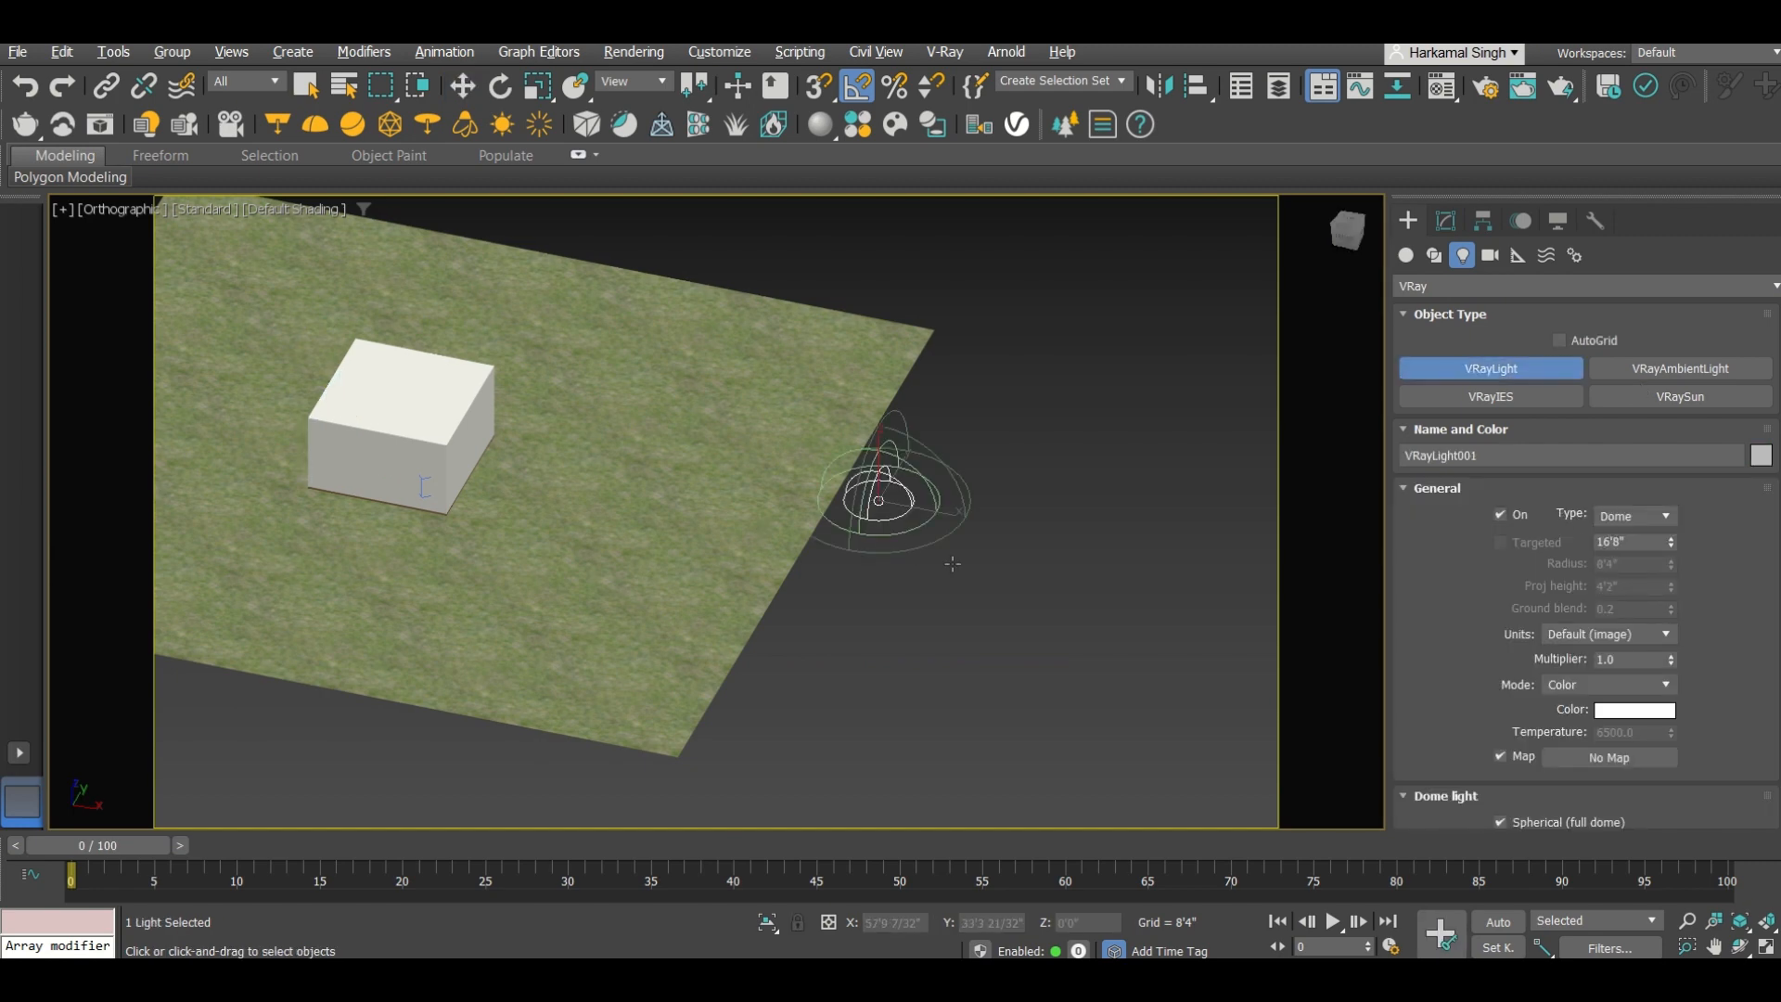
key(w)
scroll(839, 510, up, 5)
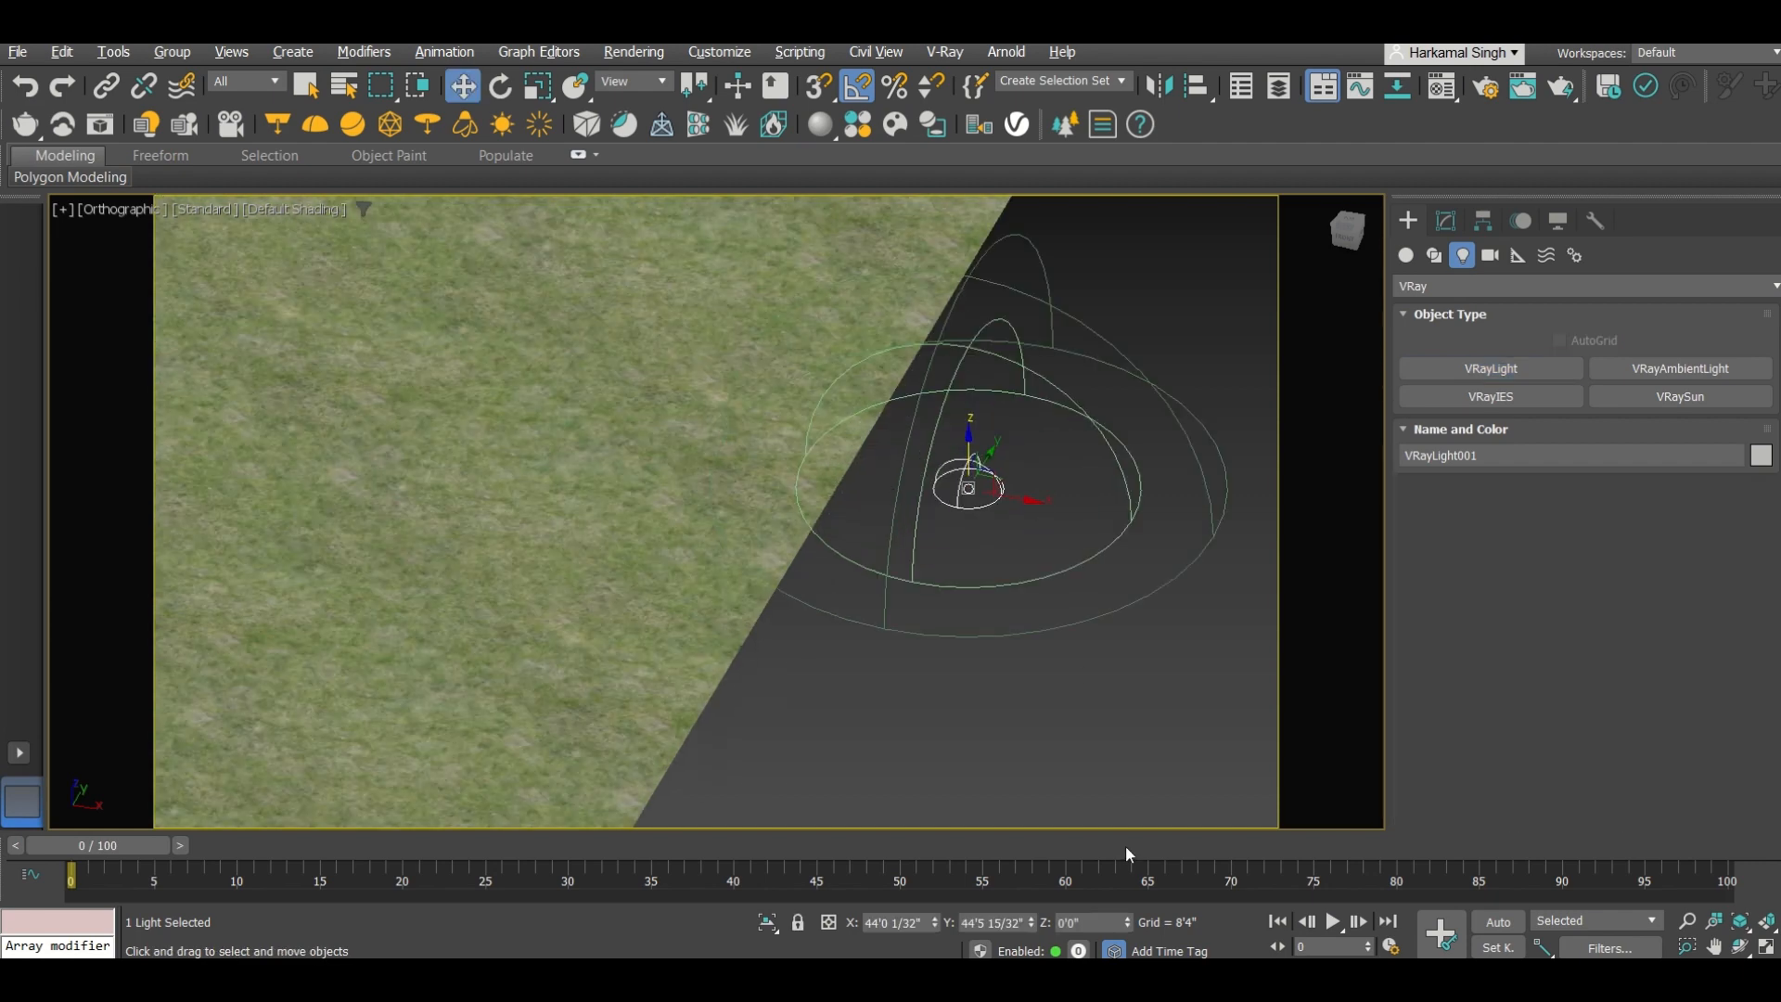
Step: Reselect the dome light beside the grass plane and show its parameters for editing
click(932, 519)
scroll(957, 489, up, 5)
scroll(931, 508, down, 5)
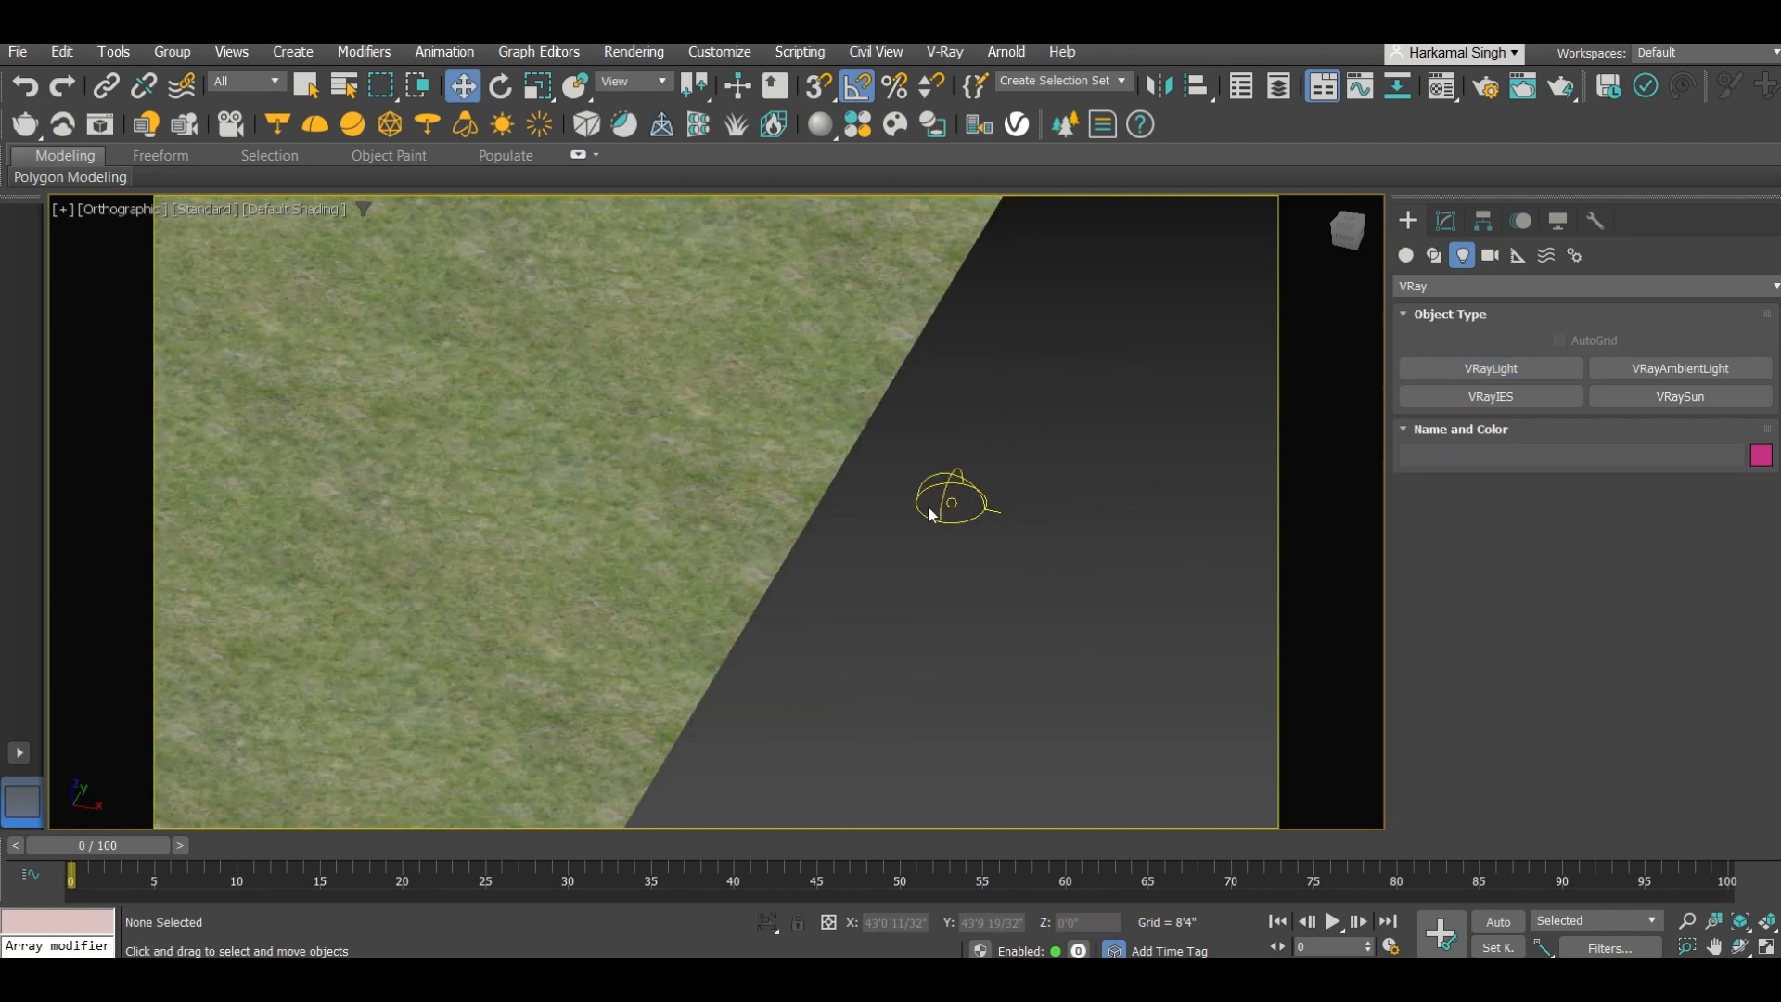
scroll(937, 505, down, 5)
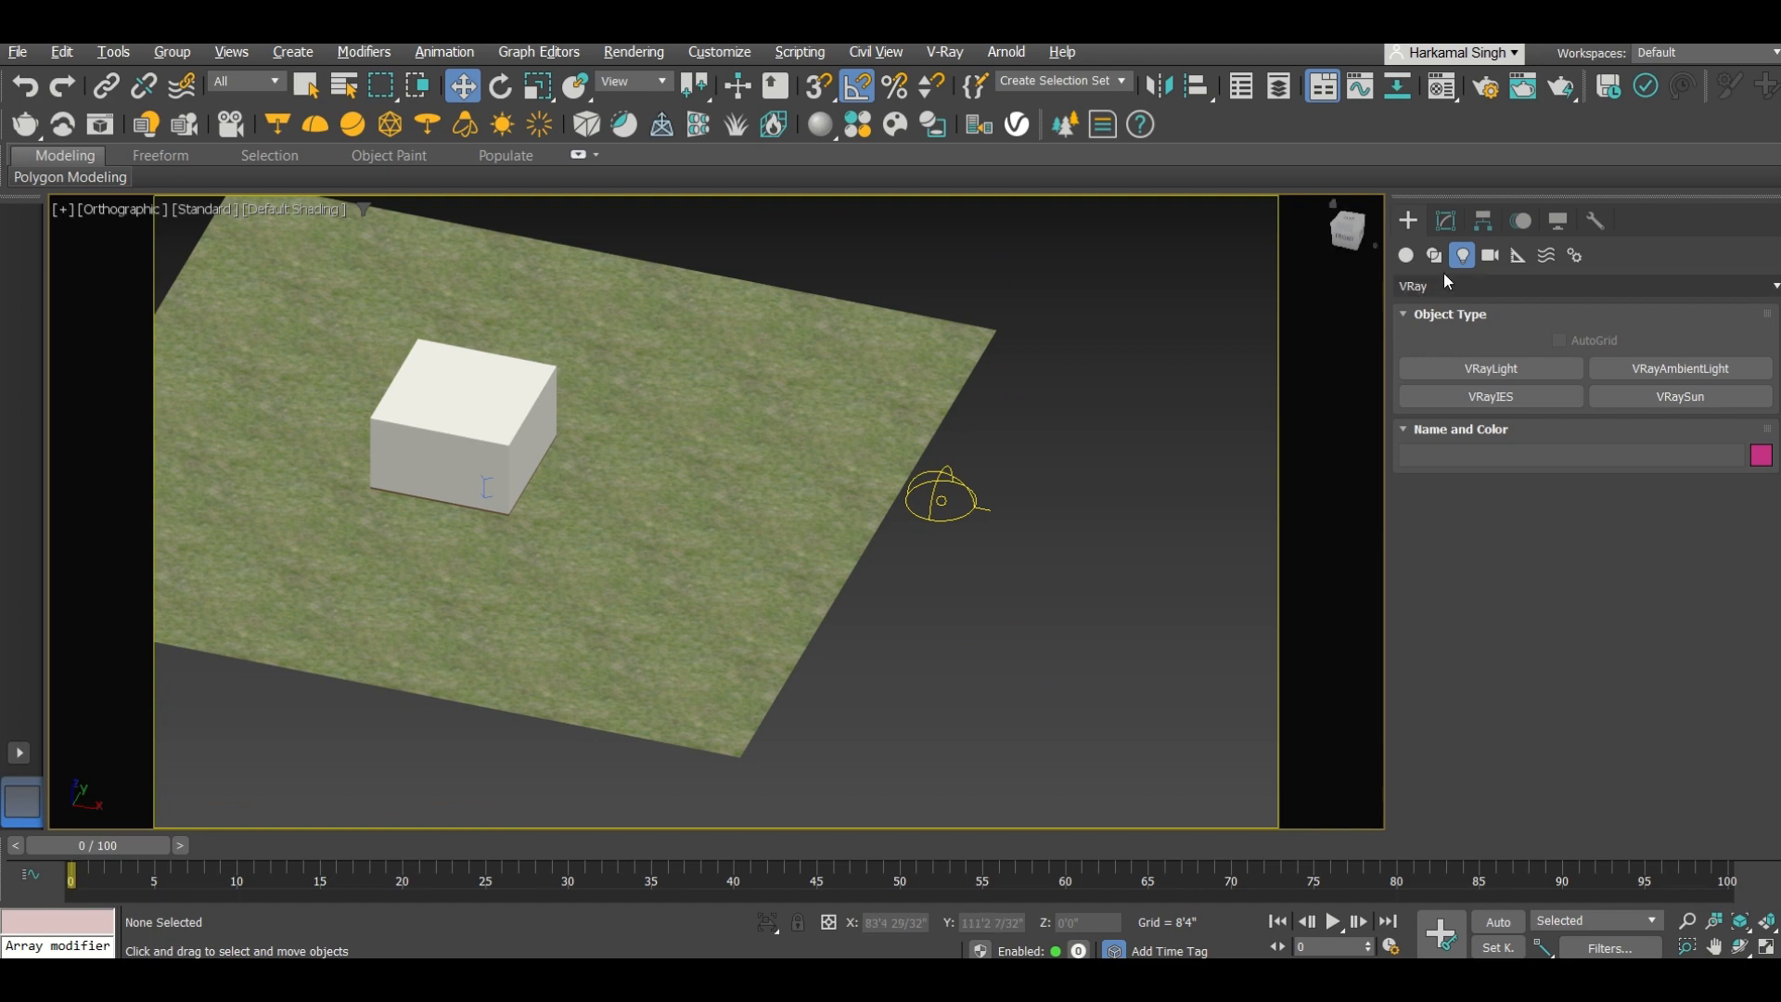
click(1440, 218)
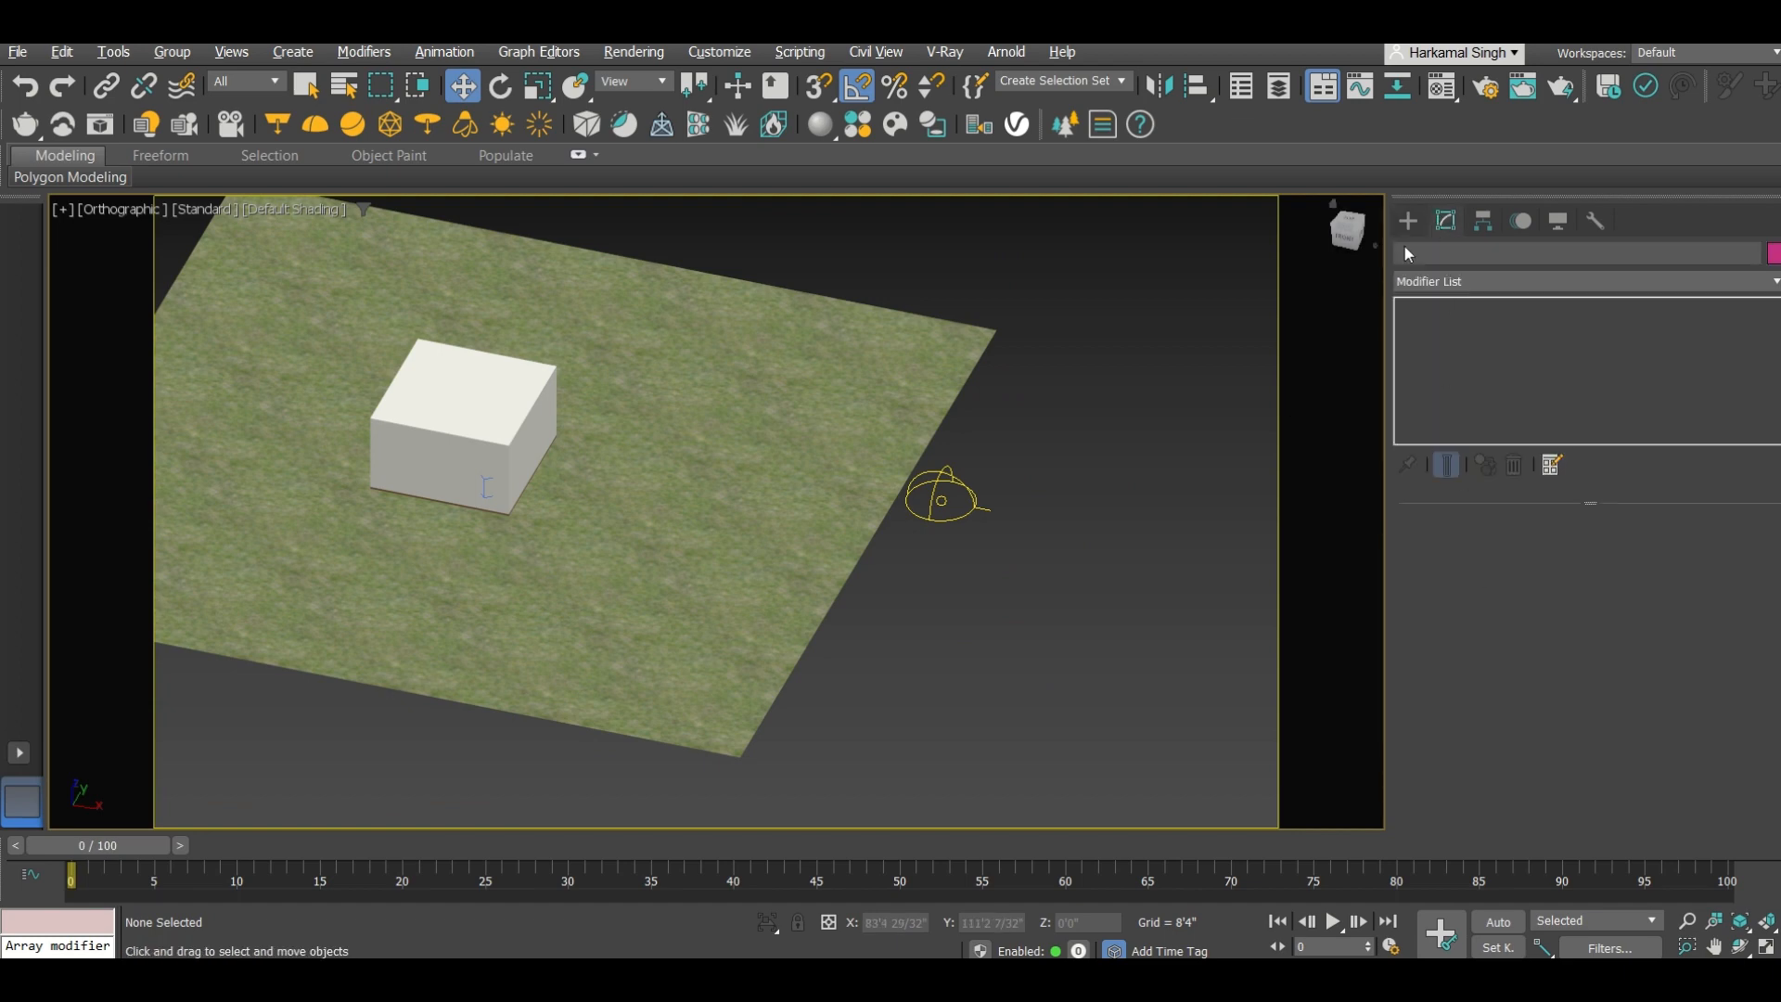
click(935, 502)
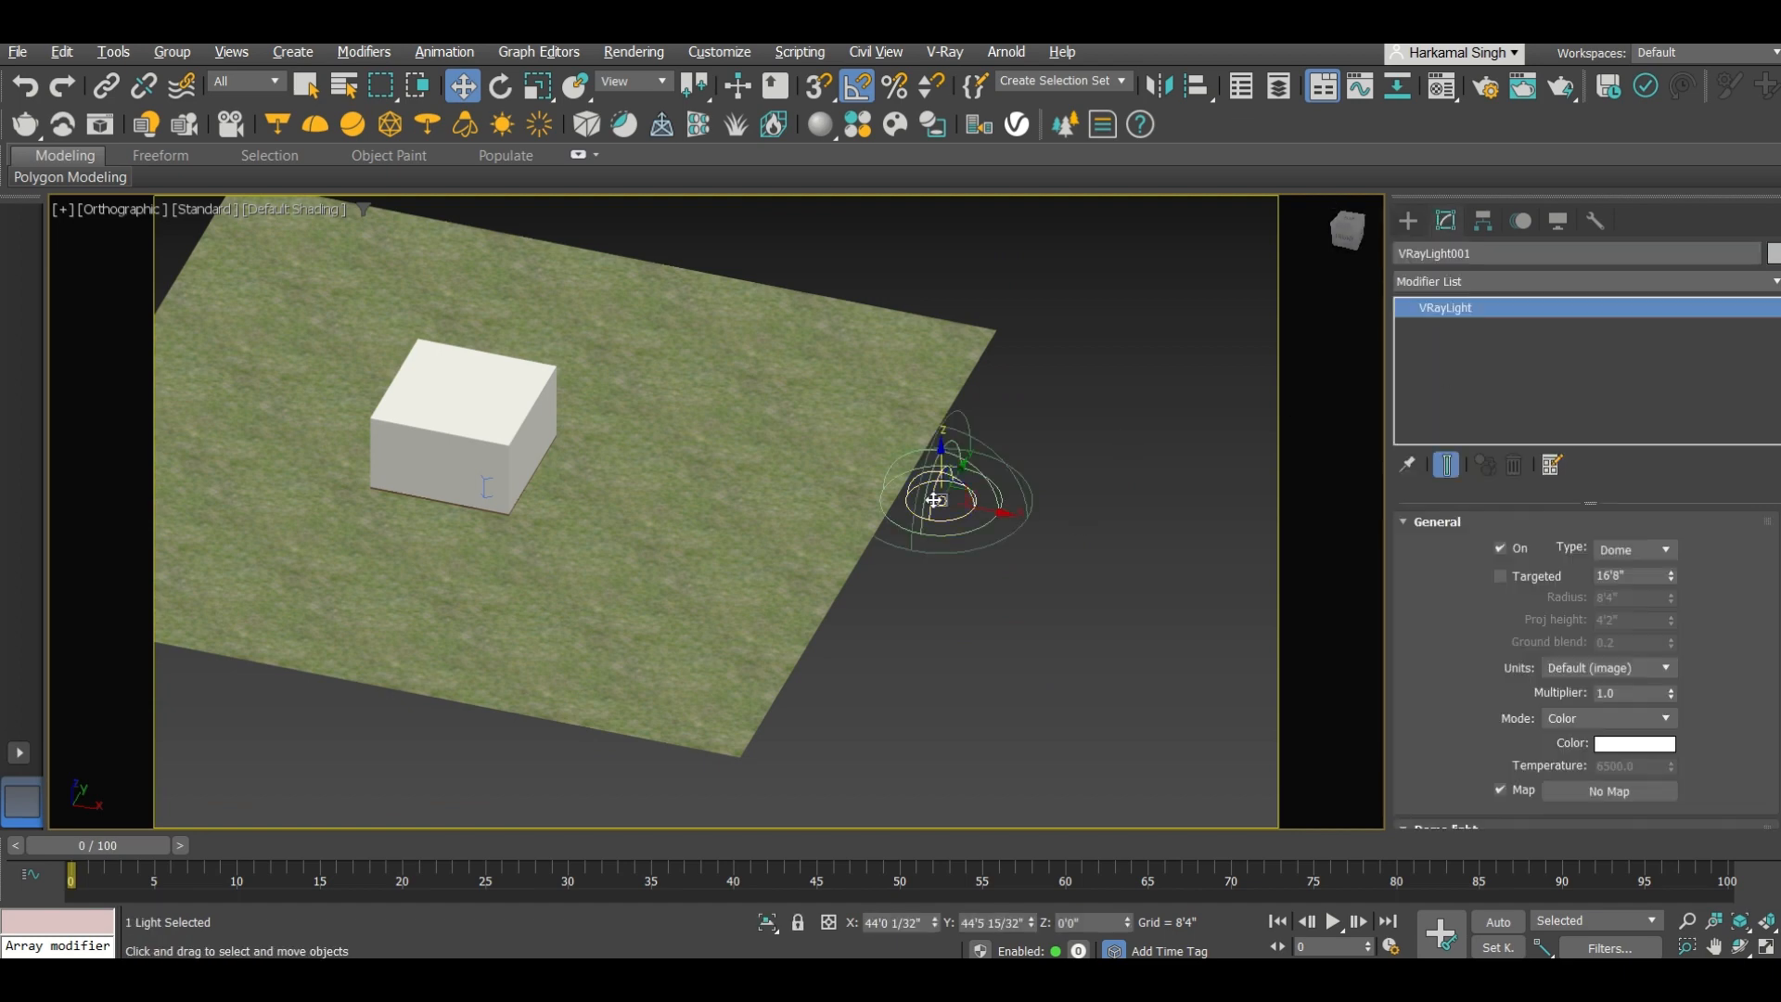
scroll(1419, 614, down, 2)
scroll(1417, 627, up, 2)
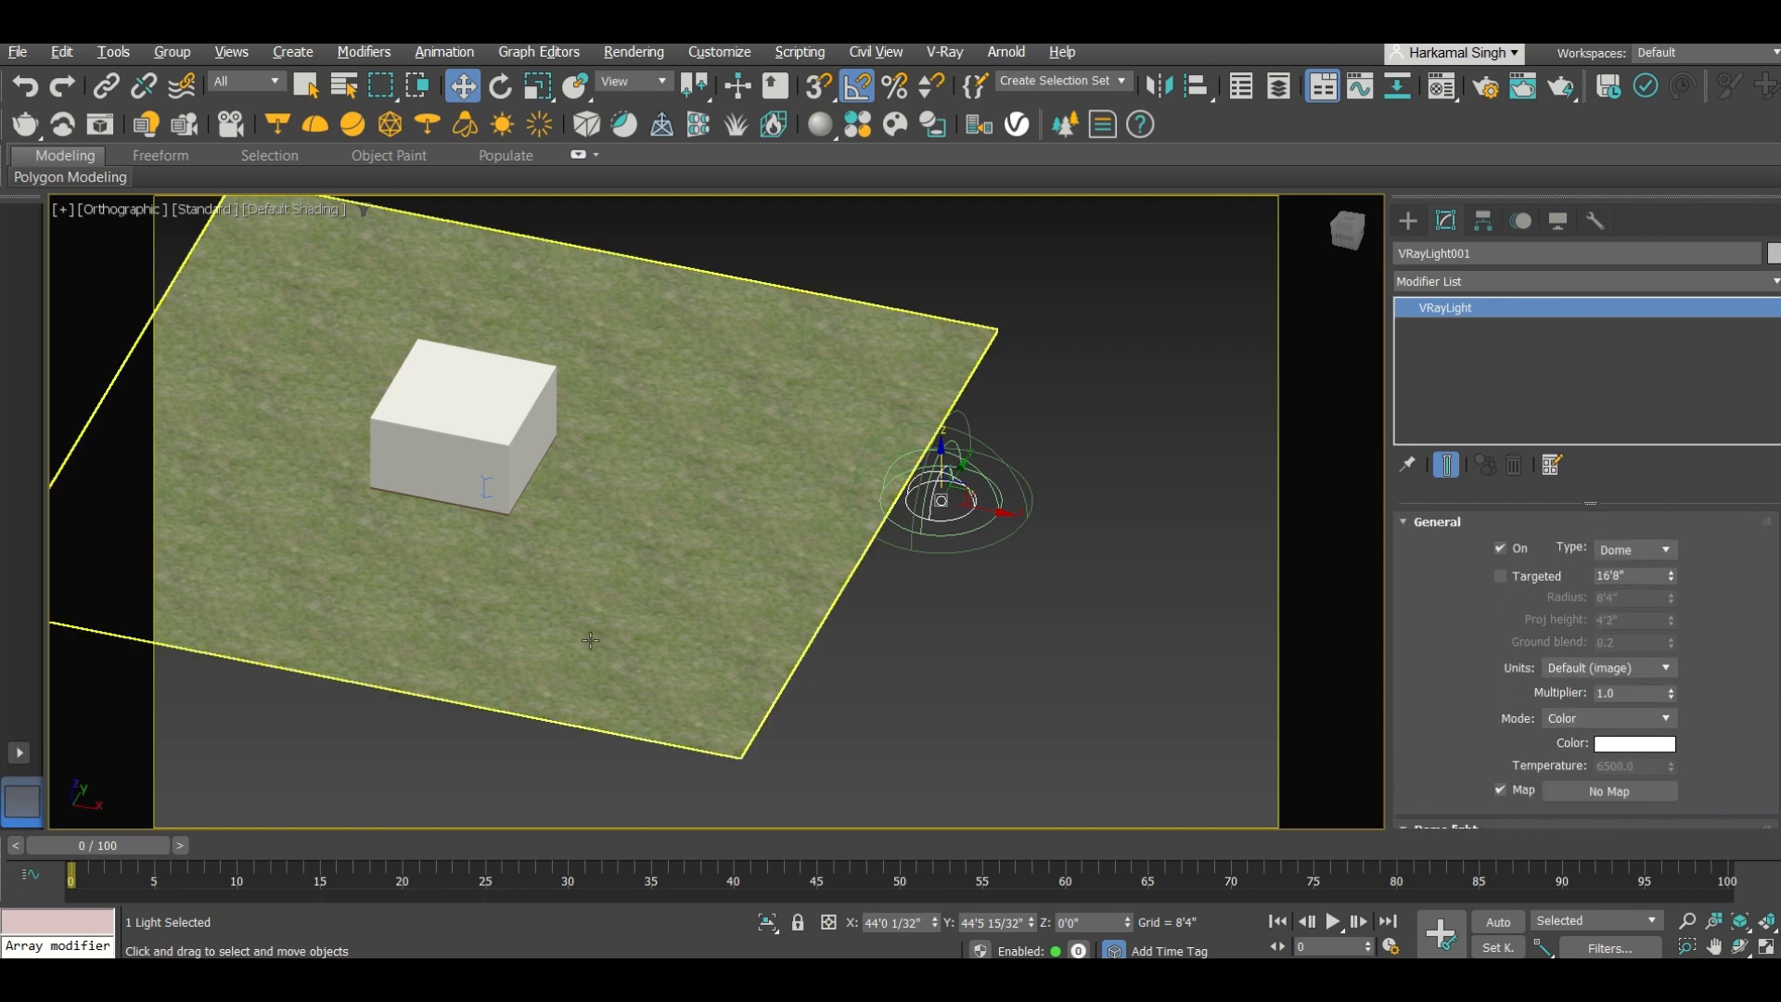
Step: Return to the VRayCam001 view and start an interactive render of it in the V-Ray frame buffer
key(c)
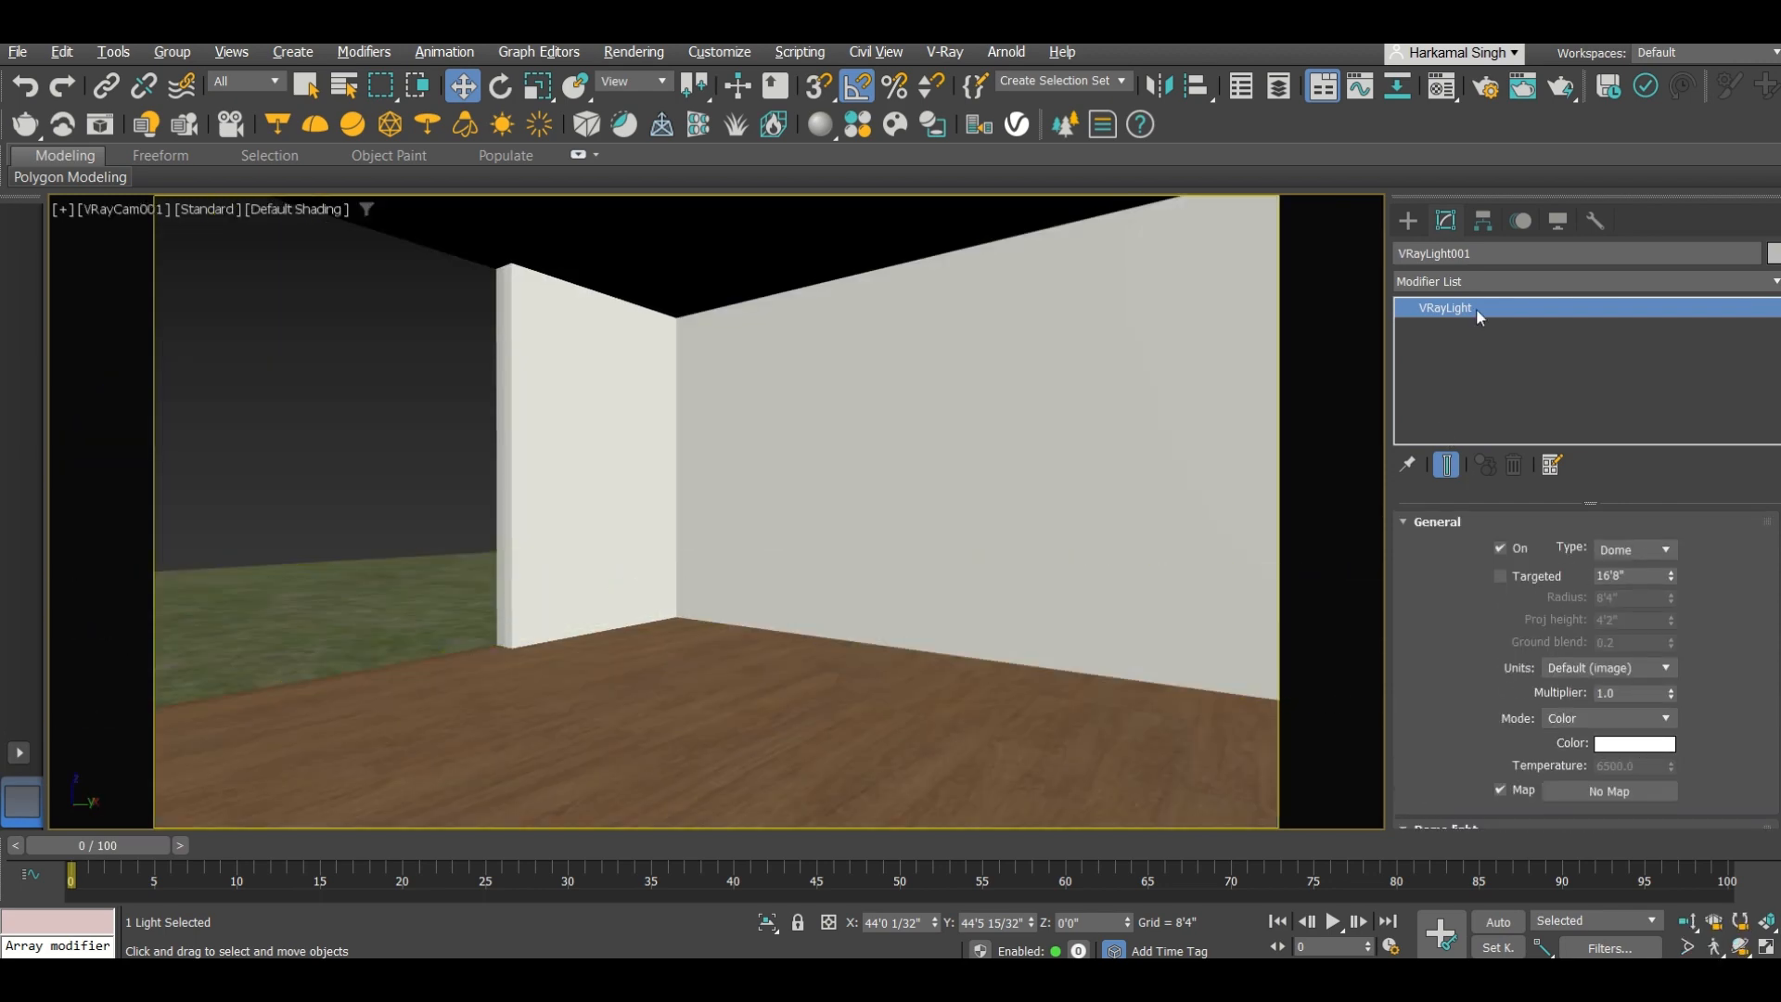
click(100, 125)
click(738, 94)
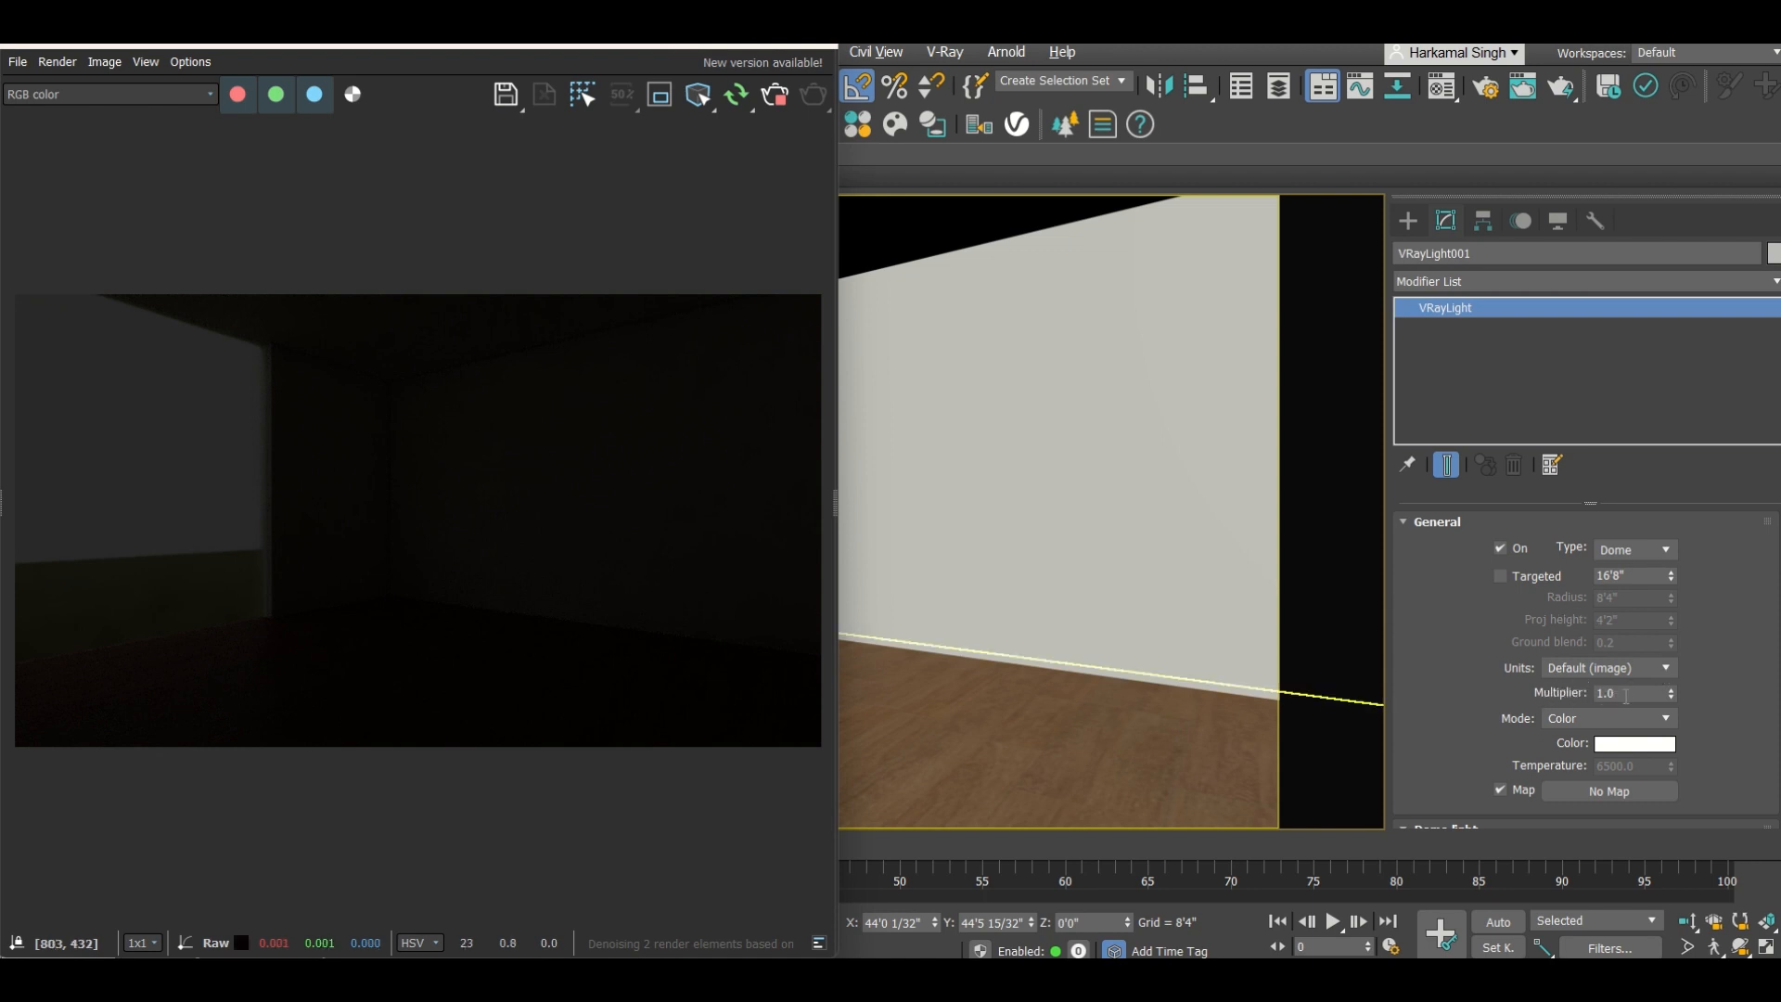
Step: Set the dome light's multiplier to 10
click(1626, 696)
text(1)
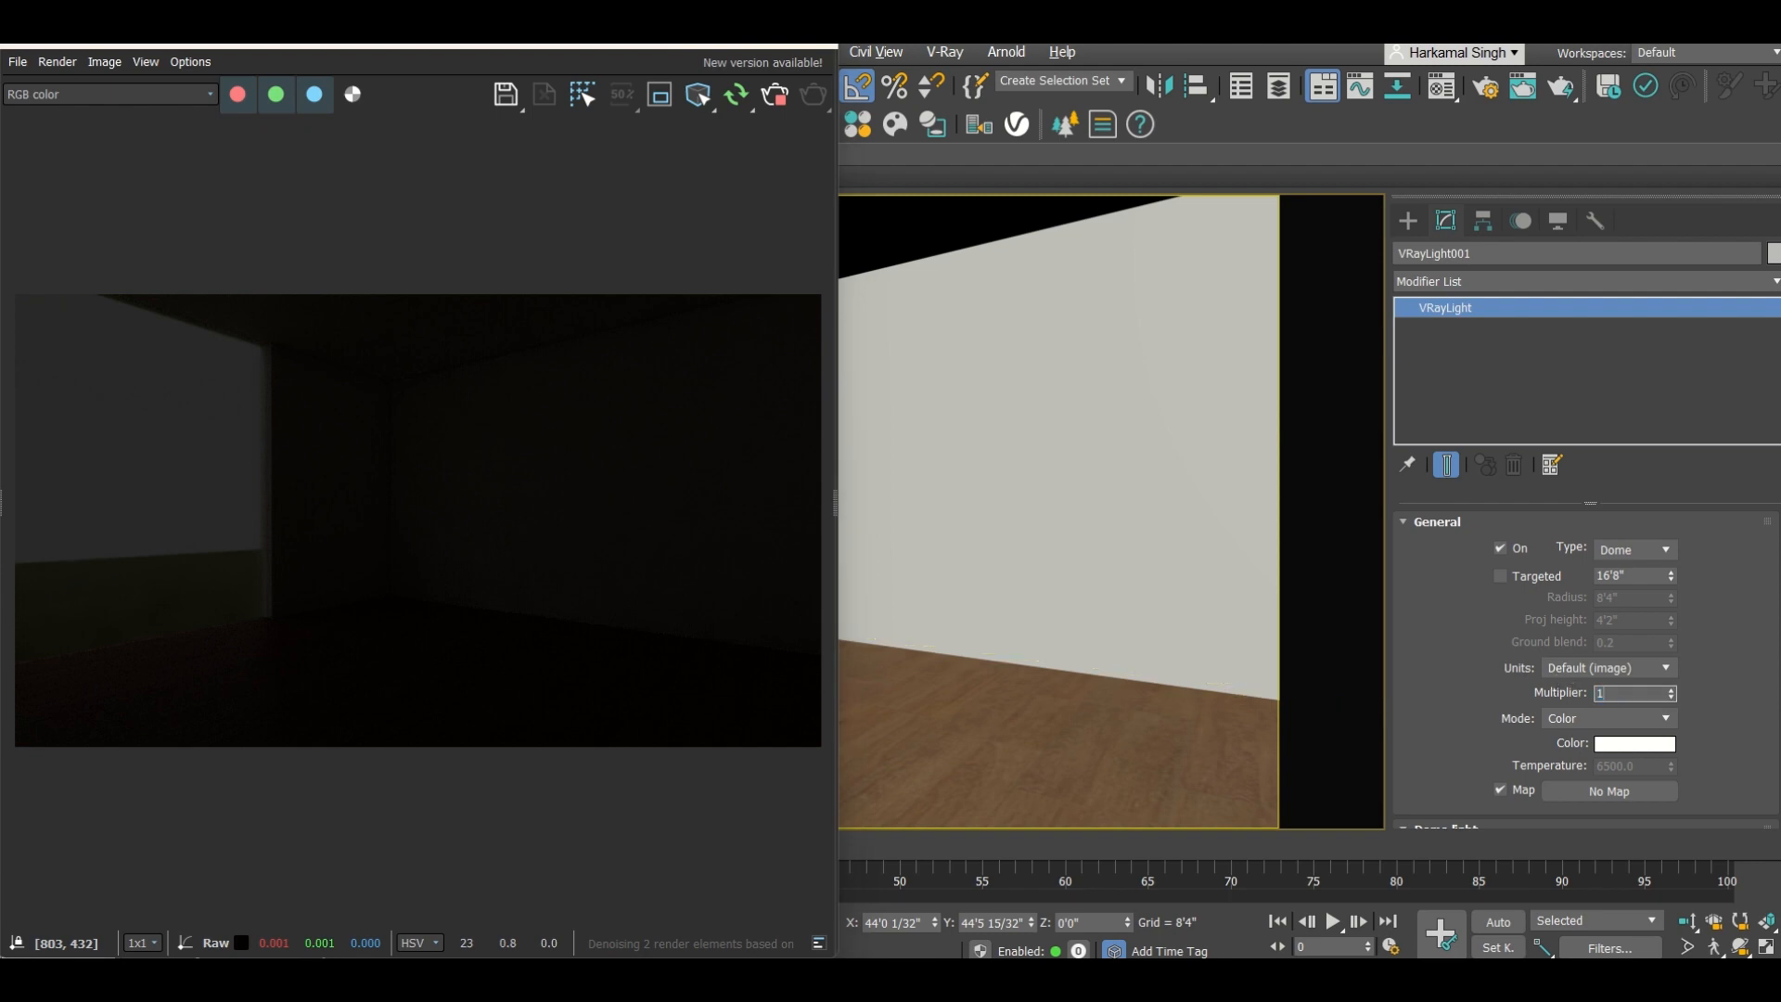
key(Return)
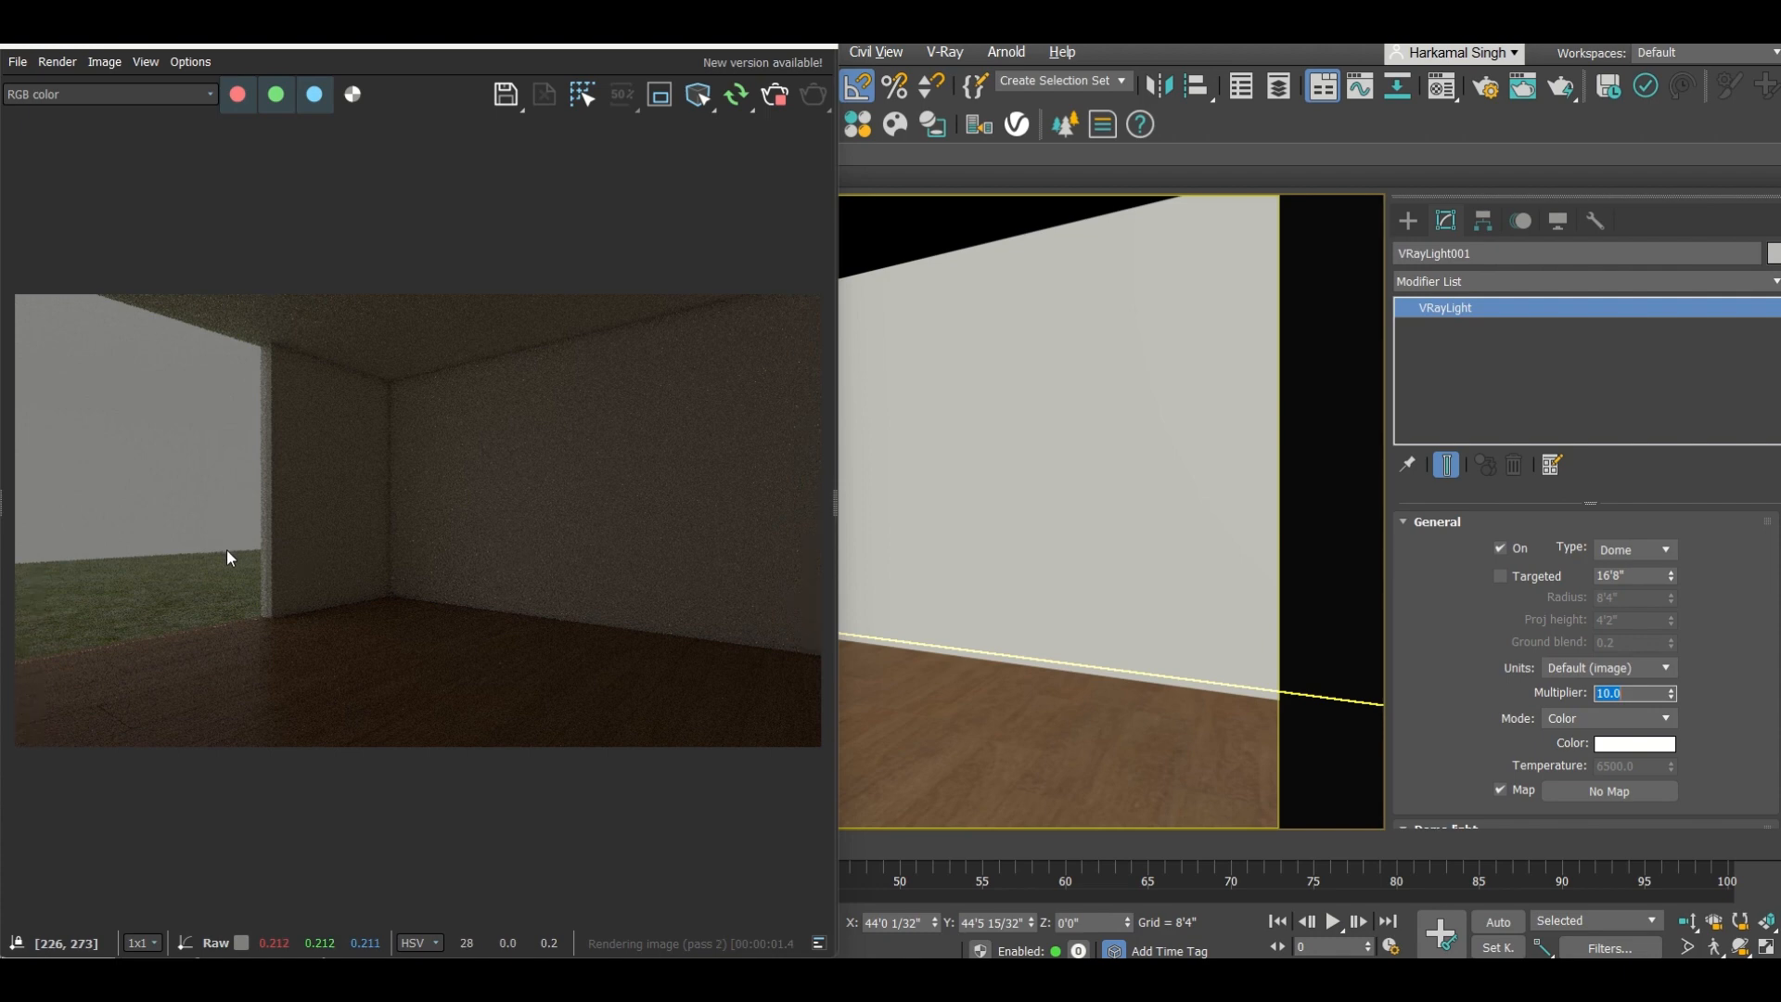
Step: Inspect the interactive render up close and widen the V-Ray frame buffer window
scroll(226, 553, up, 2)
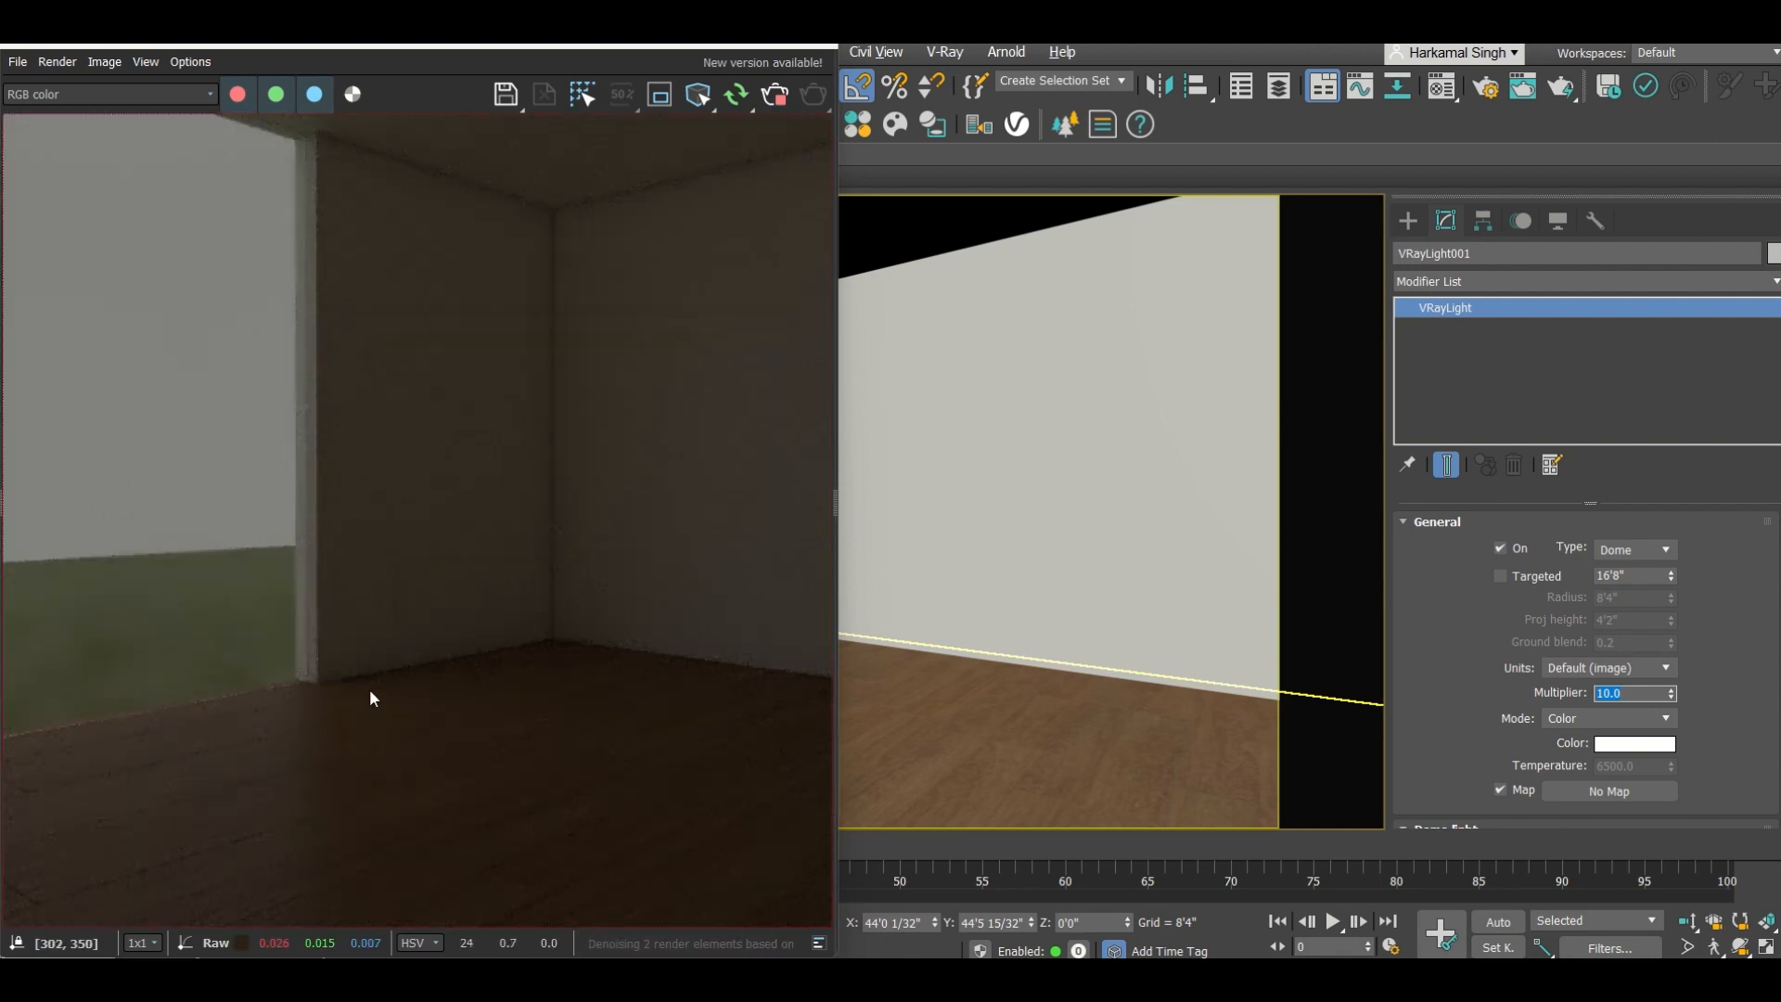
scroll(380, 692, down, 2)
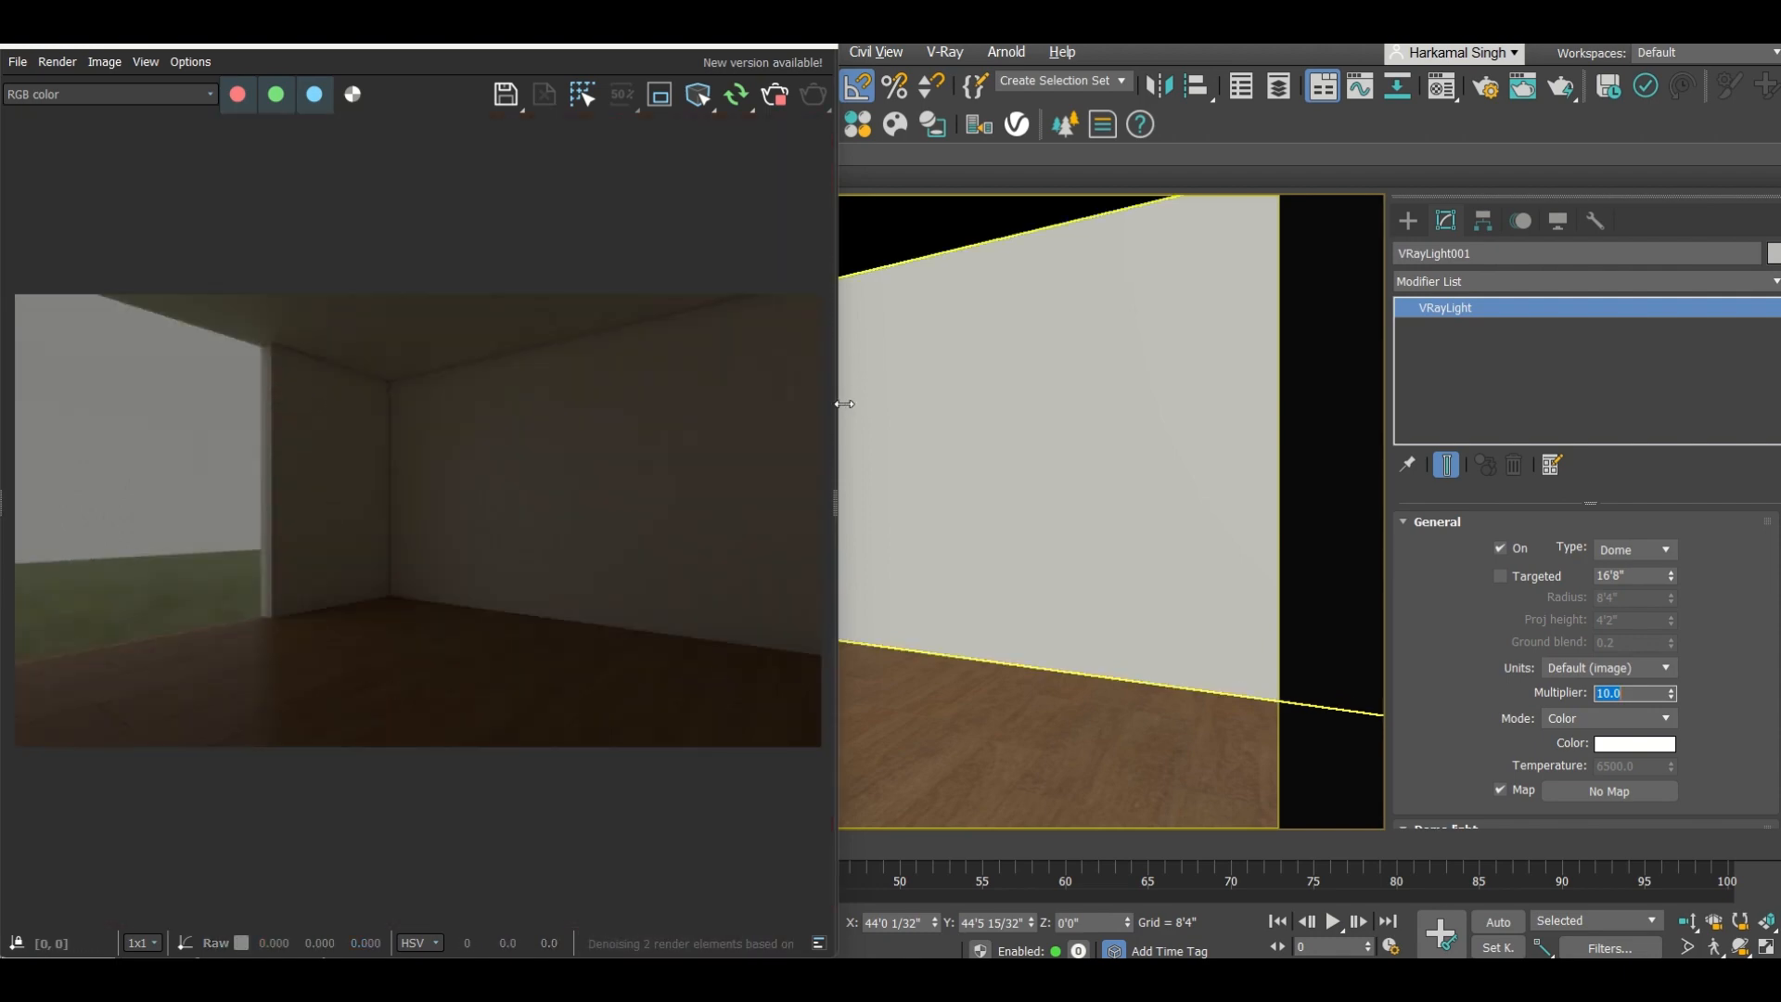
drag(844, 403, 1101, 427)
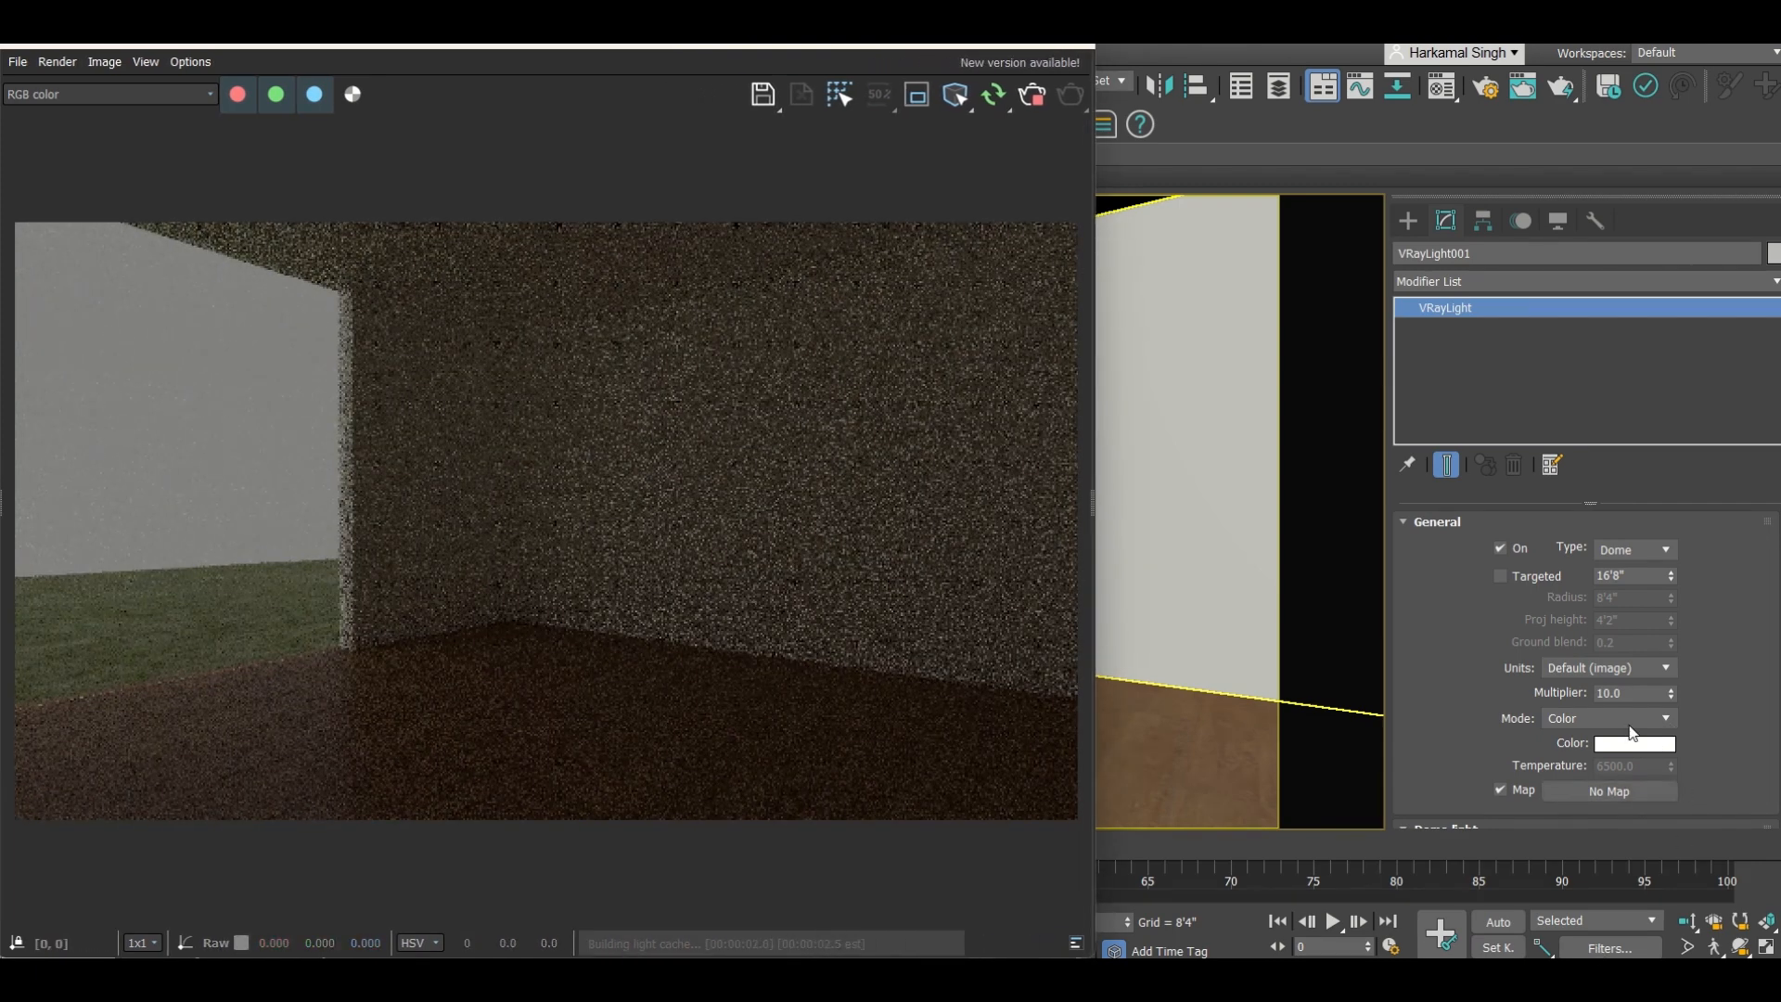
Step: Raise the dome light's multiplier in stages through 20 and 30 to 50
double_click(1626, 693)
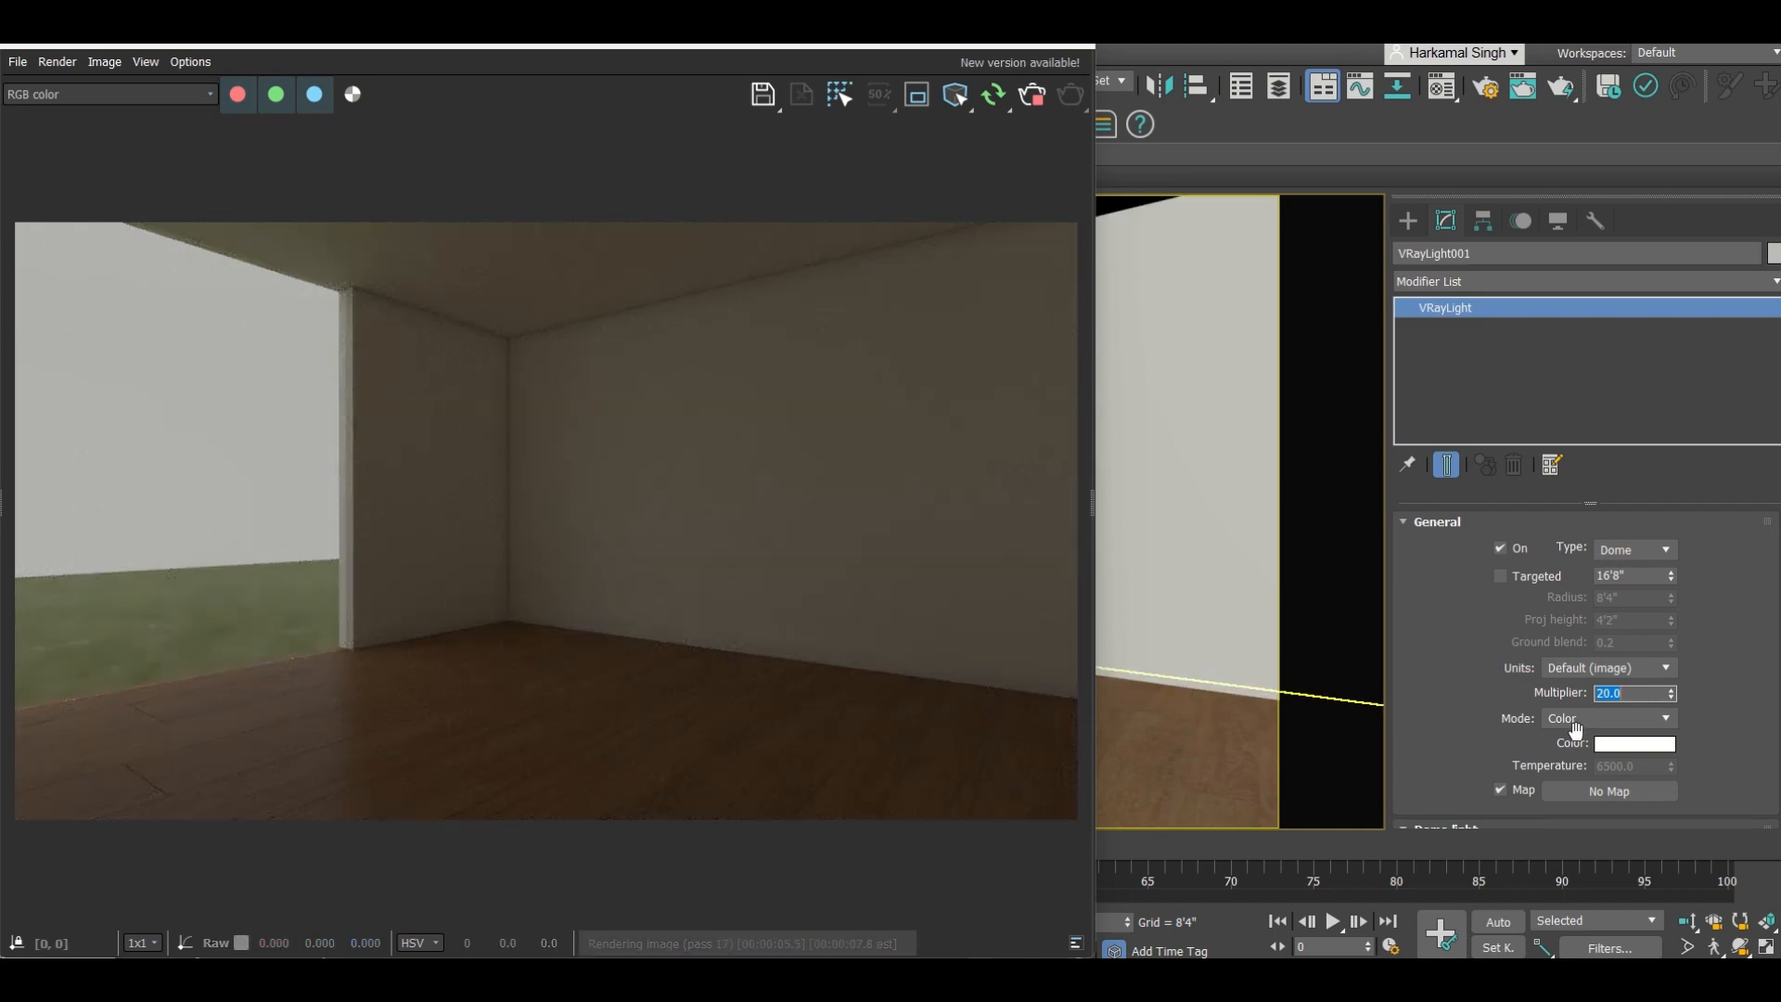
text(30)
key(Return)
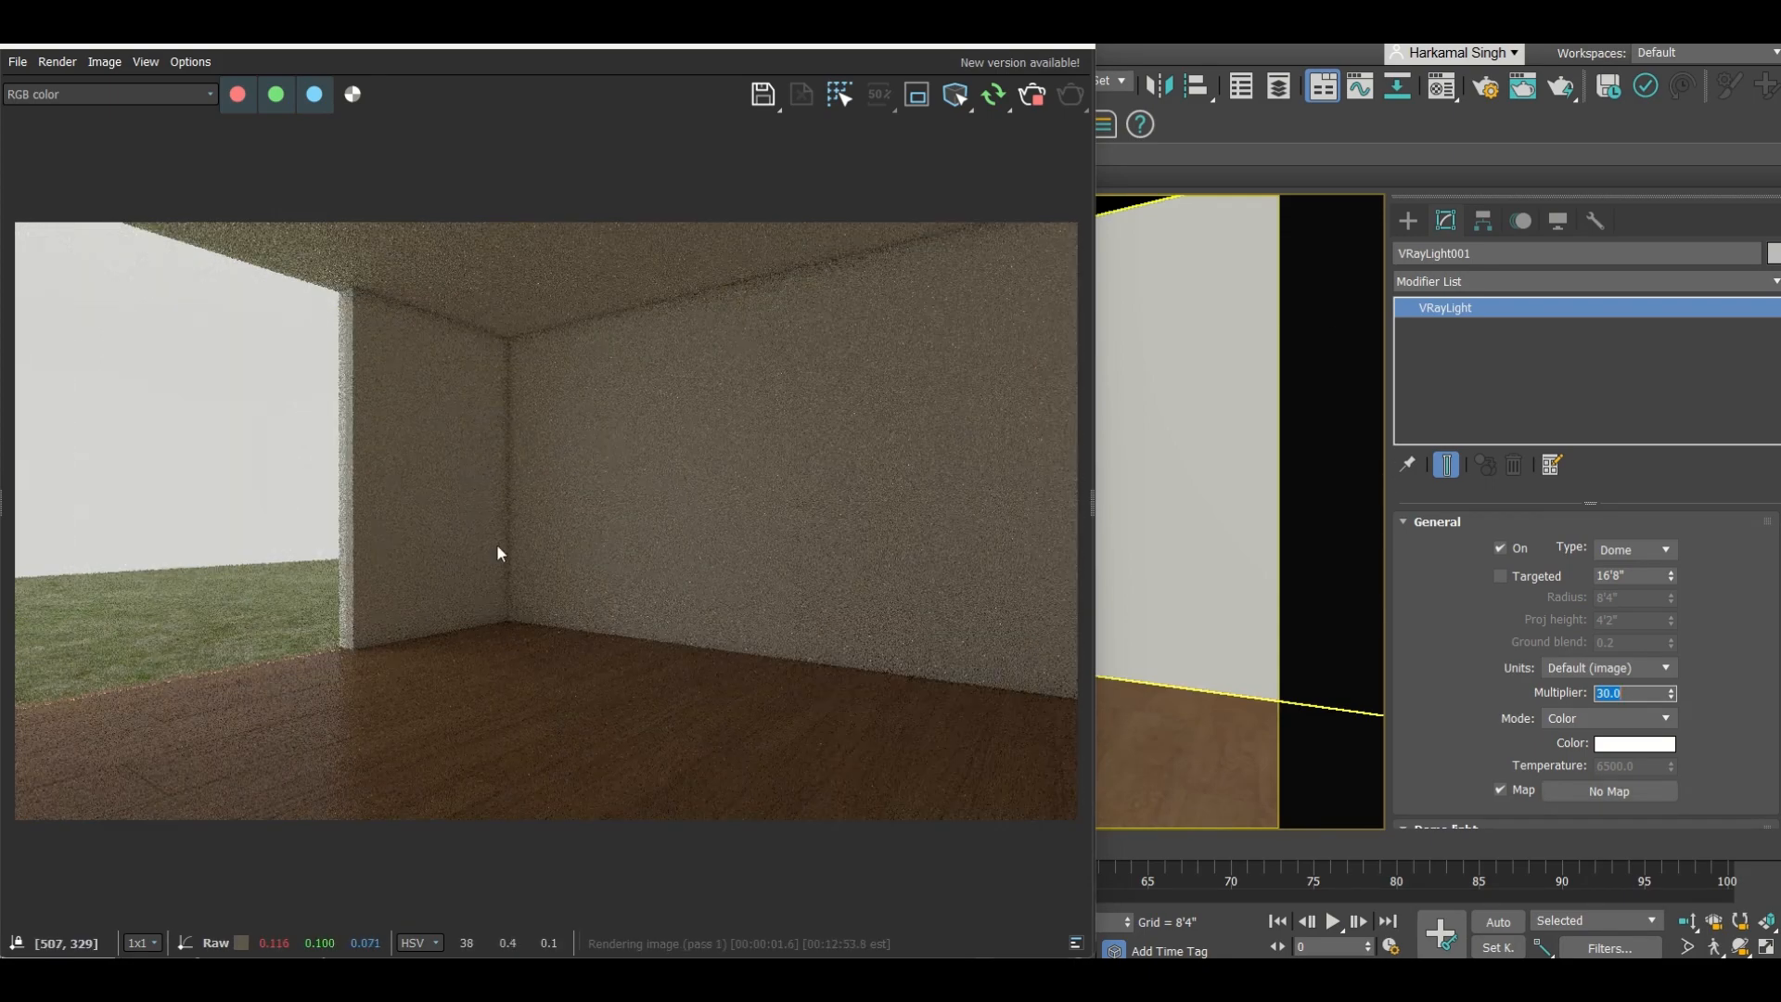
text(5)
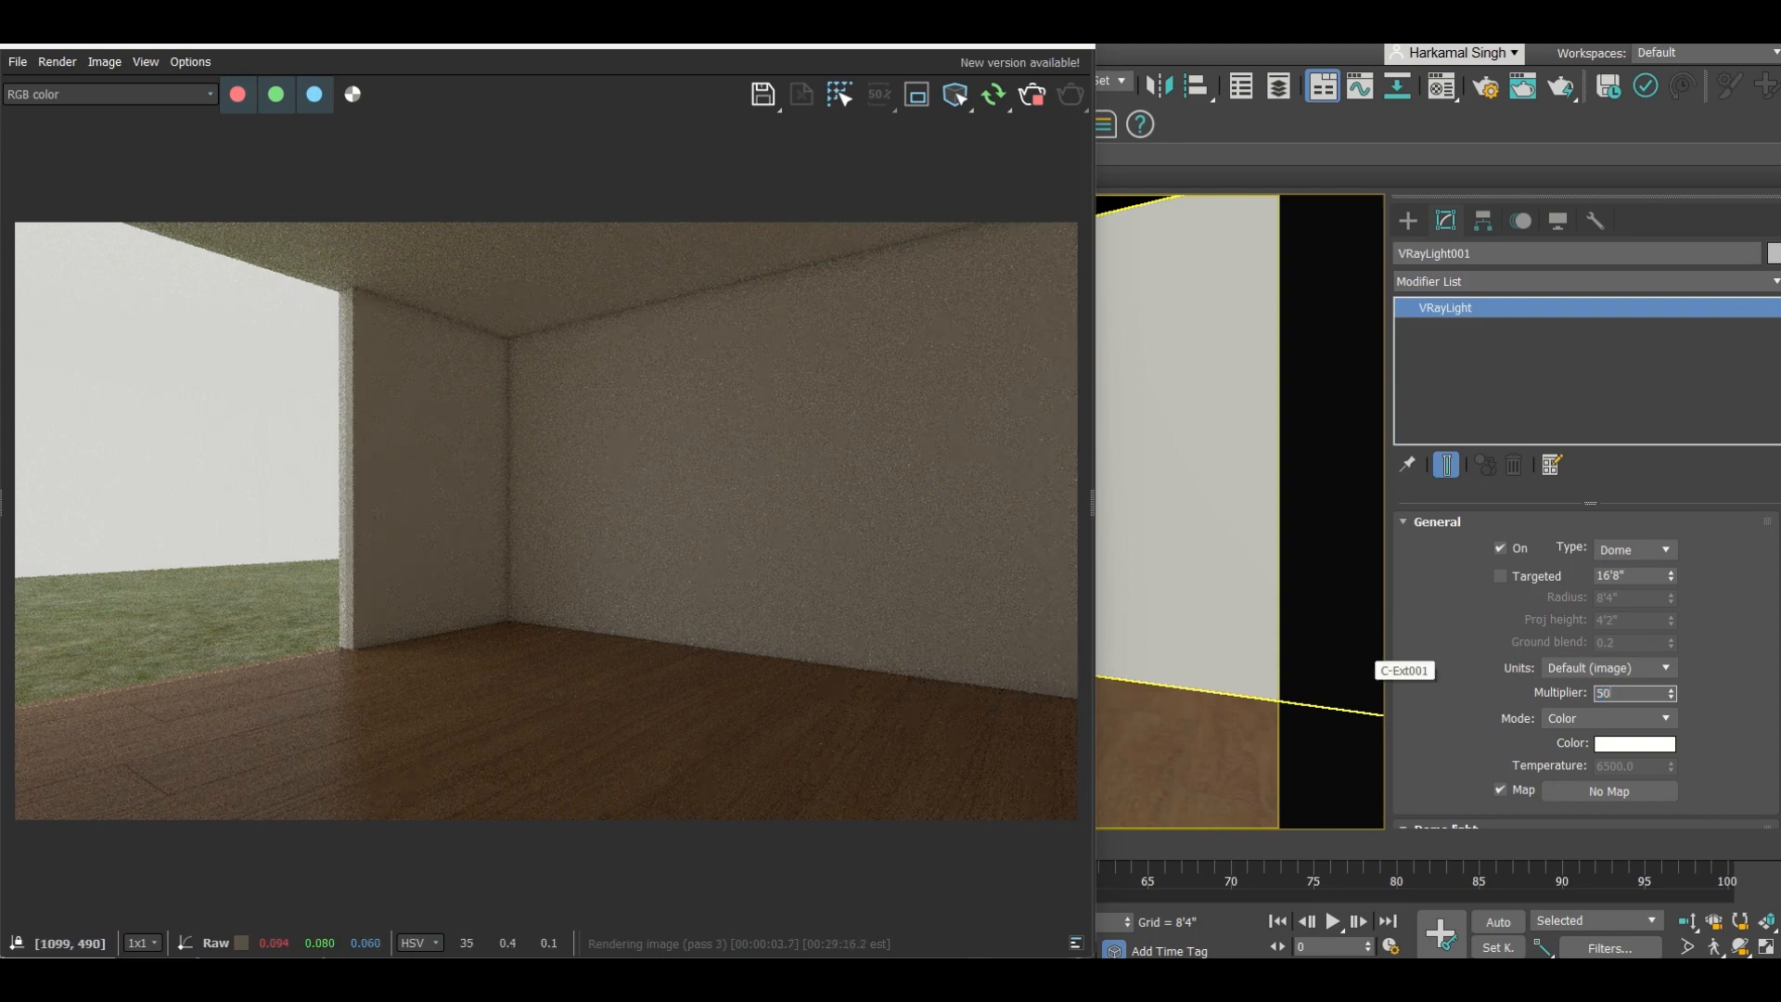
text(0)
key(Return)
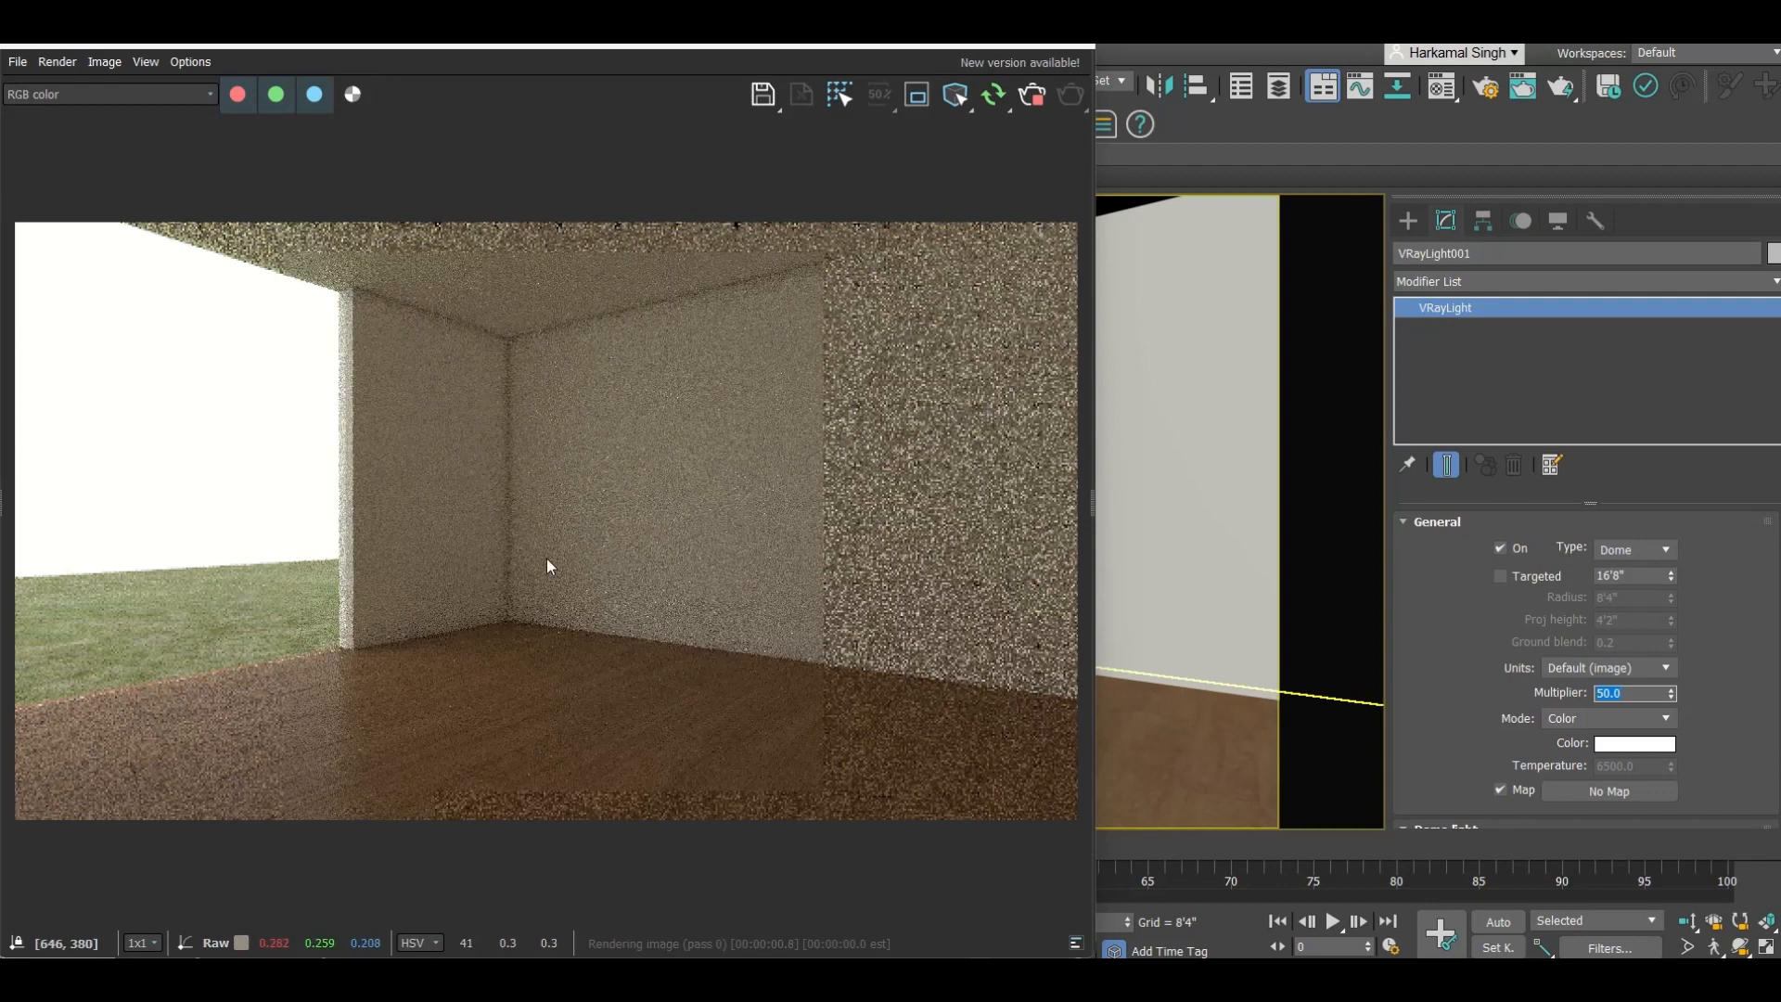
Step: Examine the brightness of the floor, walls and grass opening in the interactive render, both close up and as a whole
scroll(243, 726, up, 3)
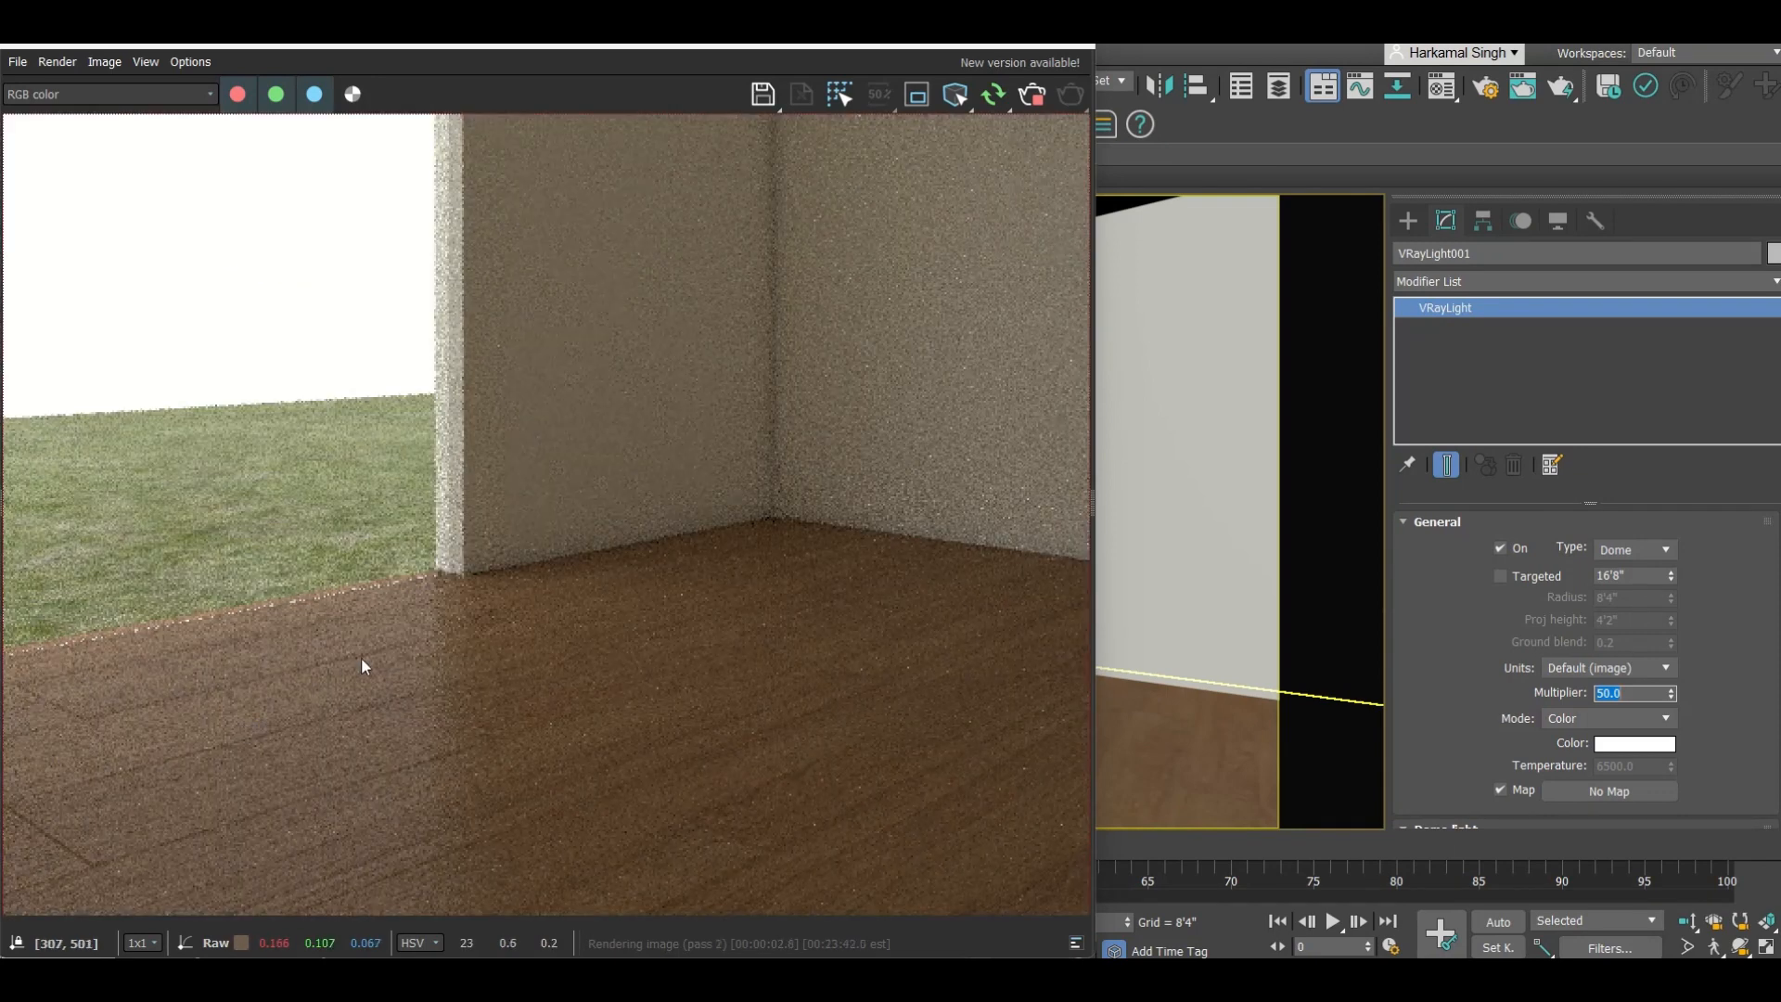
scroll(362, 664, down, 3)
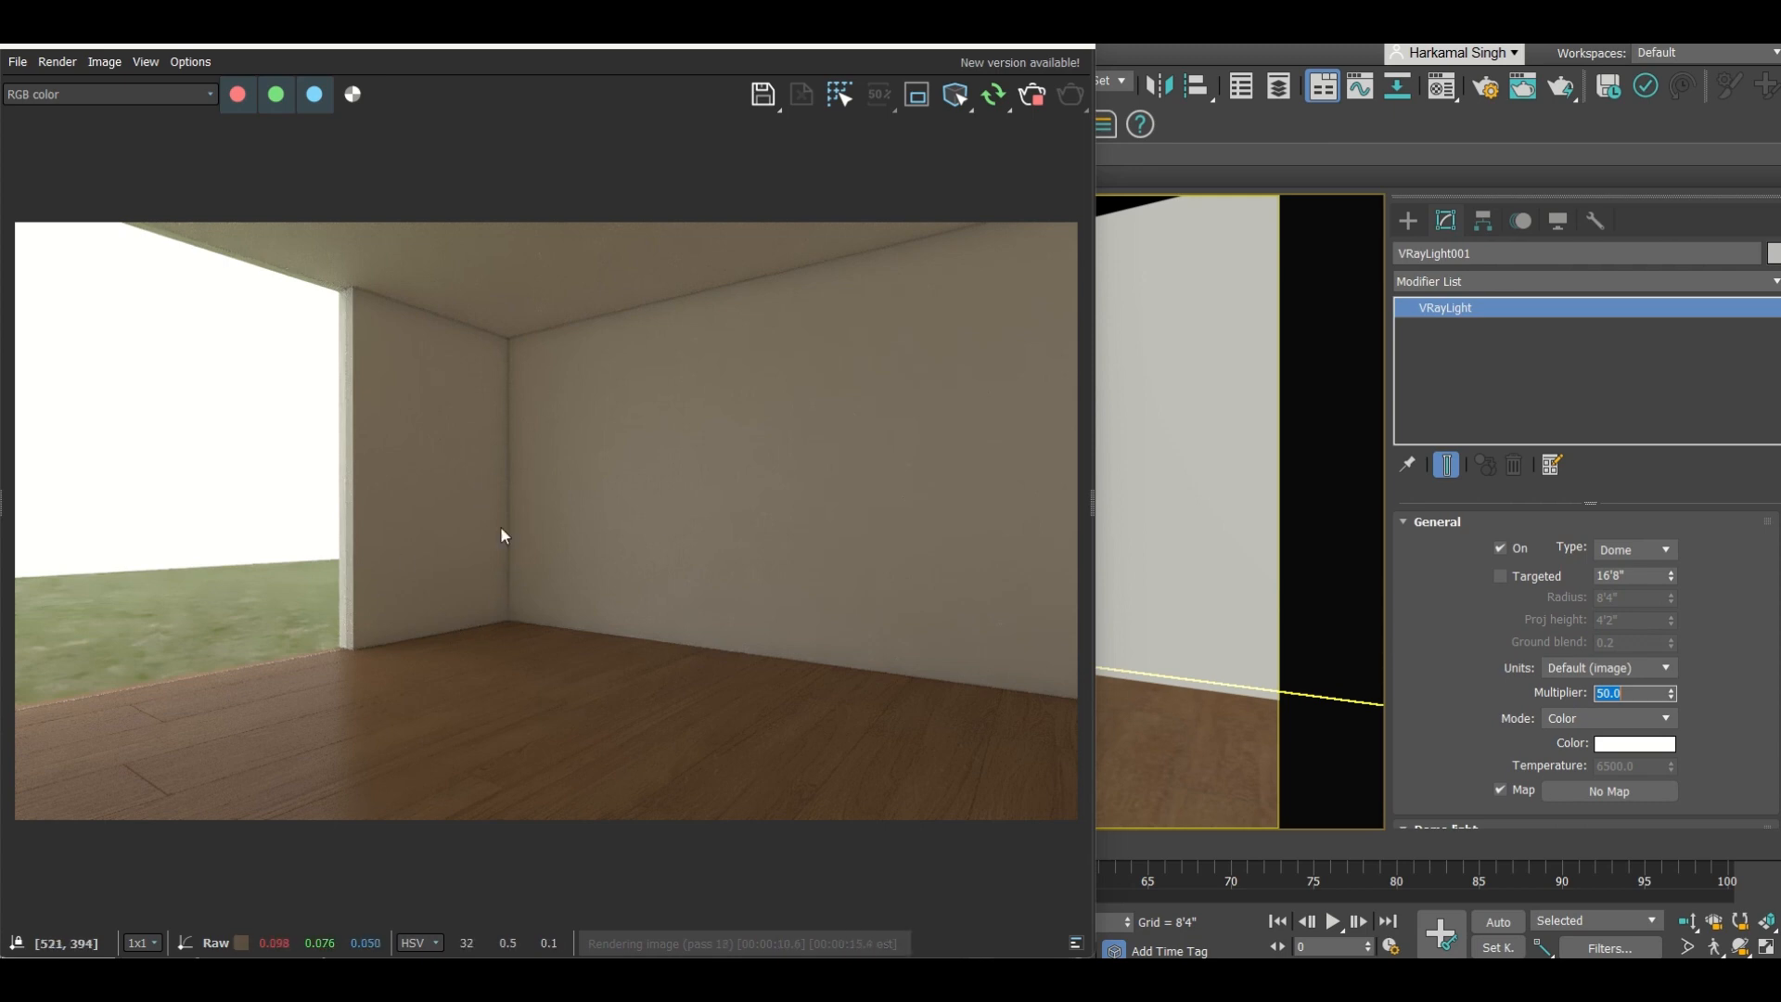
scroll(499, 525, down, 2)
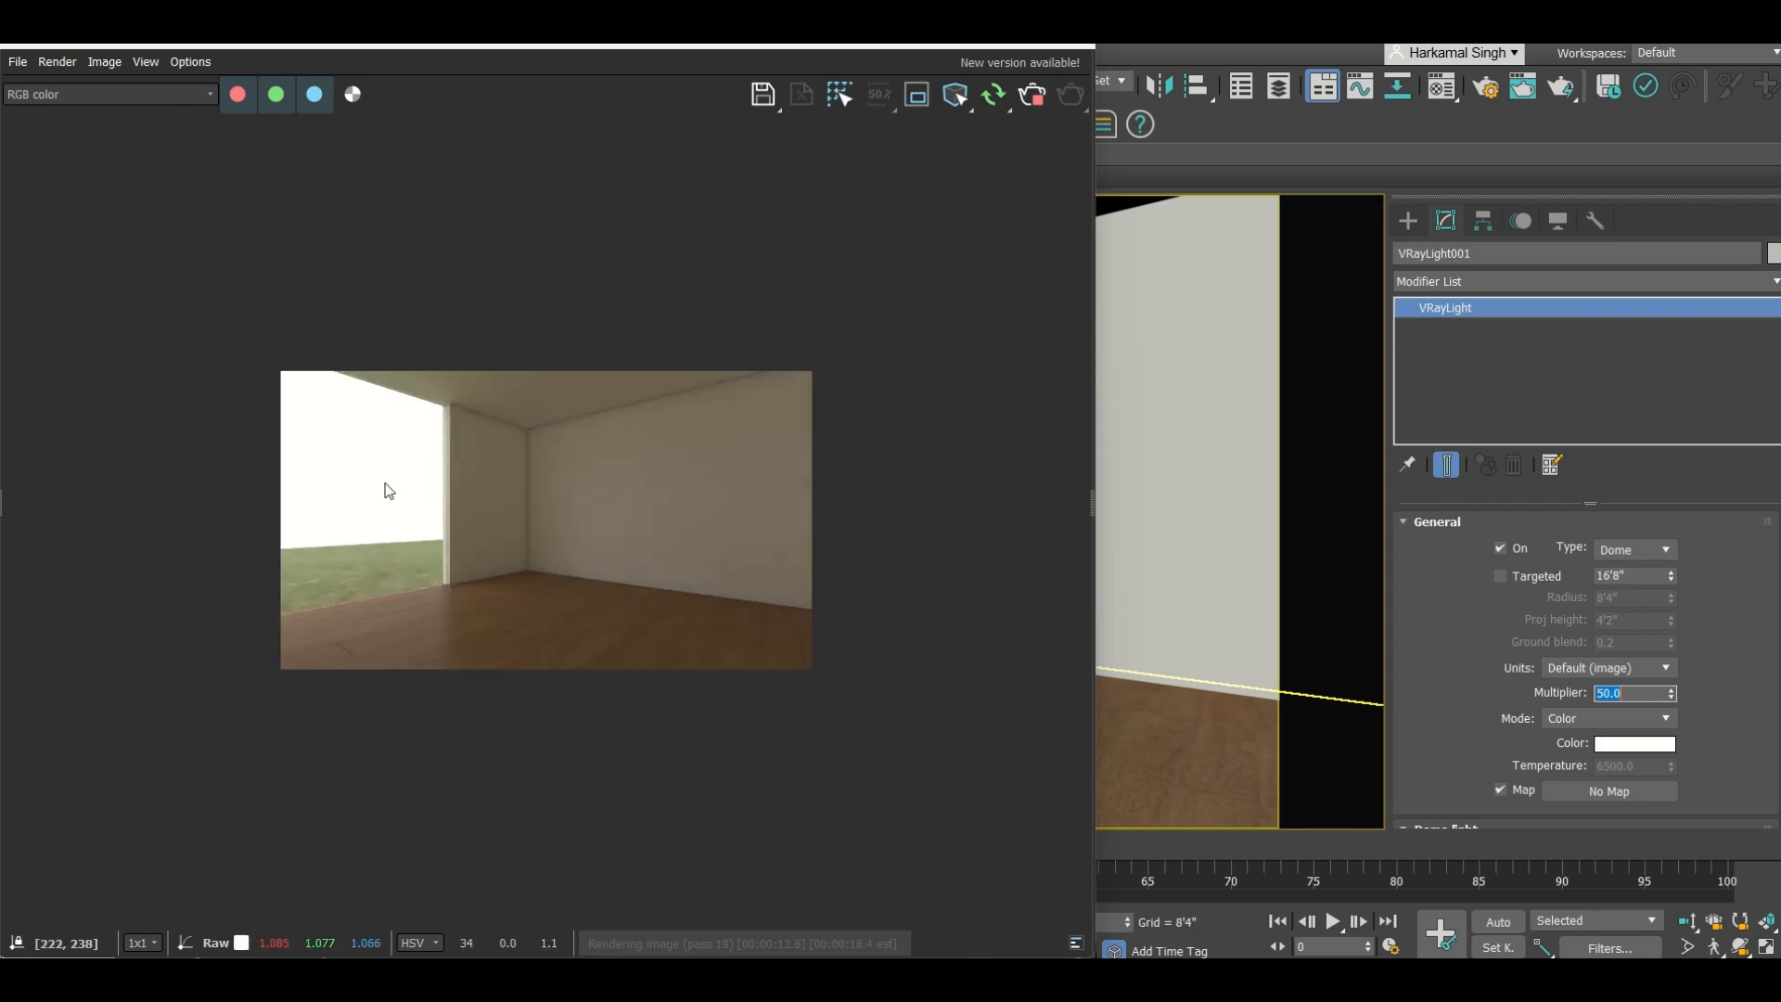
scroll(385, 483, up, 1)
scroll(394, 484, down, 2)
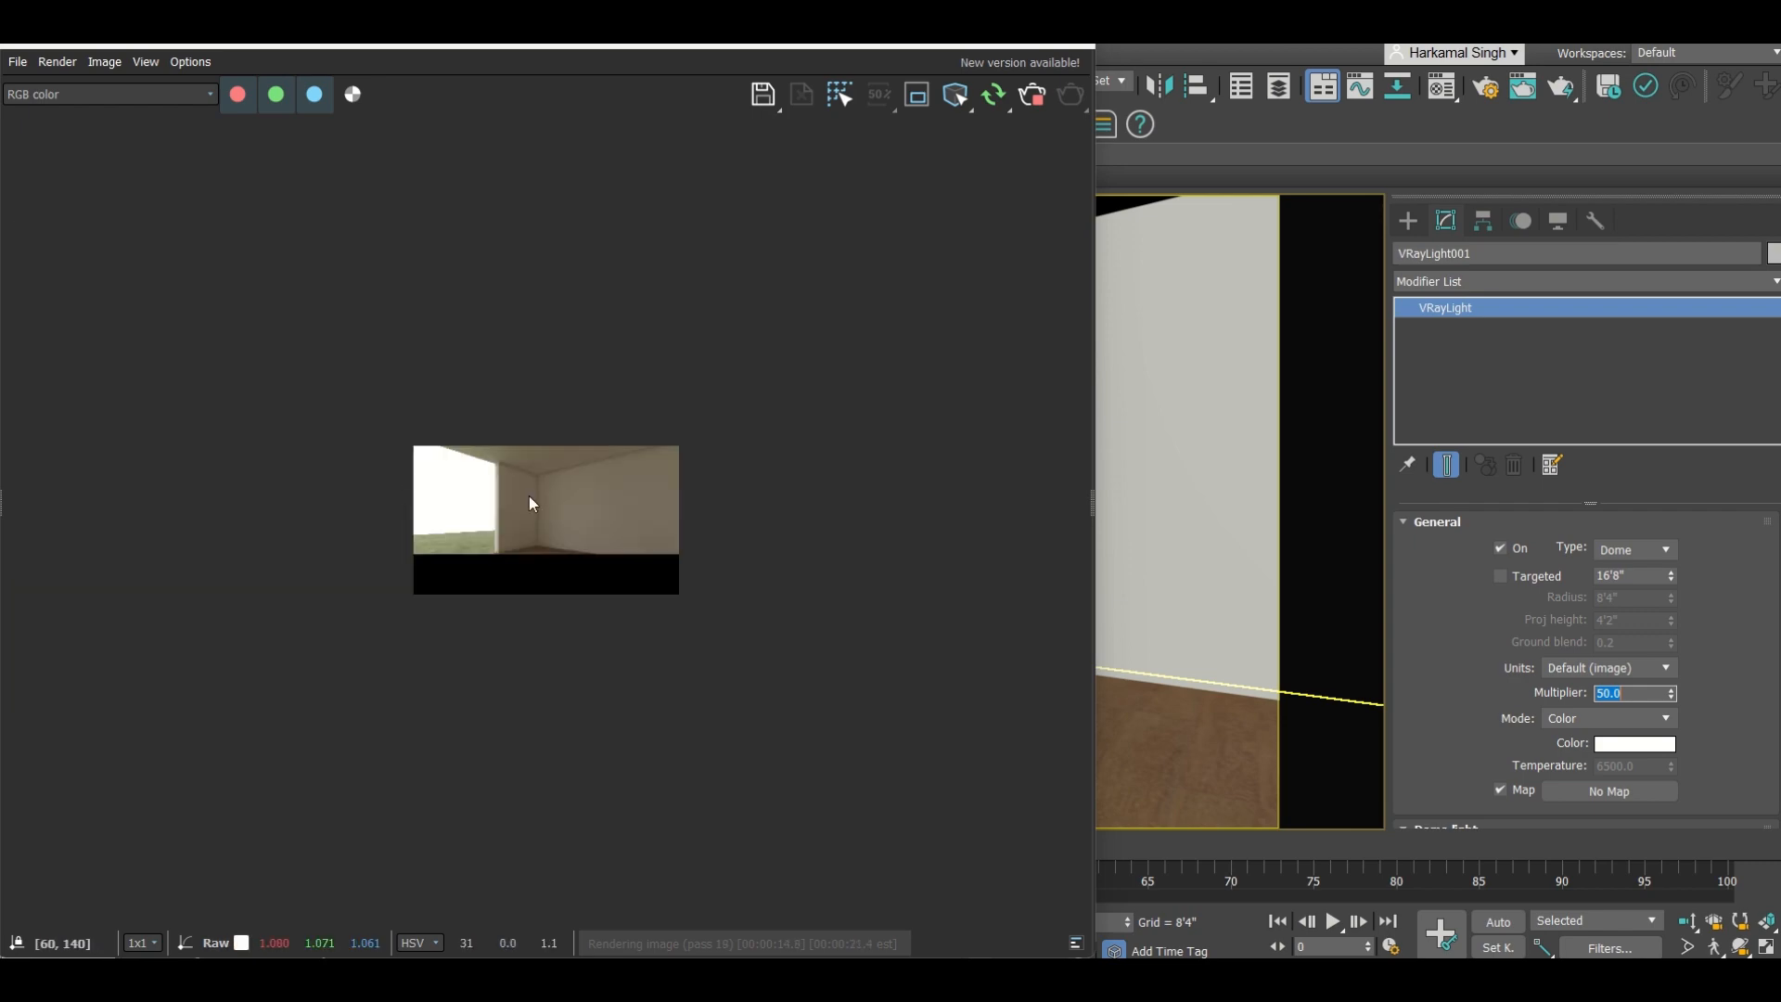
scroll(529, 501, up, 2)
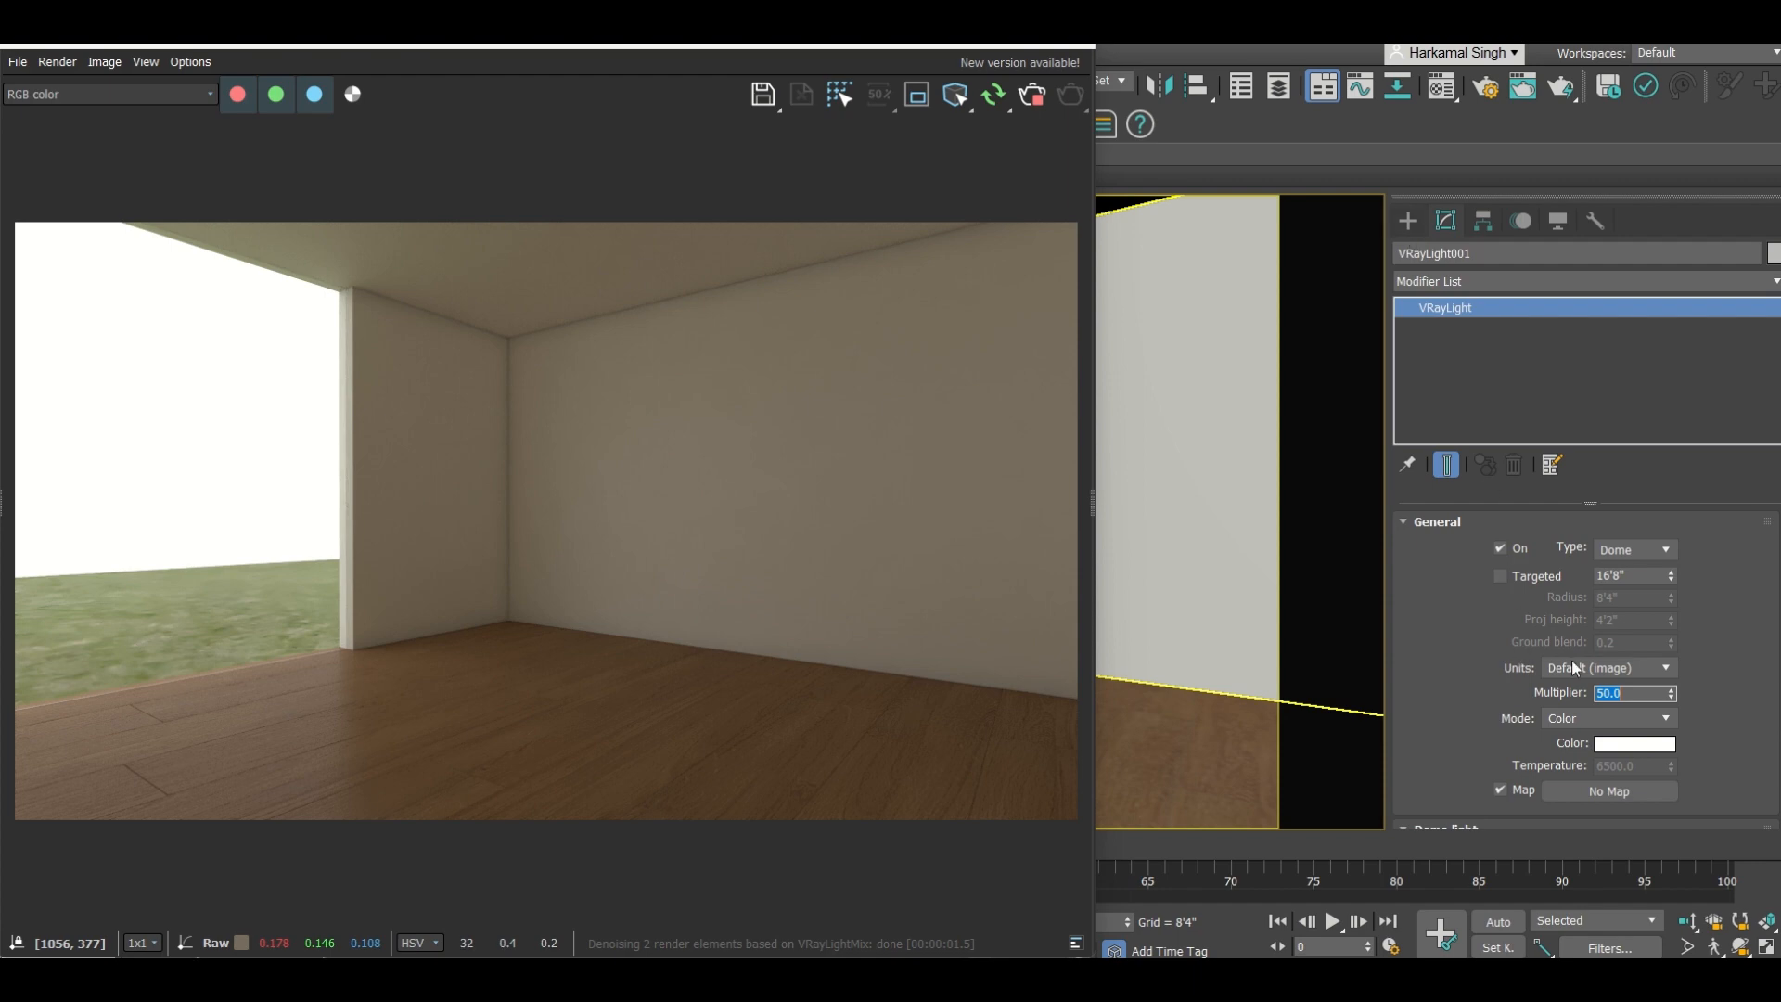
scroll(1429, 612, down, 2)
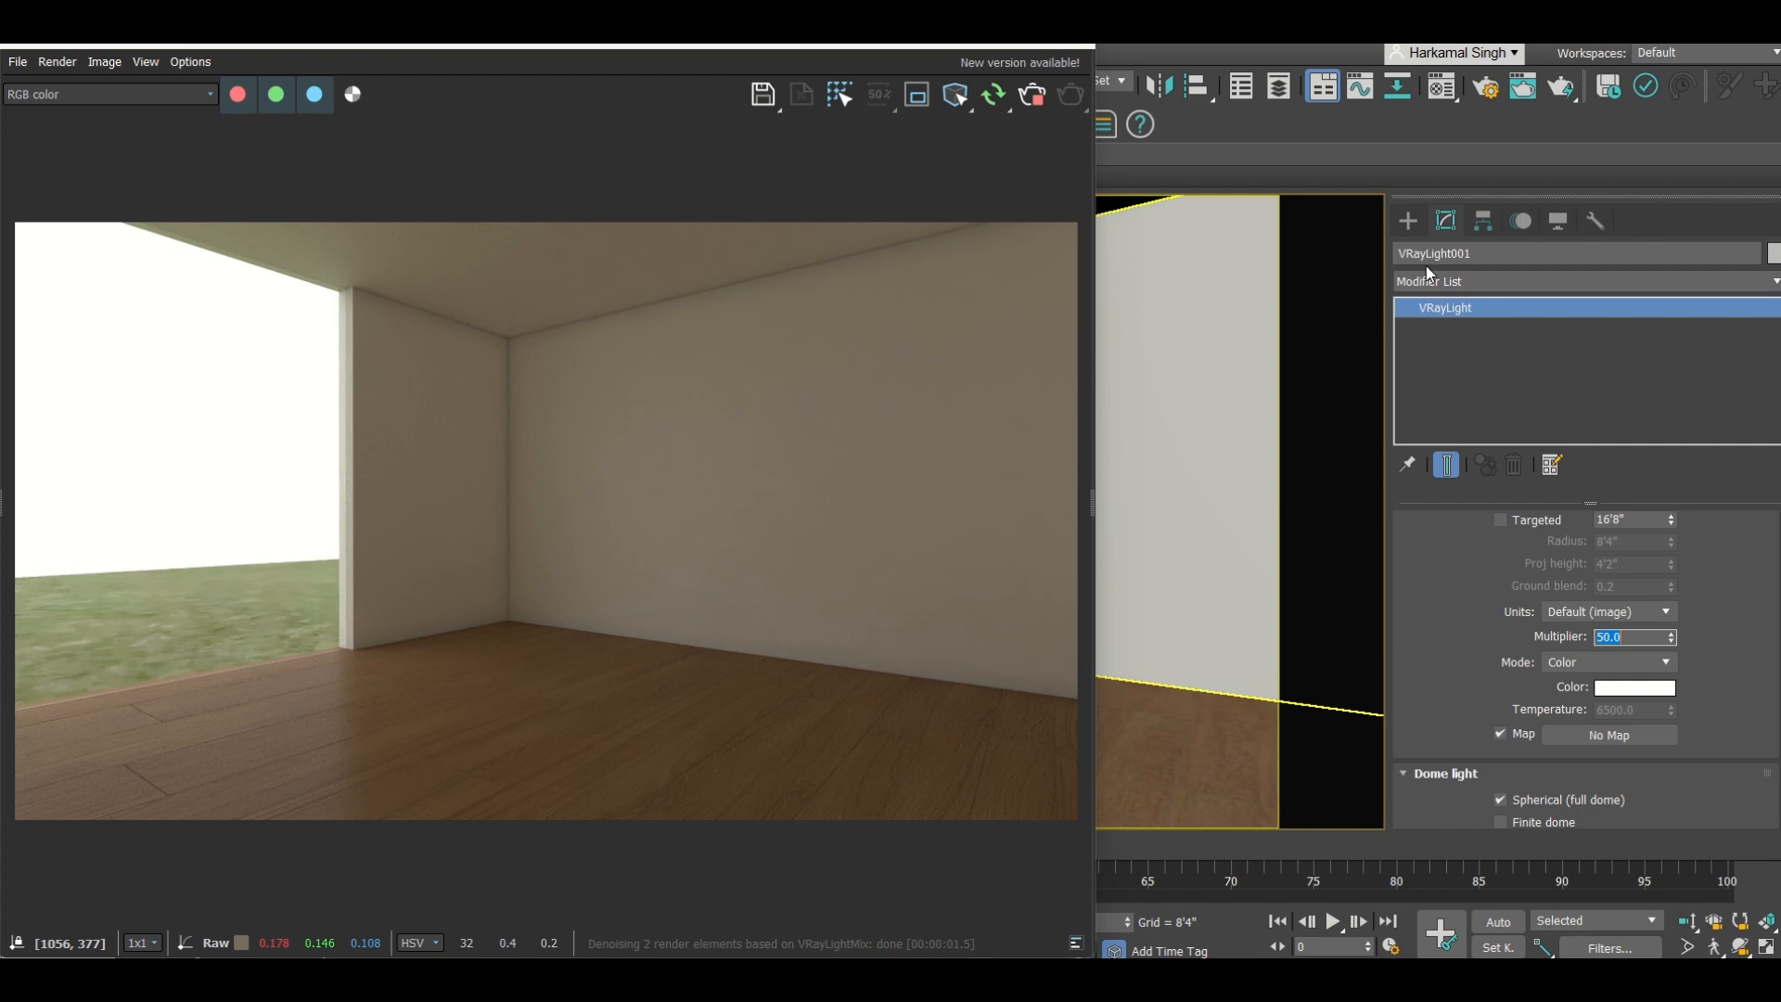
Step: Put the frame buffer away and show the room's plan in a top wireframe view
click(1409, 223)
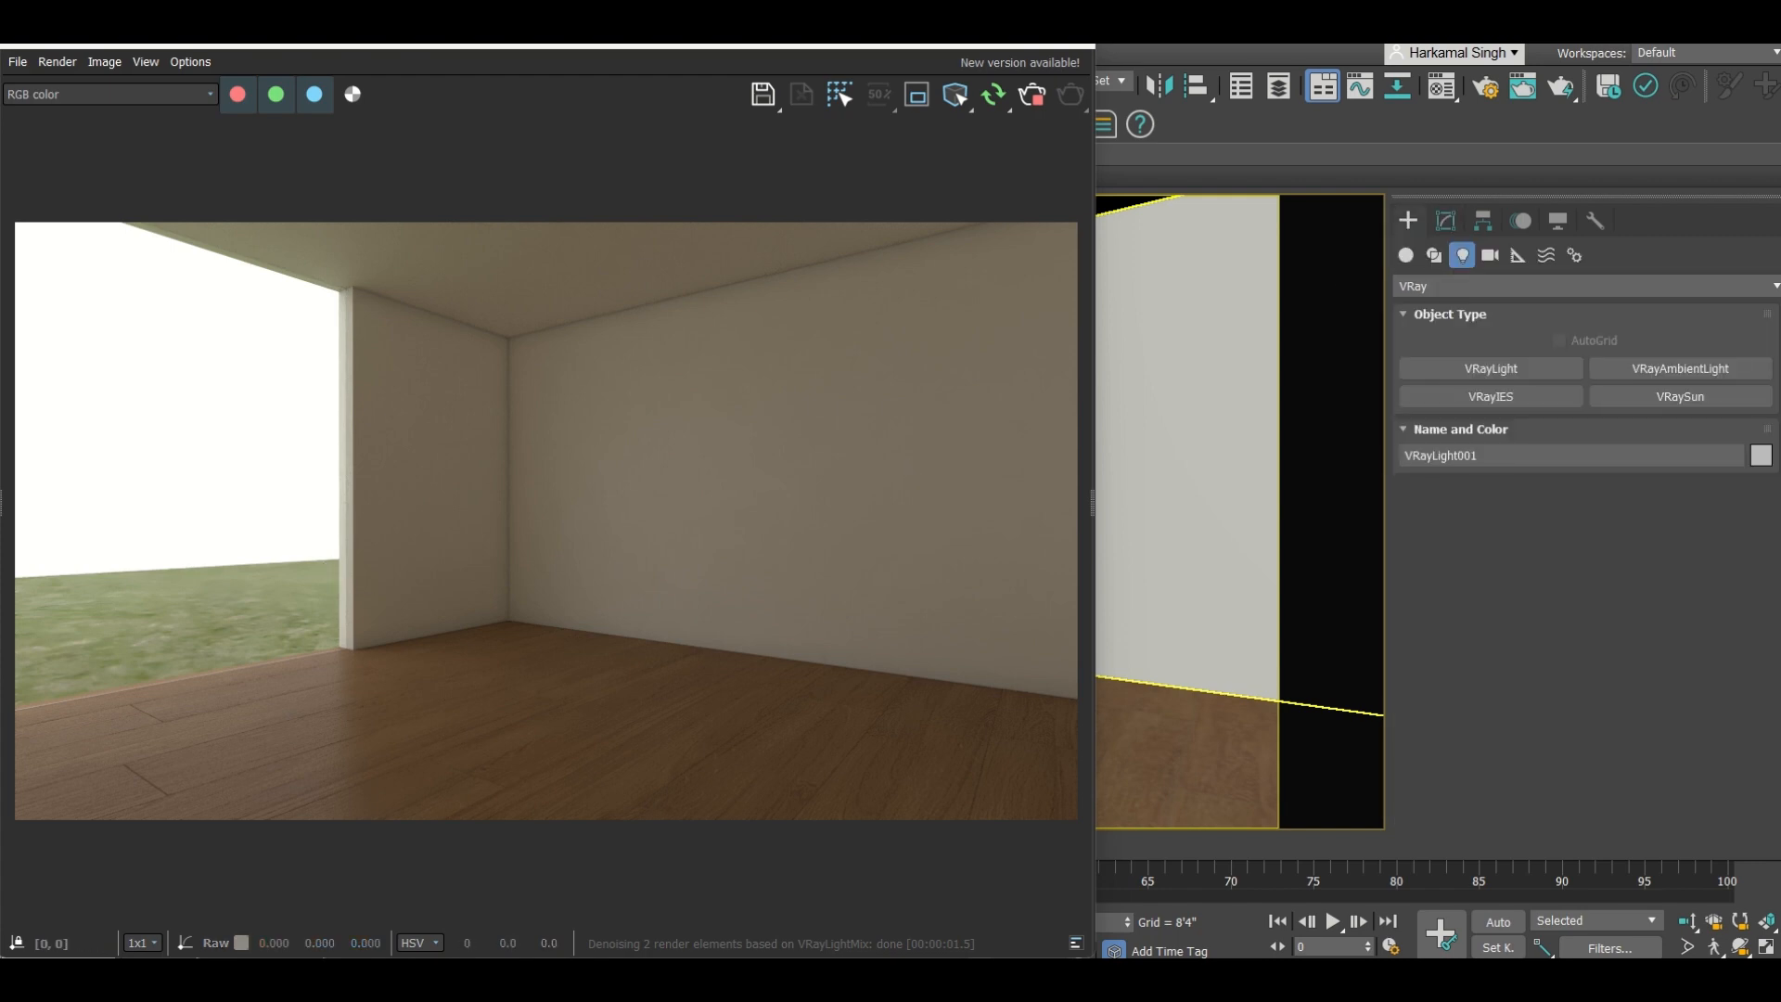
click(1054, 46)
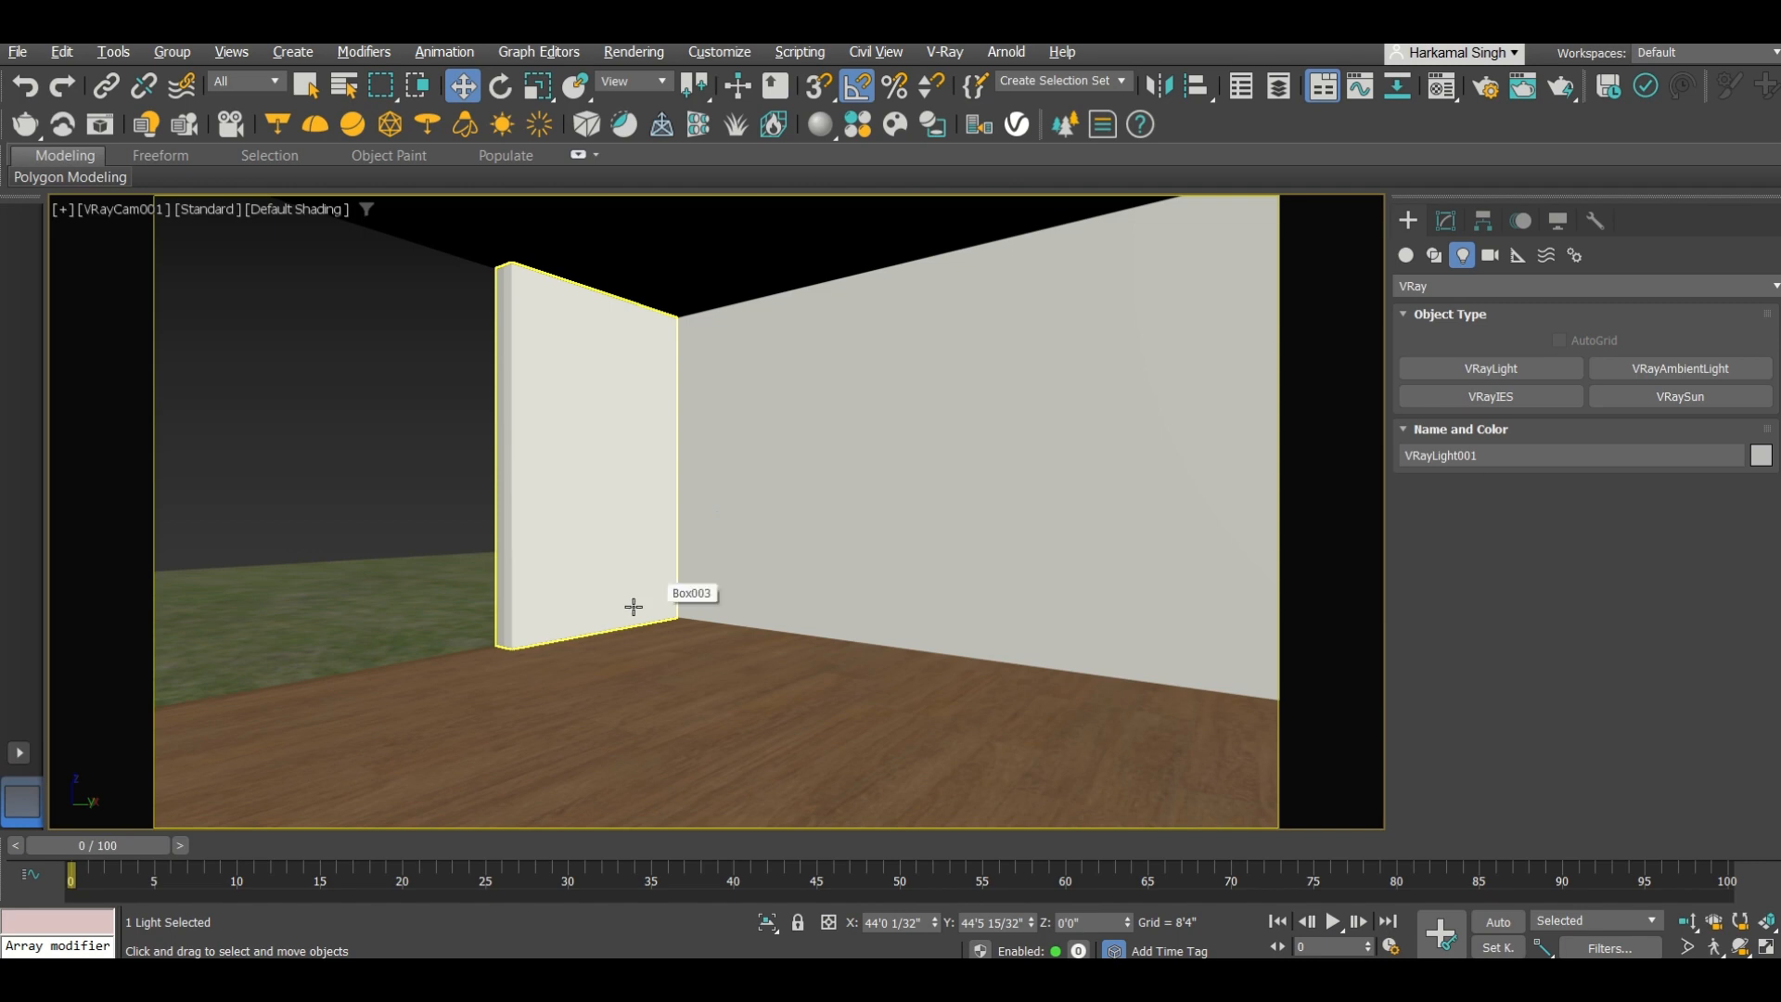
key(t)
key(z)
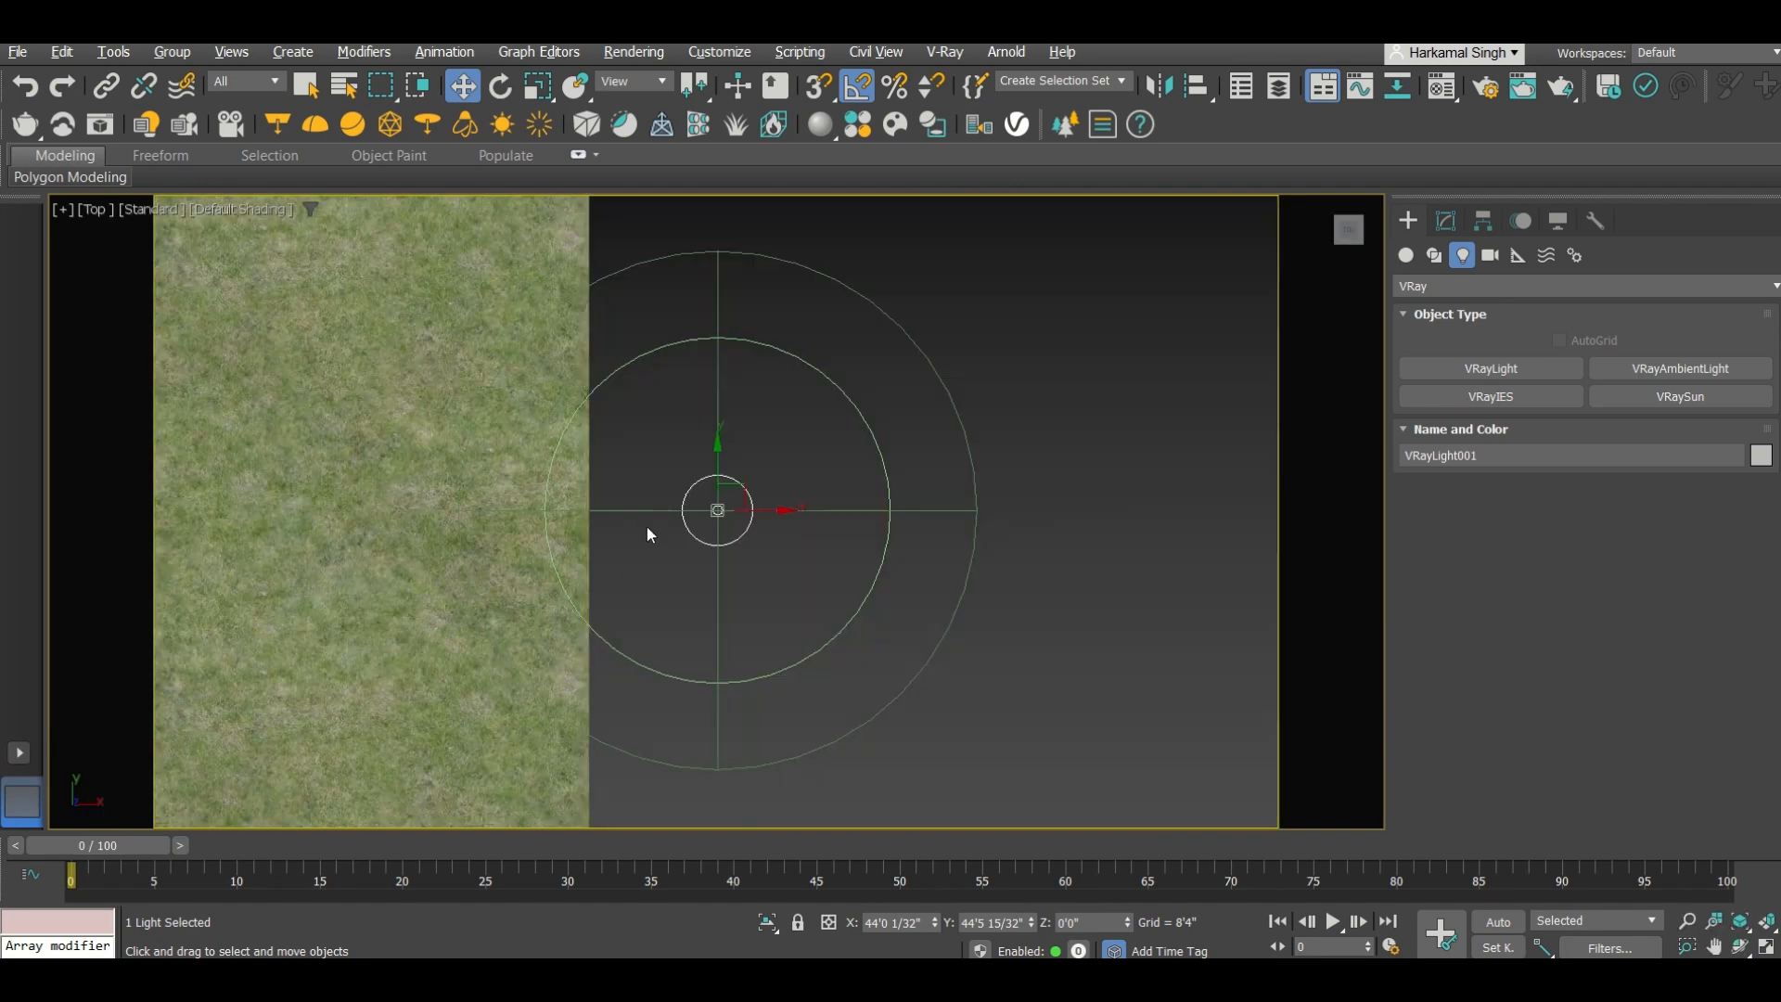
scroll(769, 555, down, 8)
key(z)
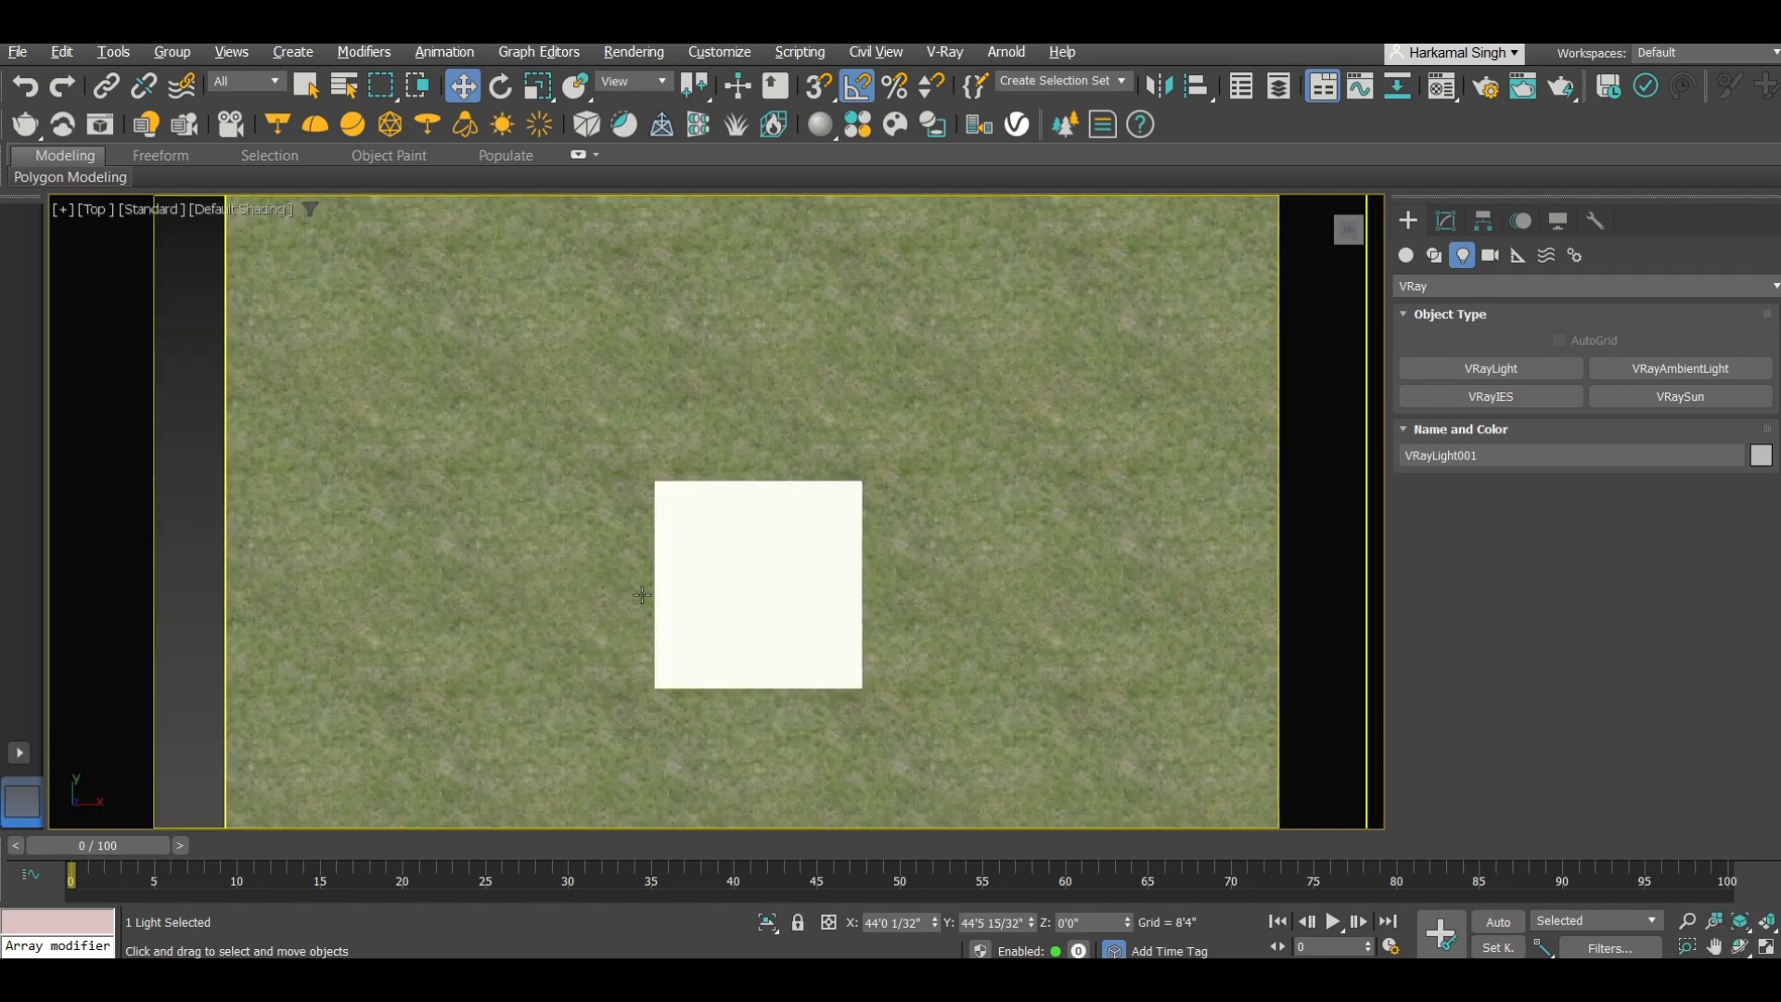
key(F3)
middle_drag(796, 592, 756, 525)
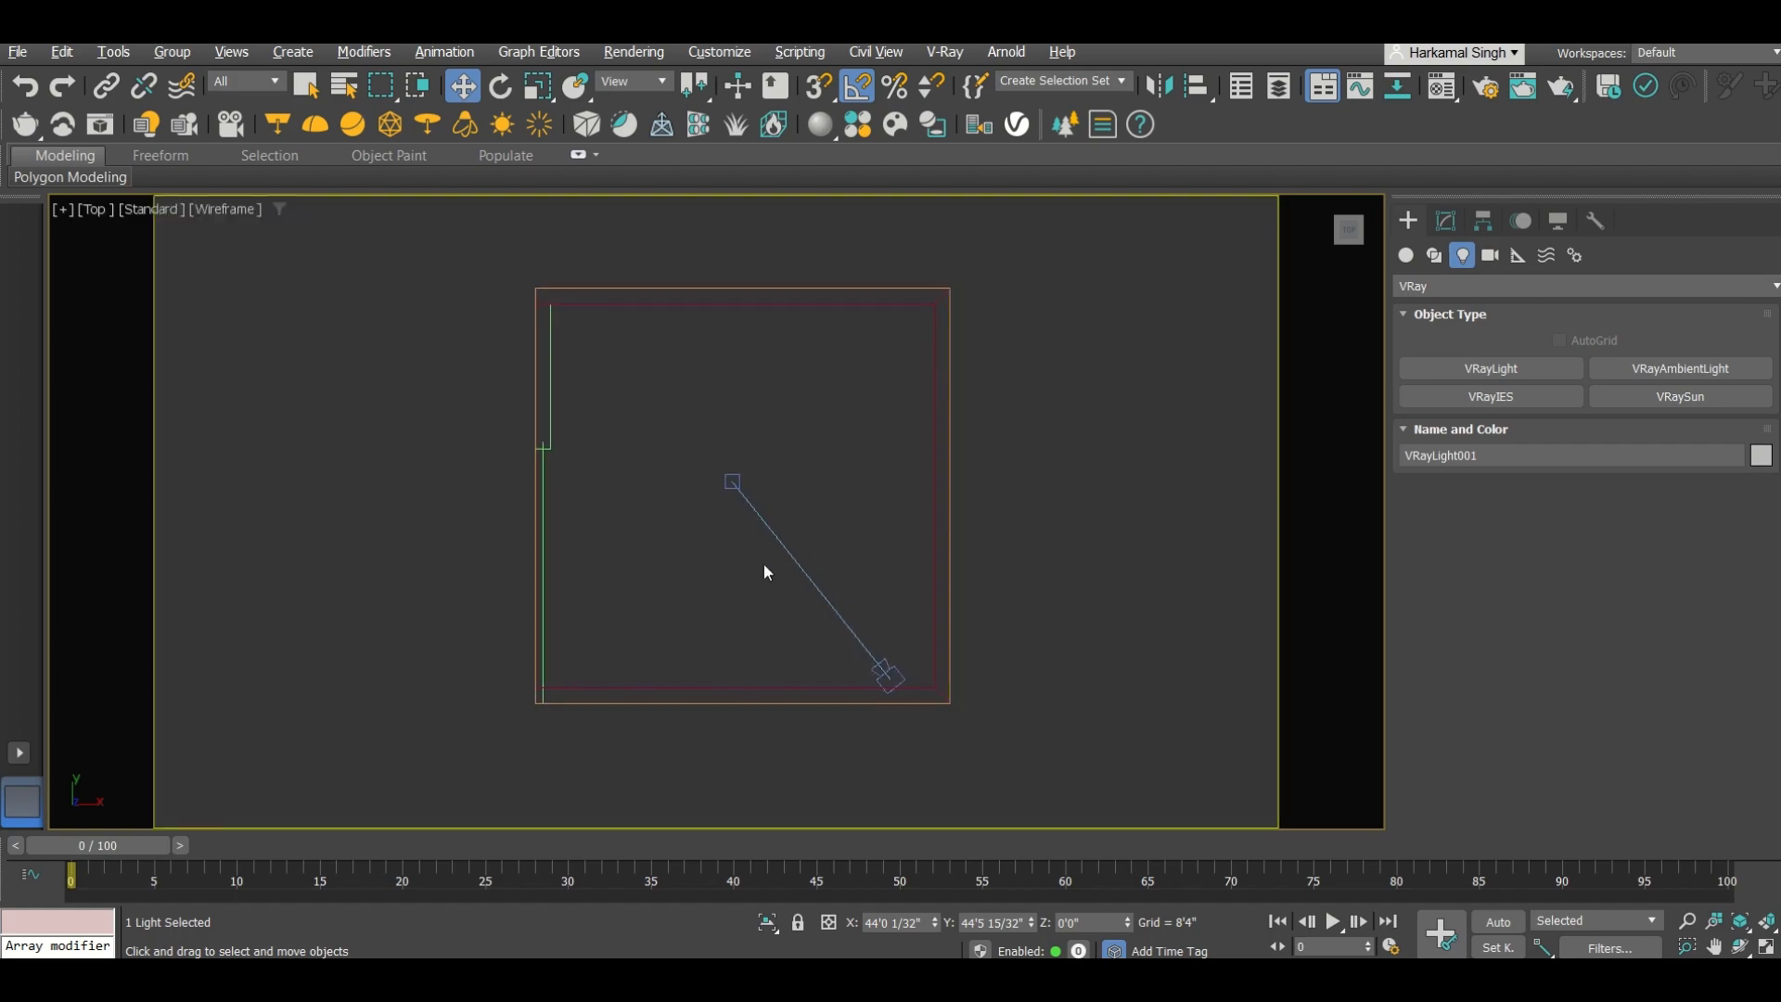
Step: Create a box about 16'4" square and about 7" high inside the room's walls
click(1408, 255)
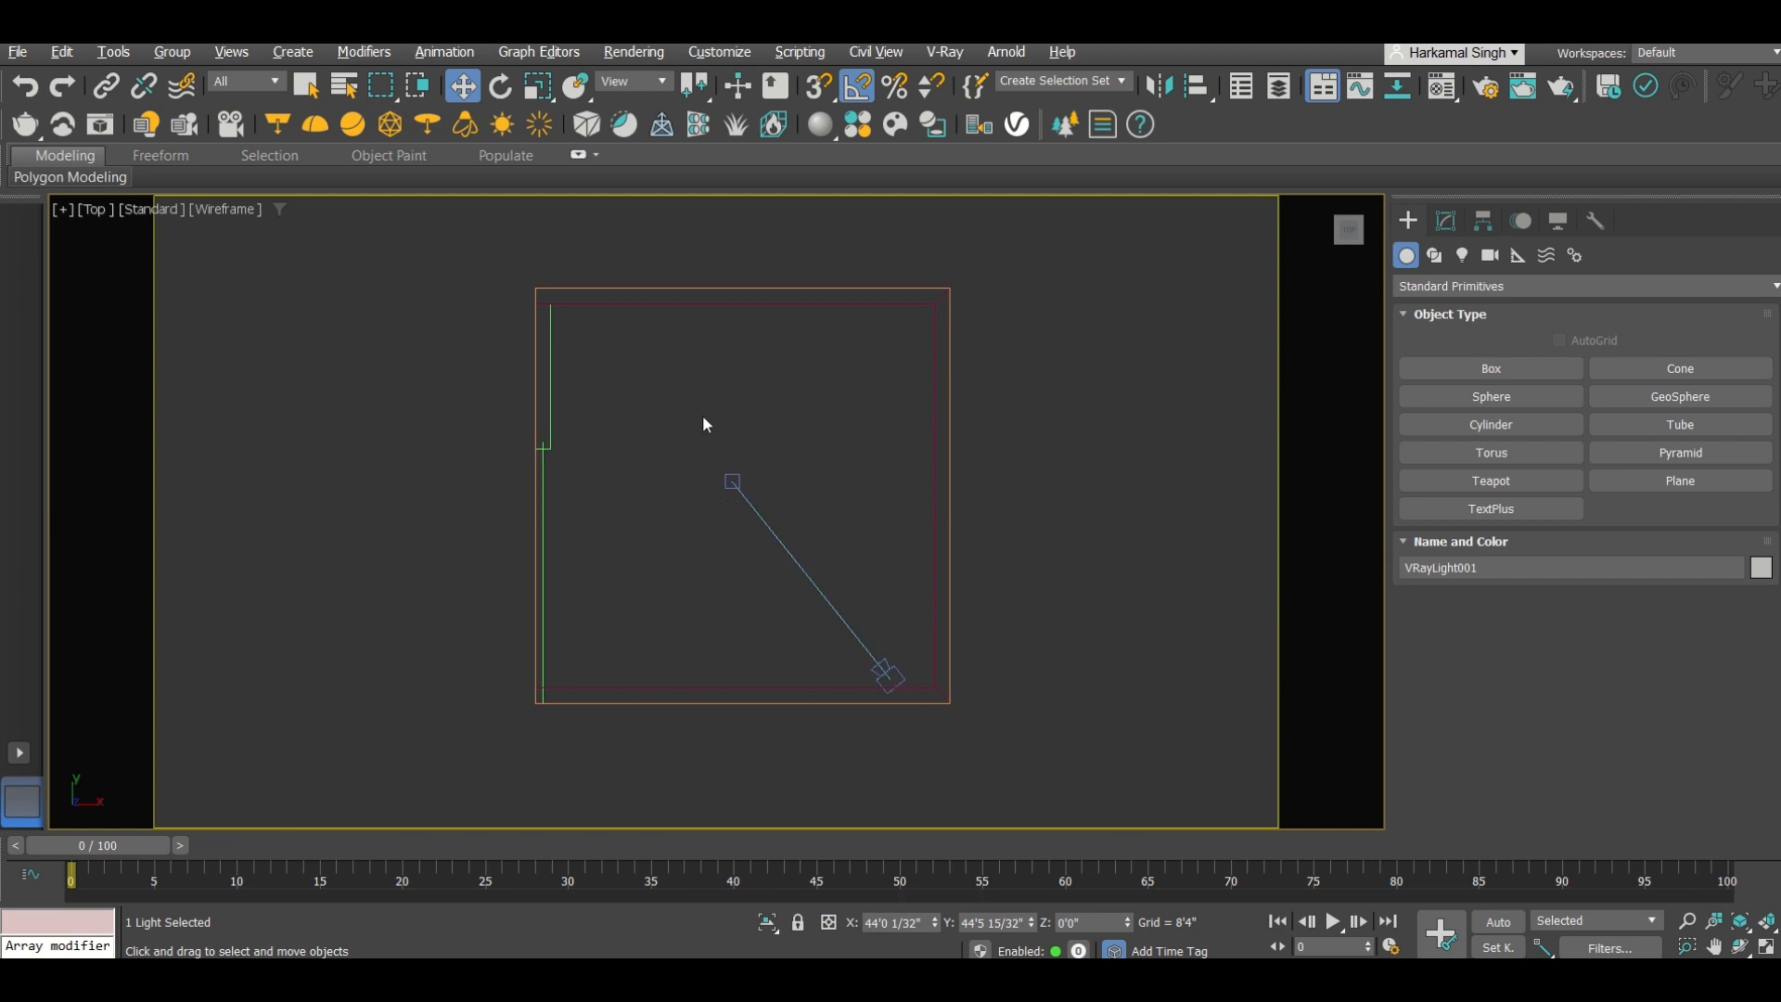
click(1545, 365)
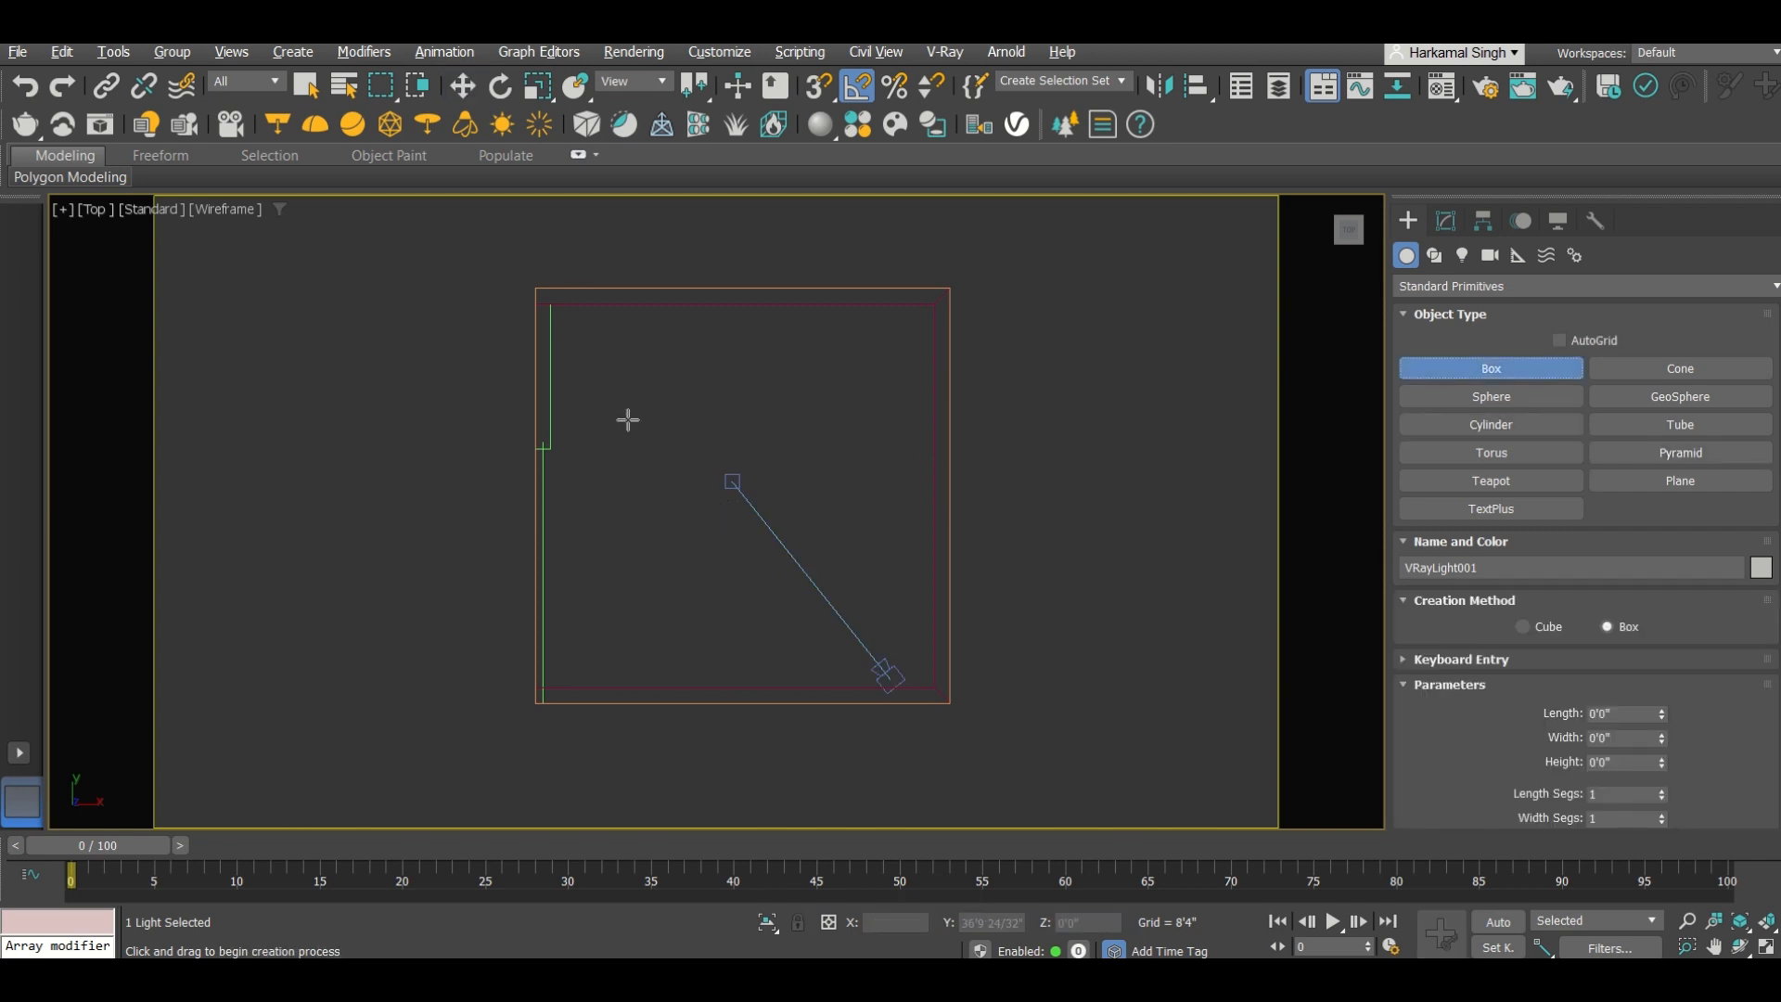
scroll(598, 466, up, 2)
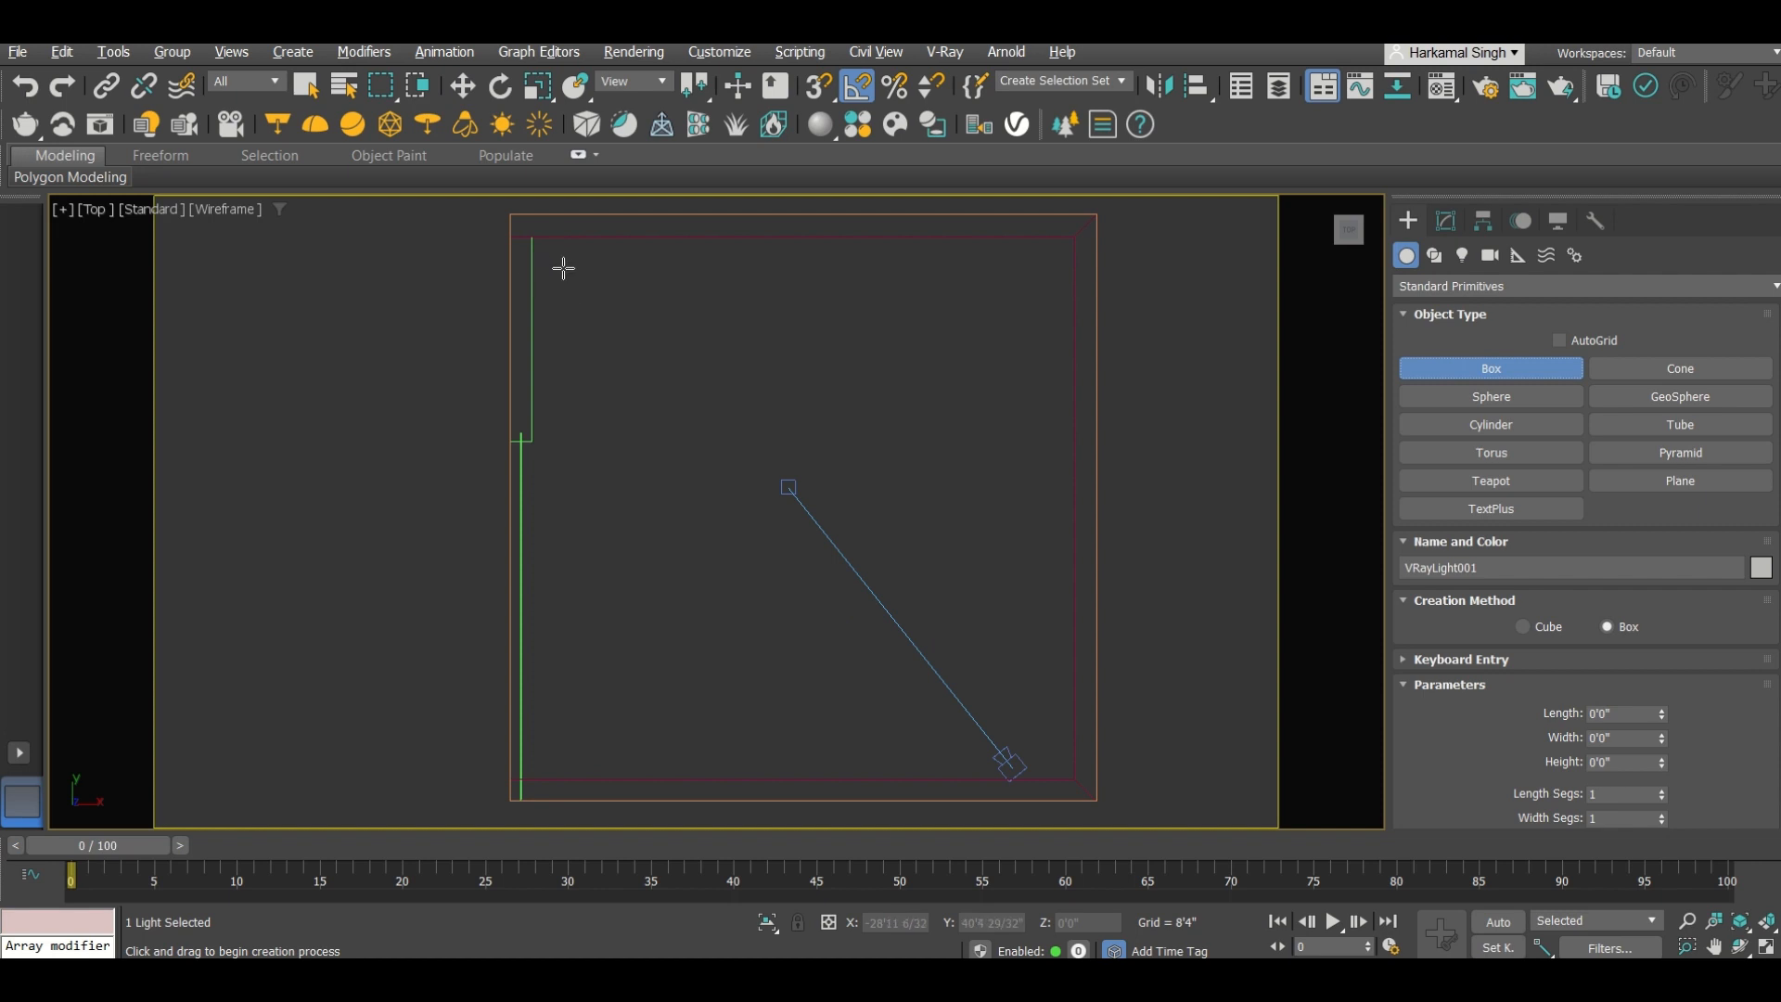
drag(562, 268, 1042, 748)
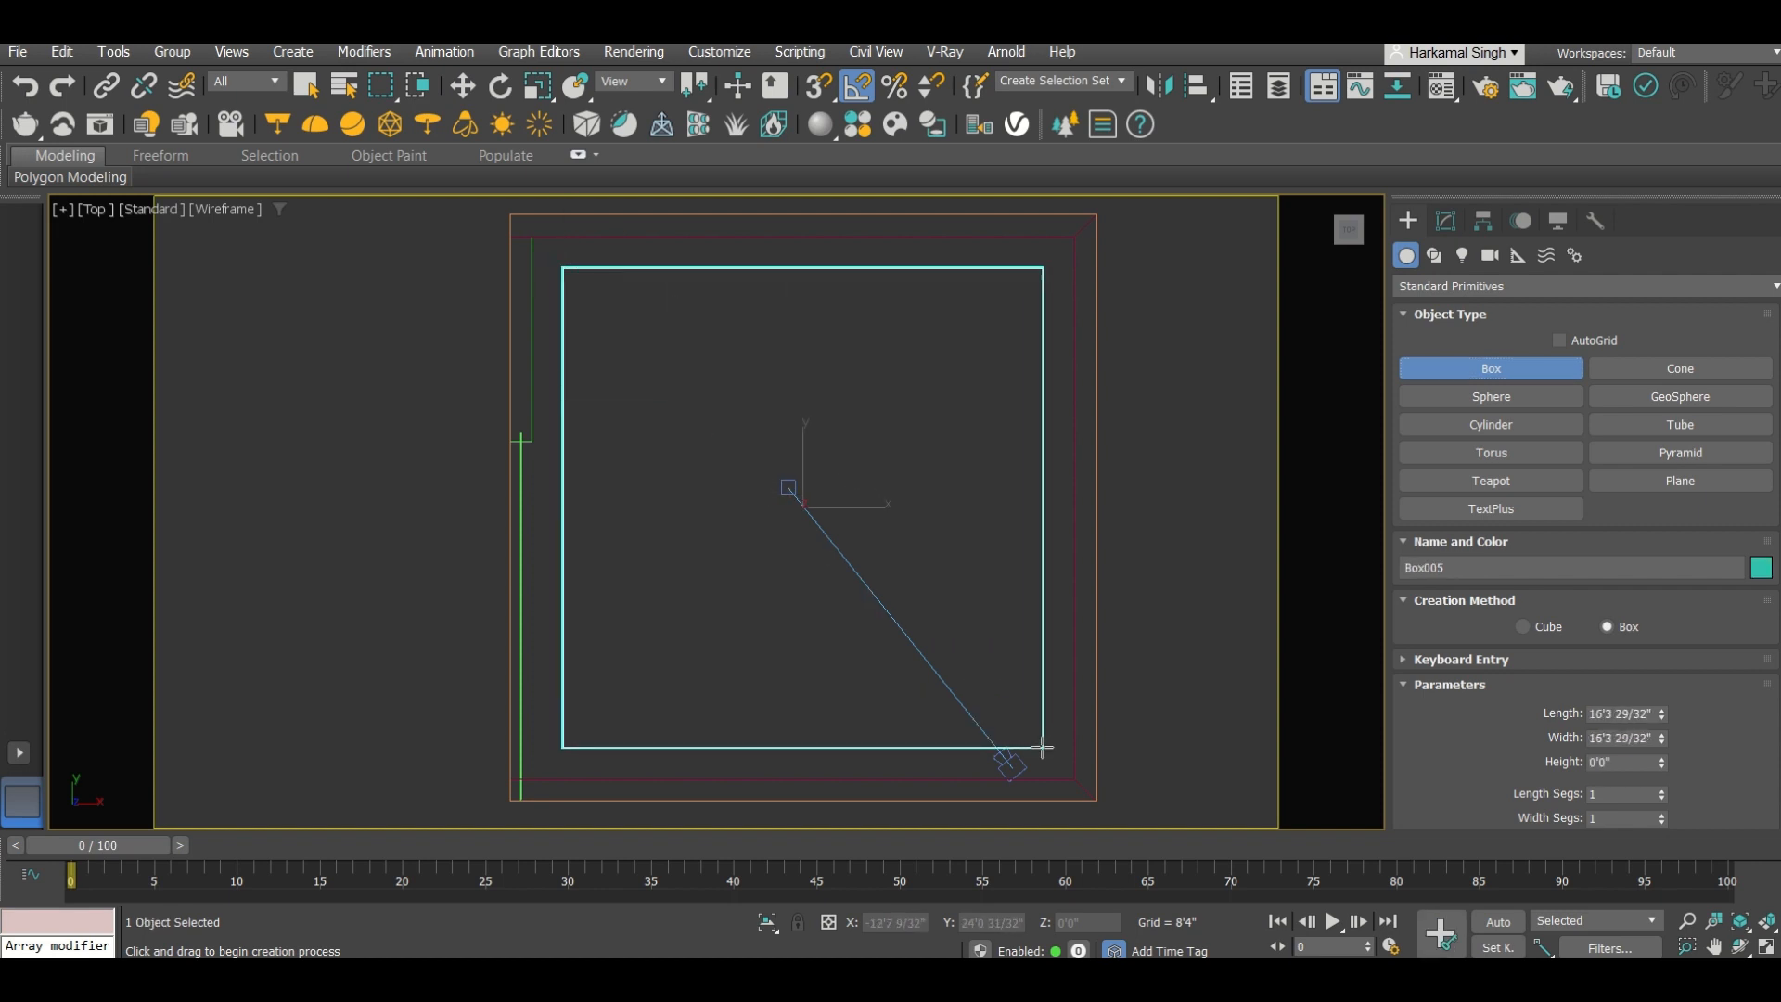
click(1038, 736)
key(w)
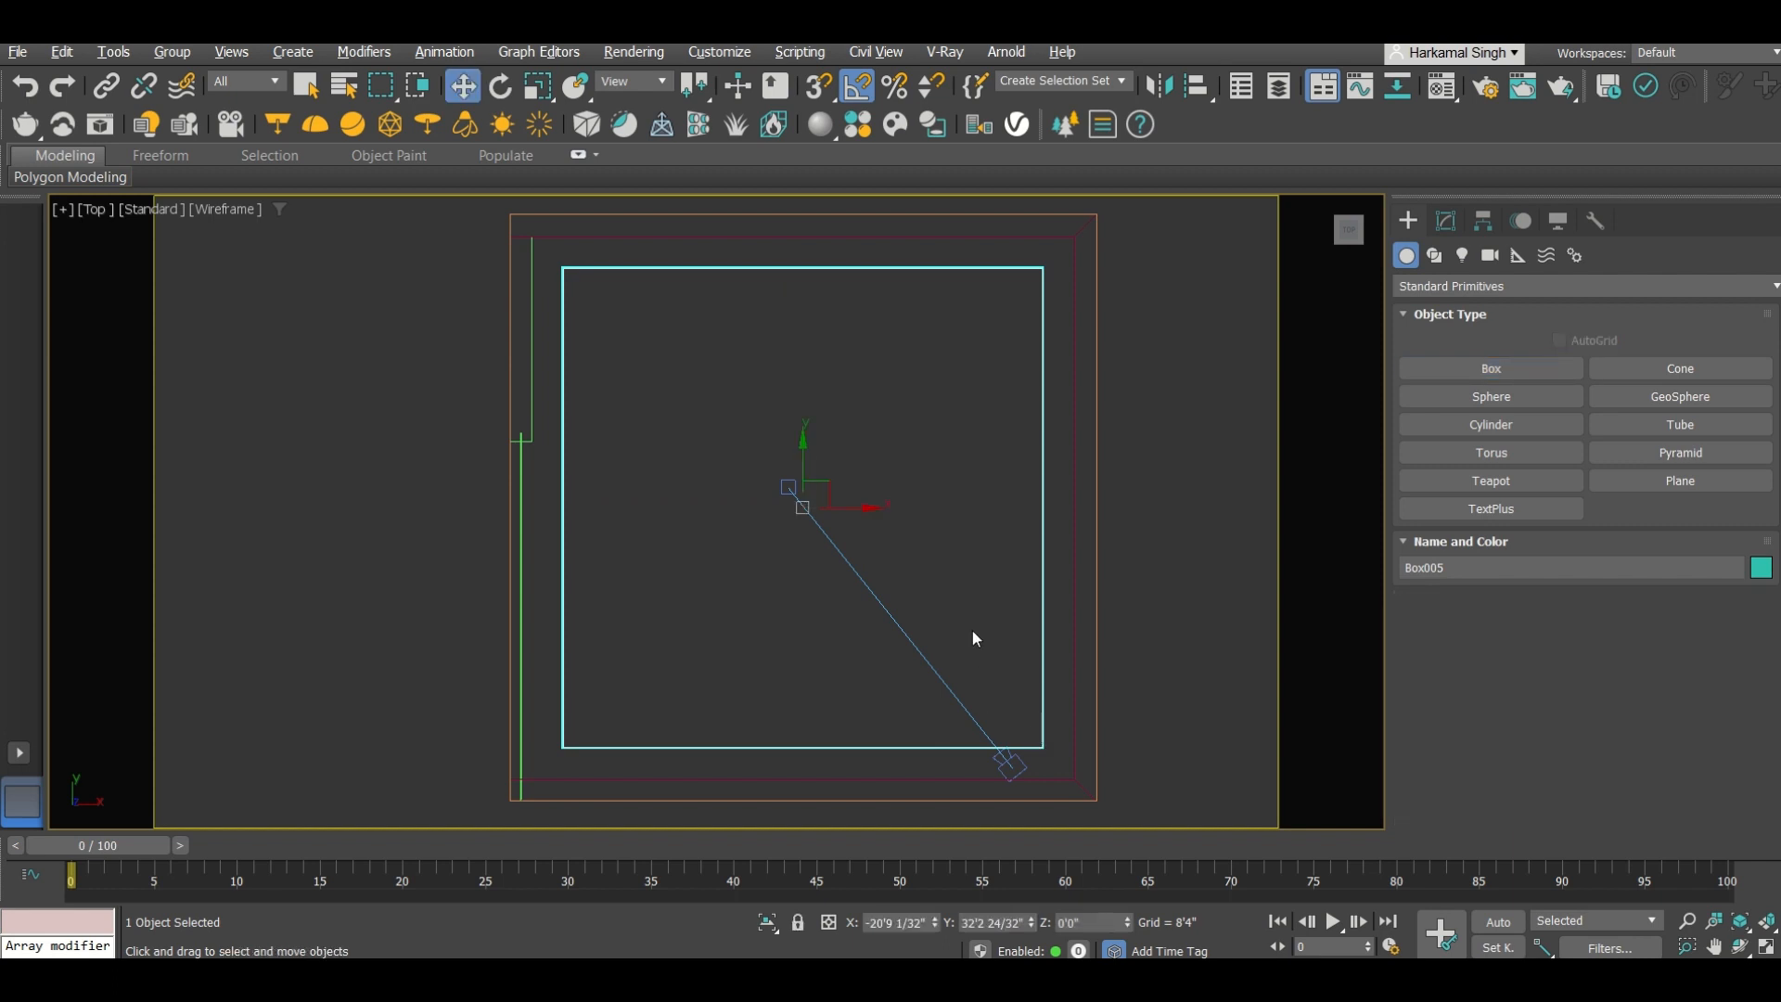
Step: Raise the new box in the front view to just under the ceiling, at about Z 10'5"
key(f)
key(z)
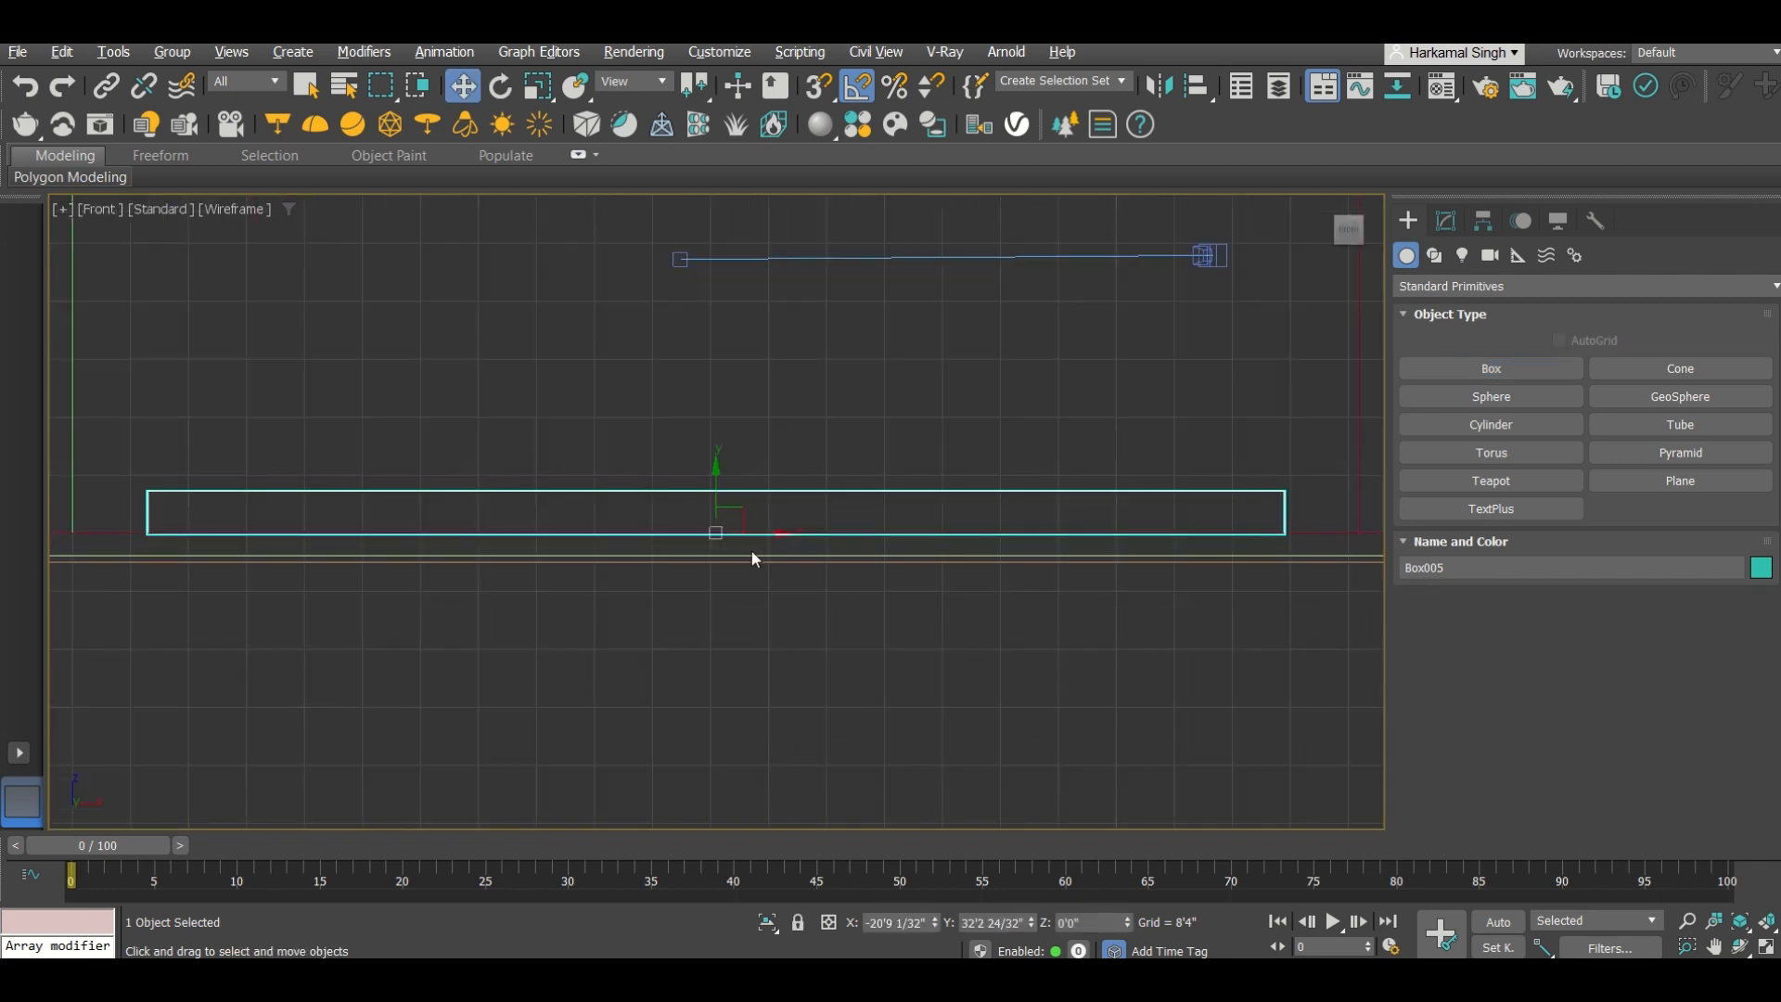
scroll(752, 476, down, 5)
middle_drag(770, 377, 777, 550)
drag(750, 606, 737, 359)
scroll(740, 366, up, 5)
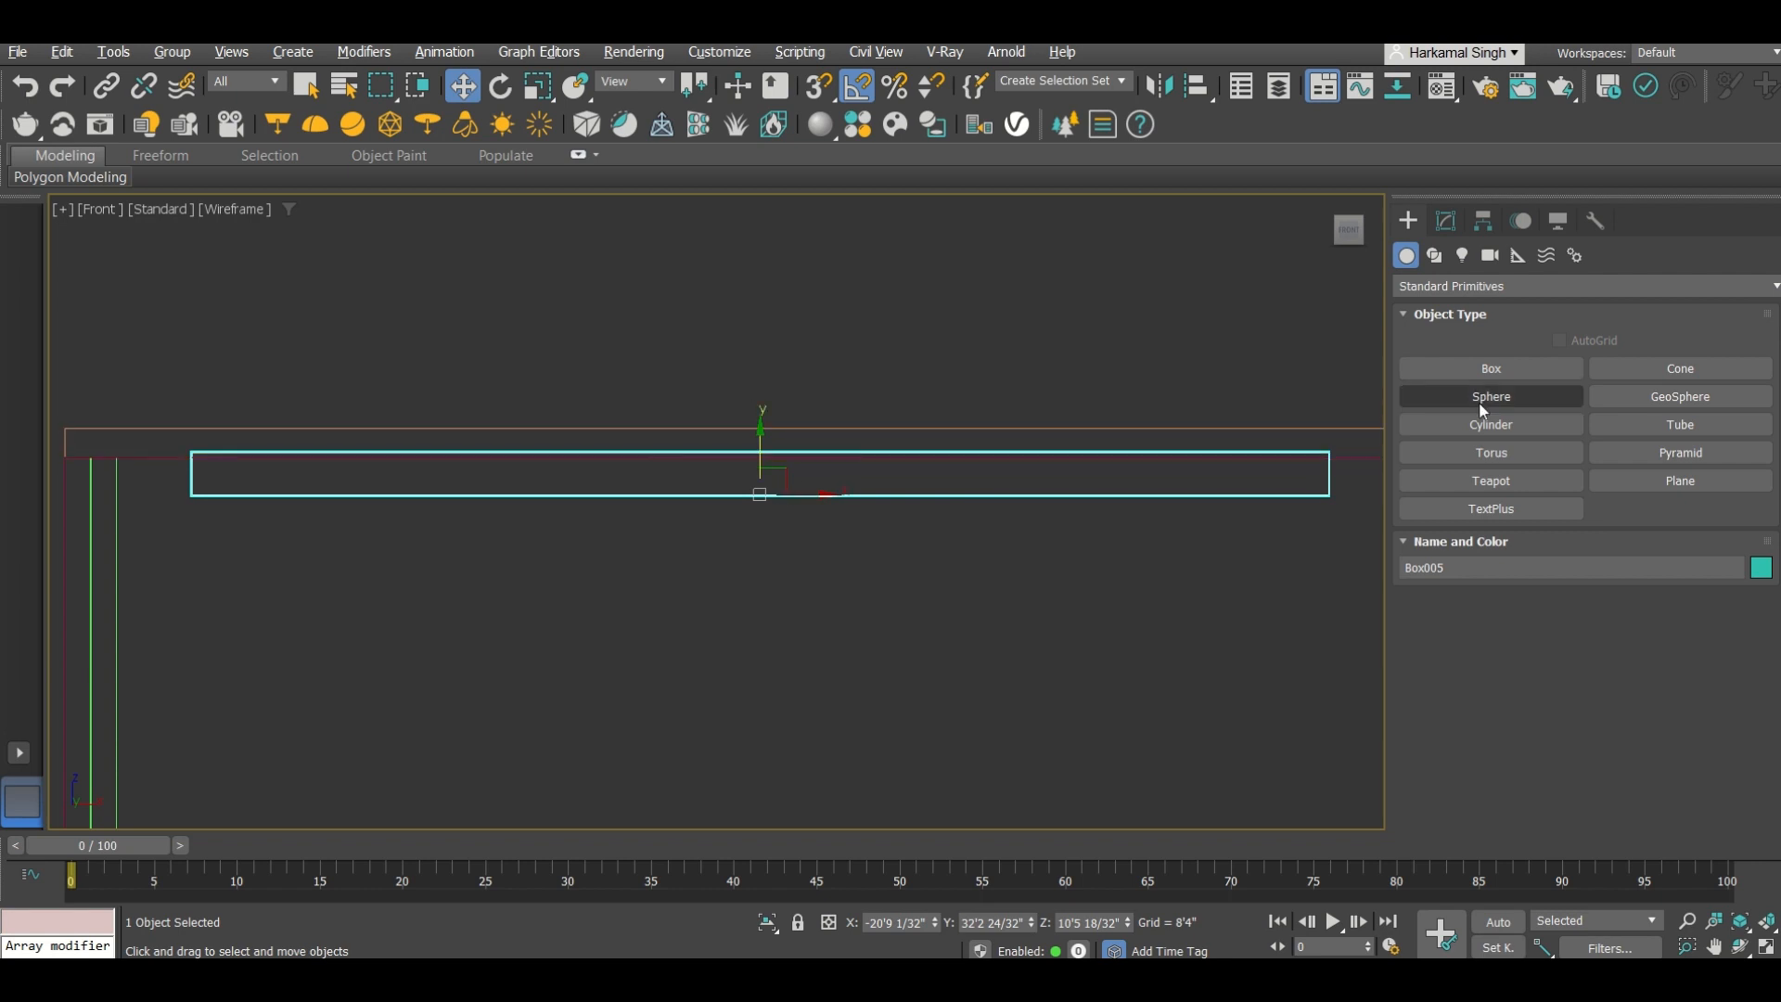
Step: Enlarge the ceiling box to a length of about 17'5" and a width of 17'3"
click(1449, 225)
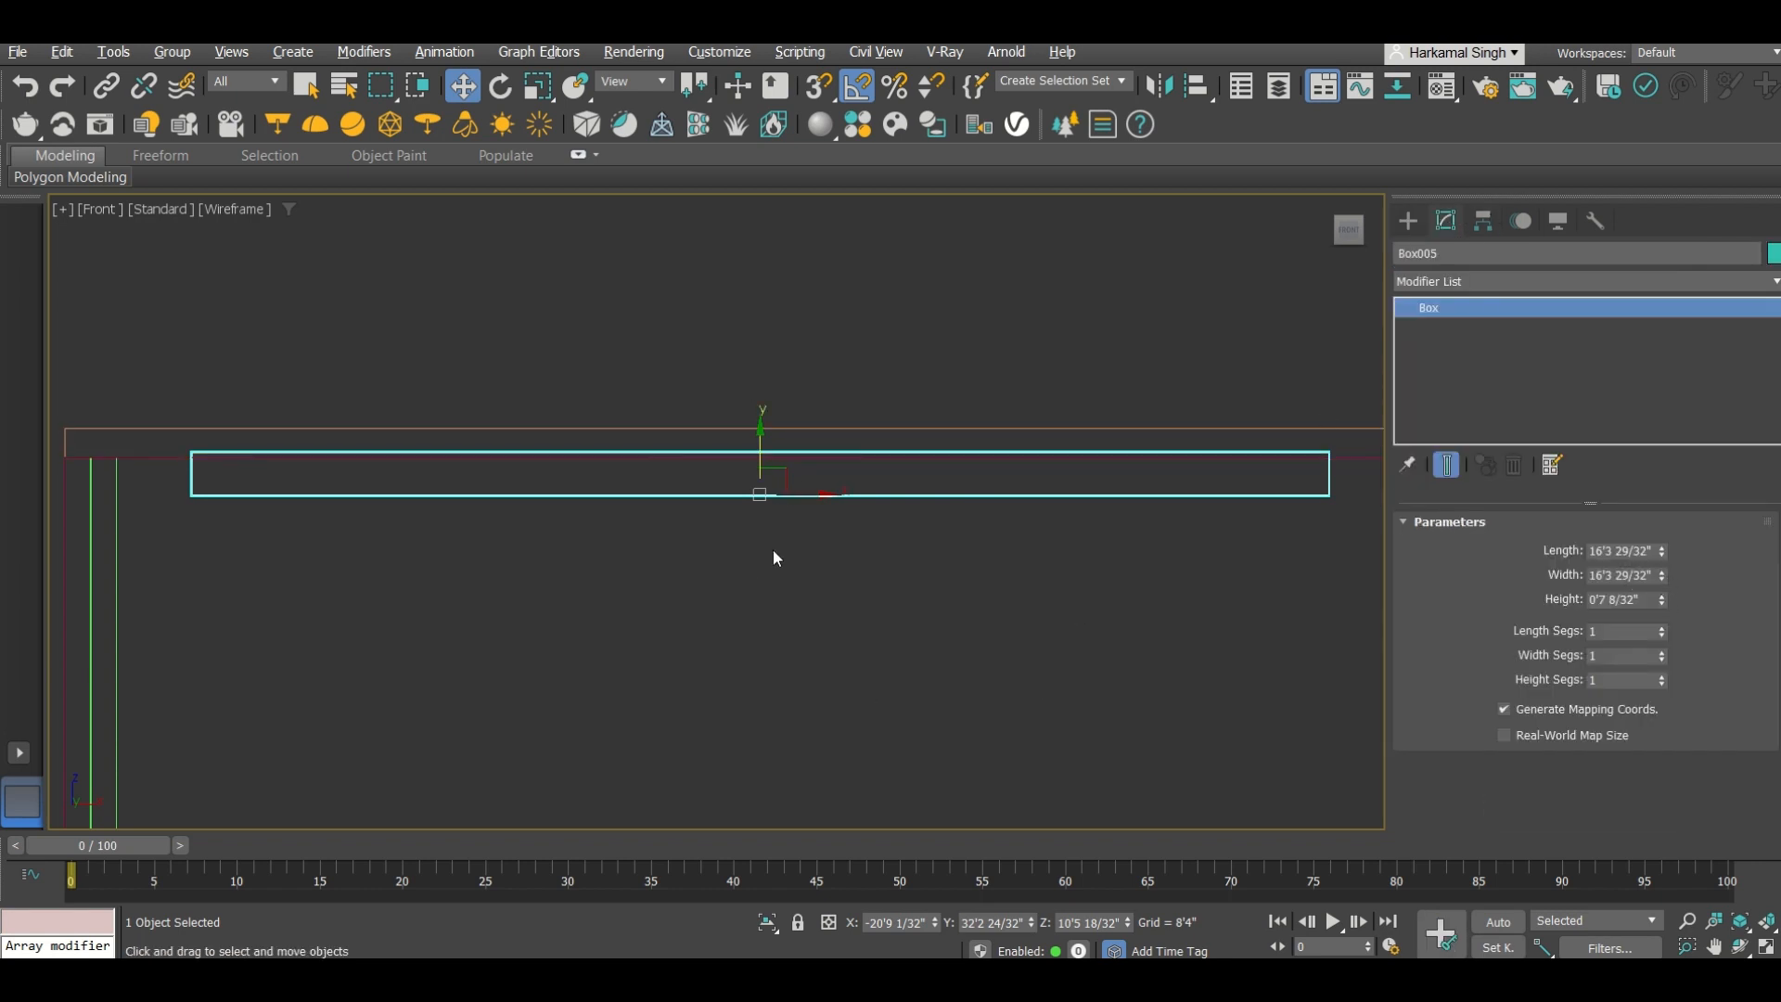
middle_drag(777, 558, 761, 505)
scroll(763, 511, down, 2)
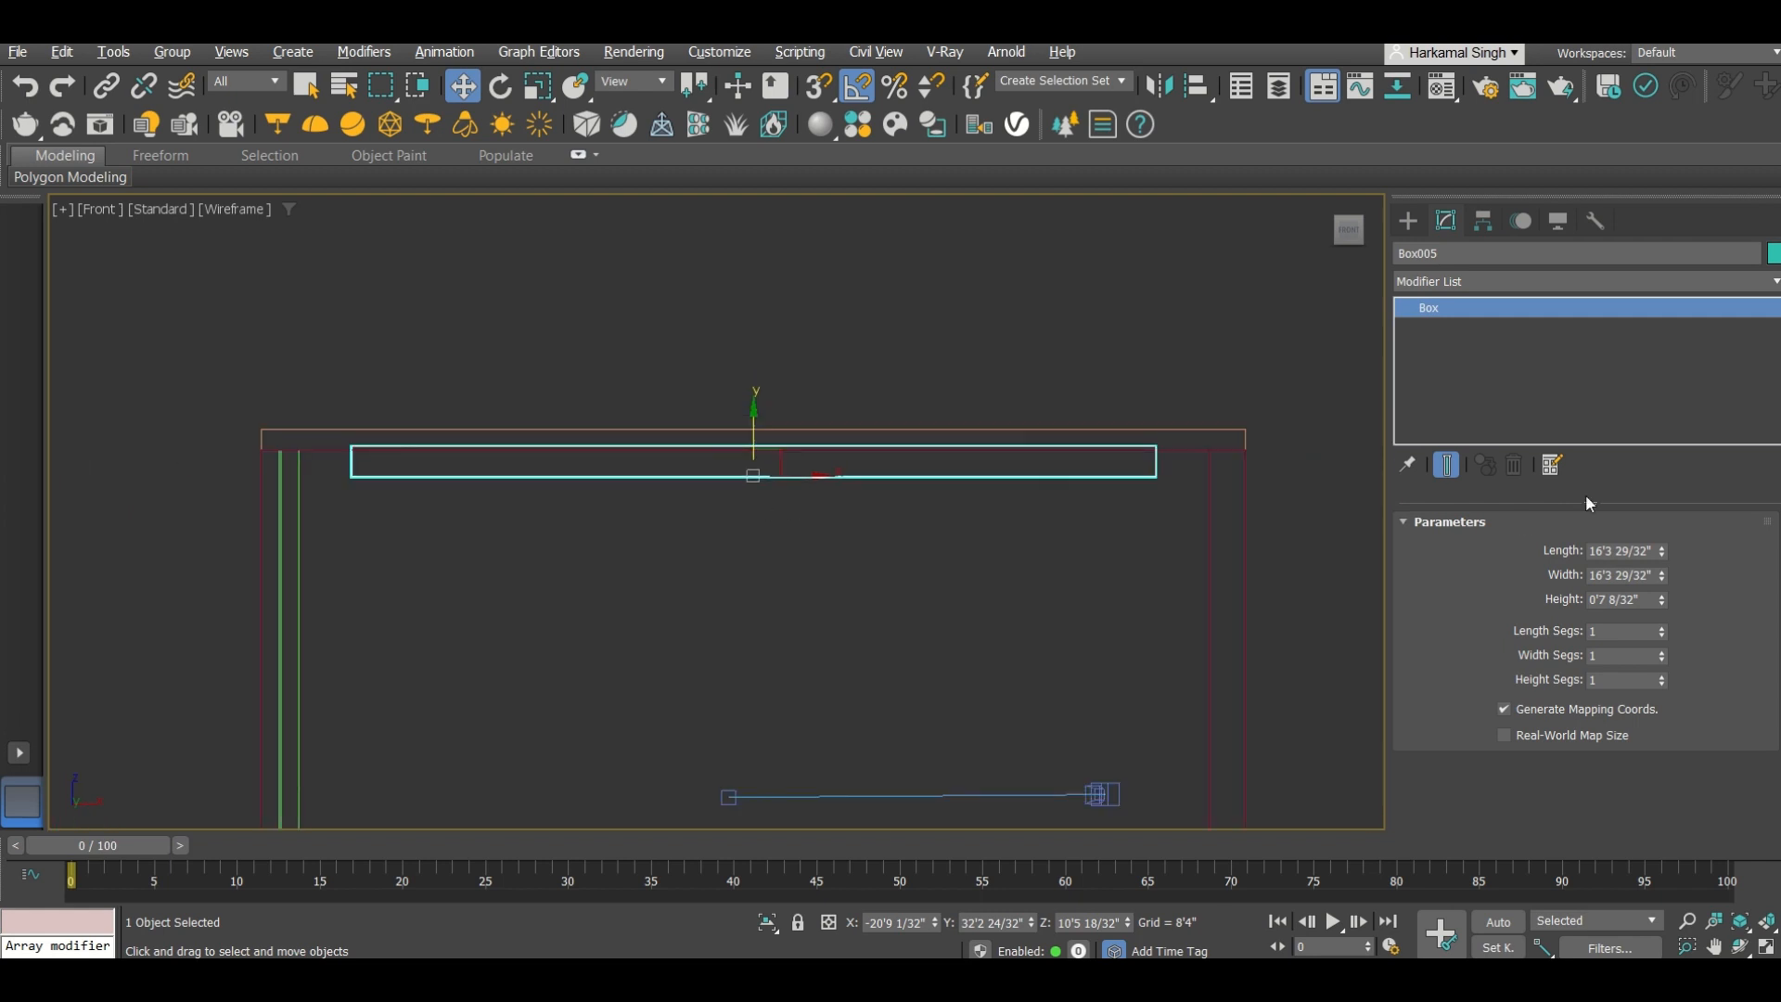
drag(1663, 572, 1660, 563)
key(t)
key(z)
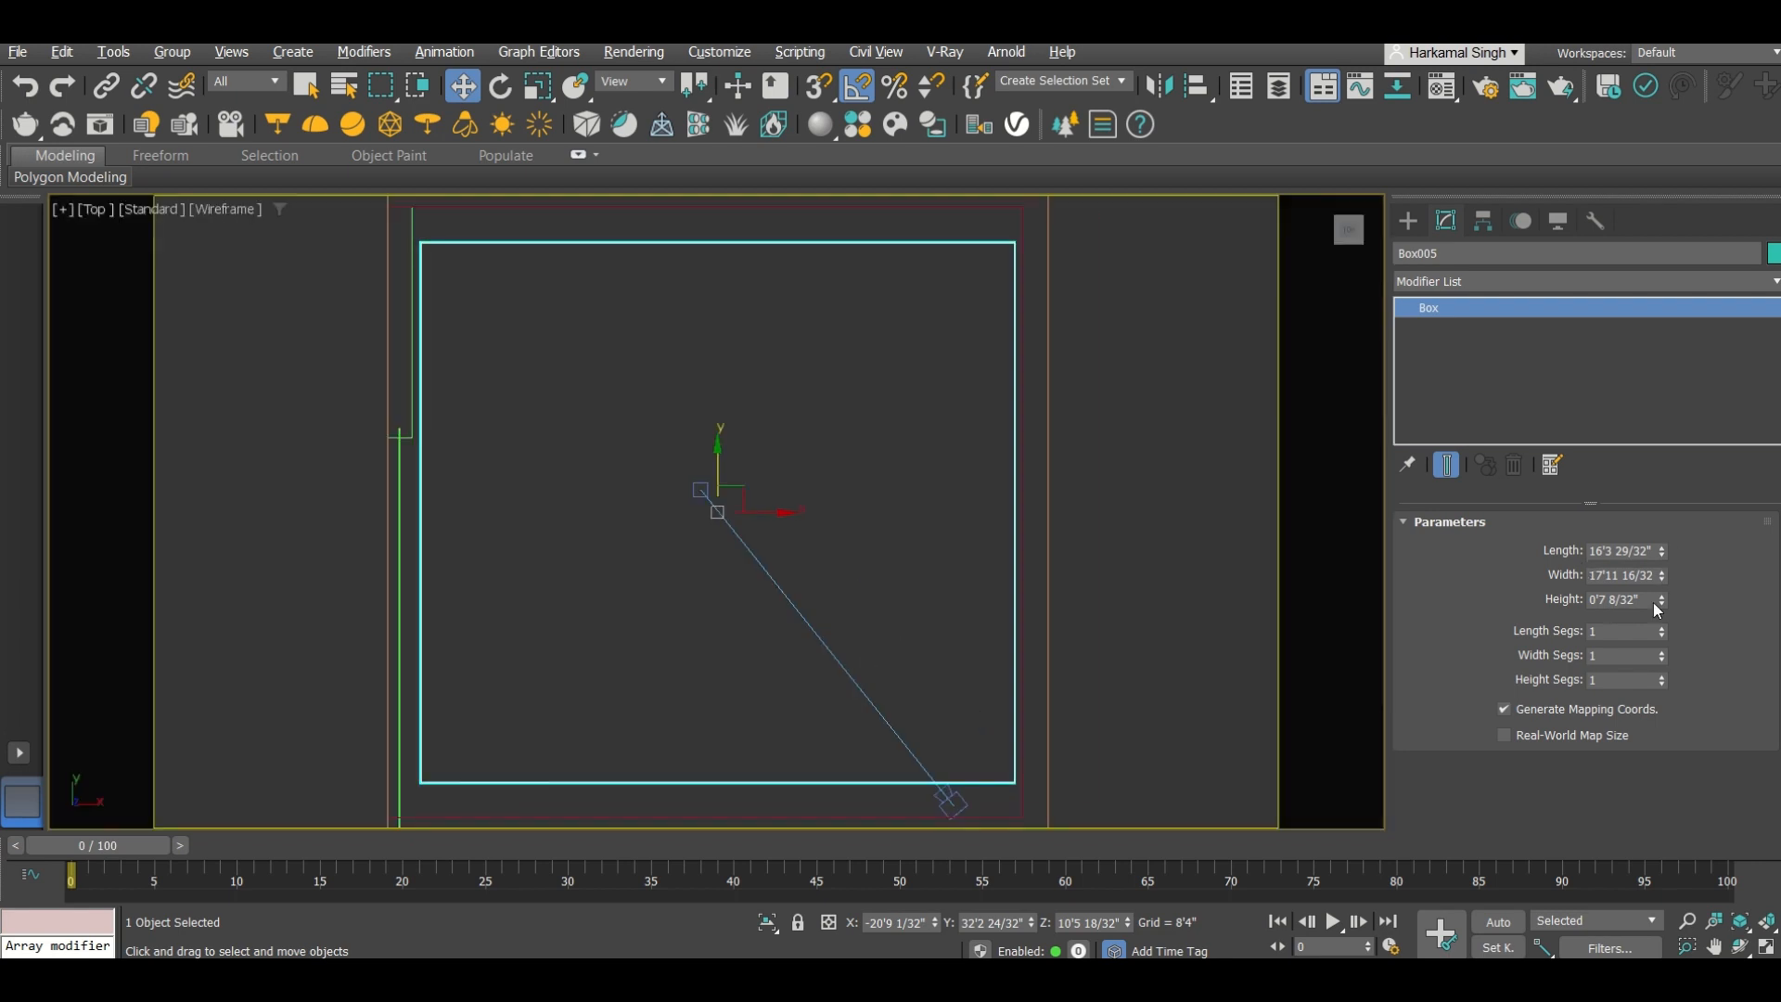
drag(1663, 555, 1659, 577)
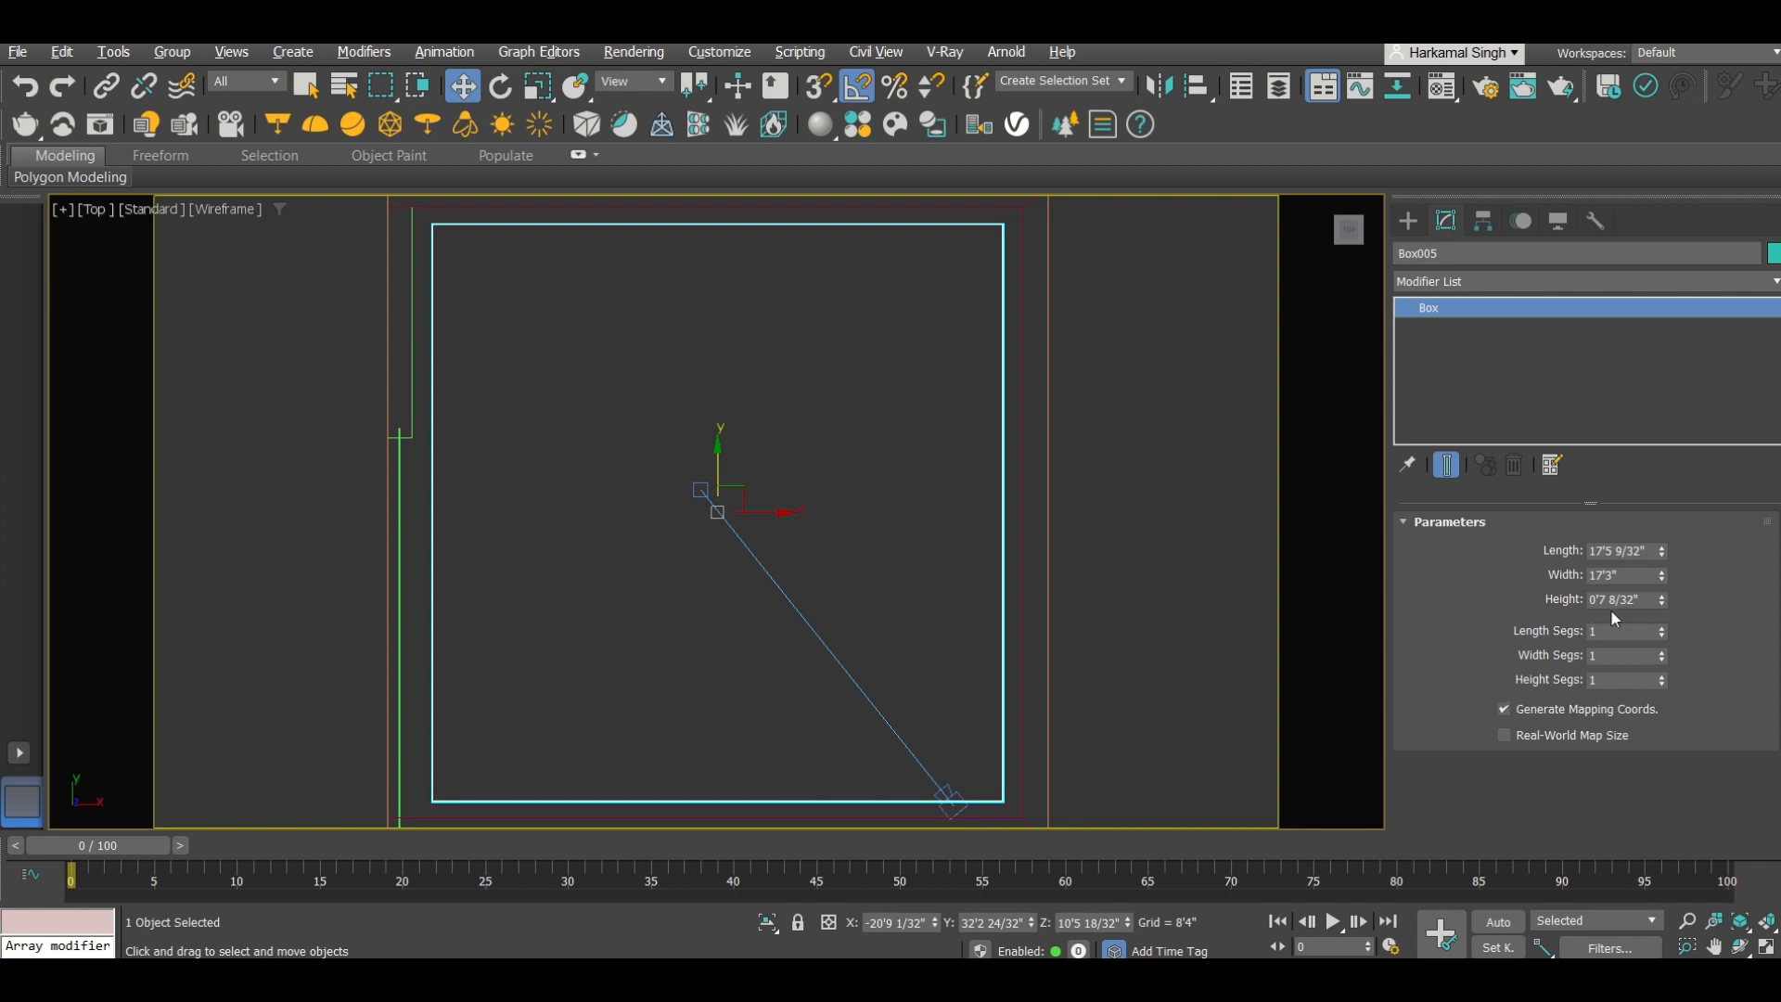
Step: Set the ceiling box's height to 8" and check it in the shaded VRayCam001 view
click(1639, 601)
text(8)
text(c)
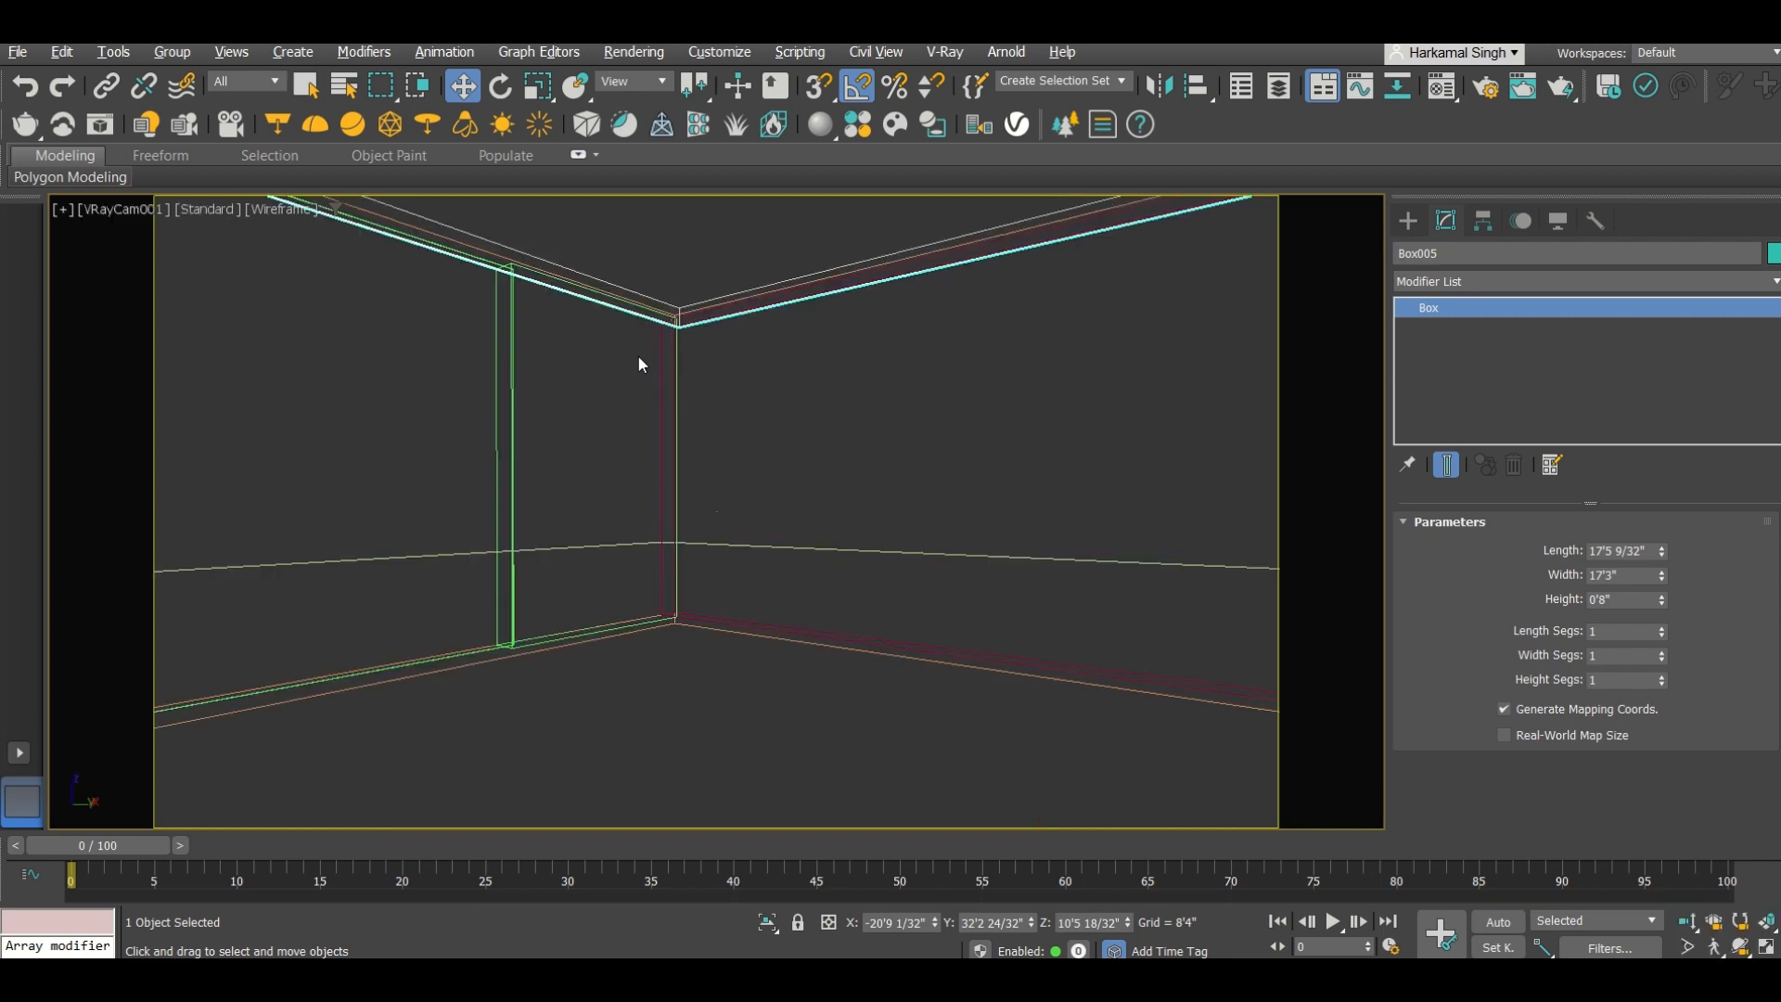
key(F3)
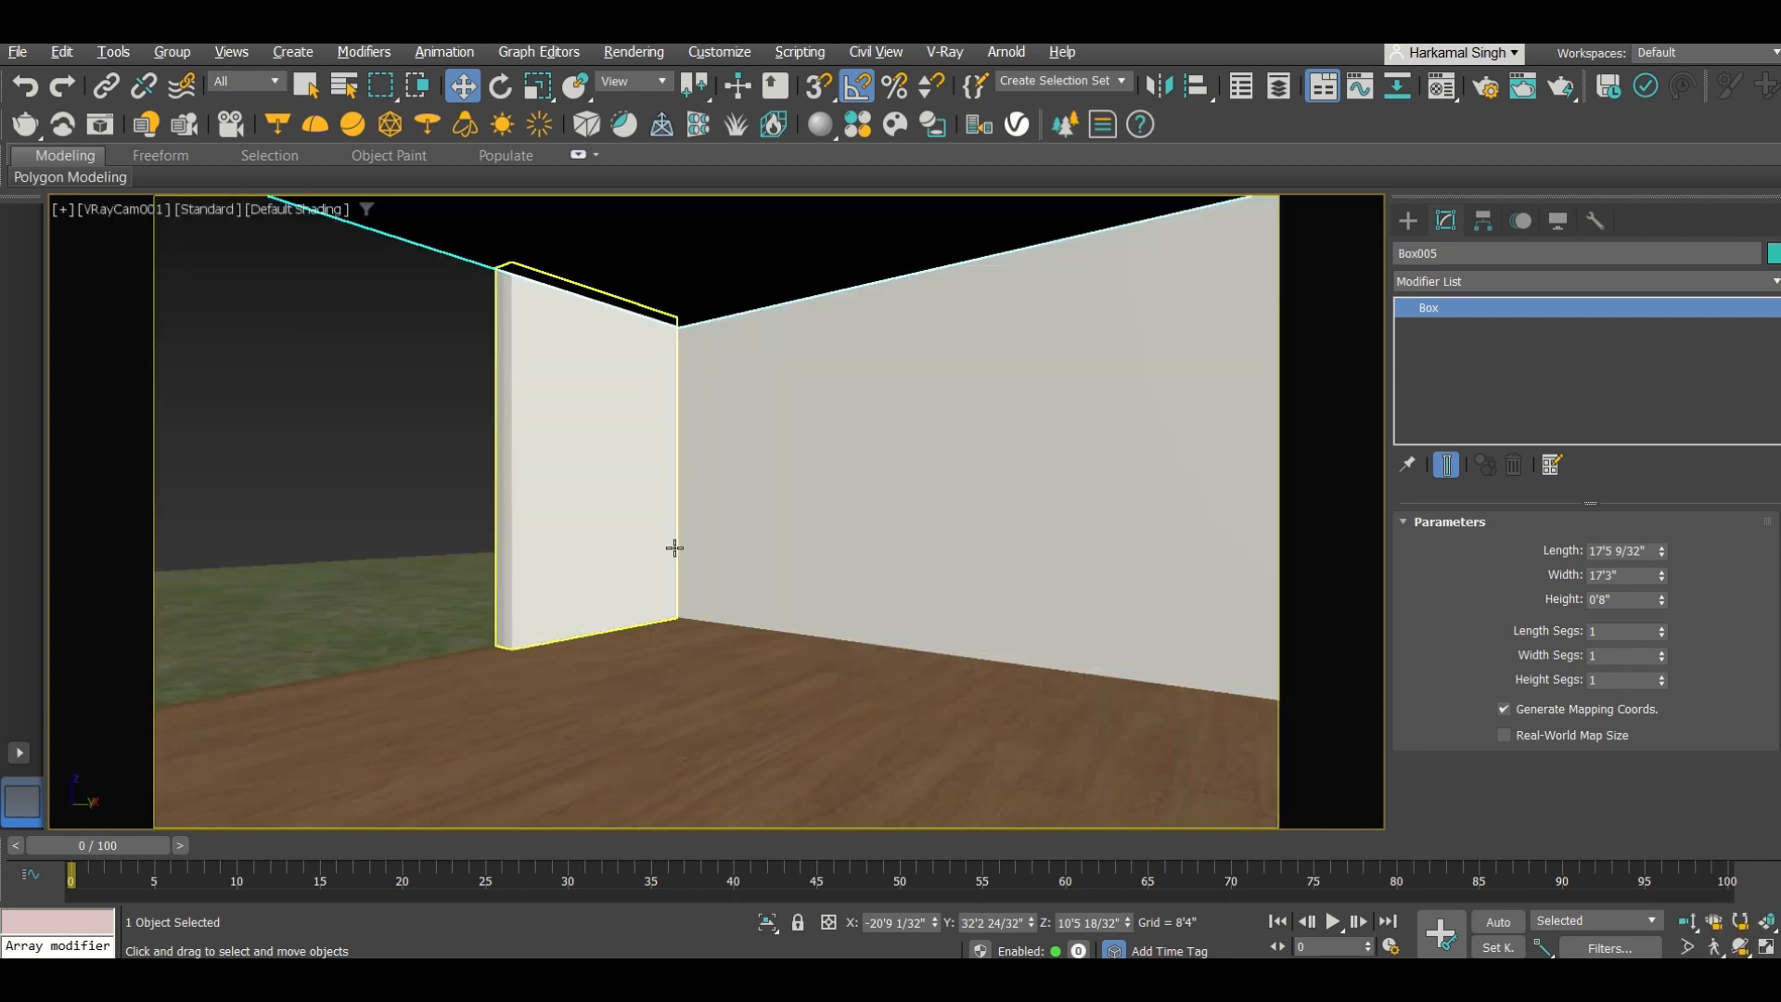
Step: Create a V-Ray plane light about 18'7" square in the top view, spanning the room between the inner wall faces
key(t)
scroll(674, 547, down, 6)
key(F3)
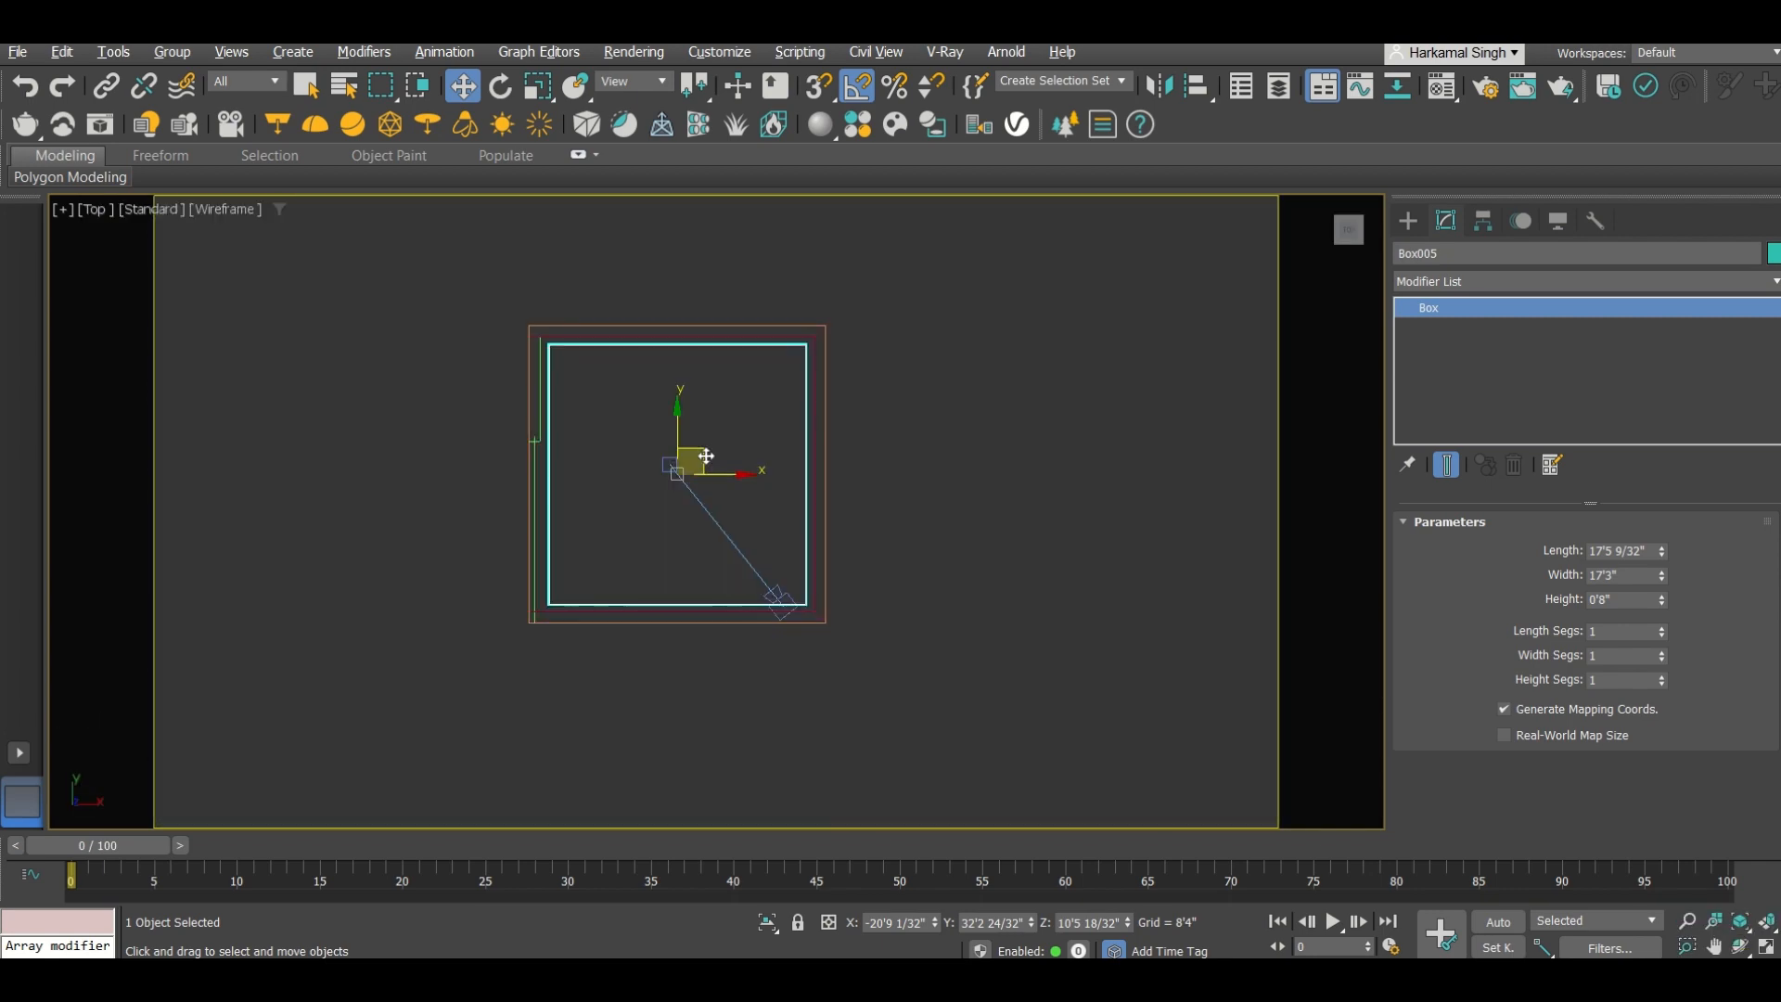
scroll(630, 485, up, 2)
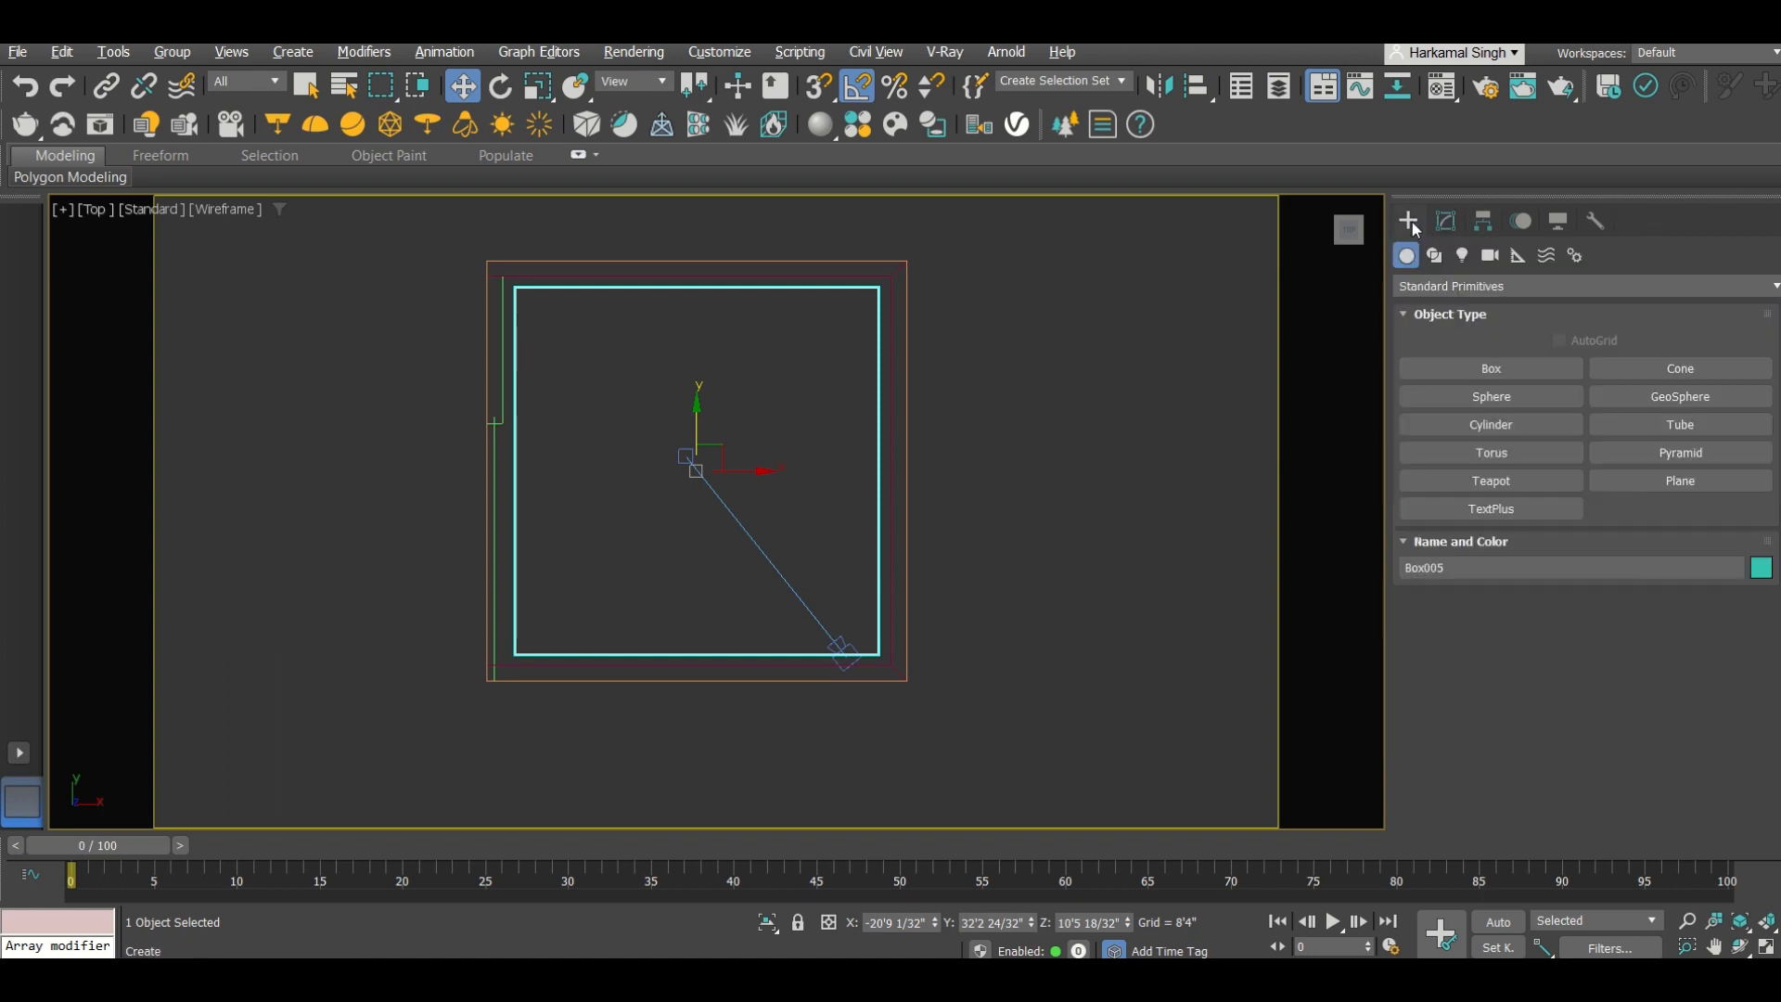
click(1407, 220)
click(1464, 256)
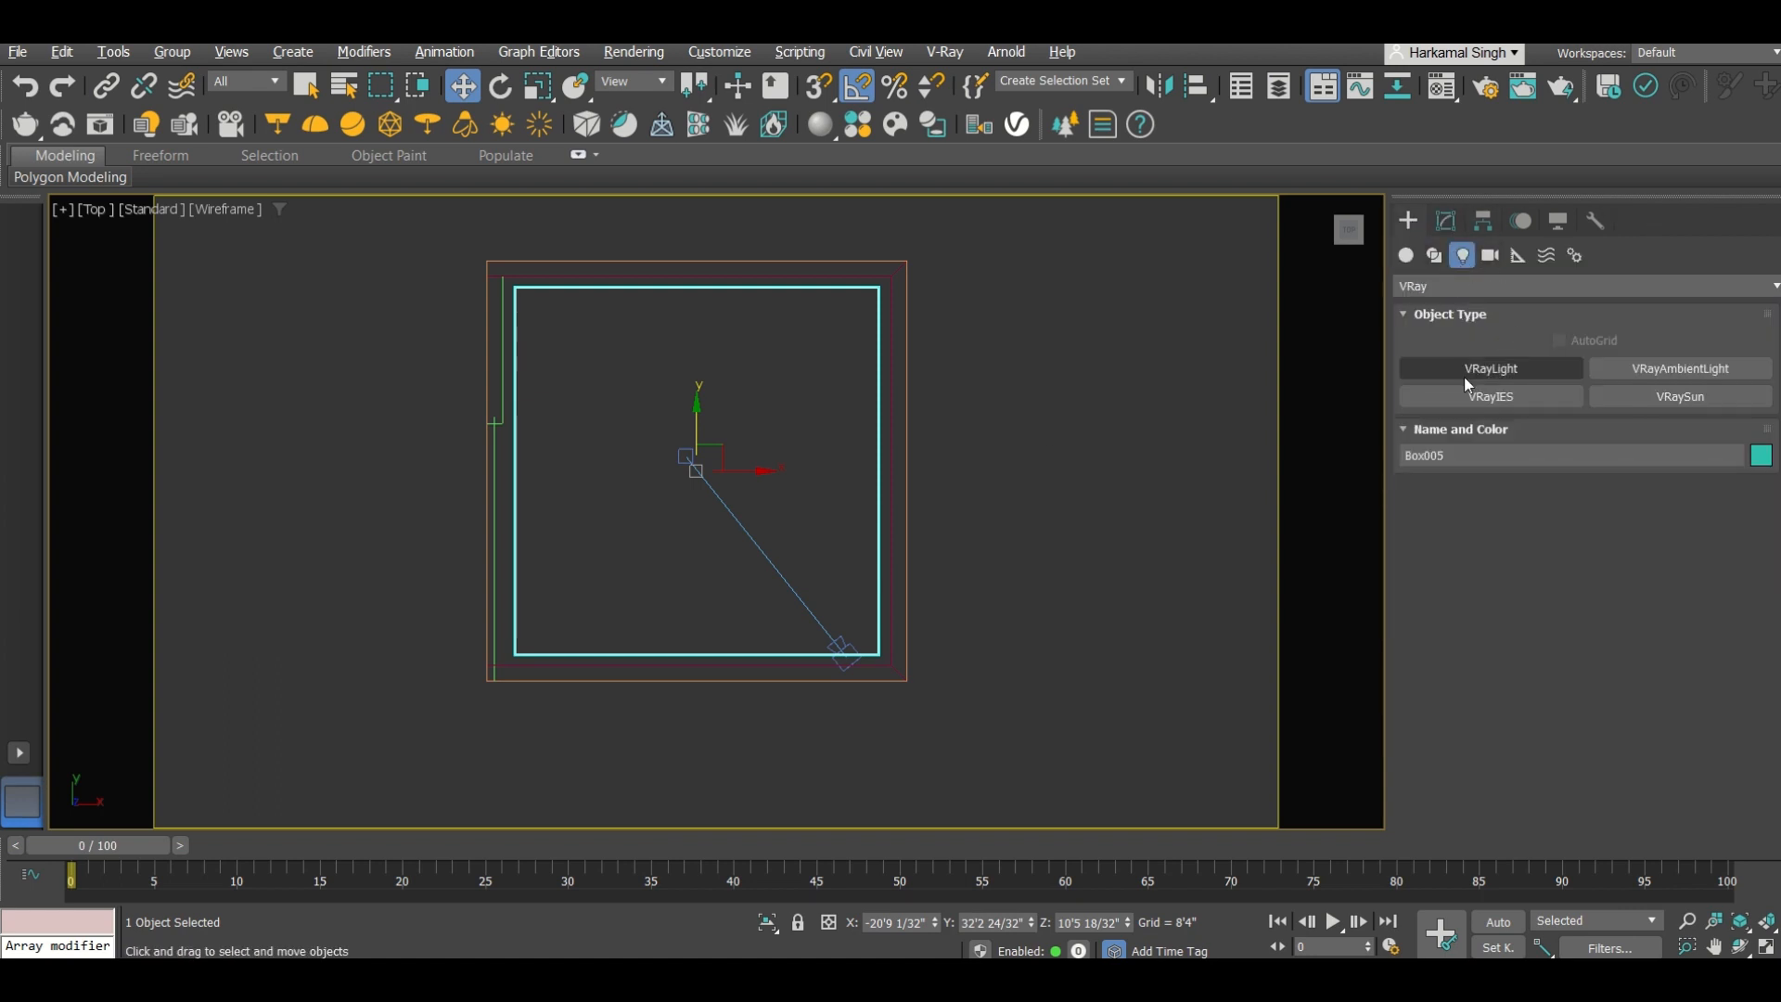
click(1507, 377)
click(1601, 512)
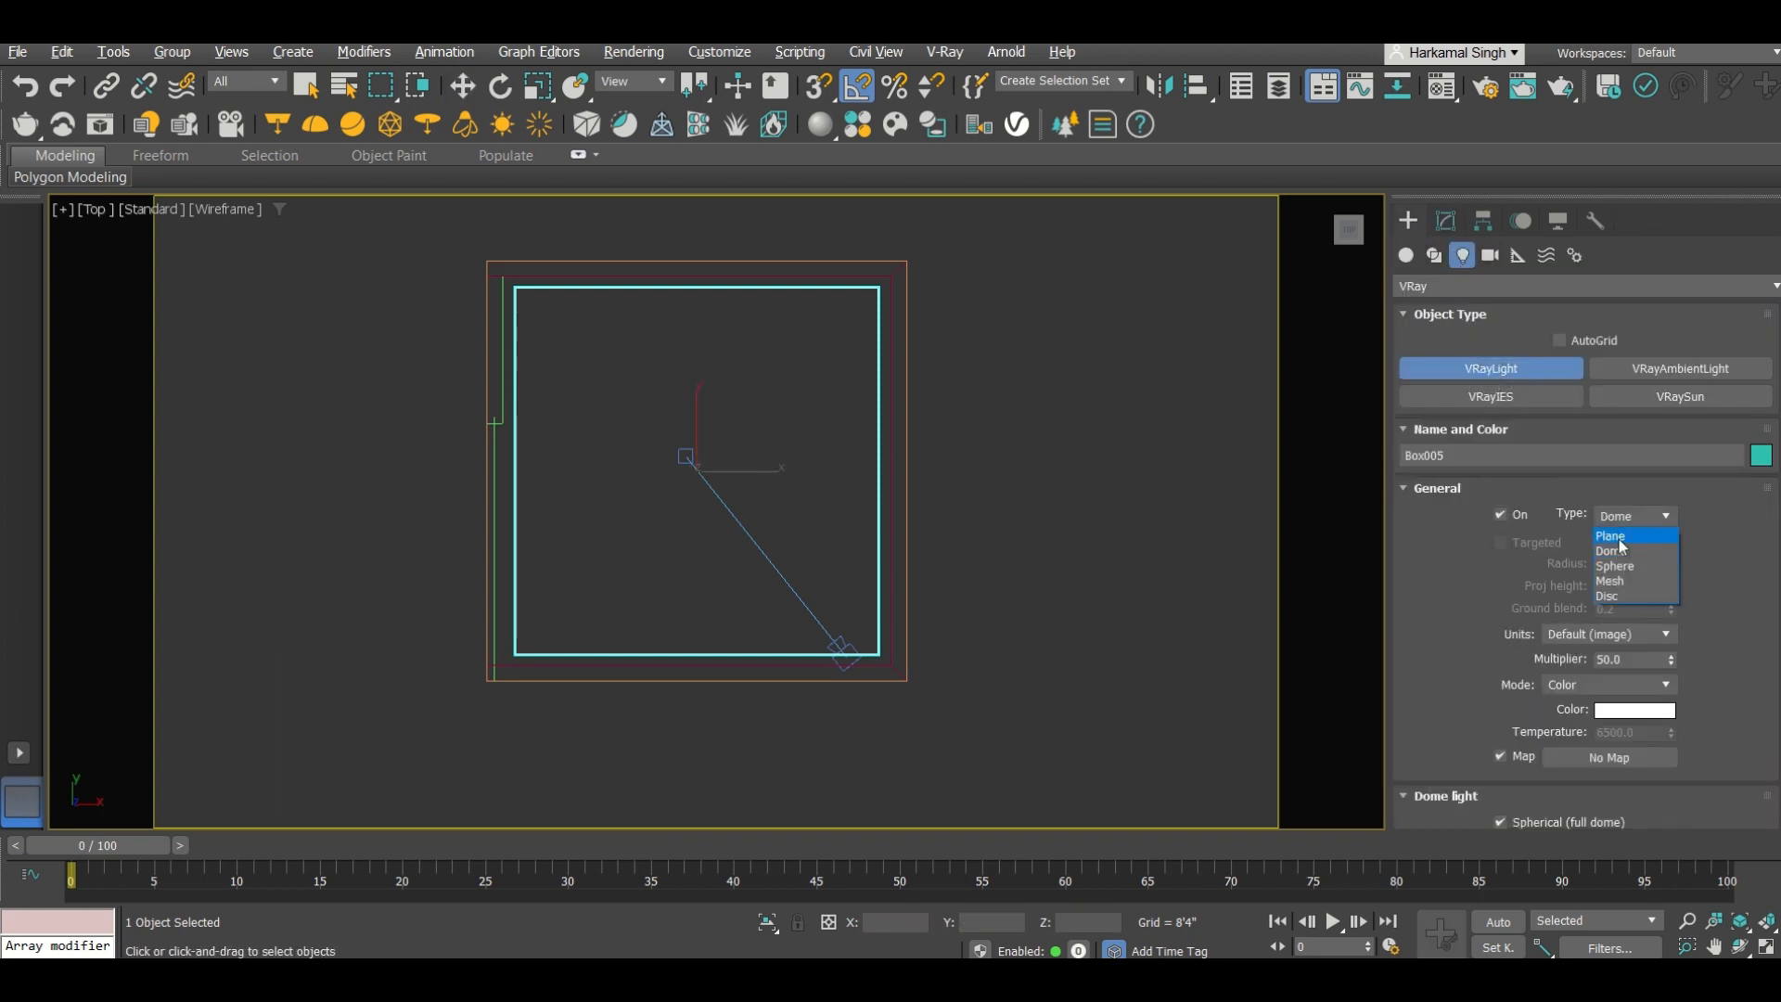
click(1609, 538)
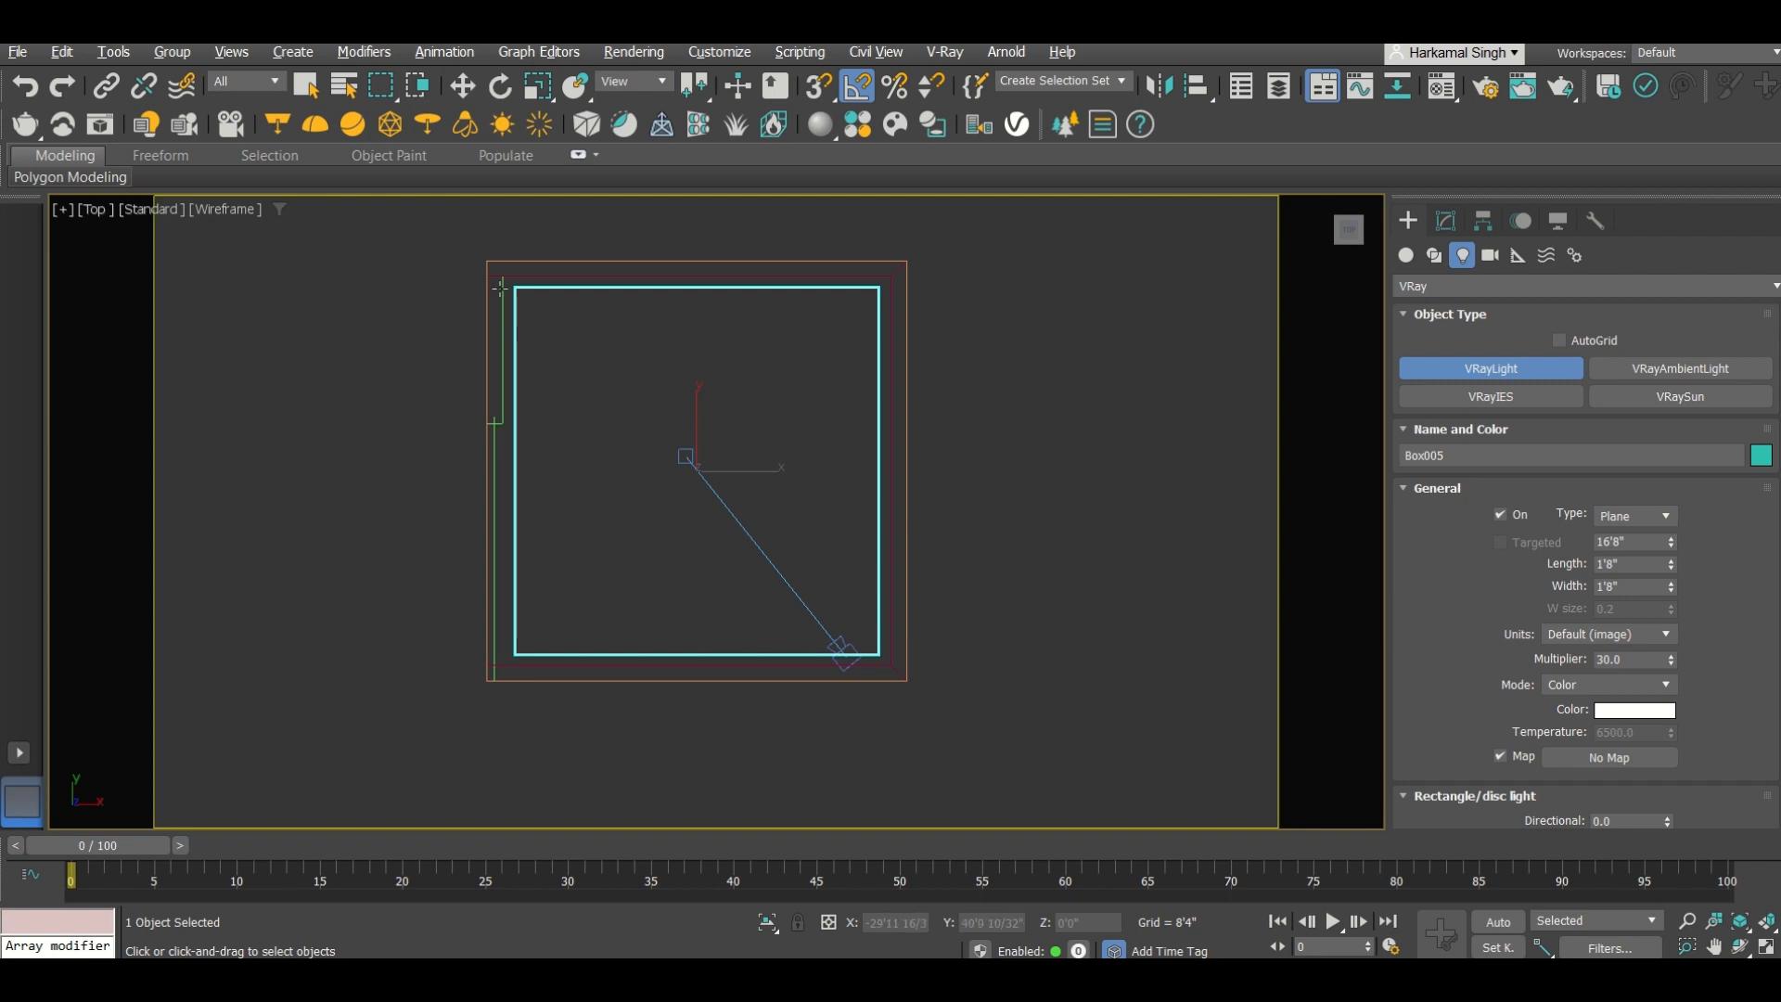
scroll(501, 289, up, 2)
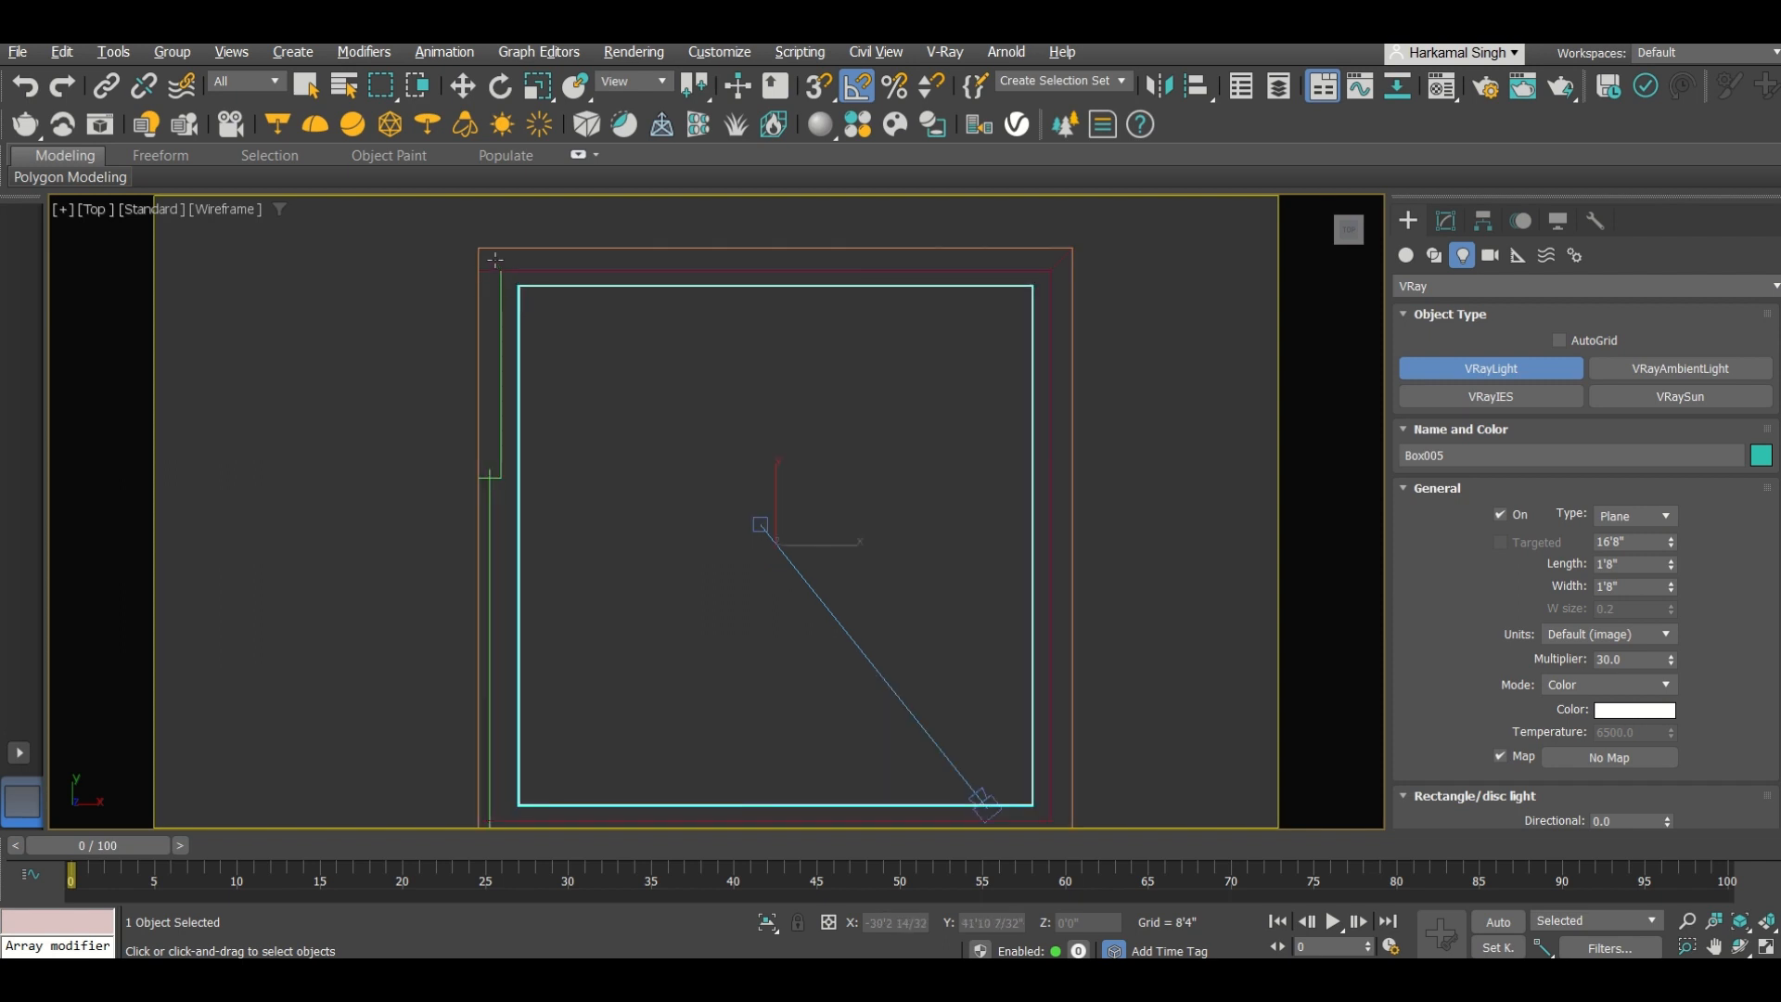
drag(498, 269, 1052, 822)
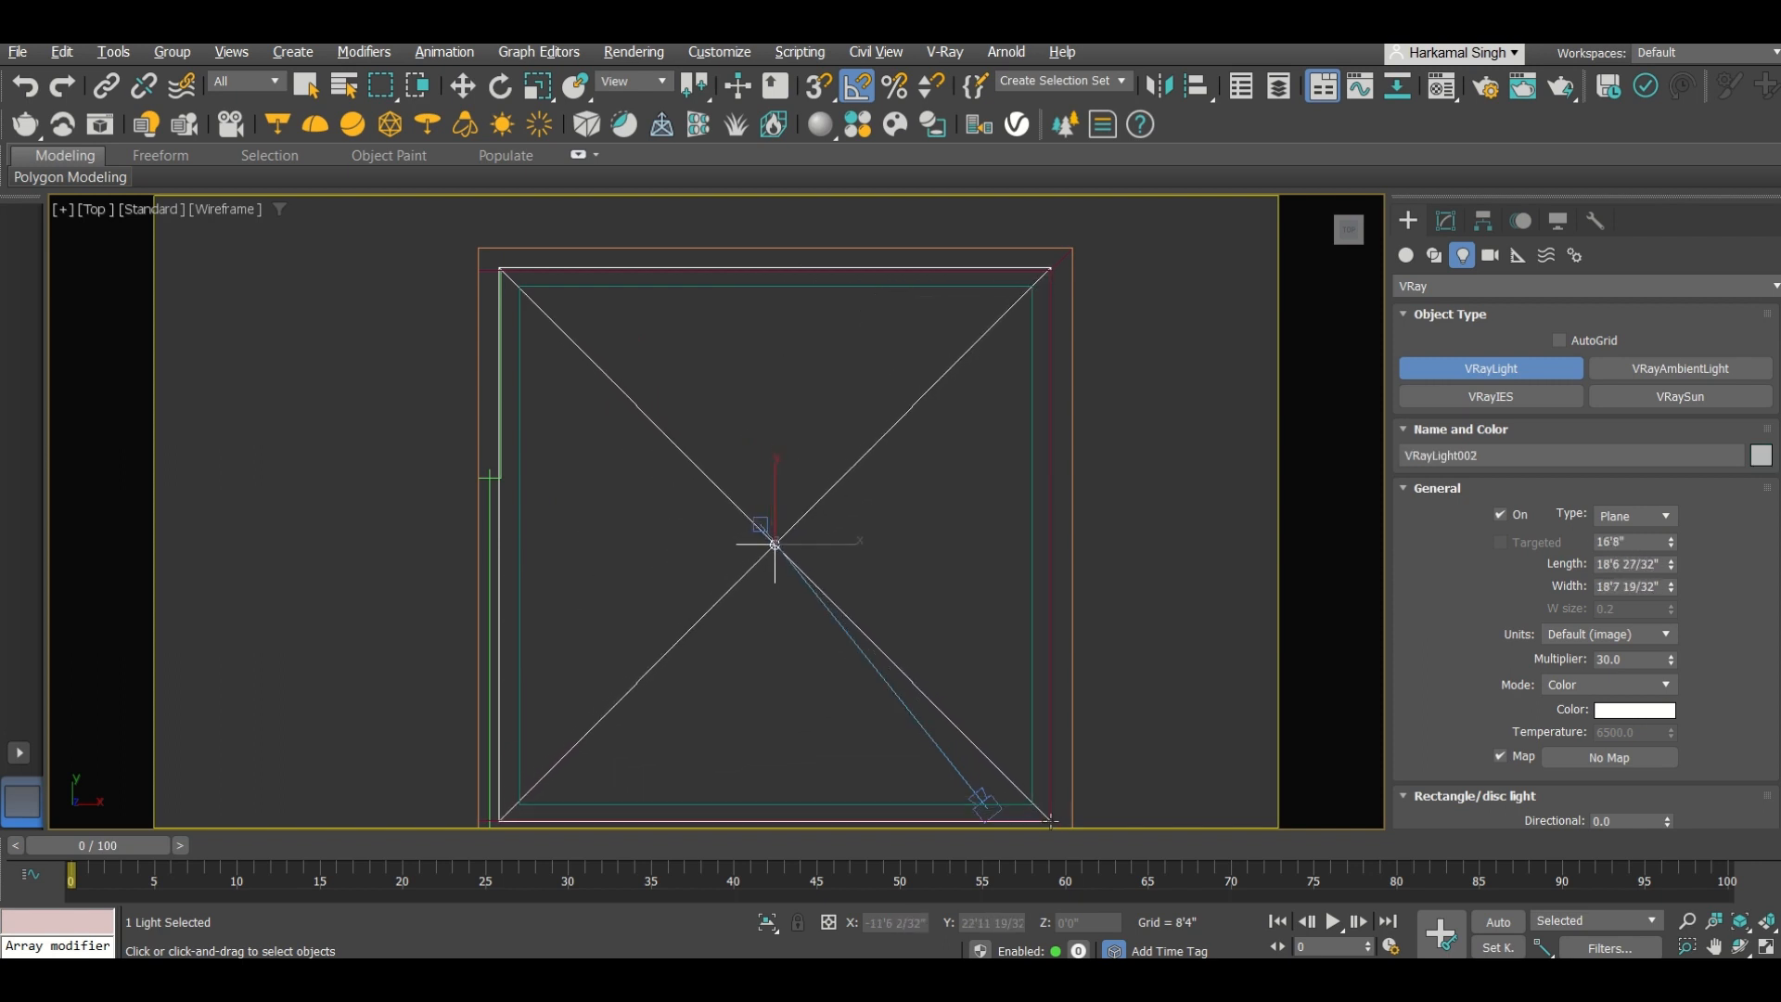
Step: Raise the new plane light vertically inside the room to about Z 5'6"
key(w)
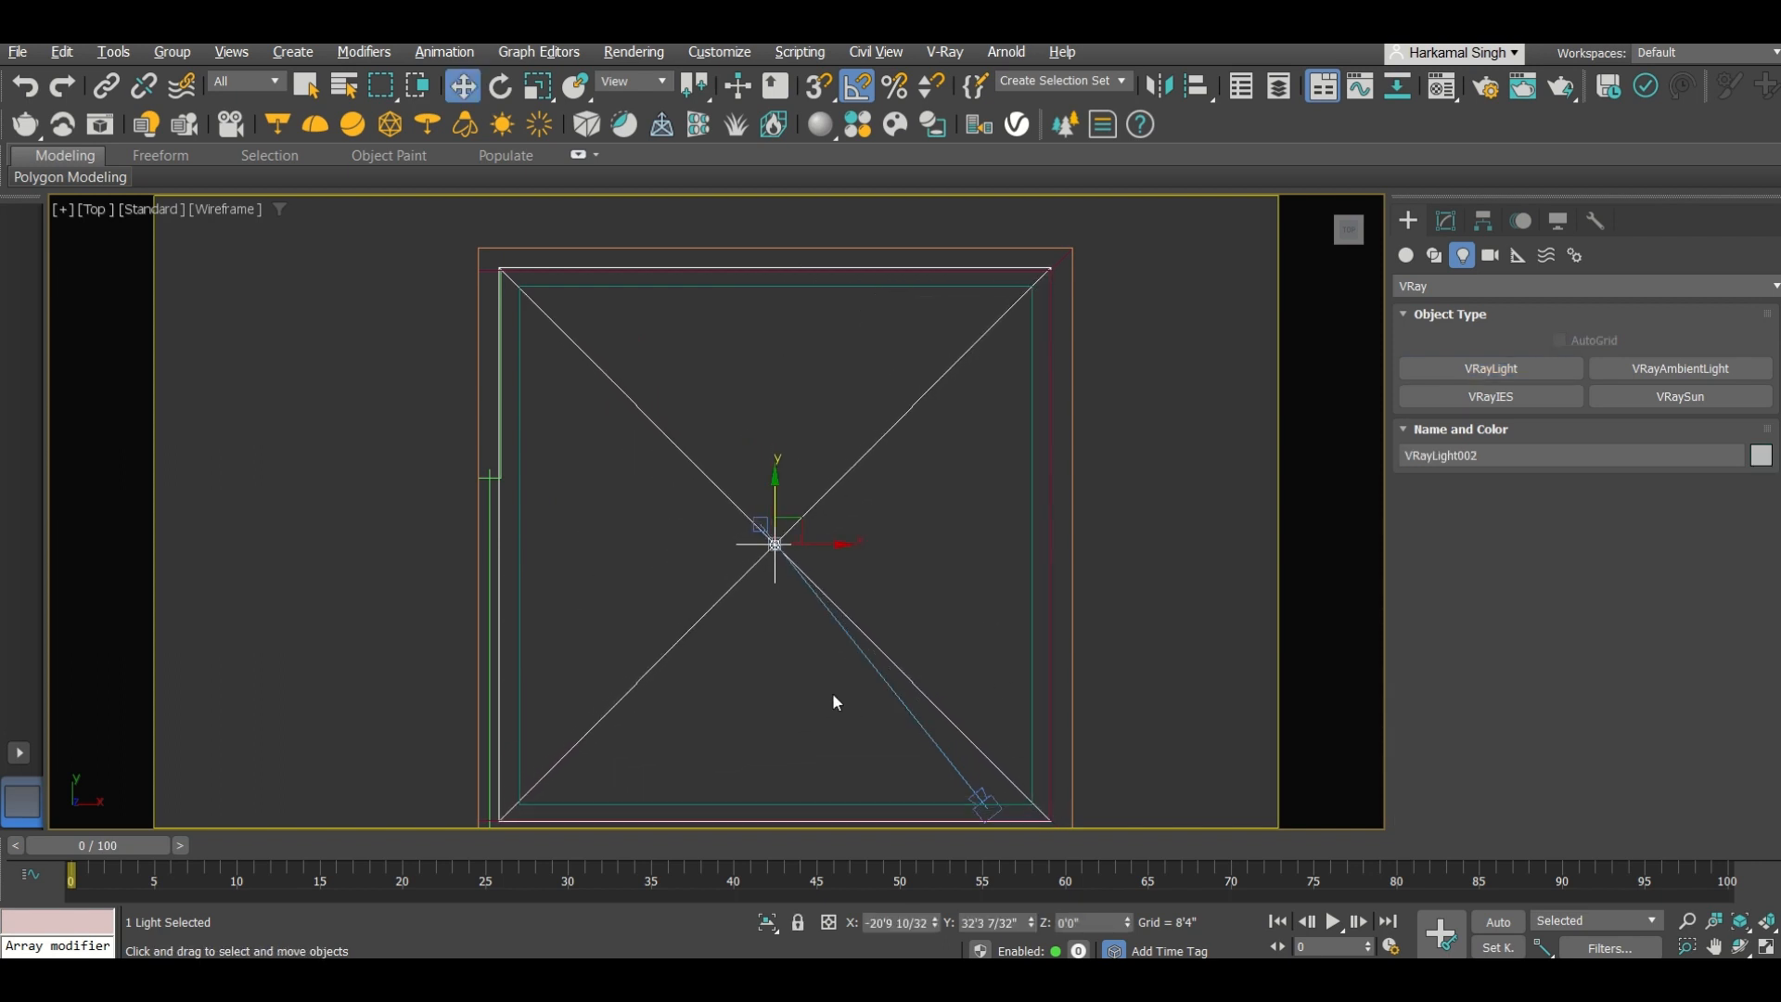
alt+middle_drag(832, 696, 833, 569)
middle_drag(749, 515, 751, 694)
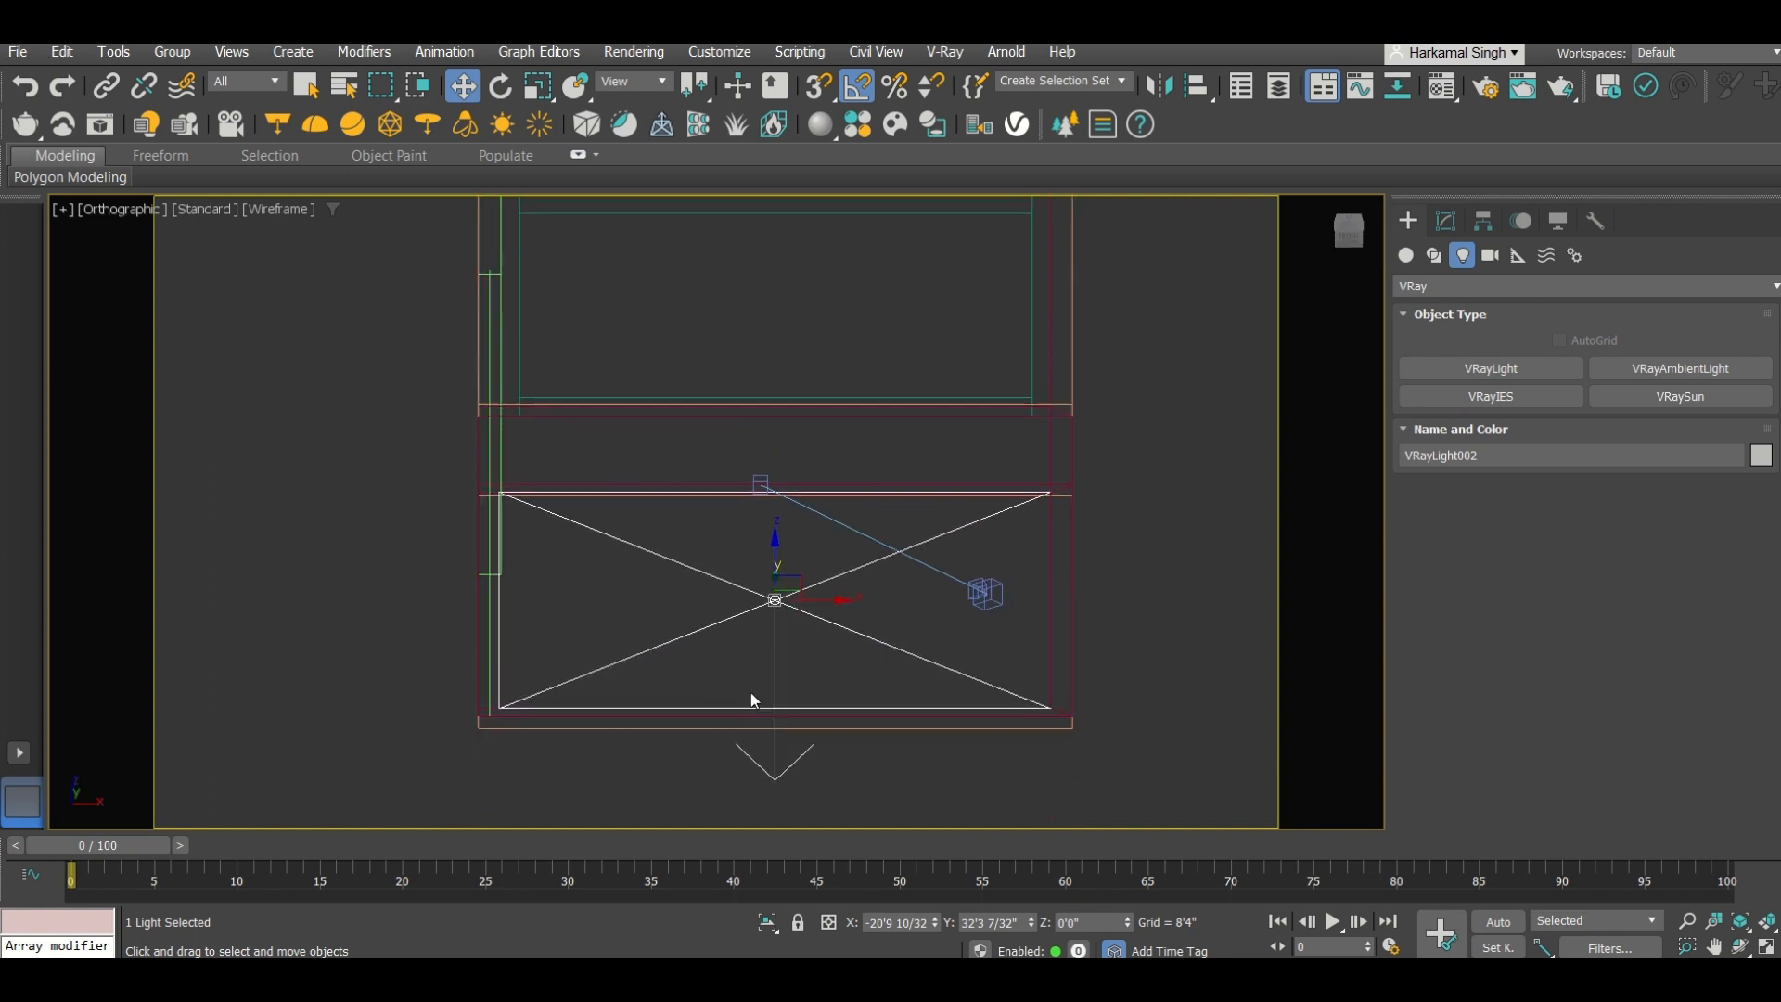
drag(777, 536, 772, 387)
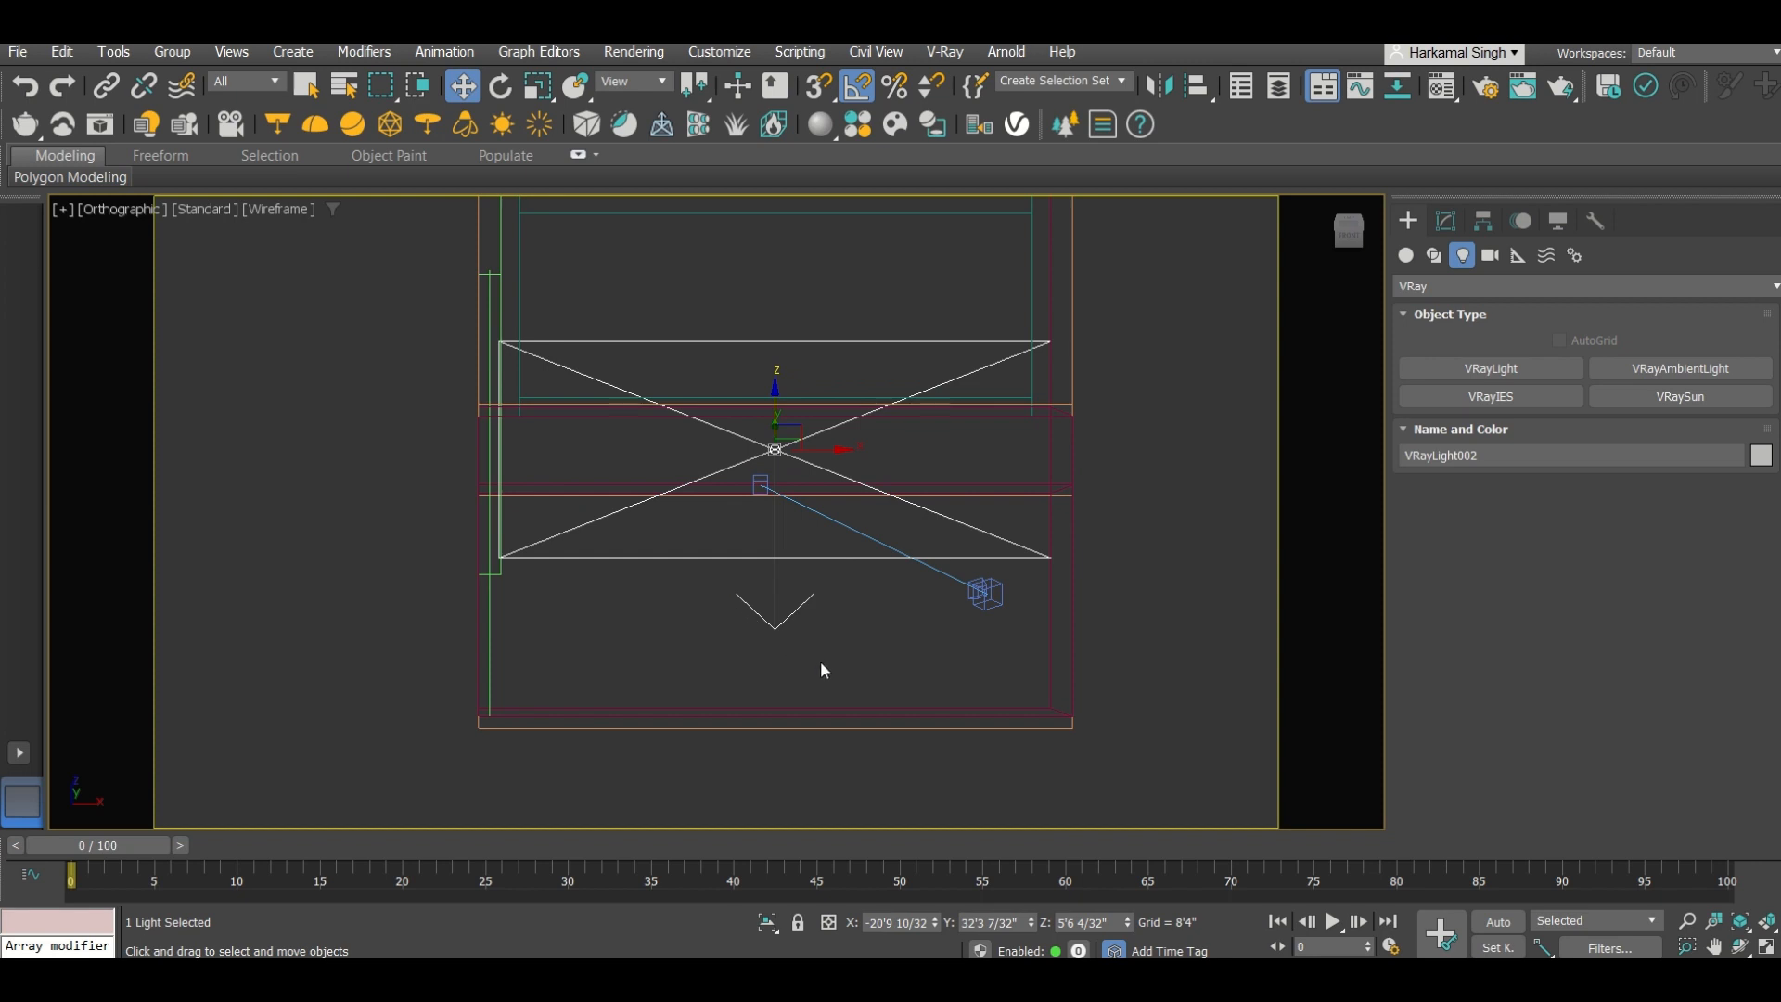
Step: Raise the plane light in the front view to just under the ceiling slab, at about Z 10'11", and check its placement
key(f)
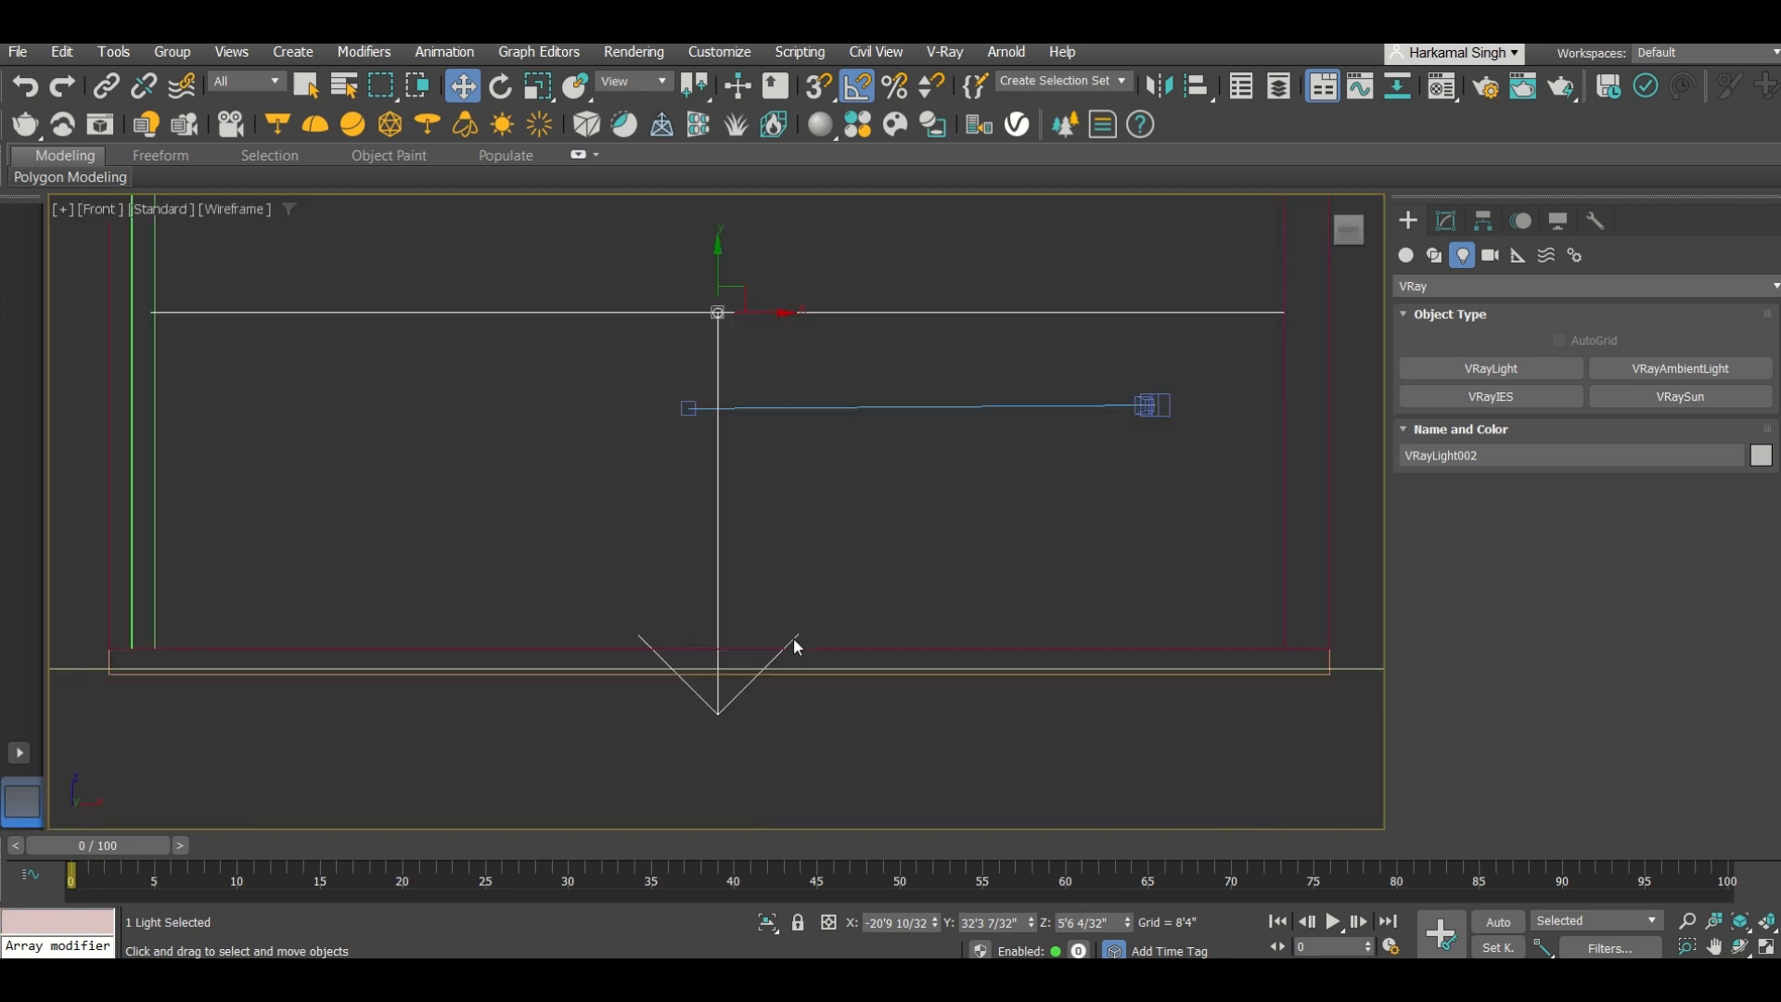
scroll(744, 462, down, 5)
scroll(733, 465, up, 5)
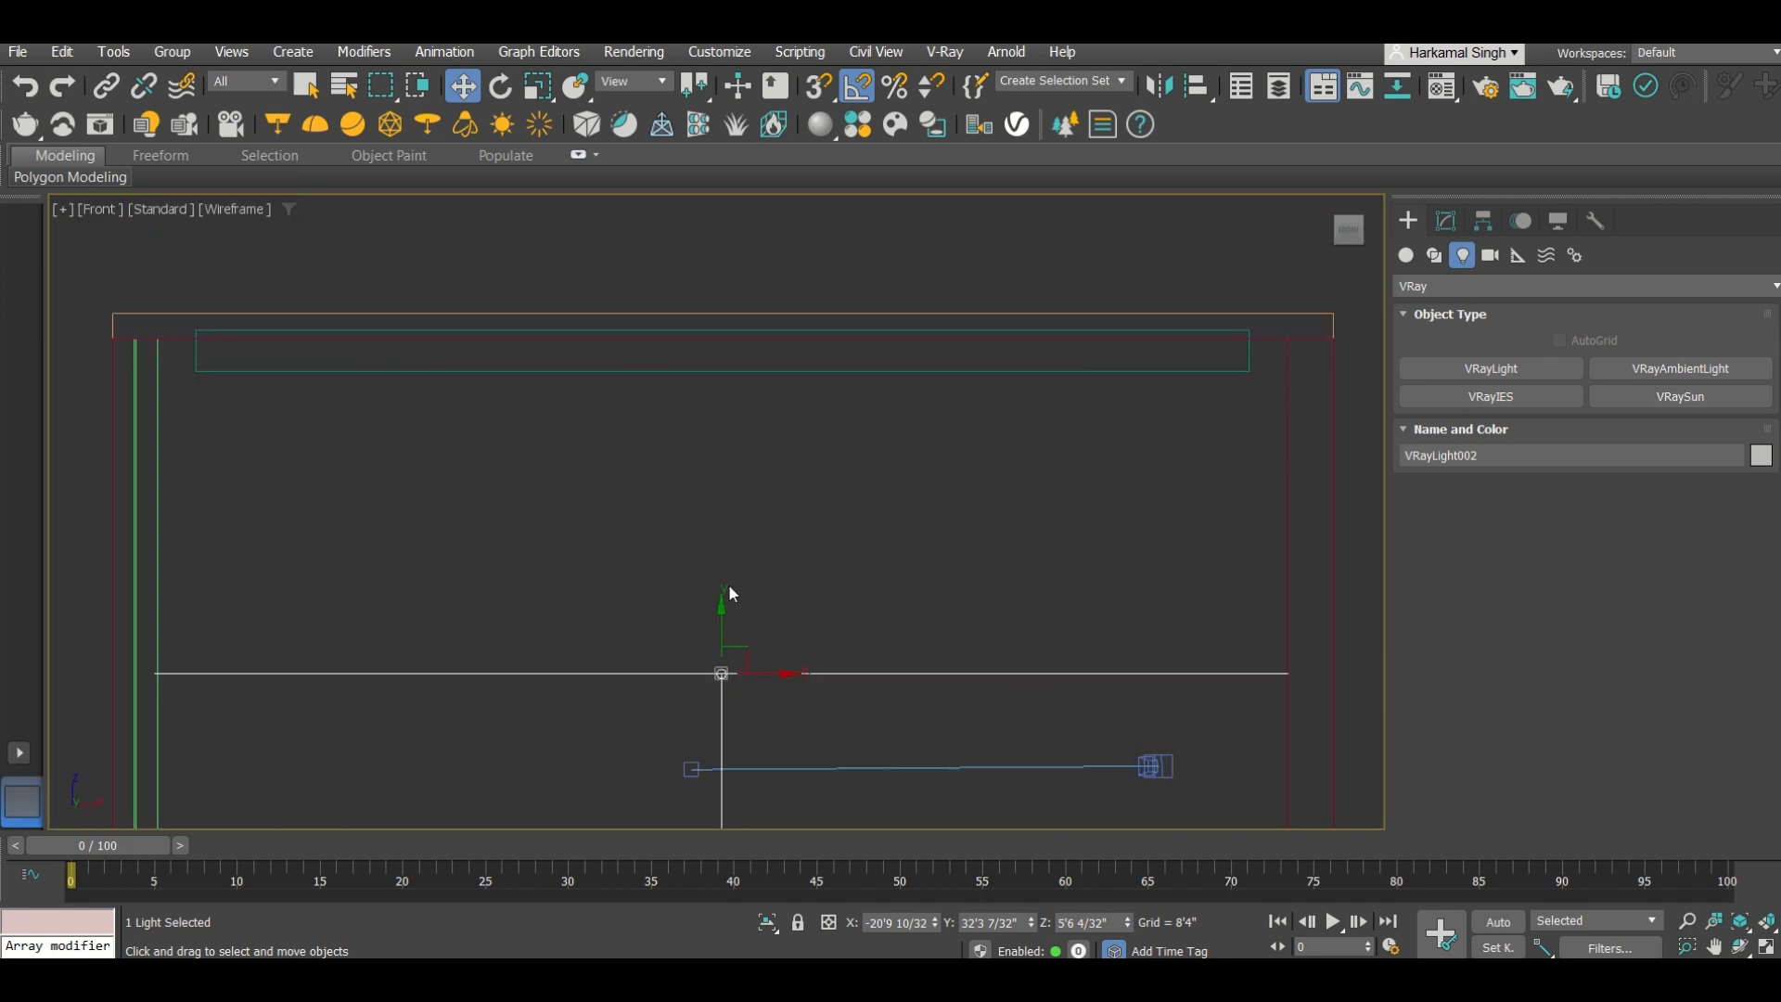
drag(721, 604, 724, 280)
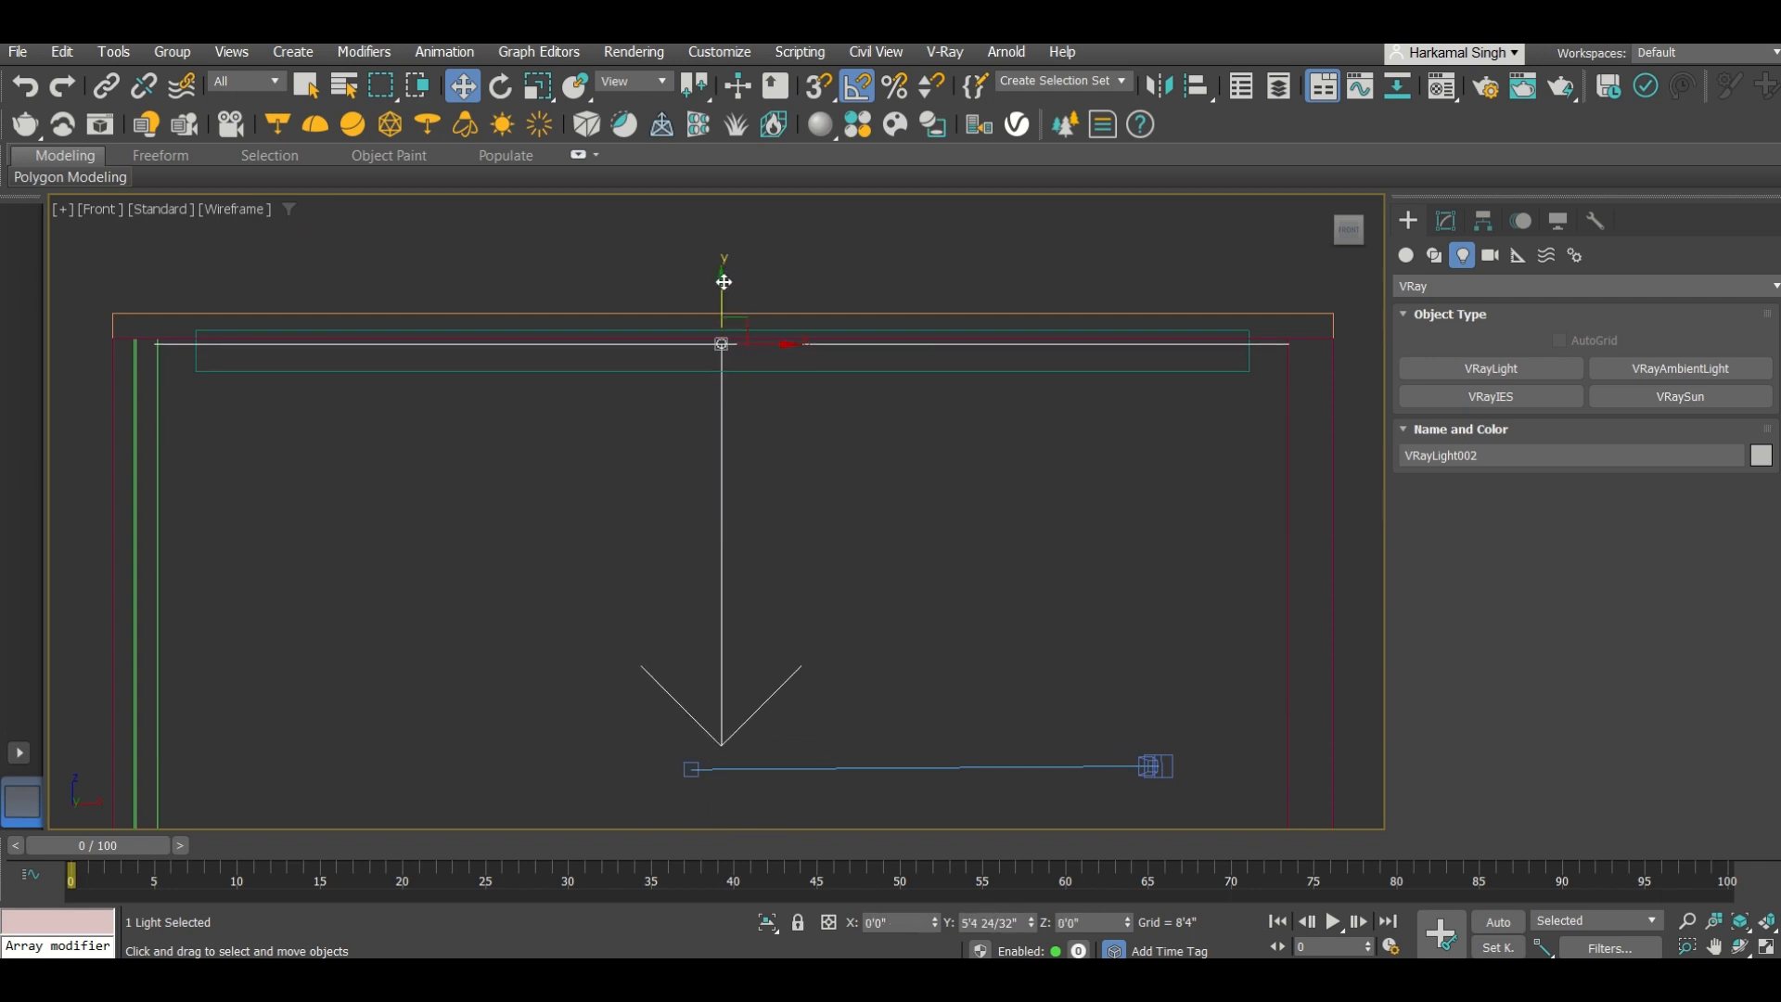
scroll(718, 317, up, 6)
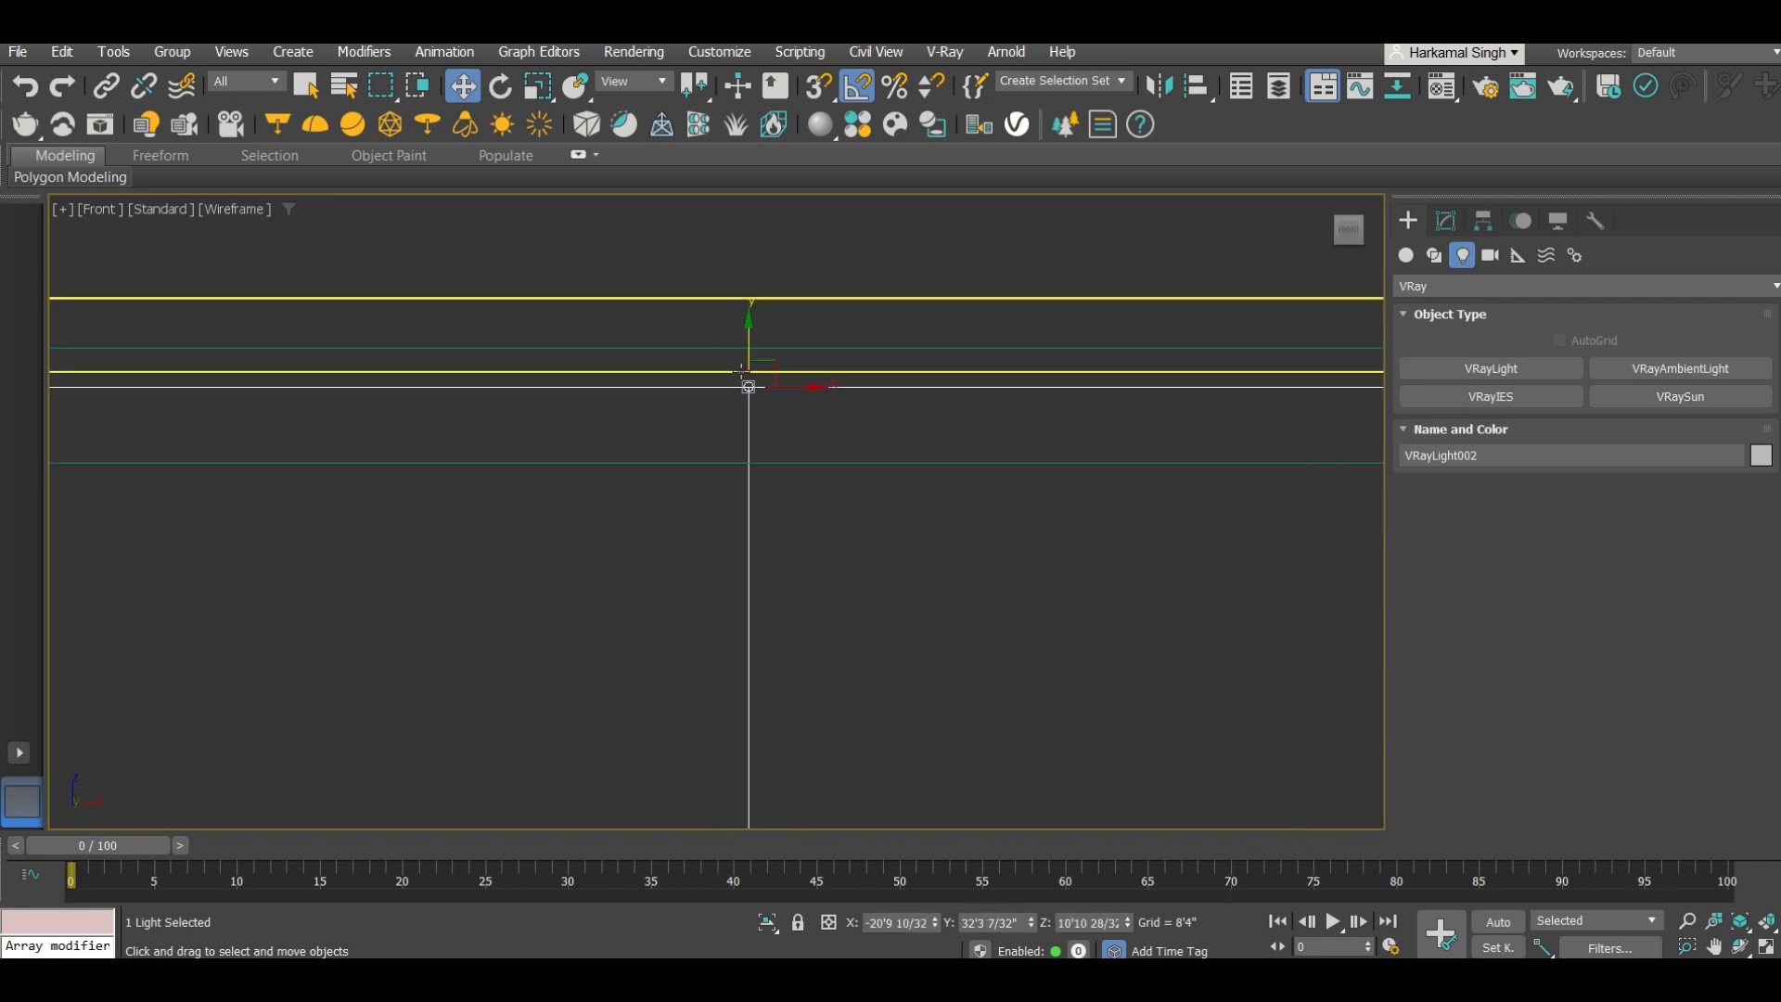
drag(760, 356, 761, 322)
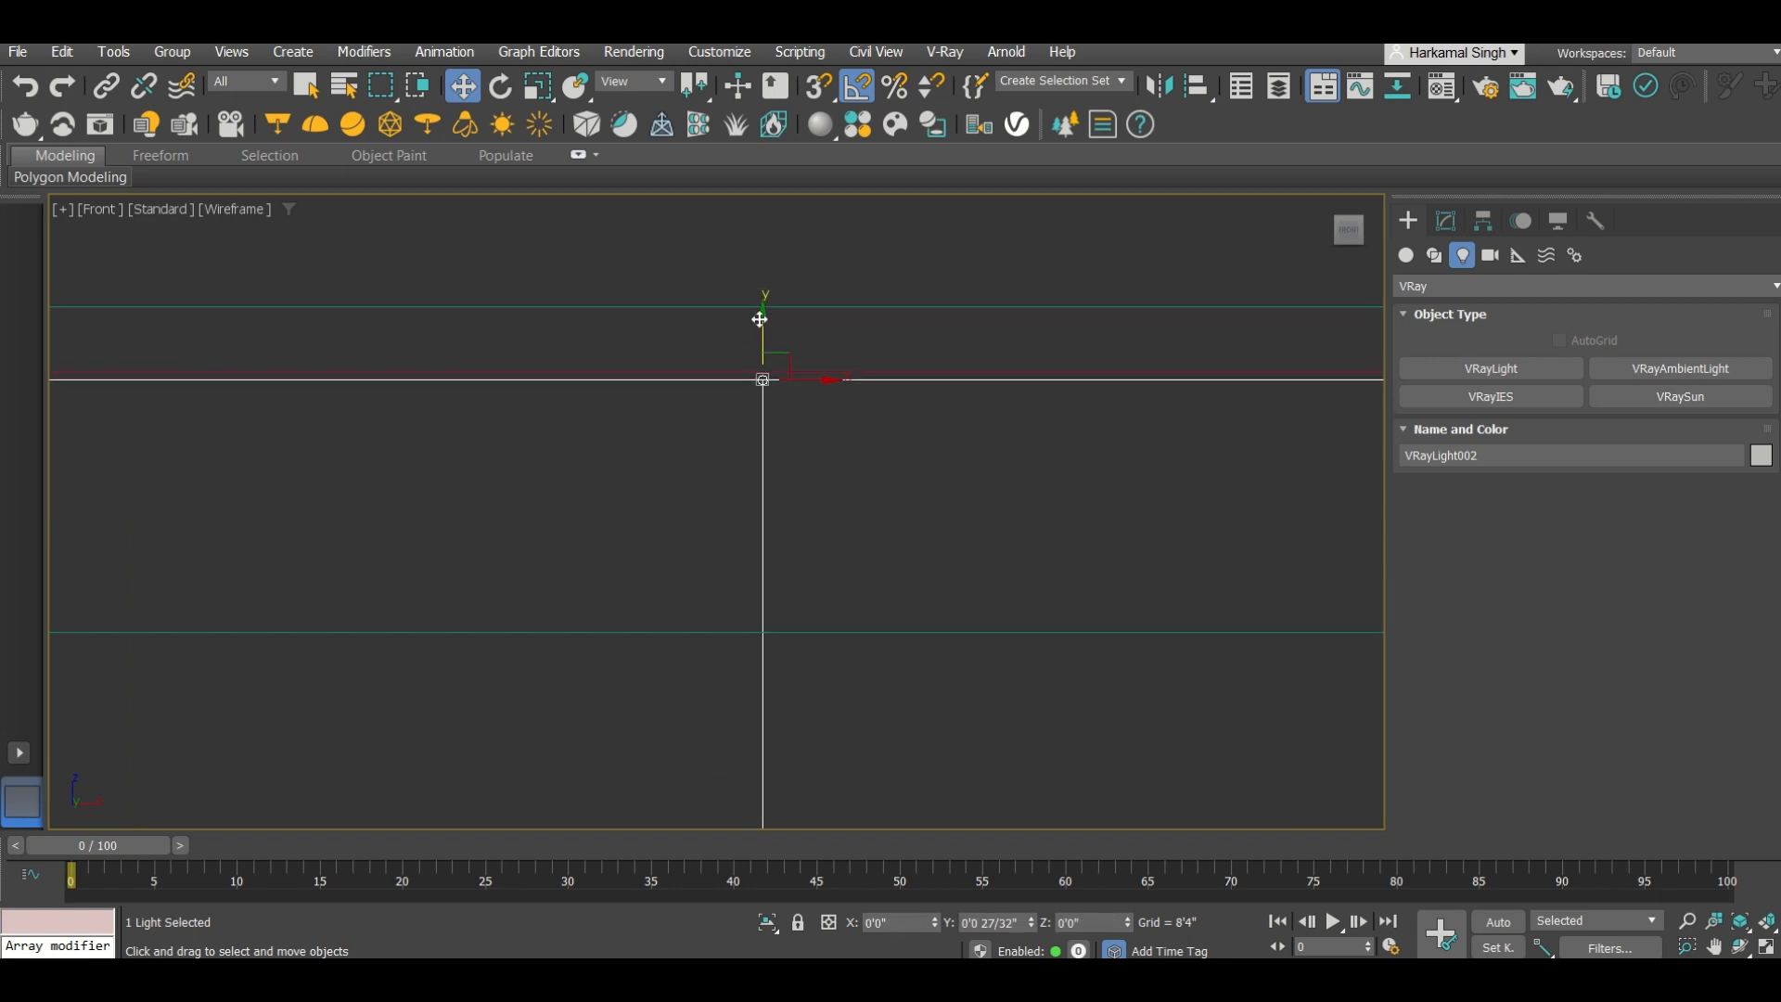
scroll(769, 501, down, 6)
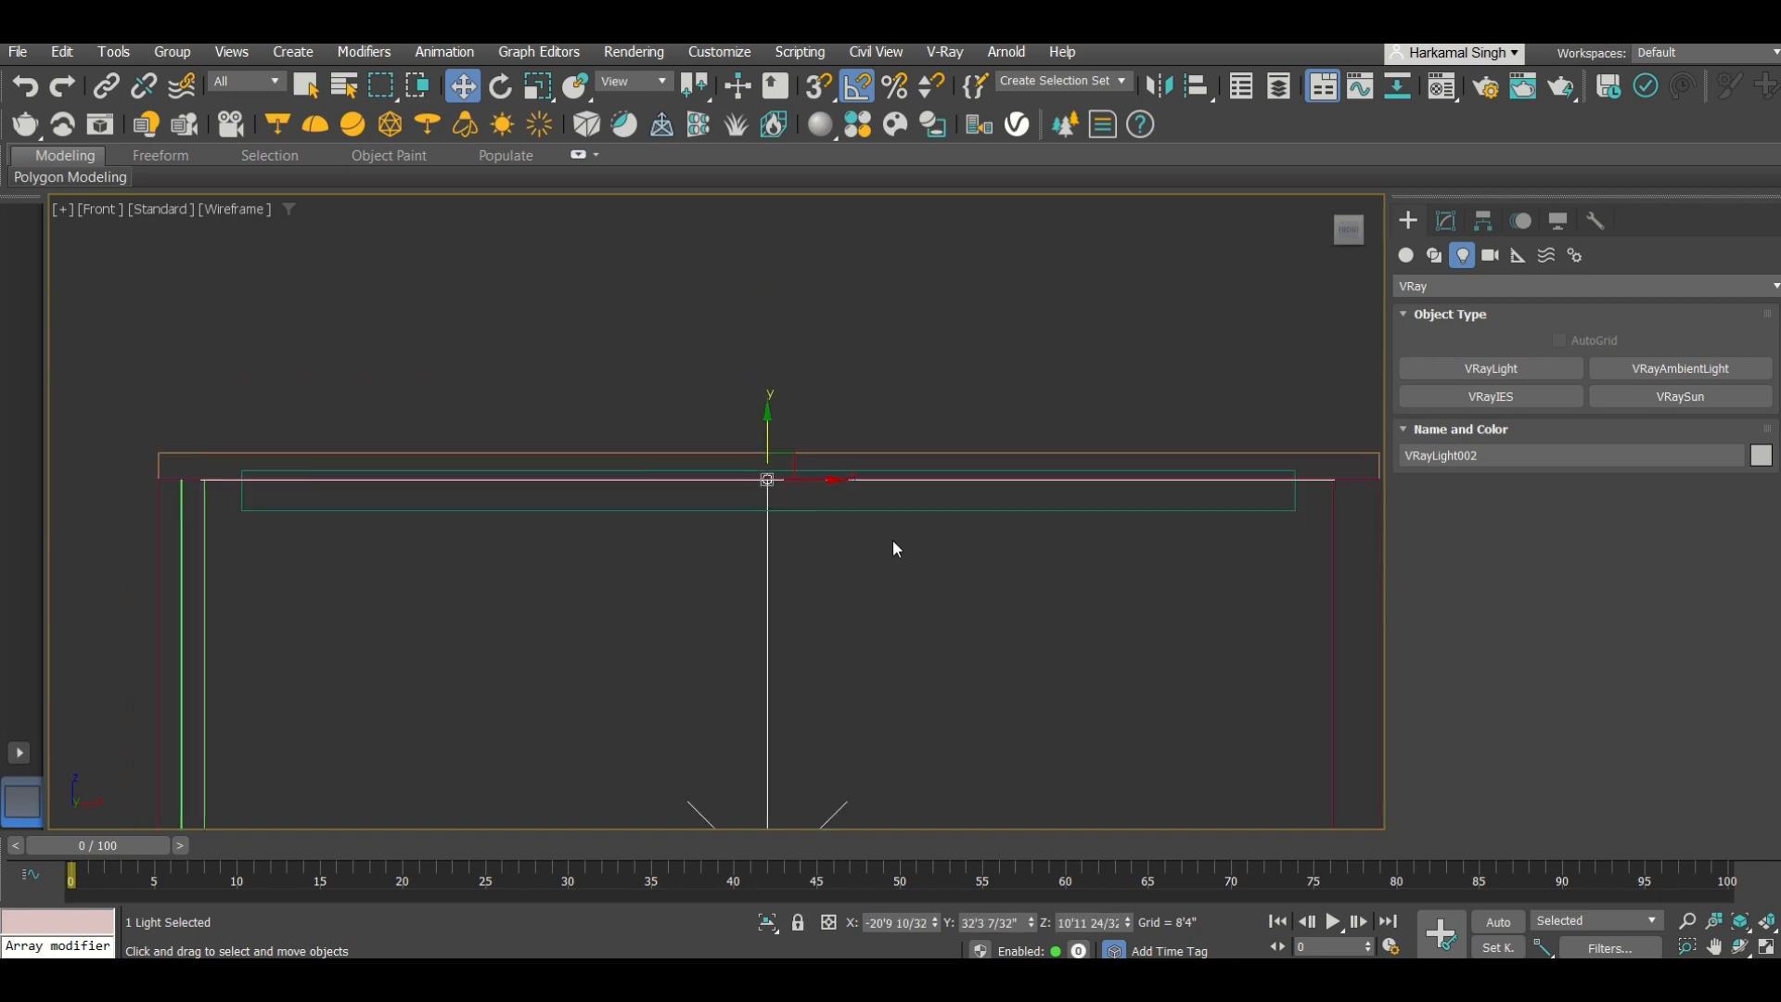
alt+middle_drag(895, 548, 851, 659)
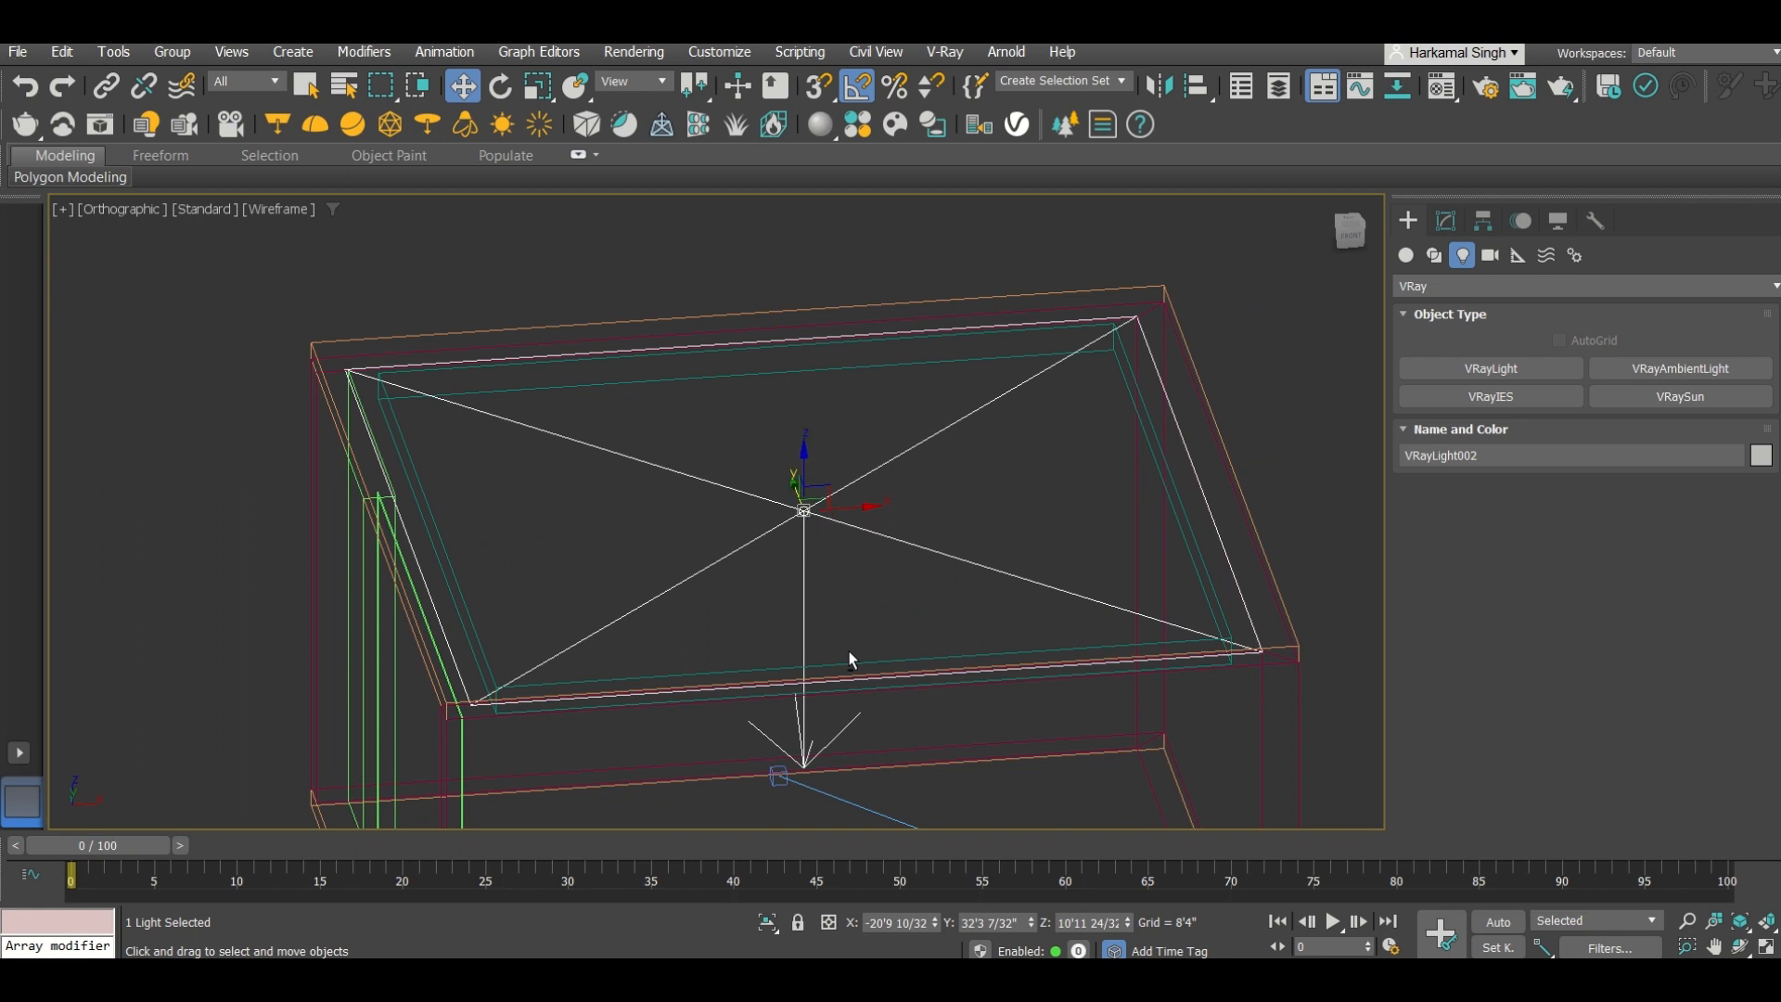
key(t)
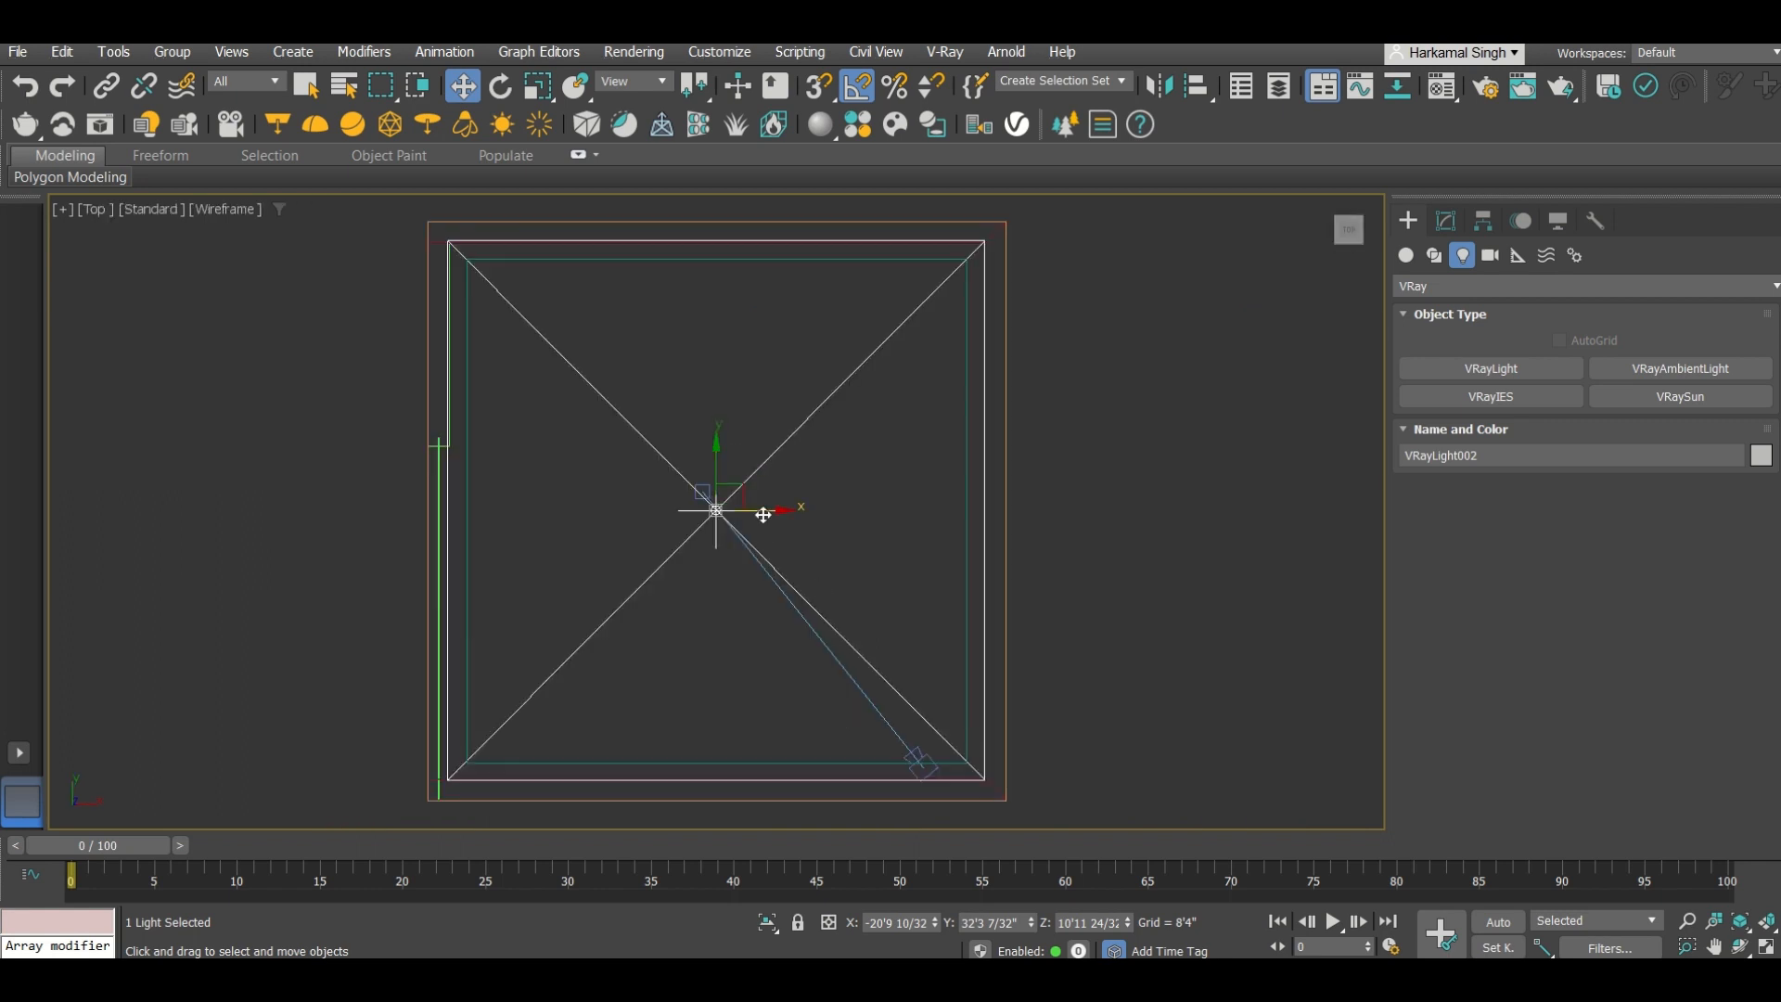
Step: Reselect the plane light in the front view and set its rectangle light preview to Selected
key(f)
key(z)
scroll(698, 375, down, 4)
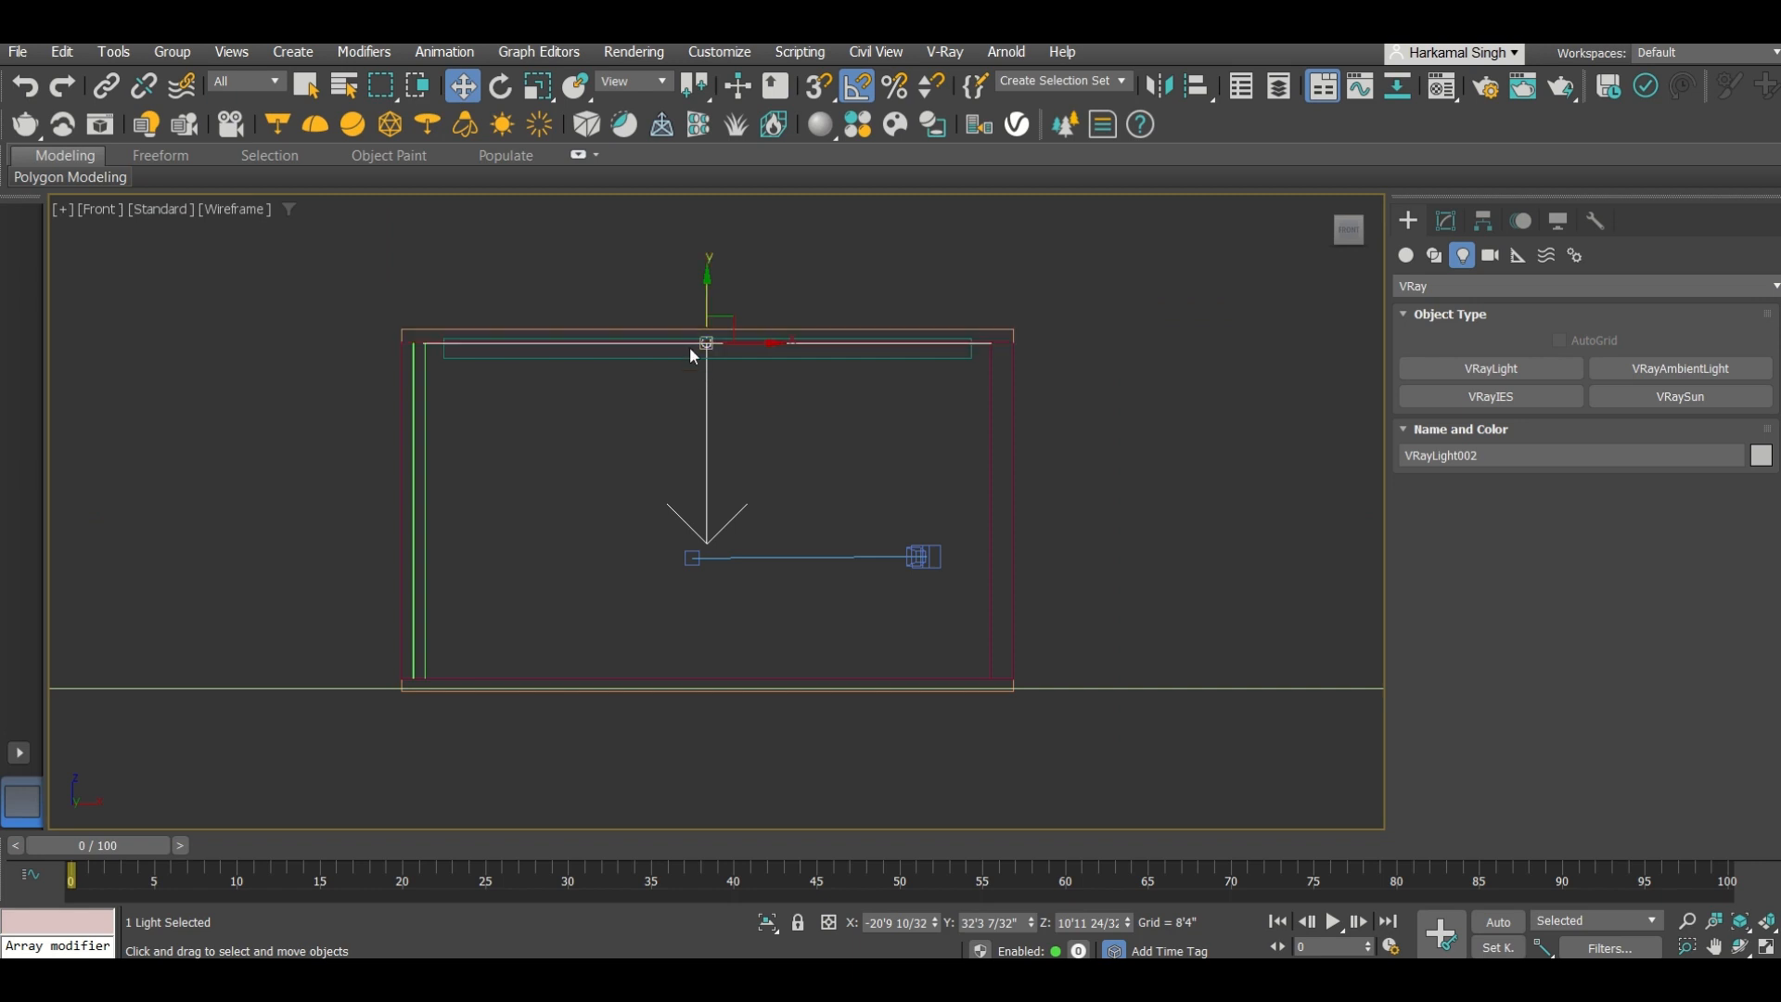
scroll(705, 346, up, 4)
click(967, 531)
scroll(789, 372, down, 4)
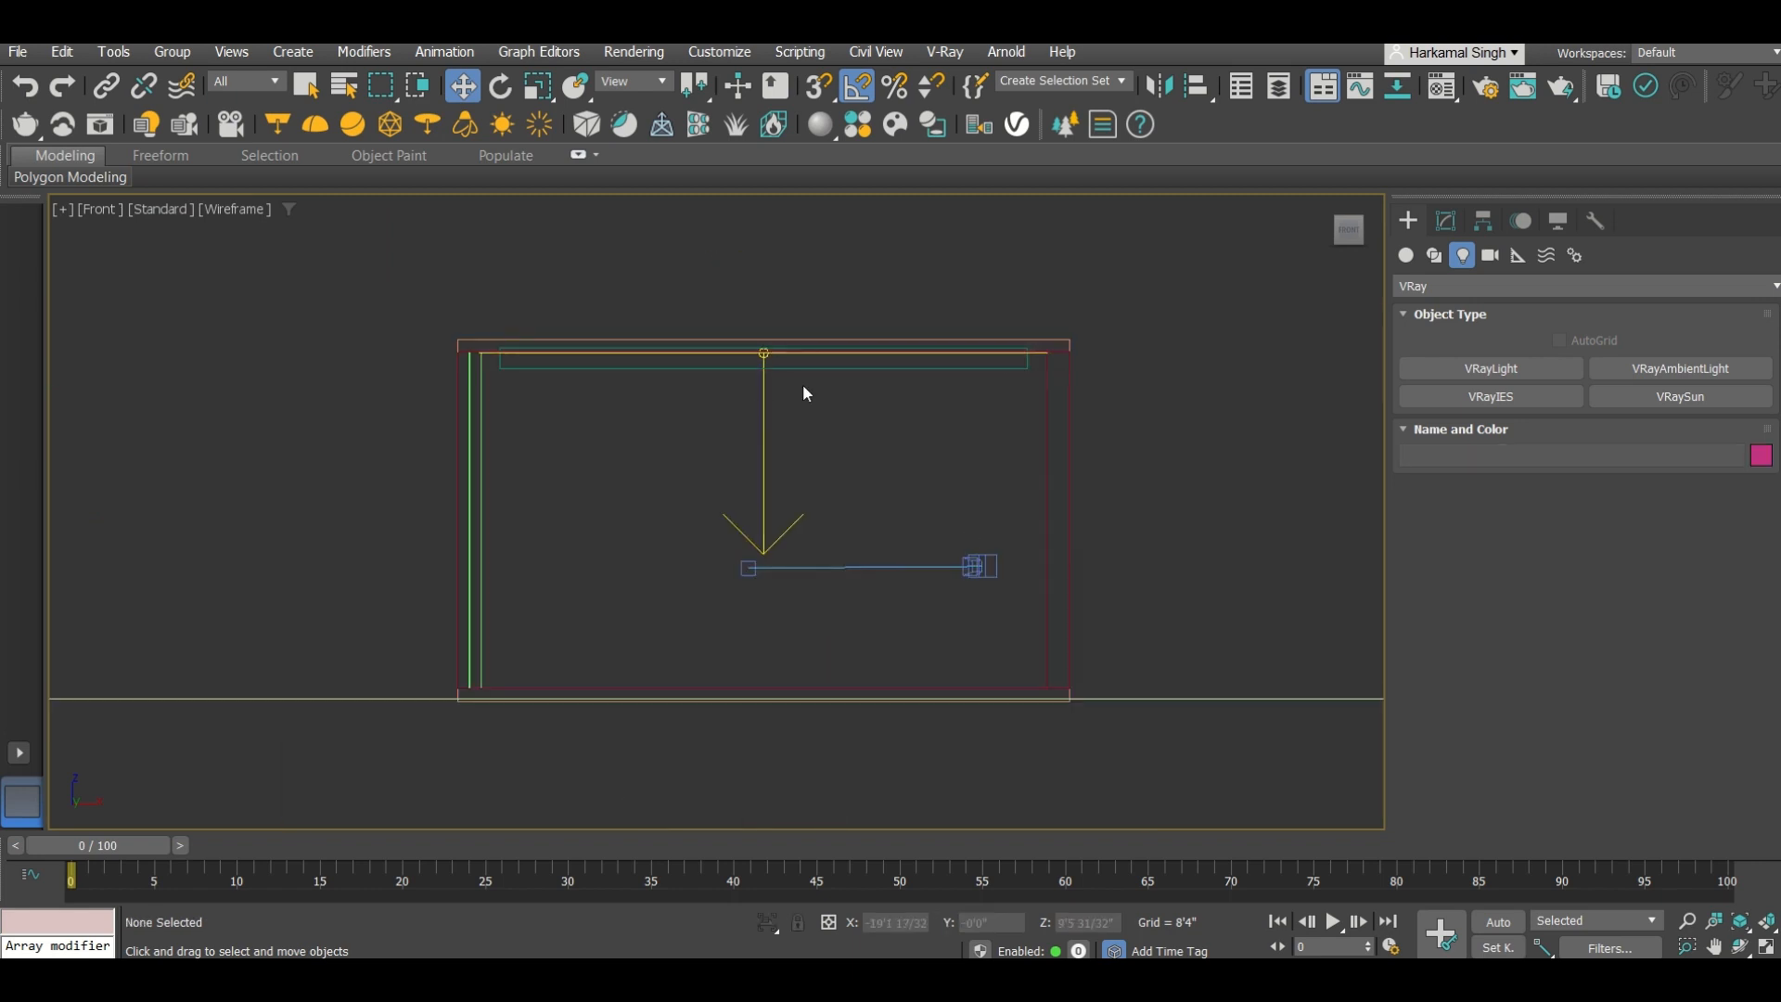
click(766, 419)
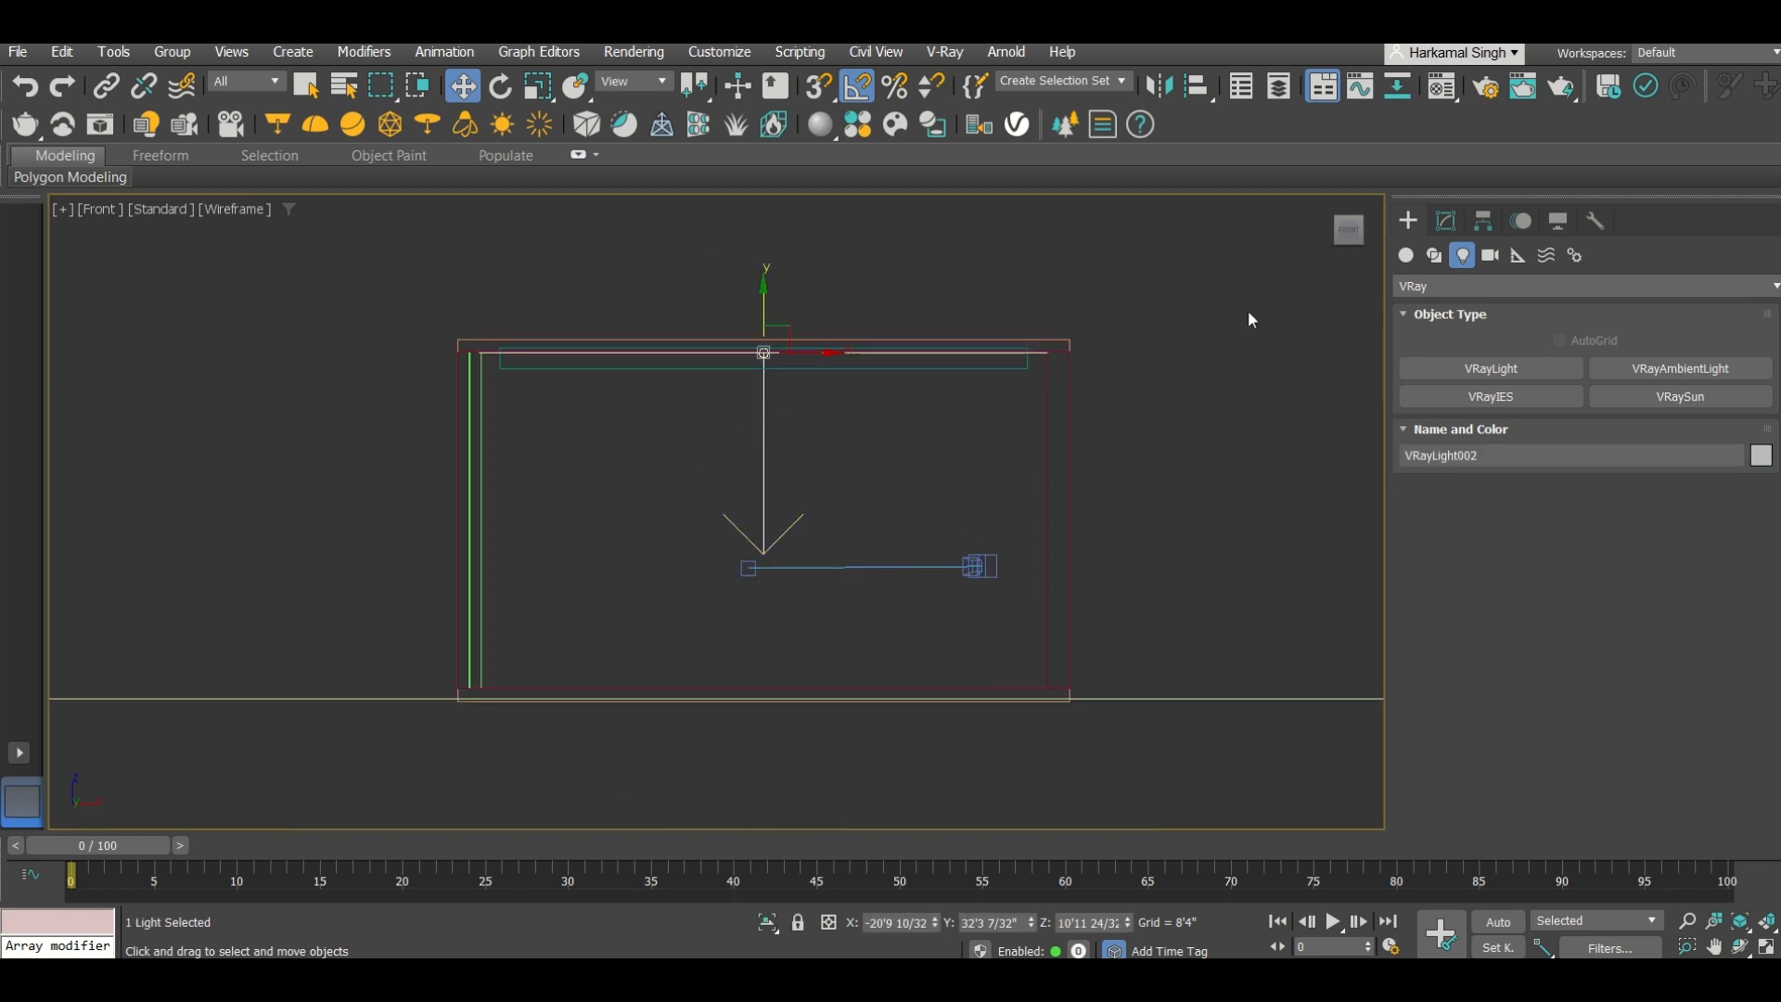
click(1445, 221)
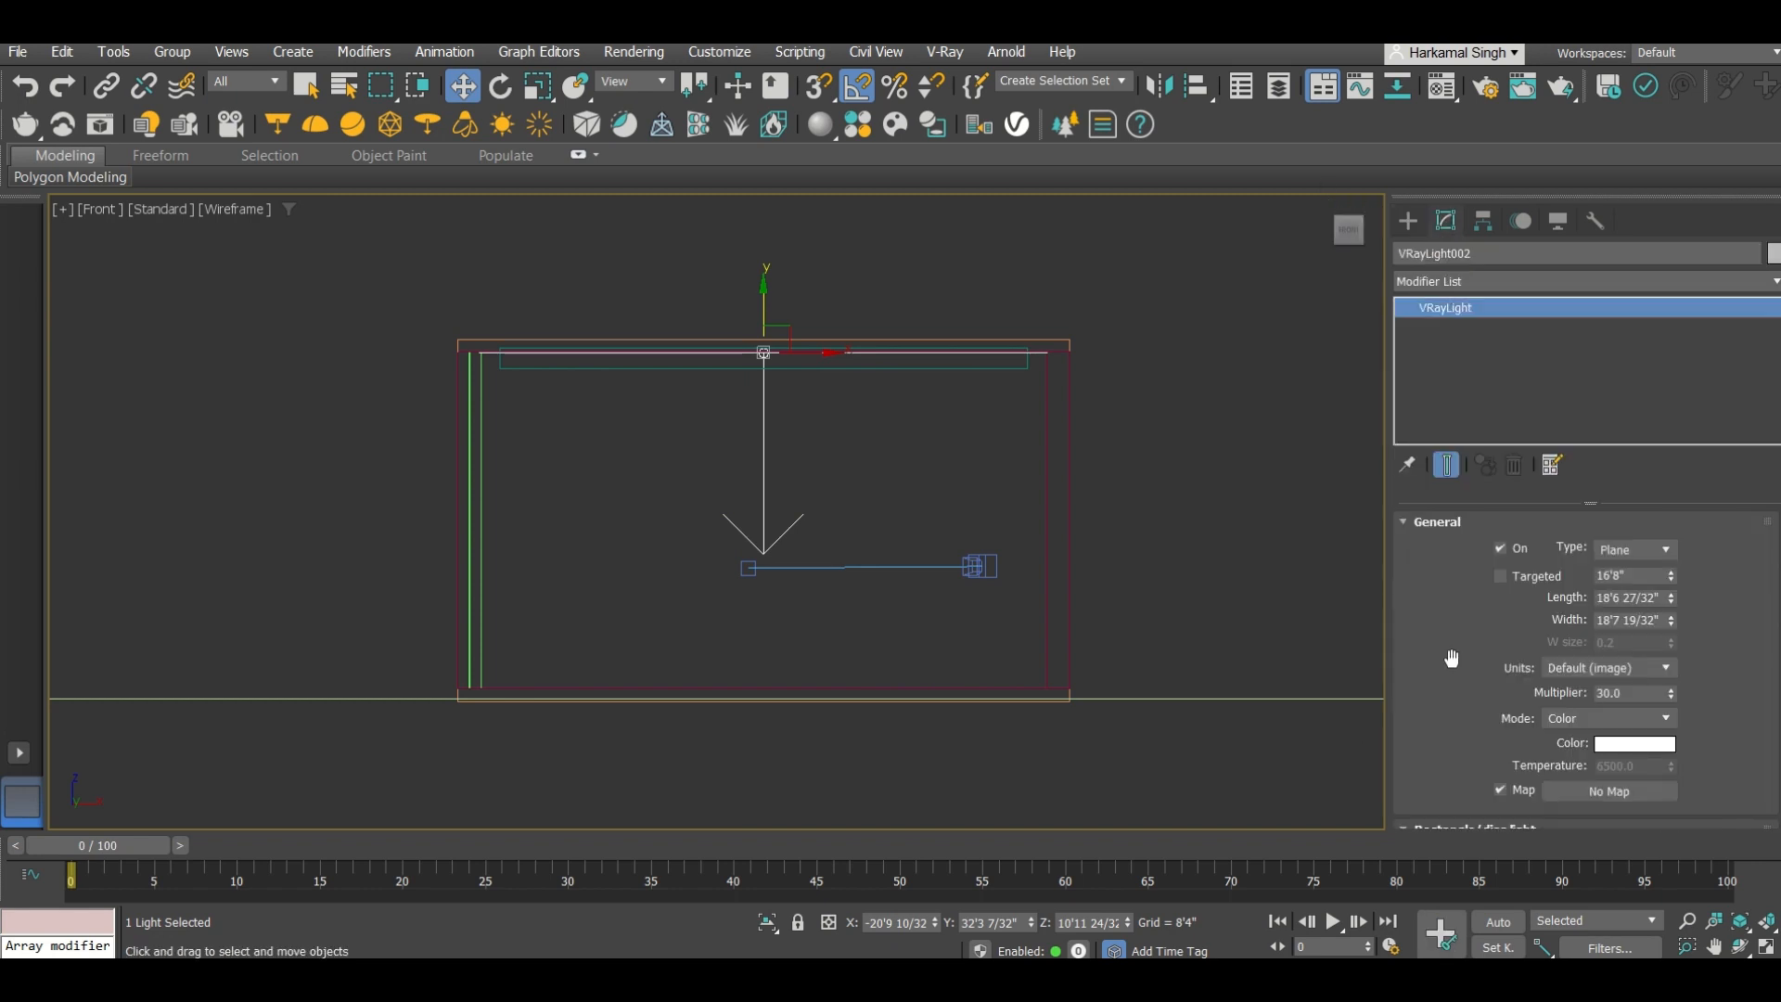
scroll(1433, 714, down, 4)
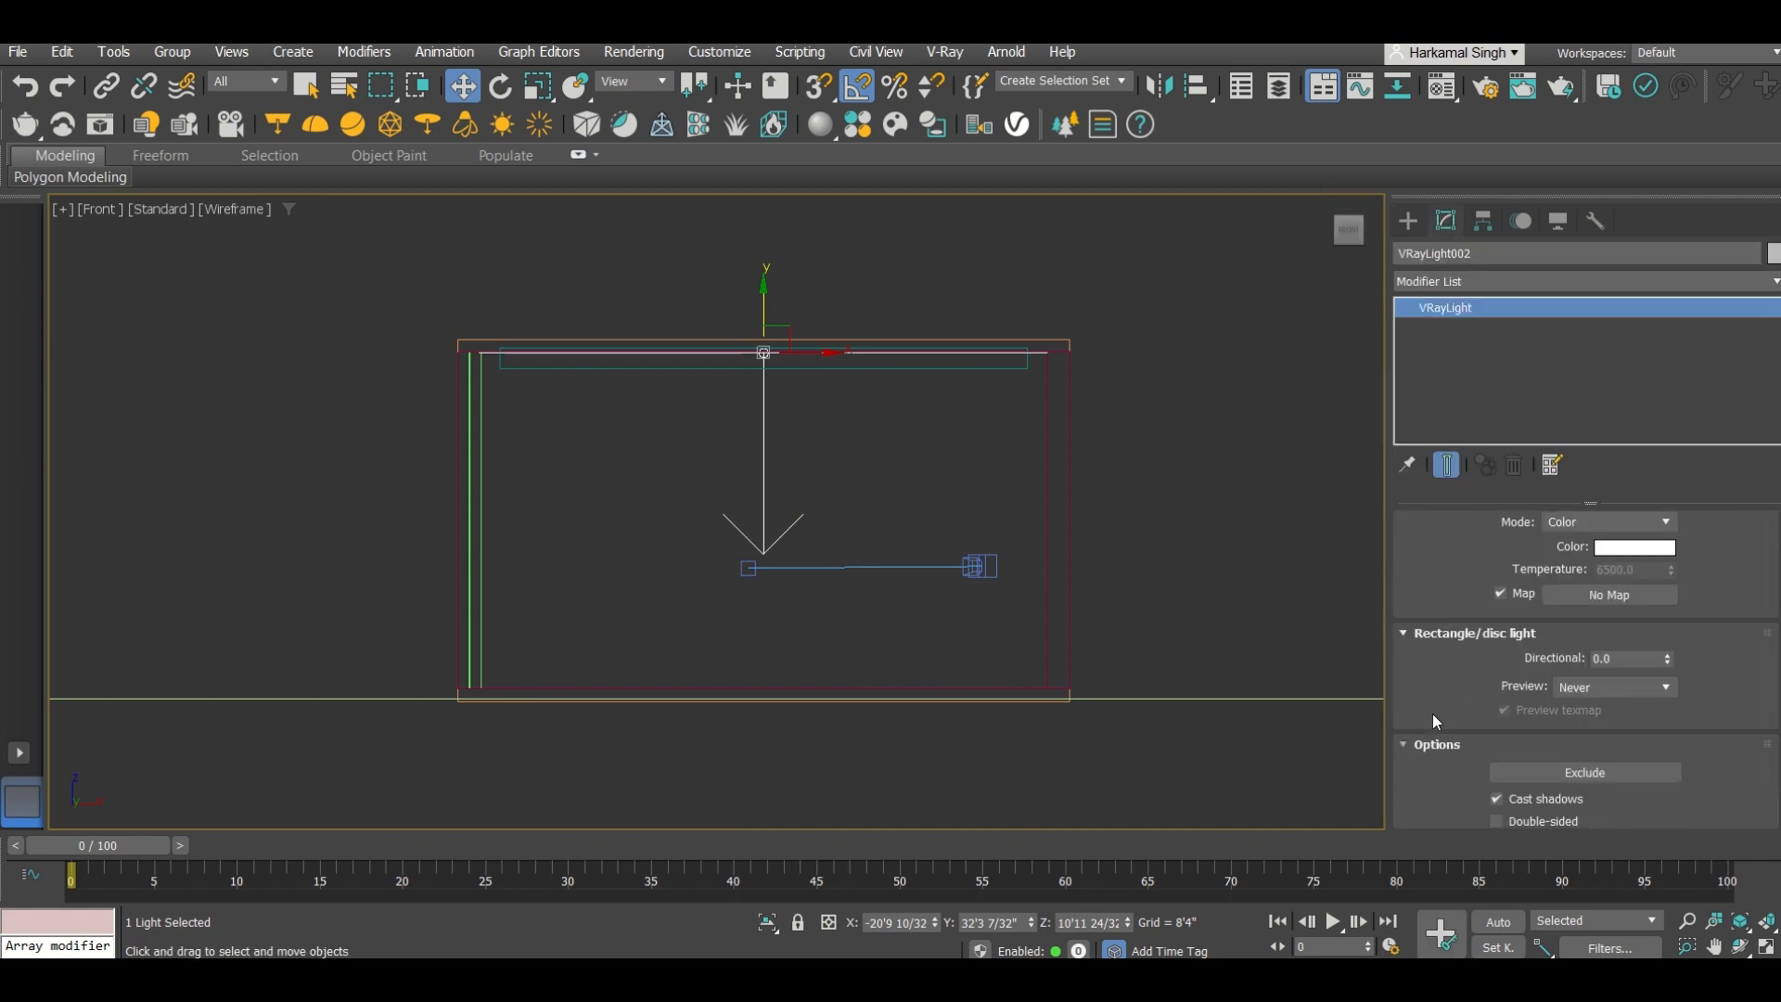
click(1589, 688)
click(1581, 707)
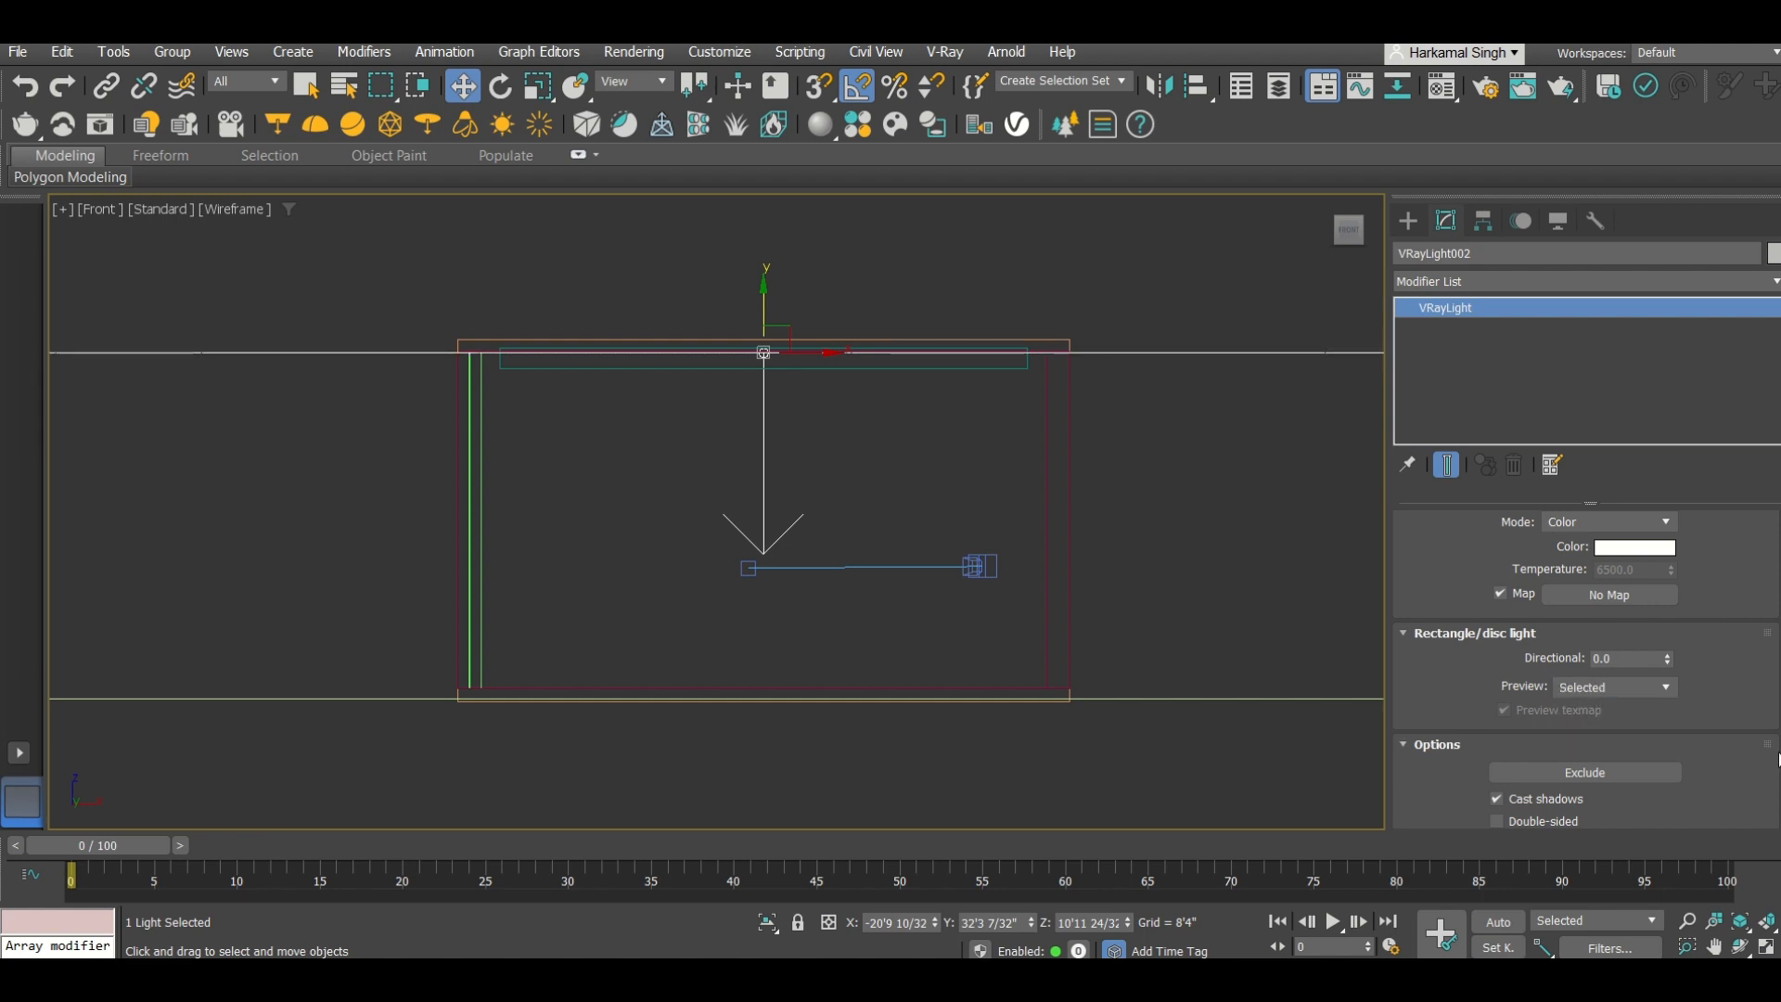
Step: Try the Always preview option on the plane light and return it to Selected
click(1641, 687)
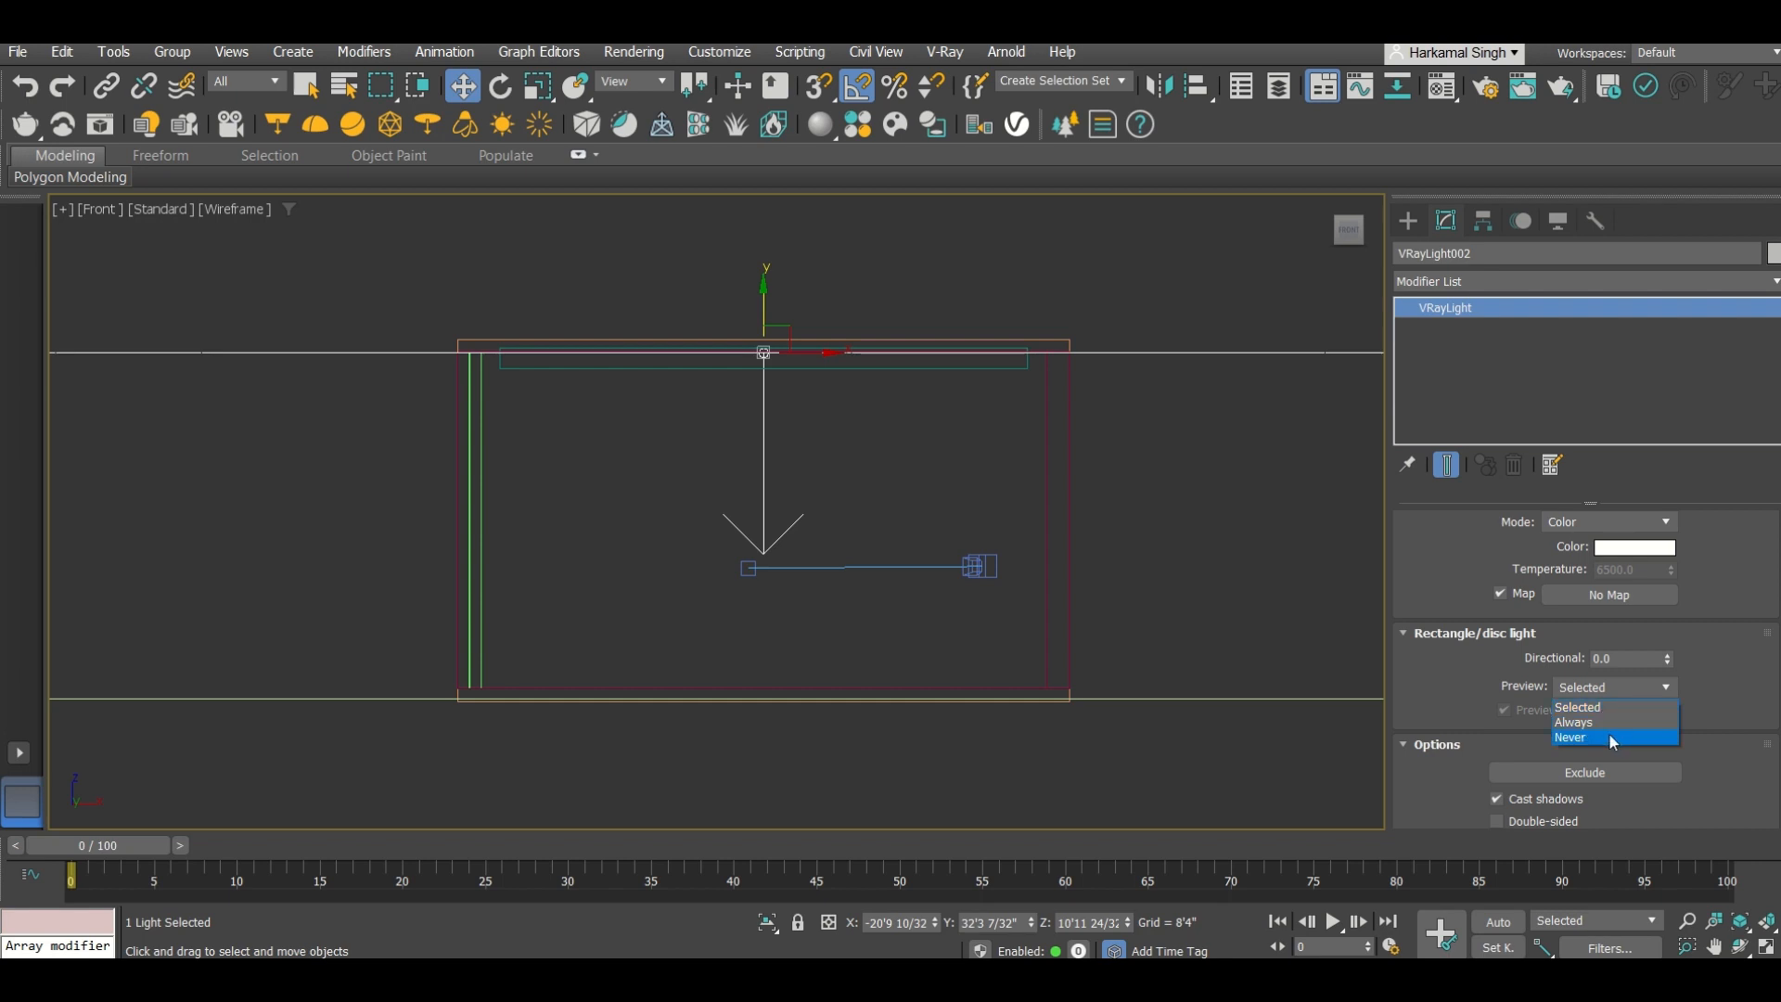
click(1582, 722)
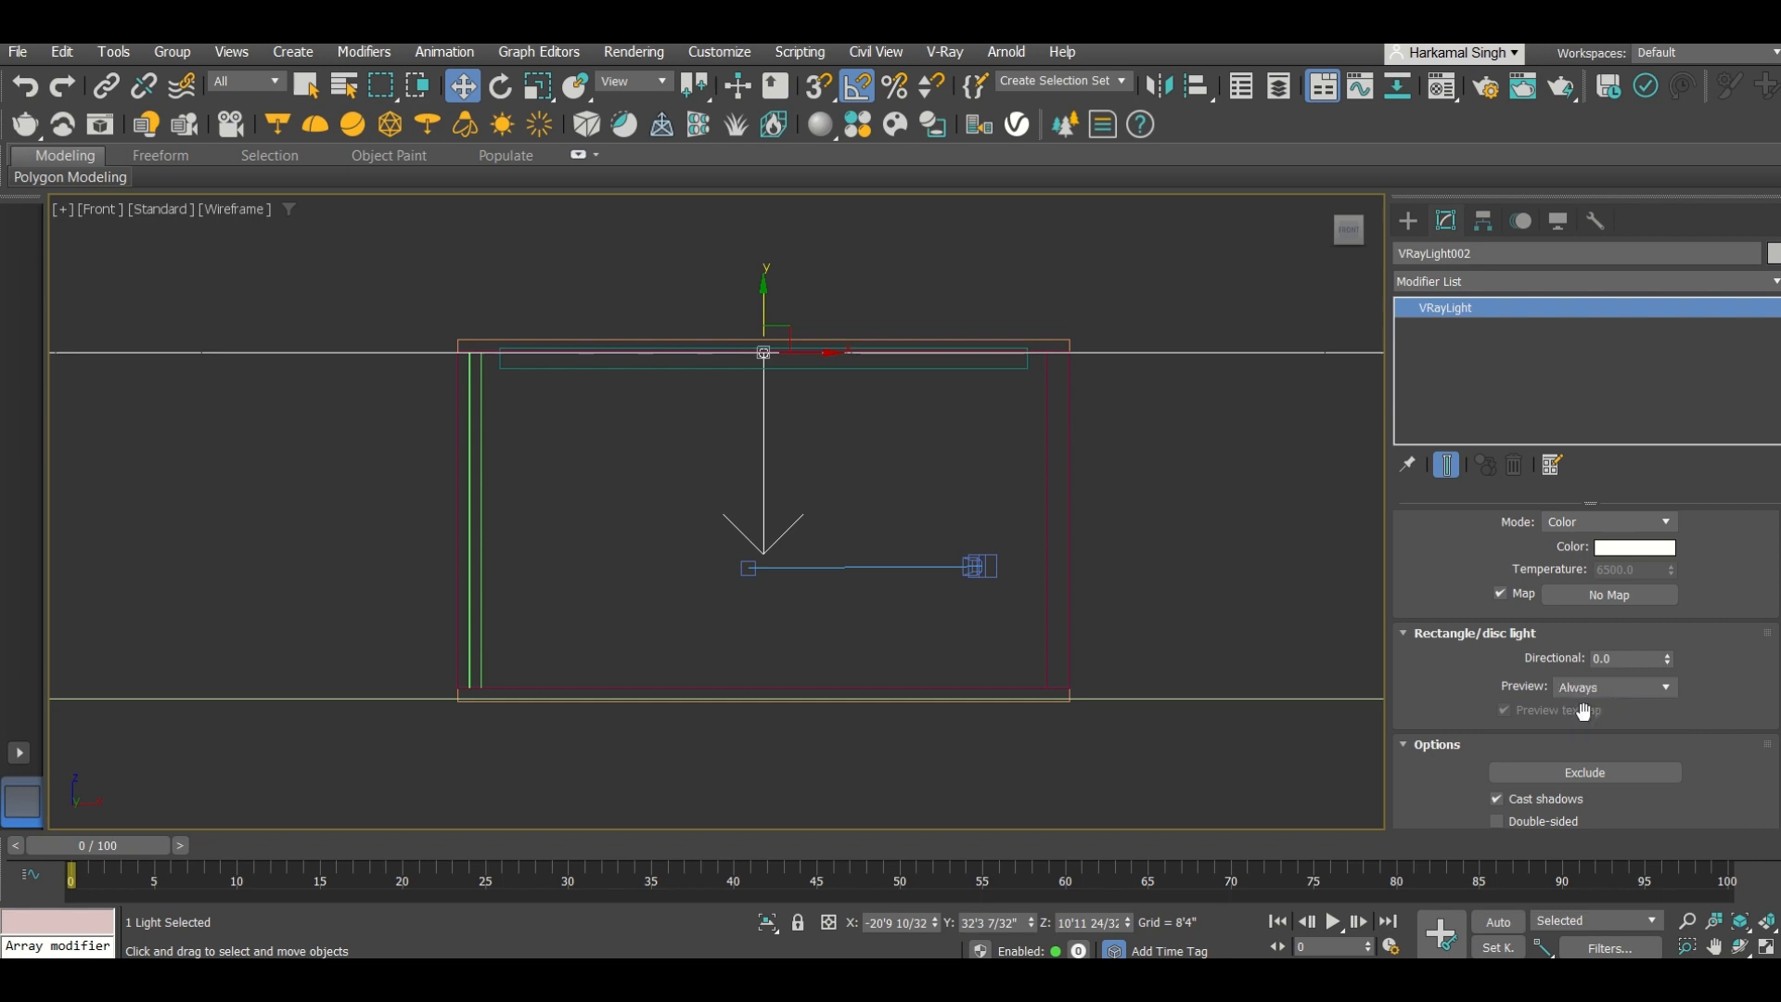
click(1595, 693)
click(1568, 690)
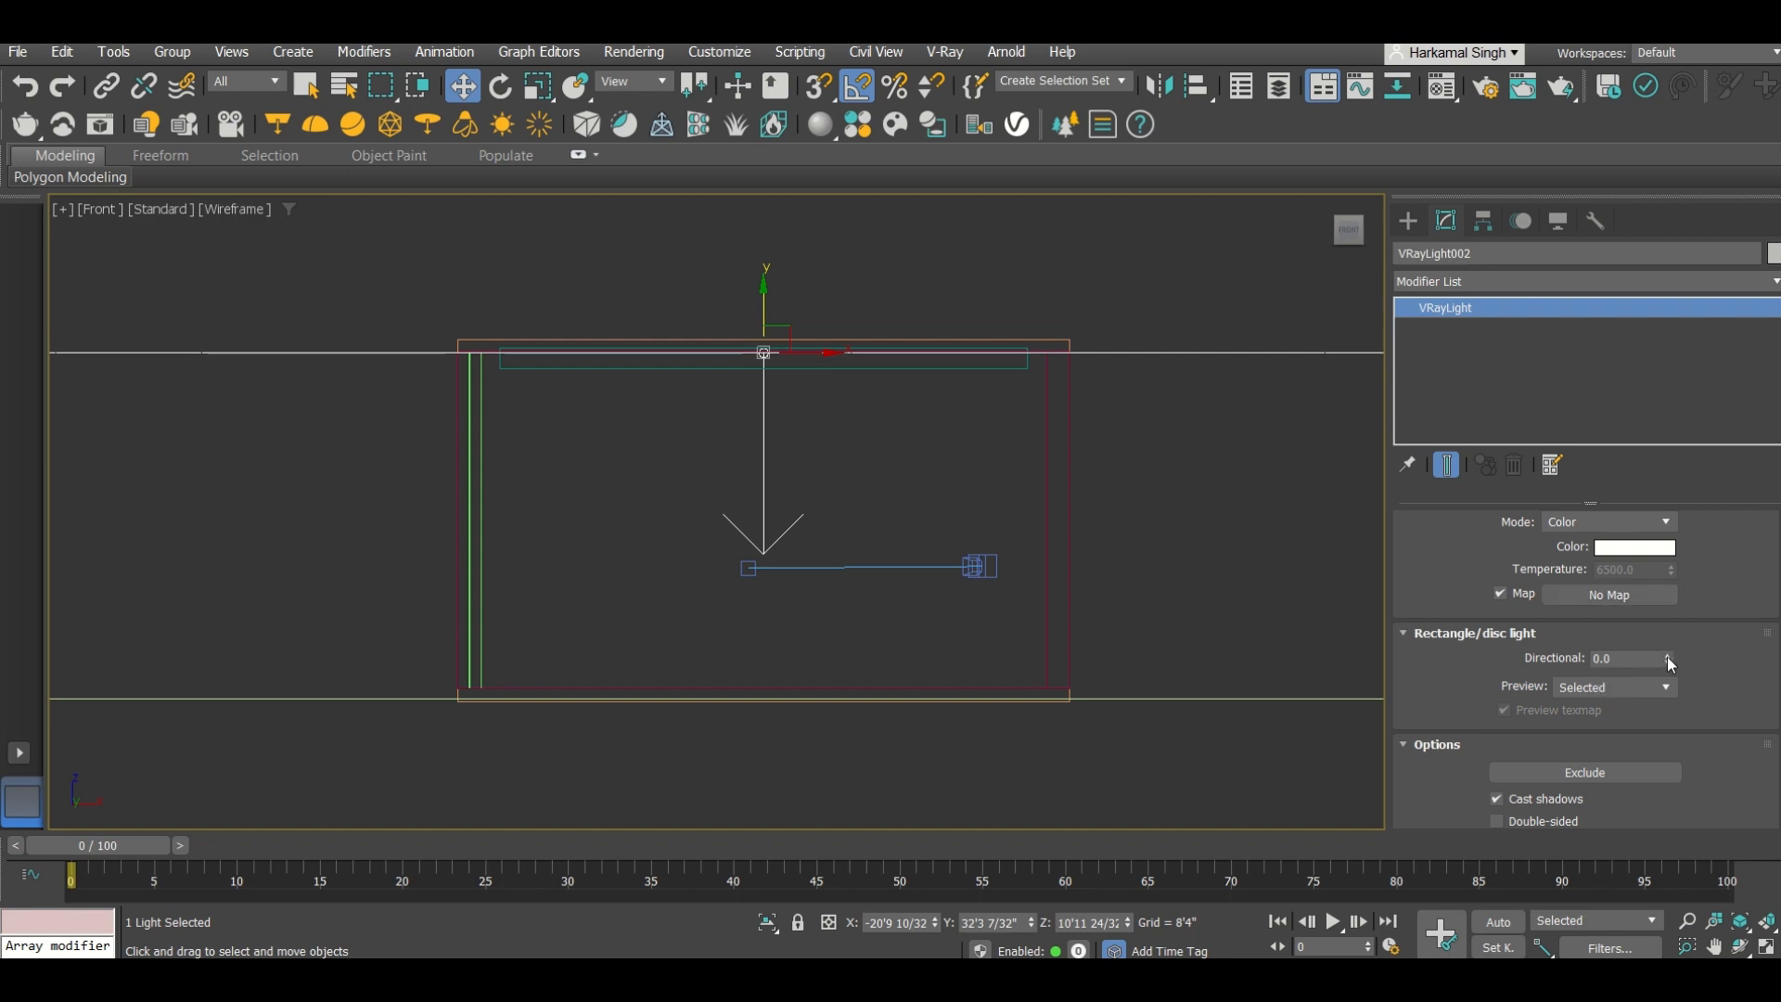
Step: Increase the plane light's Directional value to narrow its spread and set its target distance to 12'2"
drag(1671, 664, 1668, 578)
scroll(1455, 612, up, 5)
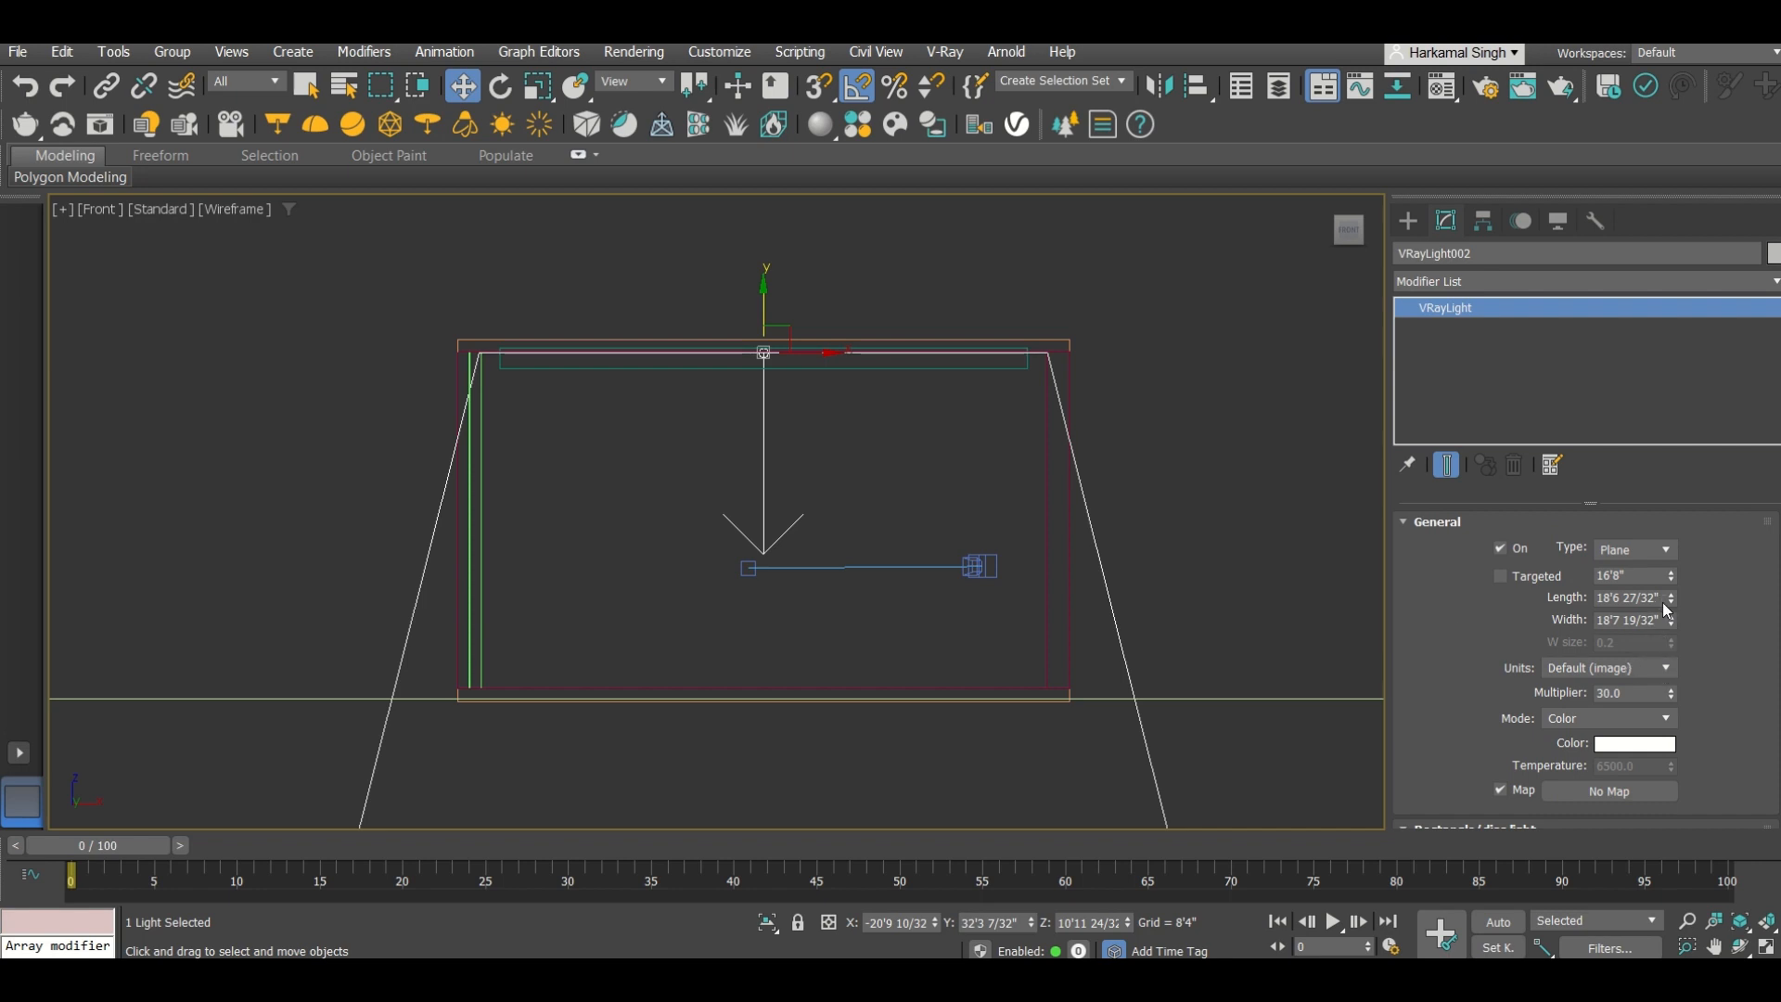
mouse_move(1670, 578)
mouse_down()
mouse_move(1696, 650)
mouse_move(1696, 594)
mouse_up()
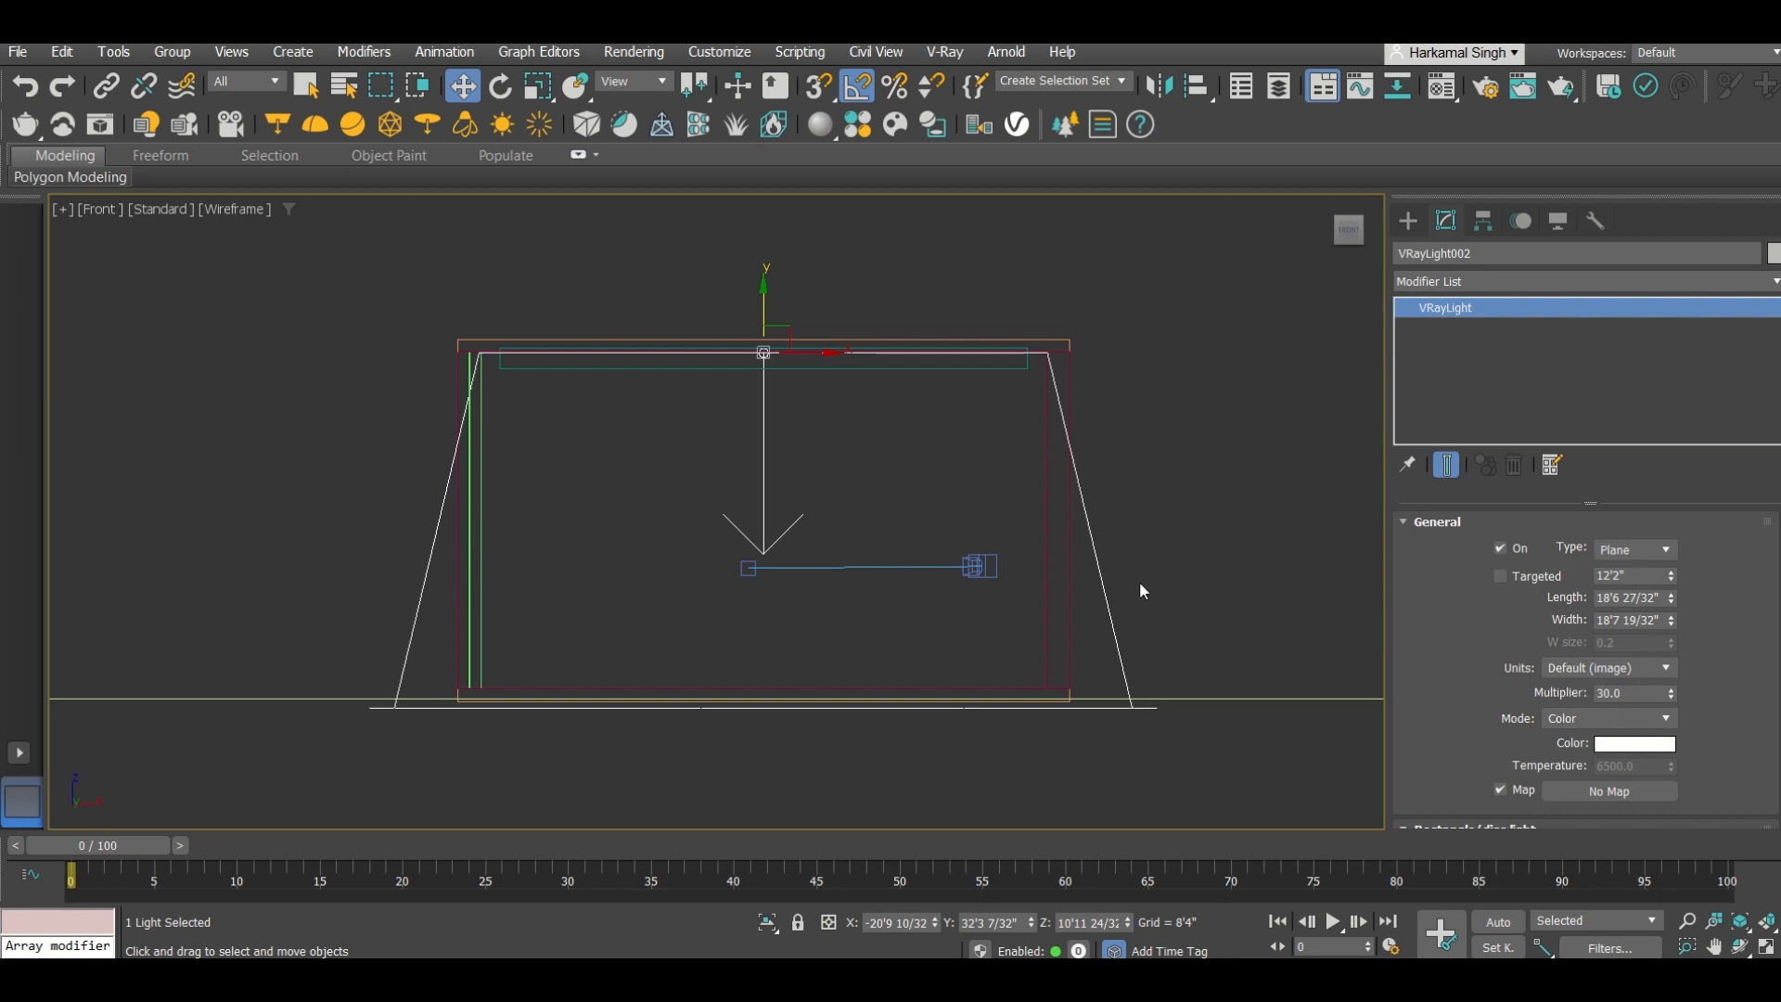
Step: Deselect the light and render the VRayCam001 view to check the ceiling lighting
click(1161, 565)
key(c)
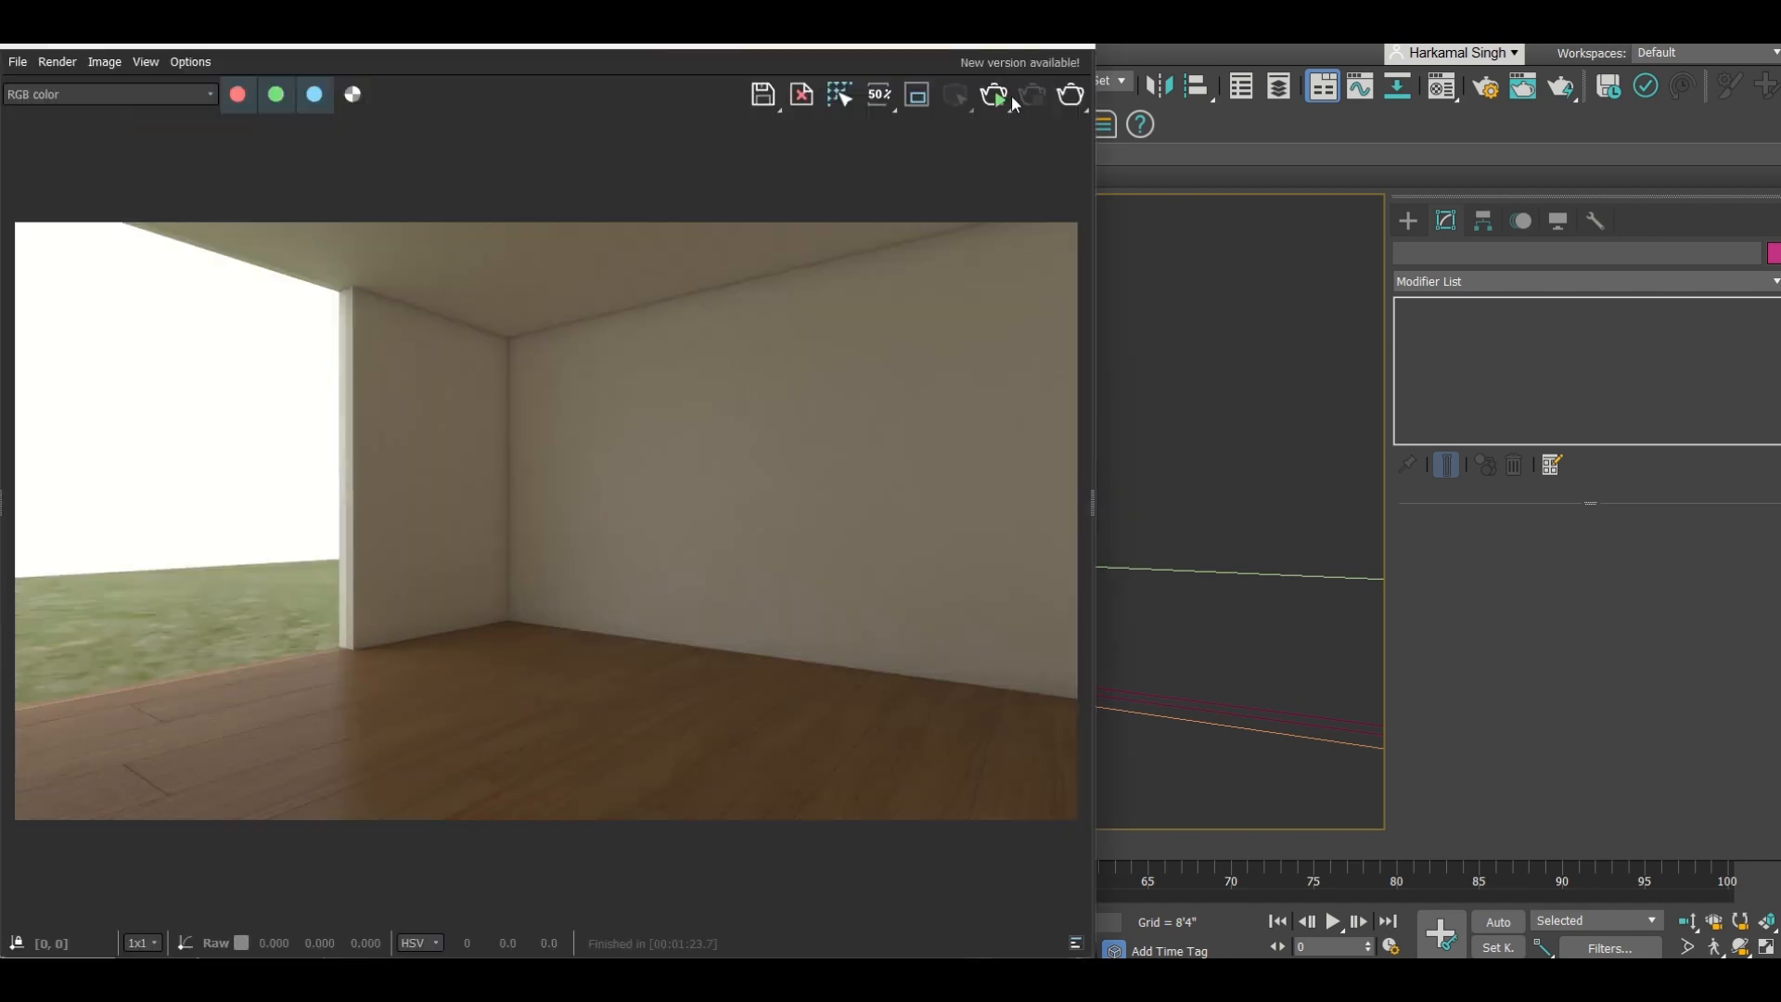
click(1005, 94)
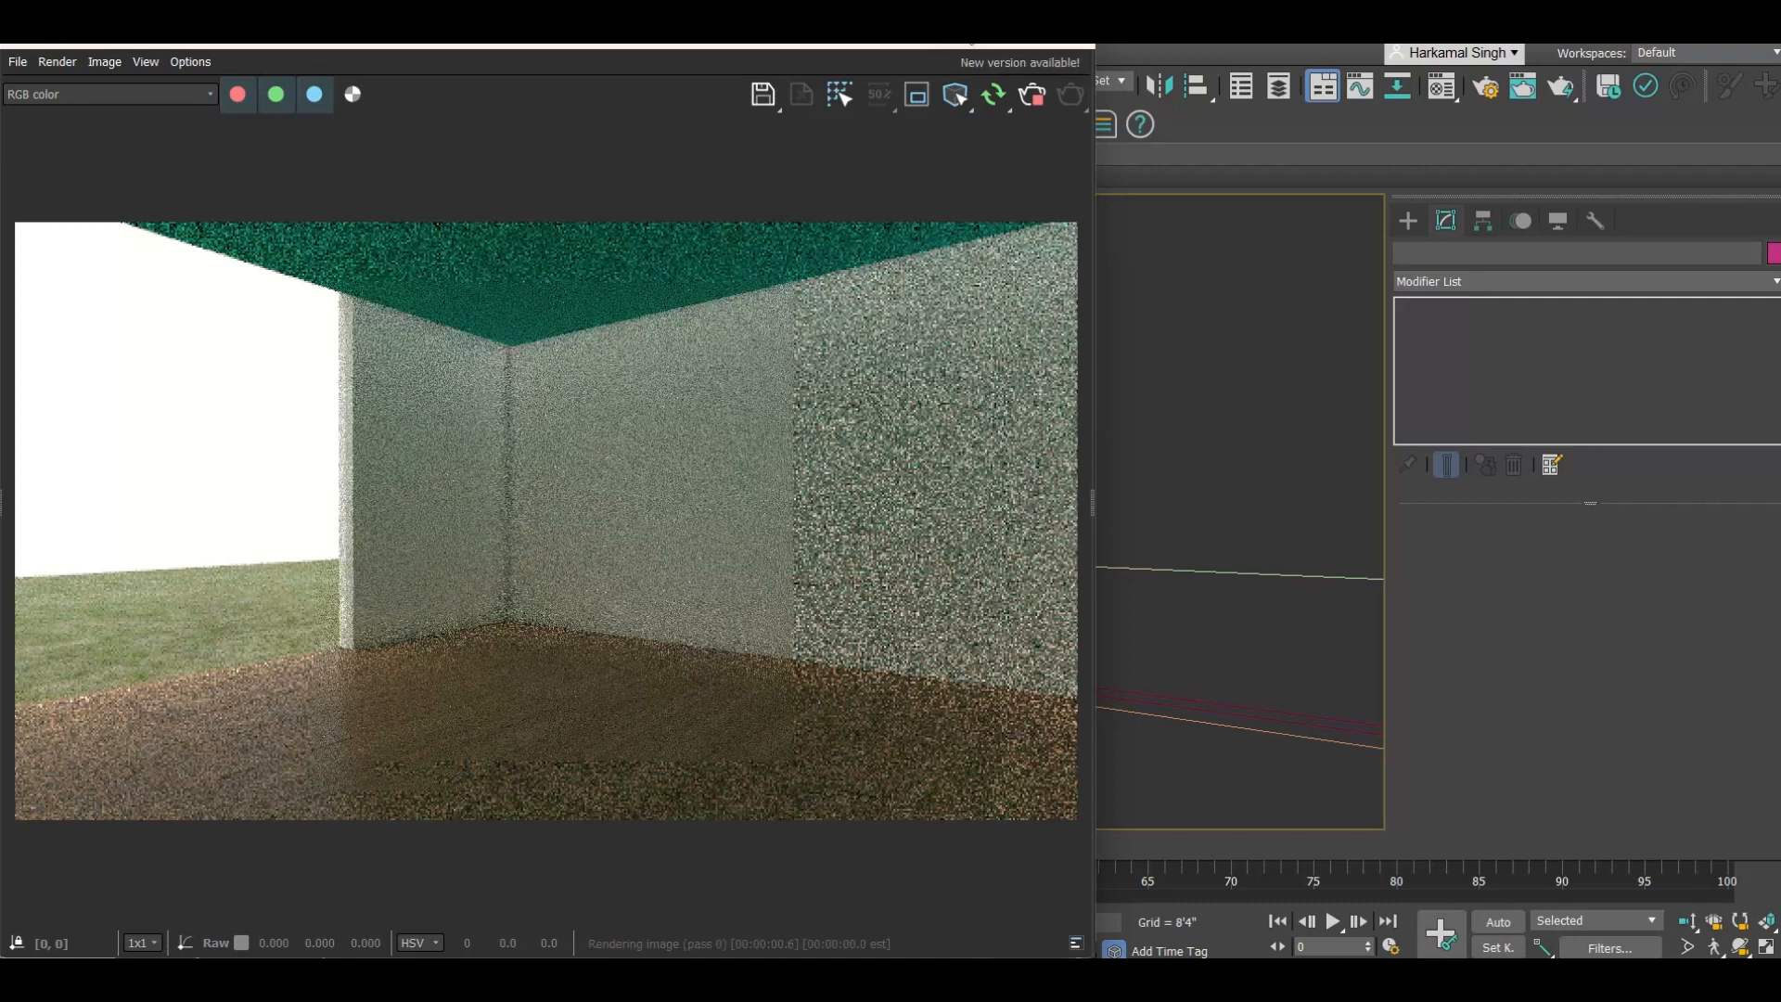
click(957, 32)
Step: Shade the camera view and set the active viewport's lighting to 2 Default Lights
key(F3)
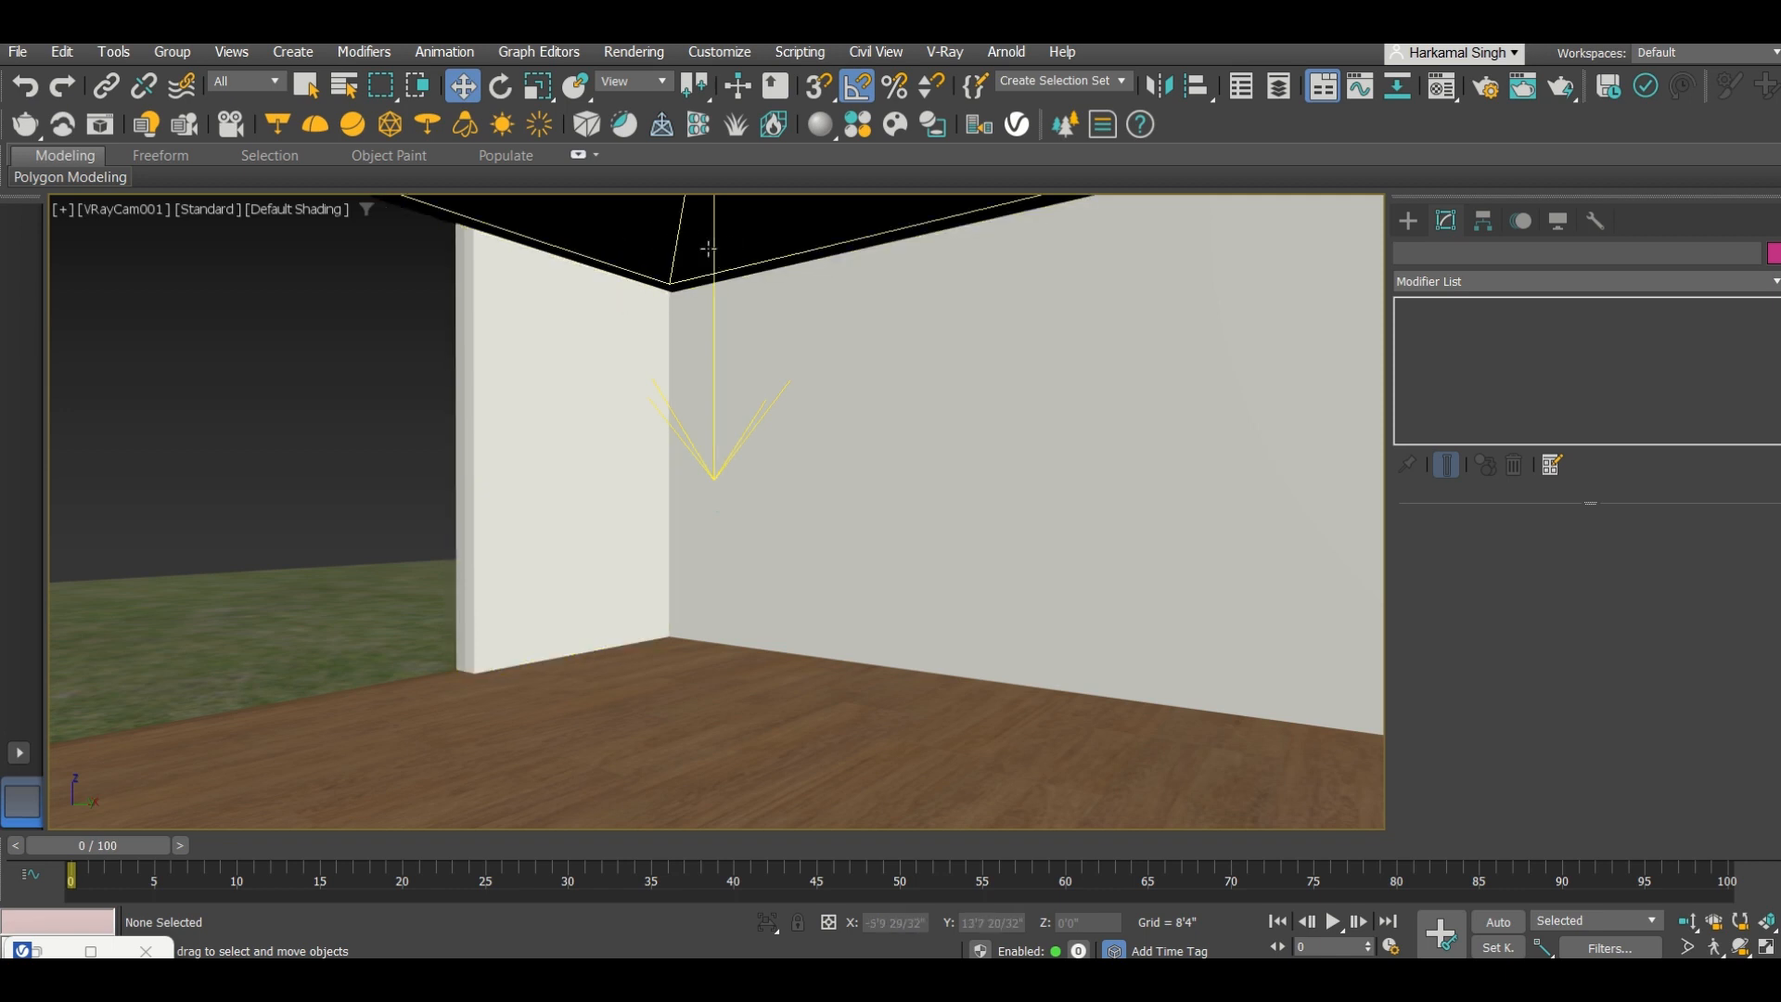
click(238, 56)
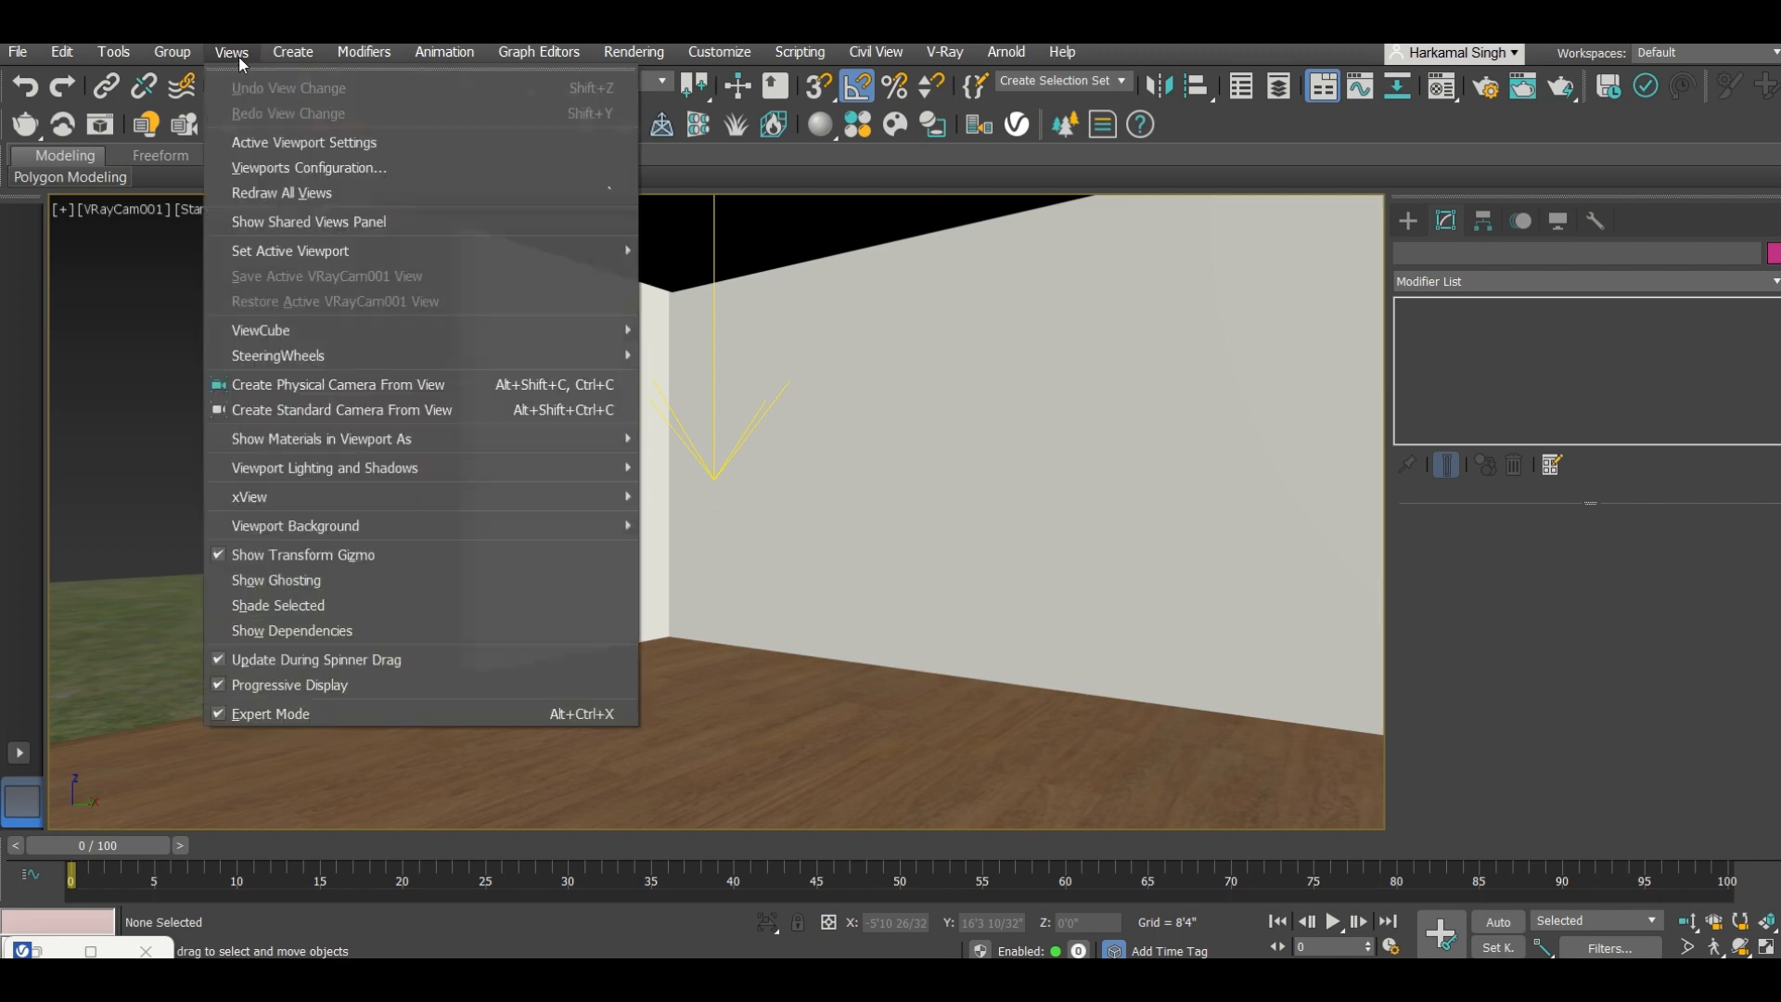
click(269, 141)
click(1006, 243)
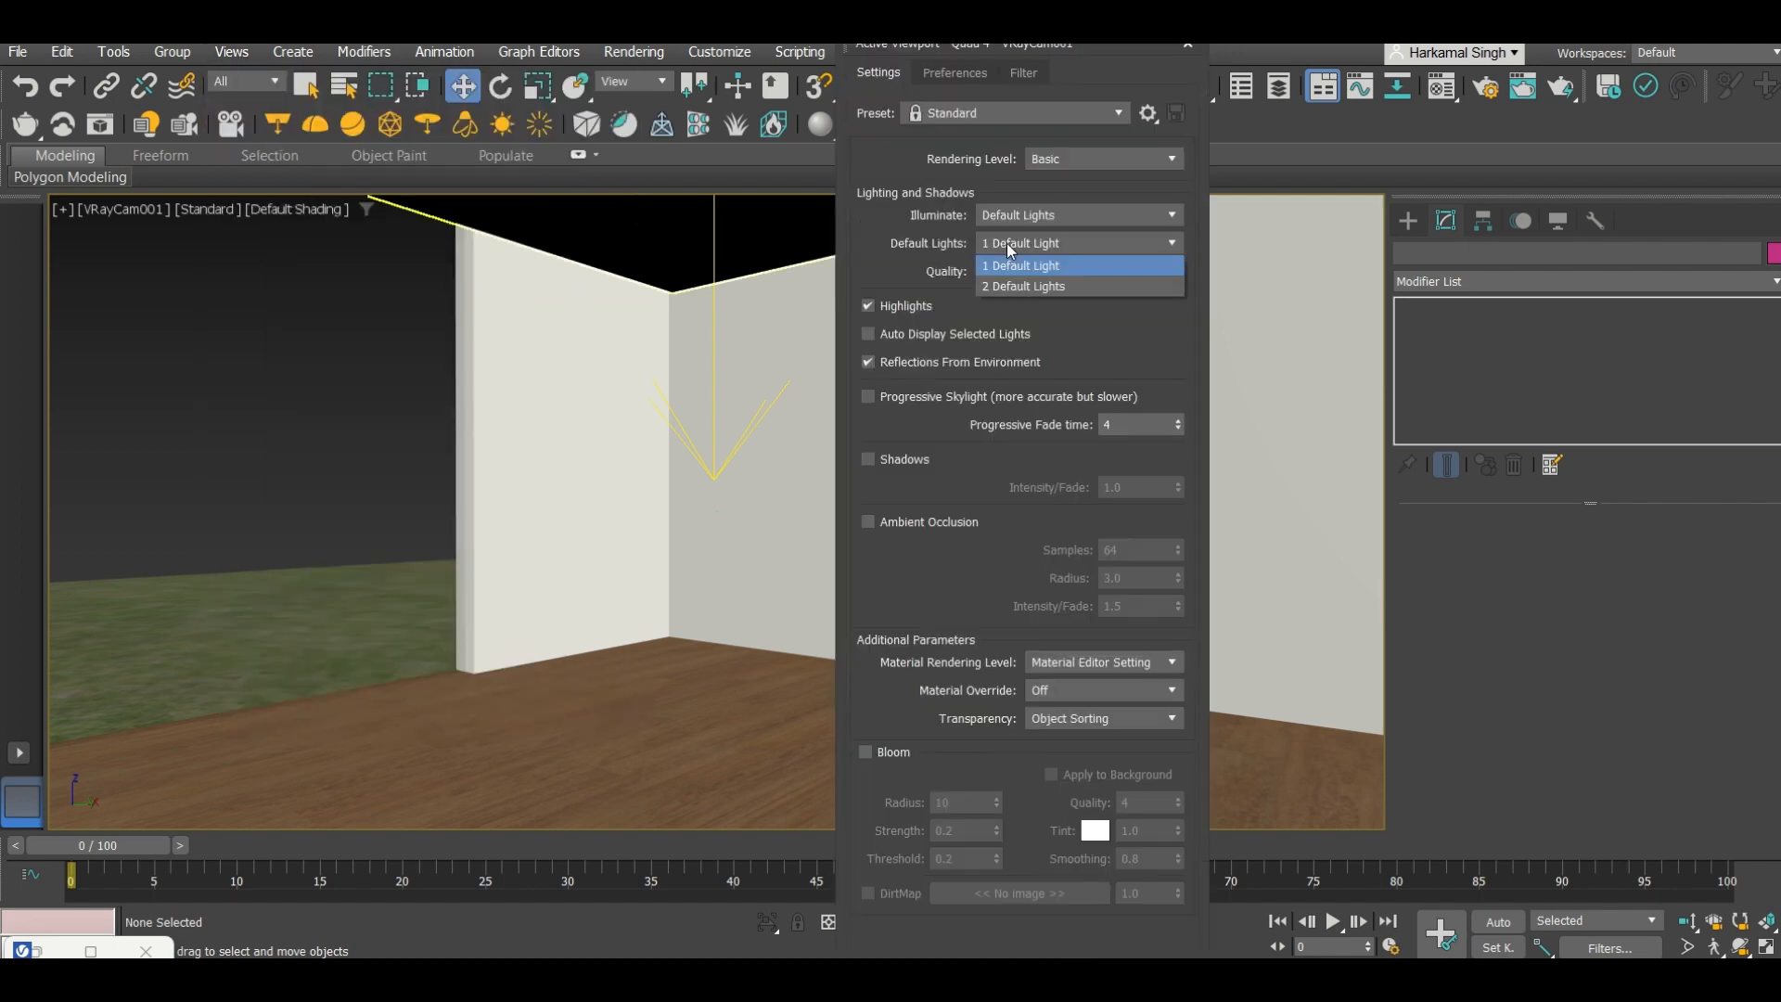
click(1024, 288)
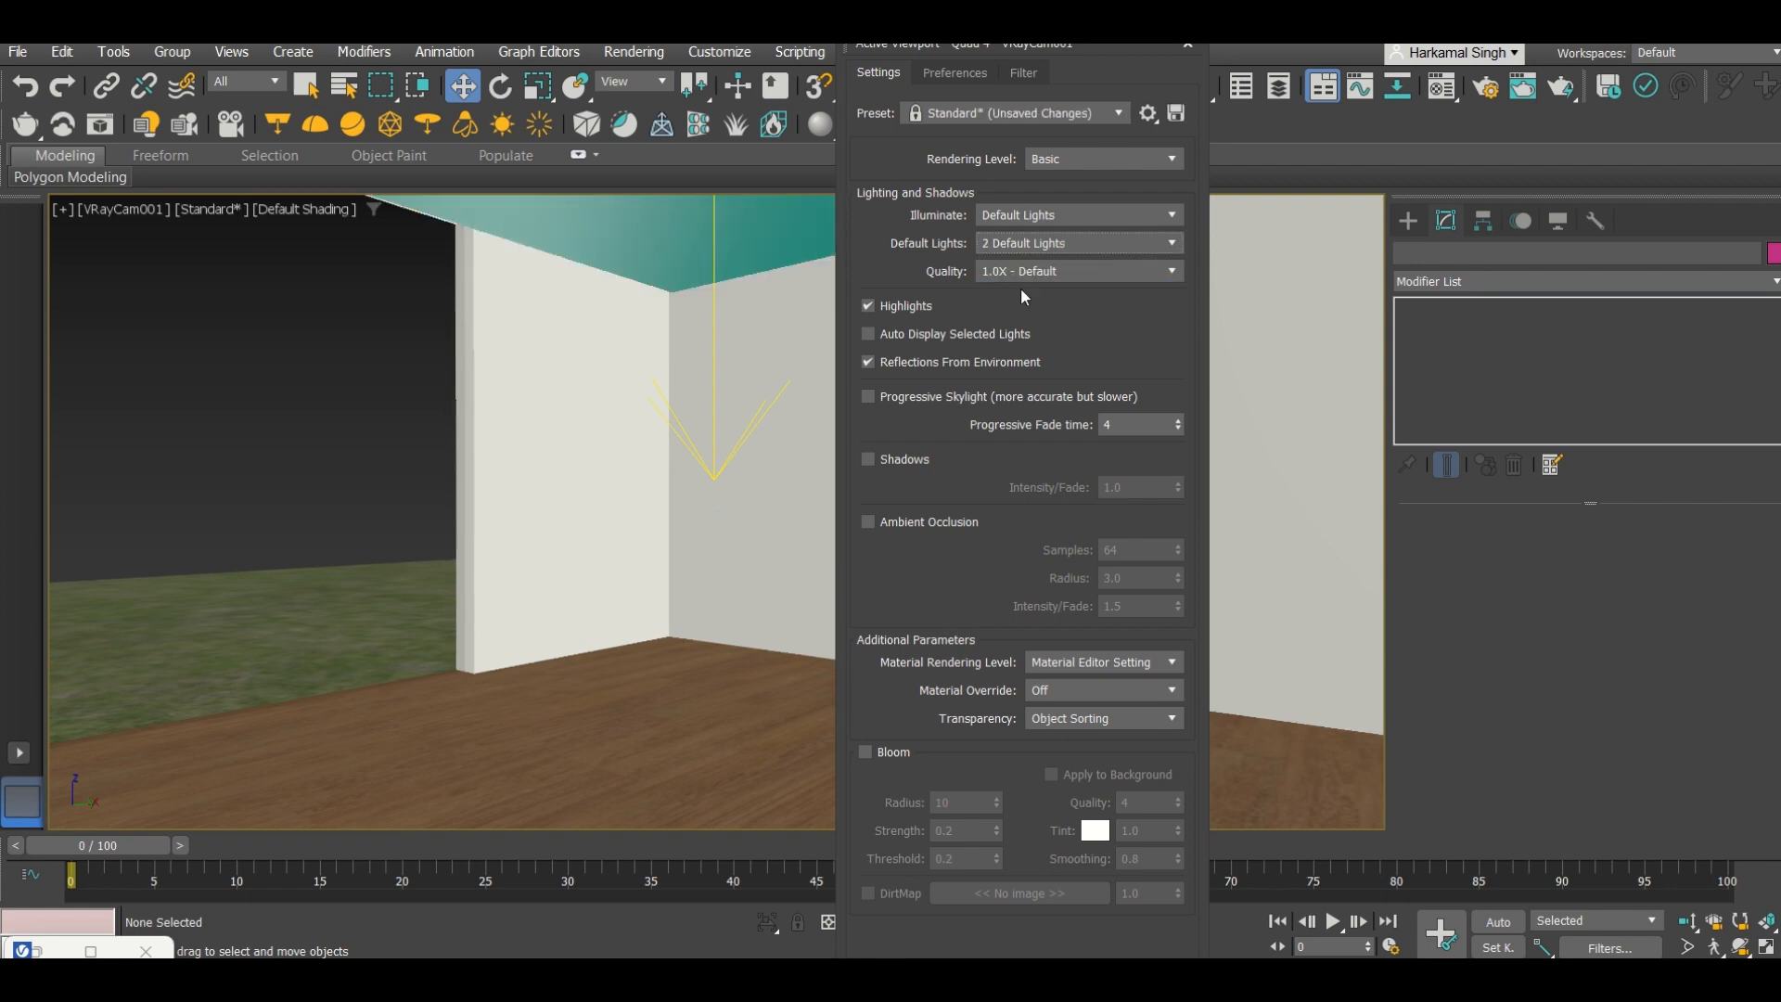
Step: Close the viewport settings and assign the white V-Ray material, Material #27, to the false ceiling box
click(1187, 44)
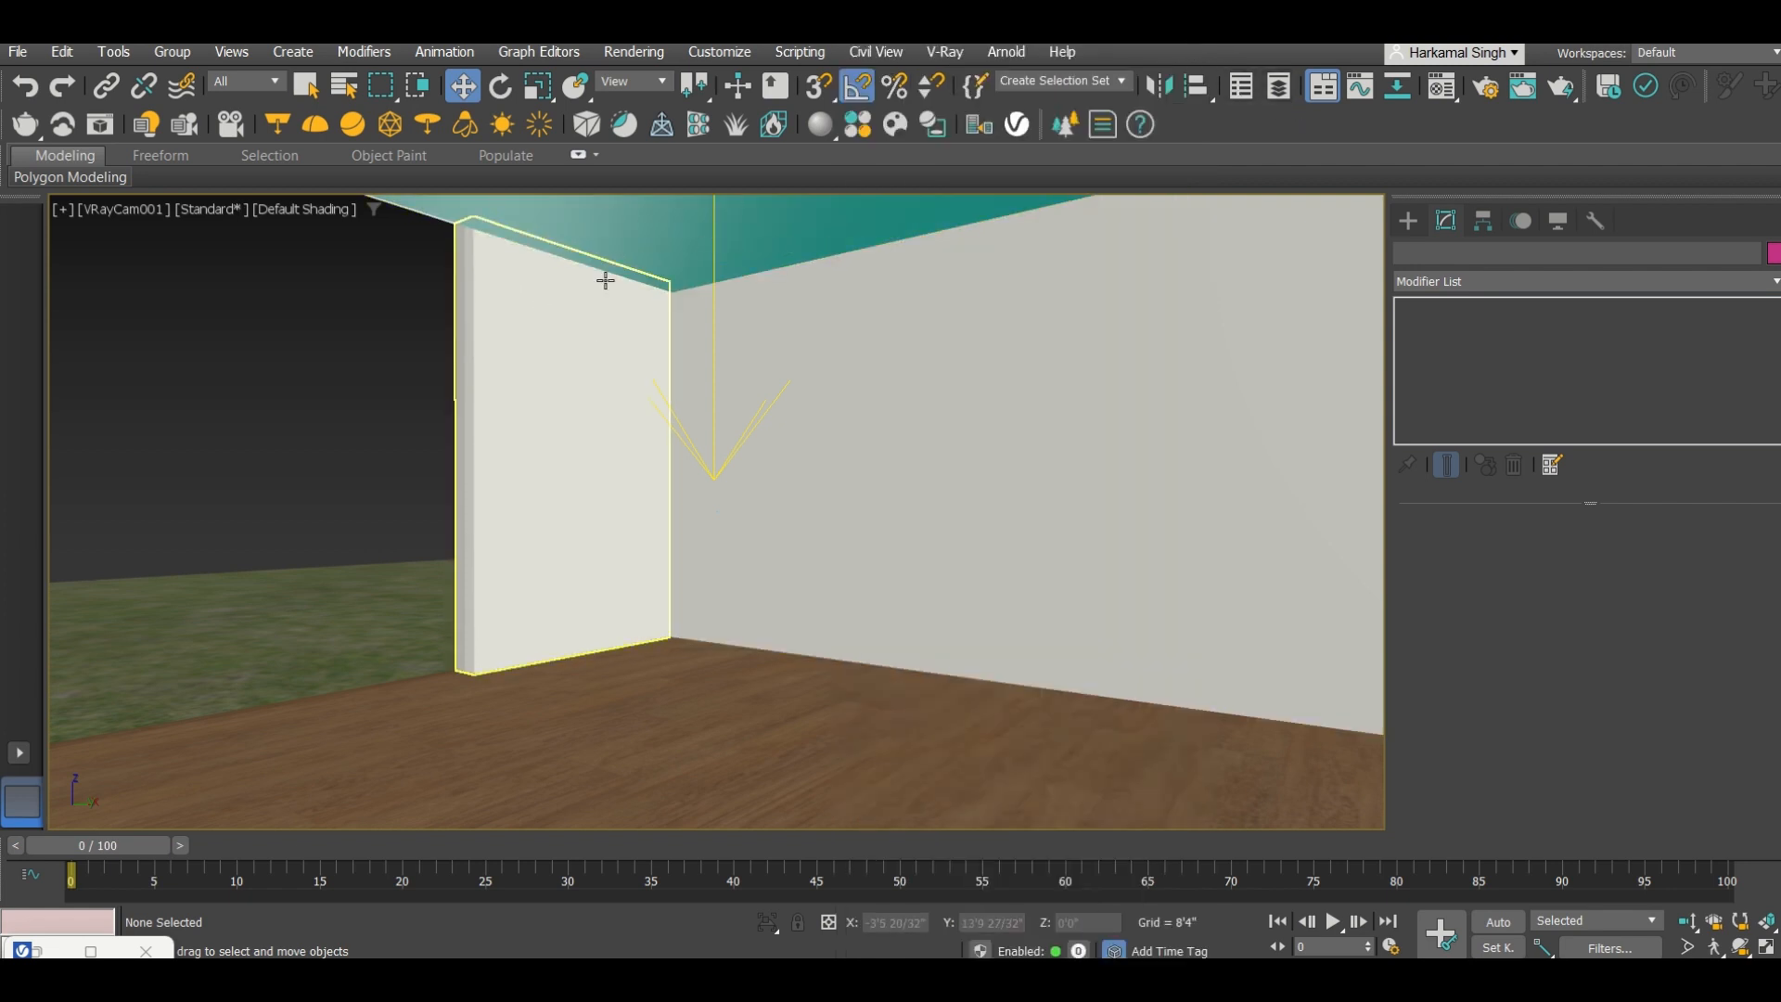
click(585, 227)
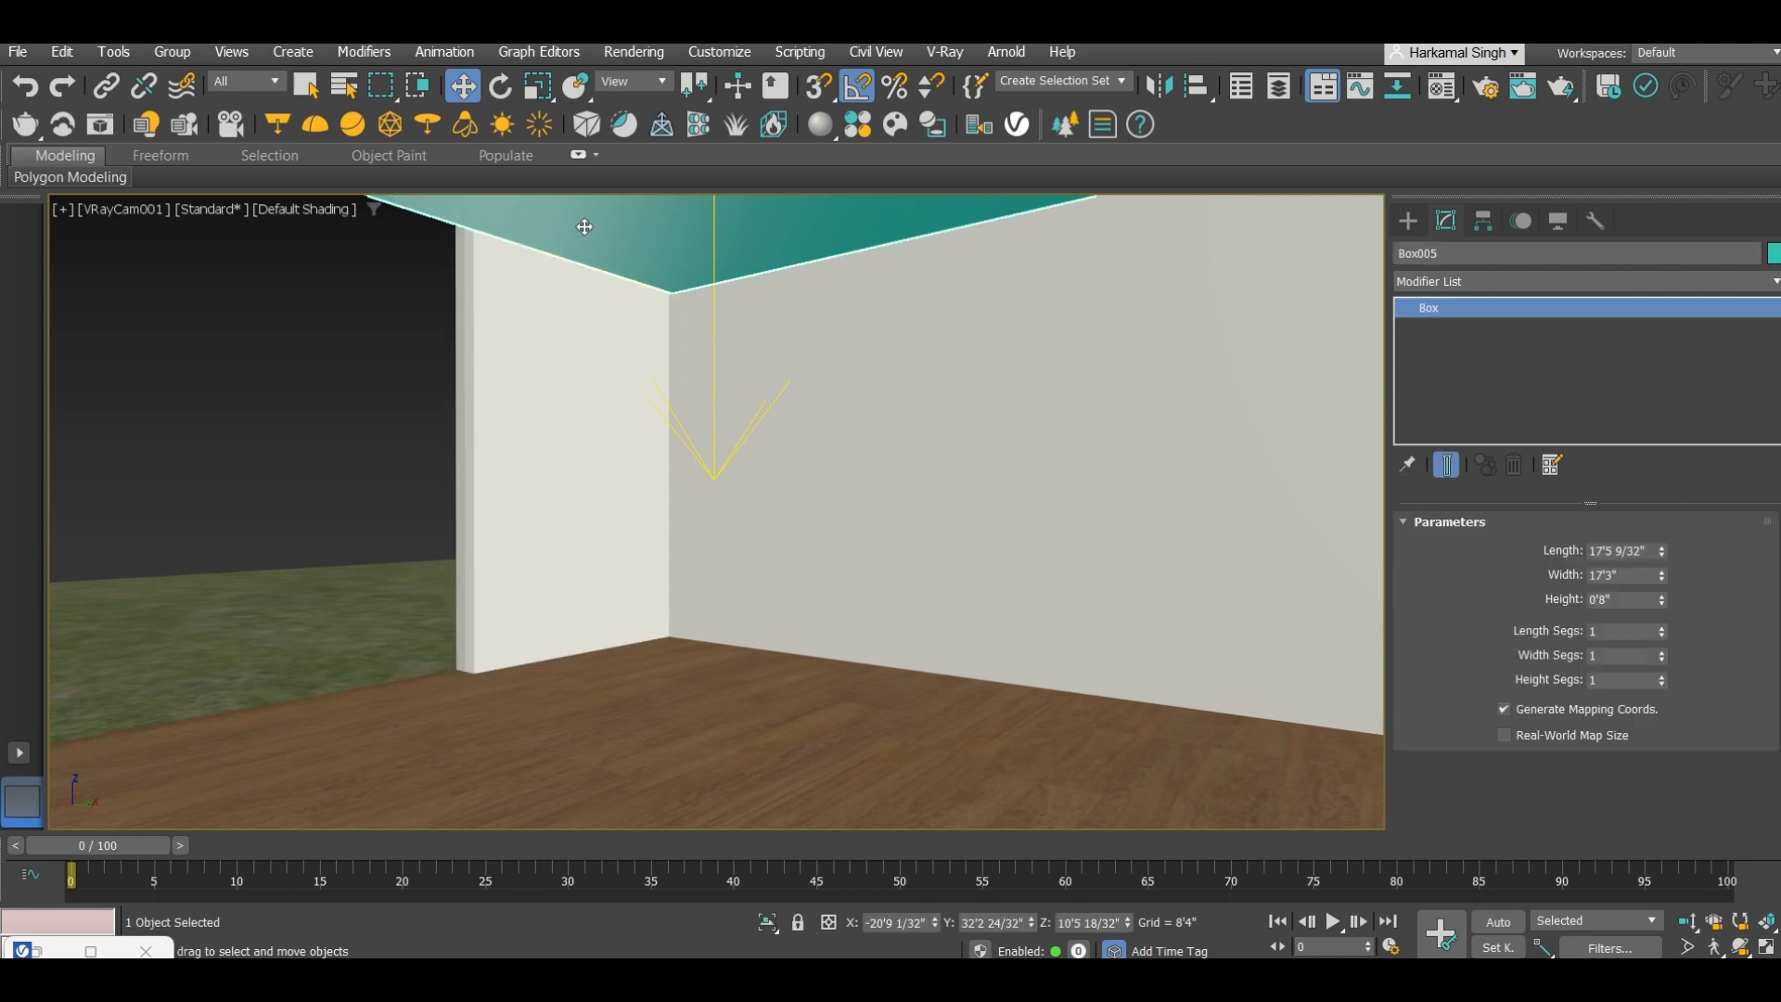
key(m)
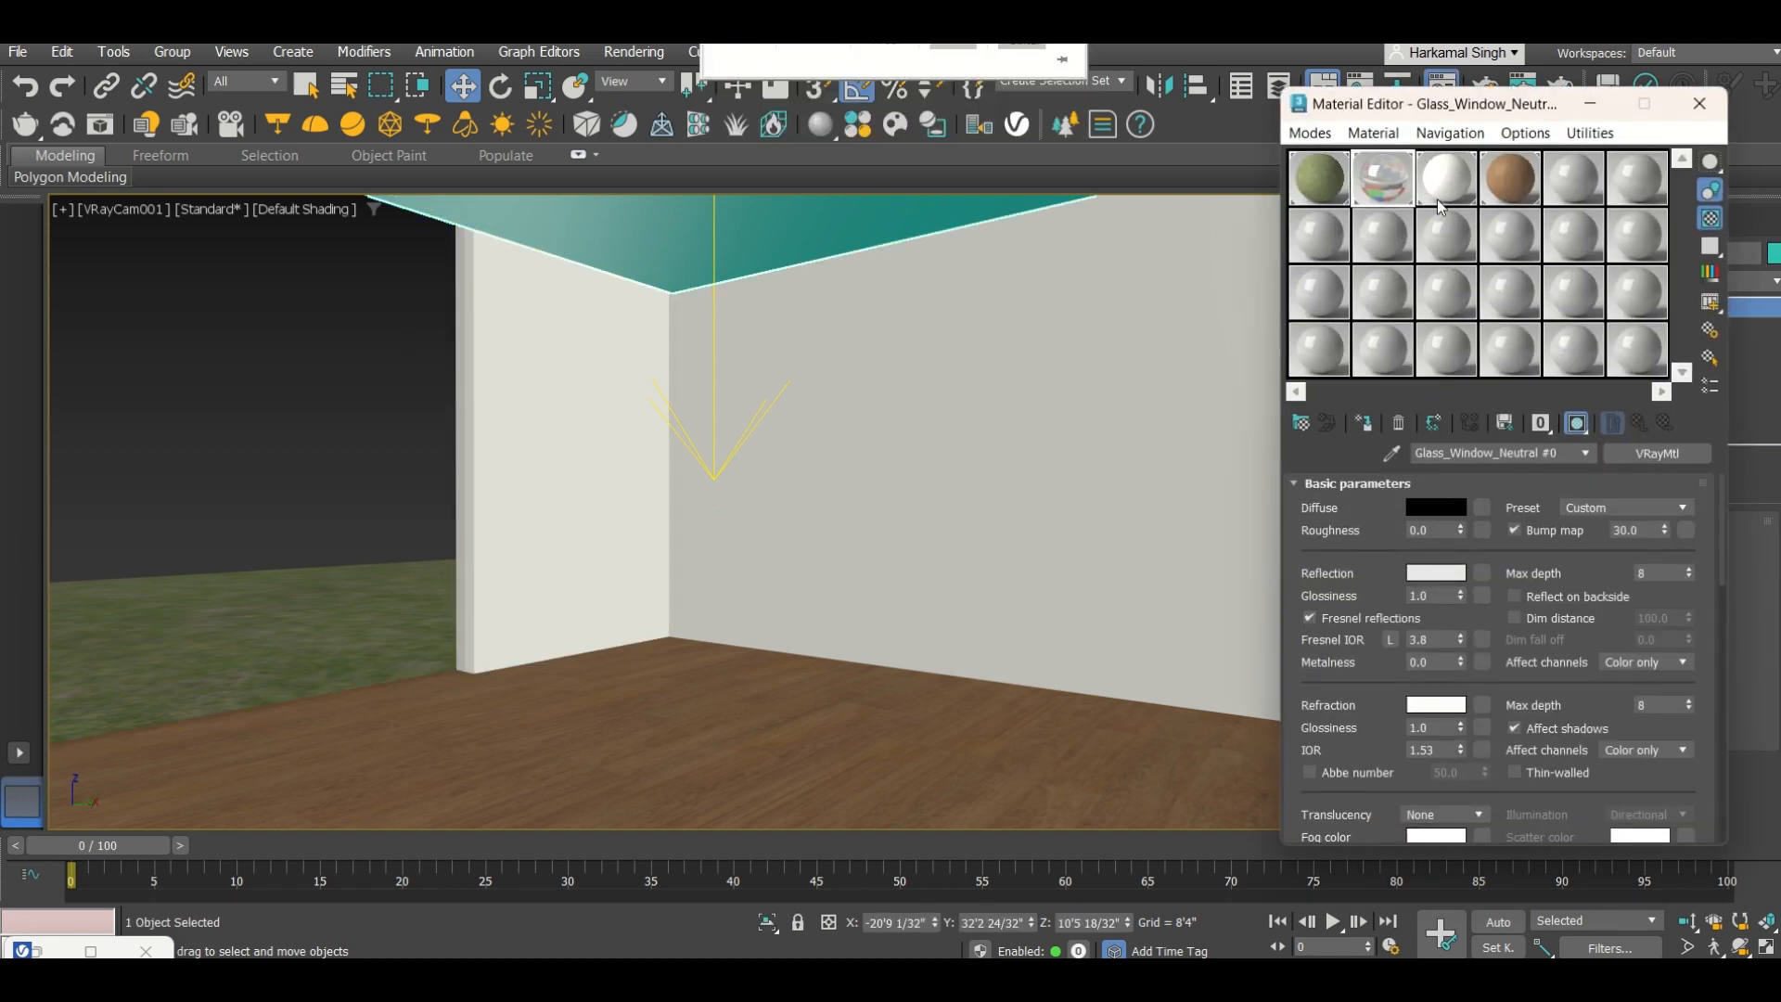
click(1436, 178)
click(1363, 423)
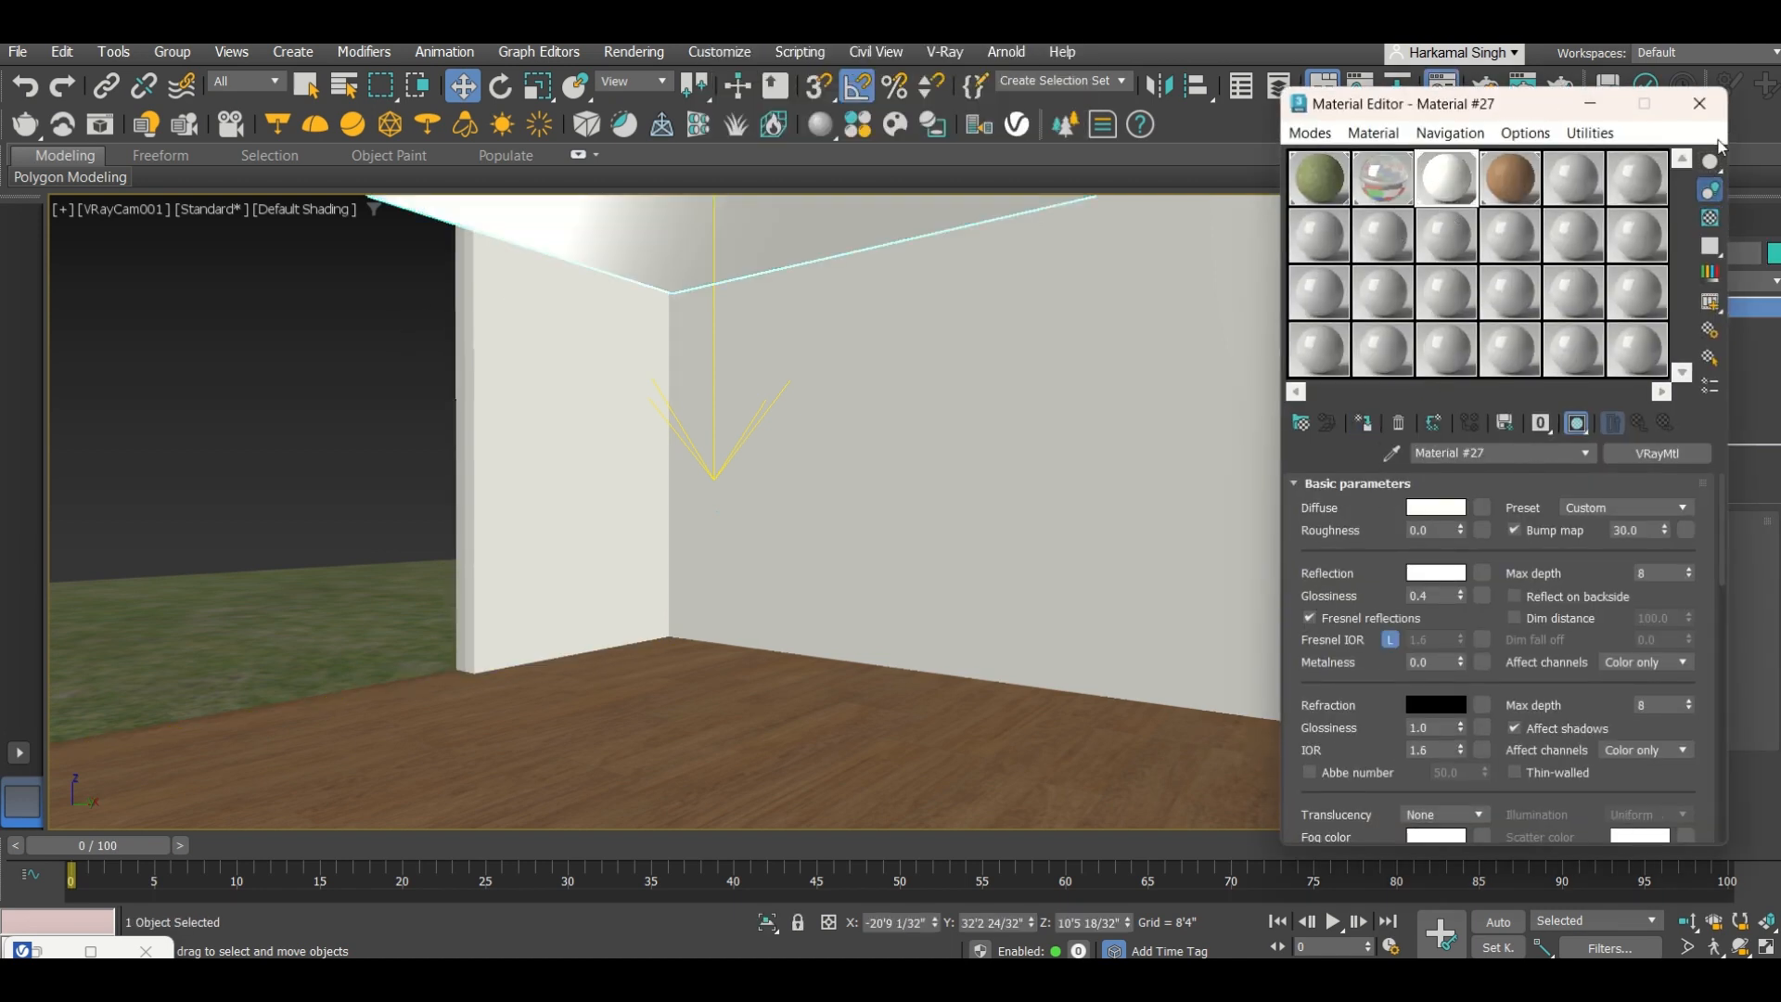
click(1700, 102)
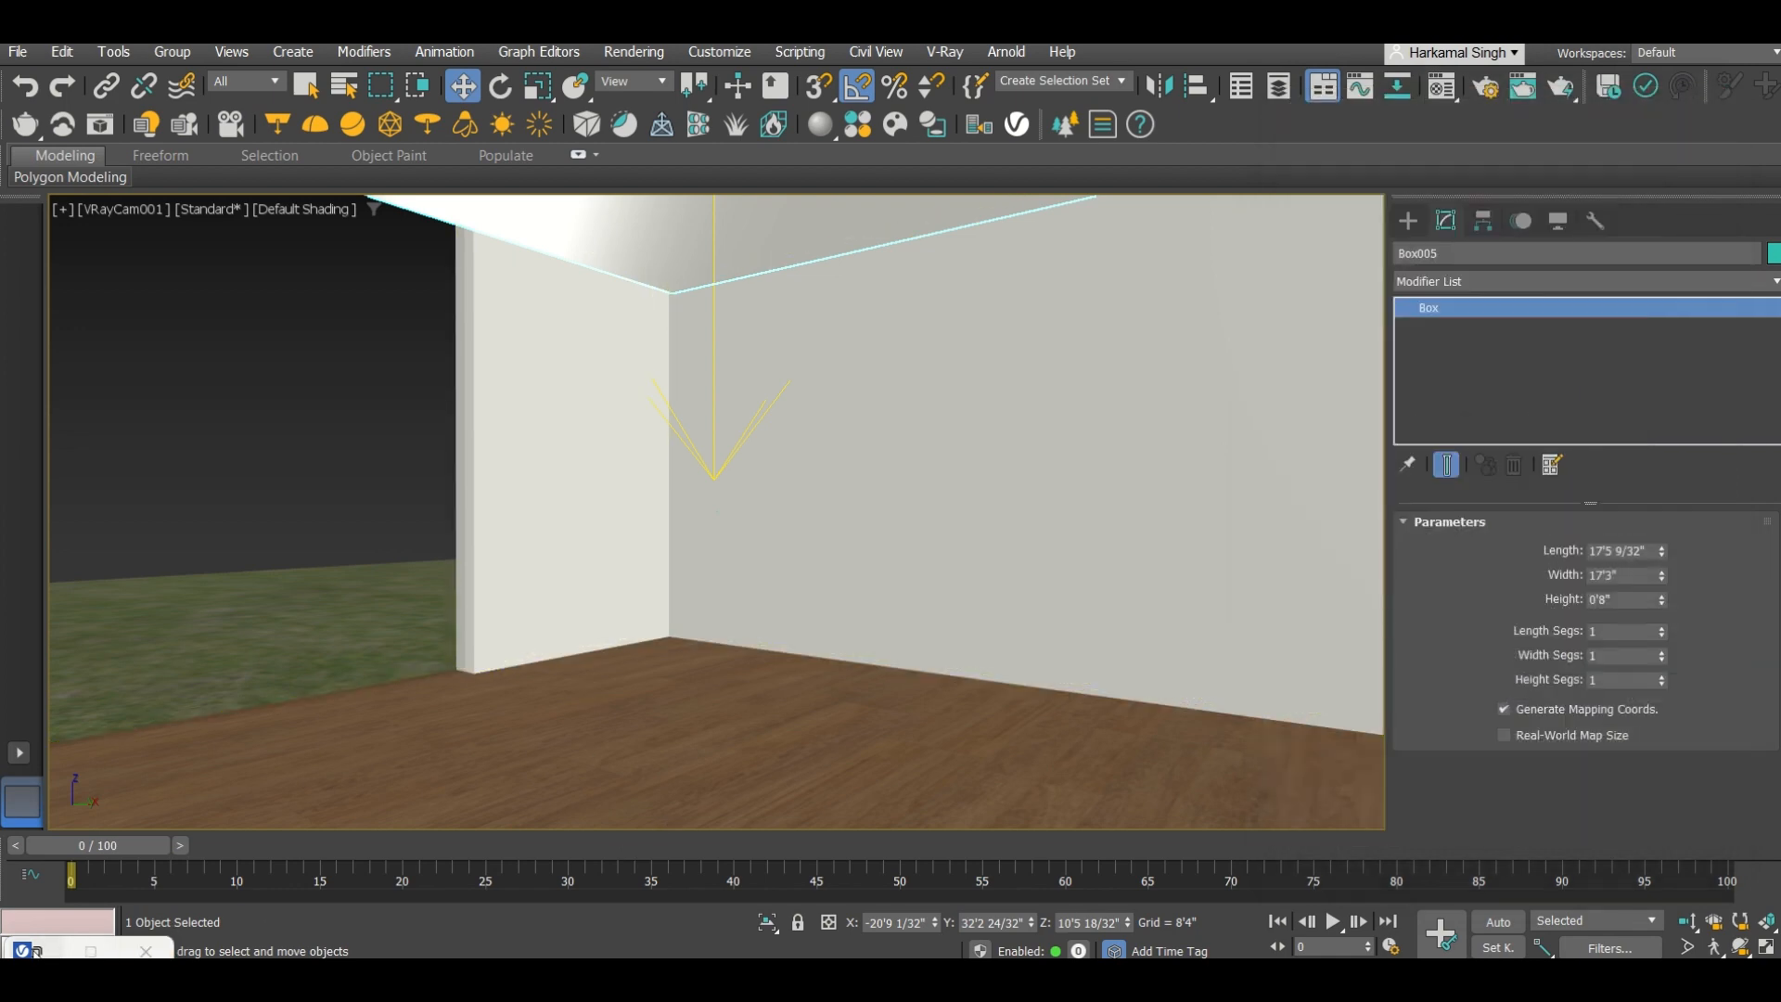
Step: Restart the interactive render of the camera view to check the ceiling with its white material
click(39, 952)
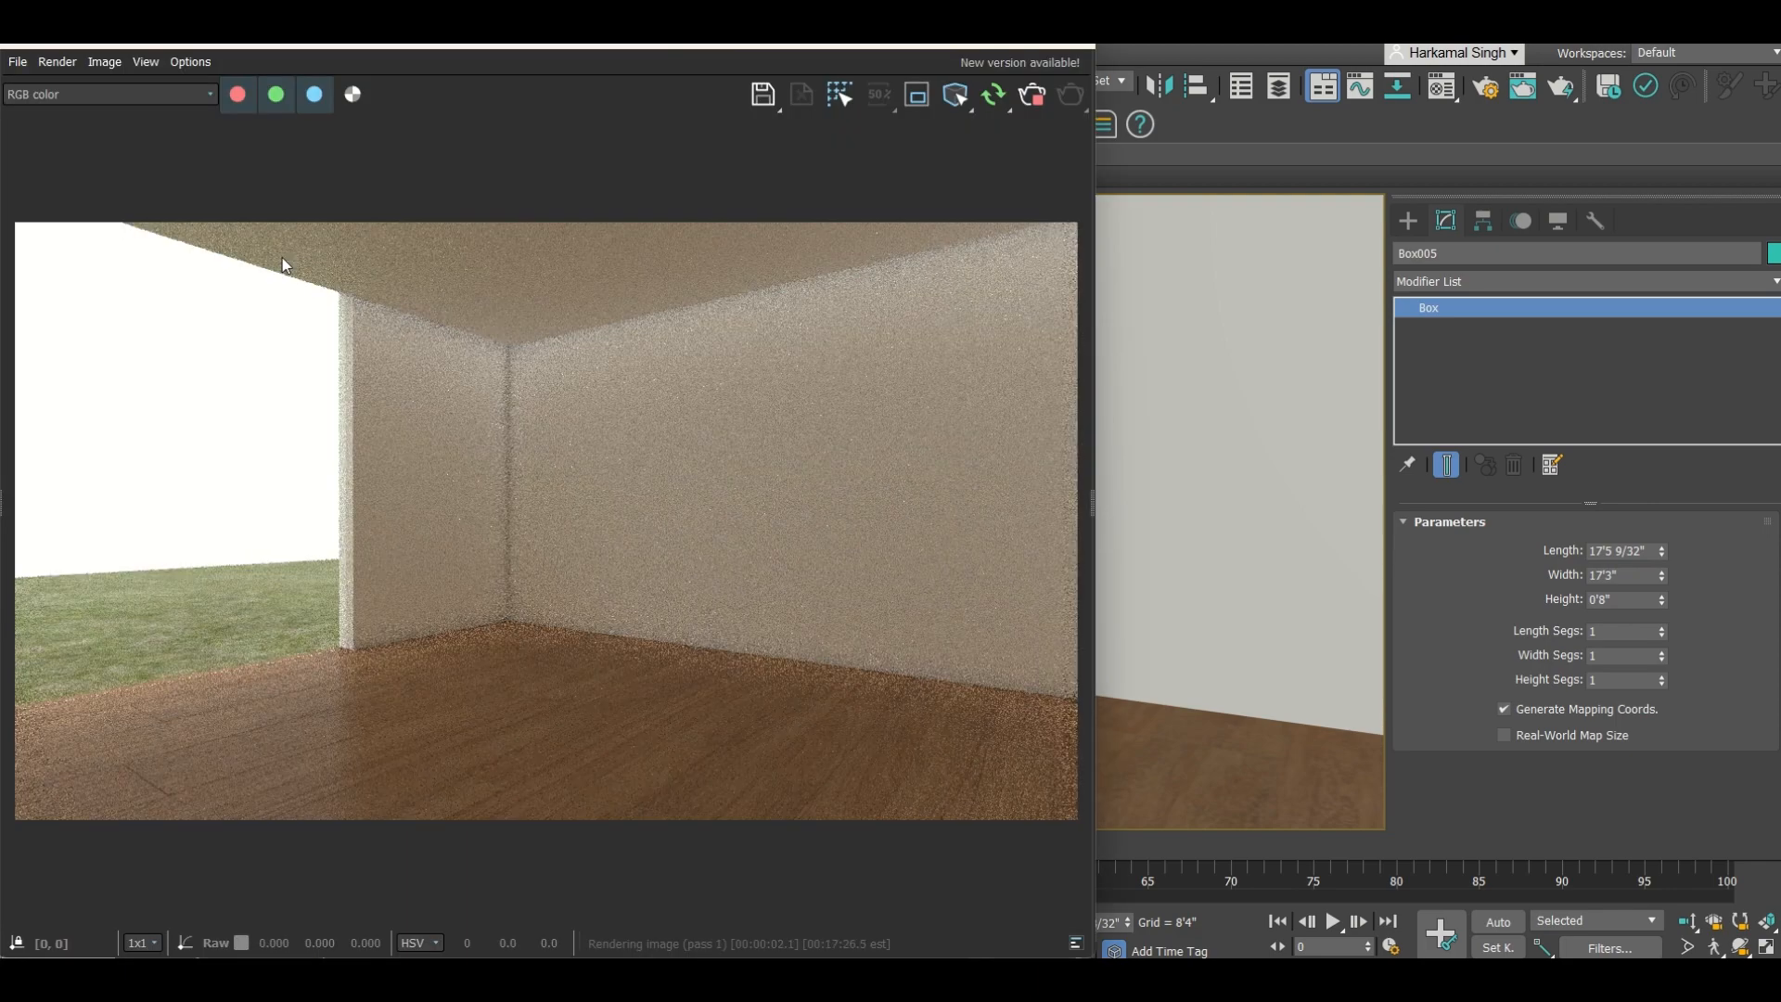
click(989, 98)
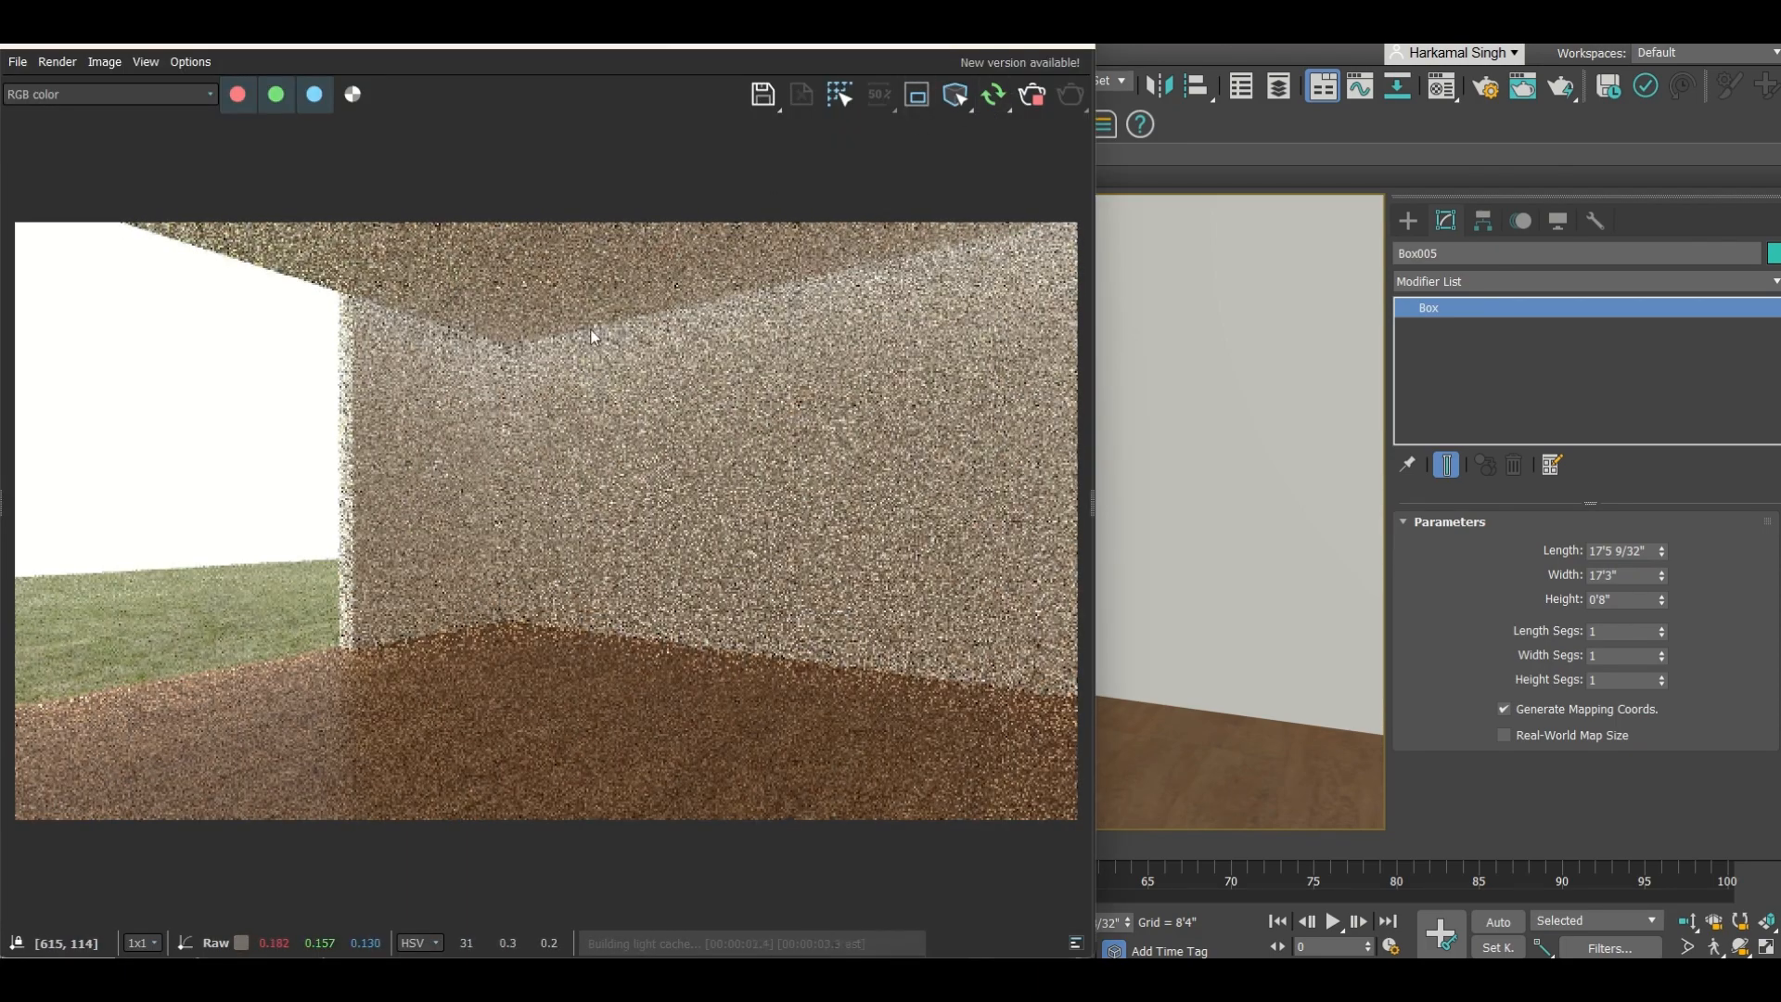
scroll(588, 420, down, 1)
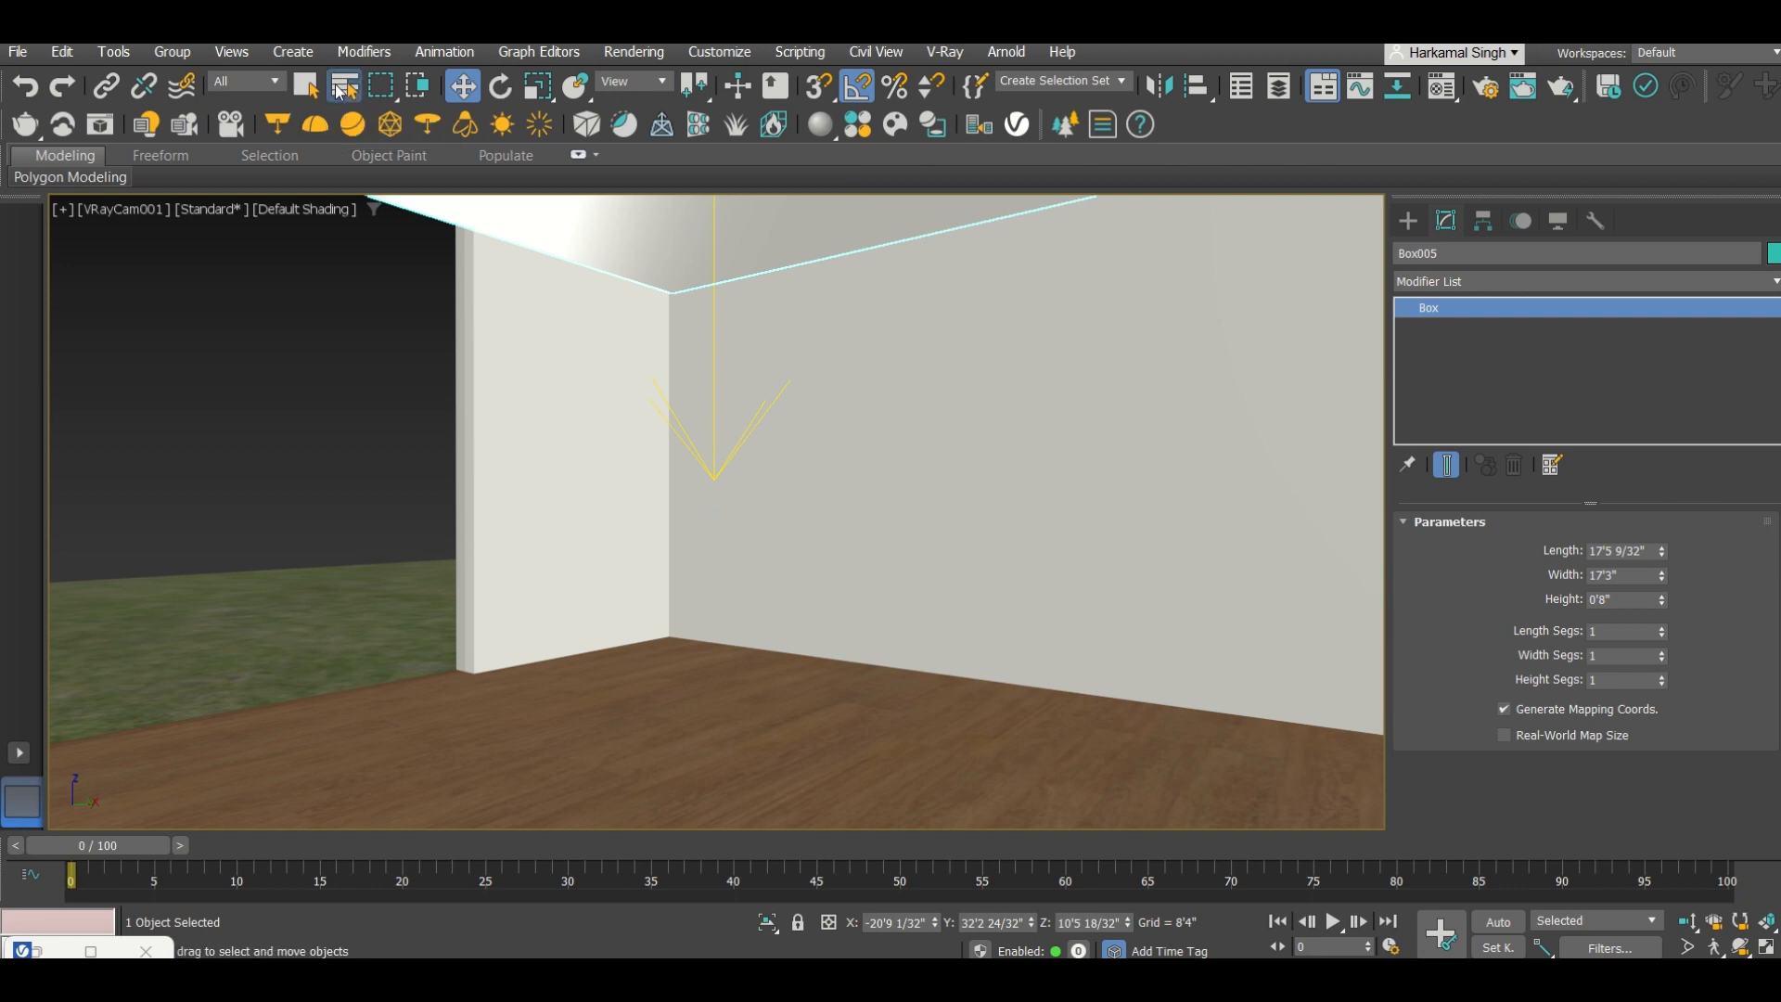
Step: Select the plane light VRayLight002 by name and rename it Pocket Light
key(h)
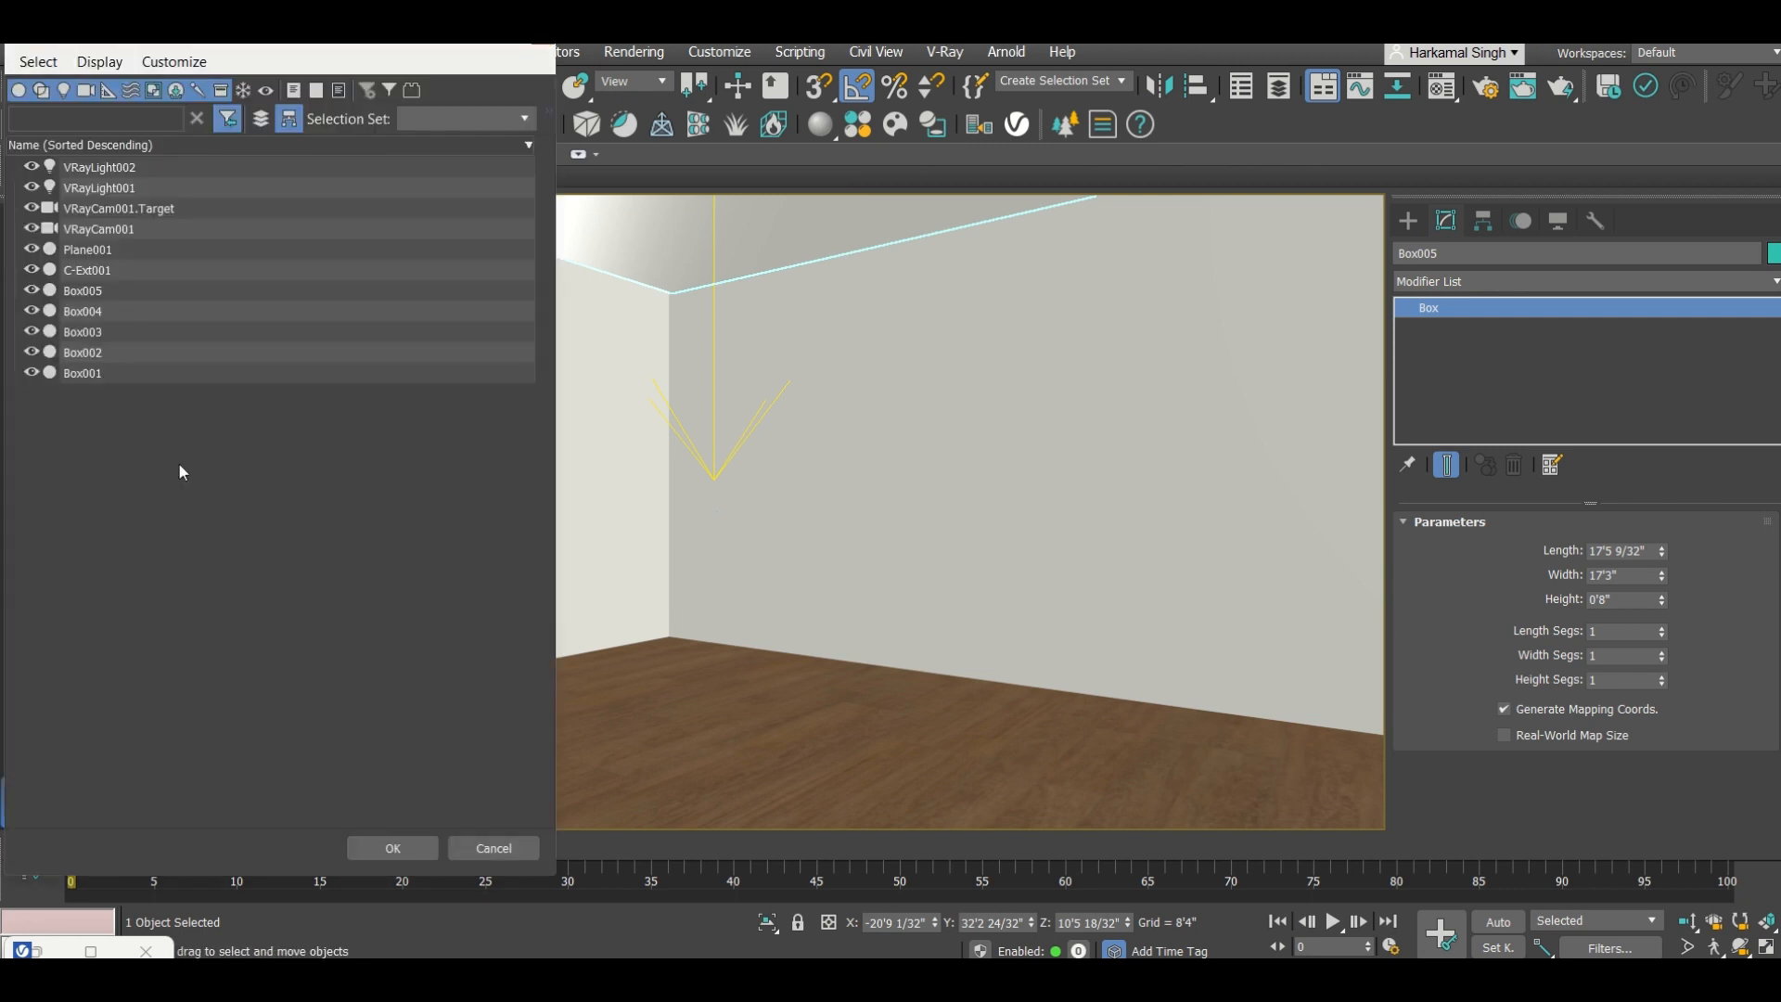
click(122, 190)
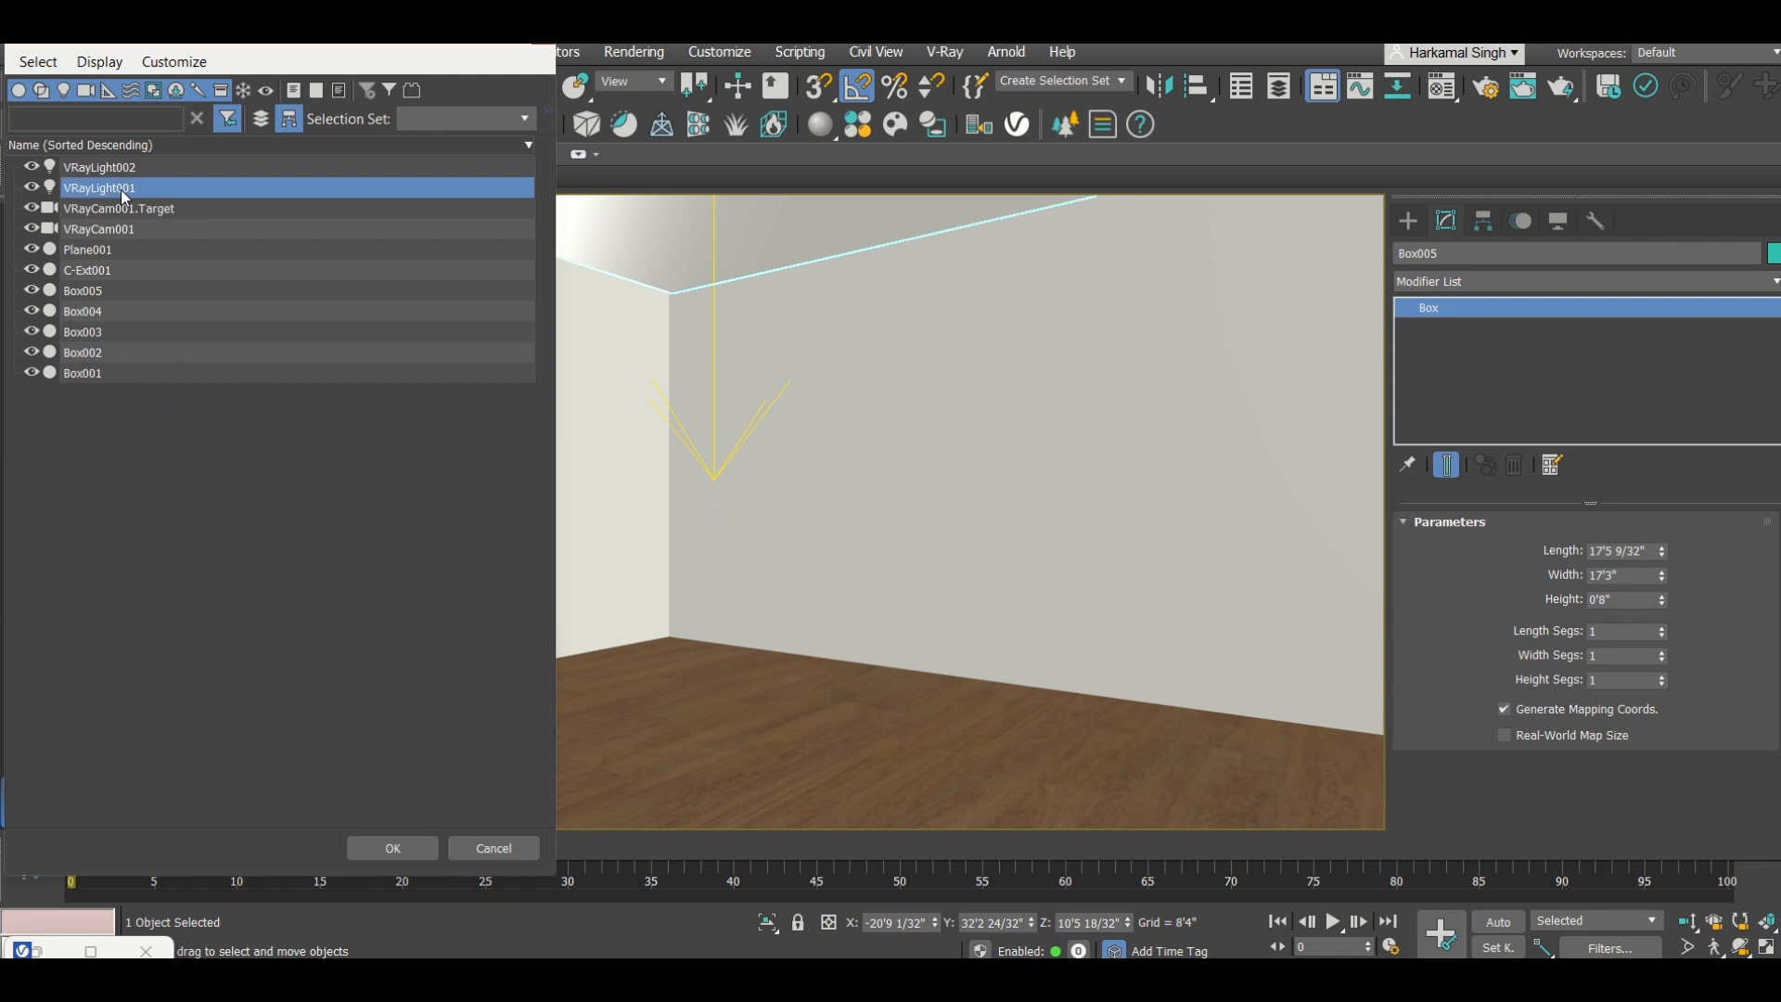
click(145, 169)
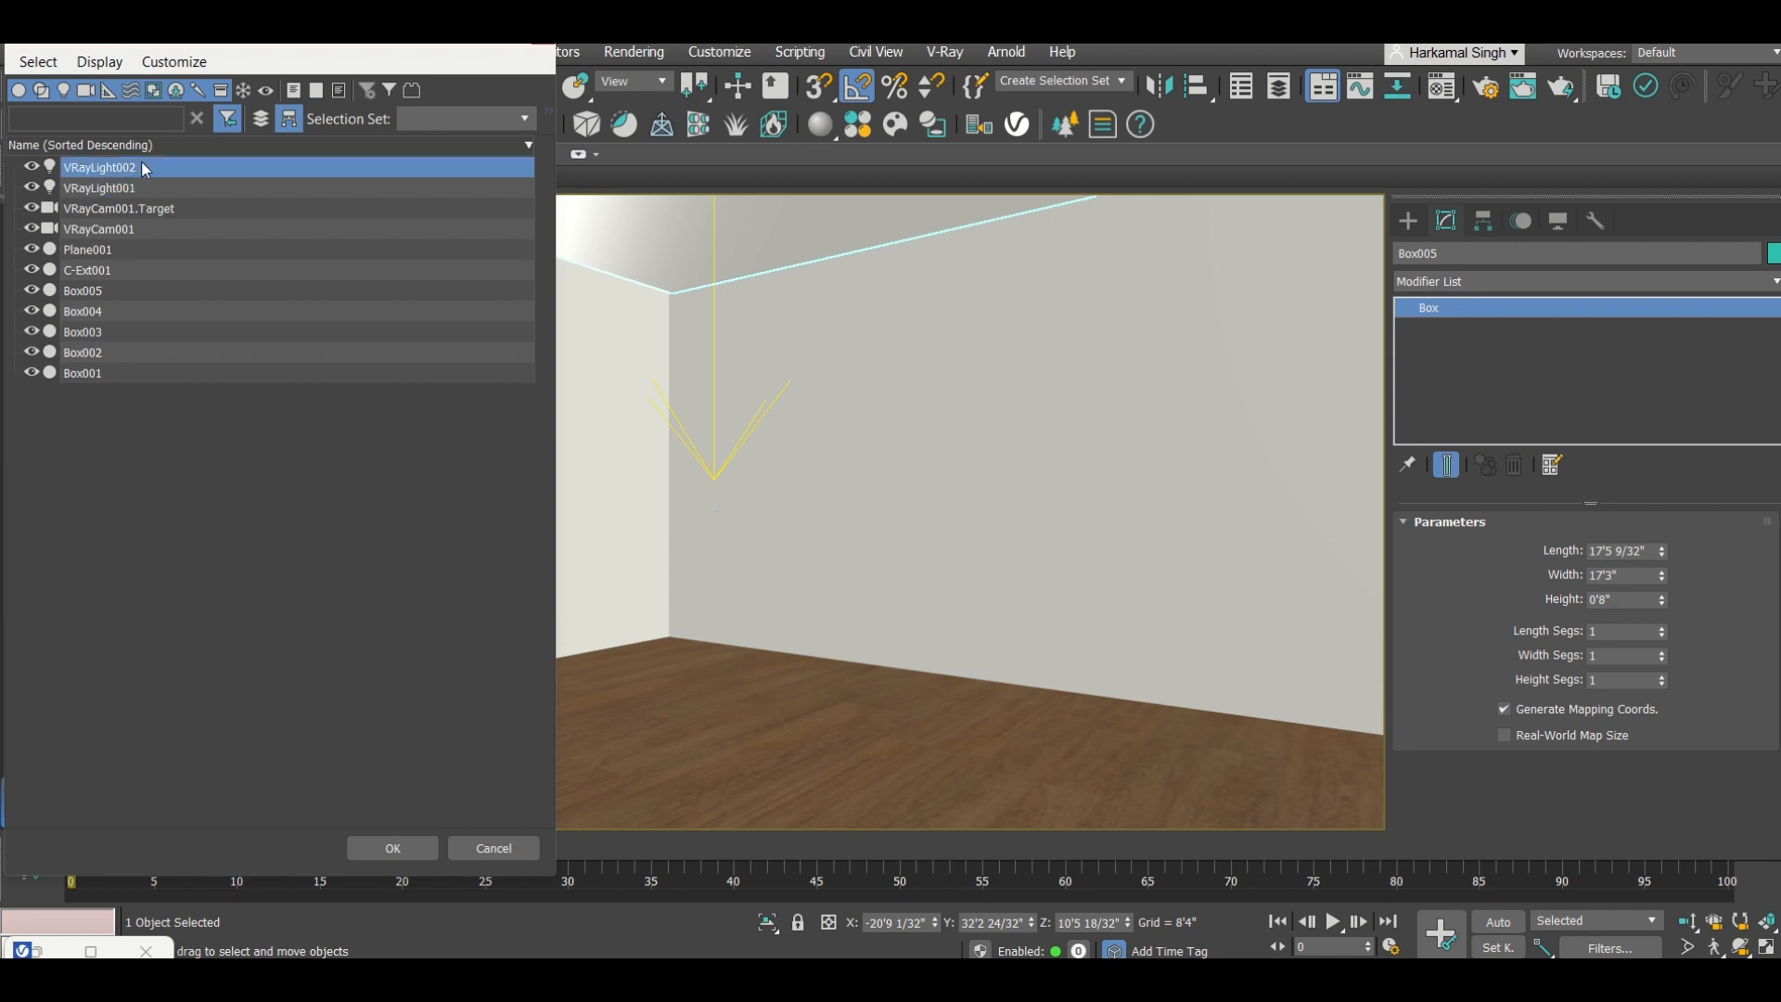
click(393, 848)
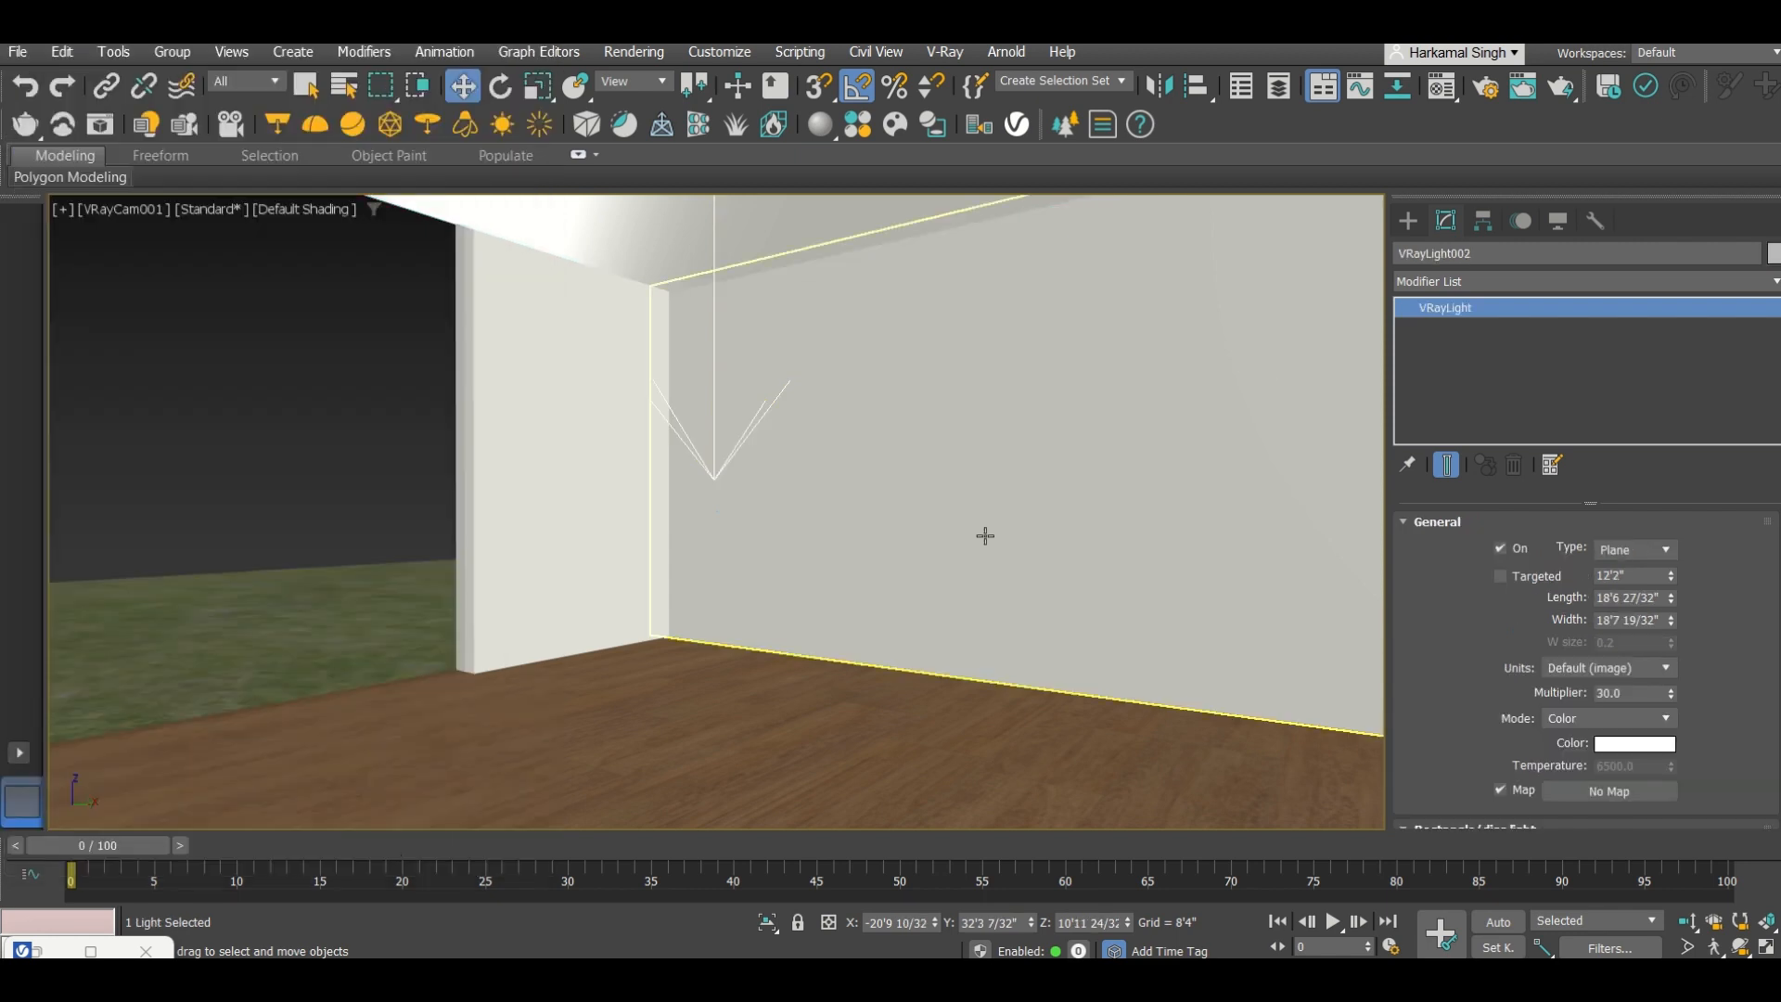
click(1394, 248)
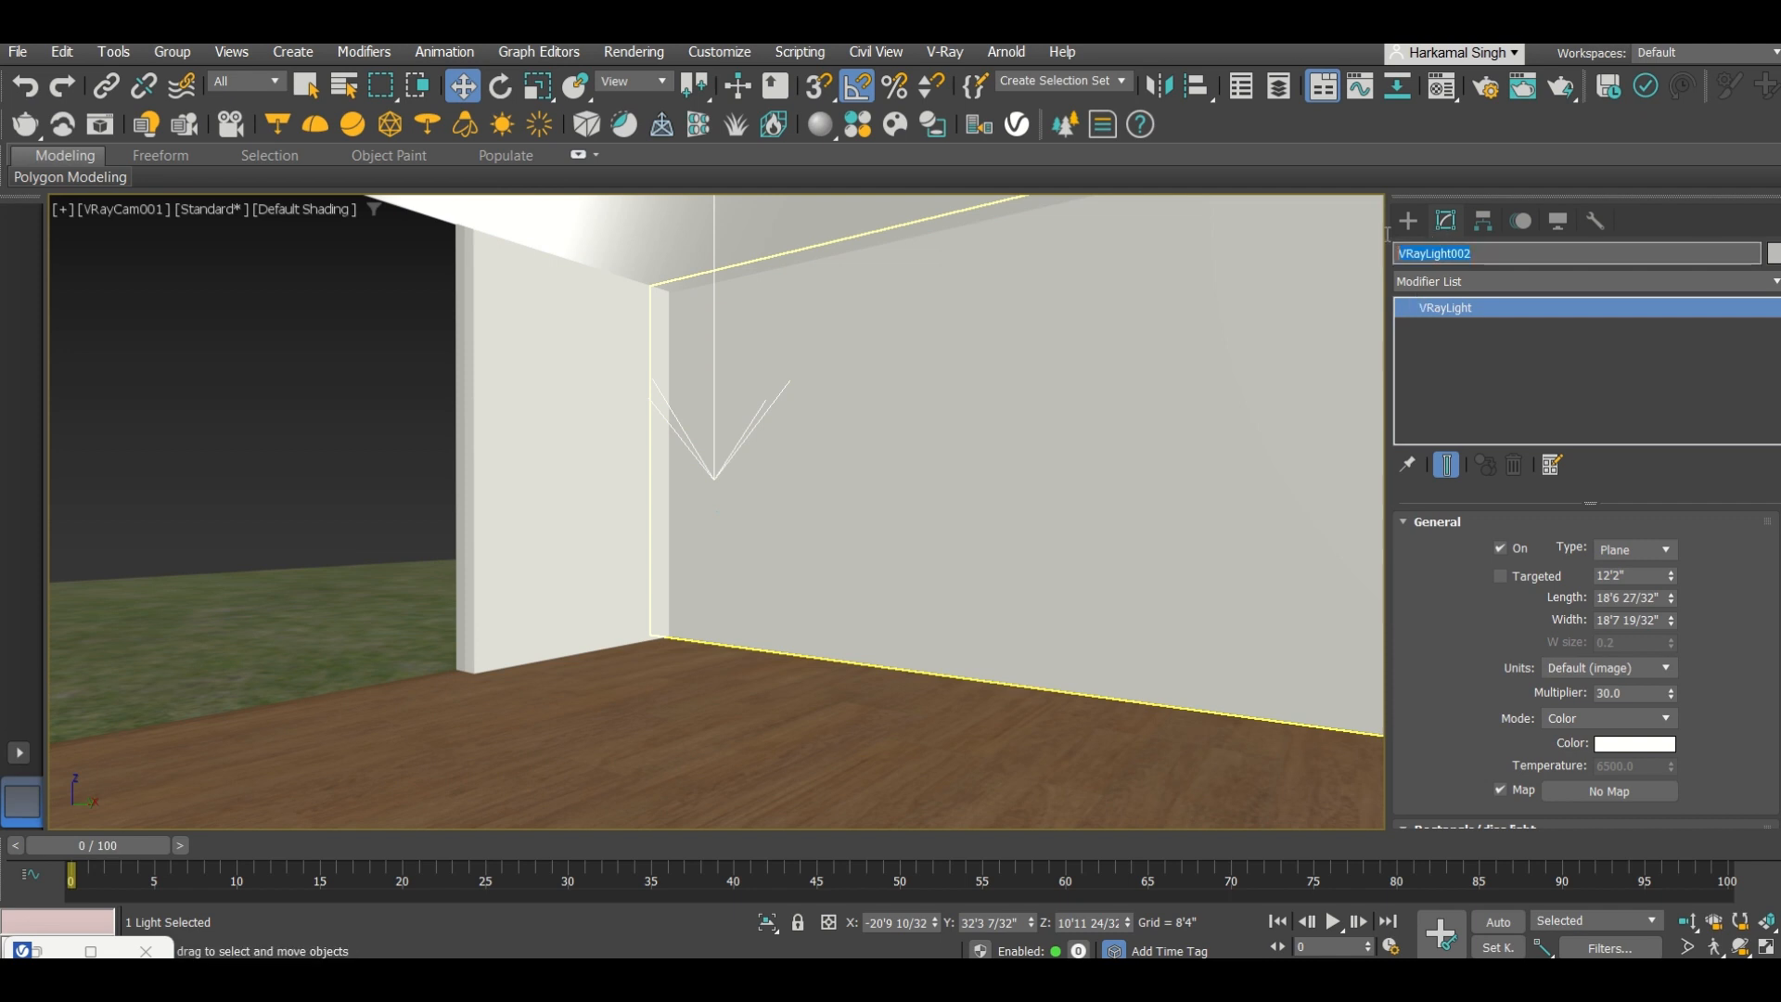
text(Pocket Light)
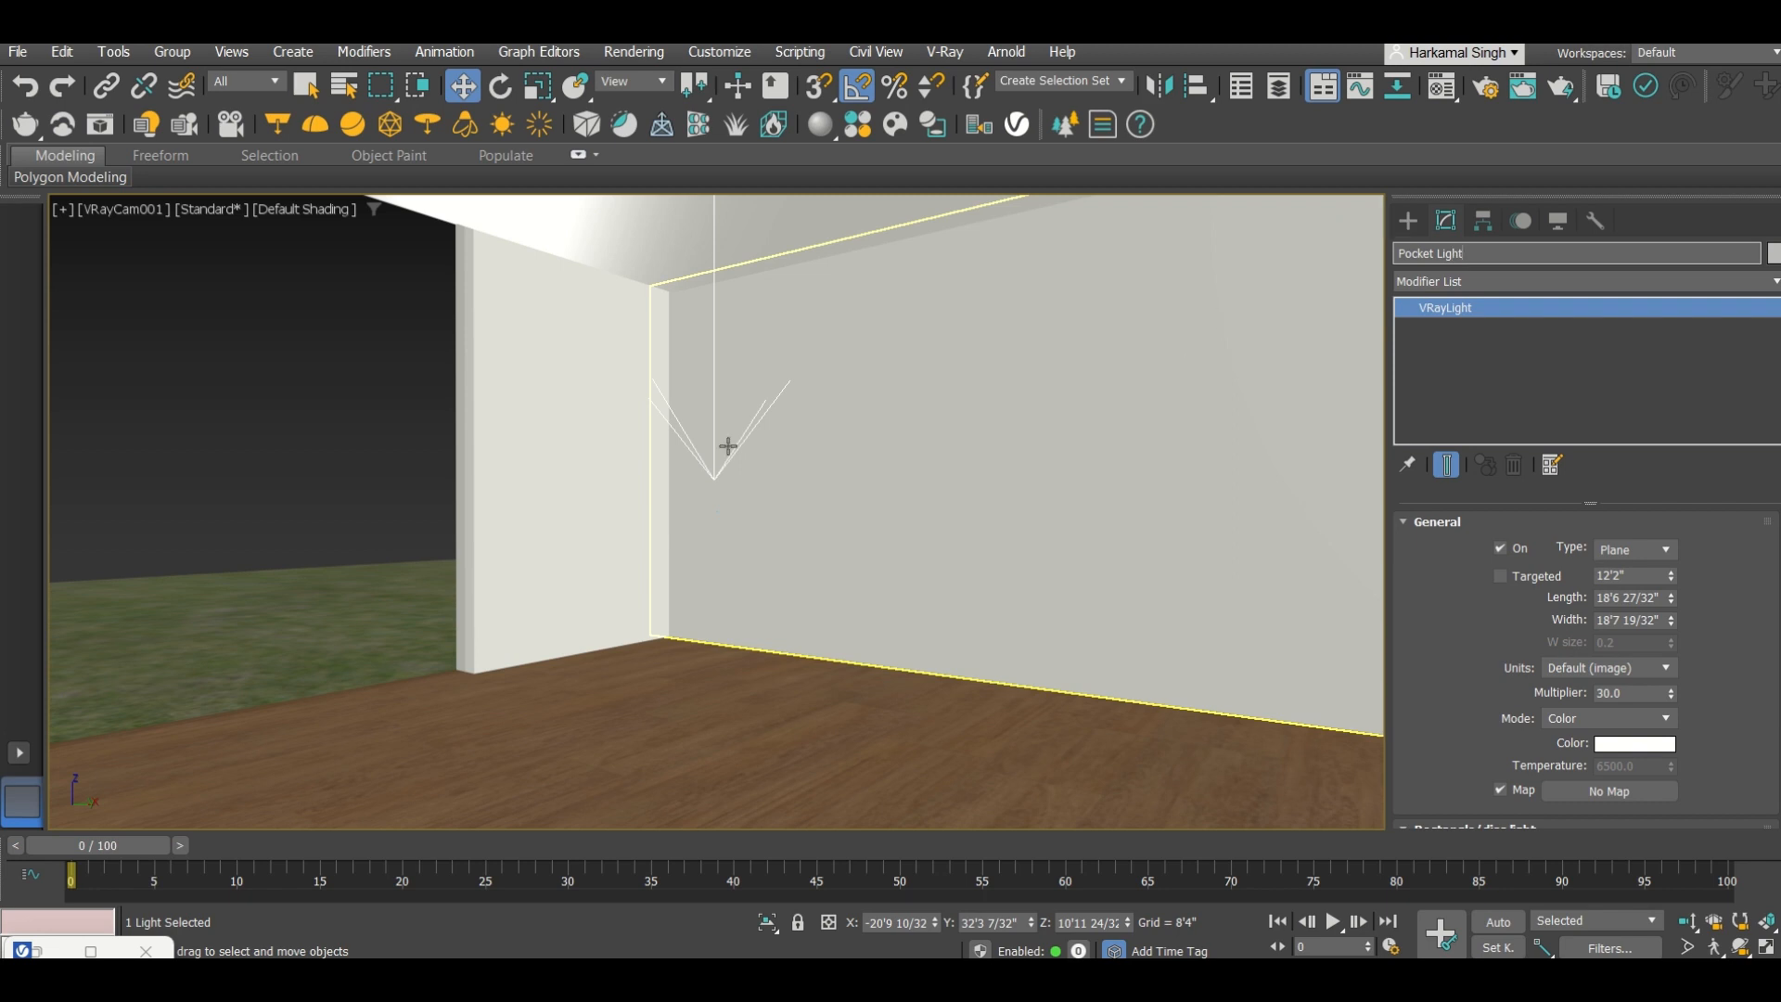
click(354, 421)
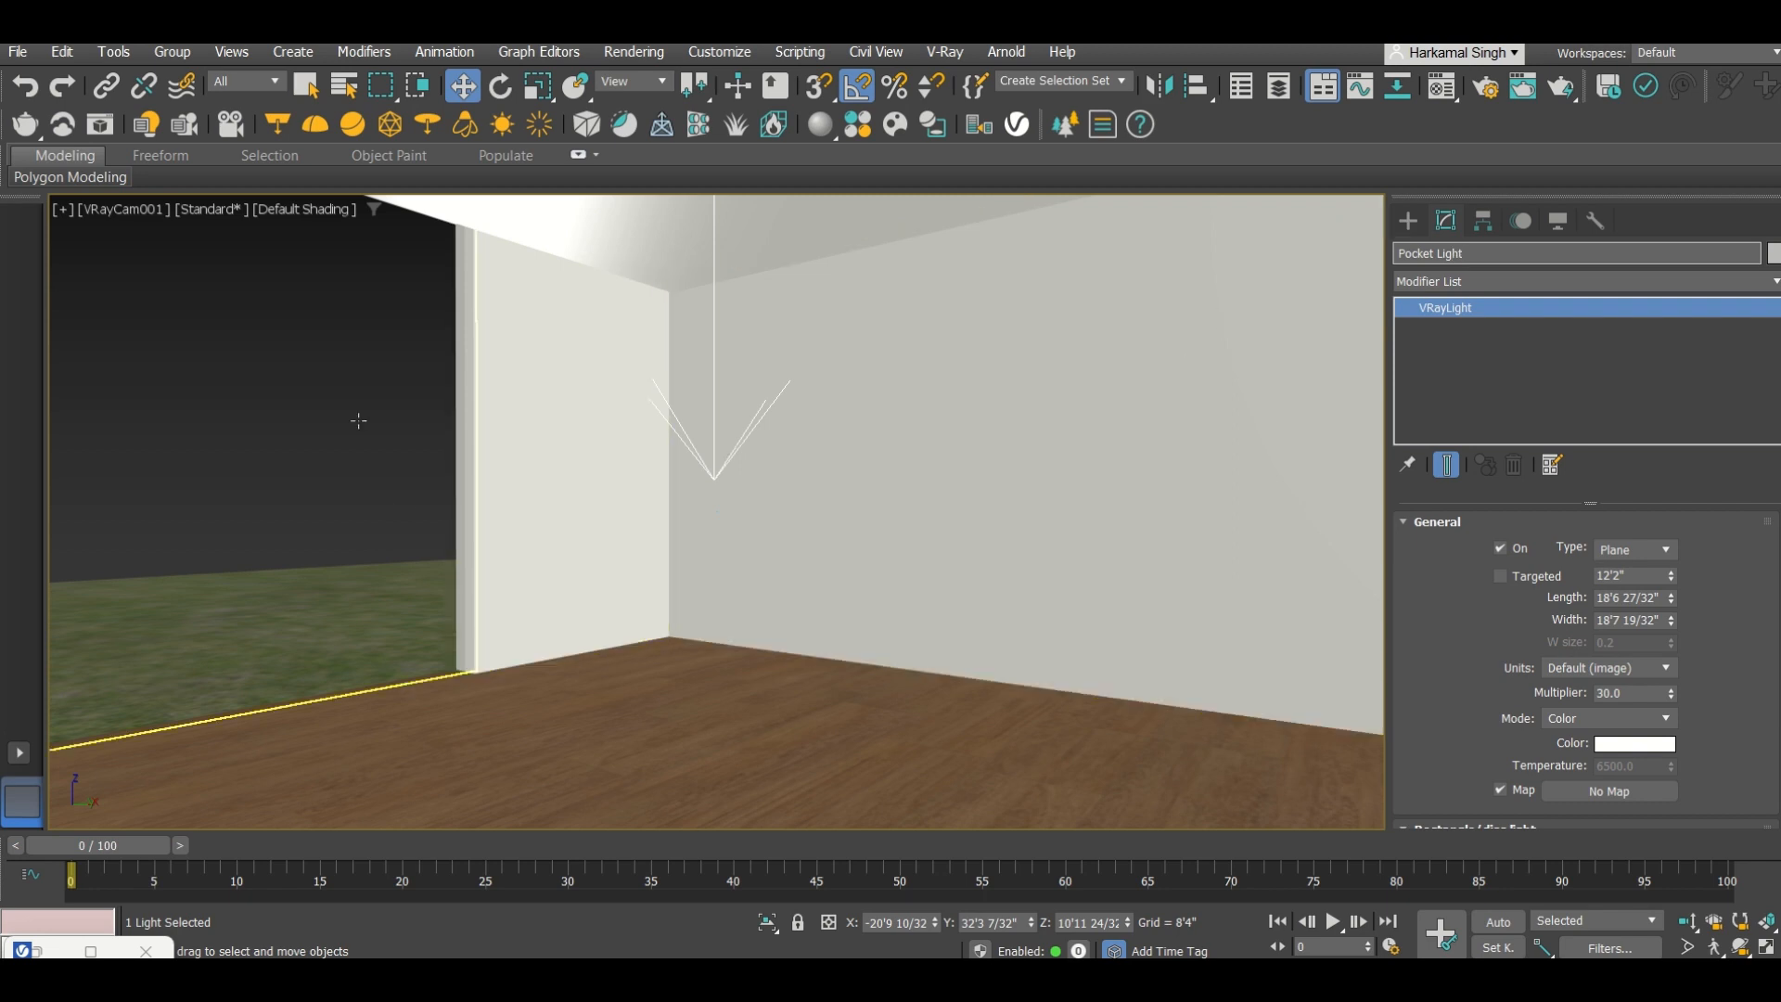
Step: Select the Pocket Light by name from the scene list and switch its color mode to Temperature
click(342, 91)
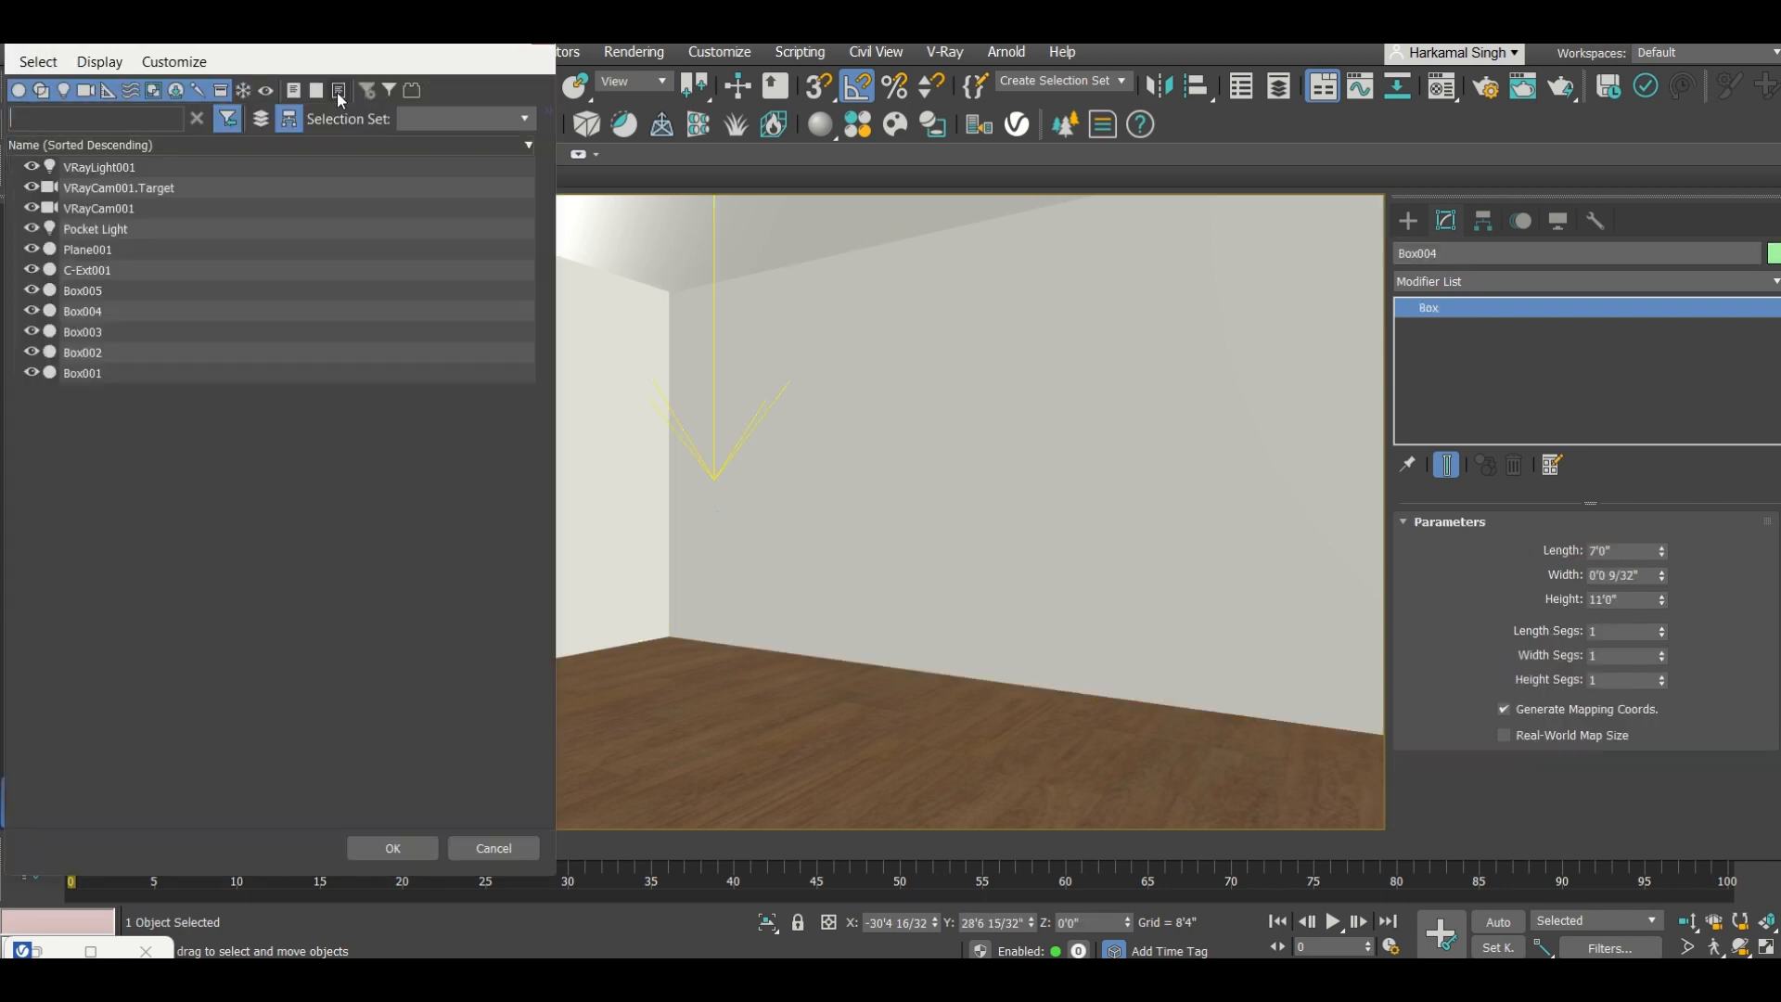
click(106, 228)
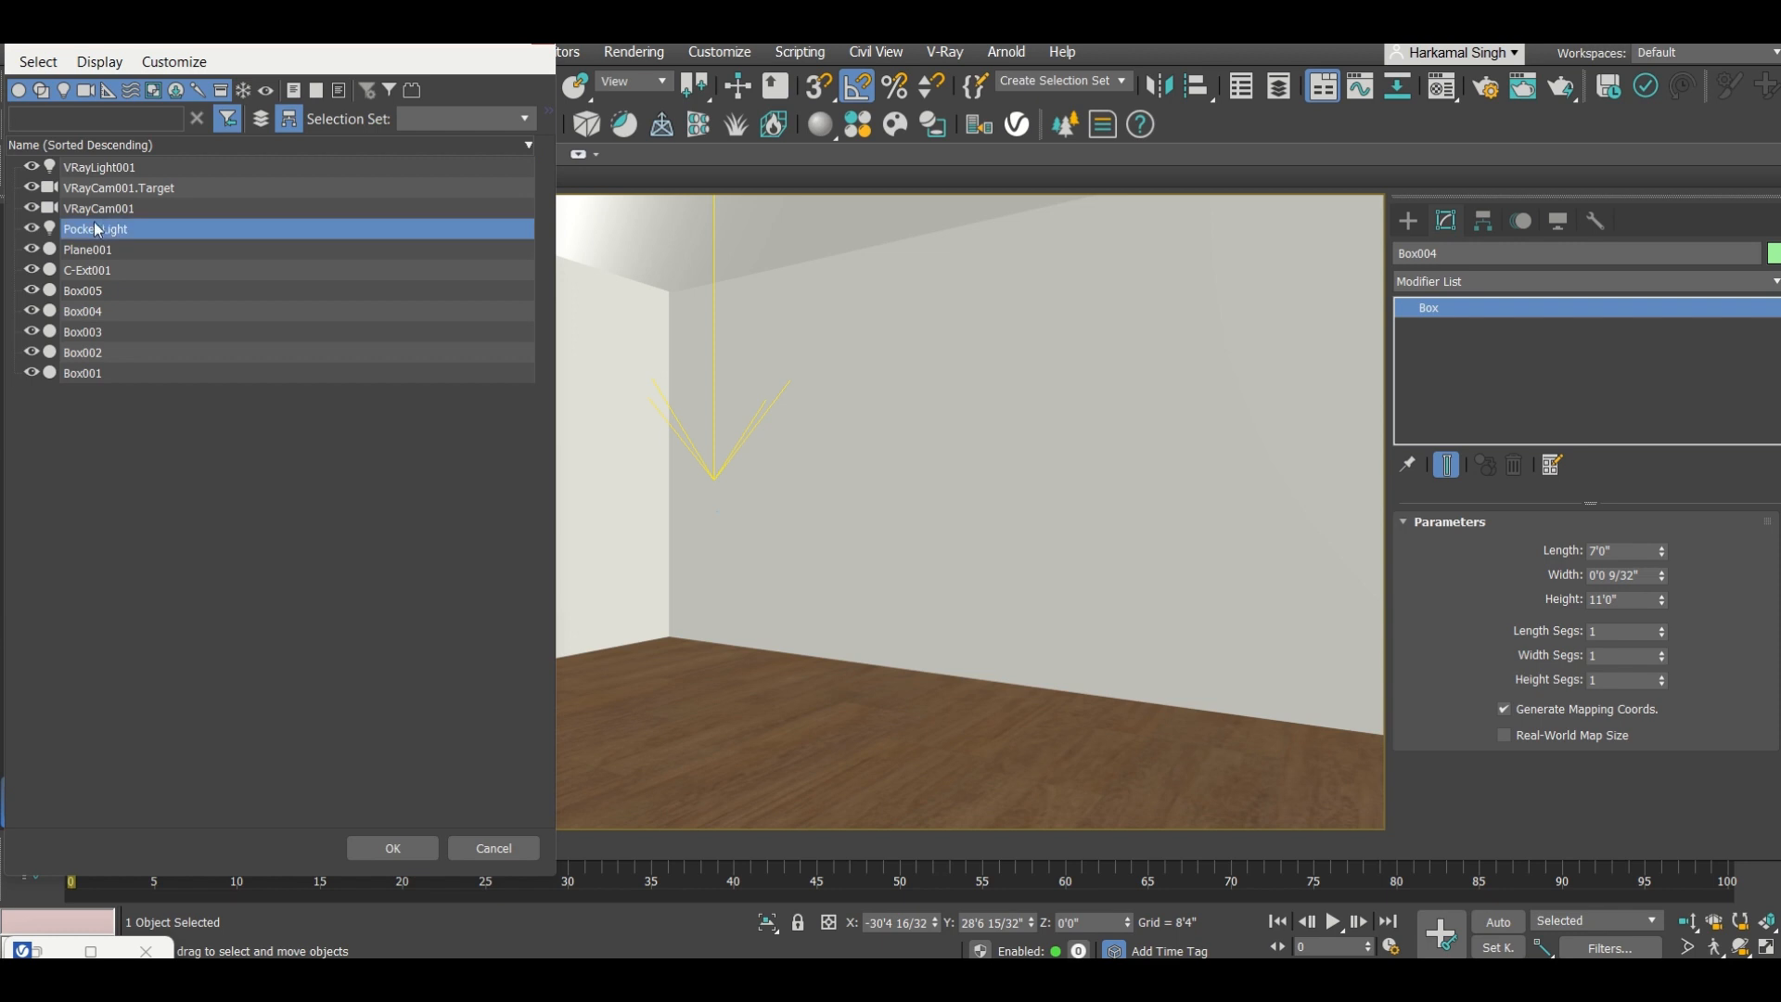
click(392, 848)
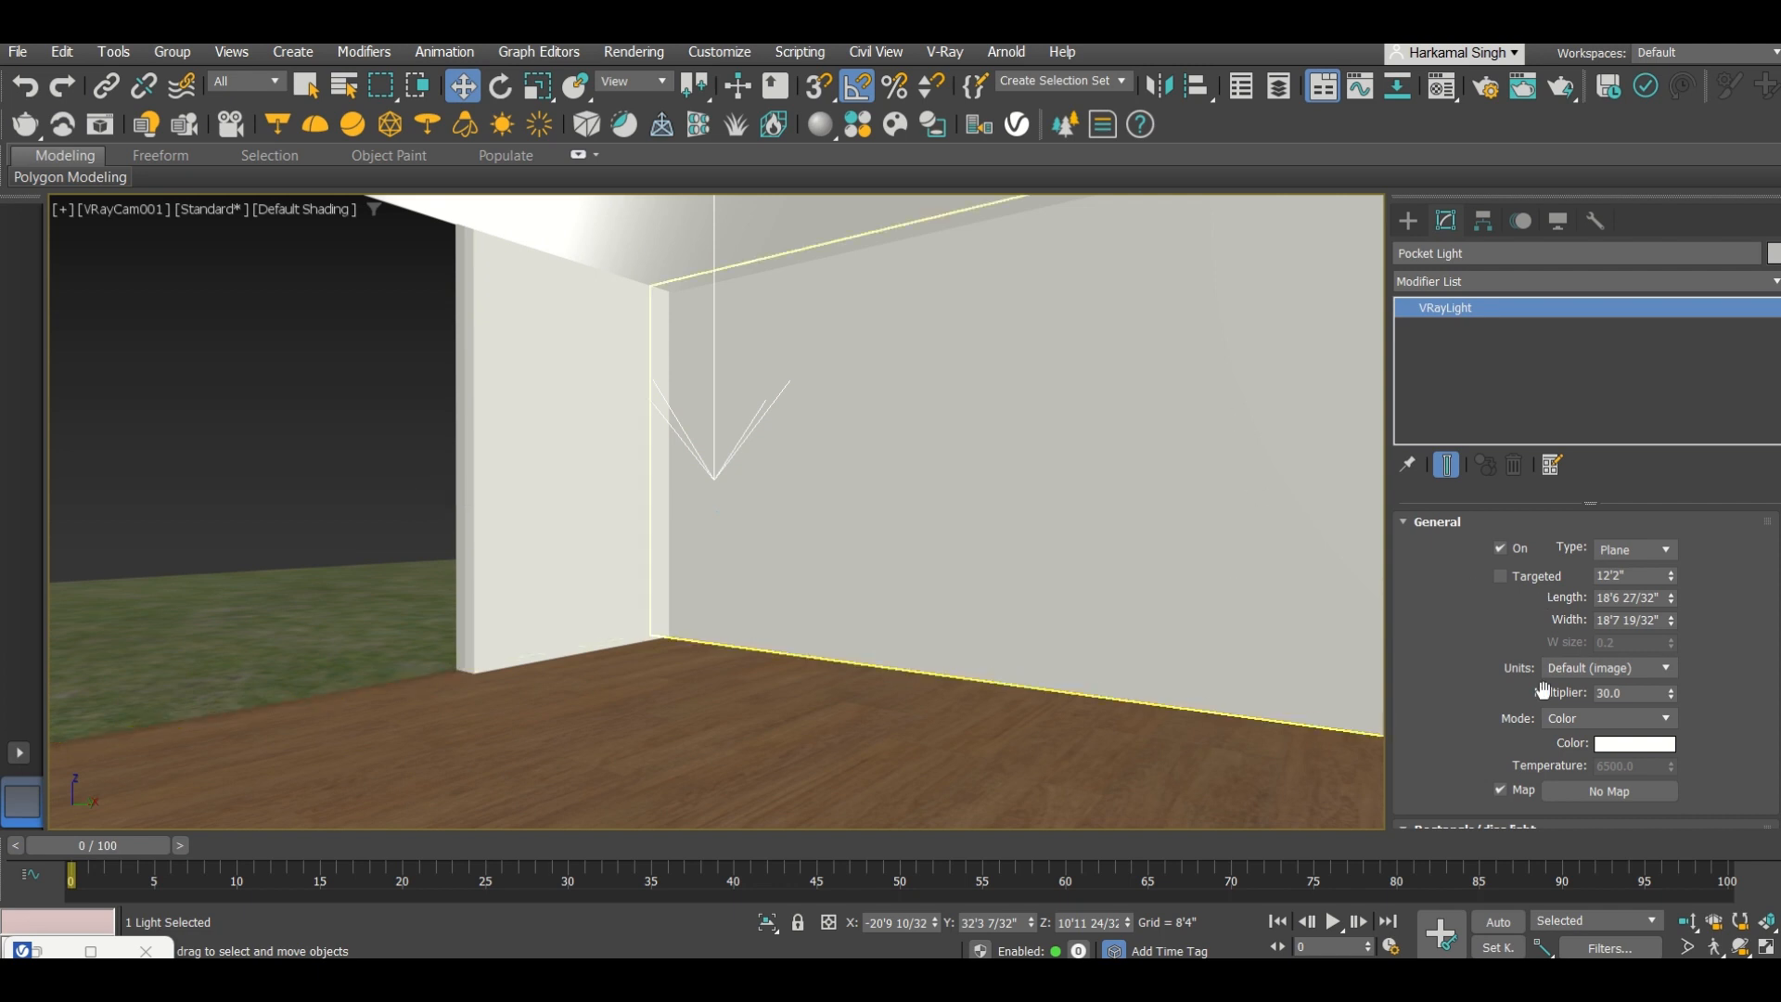
scroll(1559, 668, down, 3)
click(1573, 612)
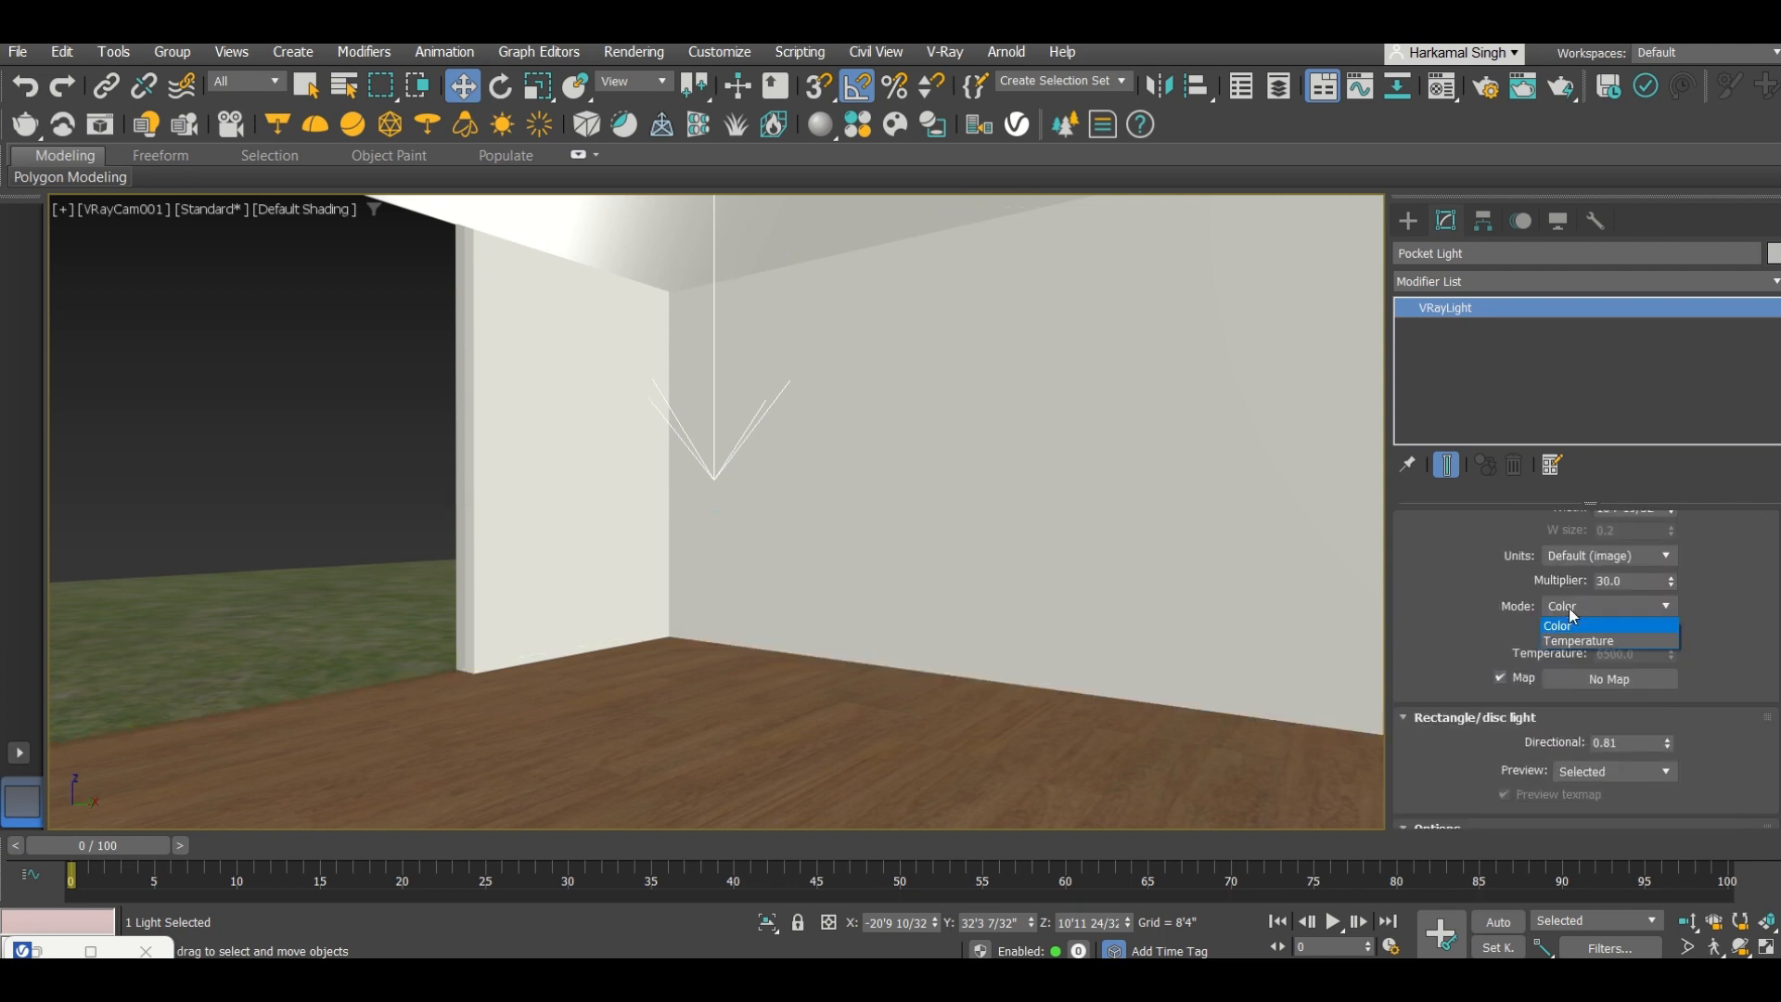
click(1568, 609)
click(1564, 612)
click(1561, 612)
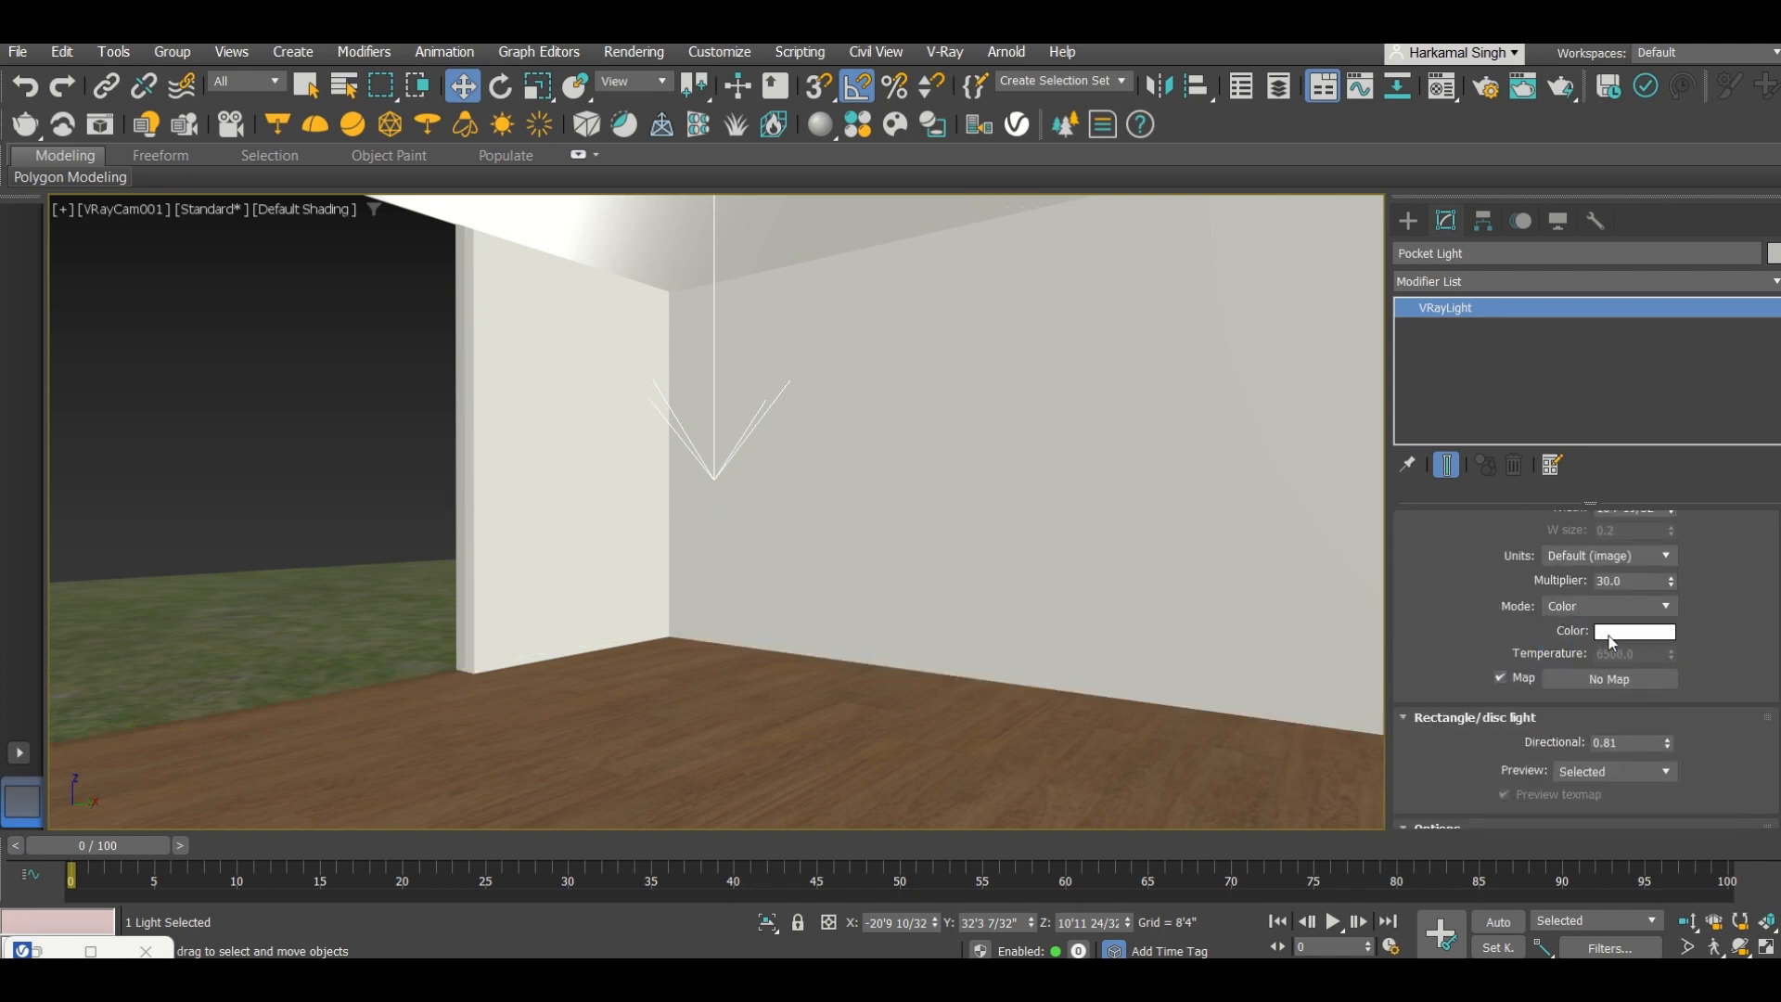
click(1619, 632)
click(1554, 597)
click(1573, 609)
click(1572, 642)
Step: Try a temperature of 3800 on the Pocket Light, settle on 3500, and render the camera view
drag(1642, 659, 1513, 657)
text(3800)
key(Return)
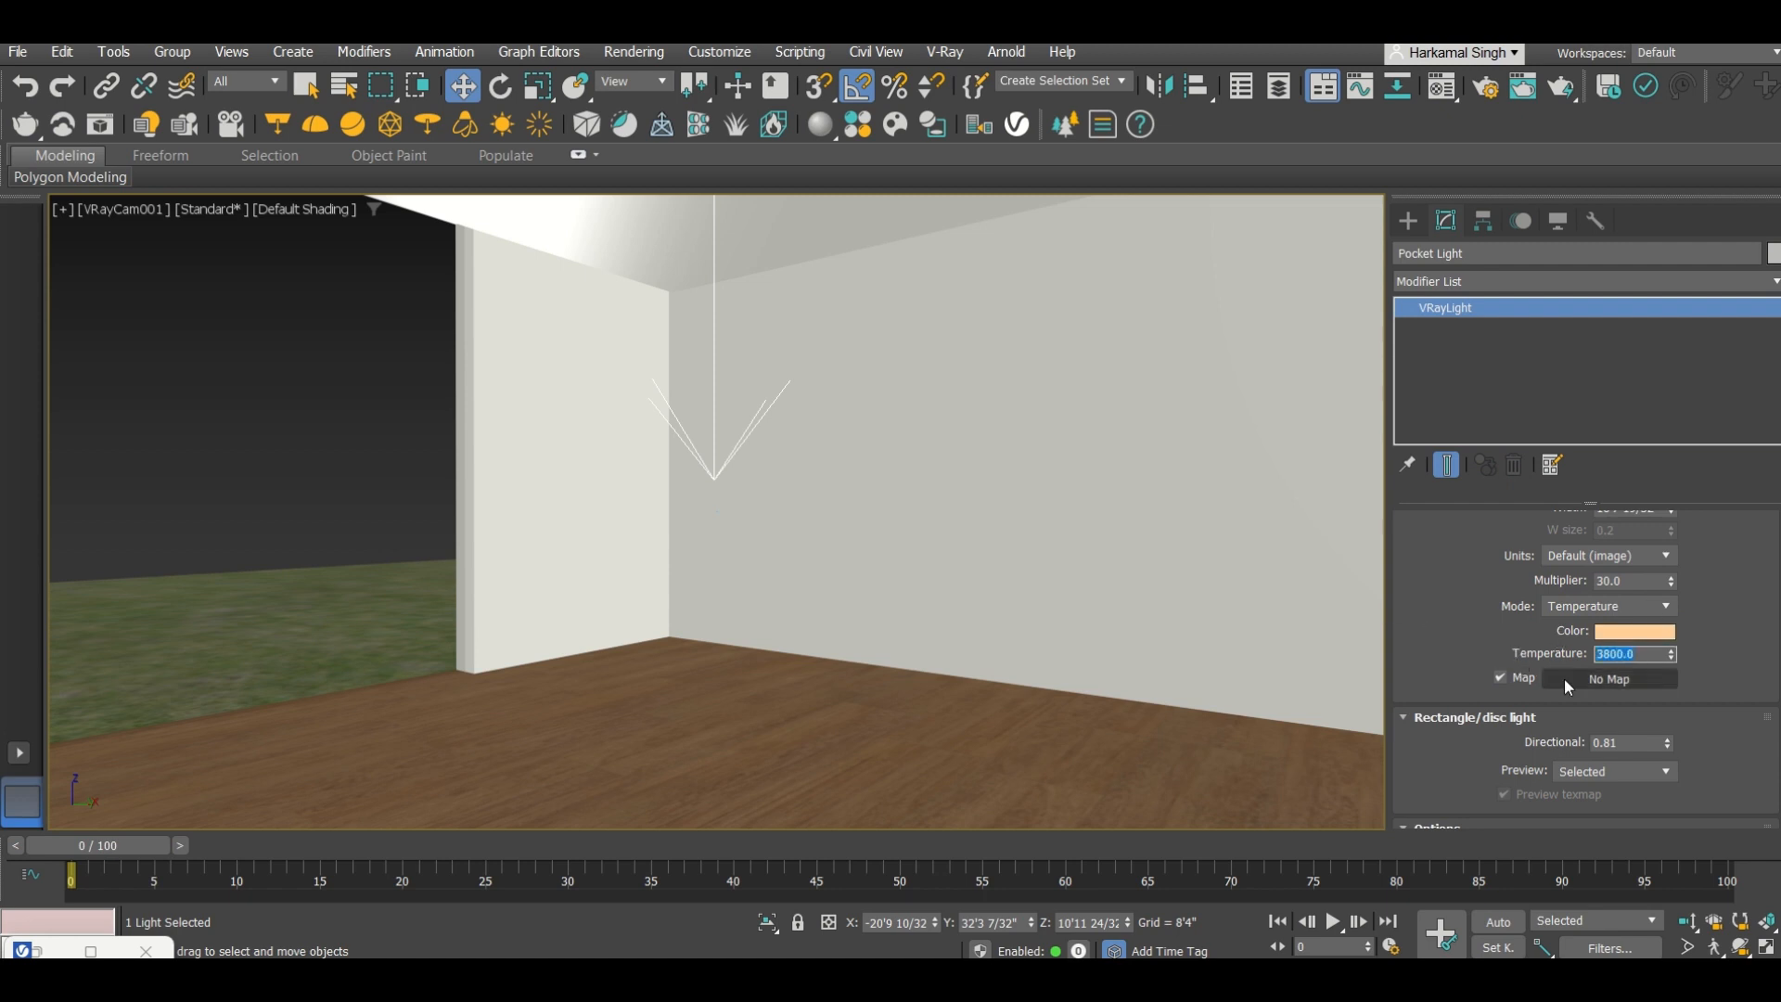
text(350)
key(Return)
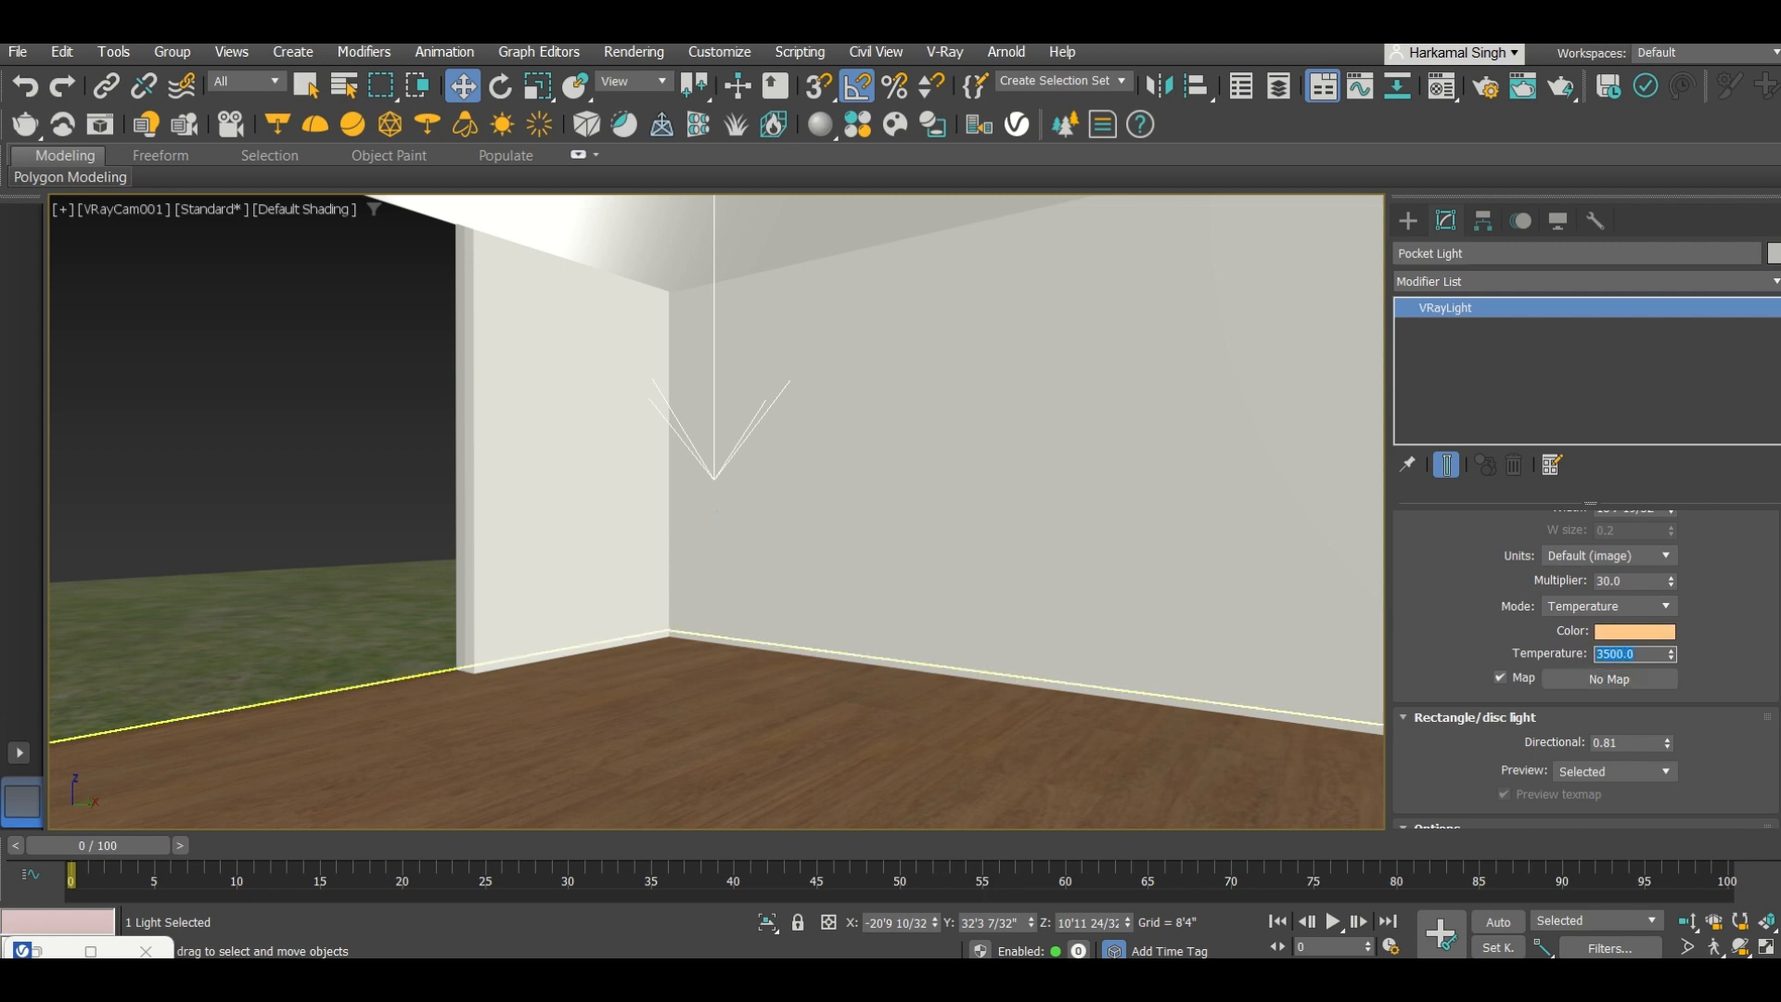
key(shift+q)
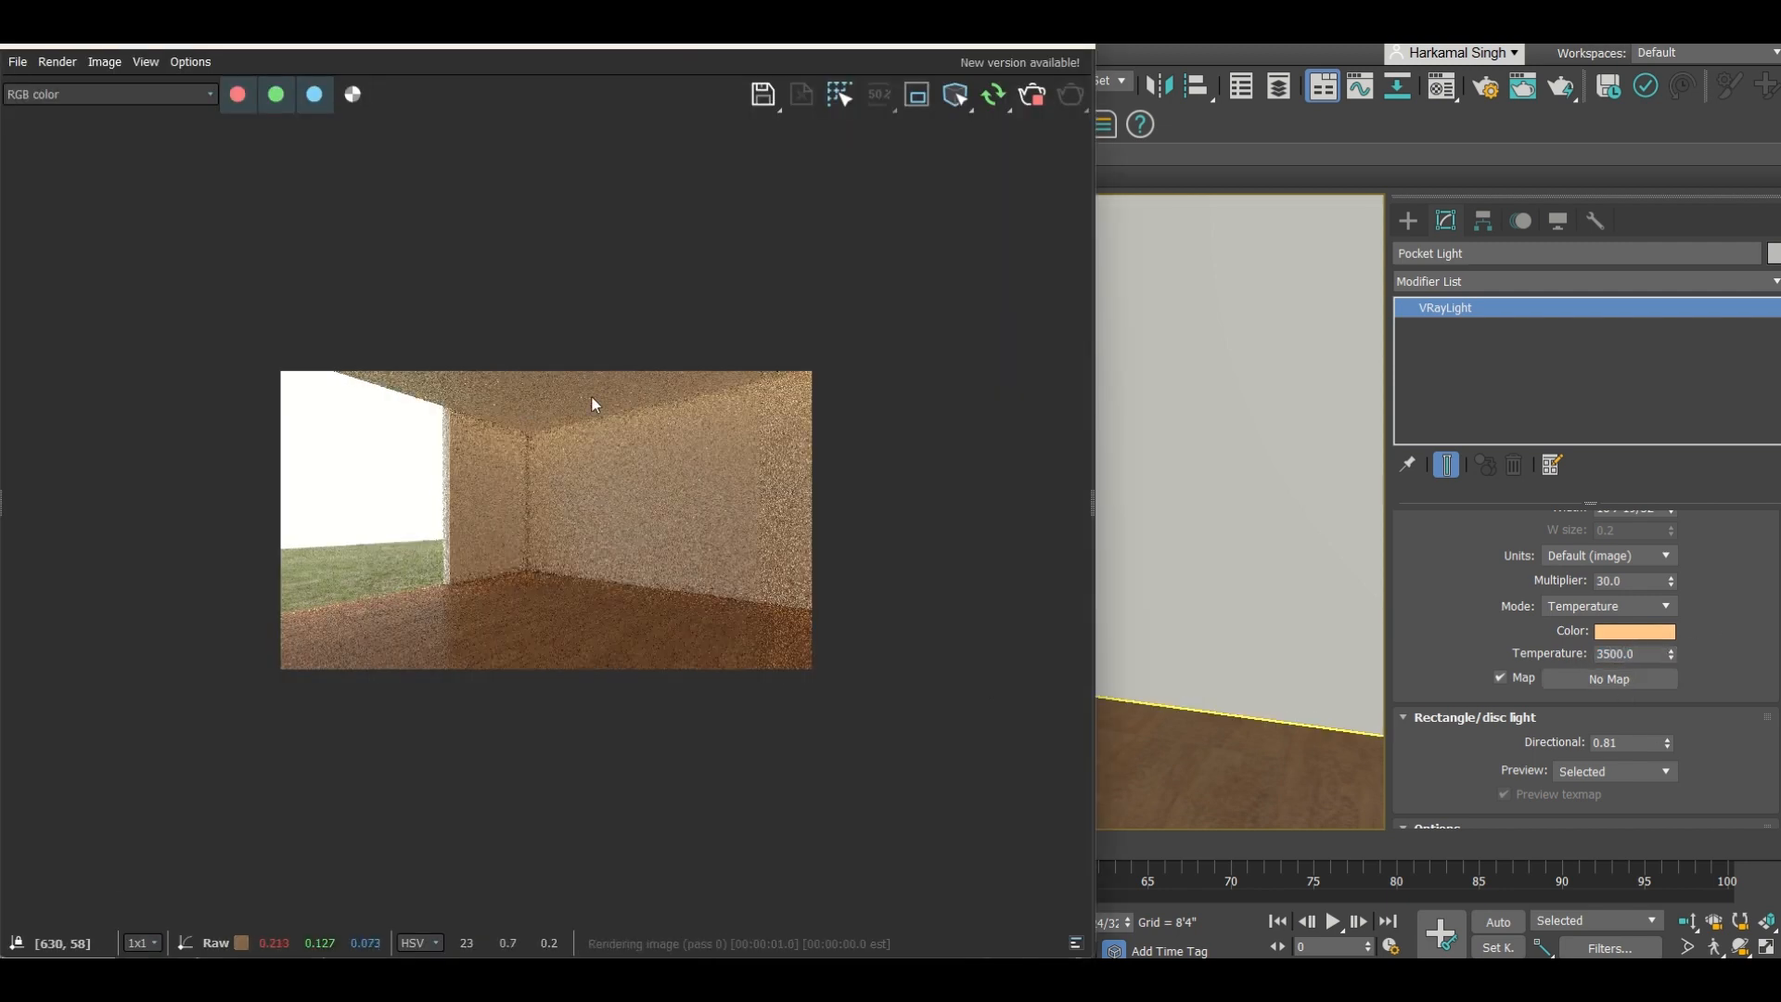
scroll(597, 402, up, 1)
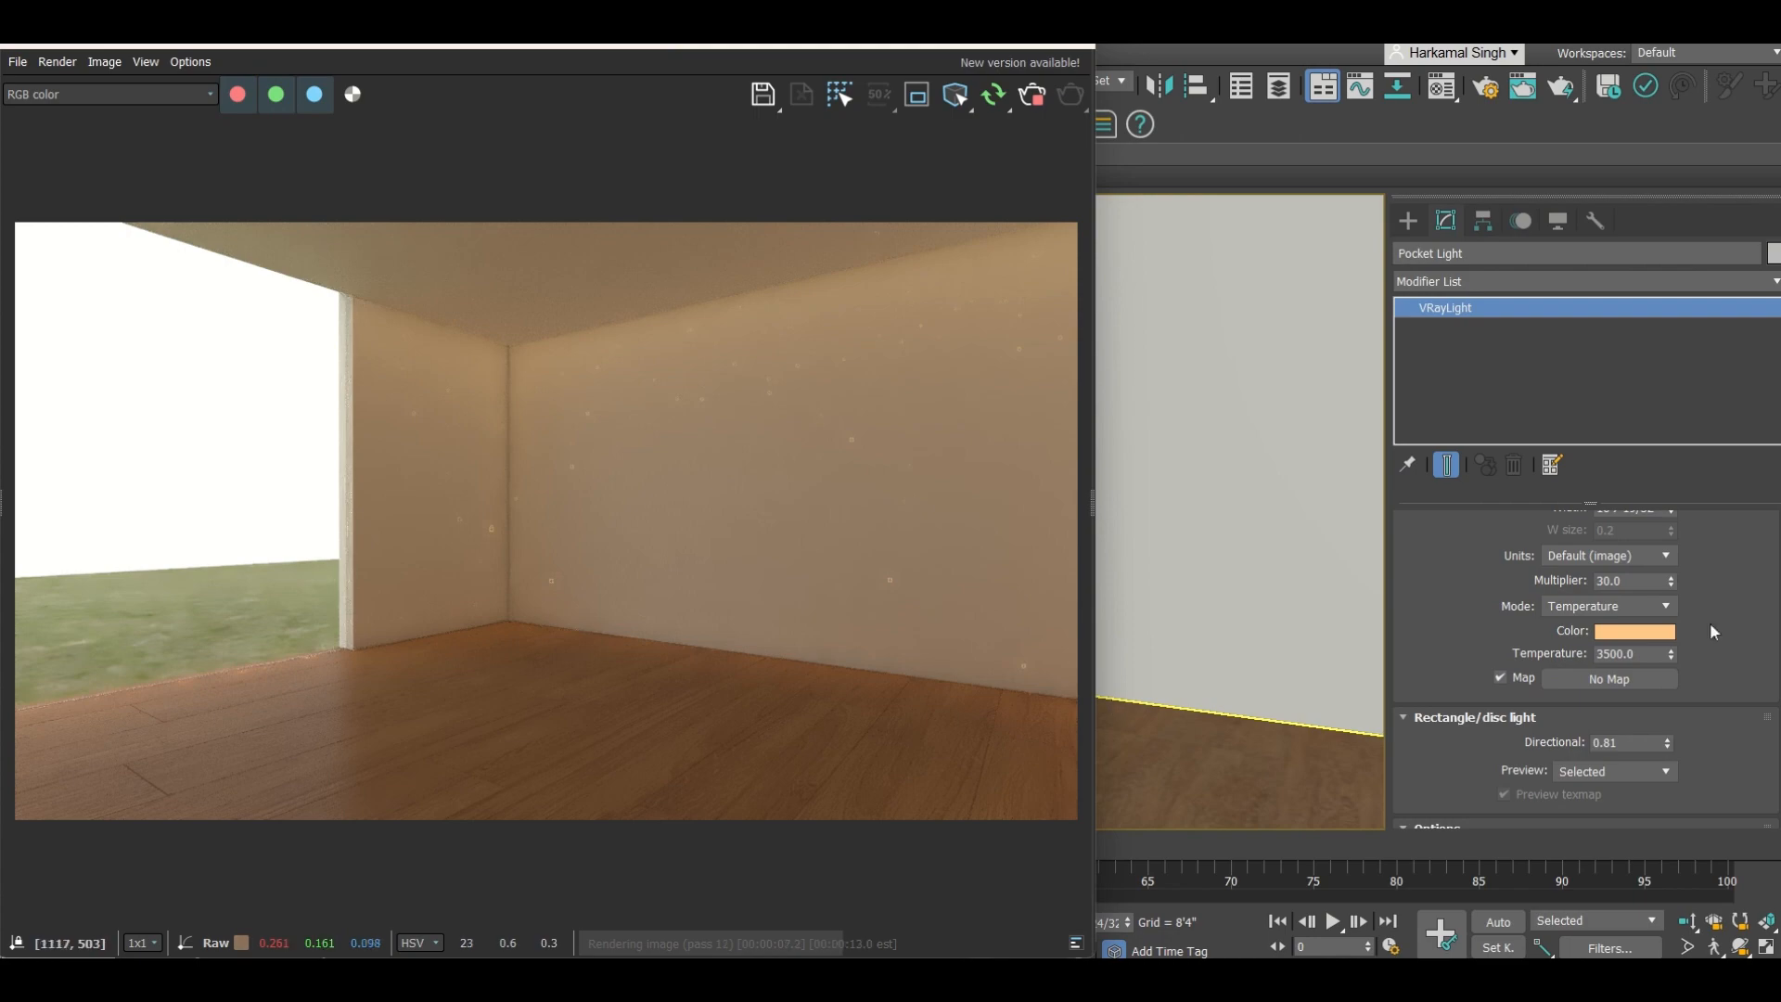
Step: Set the Pocket Light's multiplier to 60 and inspect the brighter cove lighting in the render
double_click(1624, 581)
text(60)
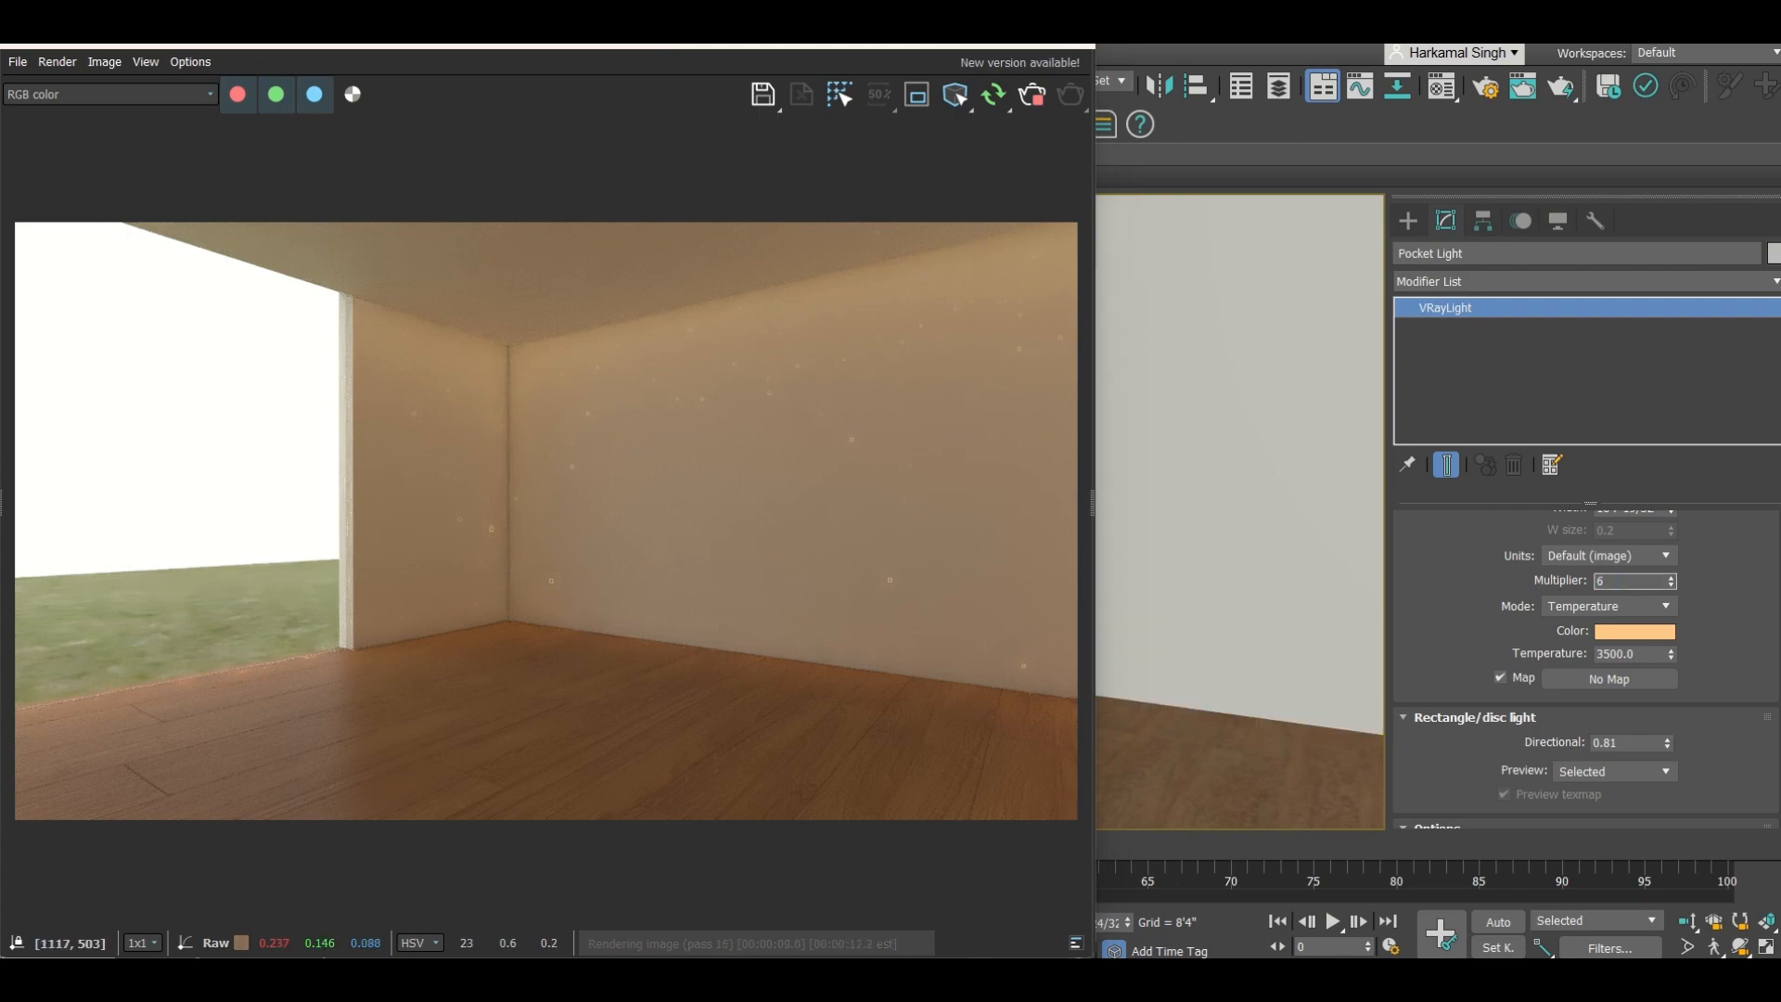
key(Return)
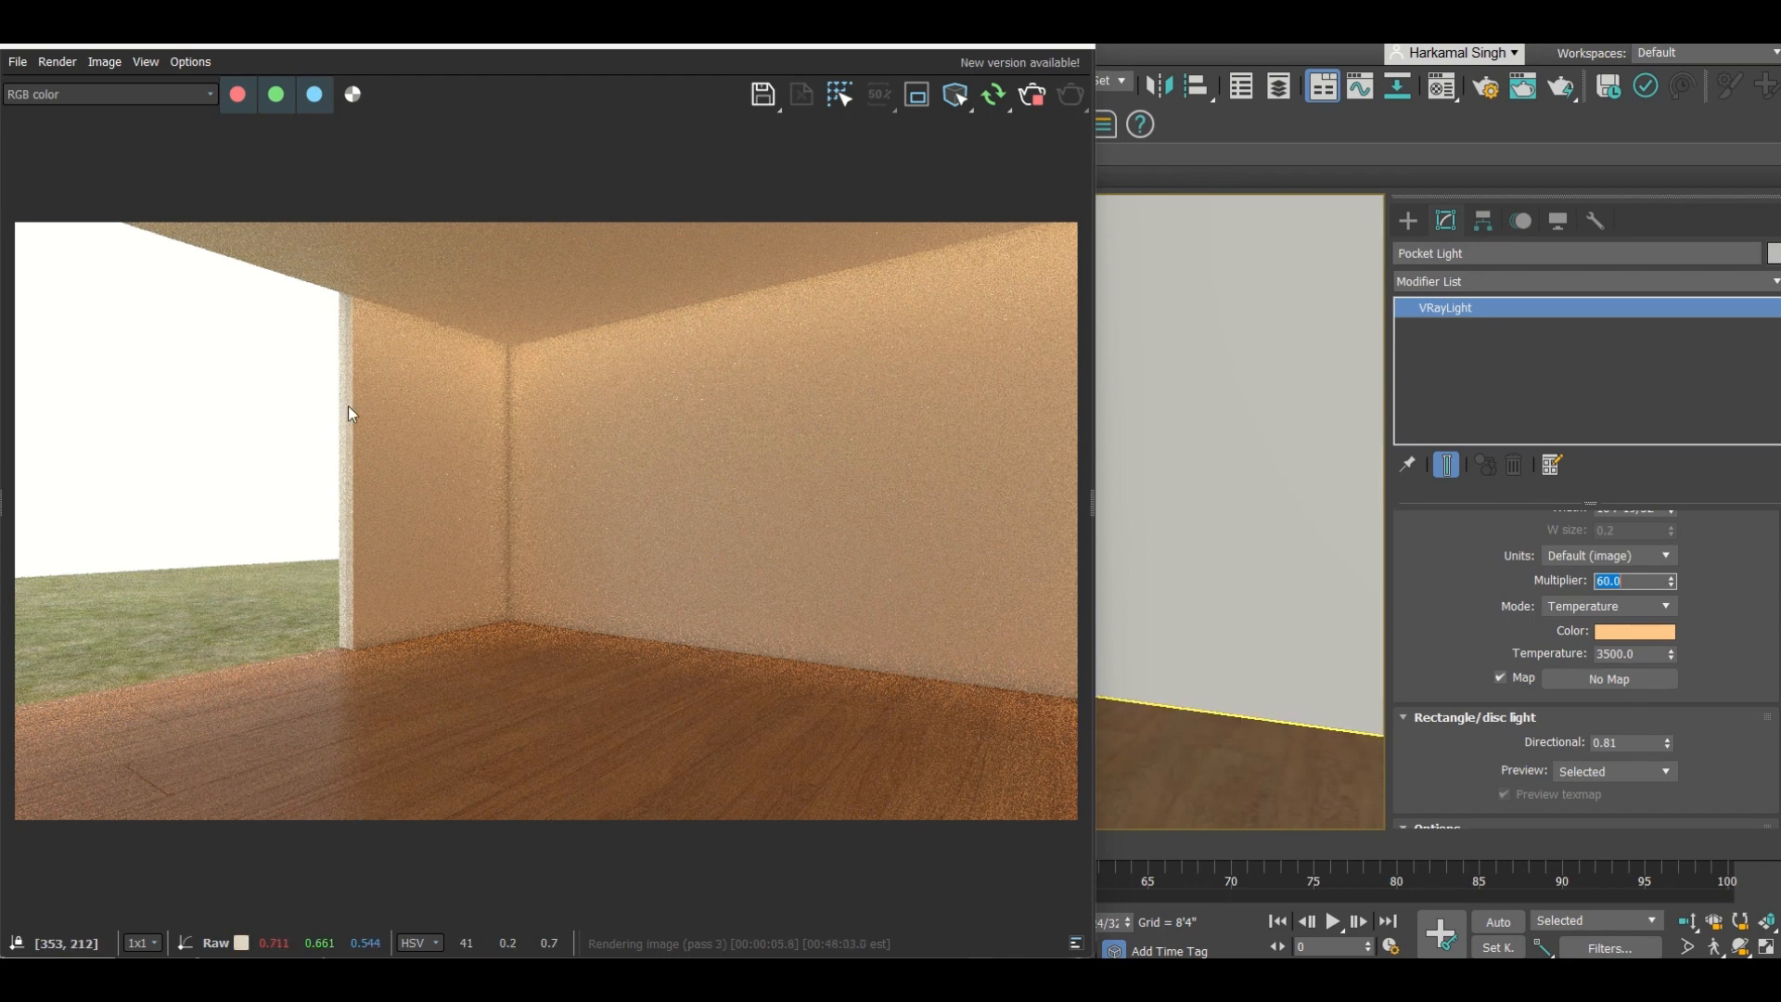
scroll(454, 377, up, 3)
scroll(454, 378, down, 4)
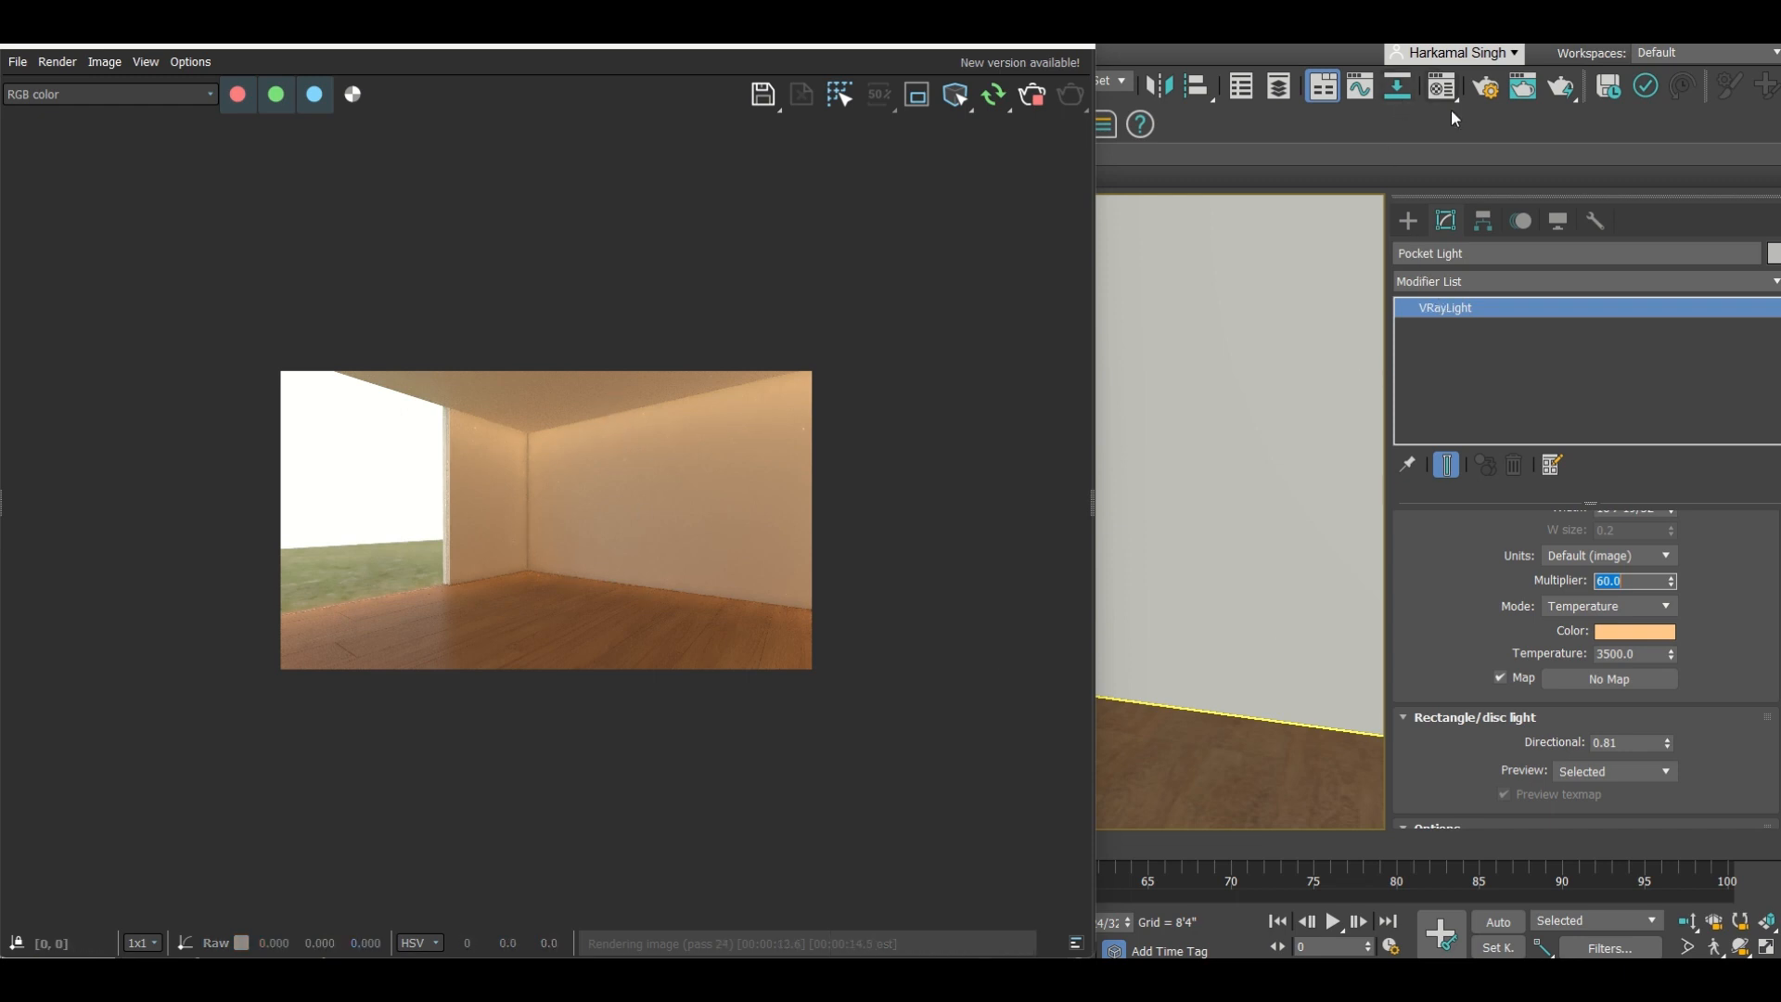
Step: Close the render, switch the camera view to wireframe, deselect the light and open the Material Editor
click(960, 43)
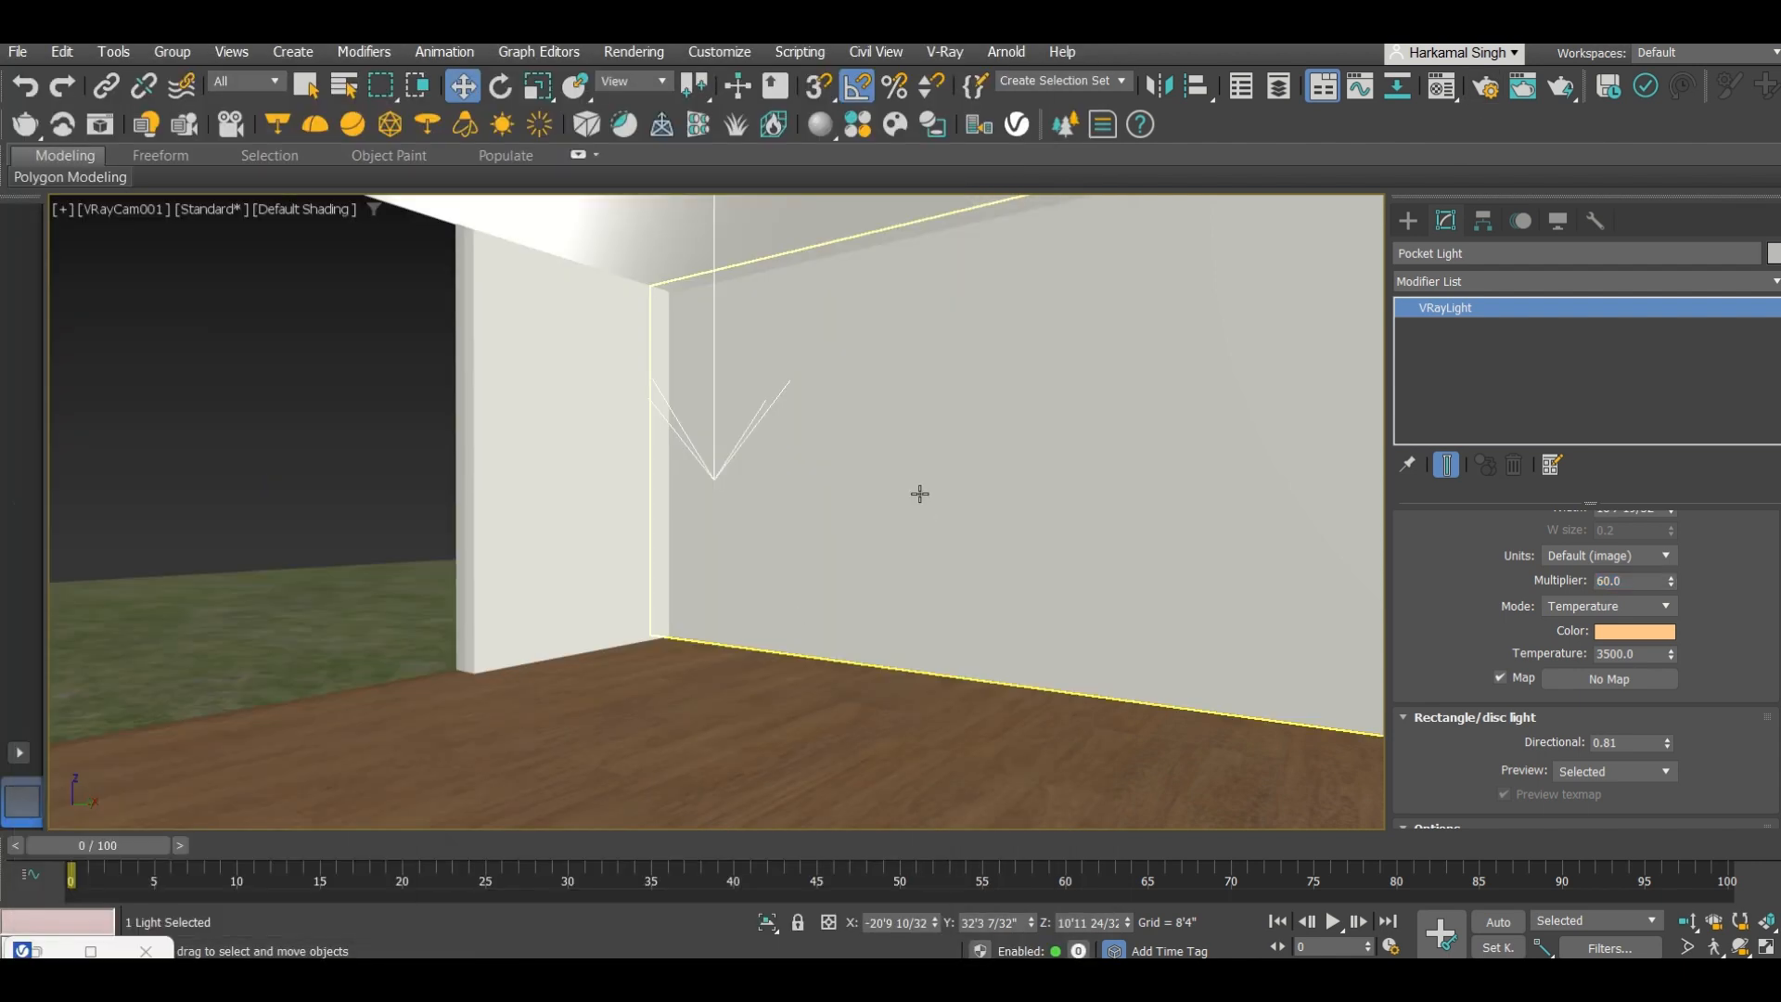
key(F3)
click(922, 432)
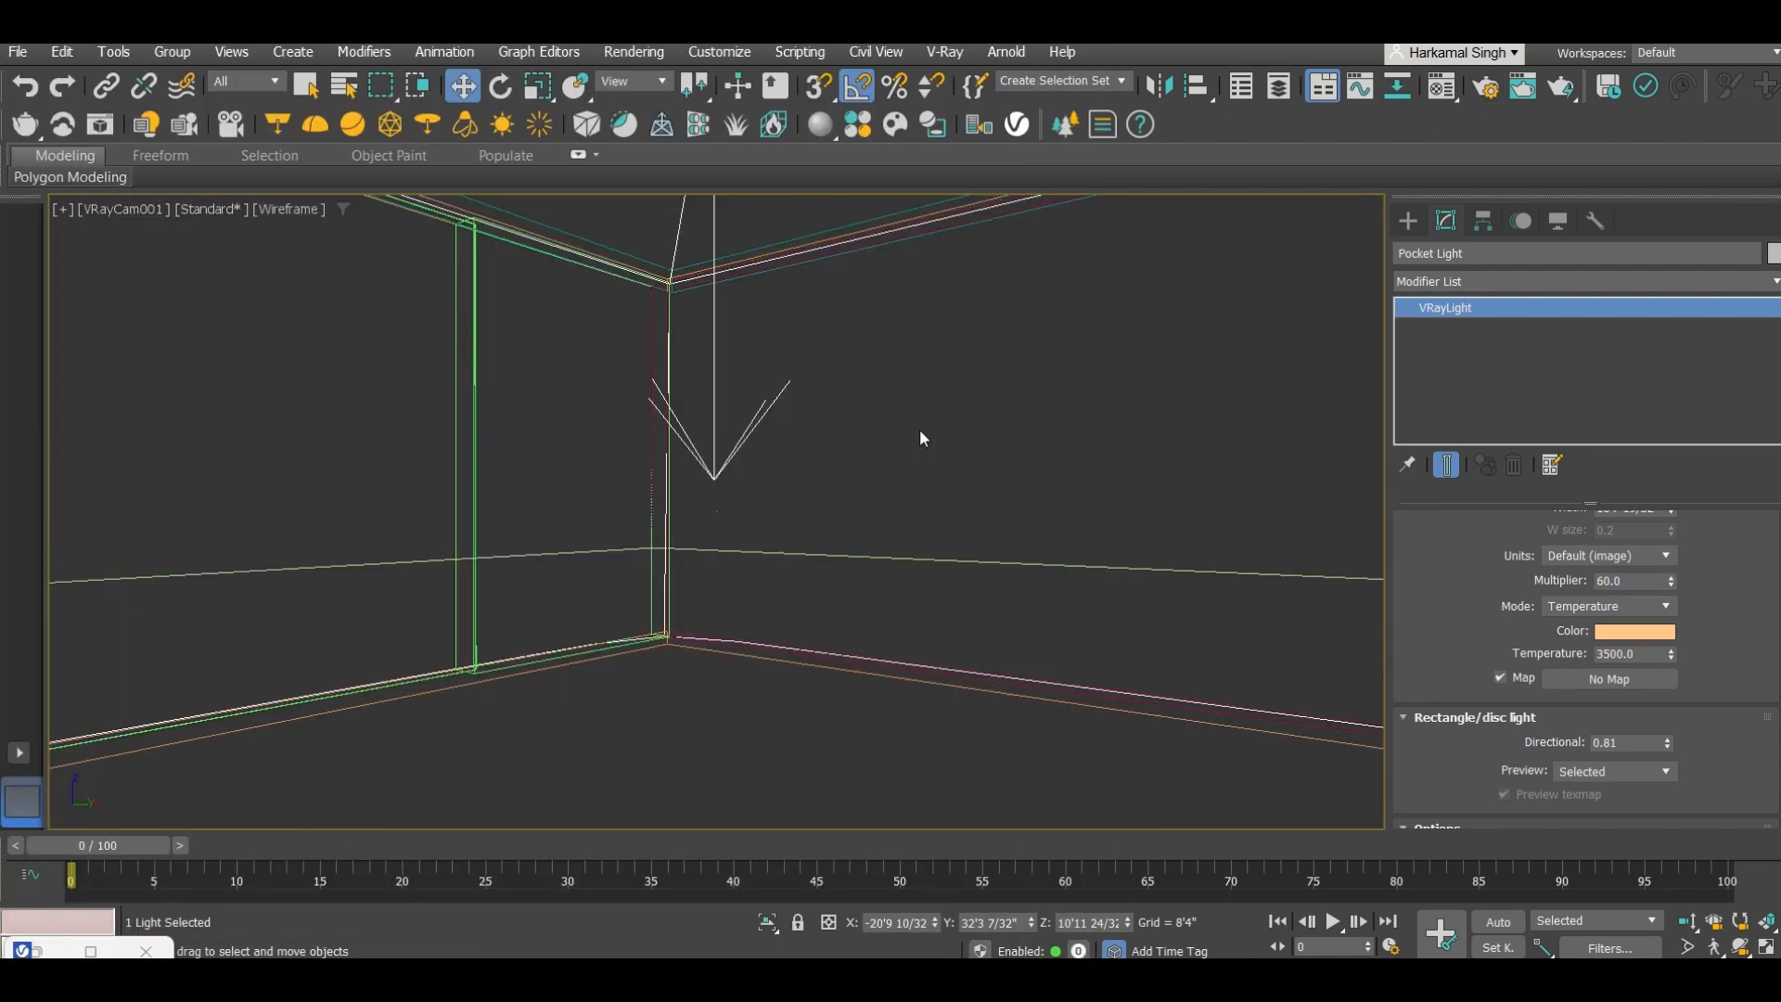
key(m)
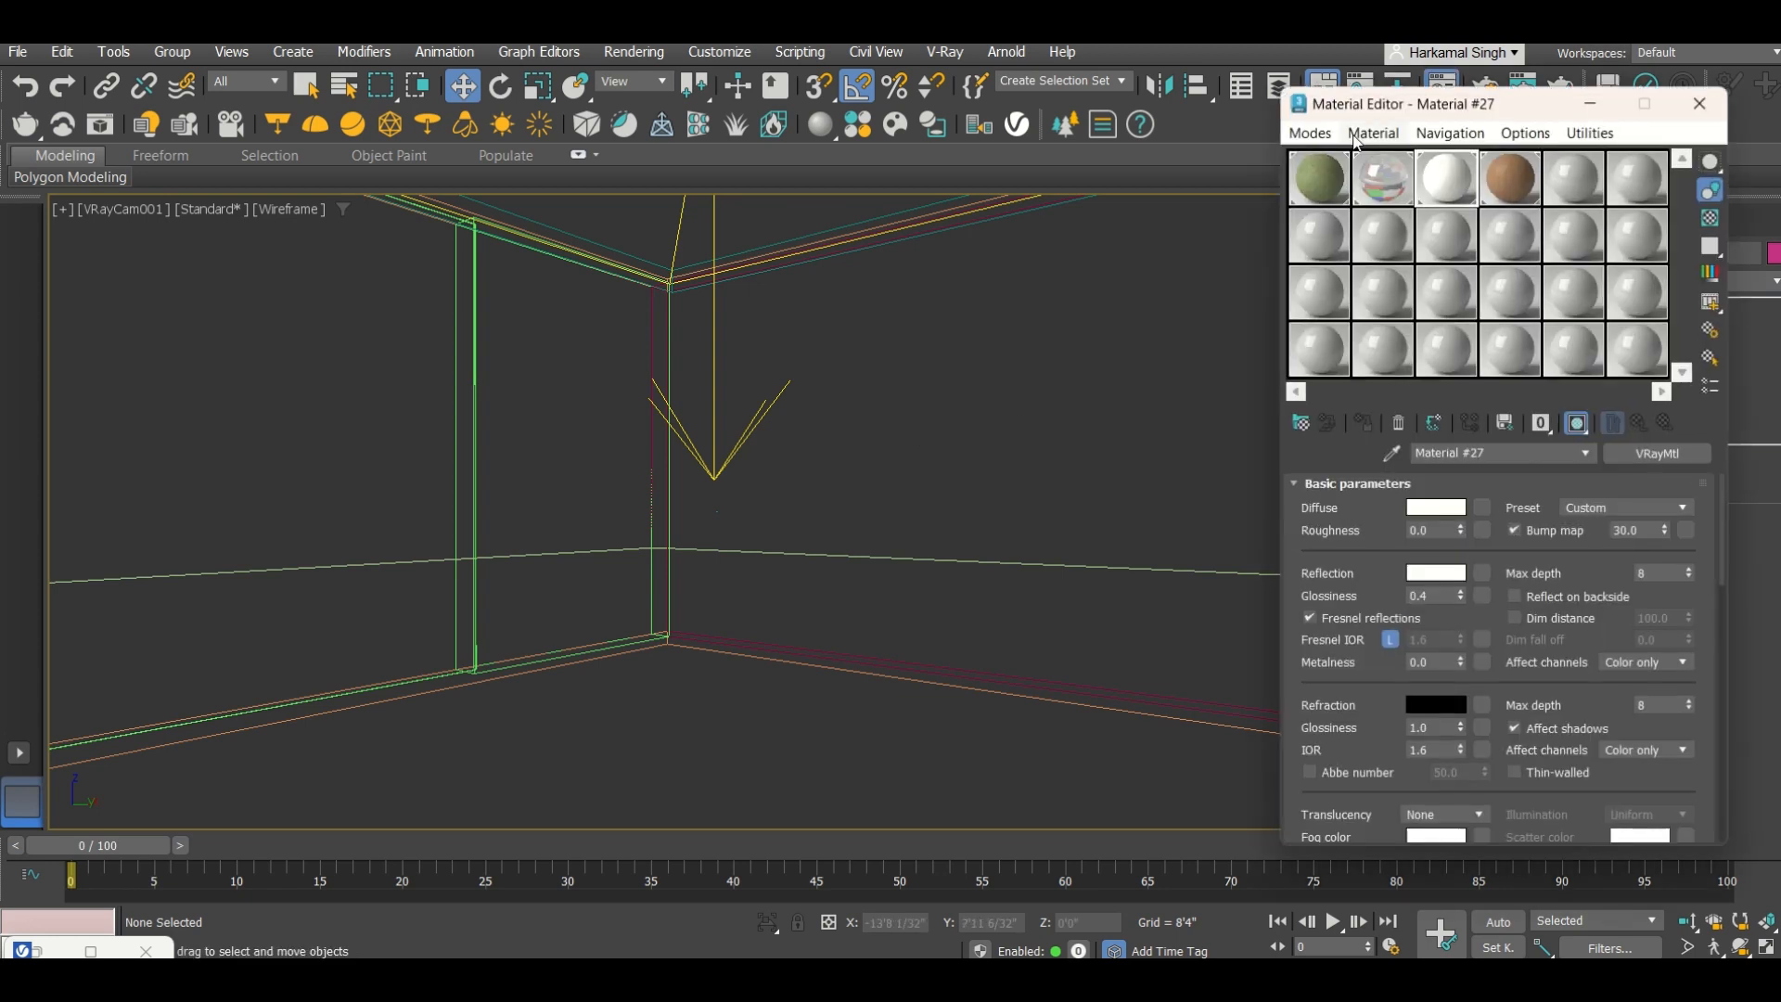
Step: Set the white wall material's reflection glossiness to 0 and its reflection colour to black
double_click(1436, 596)
text(0)
key(Return)
click(1438, 574)
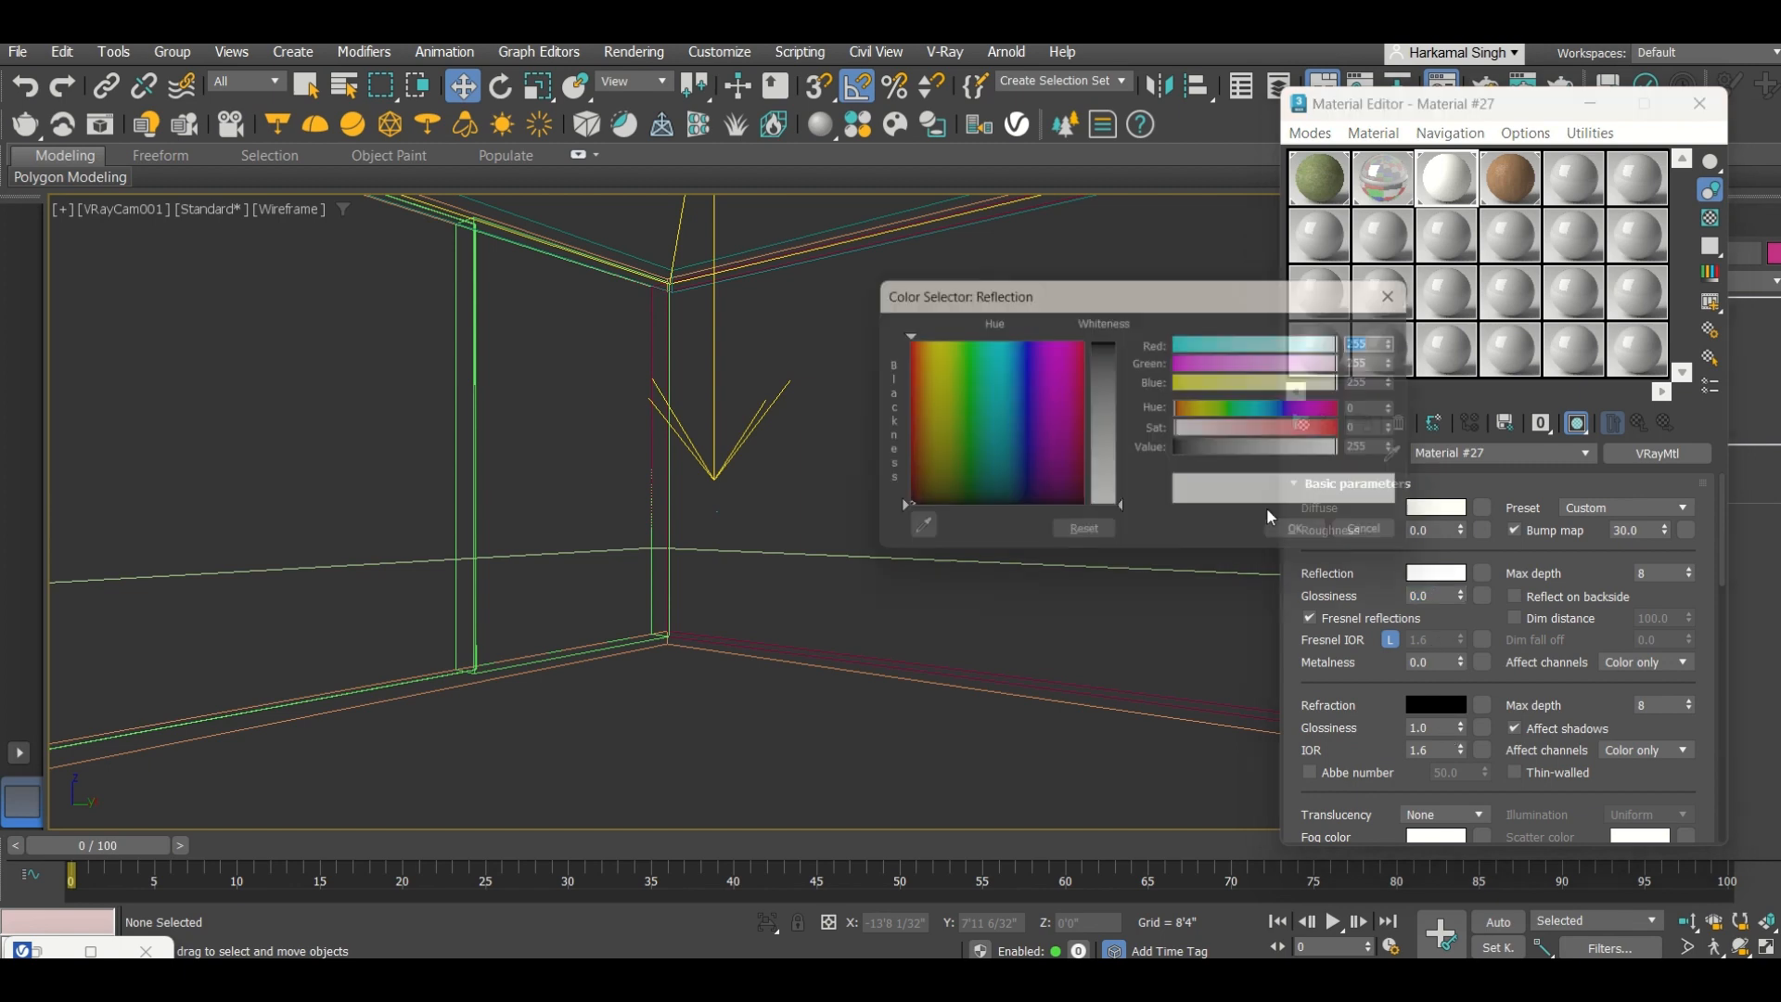
drag(1105, 417, 1105, 330)
click(1316, 543)
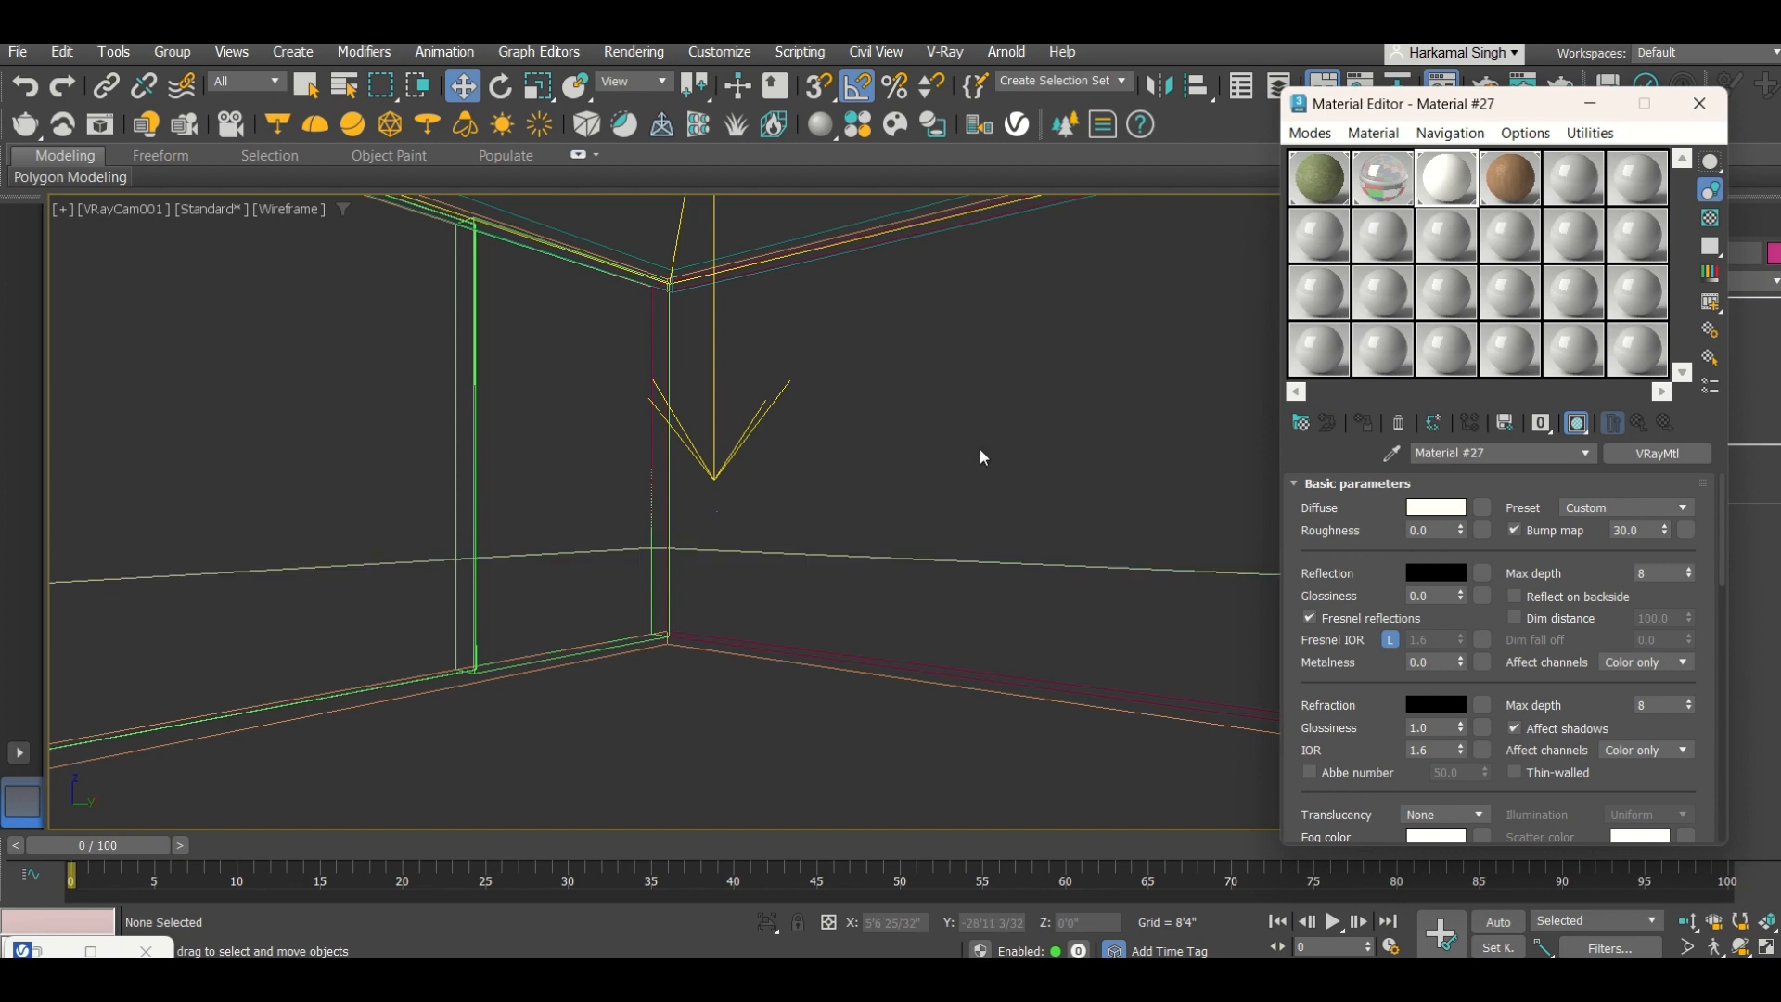
Step: Test the material change with an interactive render of the camera view, stop it, and put away the render and material windows
click(980, 449)
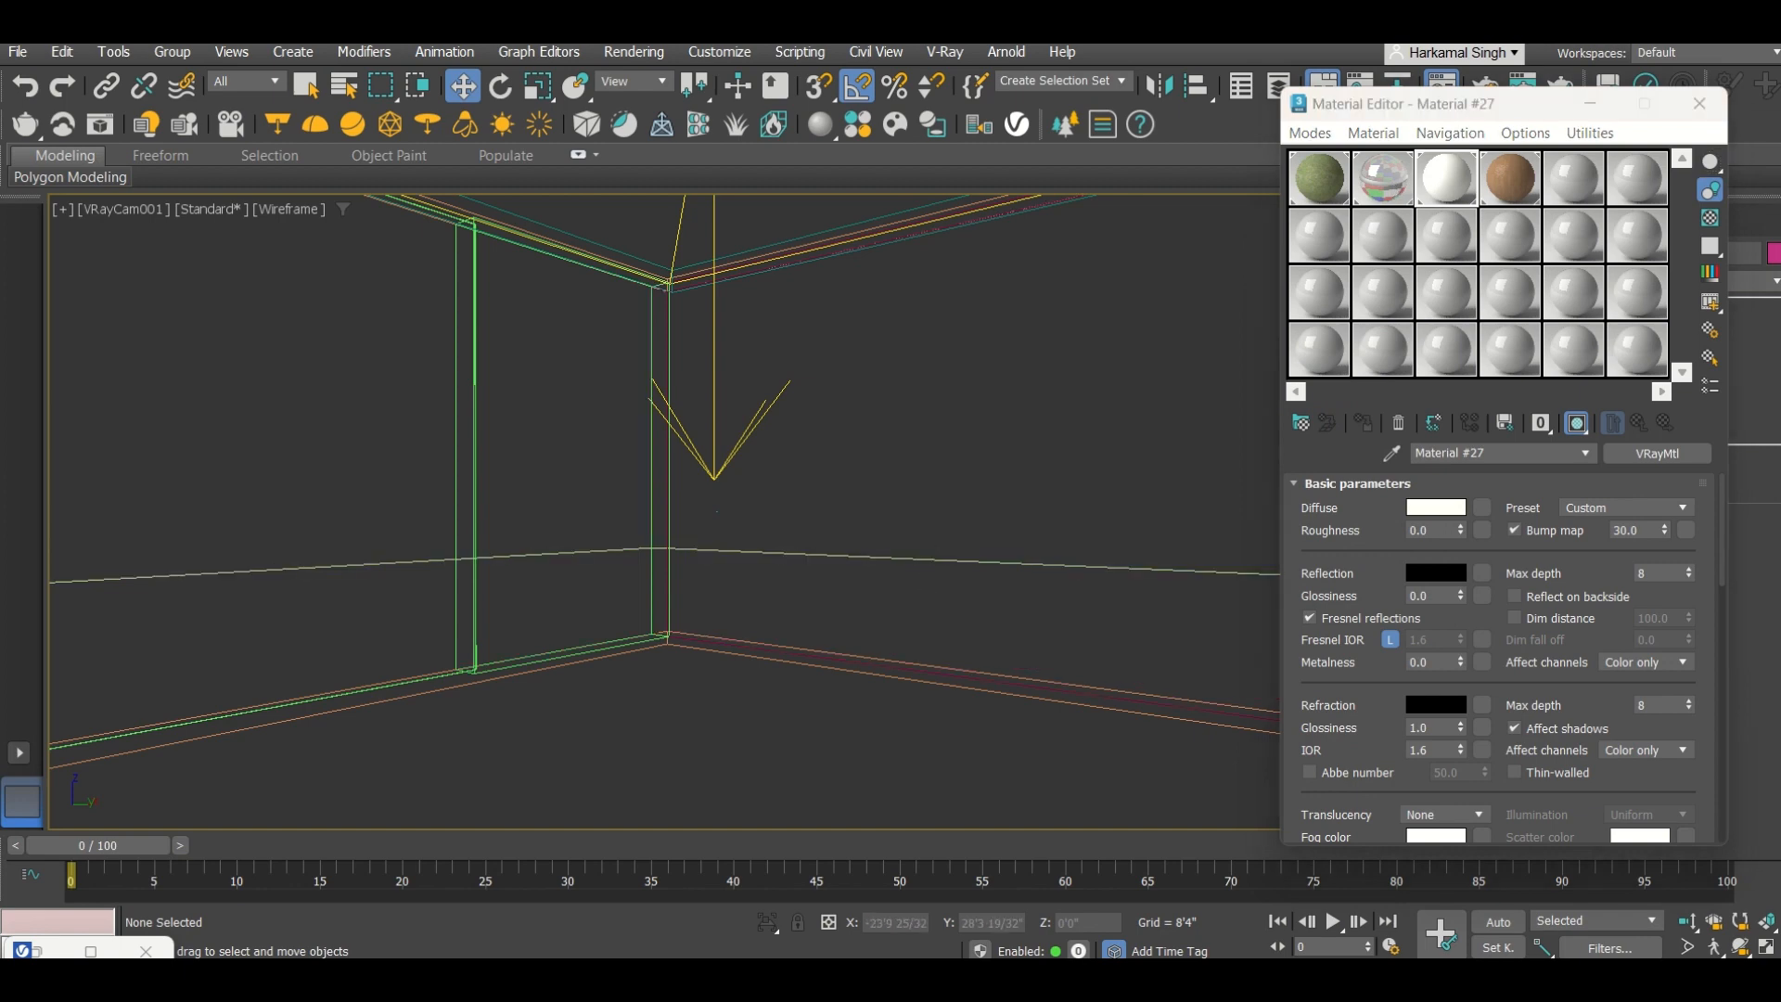
key(shift+q)
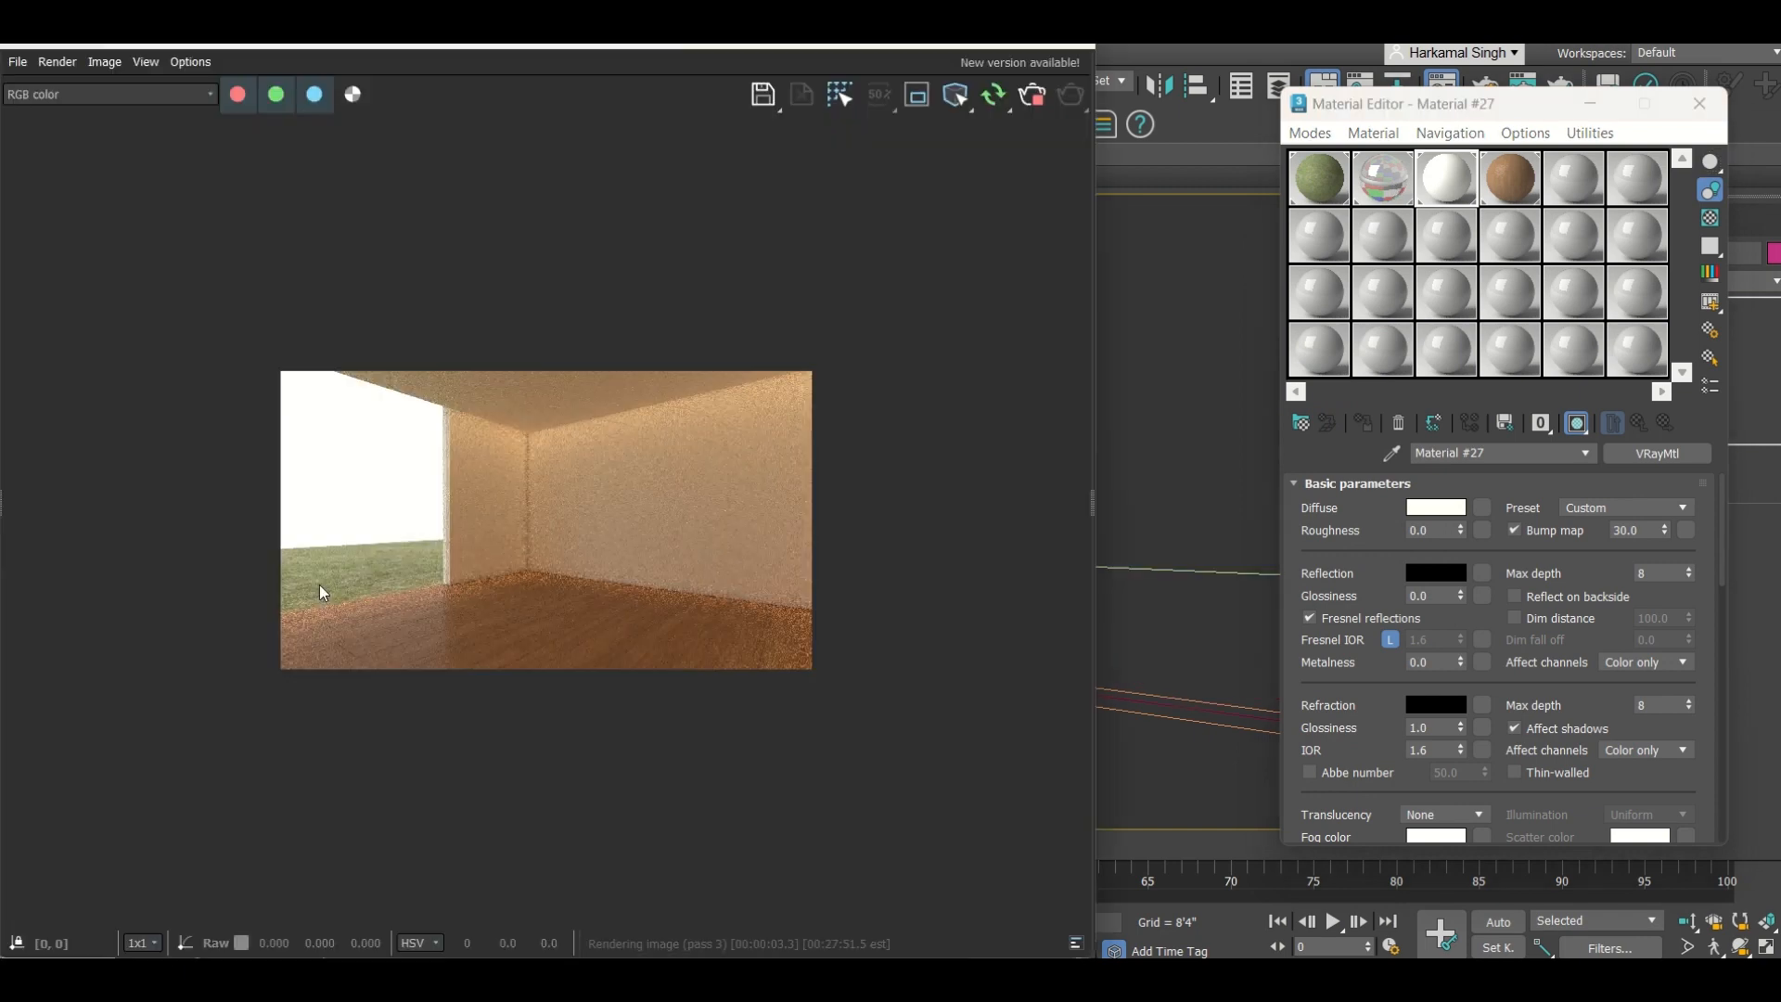
click(994, 95)
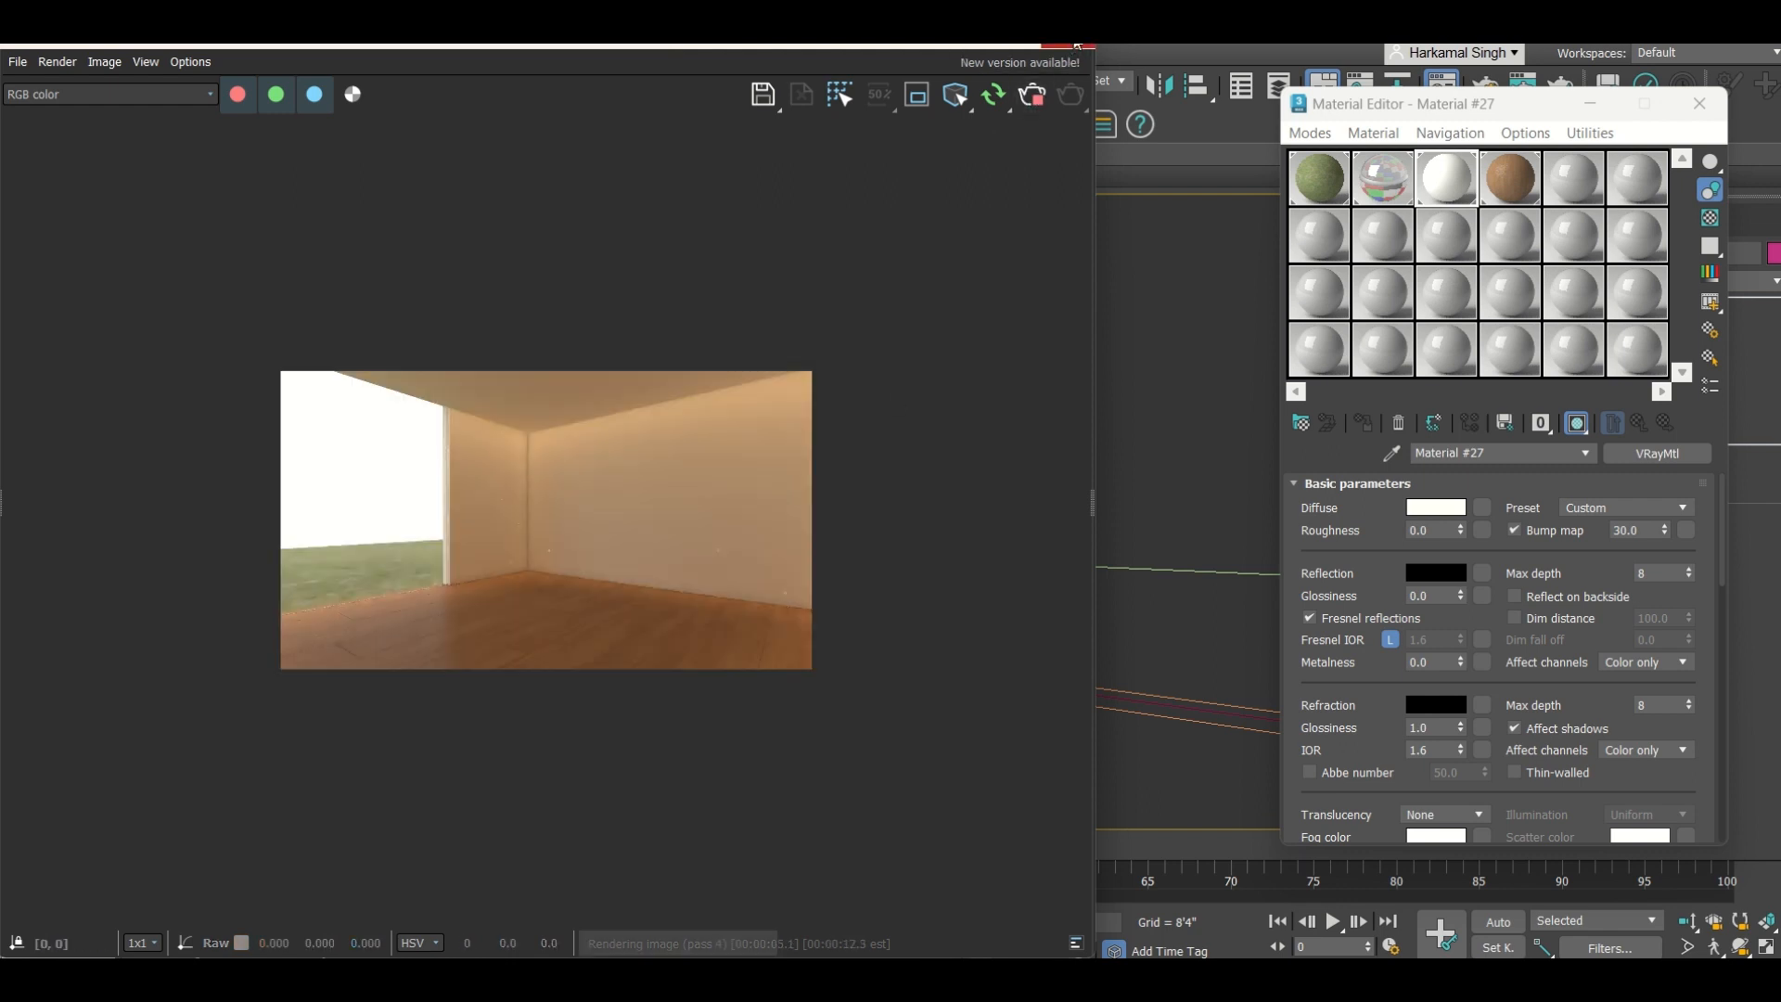
scroll(497, 542, up, 1)
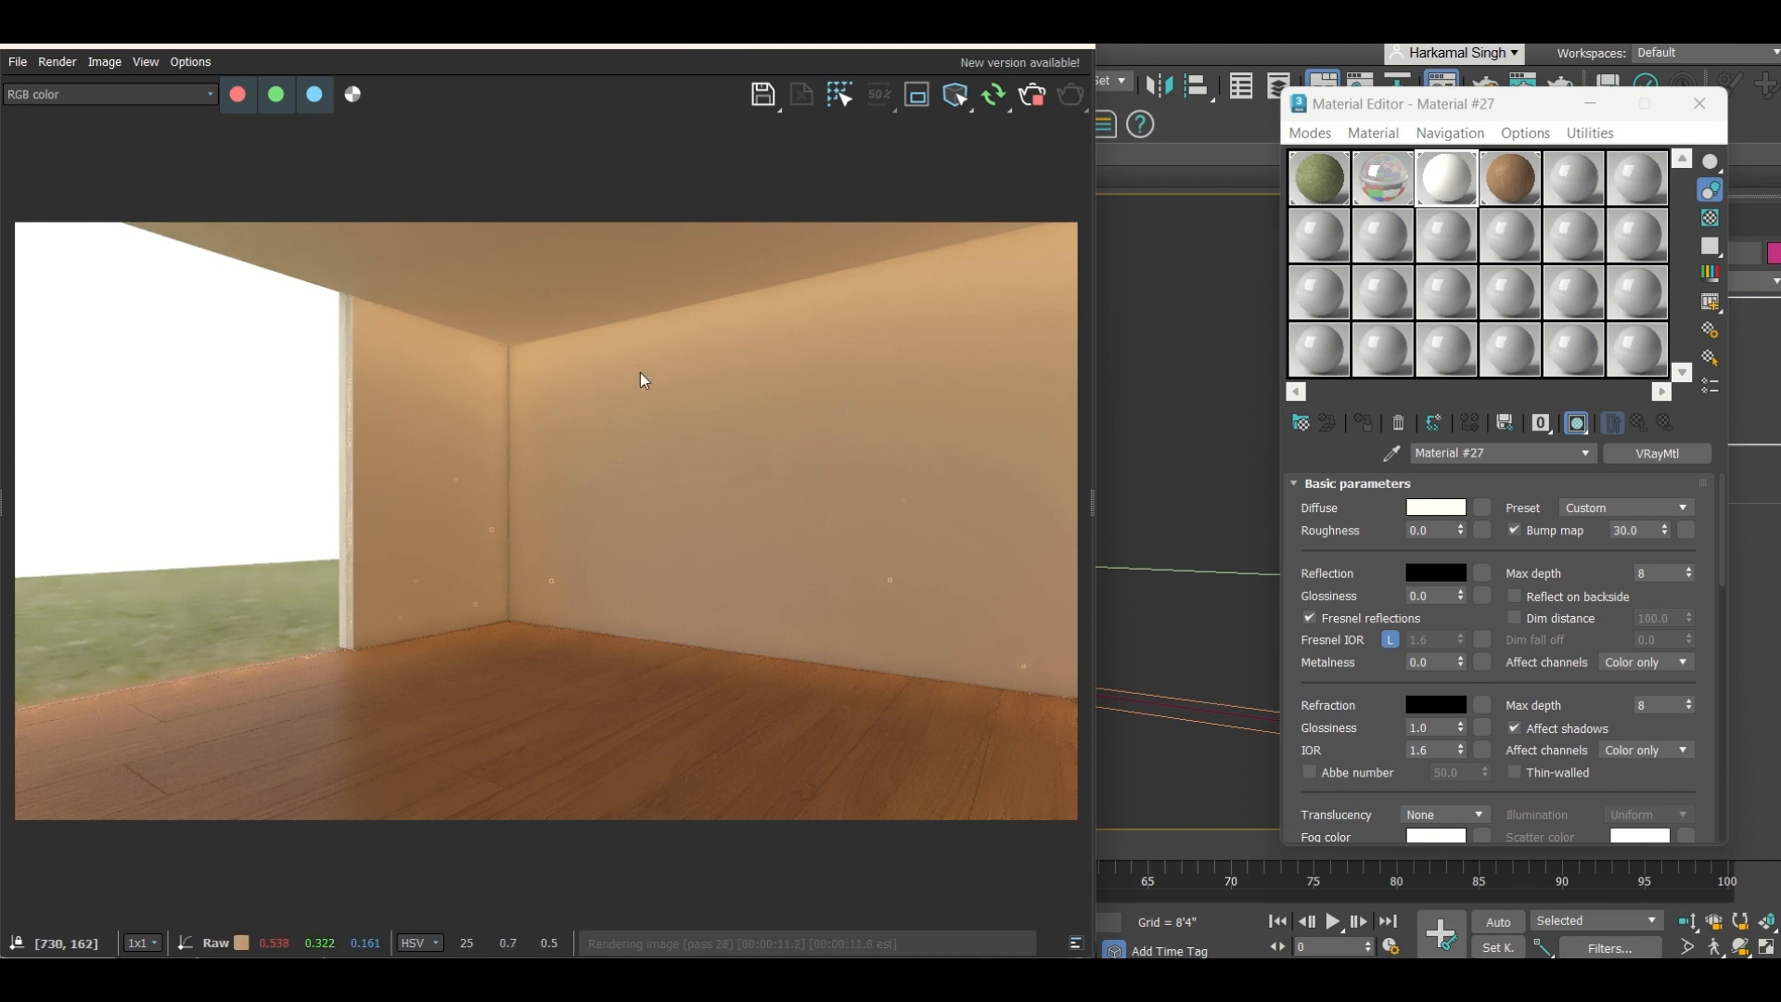
click(1031, 94)
click(1070, 47)
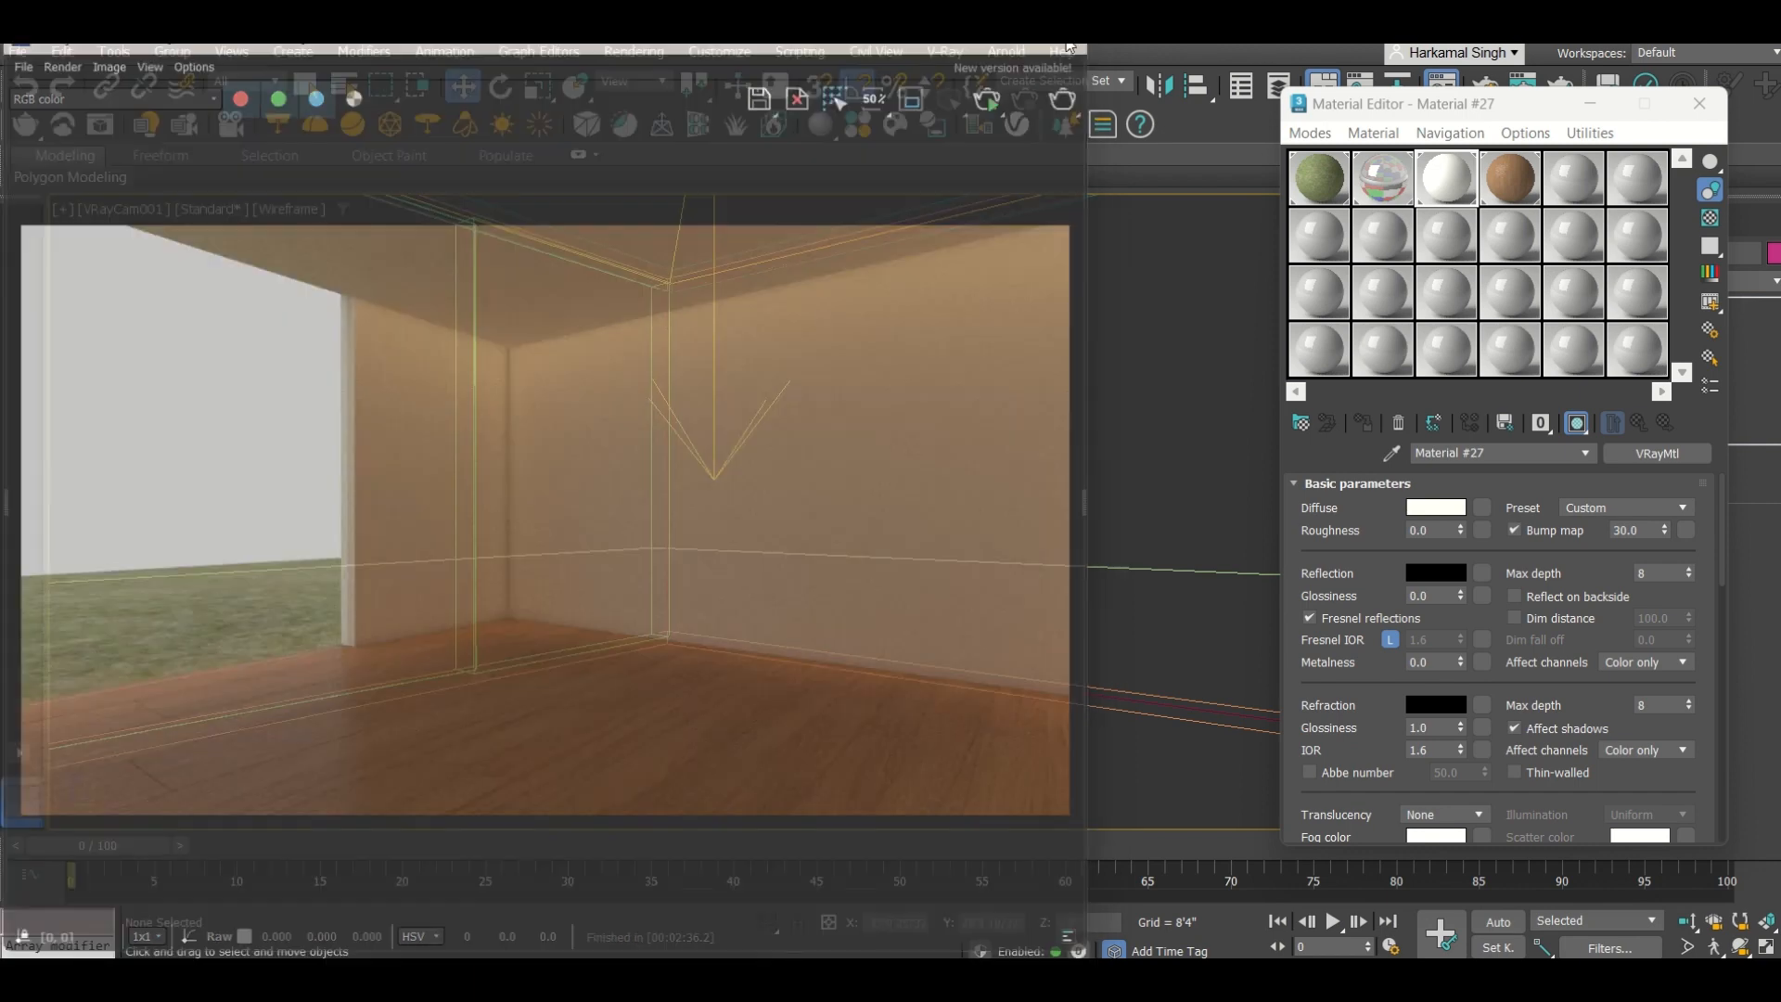
click(1700, 103)
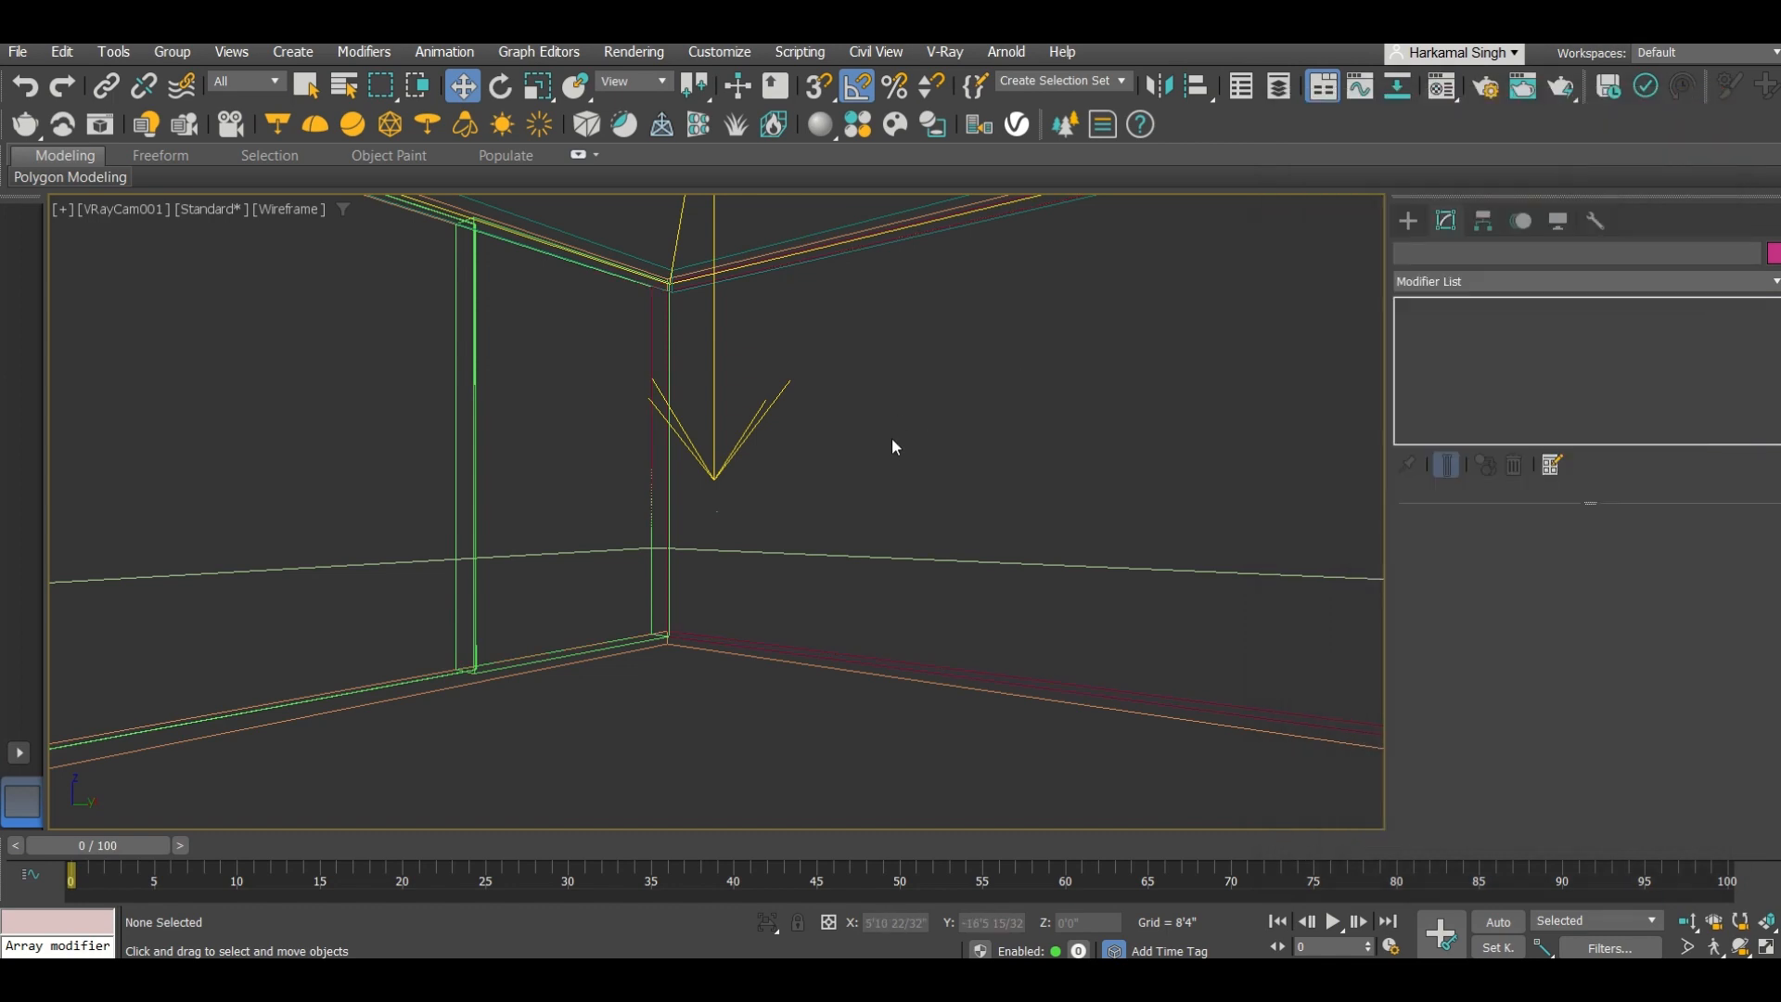
Step: Create a plane-type VRayLight on the ground just outside the room
key(t)
key(z)
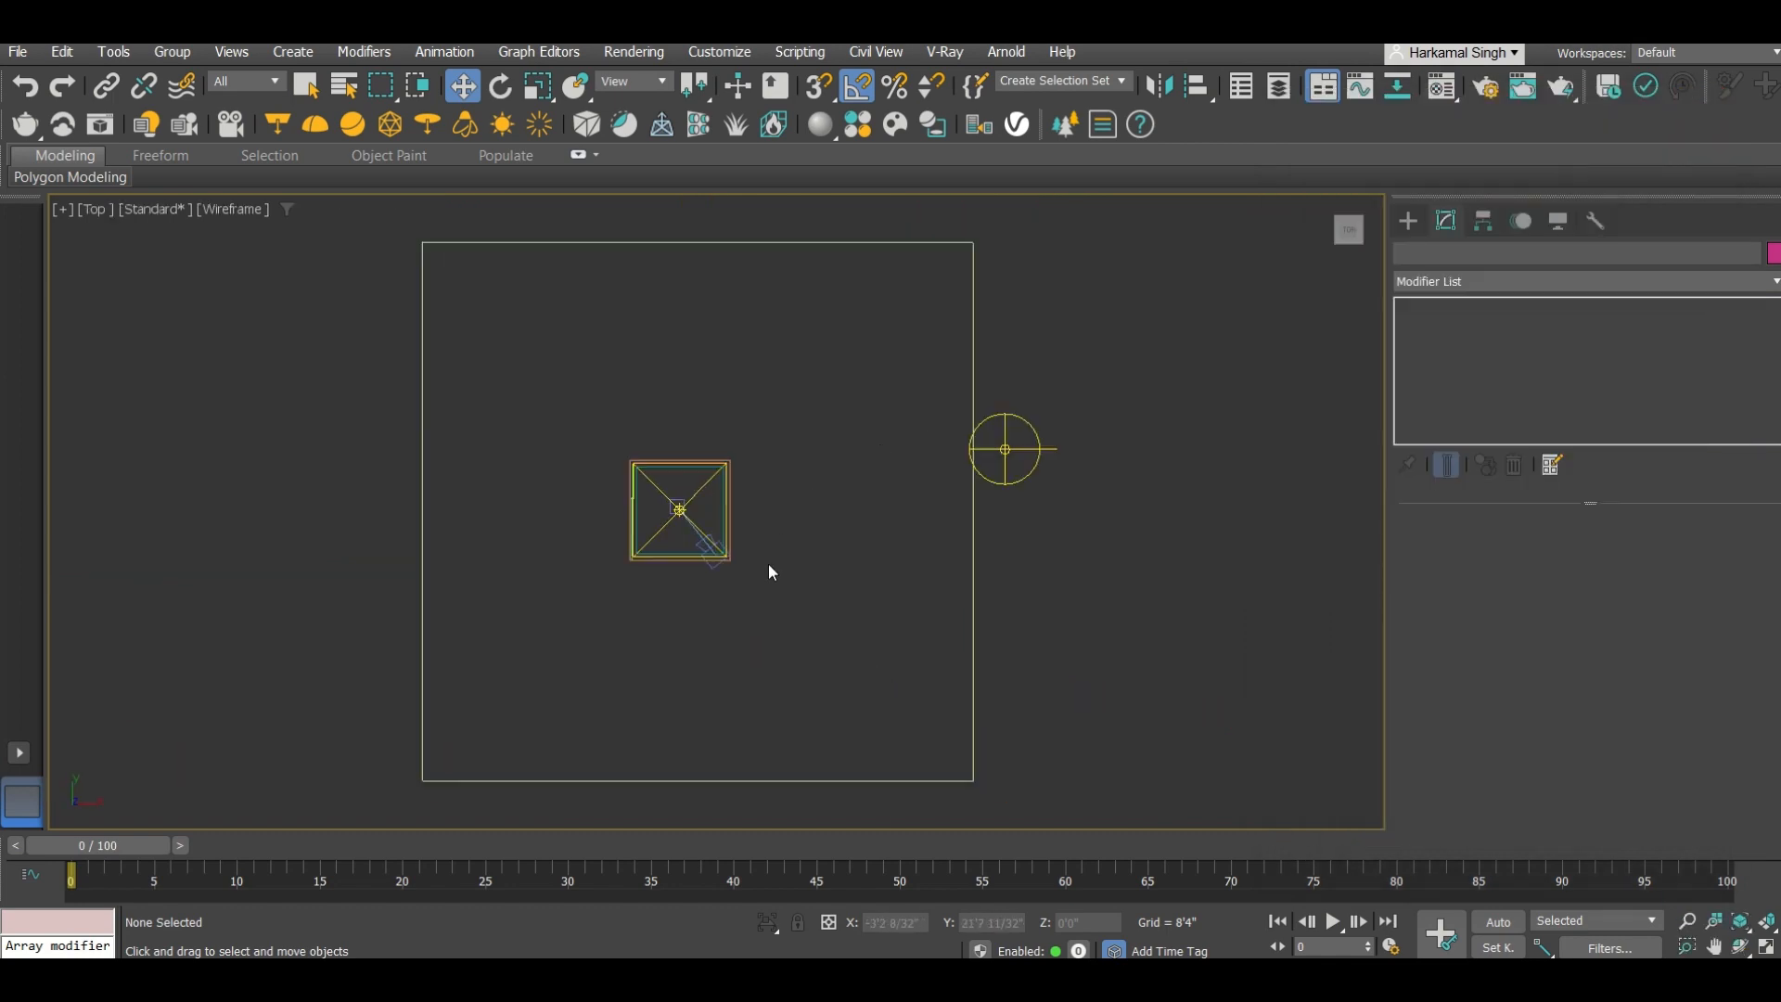
scroll(581, 538, up, 2)
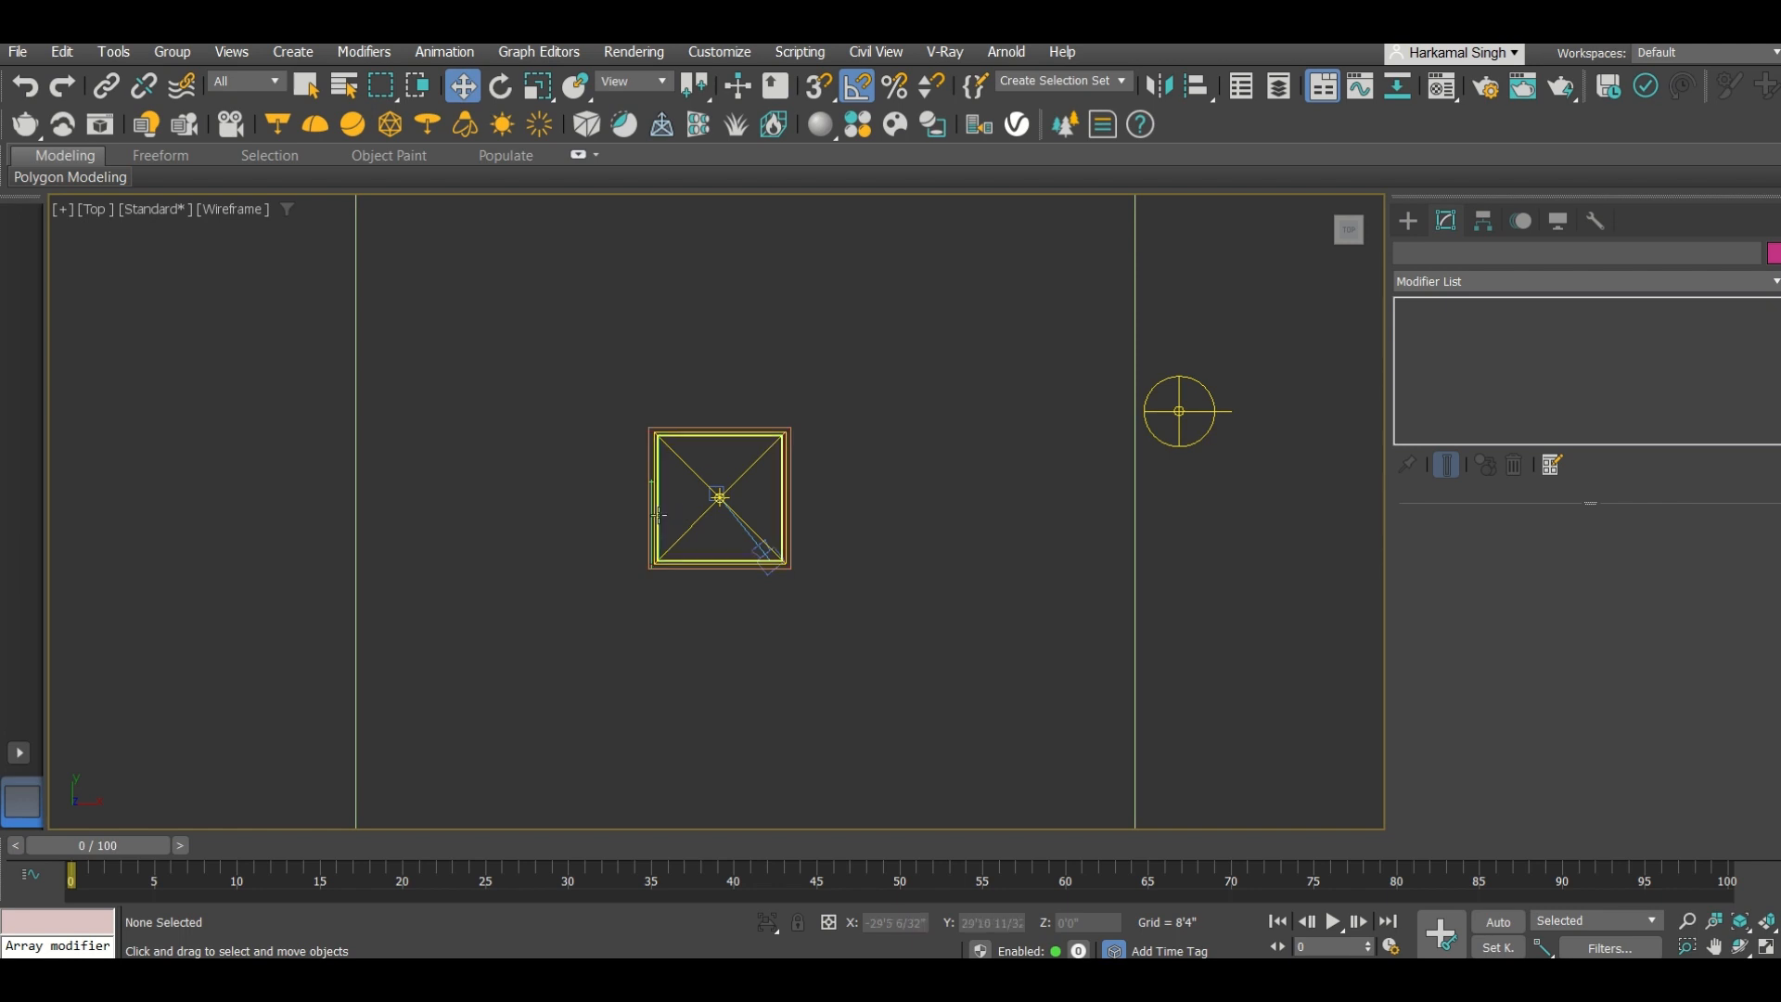
scroll(657, 515, up, 5)
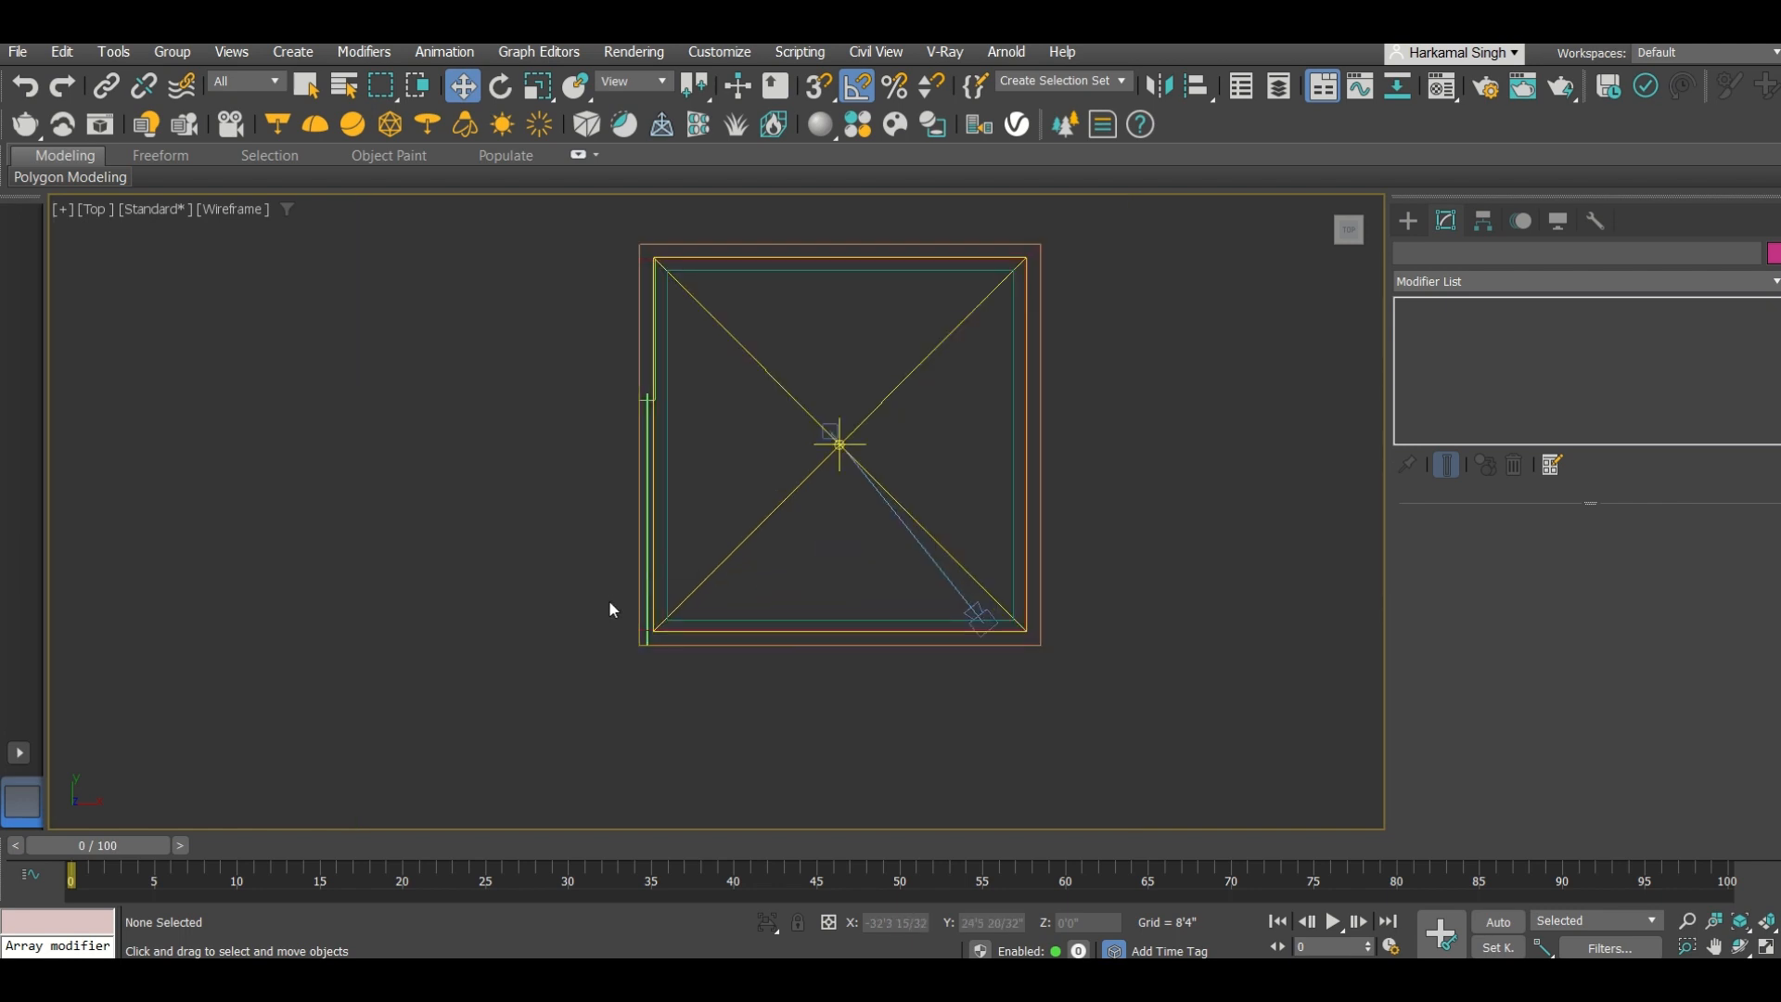
alt+middle_drag(578, 641, 711, 574)
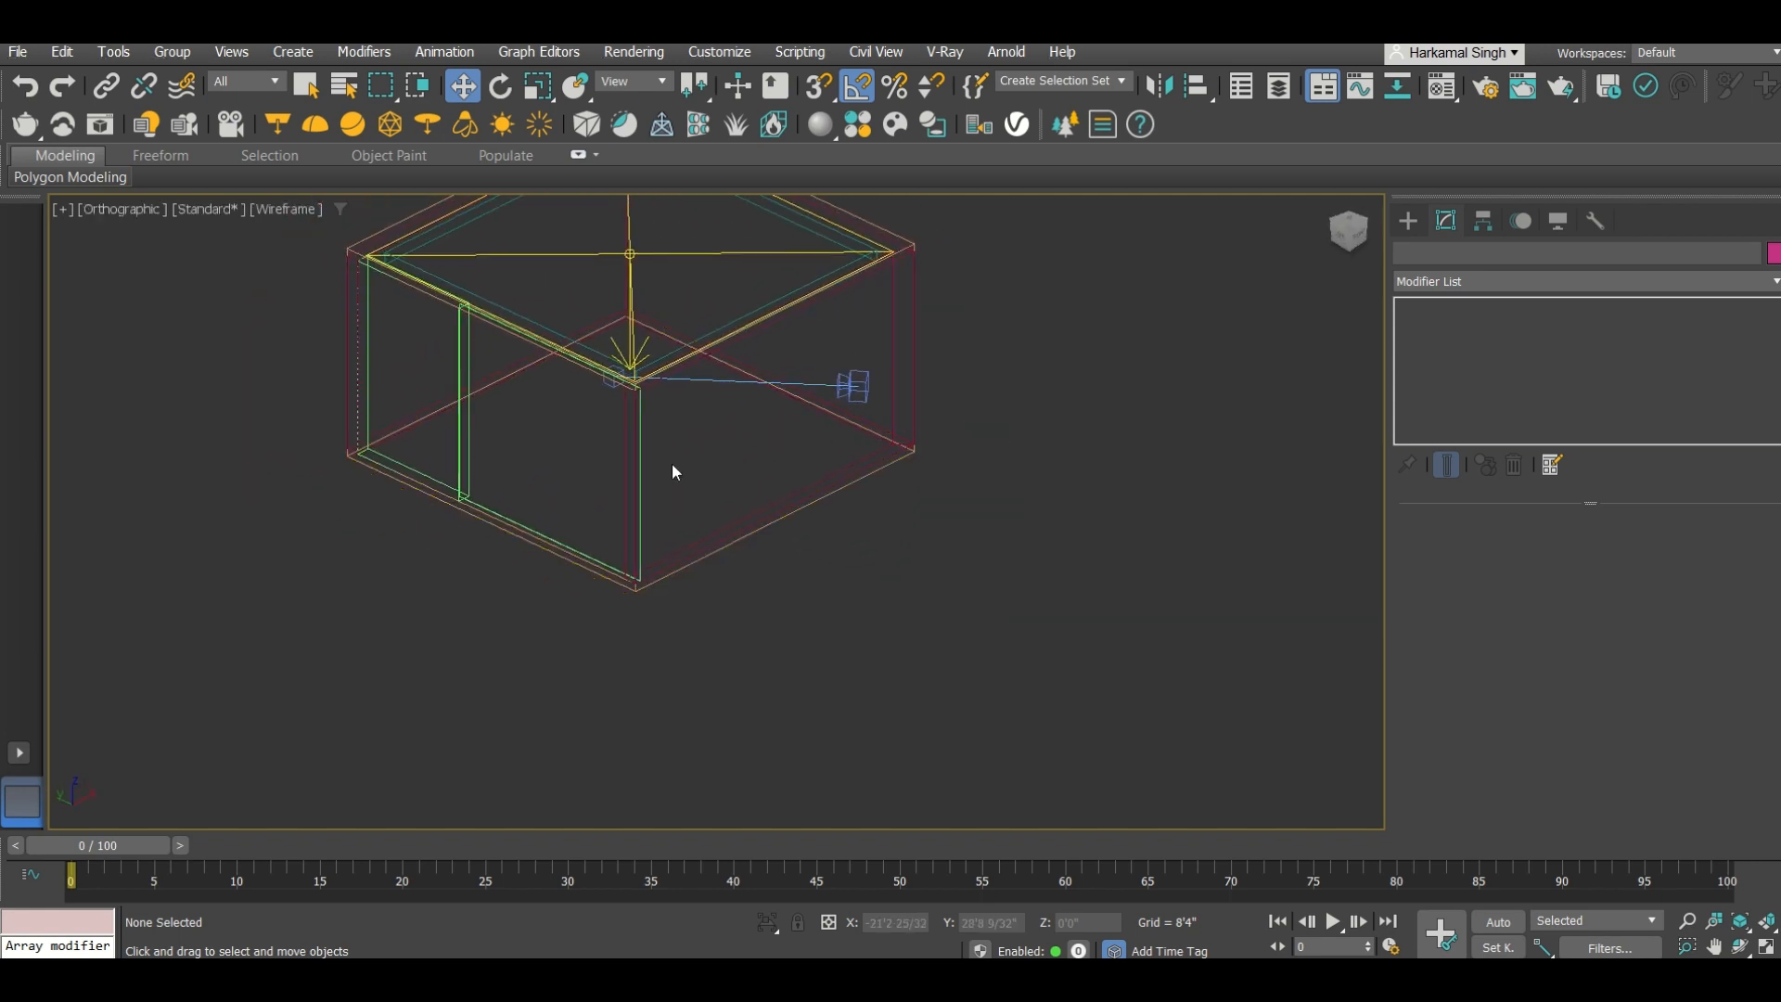
click(1408, 220)
click(1534, 373)
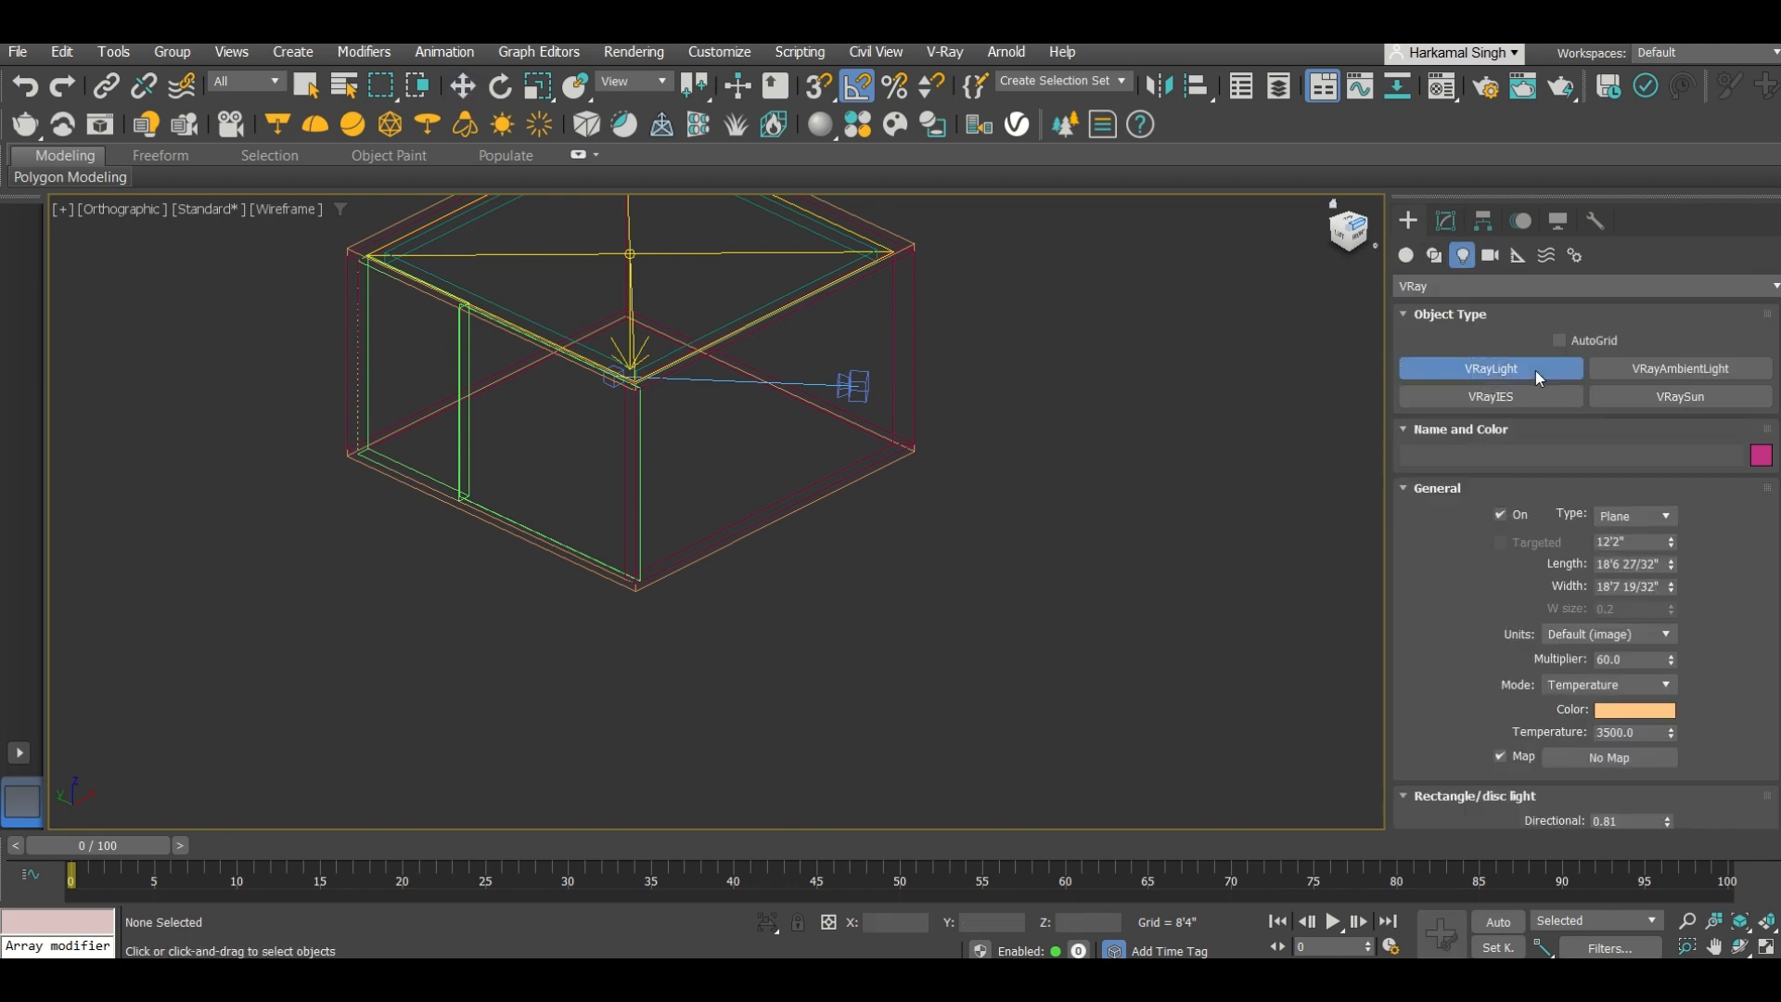
drag(770, 599, 862, 748)
right_click(862, 748)
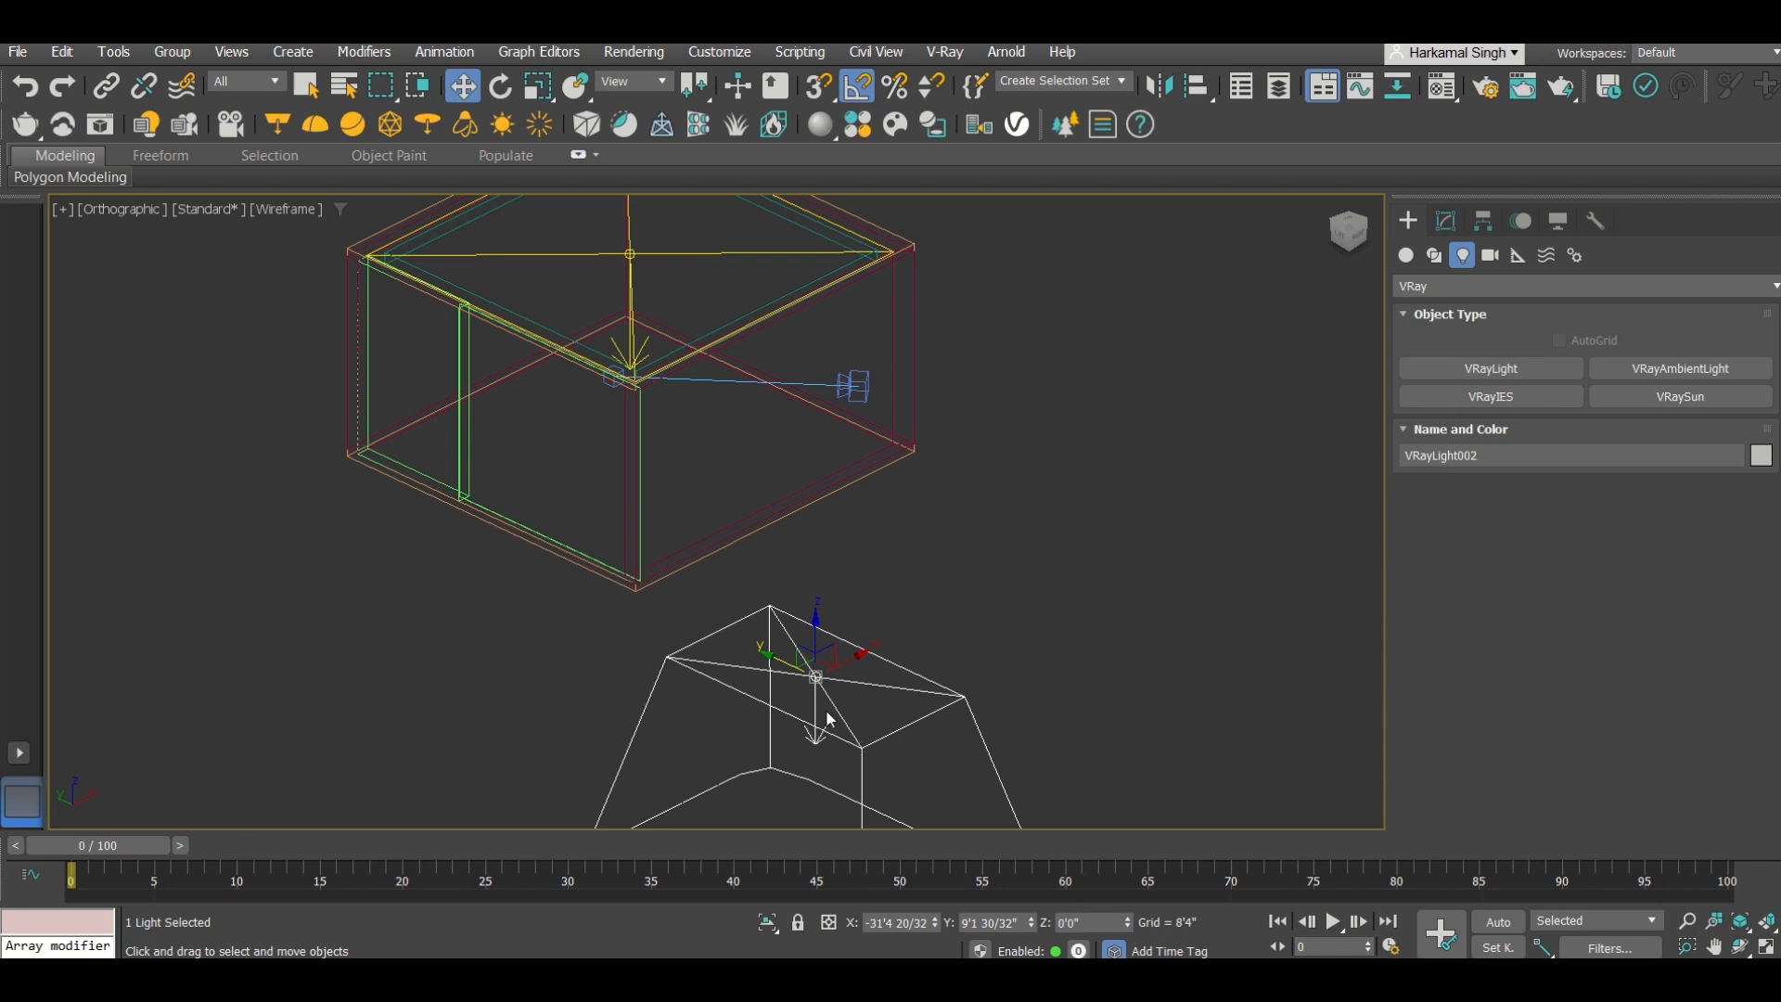
Step: Rotate the new plane light -90° about Y to face into the room and move it along Y to about 29'4", beside the window opening
key(e)
drag(800, 640, 374, 441)
key(w)
scroll(751, 652, up, 2)
middle_drag(420, 555, 644, 607)
Step: Raise the window light in the left view to a Z height of about 4'9"
key(f)
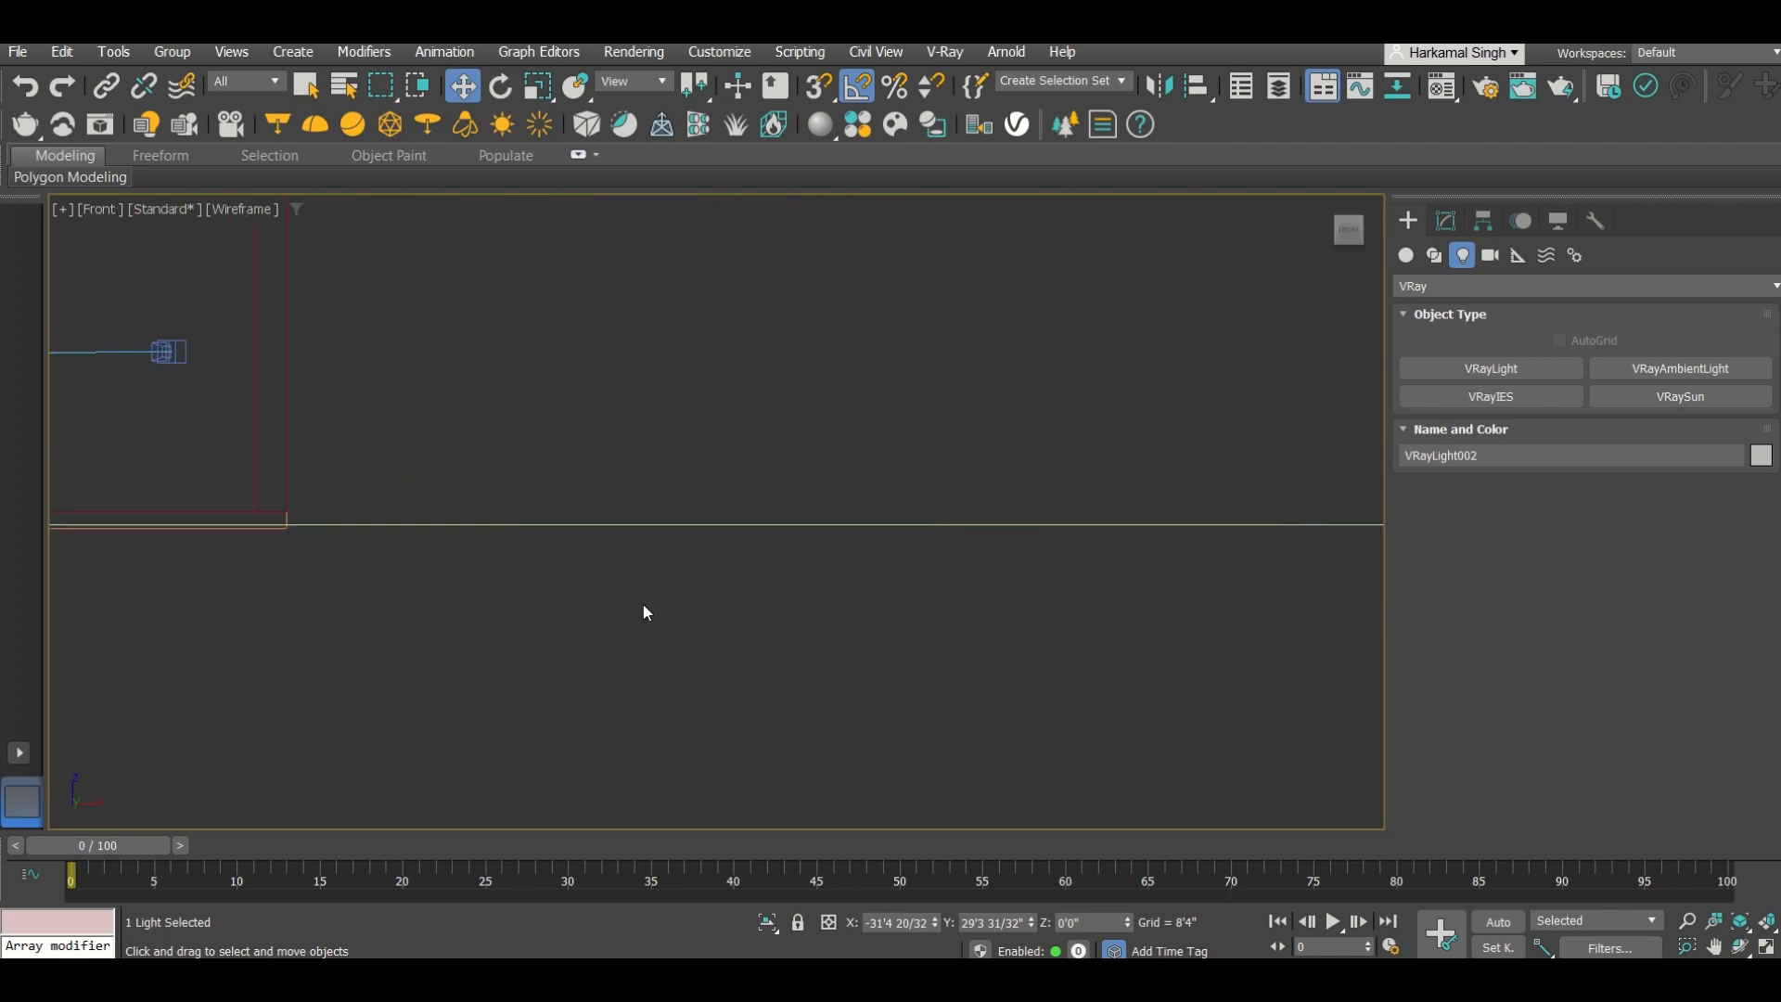
key(z)
scroll(649, 608, down, 2)
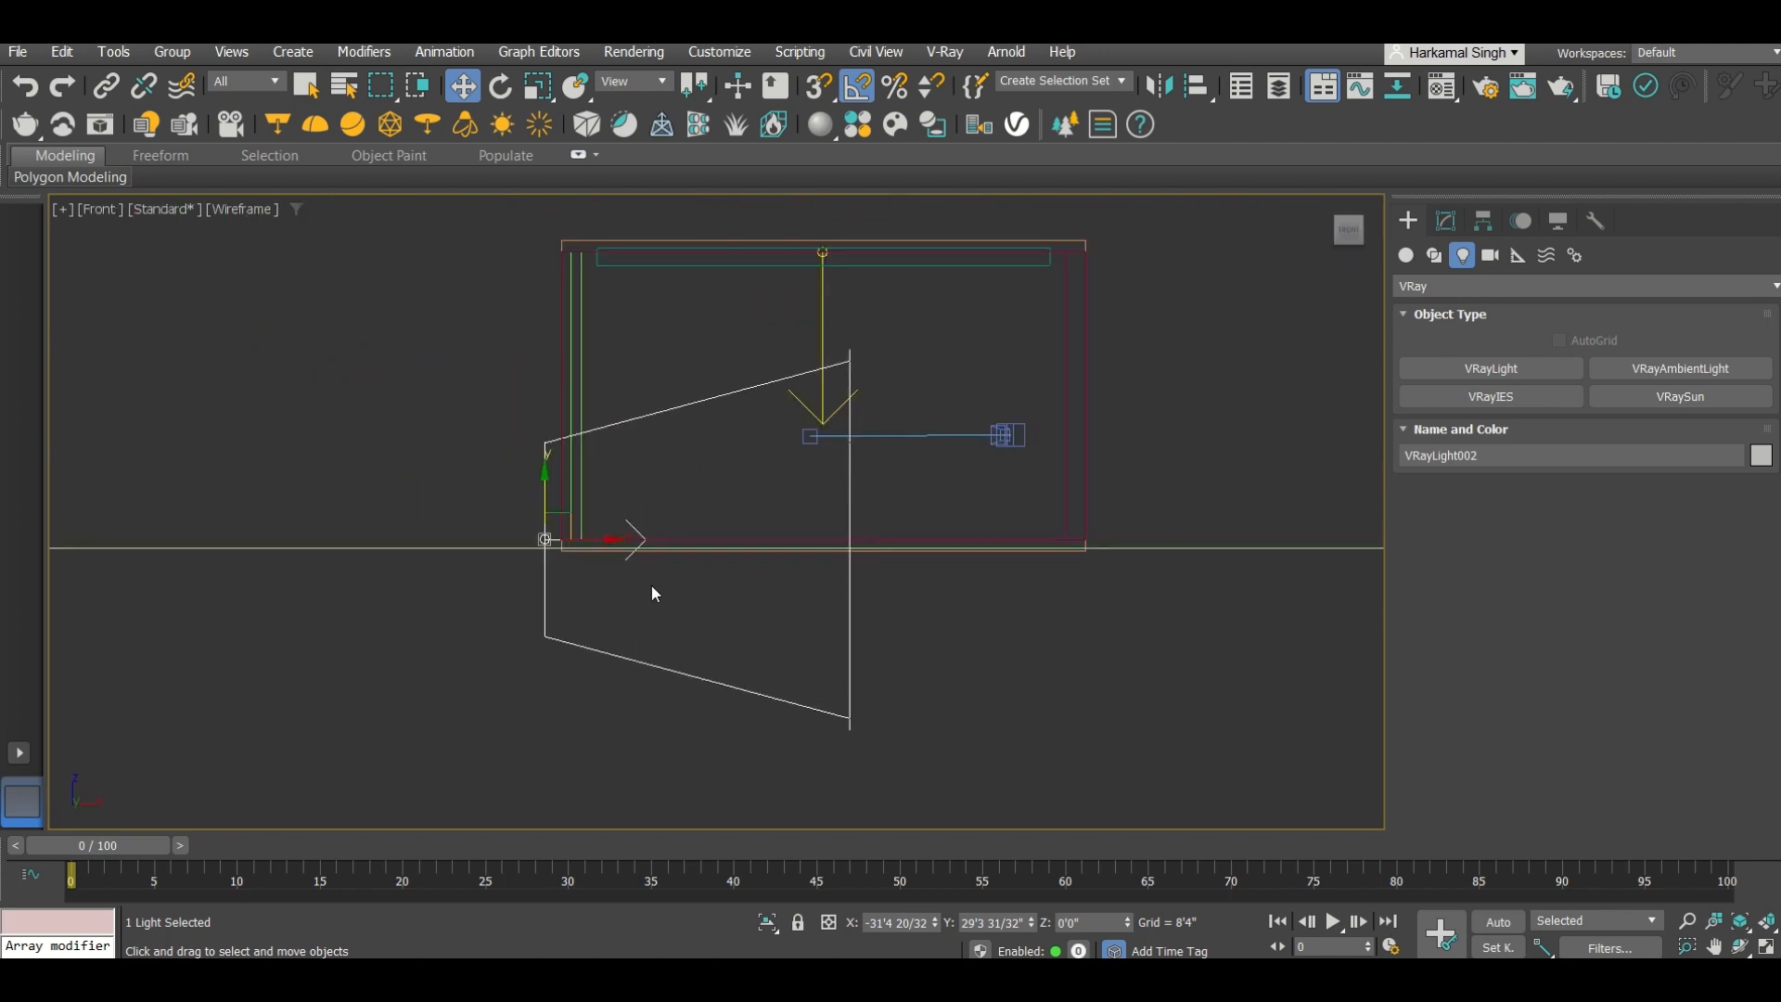
key(l)
key(f)
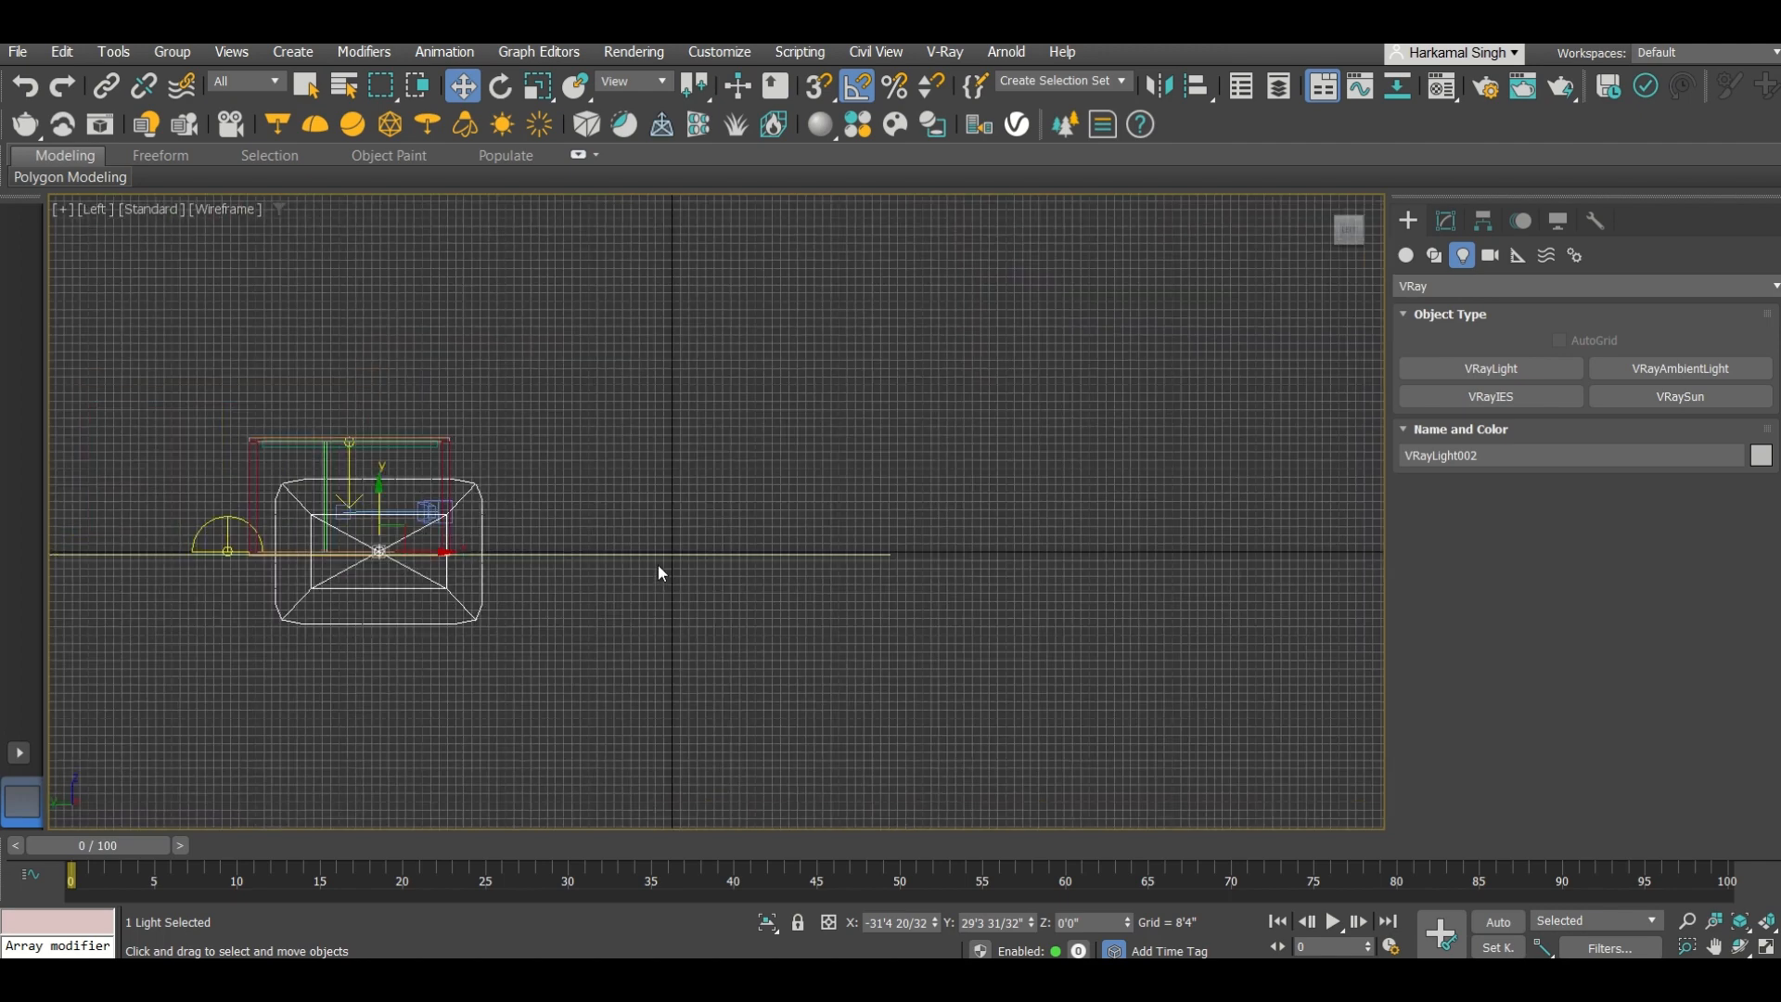
key(z)
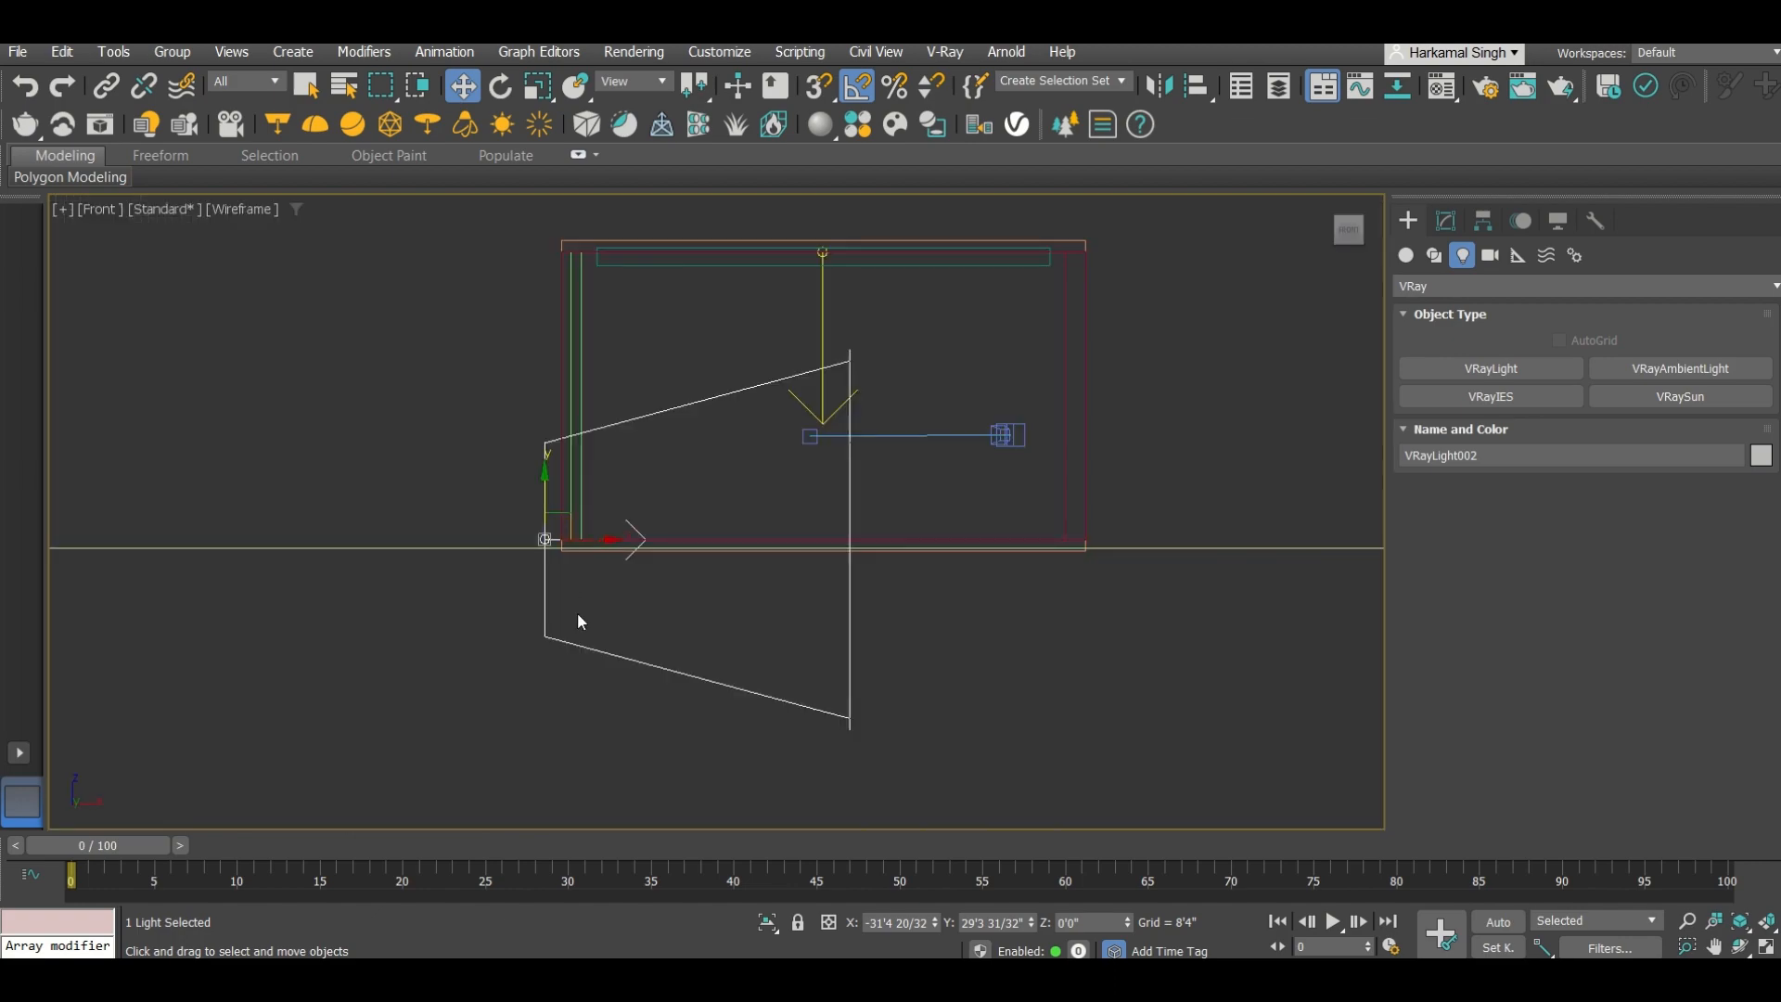
alt+middle_drag(577, 612, 1267, 312)
key(l)
key(z)
key(g)
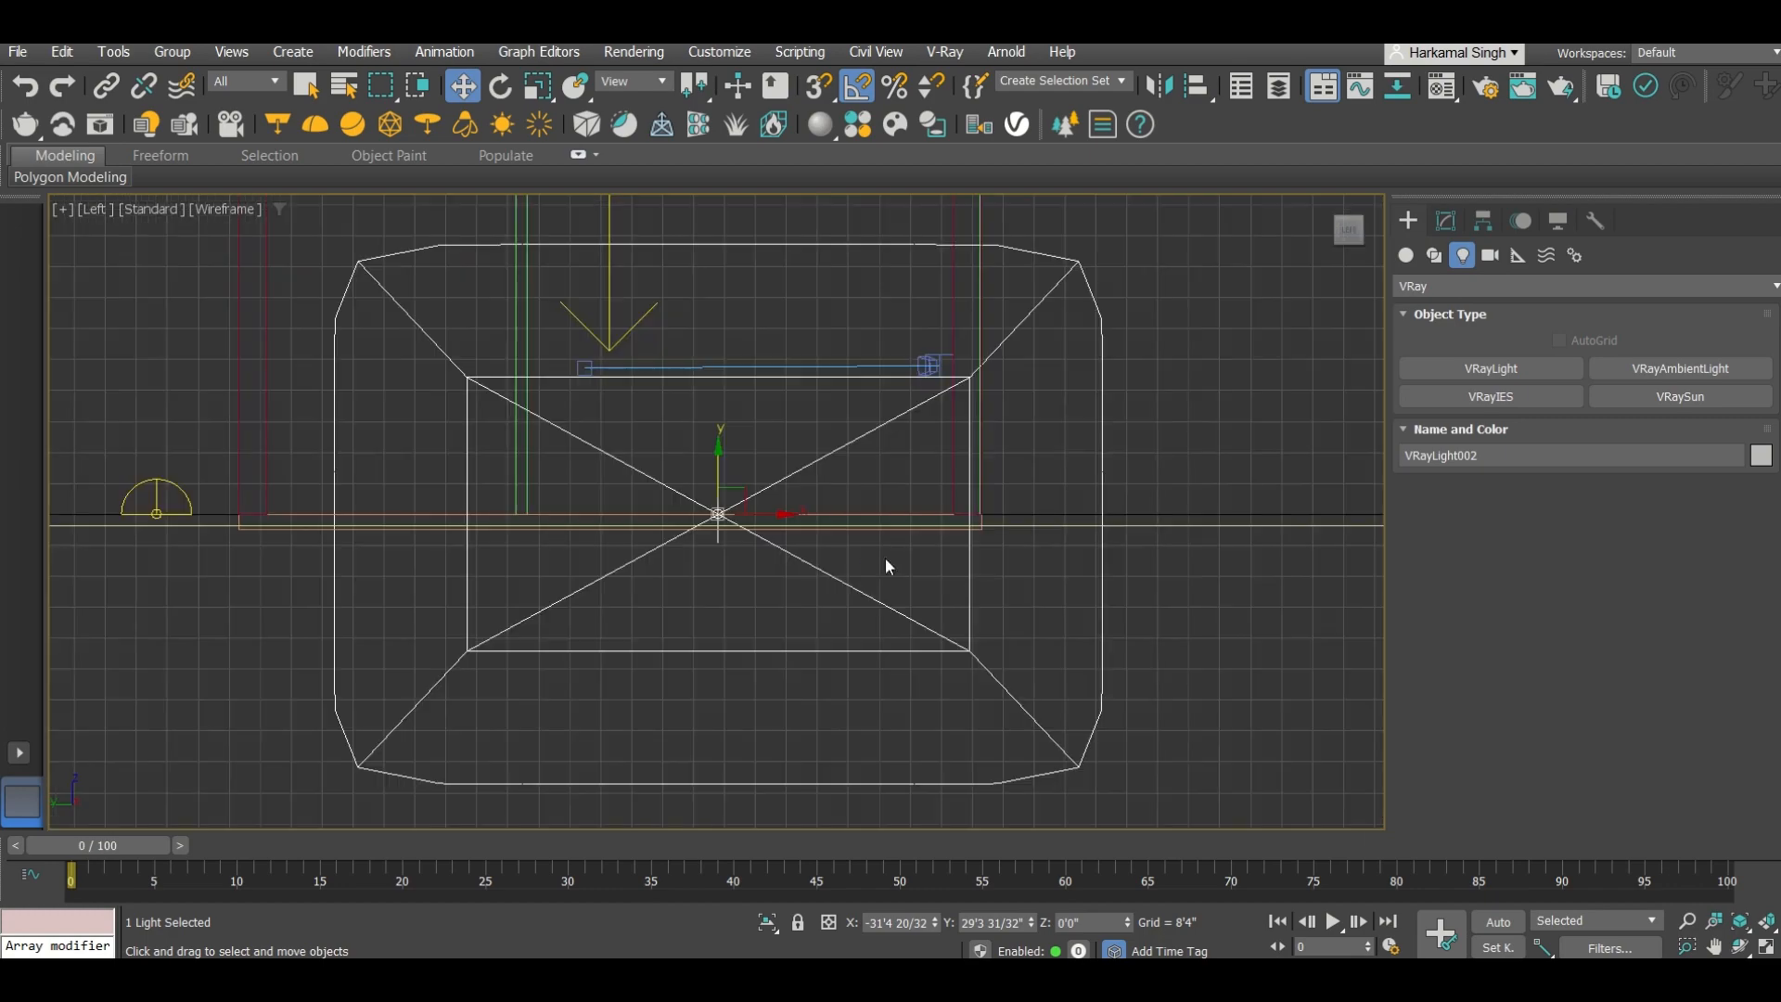
middle_drag(675, 434, 678, 620)
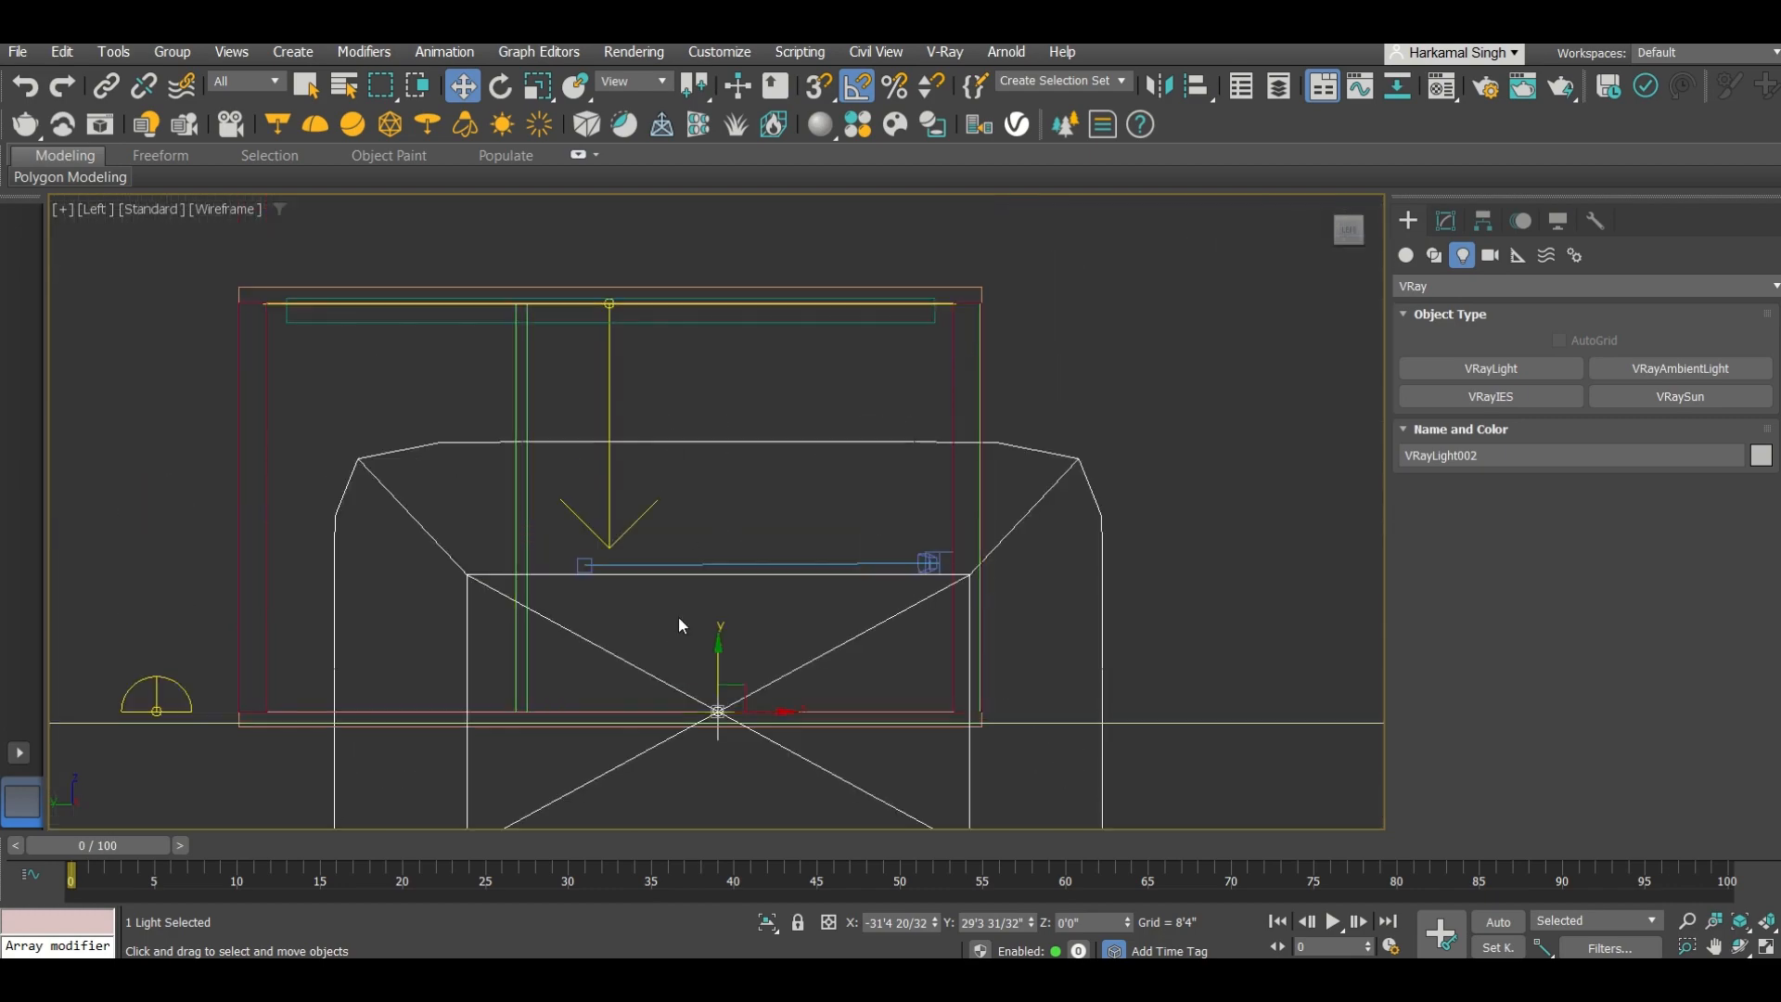
scroll(689, 516, down, 2)
scroll(675, 576, up, 1)
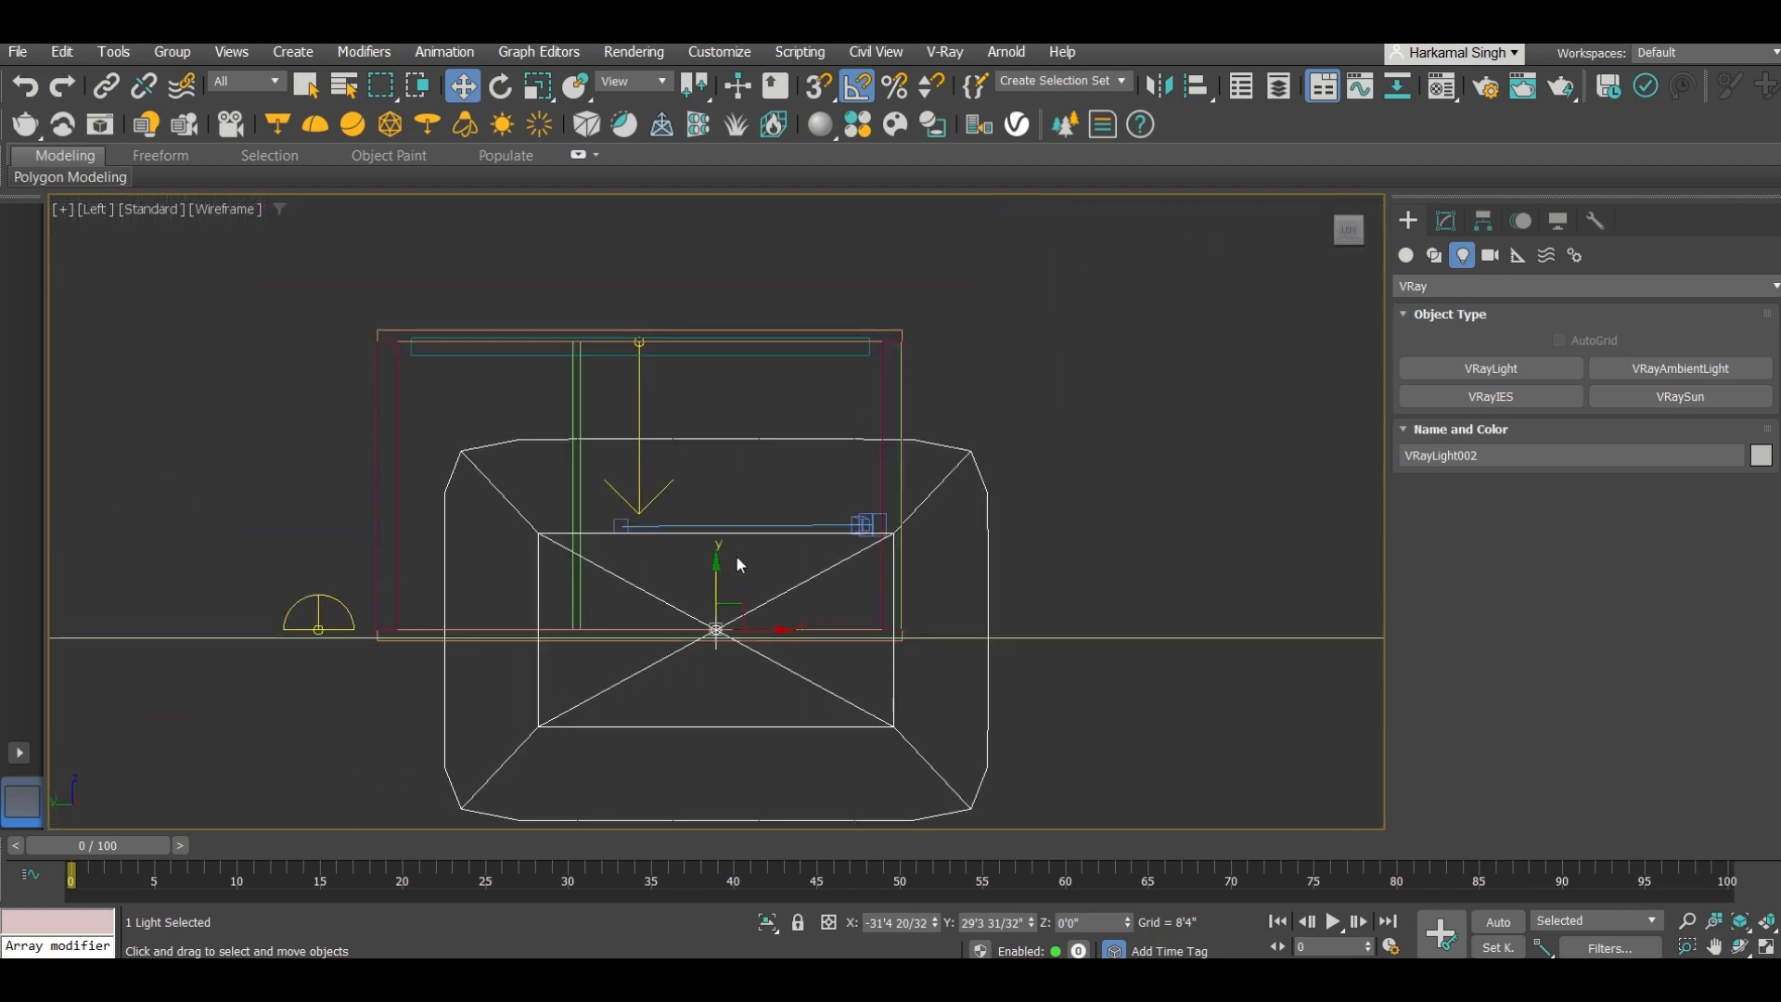
key(F3)
key(F3)
drag(717, 580, 707, 459)
Step: Stretch the window light vertically to about 161% and raise it to about 5'4" so it covers the opening's height
scroll(719, 501, up, 2)
key(e)
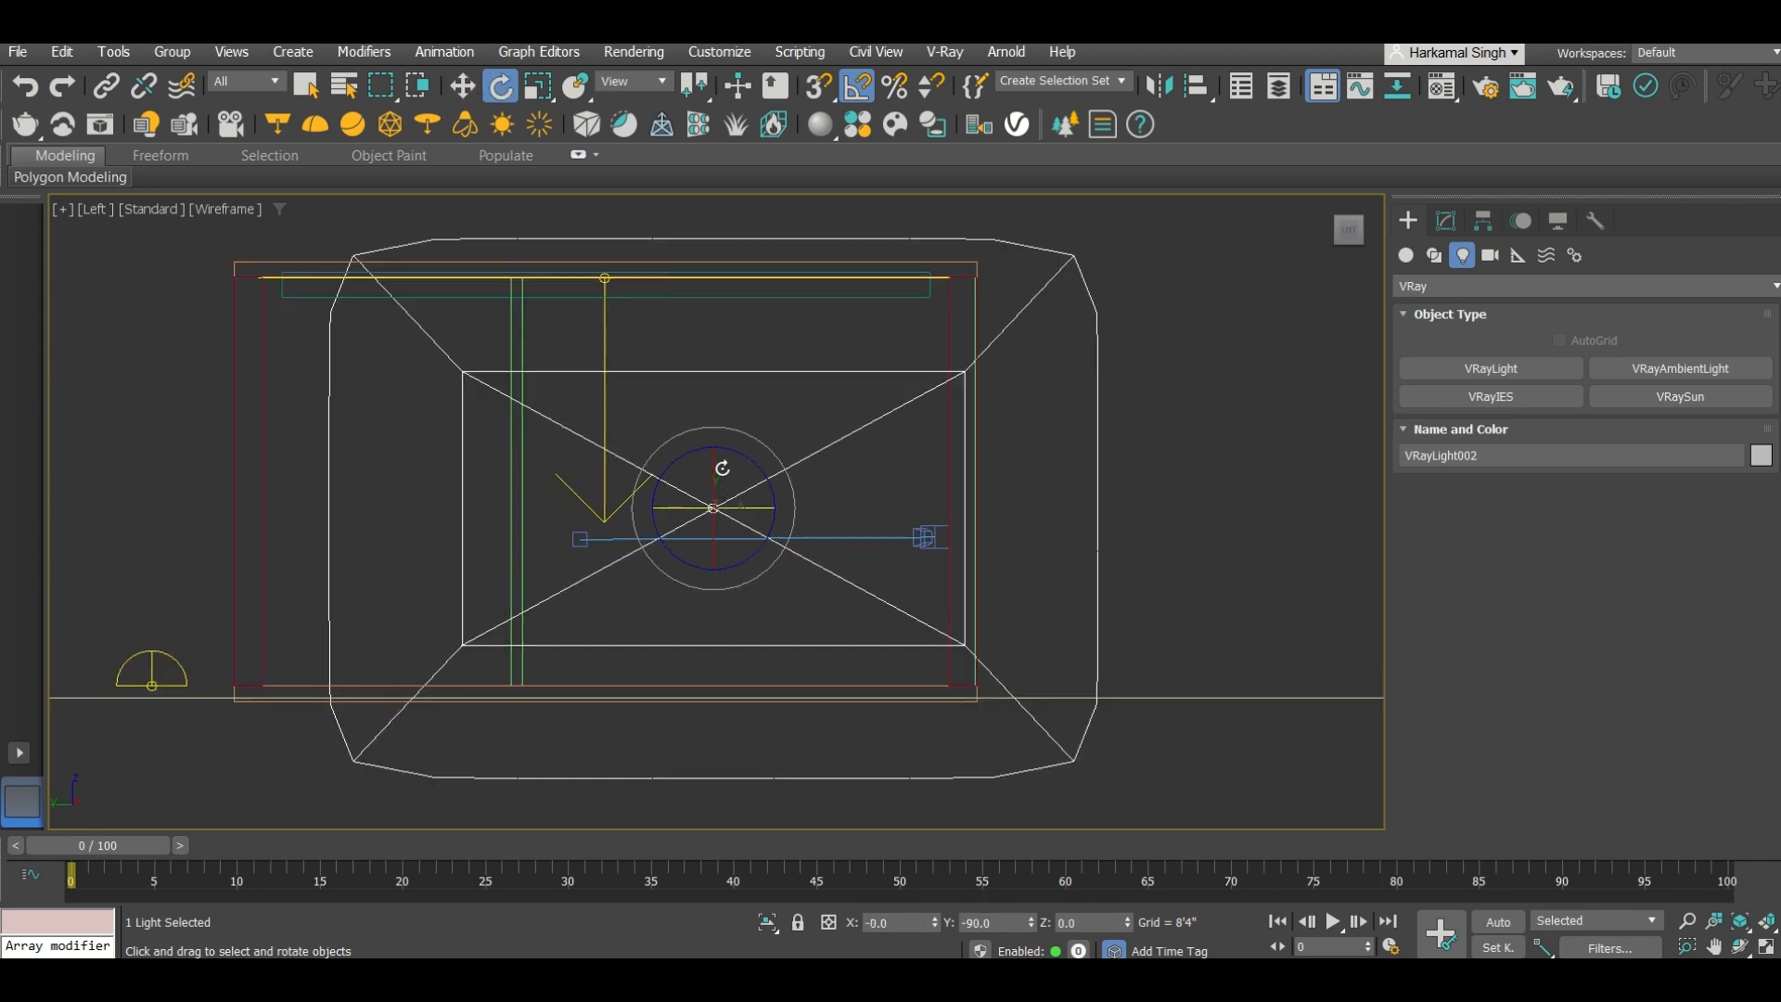
key(r)
drag(714, 436, 724, 394)
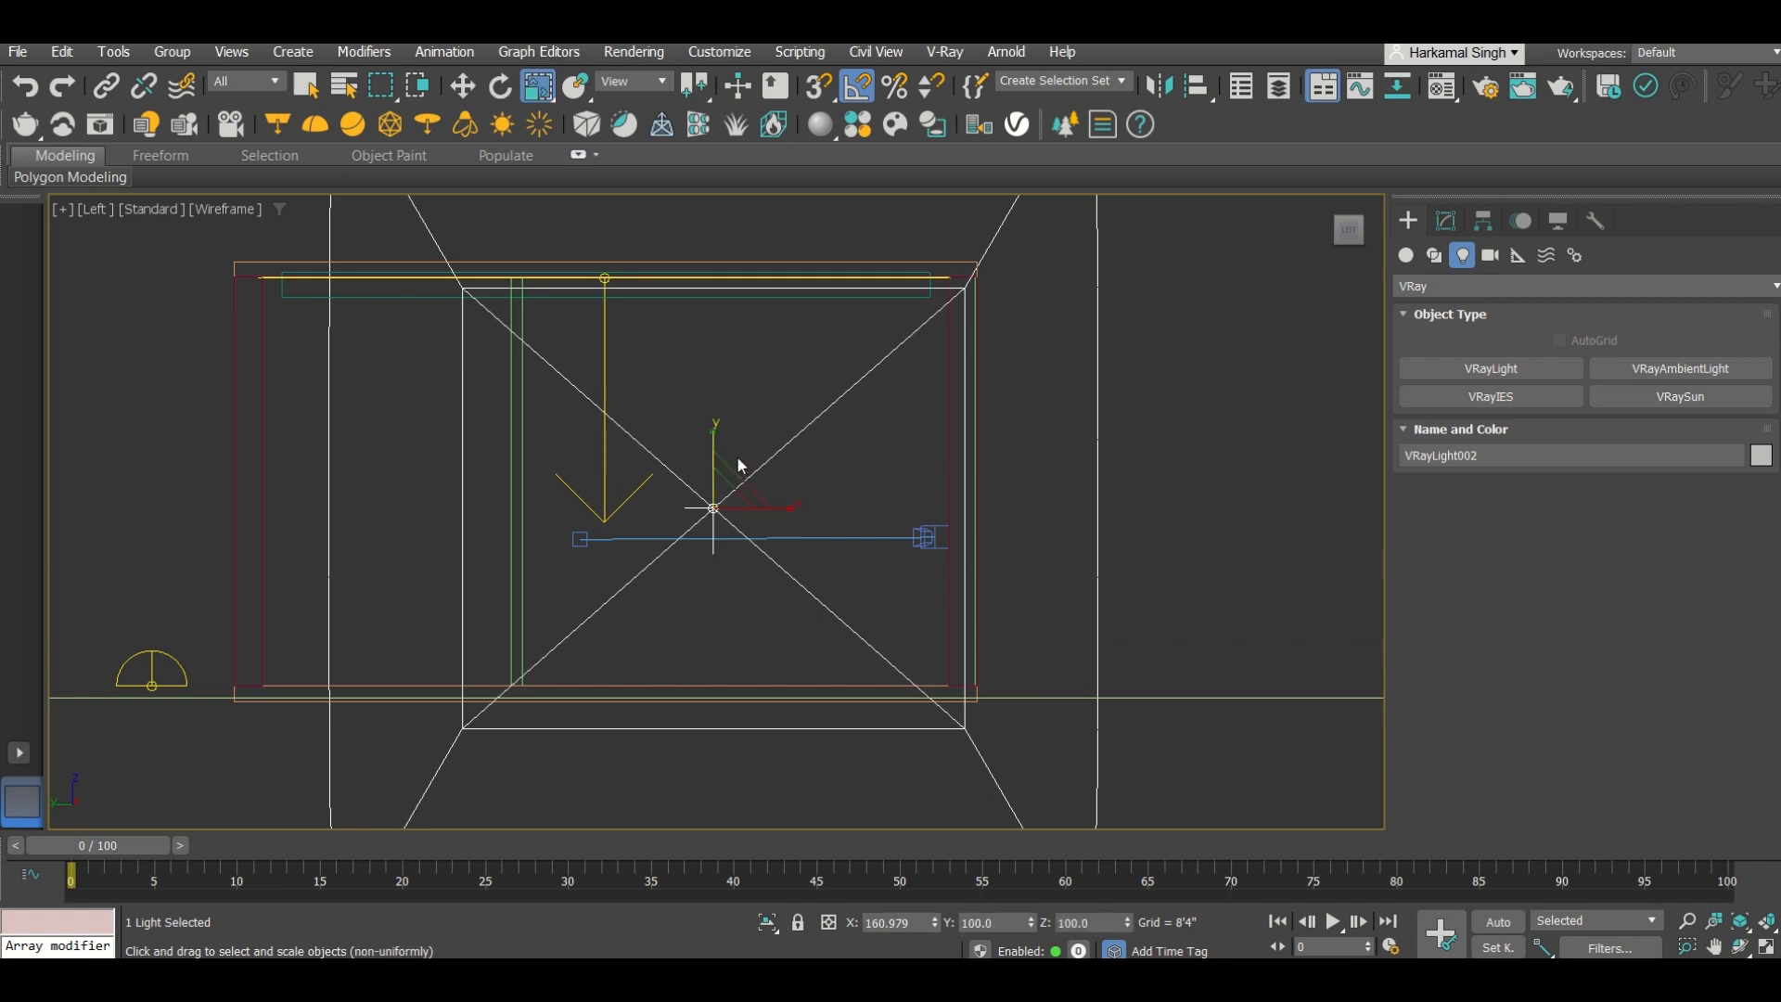
key(w)
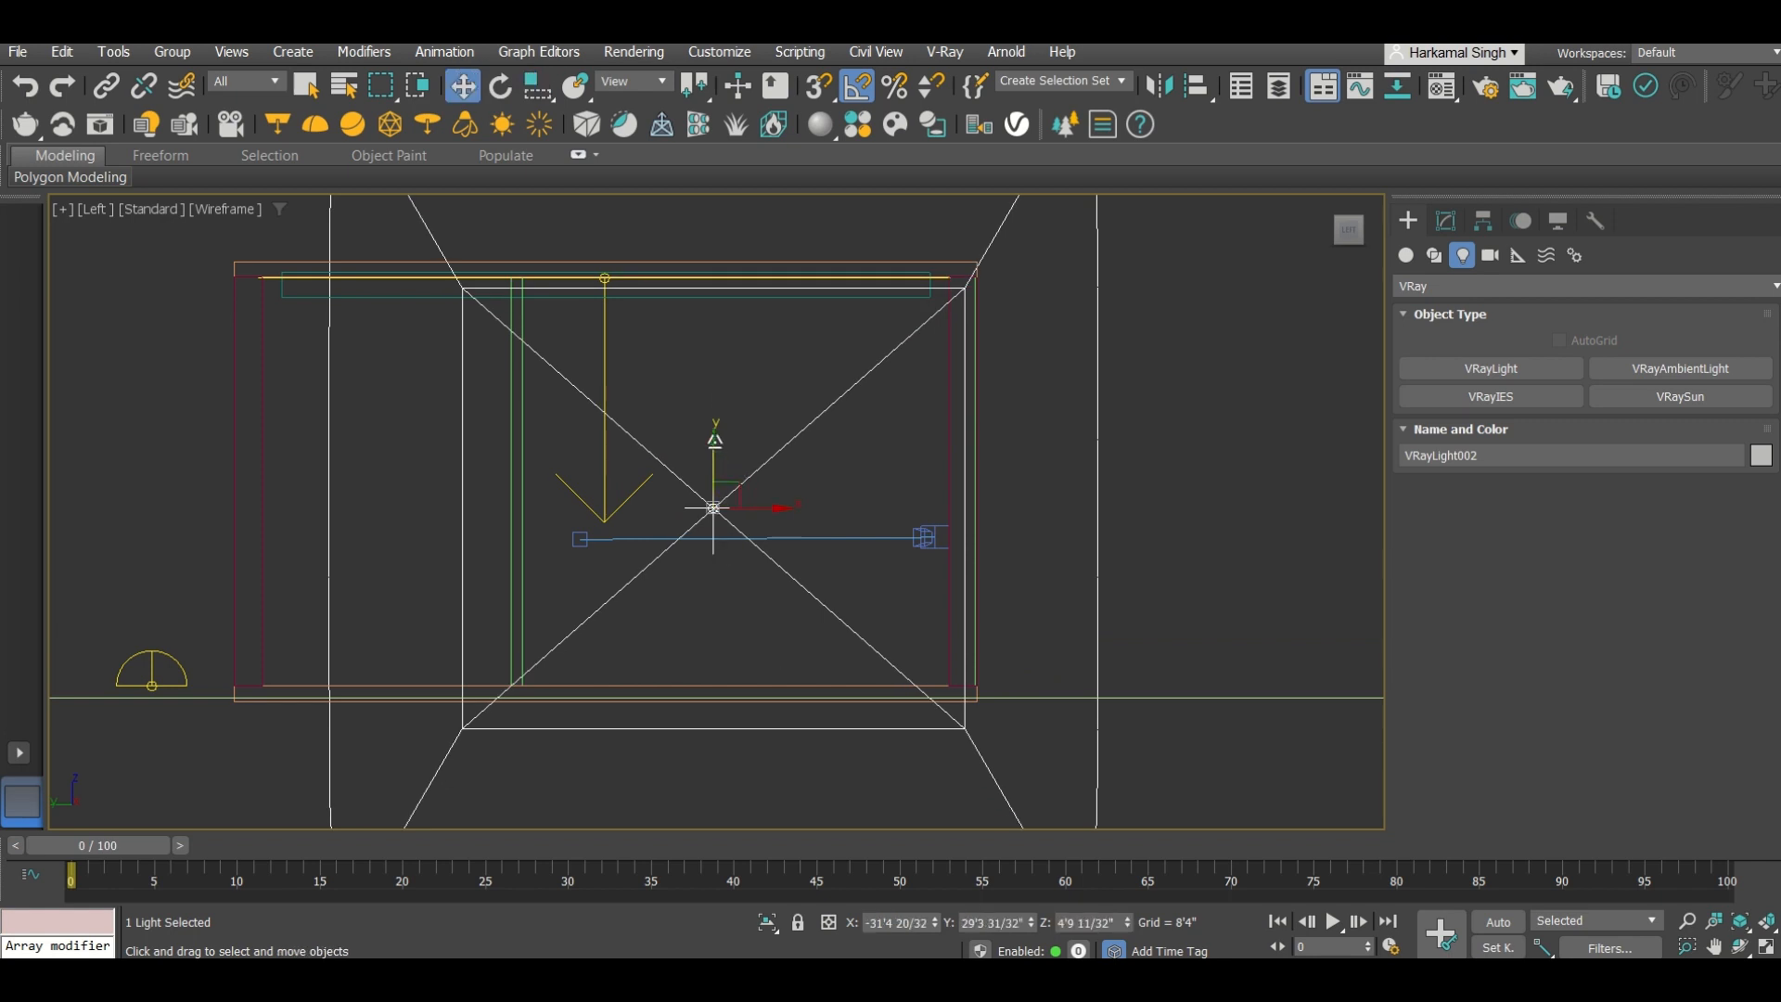
drag(714, 508, 714, 487)
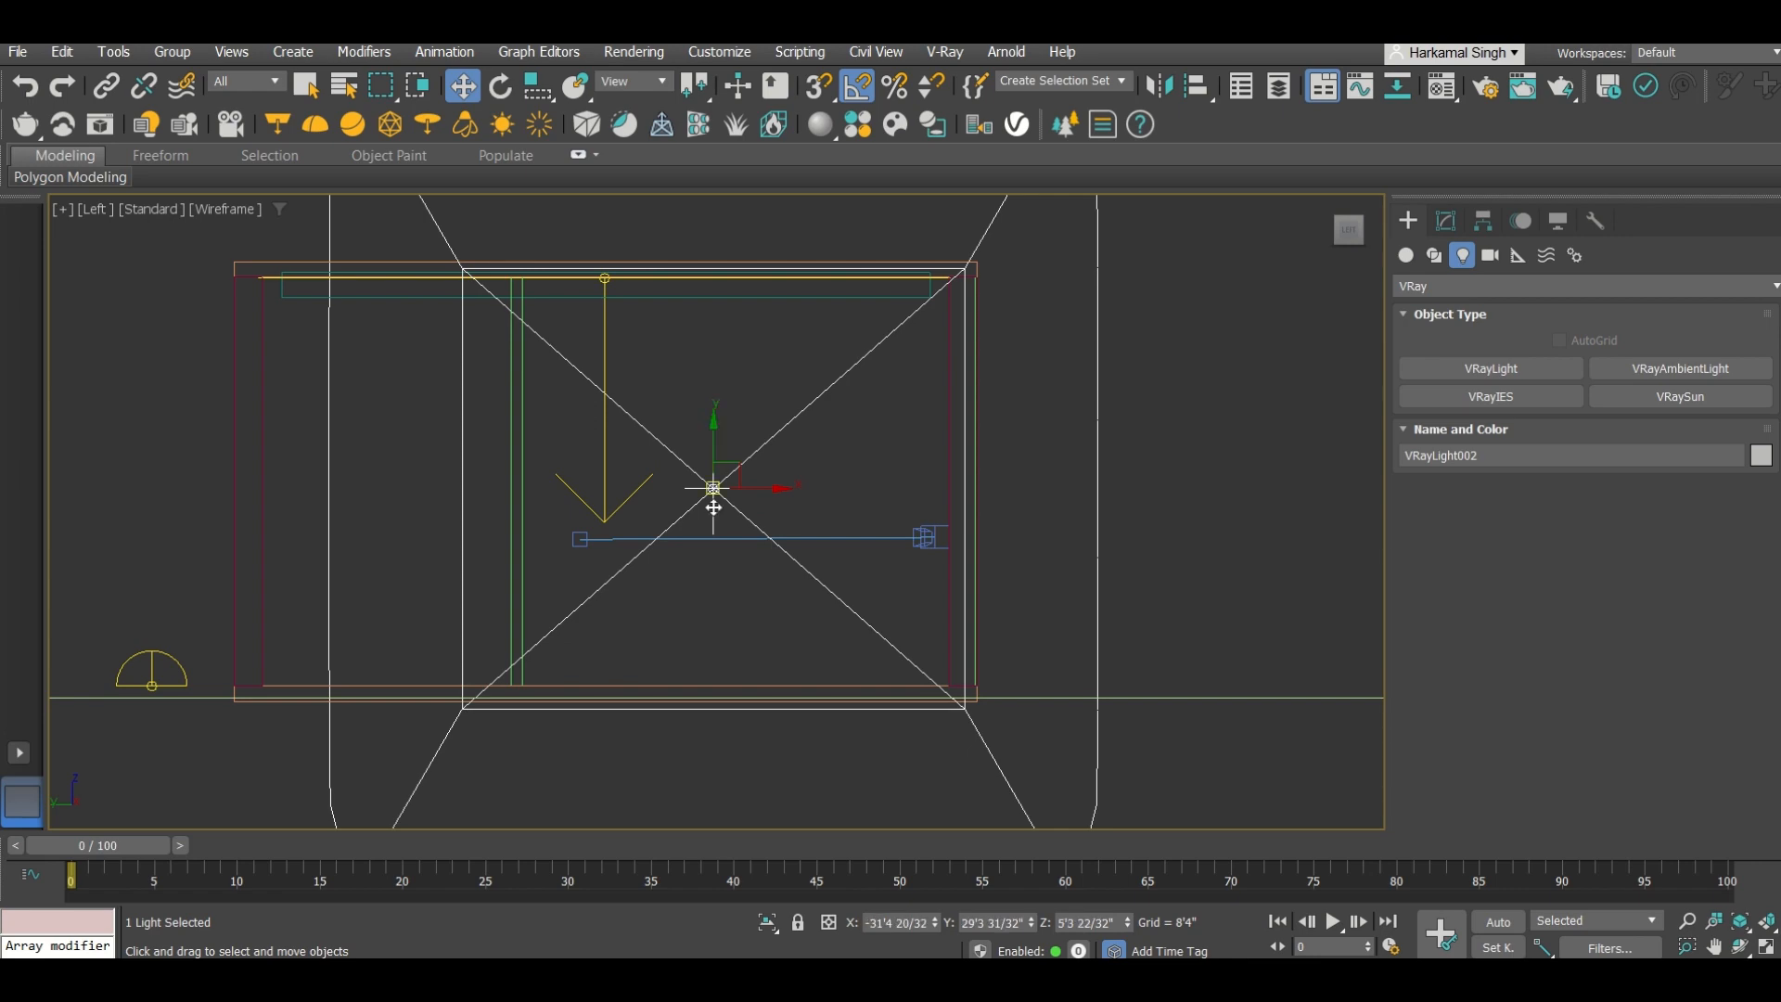
Step: Show the VRayCam001 view shaded and start an interactive render with the new window light
alt+middle_drag(559, 571, 419, 610)
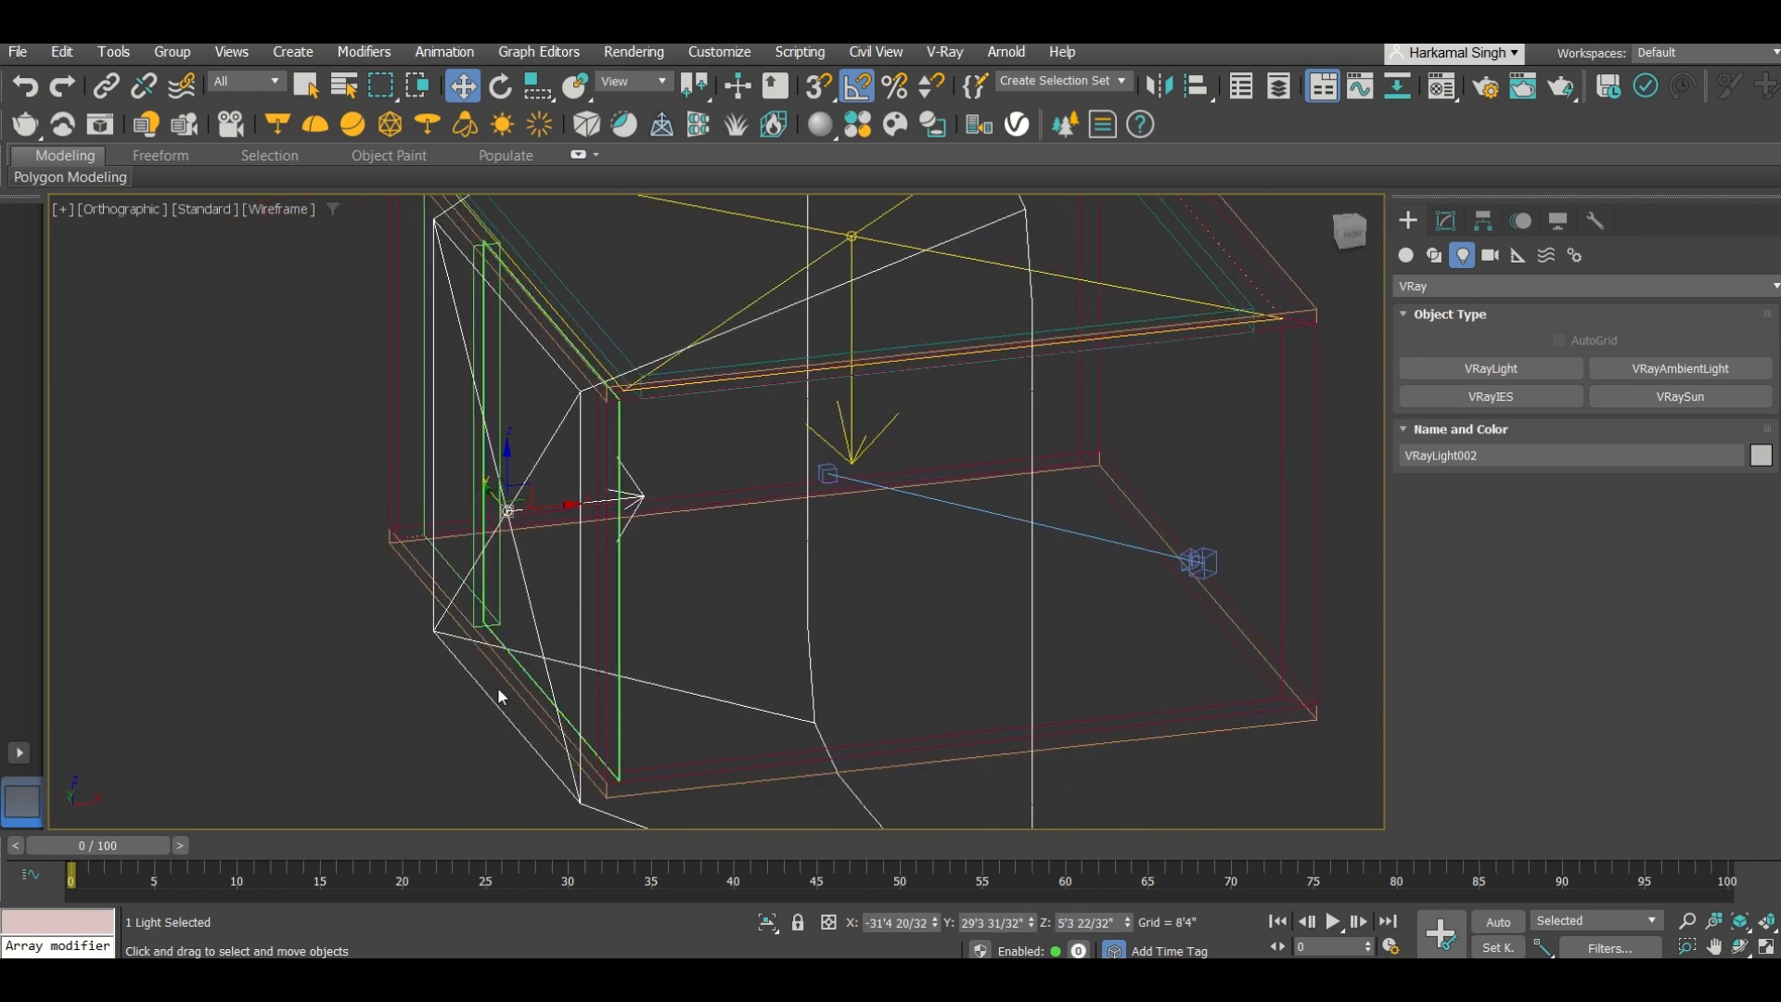
key(c)
key(F3)
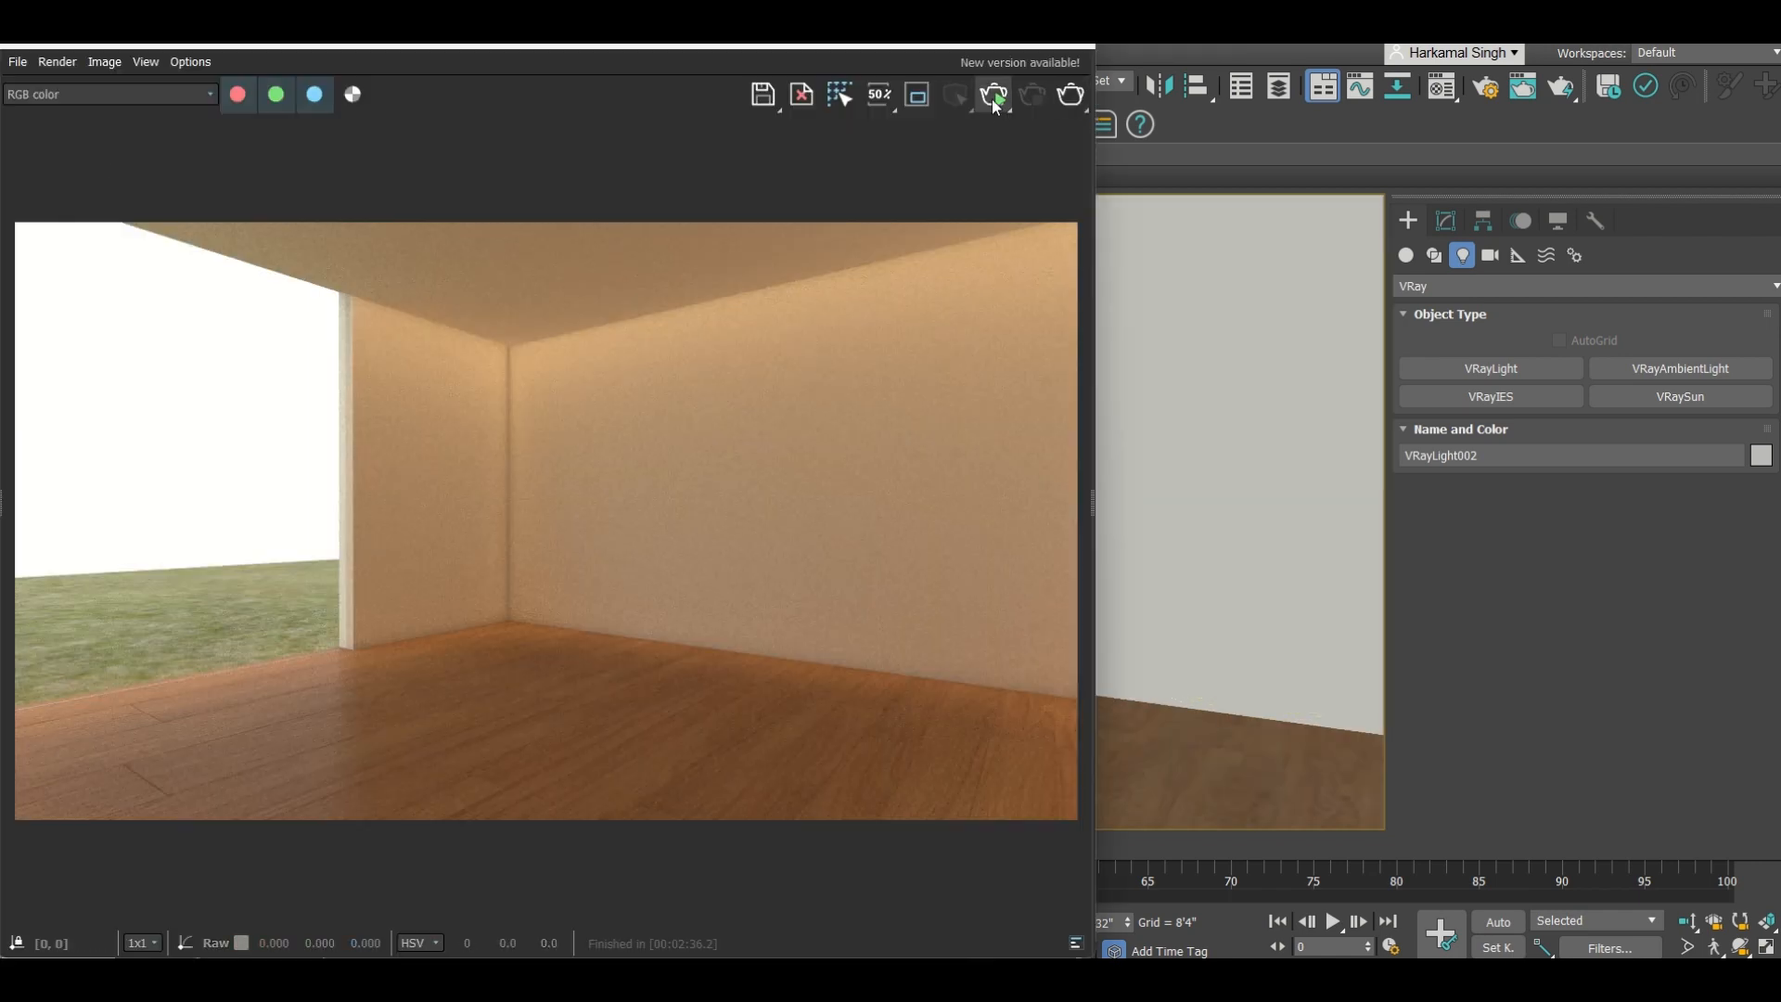
click(993, 96)
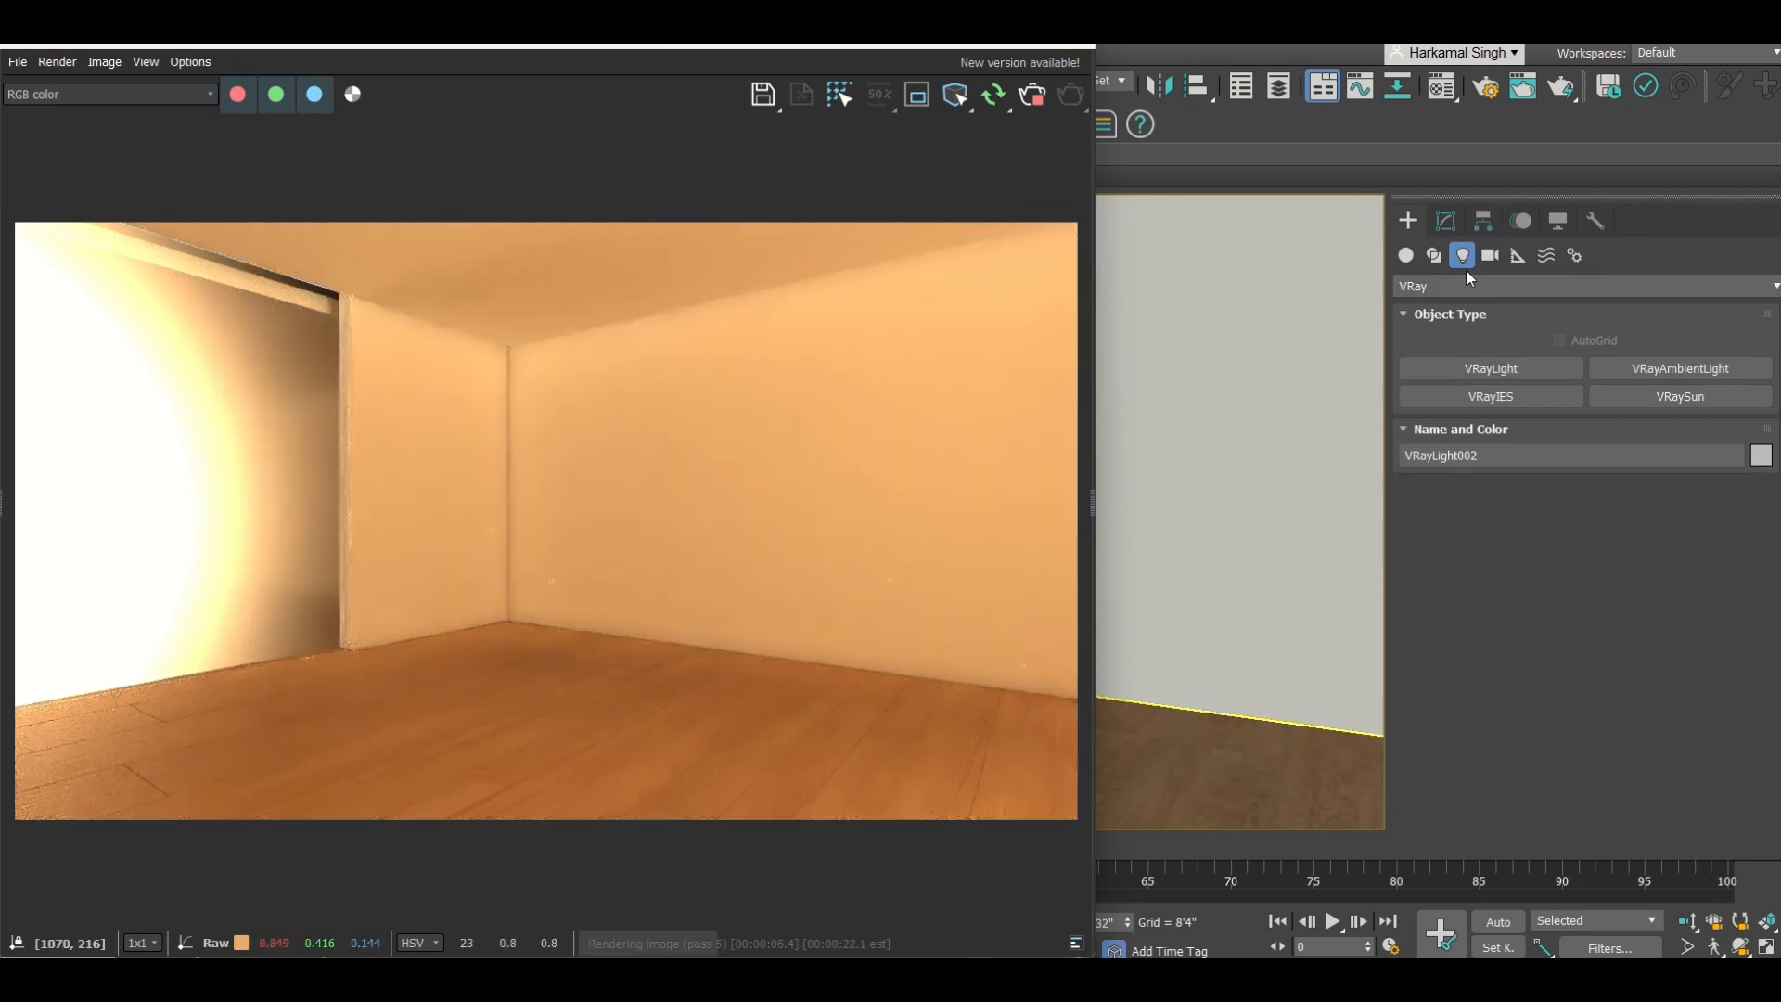
Step: Make the window plane light invisible in its light options
click(1449, 221)
scroll(1442, 717, down, 4)
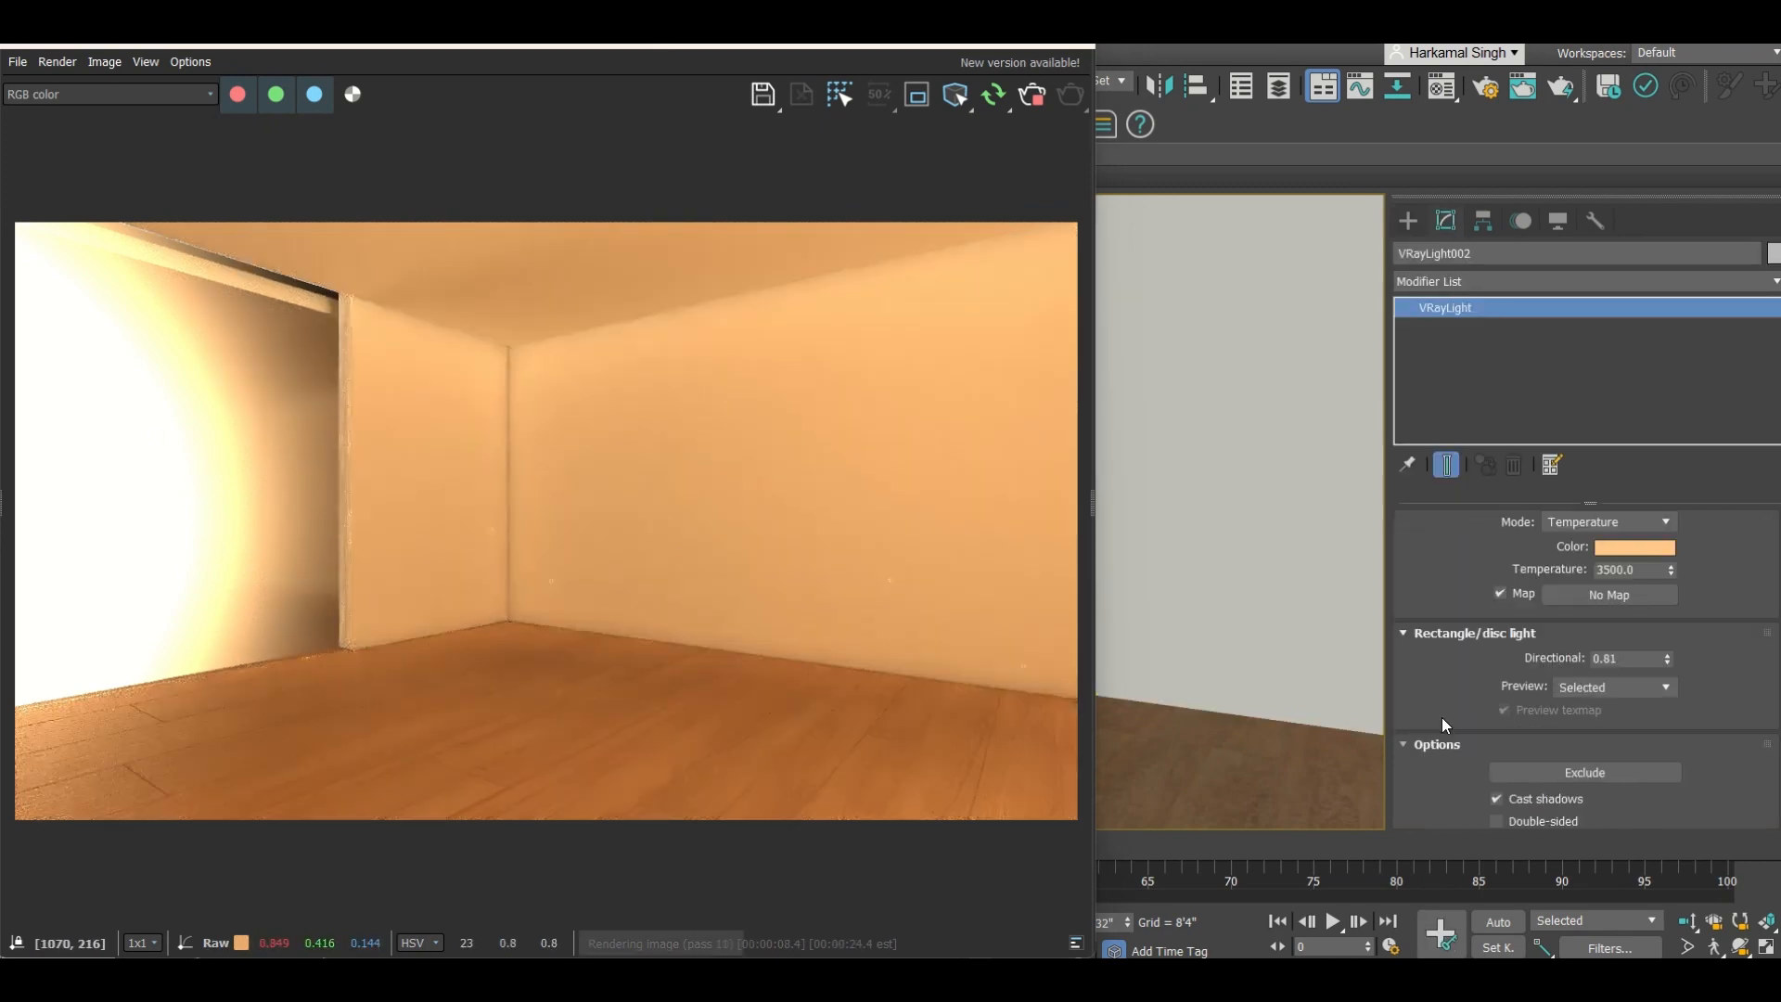
scroll(1441, 716, down, 5)
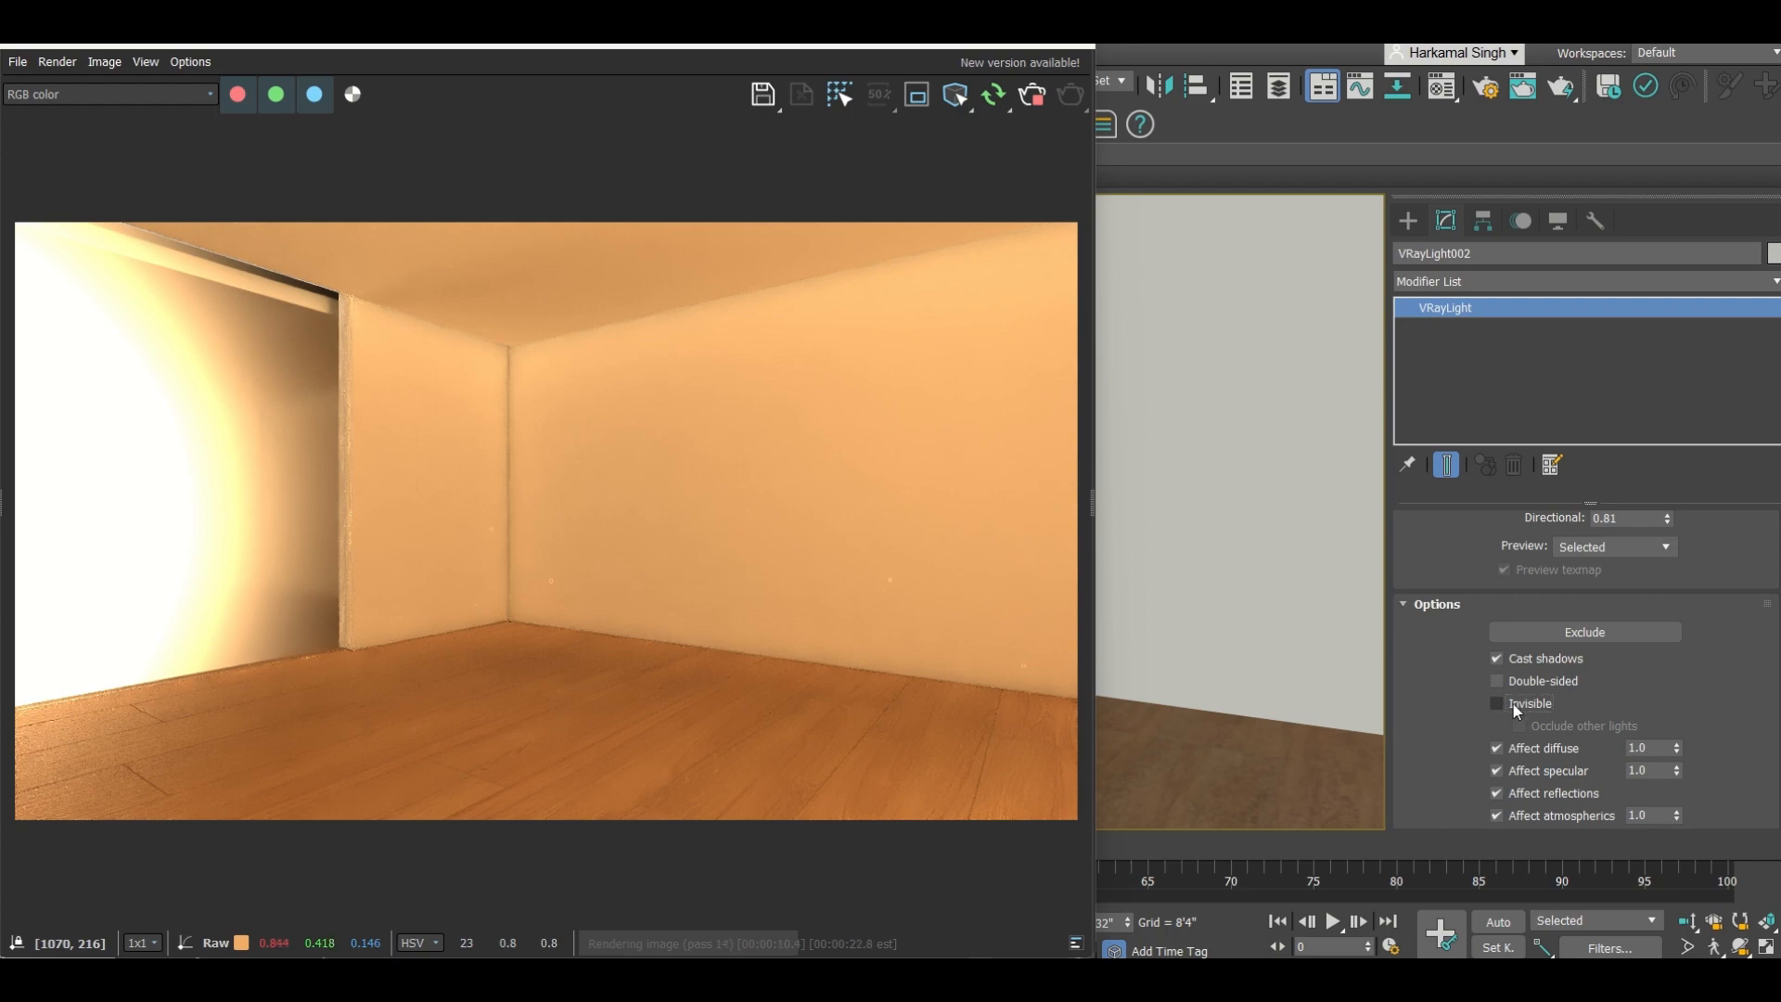
click(1512, 704)
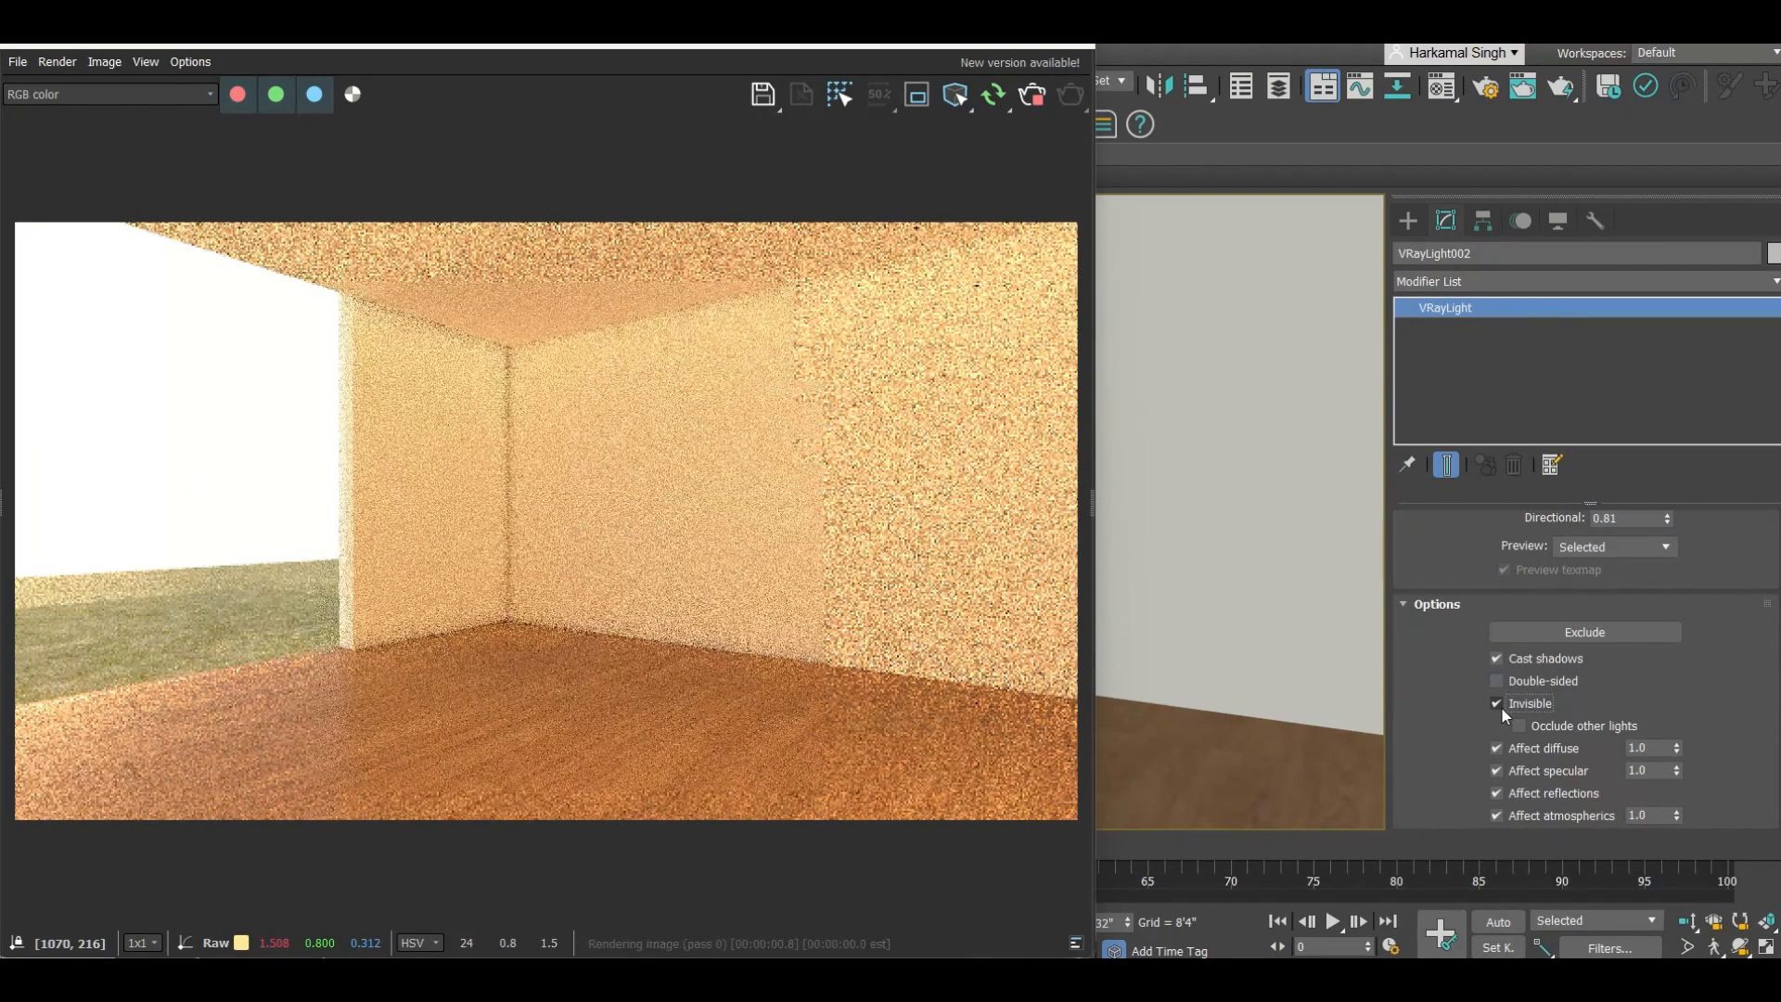
Step: Turn off the Pocket Light in the V-Ray Light Lister and bring the running render back into view
click(965, 46)
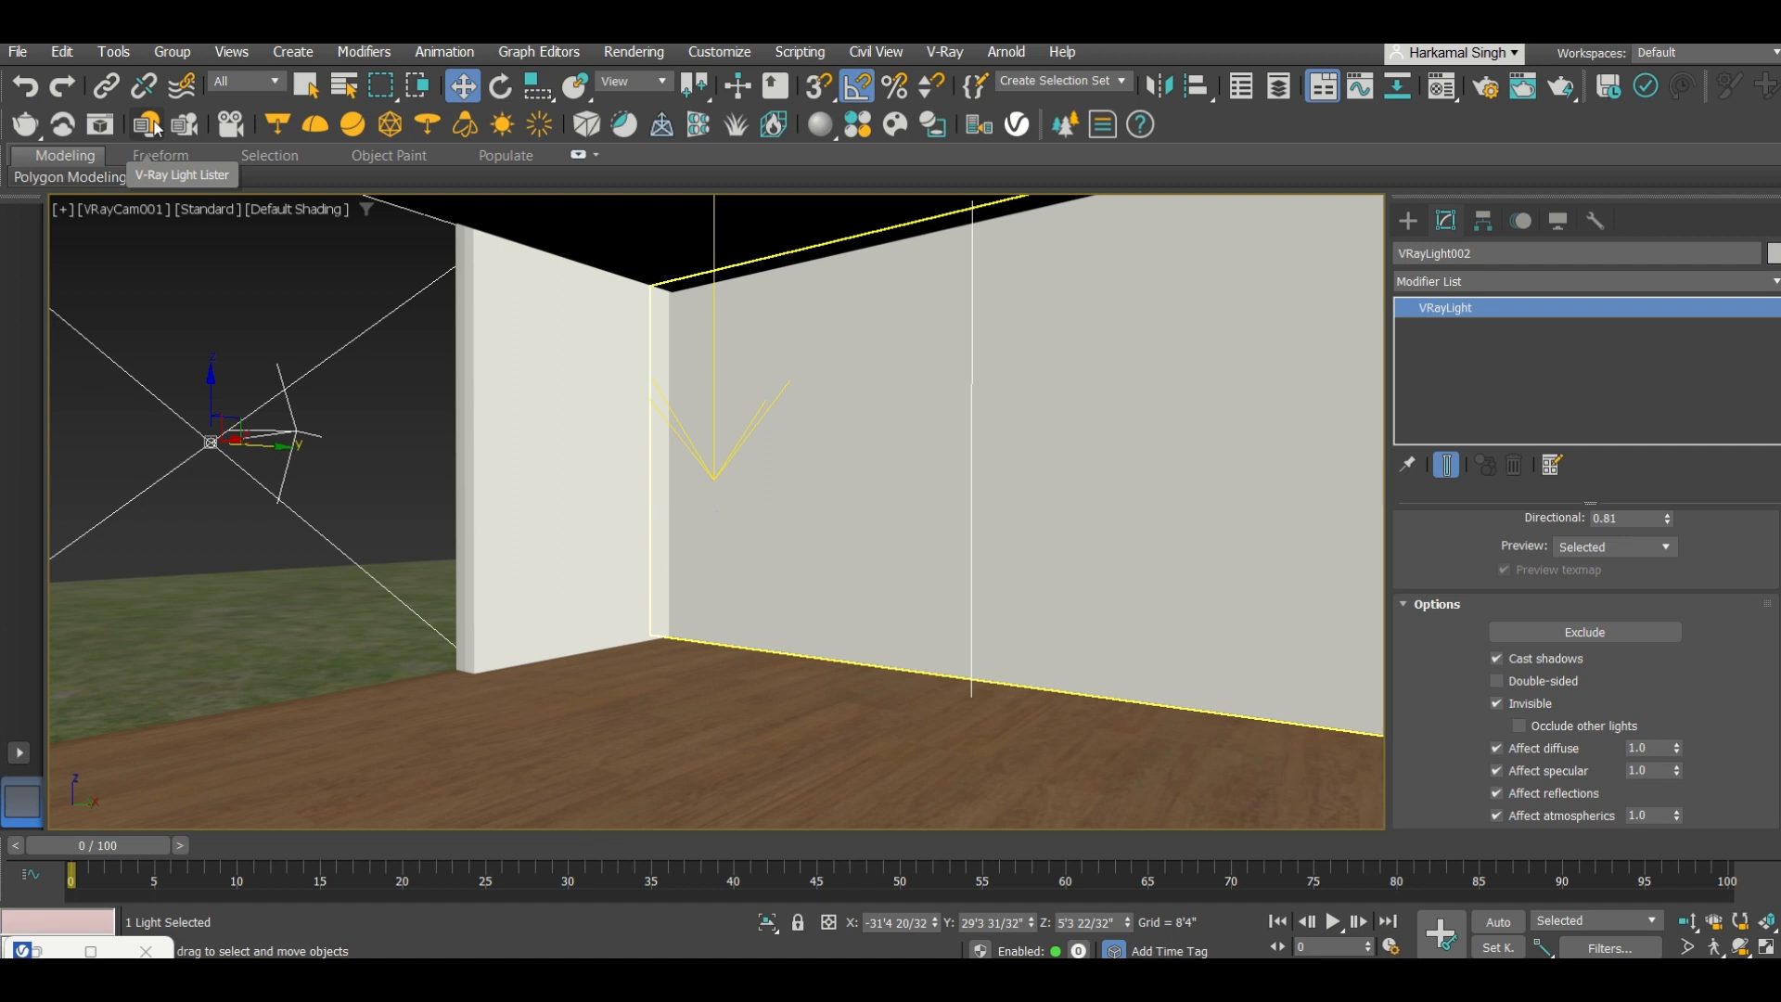
click(146, 124)
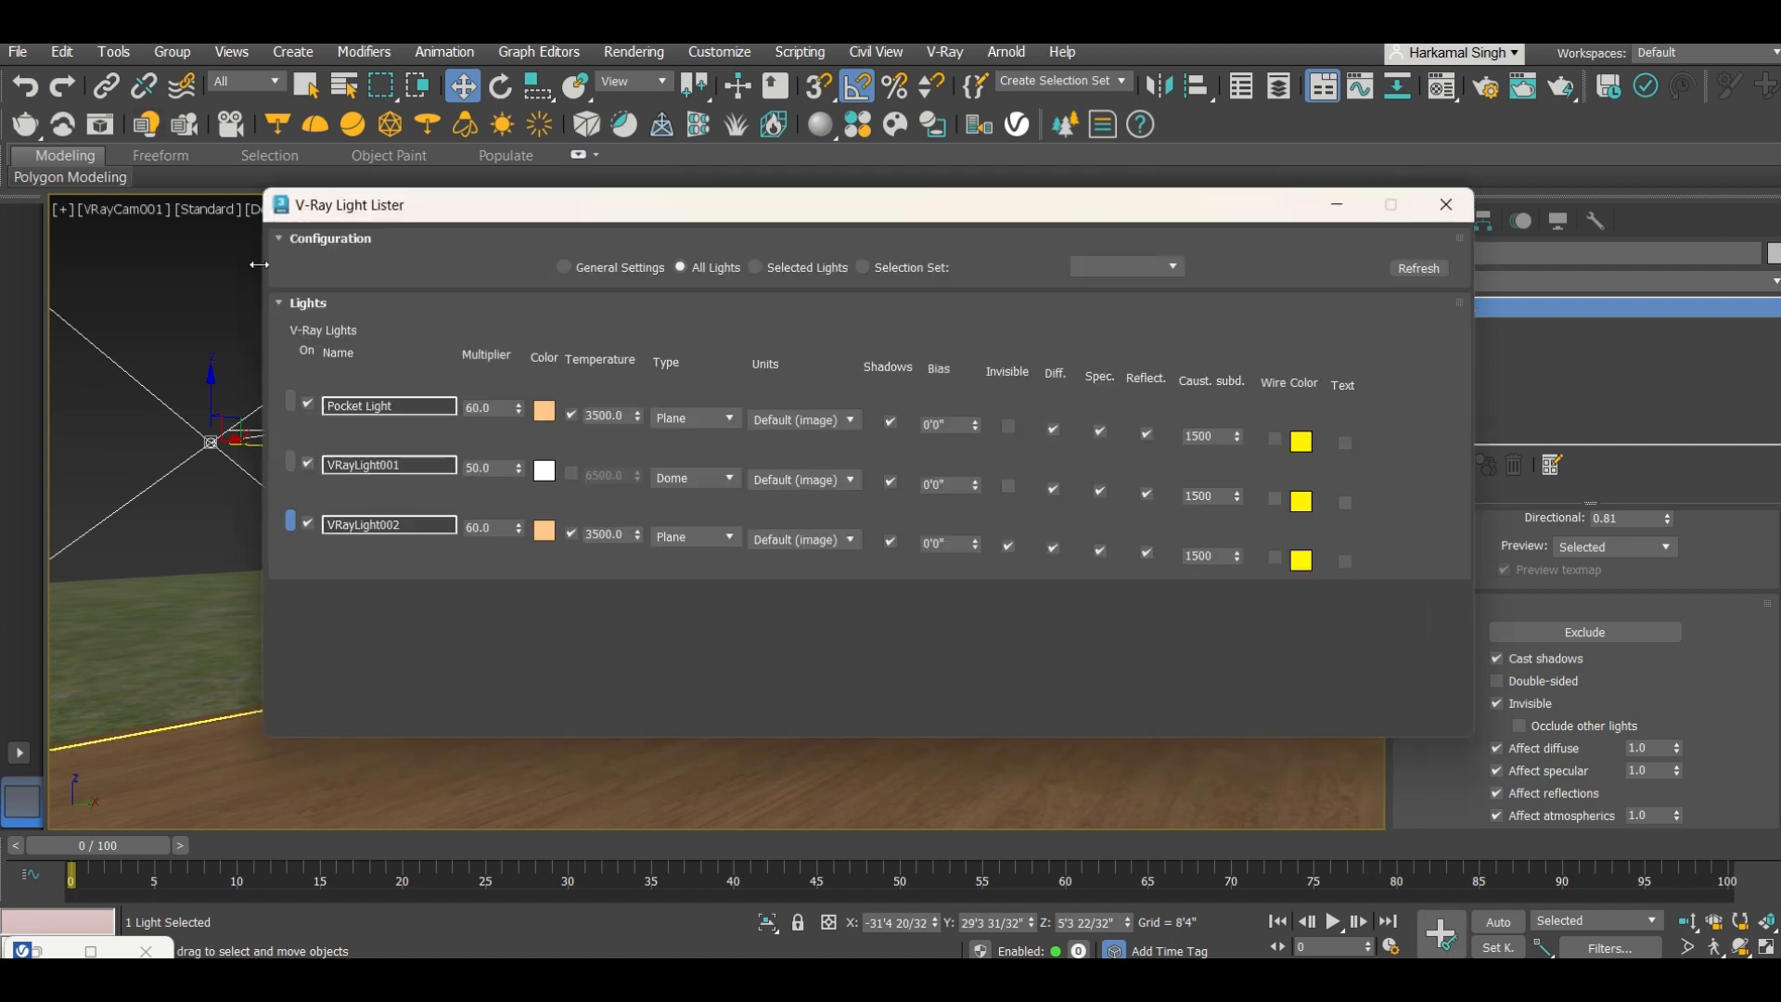
click(308, 404)
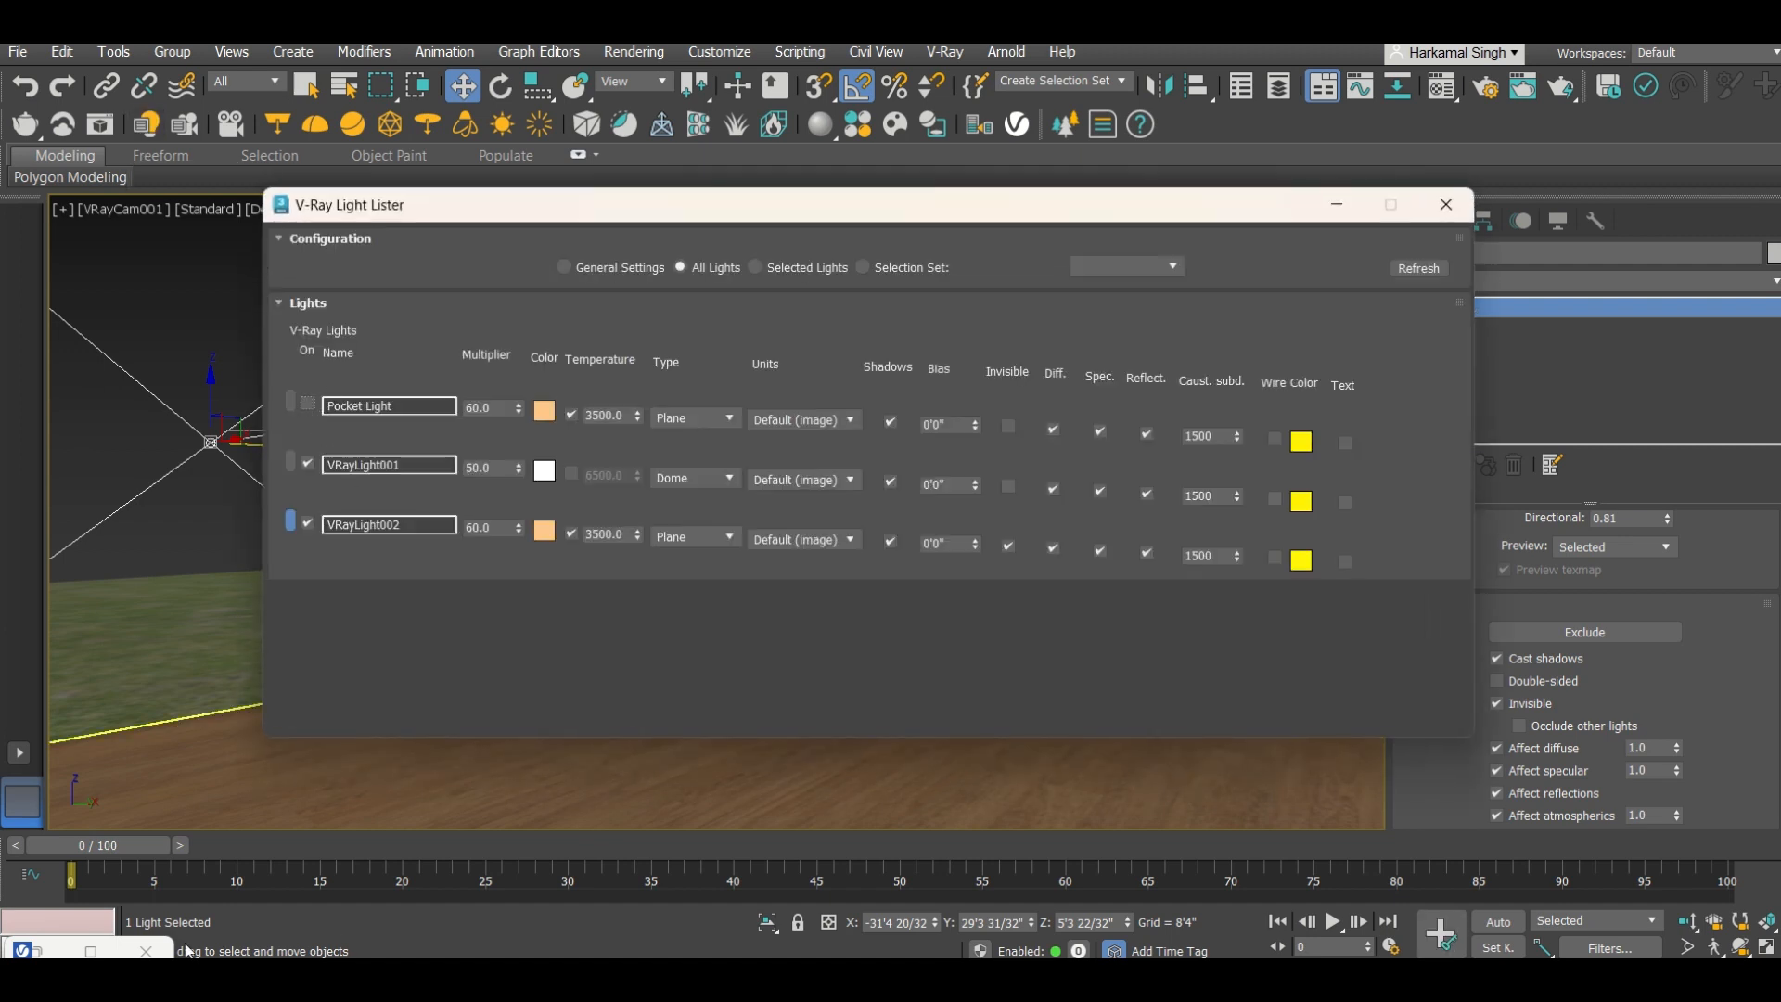
click(47, 948)
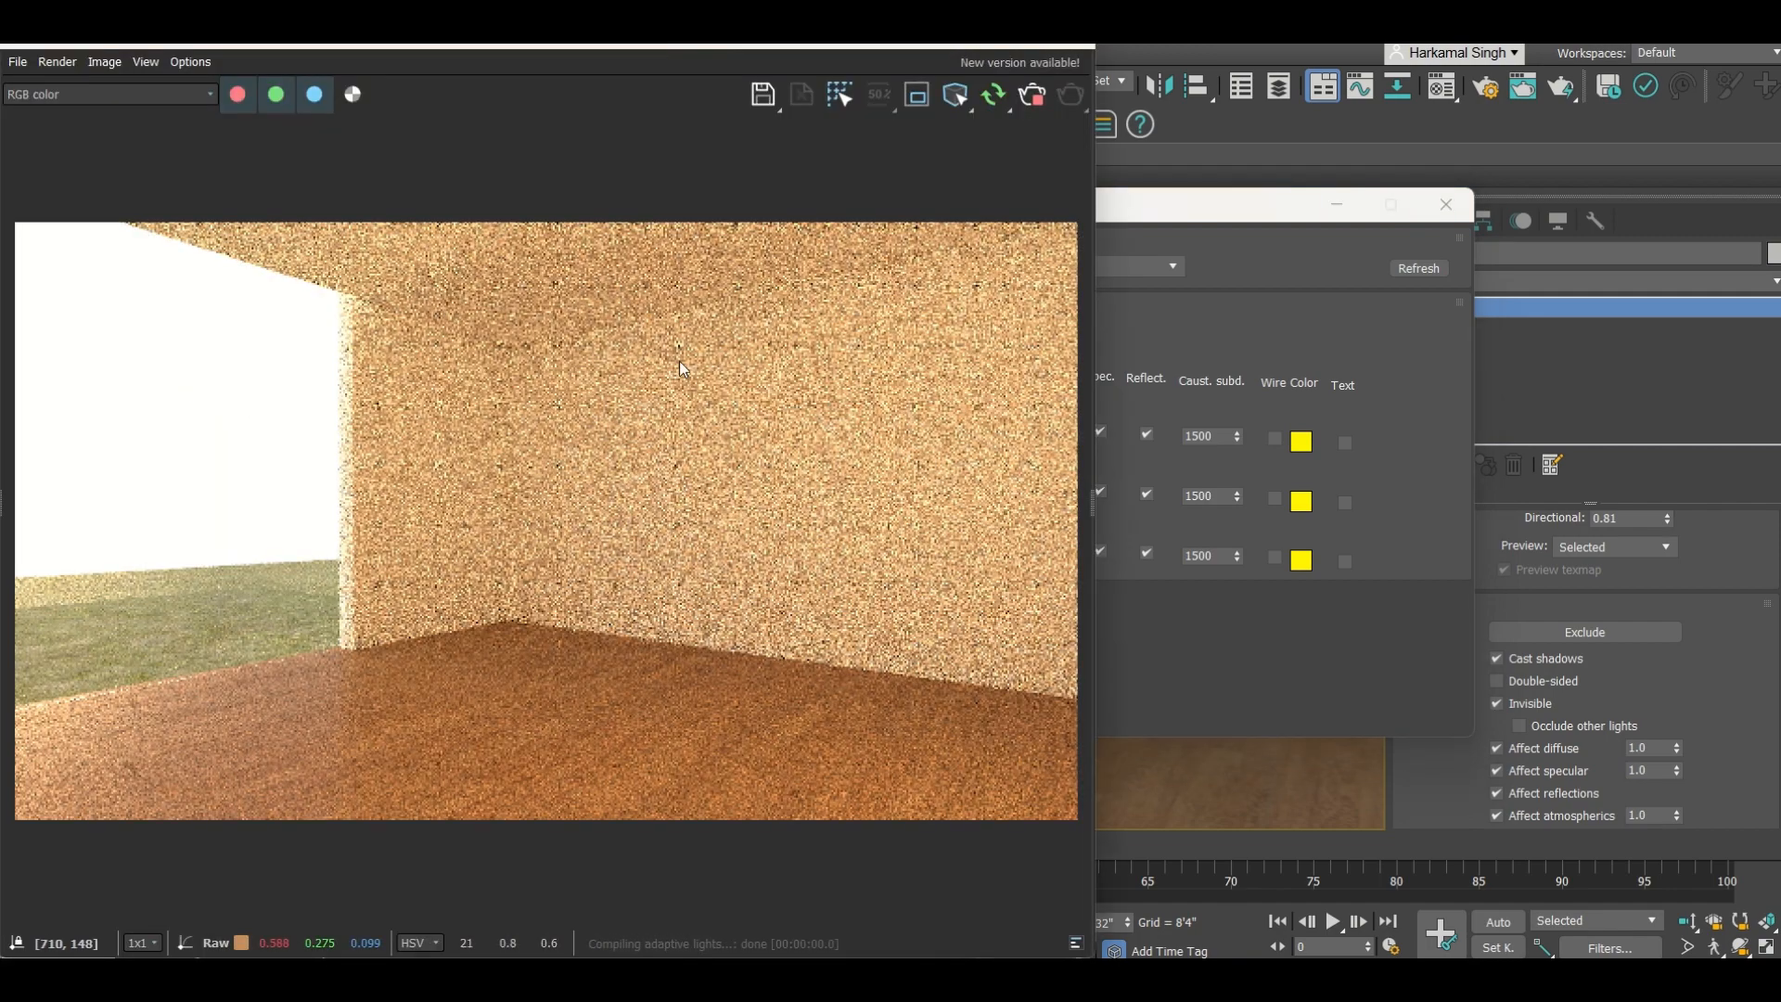
Step: Restart the interactive render, switch the Pocket Light on in the V-Ray Light Lister and close the lister
click(993, 95)
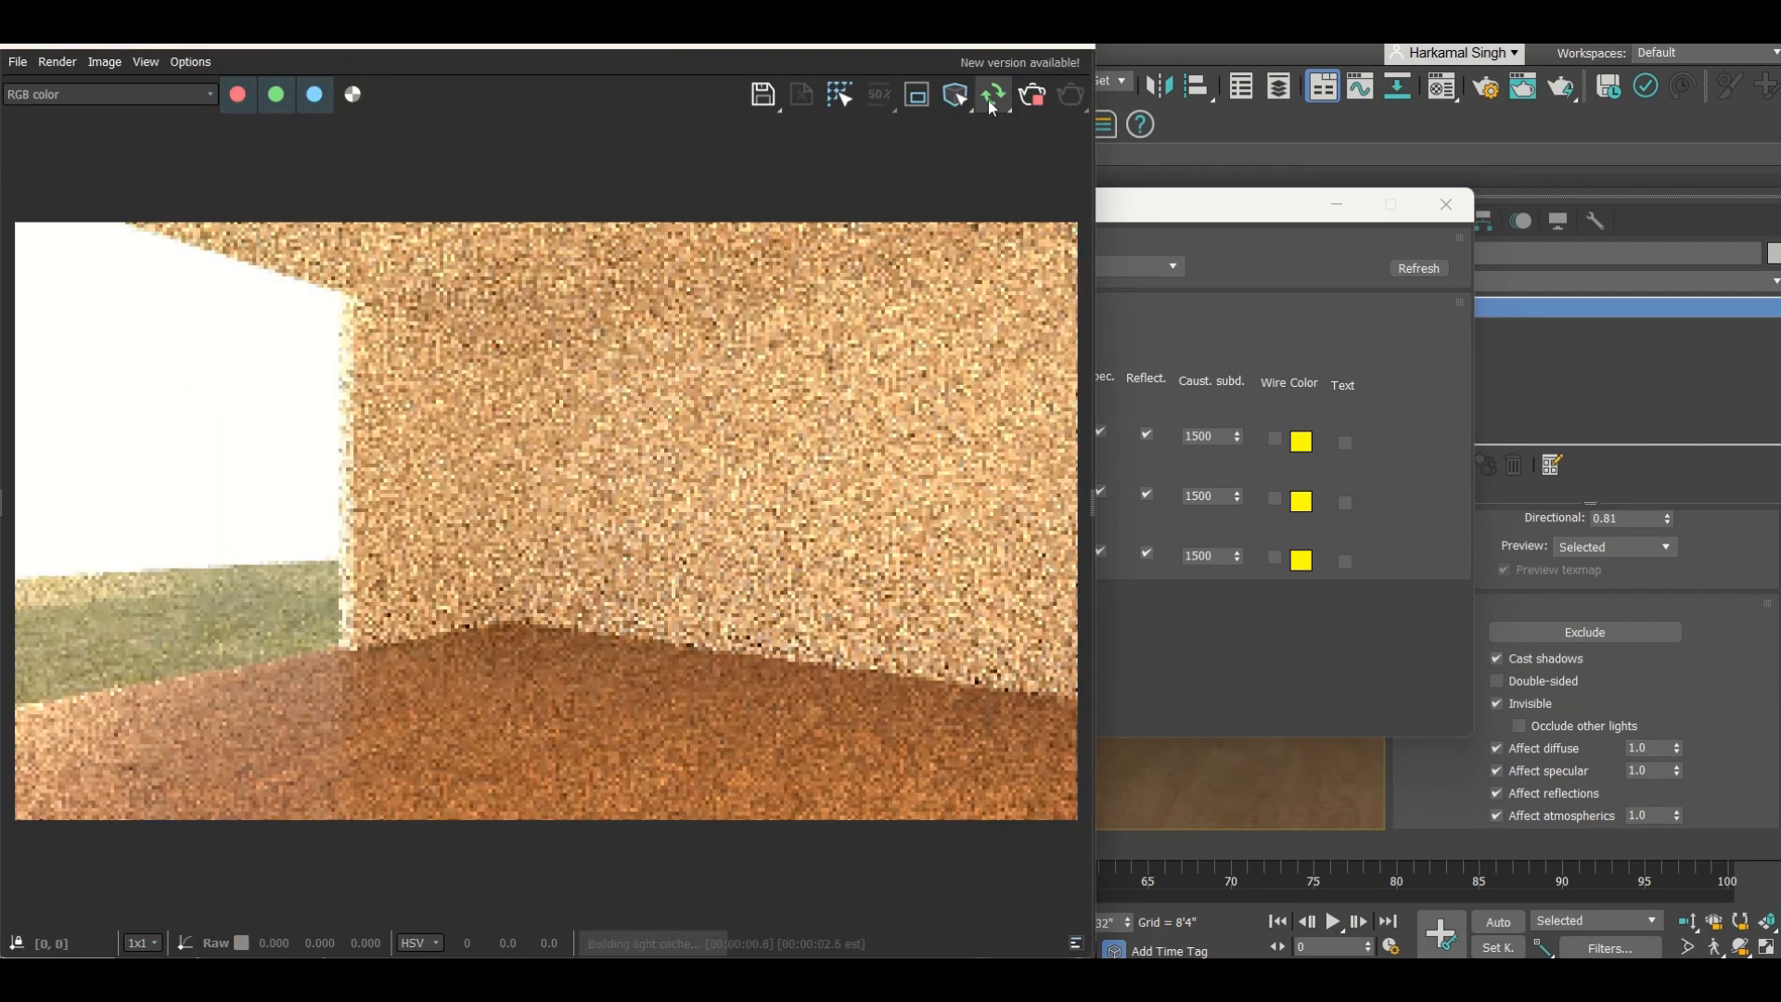
click(960, 42)
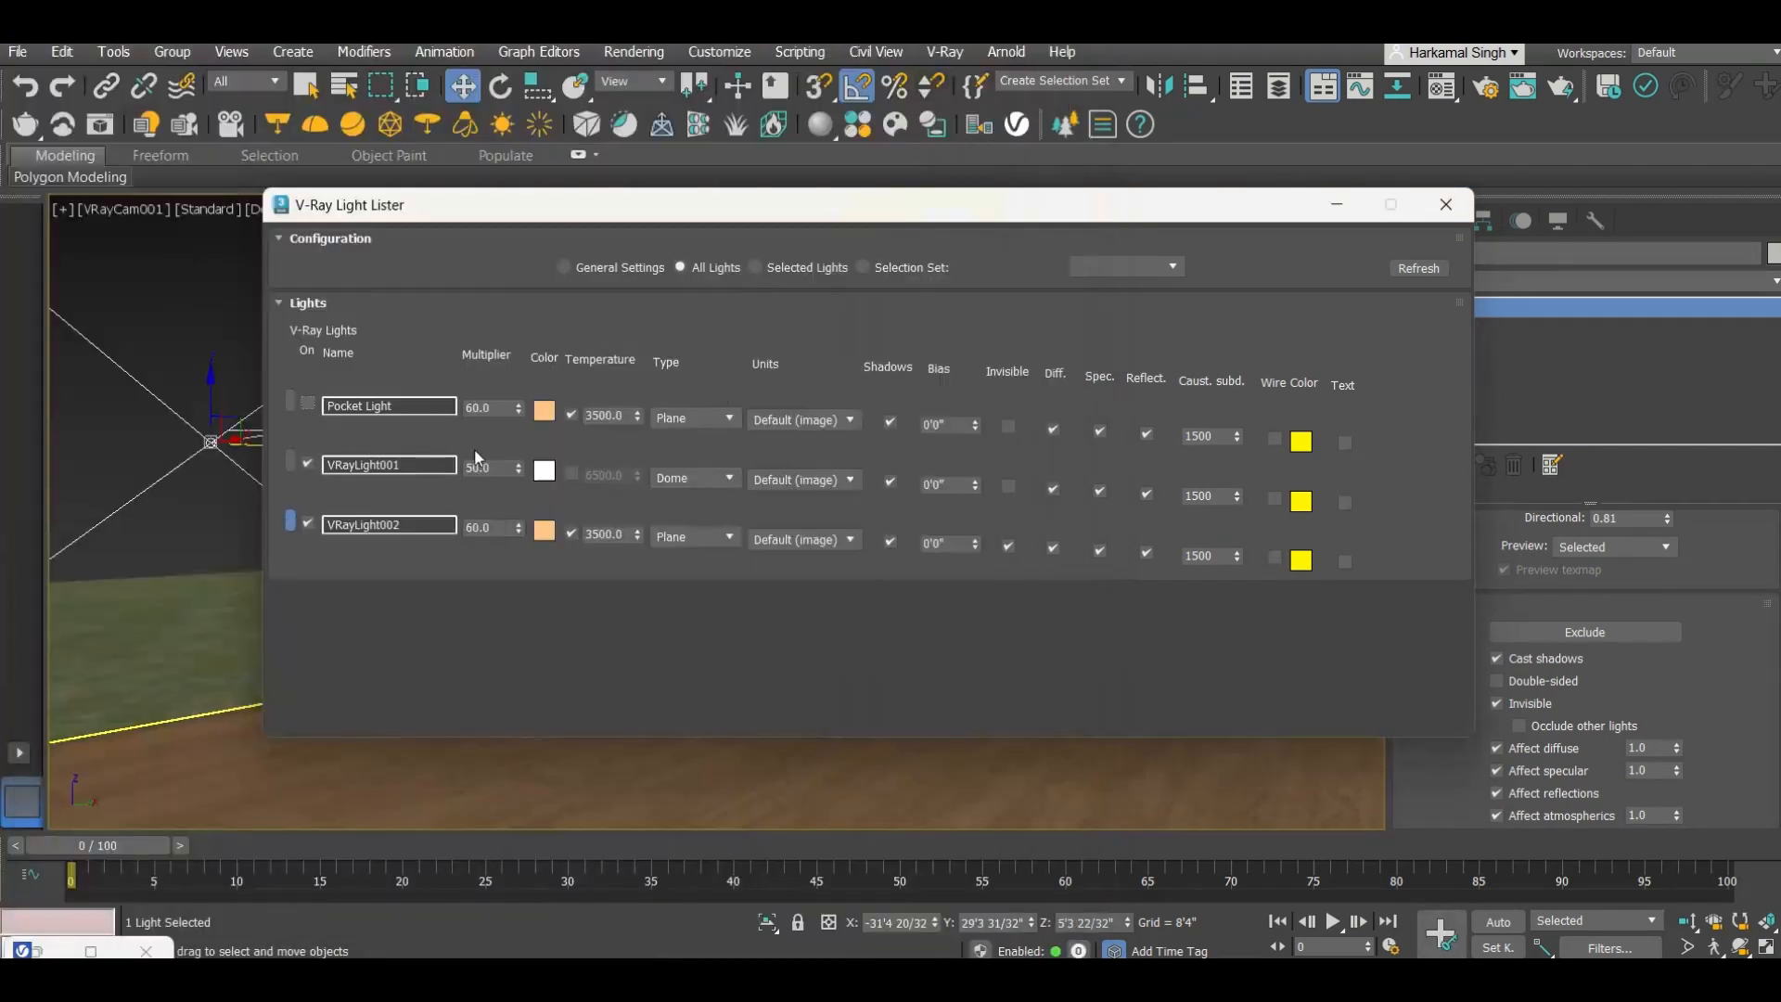
click(308, 404)
click(1445, 204)
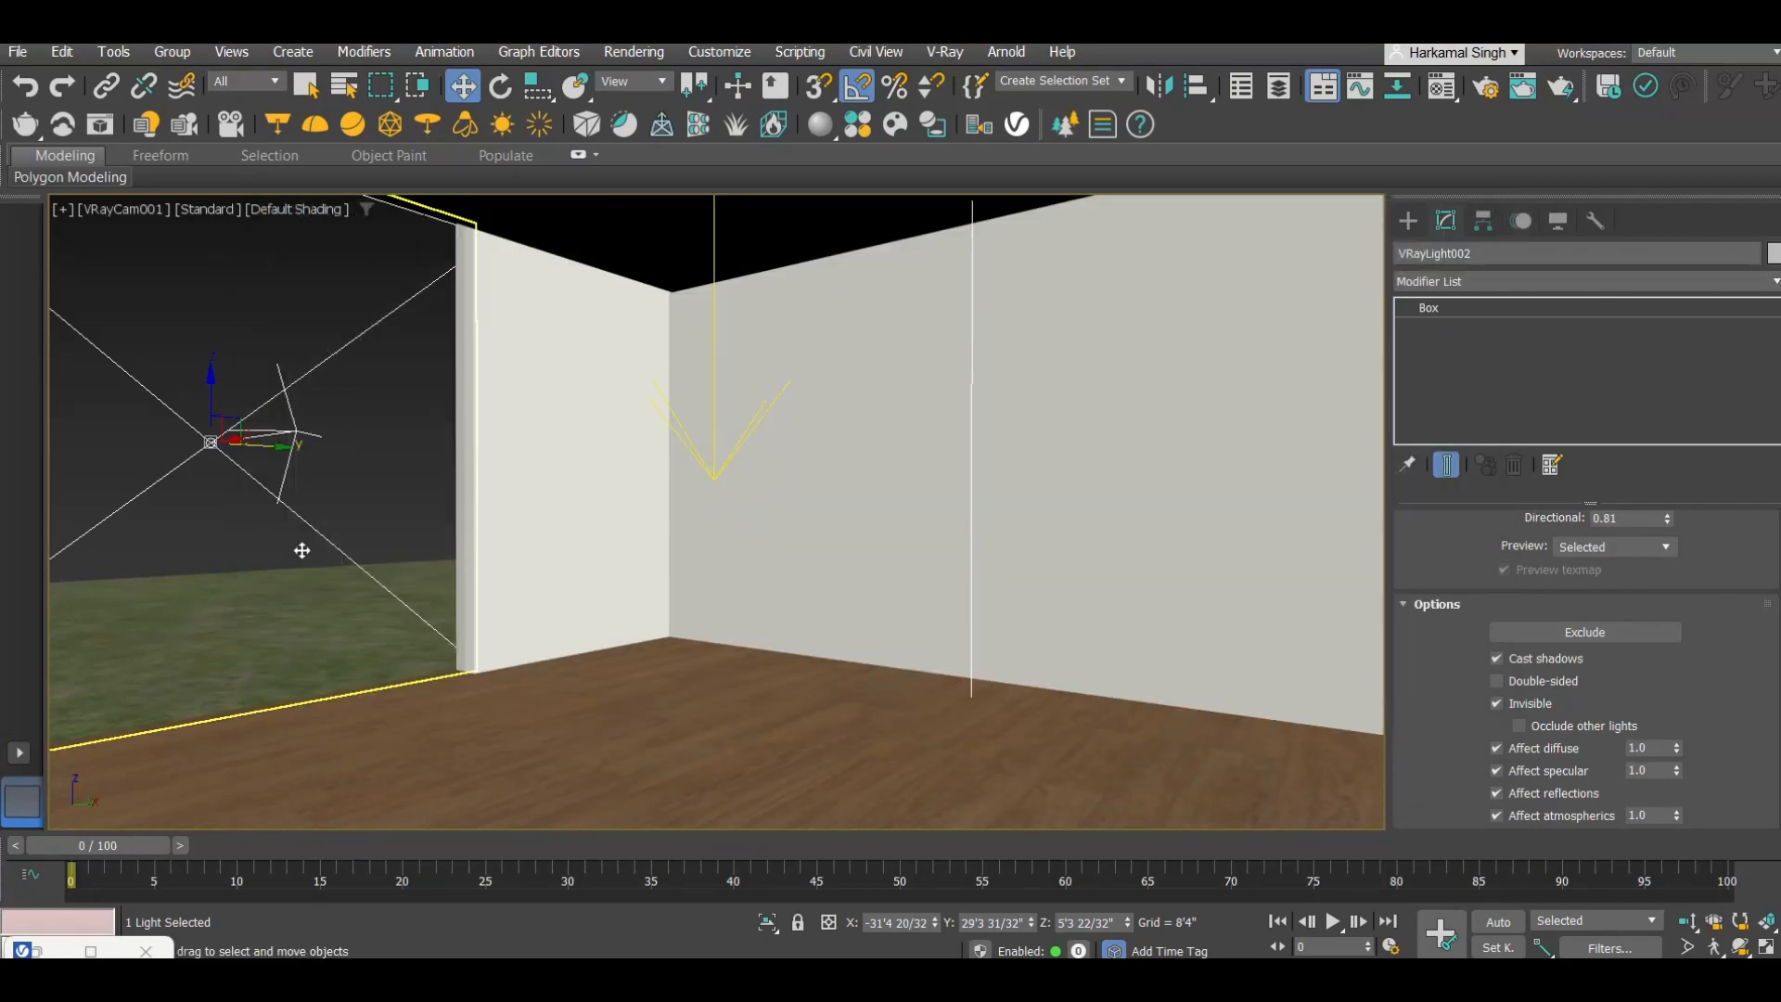
Step: Select the Pocket Light at the ceiling and turn it off in its general parameters
click(709, 282)
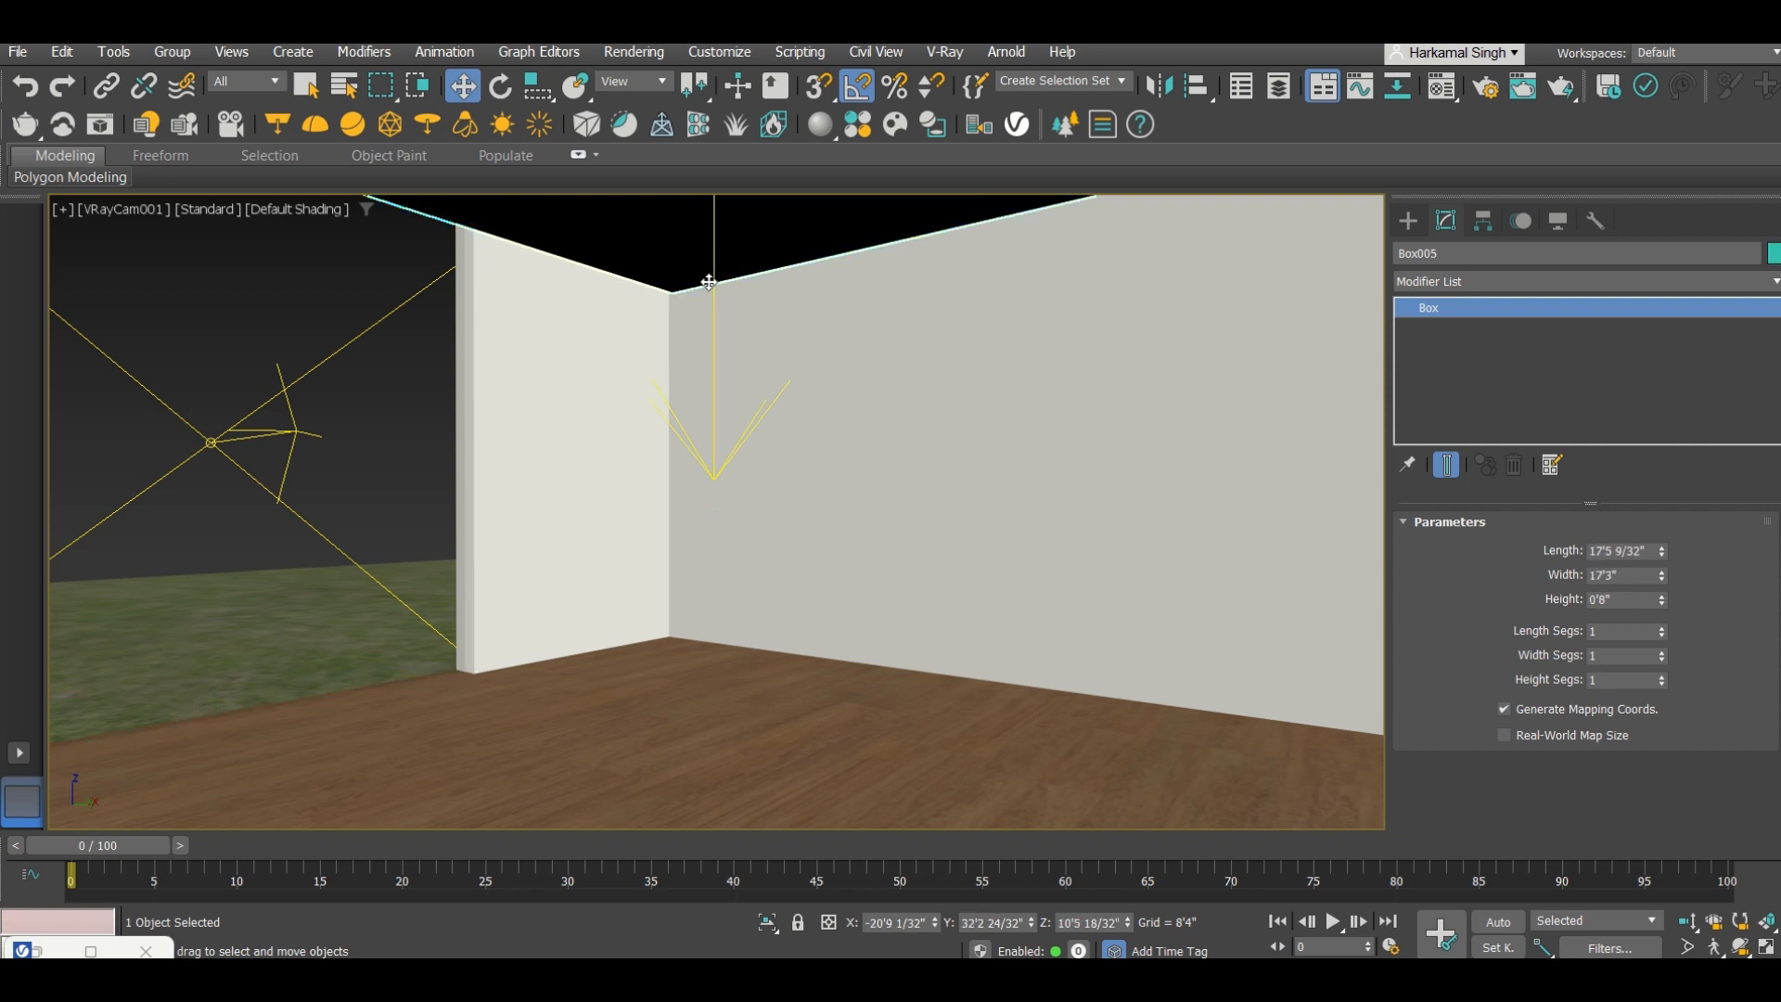
click(714, 276)
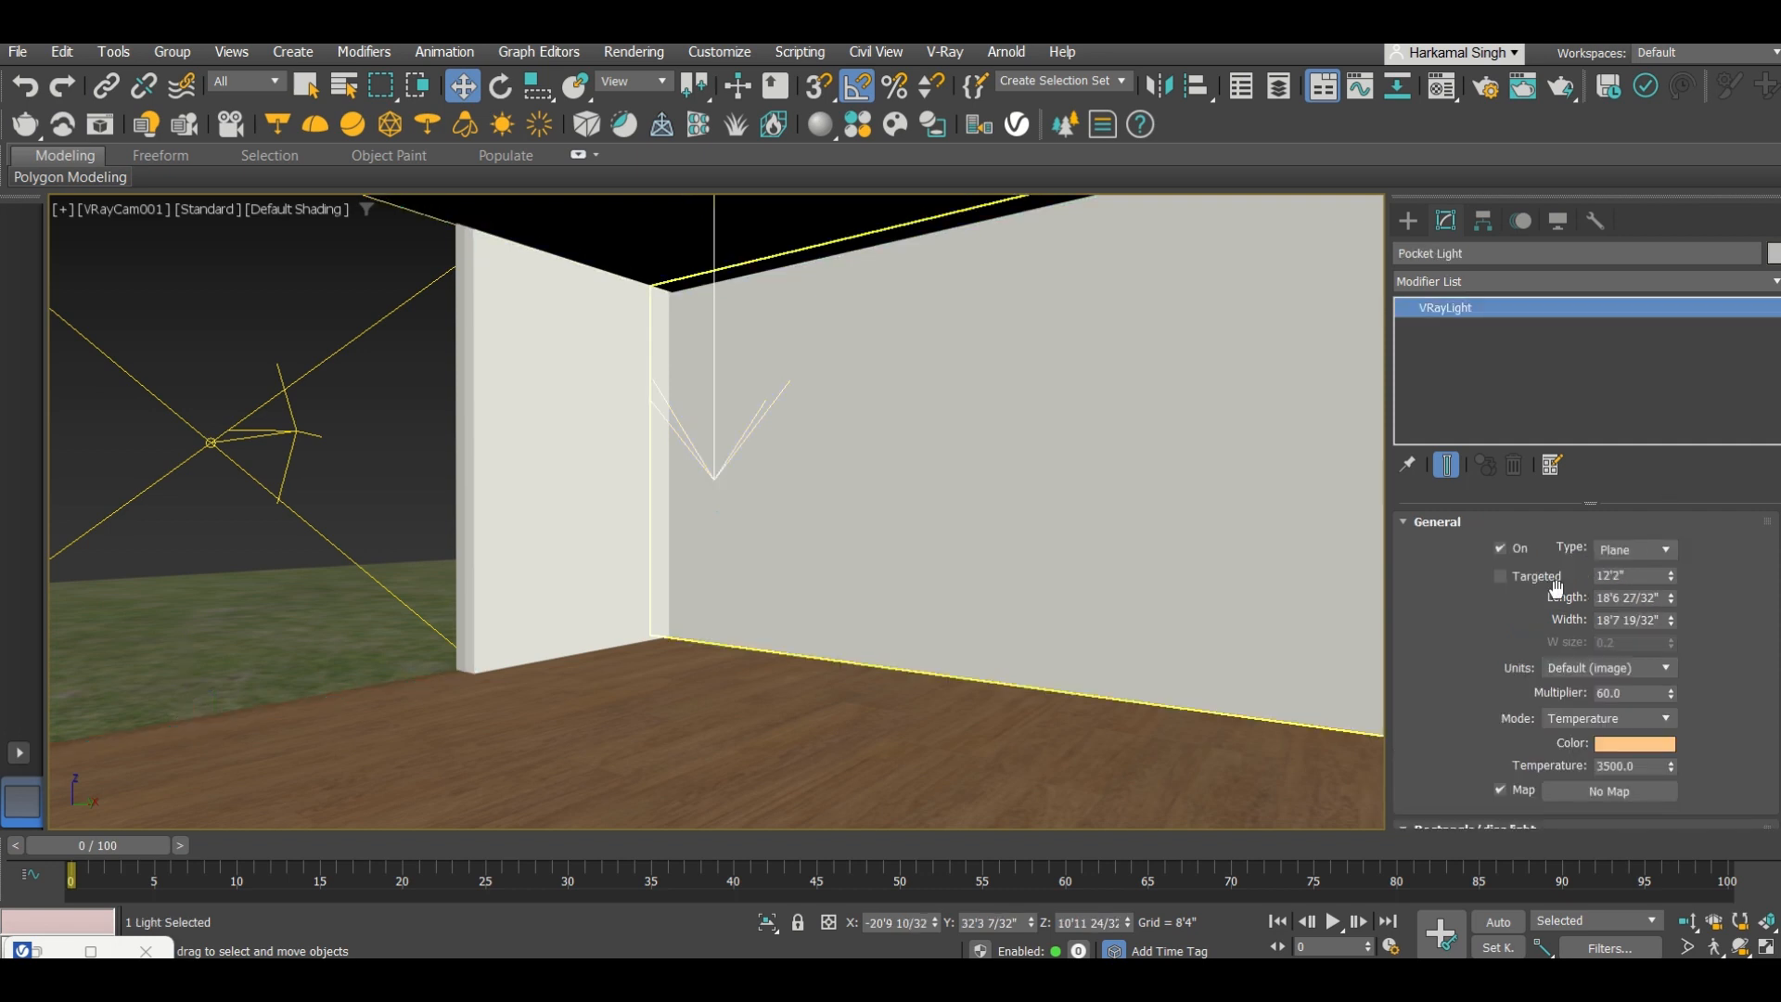
click(1516, 552)
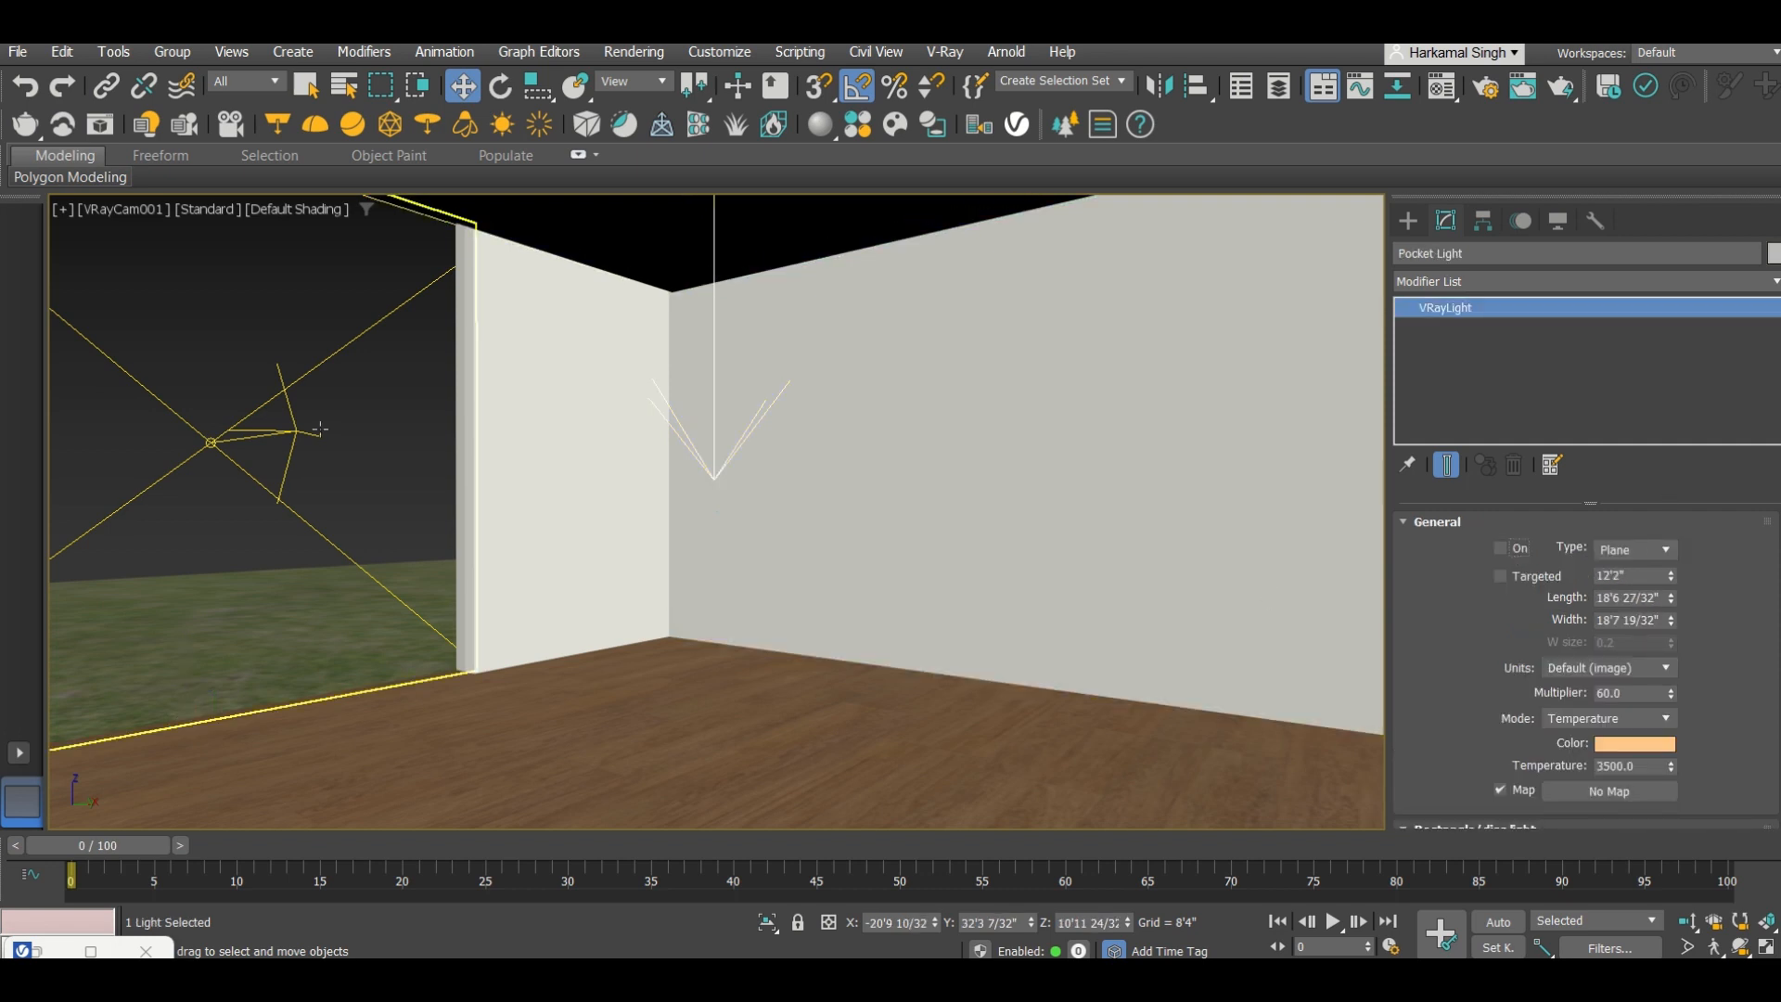
click(352, 440)
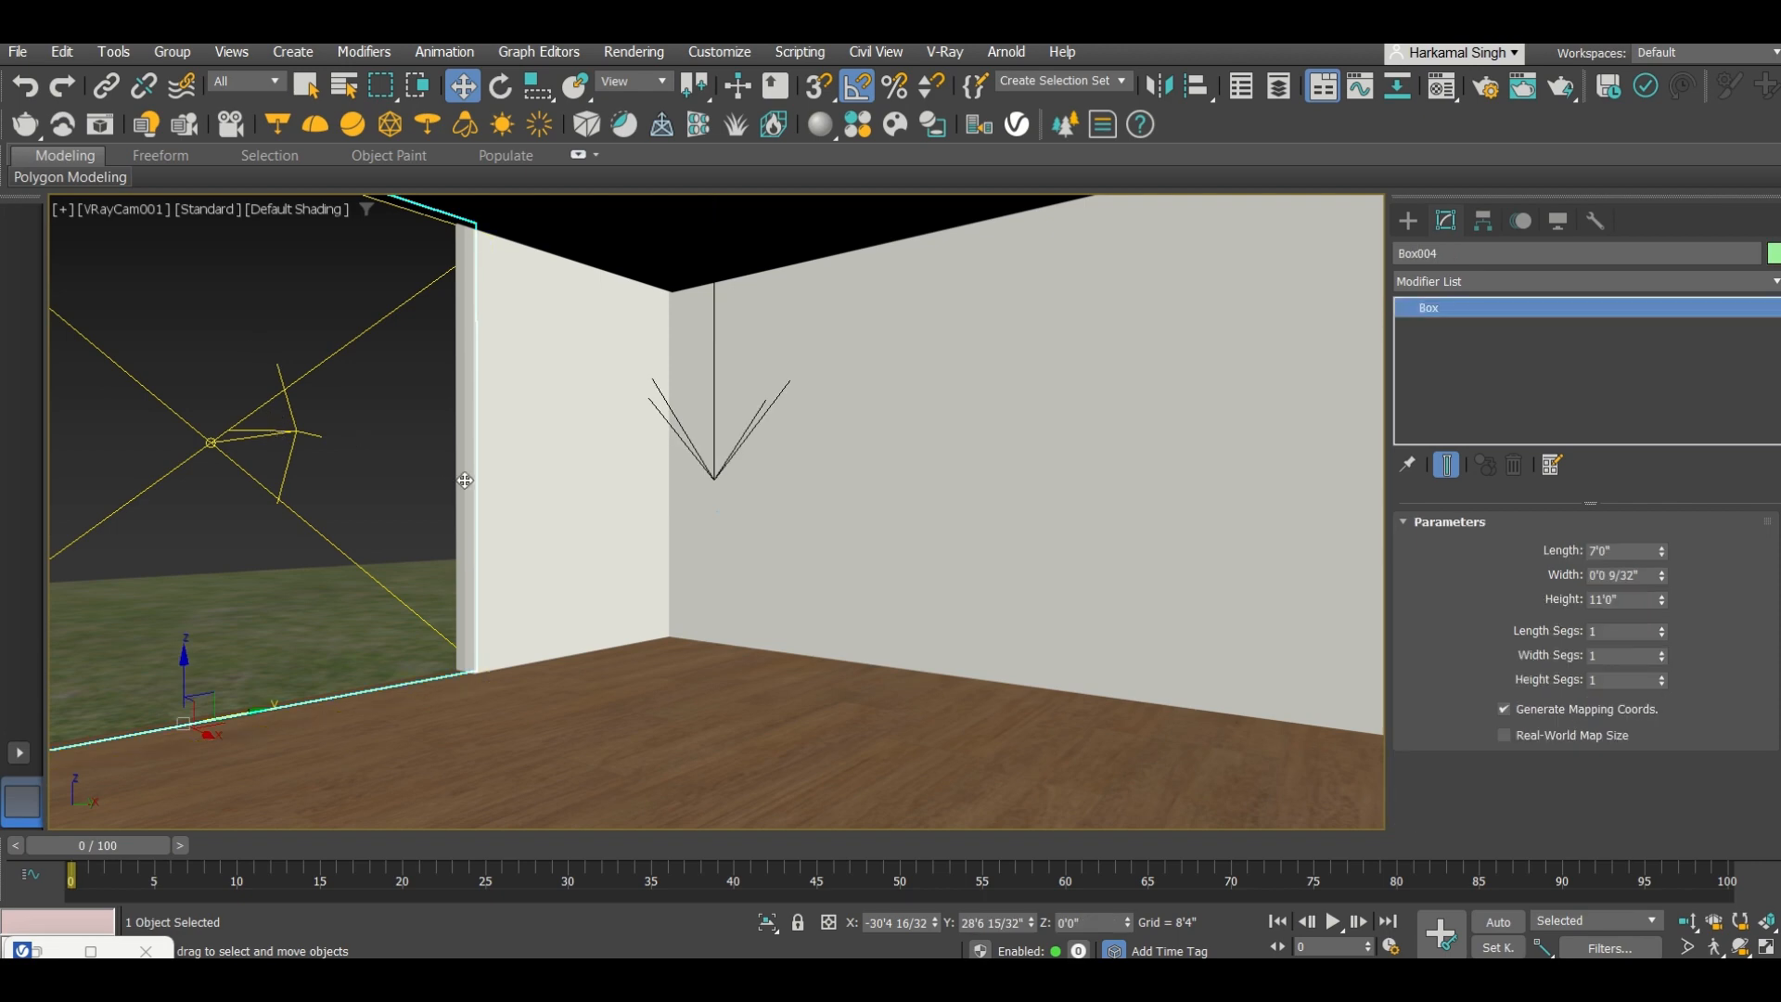
key(F3)
click(427, 439)
key(F3)
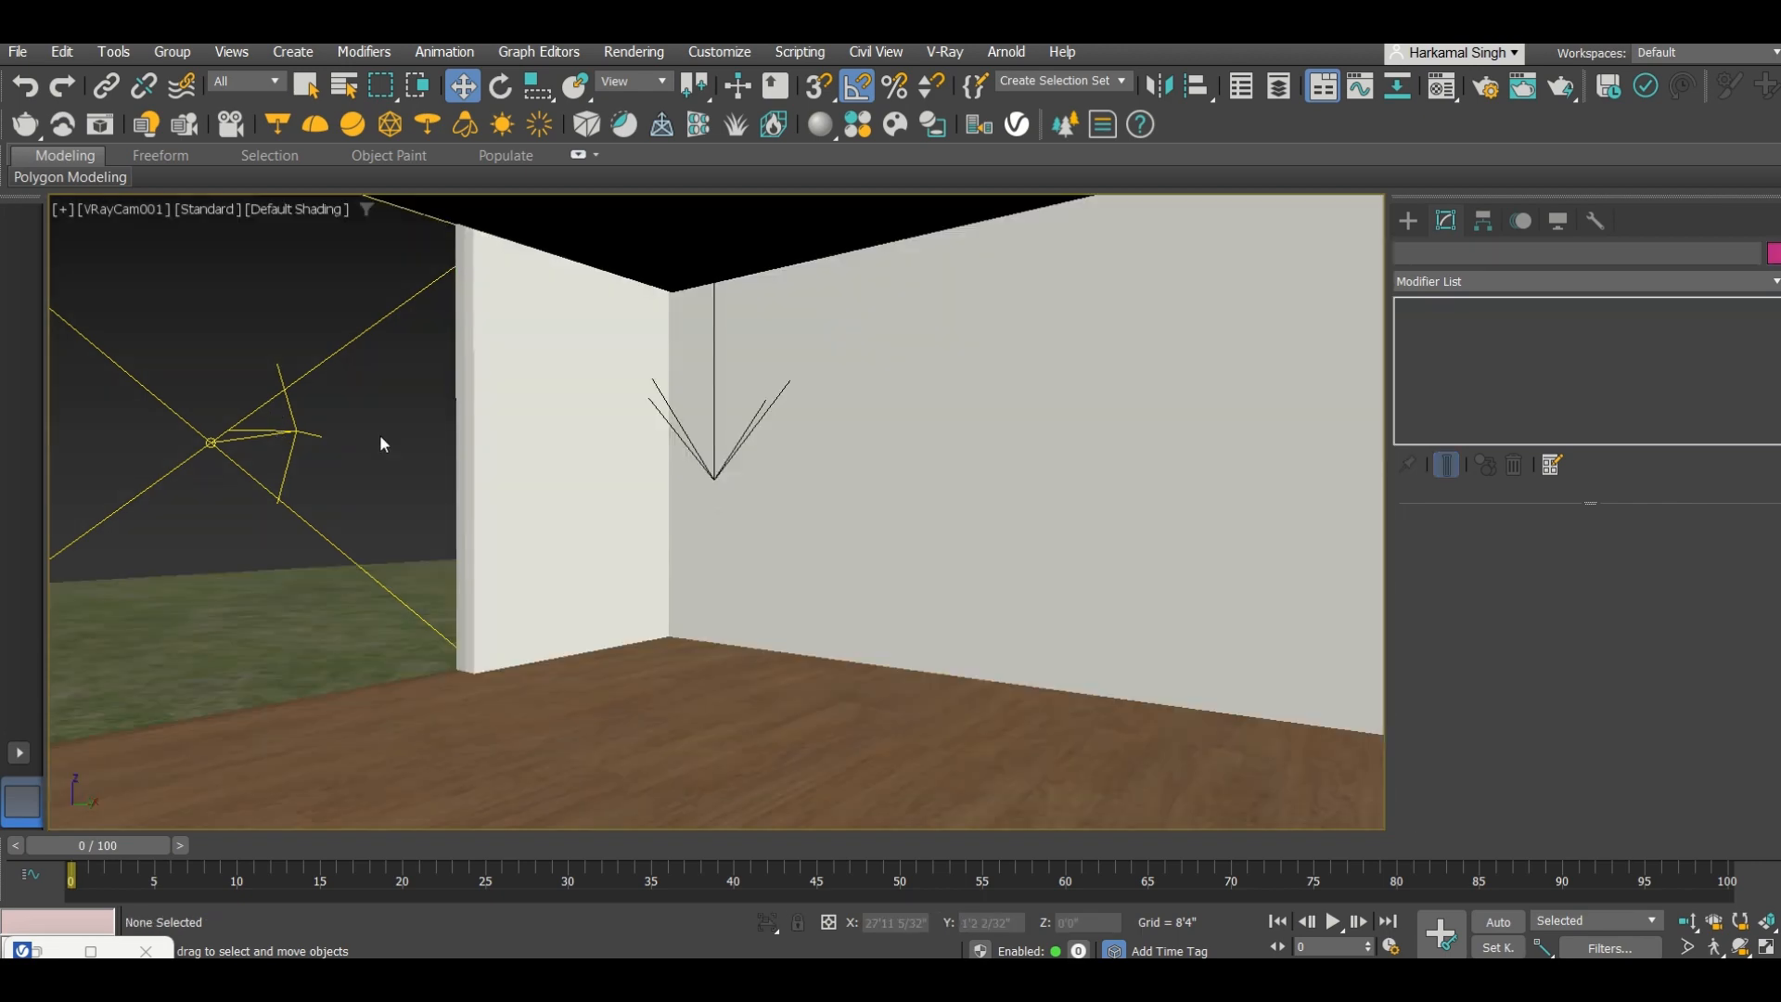
click(281, 457)
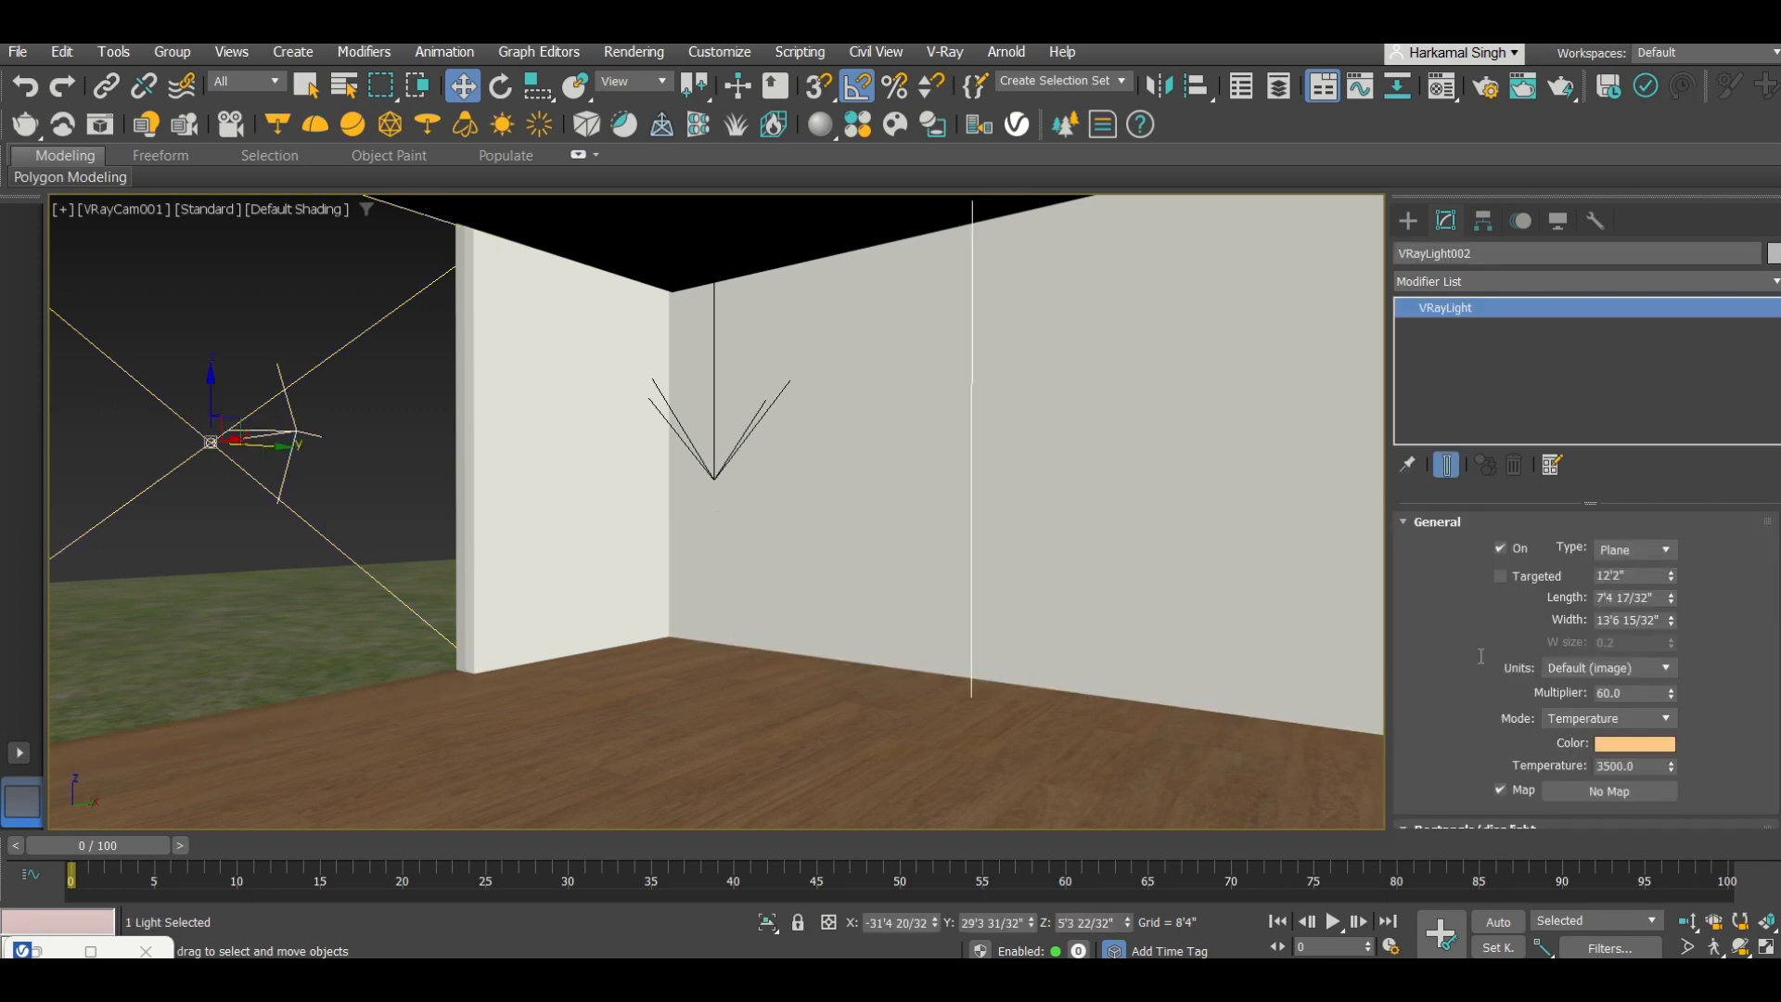
scroll(1446, 637, down, 1)
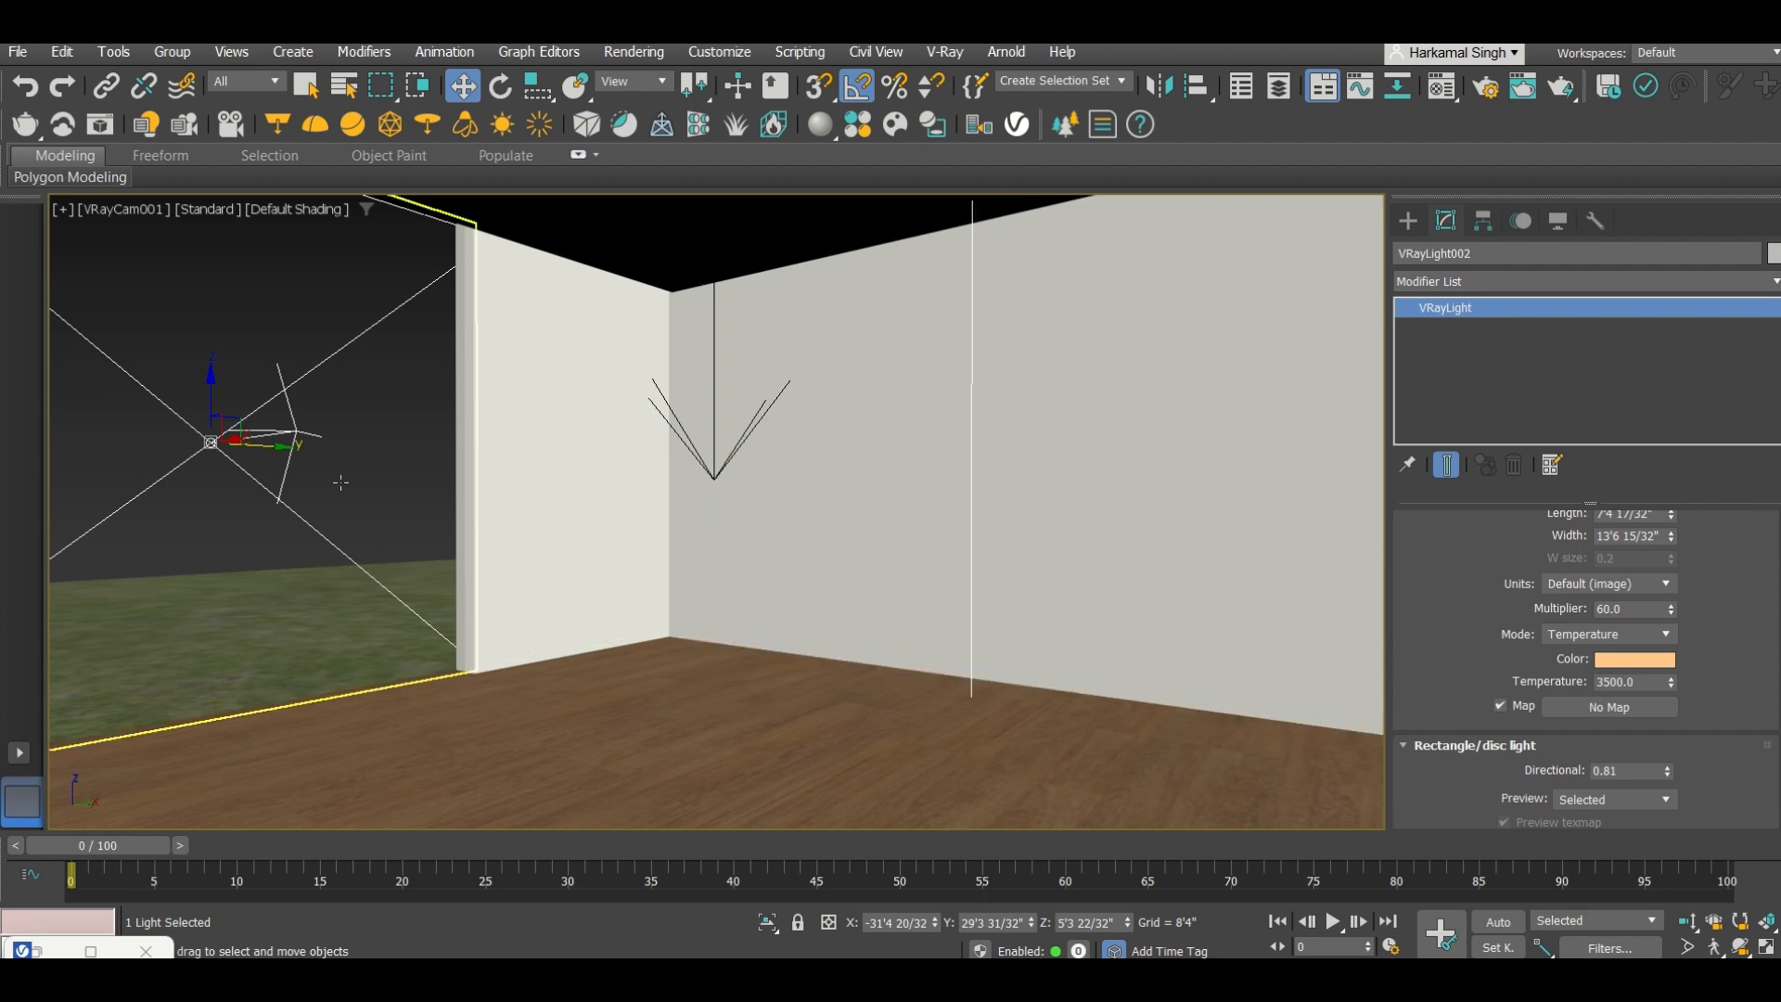
key(F3)
click(413, 447)
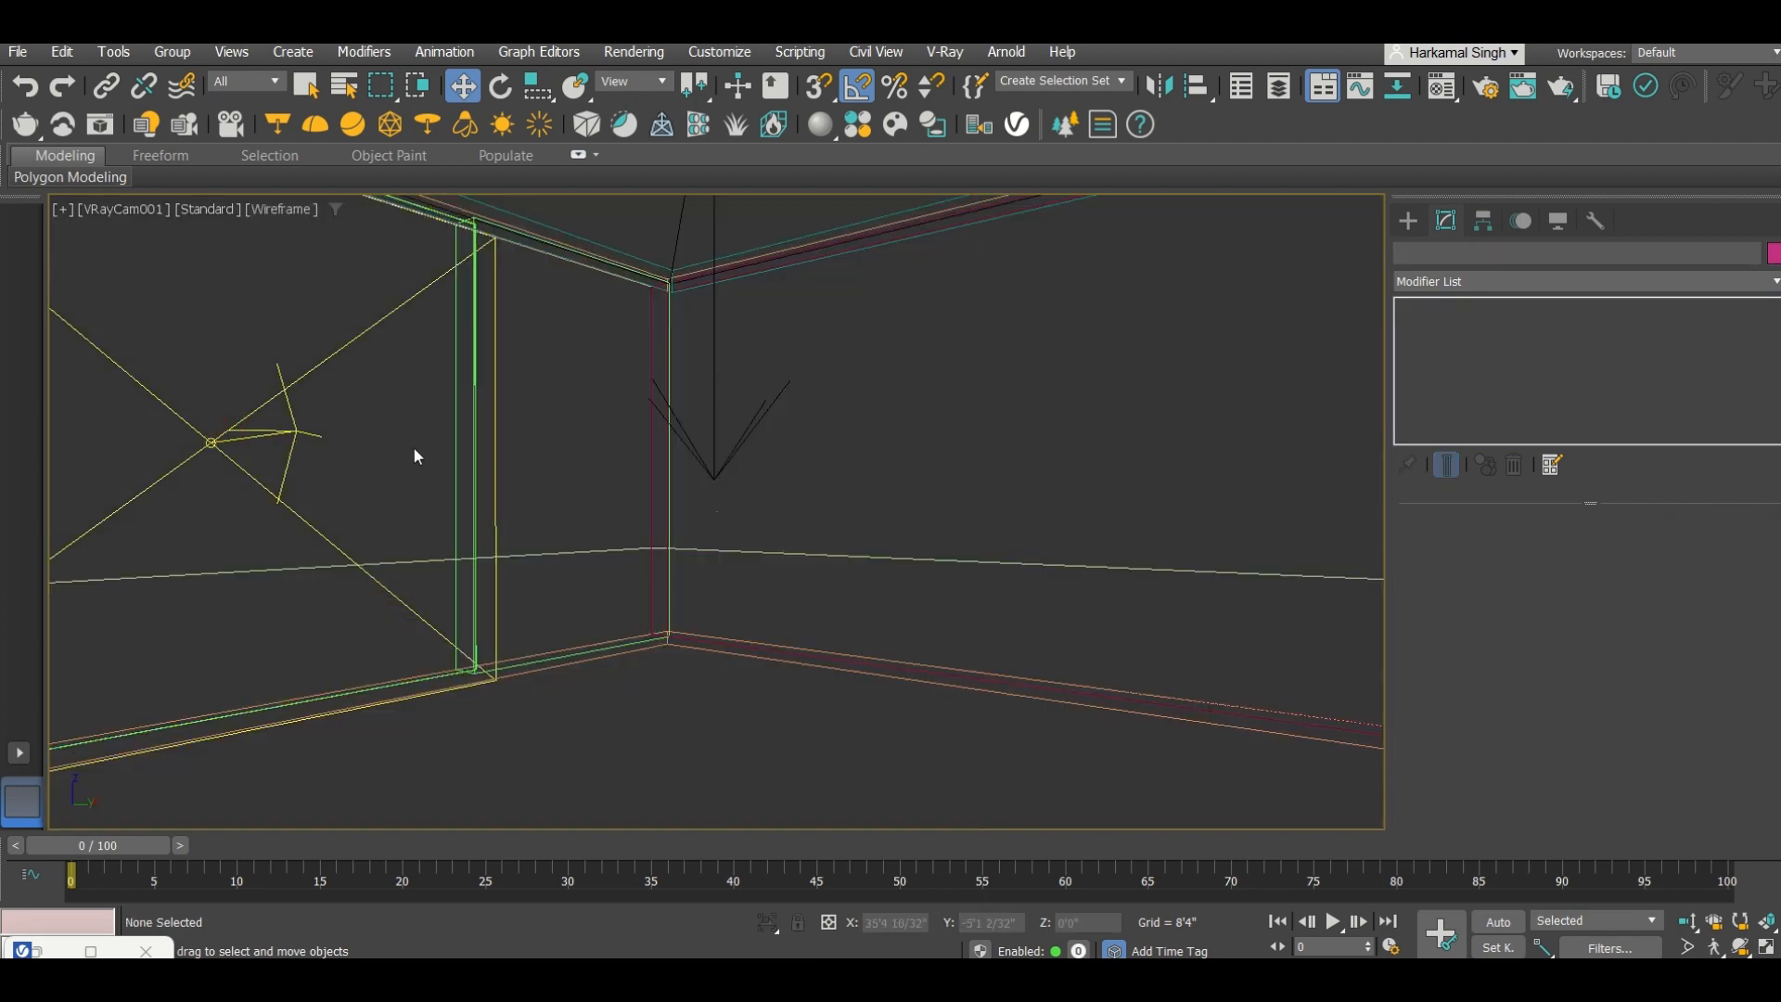
Step: Set the window plane light's temperature to 6500 and multiplier to 30, and start an interactive render in shaded view
click(293, 433)
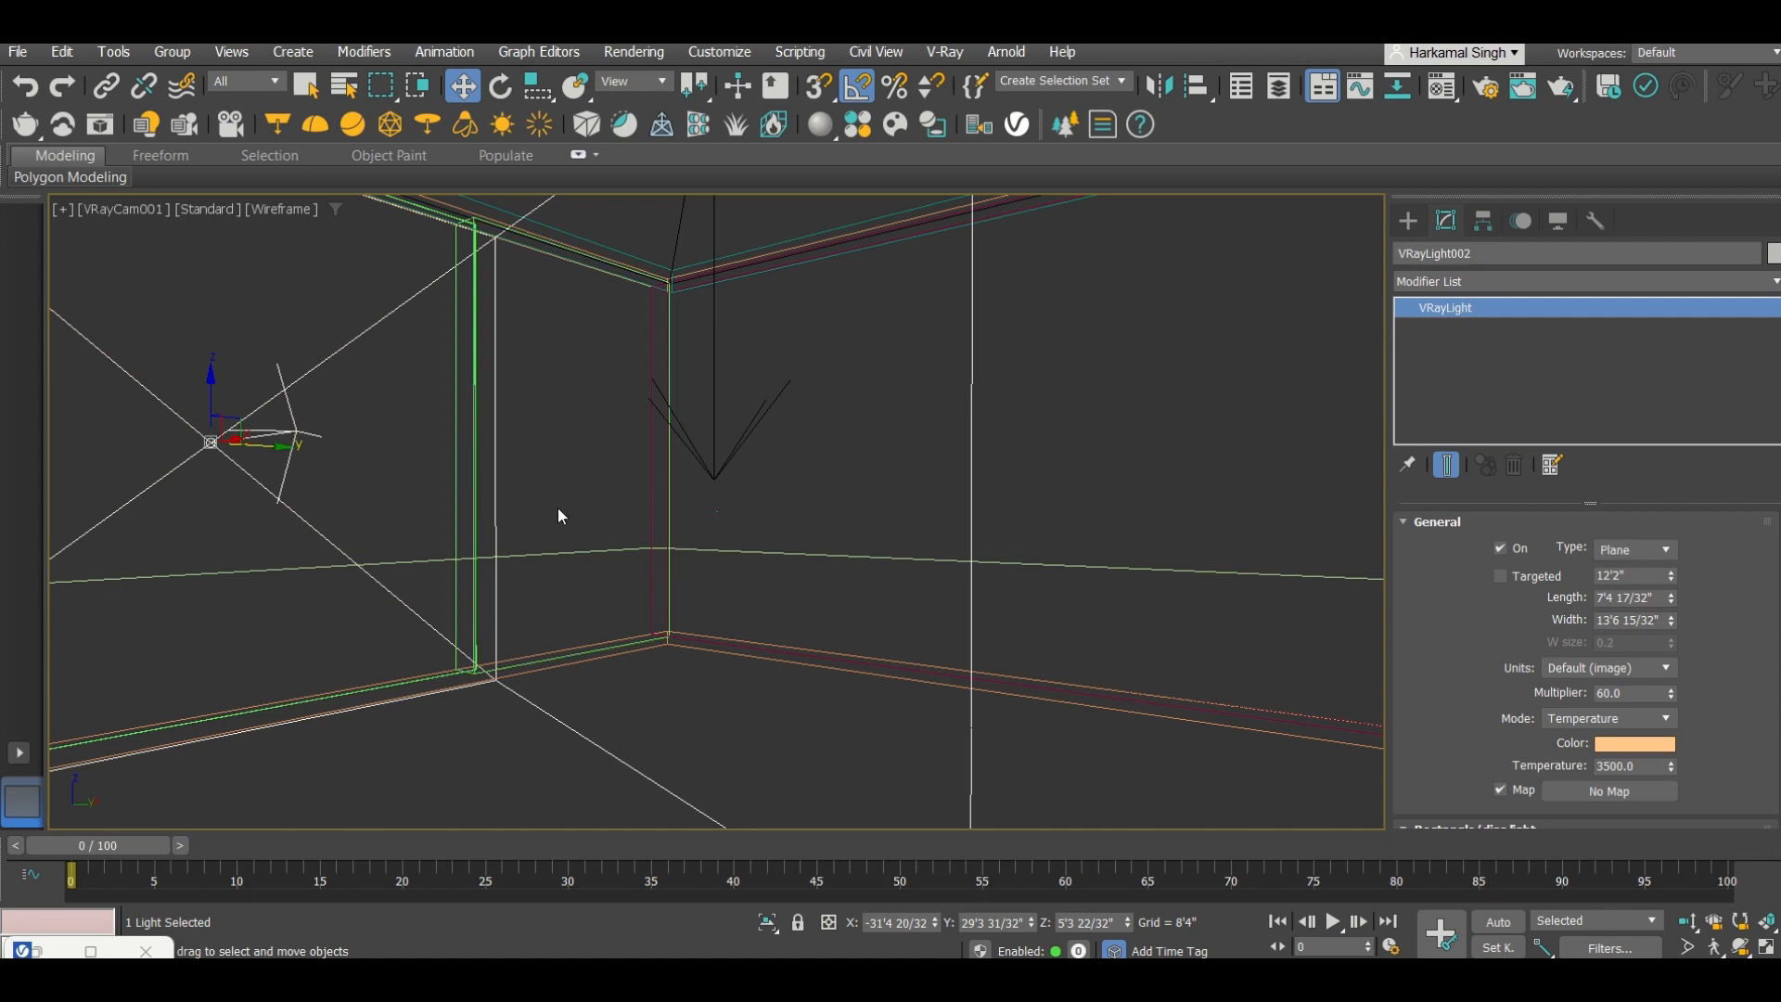
key(F3)
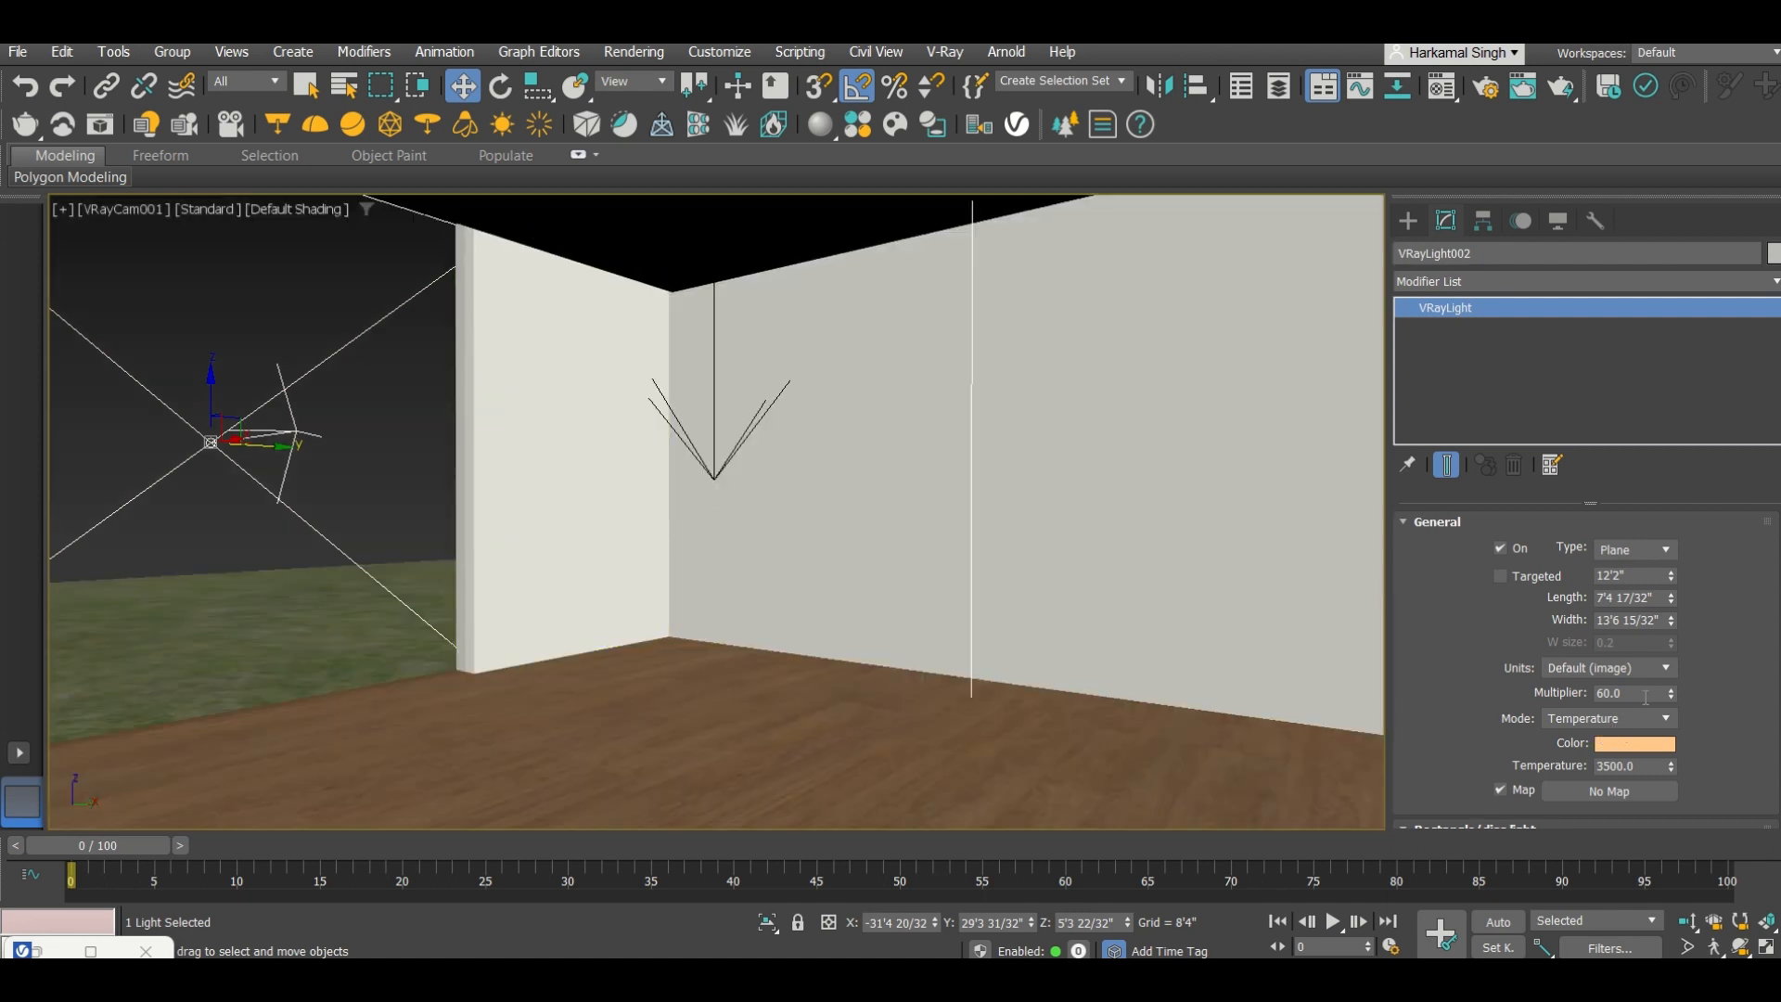
double_click(1640, 771)
key(Return)
double_click(1645, 692)
key(Return)
key(shift+q)
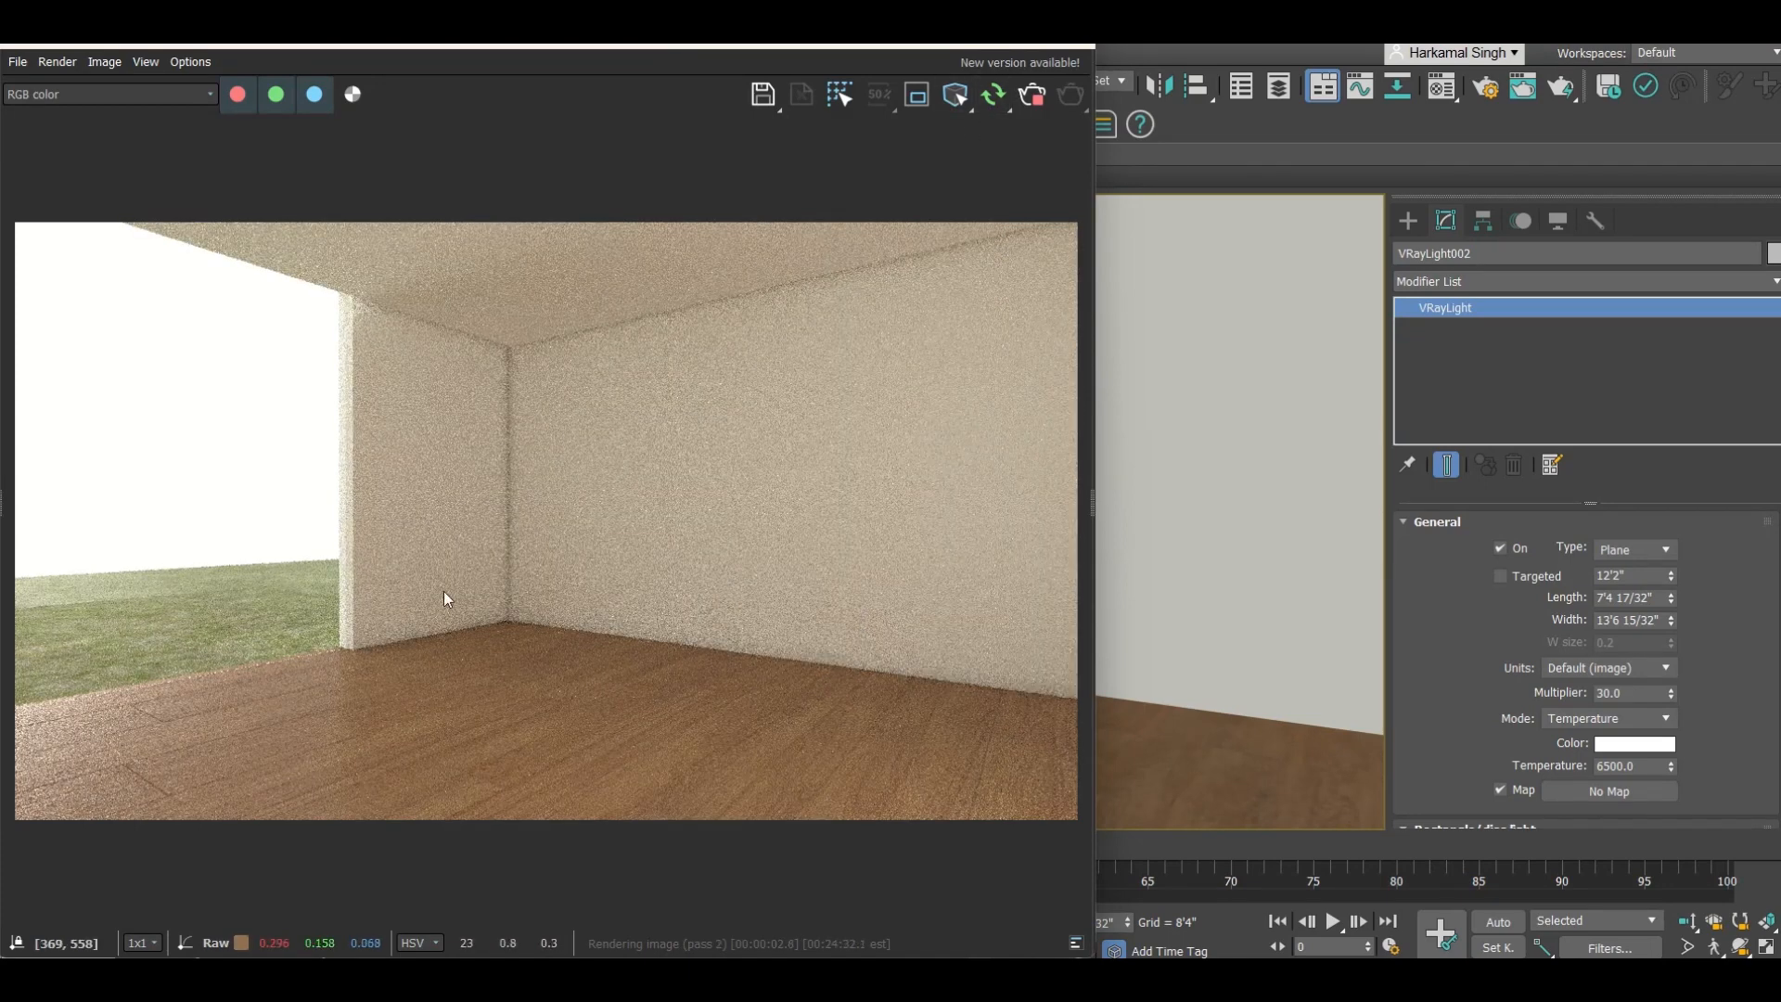
Step: Try window light multipliers of 60 and 80 while the interactive render runs, and check the light's options
double_click(1625, 693)
text(60)
key(Return)
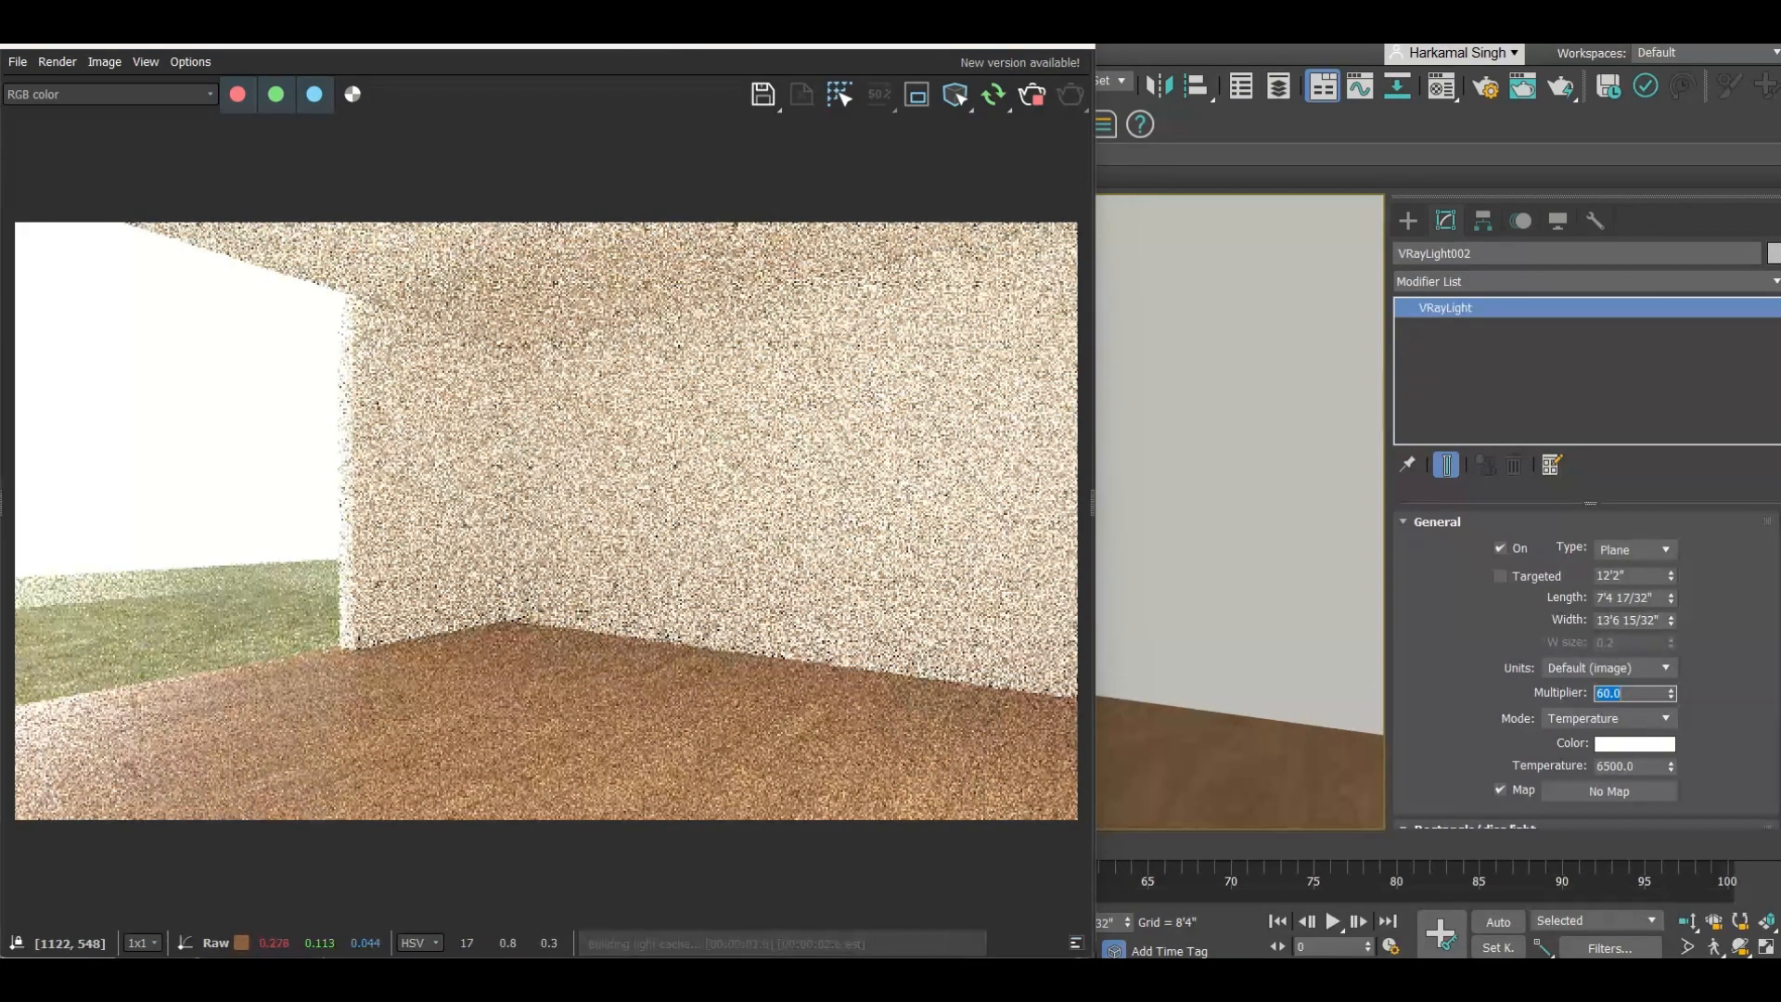
text(80)
key(Return)
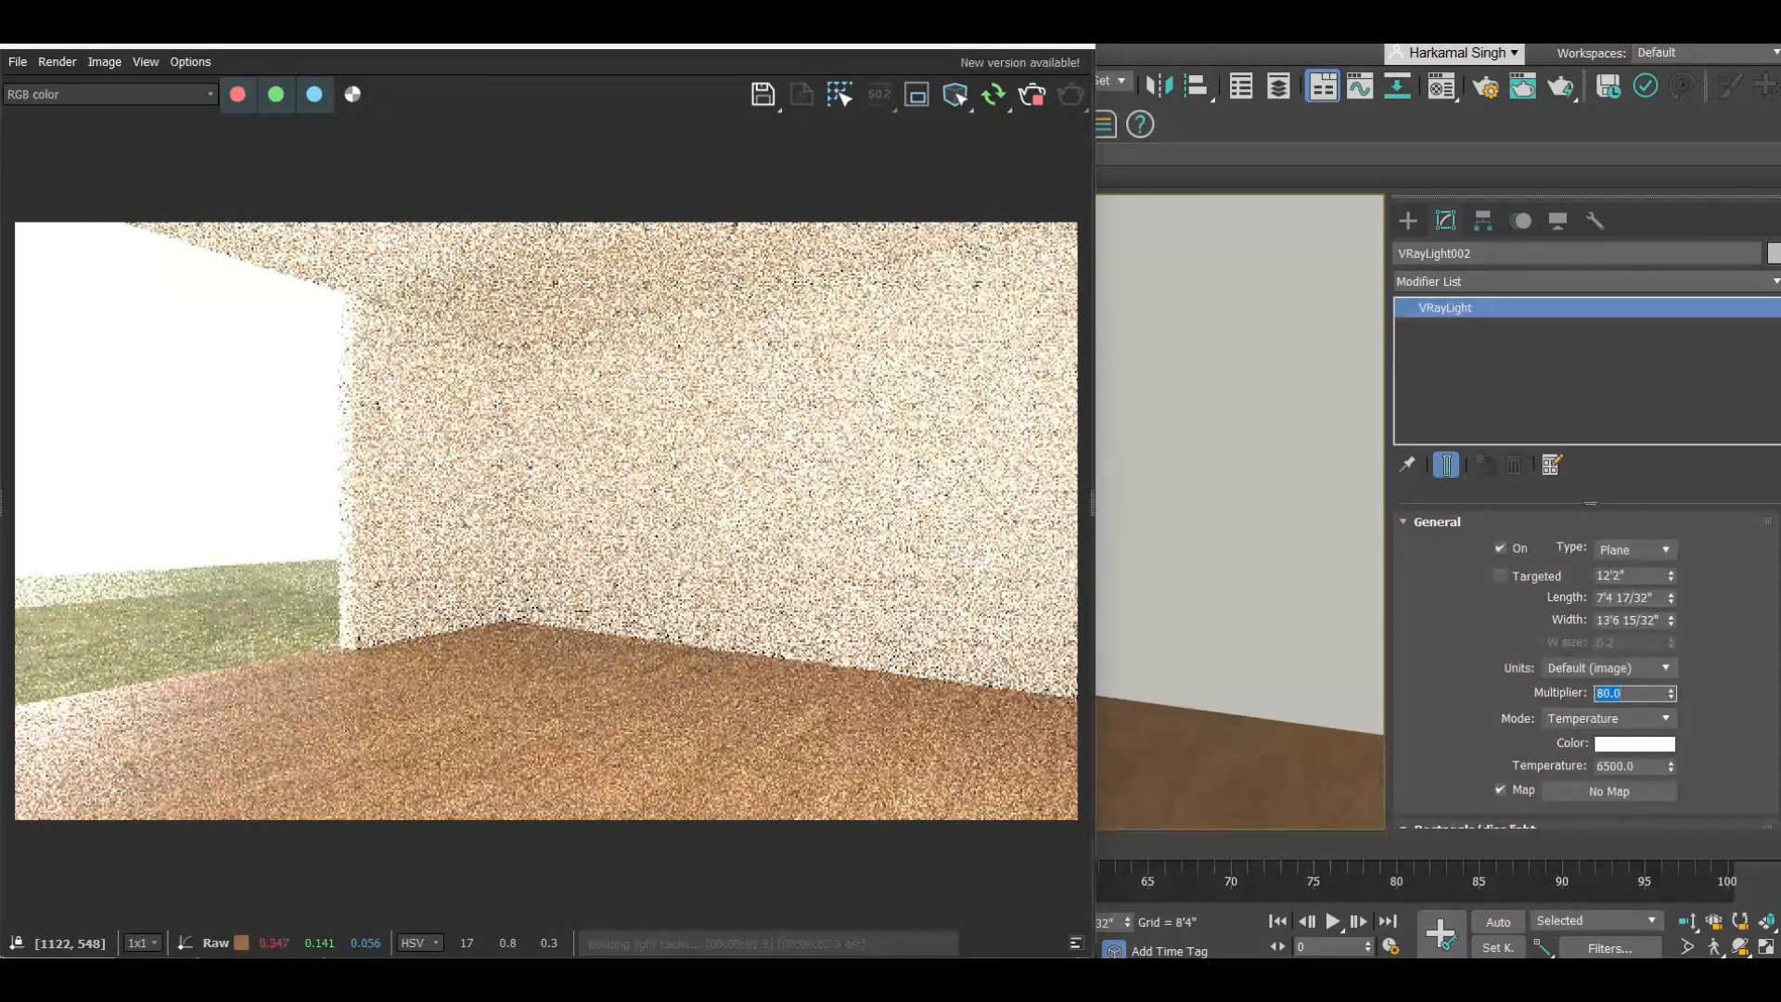
scroll(1479, 720, down, 5)
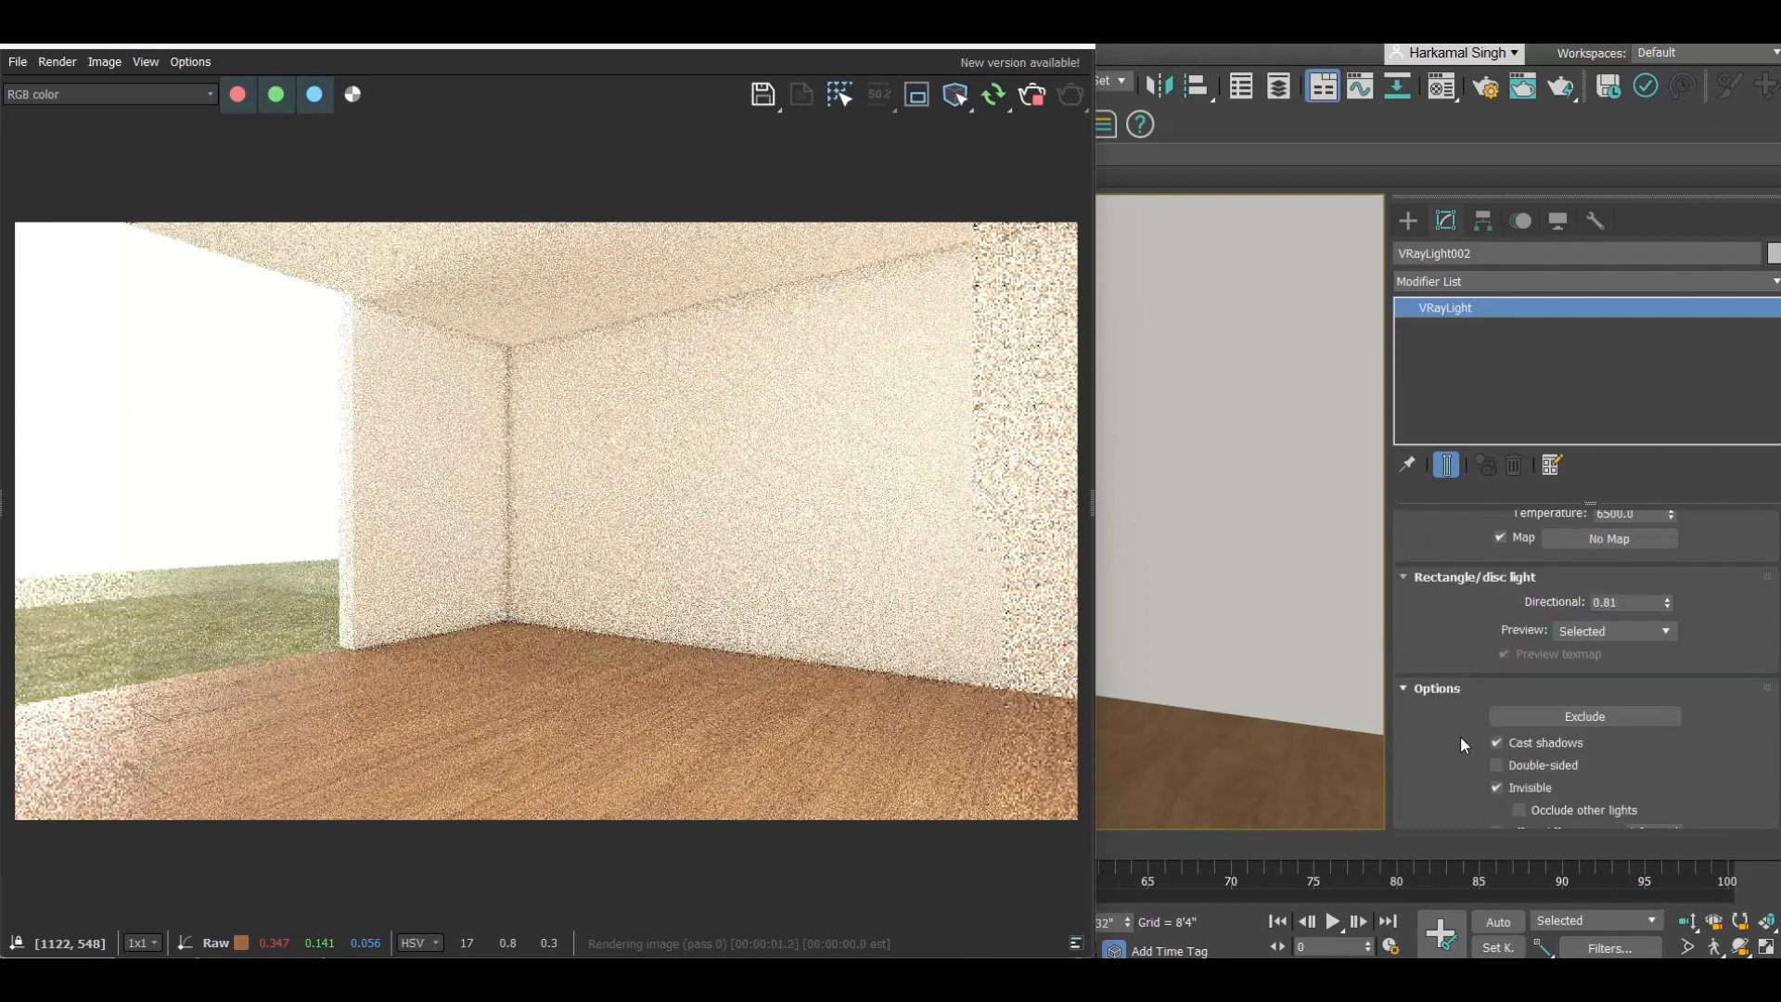
scroll(1460, 737, down, 1)
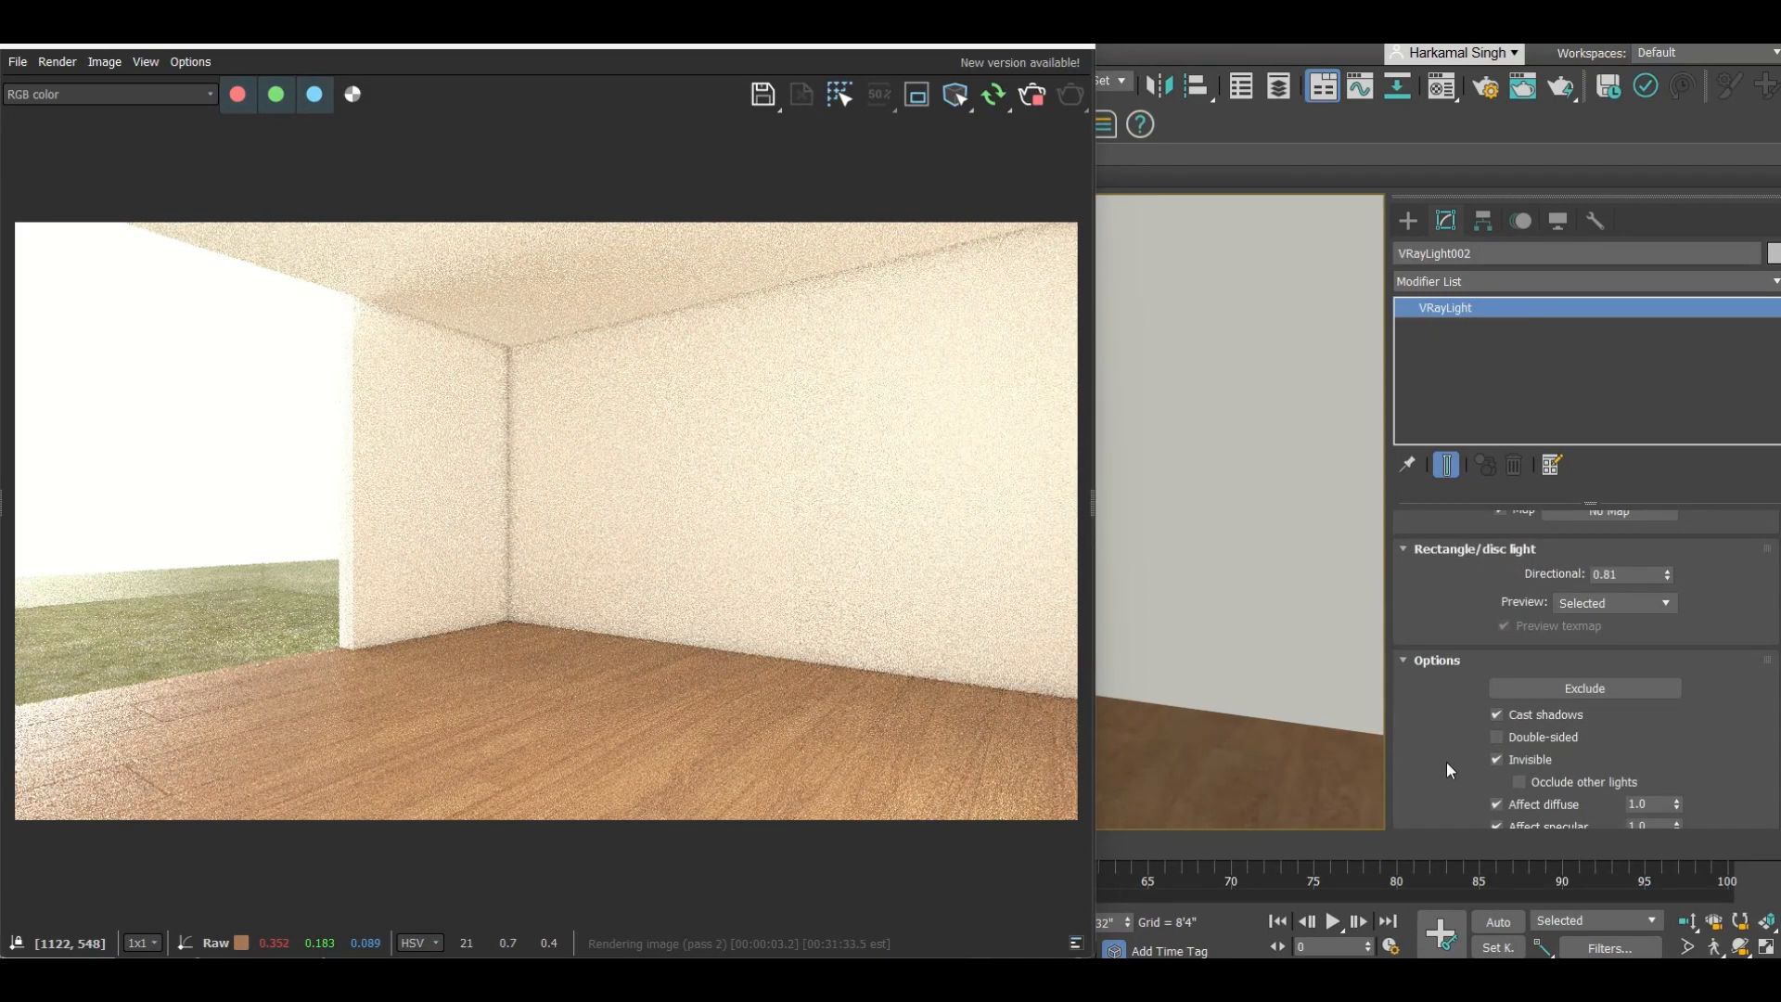
scroll(1446, 763, up, 5)
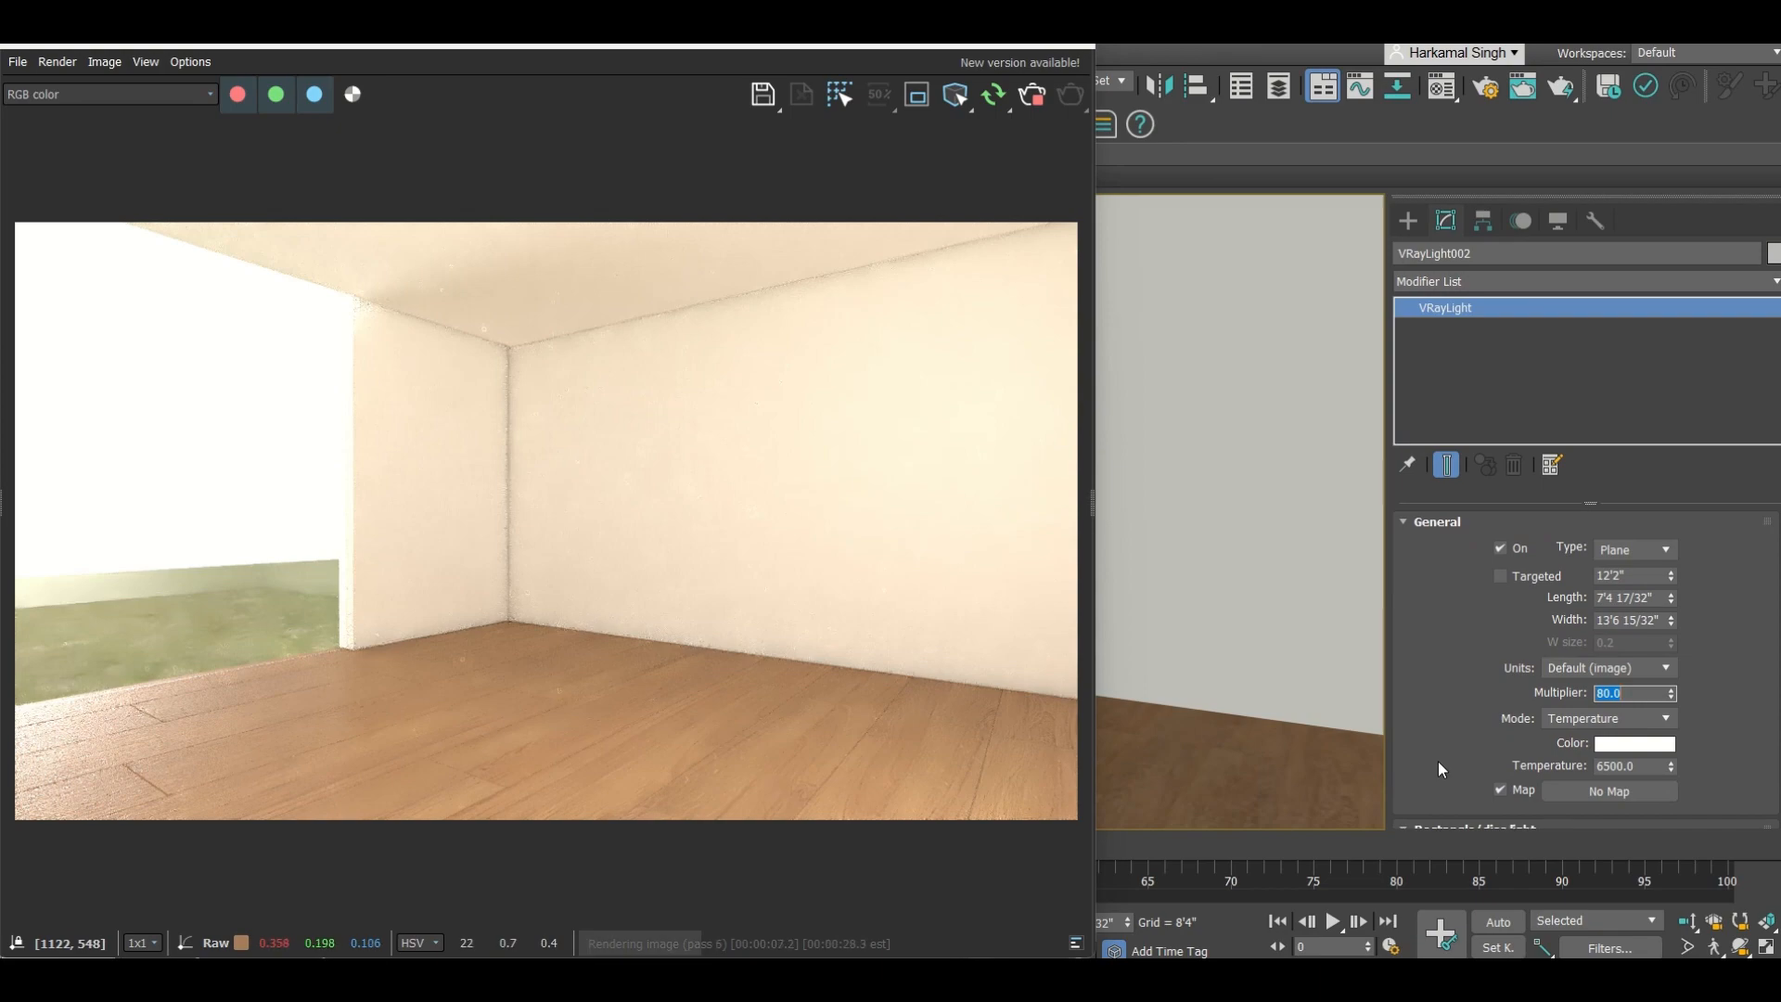
Step: Set the window light's multiplier to 20, check the render and put the frame buffer away
text(20)
key(Return)
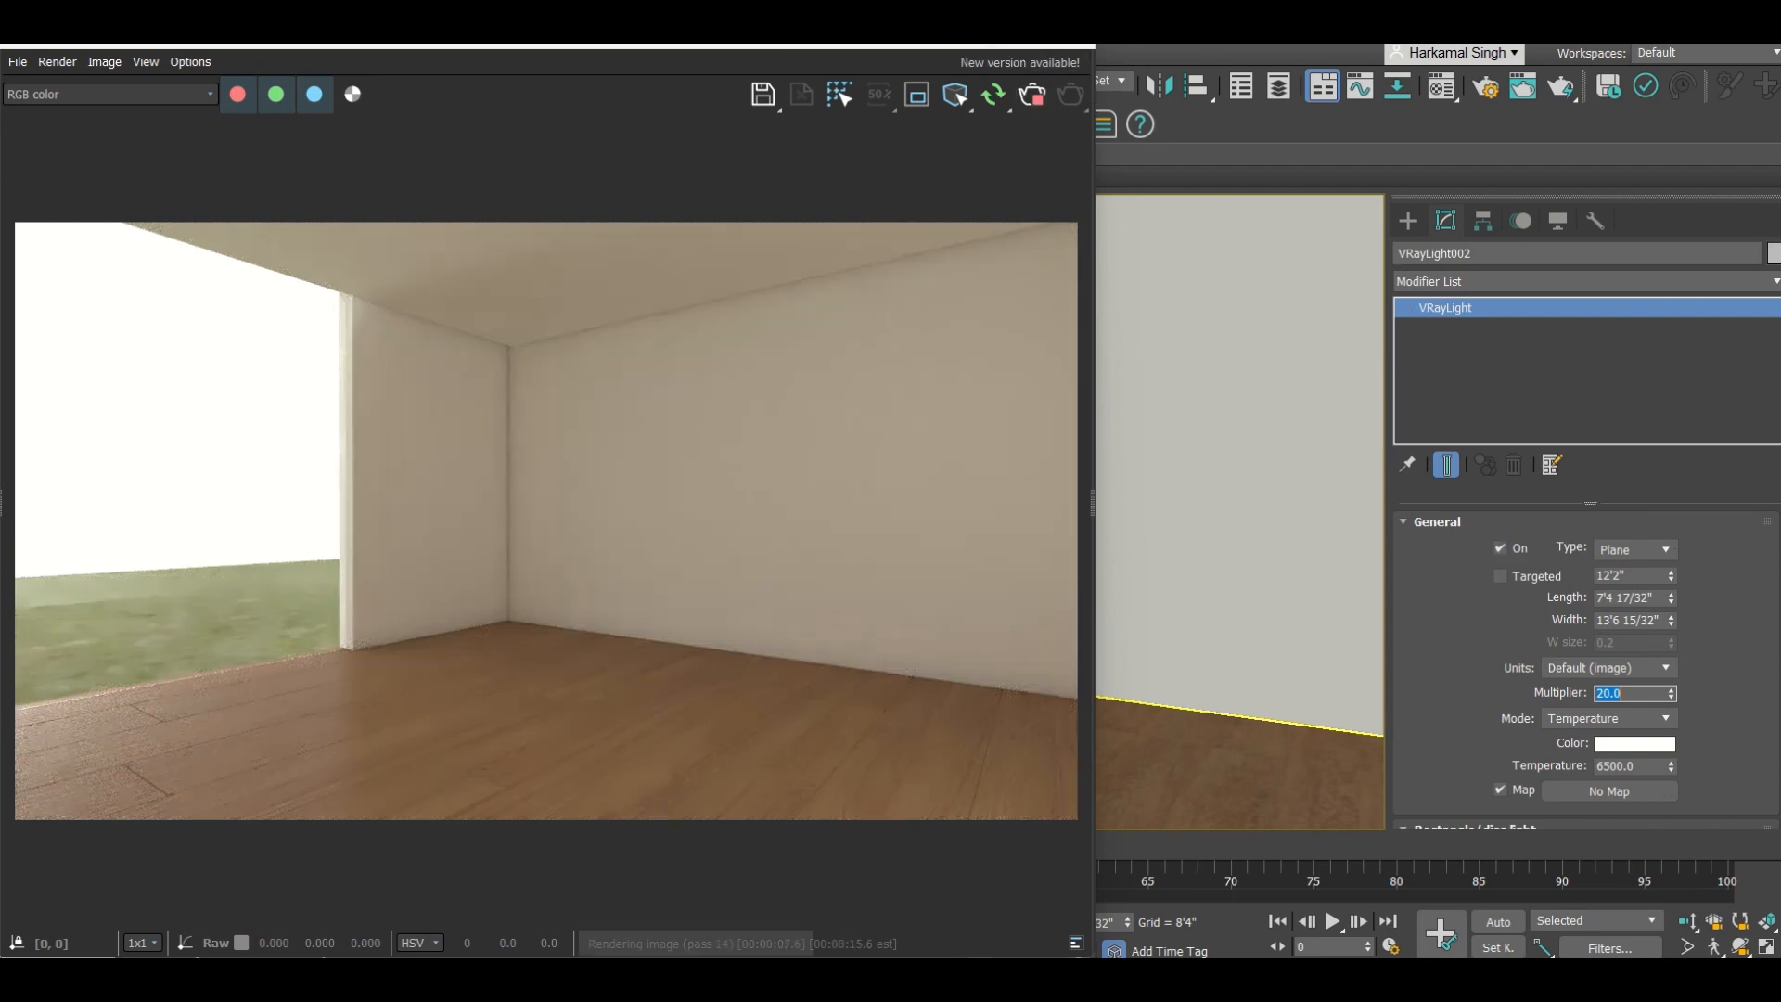
mouse_move(966, 49)
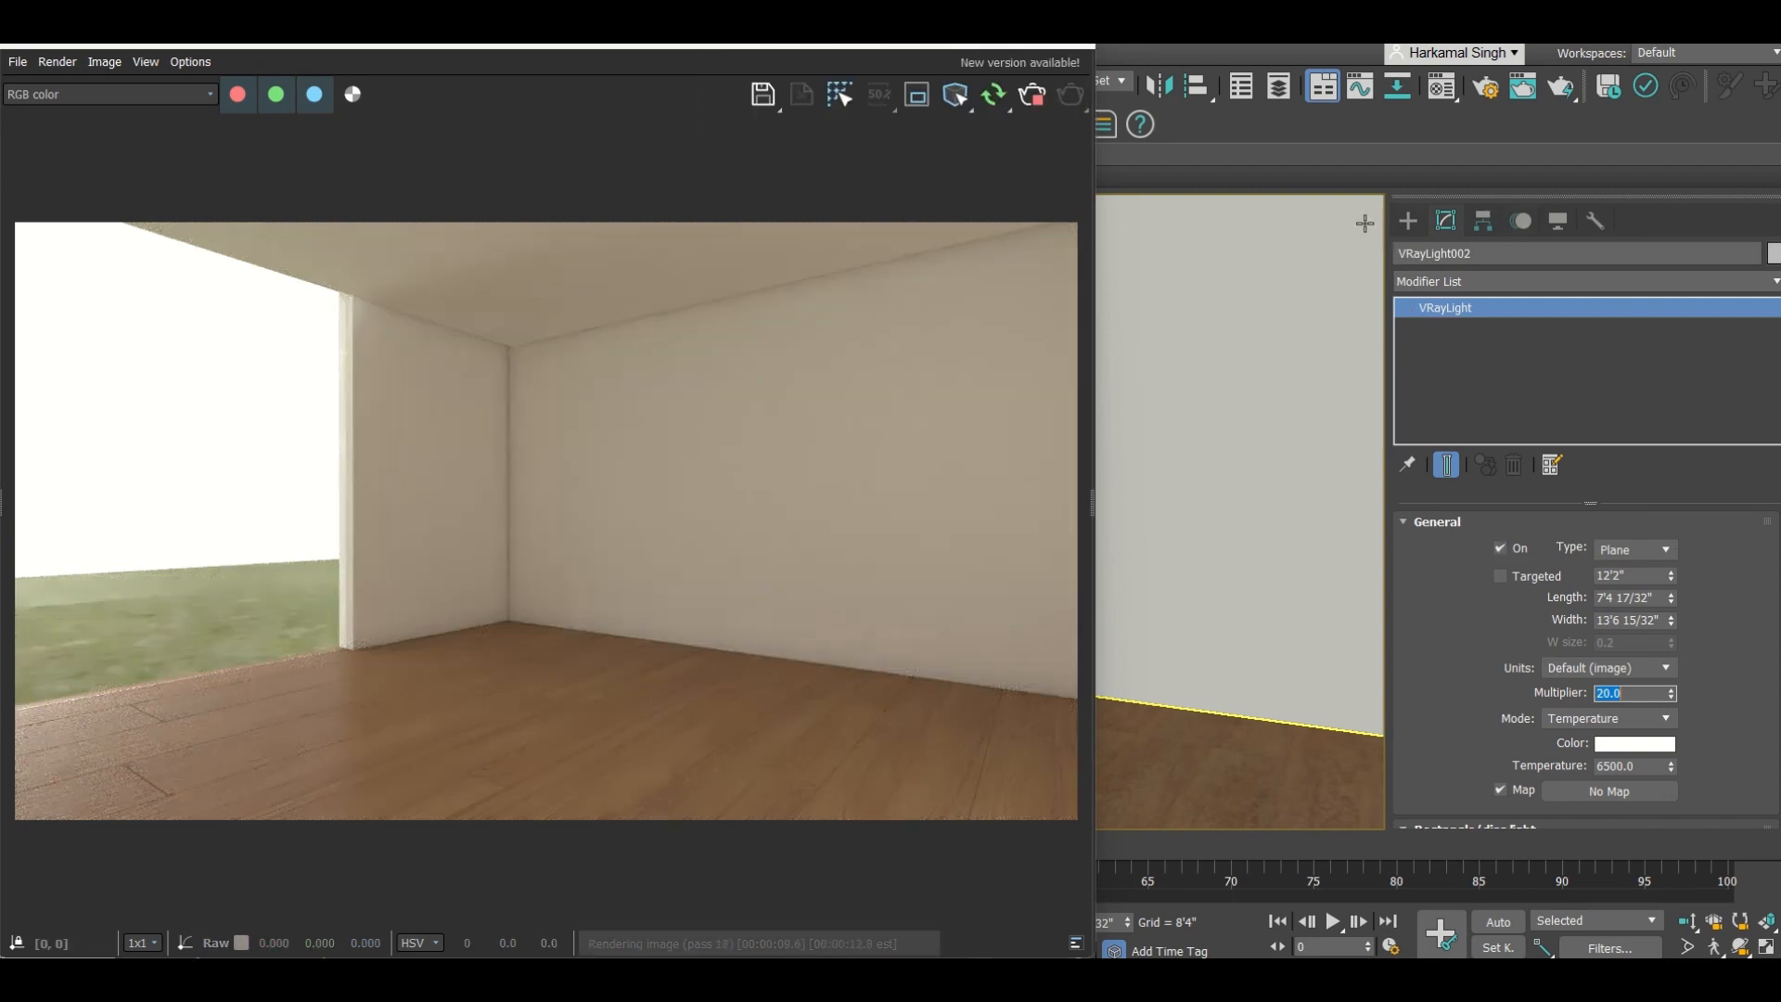
click(963, 42)
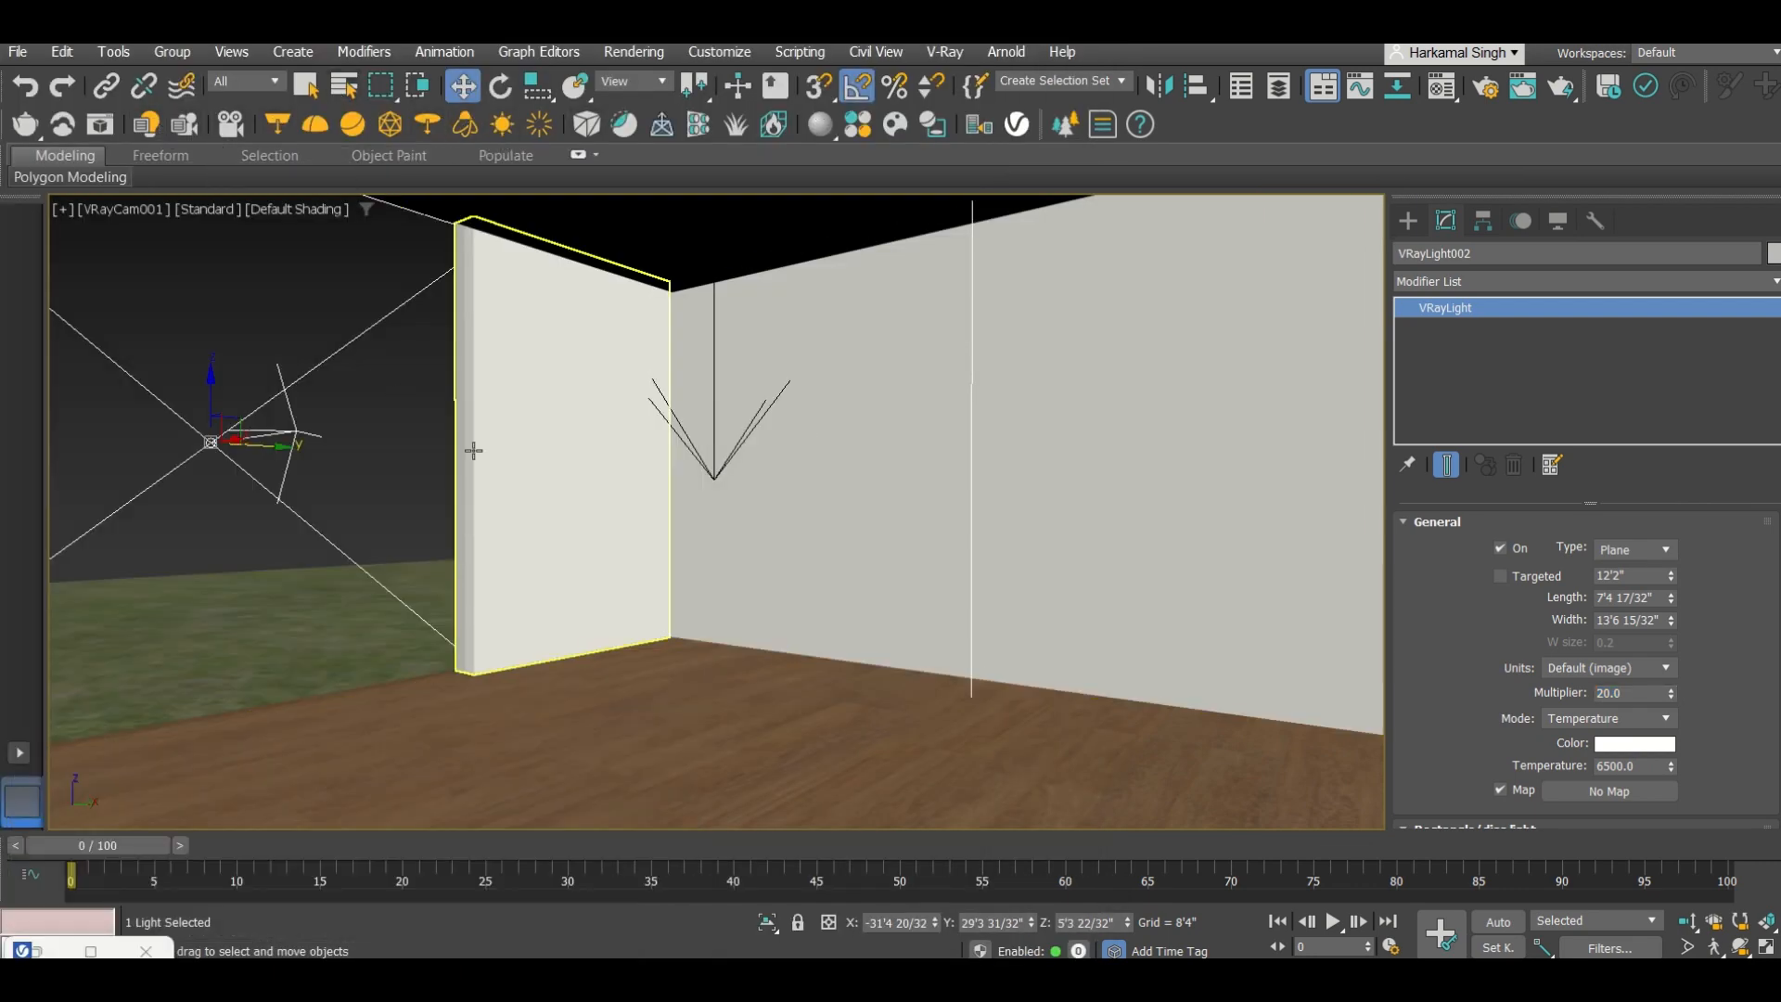
Step: Turn the Pocket Light on, check it together with the window light in an interactive render, and stop the render
click(727, 466)
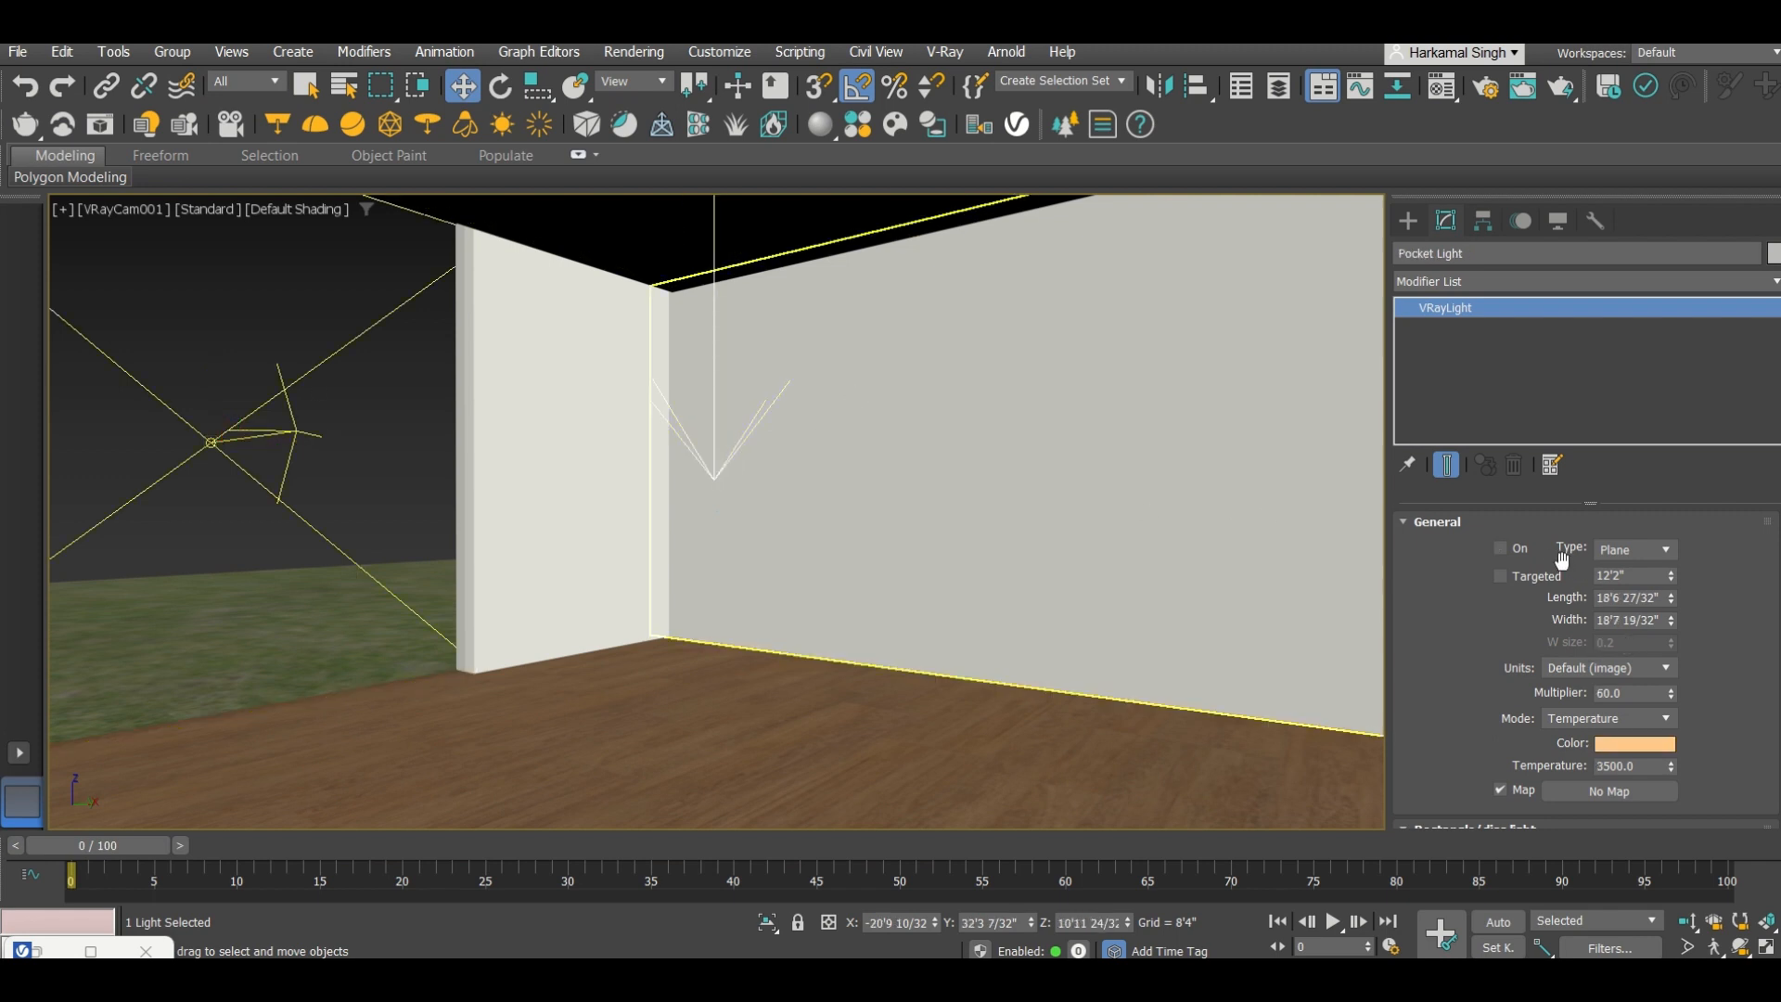
click(1500, 549)
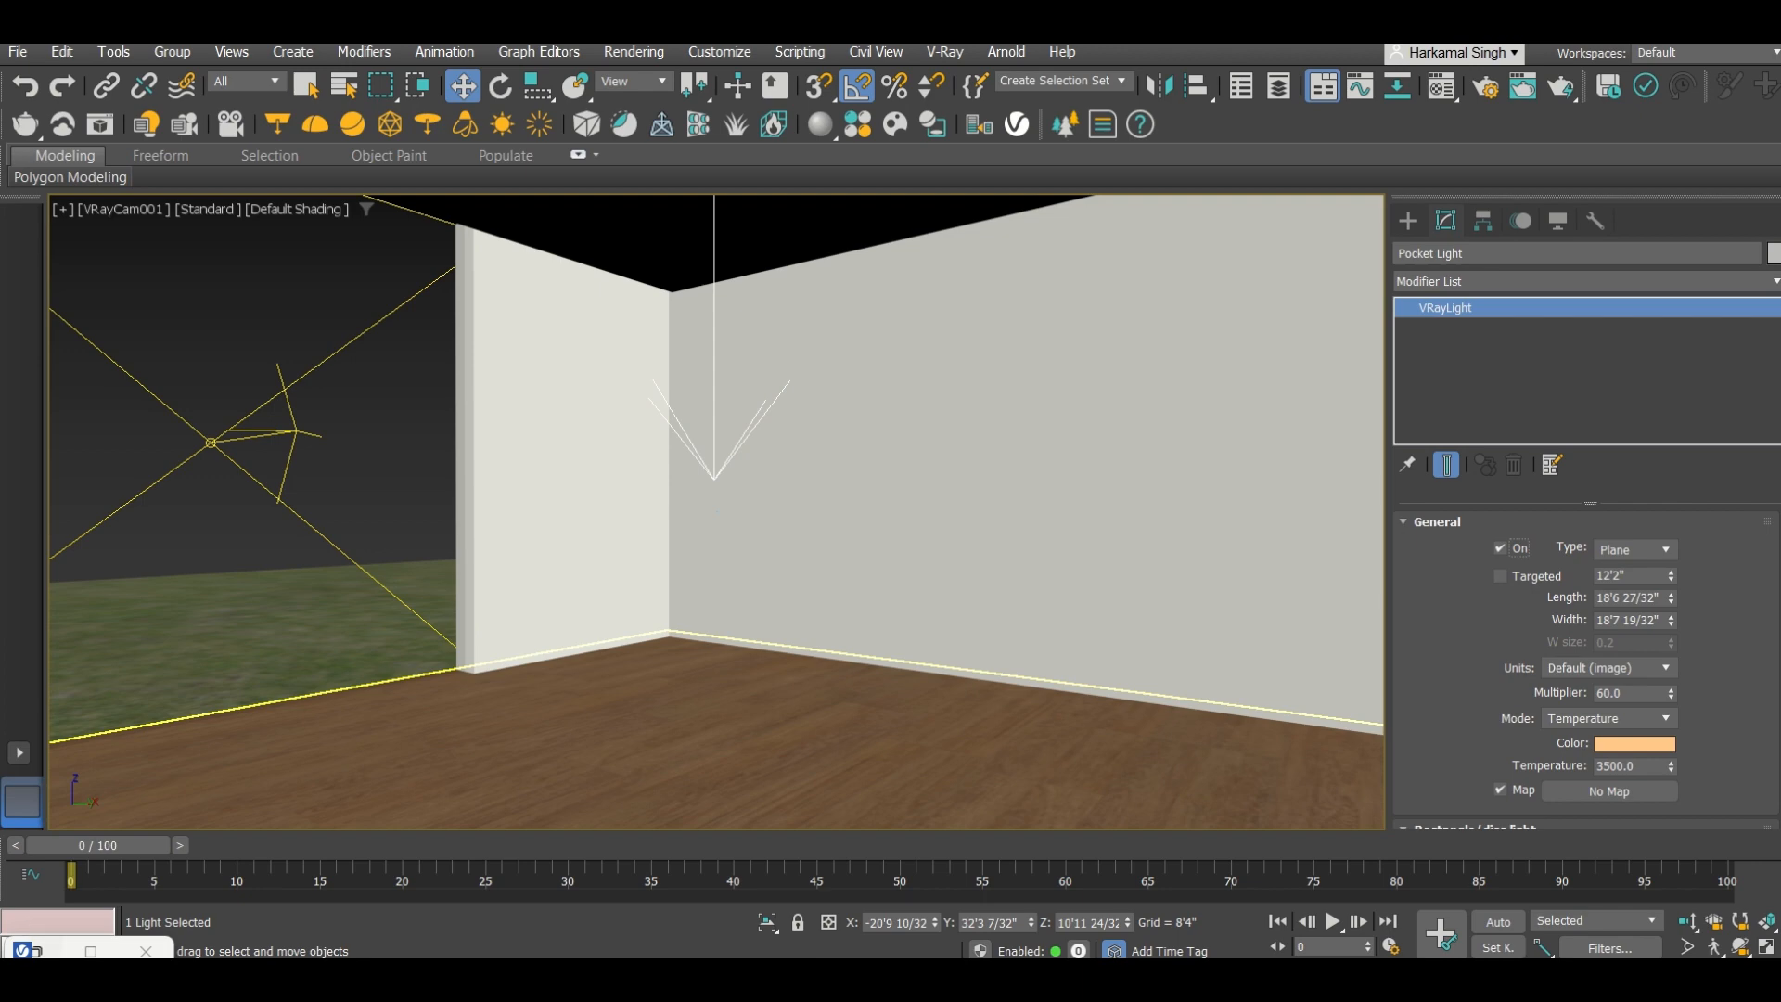
key(shift+q)
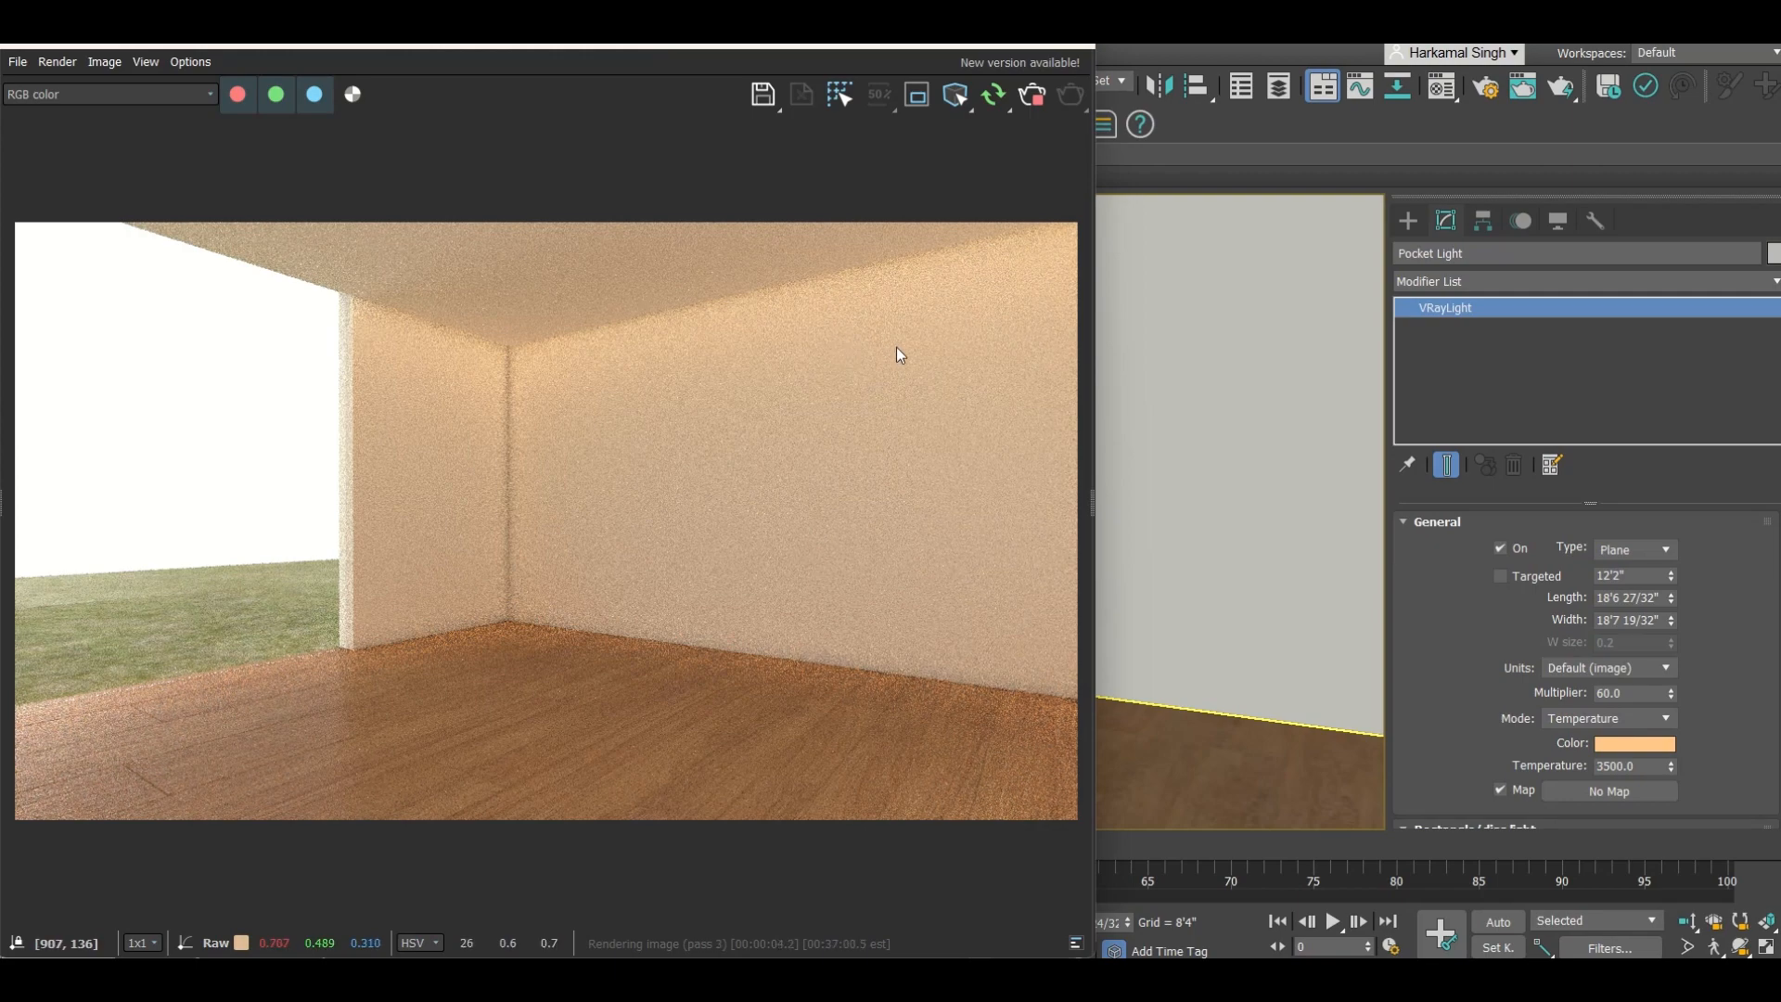
click(1031, 94)
click(950, 45)
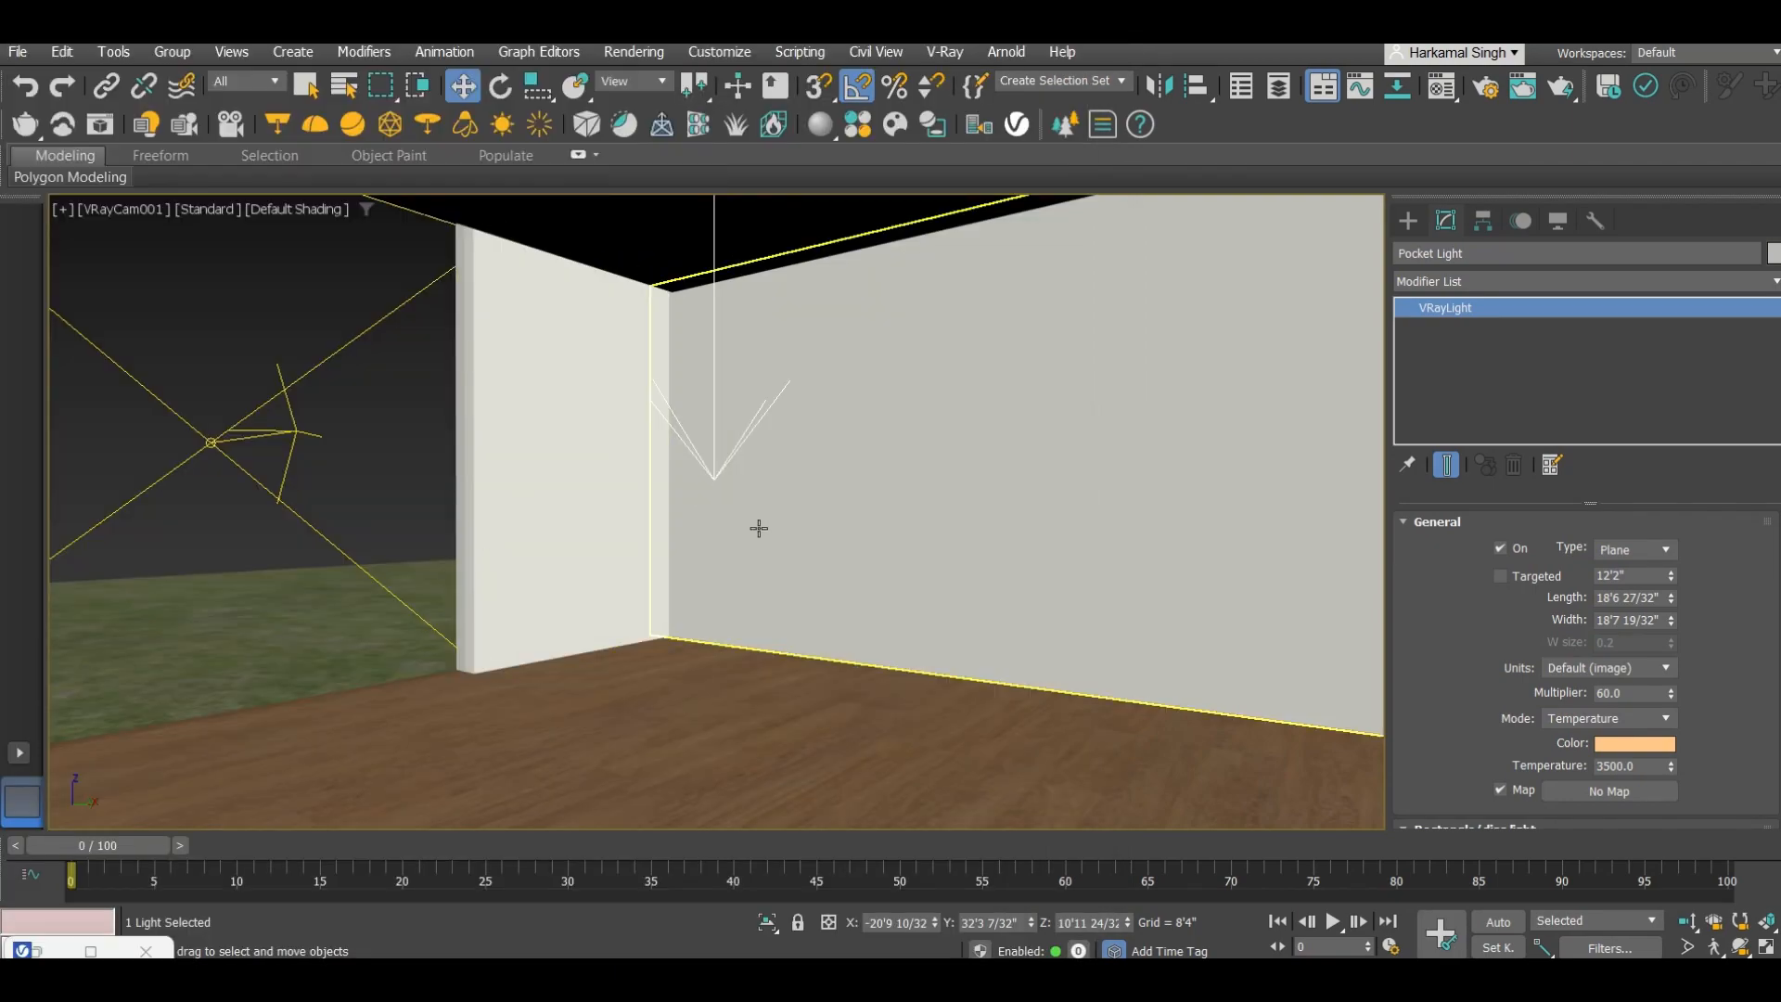
Step: With the C-Ext room wall selected, load Stone_C_250cm from the V-Ray Material Library's Stone category into an unused material slot
click(626, 510)
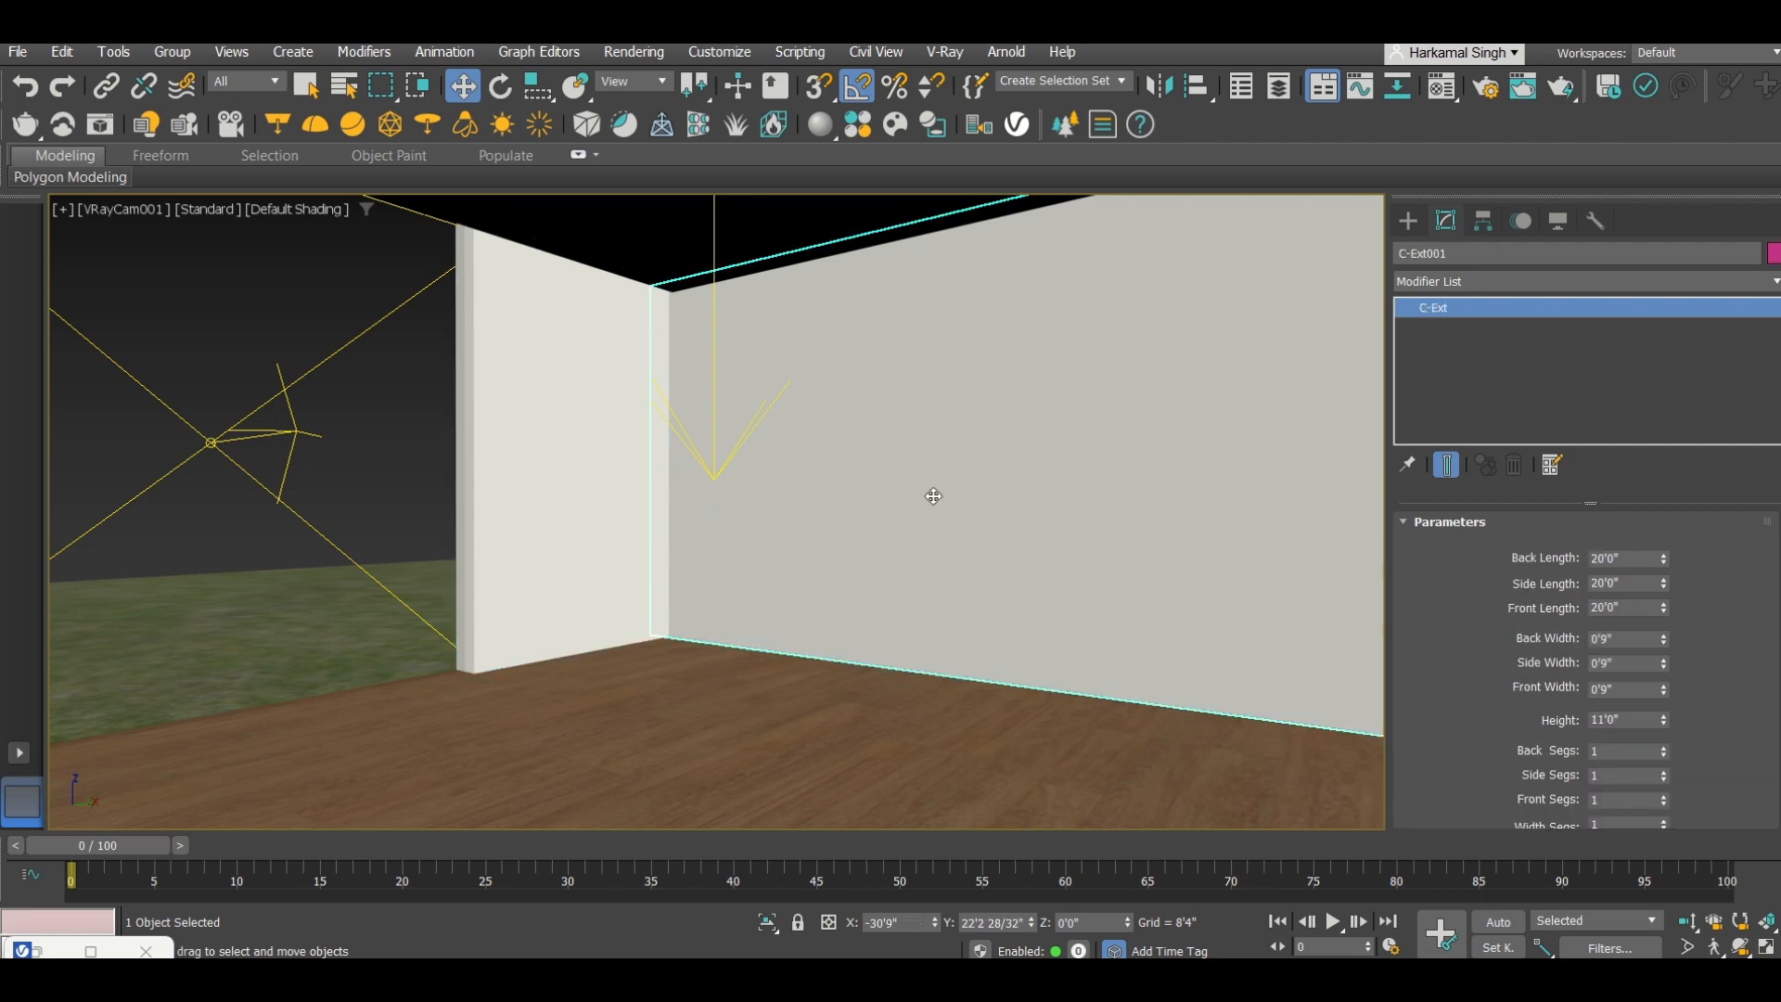
key(m)
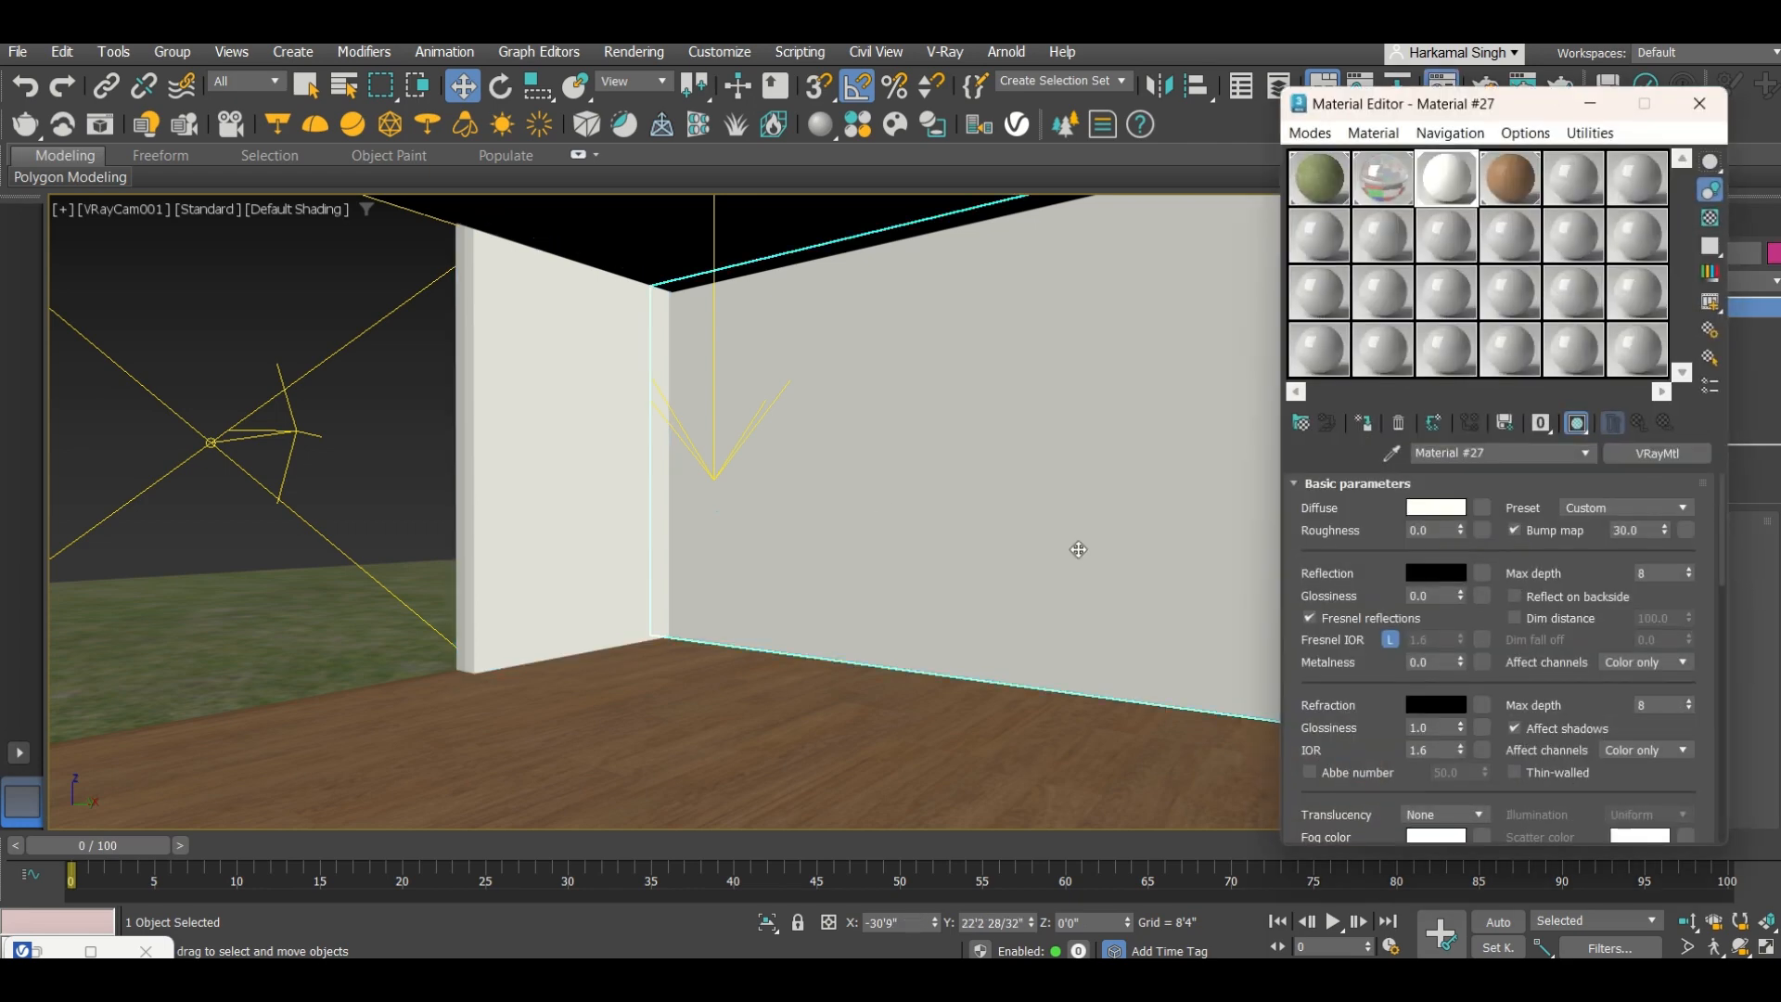
click(1531, 190)
click(981, 136)
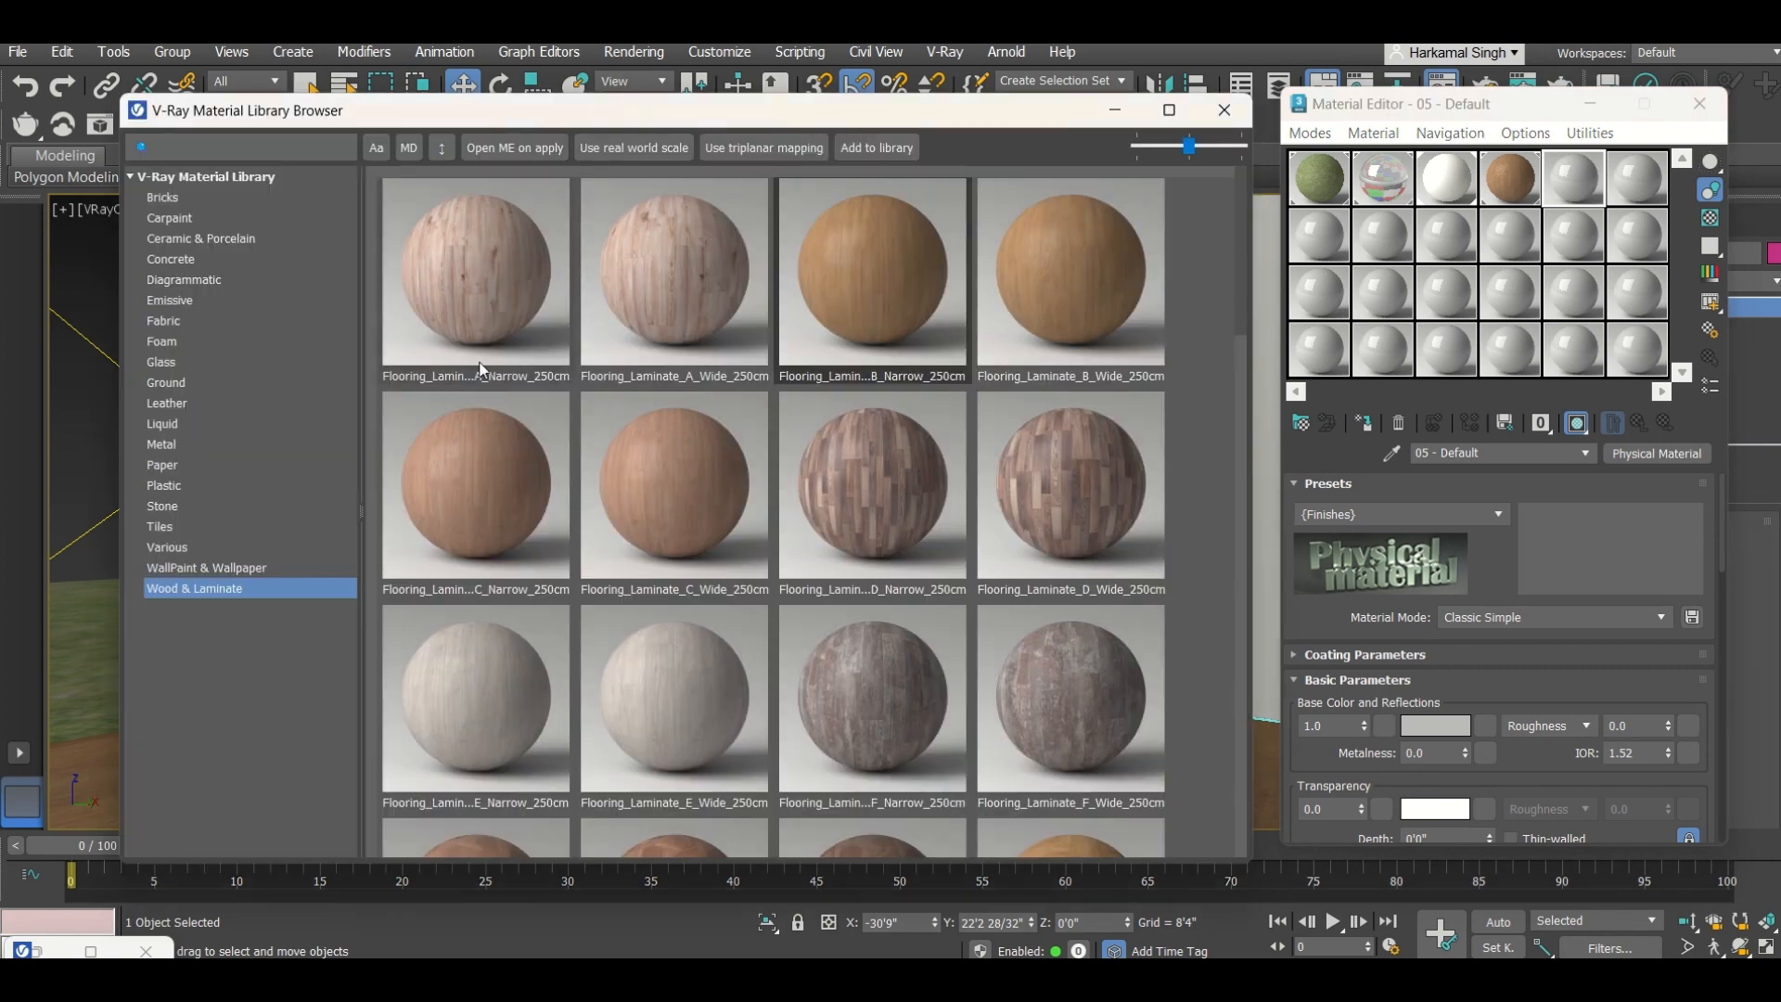
click(225, 444)
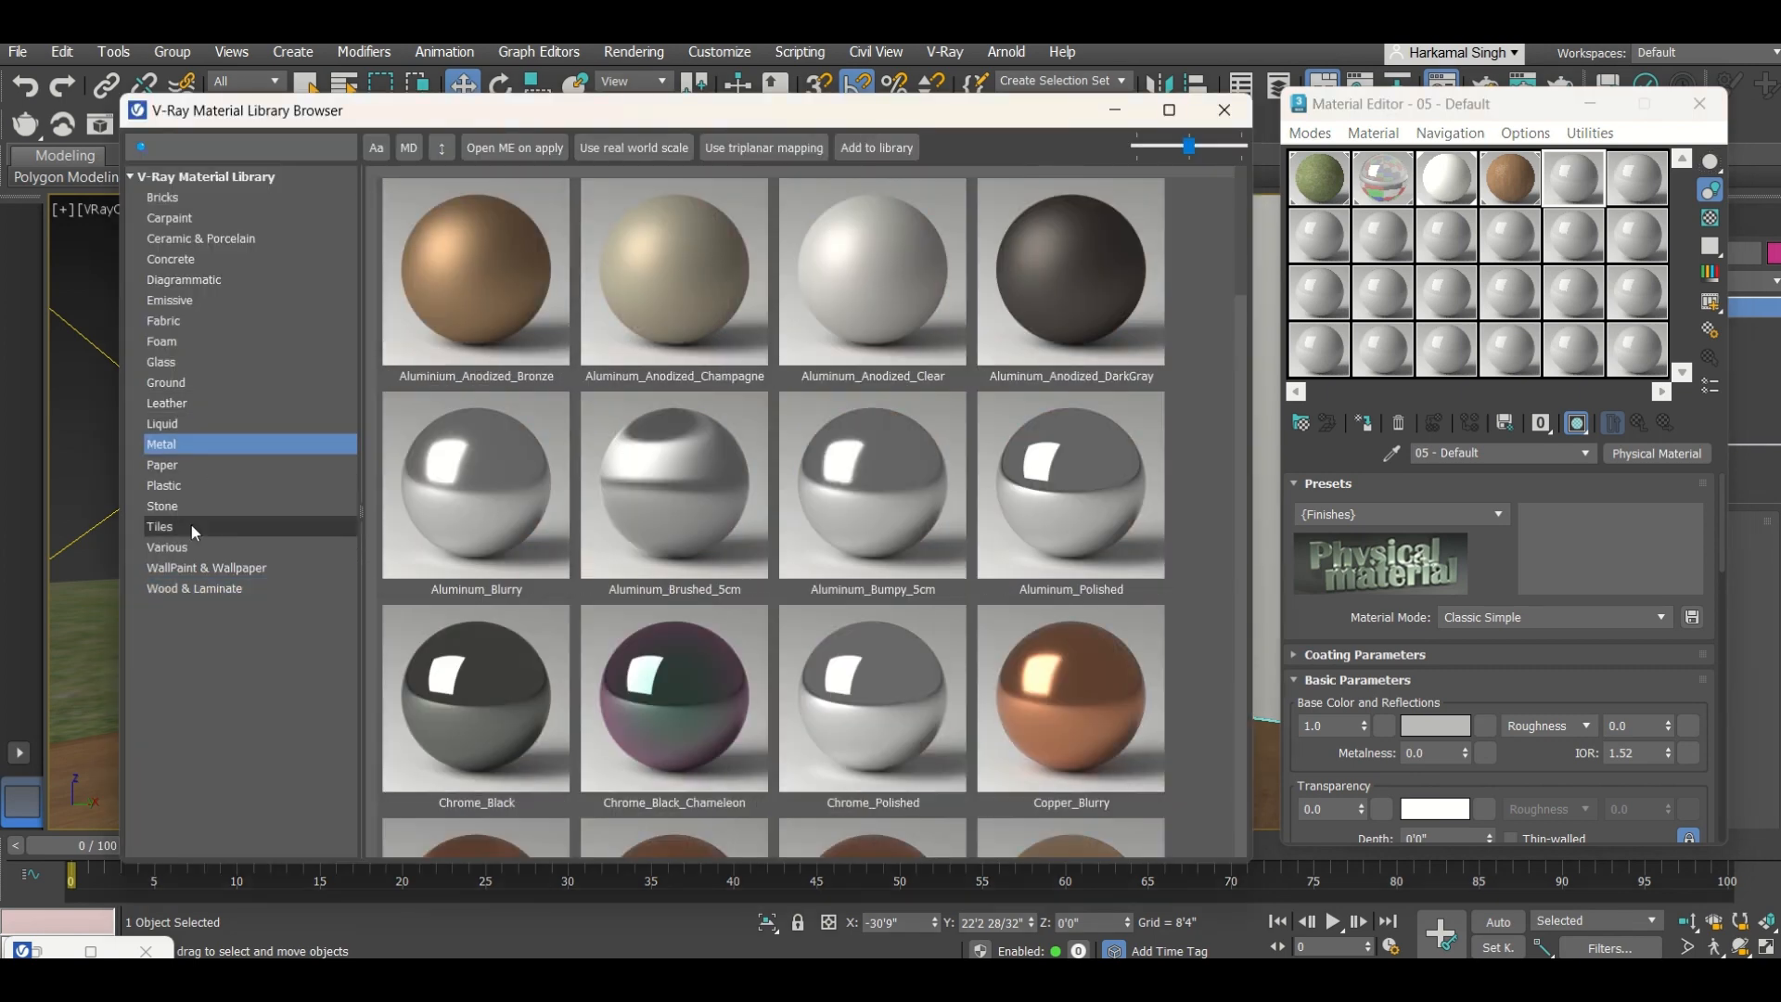
click(187, 507)
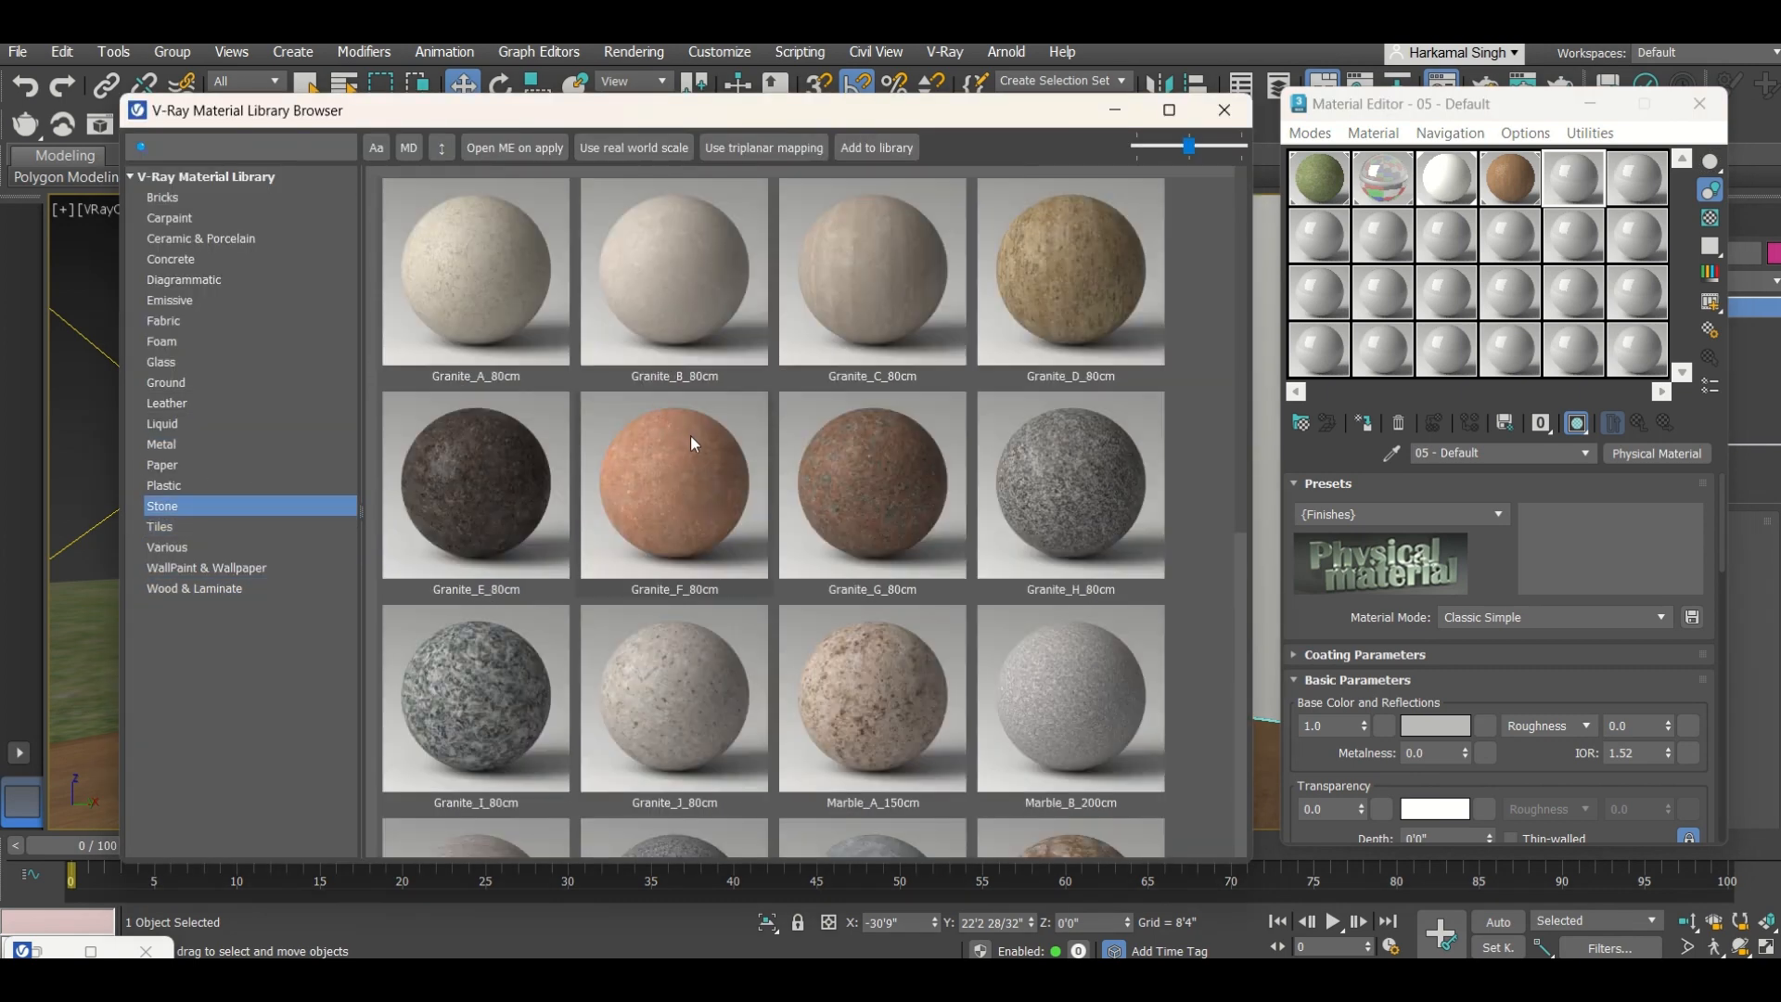
scroll(691, 443, down, 5)
click(505, 542)
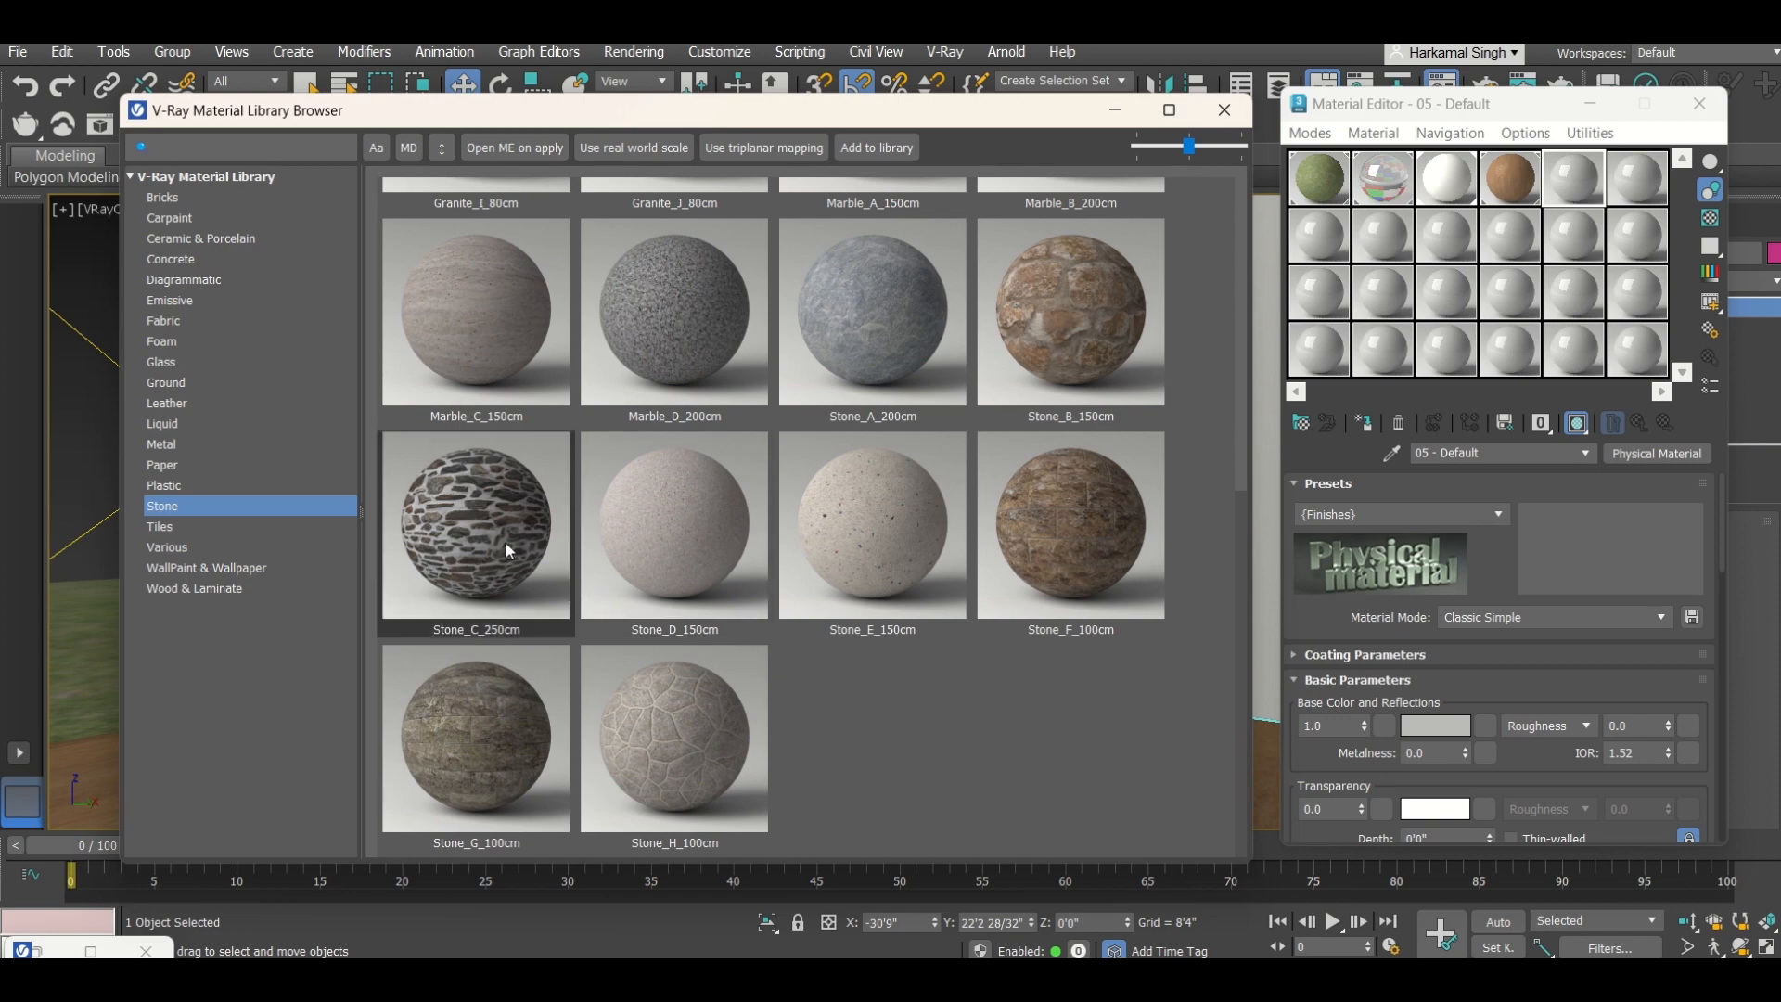
drag(1576, 180, 1574, 176)
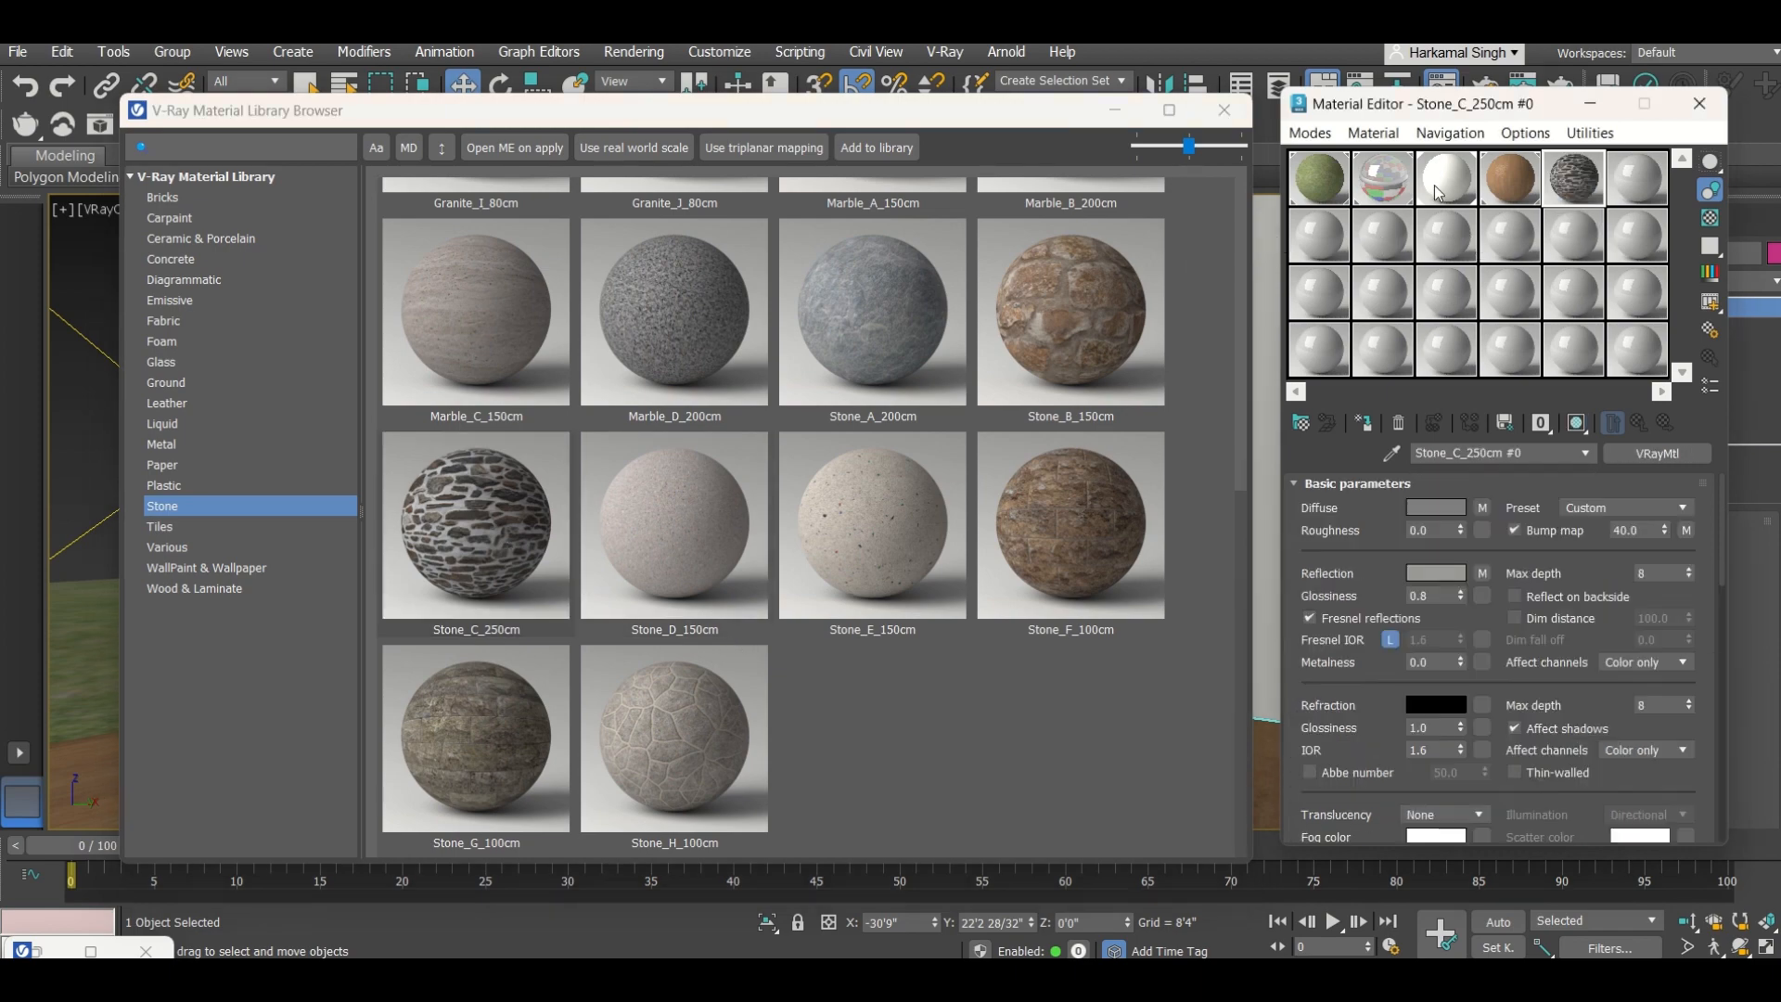
Step: Close the material library, assign the Stone_C_250cm material to the selected wall and show it shaded in the viewport
click(1224, 110)
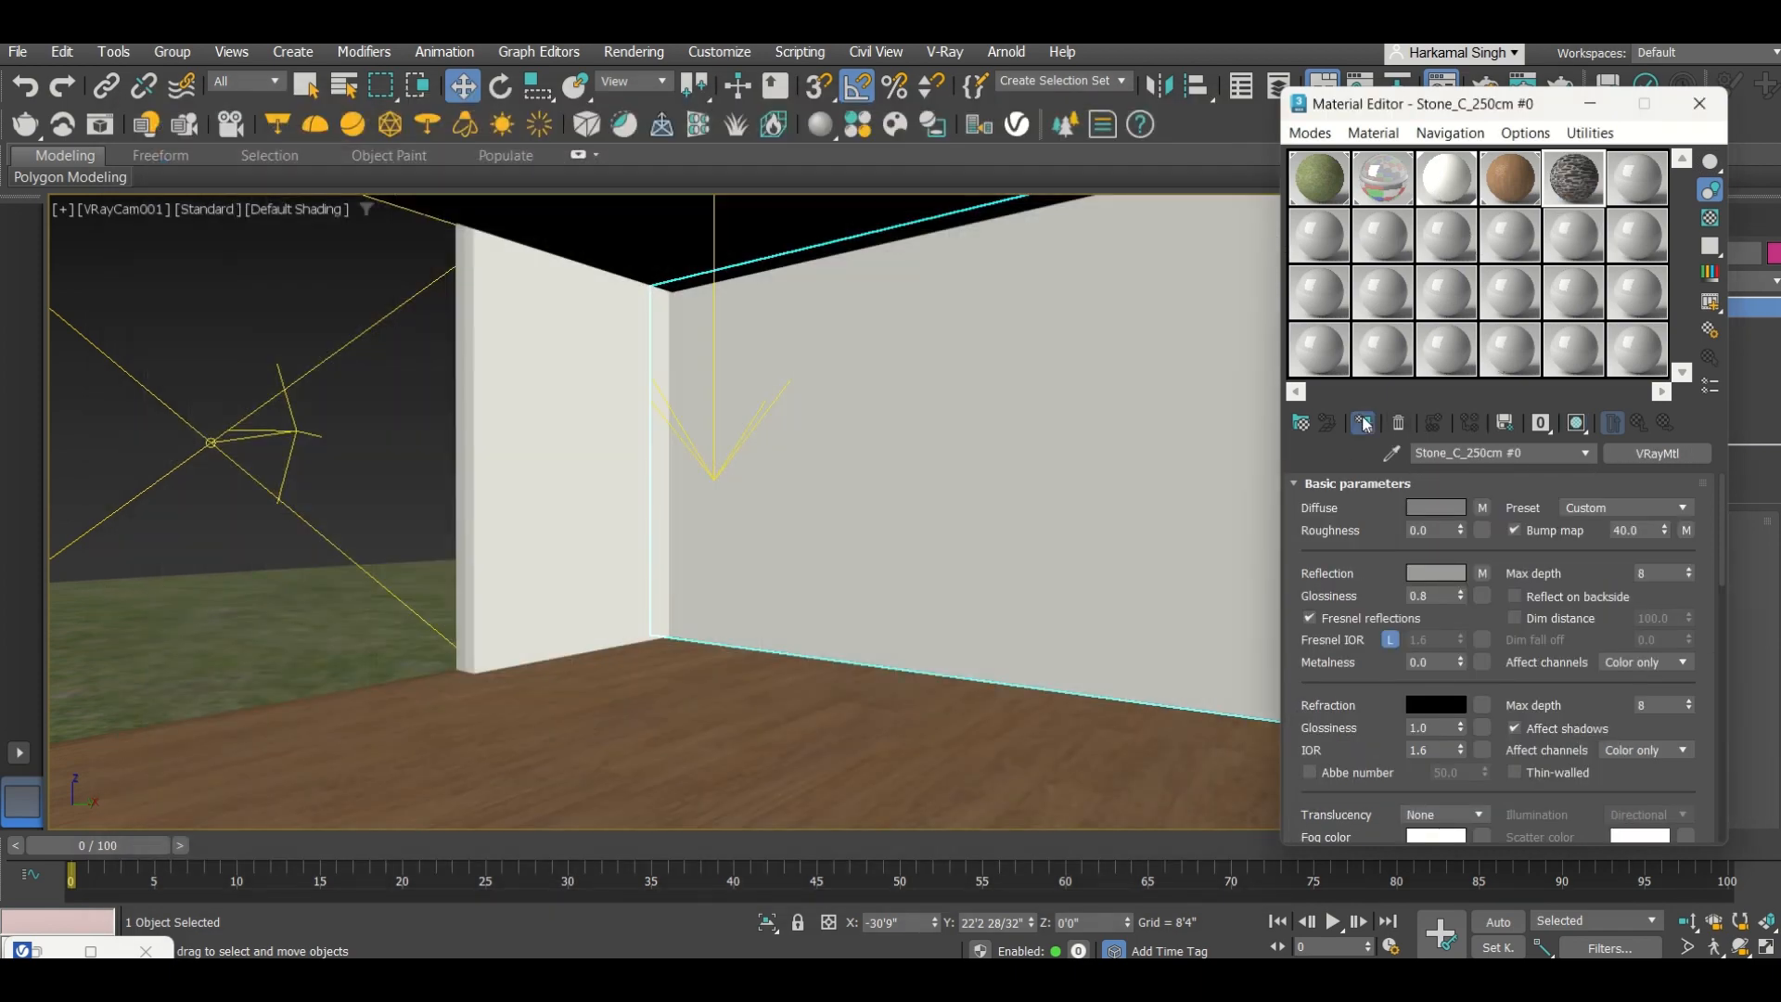
click(1363, 422)
click(1575, 423)
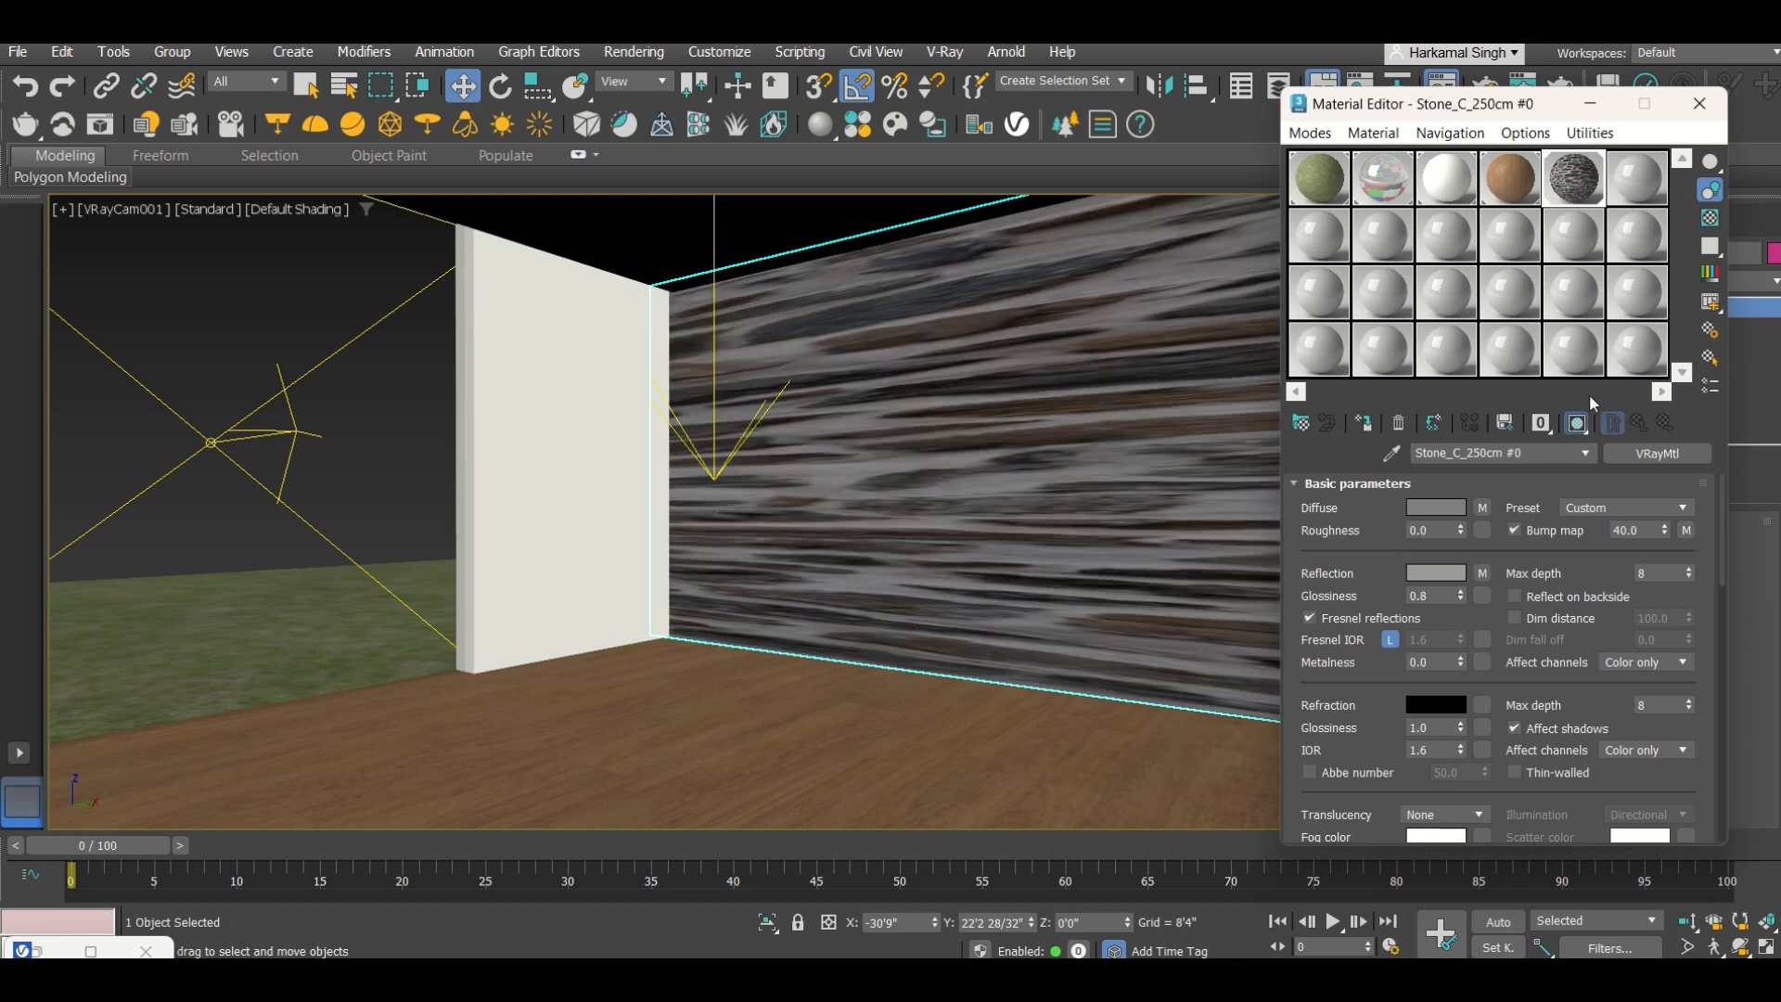
Step: Close the material editor and add a UVW Map modifier with Box mapping to the stone wall, with its gizmo selected
click(1700, 103)
click(1455, 281)
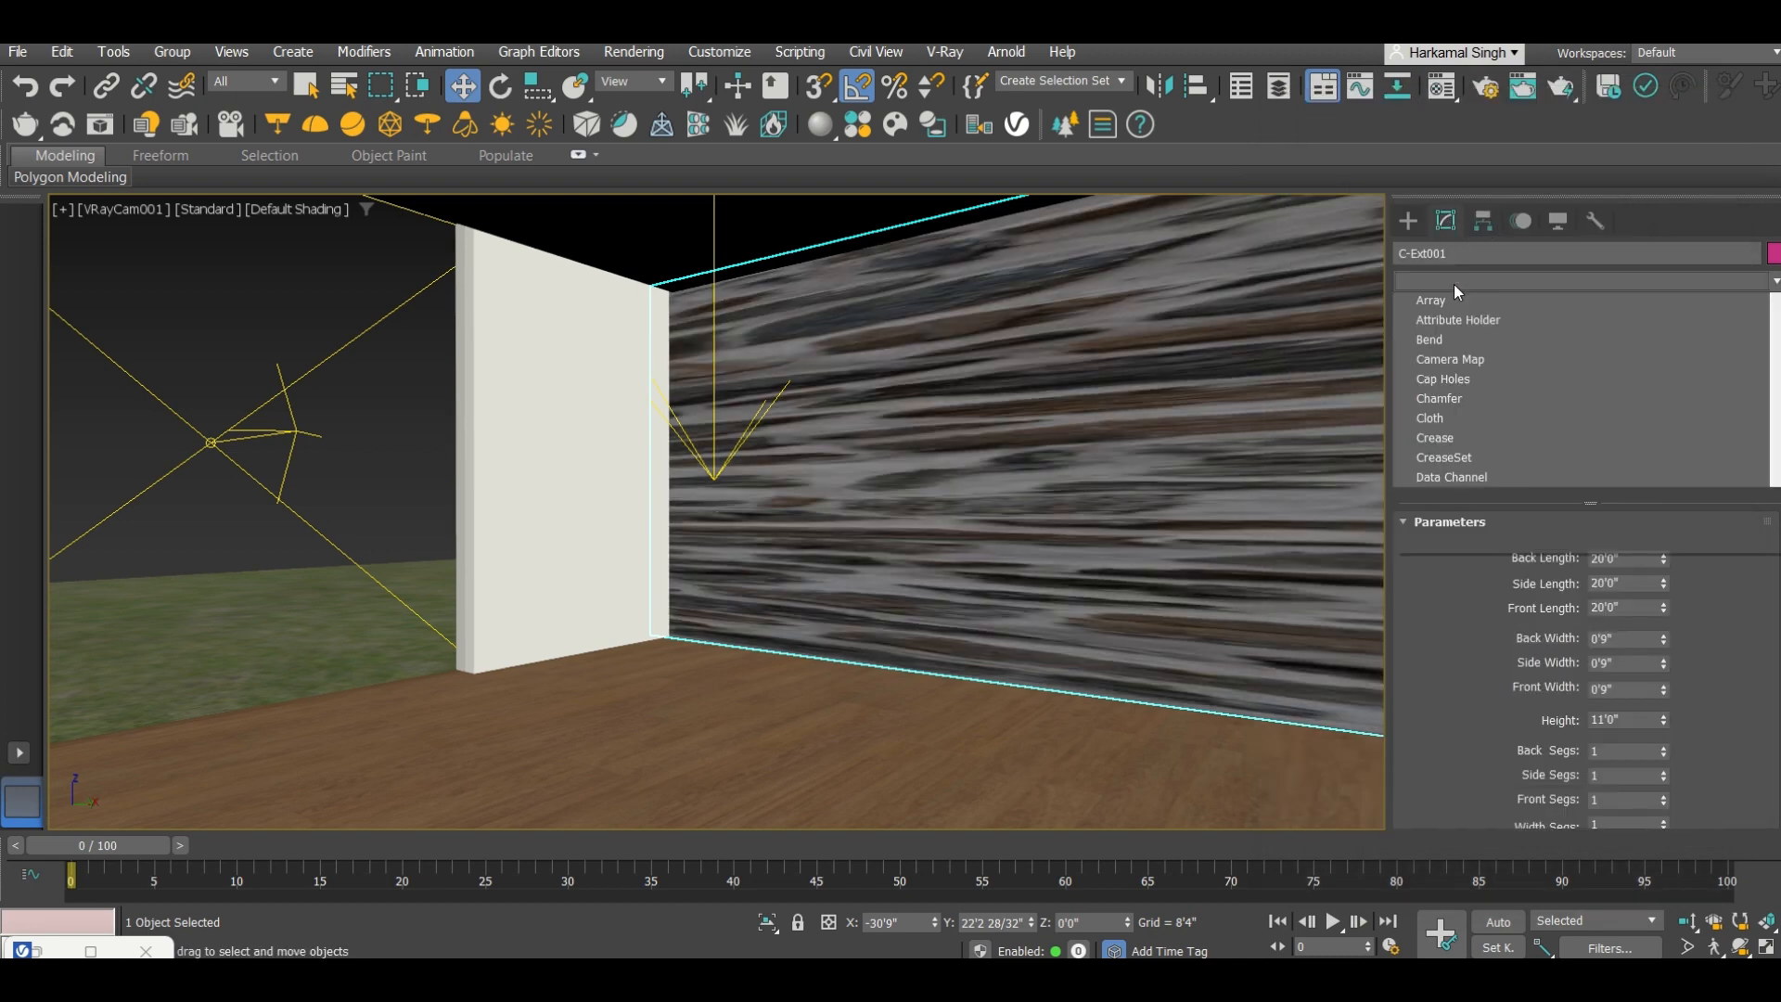
key(u)
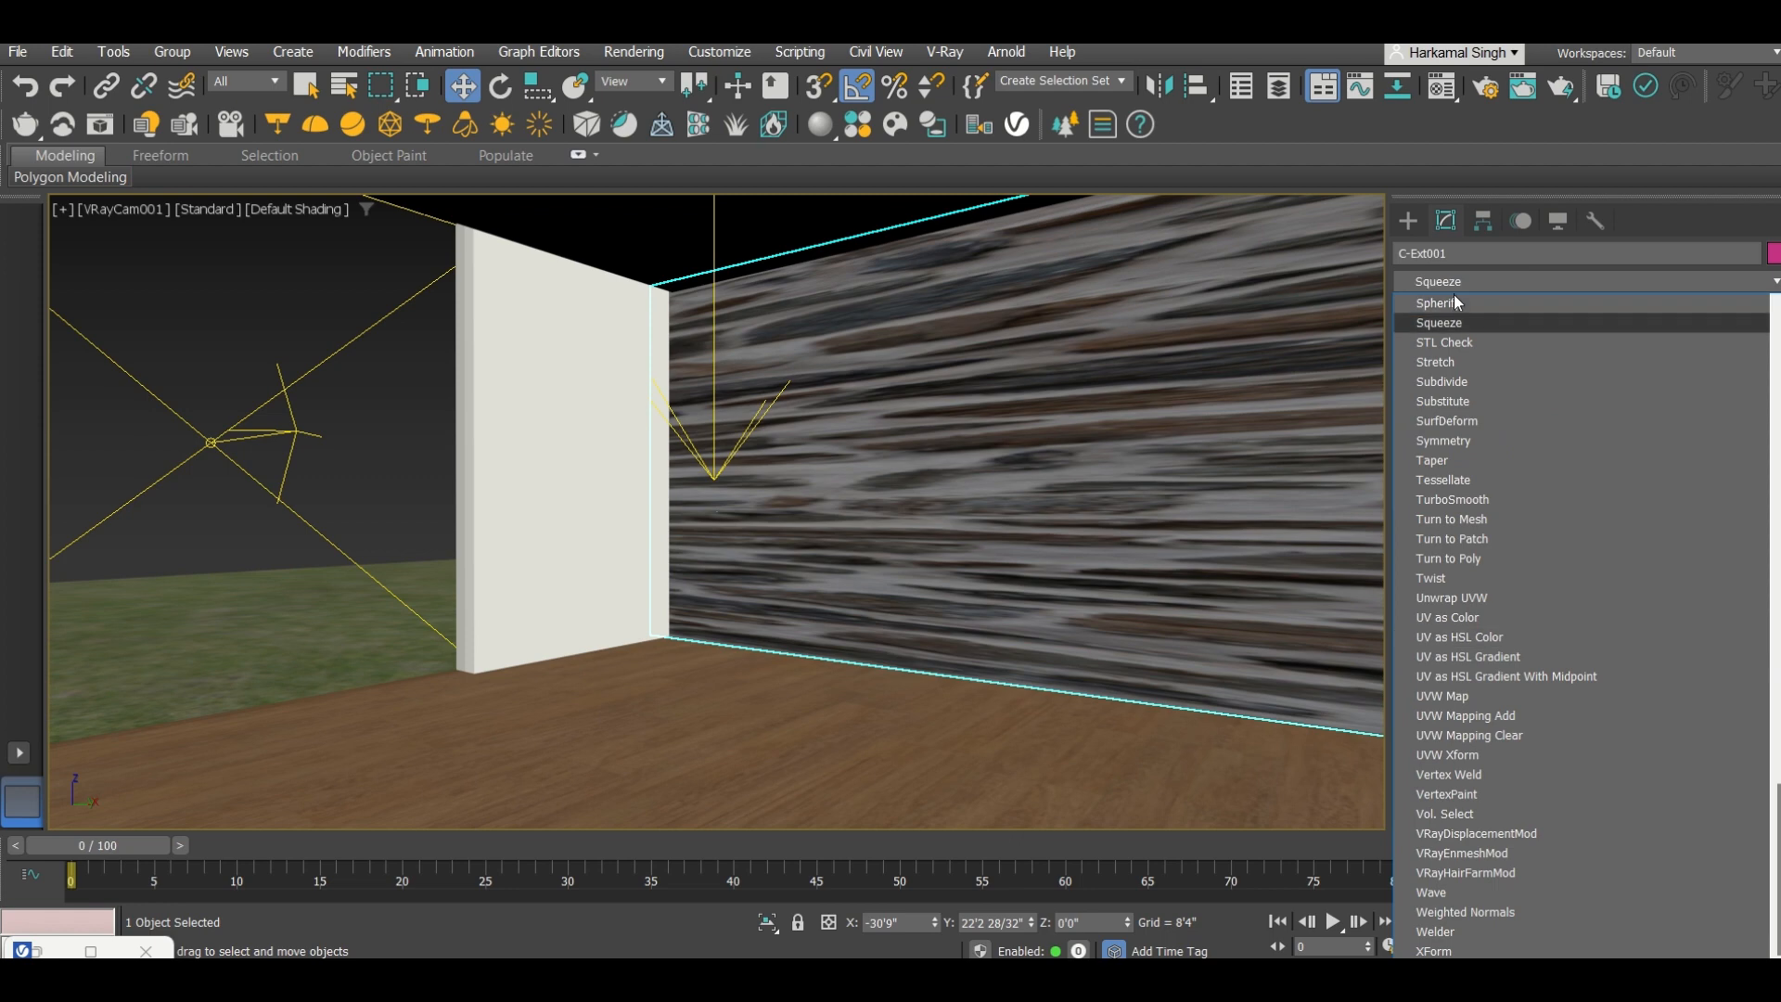
click(1444, 696)
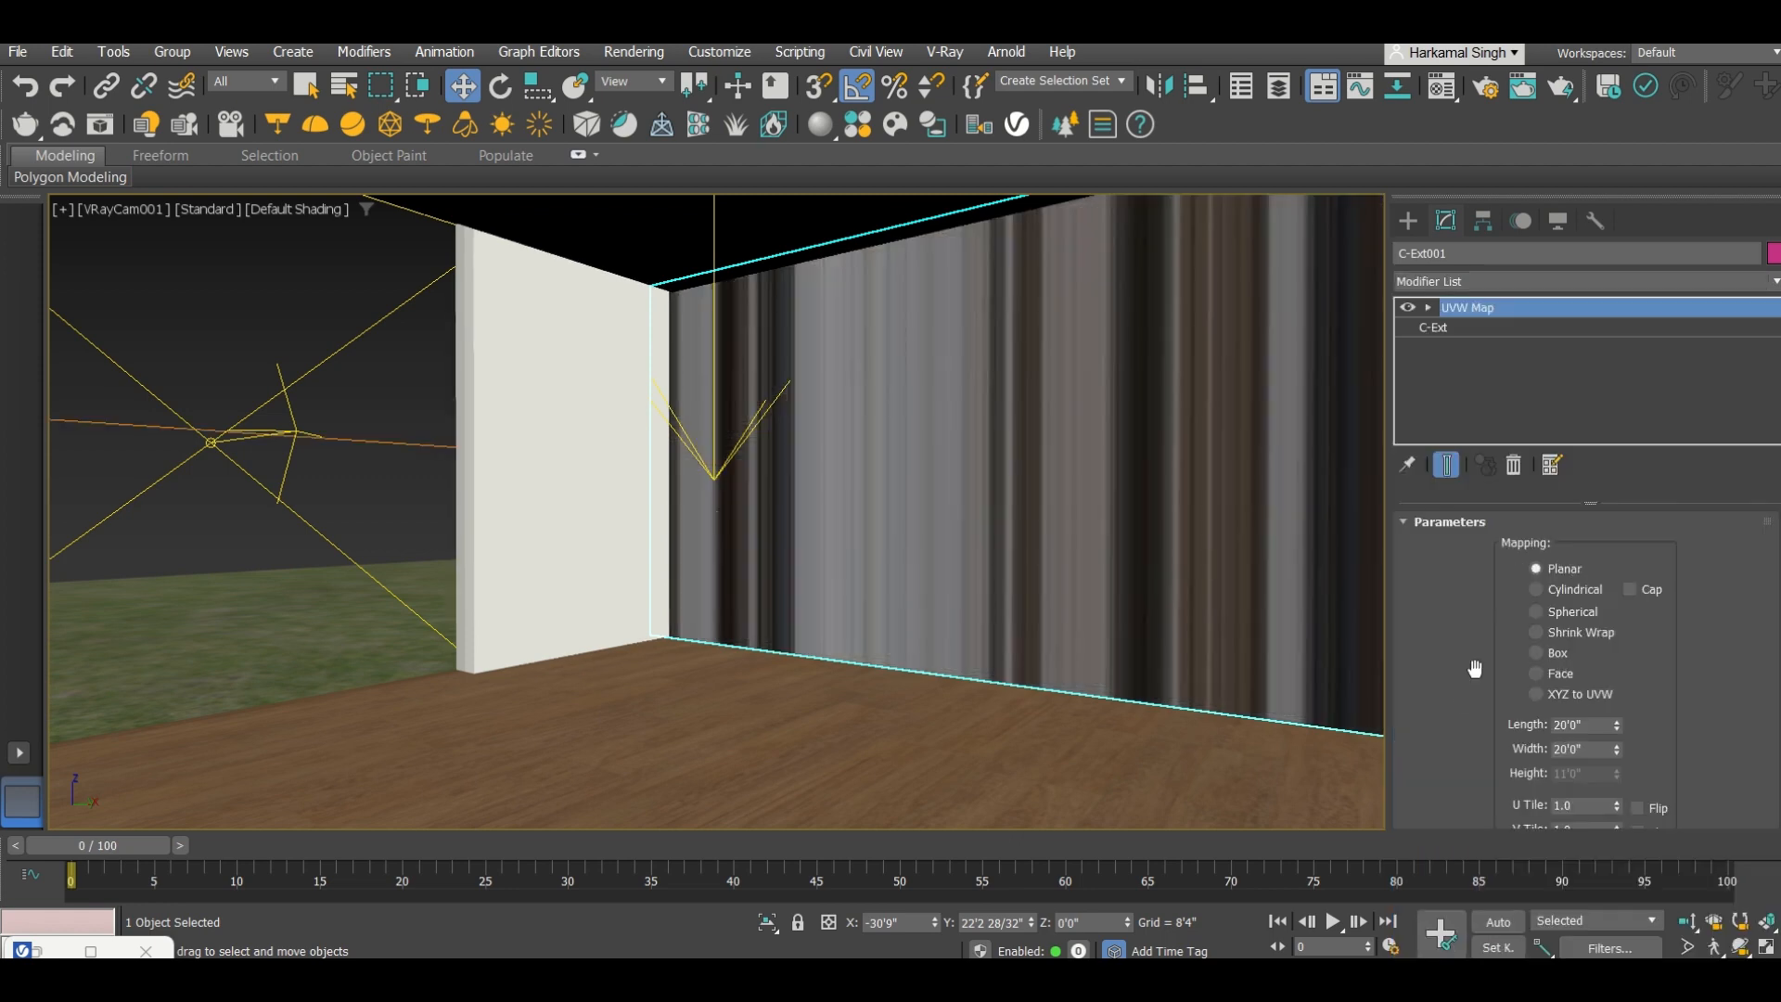
click(1429, 307)
click(1468, 327)
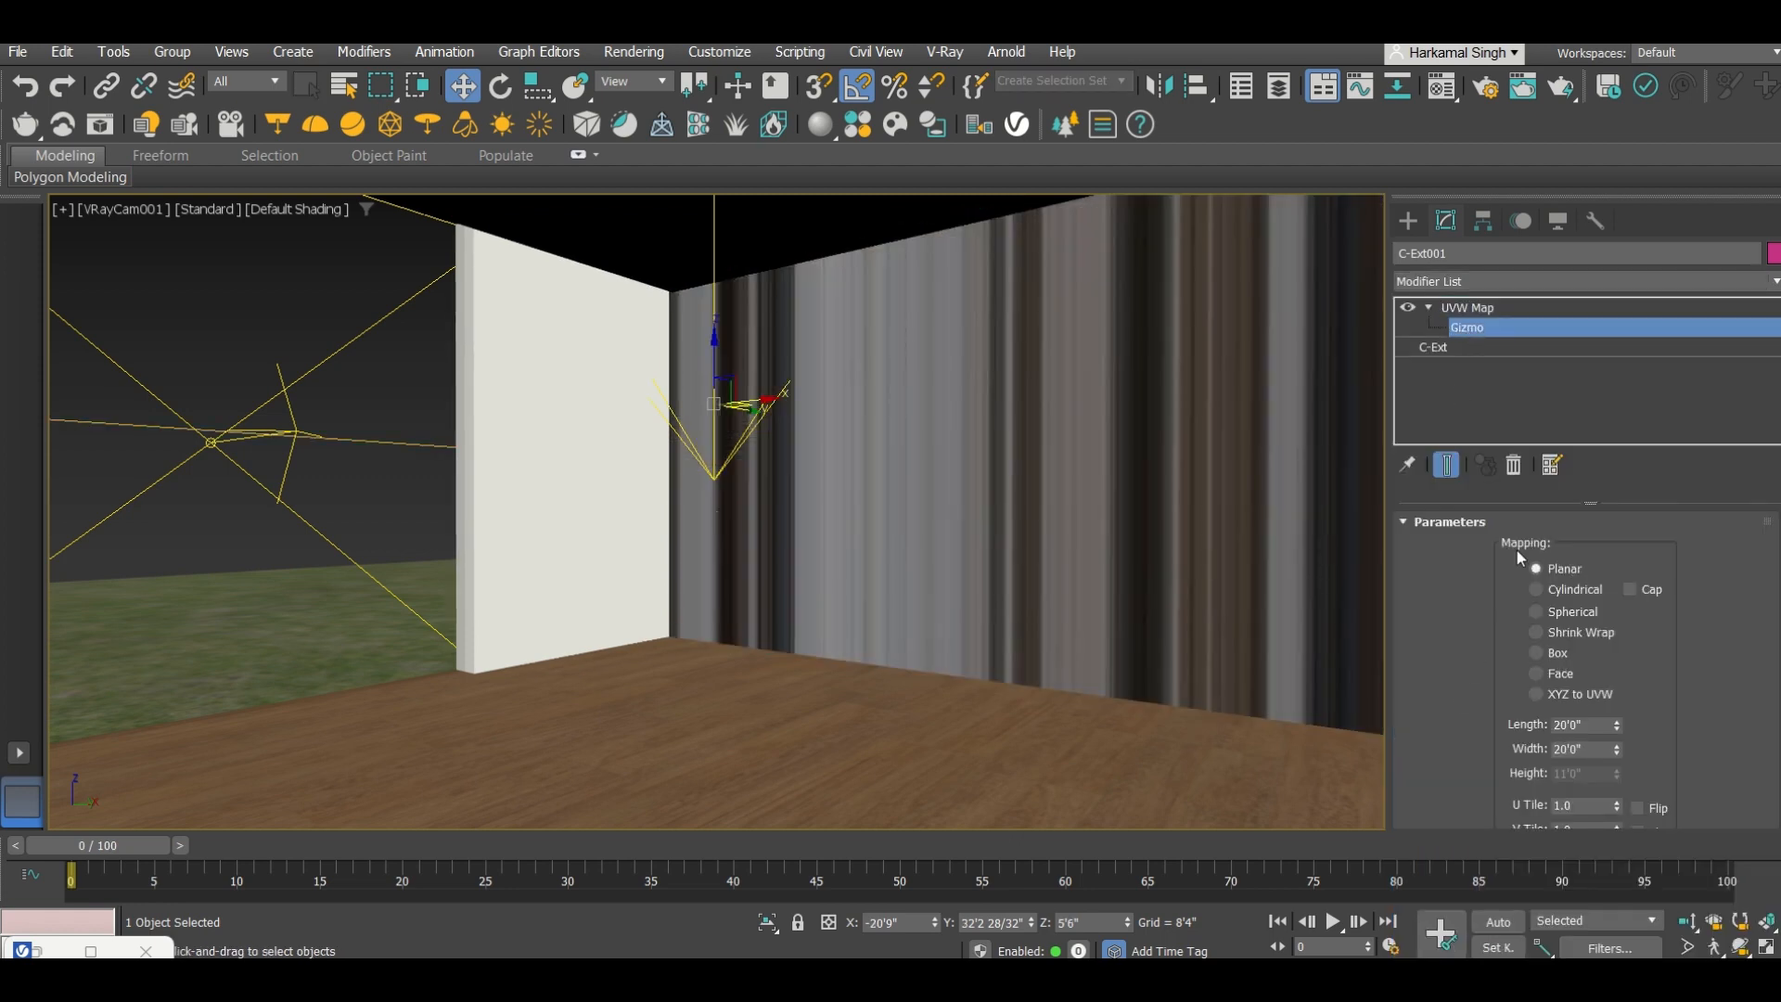
click(1537, 653)
Step: Scale the UVW Map gizmo so the stones repeat at a smaller size across the wall
key(e)
key(r)
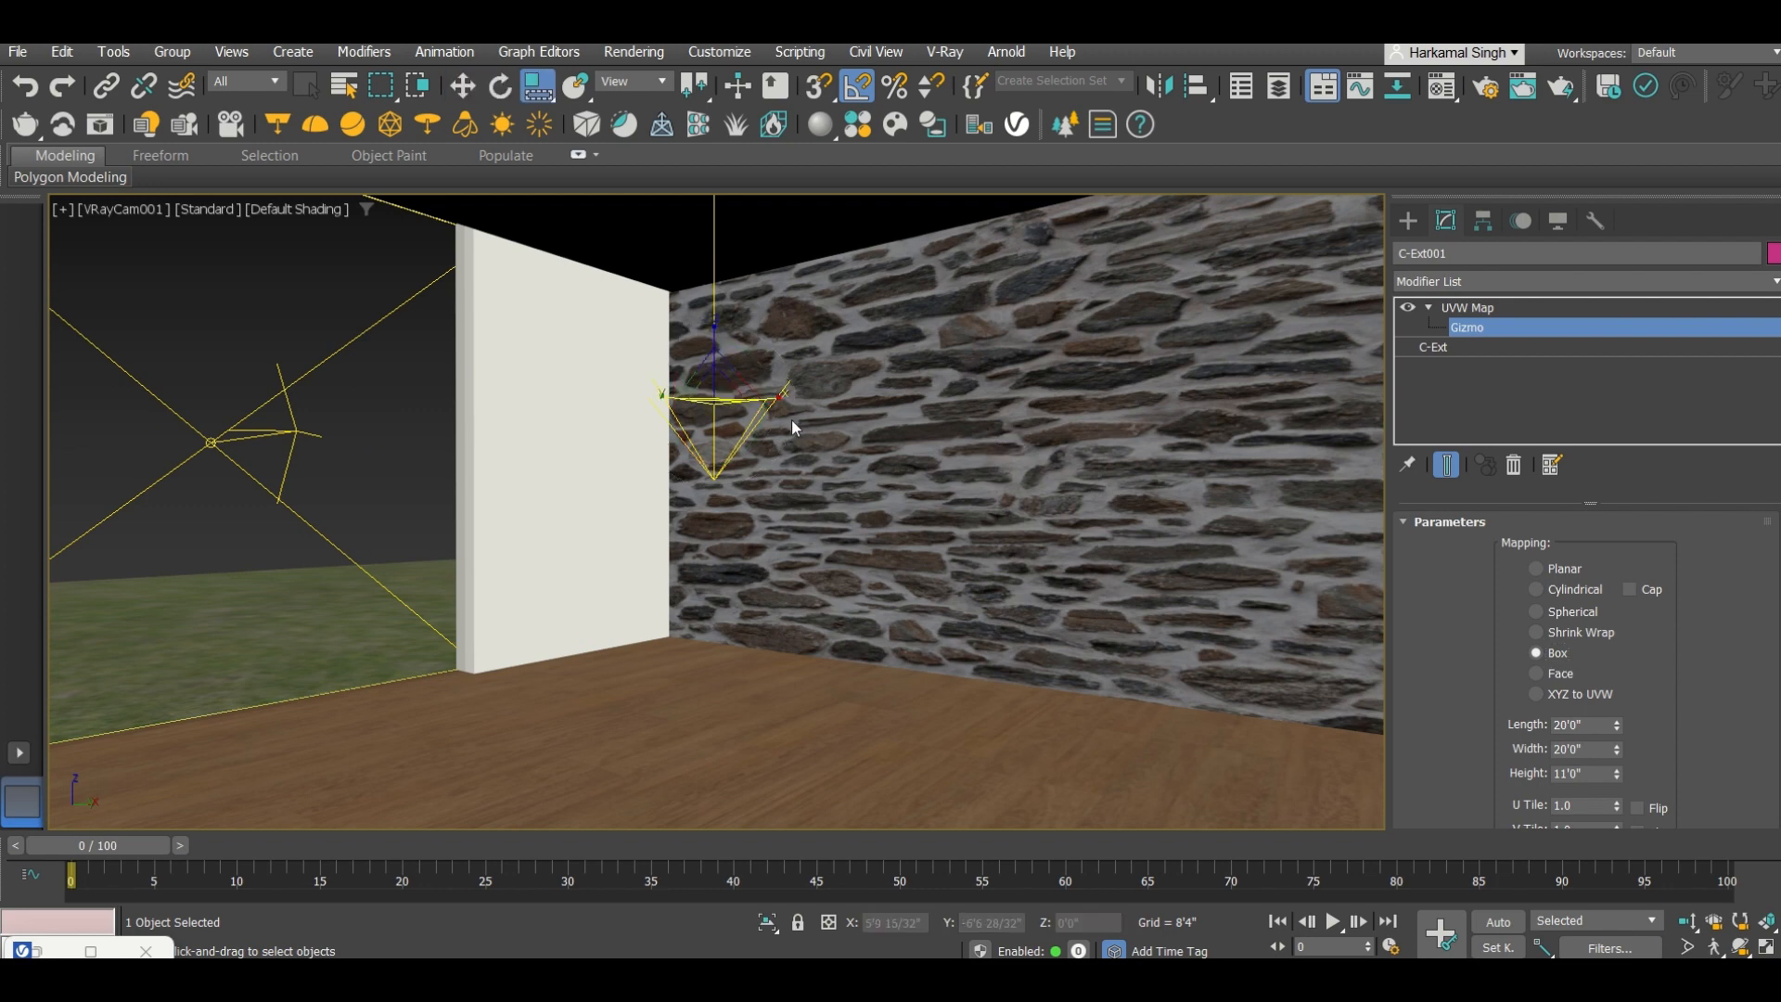
drag(714, 386, 758, 468)
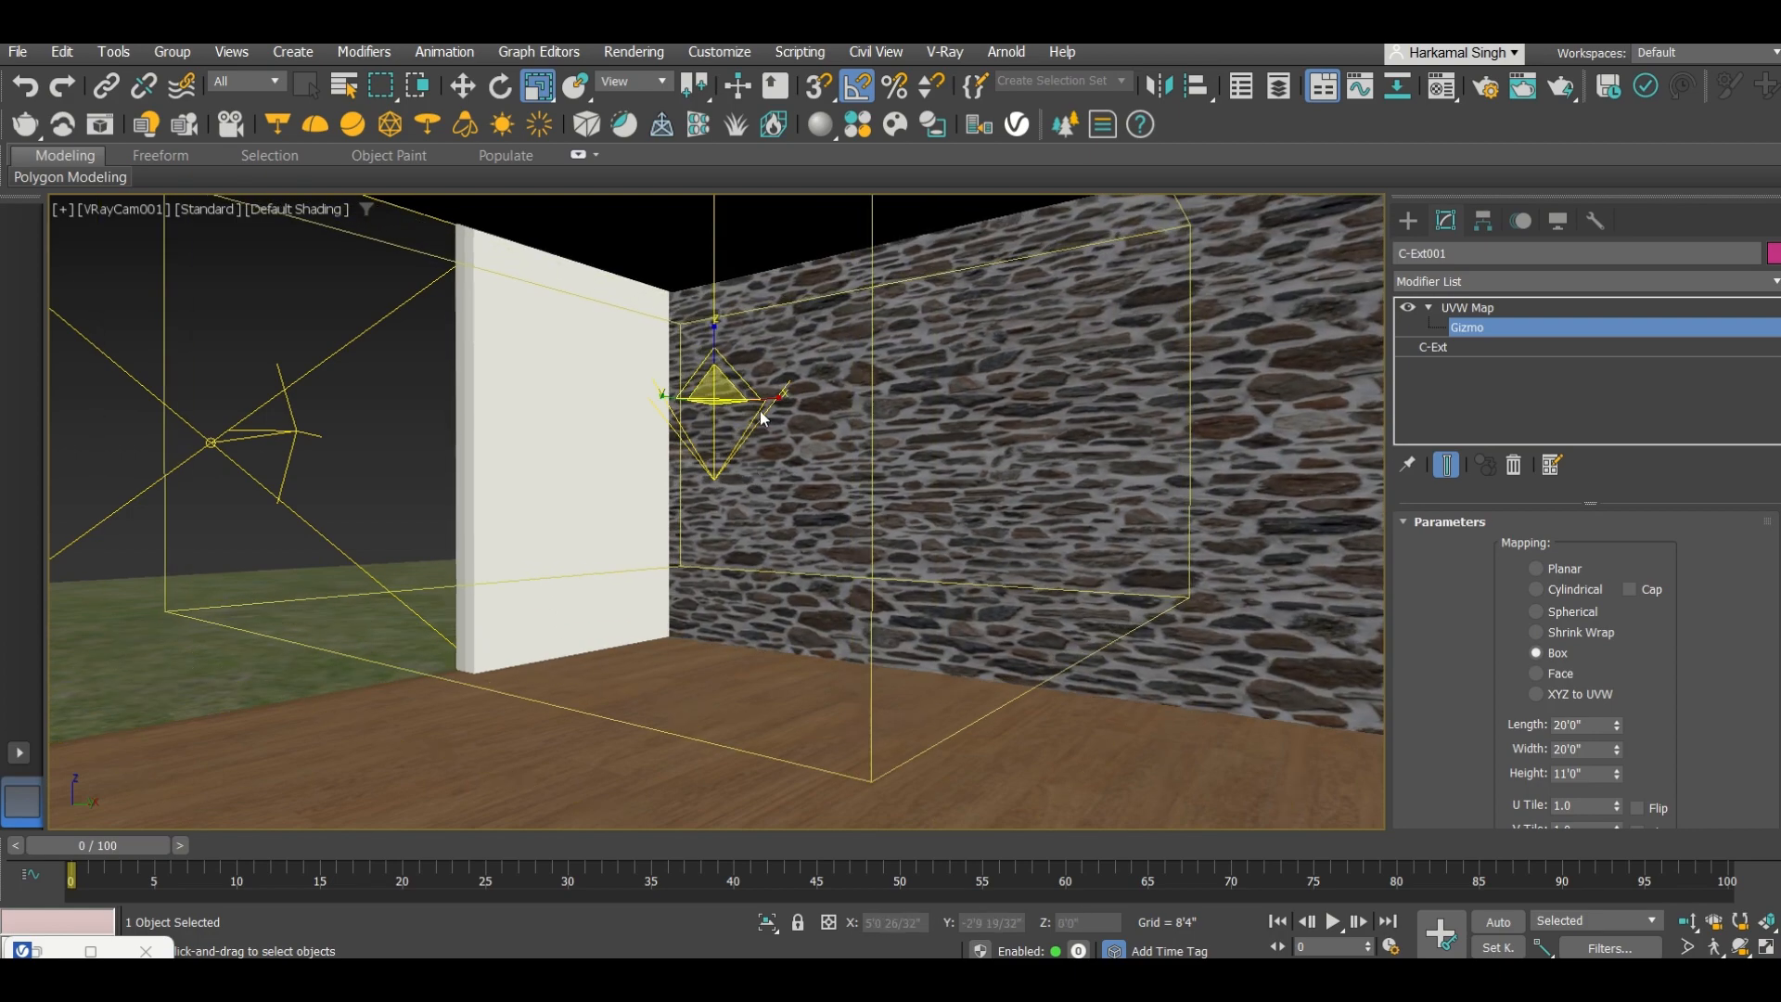
drag(763, 400, 712, 342)
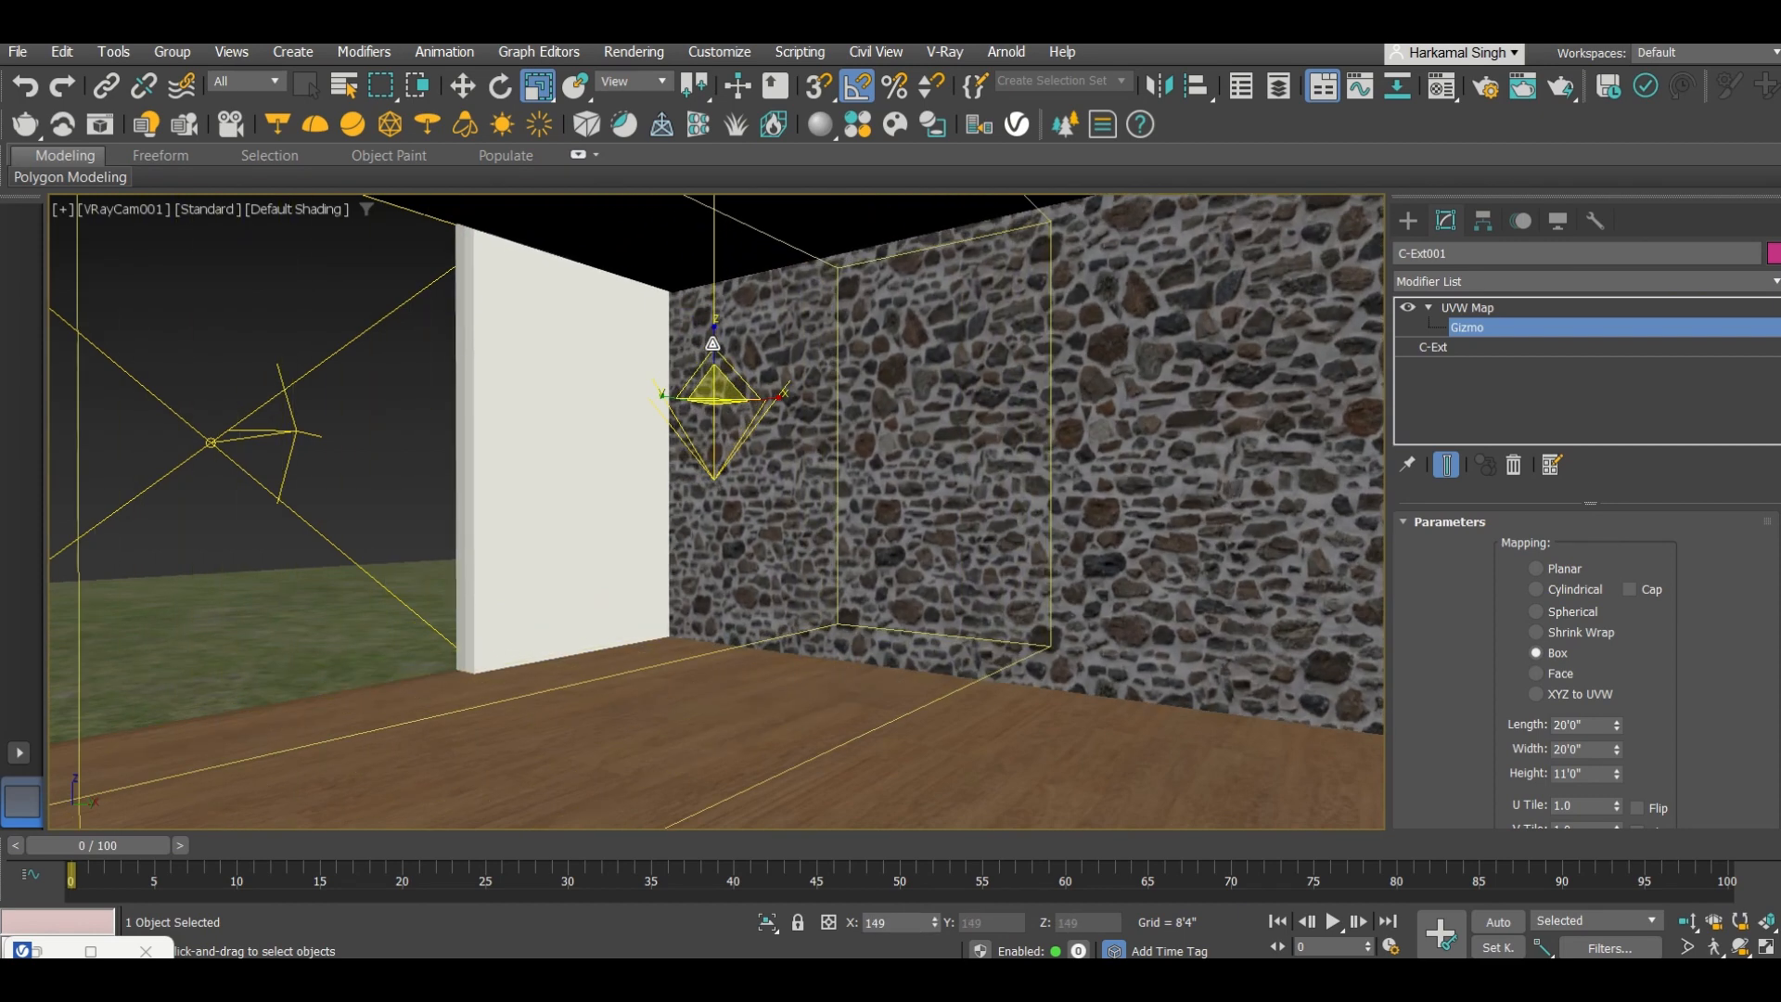
Step: Run an interactive render in the frame buffer to check the stone wall, and put the frame buffer away
click(1408, 222)
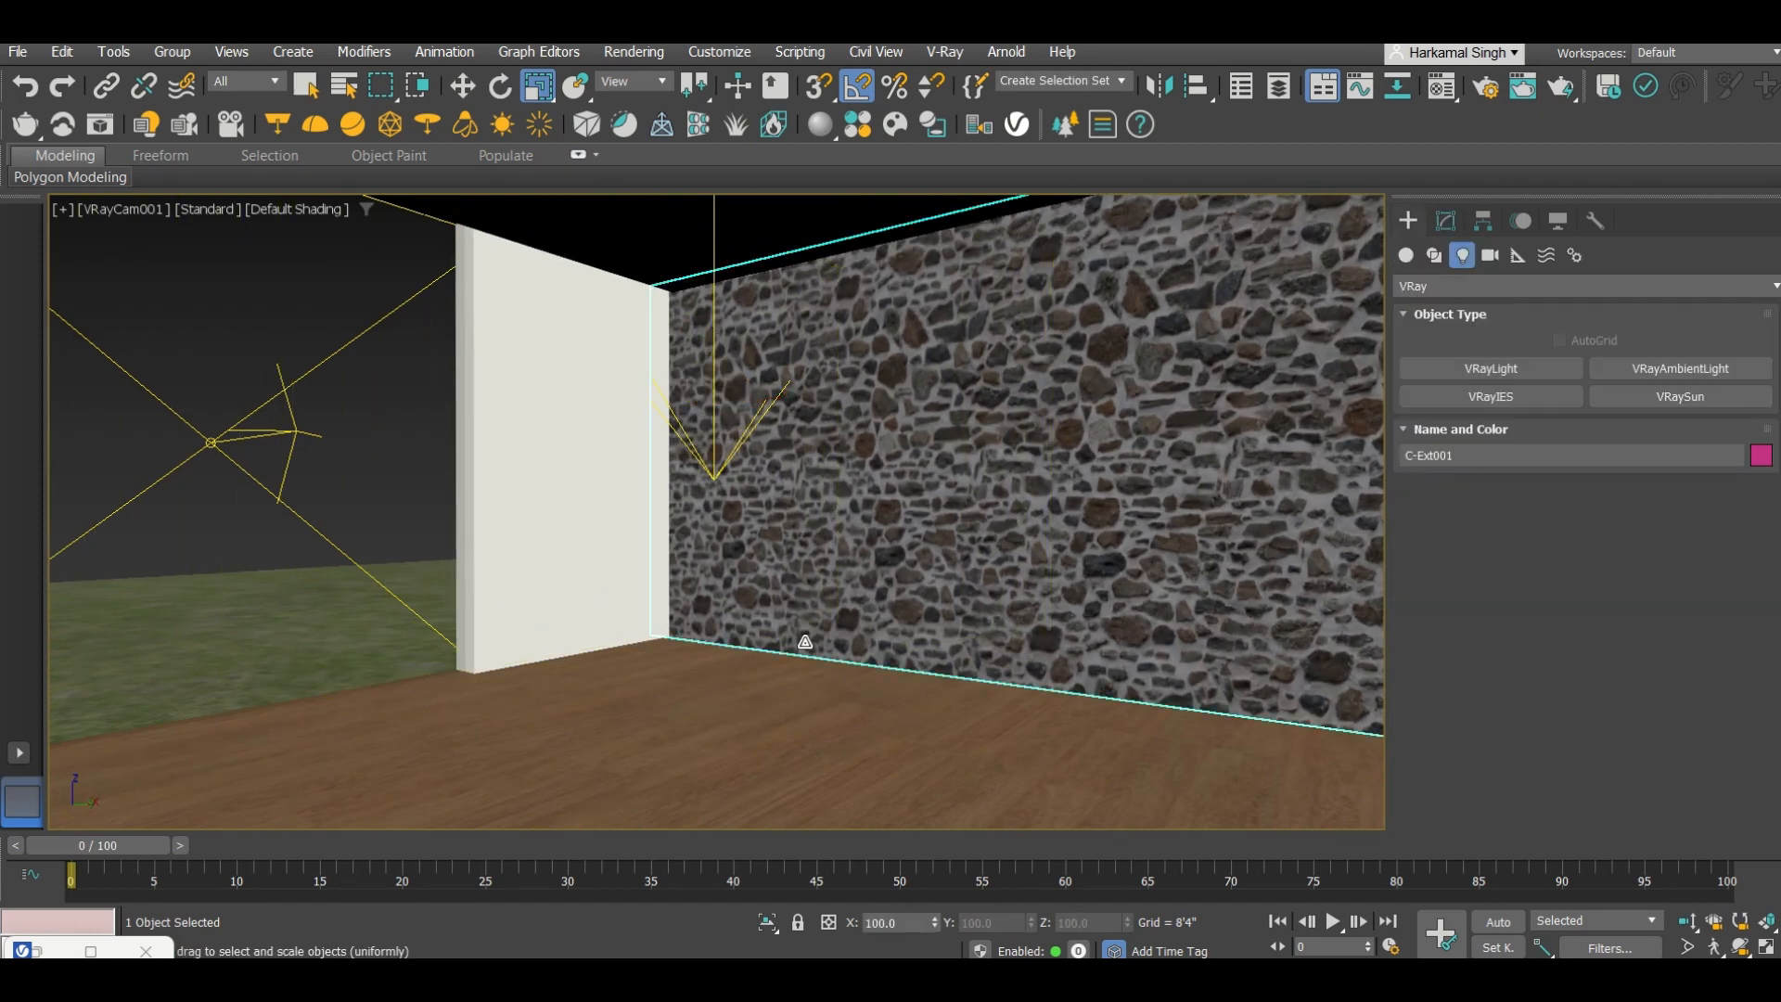
click(99, 128)
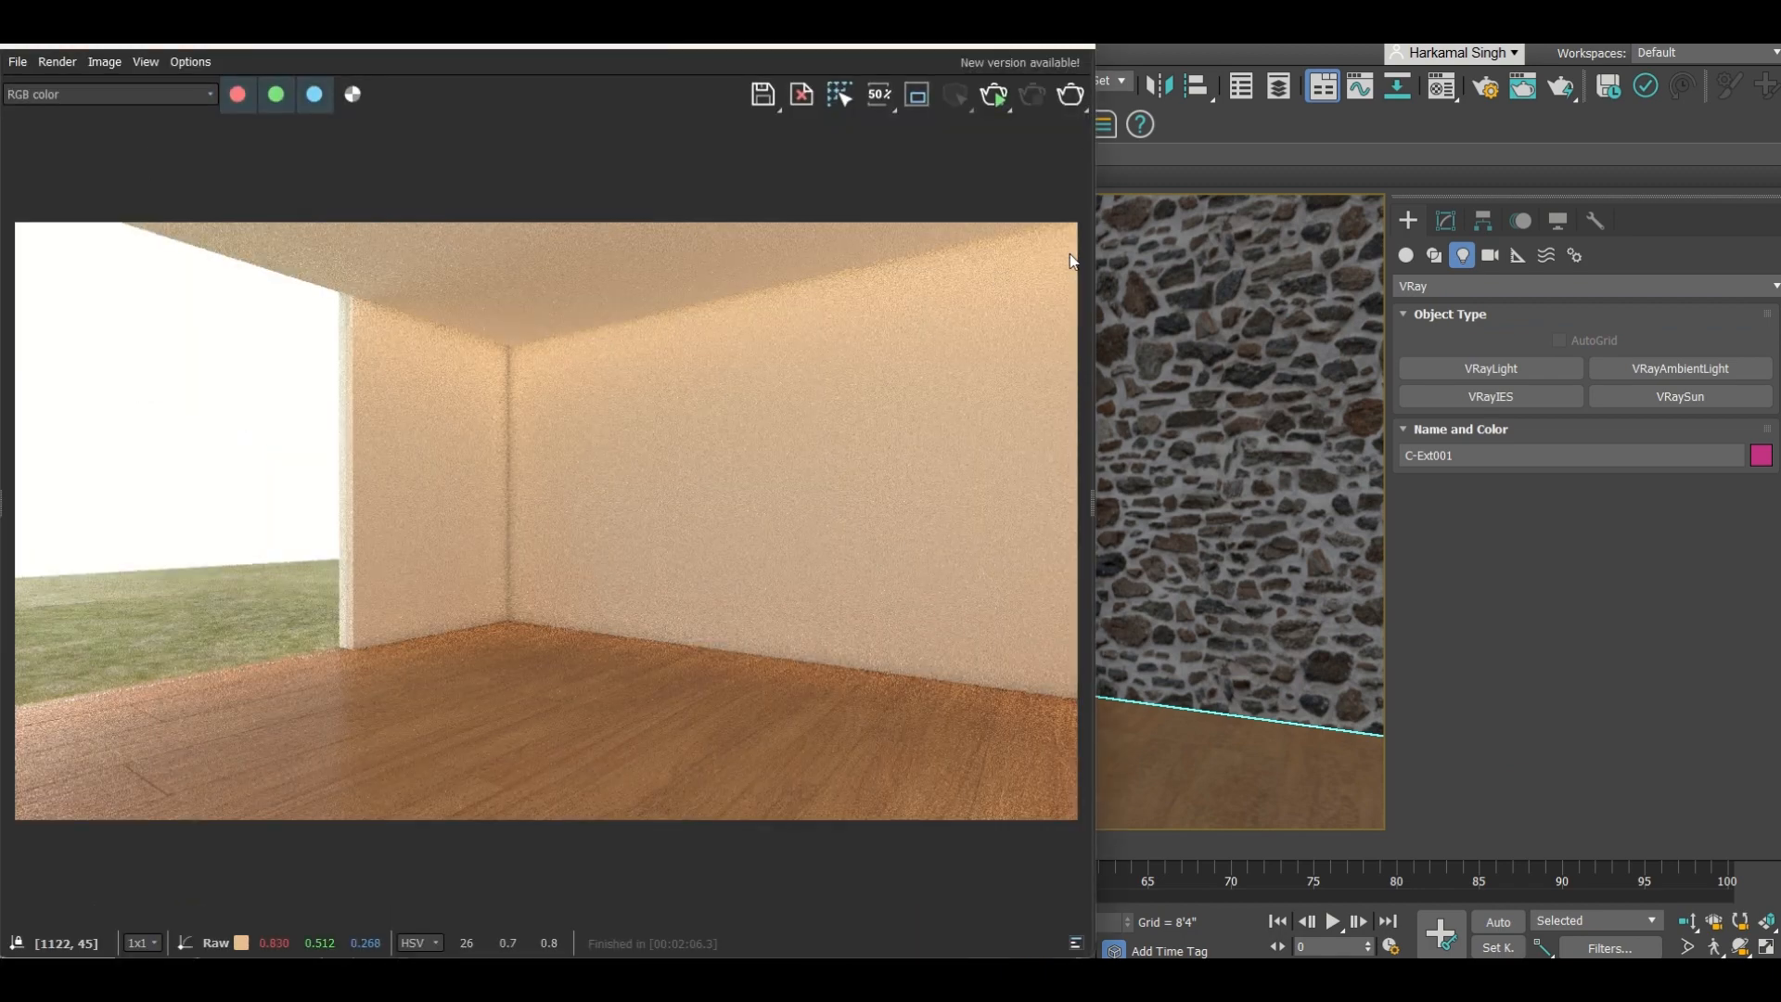
click(994, 95)
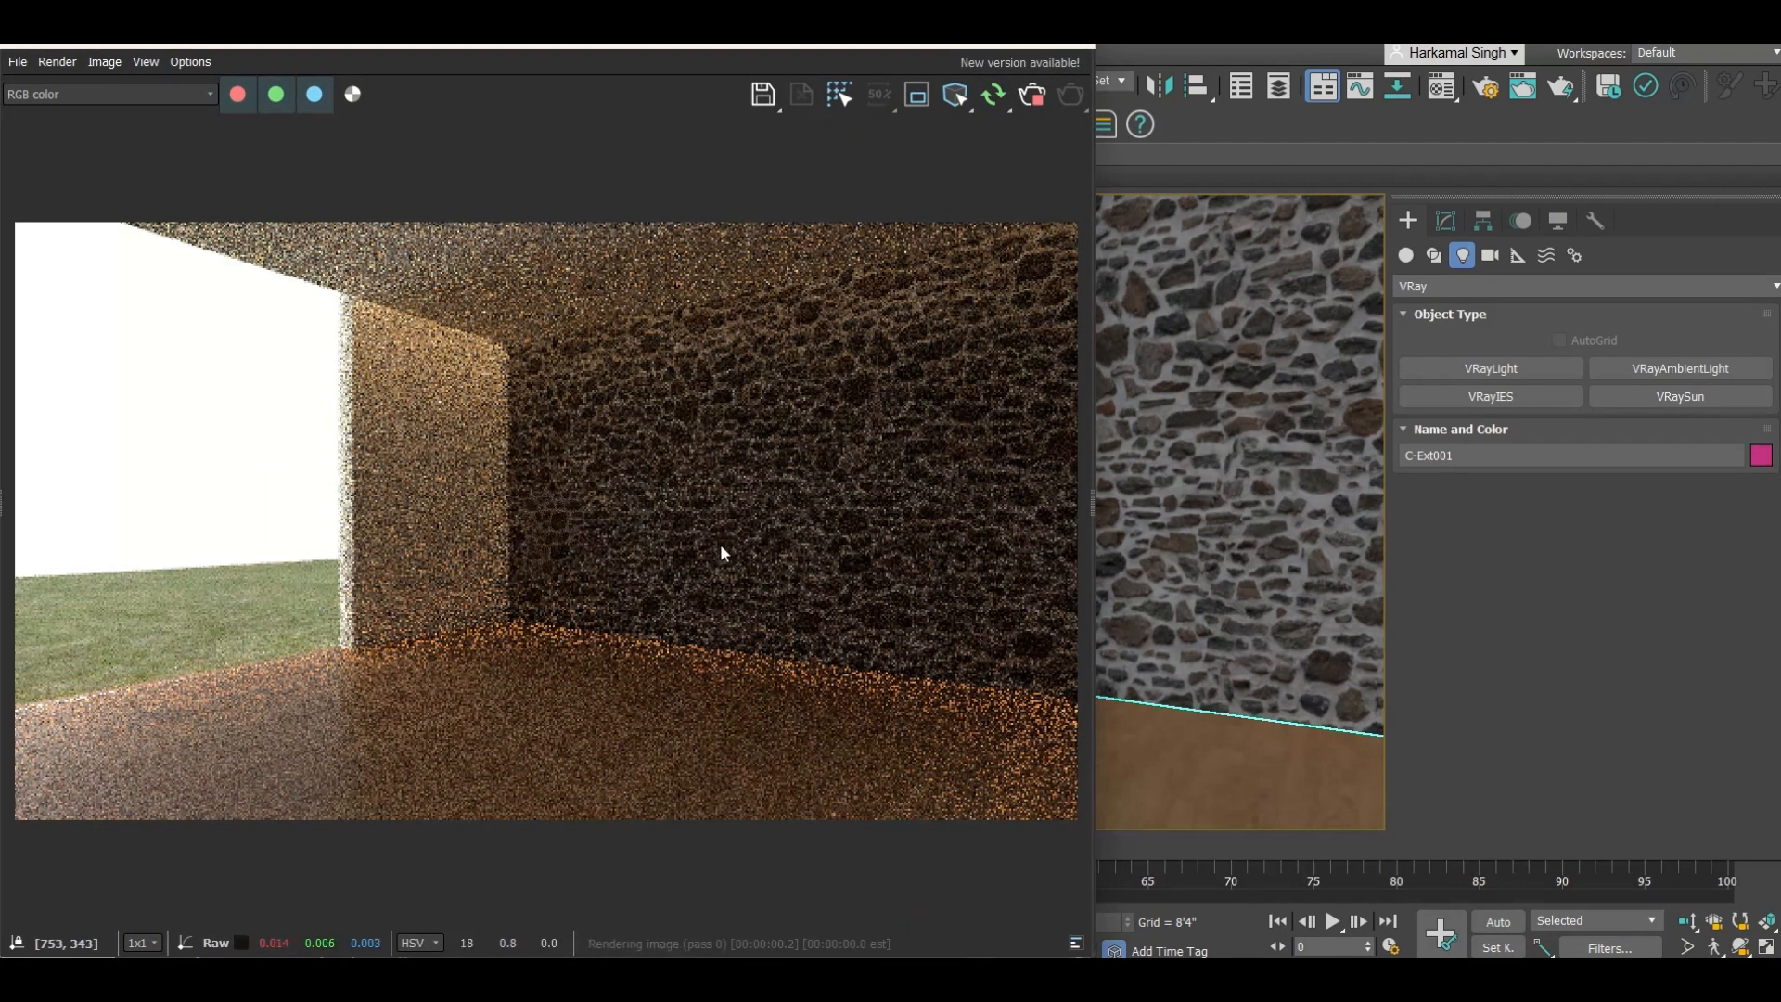
click(1405, 256)
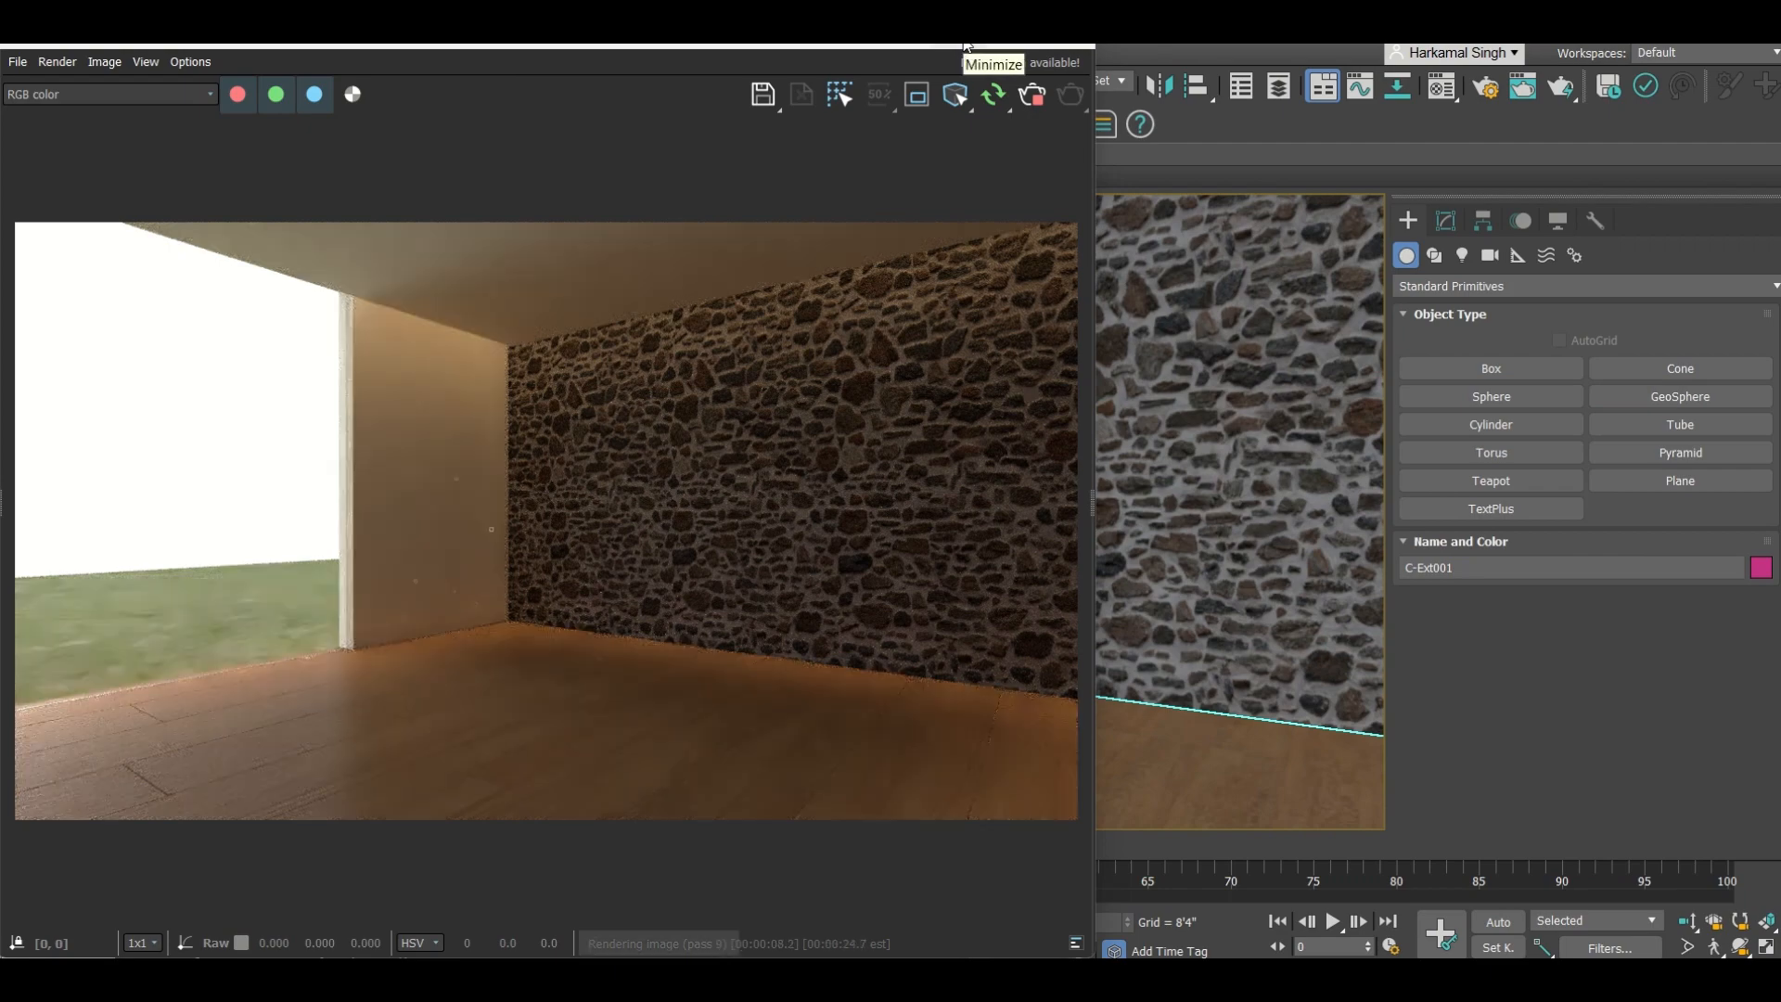
click(965, 44)
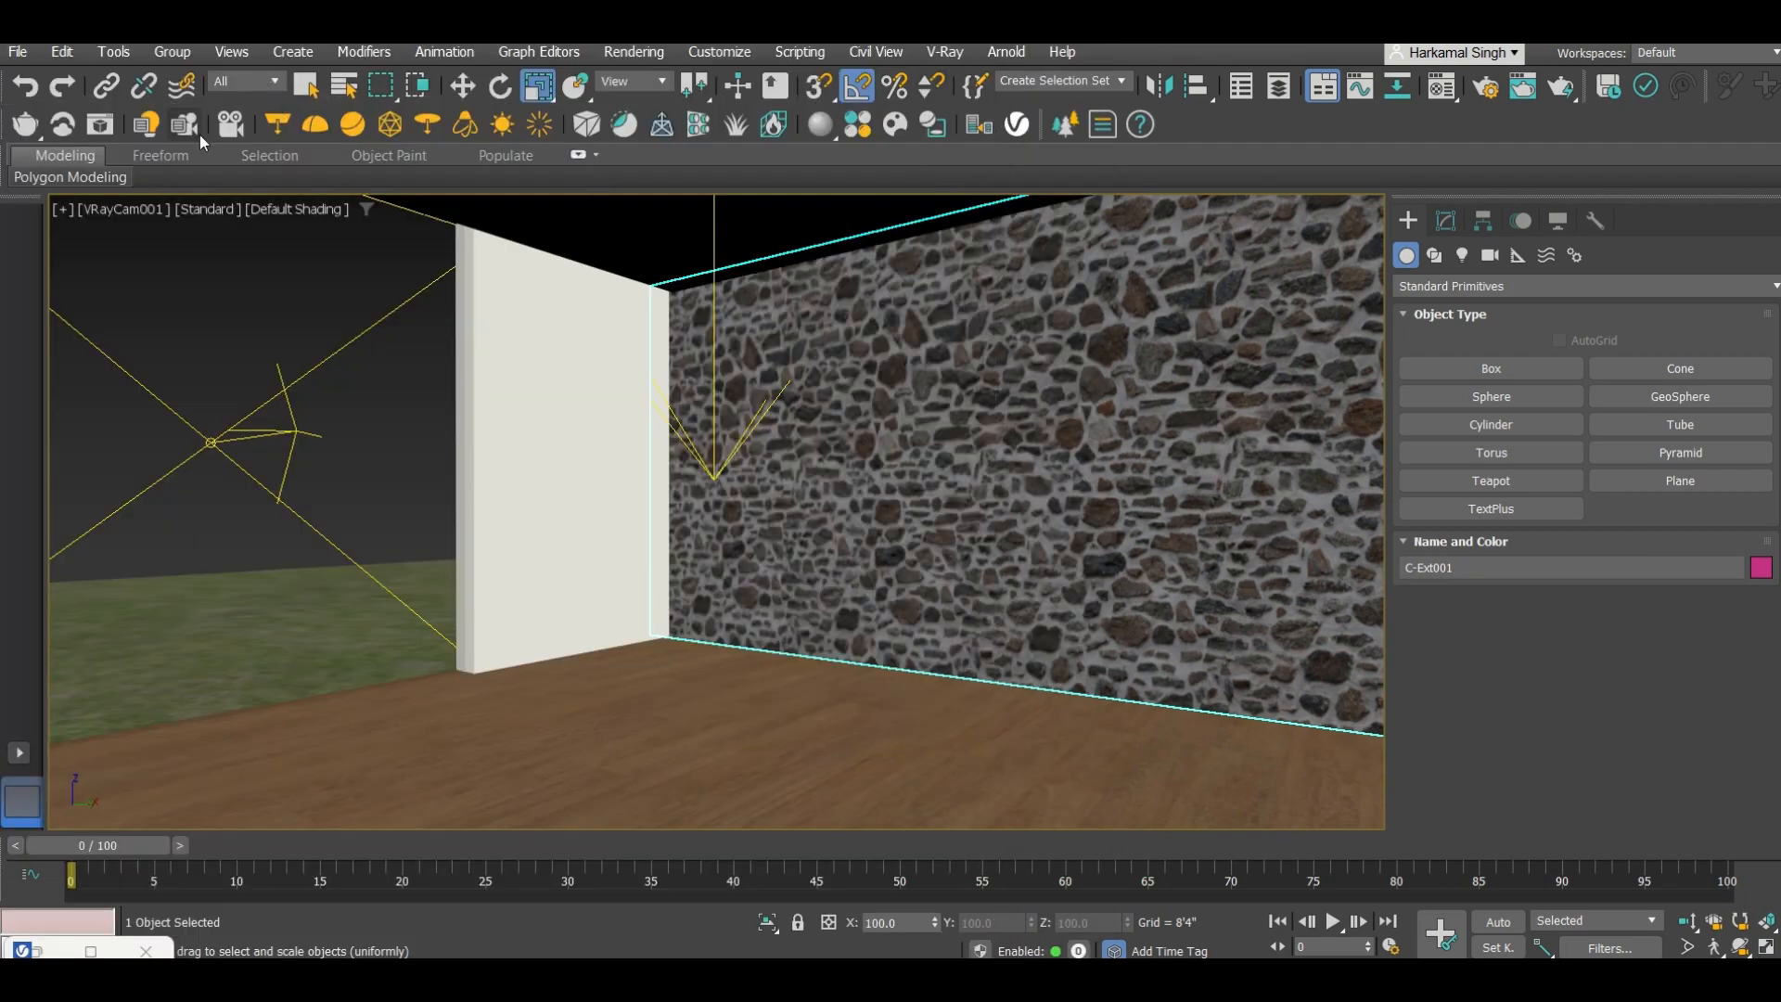
Step: Set the Pocket Light's multiplier to 10 in the V-Ray Light Lister, check the render, then stop it and put the frame buffer away
click(154, 125)
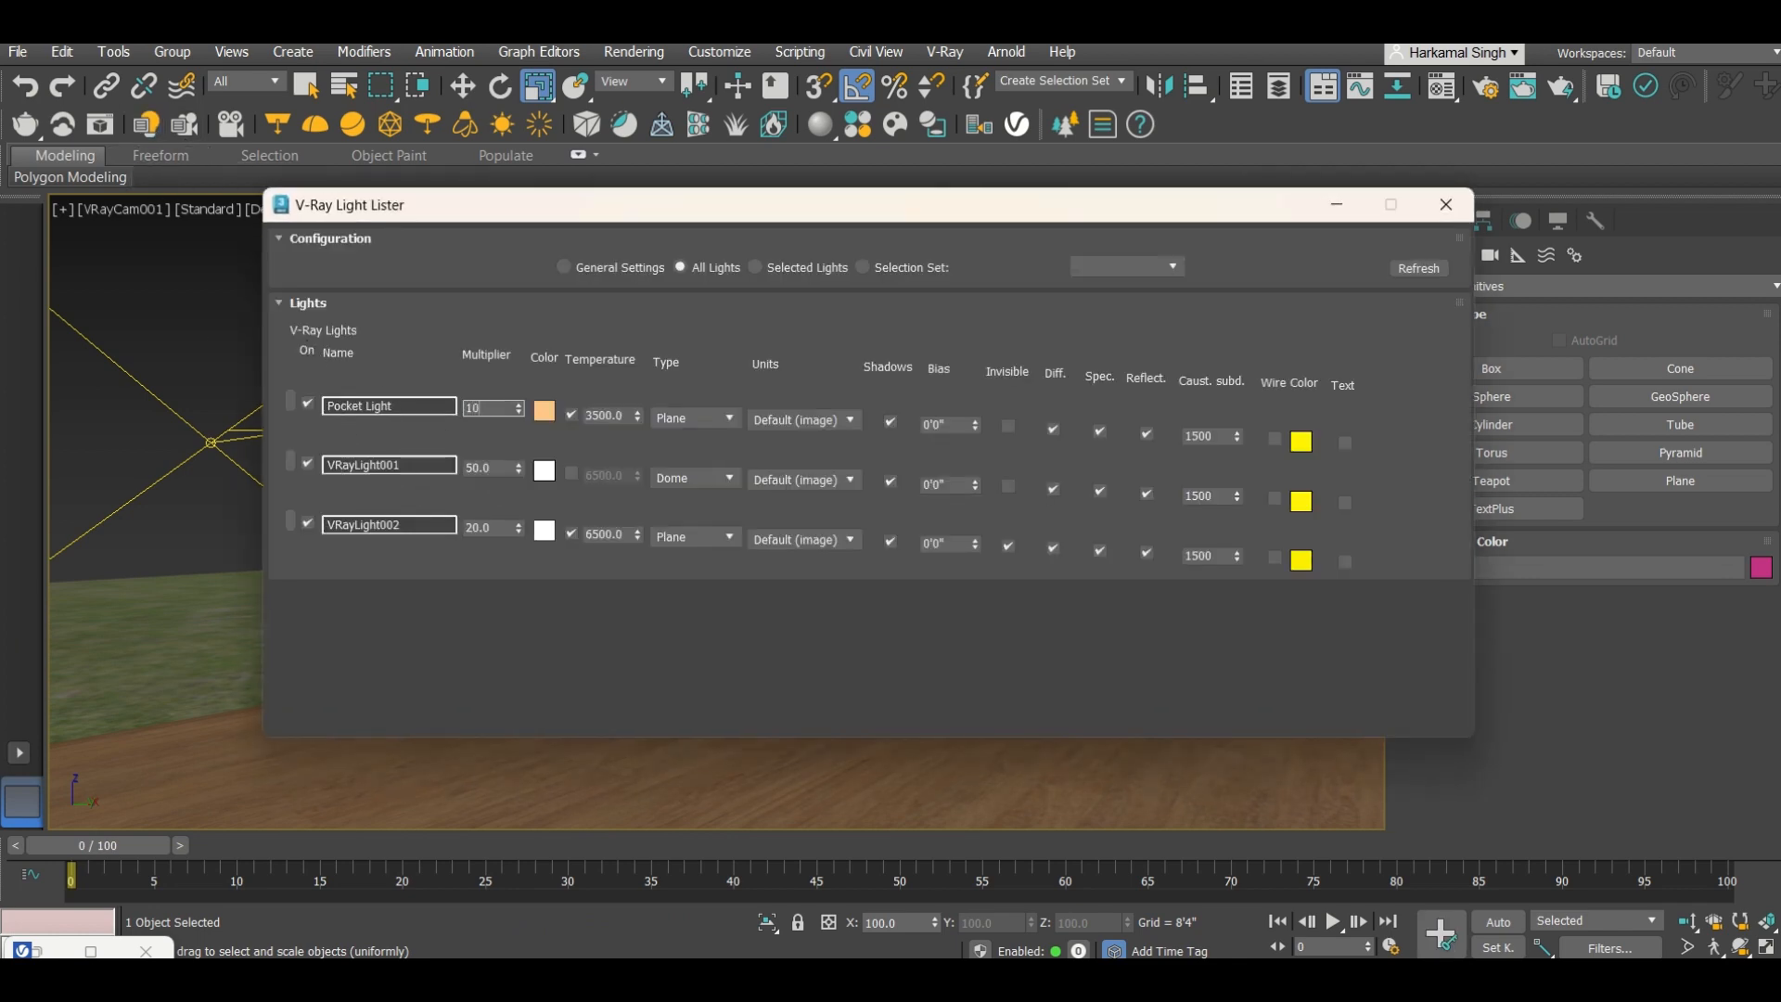
click(40, 951)
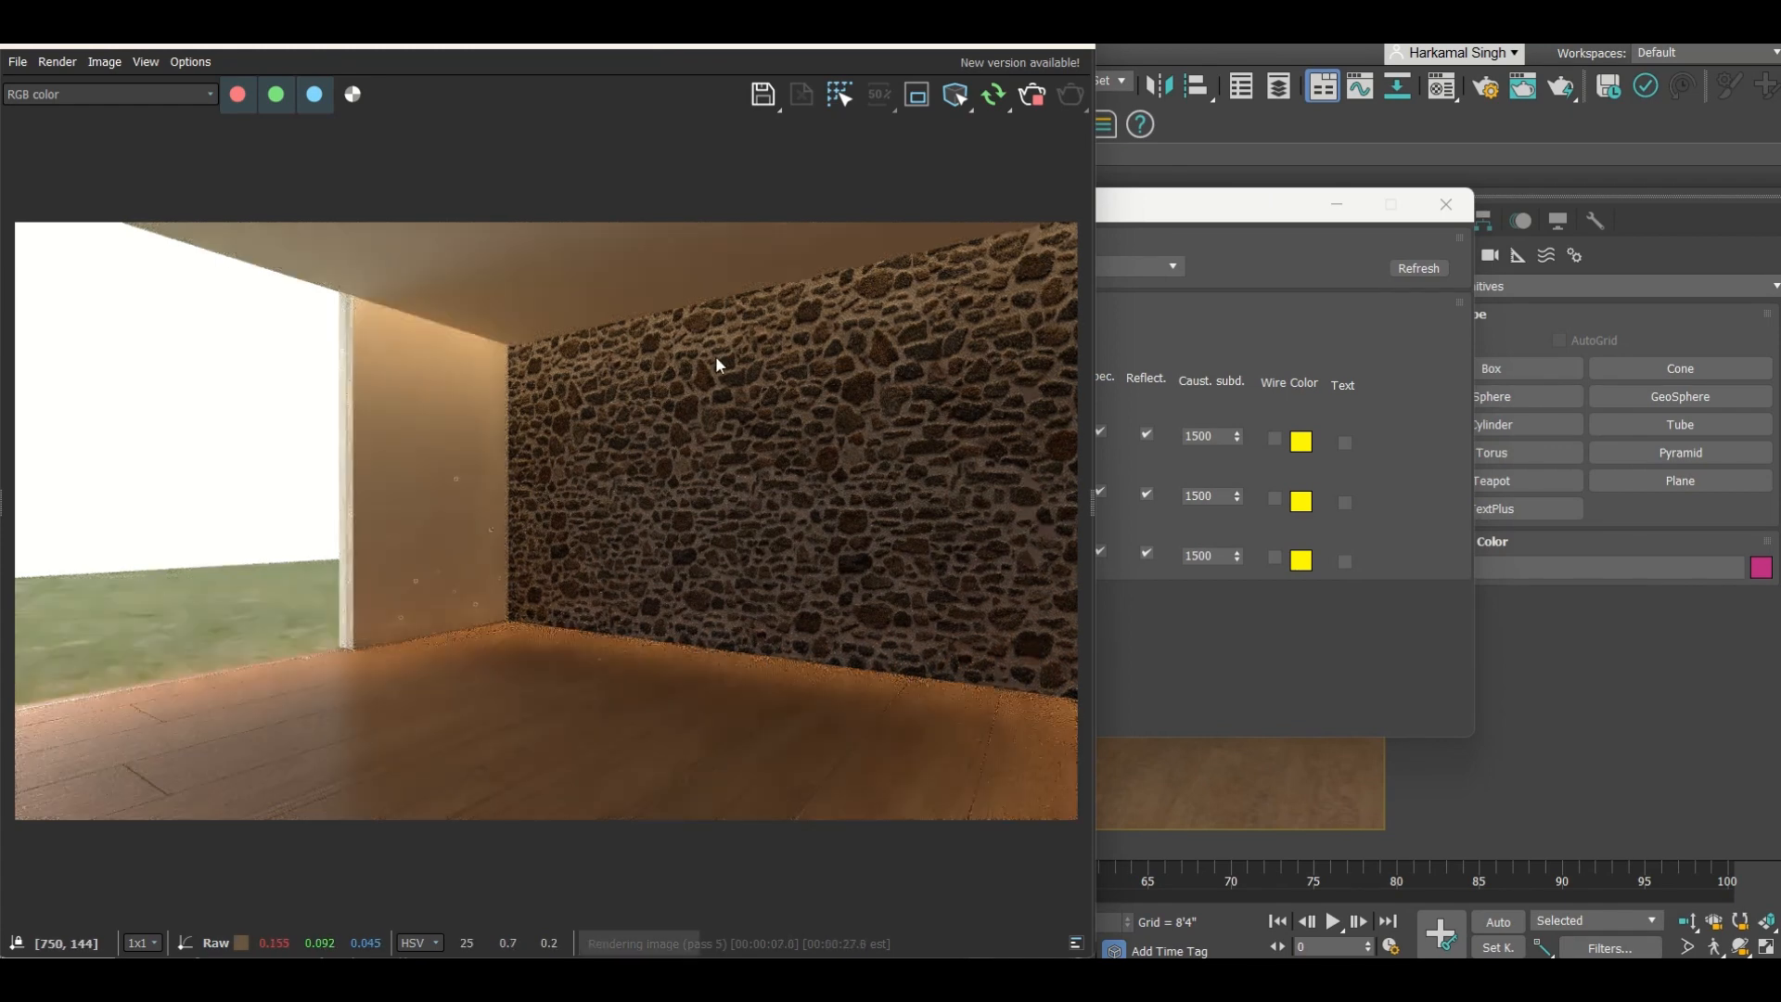
click(1041, 104)
click(1070, 44)
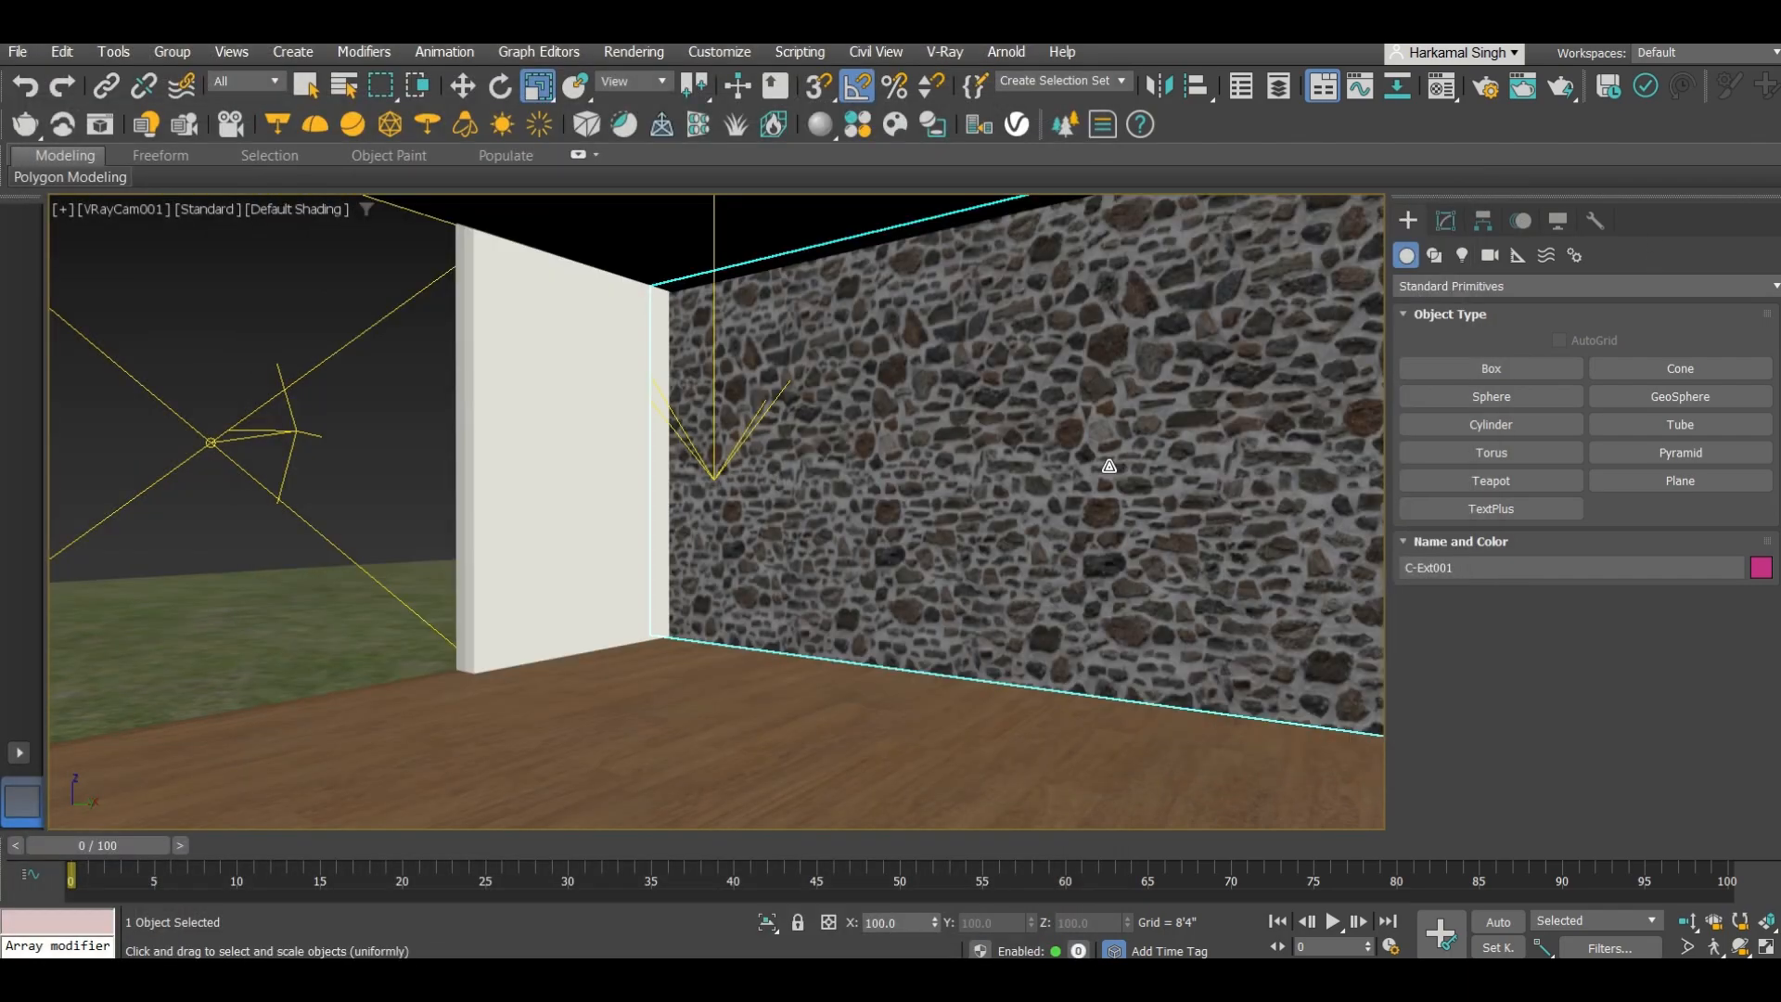
Step: Show the room in the Top view as wireframe and clear the selection
click(1448, 219)
key(t)
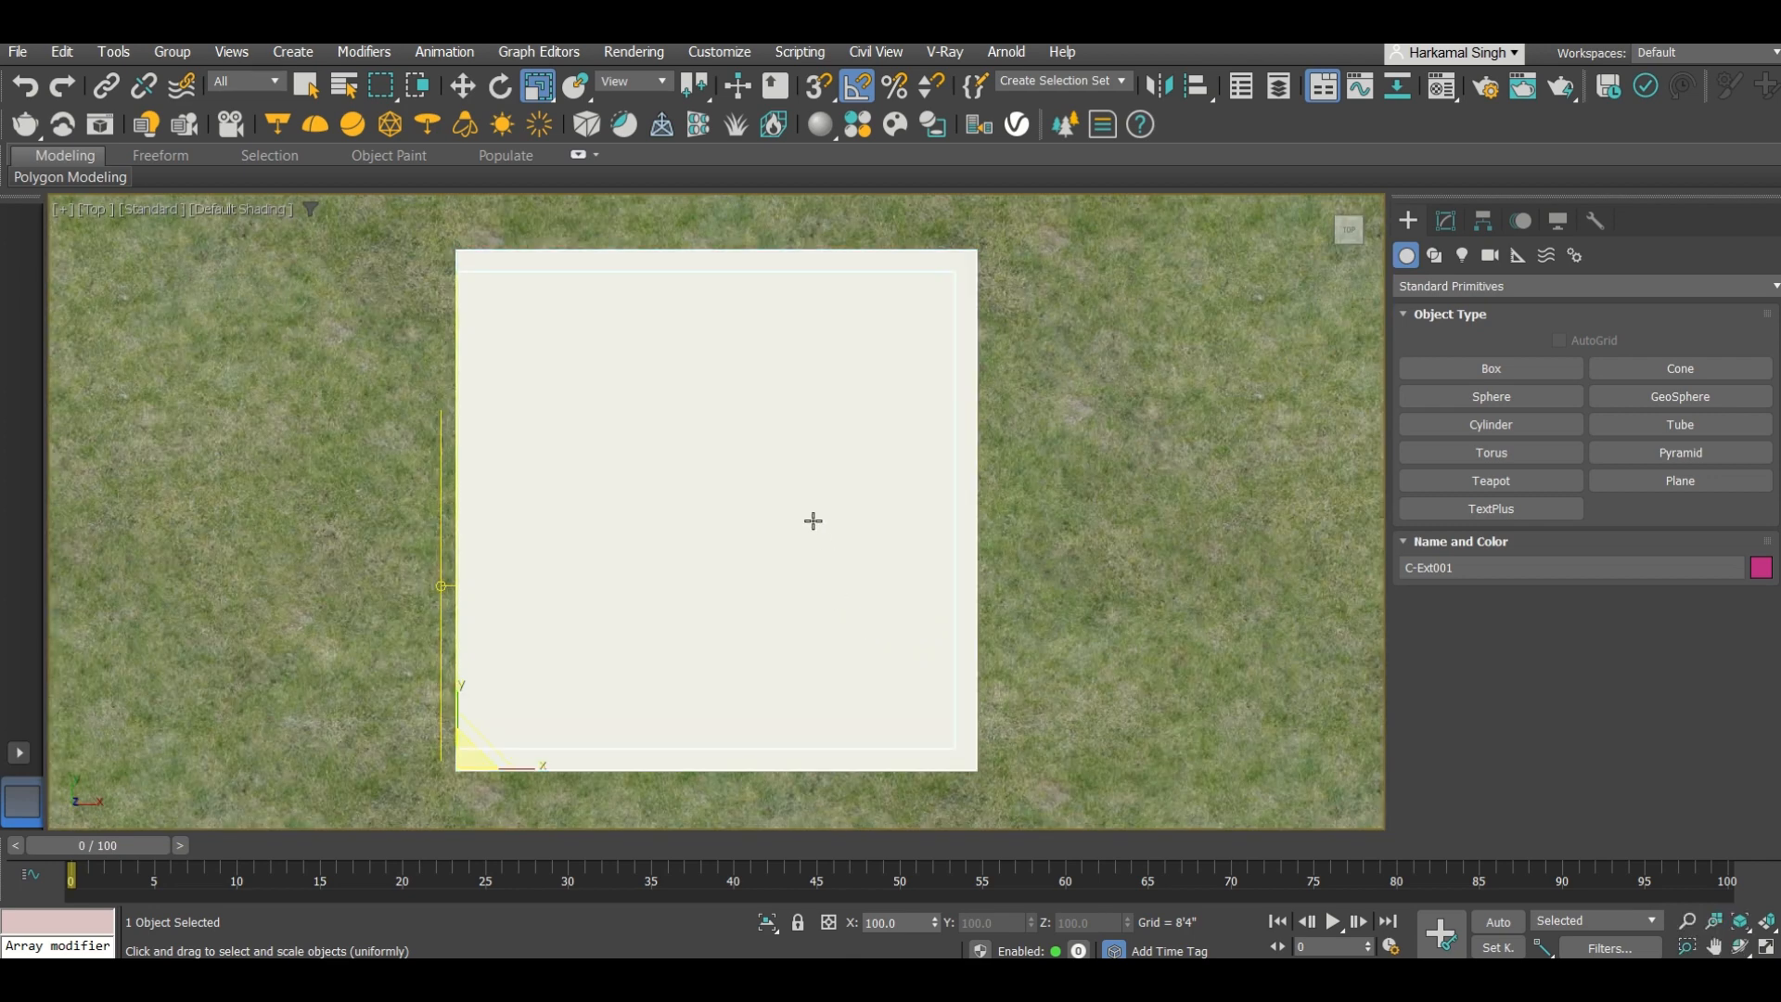
key(F3)
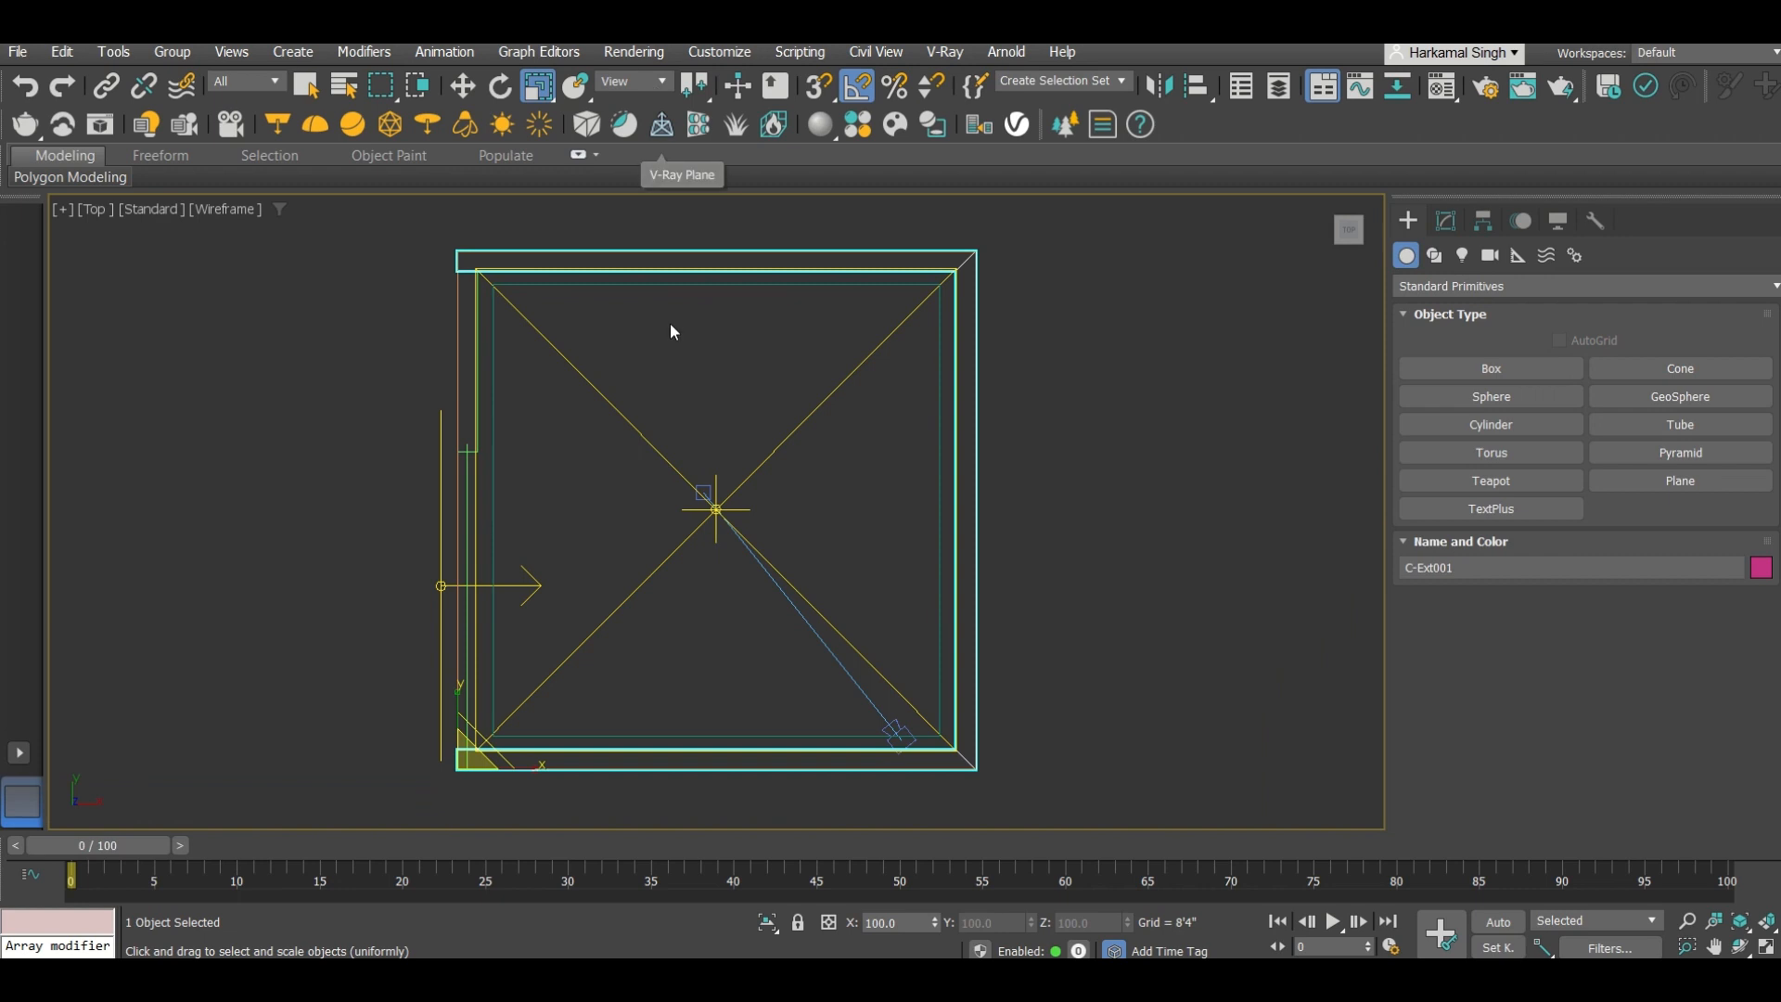
click(615, 209)
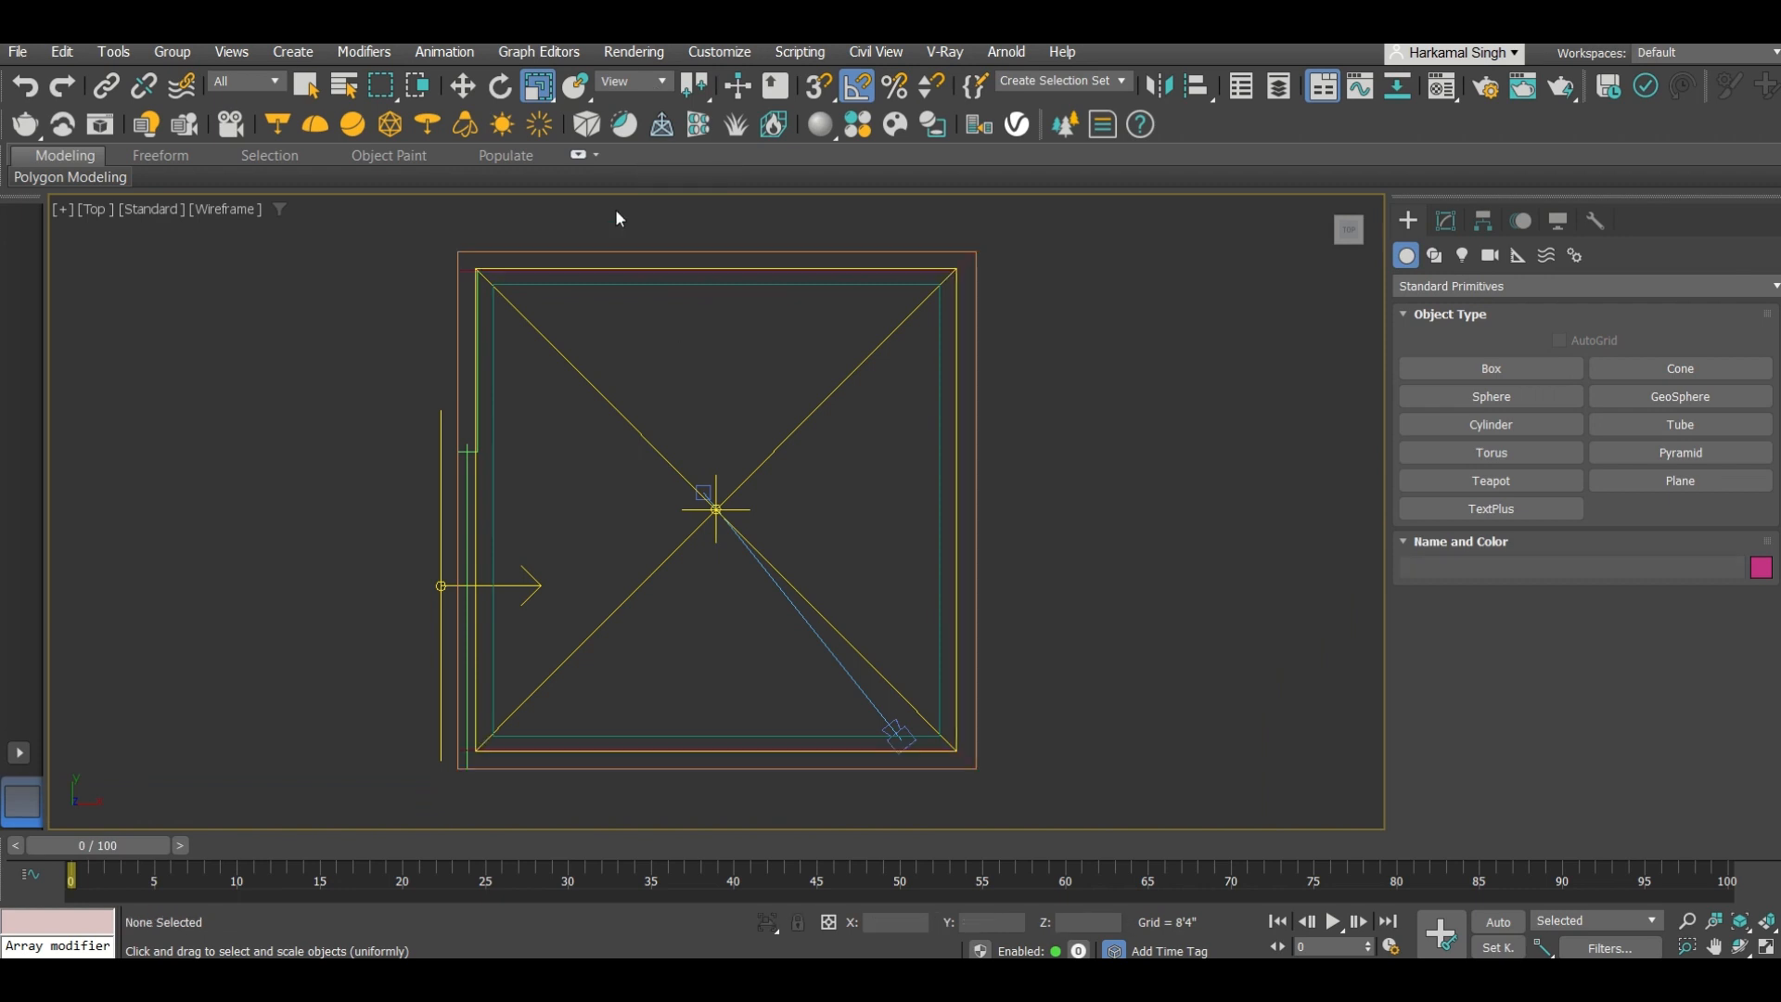
Step: Open the Chaos Cosmos asset library and browse the Furniture category of its 3D Models
click(896, 125)
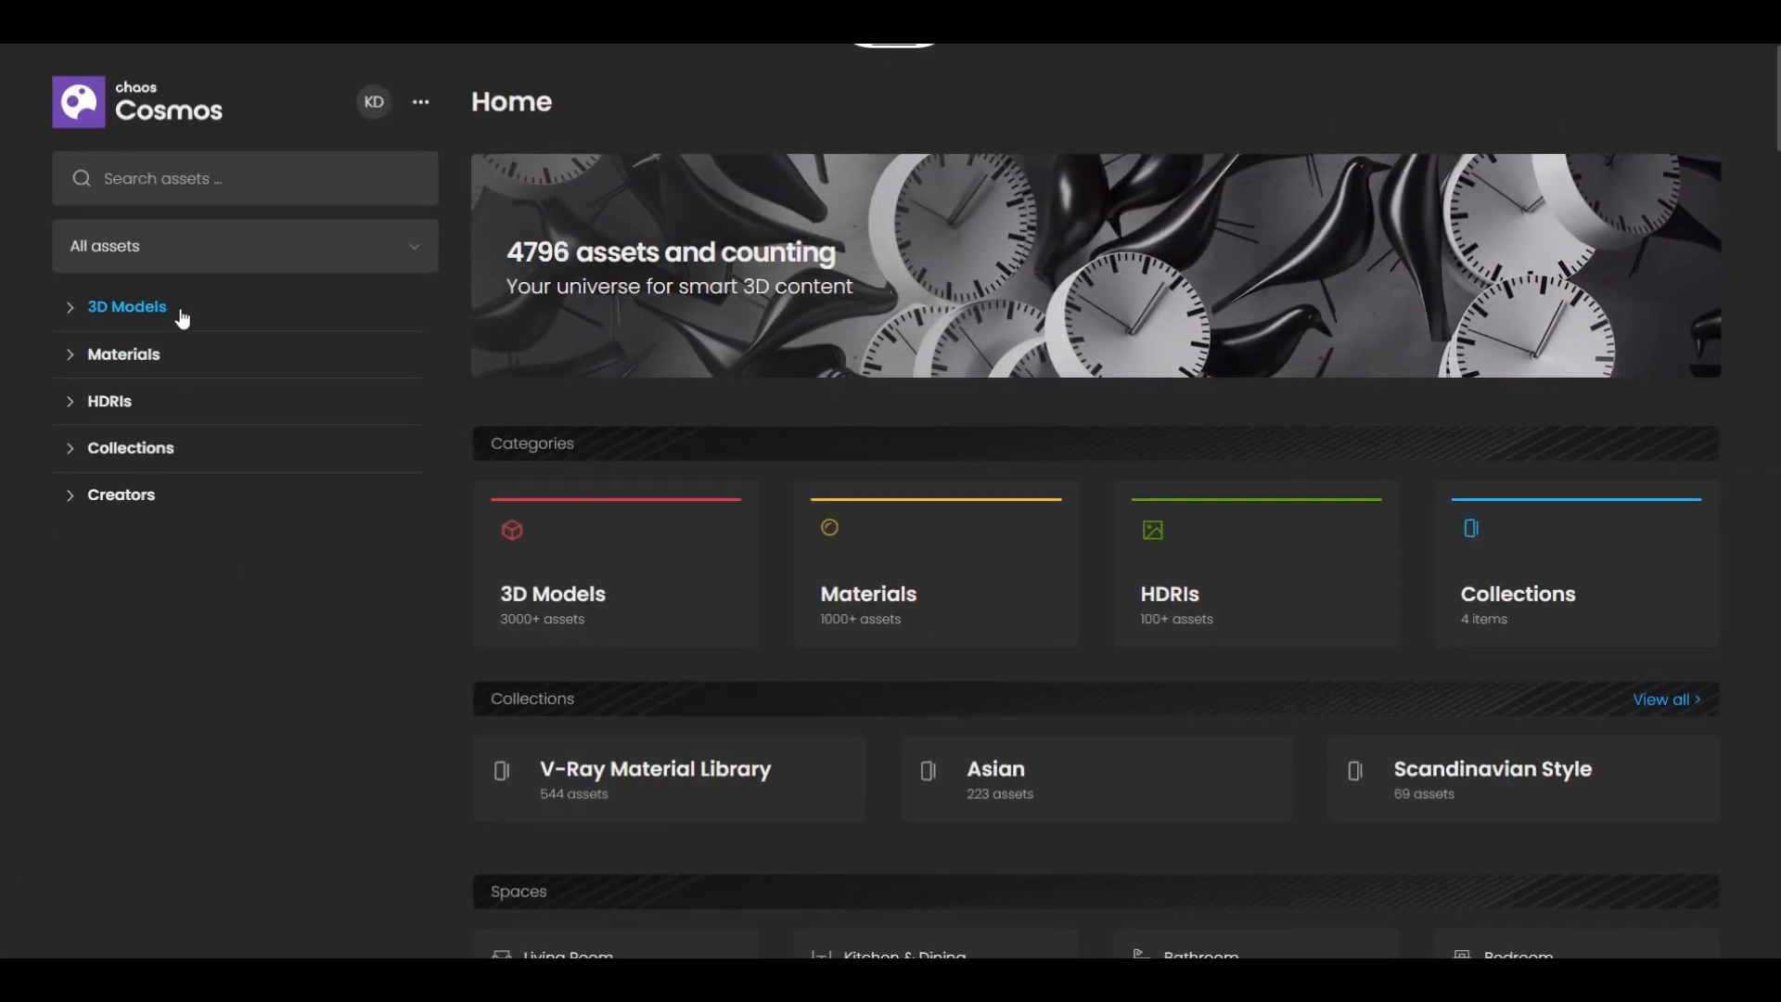
click(270, 384)
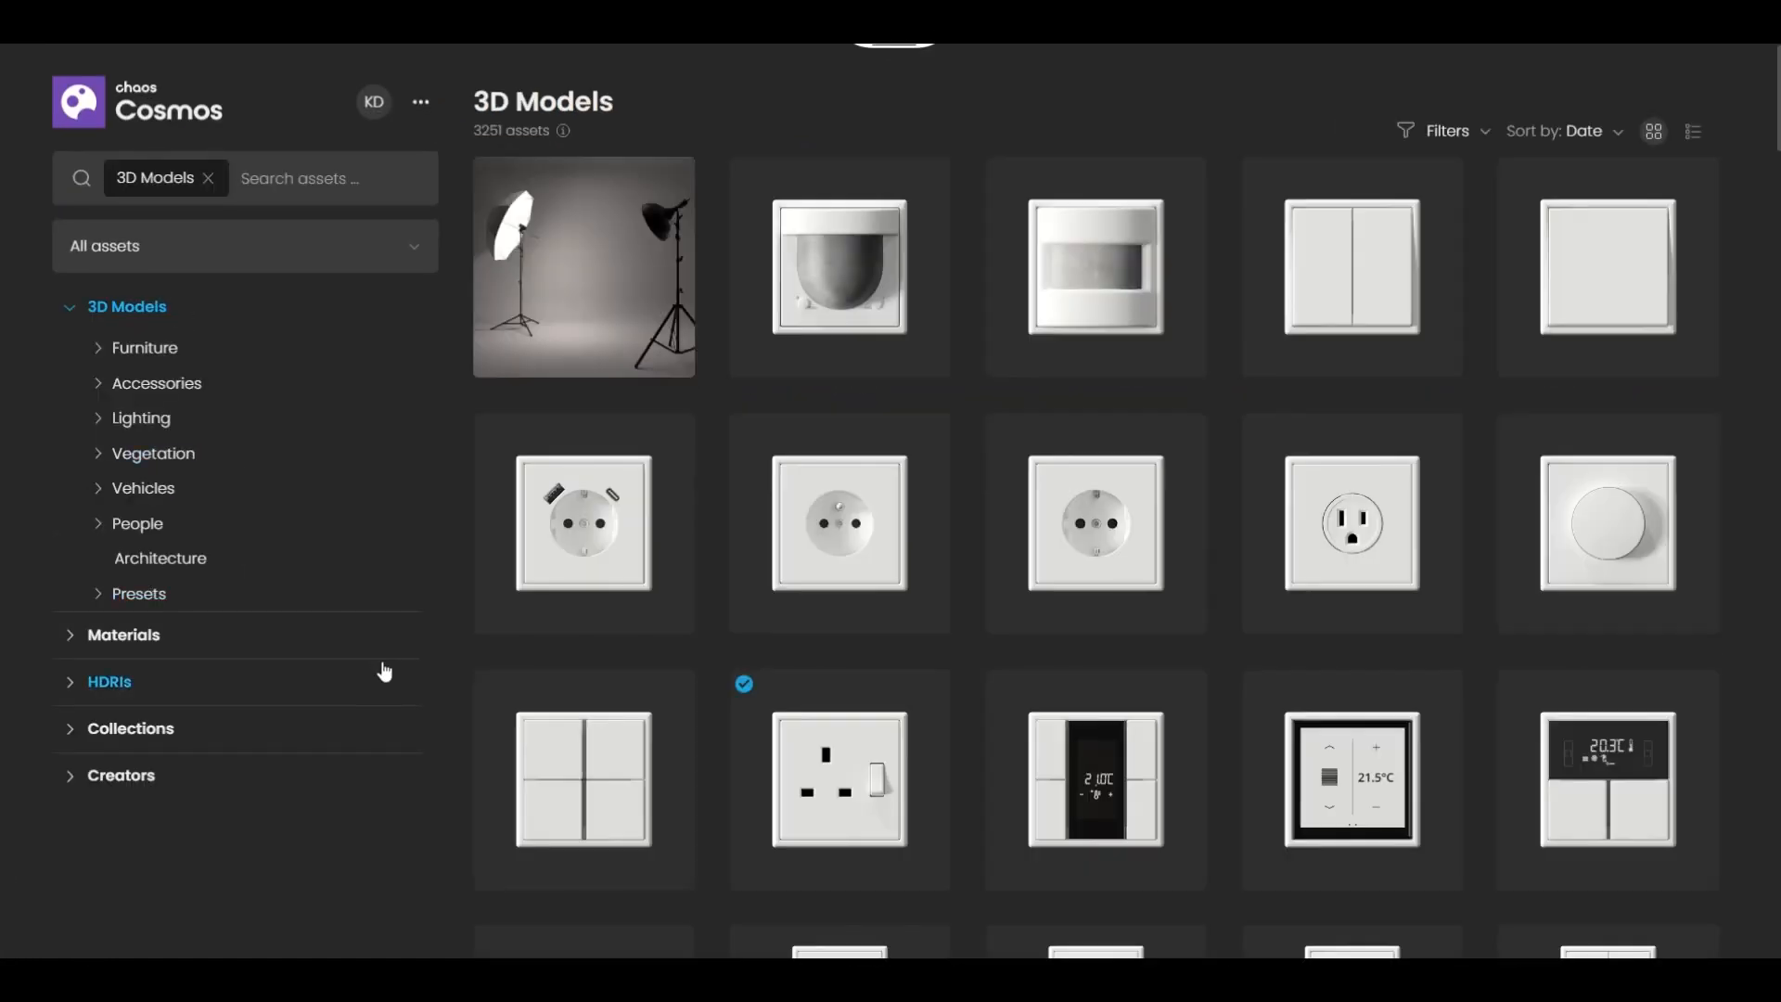
click(153, 350)
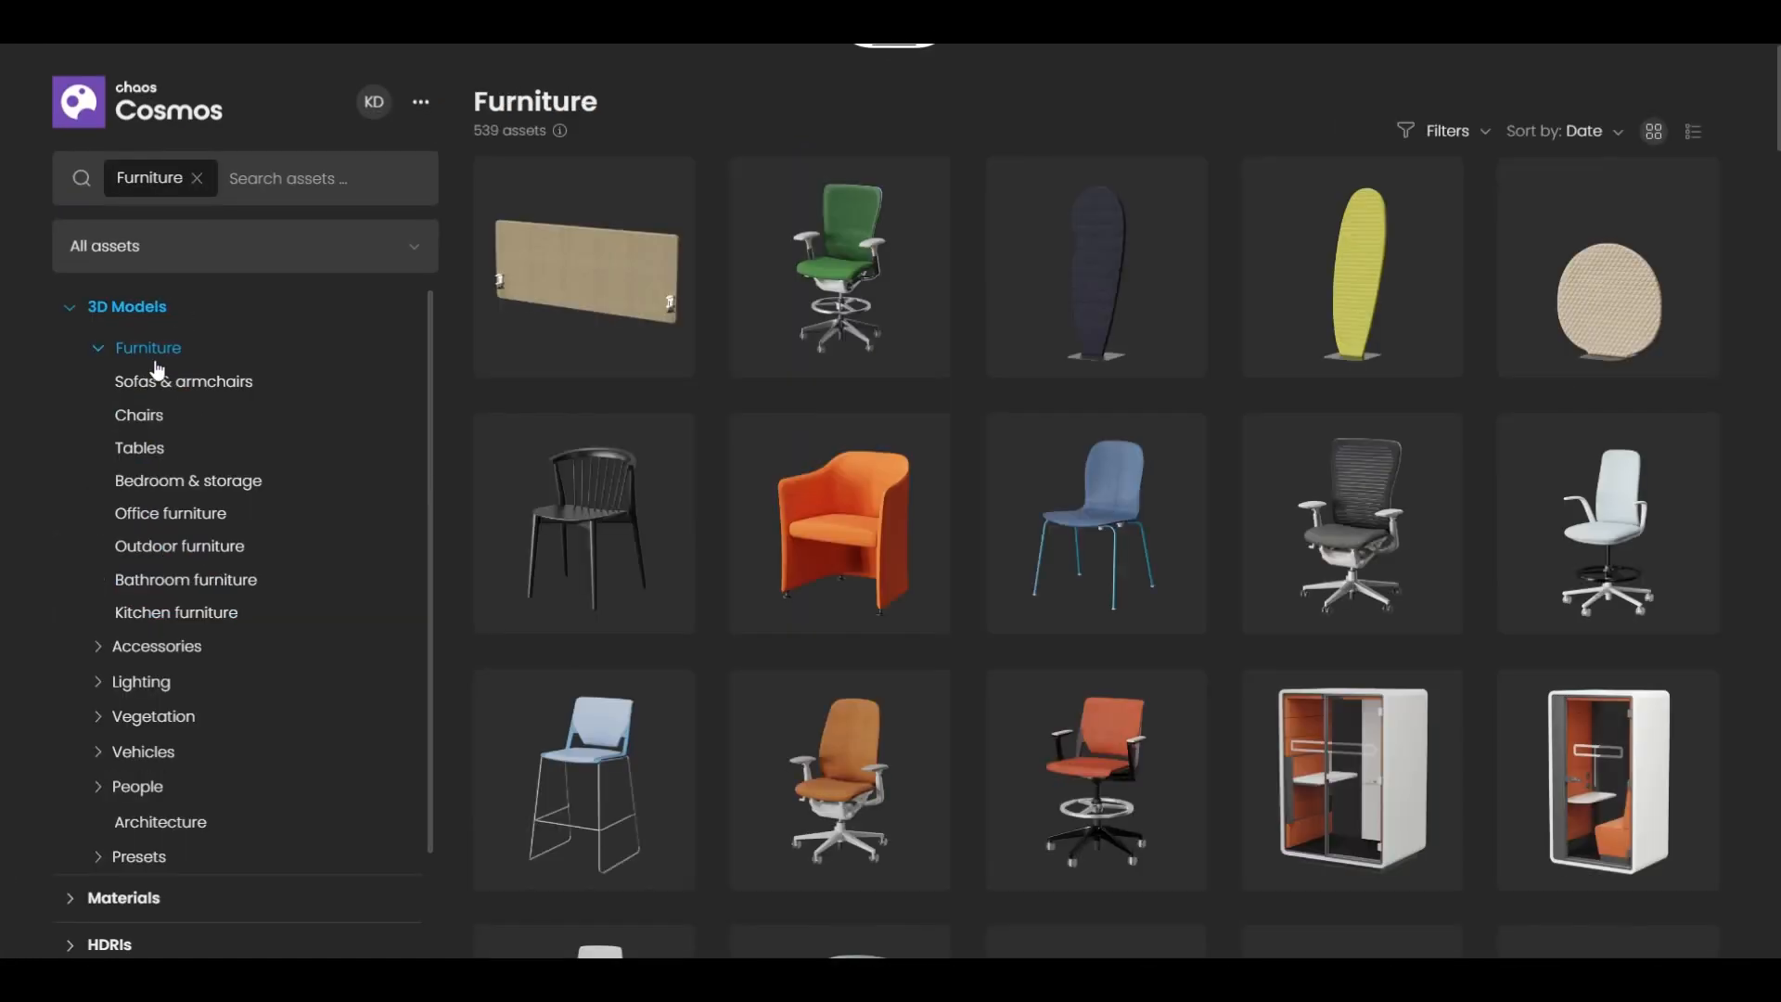
scroll(1039, 556, down, 4)
scroll(1037, 608, down, 15)
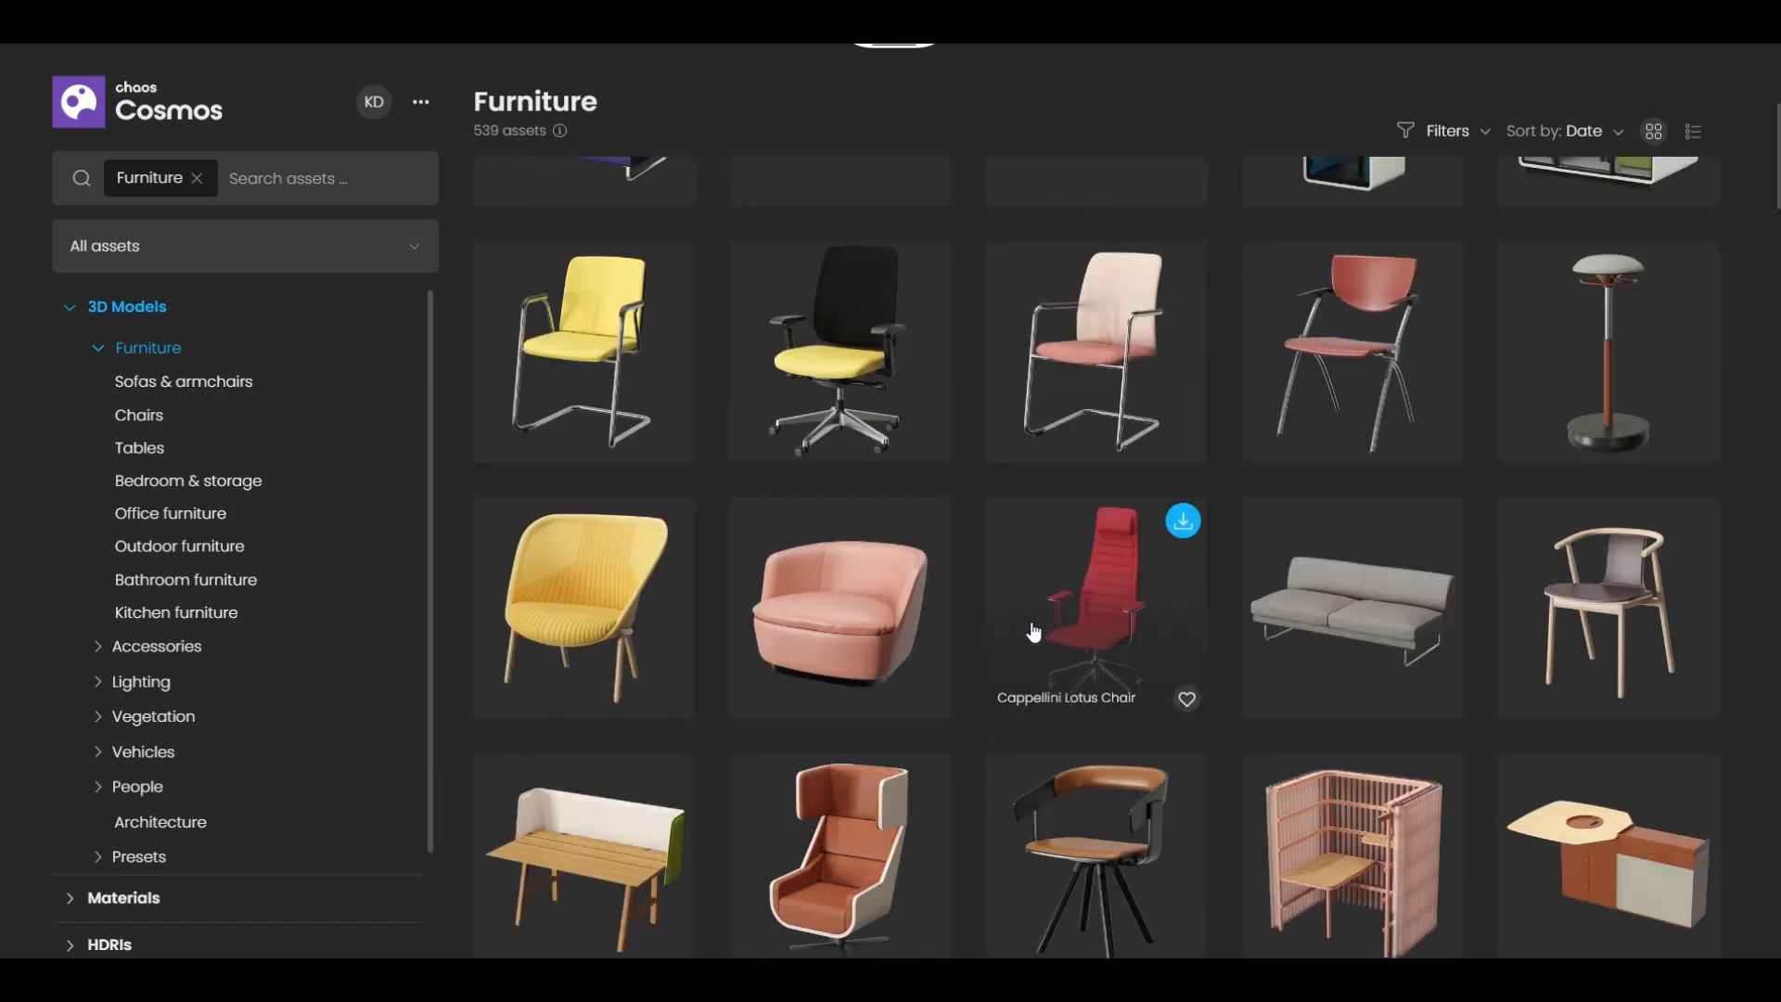
scroll(1036, 631, down, 4)
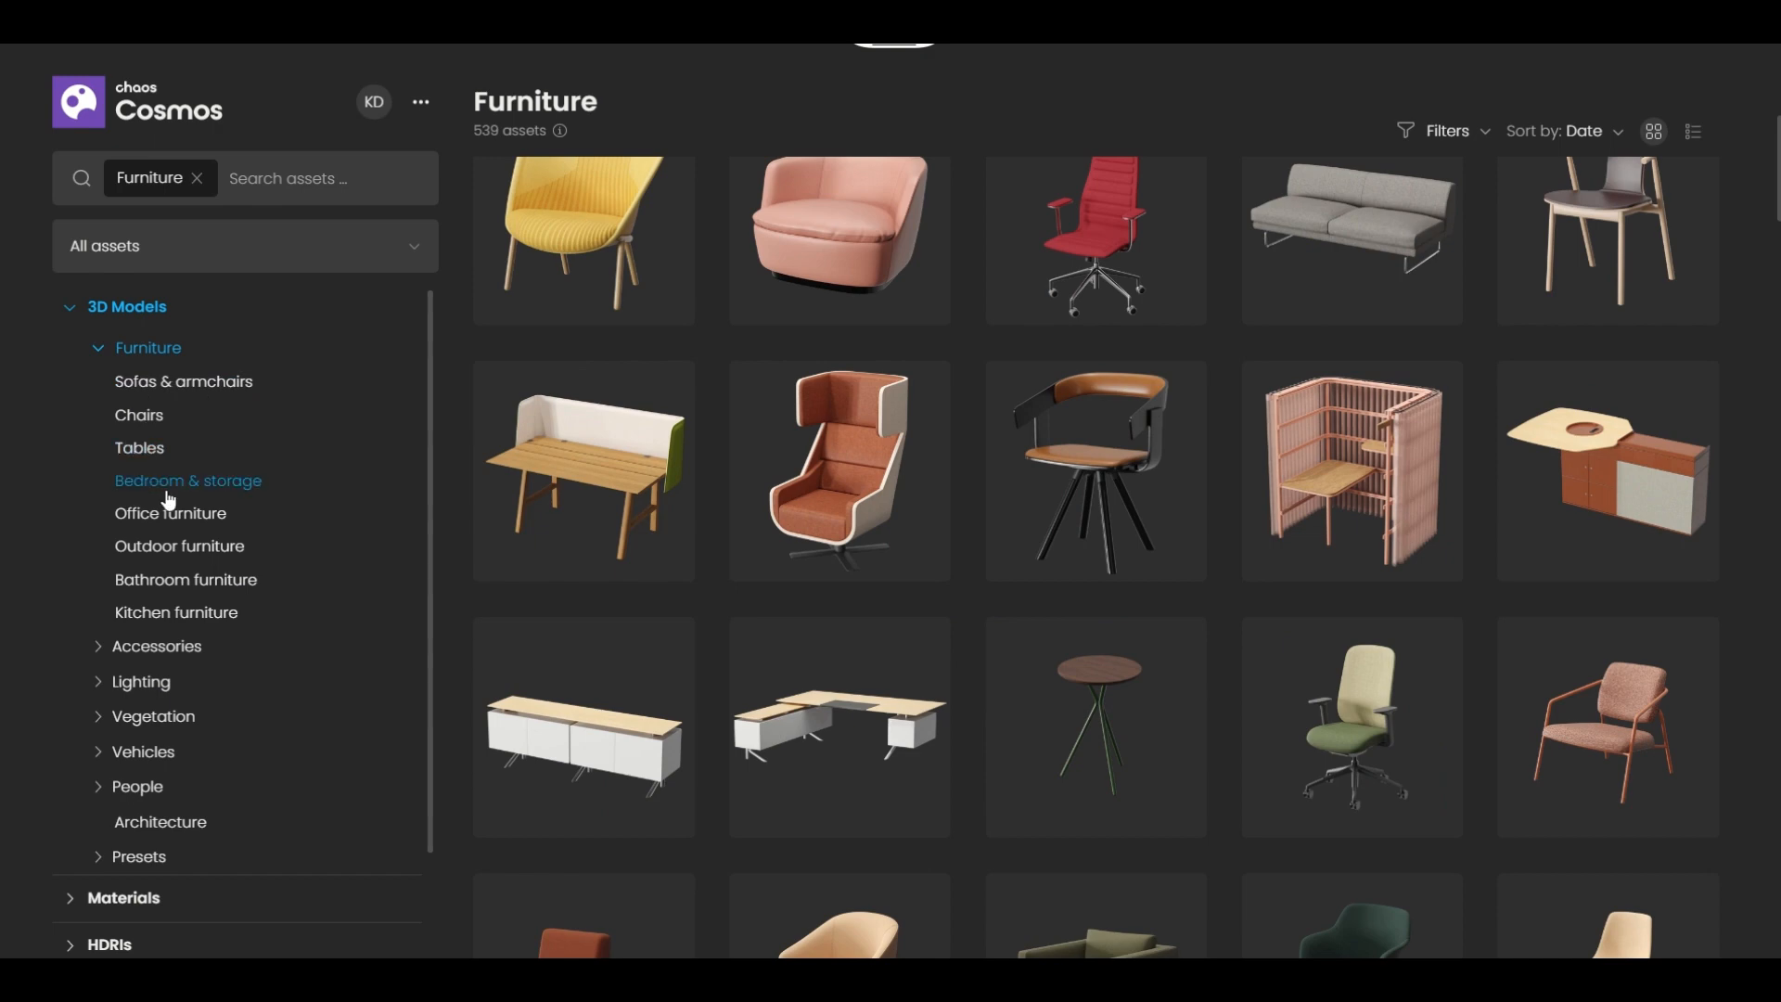
Step: Look through the Office furniture and Bedroom & storage model categories
click(176, 524)
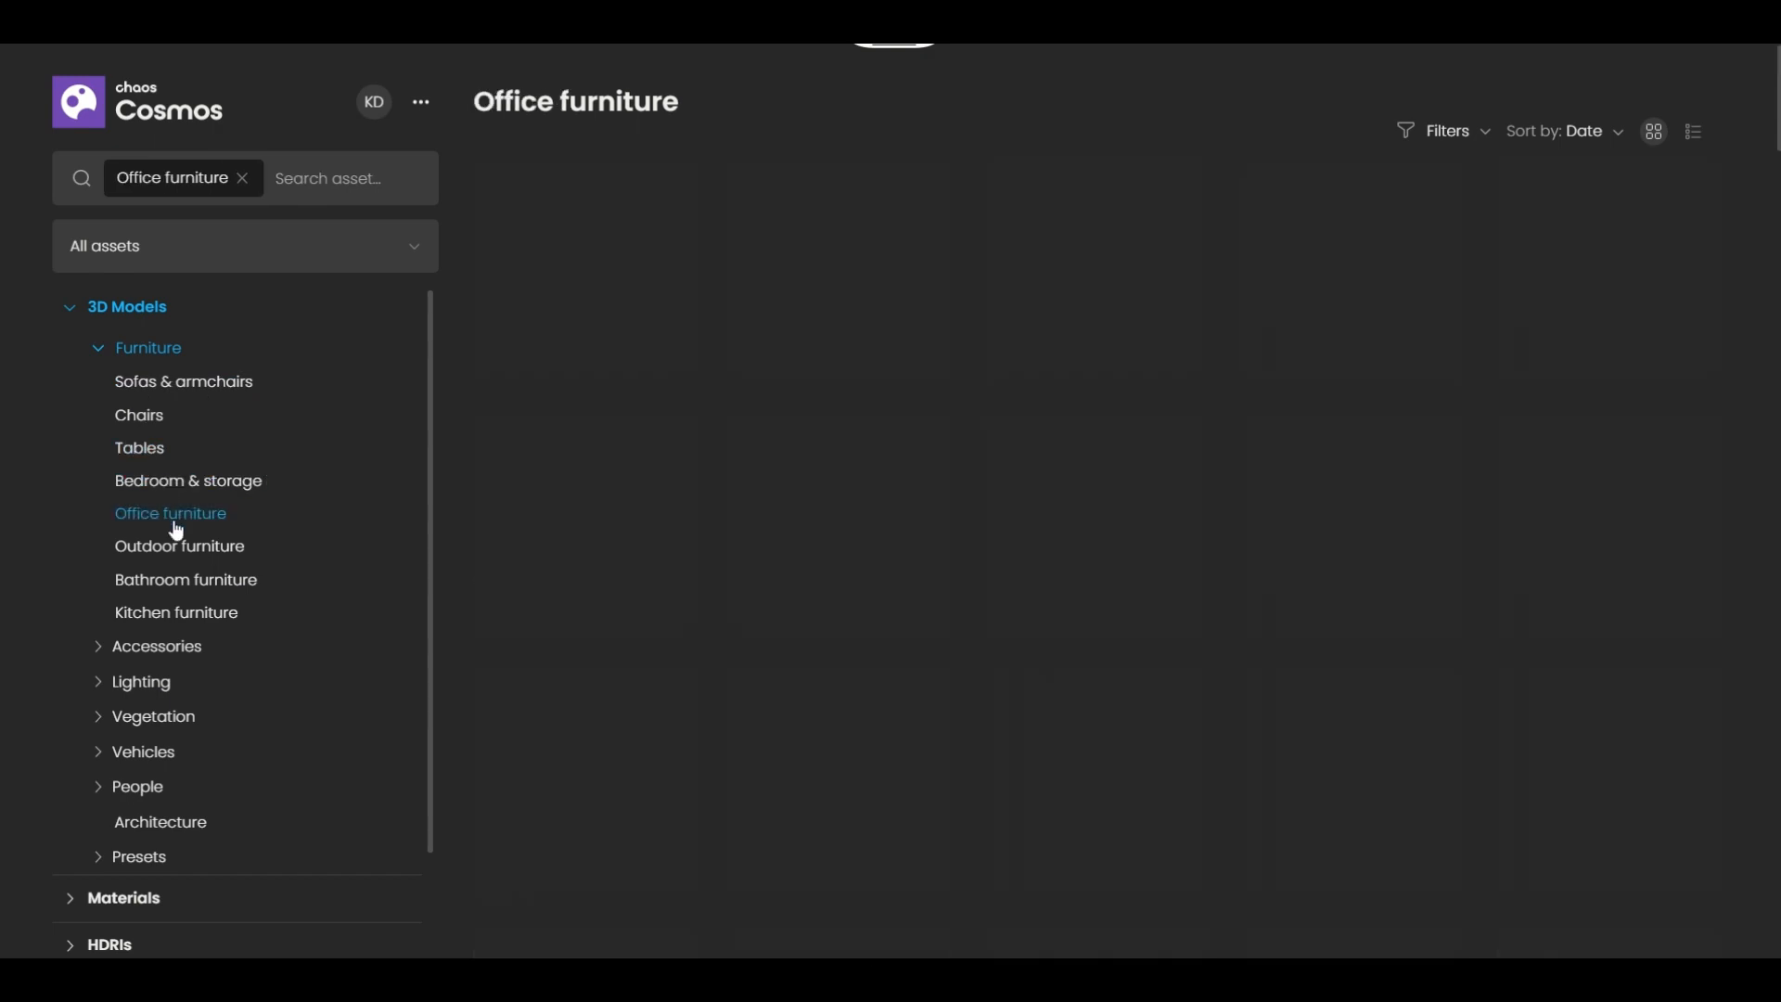
scroll(891, 464, down, 2)
scroll(893, 539, down, 1)
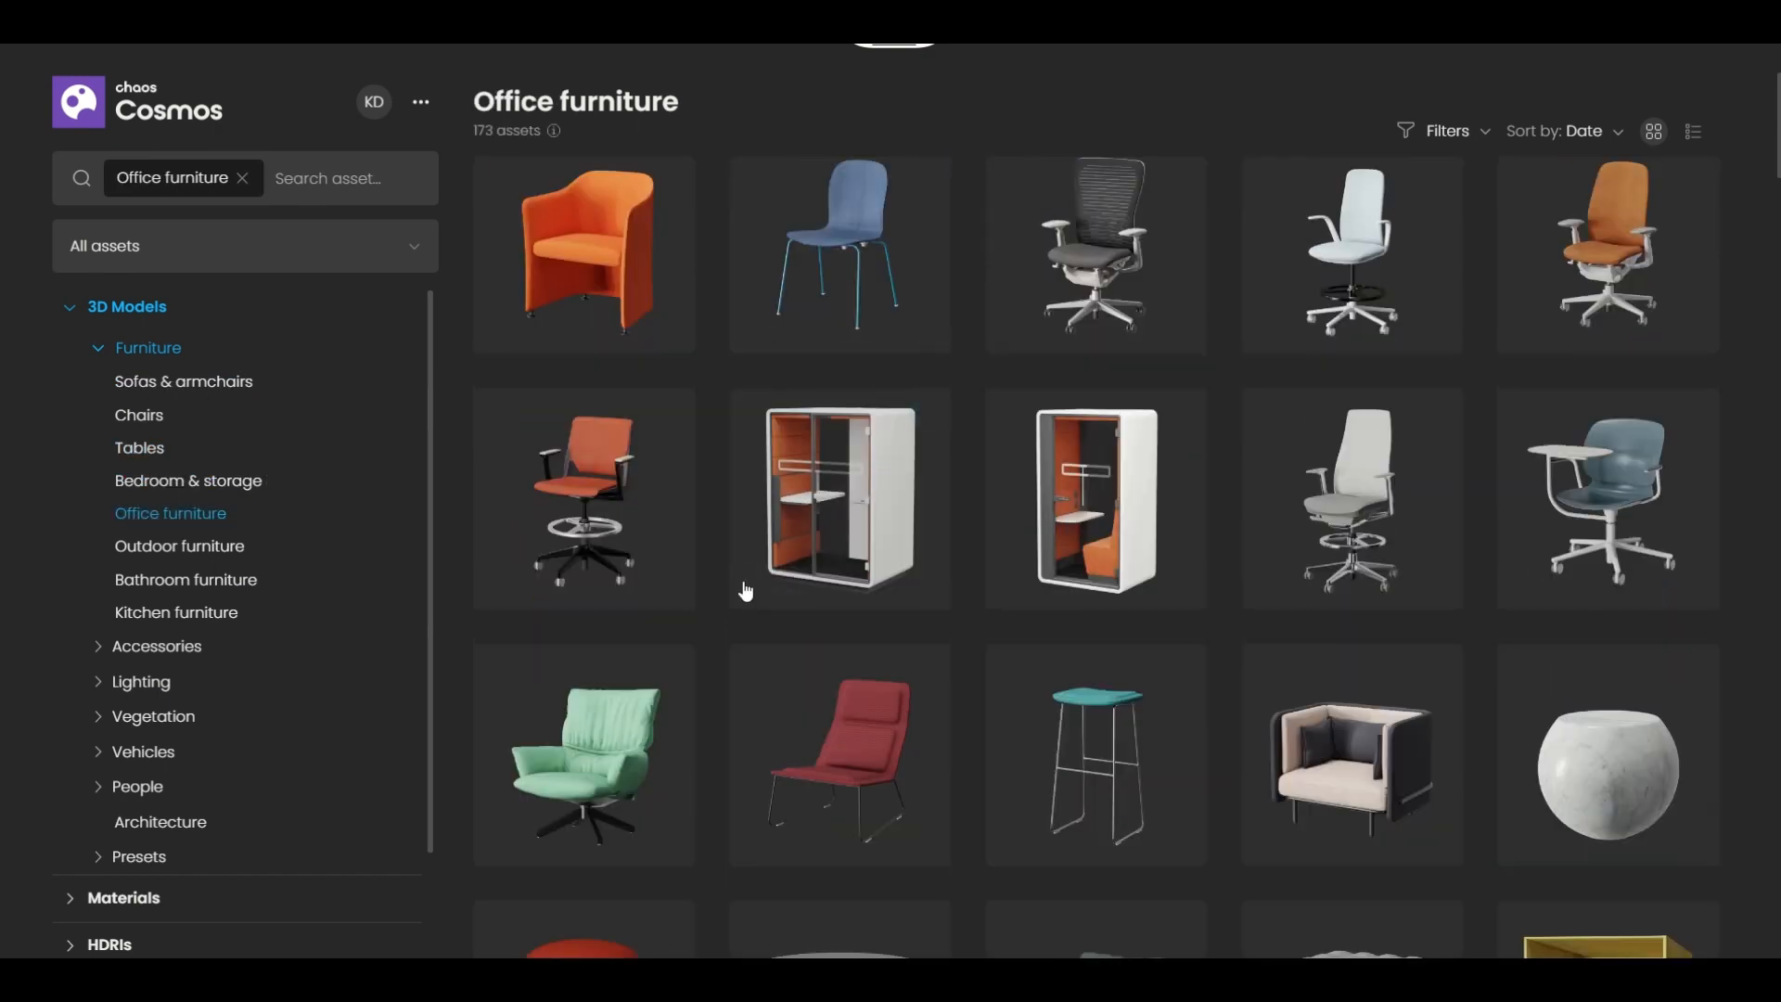
scroll(761, 599, up, 3)
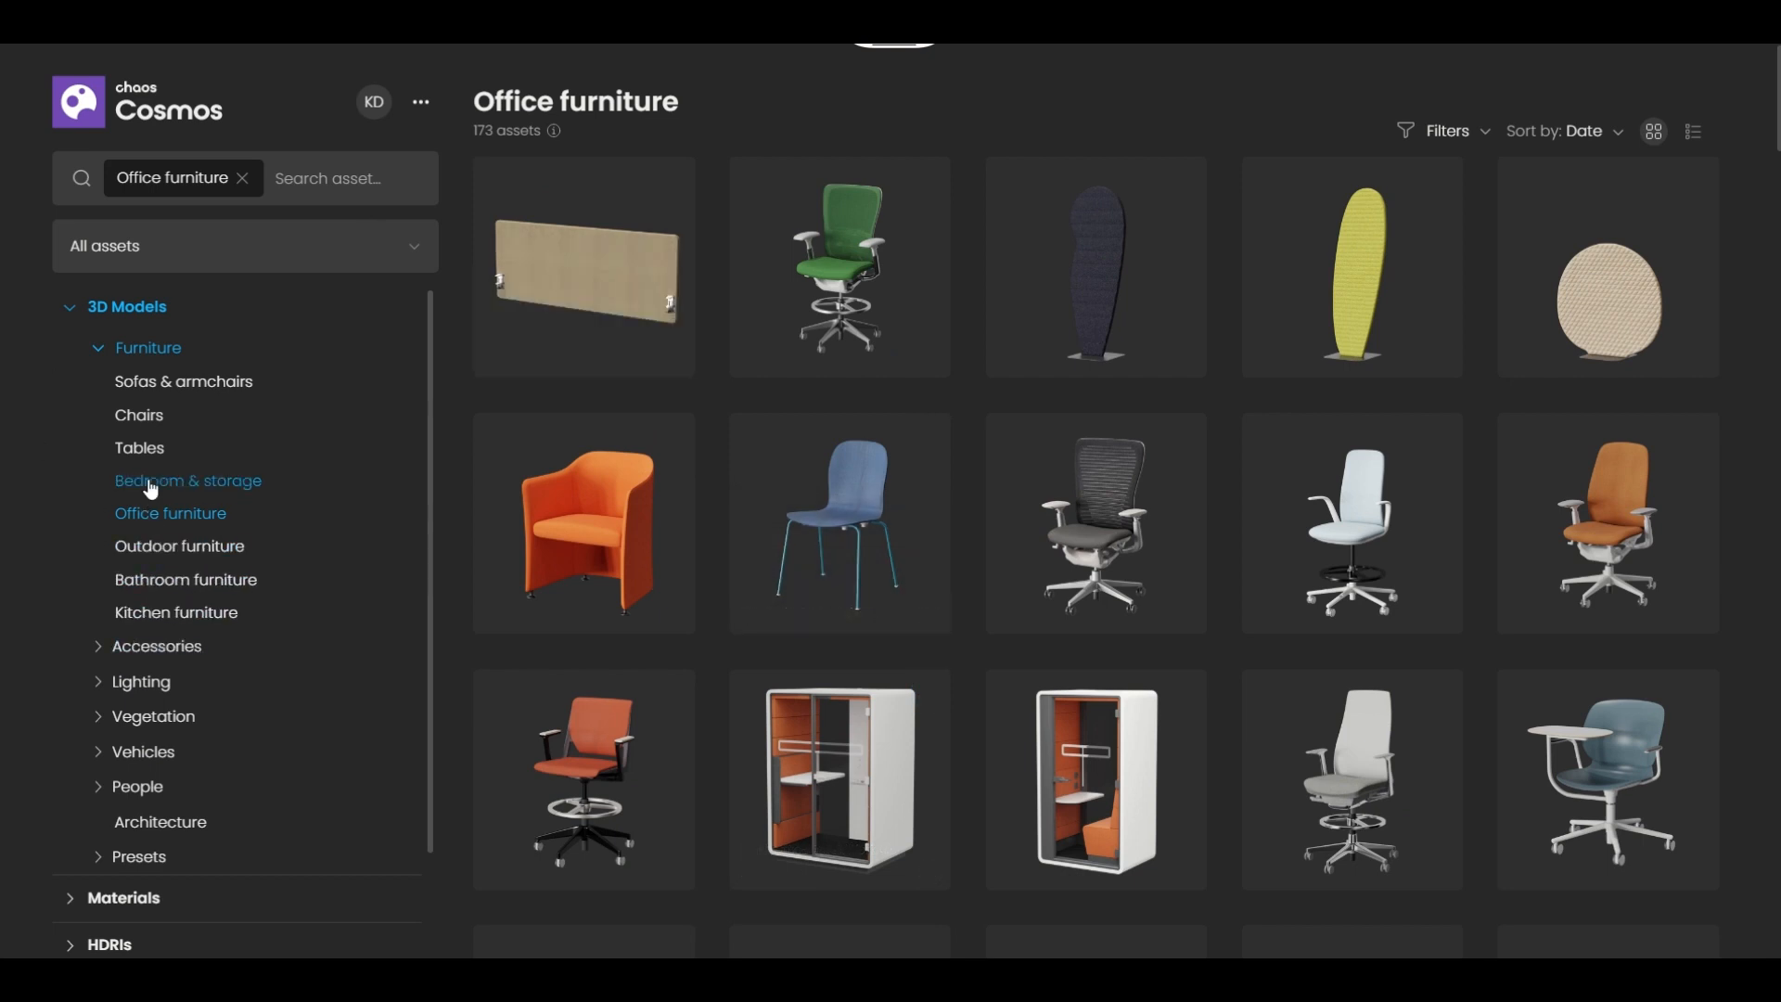
click(219, 493)
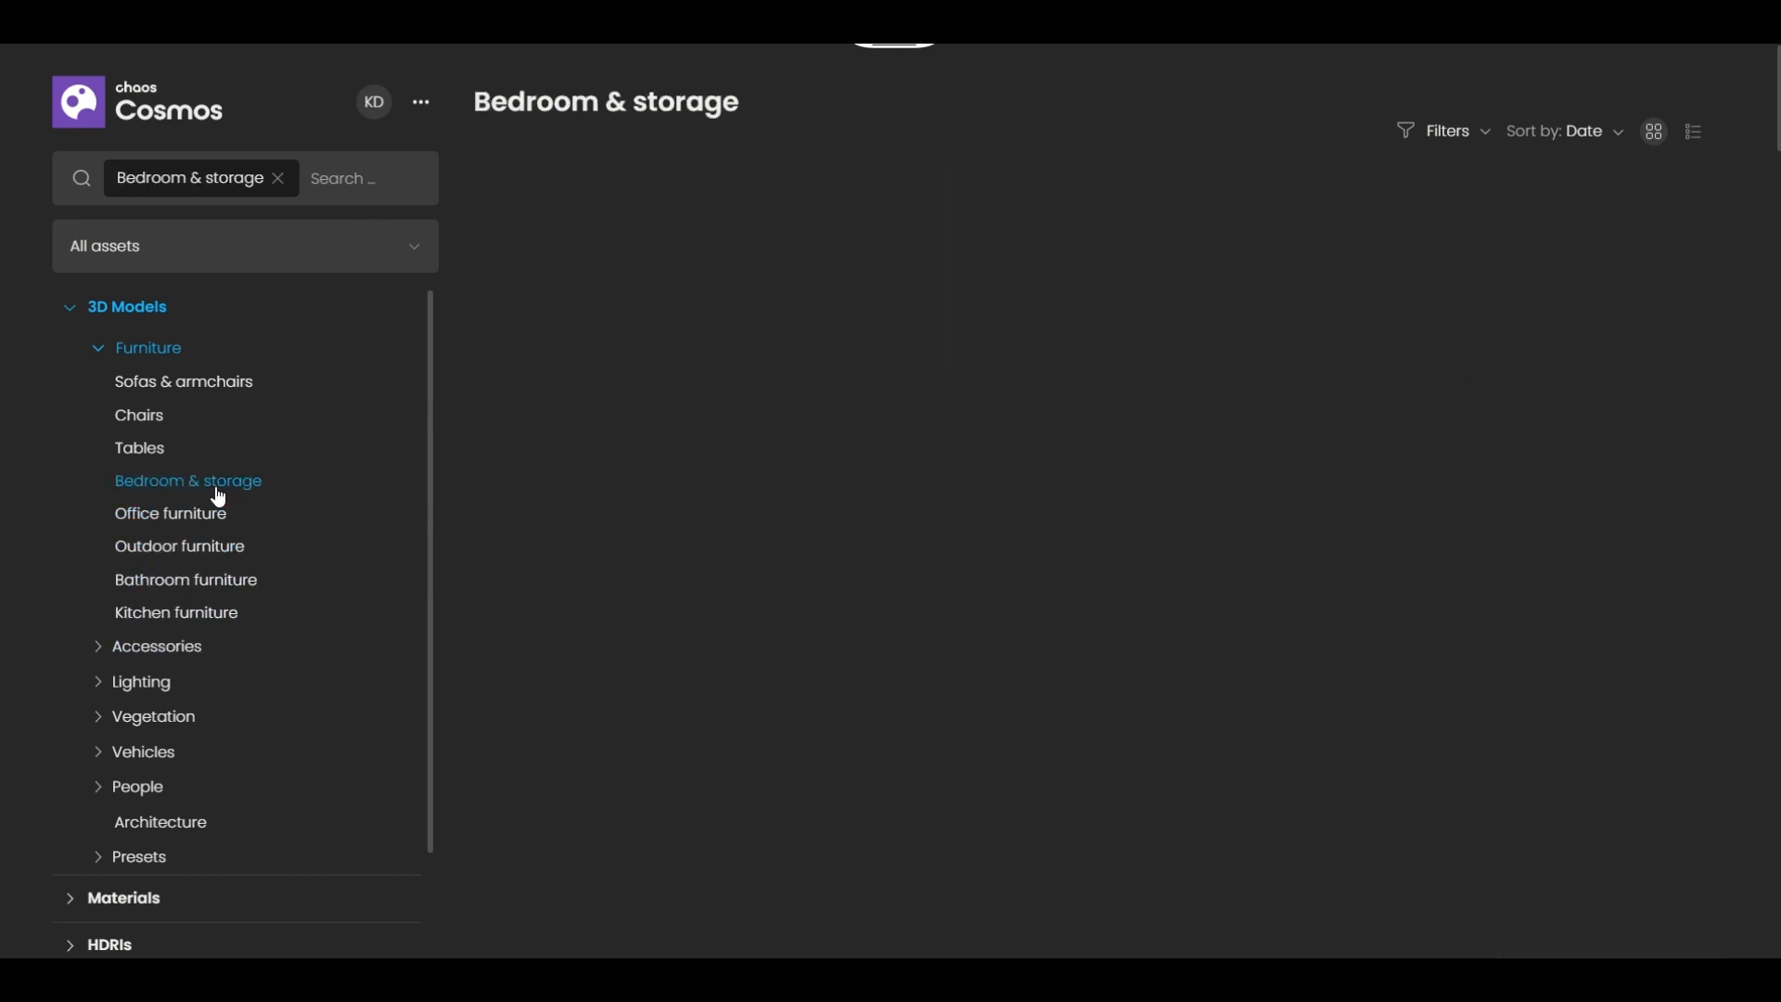
Step: Download the Chair Lounge Footrest 48-06 model from the Sofas & armchairs category, import it into the scene and leave the asset library
click(161, 388)
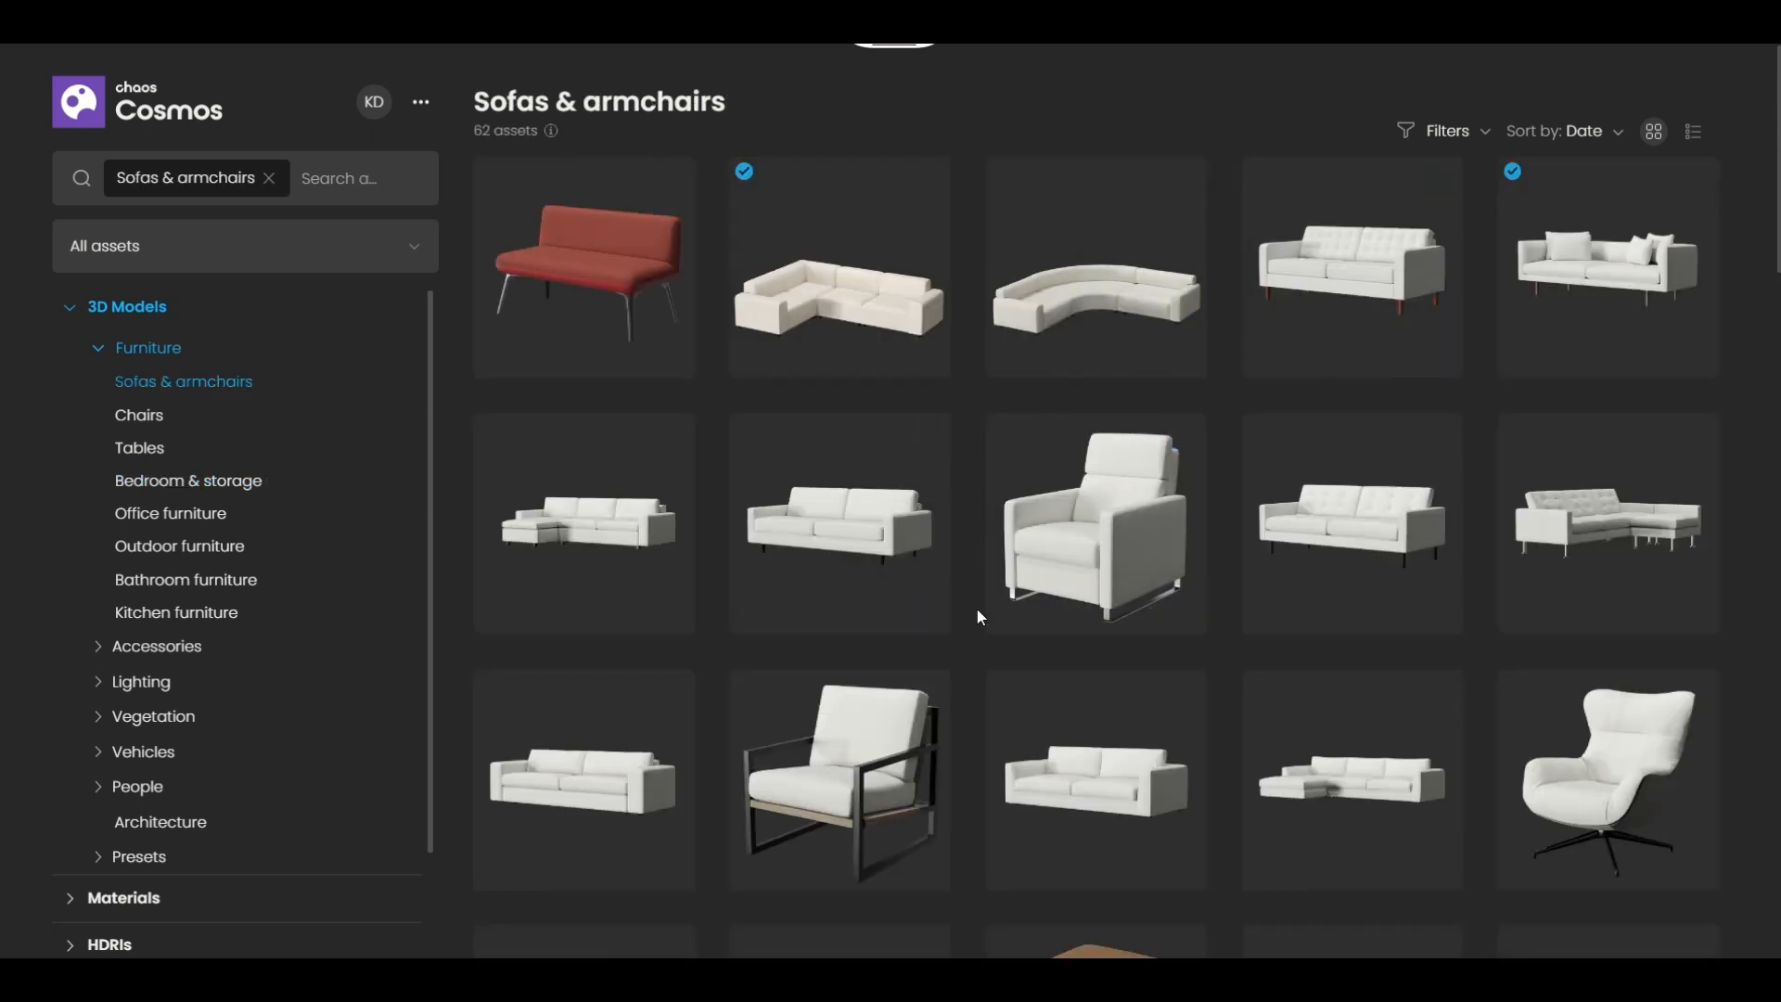
scroll(979, 612, down, 3)
scroll(976, 610, down, 3)
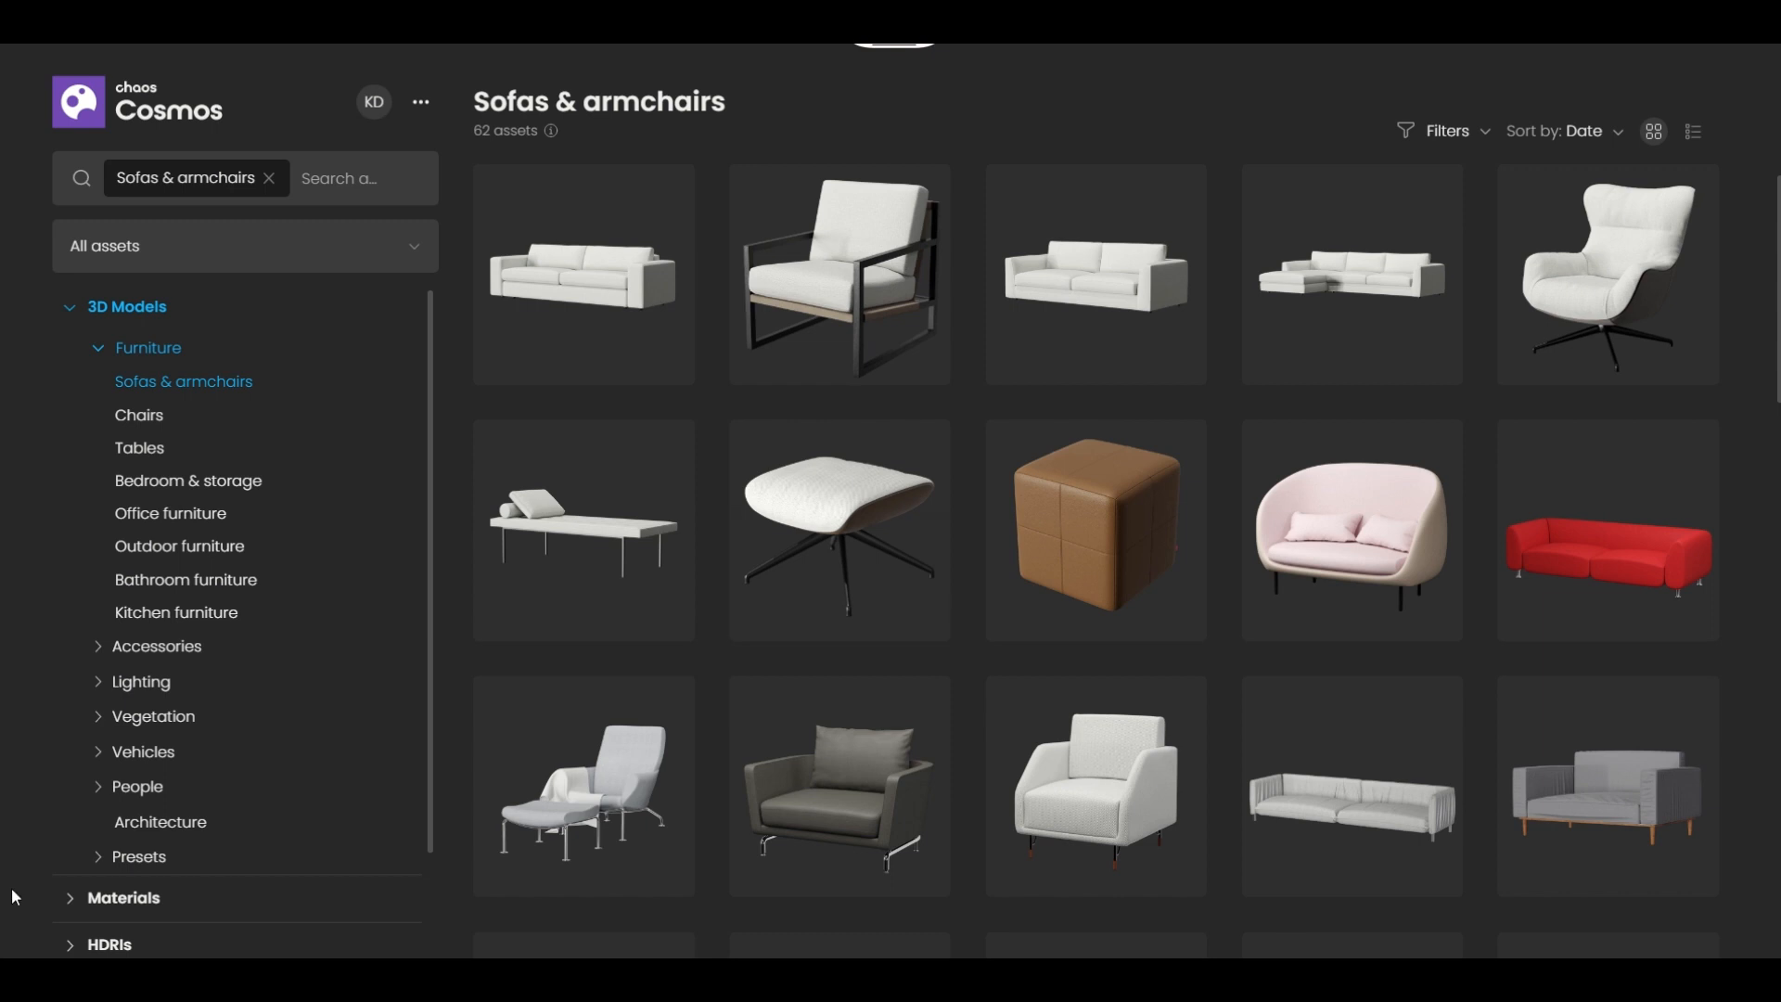
click(671, 699)
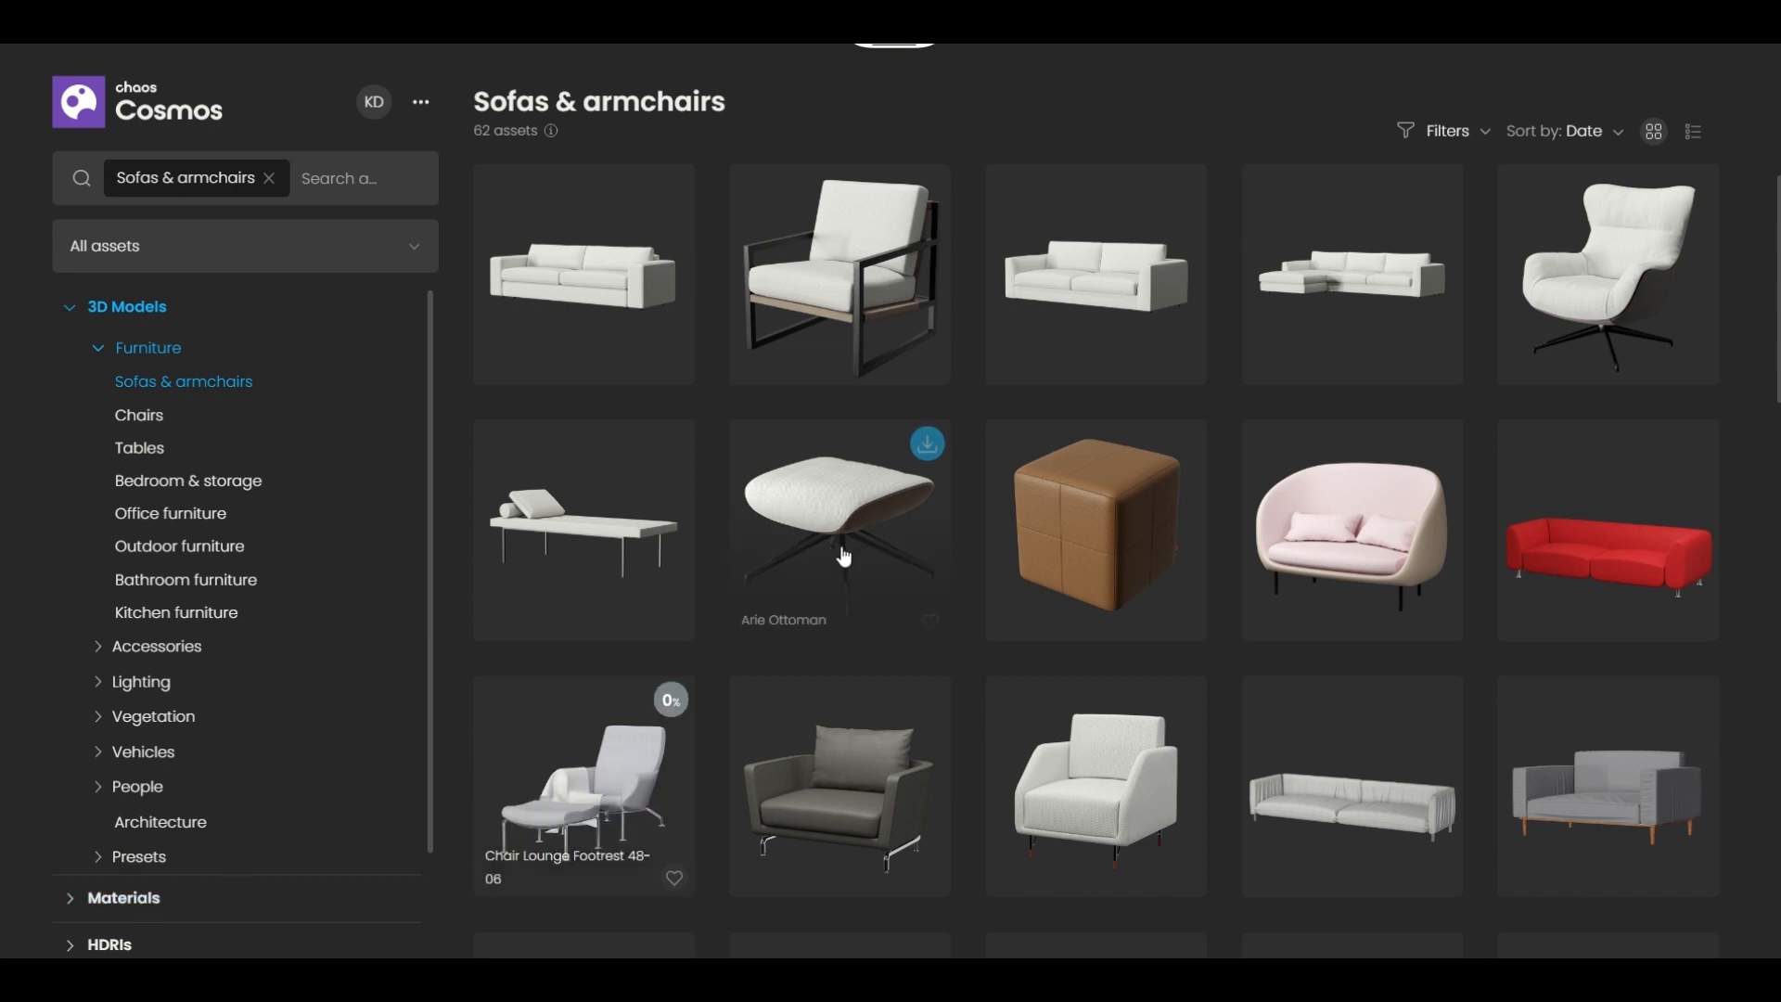
scroll(835, 566, down, 3)
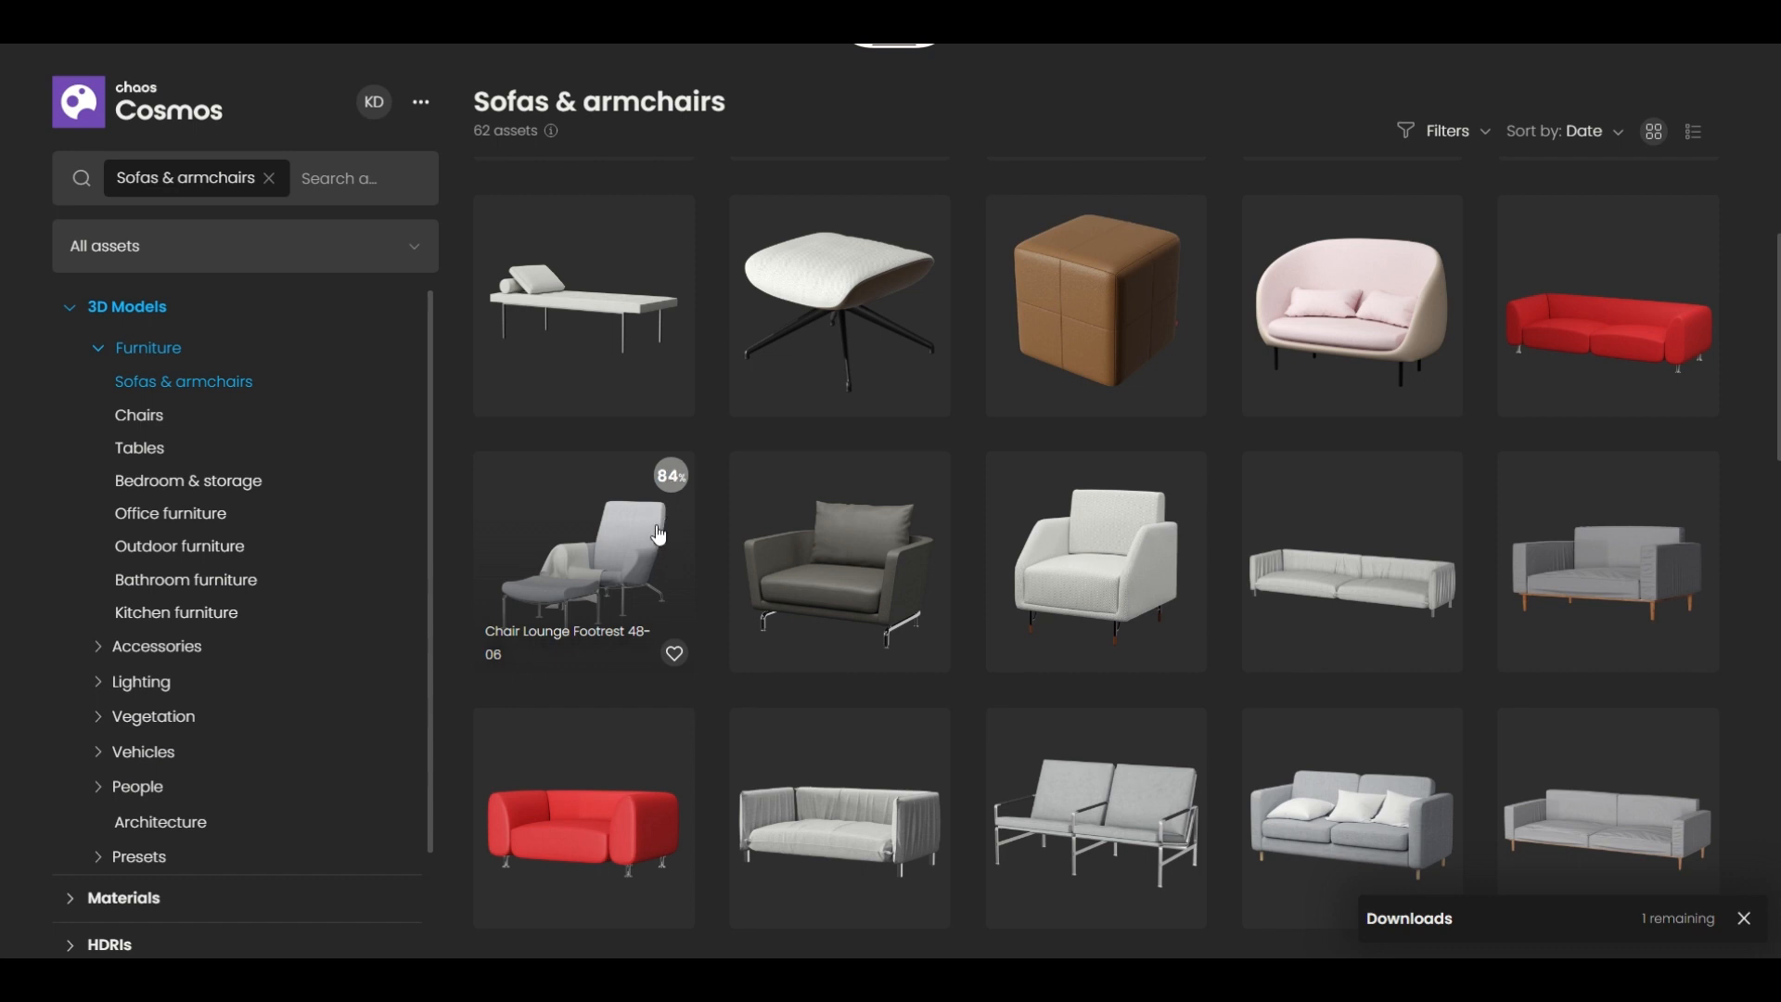
click(672, 477)
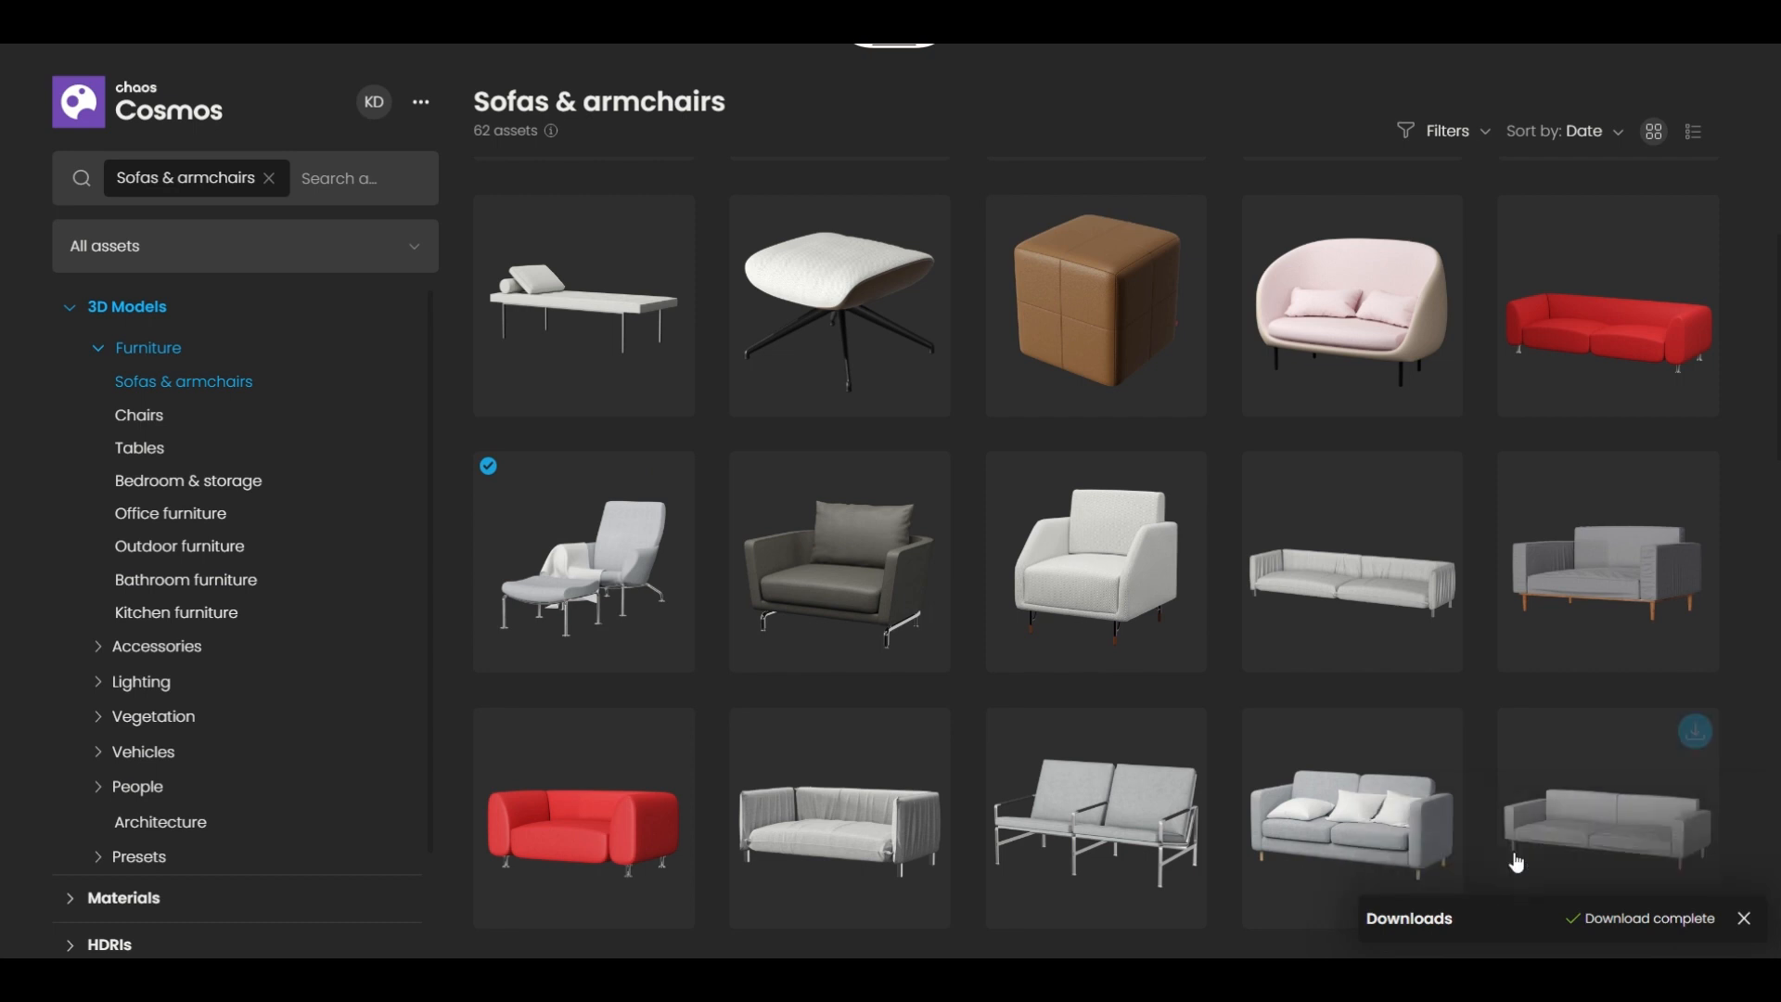
click(1631, 66)
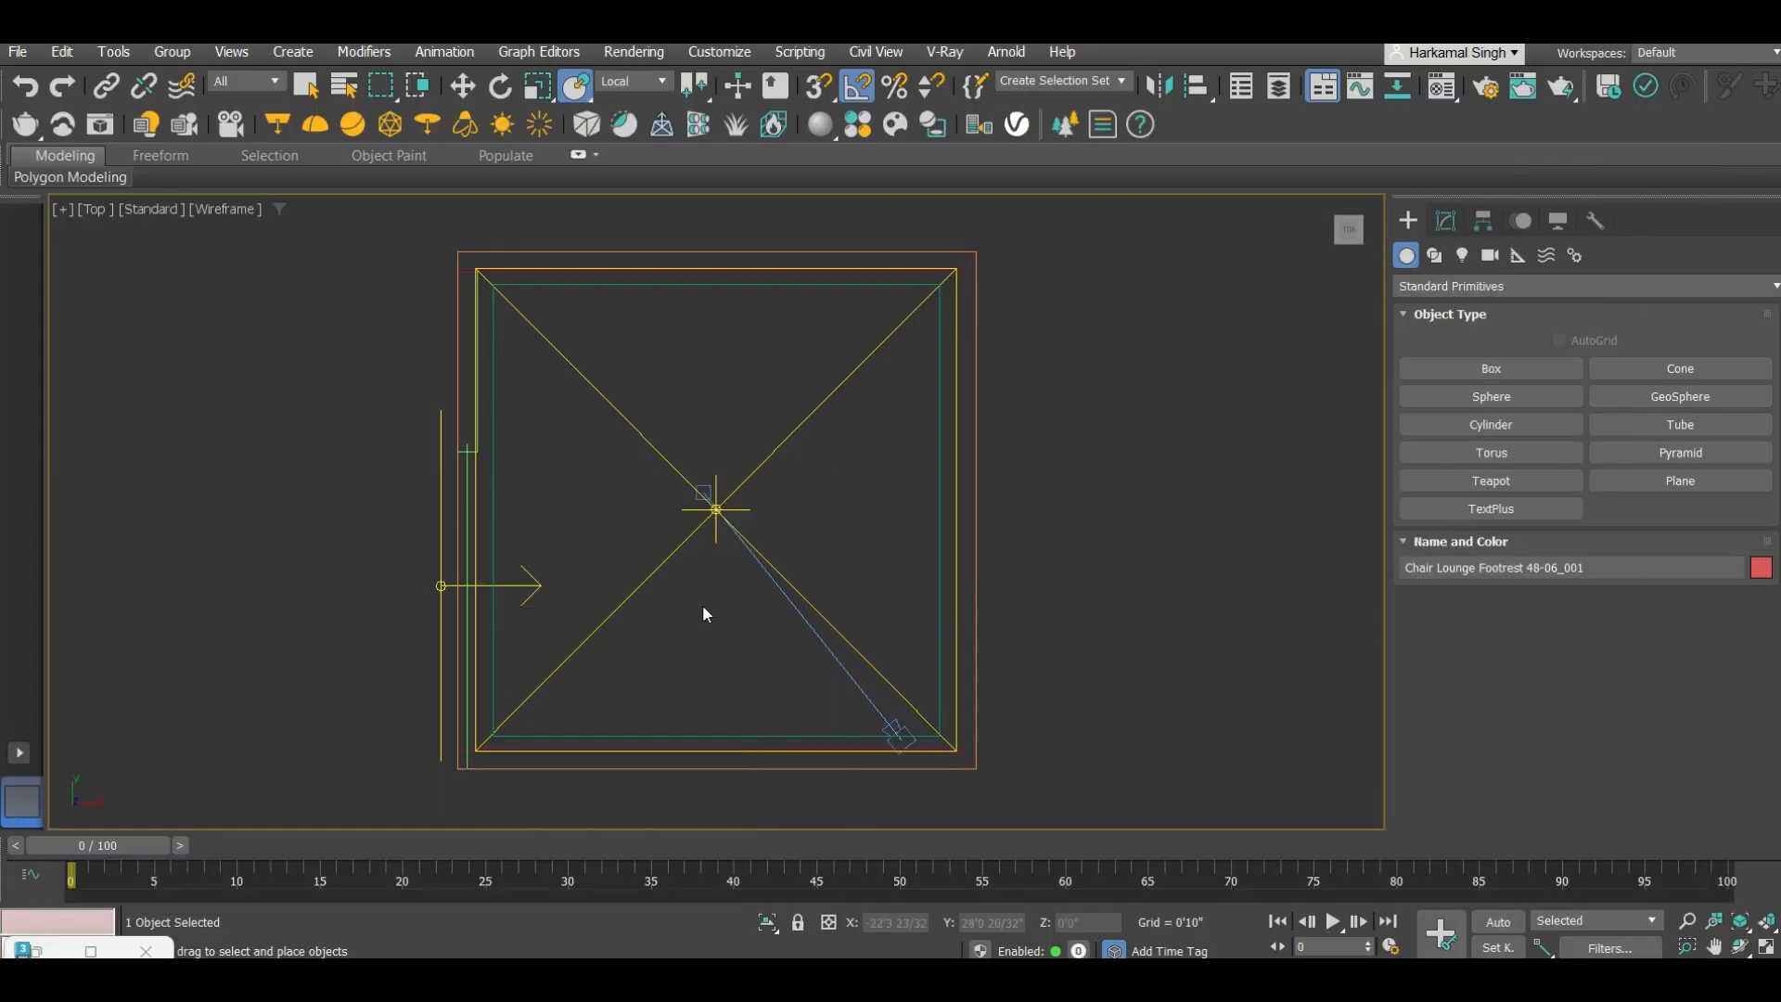
Step: Move the lounge chair and footrest into the middle of the room in the Top view
key(z)
scroll(659, 613, down, 5)
key(w)
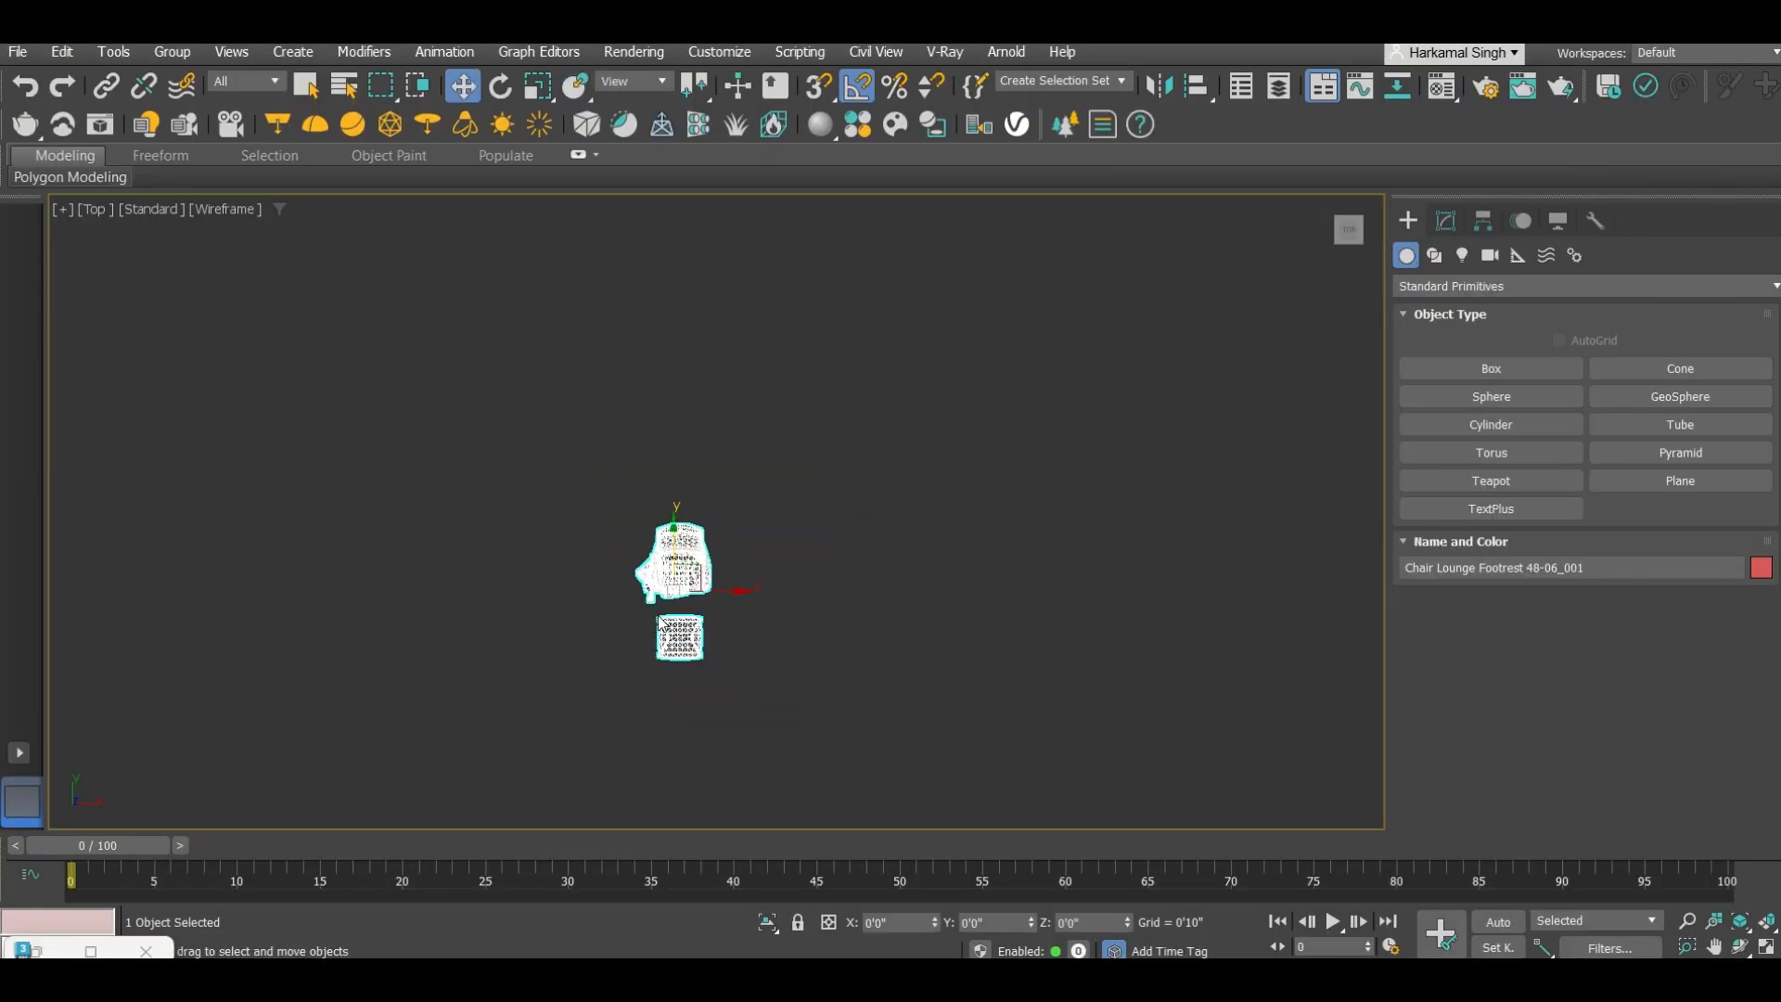
scroll(659, 612, down, 6)
scroll(640, 589, up, 5)
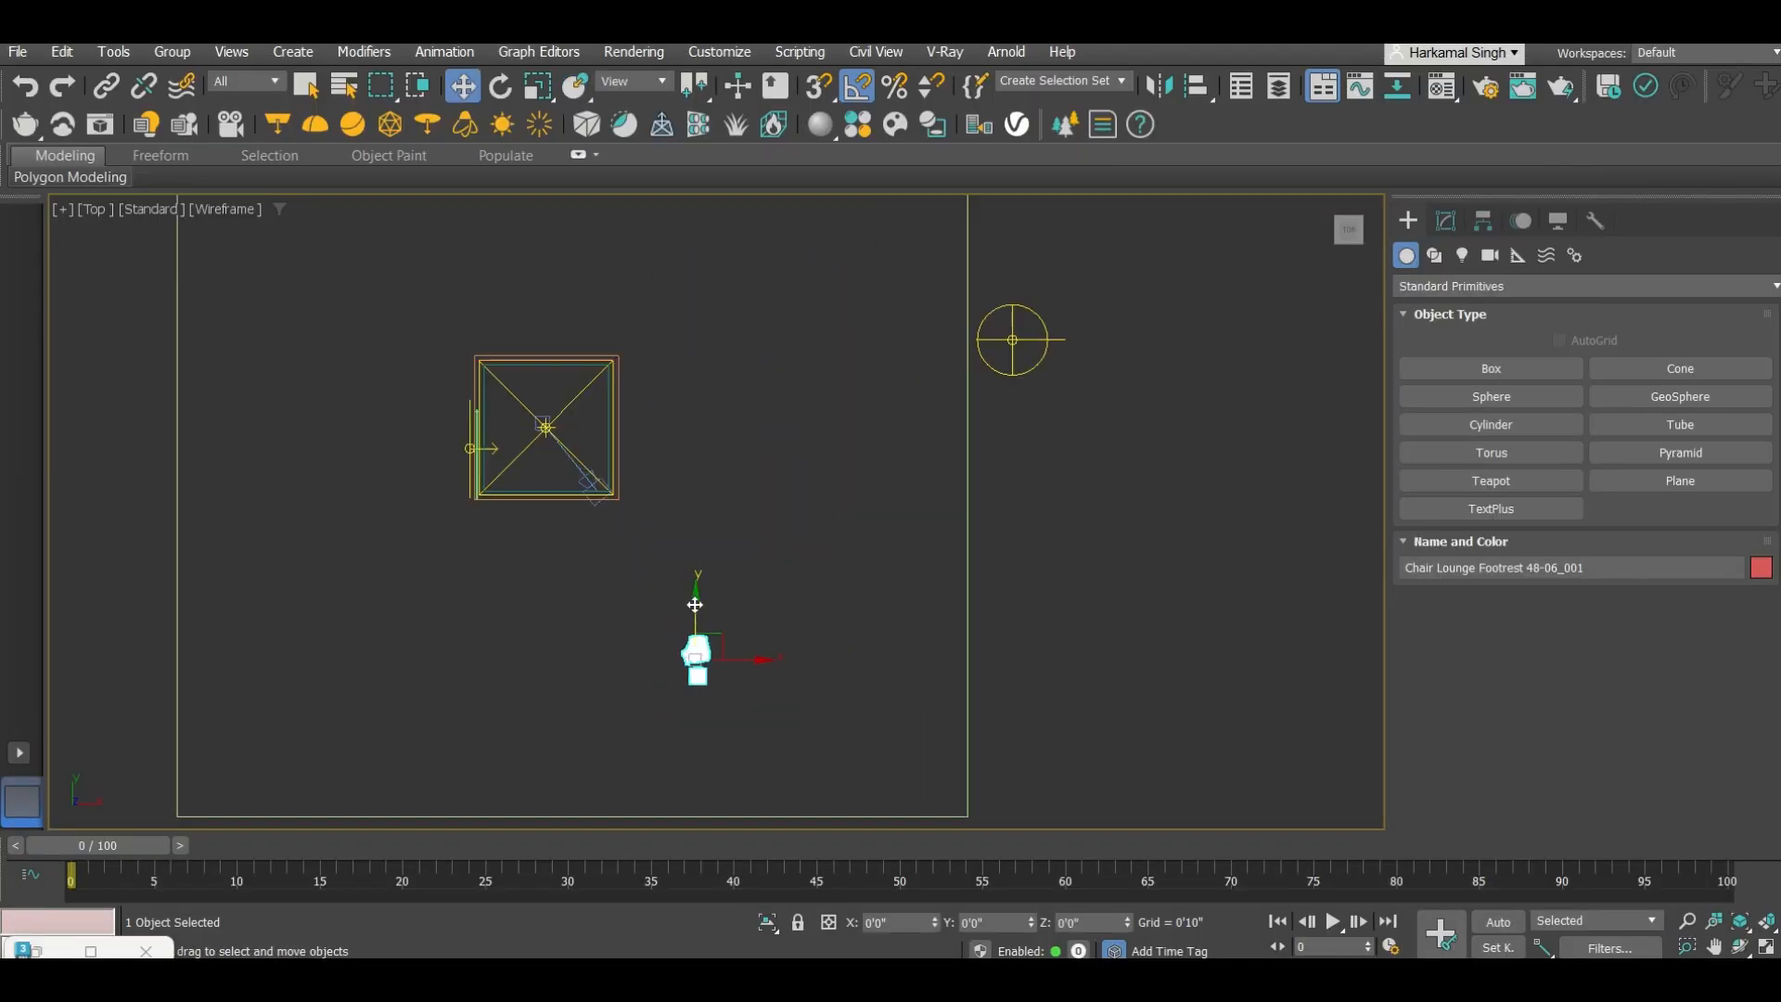
drag(695, 605, 682, 351)
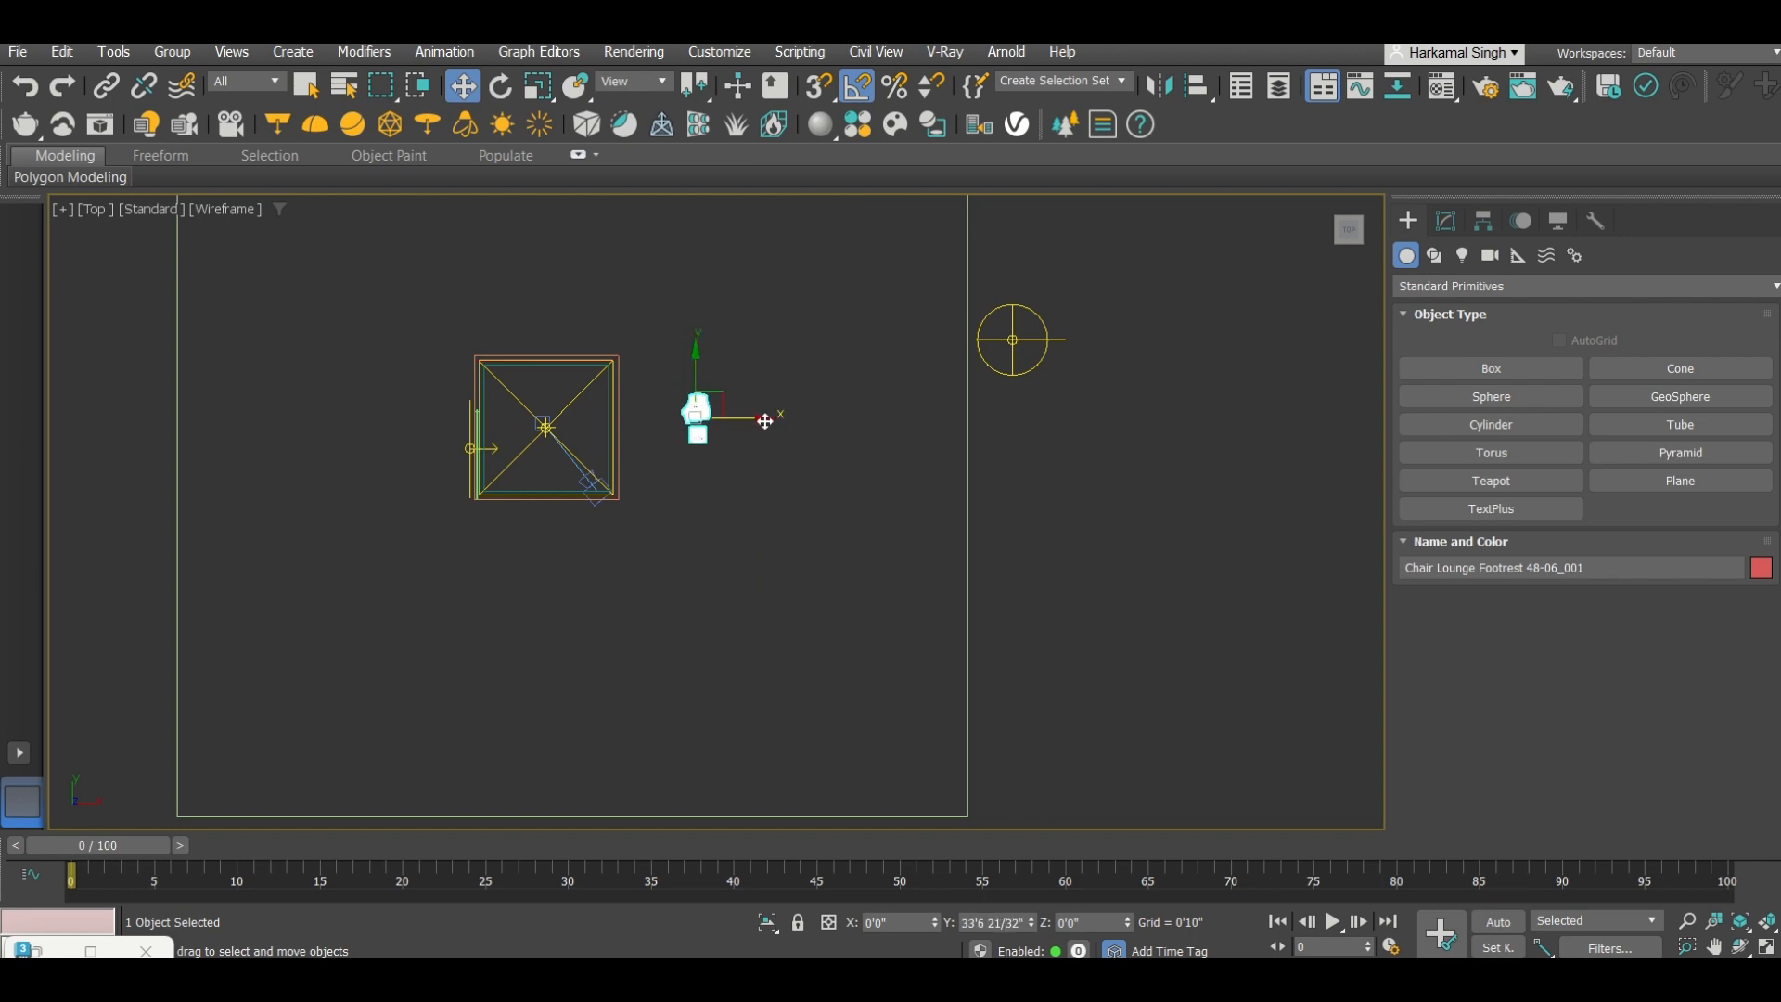
drag(761, 415, 615, 414)
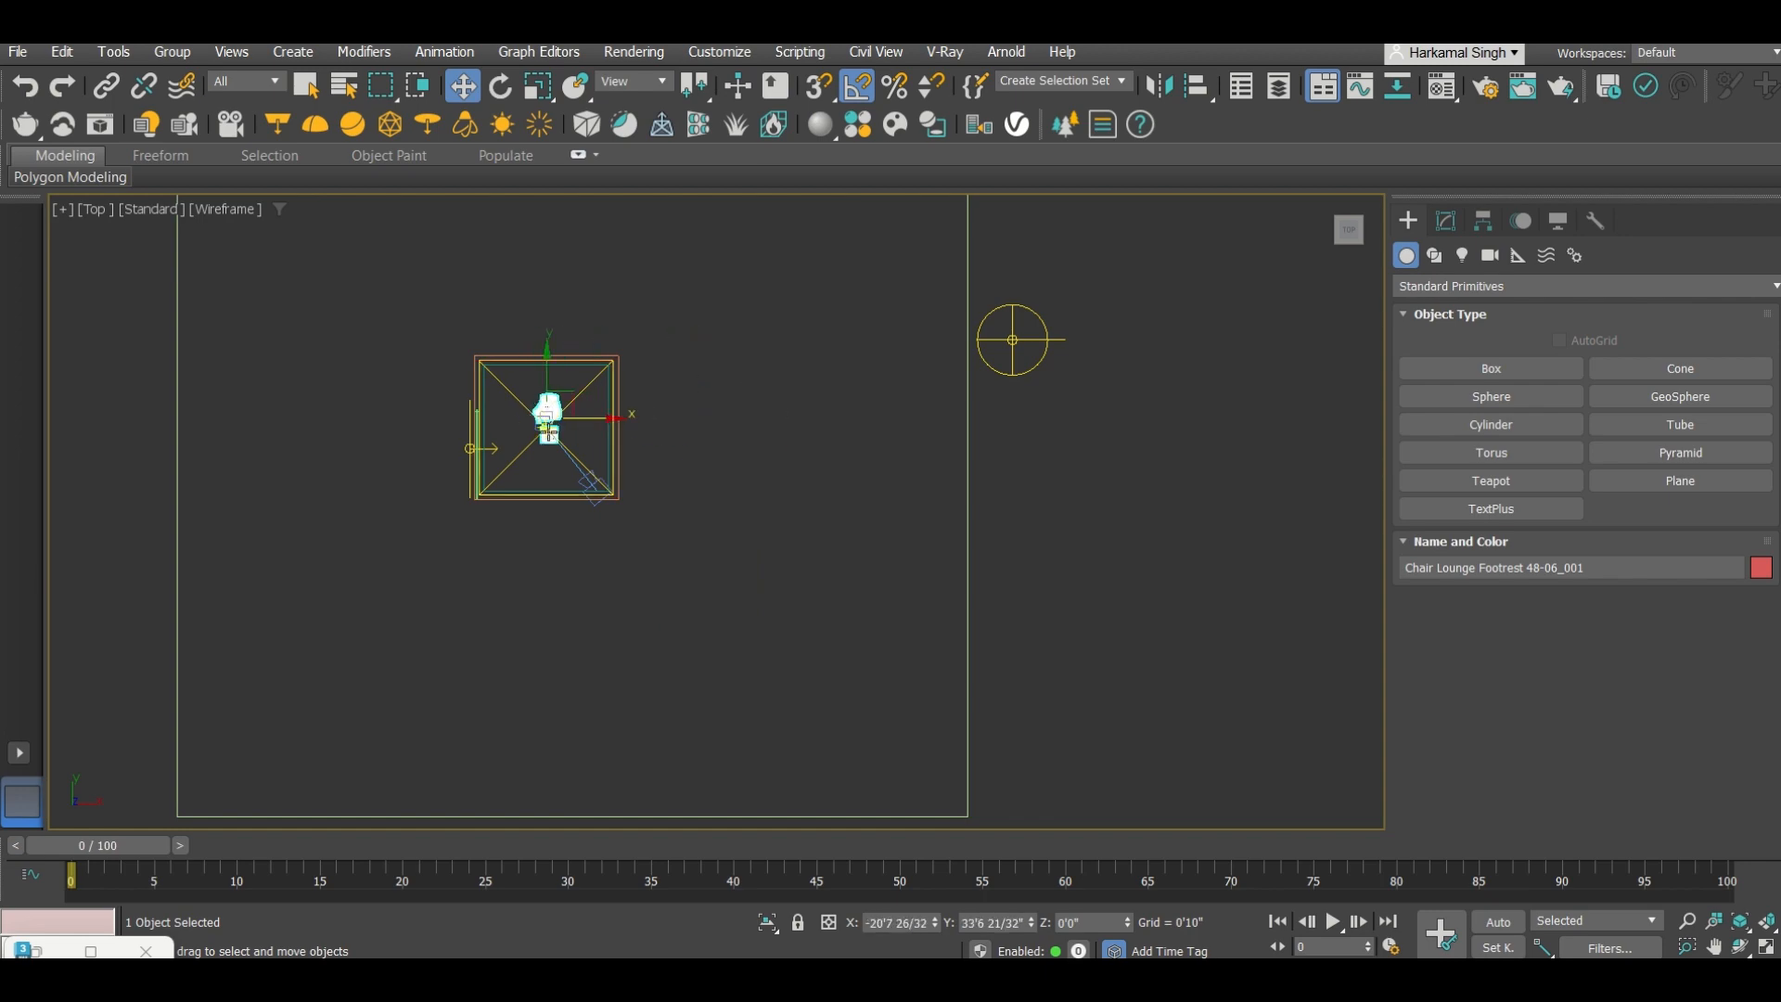
Step: Check in the Front view how the lounge chair sits relative to the floor
key(f)
key(z)
scroll(664, 389, down, 5)
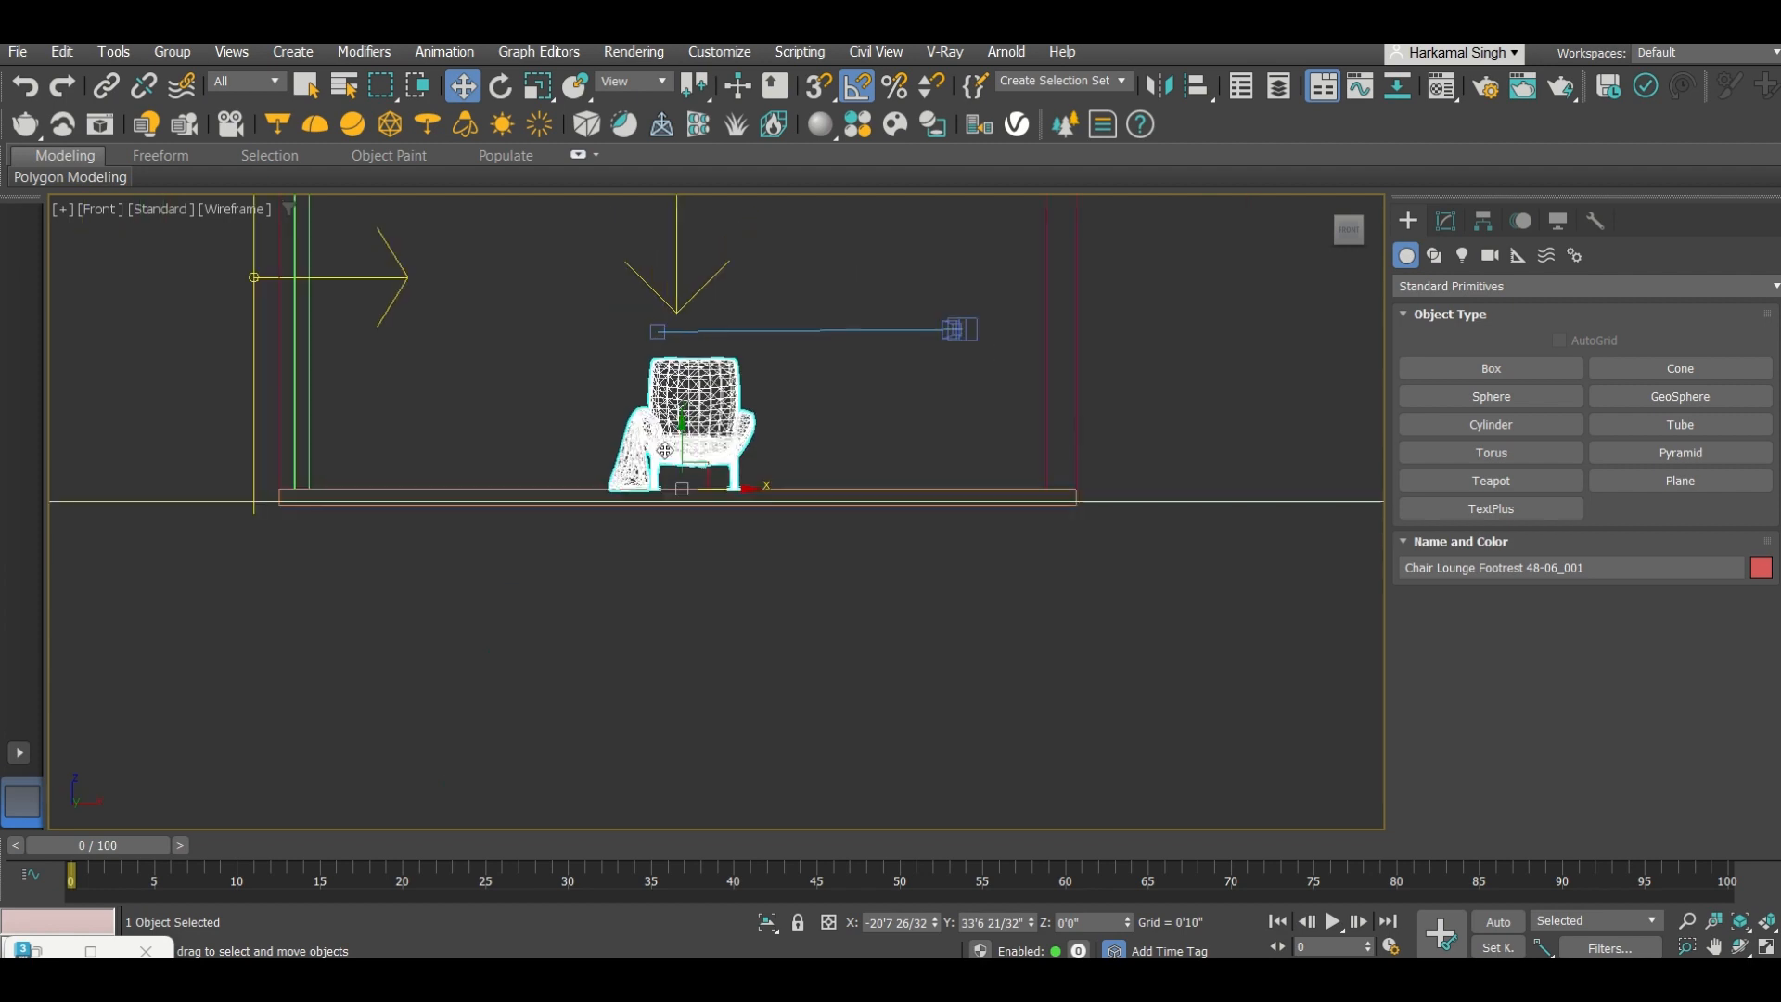
scroll(709, 523, up, 5)
Step: Run an interactive render of the camera view, inspect the chair up close and put the frame buffer away
key(c)
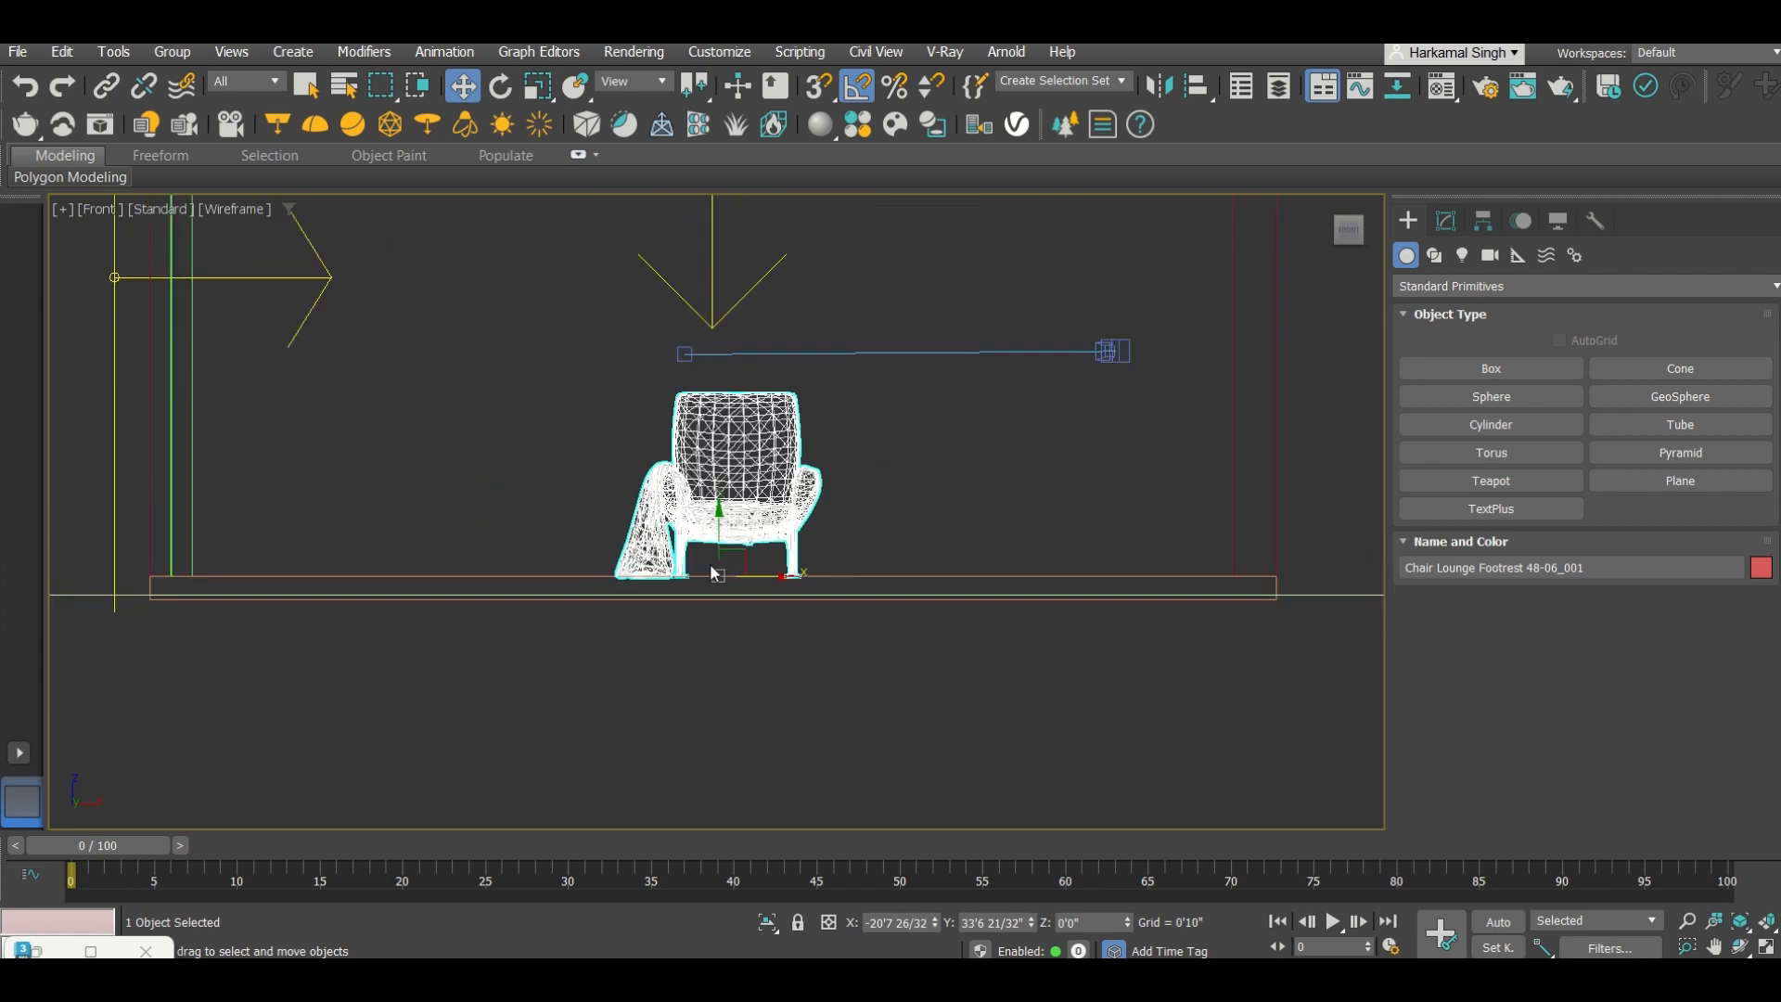
click(90, 951)
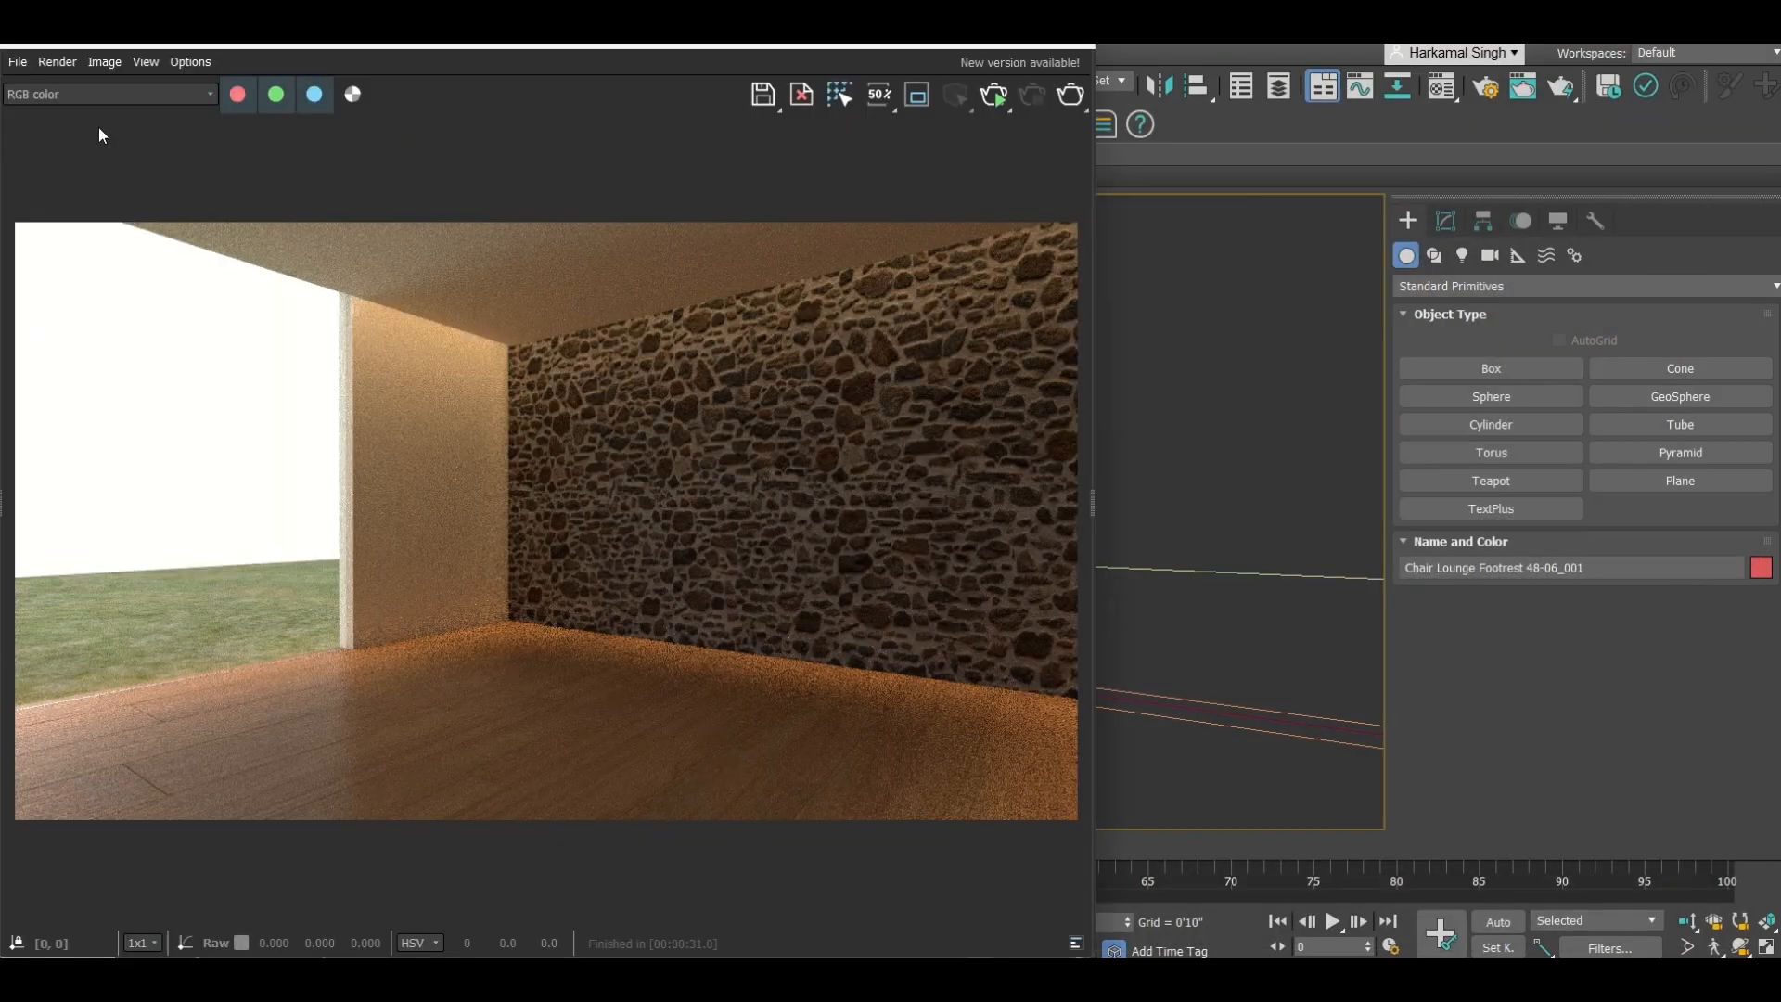
click(994, 94)
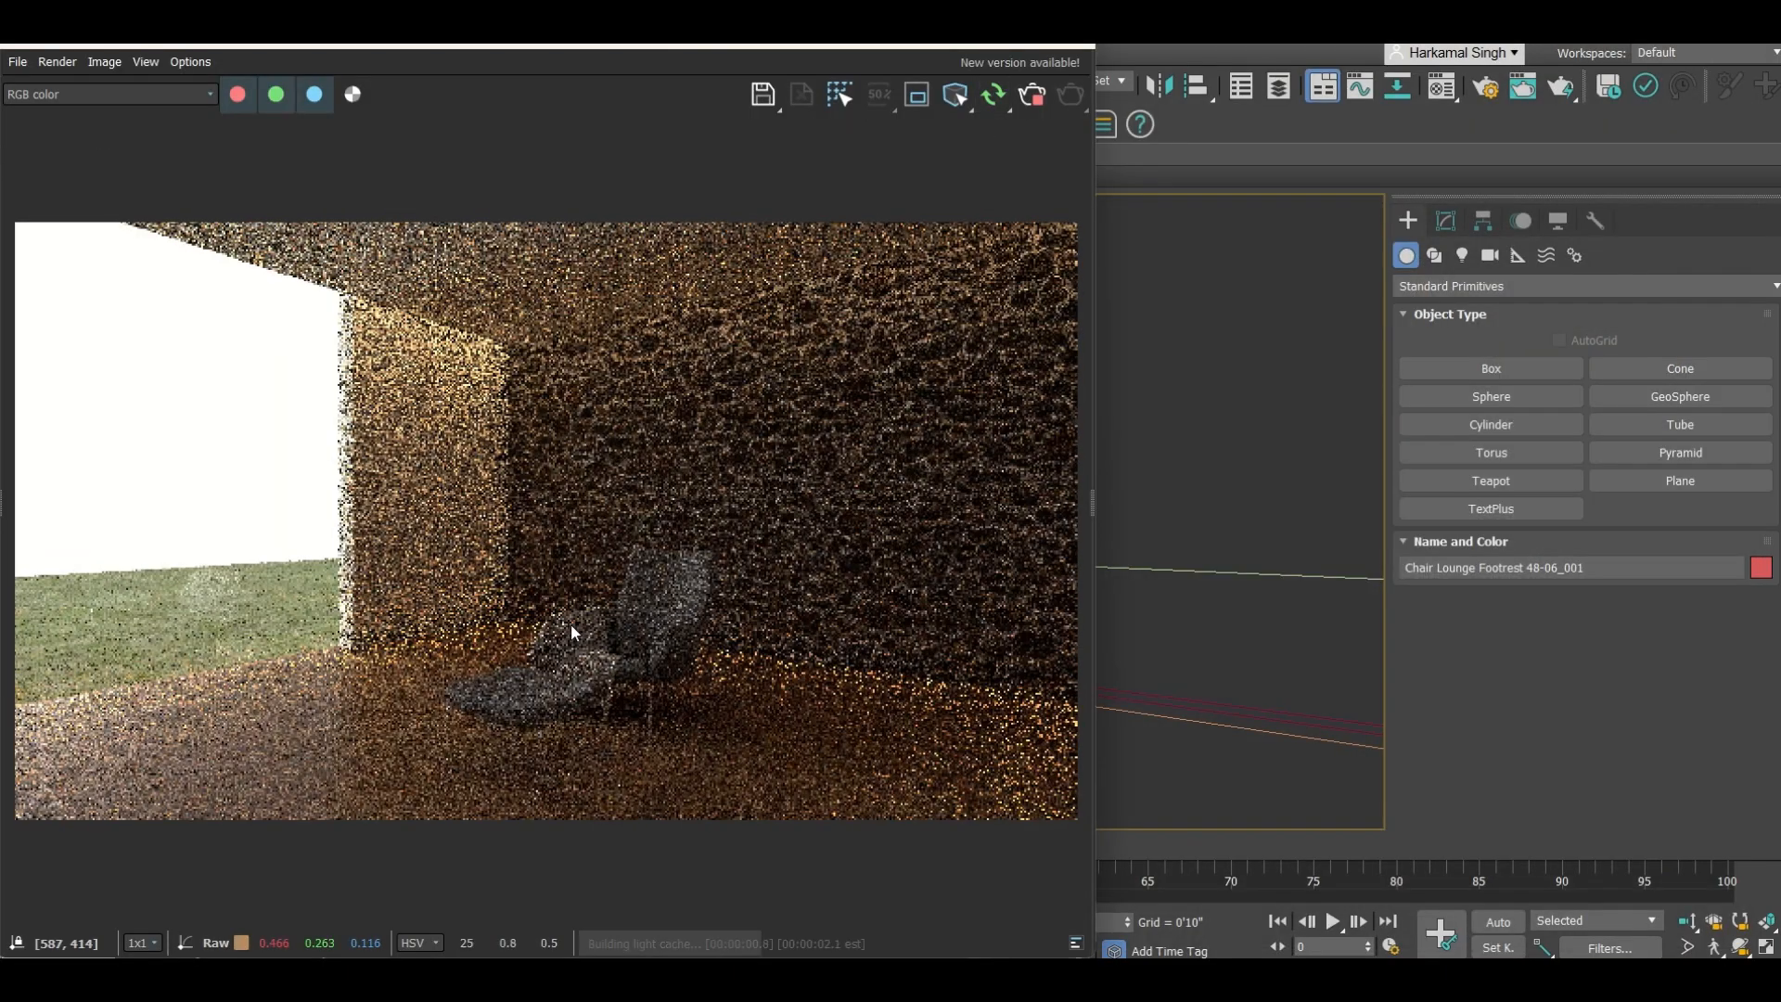
scroll(592, 655, up, 3)
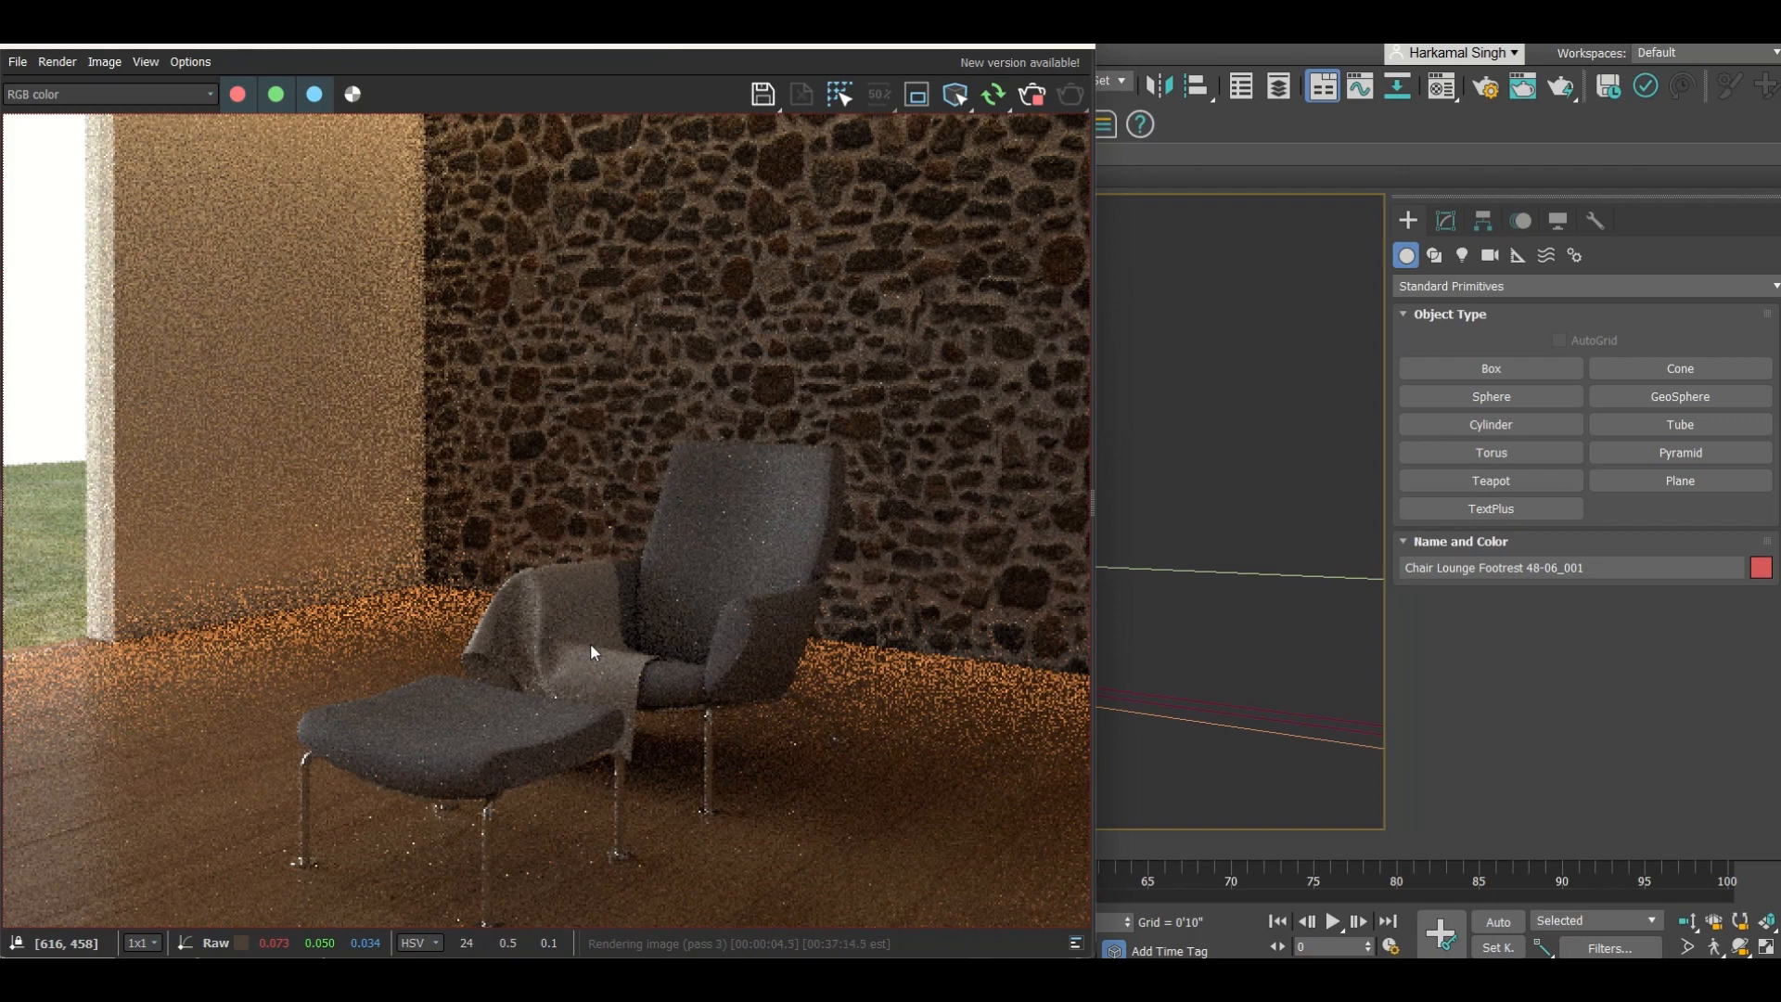
scroll(590, 643, down, 3)
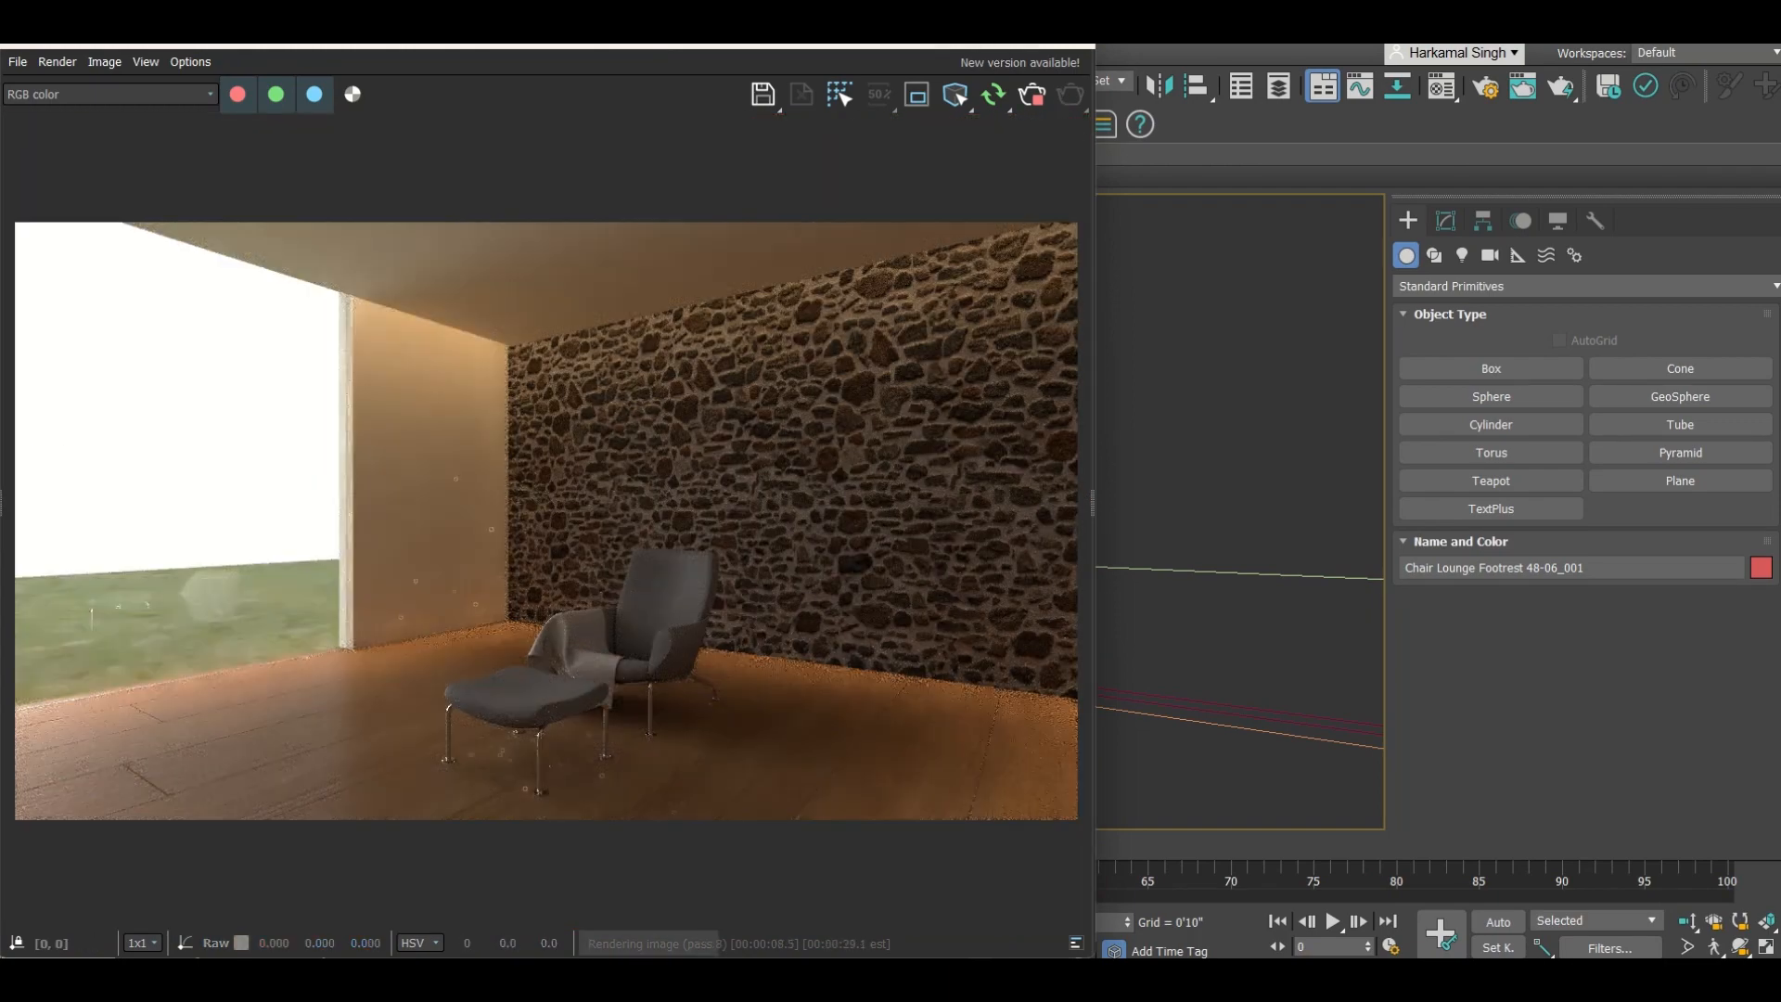
click(1068, 38)
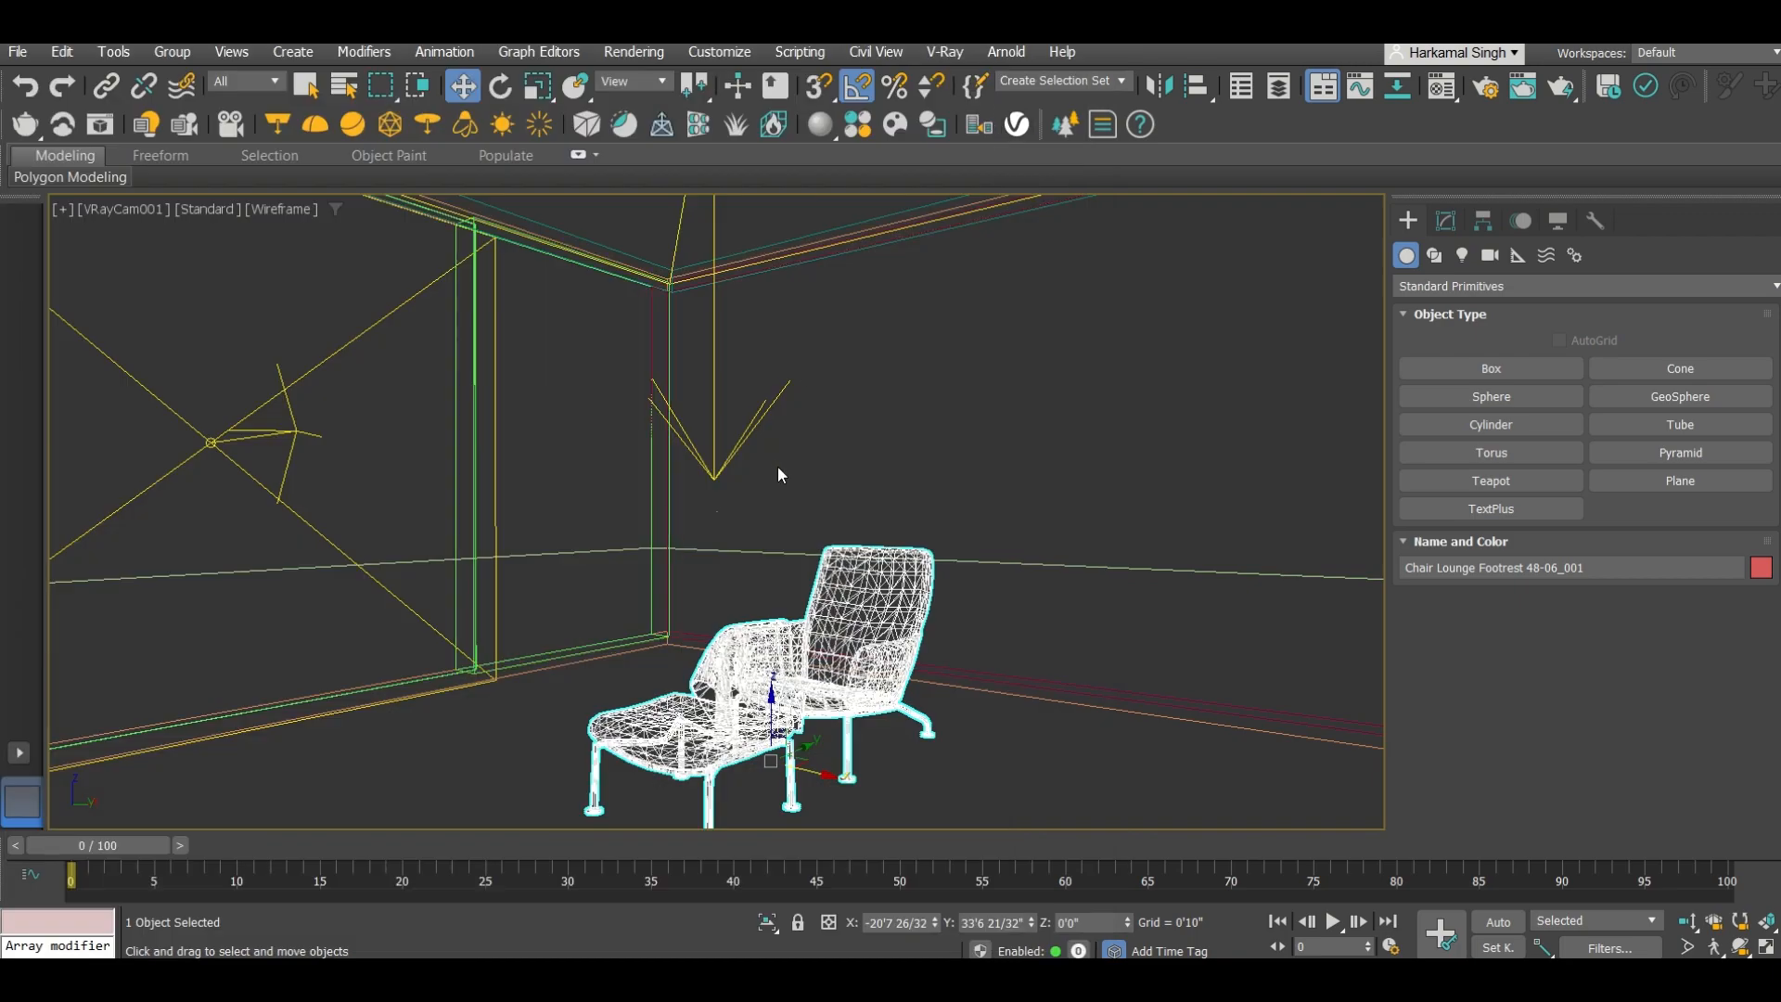
Step: Draw a Disc-type VRayLight with a radius of about 3'2" over the lounge chair and footrest in the Top view
key(t)
key(z)
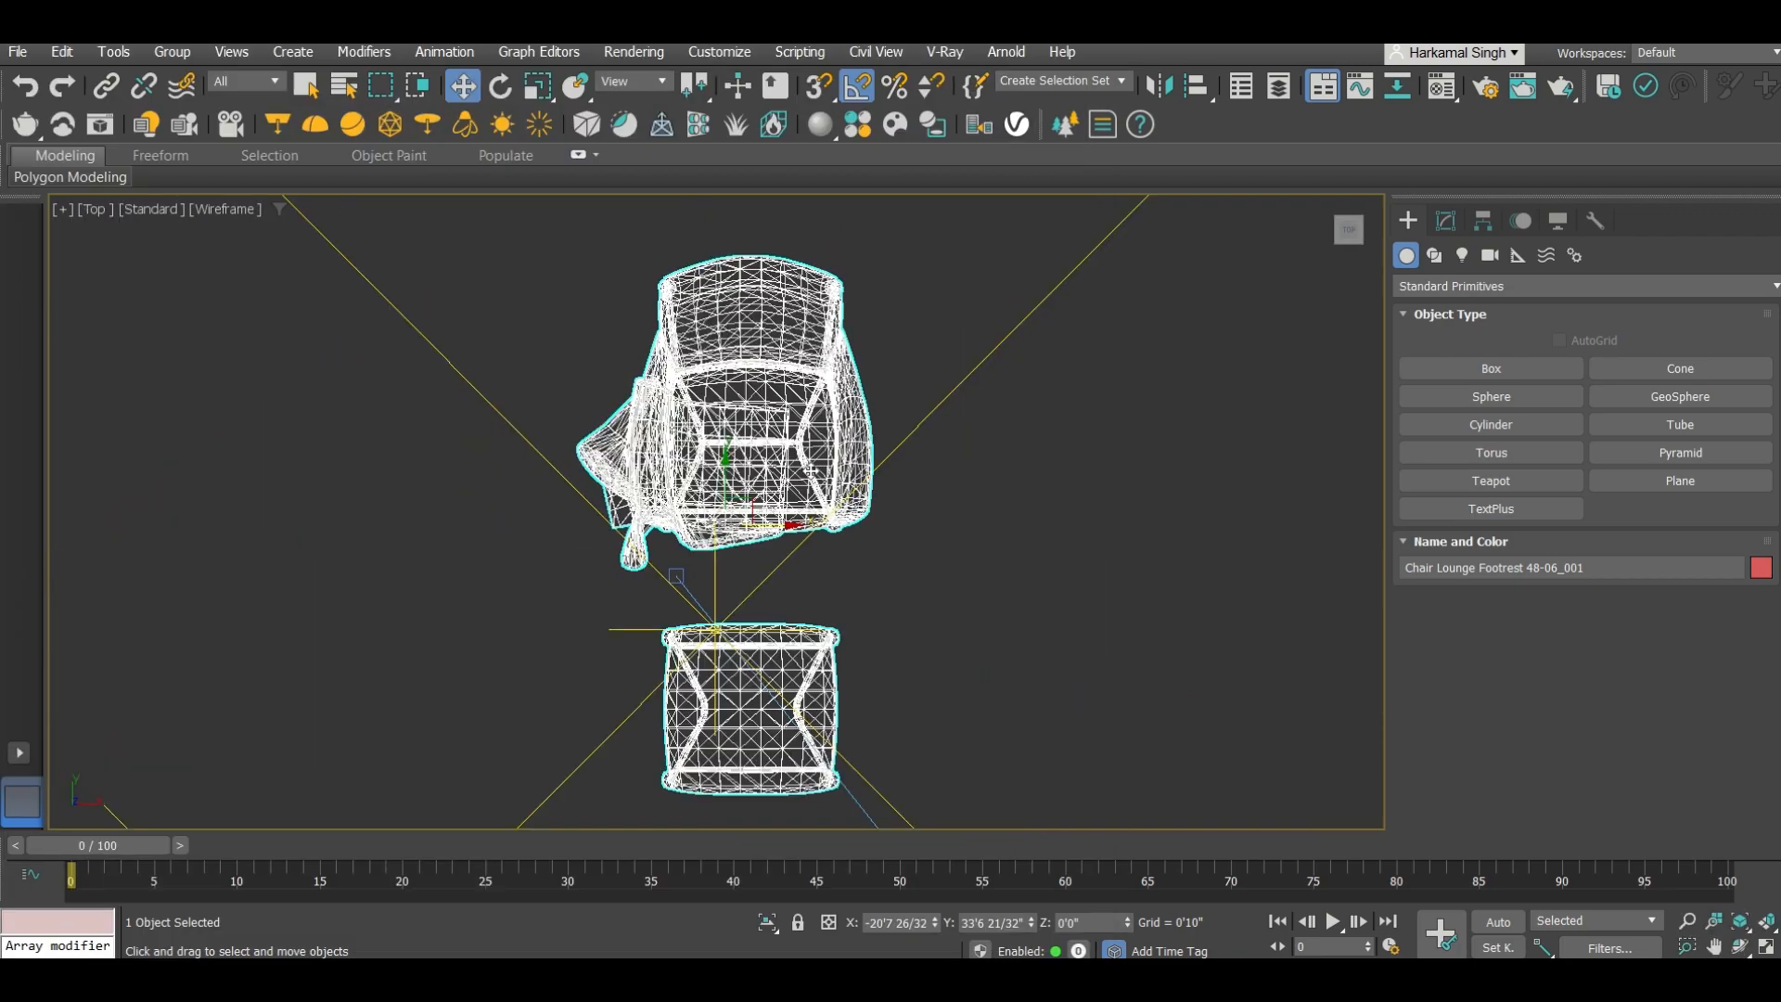
click(1446, 221)
click(1409, 226)
click(1463, 255)
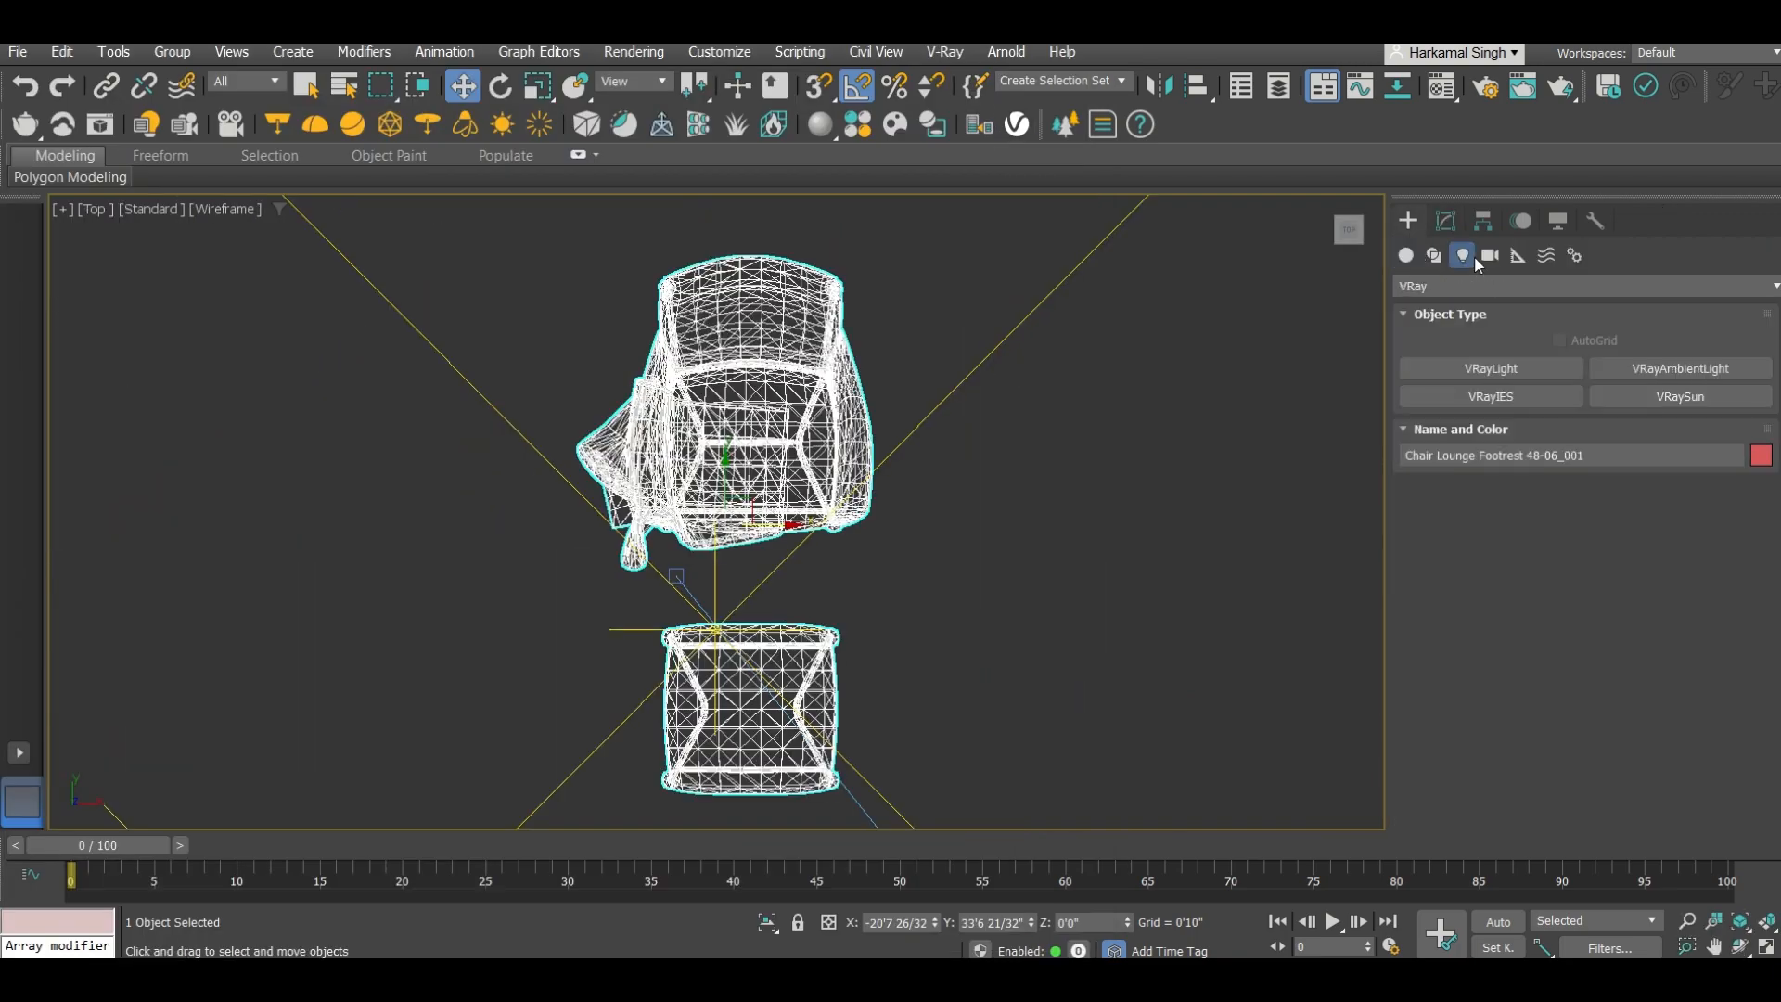
click(1440, 368)
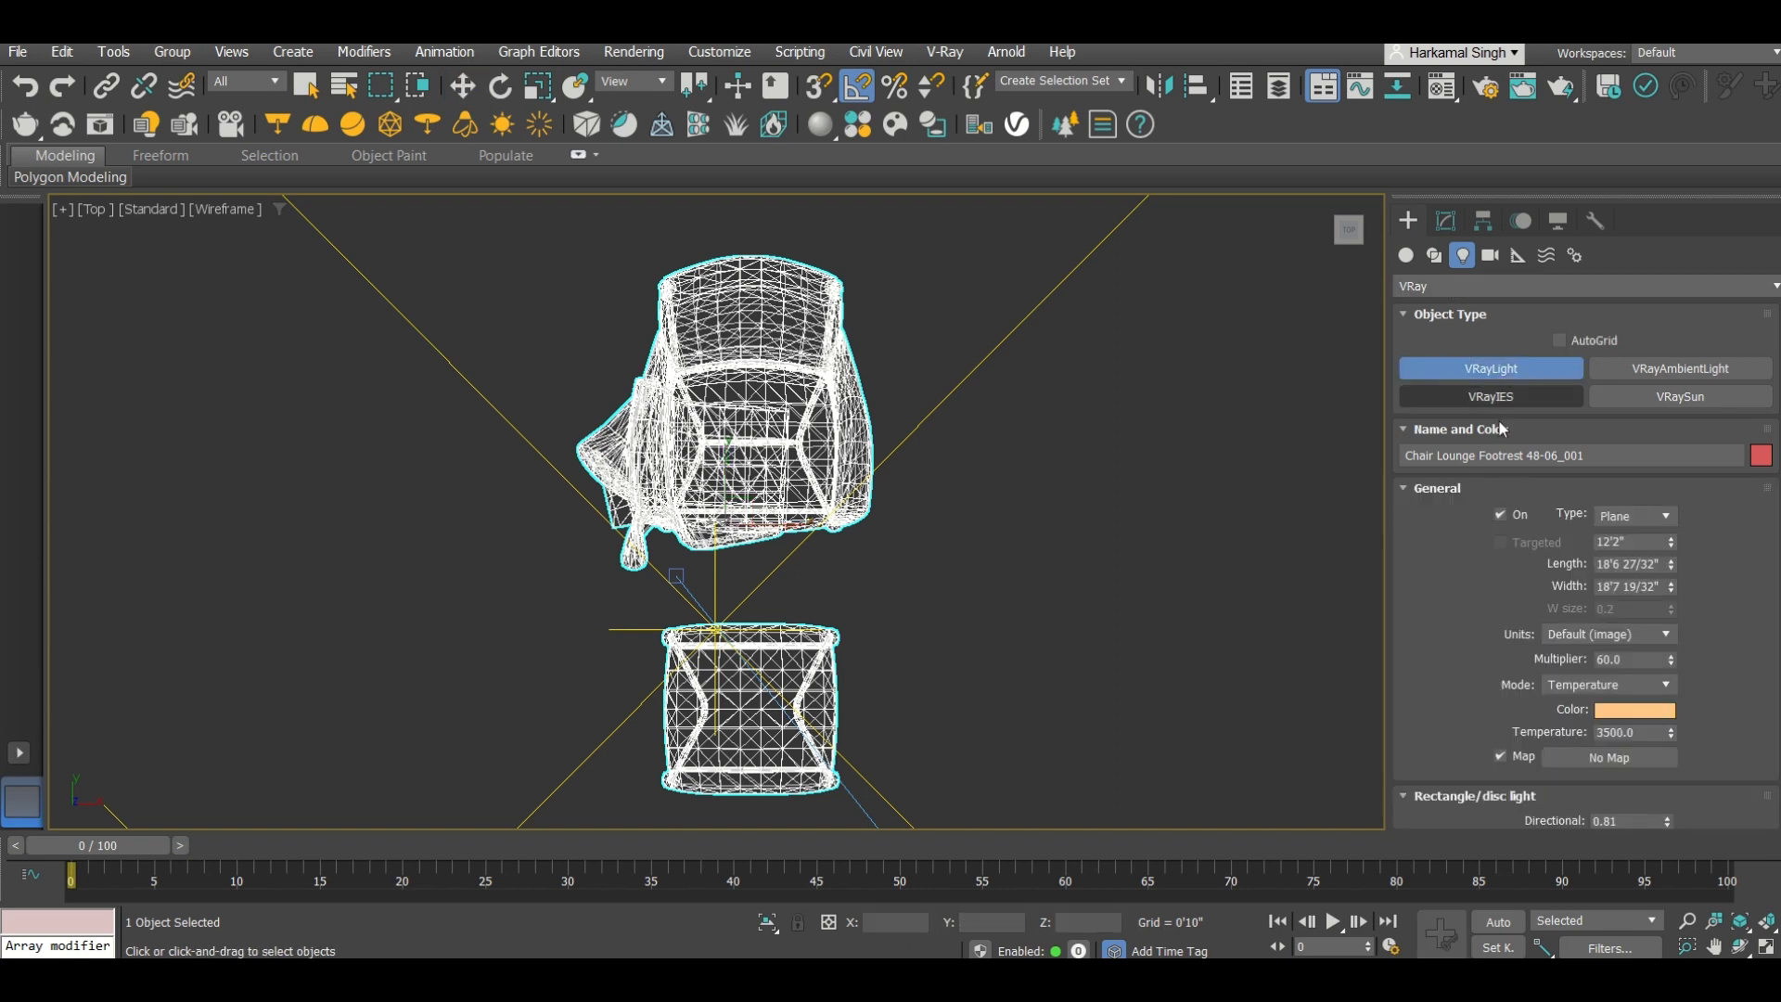
click(1624, 516)
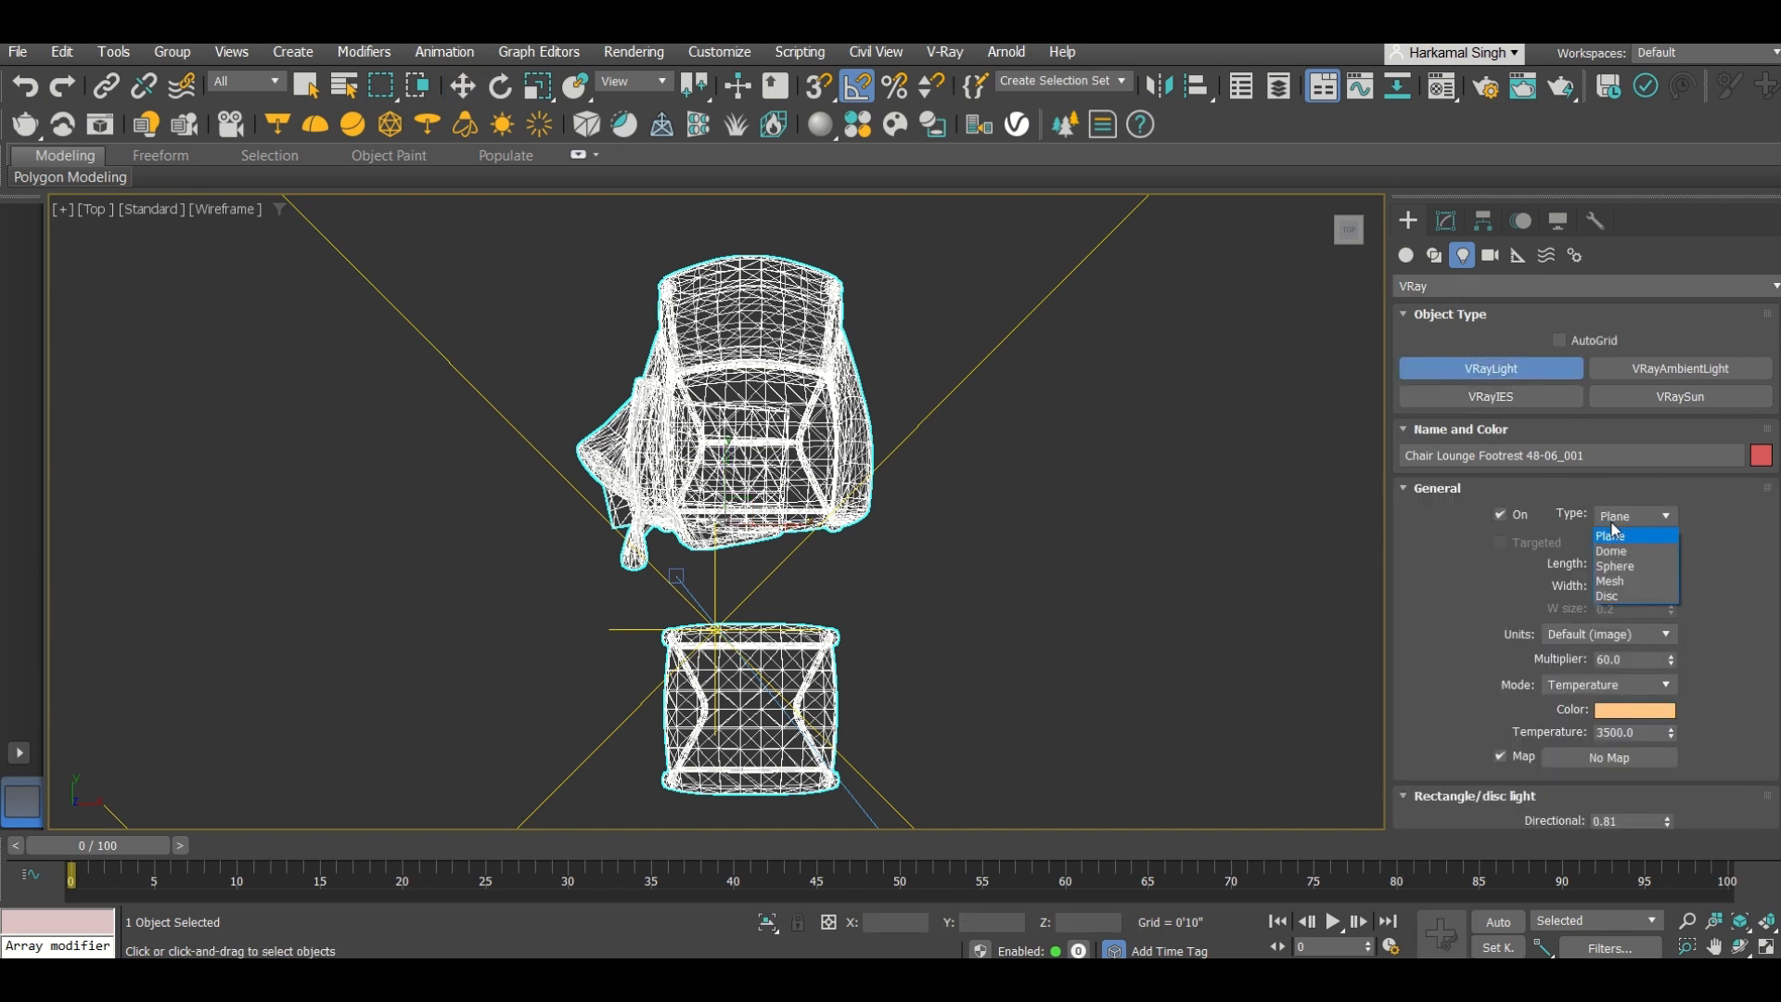
click(1626, 599)
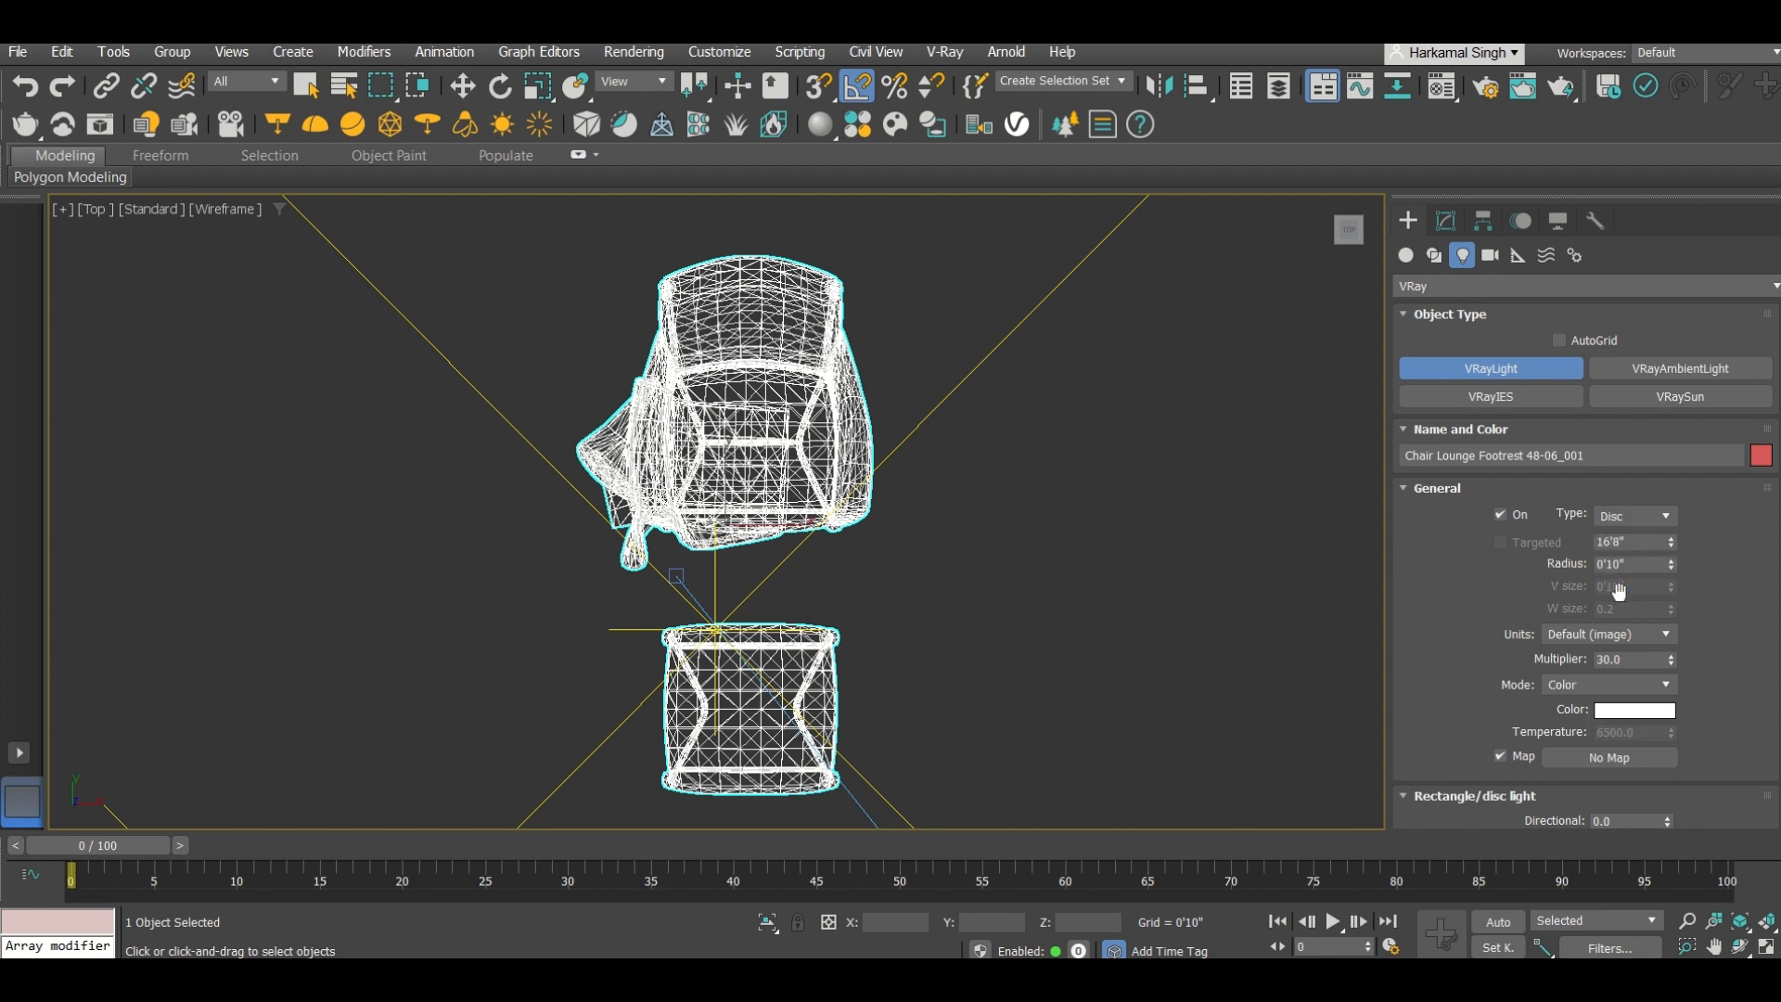
scroll(948, 541, down, 5)
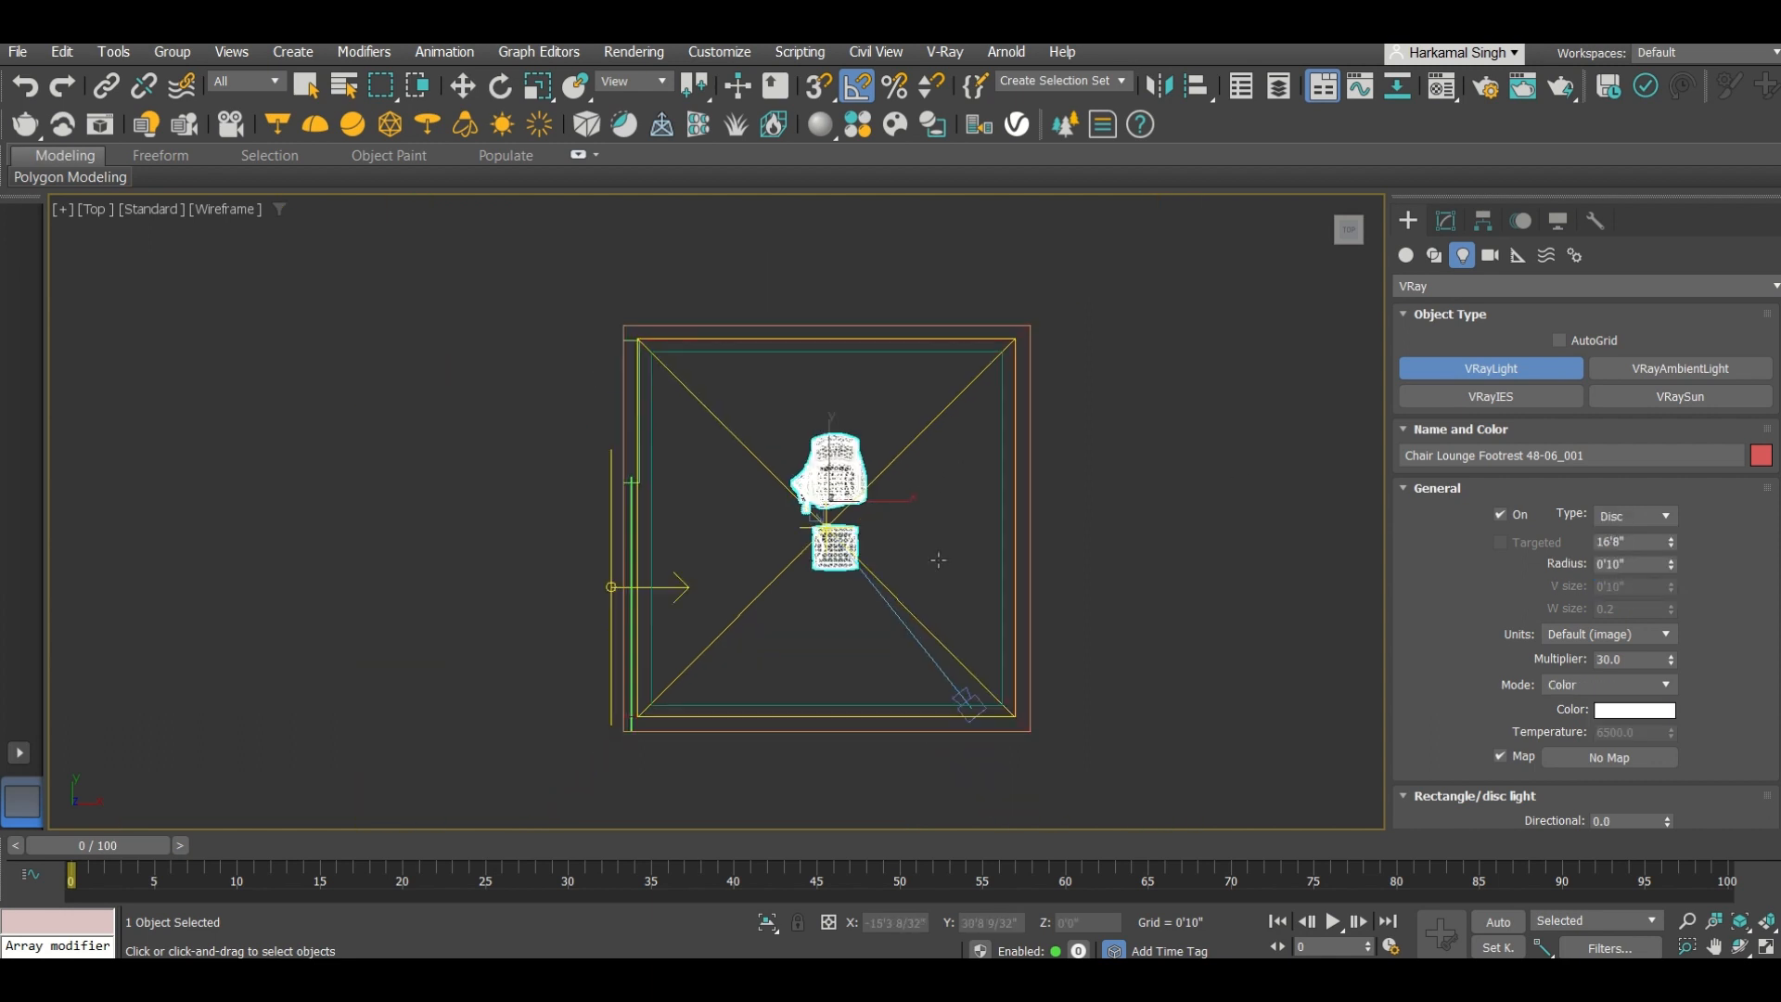
scroll(948, 541, up, 3)
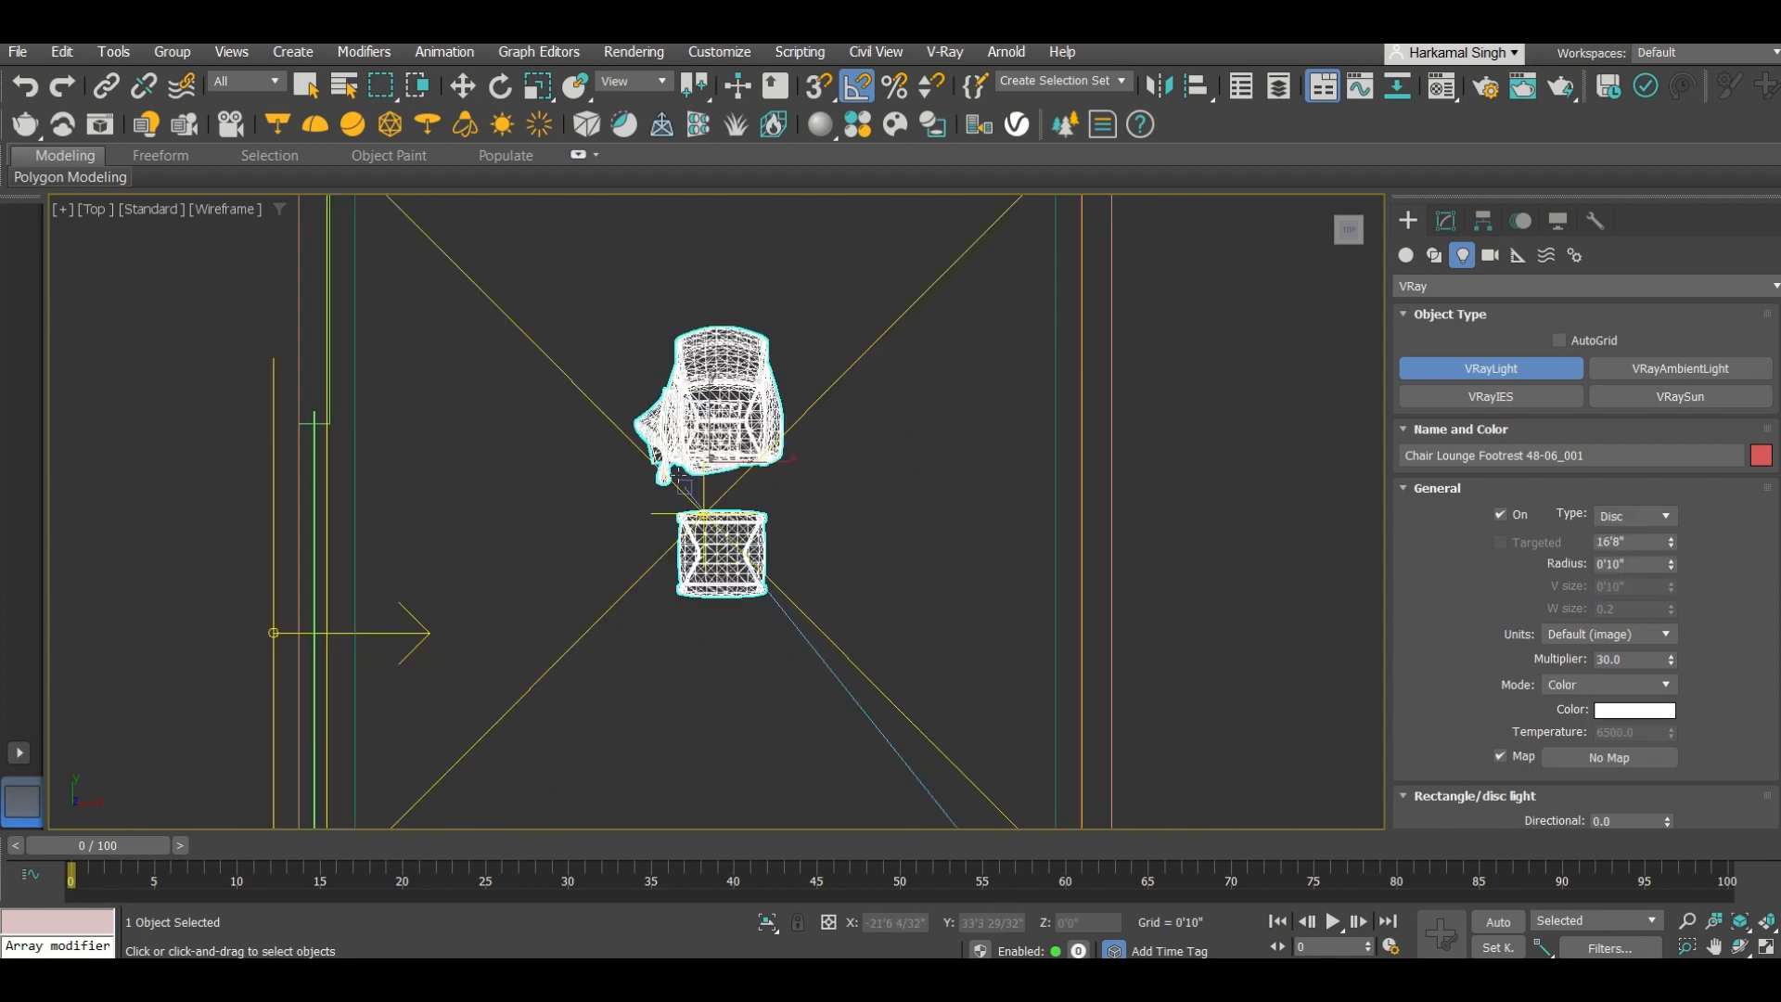
drag(703, 484, 794, 584)
key(w)
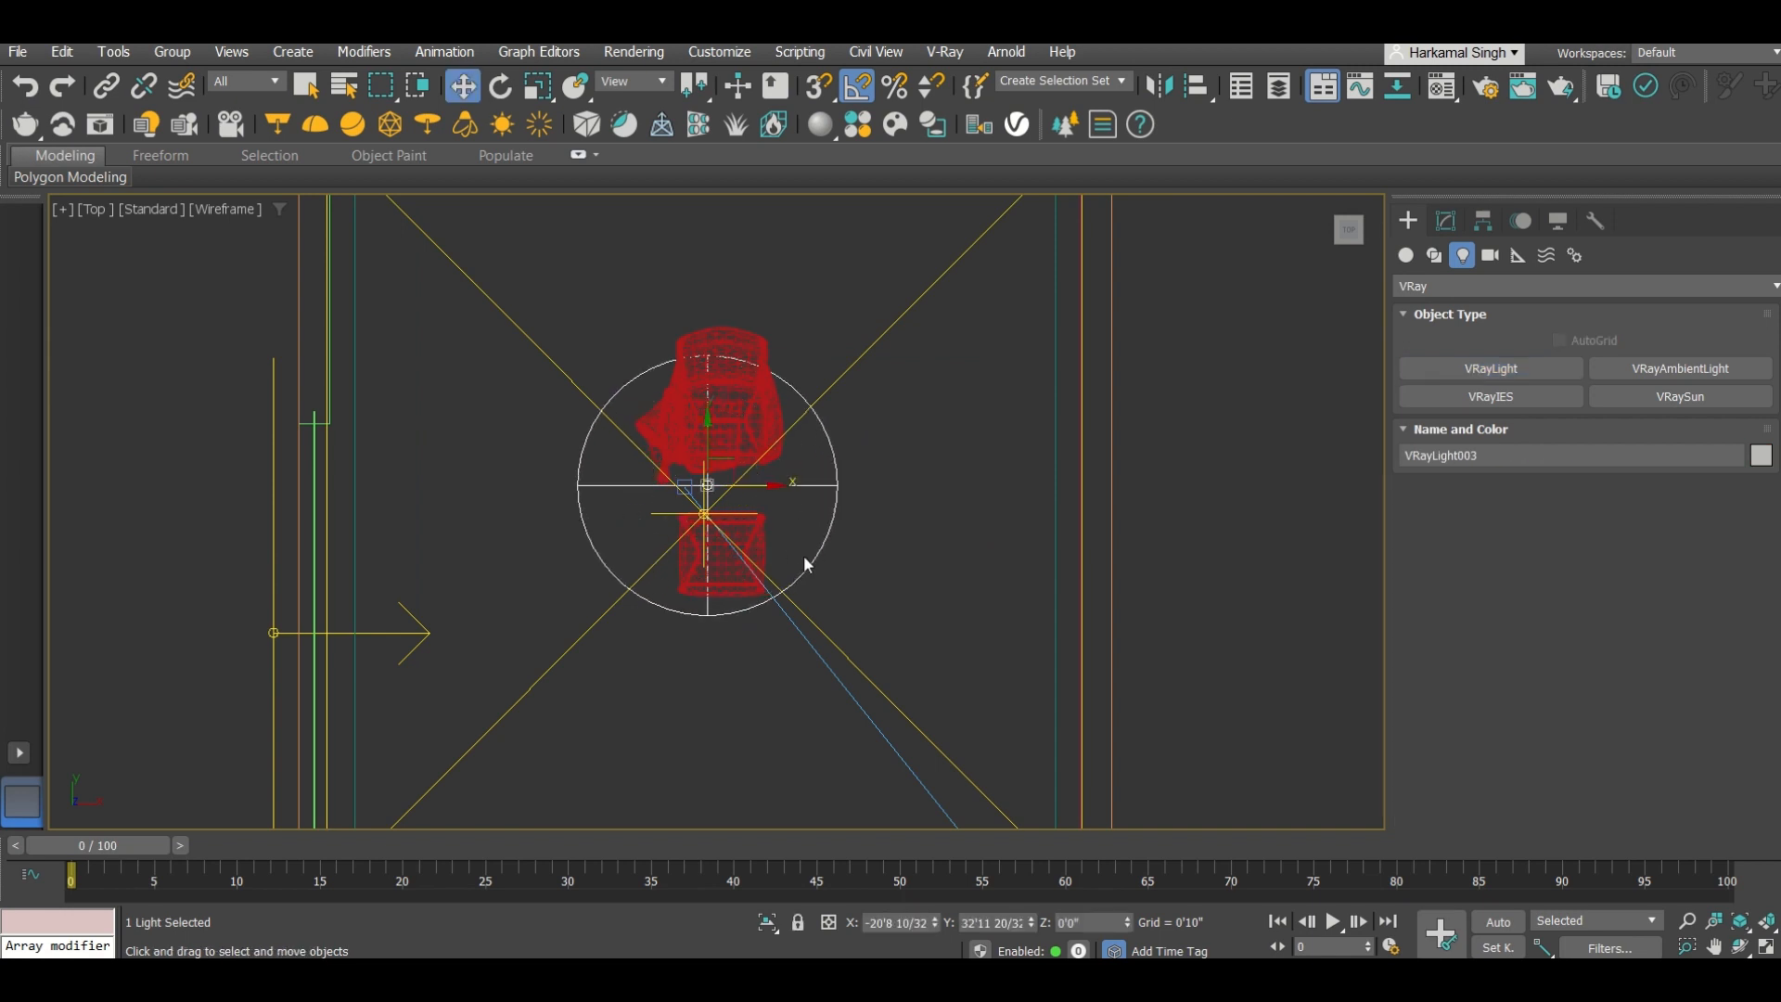
Step: Raise the disc light in the Front view to a height of about 8'11", above the chair and below the ceiling
key(f)
key(z)
scroll(692, 616, down, 6)
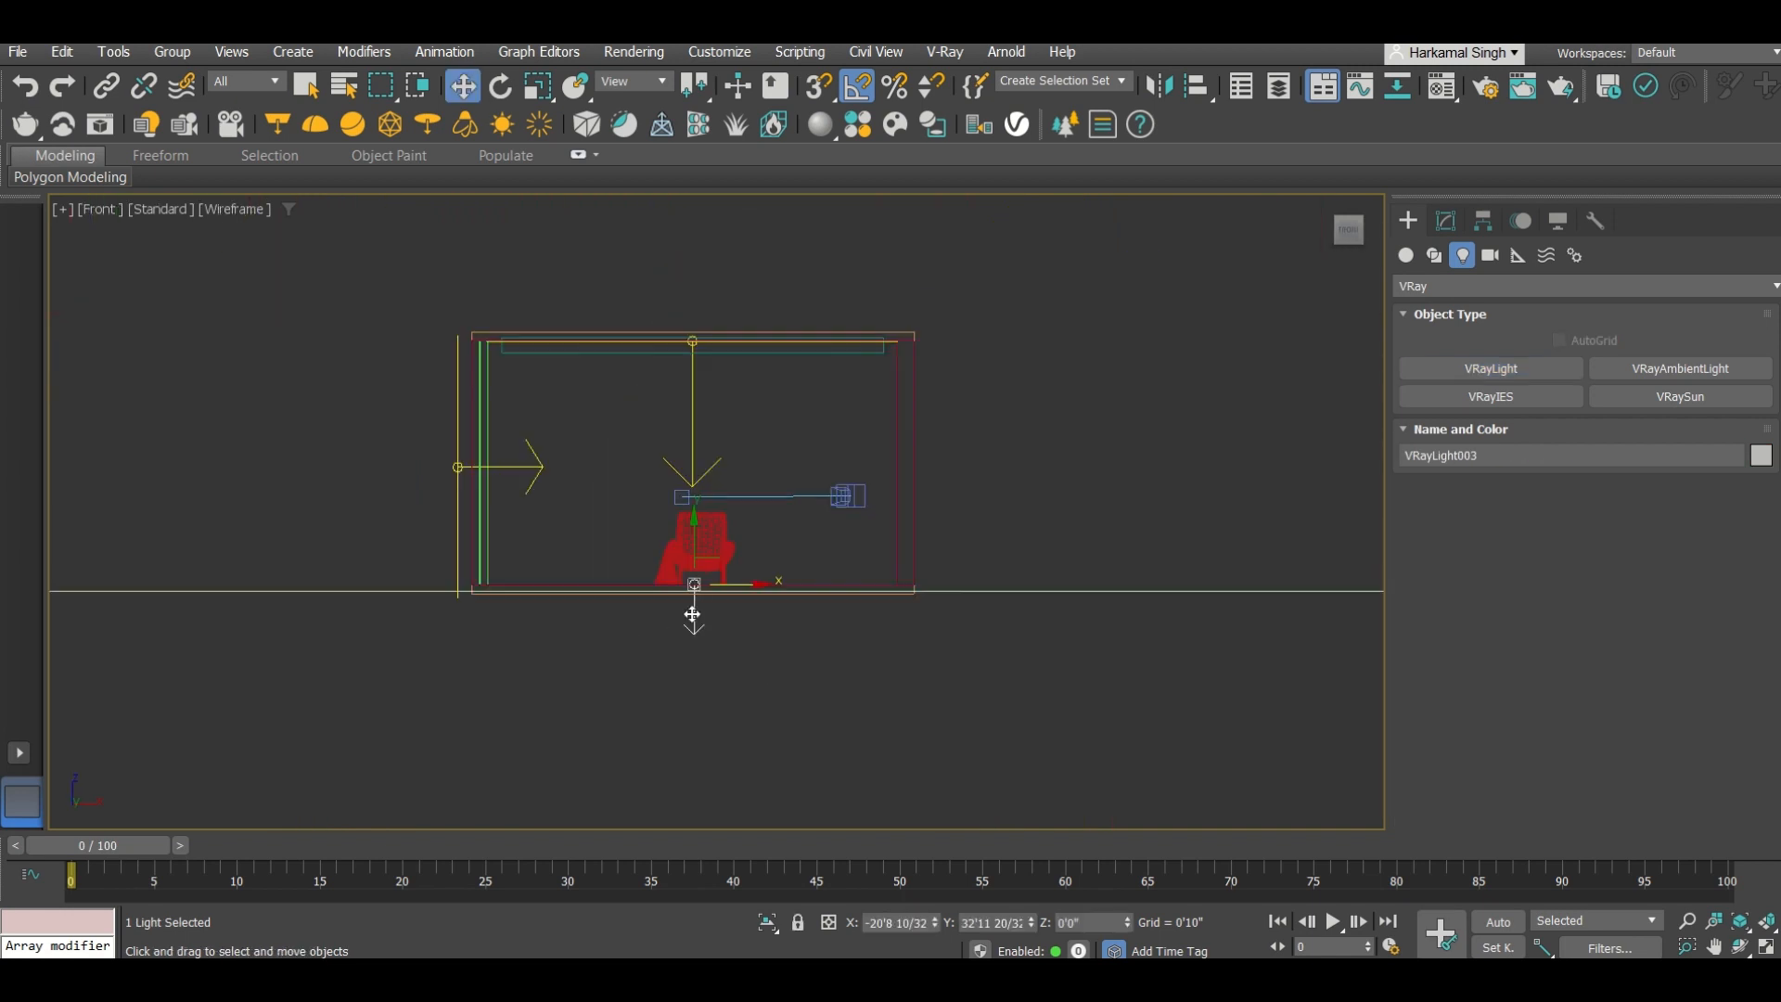
scroll(709, 553, up, 1)
scroll(709, 553, up, 3)
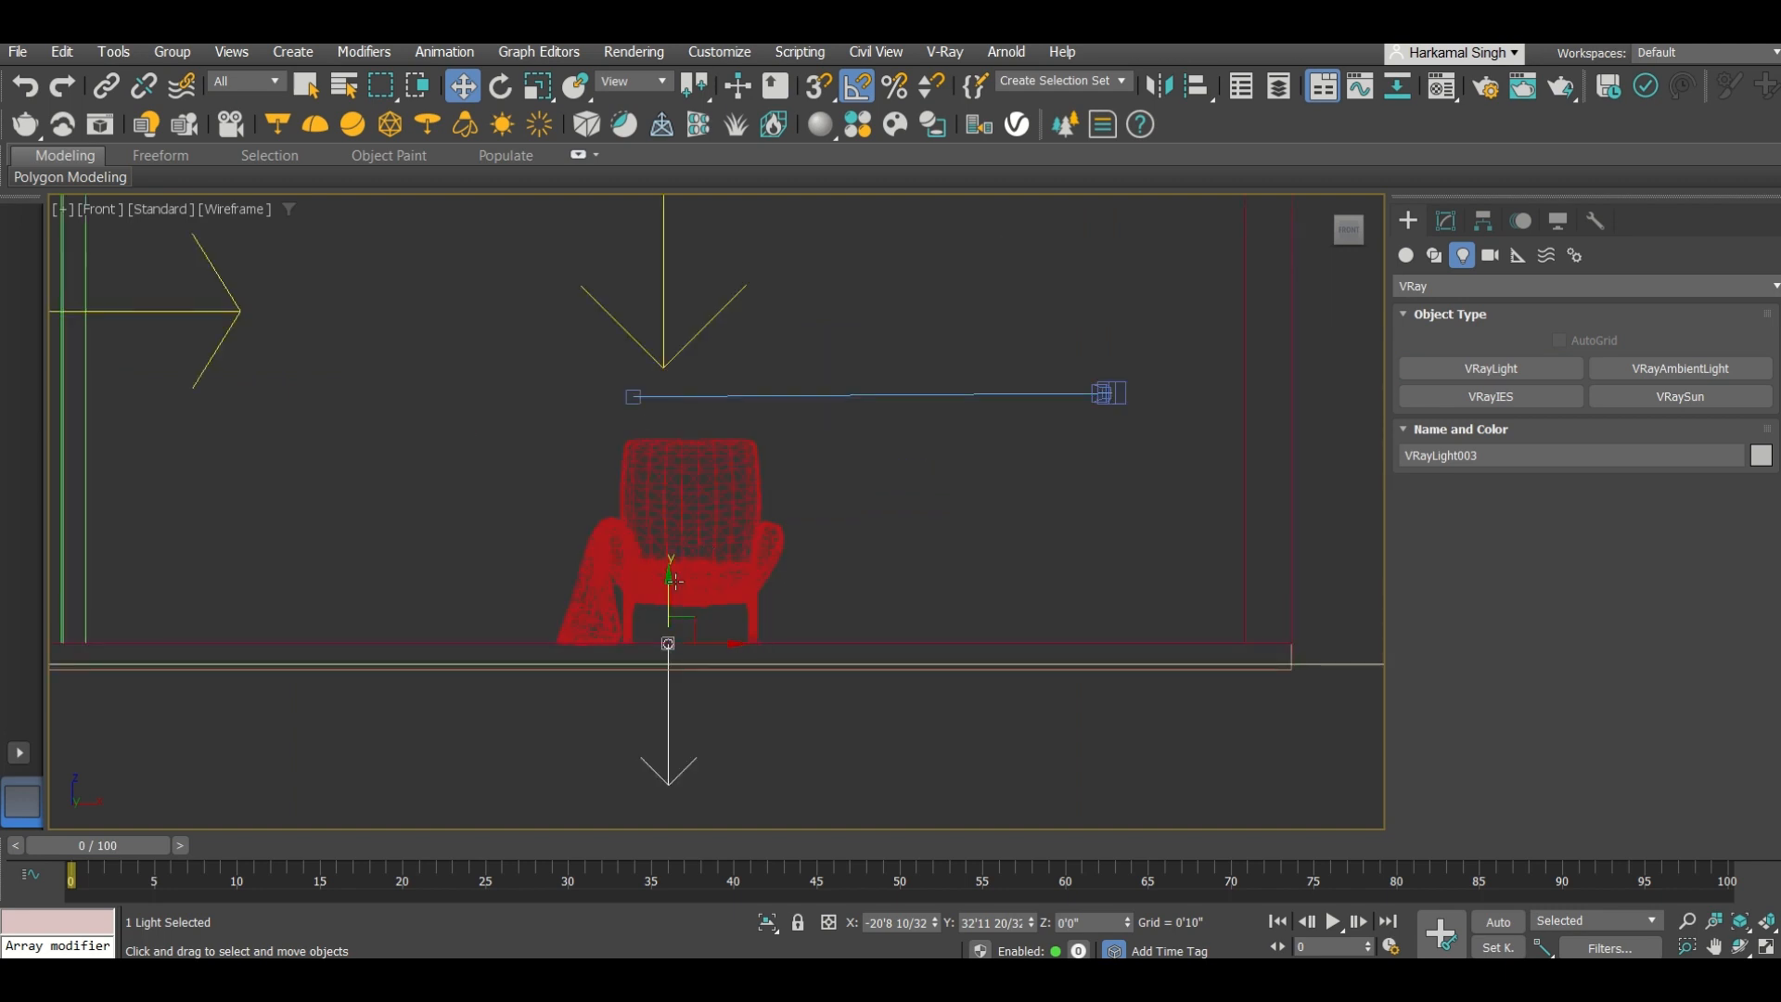
drag(670, 582, 670, 192)
scroll(709, 441, down, 3)
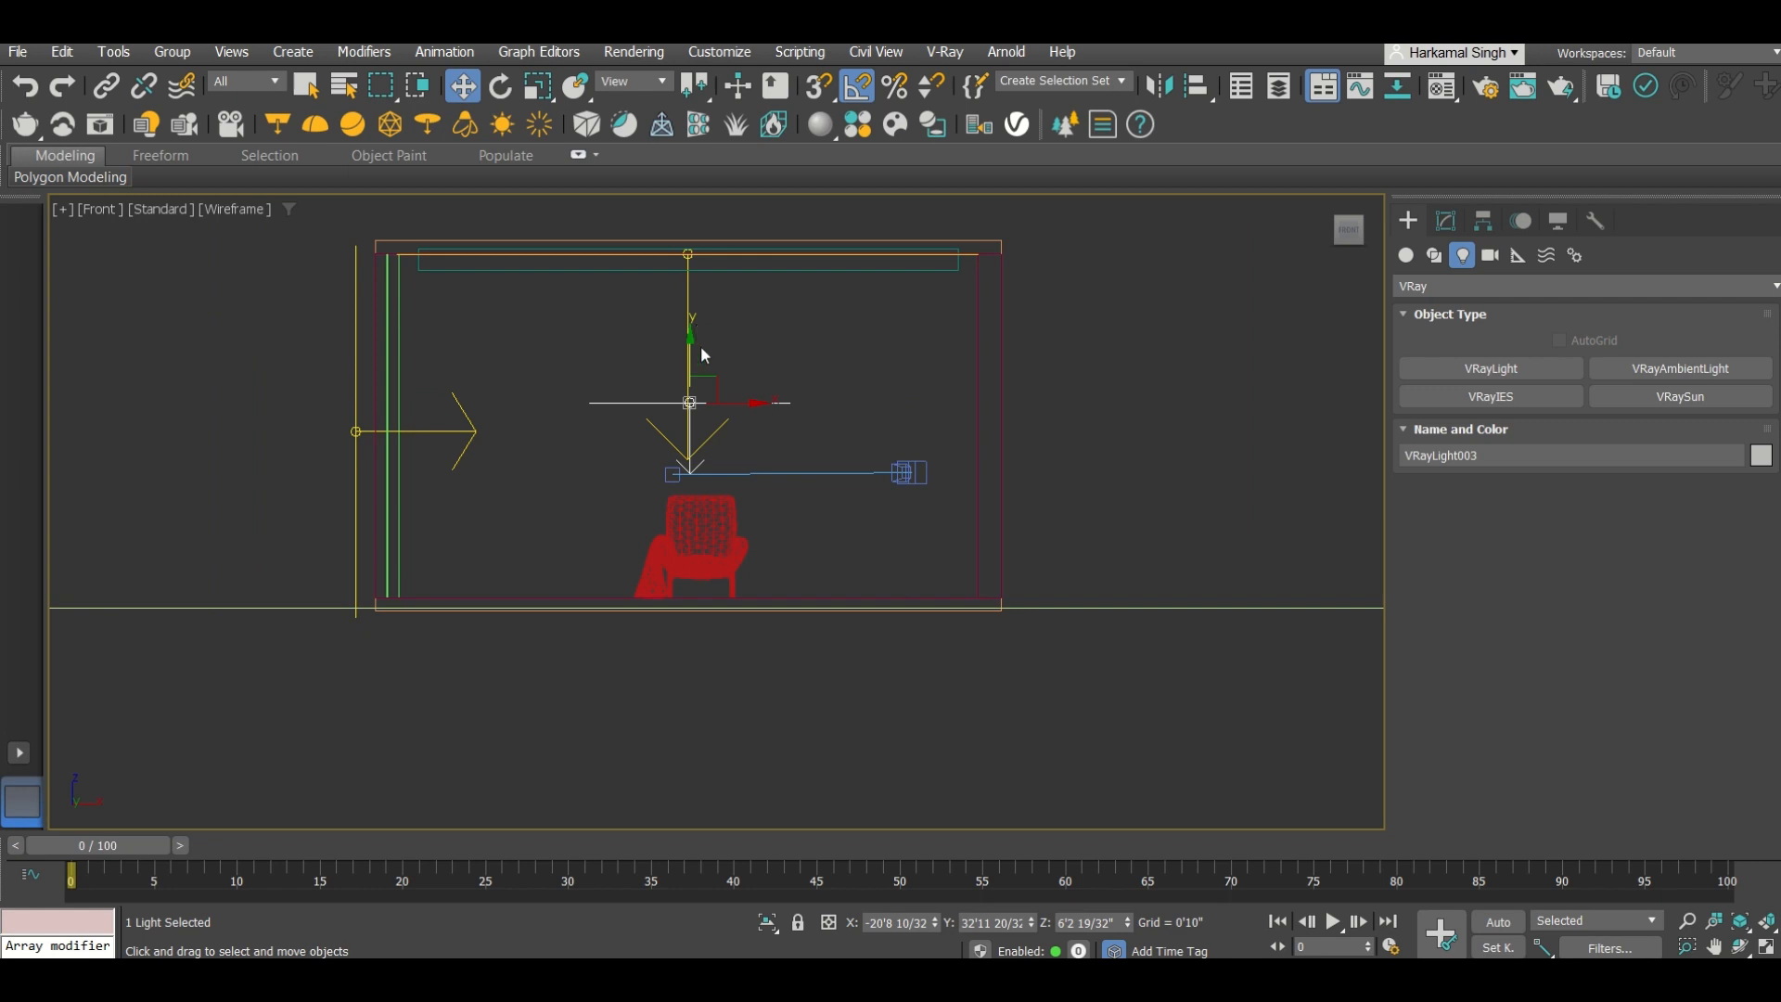
drag(702, 354, 693, 257)
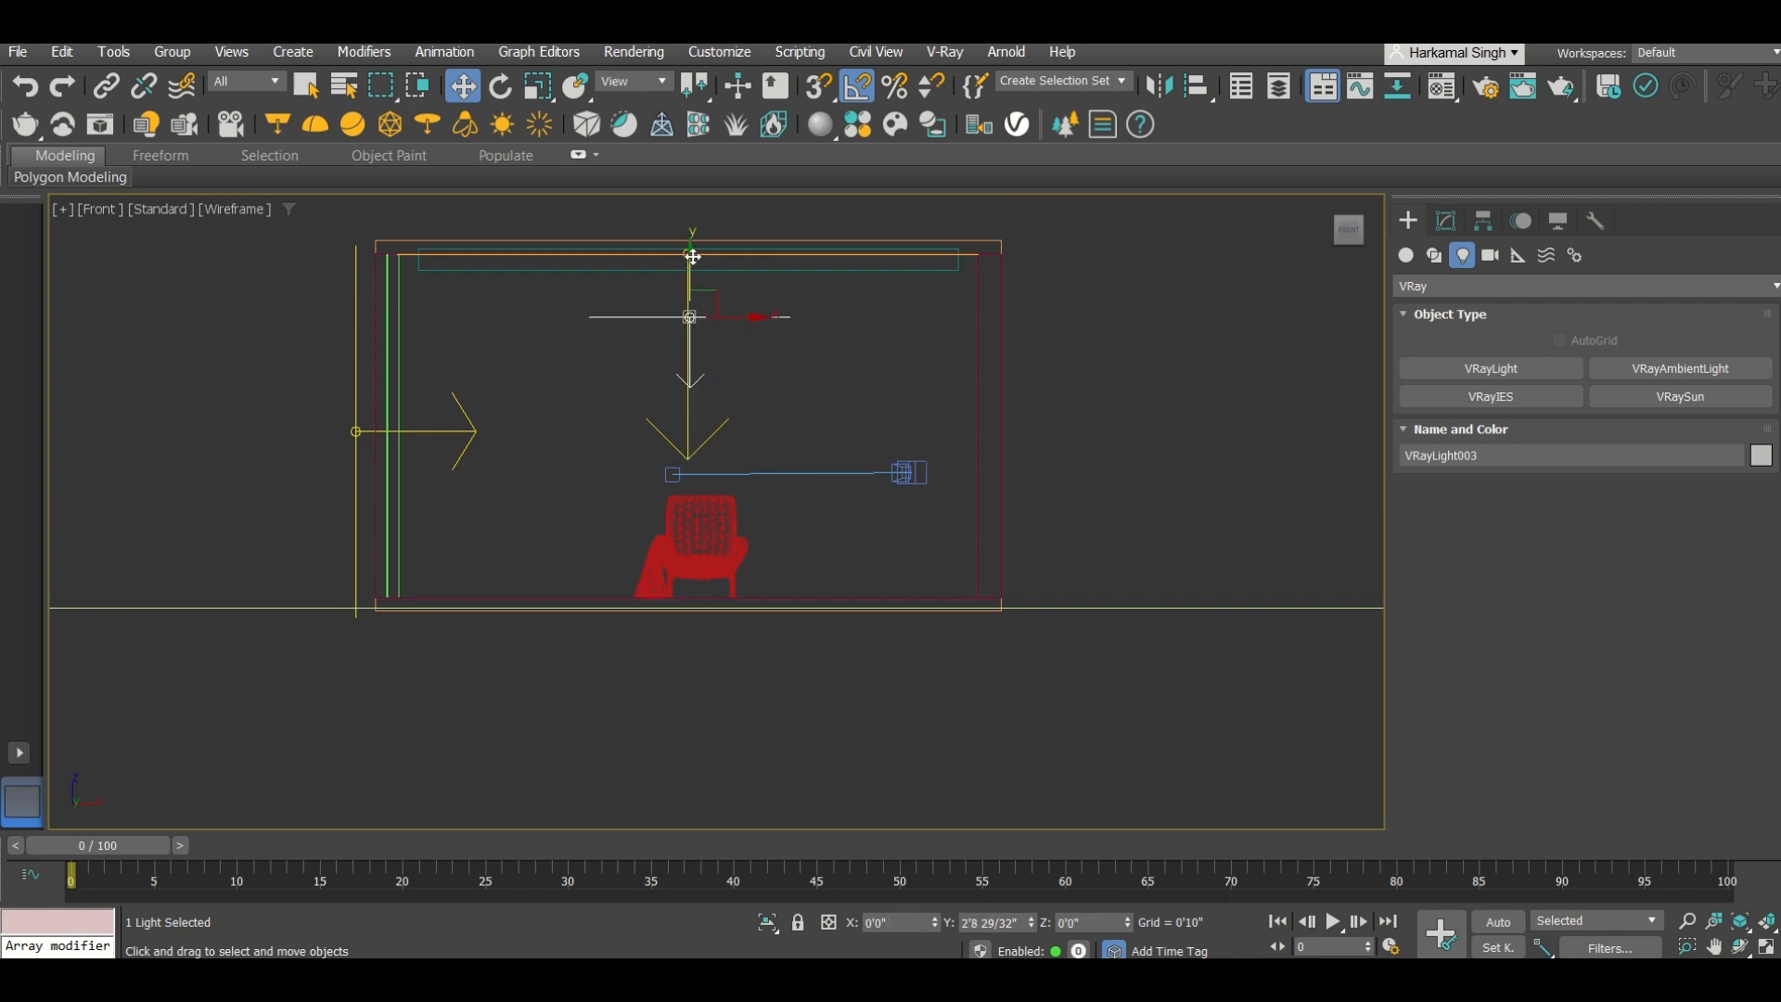
middle_drag(723, 406, 730, 455)
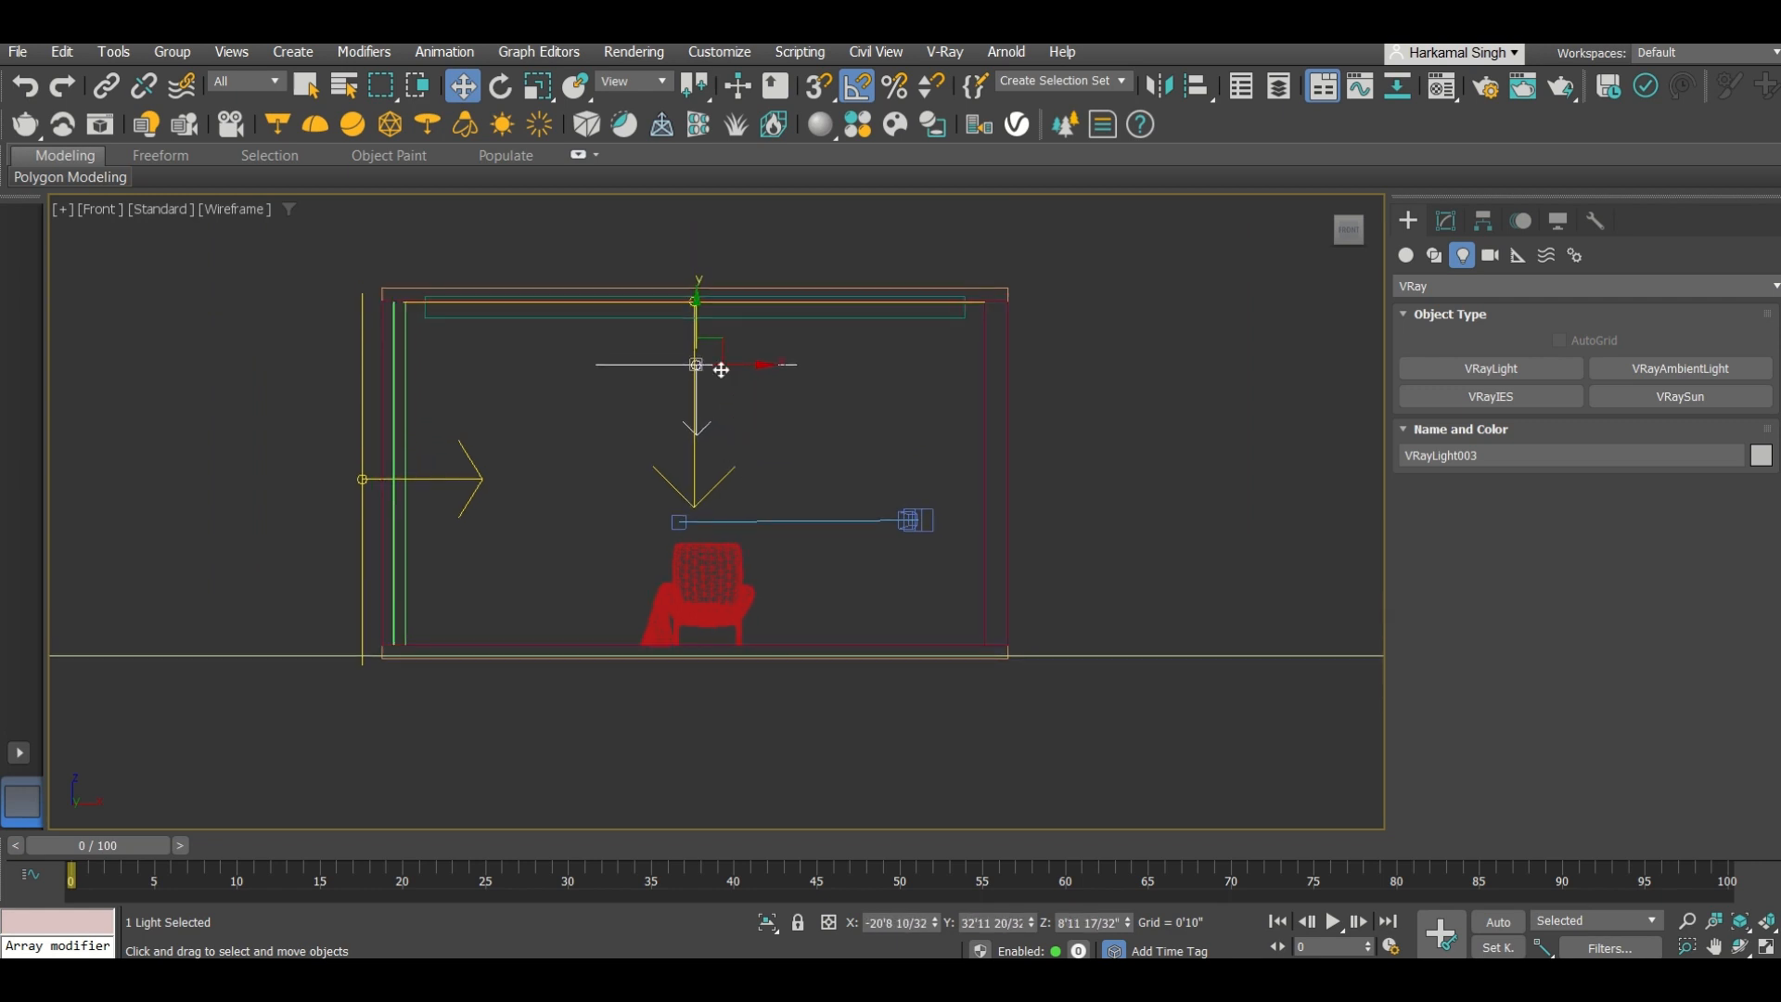
key(z)
key(e)
key(r)
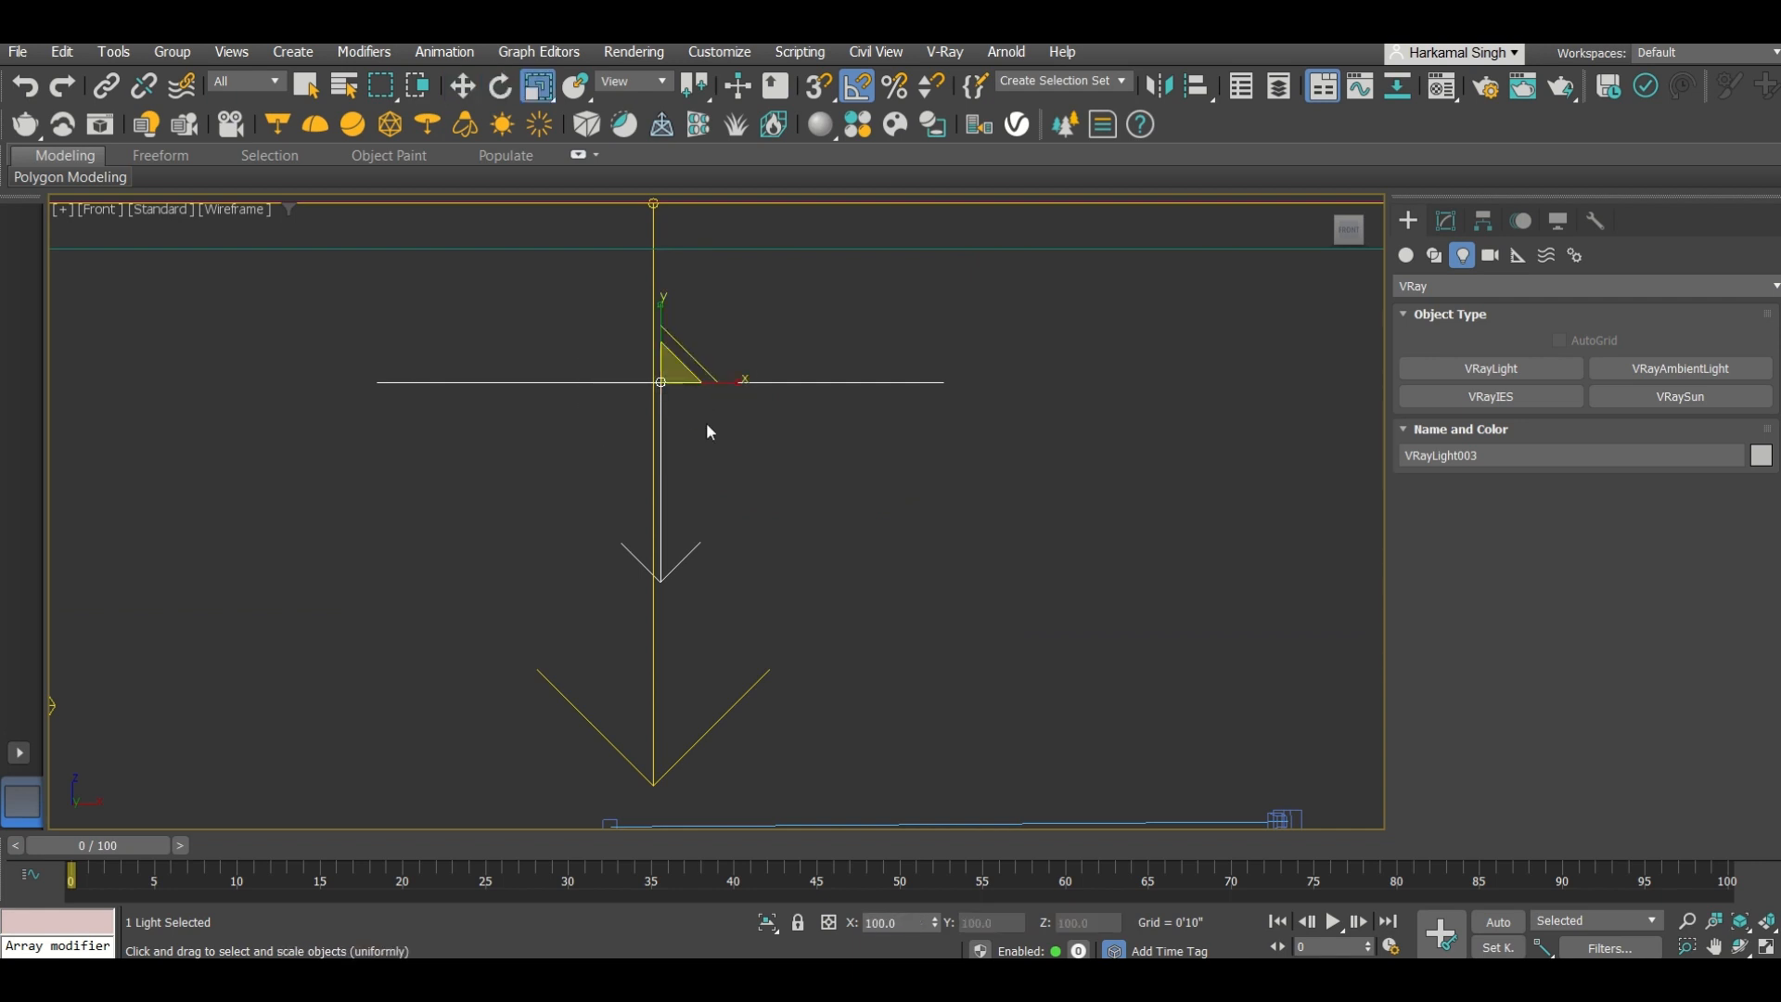
key(w)
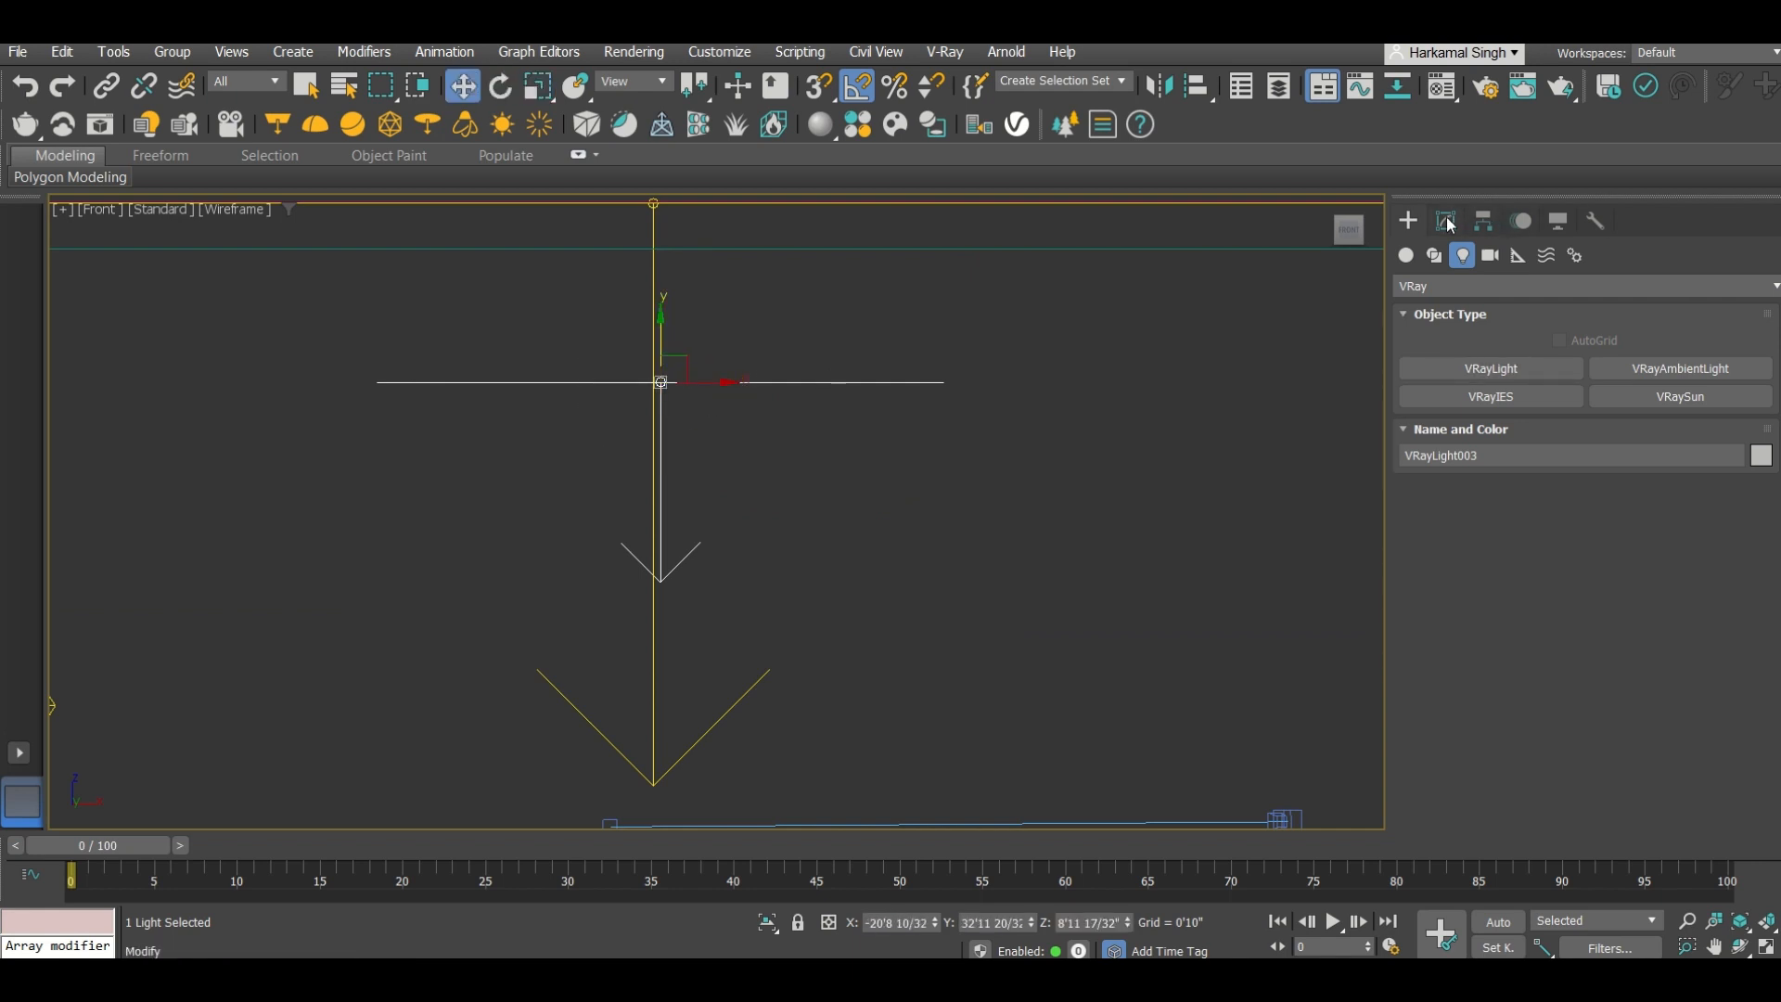
Step: Switch the disc light's colour mode to Temperature and set the temperature to 3800
click(1447, 221)
scroll(1443, 644, down, 1)
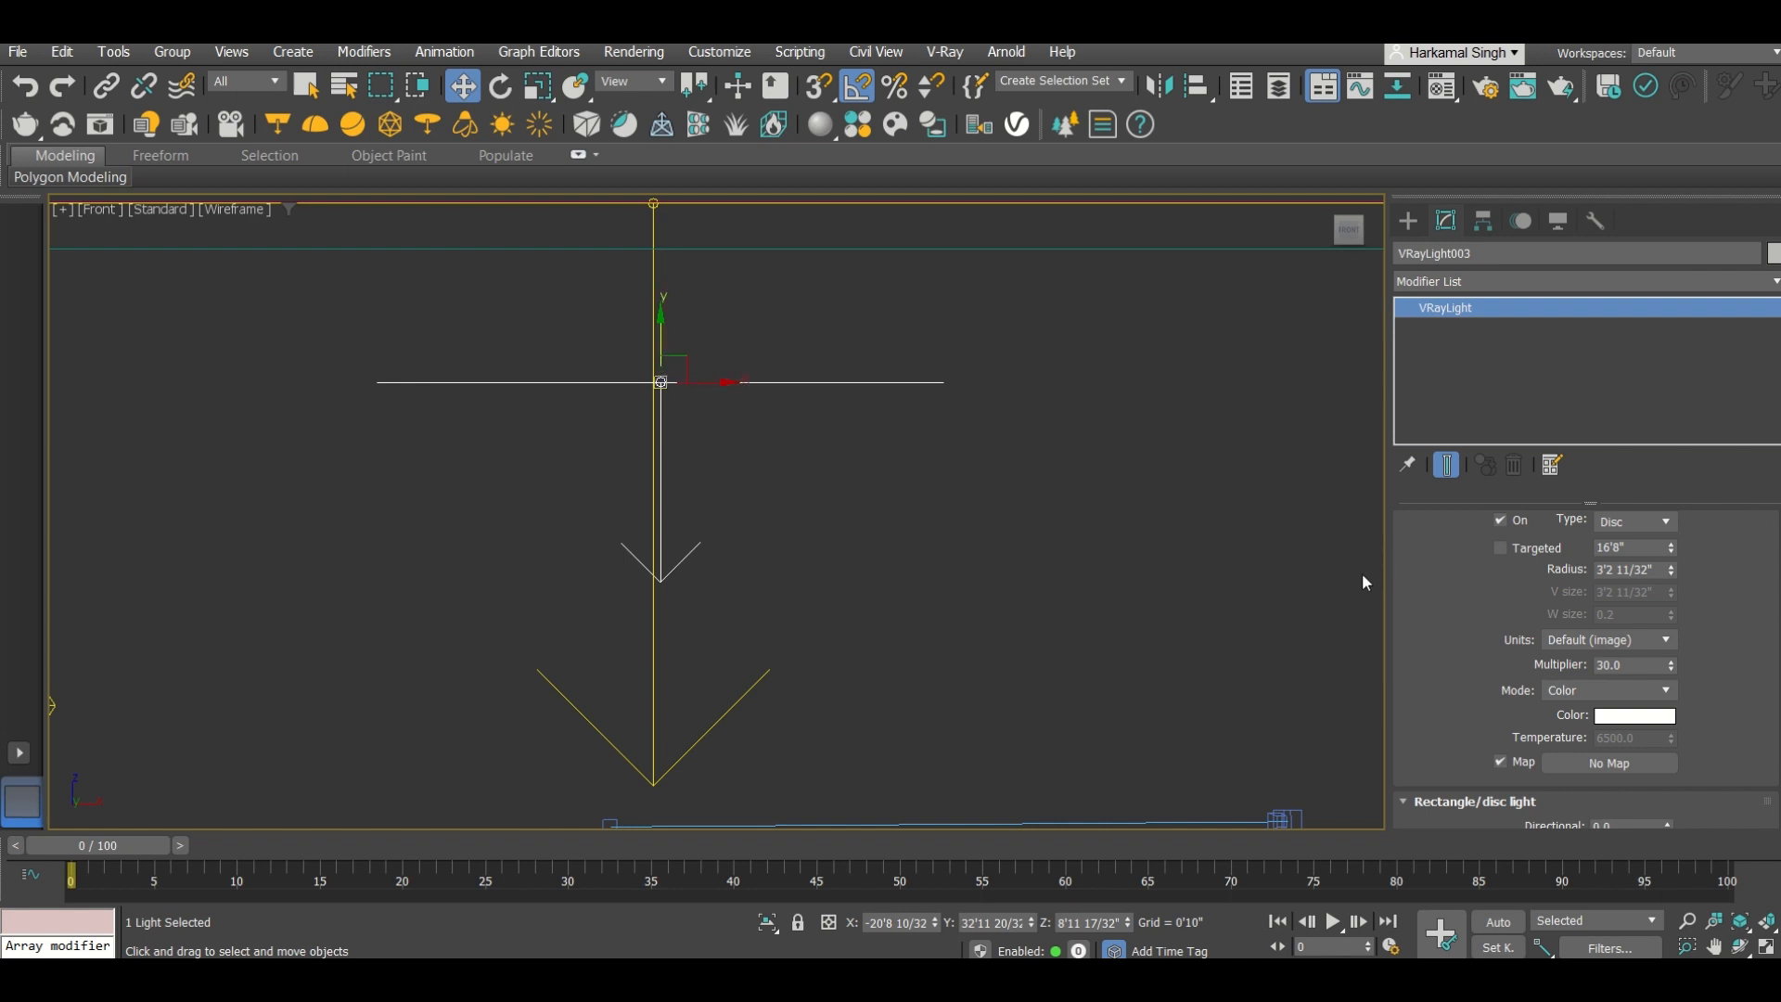
scroll(1407, 633, up, 1)
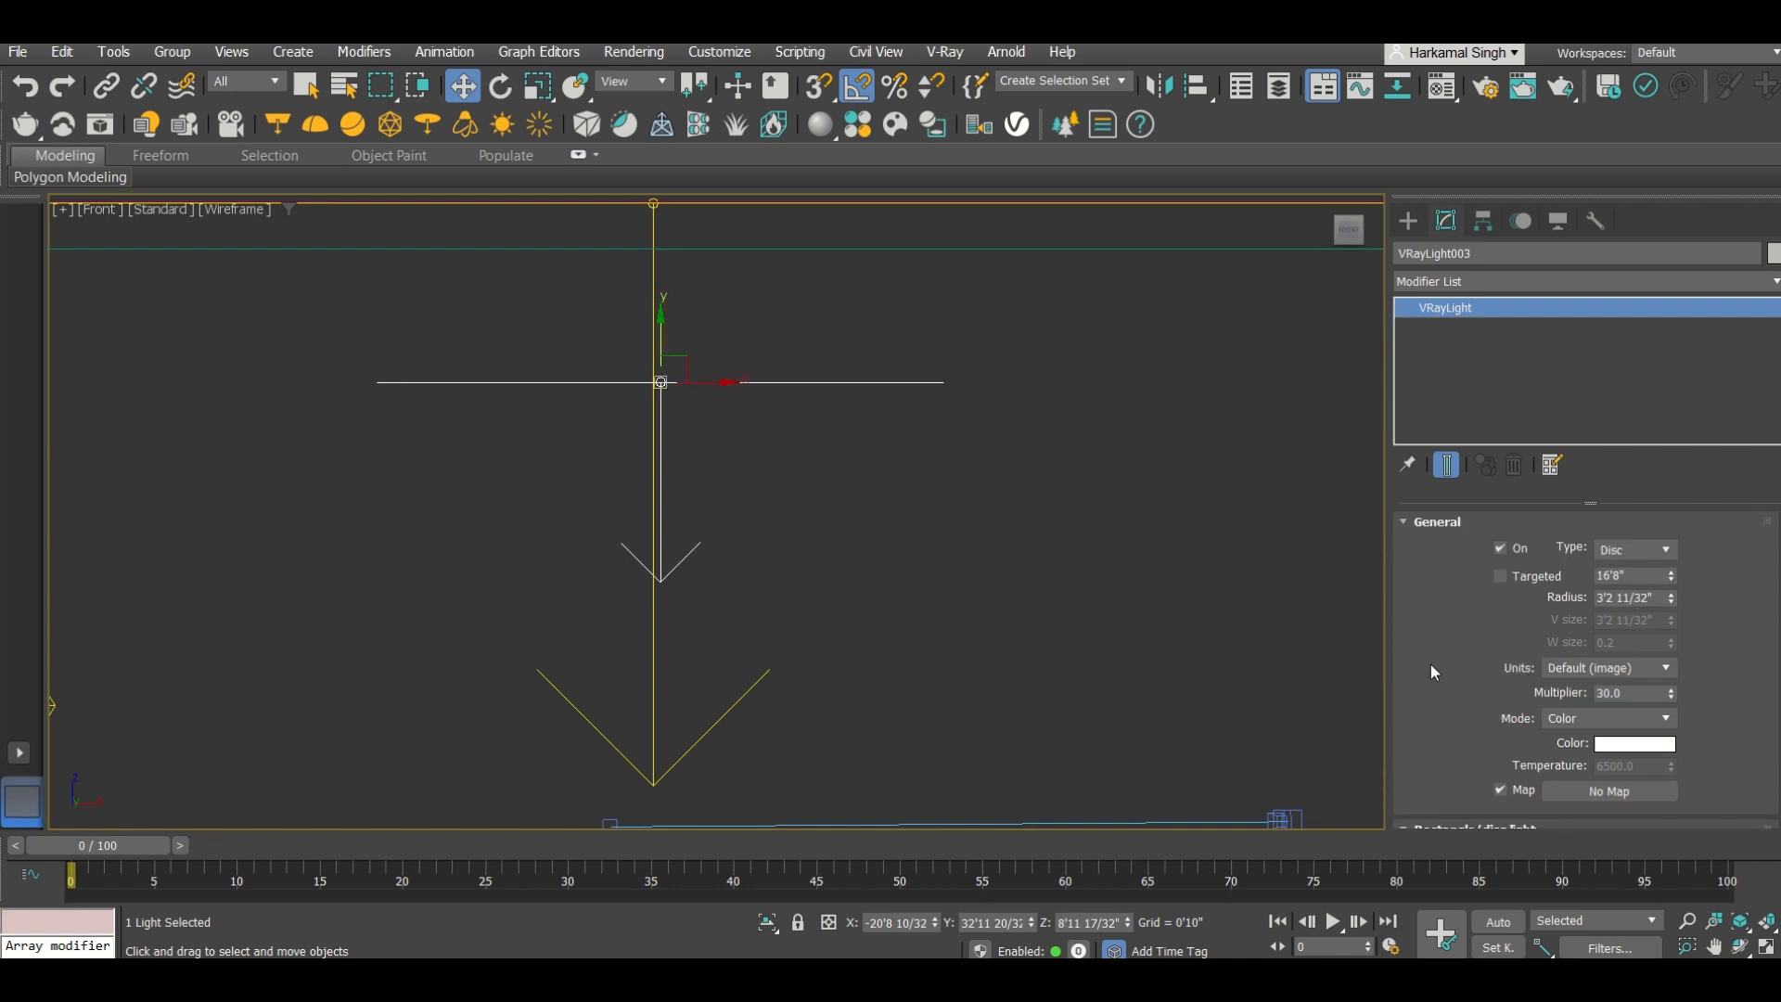
scroll(1431, 664, down, 5)
scroll(1431, 665, down, 3)
scroll(1473, 619, up, 5)
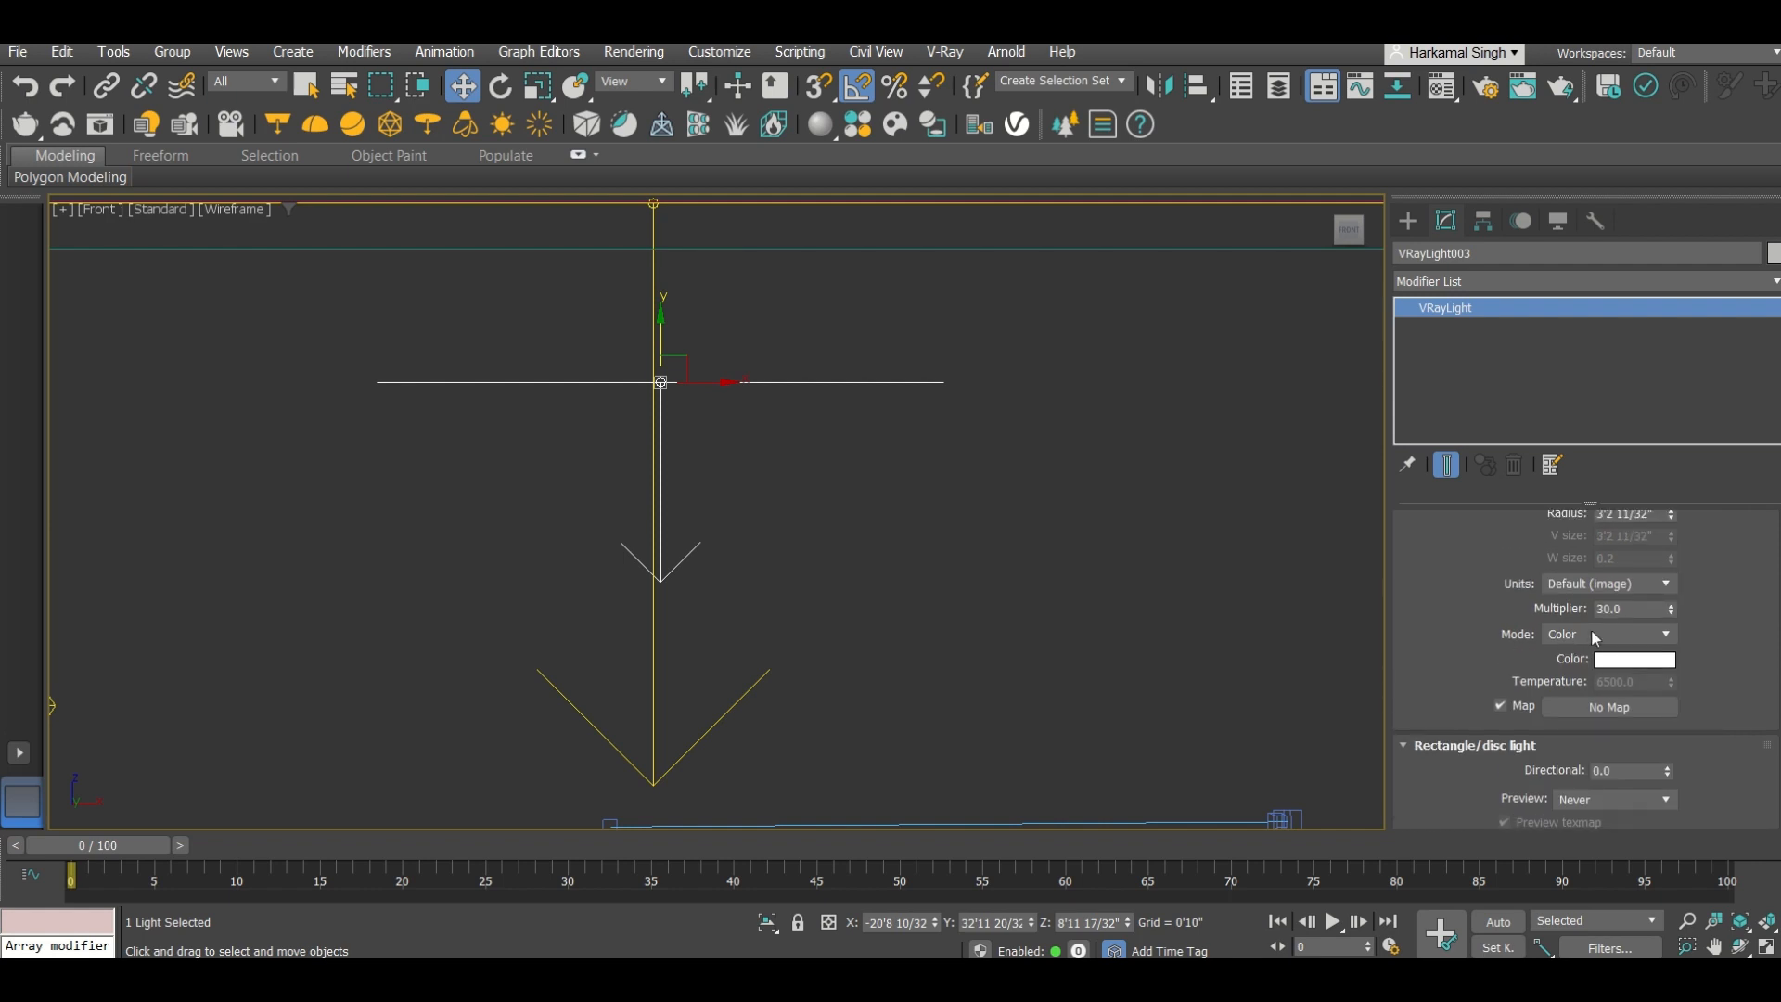
click(1589, 635)
click(1582, 669)
double_click(1654, 681)
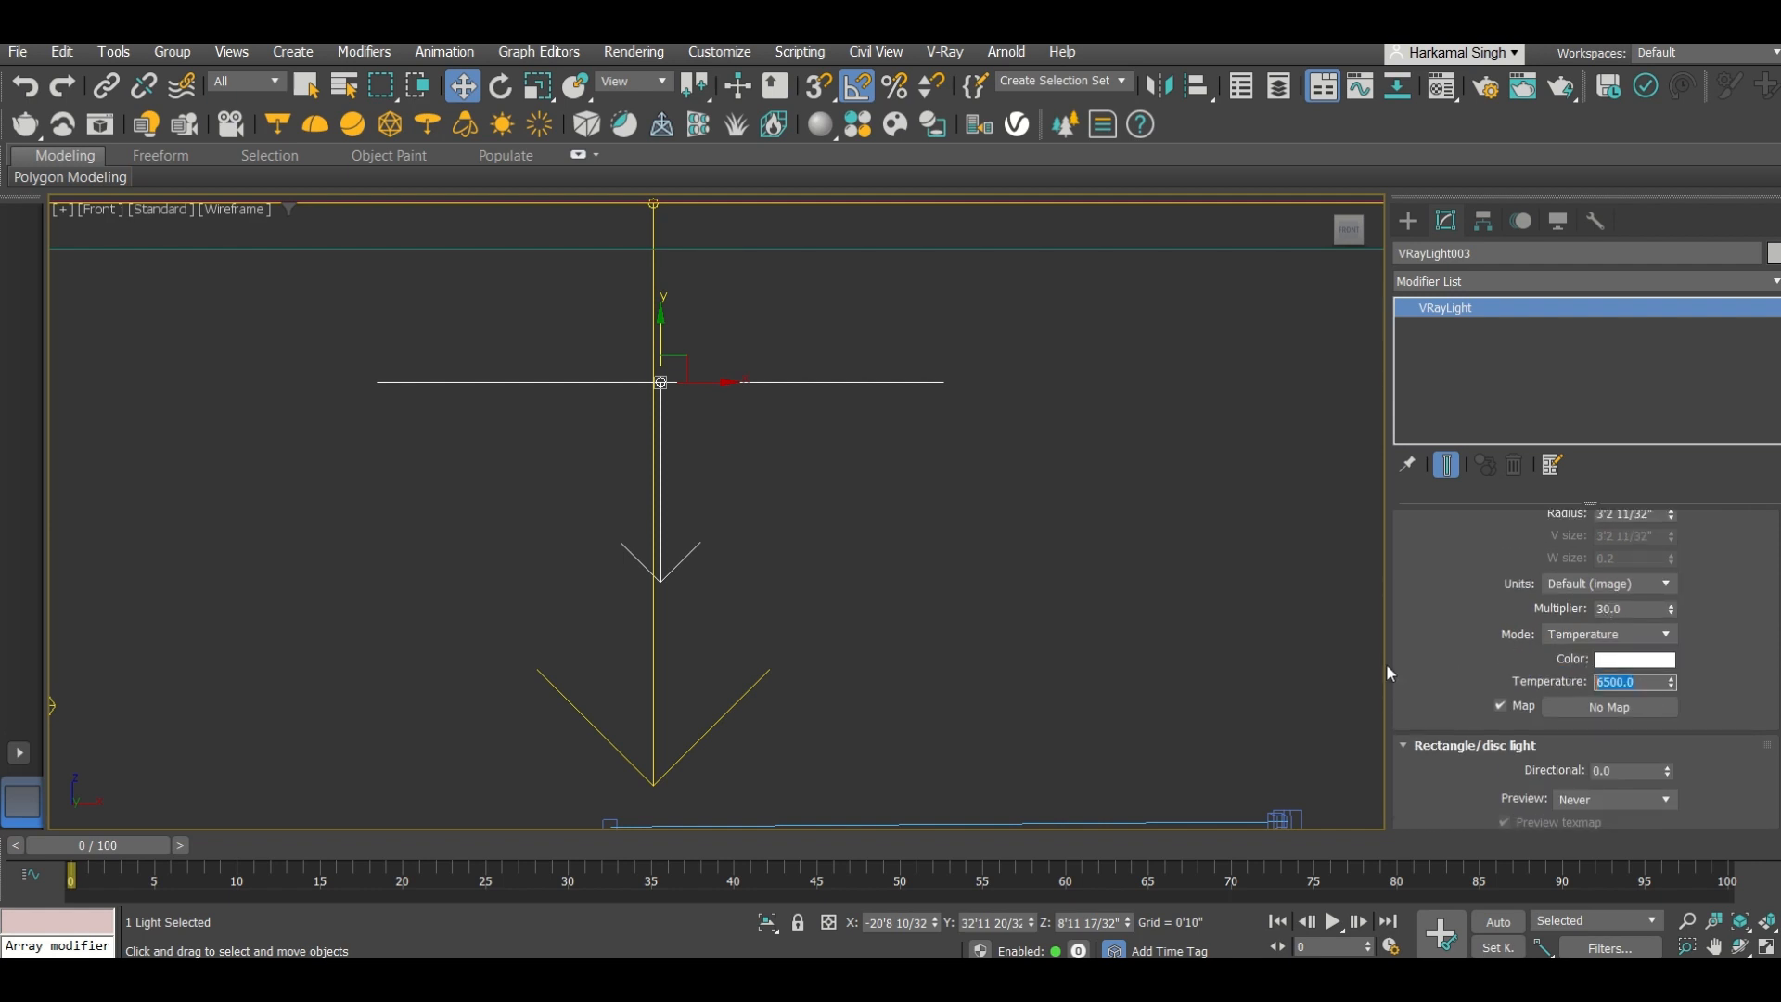
text(3800)
key(Return)
Step: Set the disc light's directional preview to Selected and its Directional value to 0.67, leaving the Invisible option off
scroll(1439, 645, down, 3)
click(1614, 693)
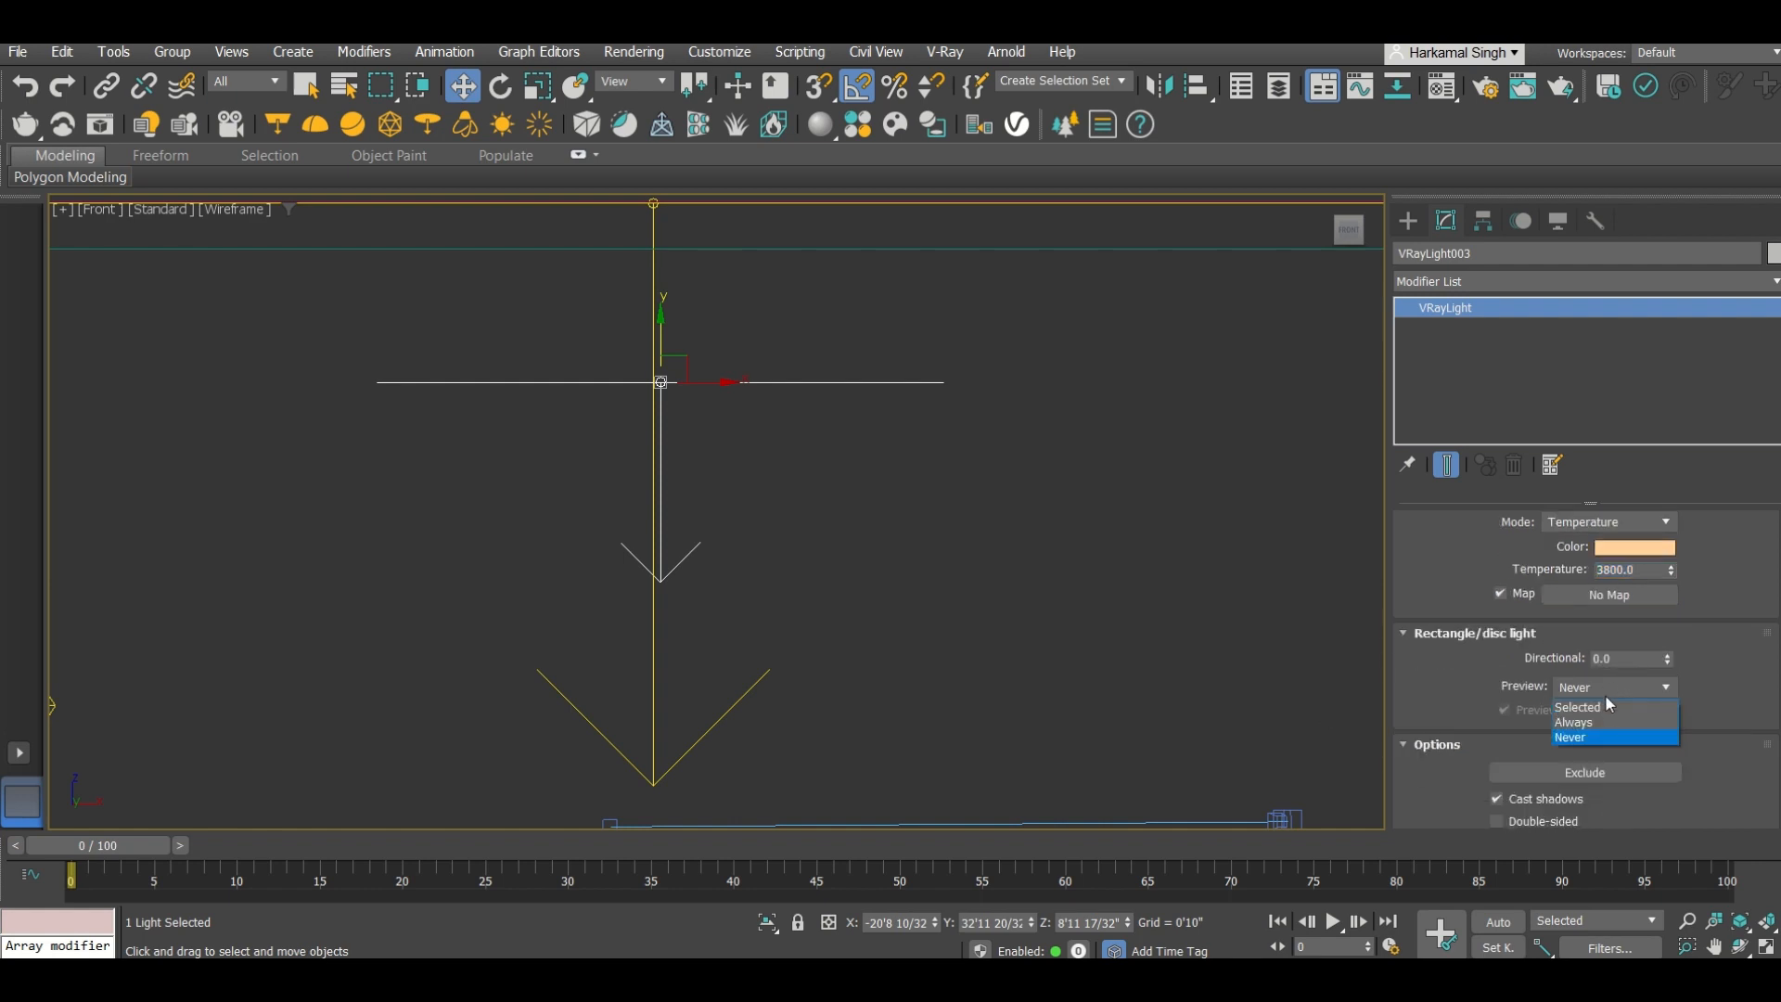
click(1615, 707)
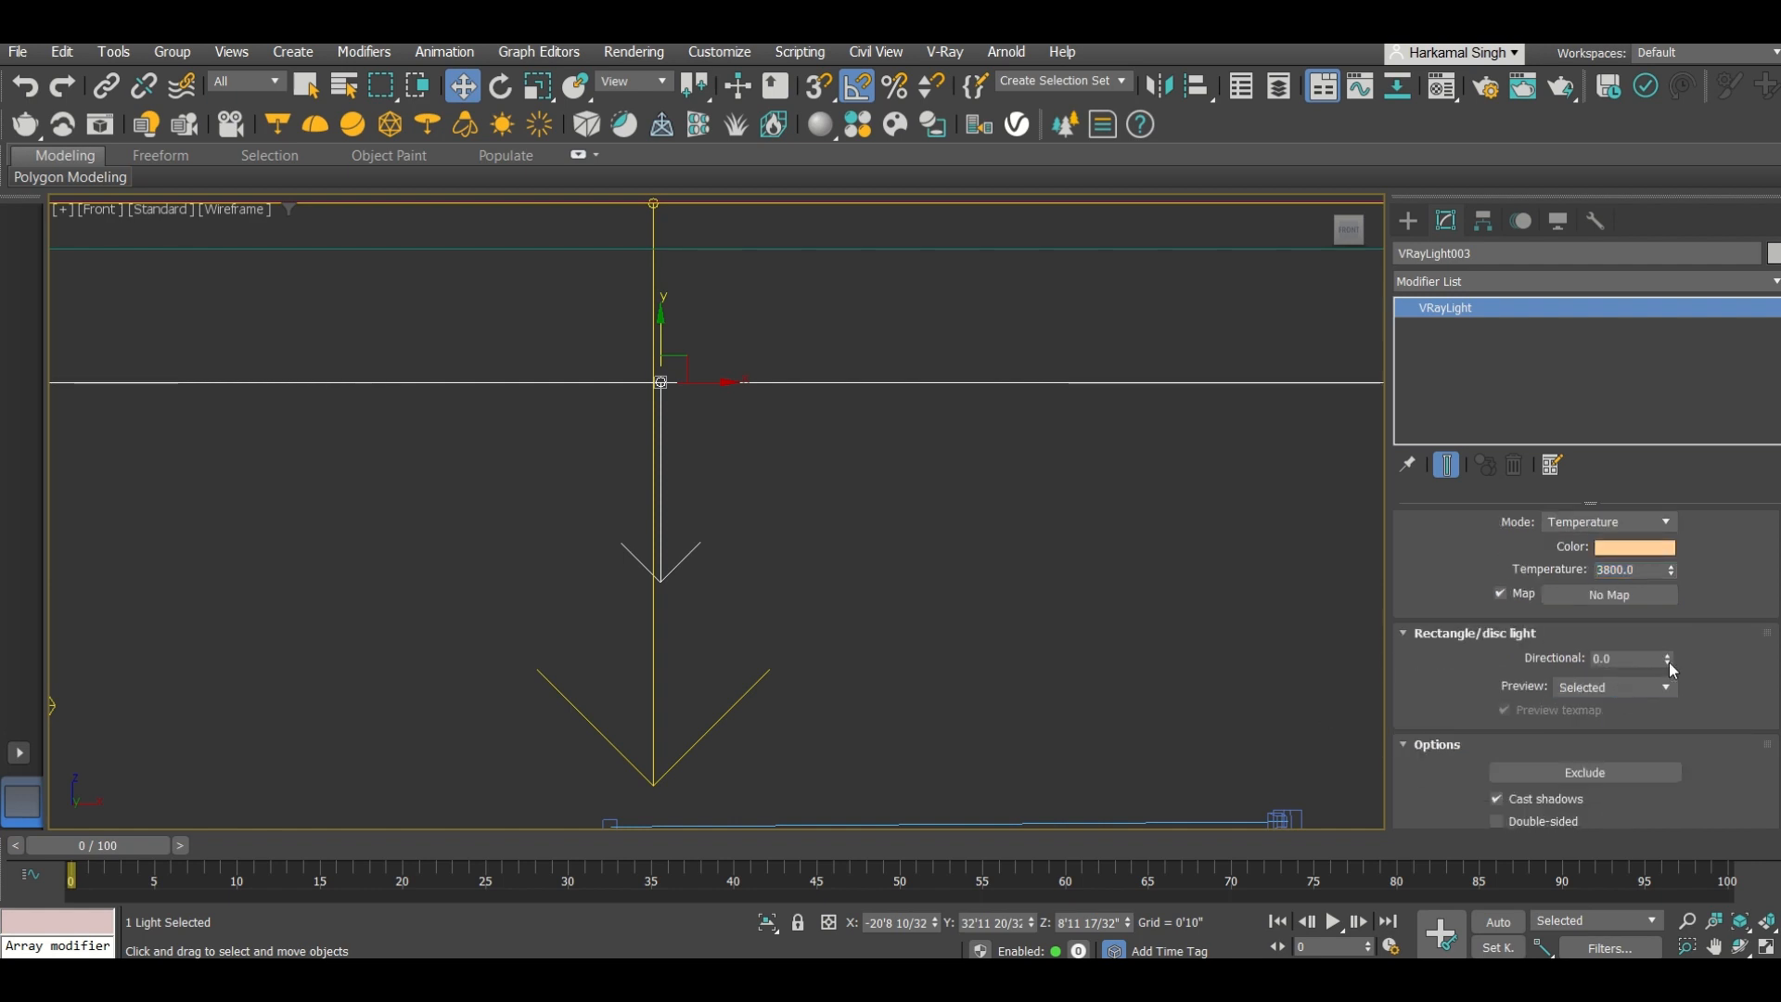
click(1669, 656)
drag(1669, 661, 1651, 595)
scroll(1455, 687, down, 2)
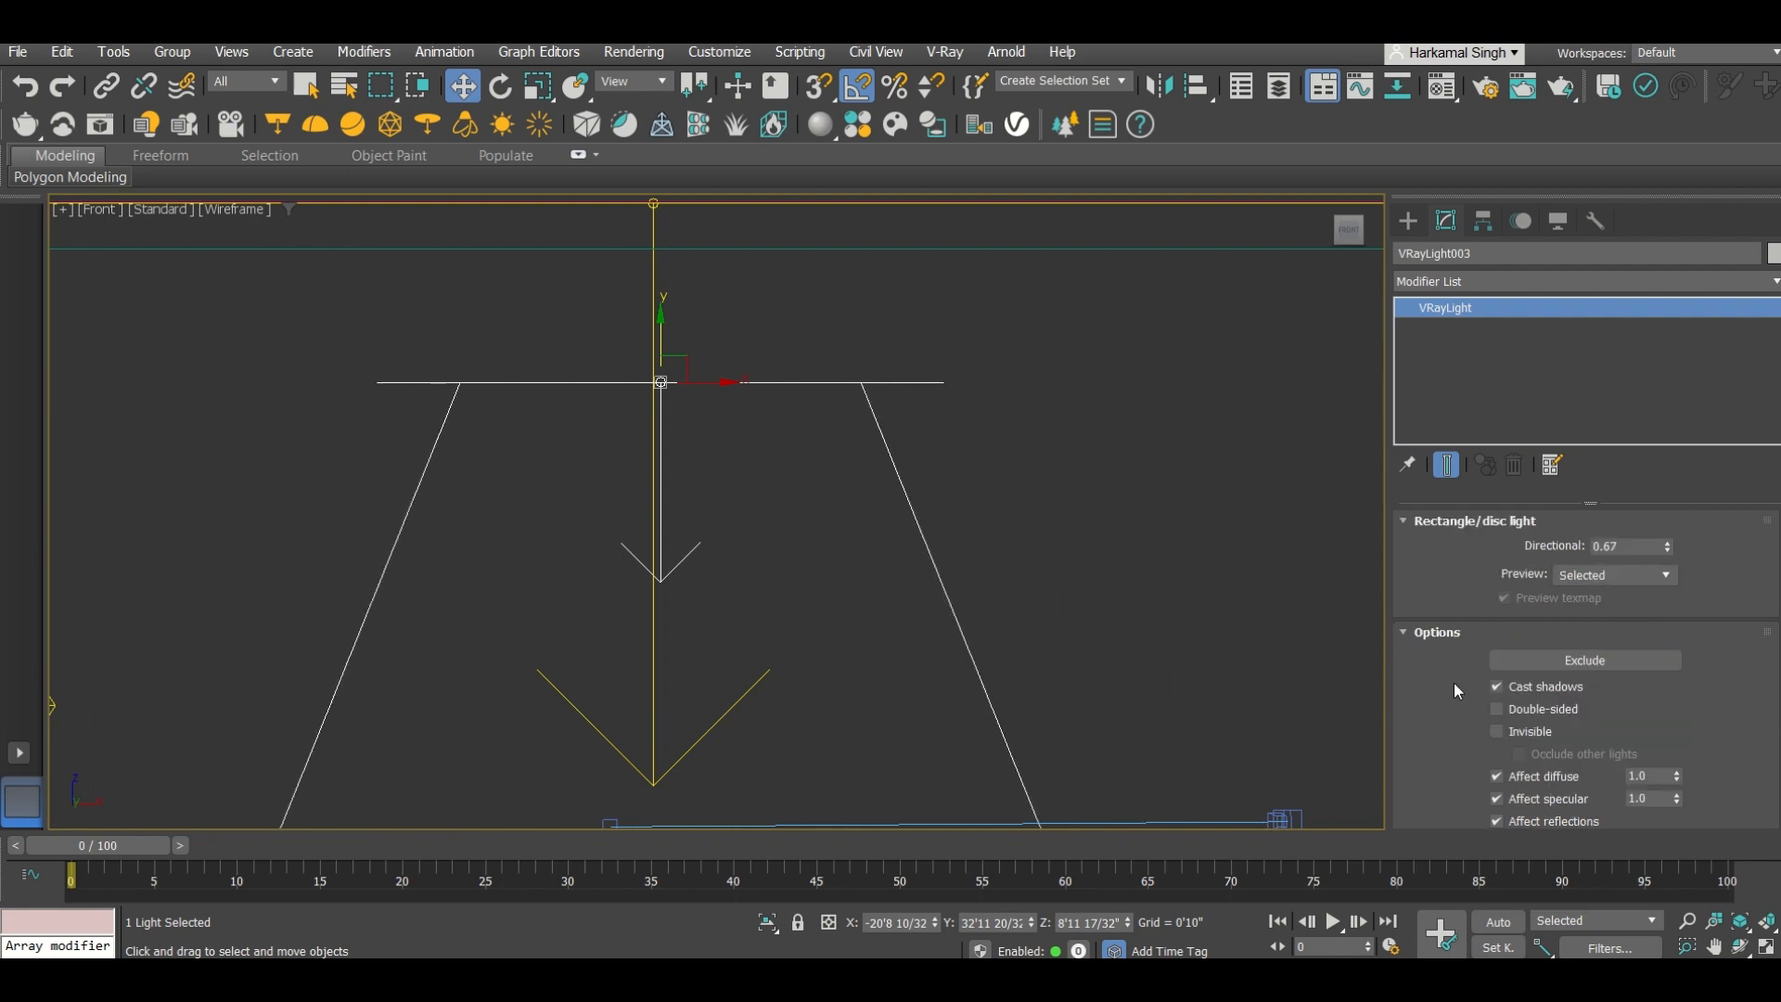
click(1517, 731)
click(1496, 731)
Step: Start an interactive render of the camera view and make the disc light invisible
key(c)
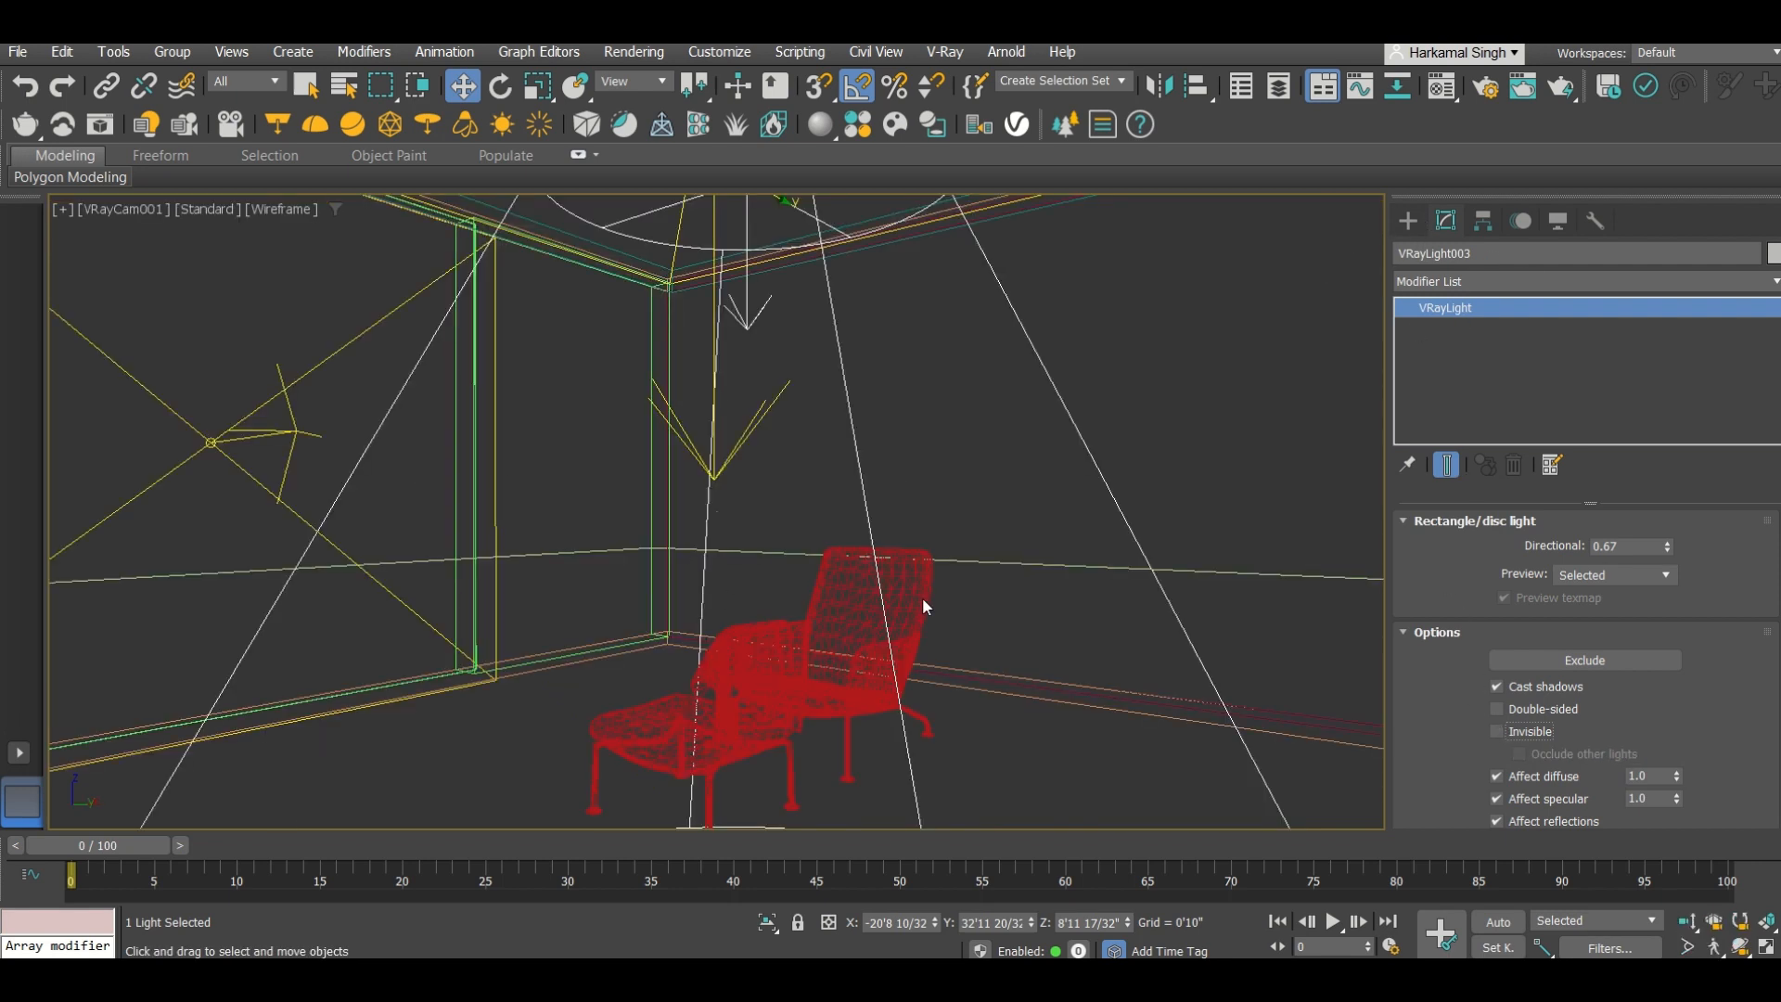
click(97, 127)
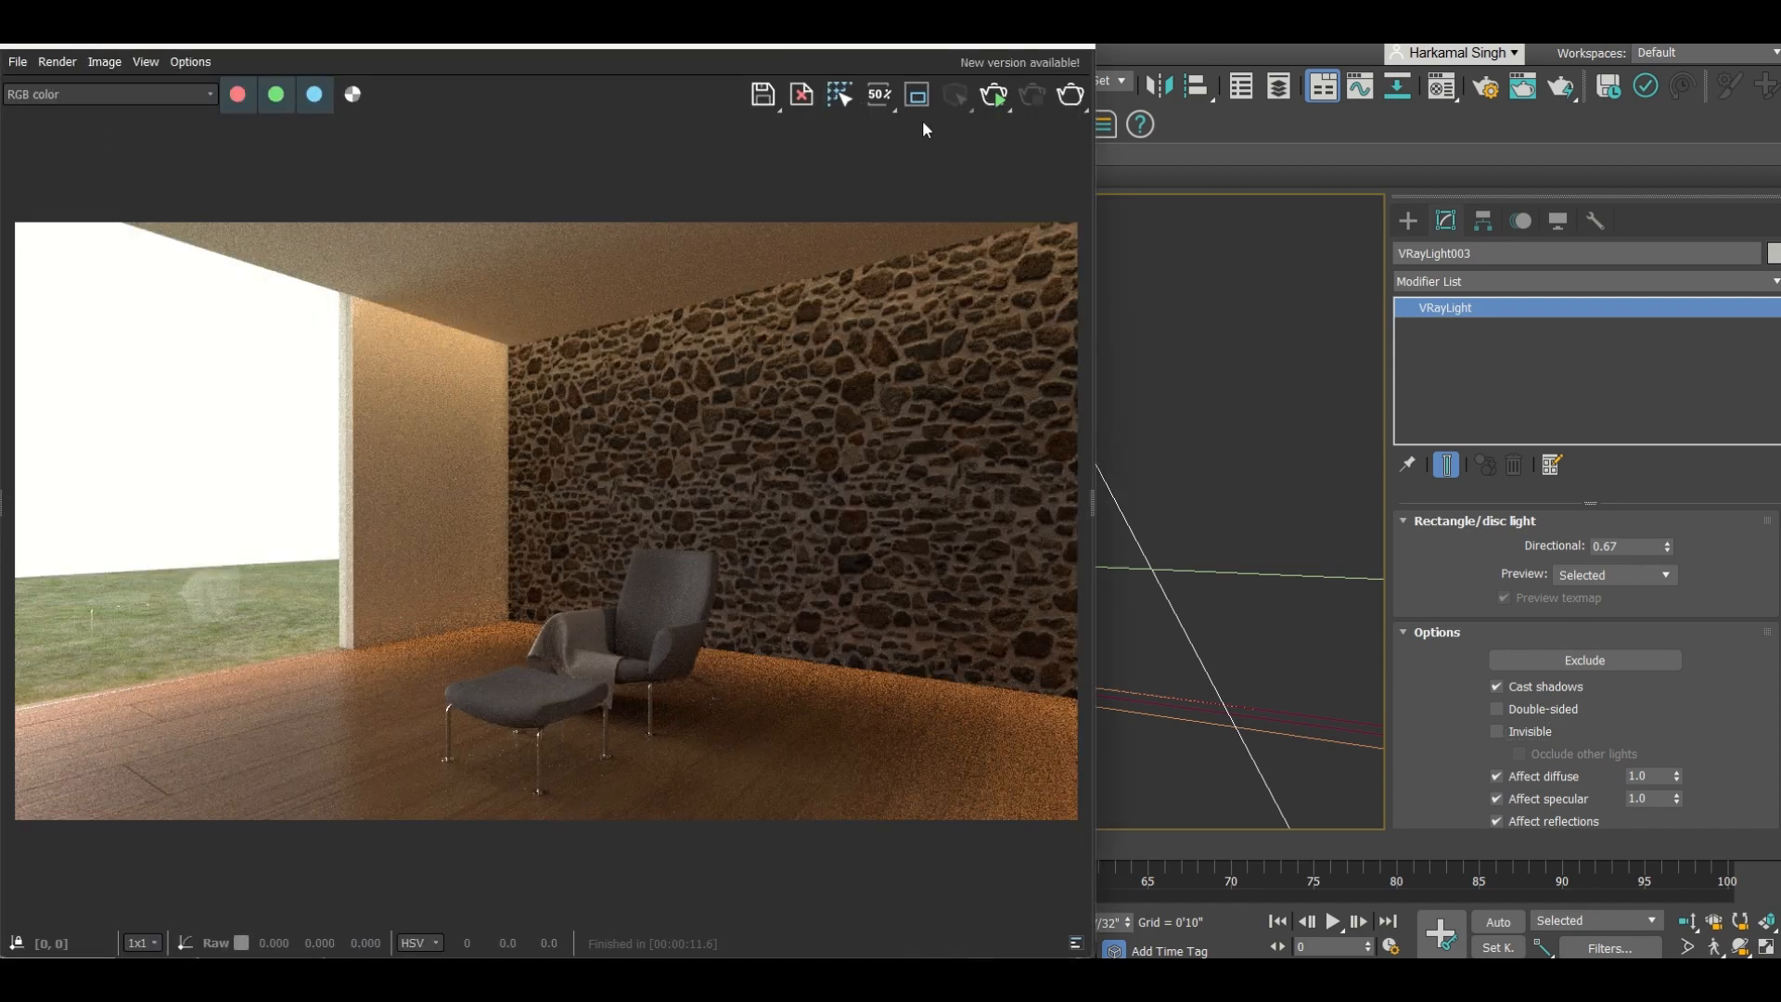
click(994, 97)
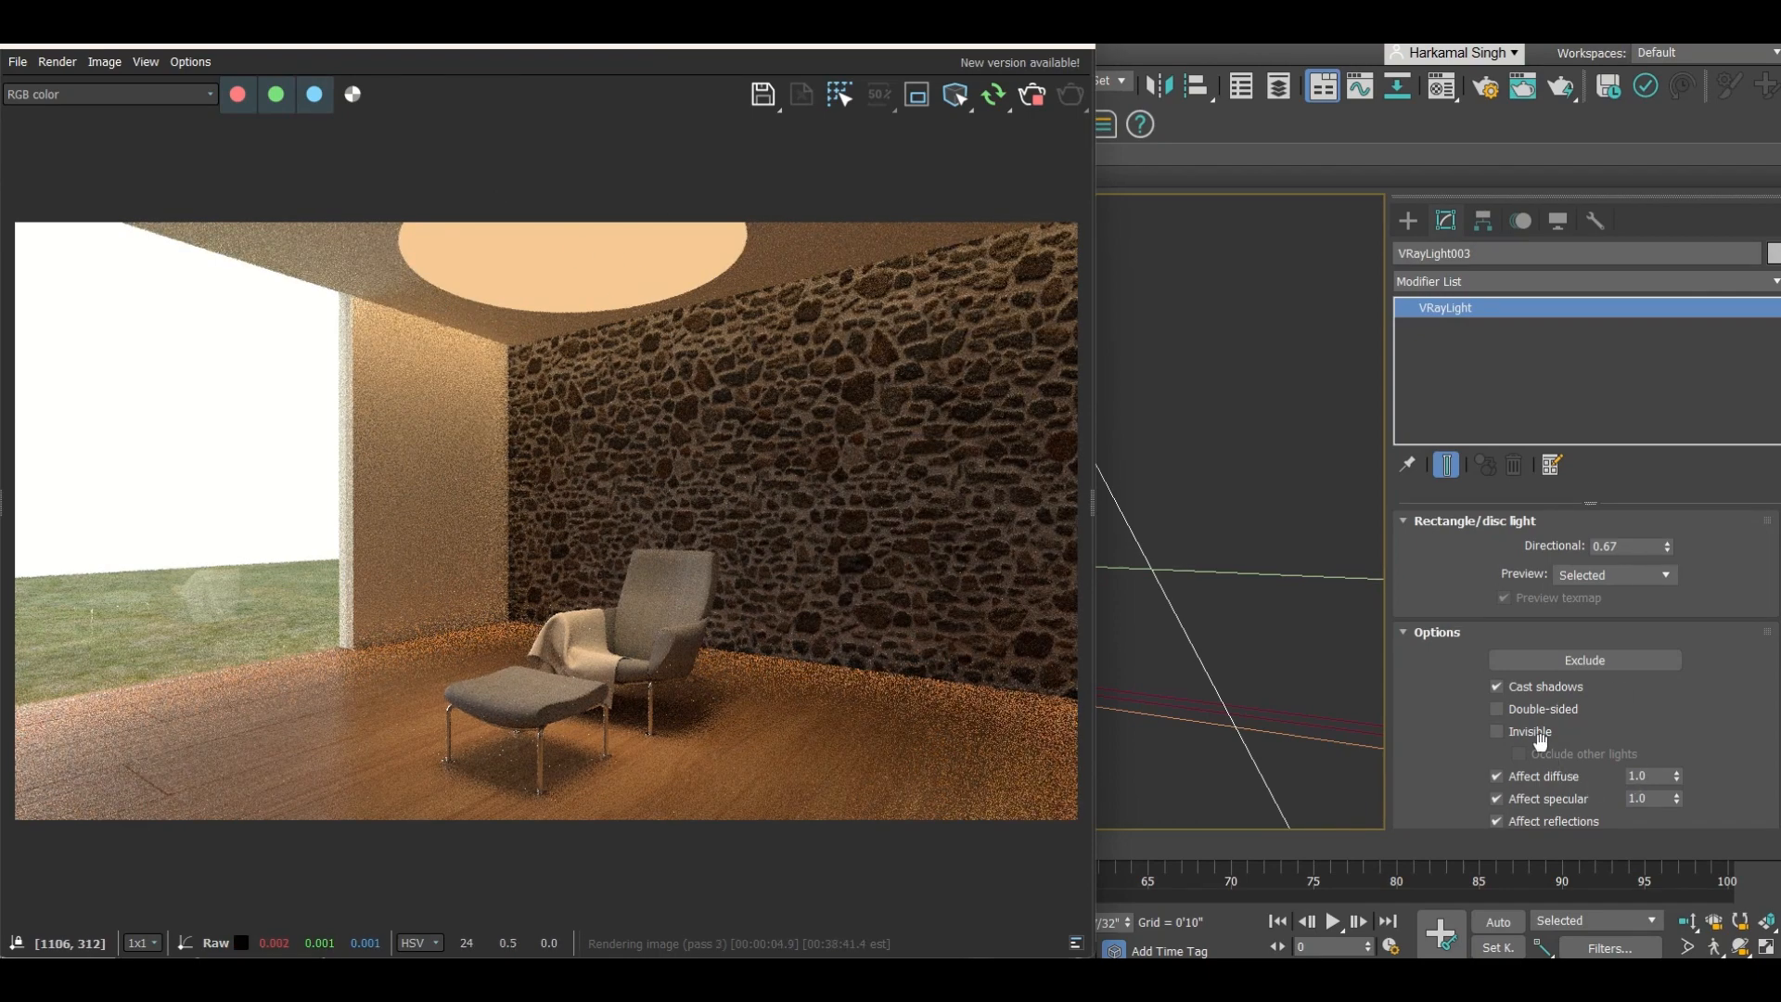
click(1538, 733)
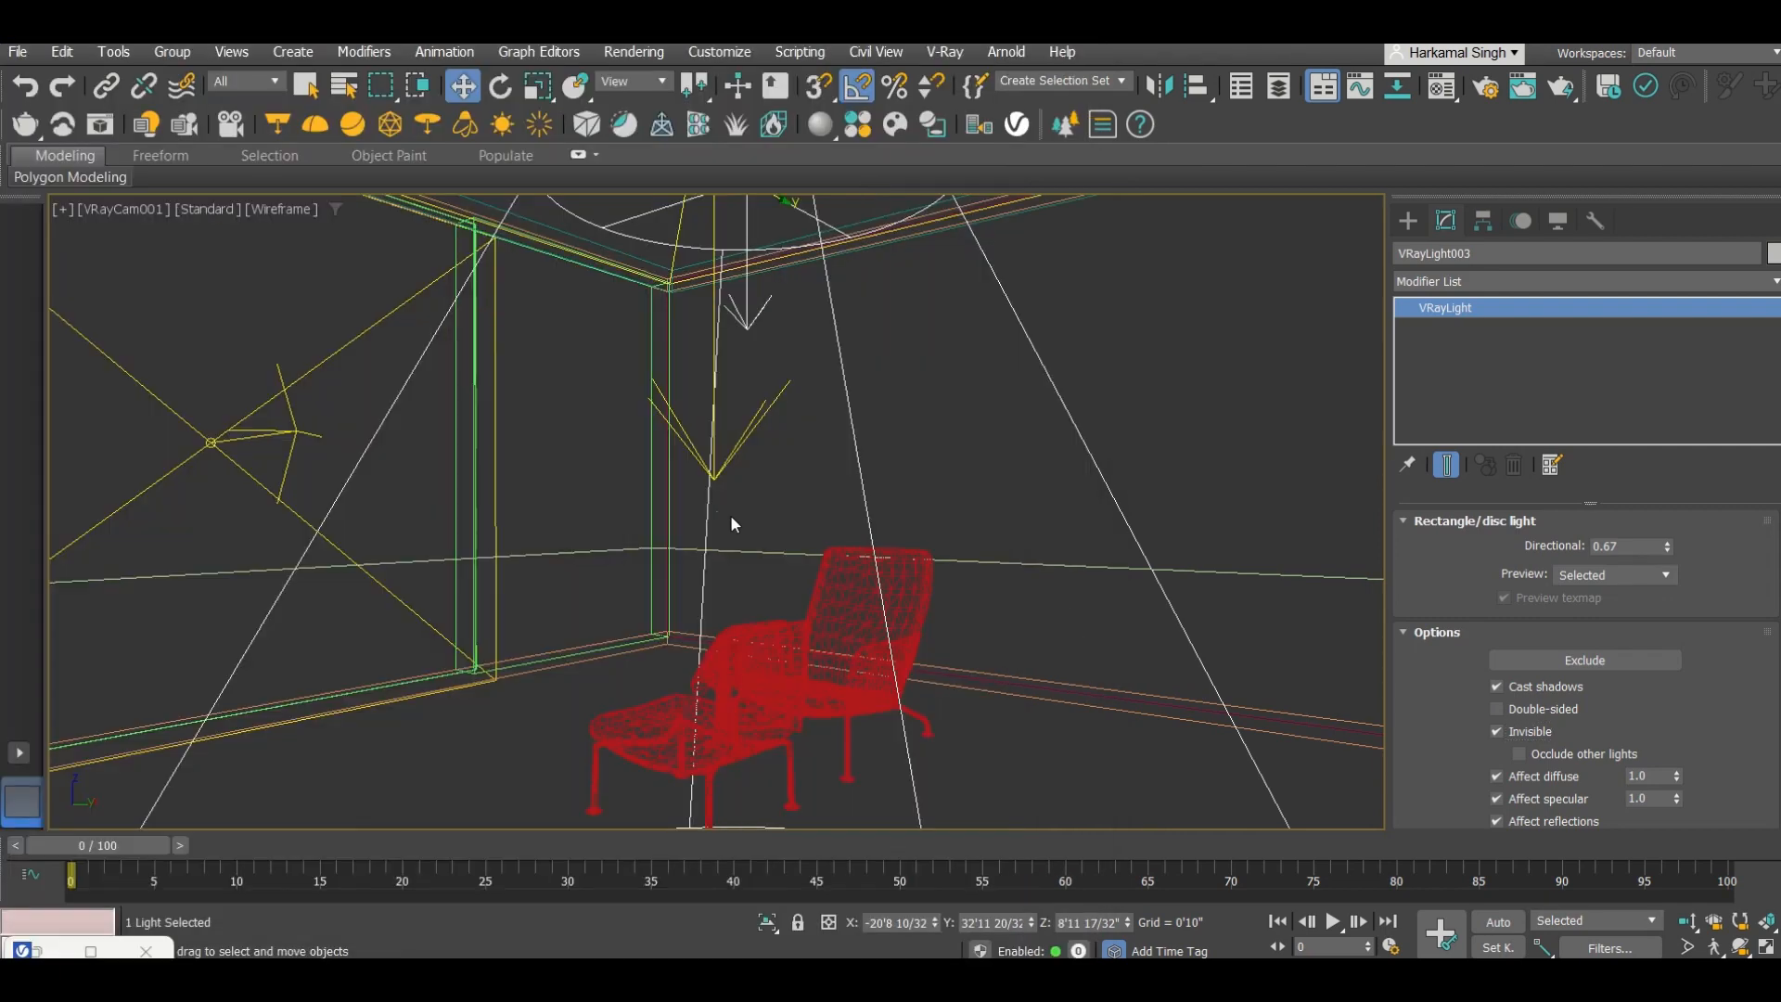
Step: Reduce the disc light's radius to about 1'0 17/32", checking its cone over the lounge chair
key(t)
key(z)
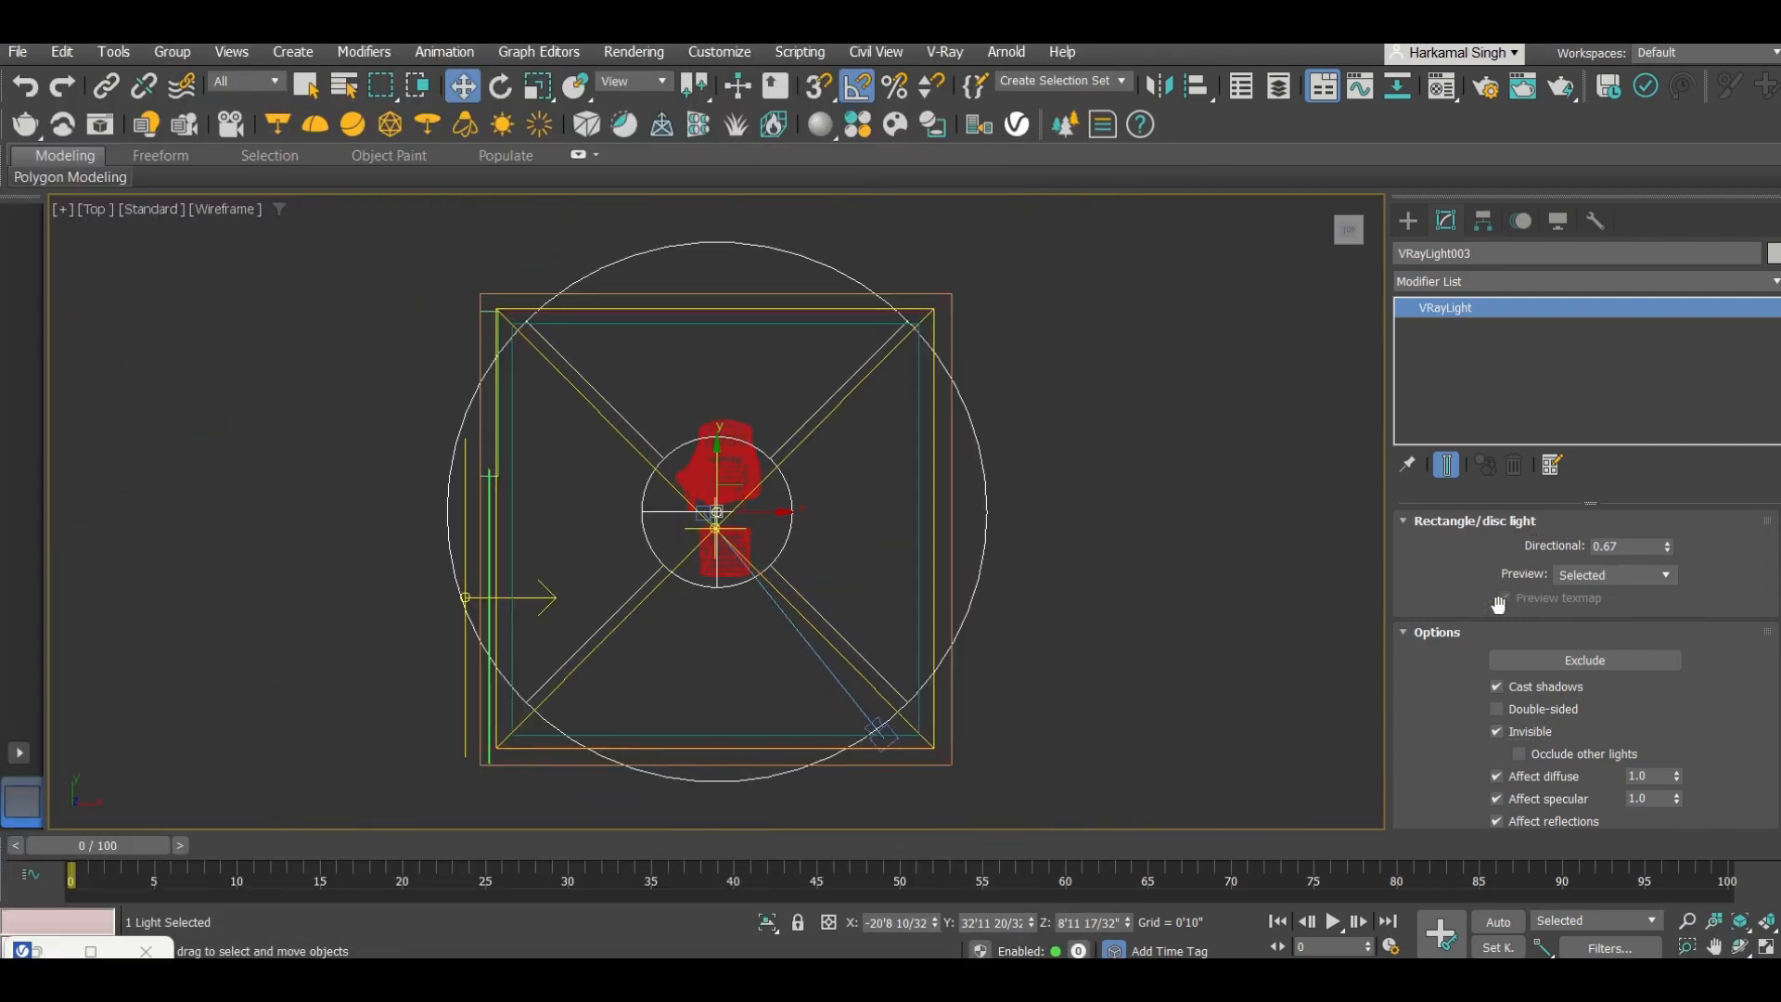
scroll(1467, 604, up, 3)
scroll(1467, 604, up, 2)
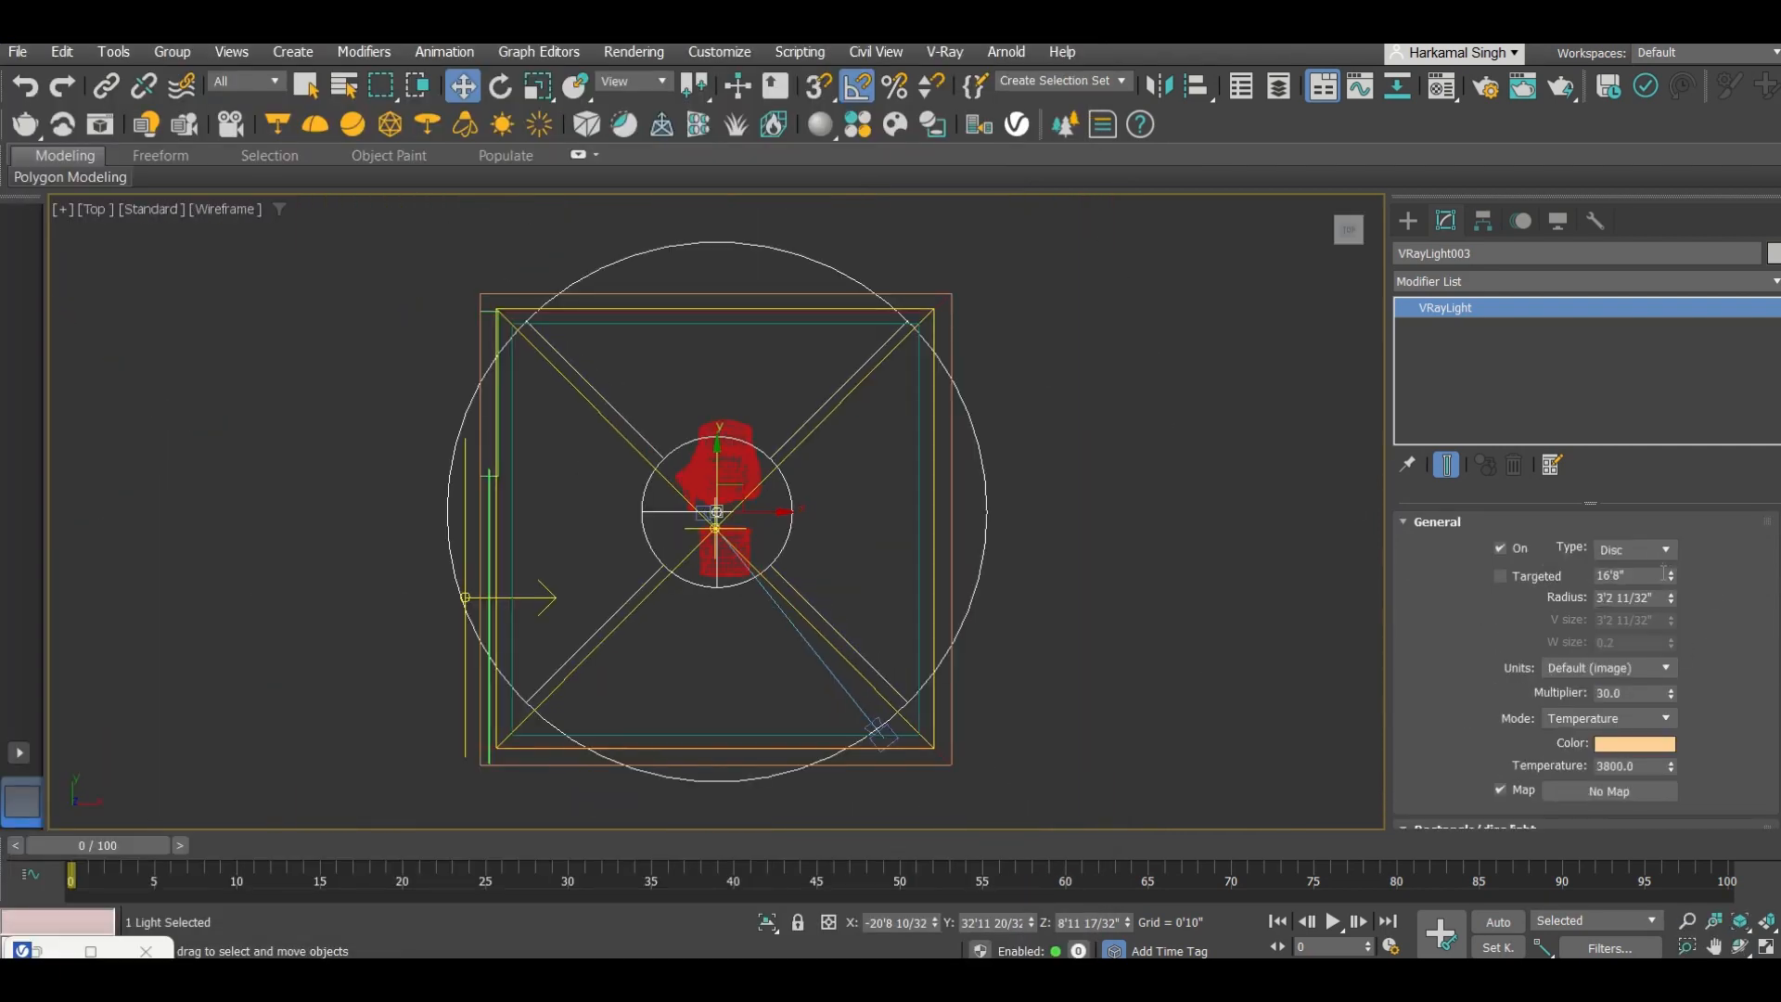
drag(1672, 608, 1649, 647)
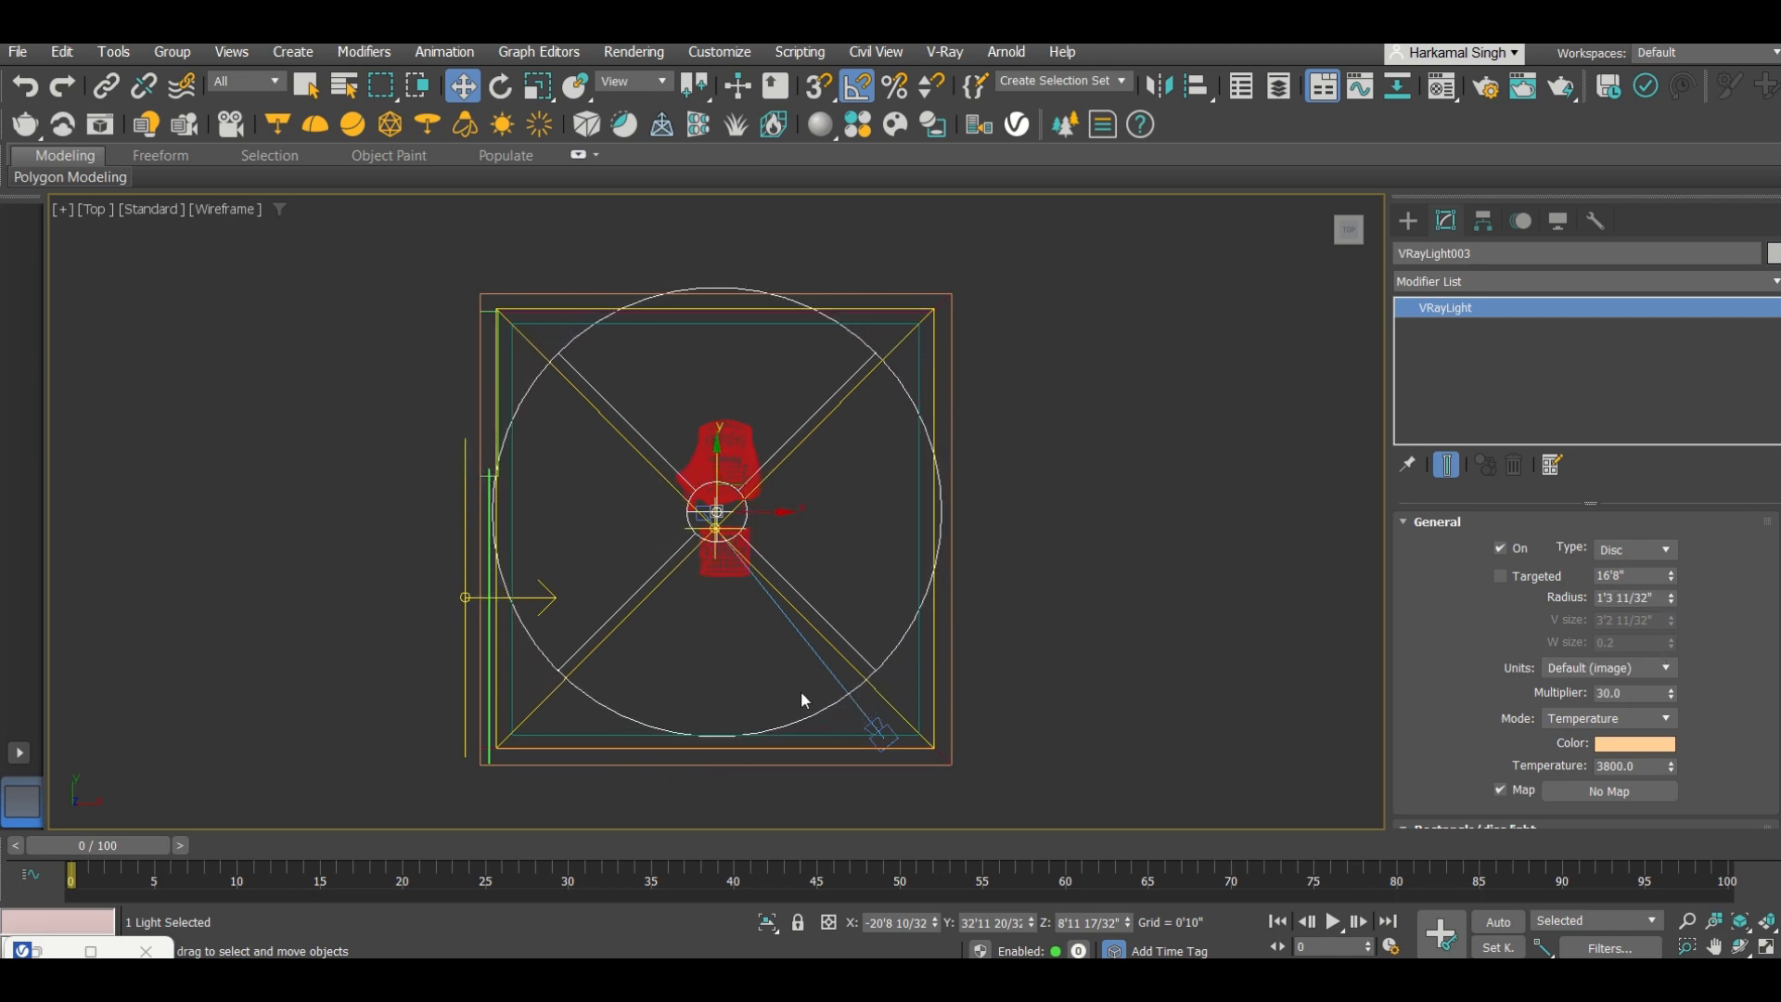
alt+middle_drag(800, 690, 780, 562)
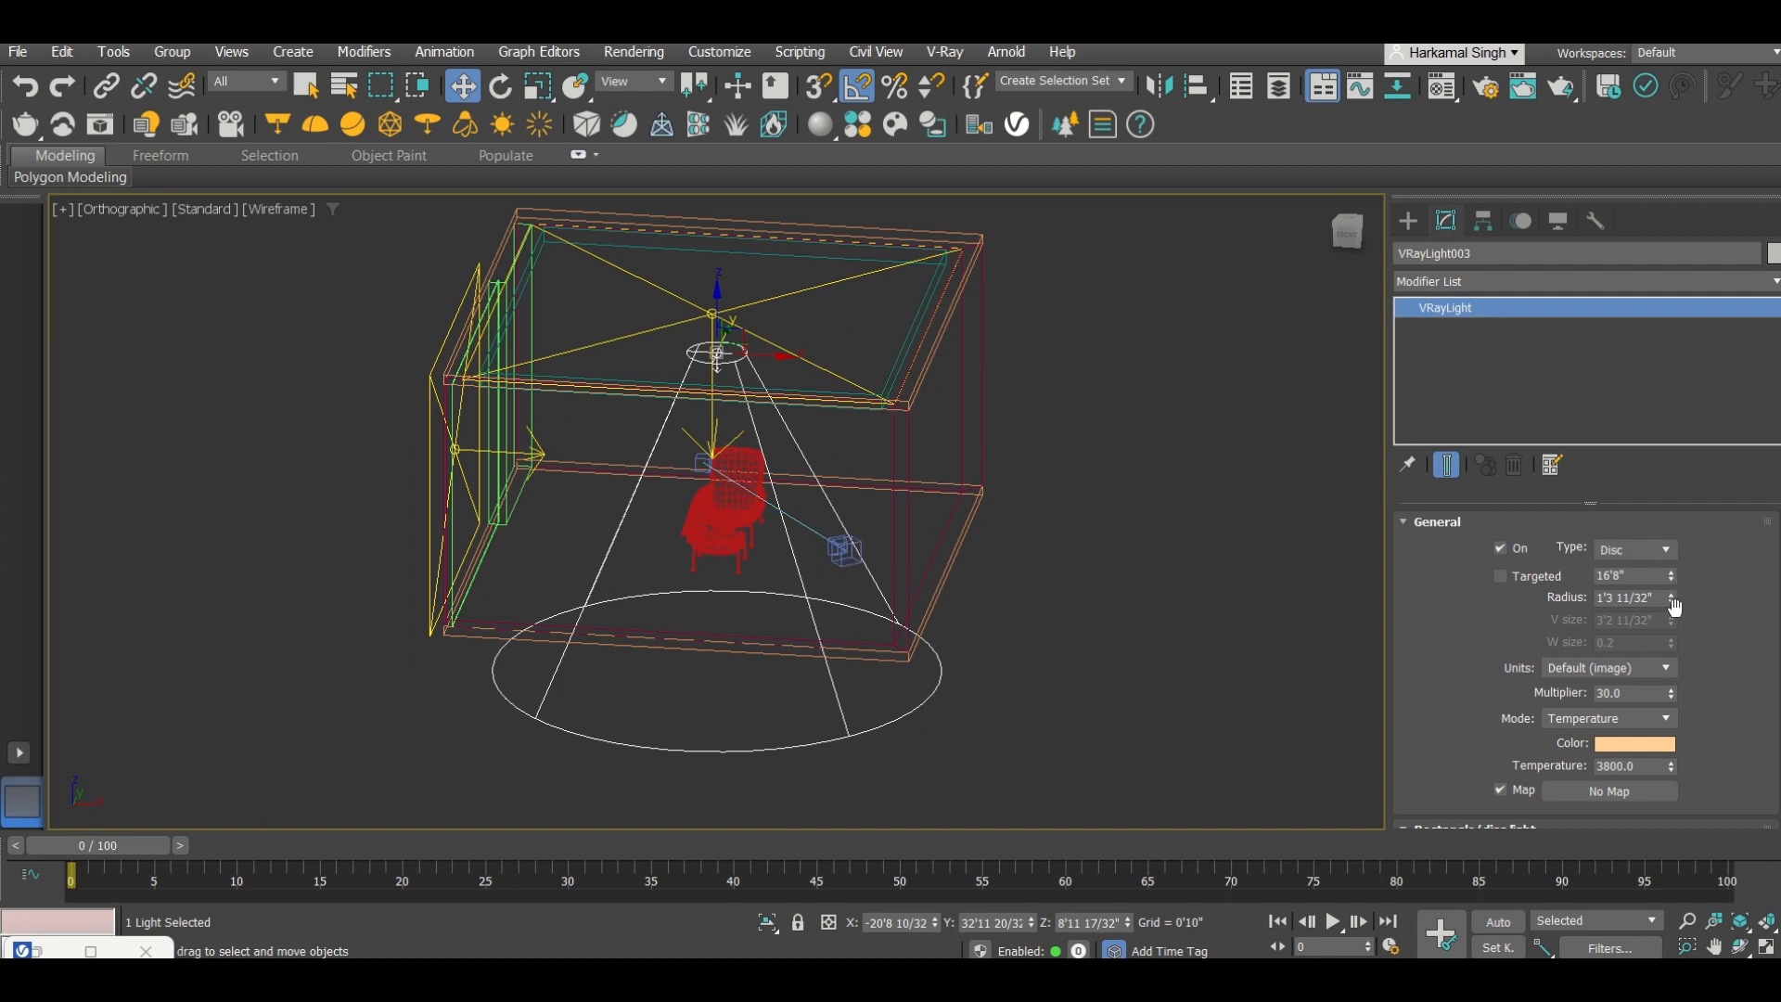
drag(1670, 599, 1657, 694)
Step: Set the disc light's multiplier to 60 and review the camera view in the interactive render
double_click(1647, 694)
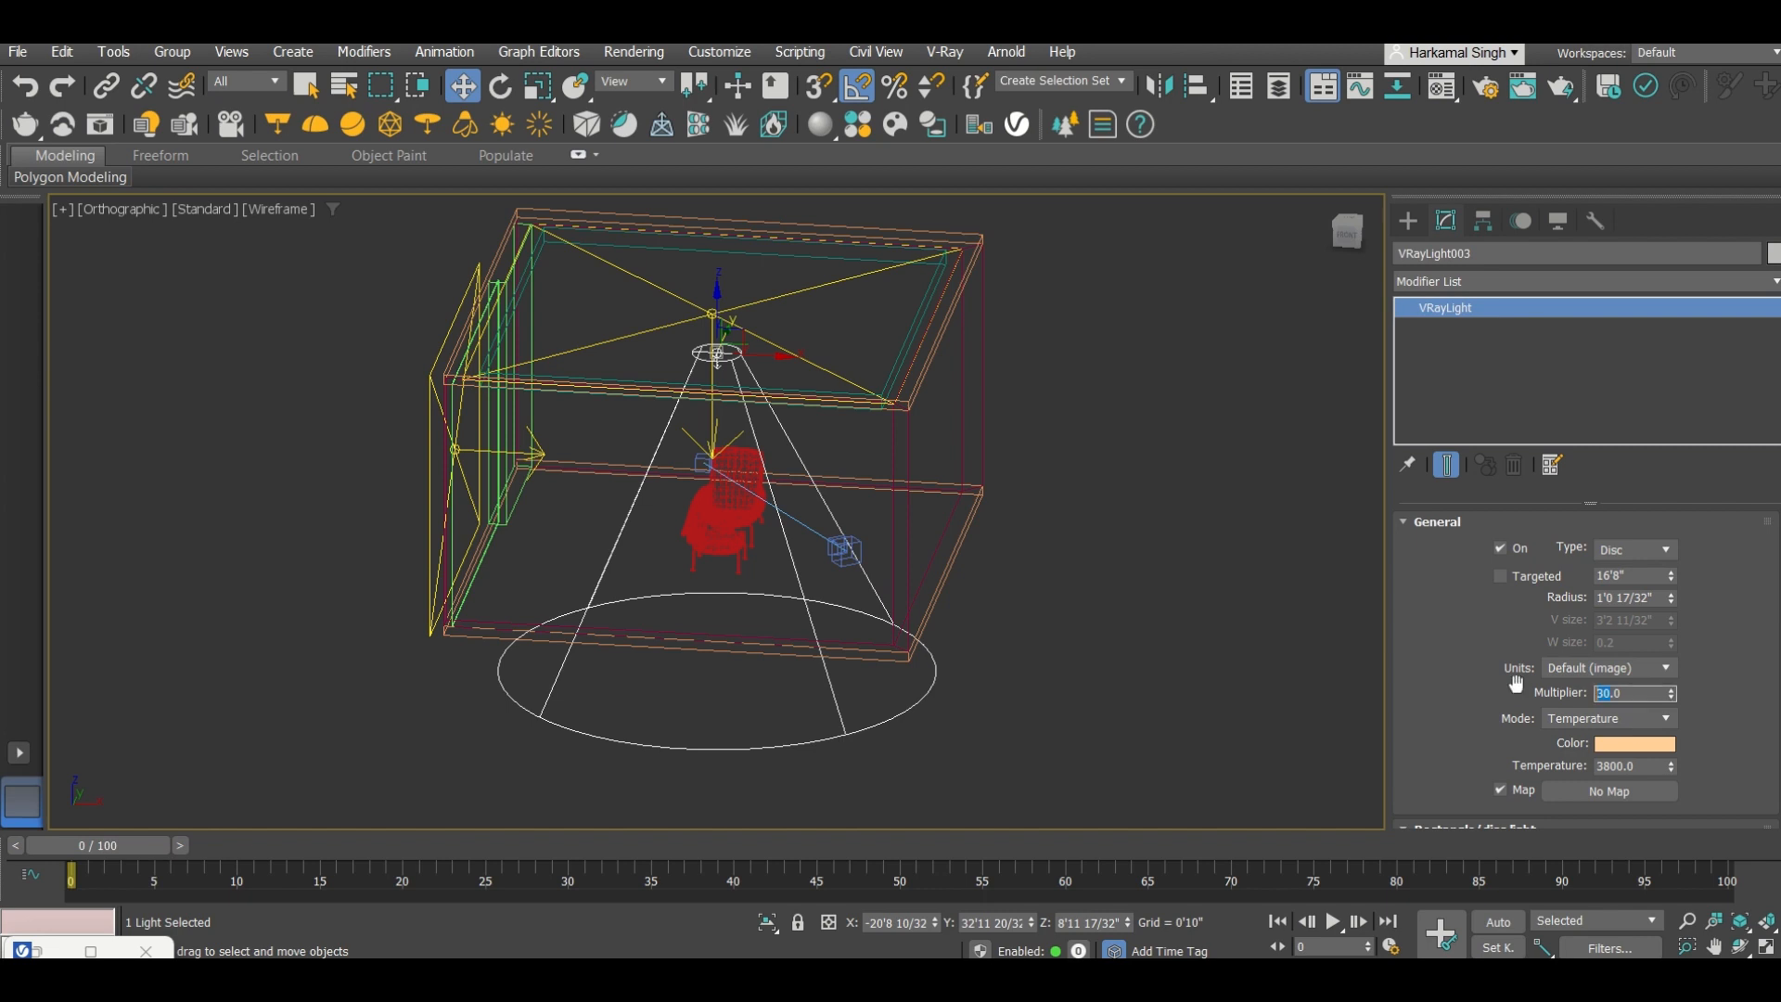
text(6.0)
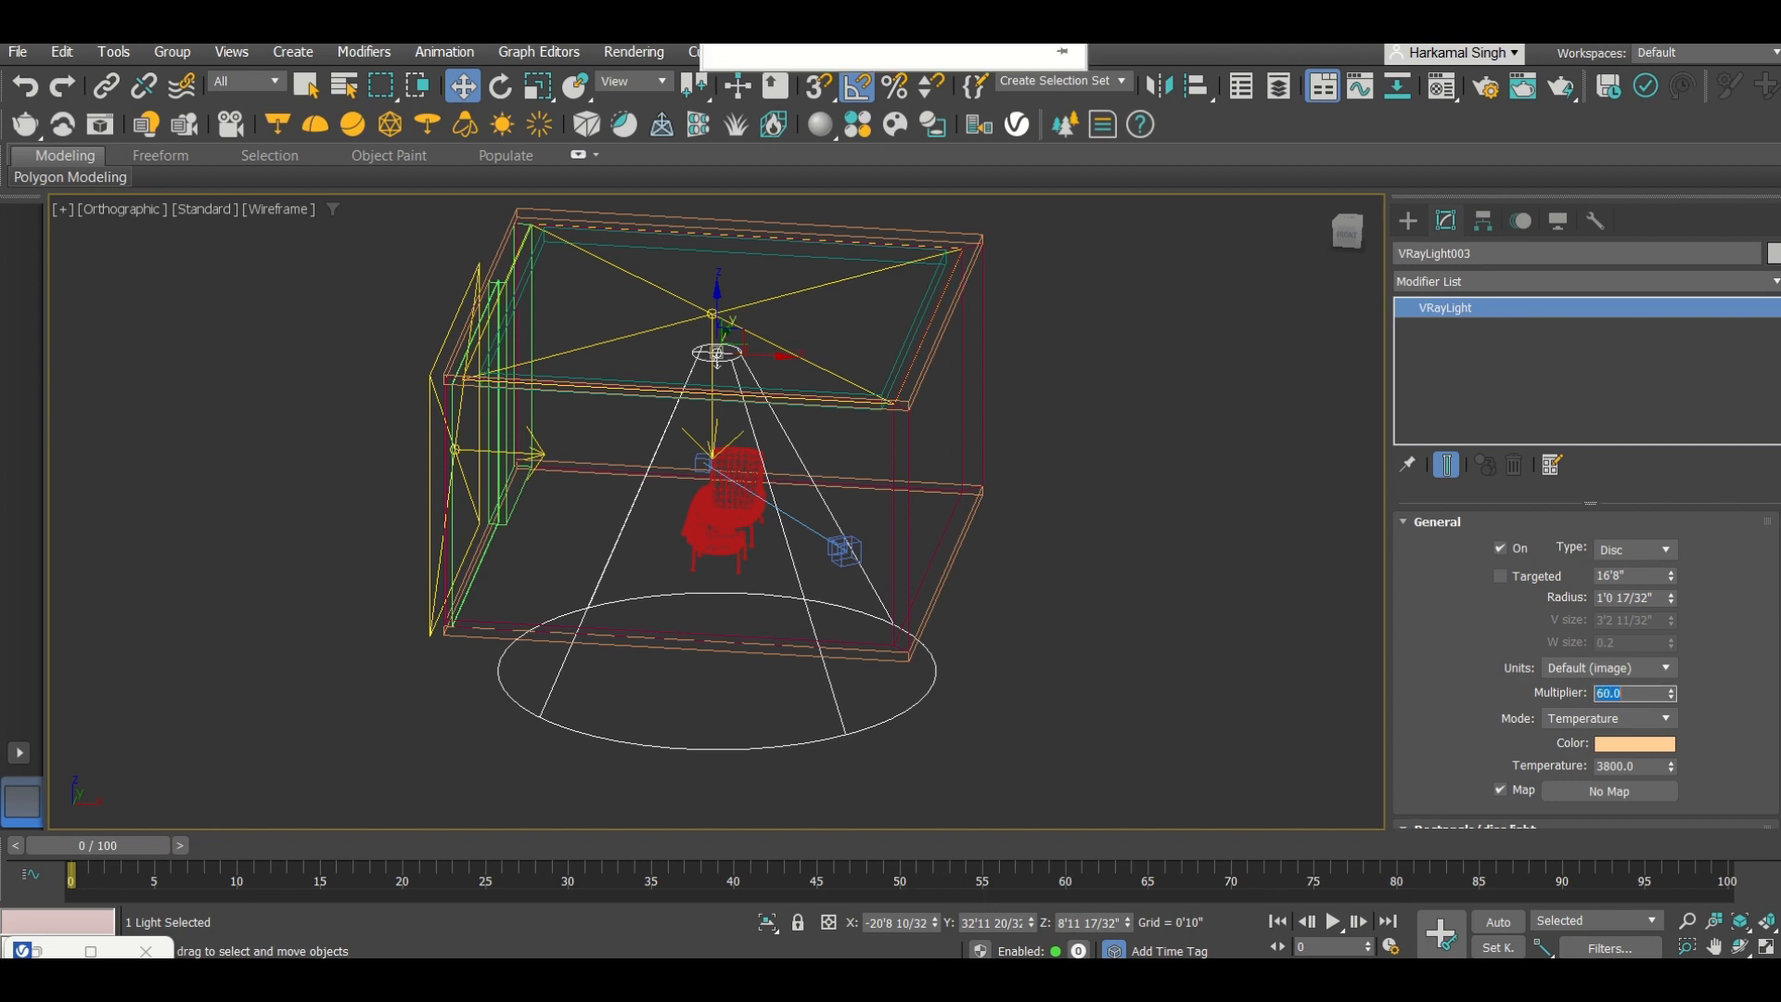
click(749, 63)
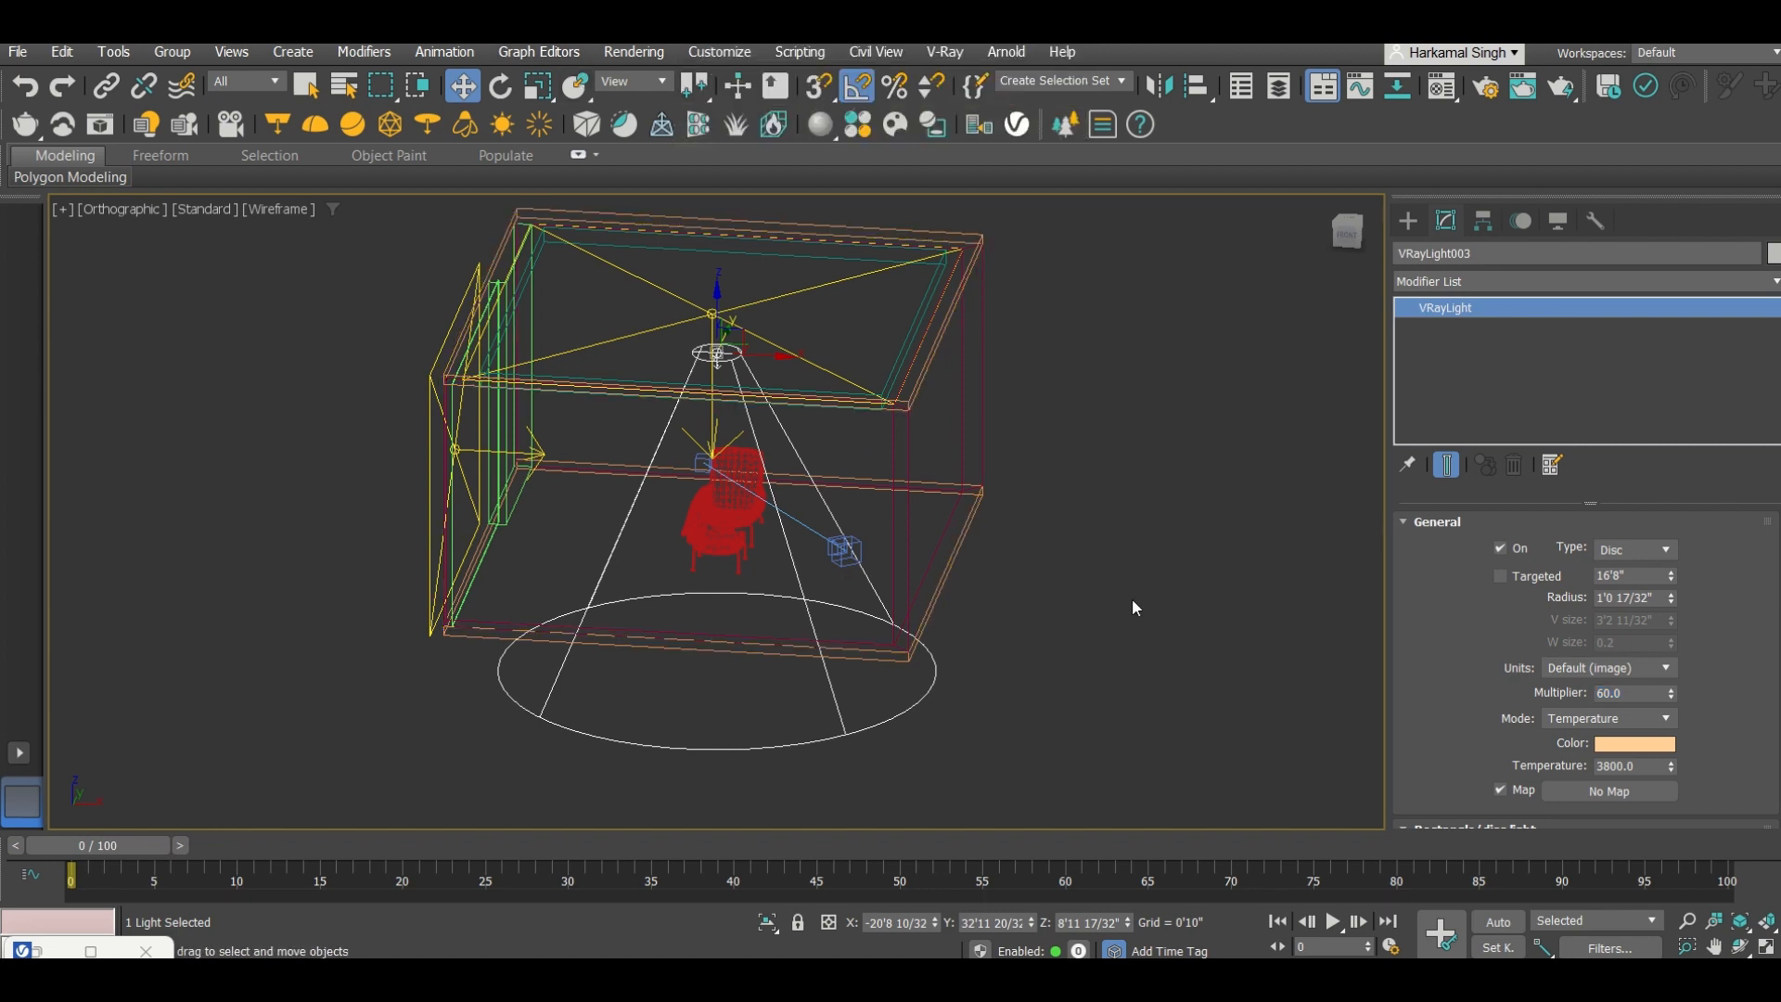
click(1009, 570)
key(c)
key(shift+q)
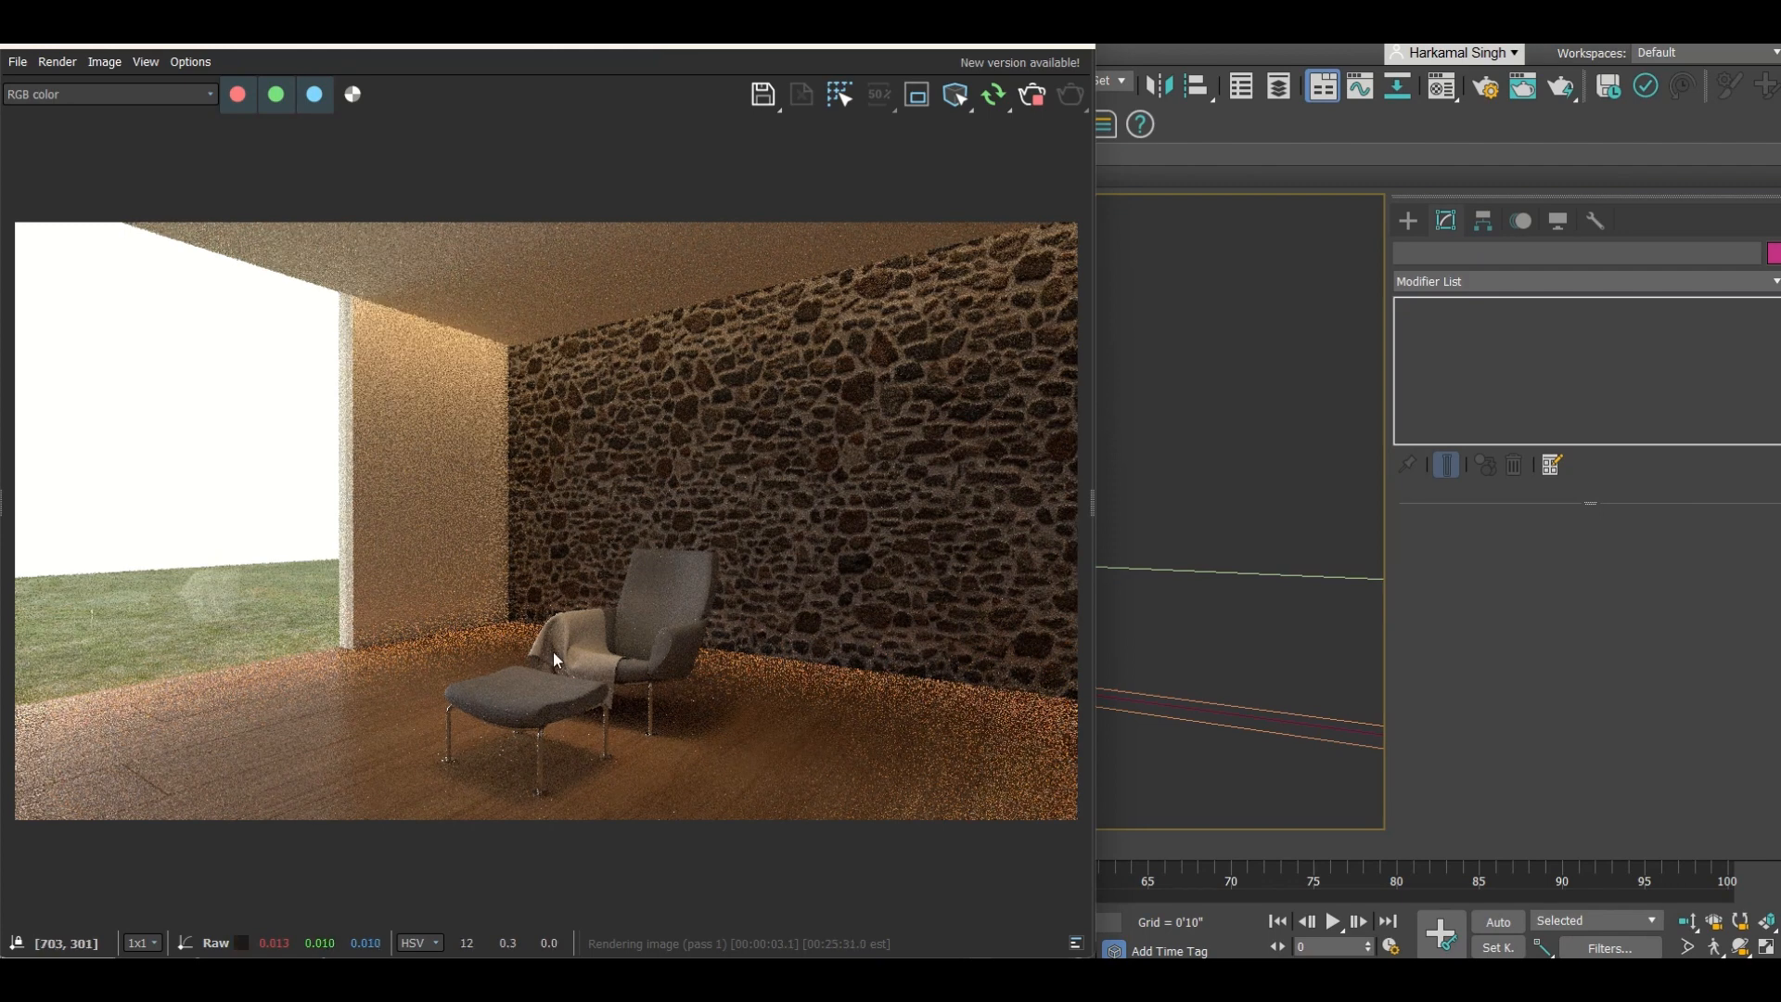
scroll(553, 651, up, 4)
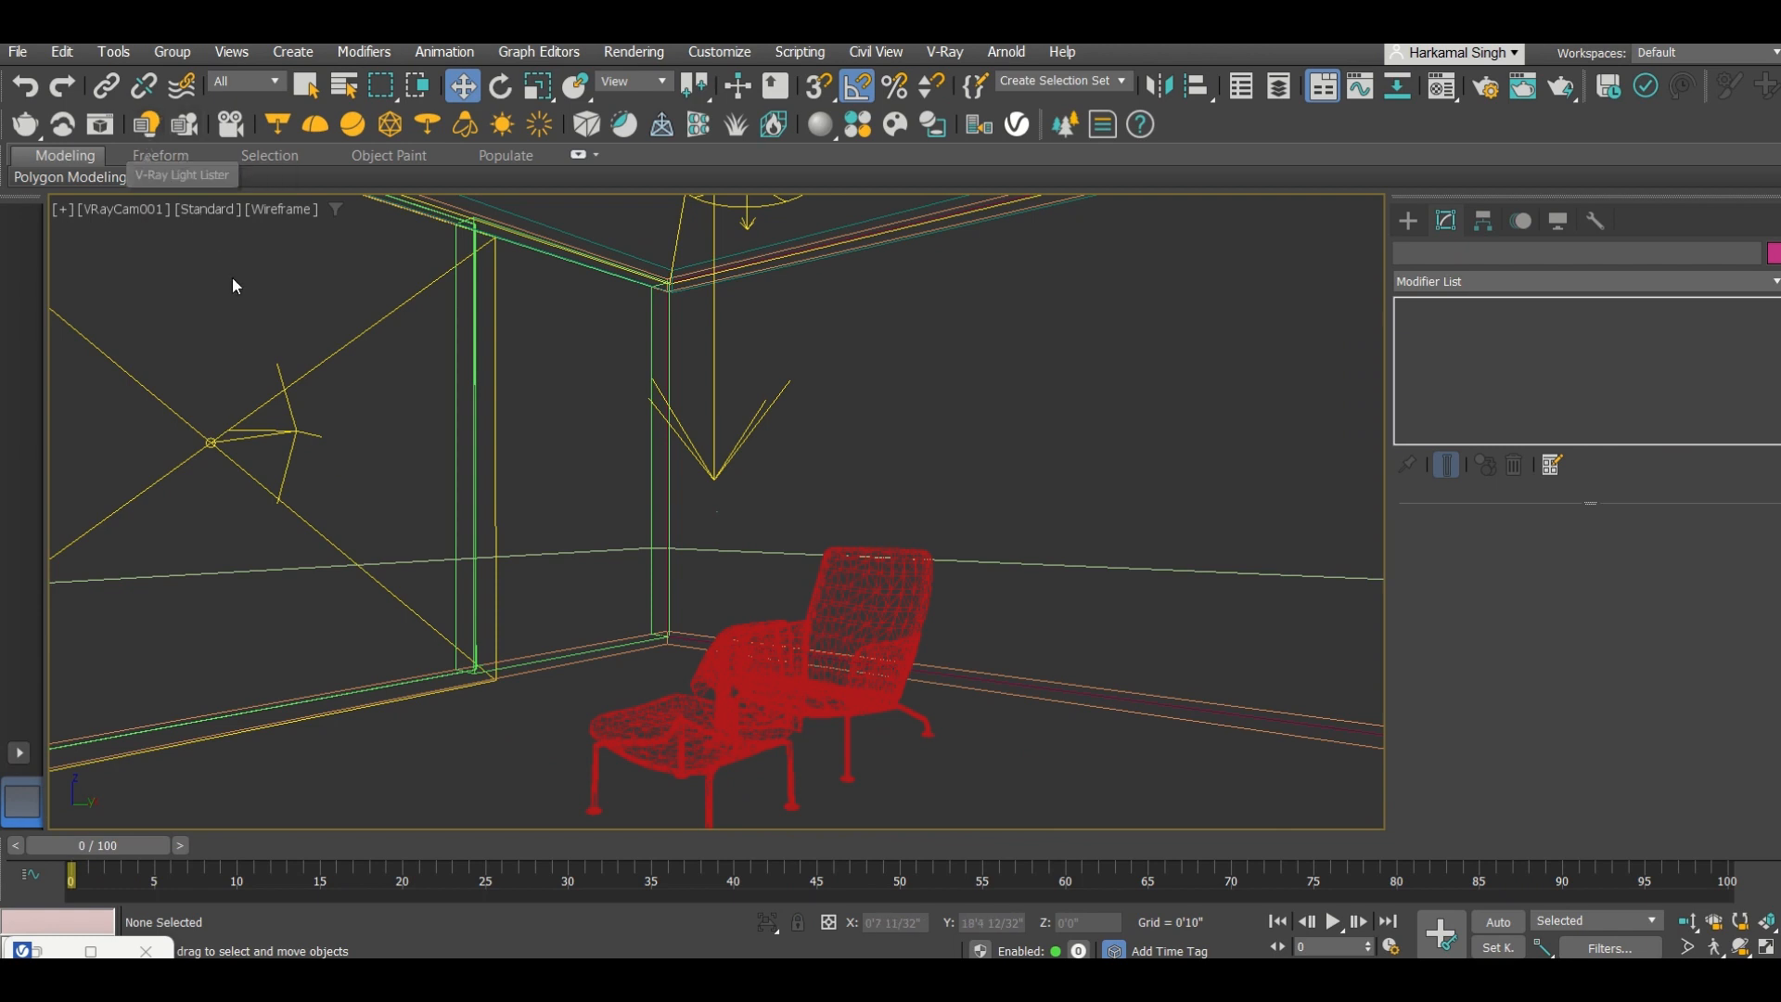
Step: Reselect the disc light and increase its multiplier, trying 120 and settling on 200
click(751, 204)
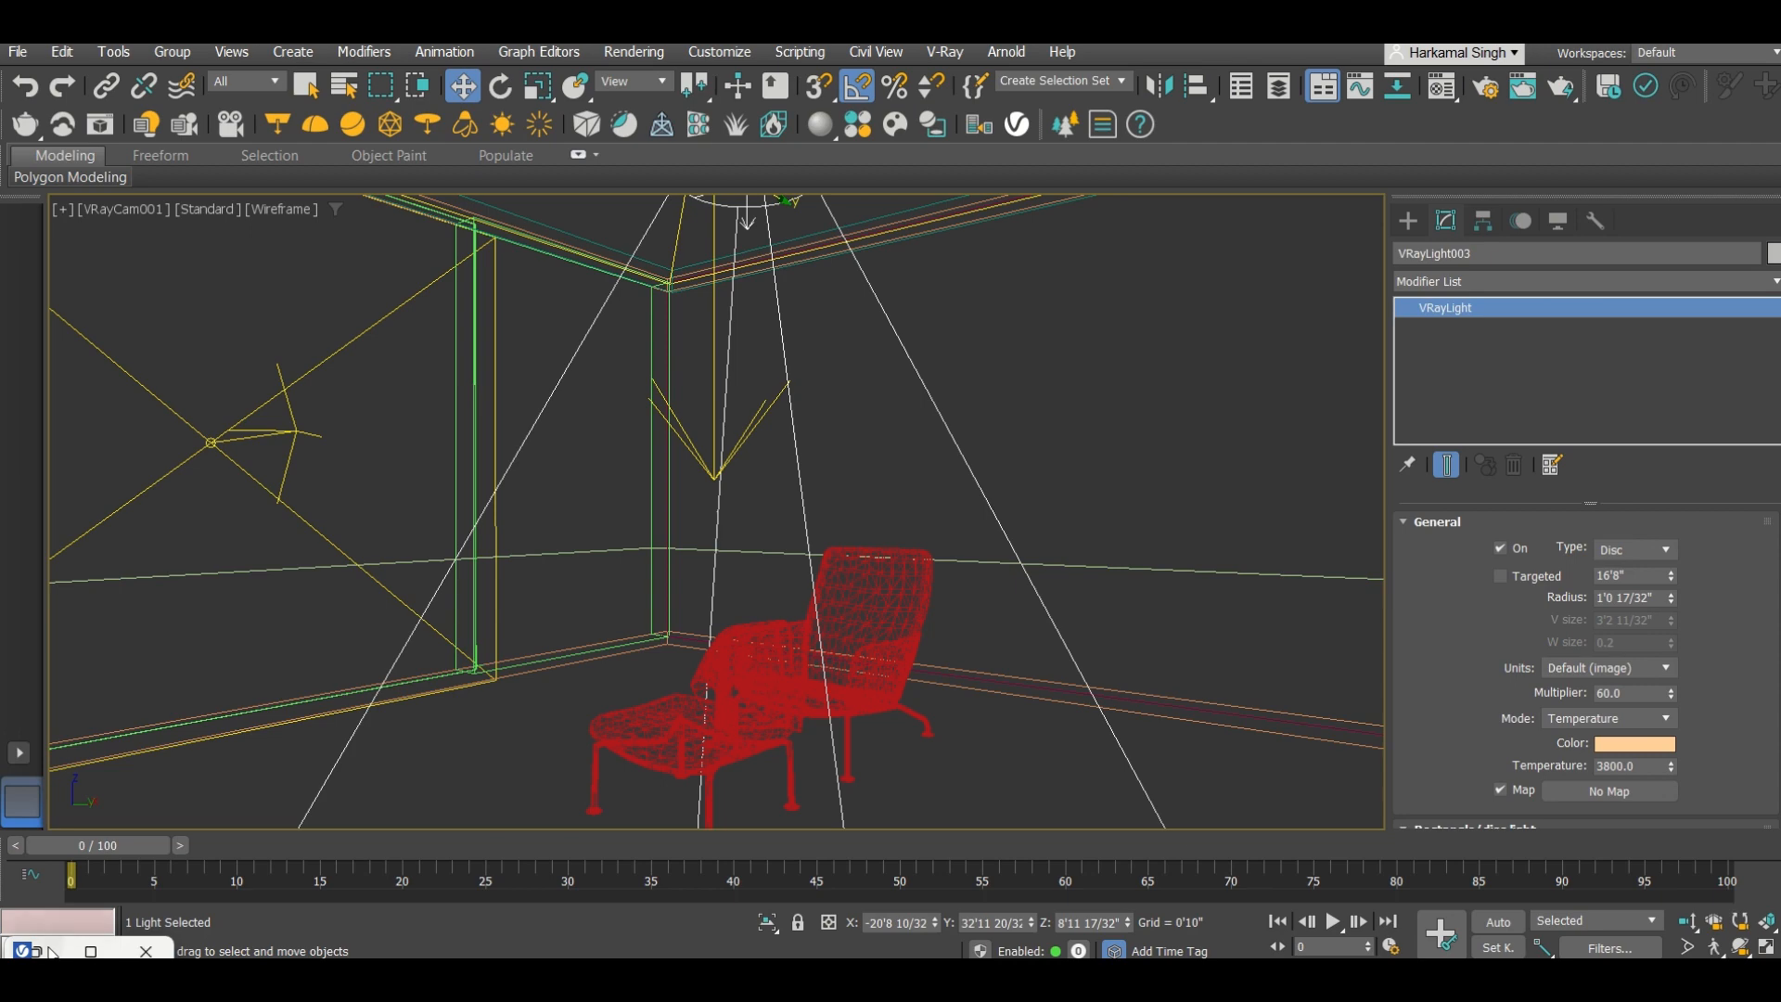
click(90, 951)
scroll(694, 458, down, 5)
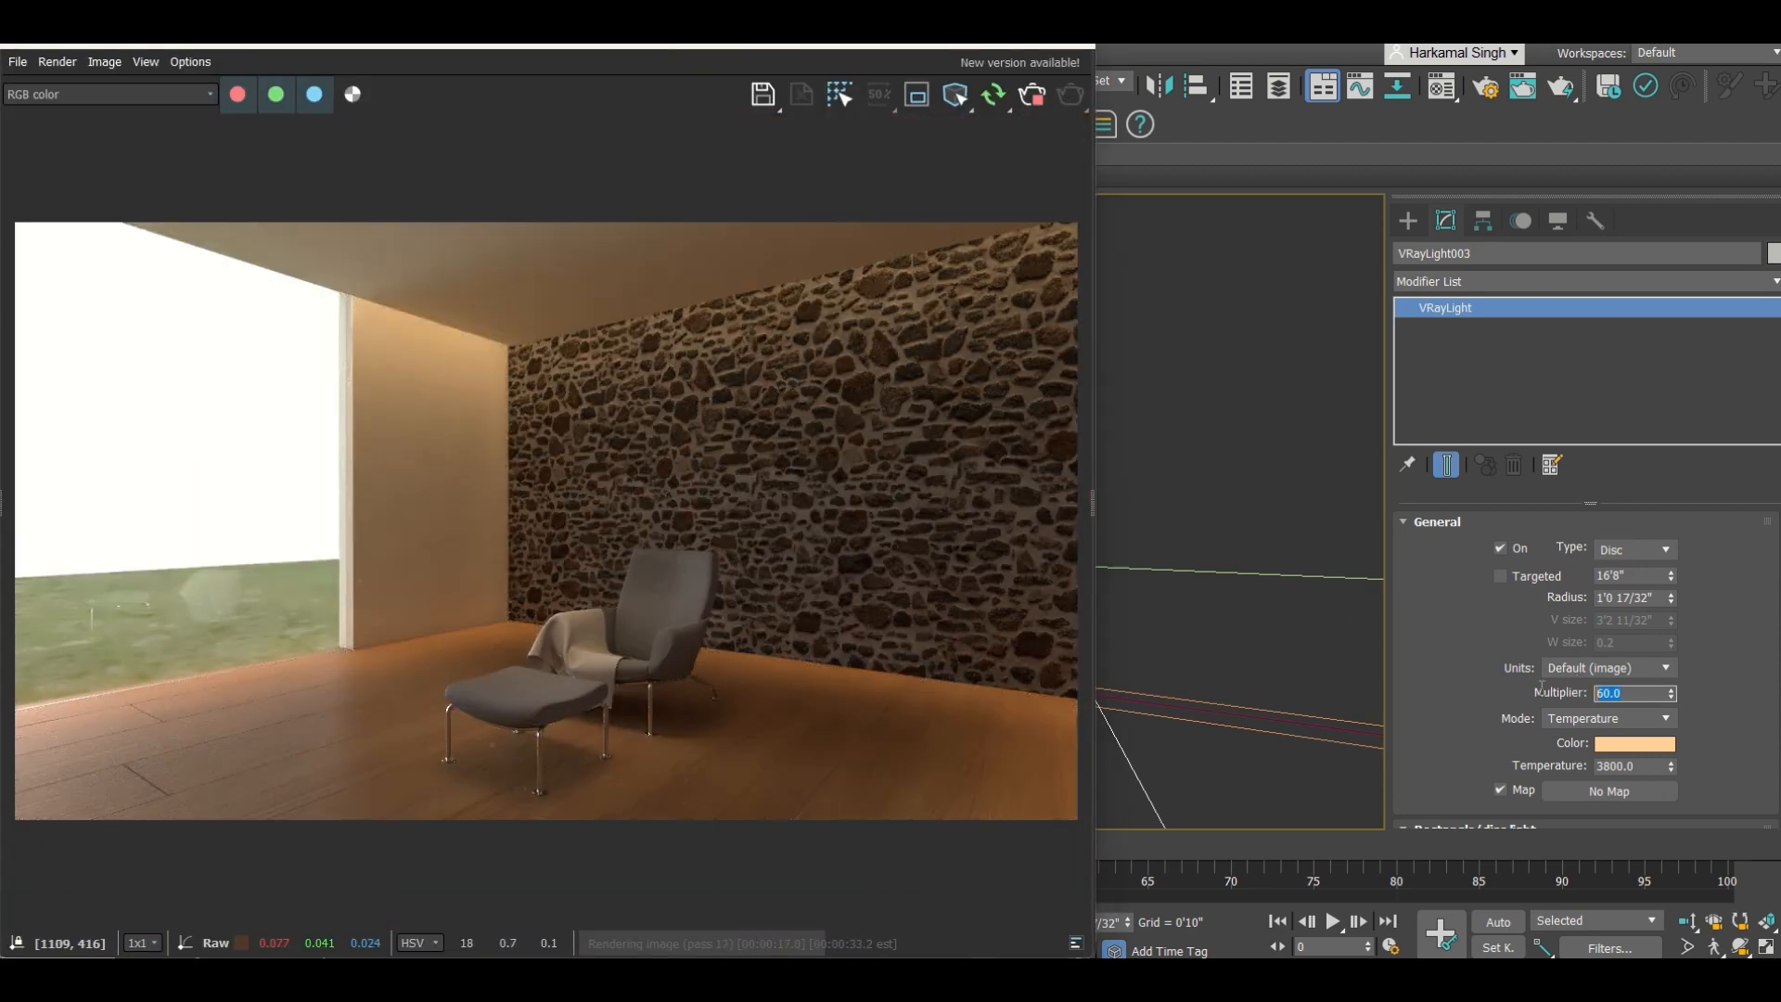
text(120)
key(Return)
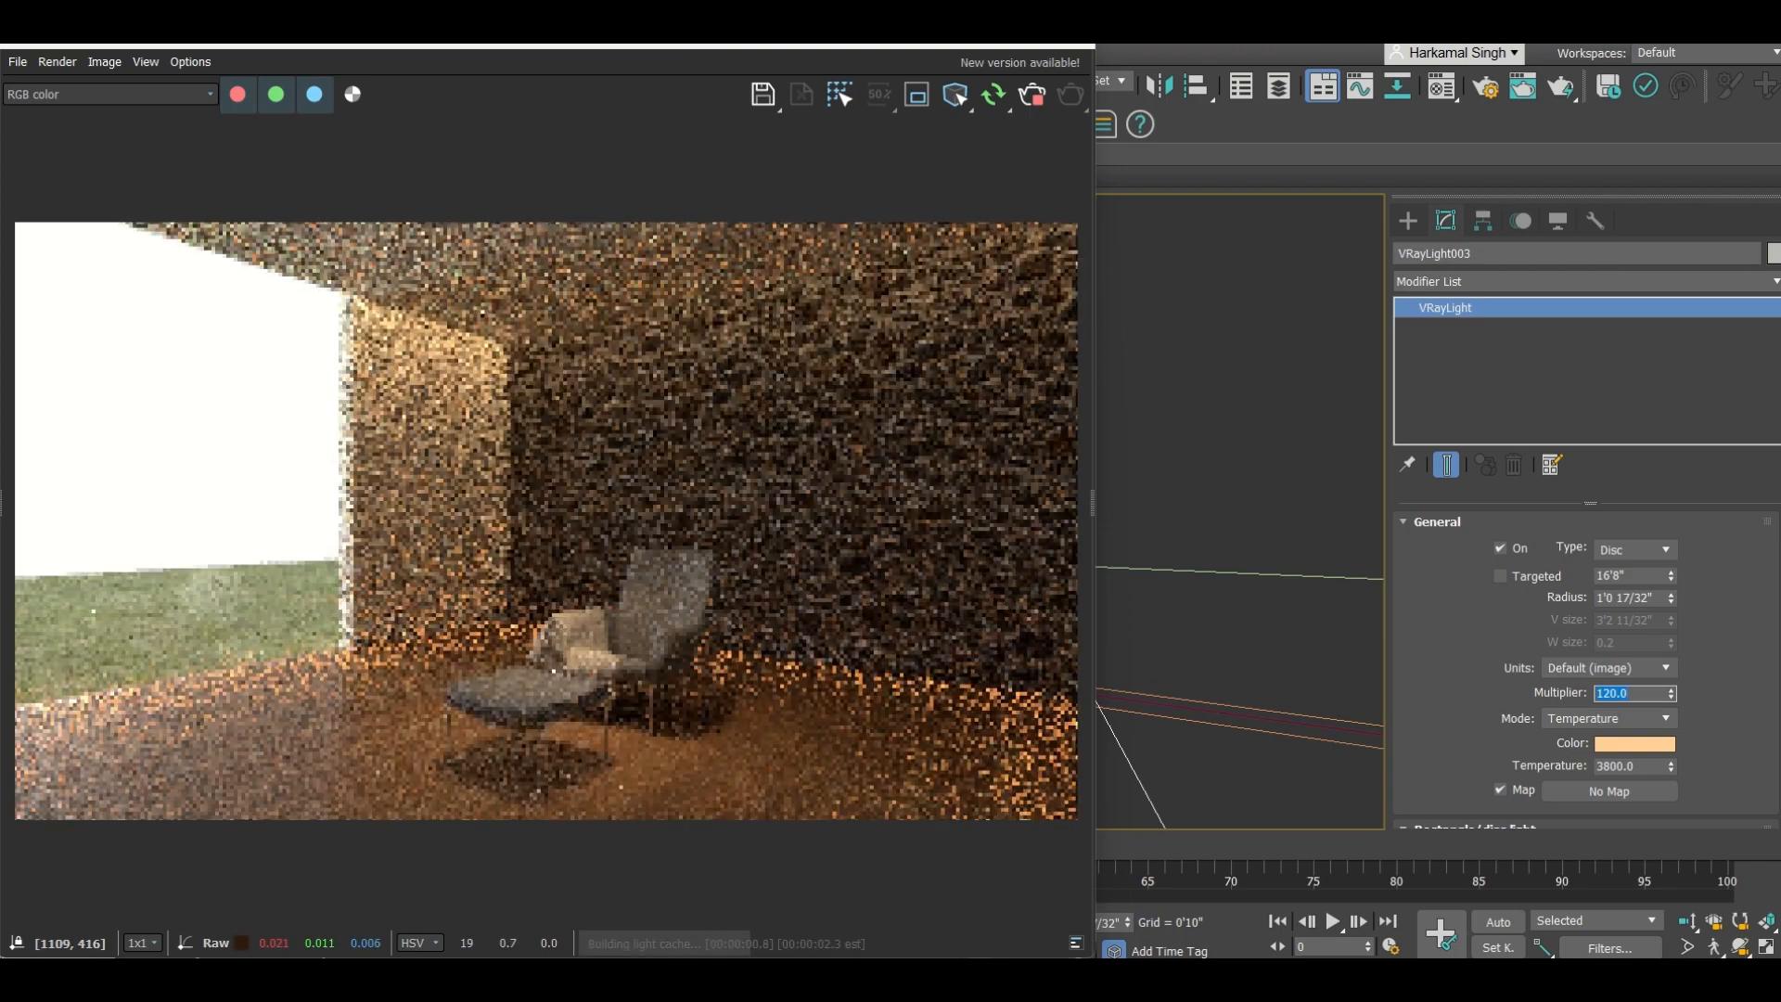
text(200)
key(Return)
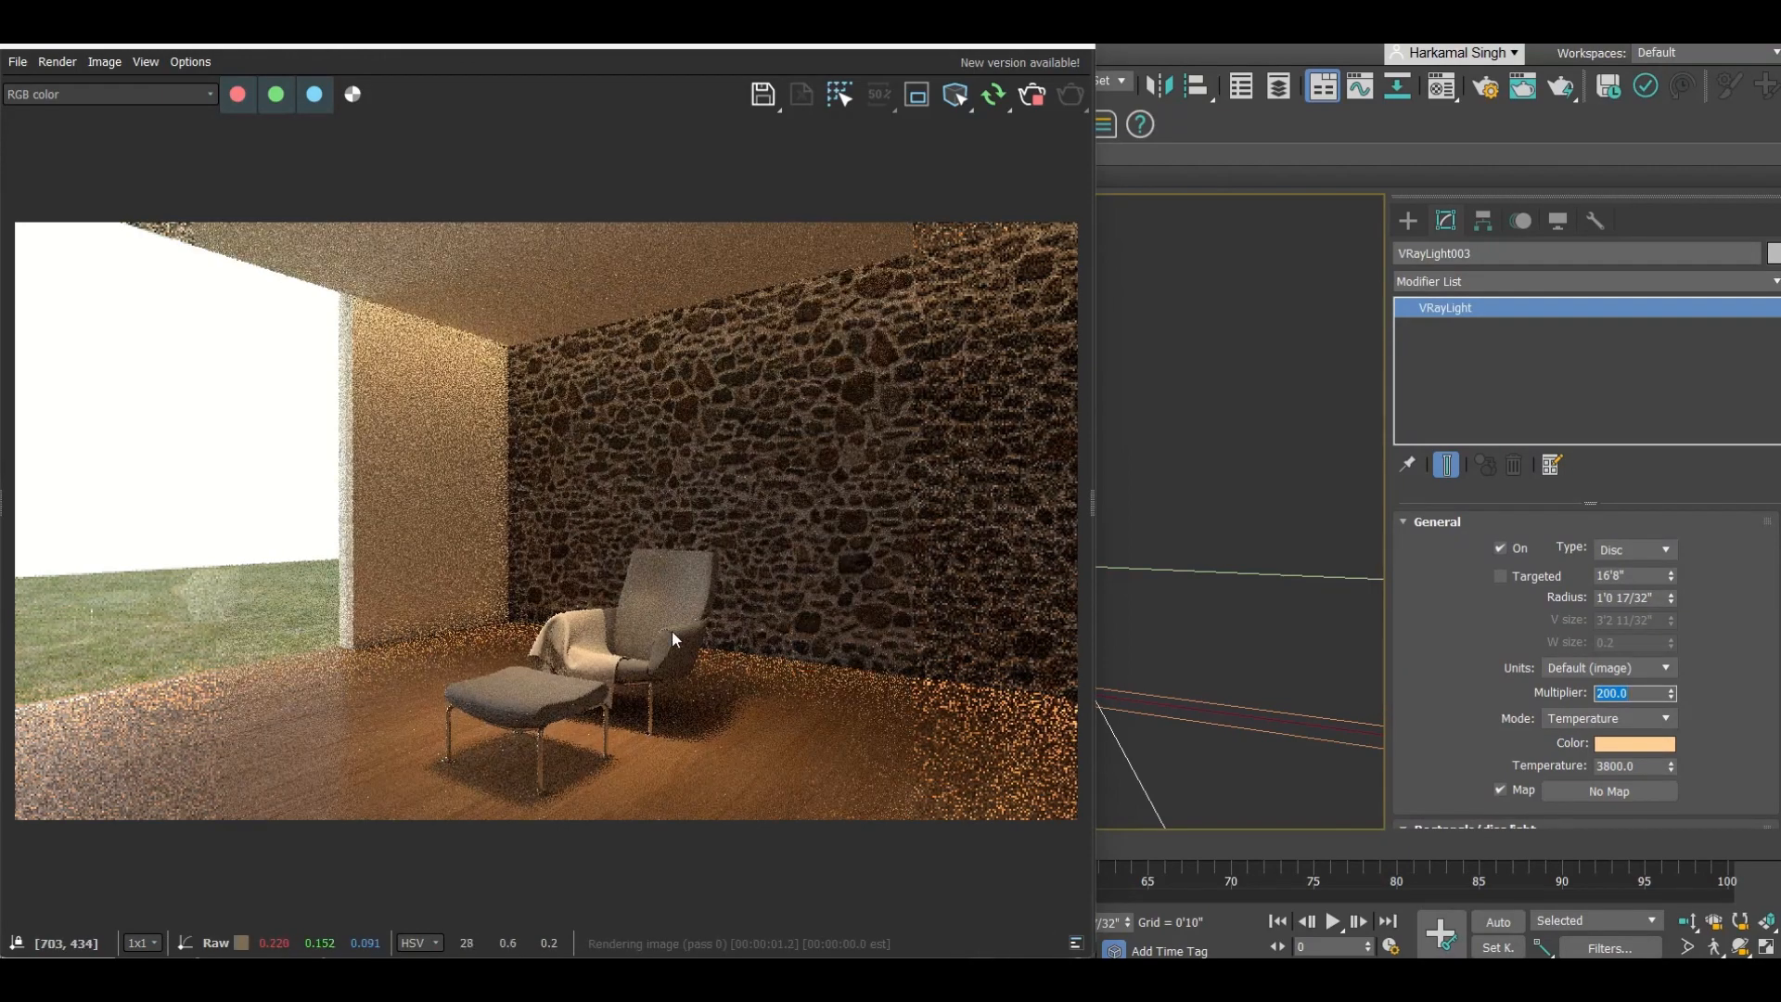
Step: Examine the lounge chair and footrest close up in the render, and stop the interactive rendering
scroll(553, 676, up, 2)
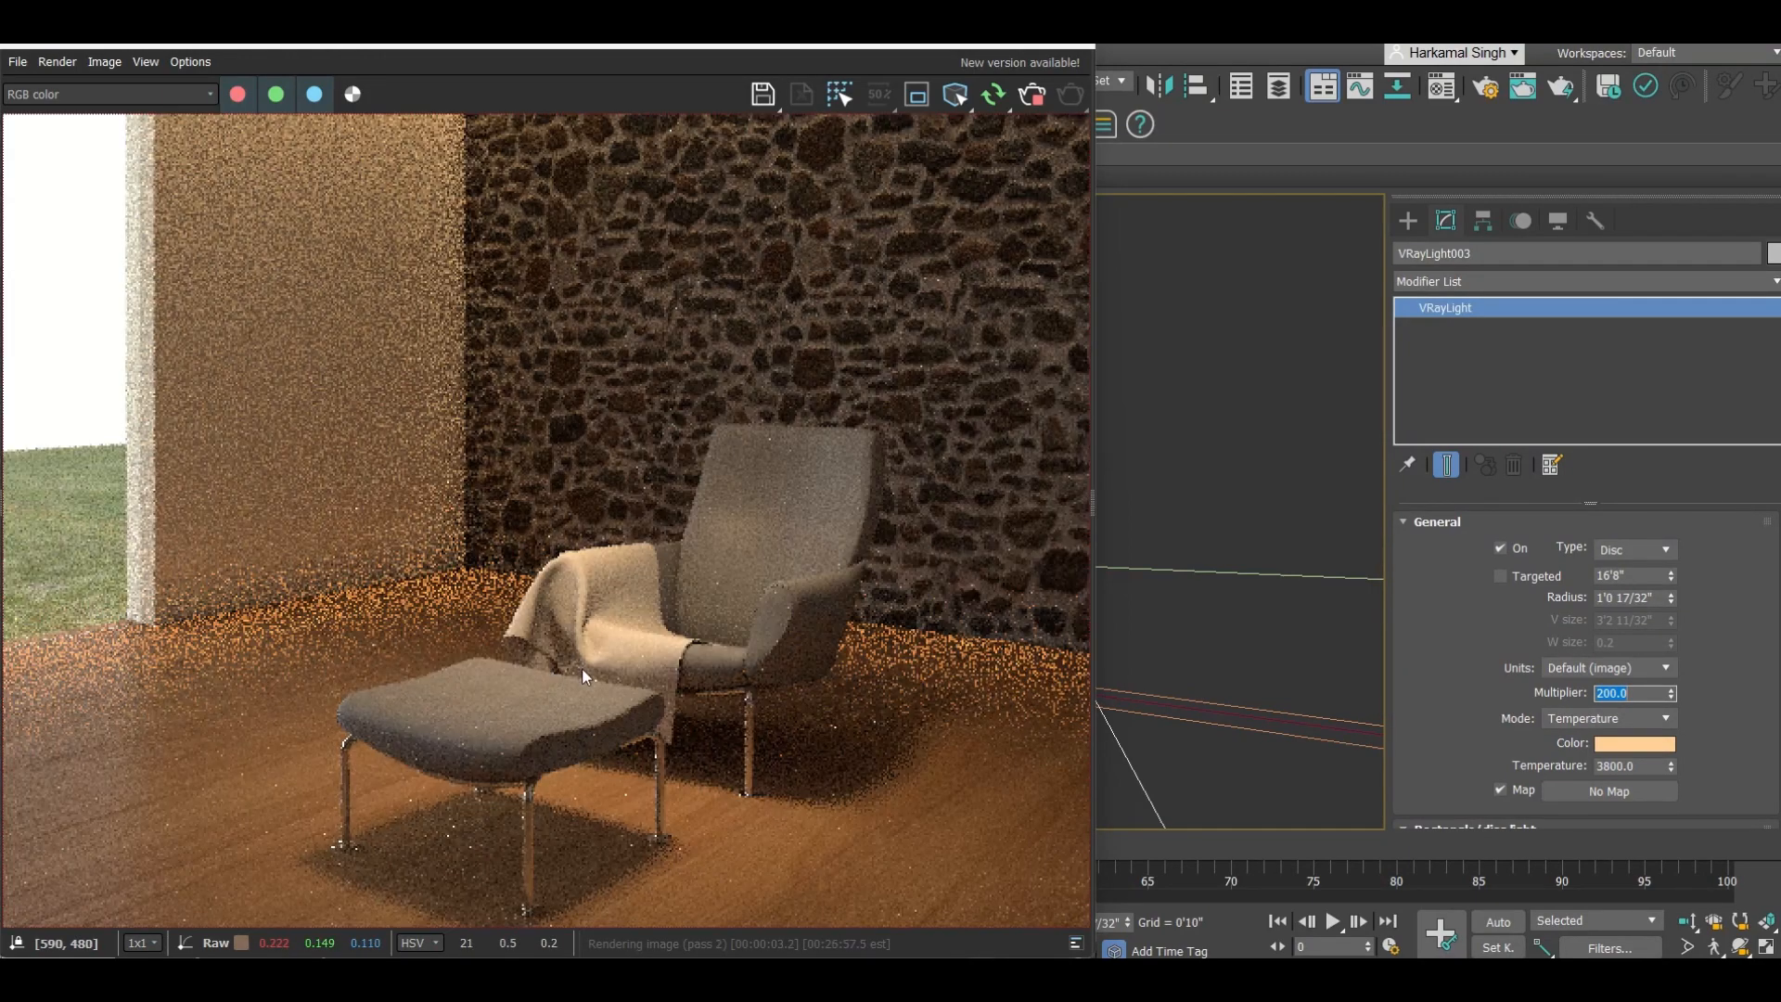
scroll(588, 672, up, 2)
scroll(588, 672, down, 2)
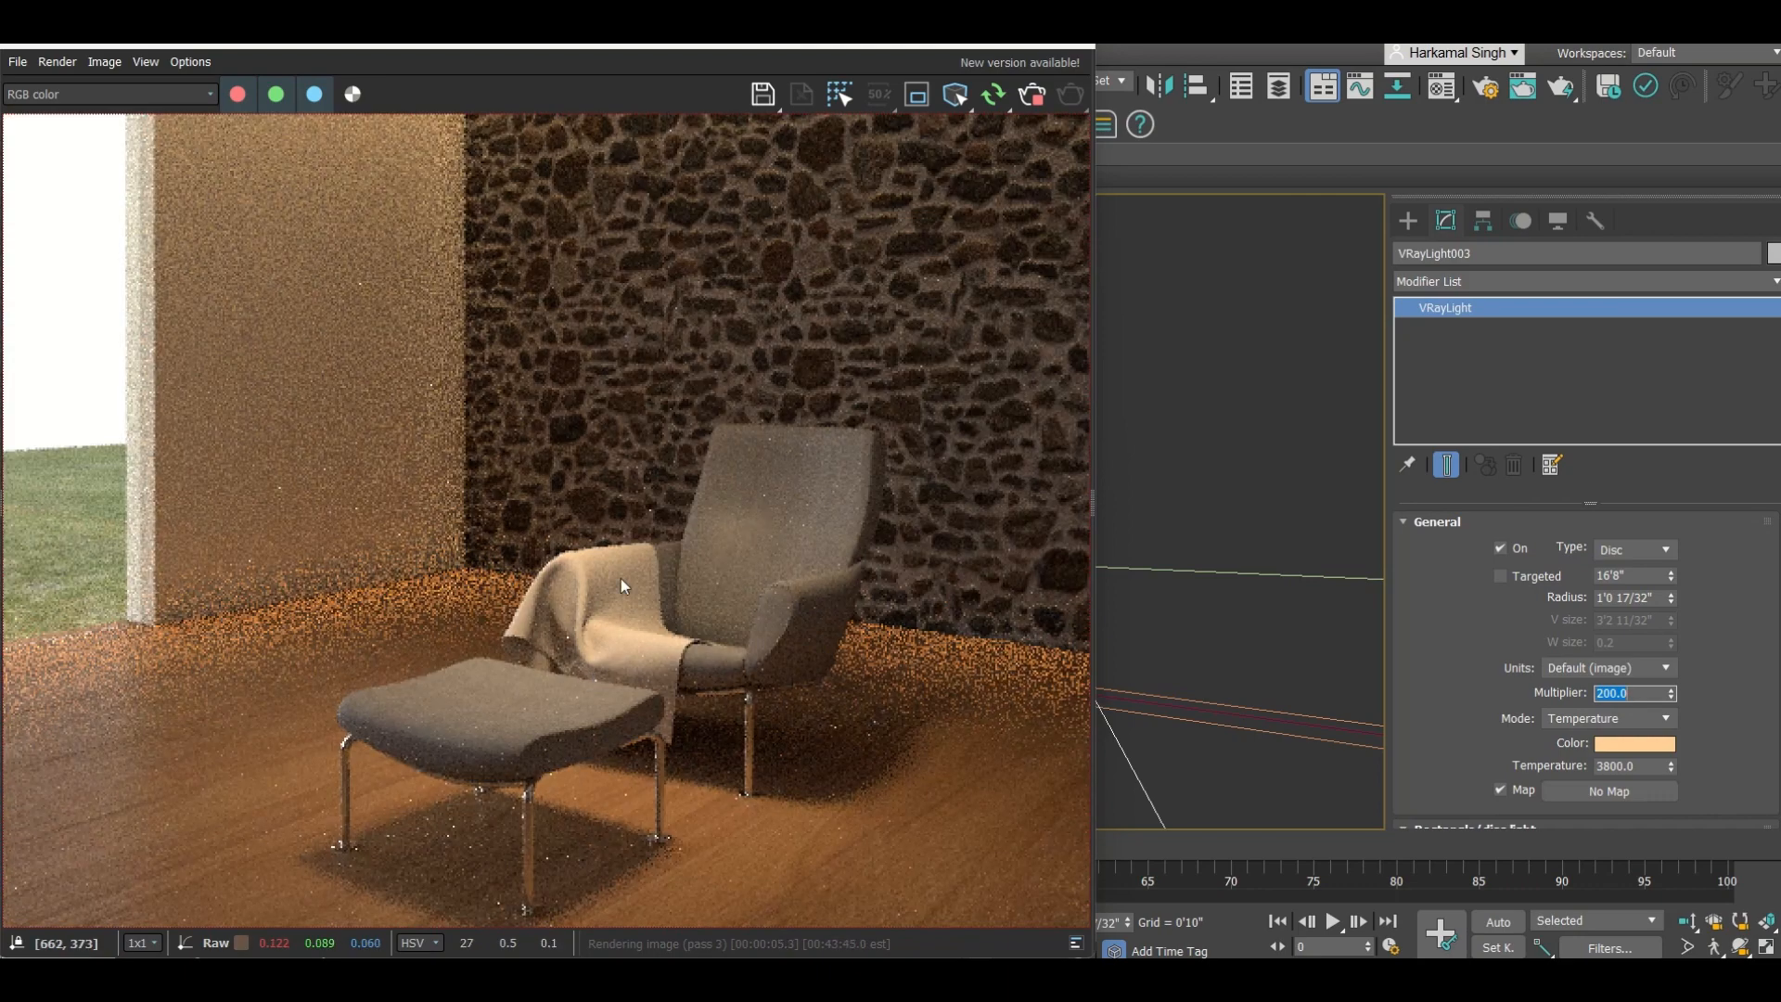
scroll(638, 648, down, 2)
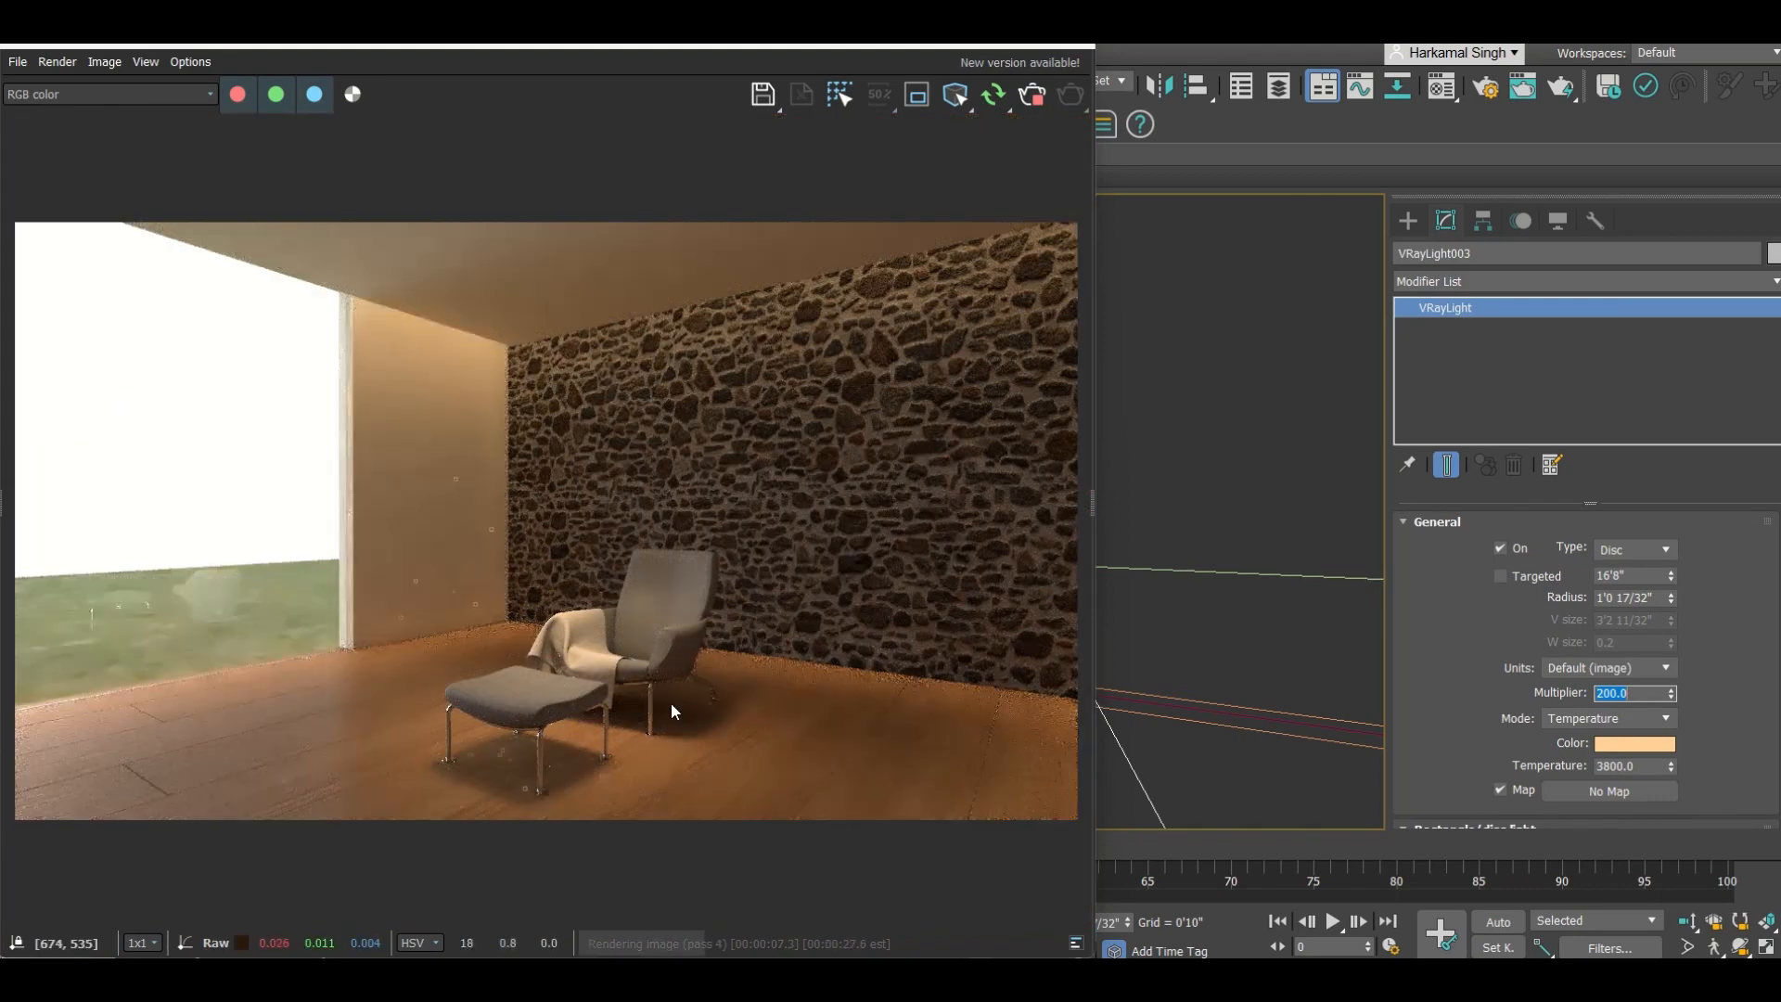
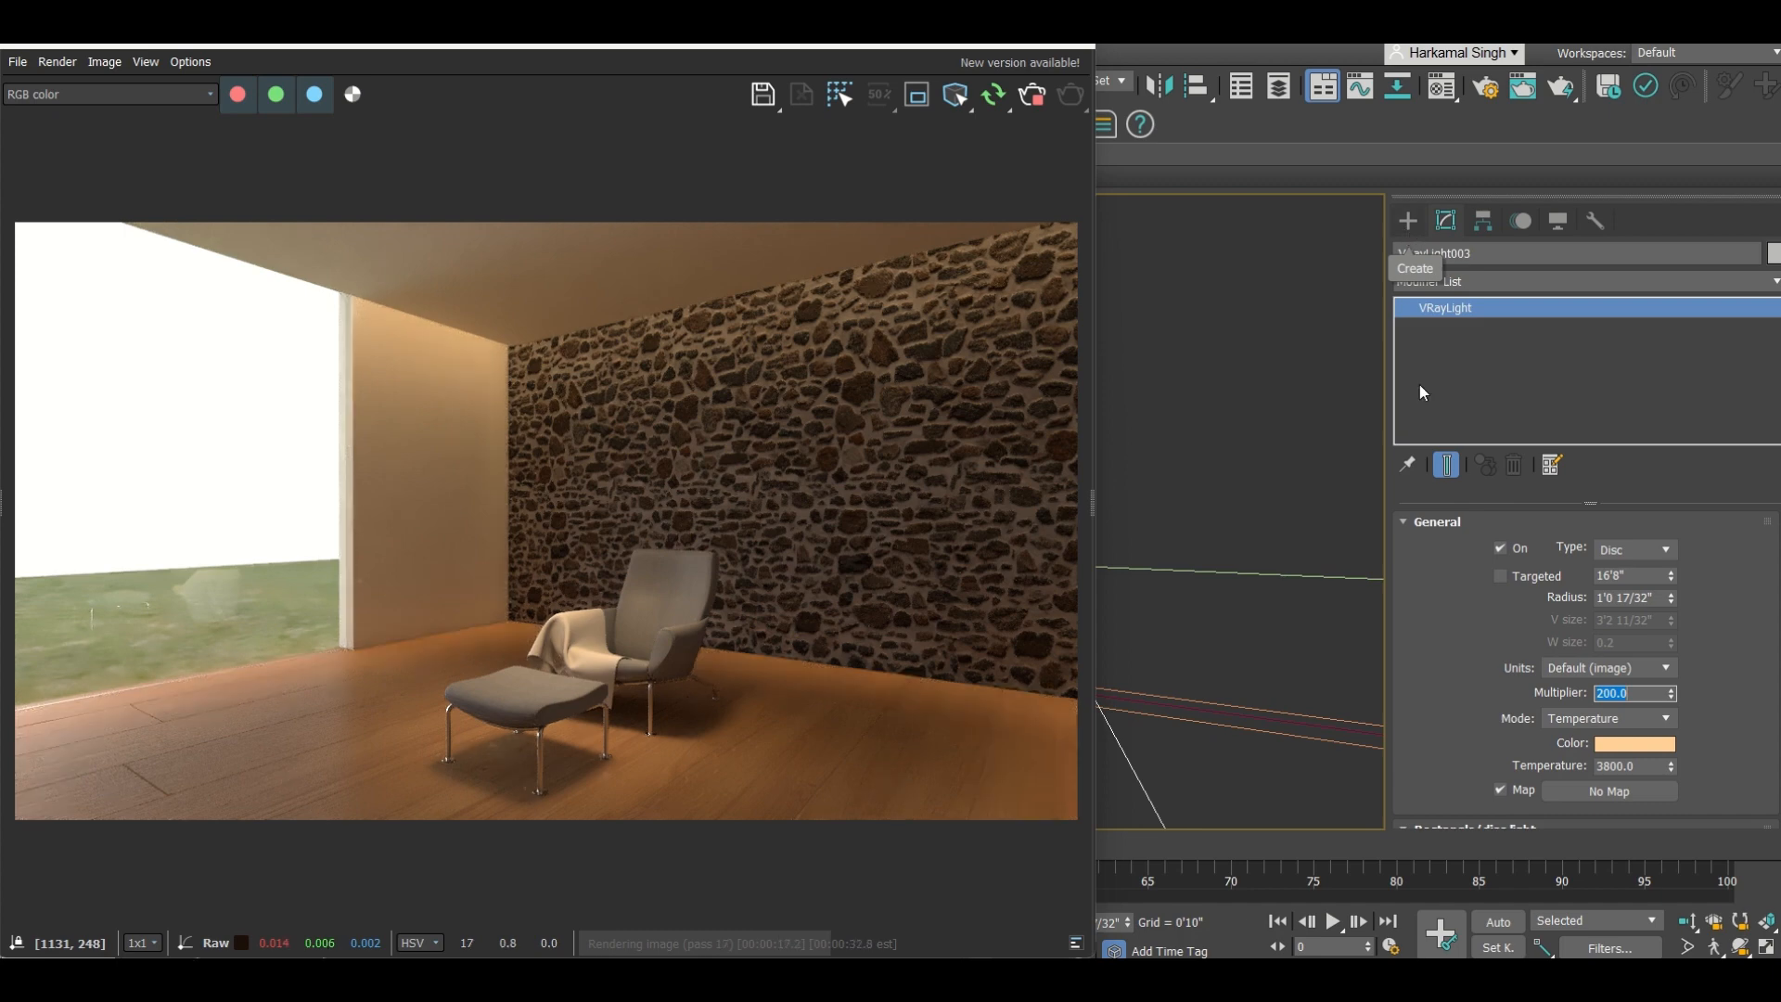
click(1032, 93)
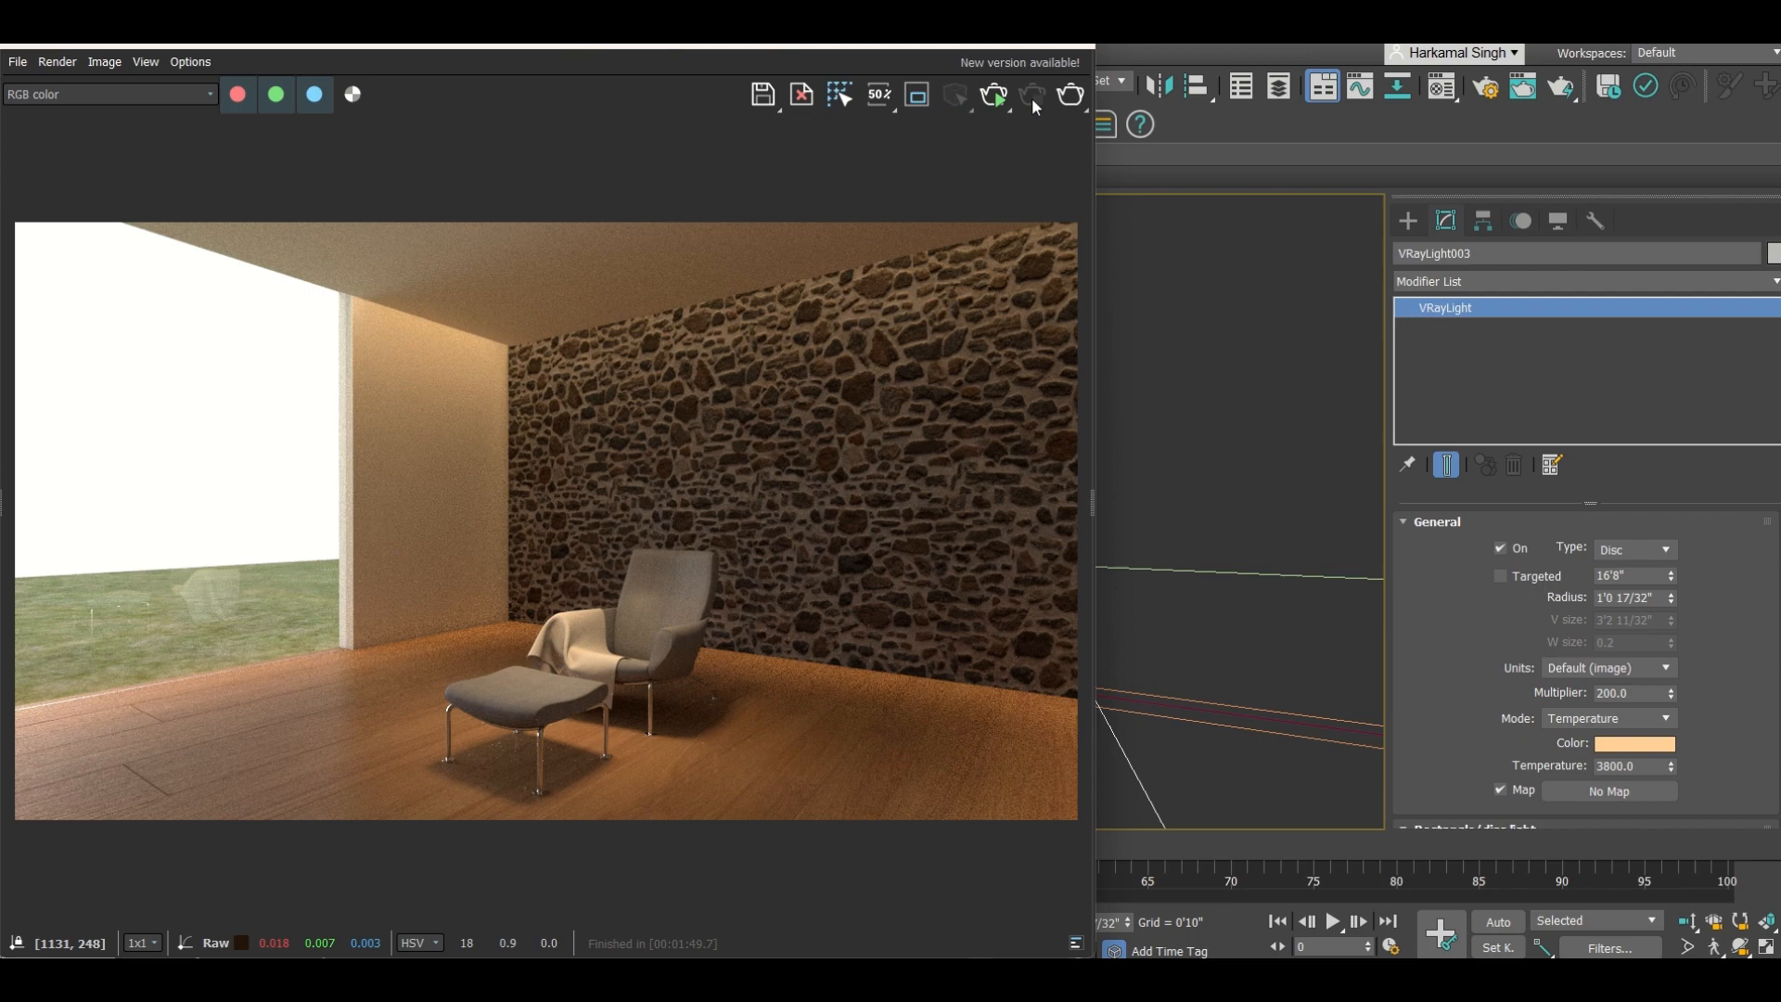
click(1068, 46)
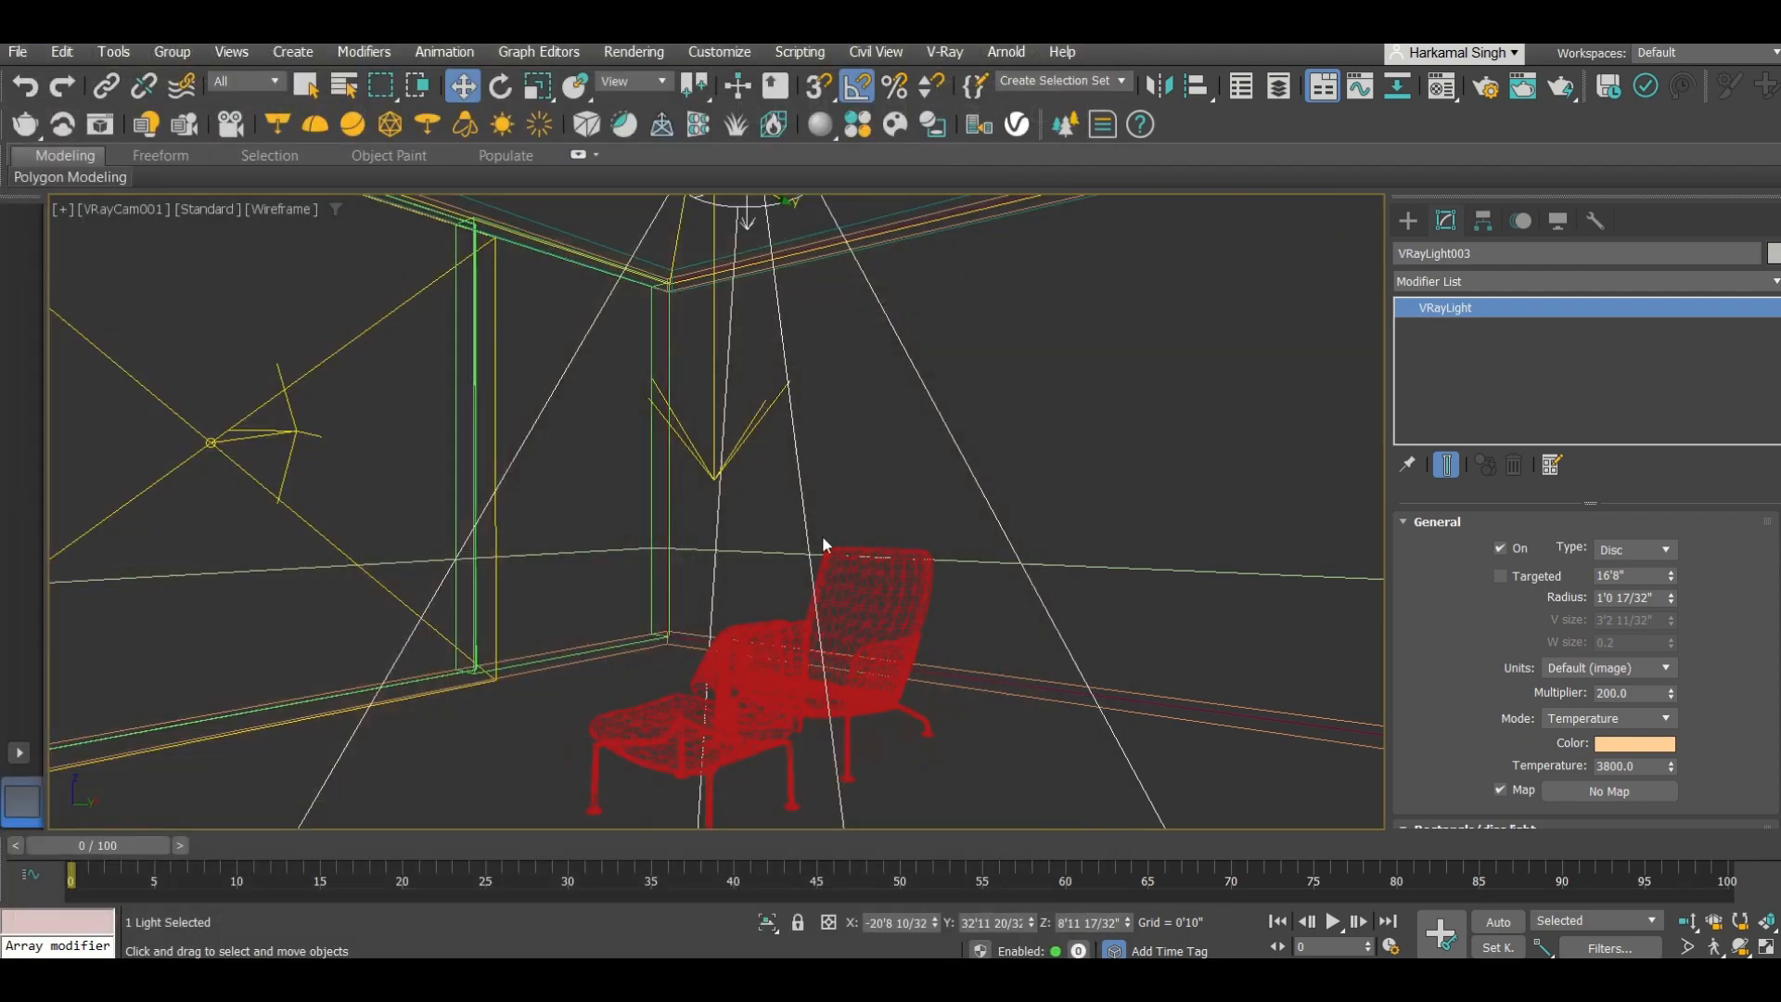
Step: Select the plane light at the window, restart the interactive render, and increase its multiplier, trying 40 and settling on 50
click(274, 428)
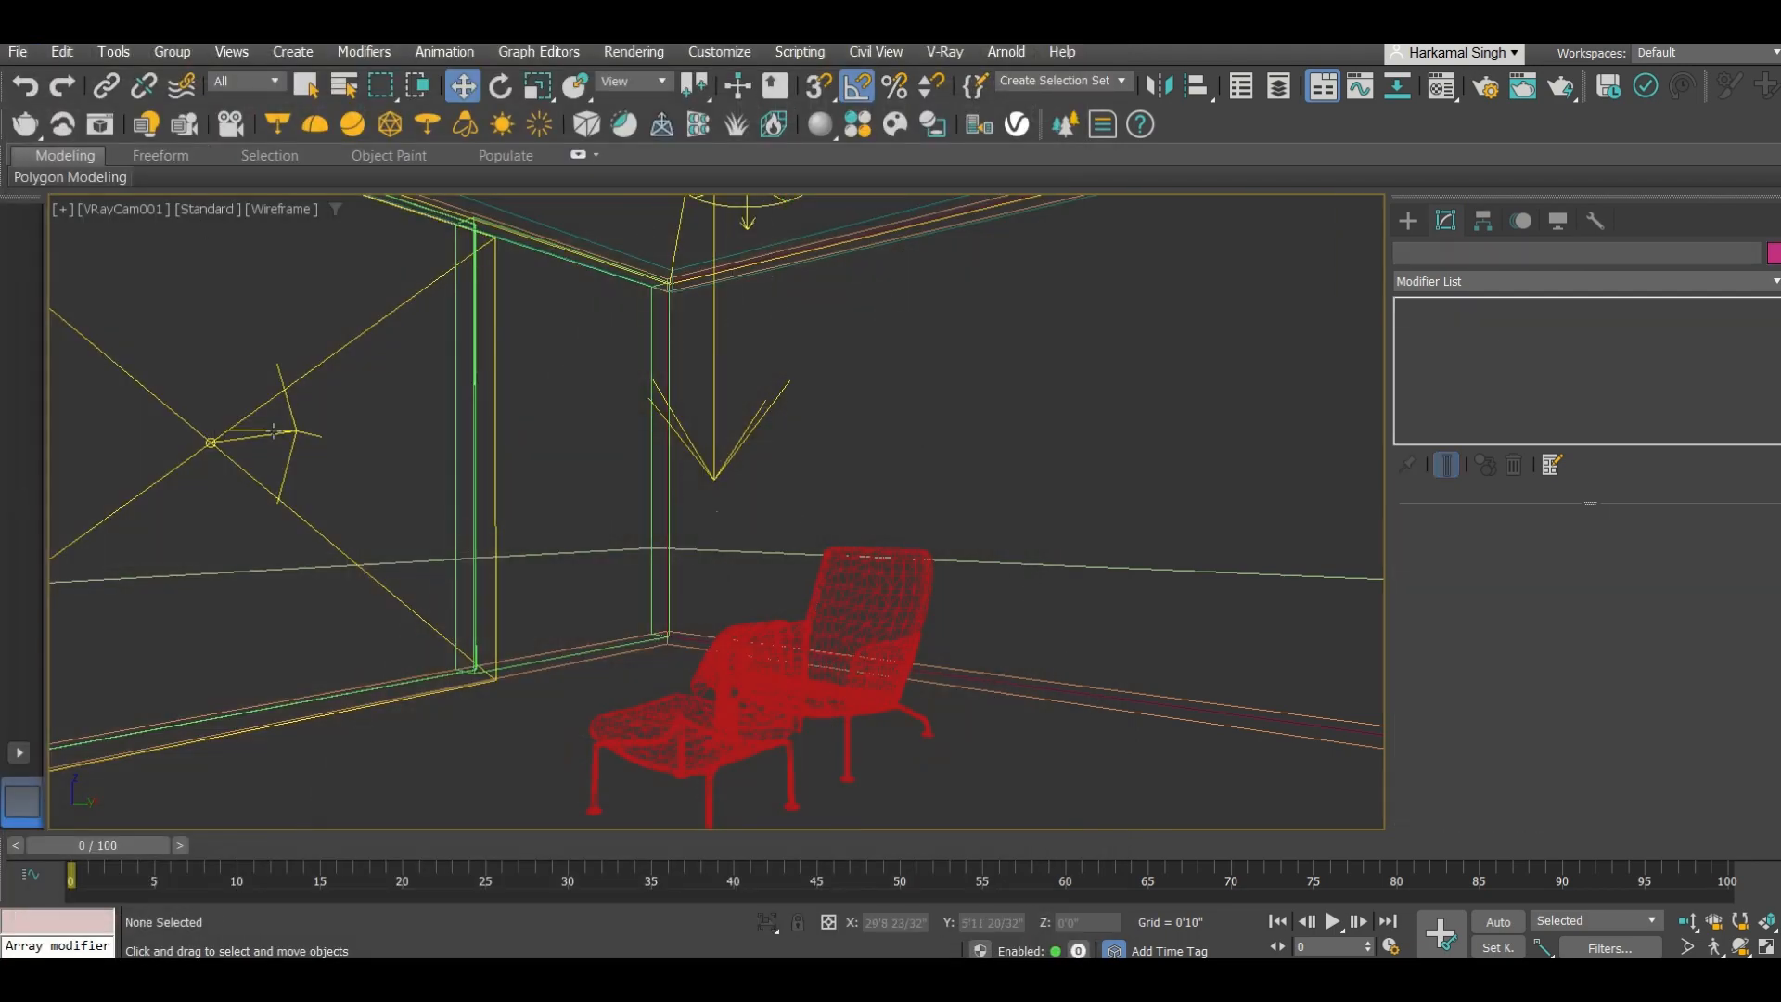
click(100, 135)
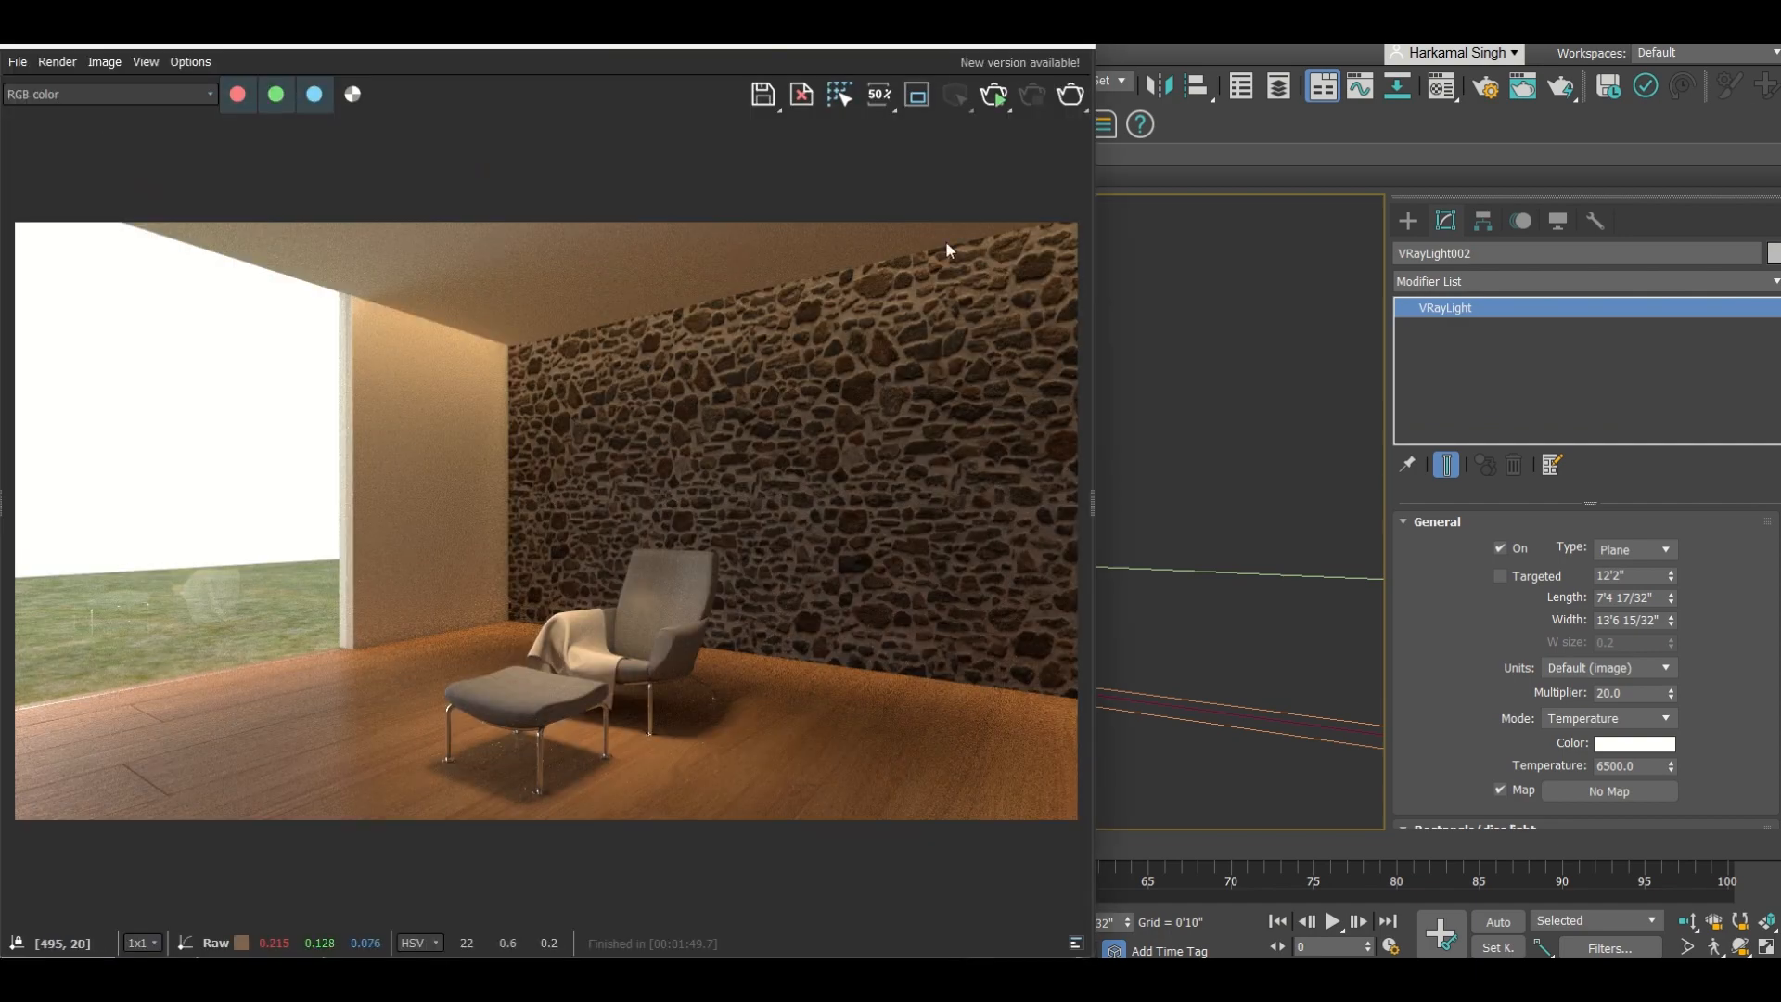
click(990, 105)
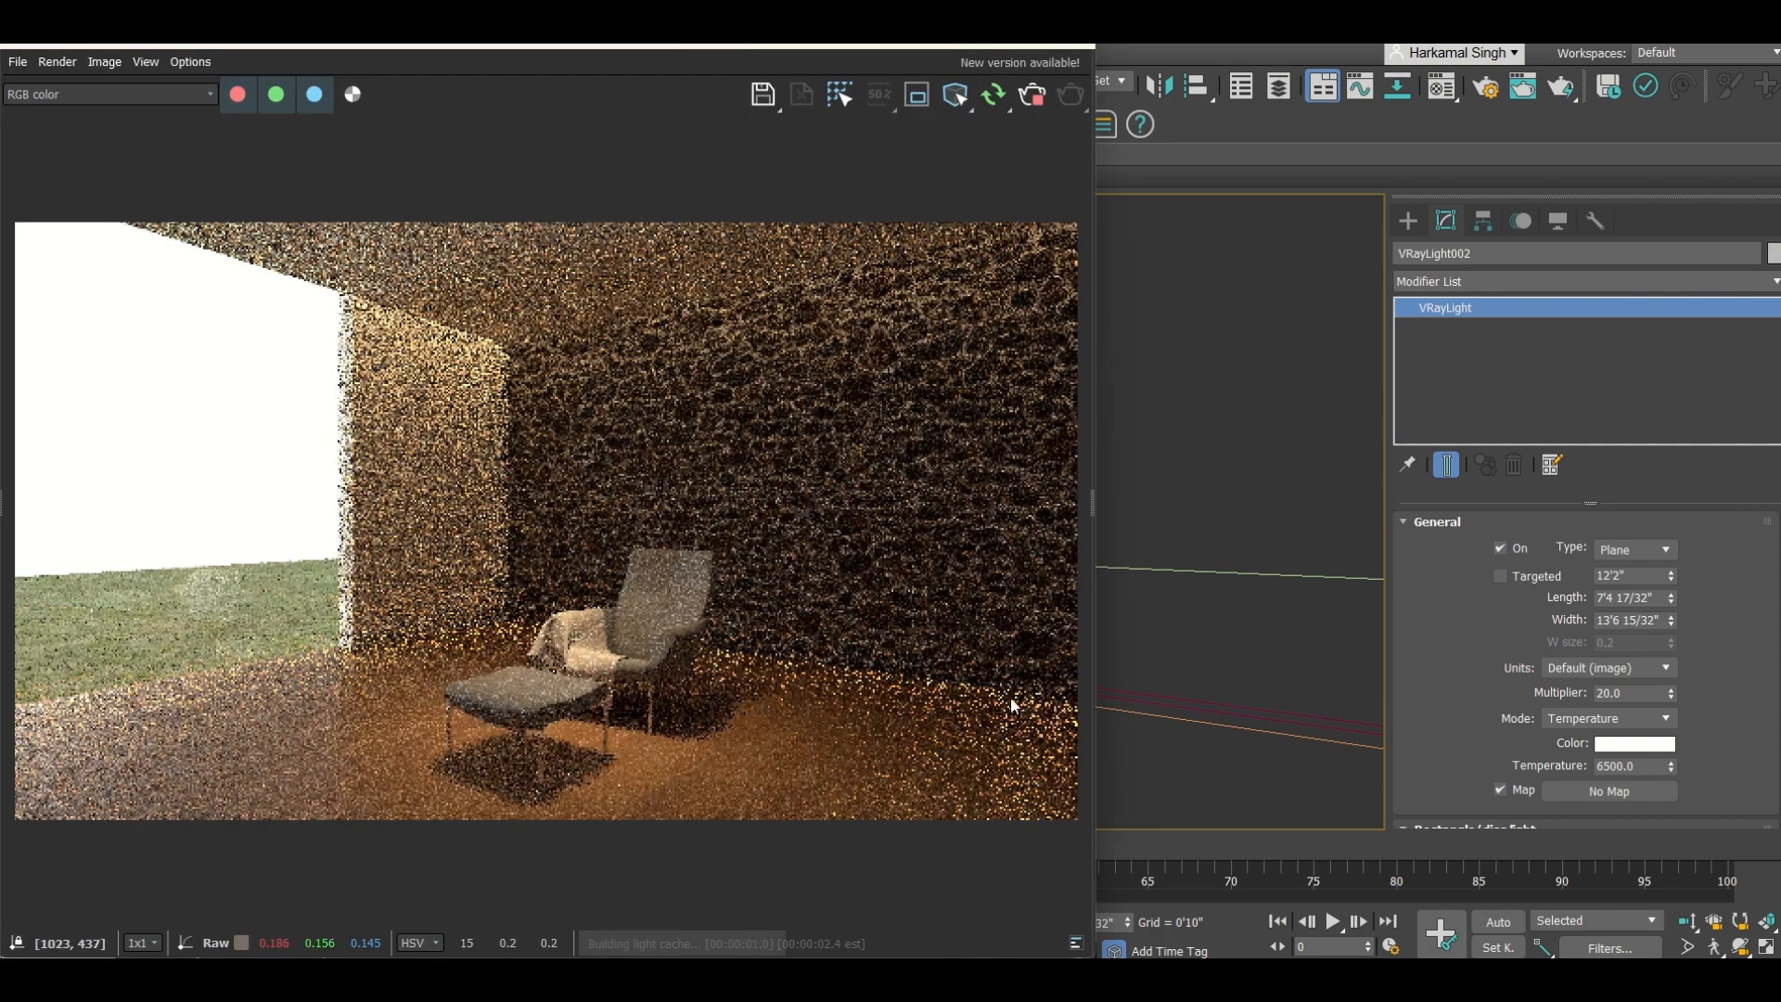
double_click(1598, 693)
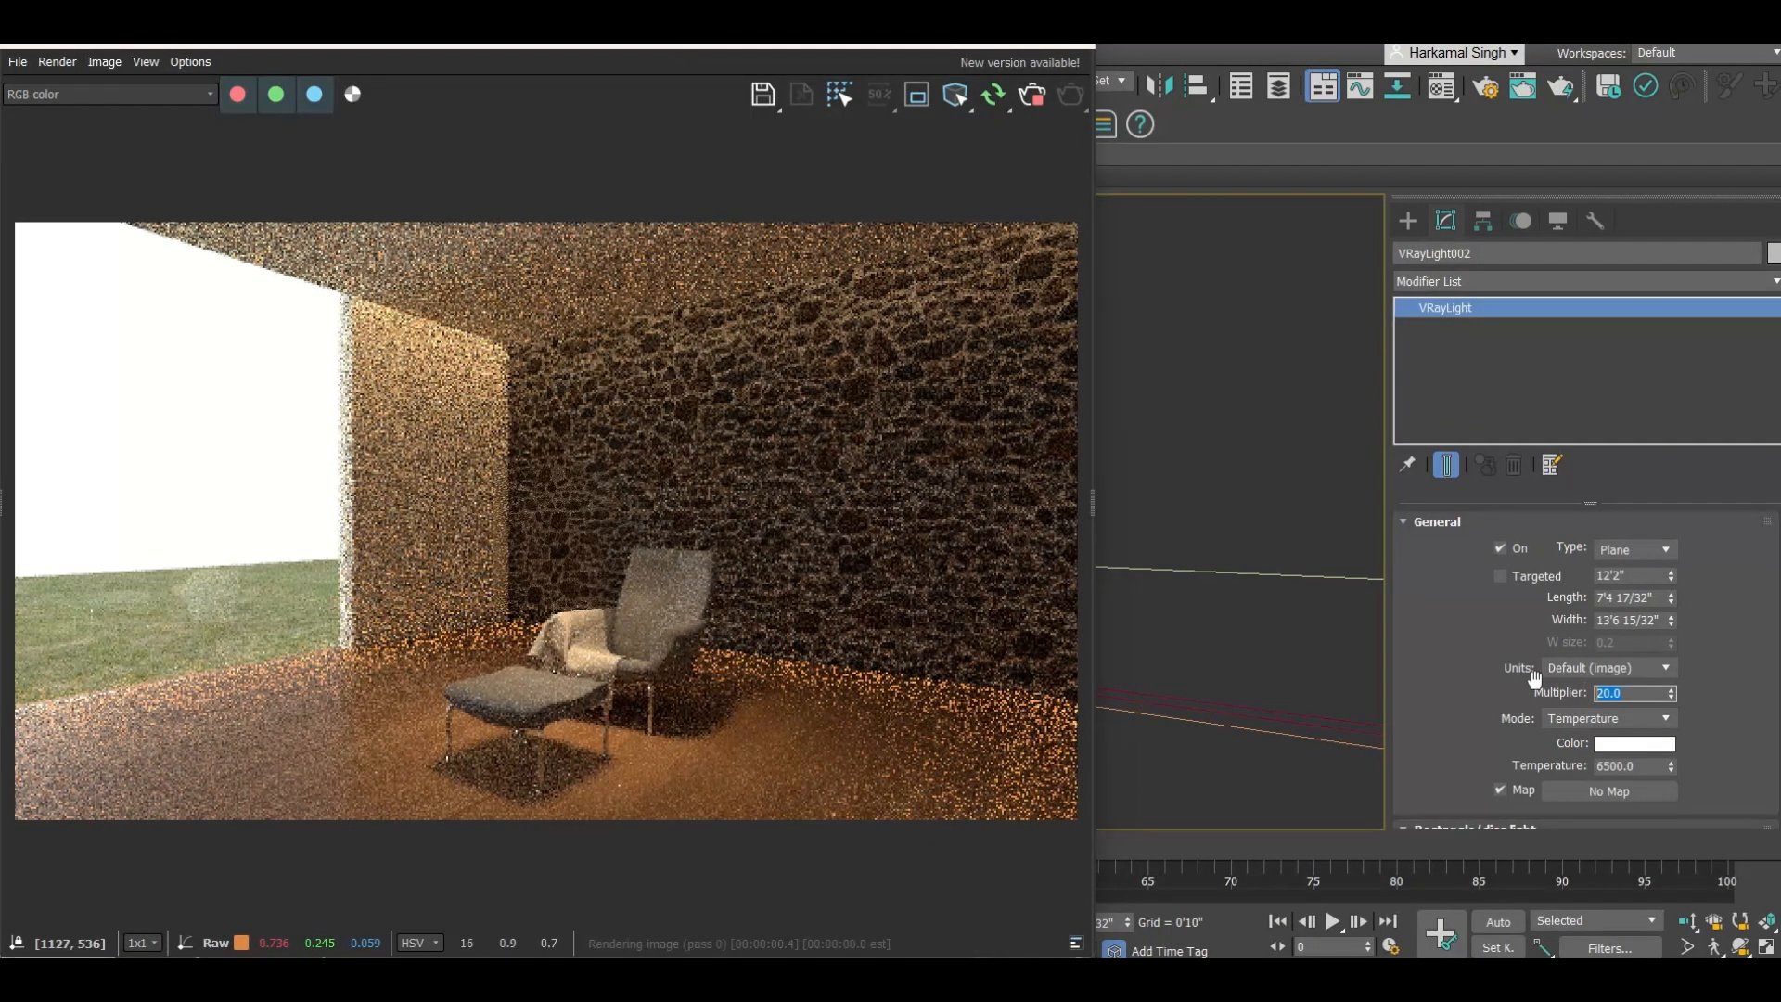
text(40)
key(Return)
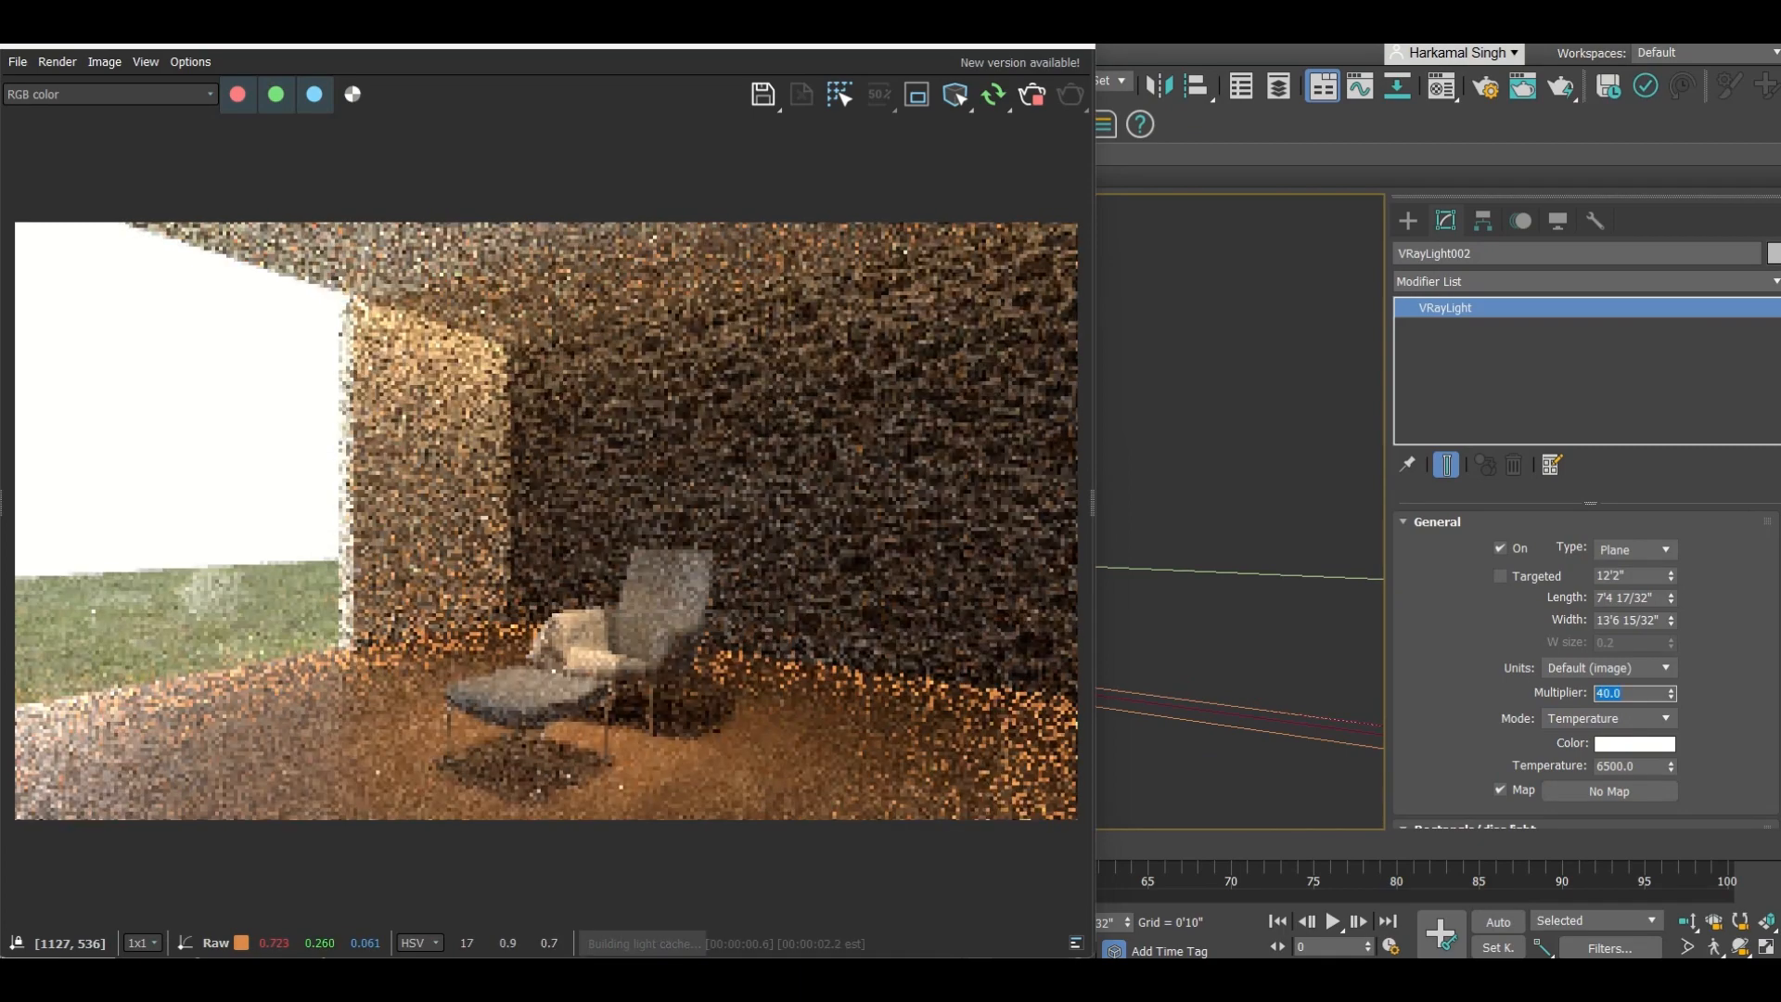
text(50)
key(Return)
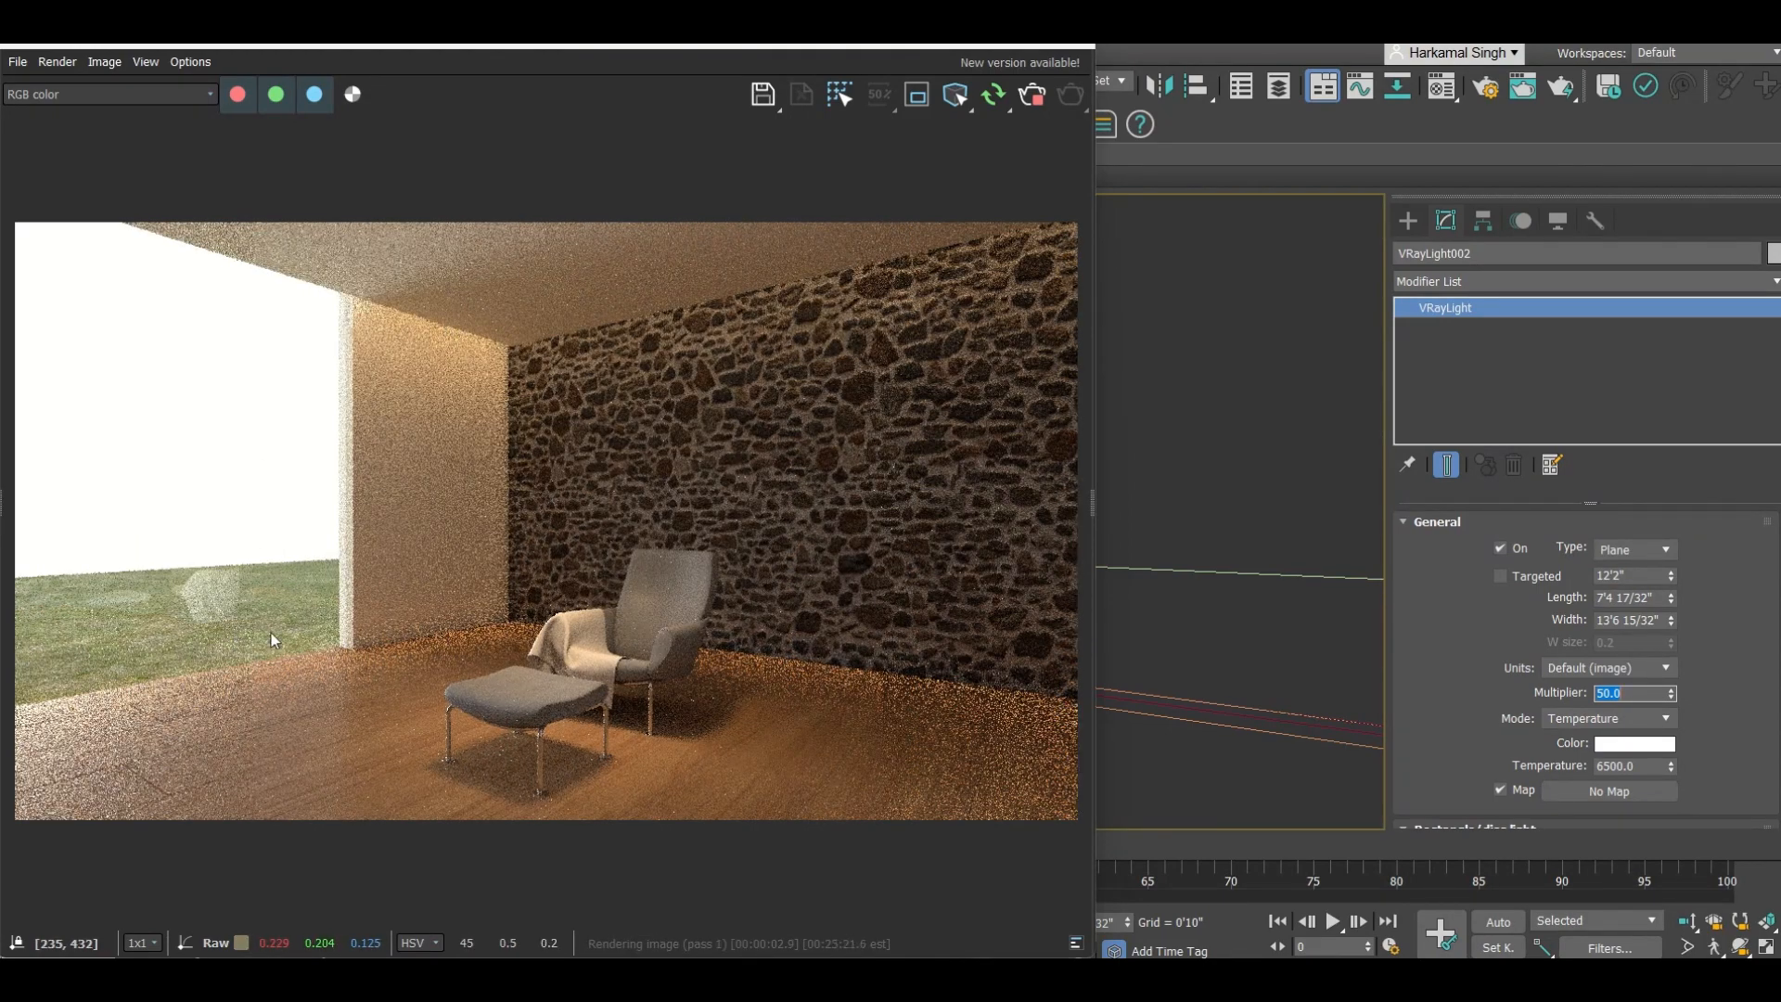
Step: Examine the chair and room lighting in the updated render, stop the rendering and close the frame buffer
scroll(576, 692, up, 2)
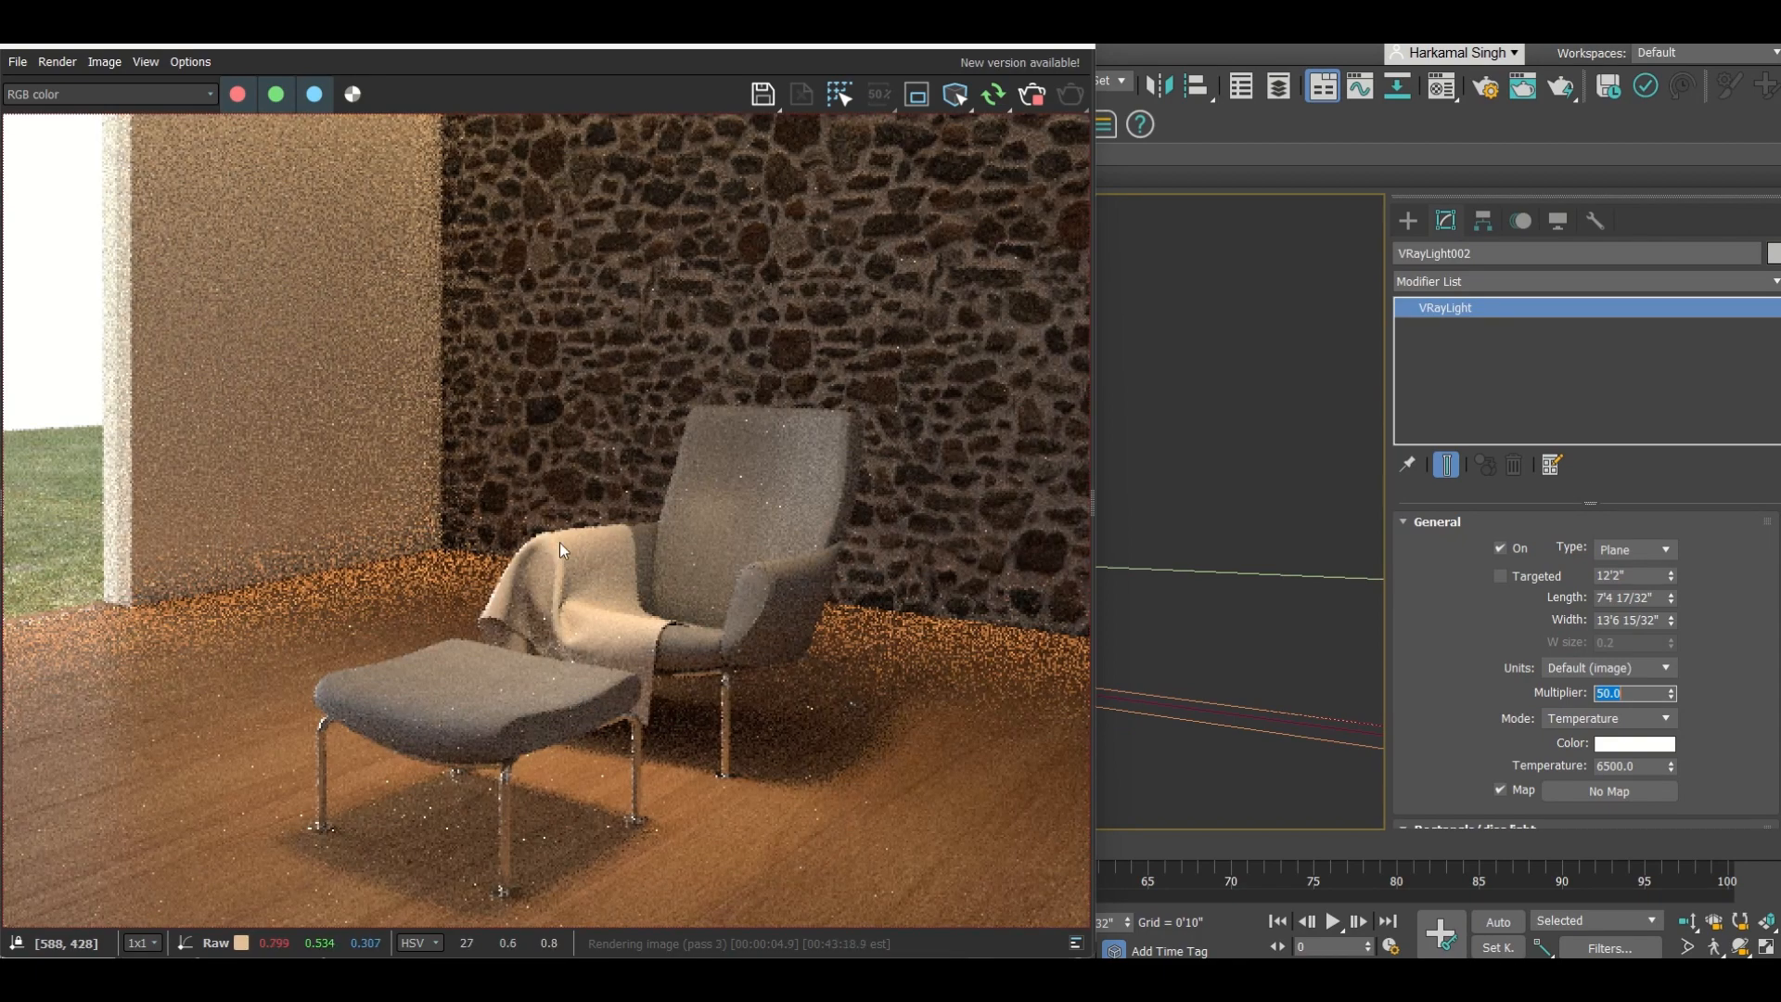
scroll(607, 670, down, 3)
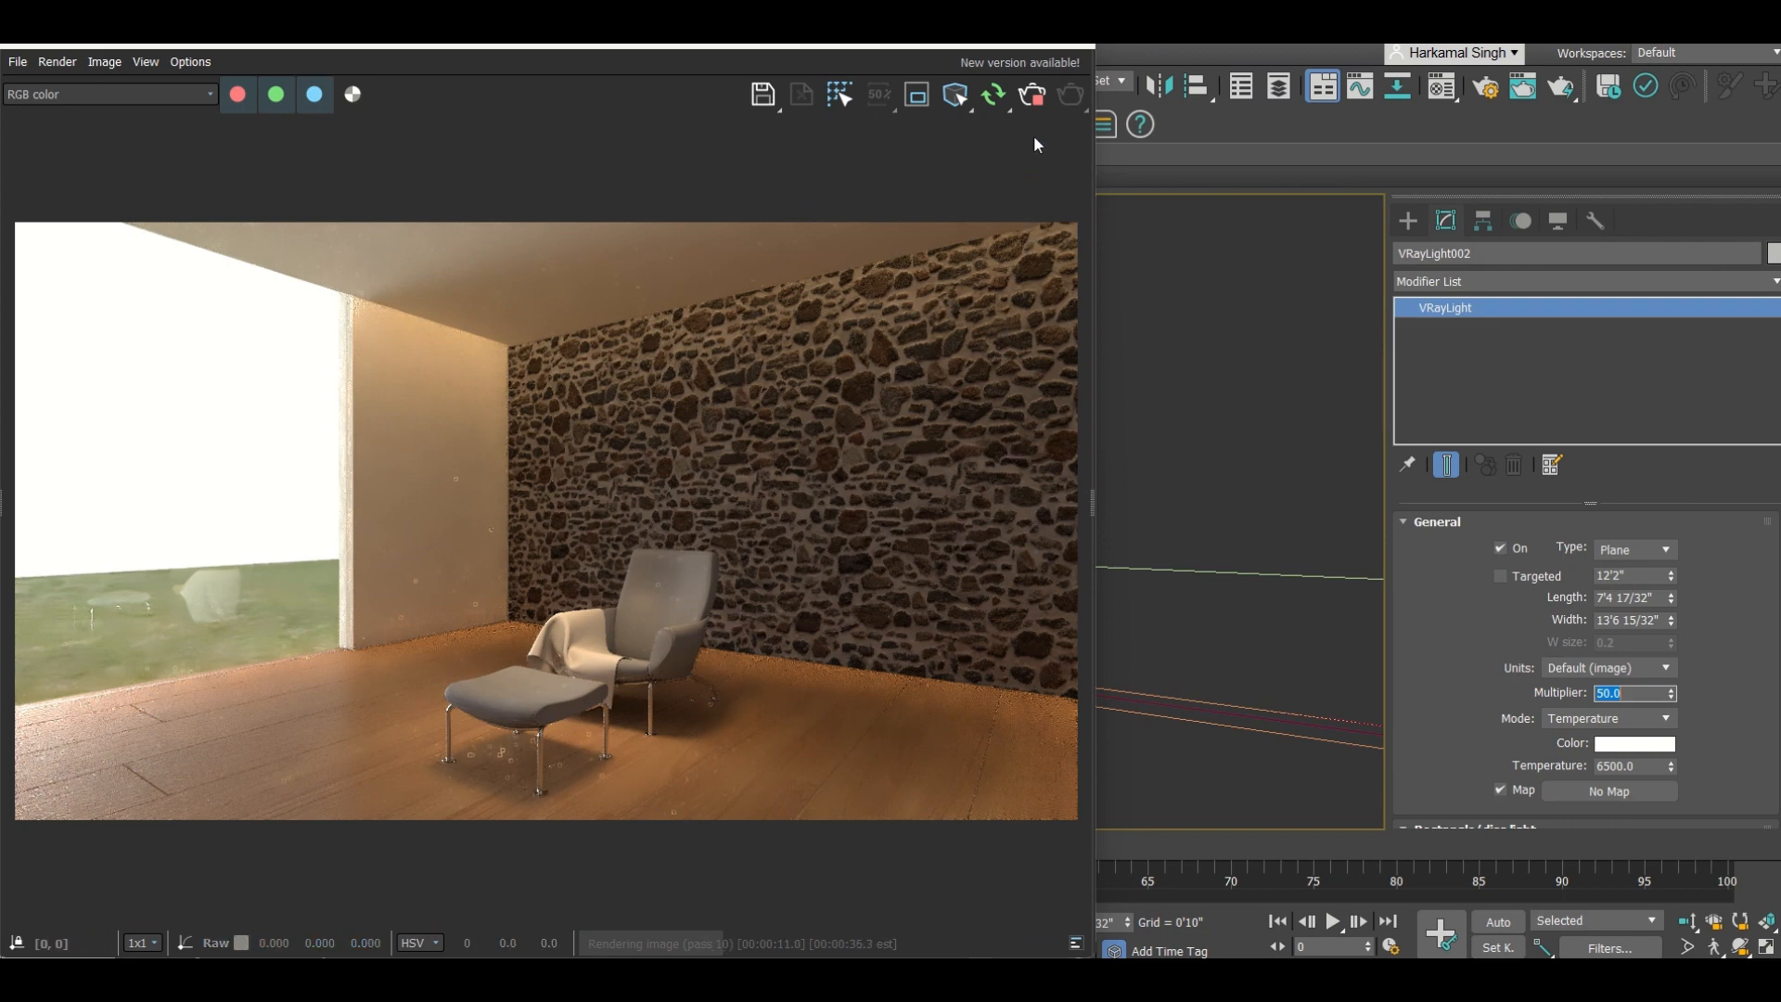
click(1018, 104)
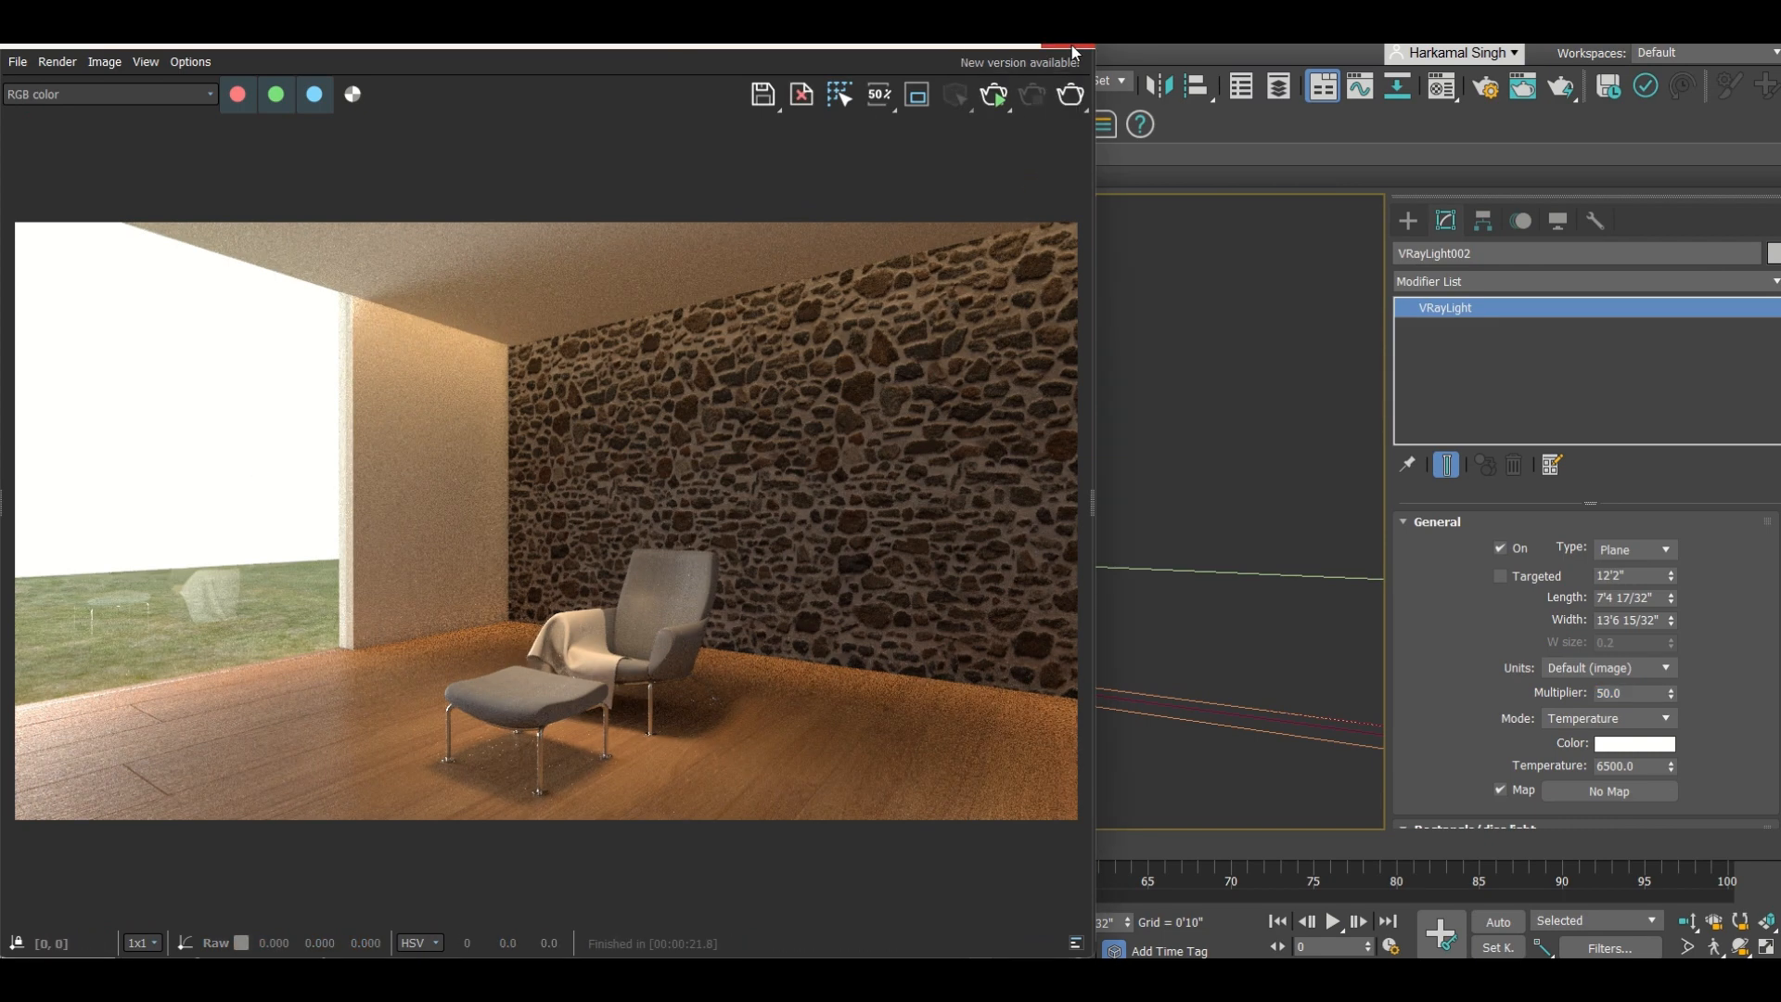
click(1073, 52)
Step: Select the existing dome light beside the ground plane in the top view and rename it D1
click(1408, 221)
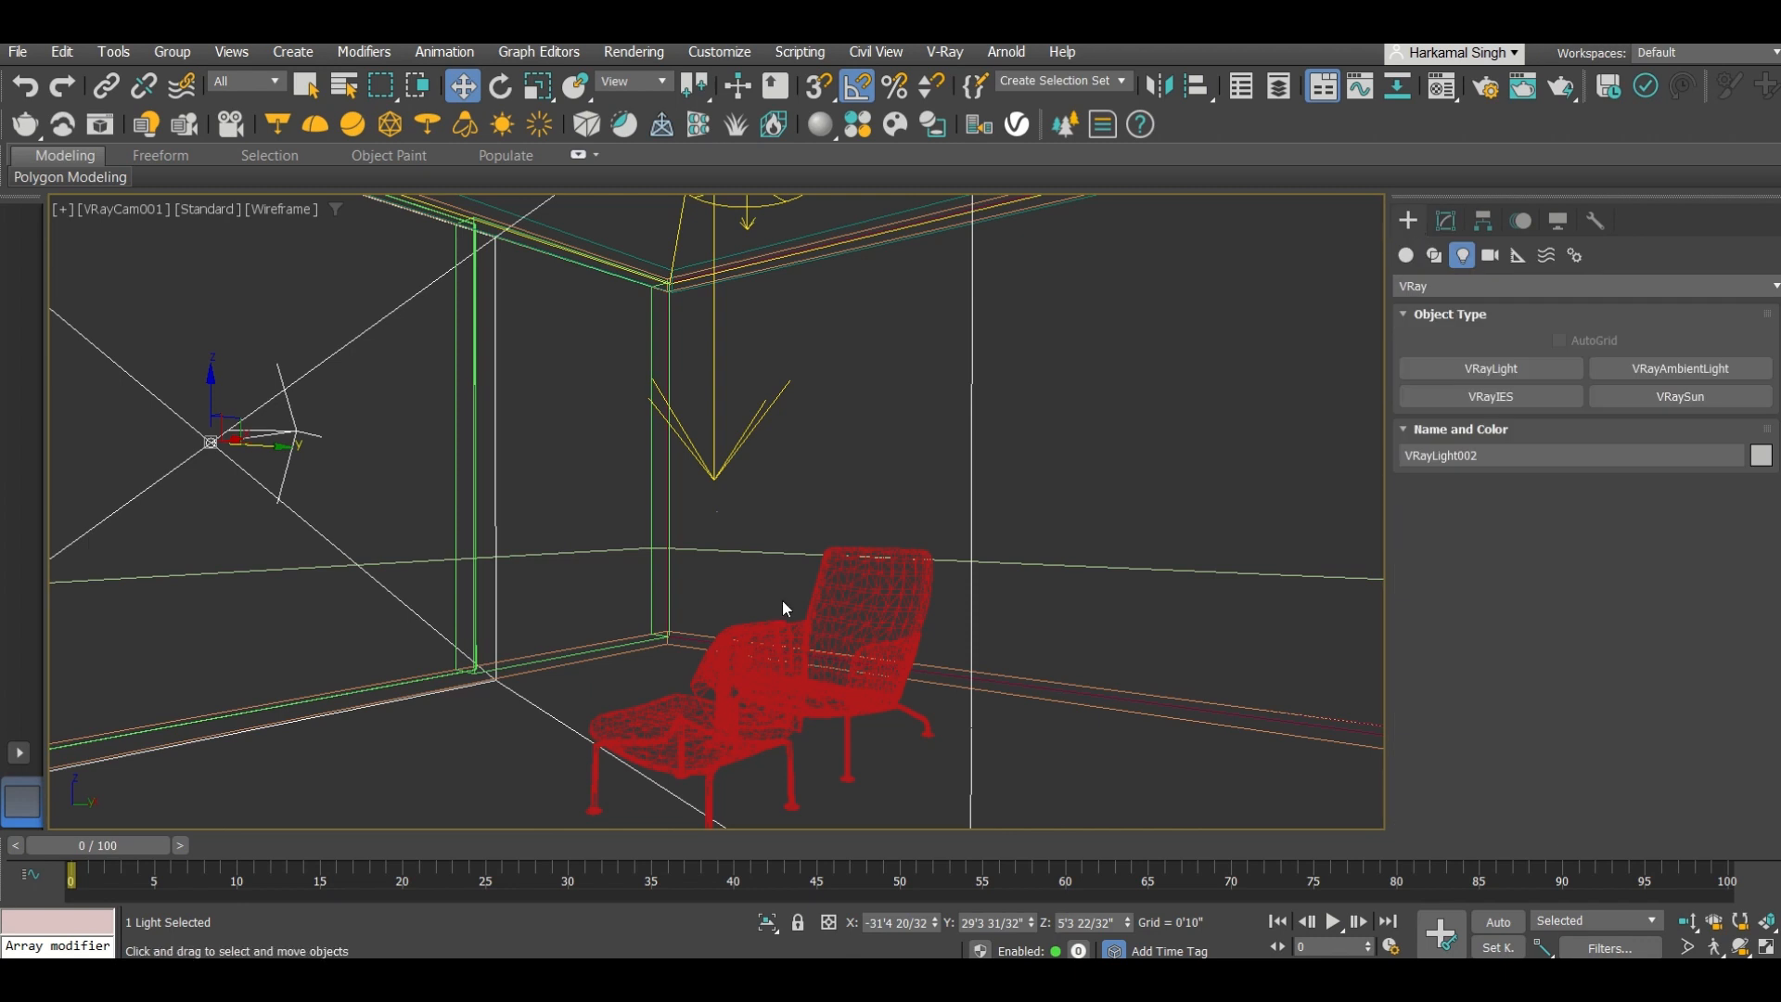
key(t)
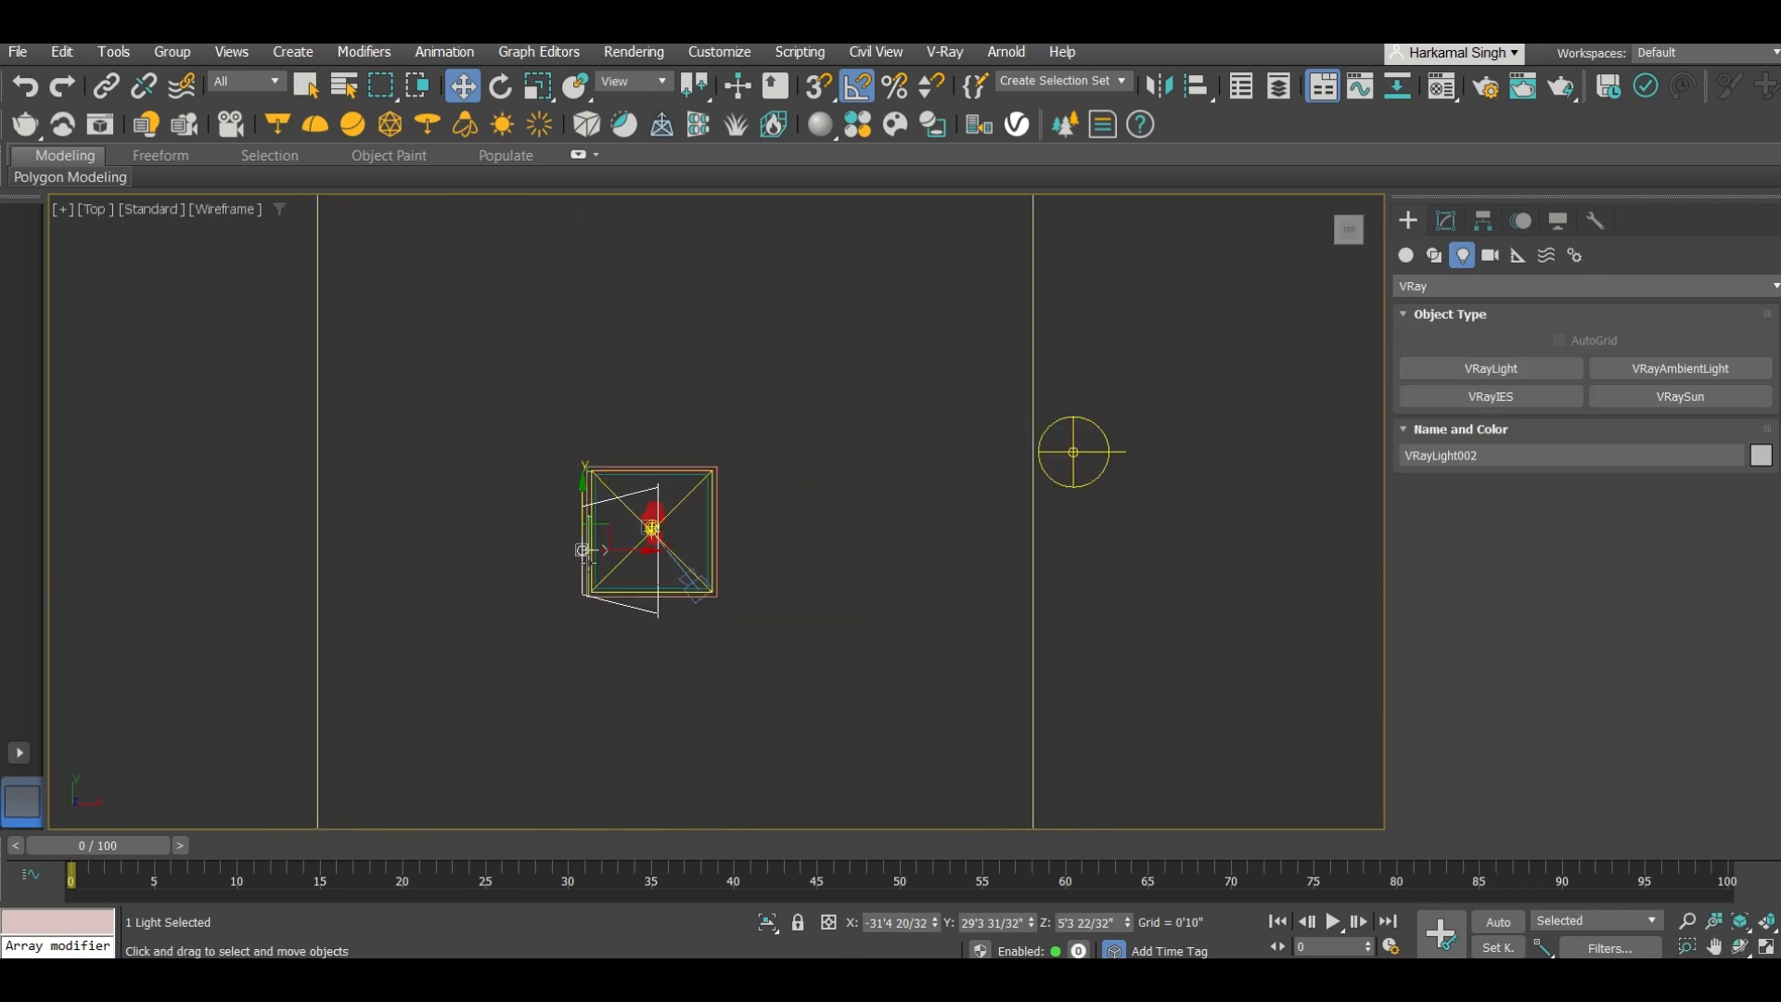
click(1079, 454)
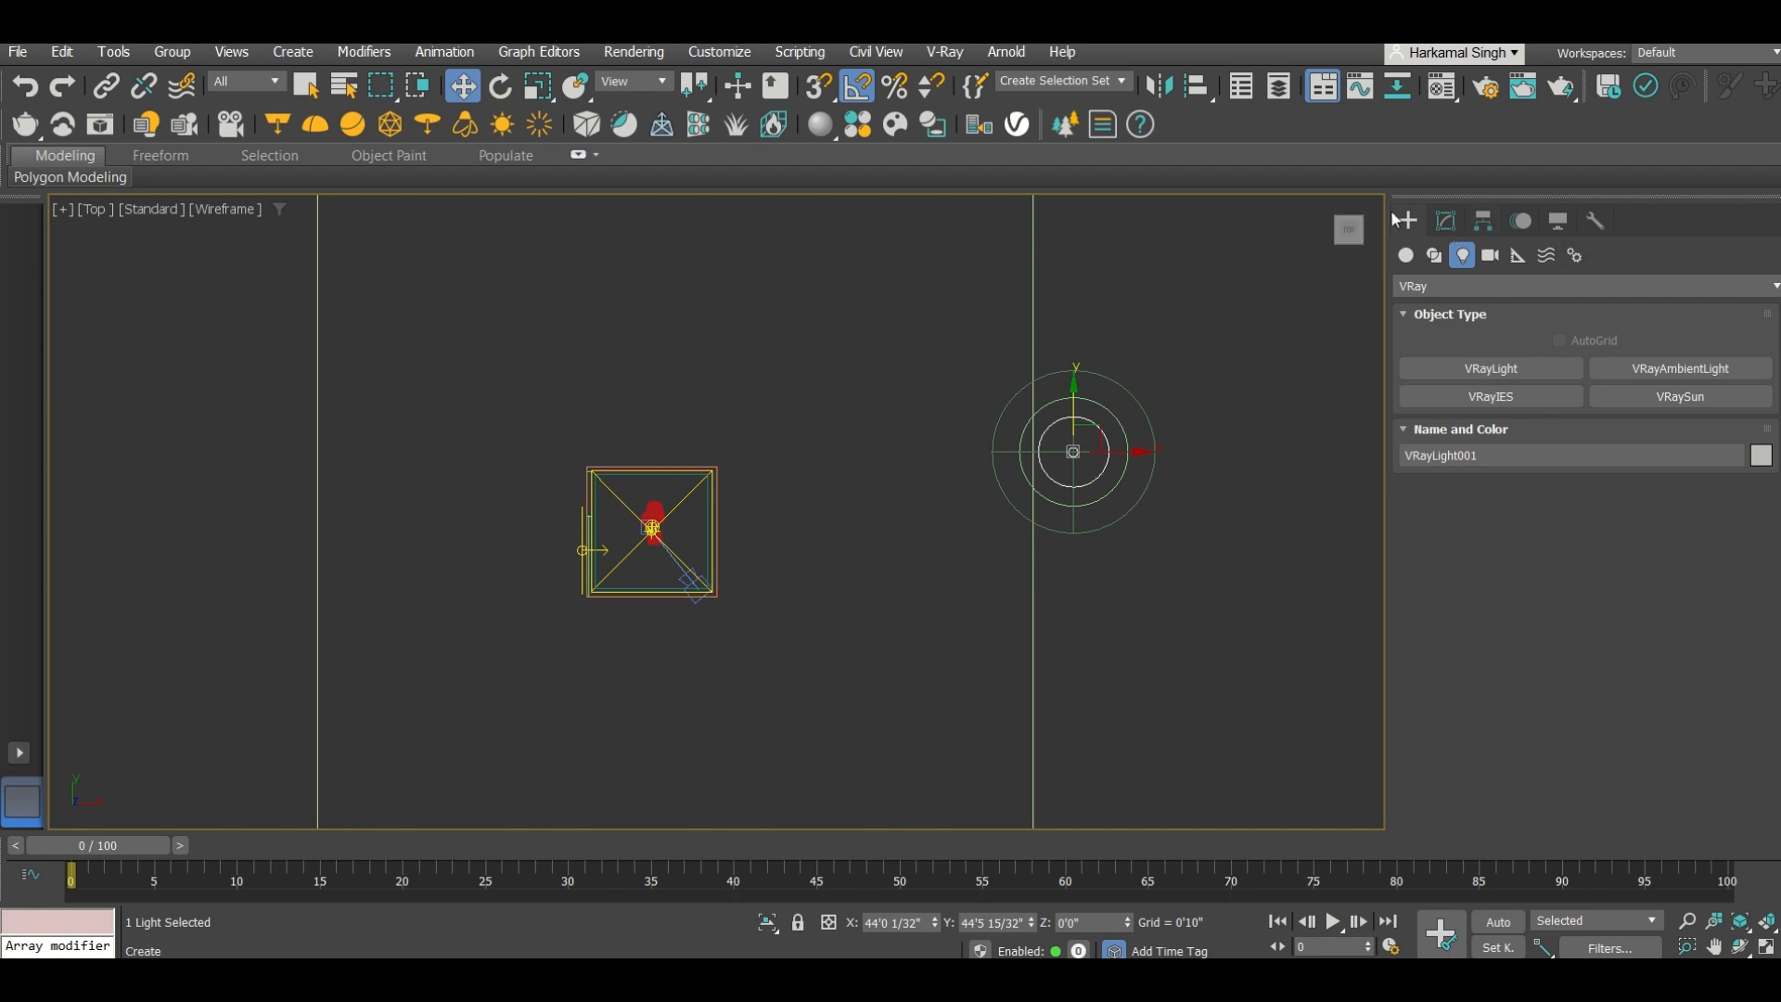
double_click(1512, 466)
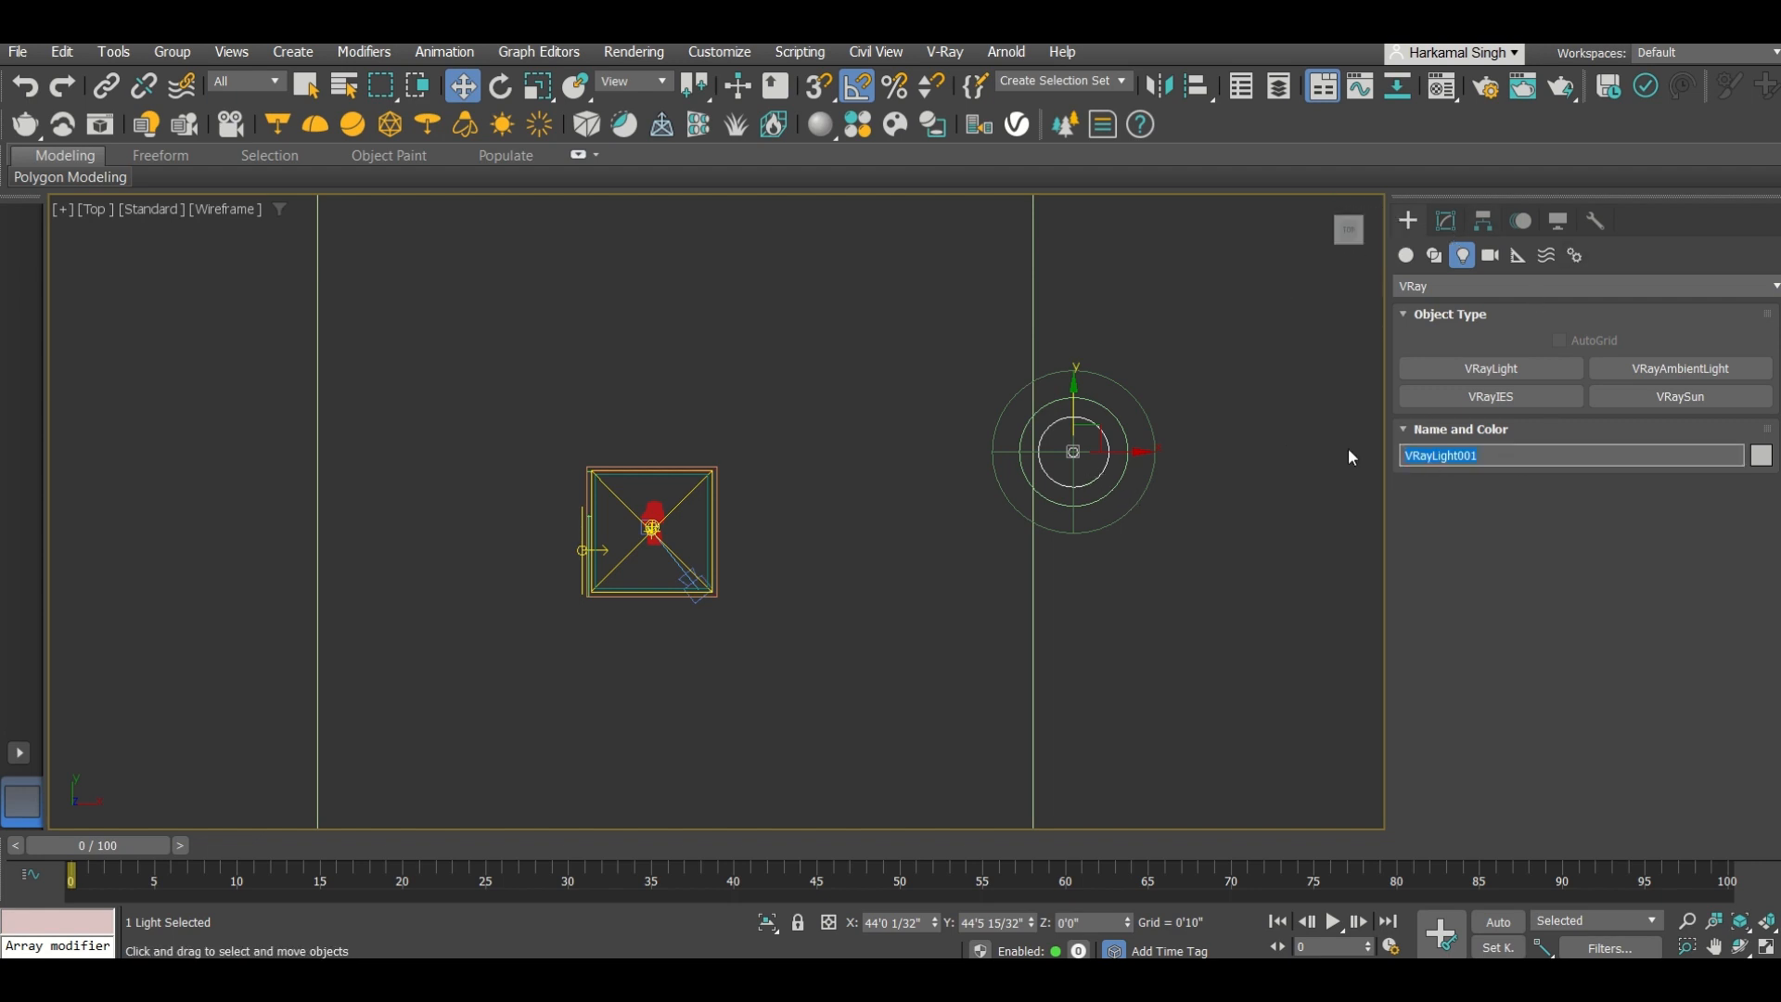
text(D1)
click(1348, 522)
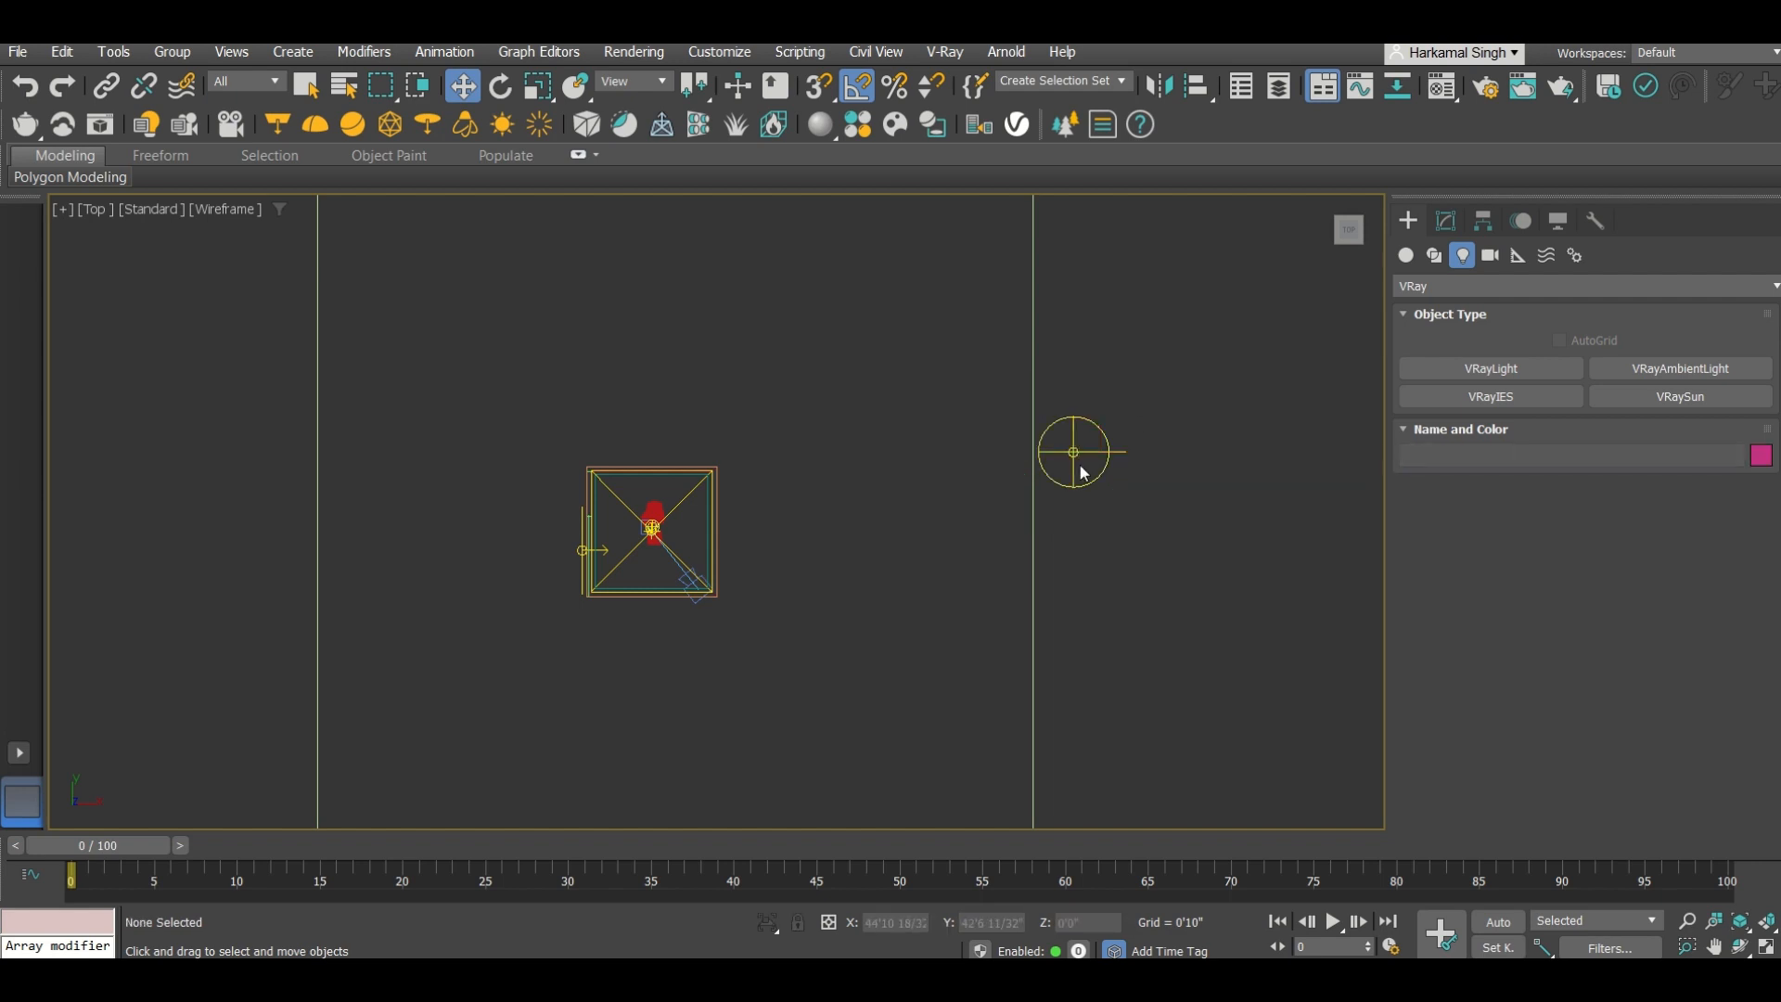
Step: Import the Sunset 028 evening HDRI from the Chaos Cosmos library into the scene
click(898, 125)
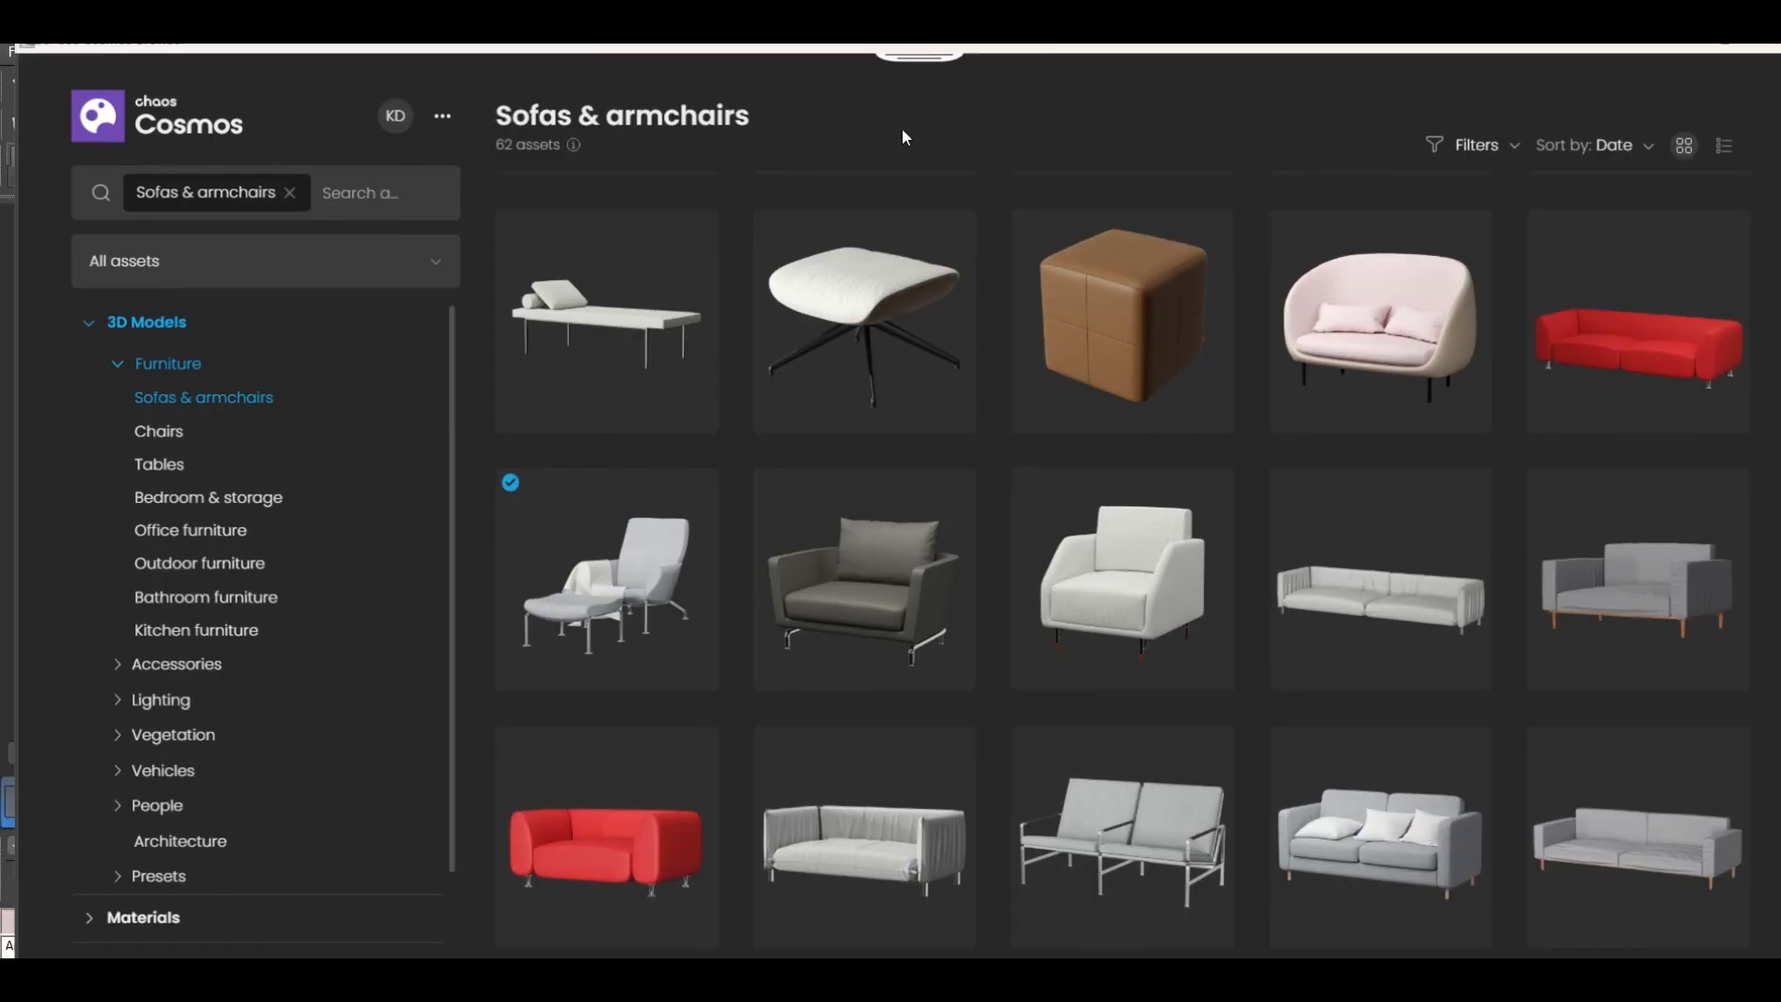
double_click(325, 100)
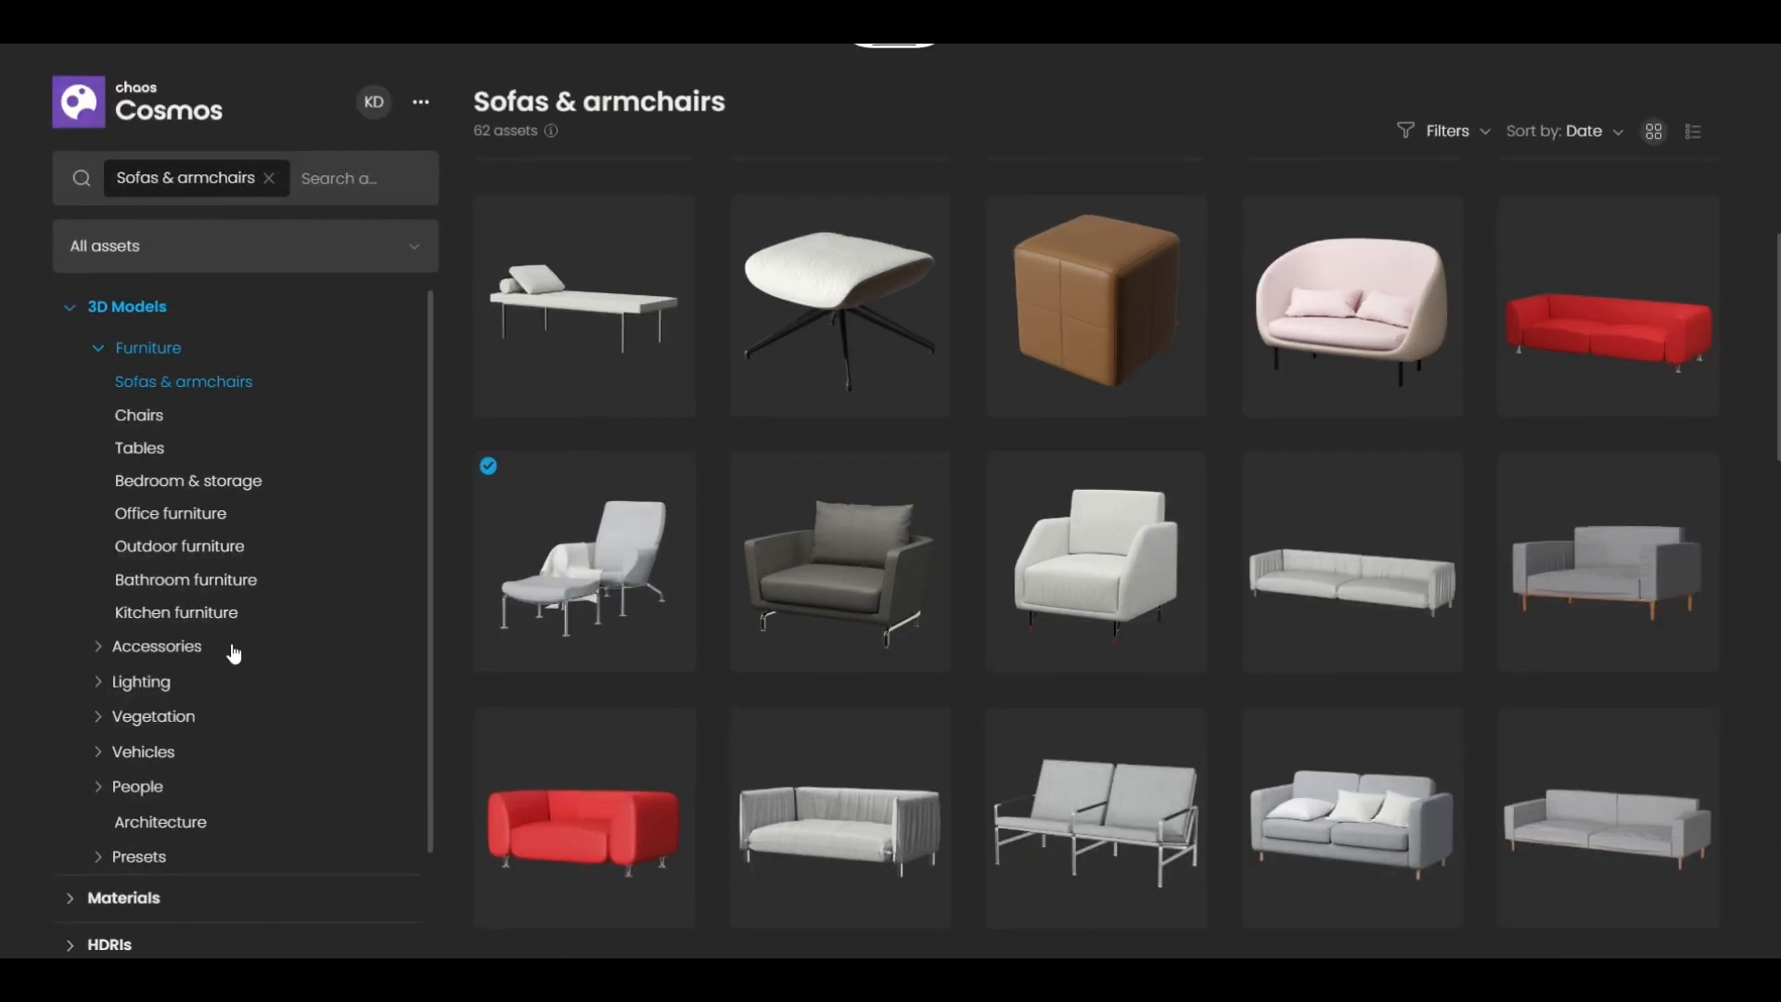
scroll(186, 742, down, 2)
click(119, 828)
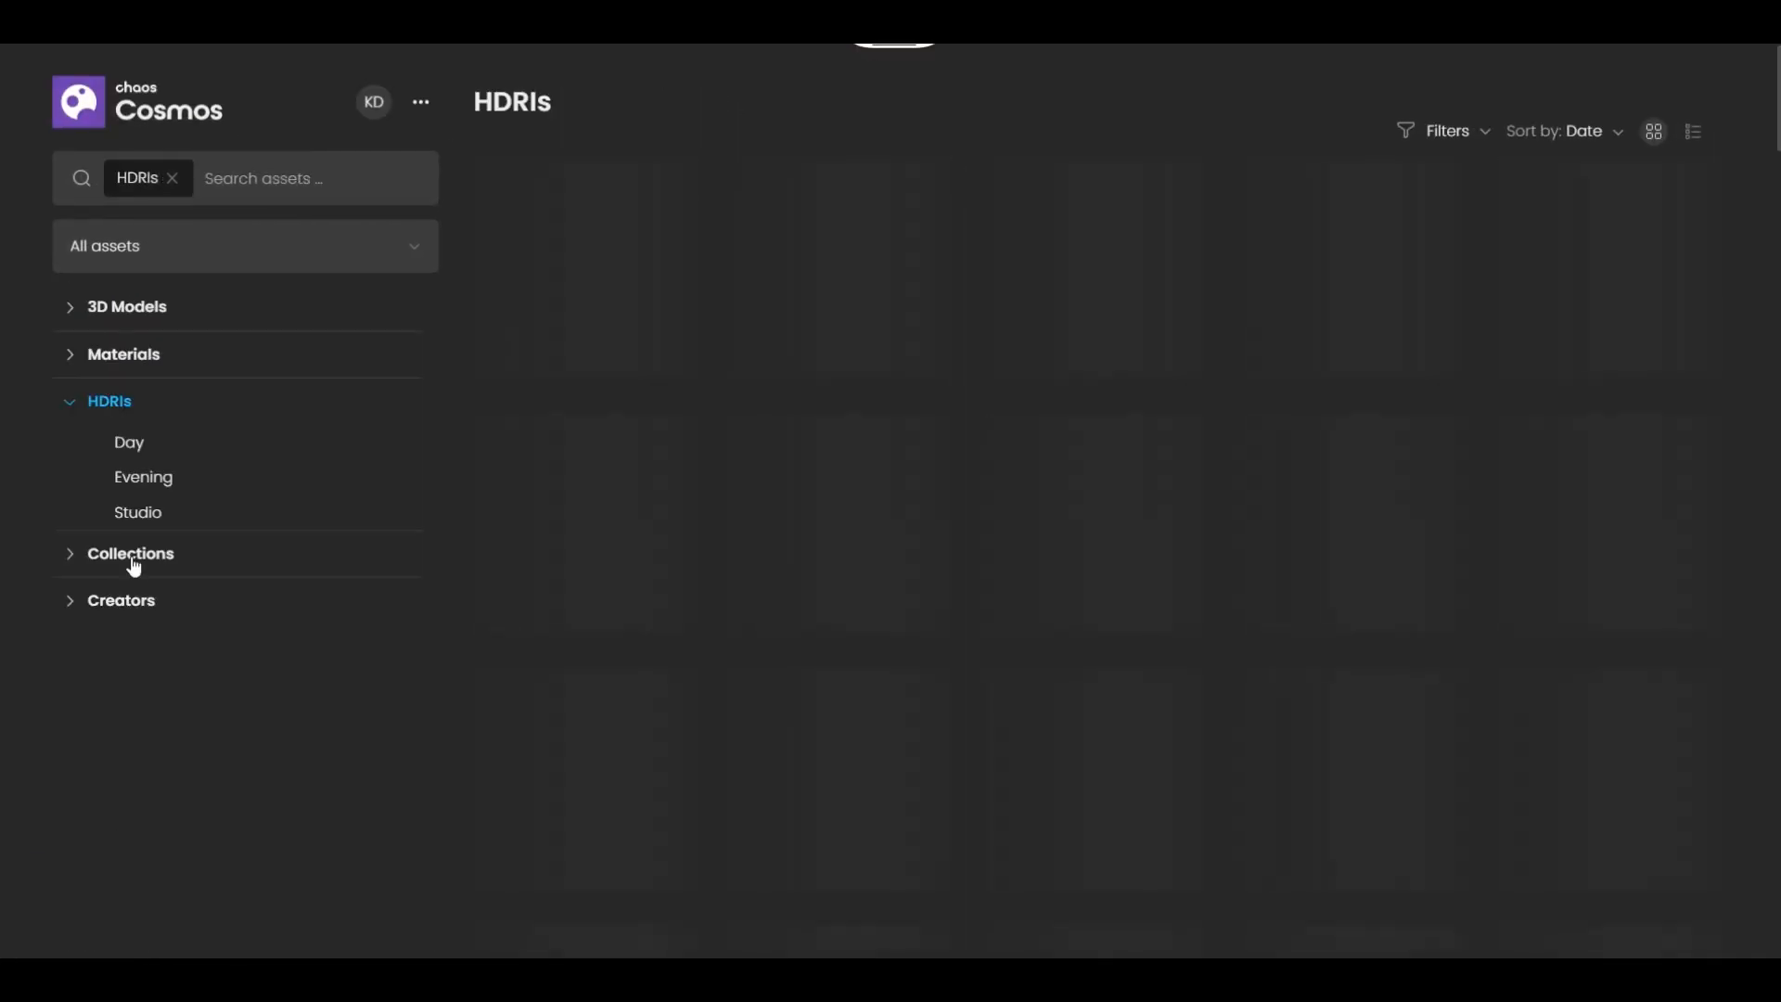
click(155, 480)
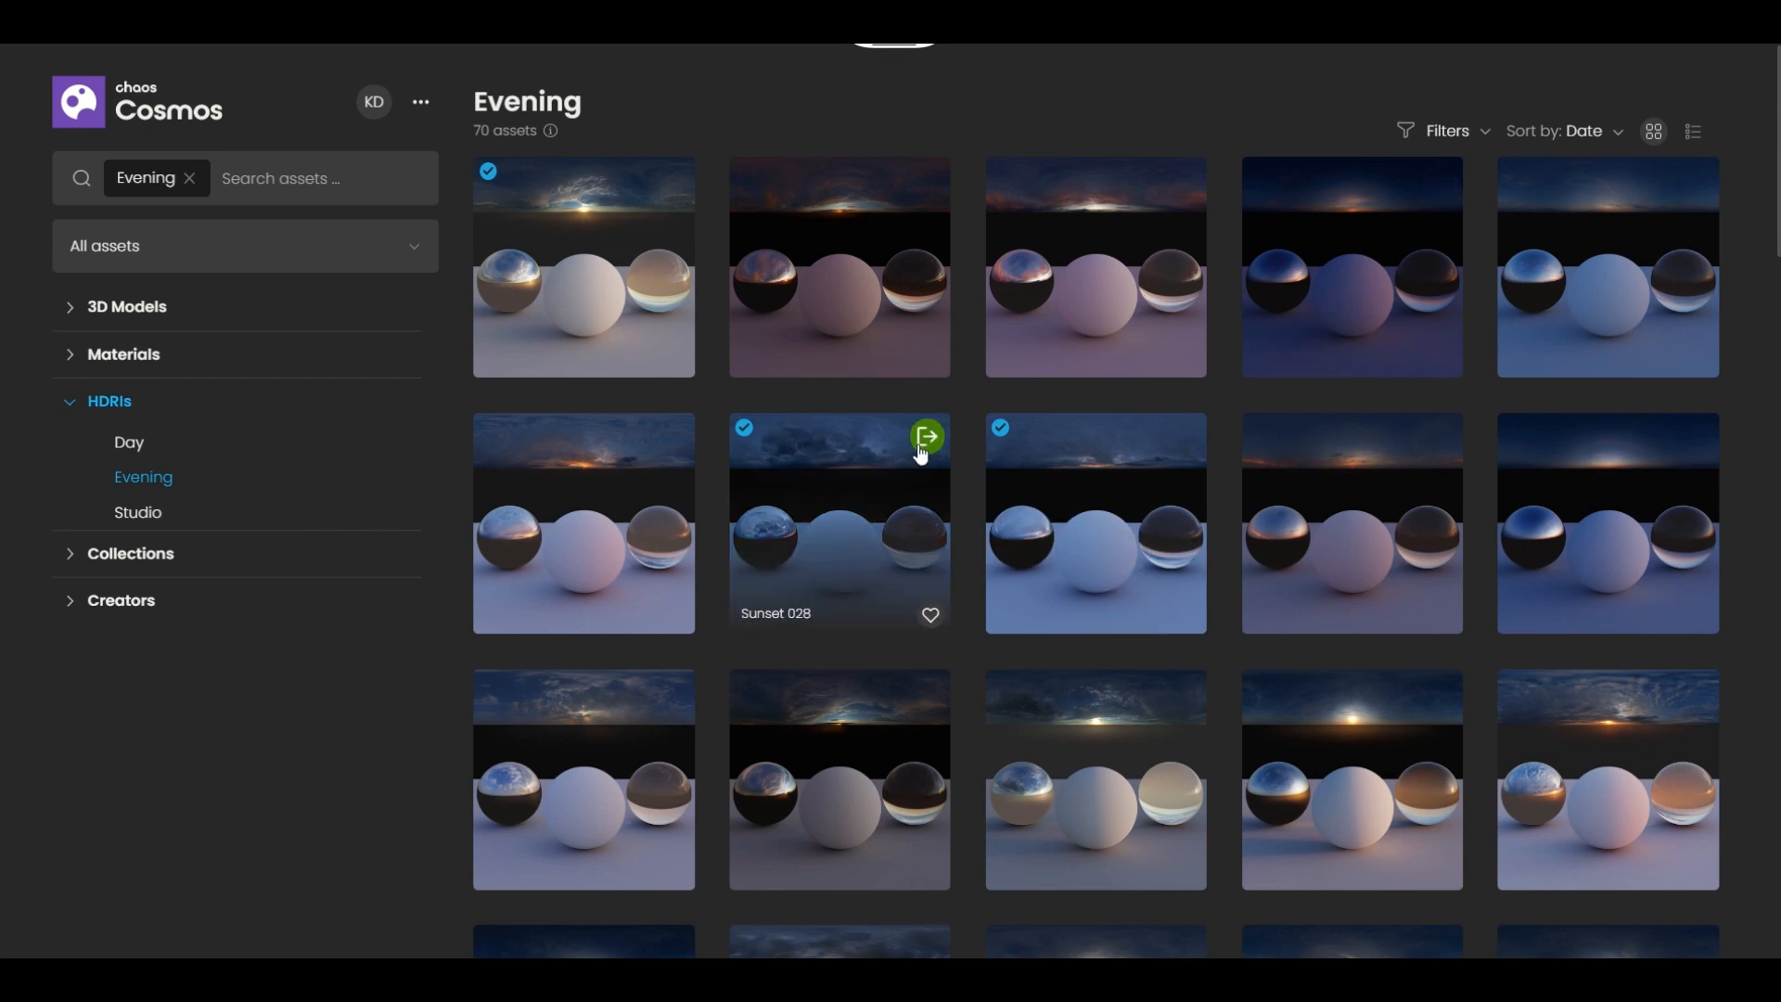
click(926, 438)
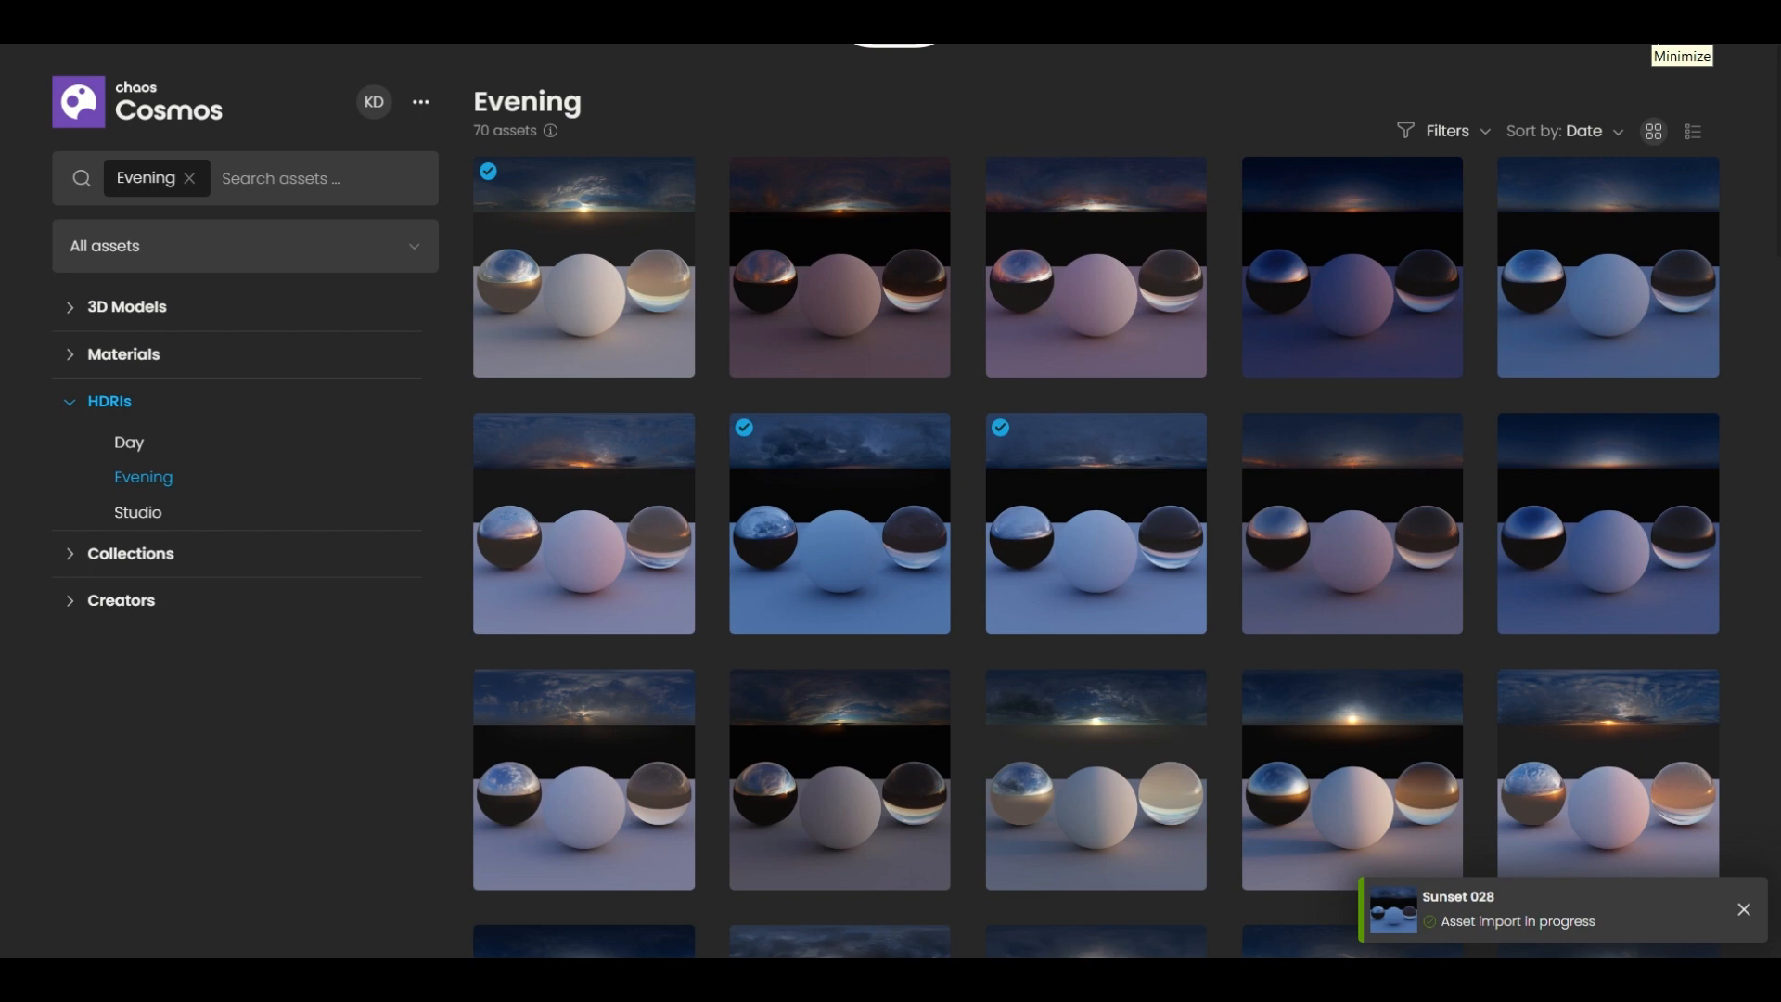
click(1654, 29)
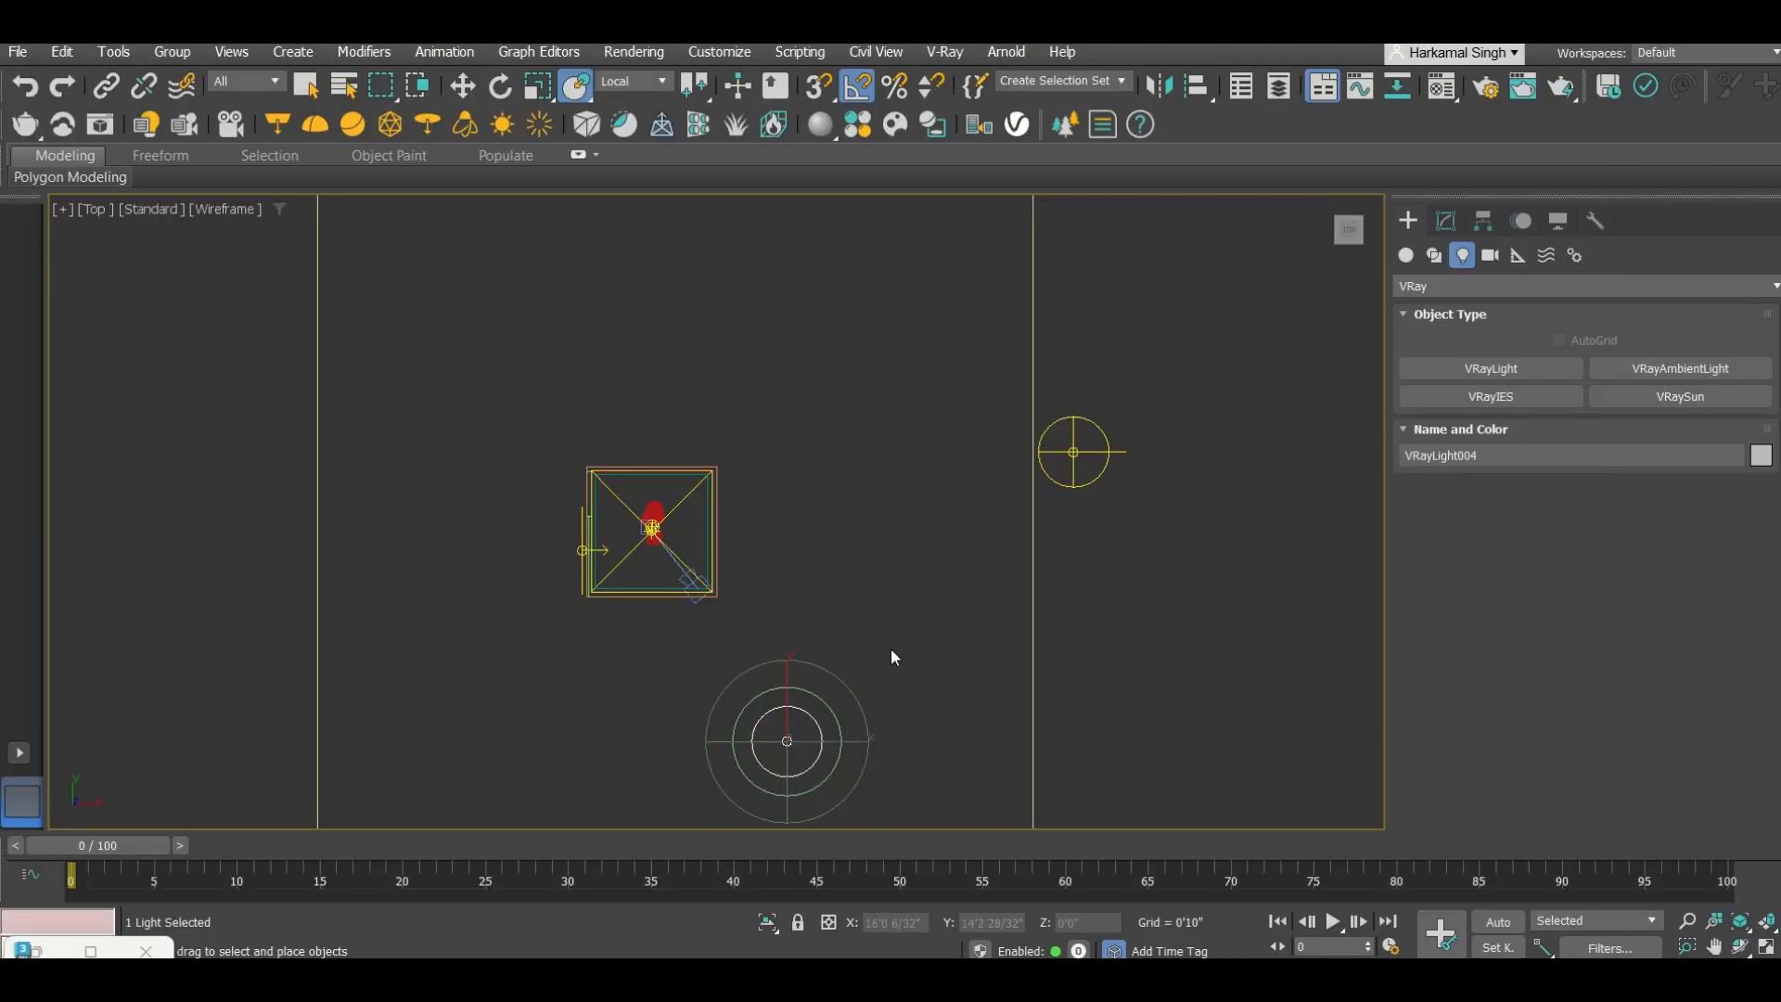
Step: Move the imported Sunset 028 dome light beside the room, and check the last render from the camera view
key(w)
drag(788, 688, 788, 508)
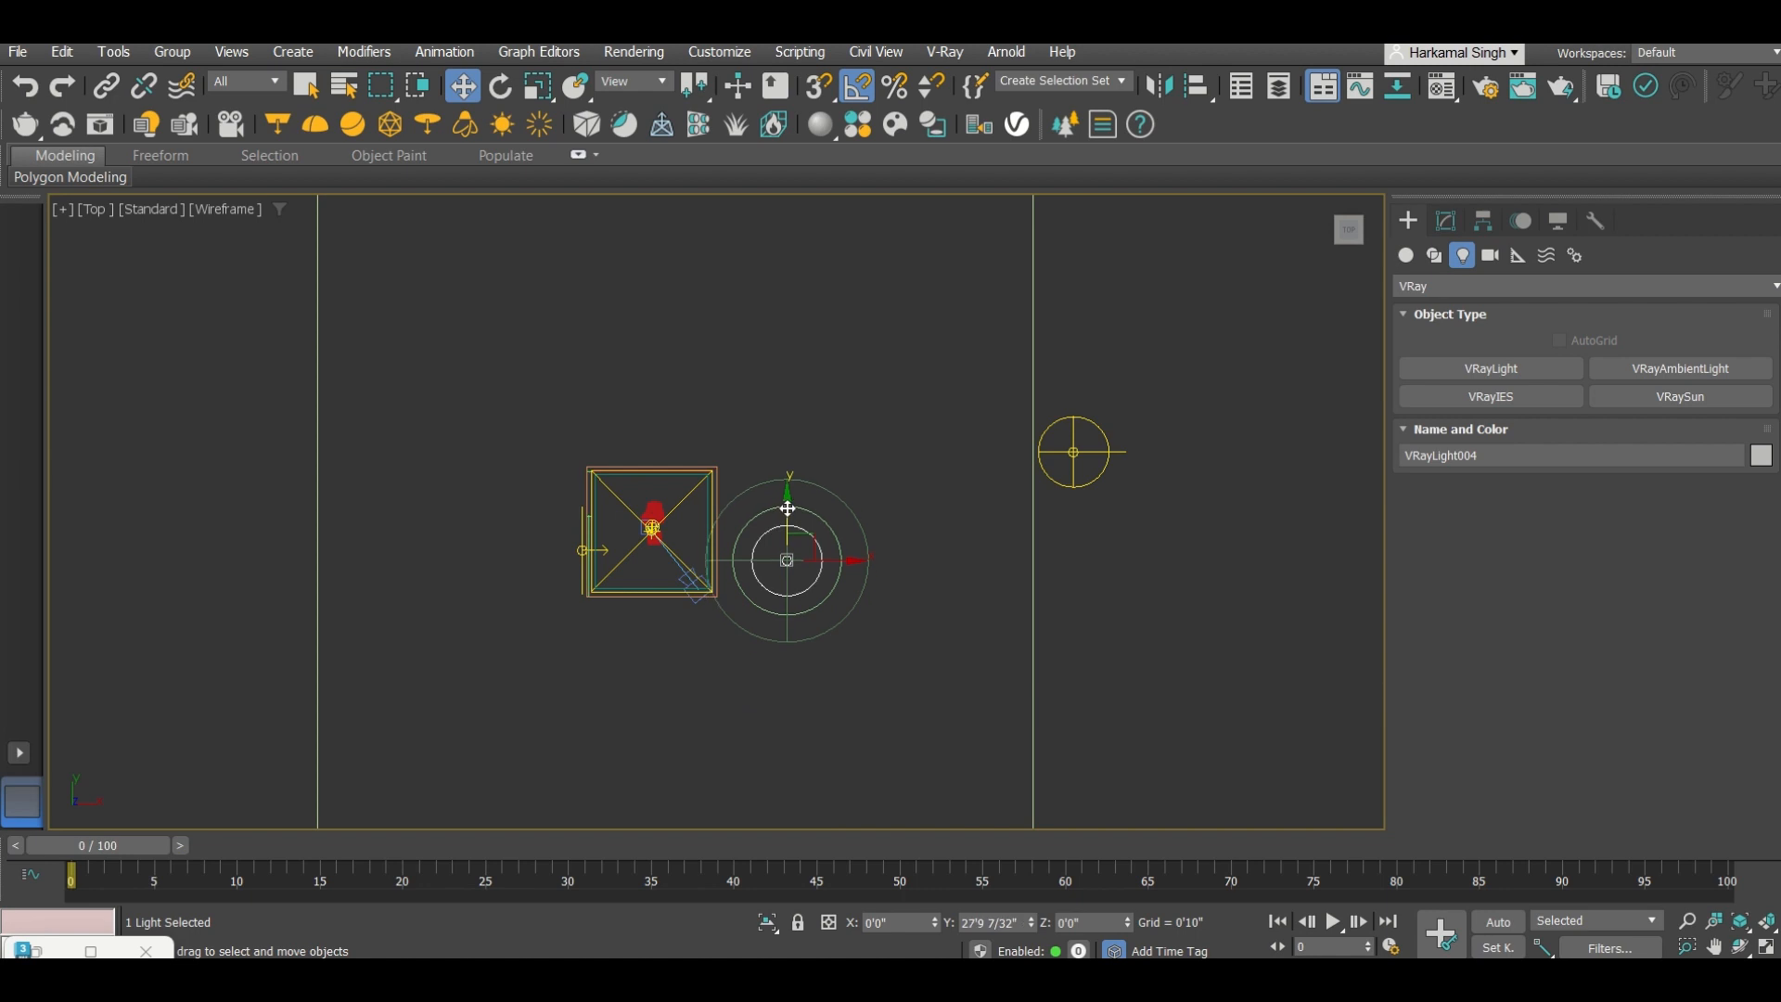
key(c)
click(97, 128)
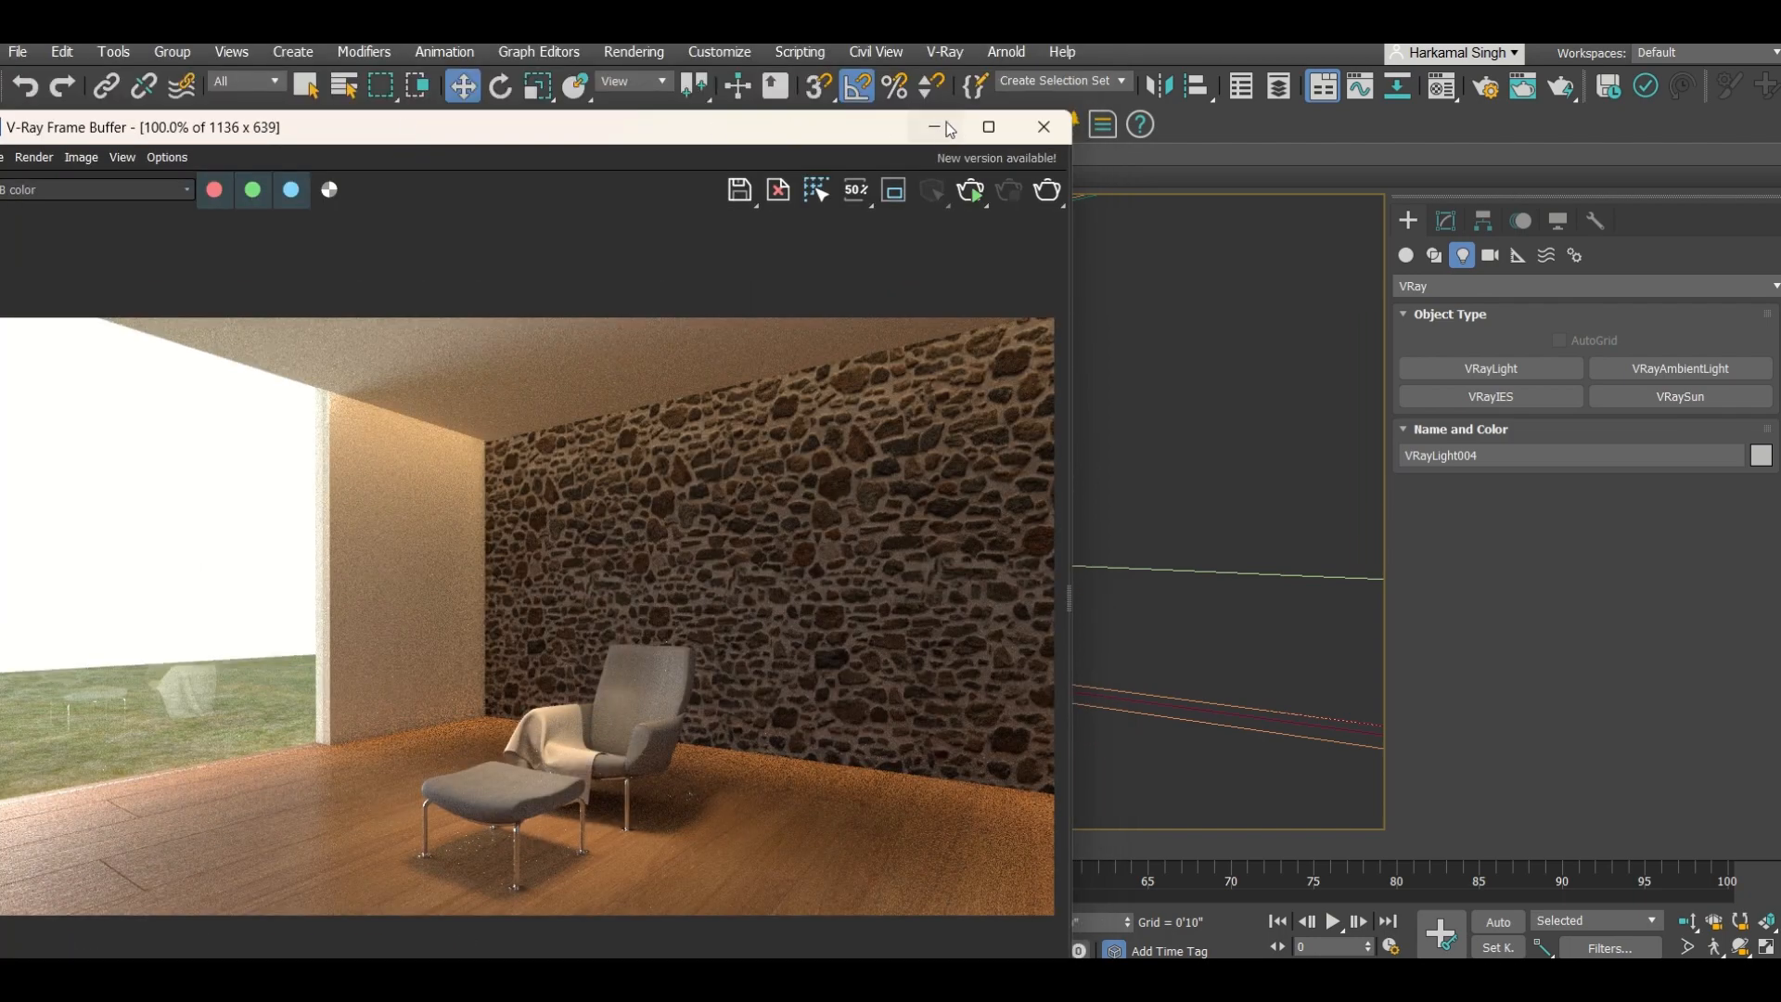
click(948, 128)
Step: Turn off the D1 dome light
key(t)
scroll(796, 350, down, 10)
click(895, 383)
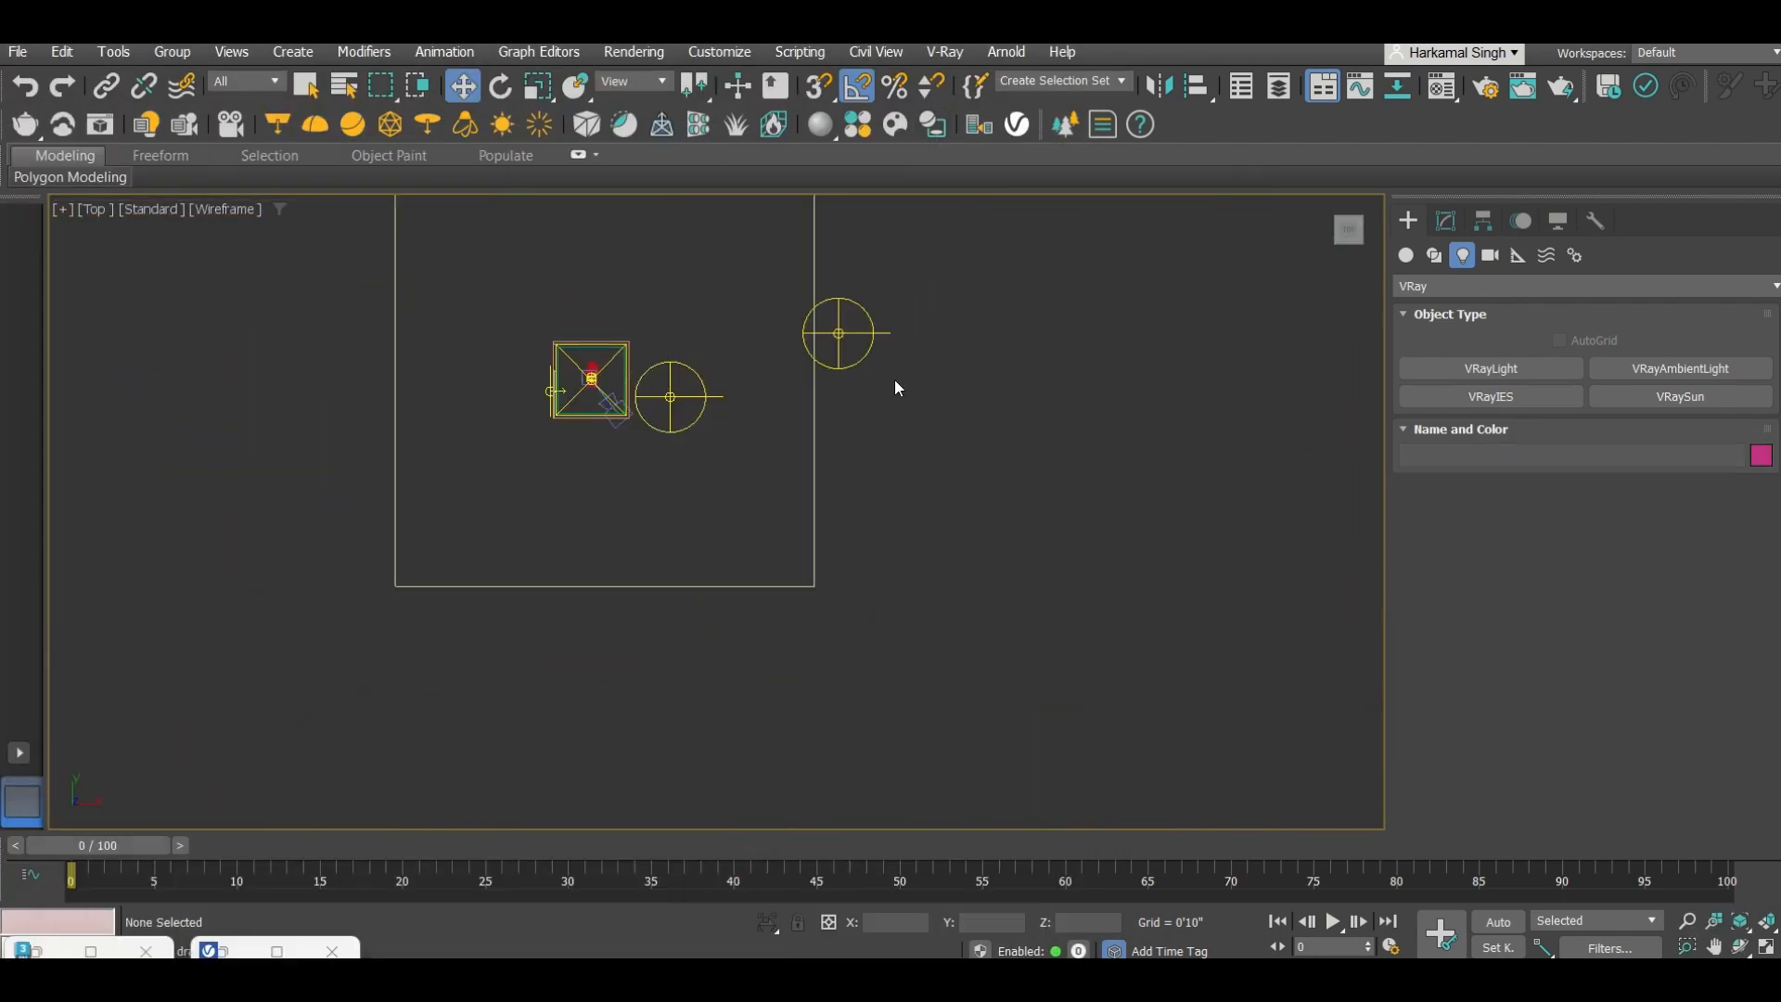
click(854, 331)
click(1449, 220)
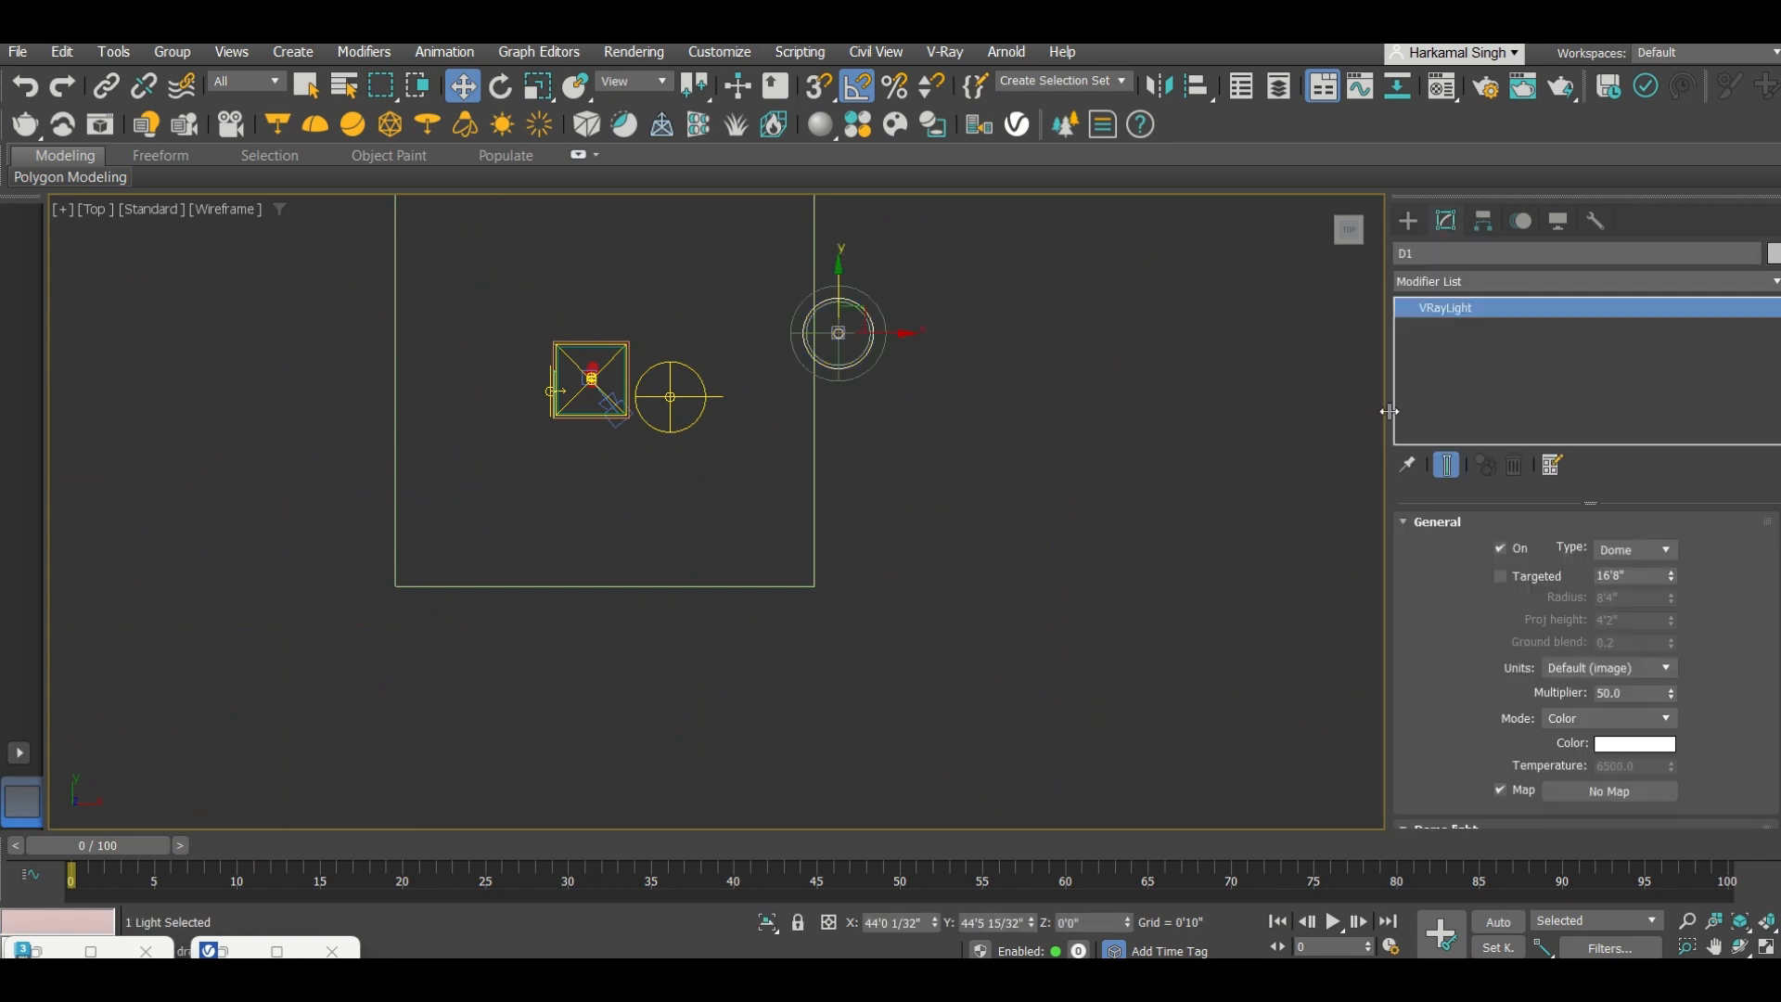
click(1501, 548)
click(772, 515)
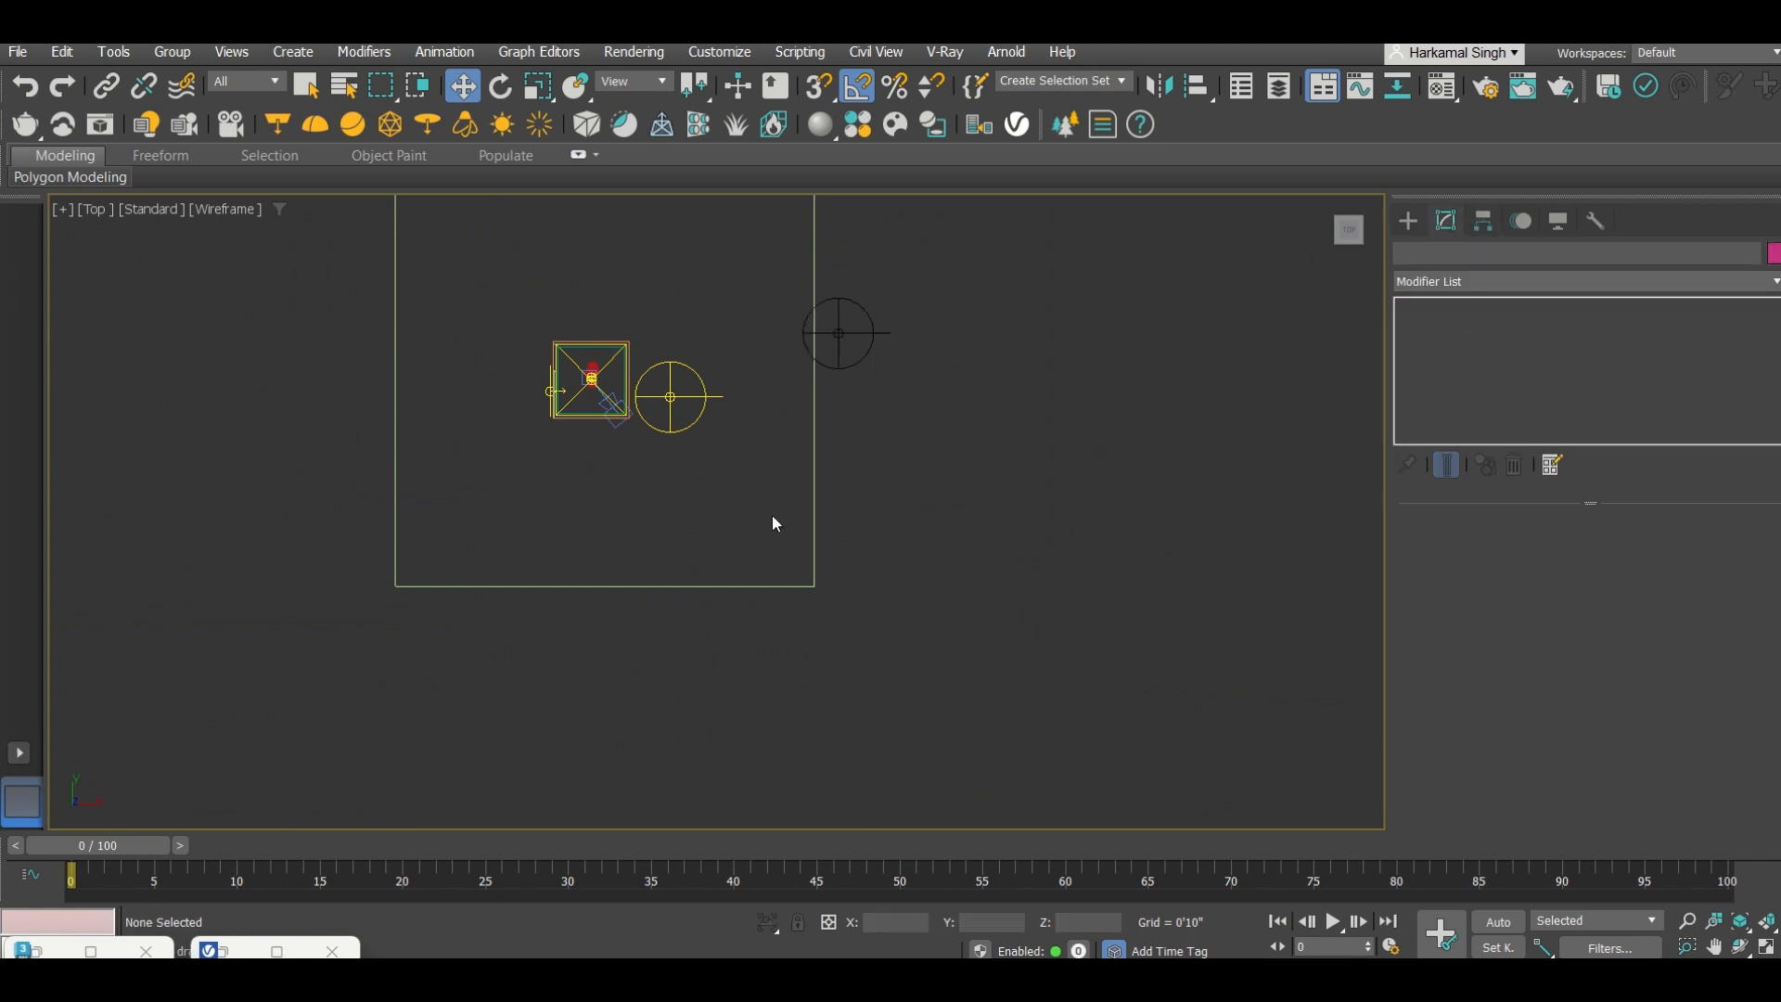
Step: Select the Sunset 028 dome light, return to the camera view and start an interactive render
click(680, 397)
key(c)
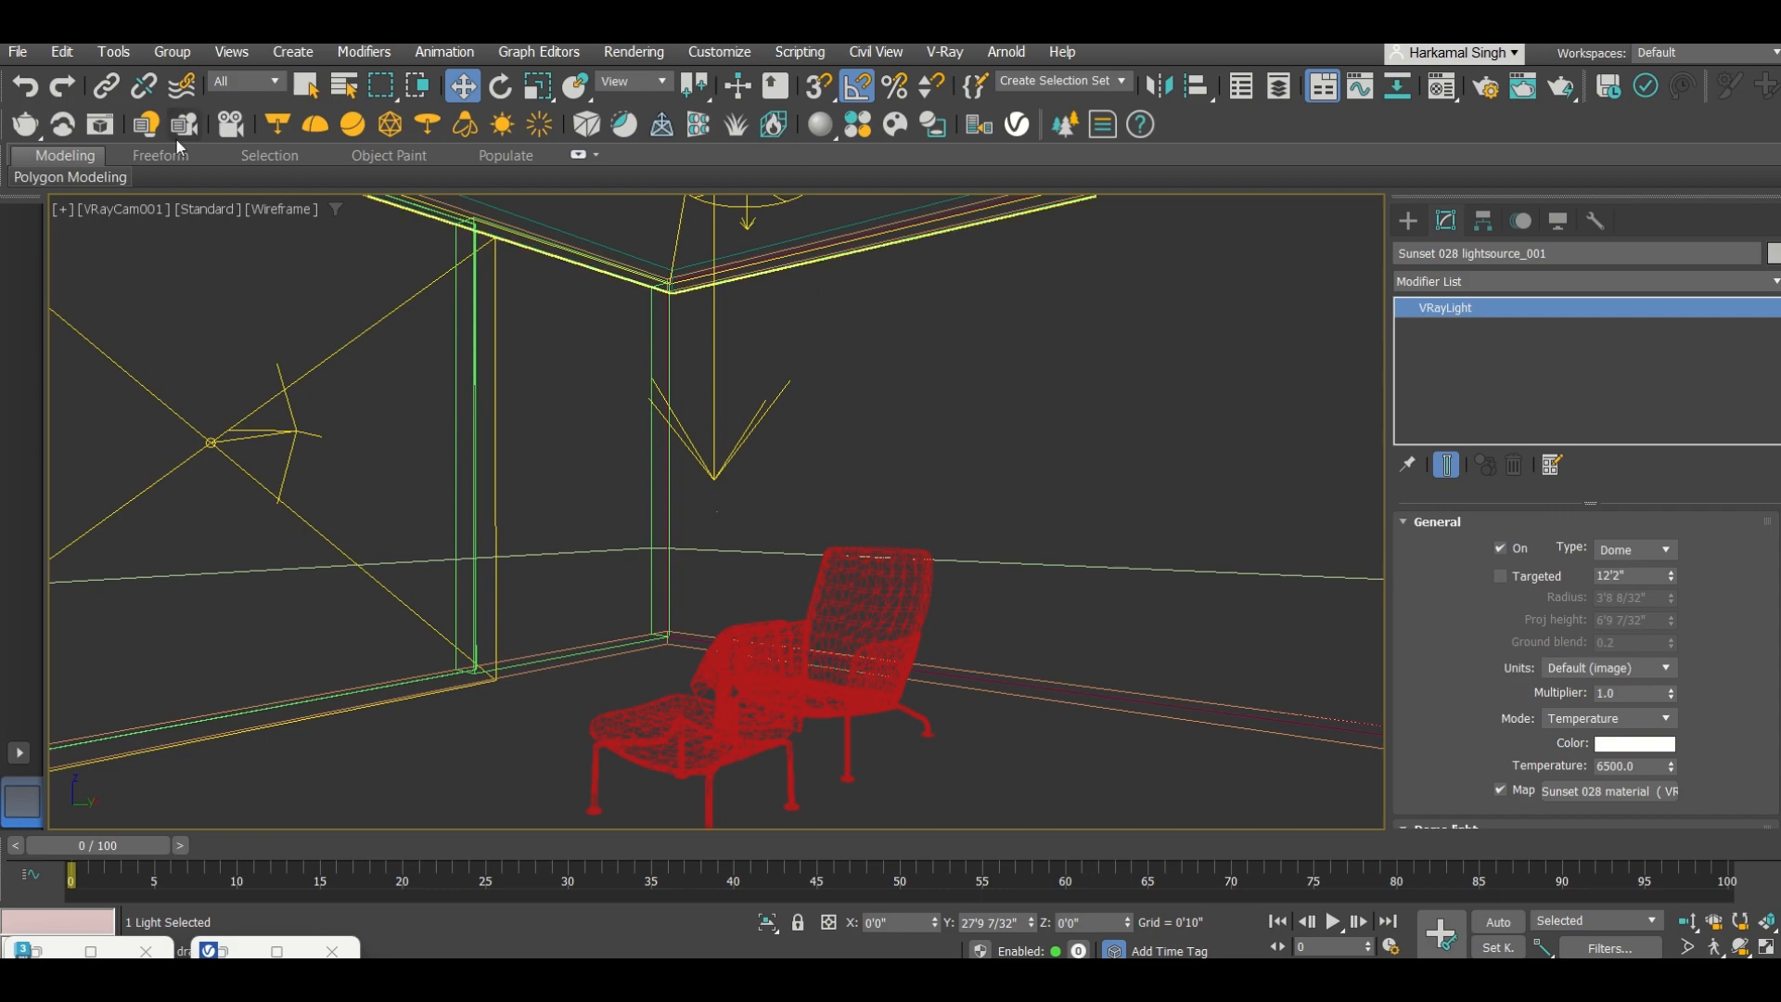
click(101, 126)
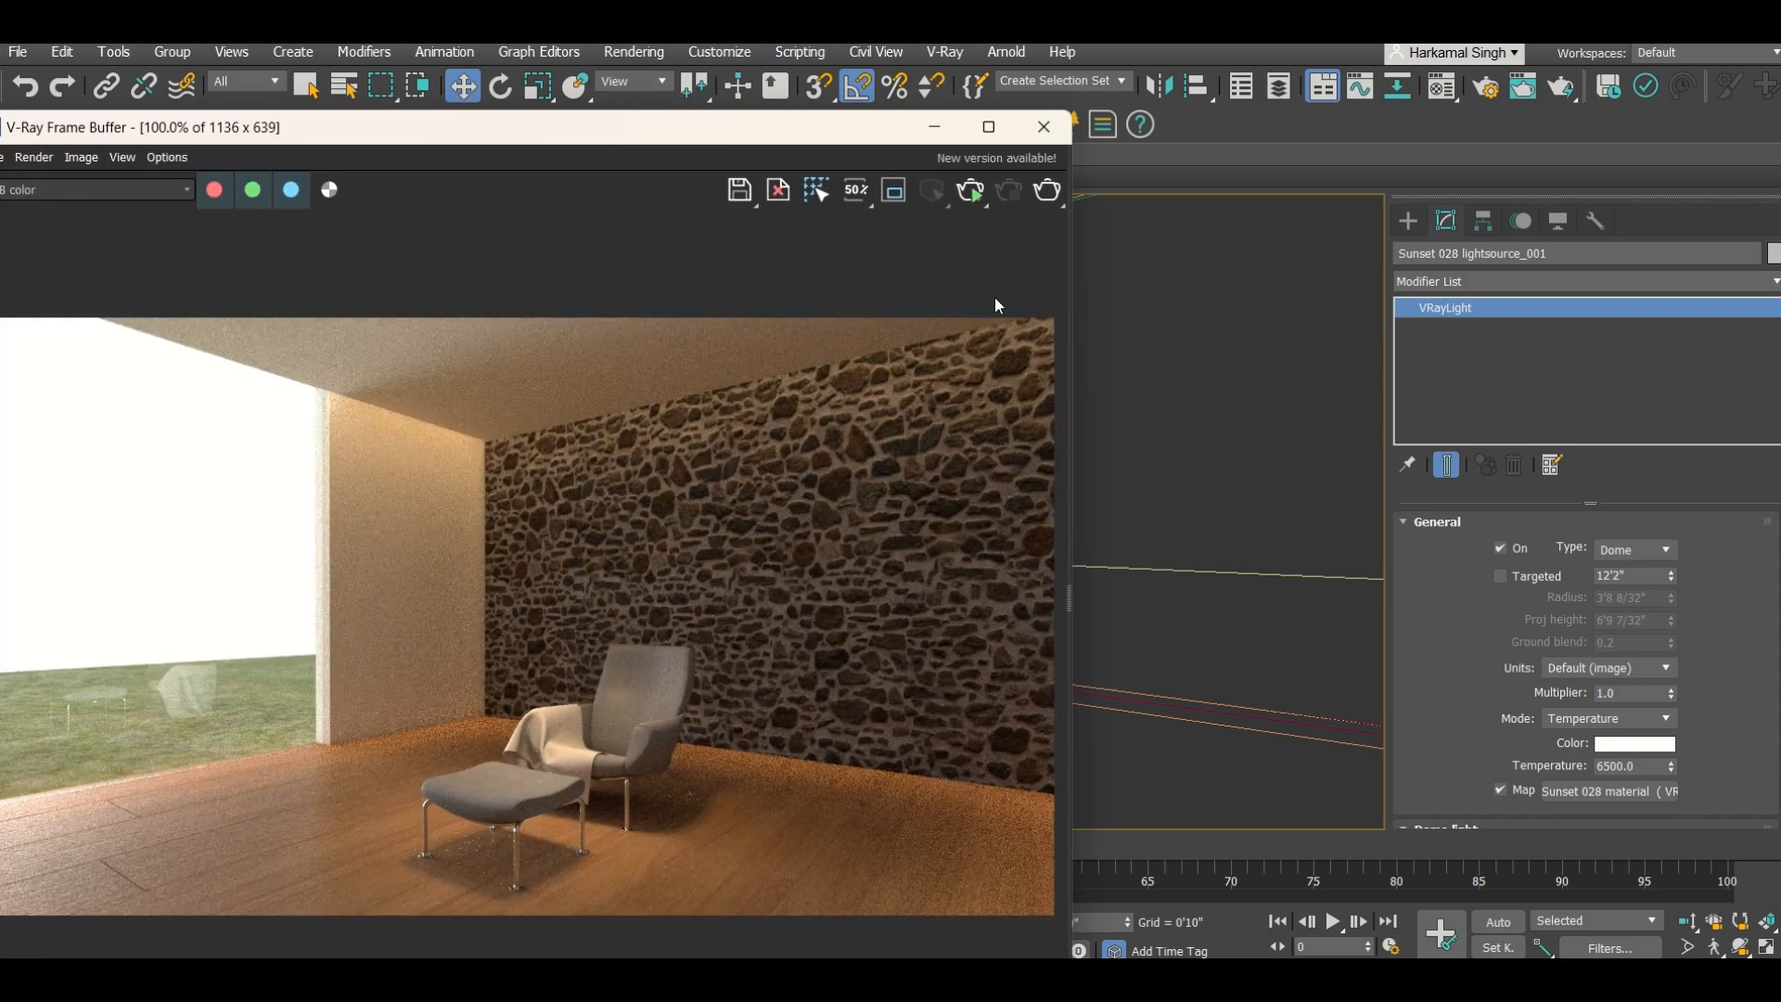
click(970, 191)
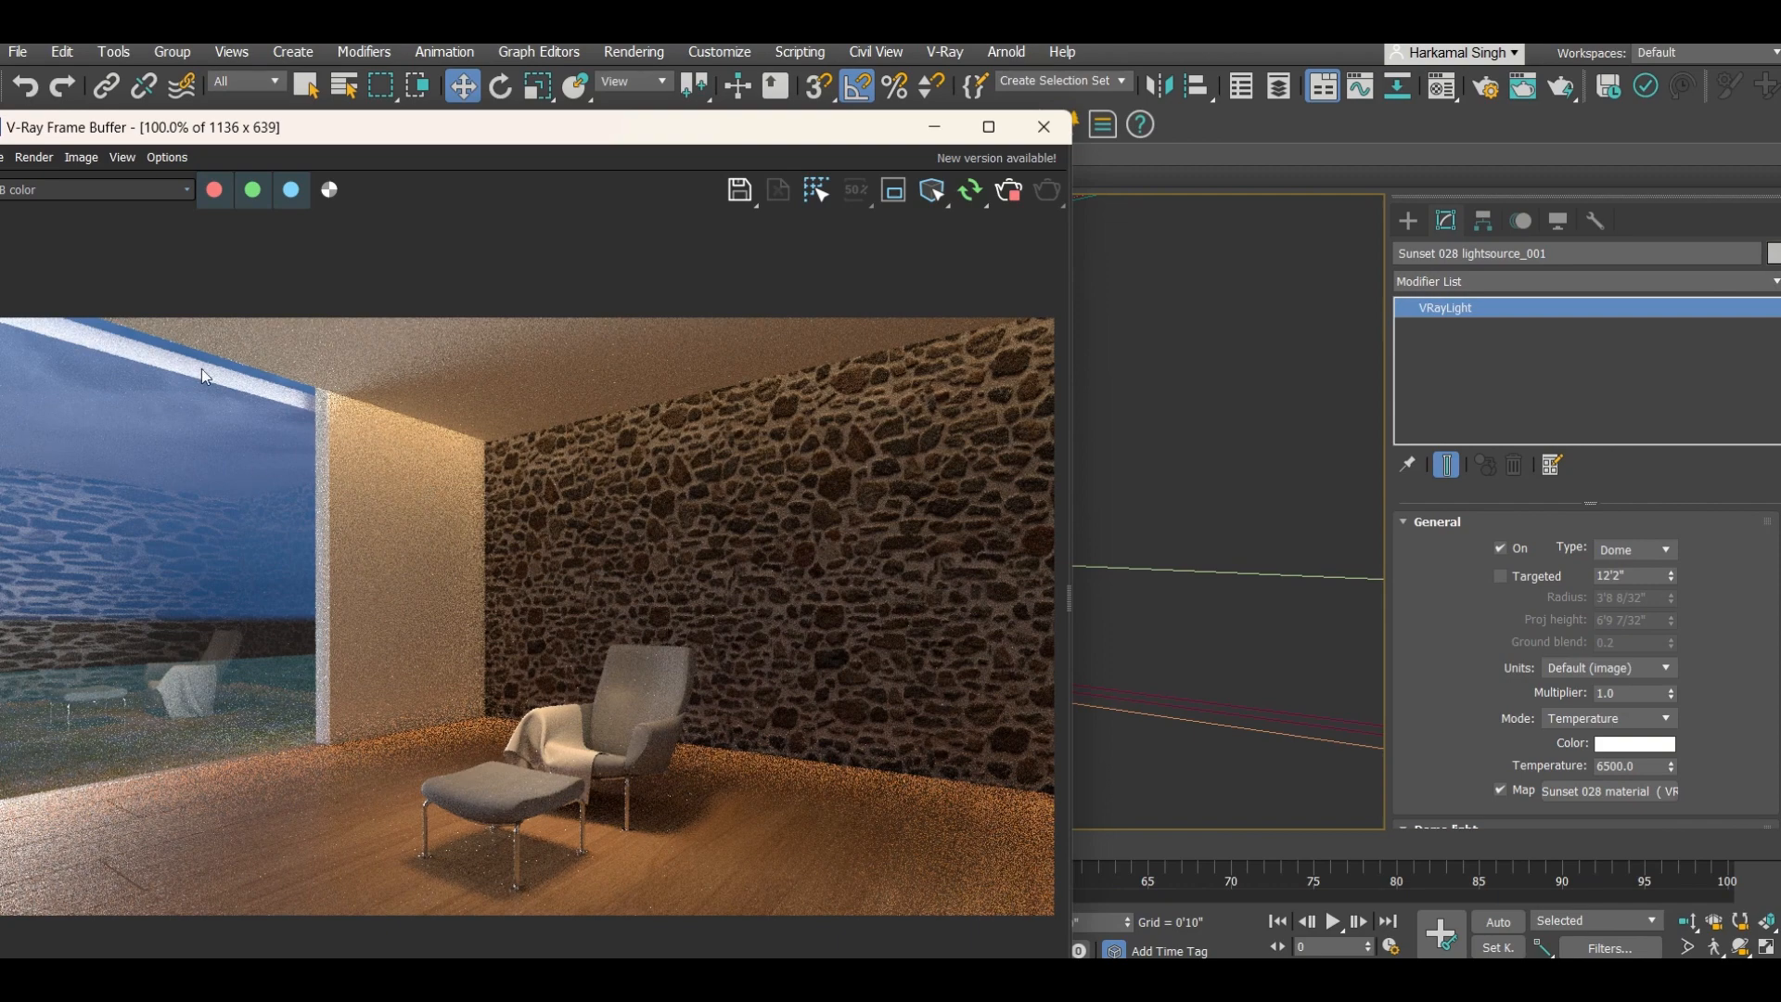
Step: Turn off the plane light at the window and examine the result in the interactive render
click(934, 126)
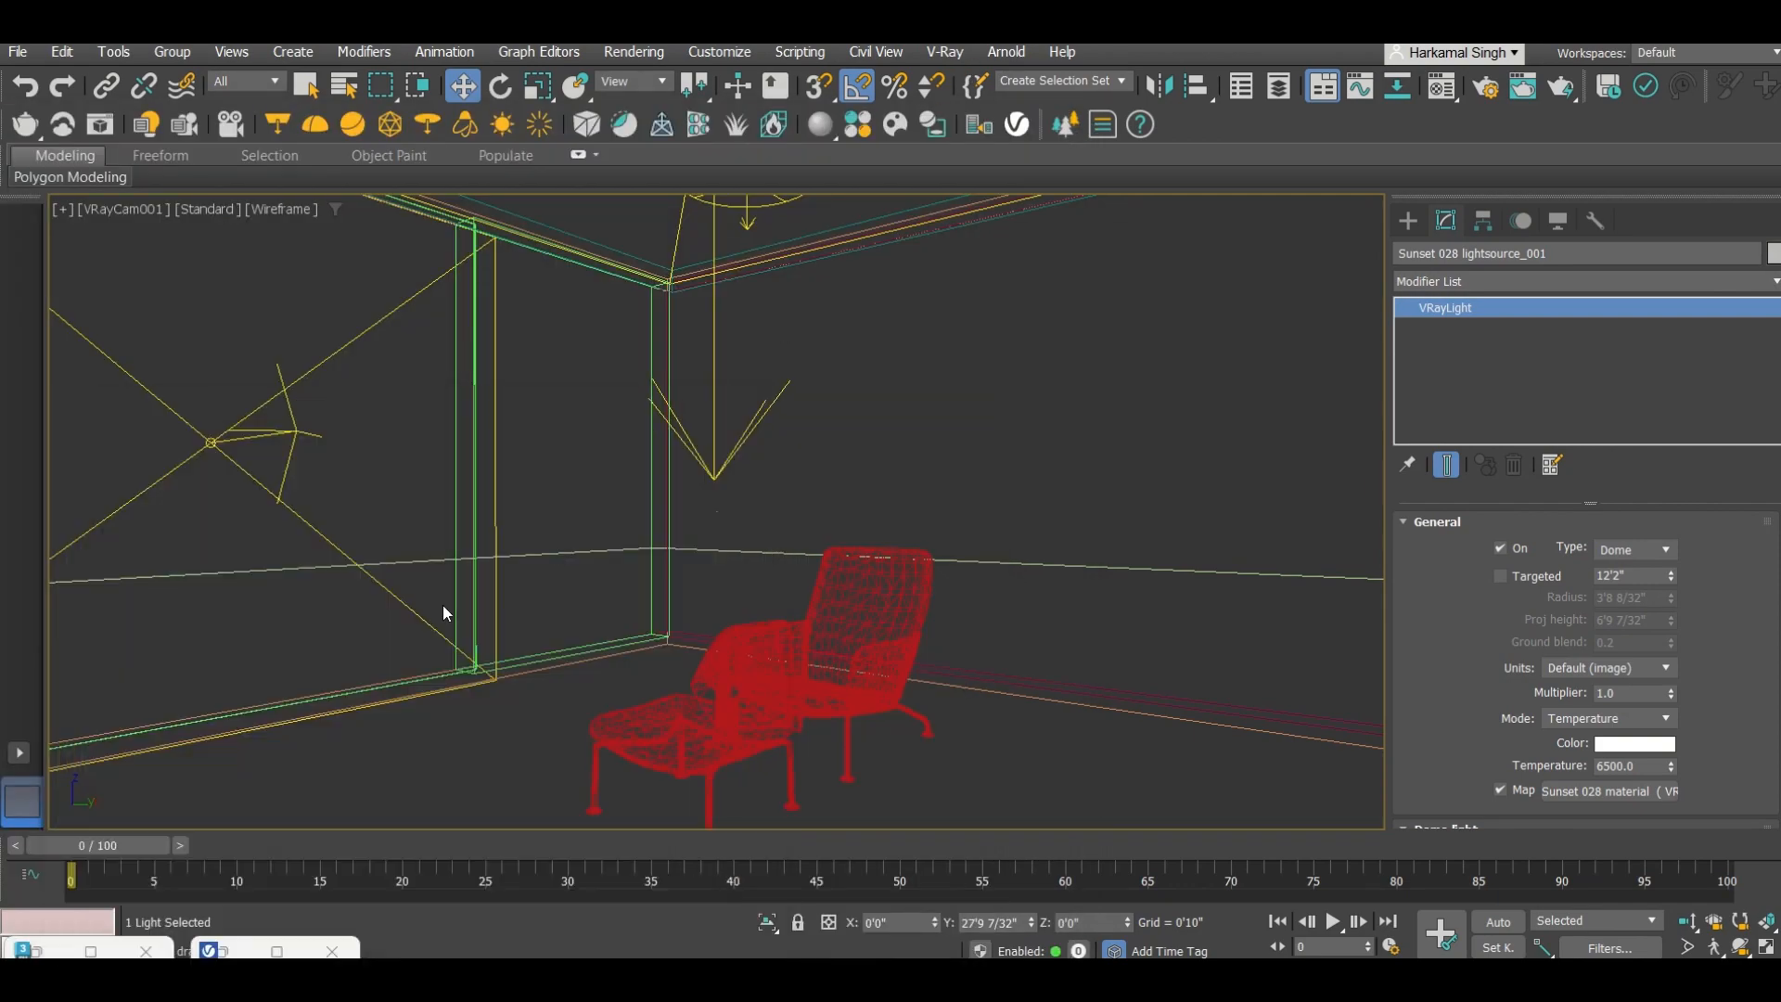
click(291, 430)
click(1500, 548)
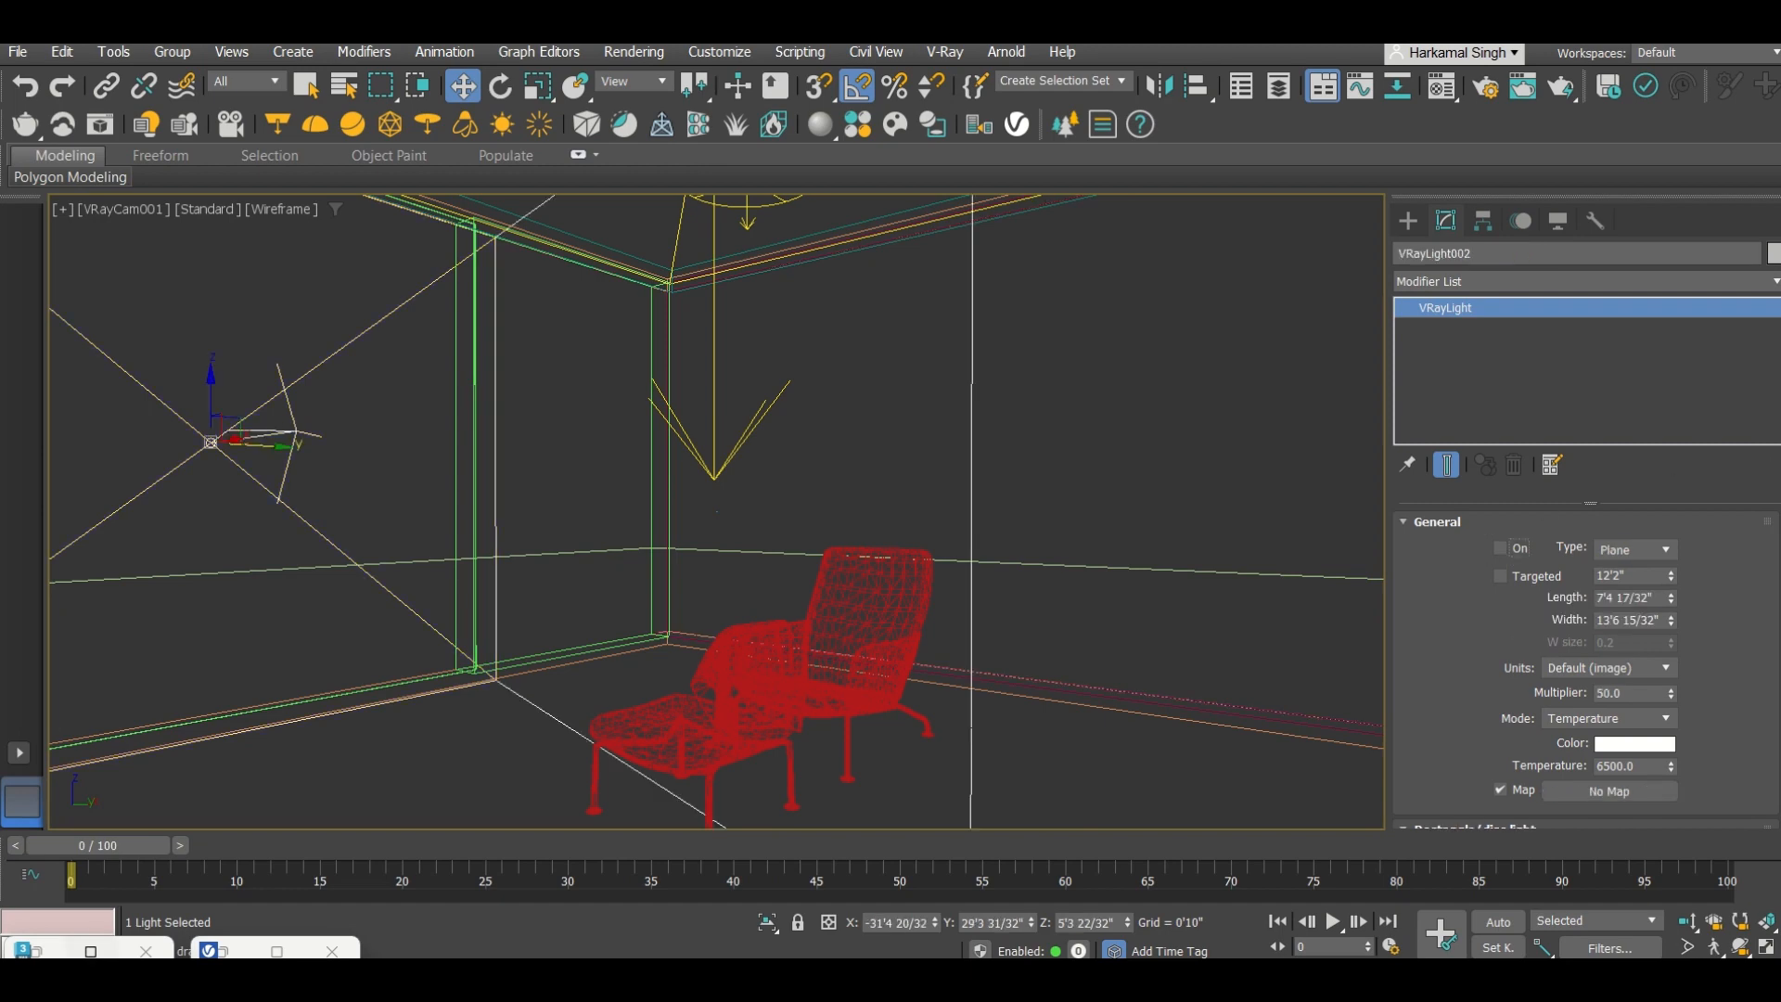
click(223, 951)
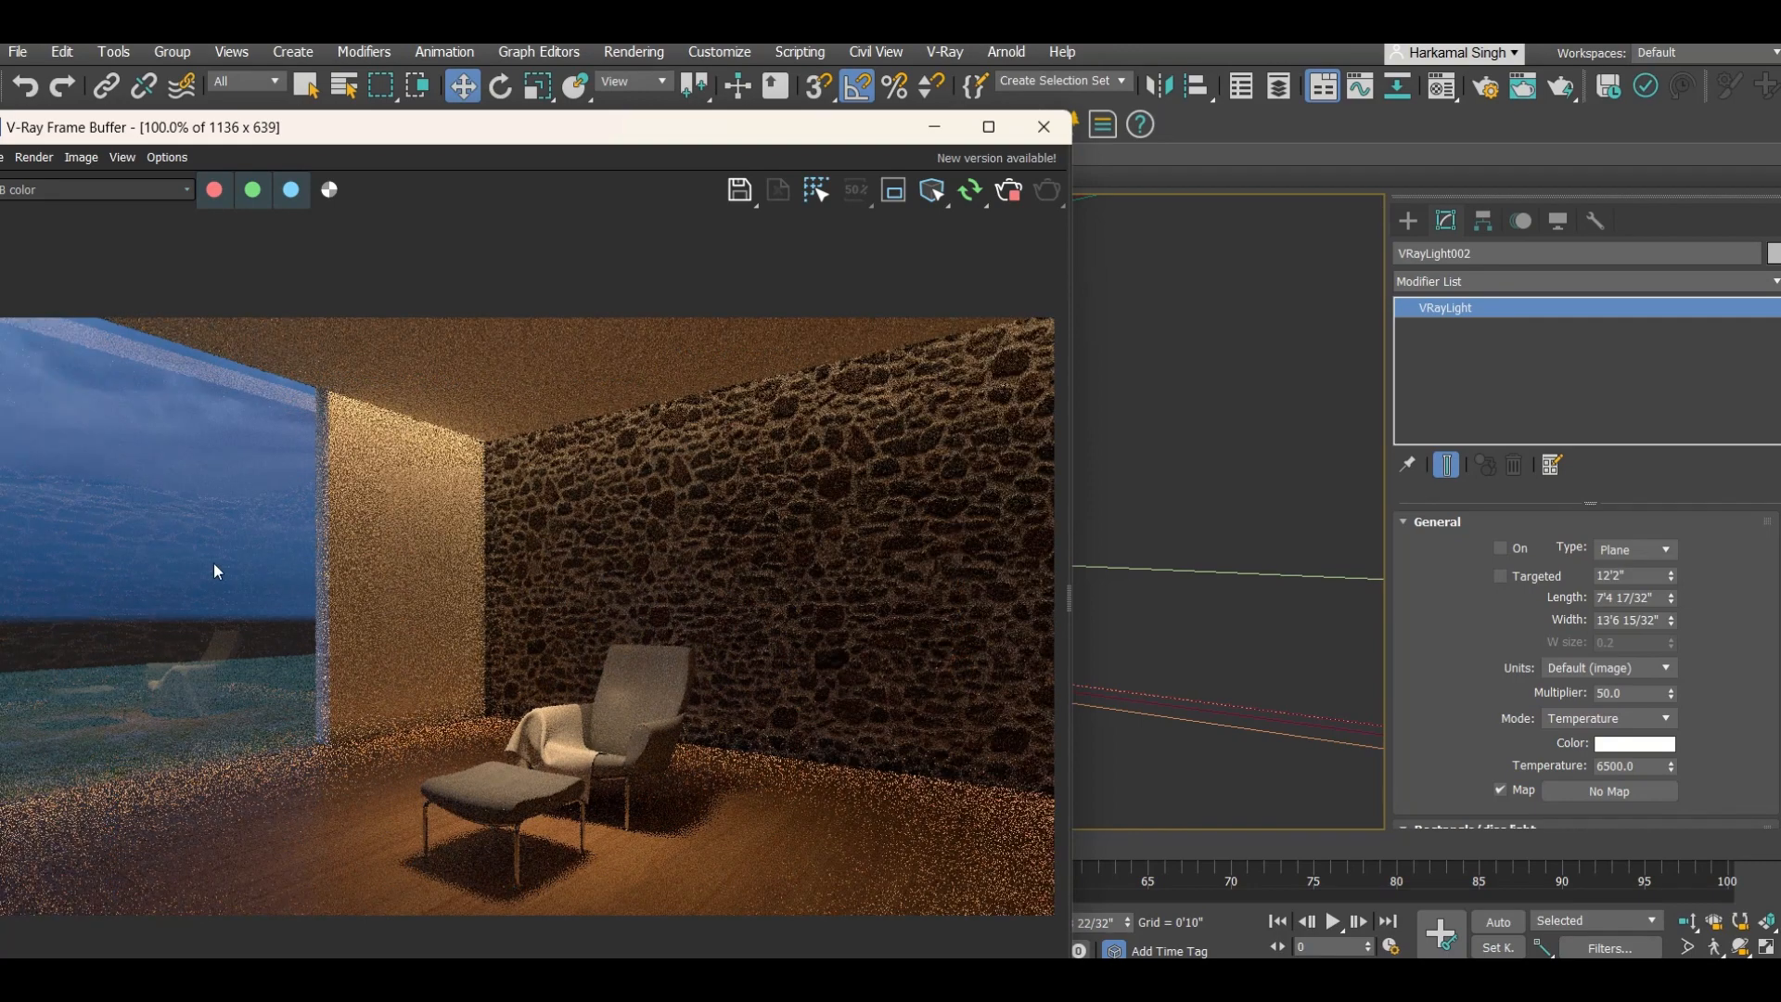
scroll(167, 499, up, 1)
scroll(213, 490, down, 1)
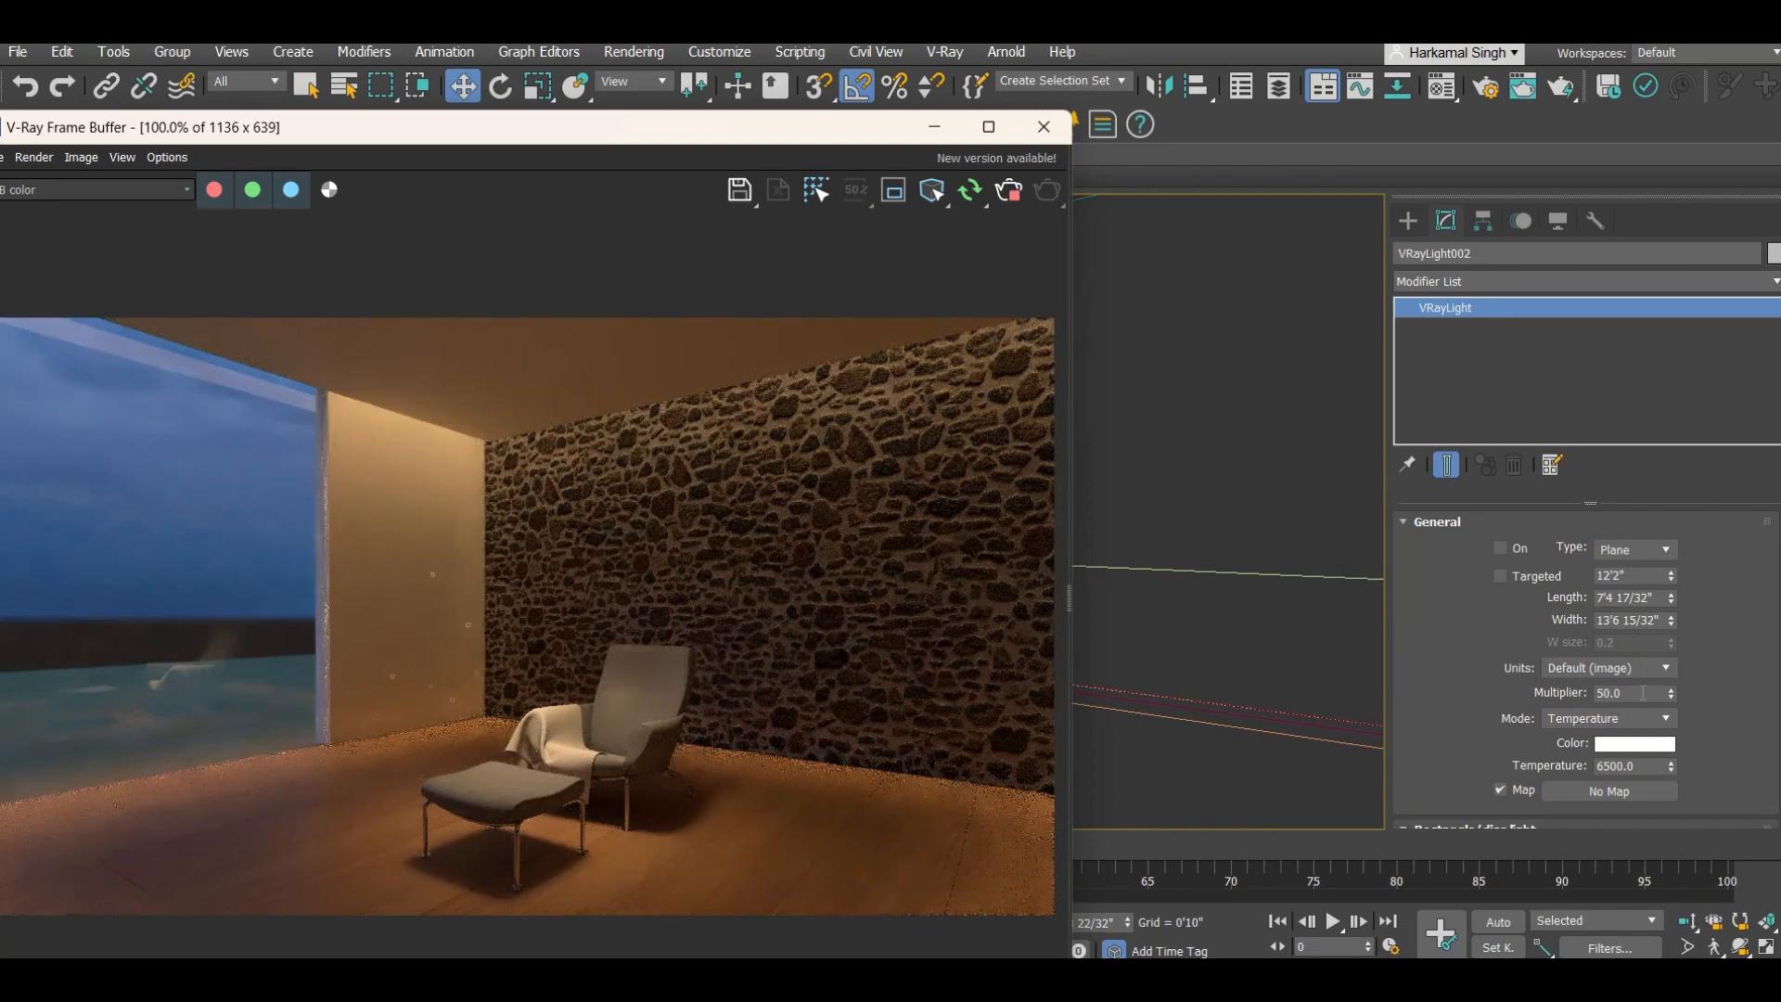
click(935, 126)
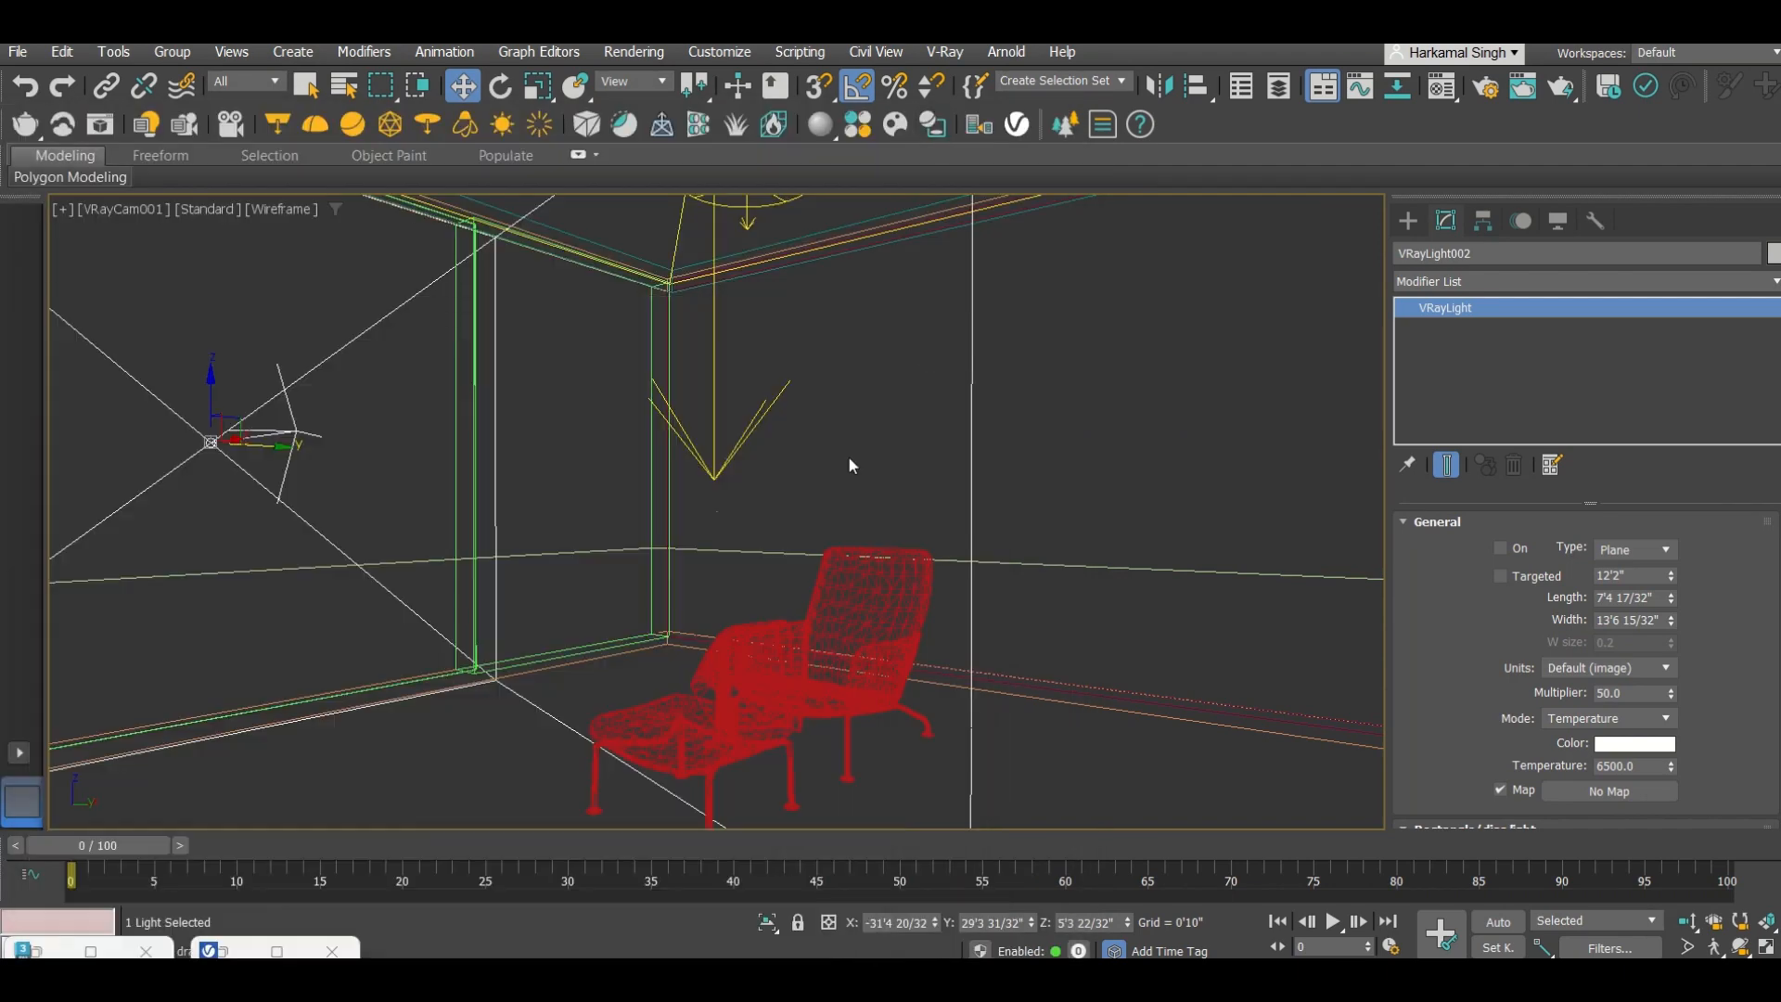
Step: Select the Sunset 028 dome light and increase its multiplier, trying 4 and settling on 8, while checking the render
click(837, 464)
key(t)
scroll(833, 477, down, 5)
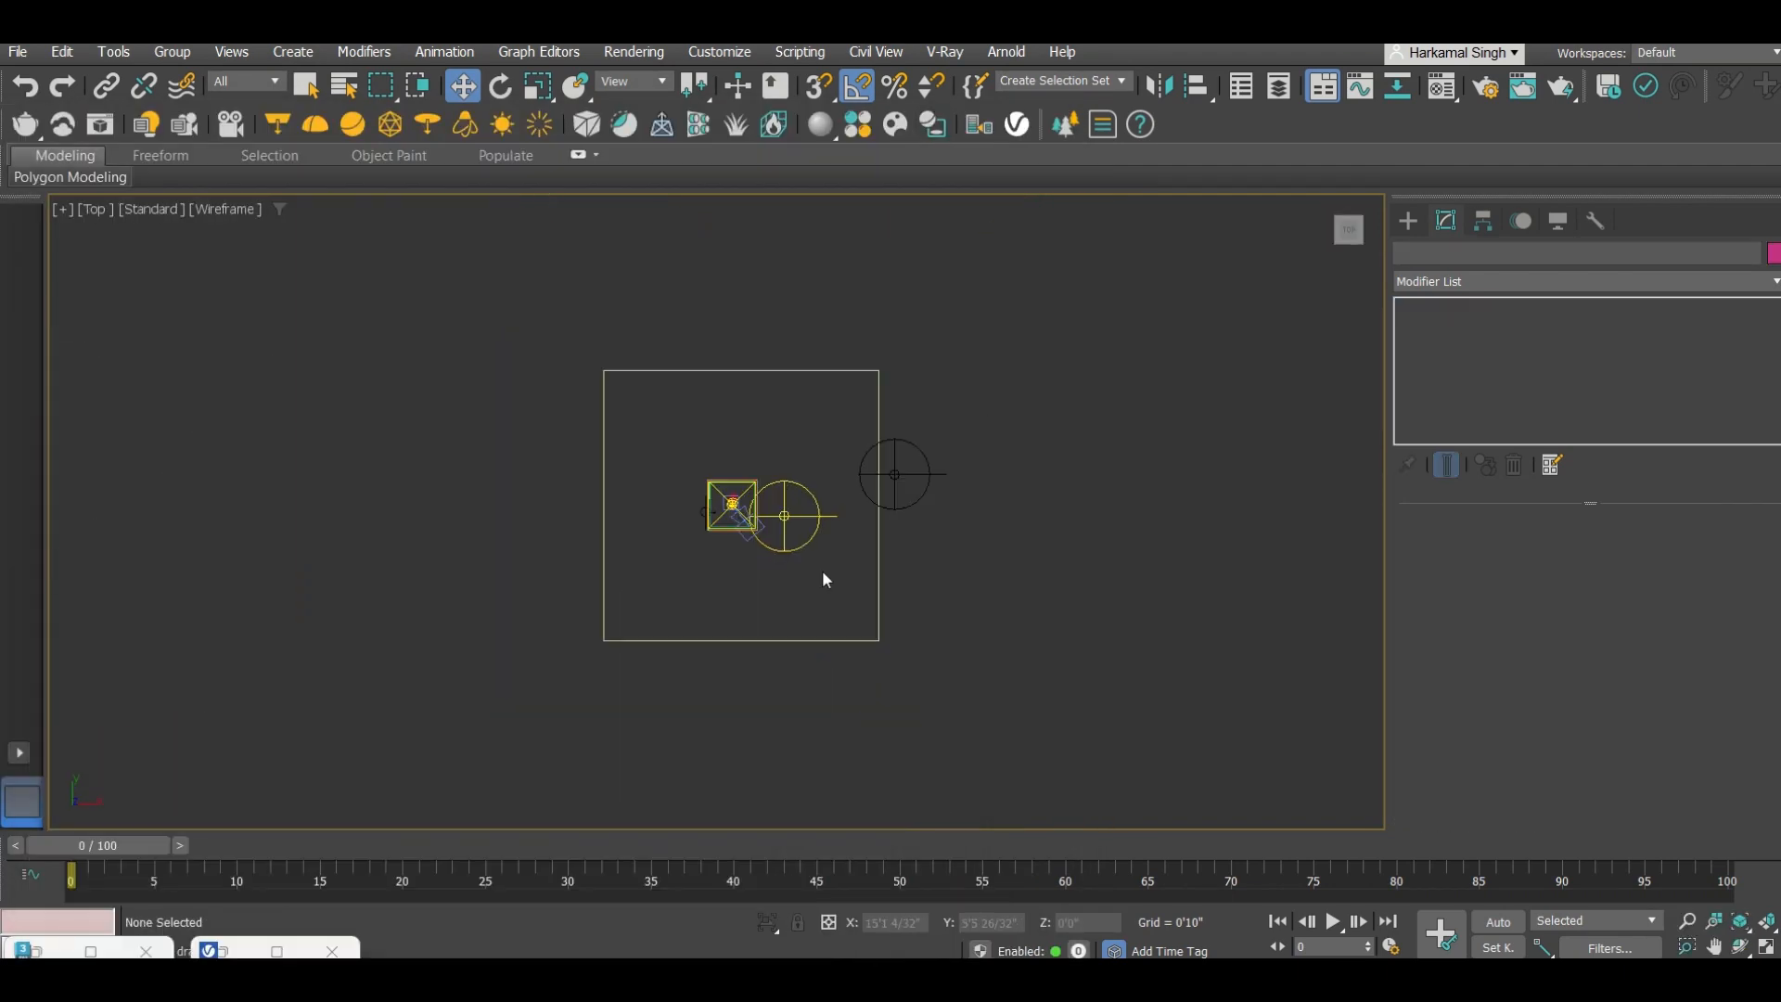
scroll(822, 565, up, 3)
click(722, 442)
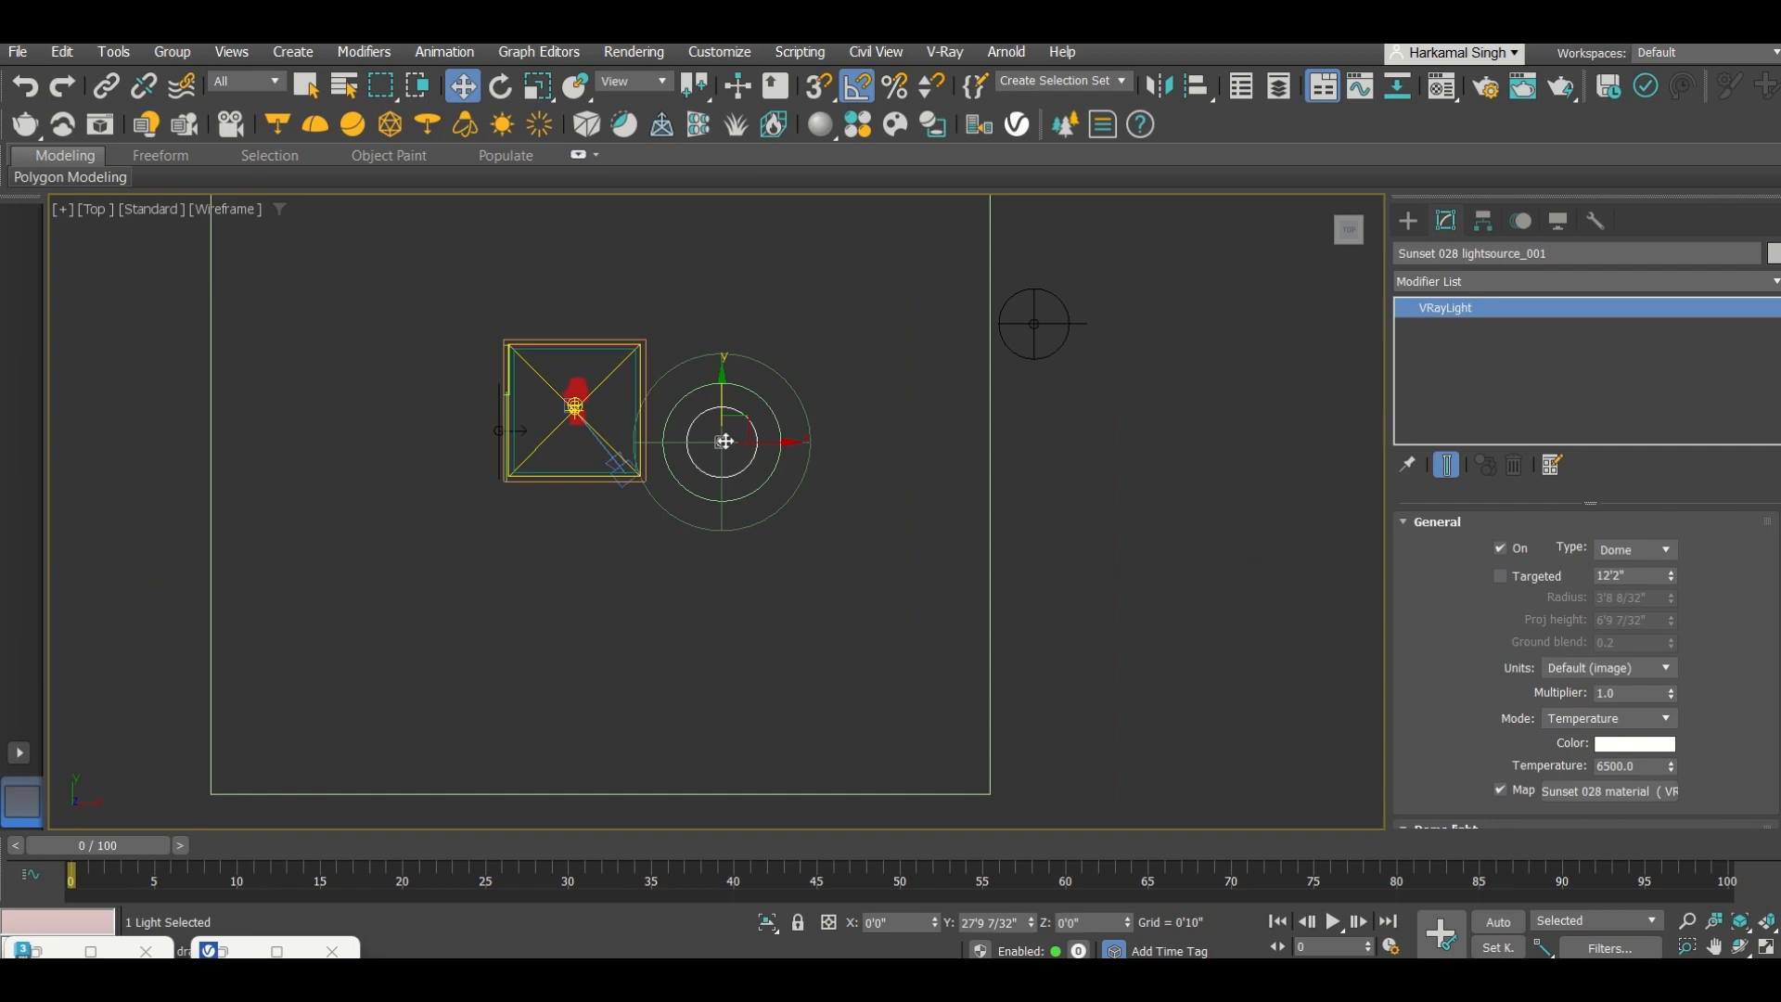
key(c)
click(104, 122)
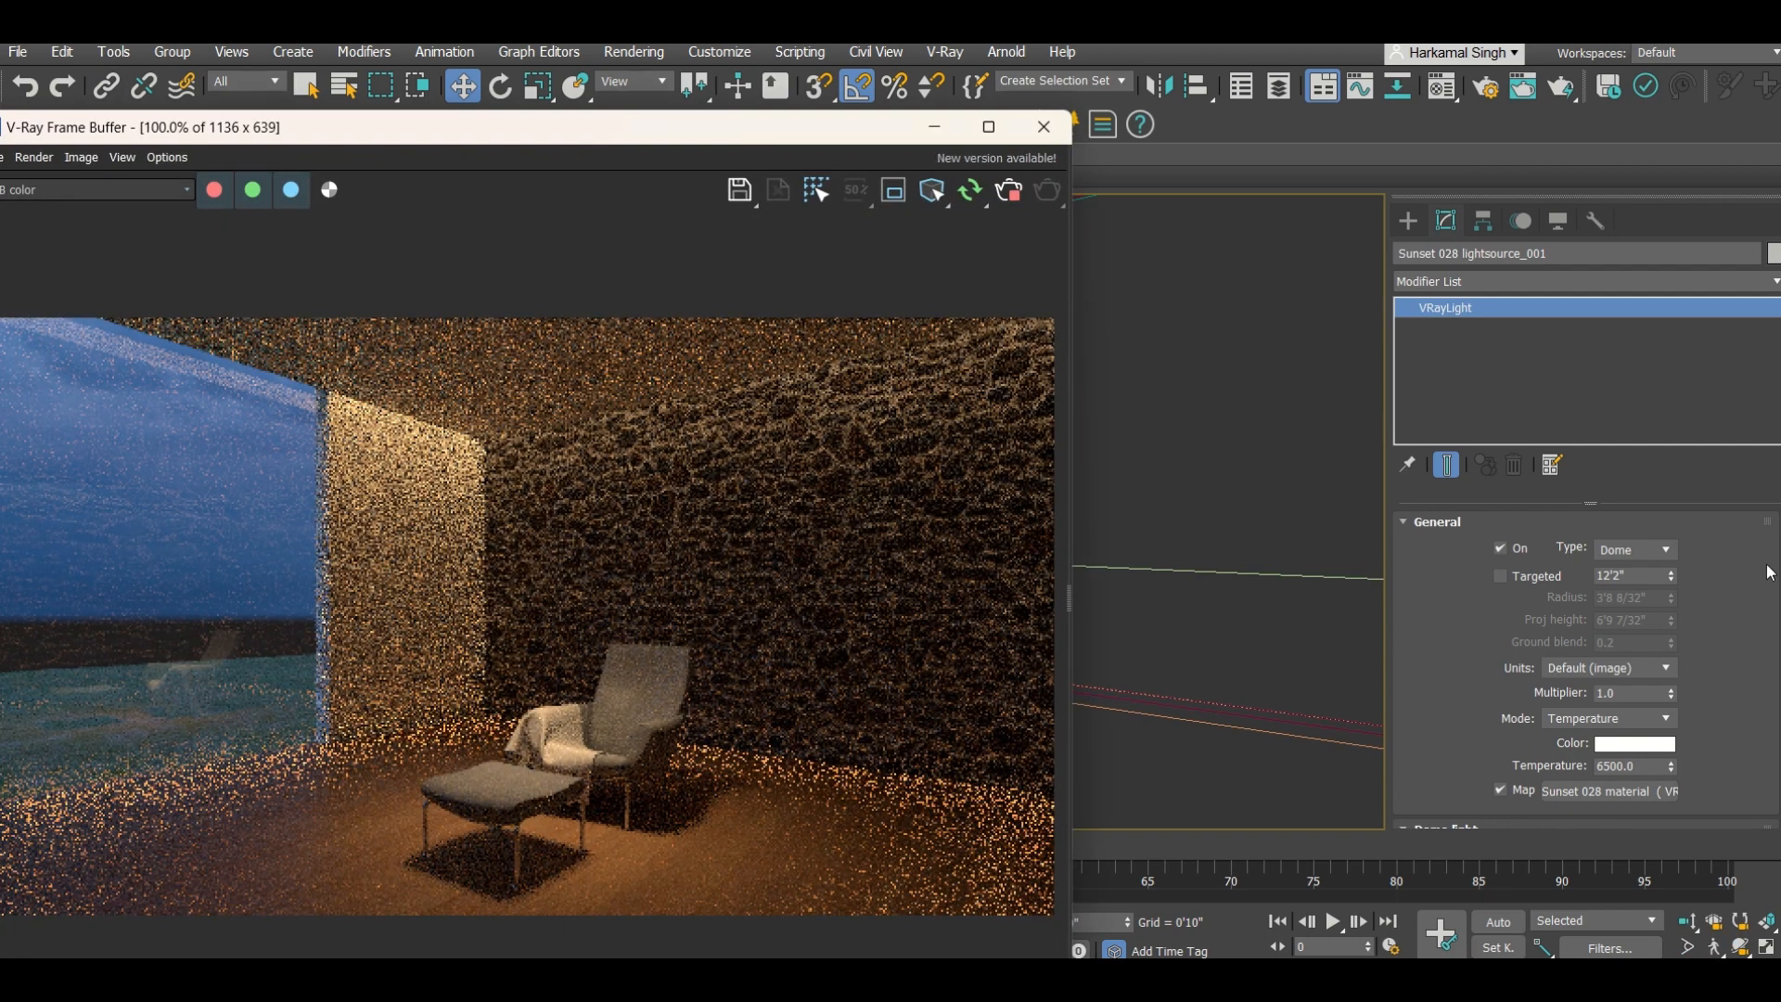
click(1624, 693)
text(4)
key(Return)
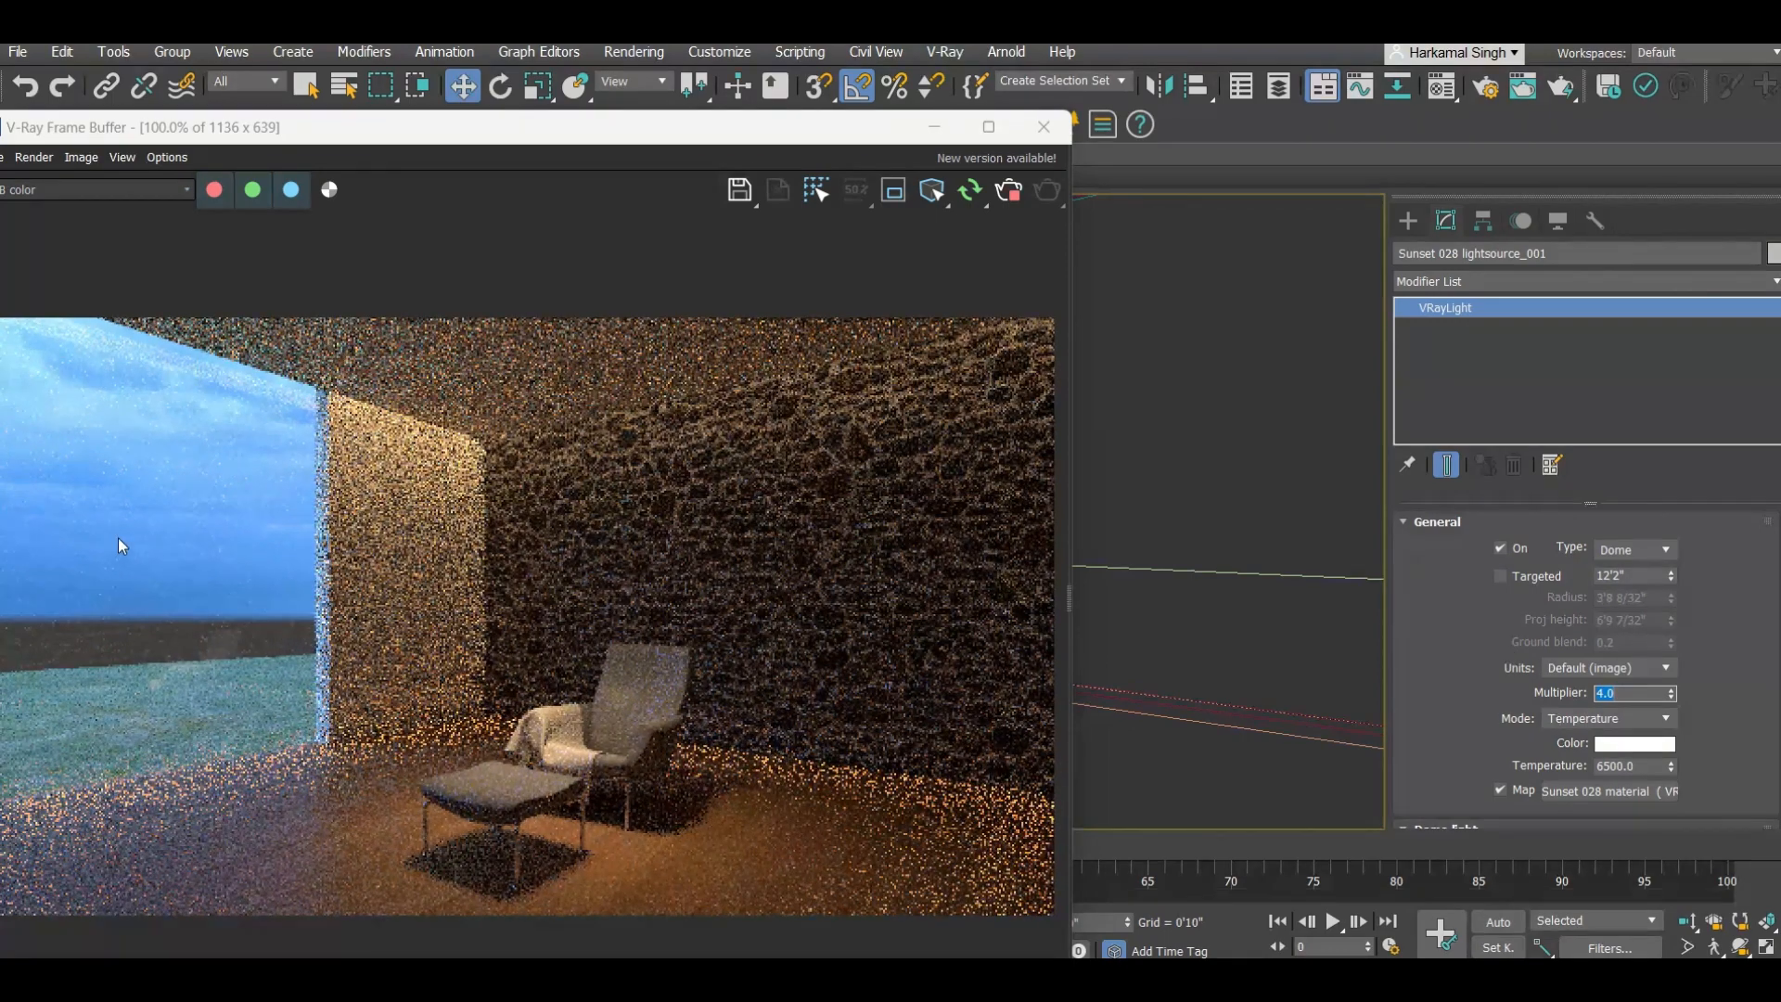
scroll(162, 449, up, 2)
scroll(213, 453, down, 2)
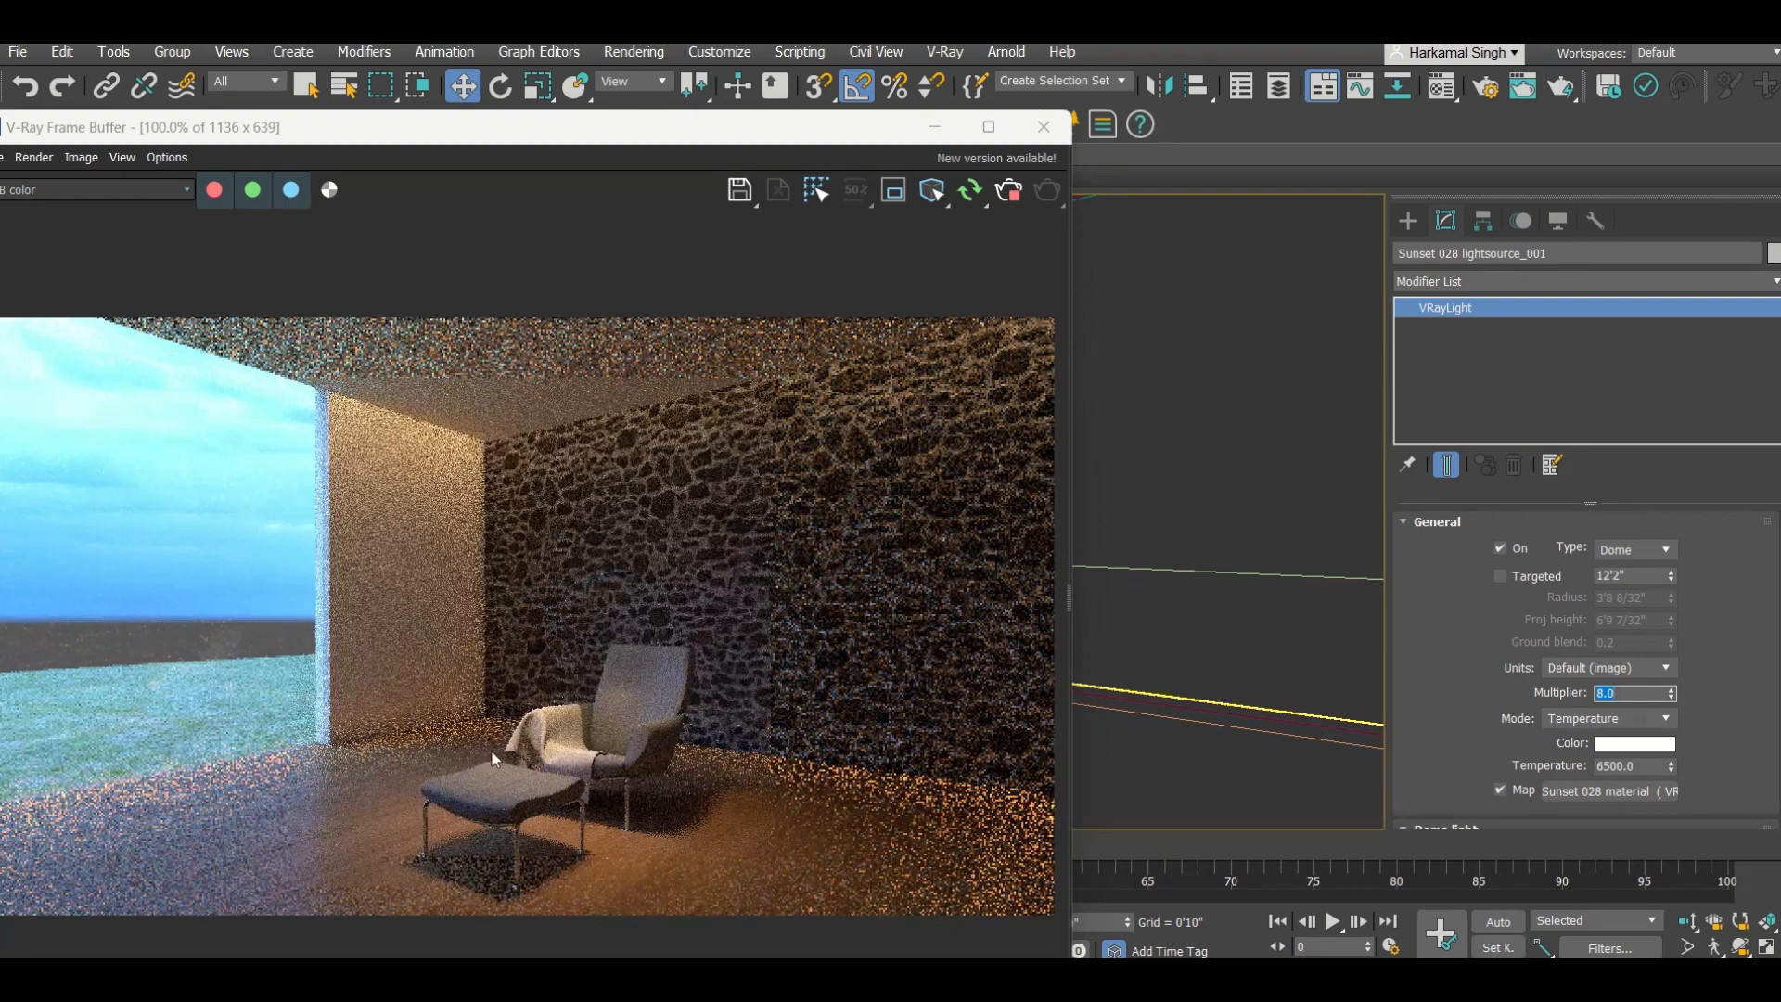
Step: Examine the sky and wall lighting in the render, stop the interactive rendering and close the frame buffer
scroll(226, 547, up, 1)
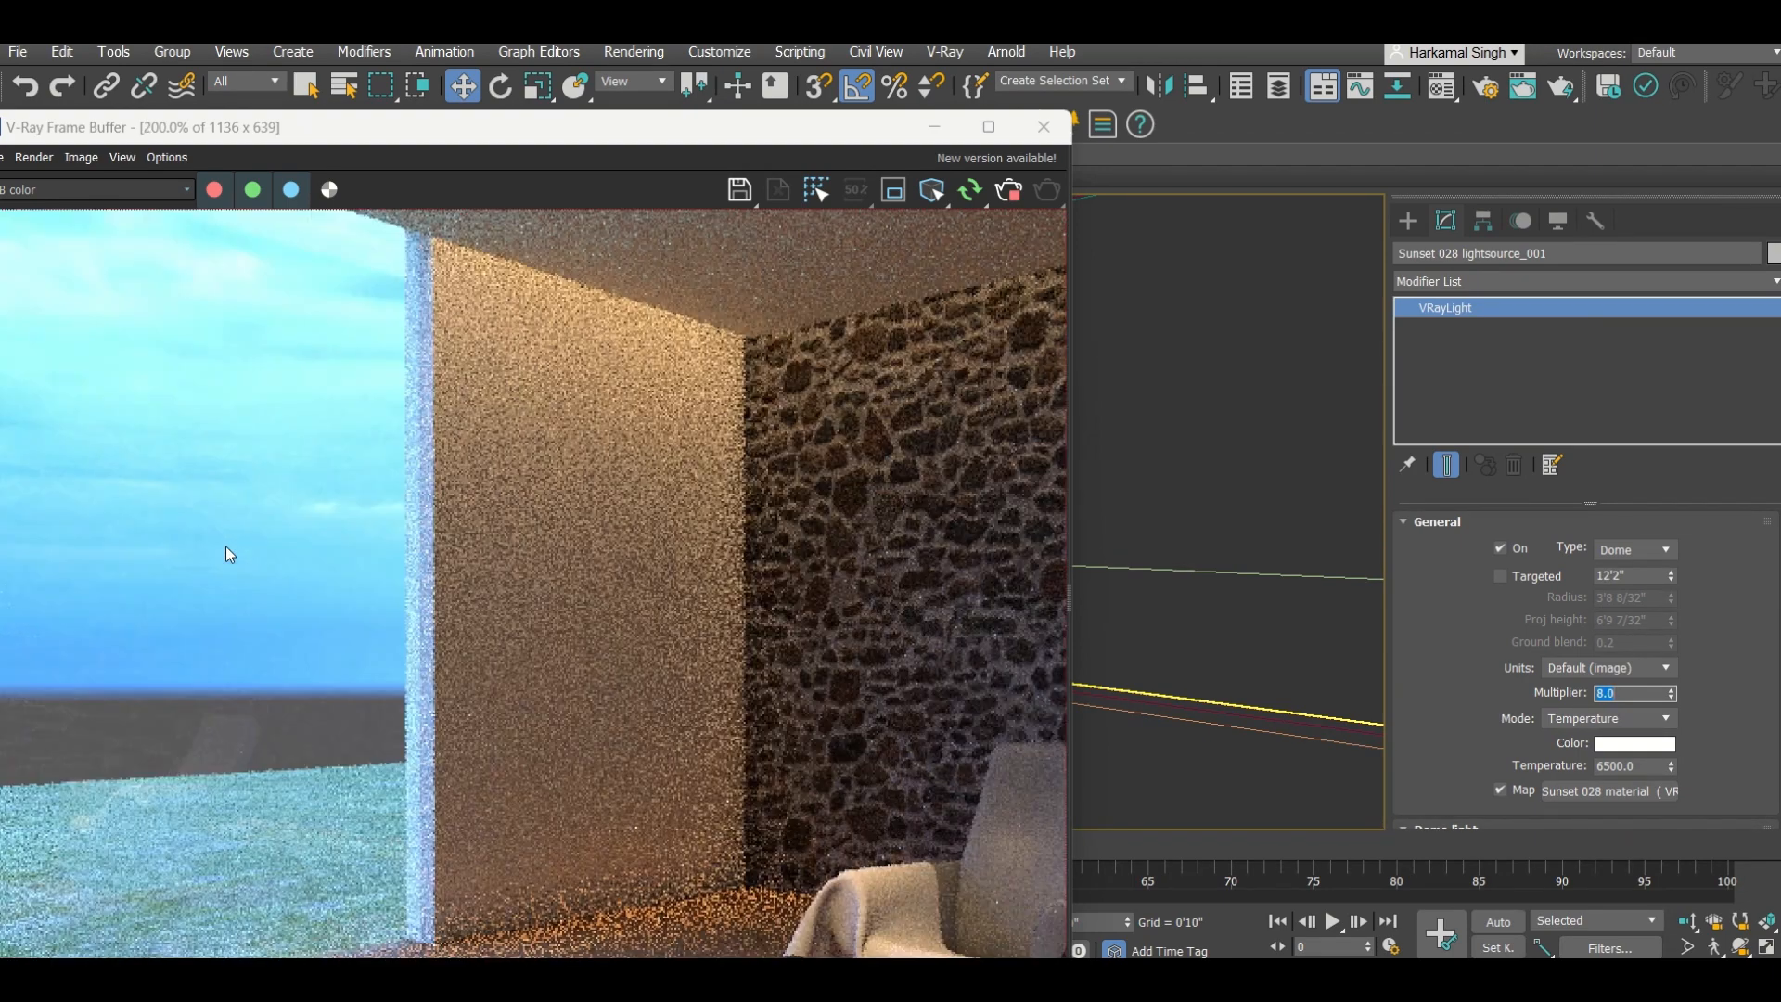
scroll(232, 547, down, 1)
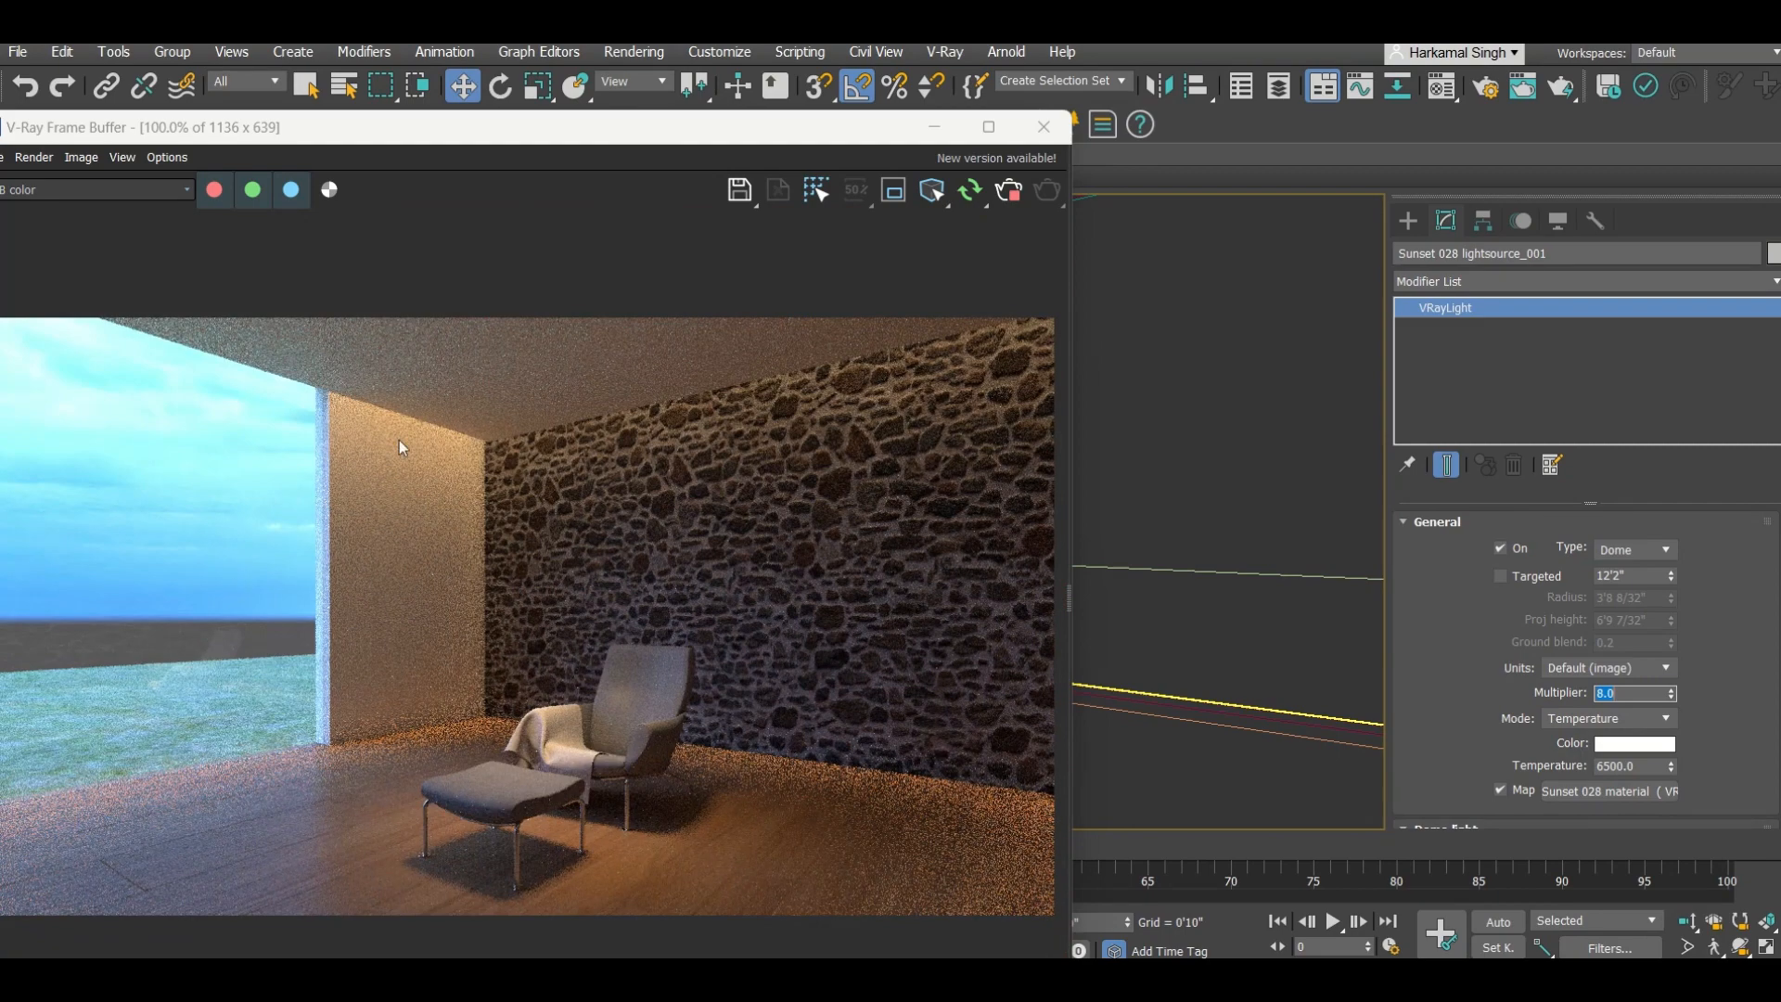
click(1013, 193)
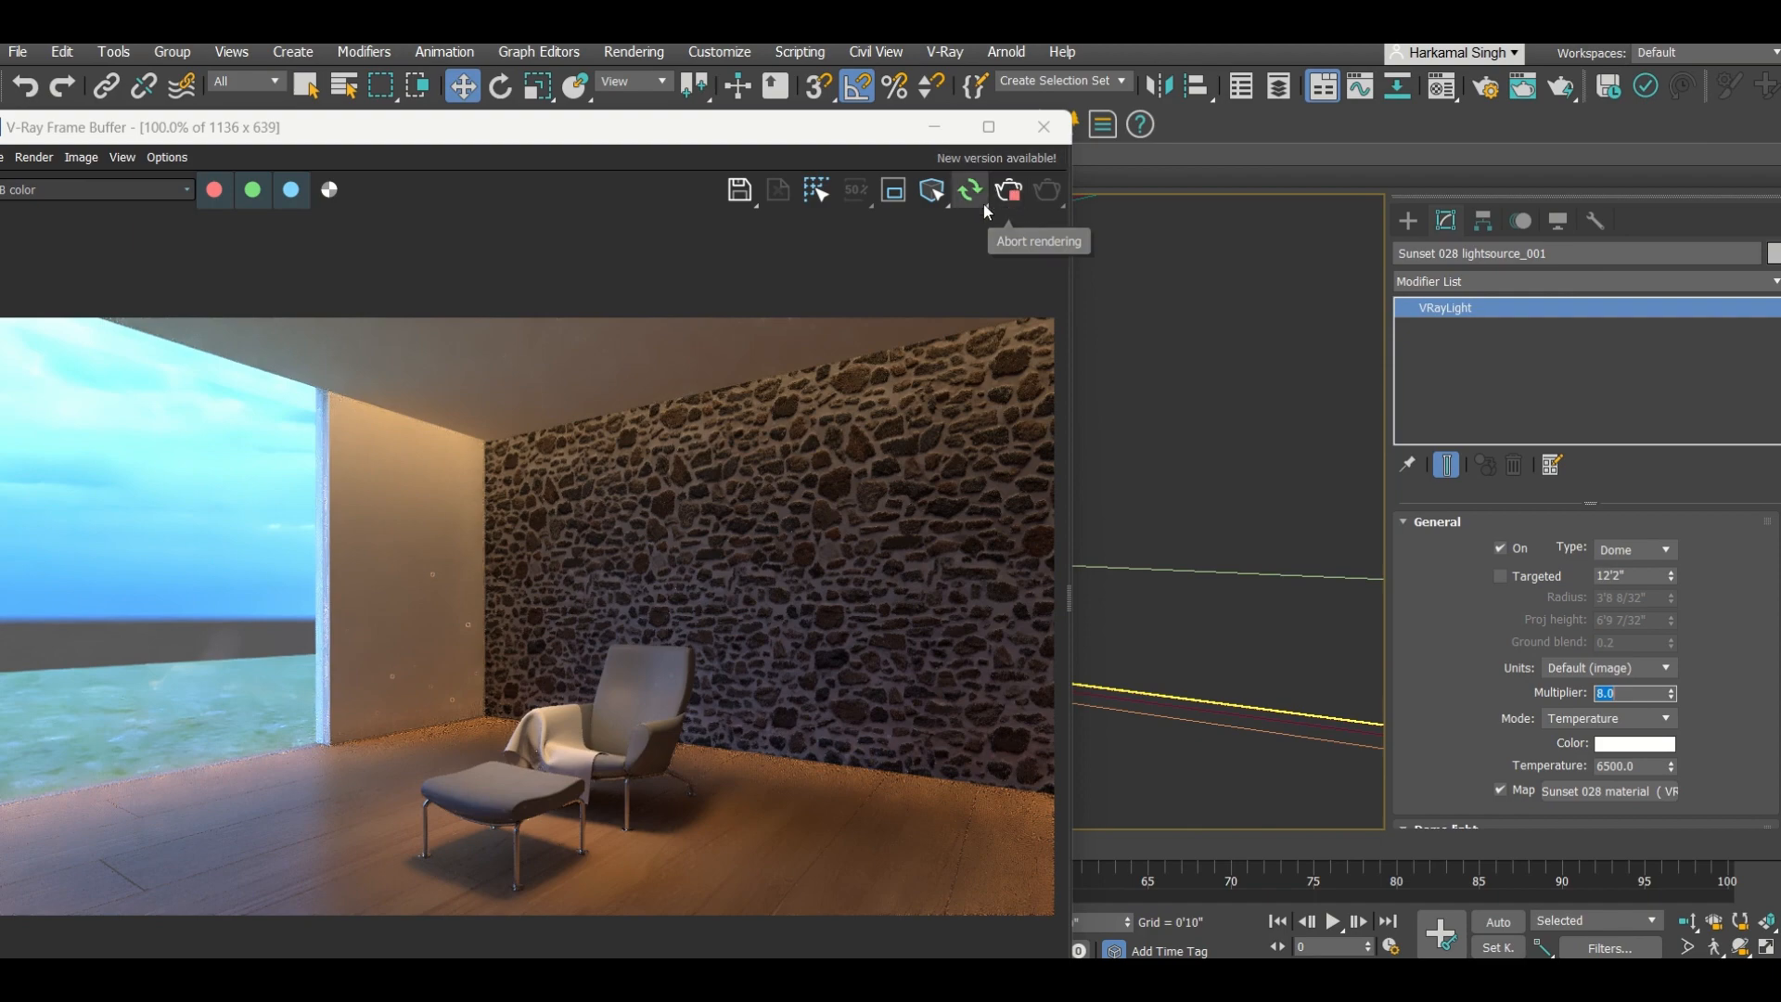
click(1043, 126)
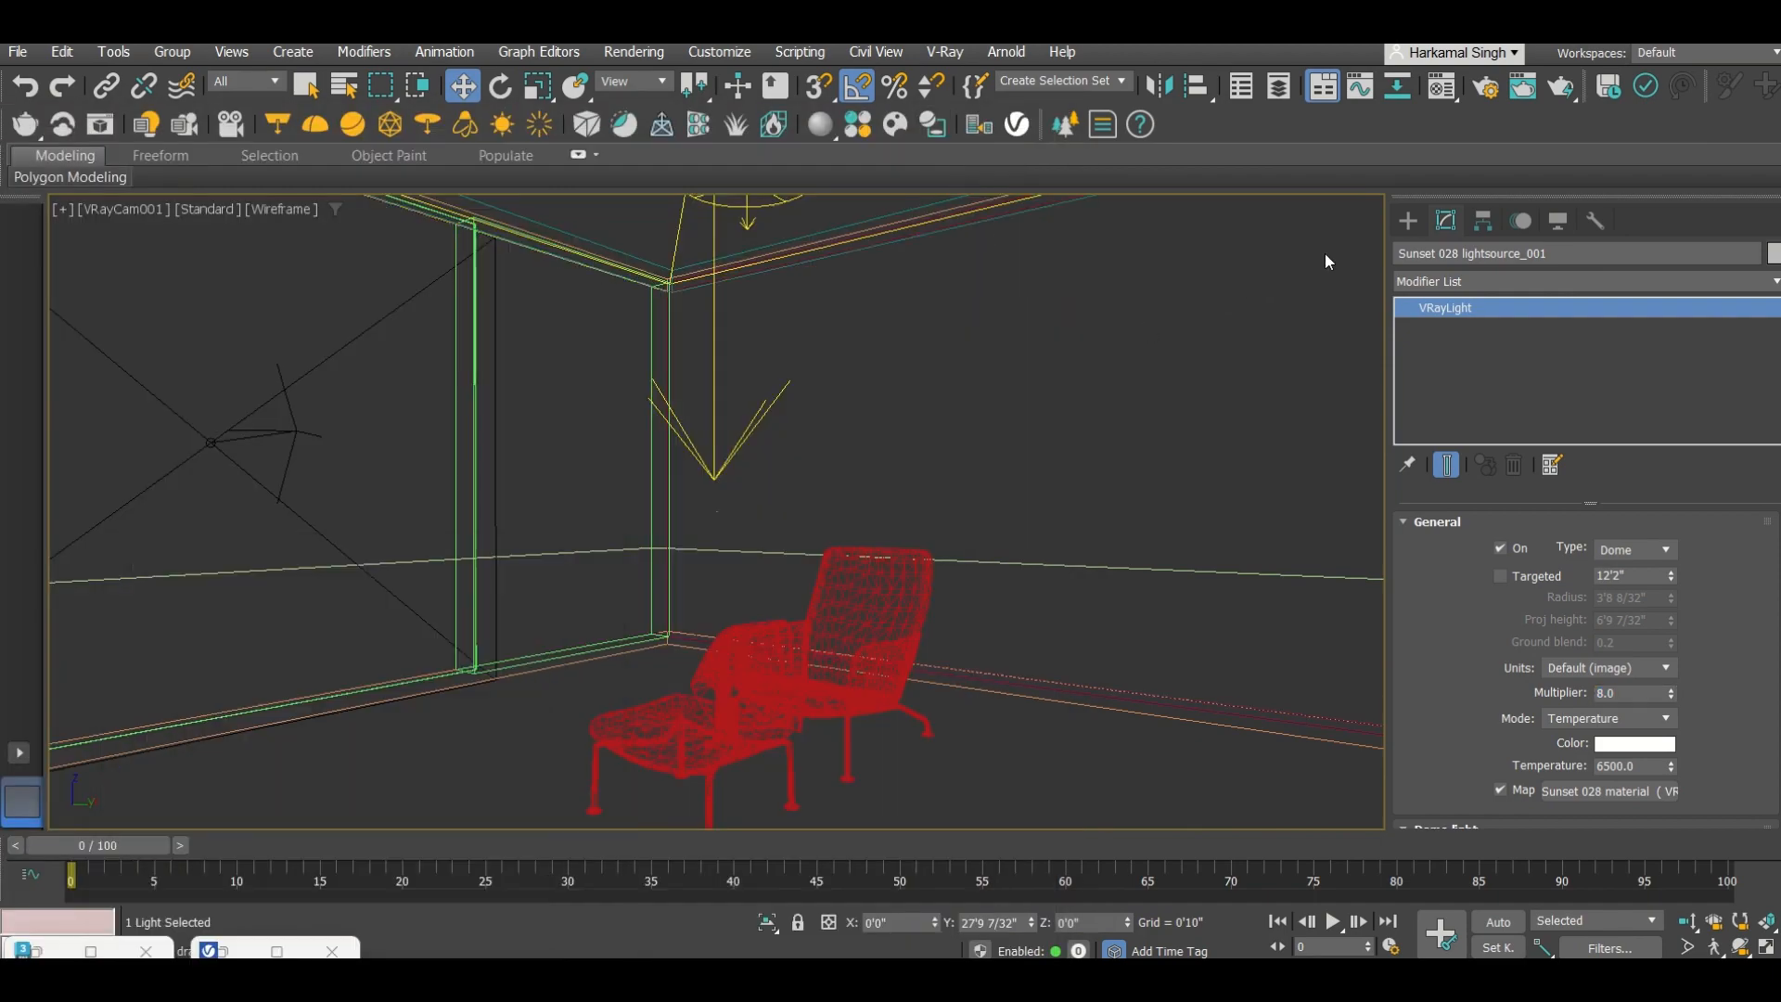
Step: Create a sphere-type V-Ray light with a radius of about 0'7" beside the lounge chair in the top wireframe view
click(1405, 223)
click(1491, 368)
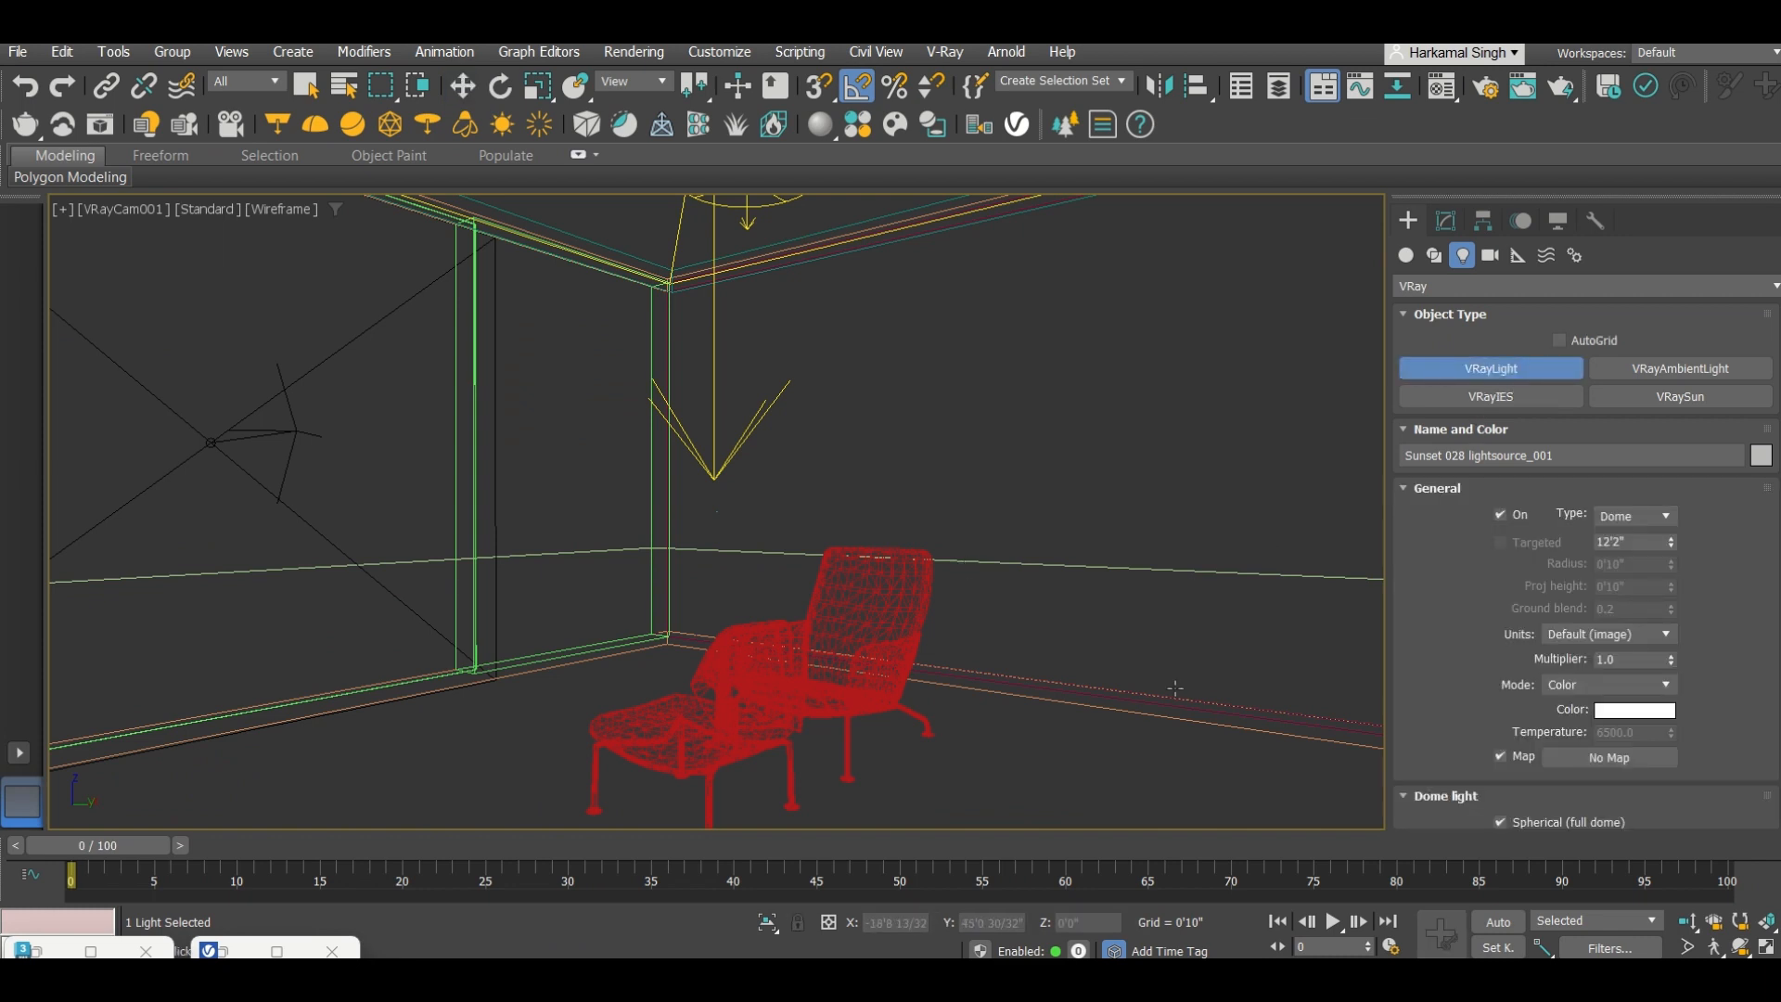
click(1662, 519)
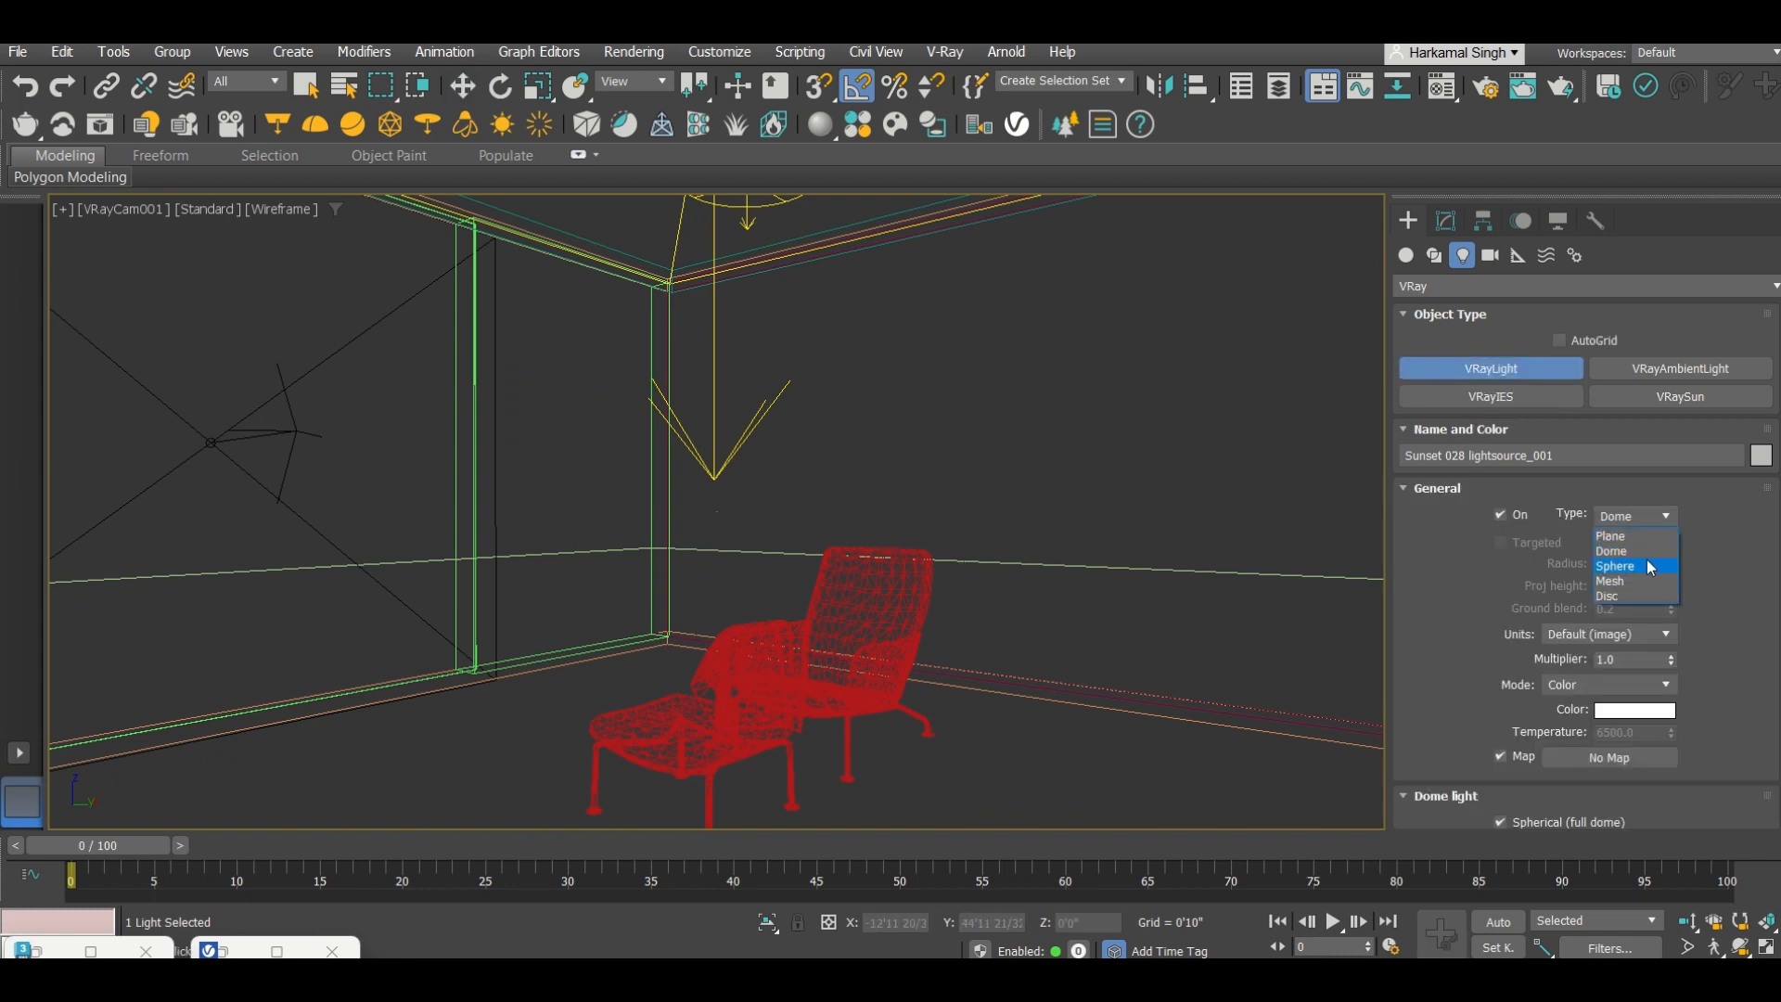
click(1634, 567)
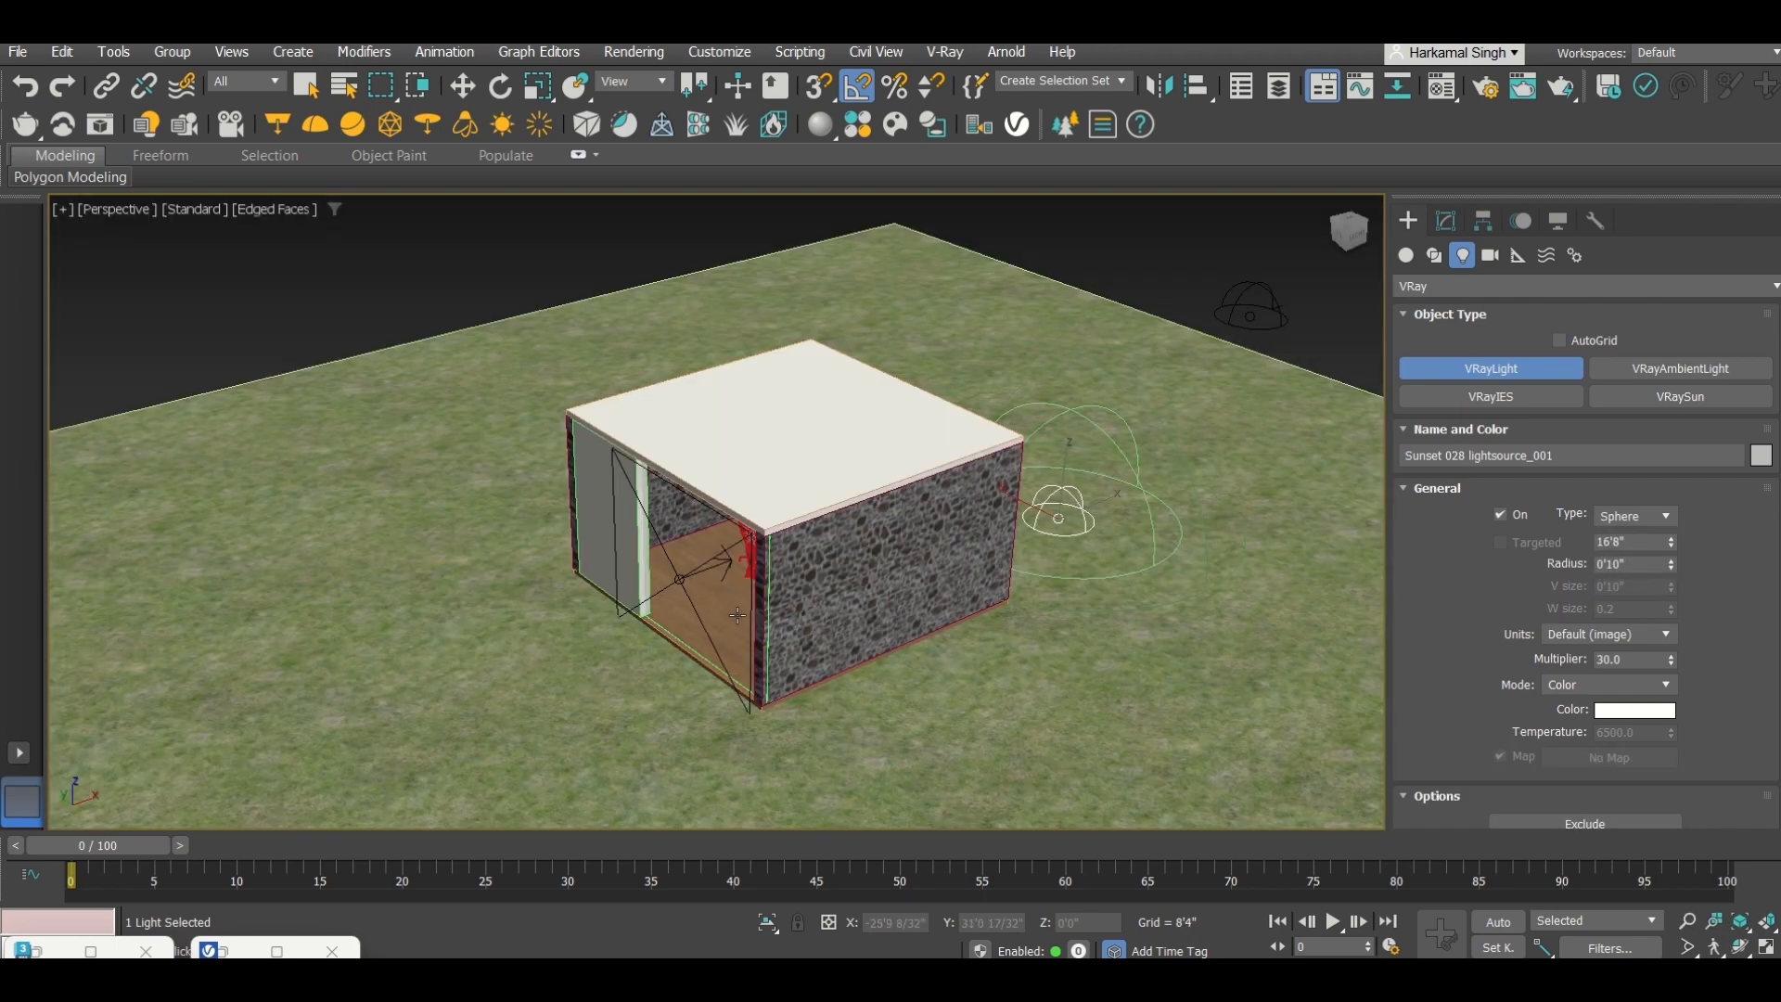
key(t)
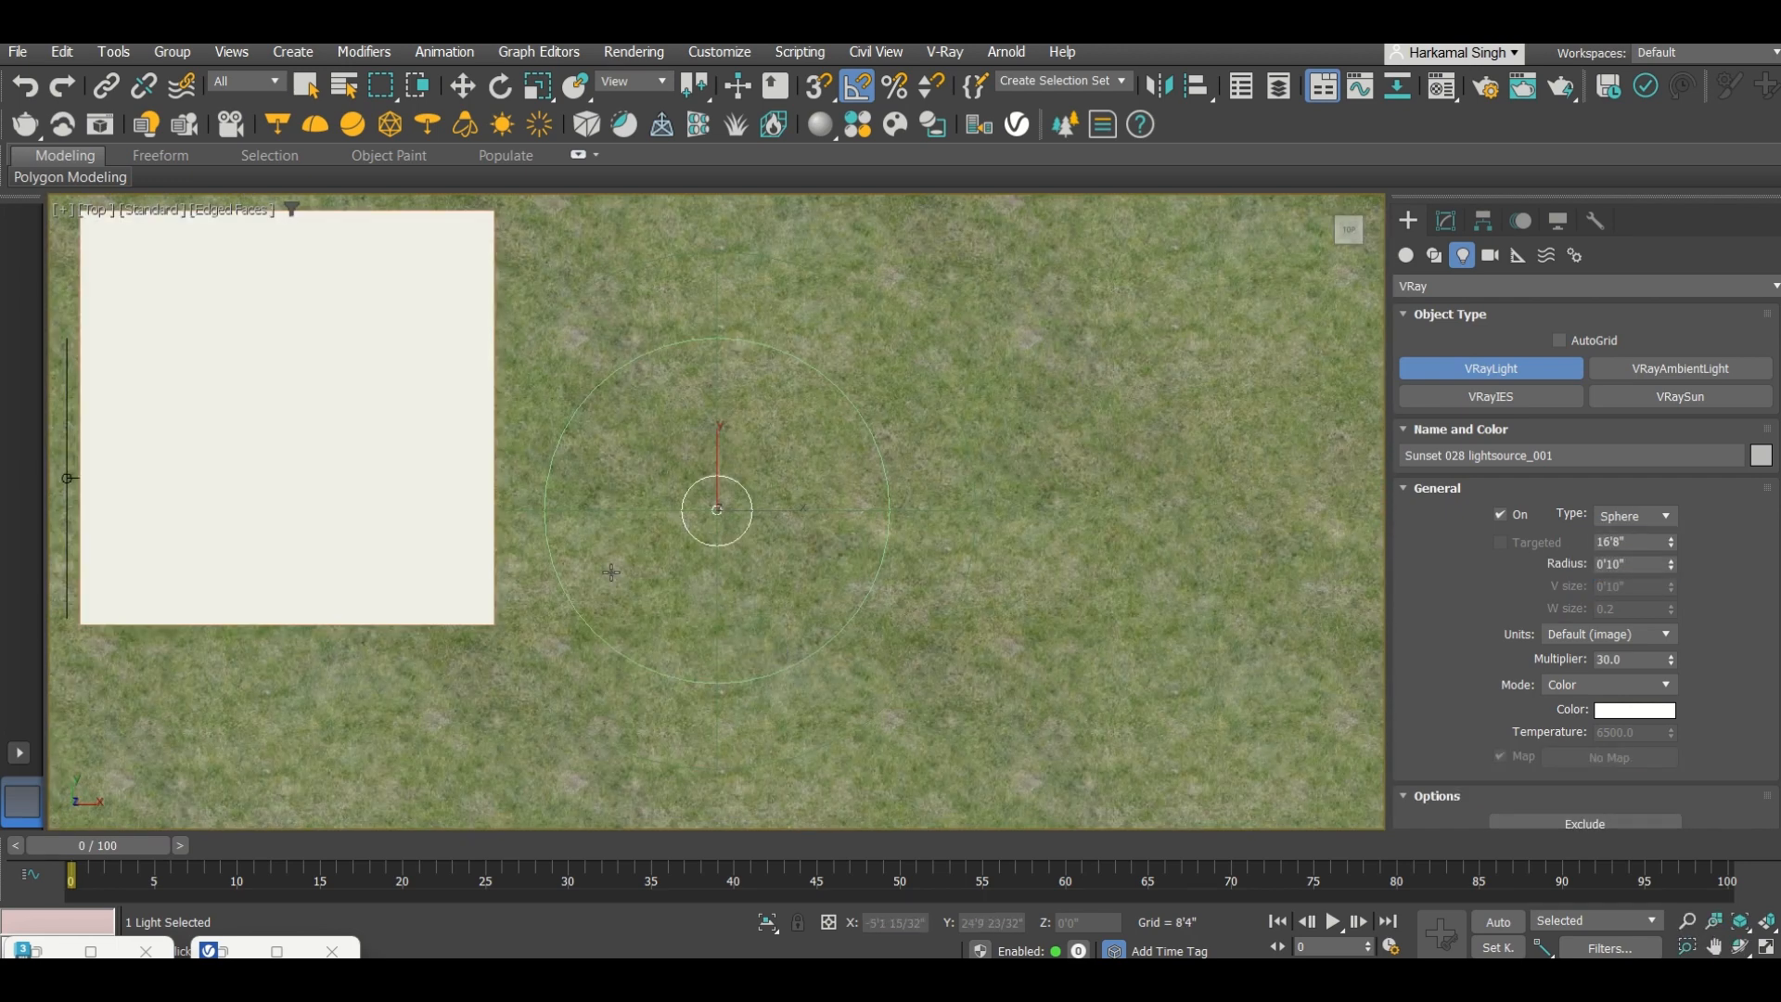
key(F3)
middle_drag(352, 447, 534, 509)
scroll(443, 375, up, 5)
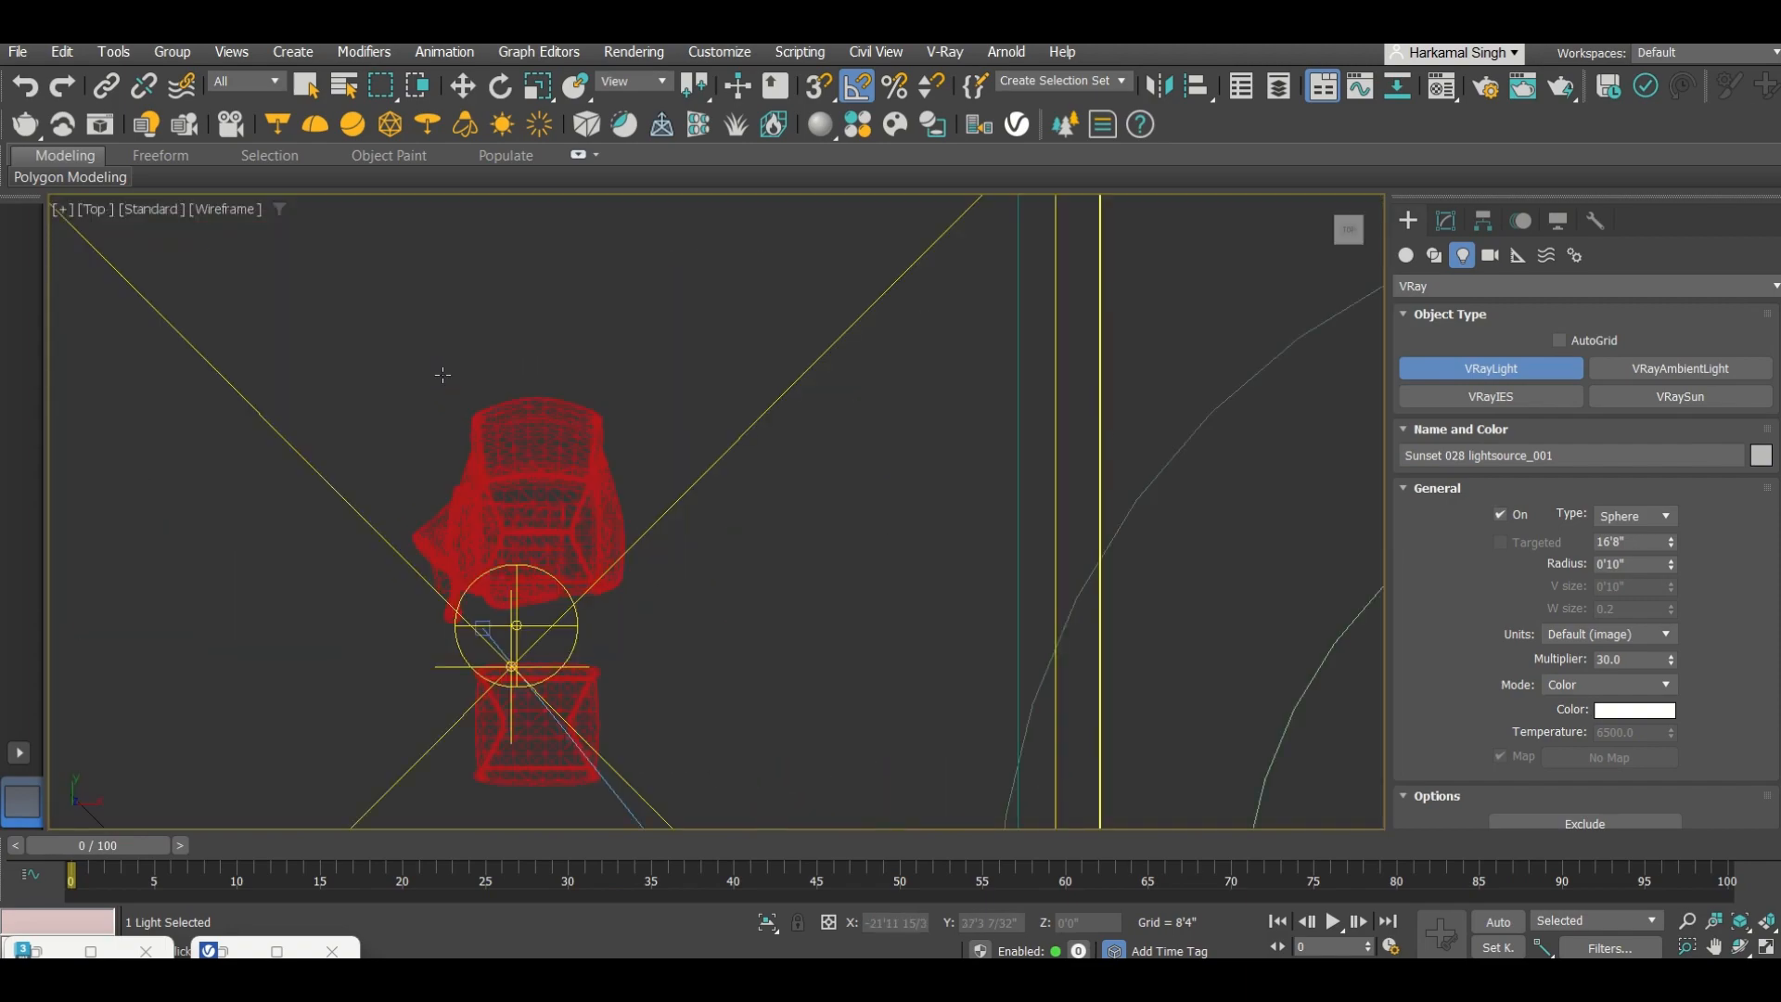
drag(799, 482, 827, 504)
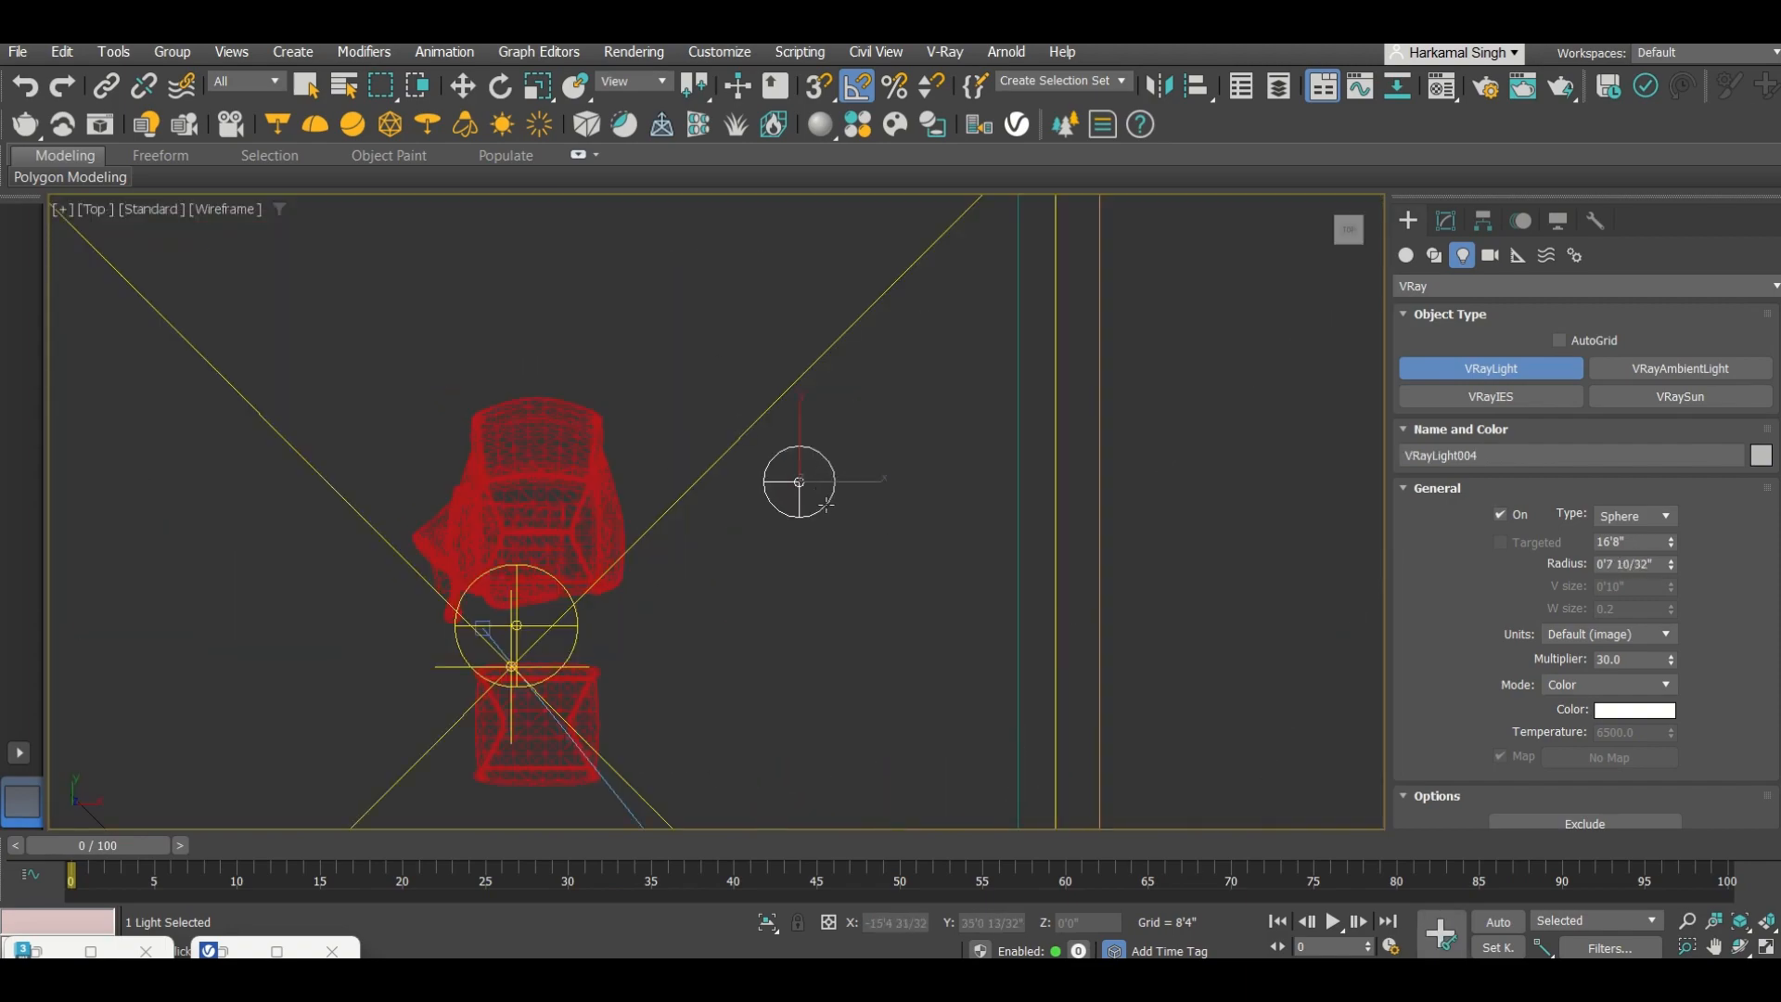
Step: Return to the camera view and raise the sphere light about 5'11" above the floor
key(w)
key(c)
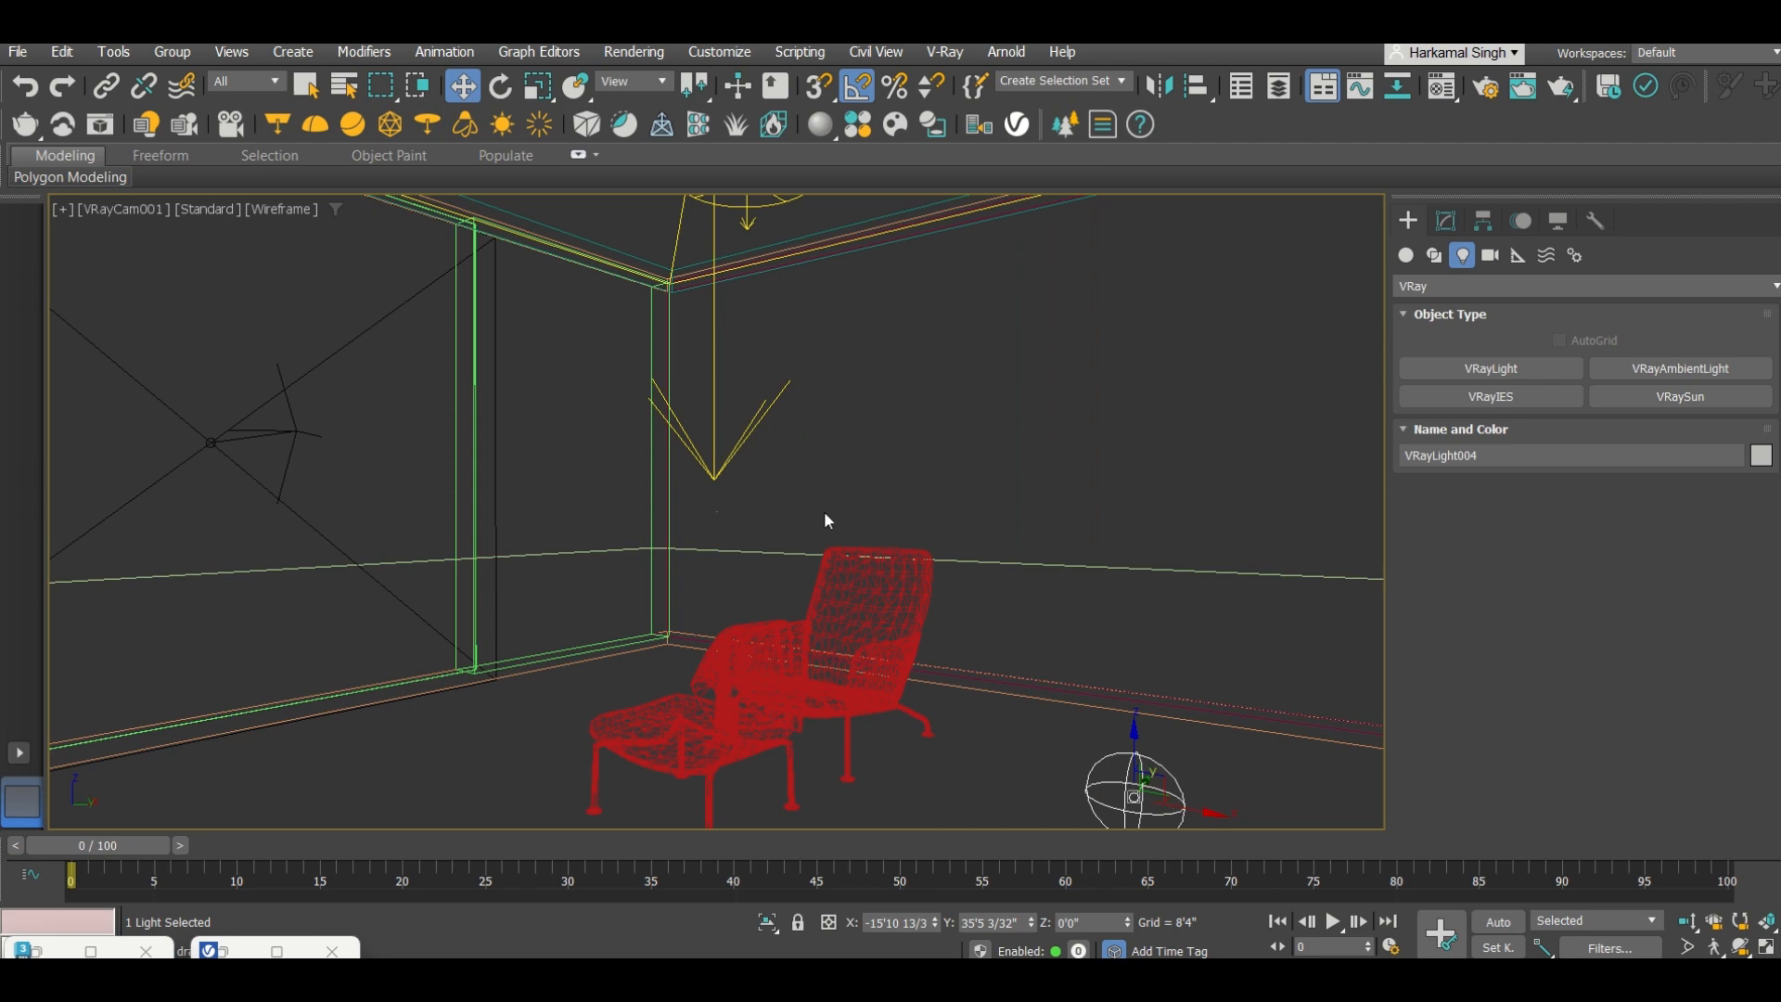
drag(1132, 731, 1133, 302)
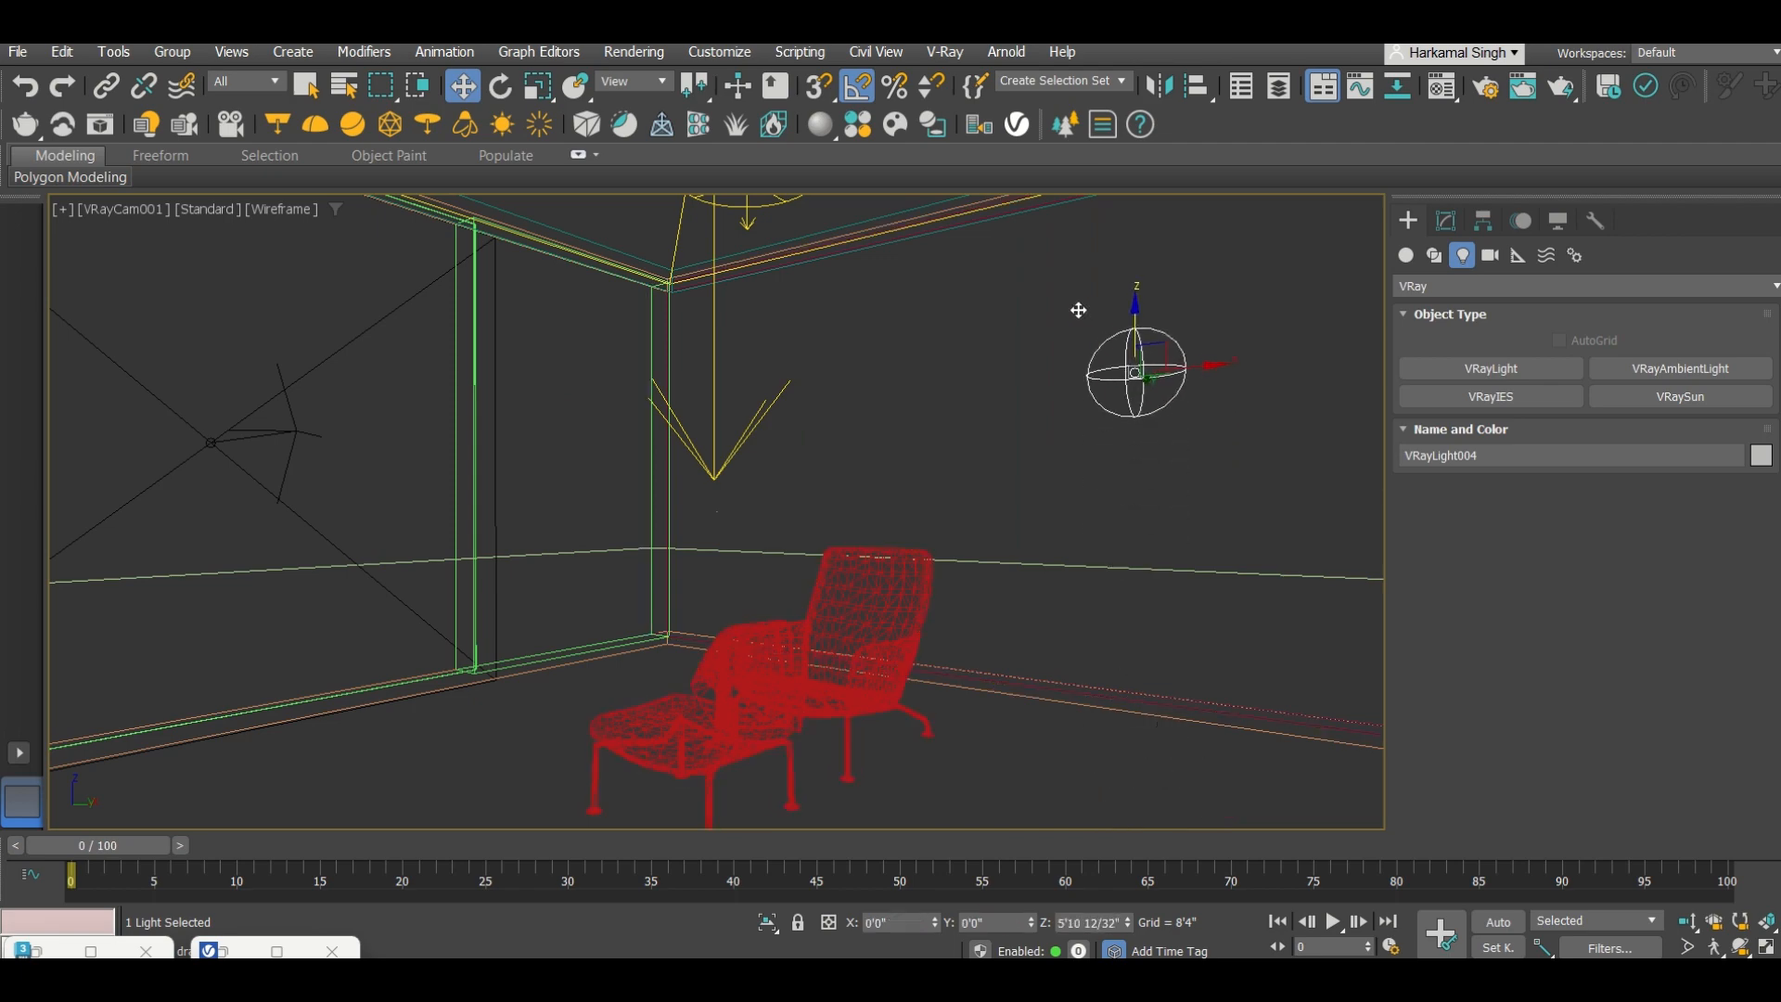
Step: Start an interactive render in the V-Ray frame buffer and examine the sphere light against the stone wall
click(112, 130)
scroll(648, 450, down, 2)
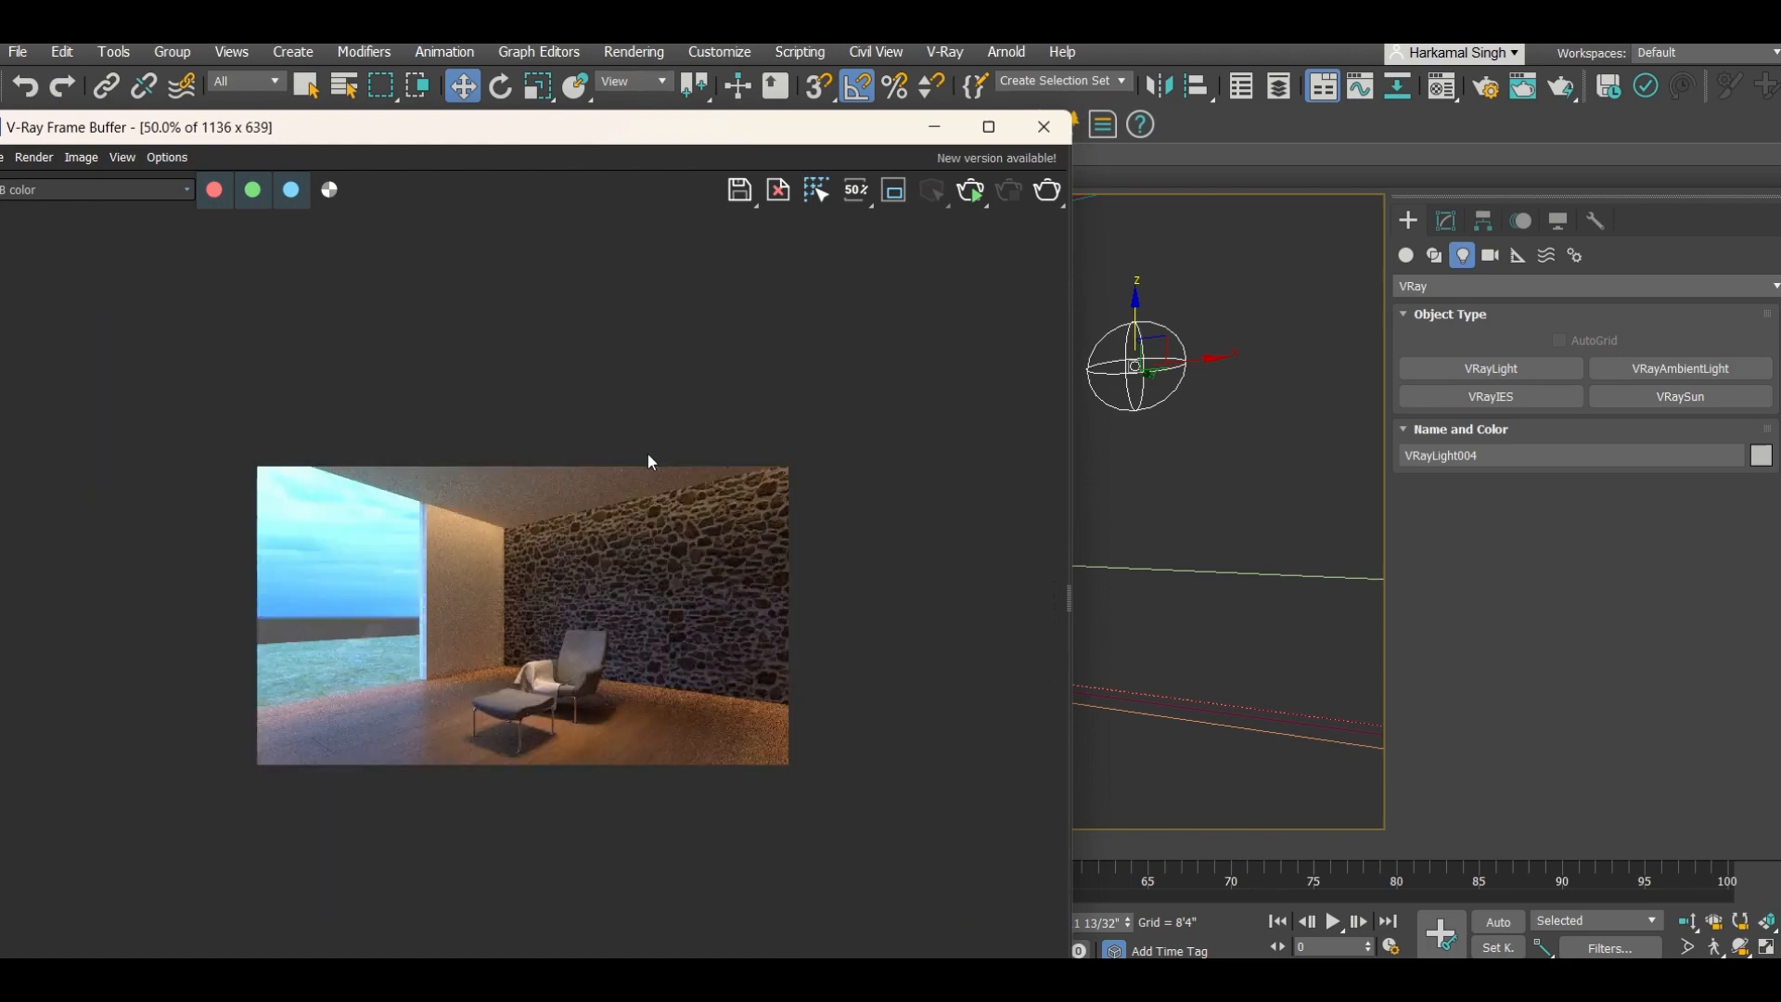
click(982, 192)
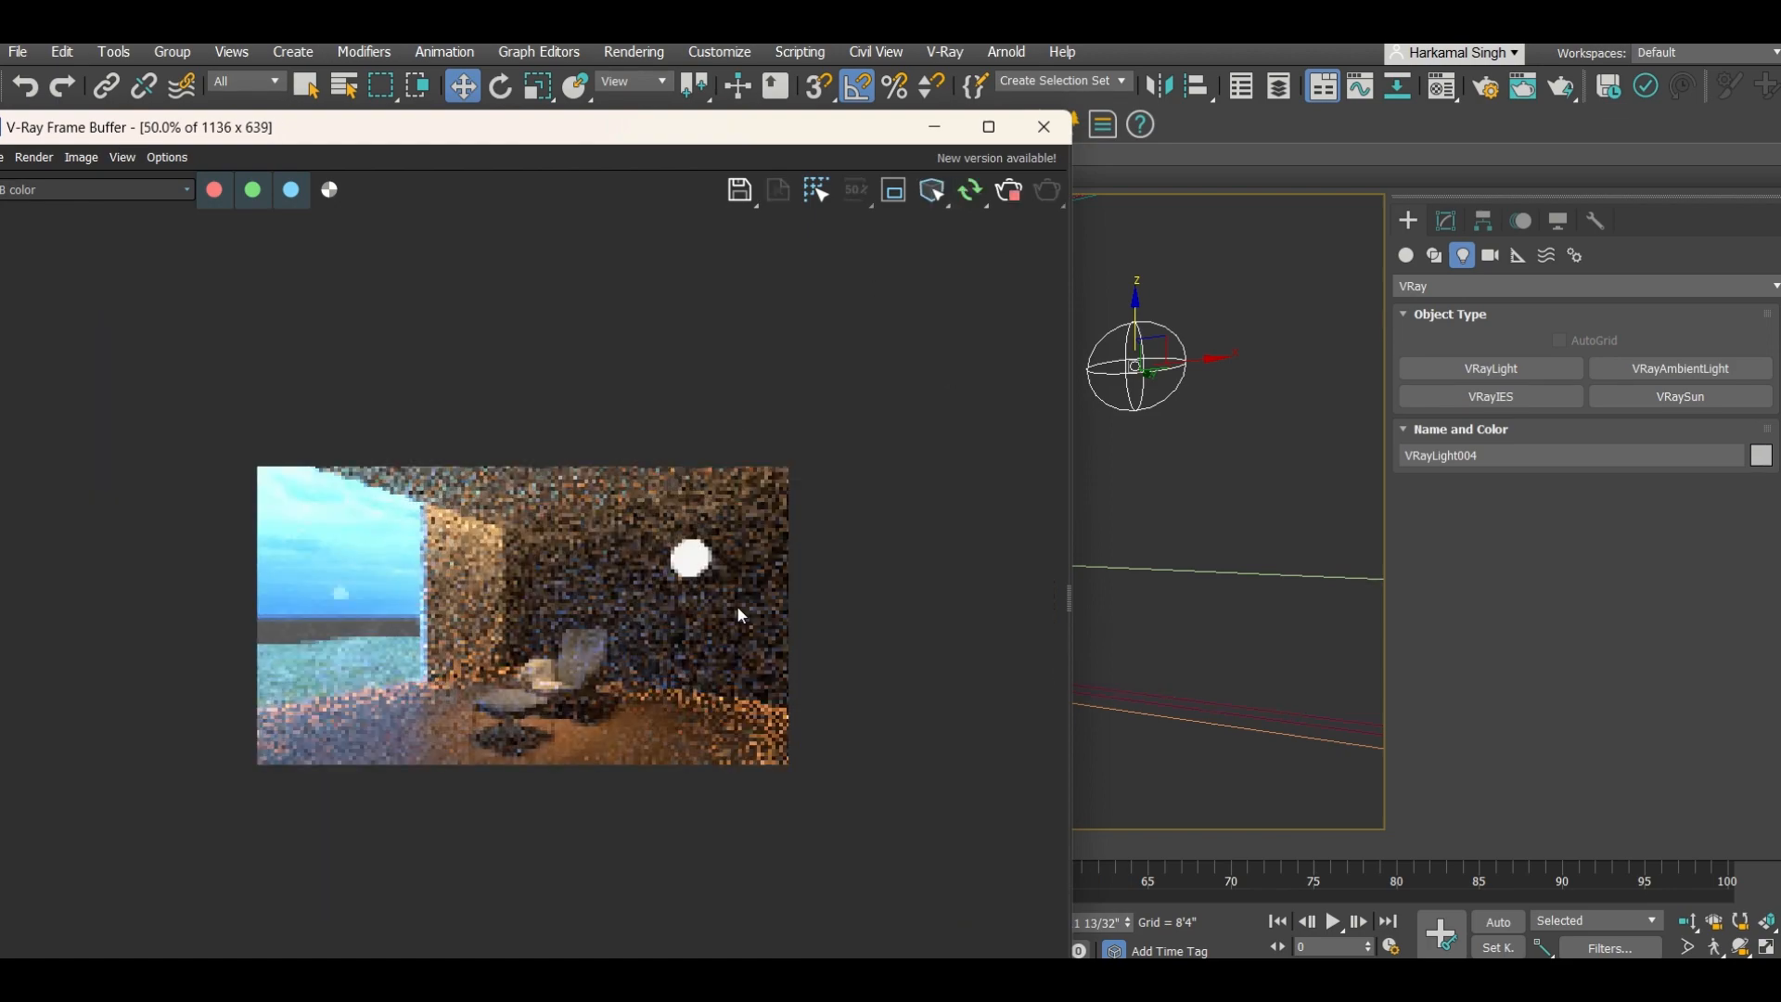
scroll(710, 581, up, 2)
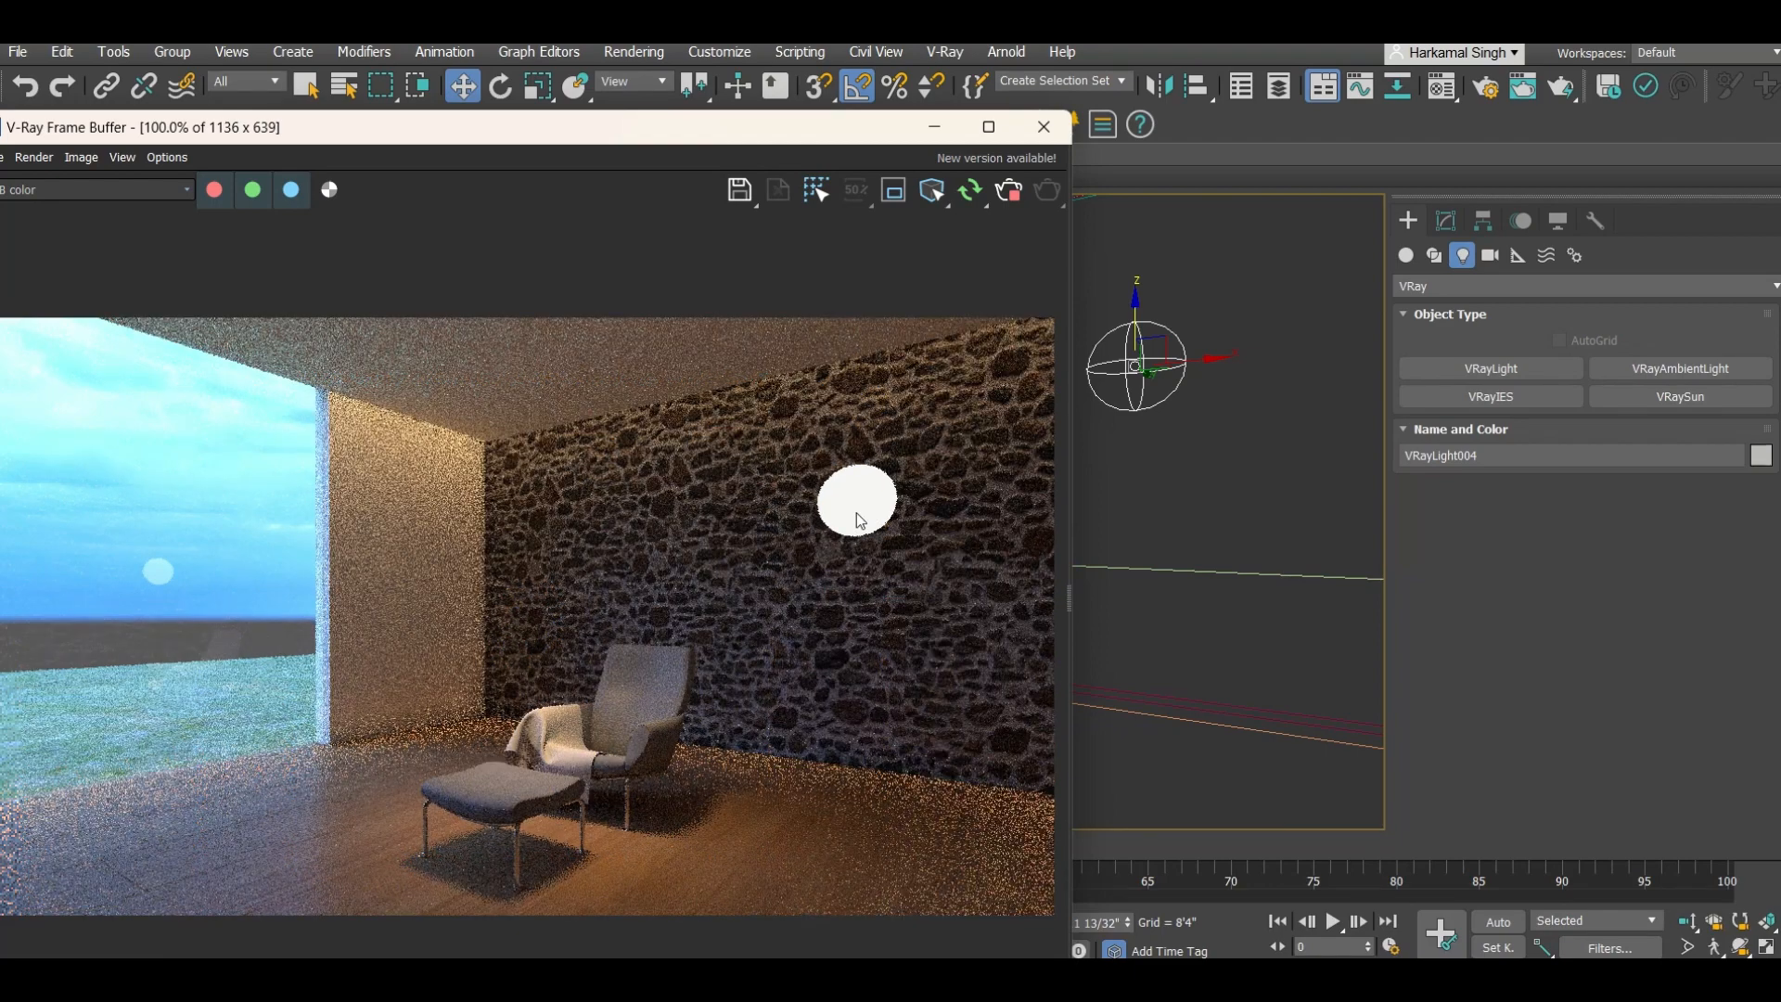
Step: Set the sphere light's multiplier to 100 and enlarge its radius to about 1'7"
click(1445, 221)
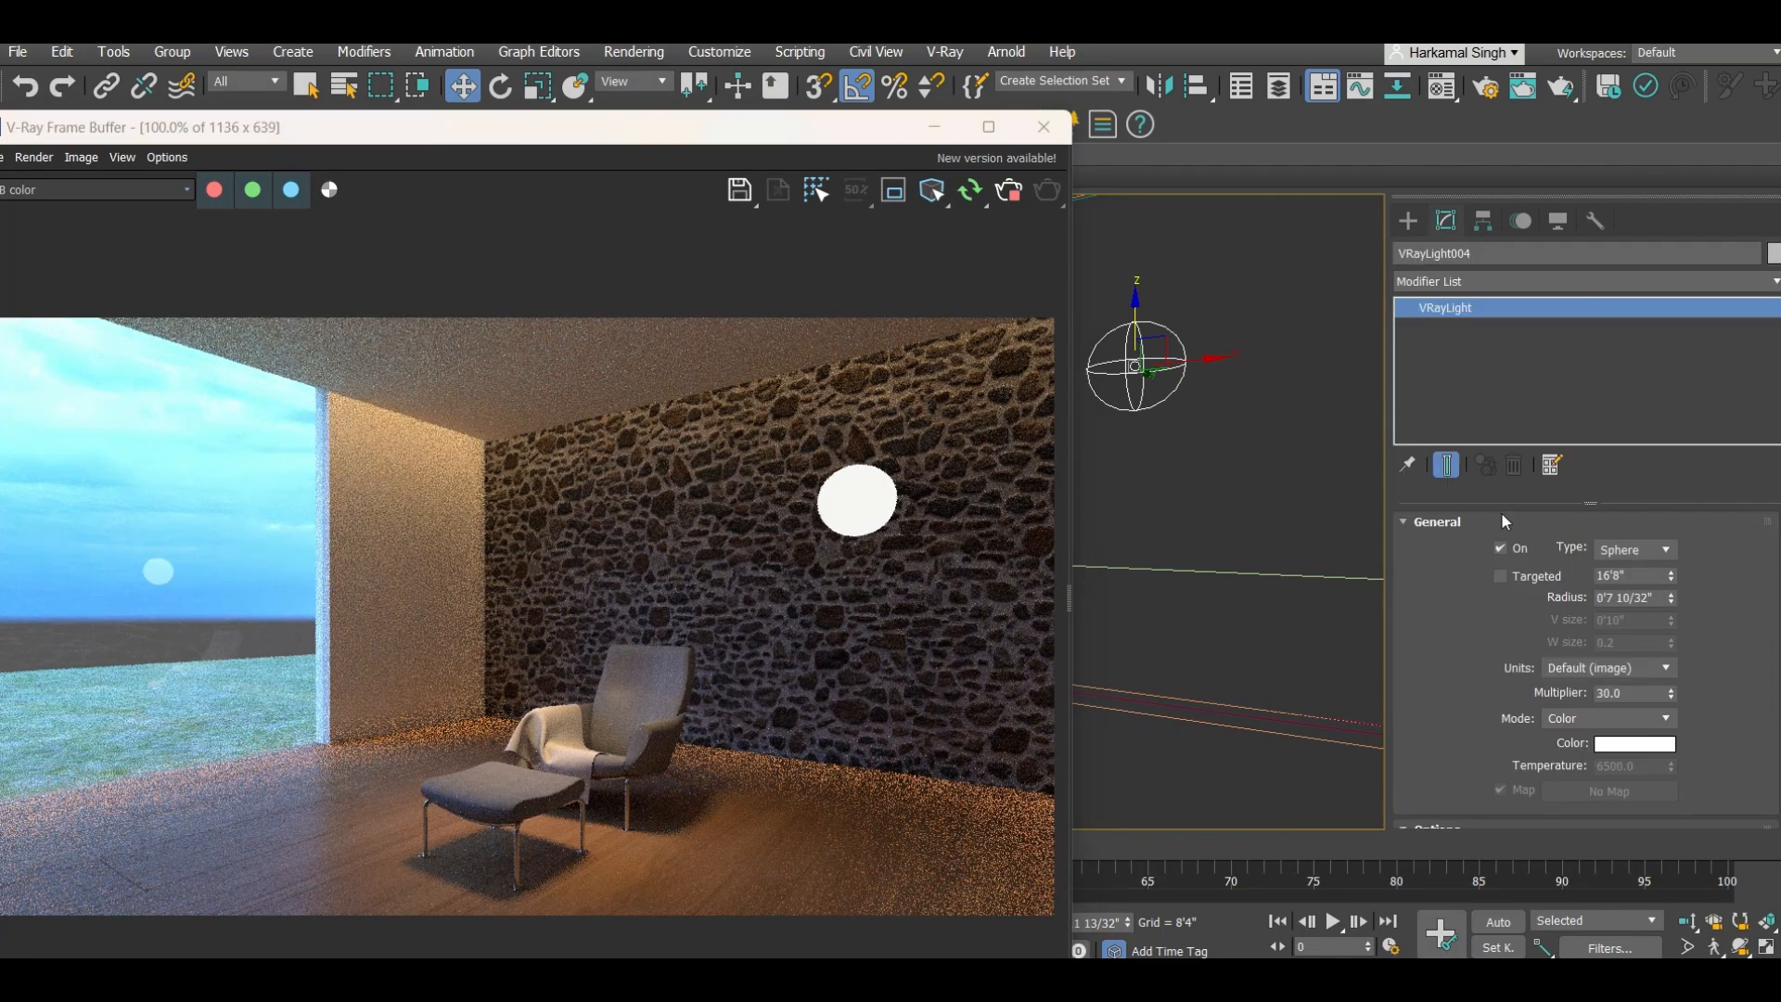
double_click(1626, 693)
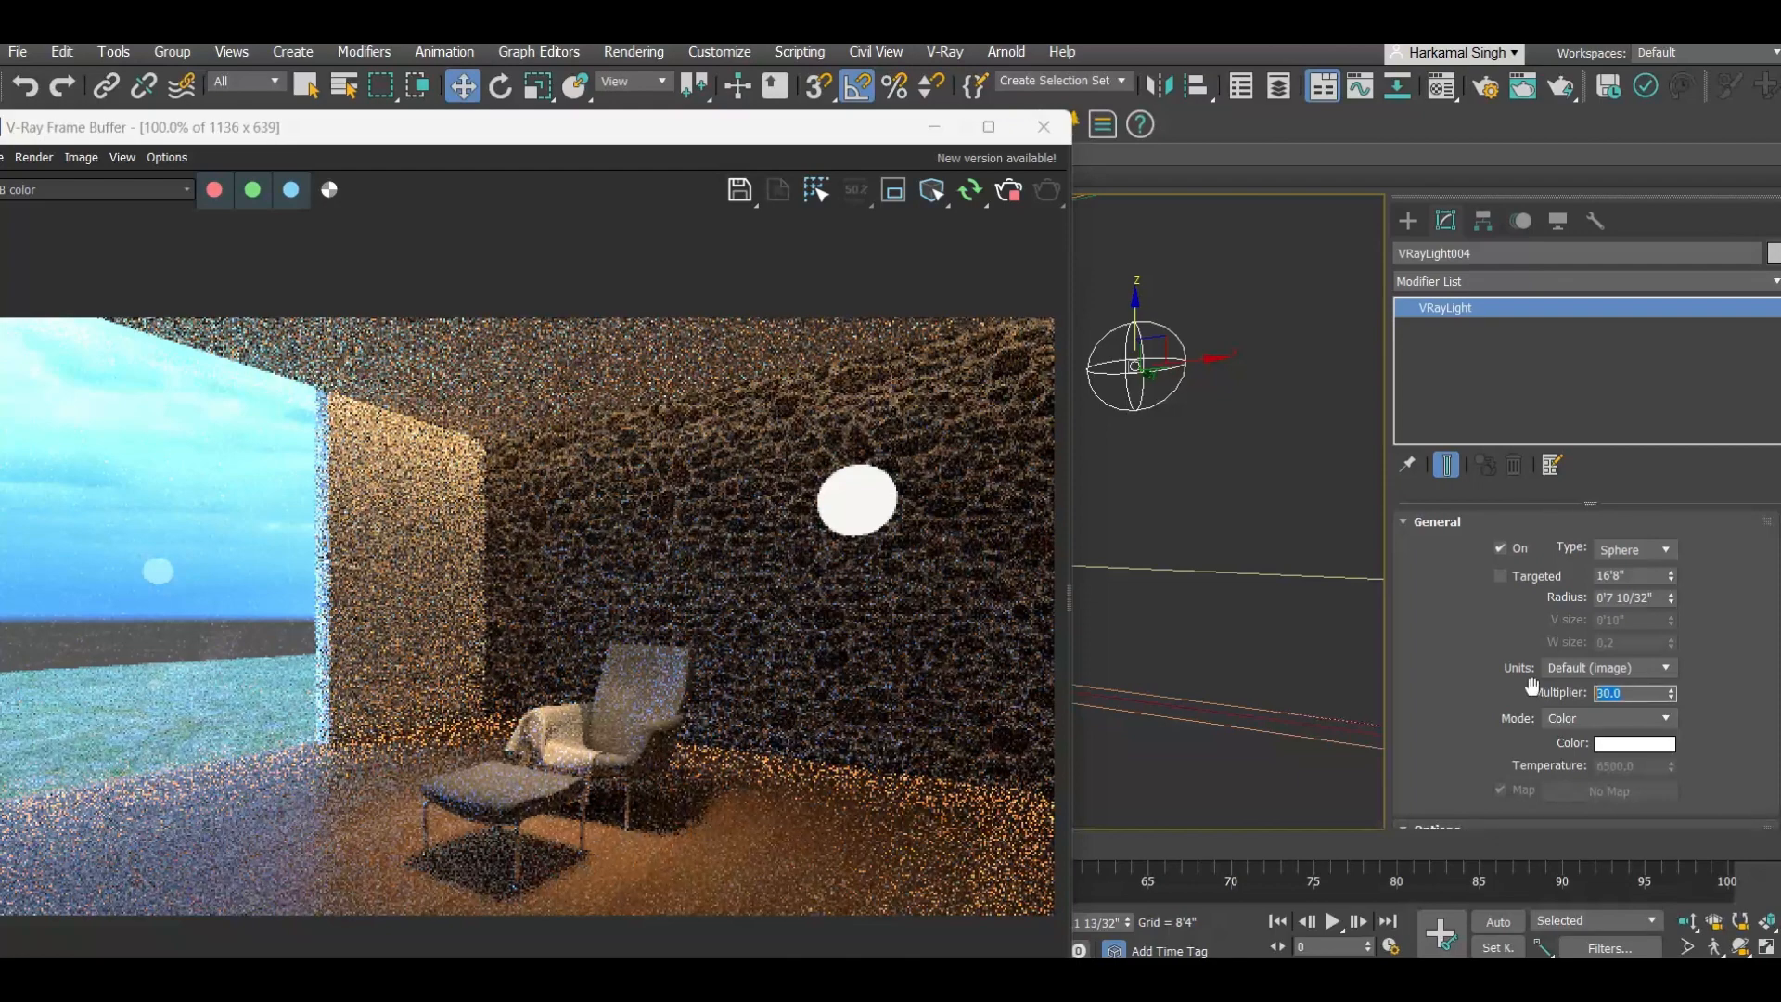
text(100)
key(Return)
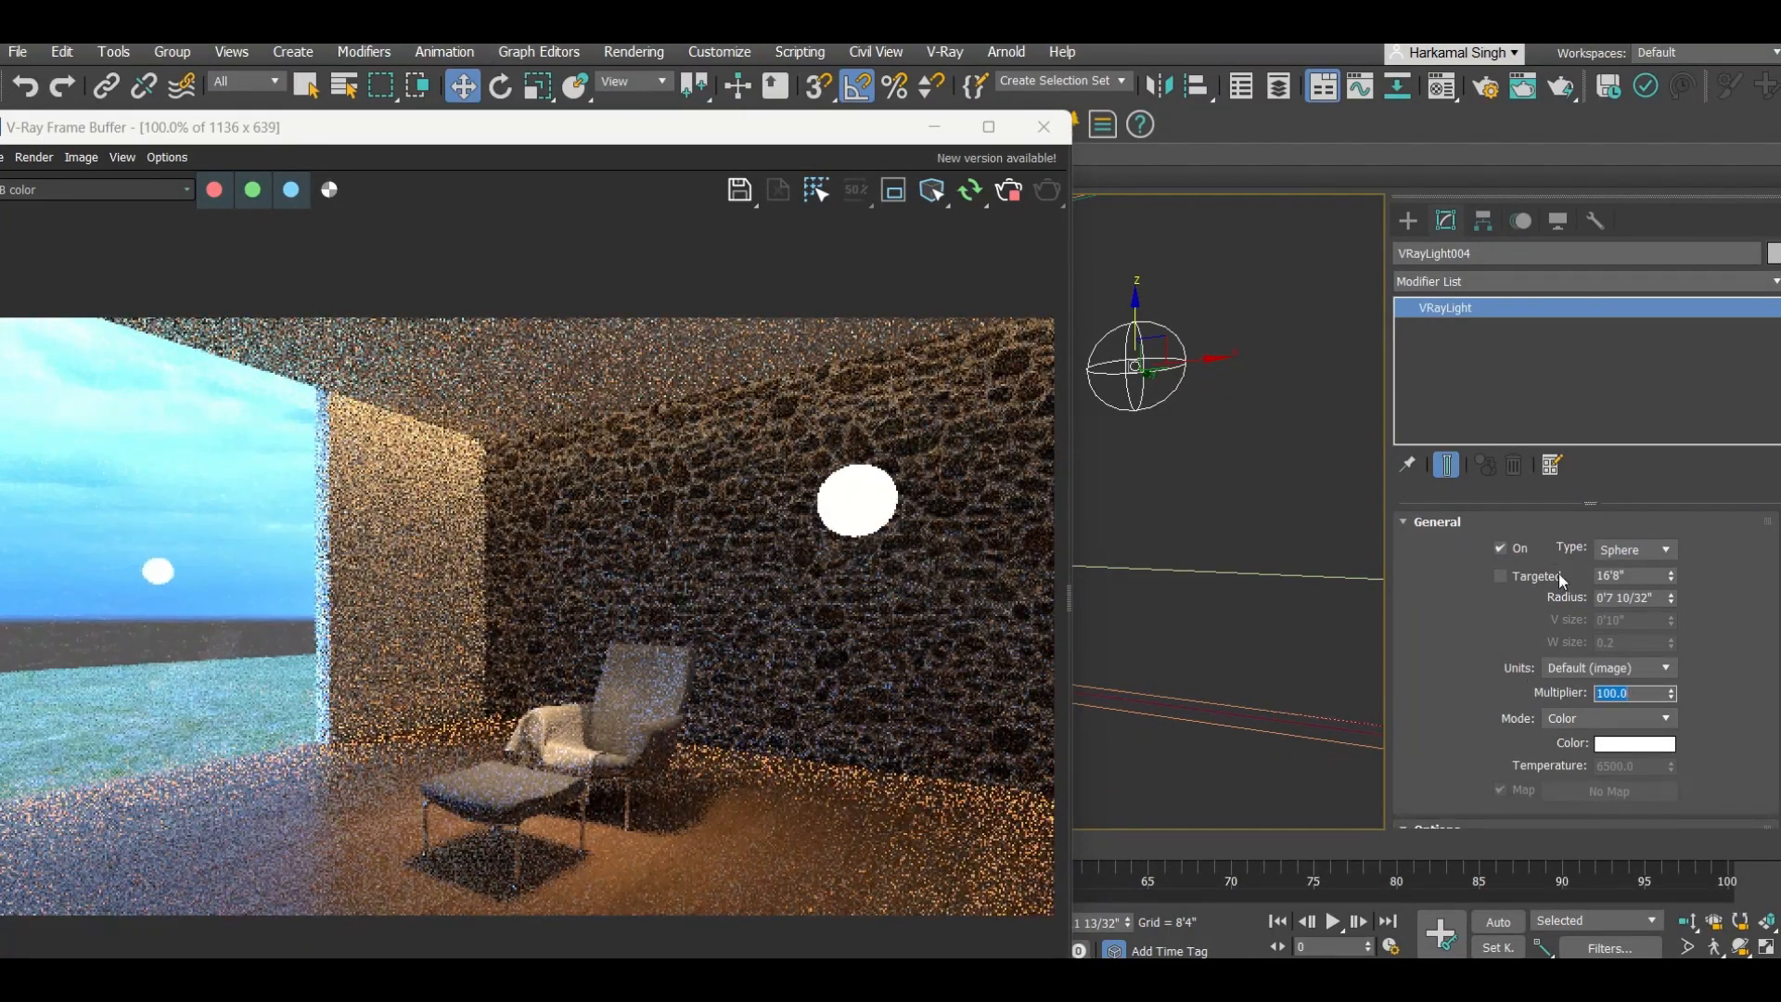
drag(1672, 598, 1680, 469)
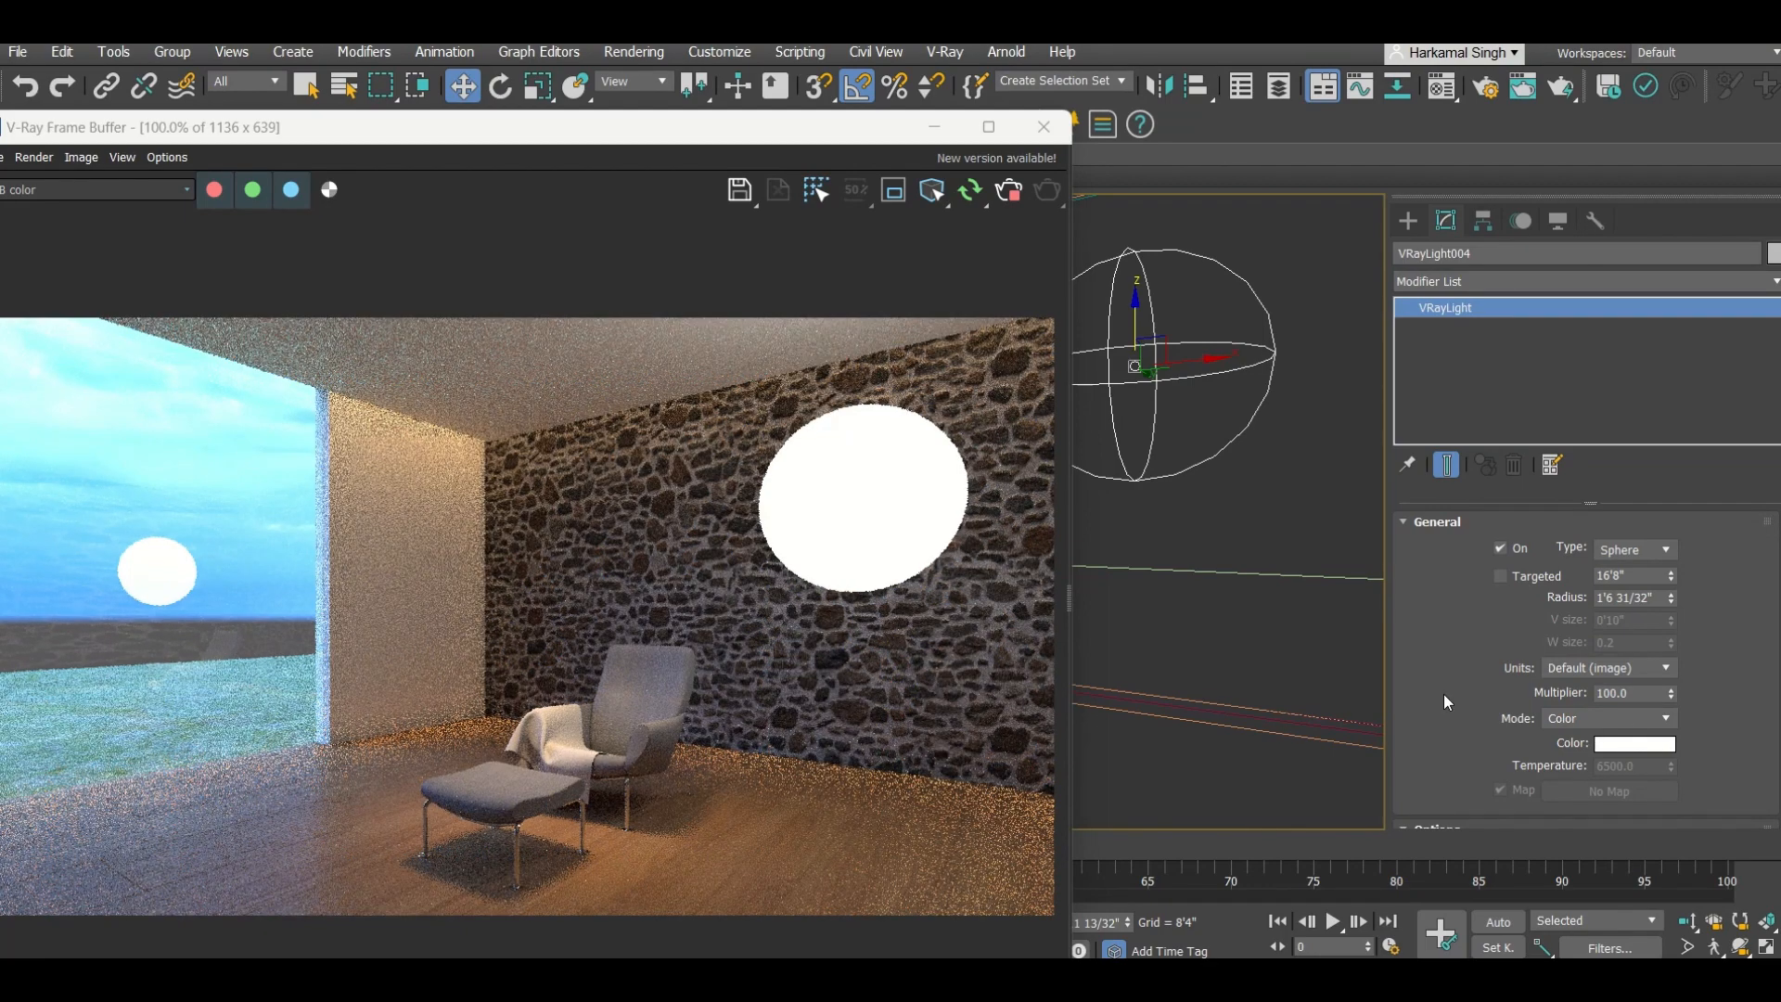
Step: Try the sphere light's Invisible option in the render, switching it on and back off
scroll(1444, 694, down, 3)
click(1498, 816)
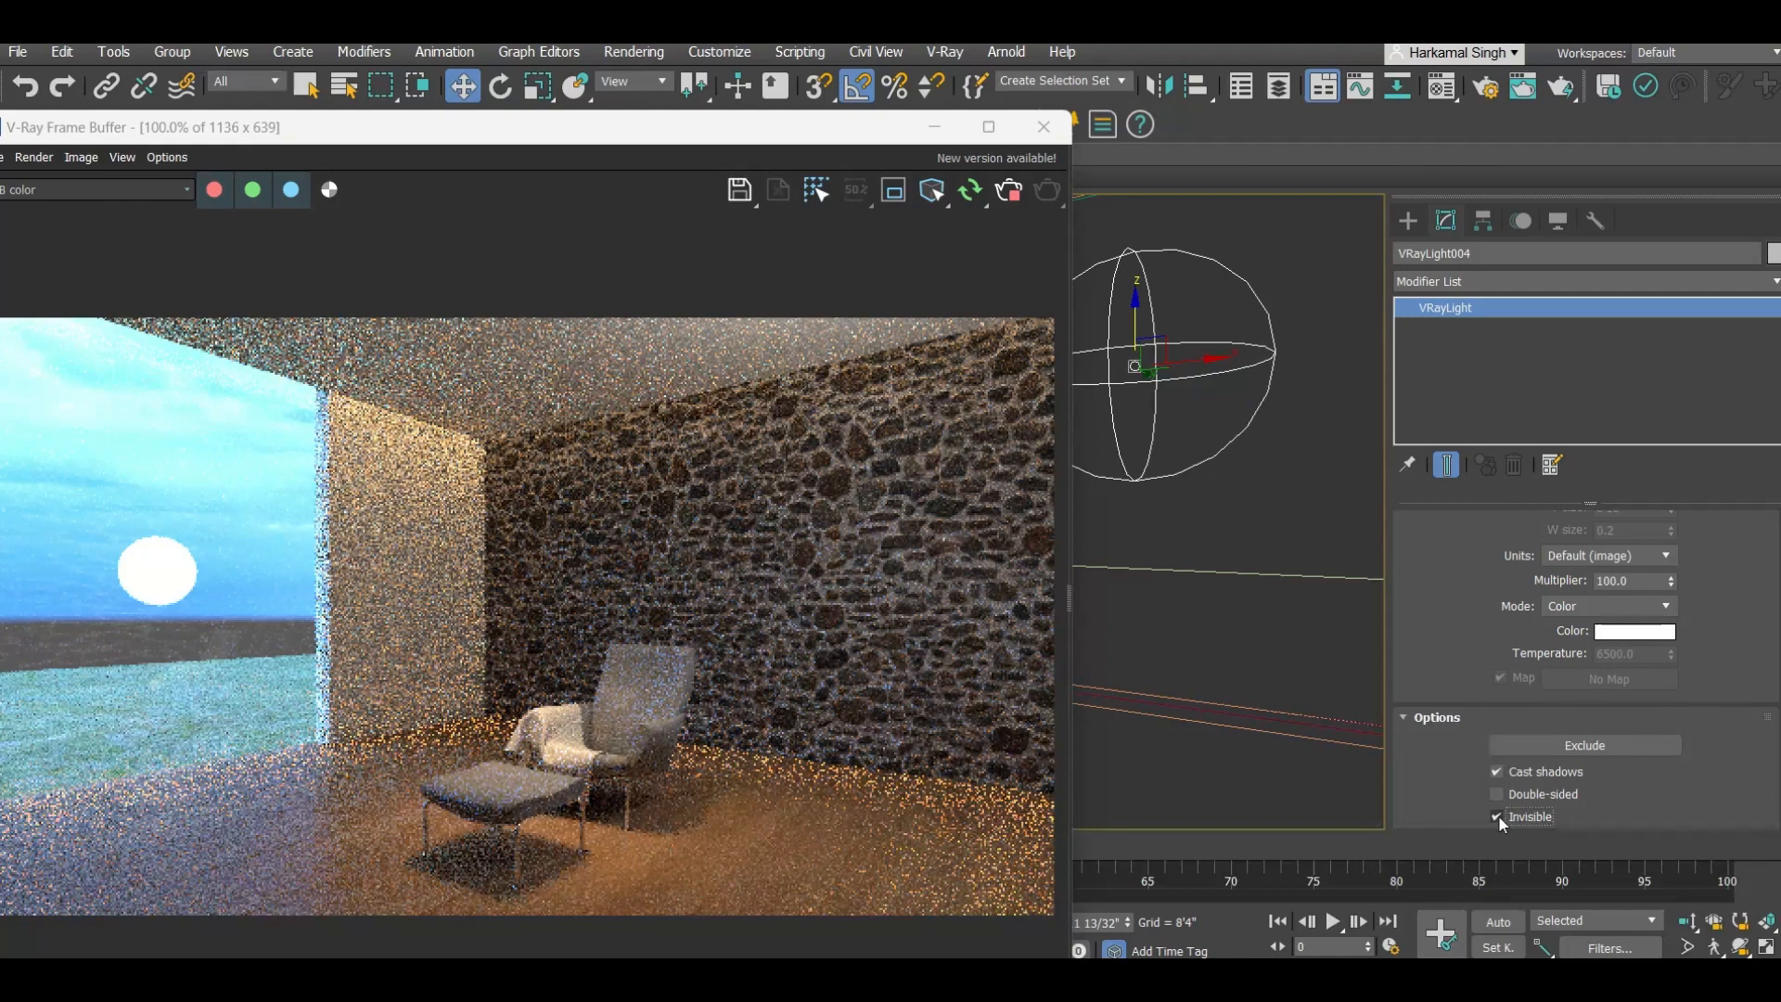
click(1500, 816)
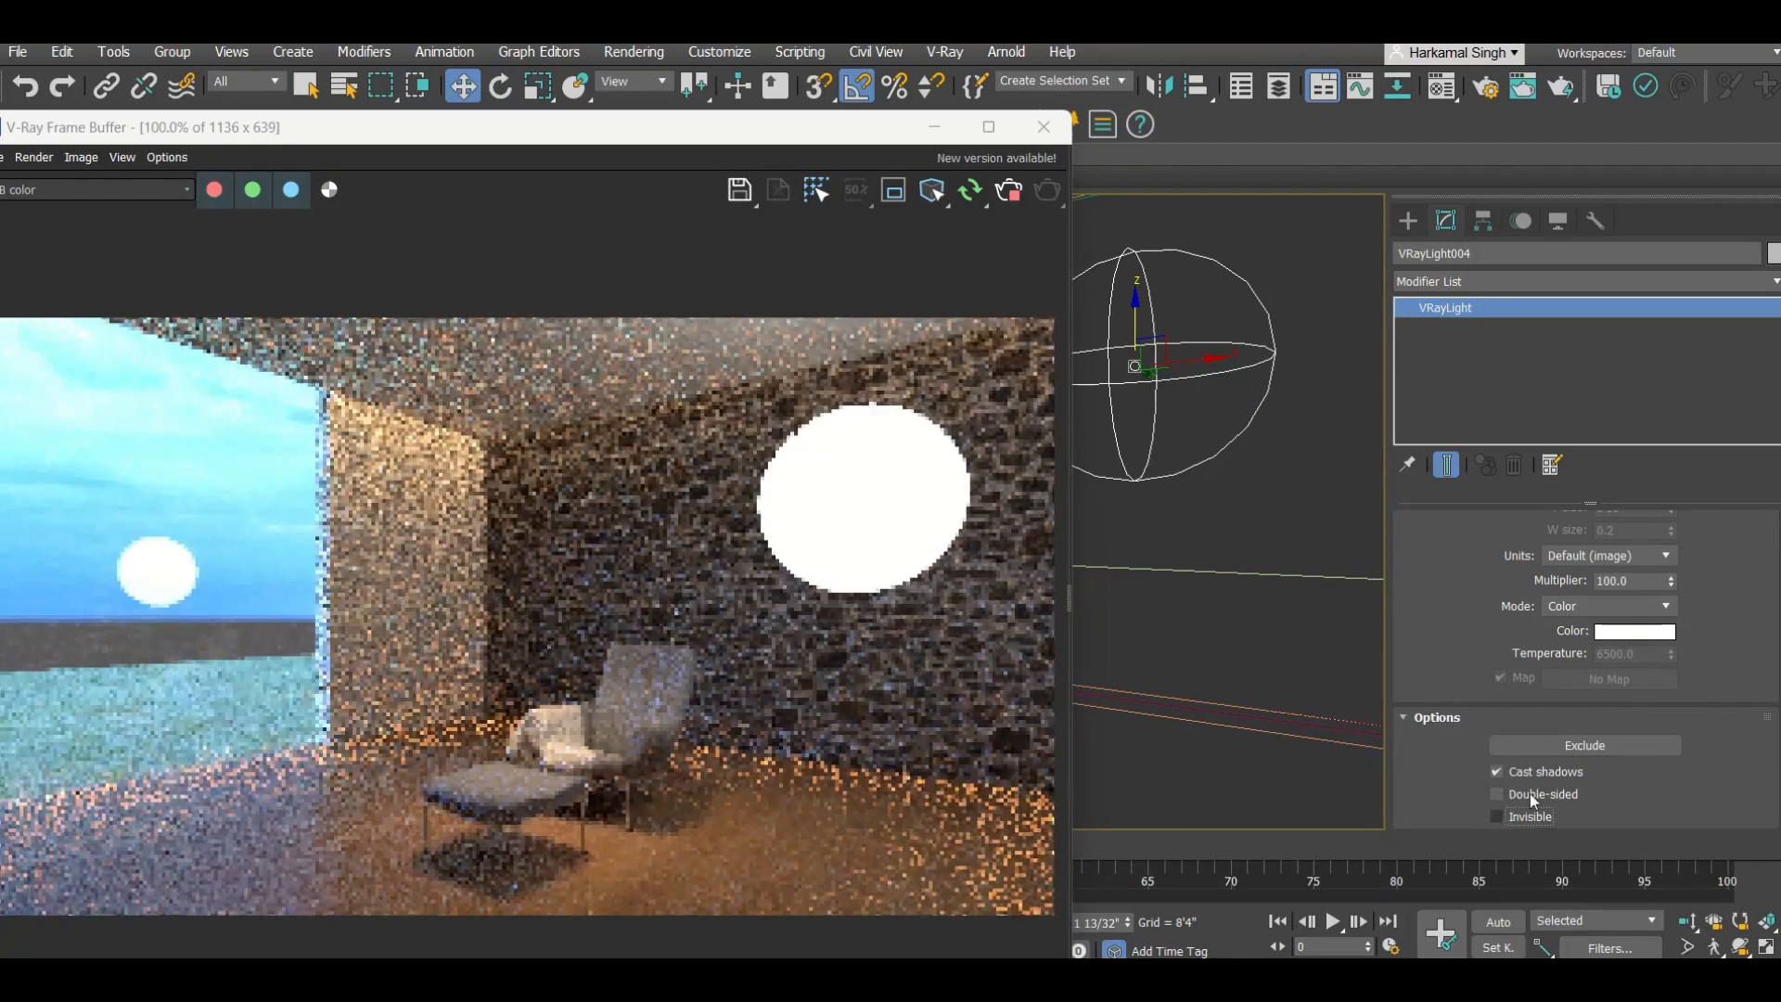
Step: Switch the sphere light's color mode to Temperature and set it to 3800
click(1642, 604)
click(1624, 641)
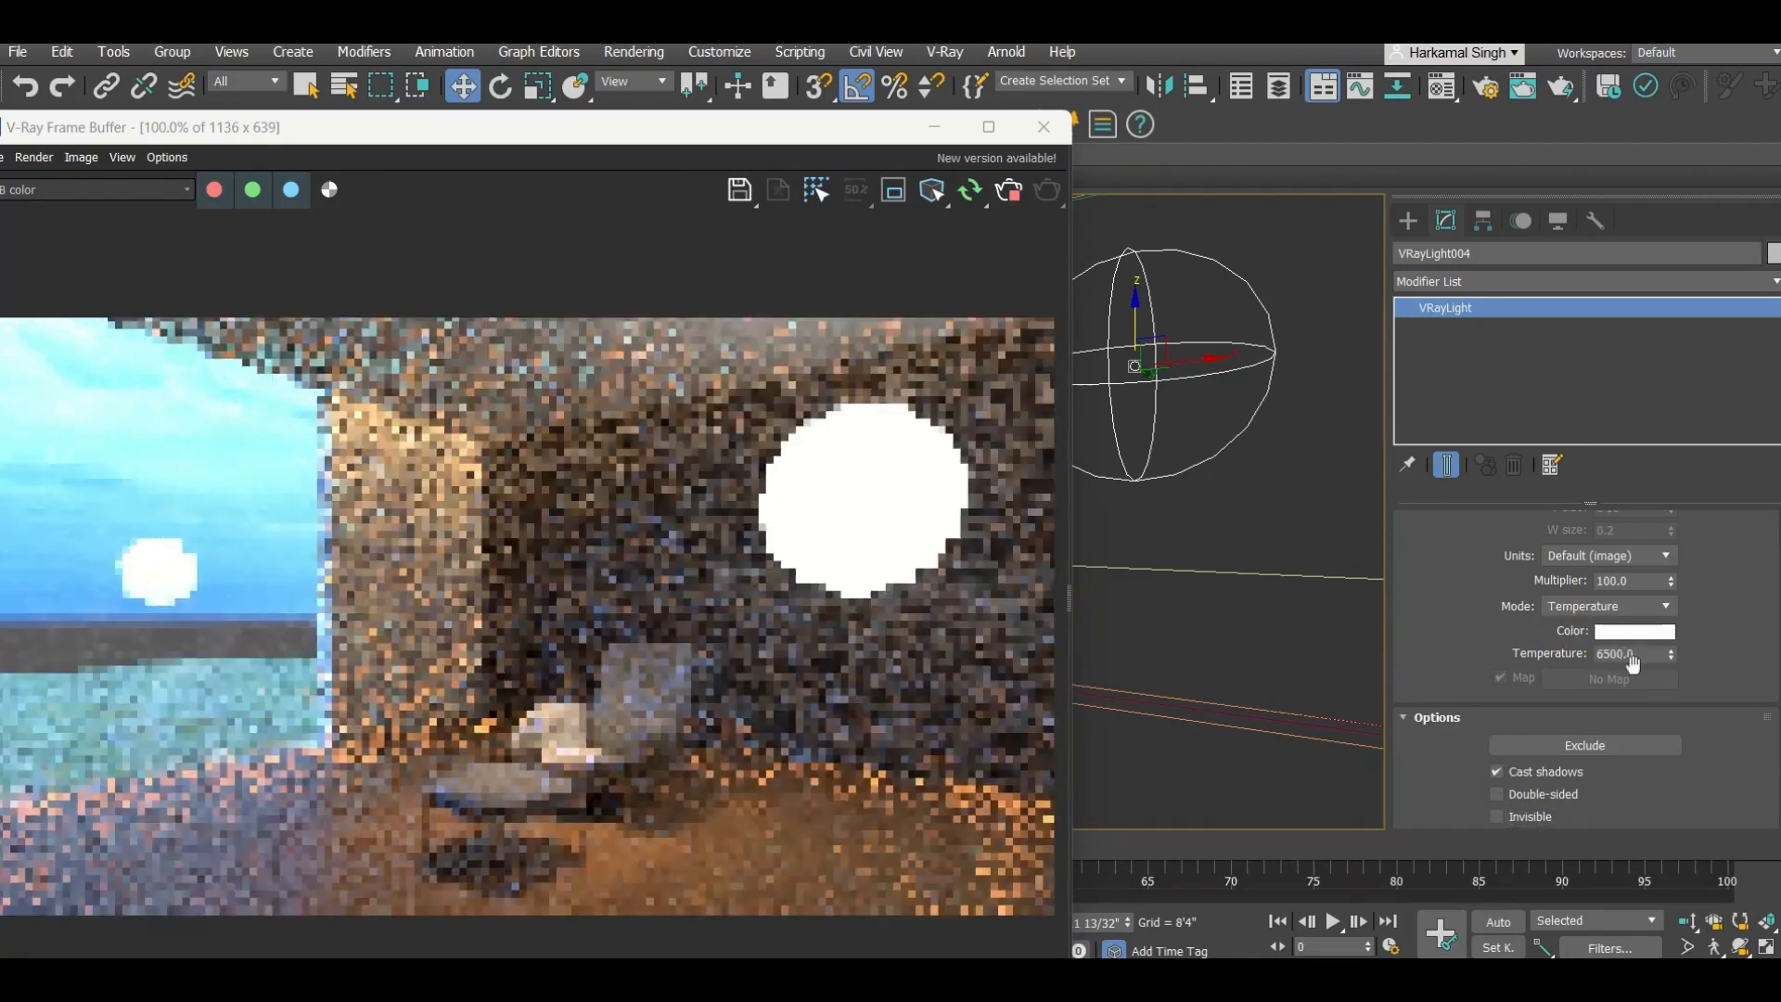
double_click(1633, 655)
text(3800)
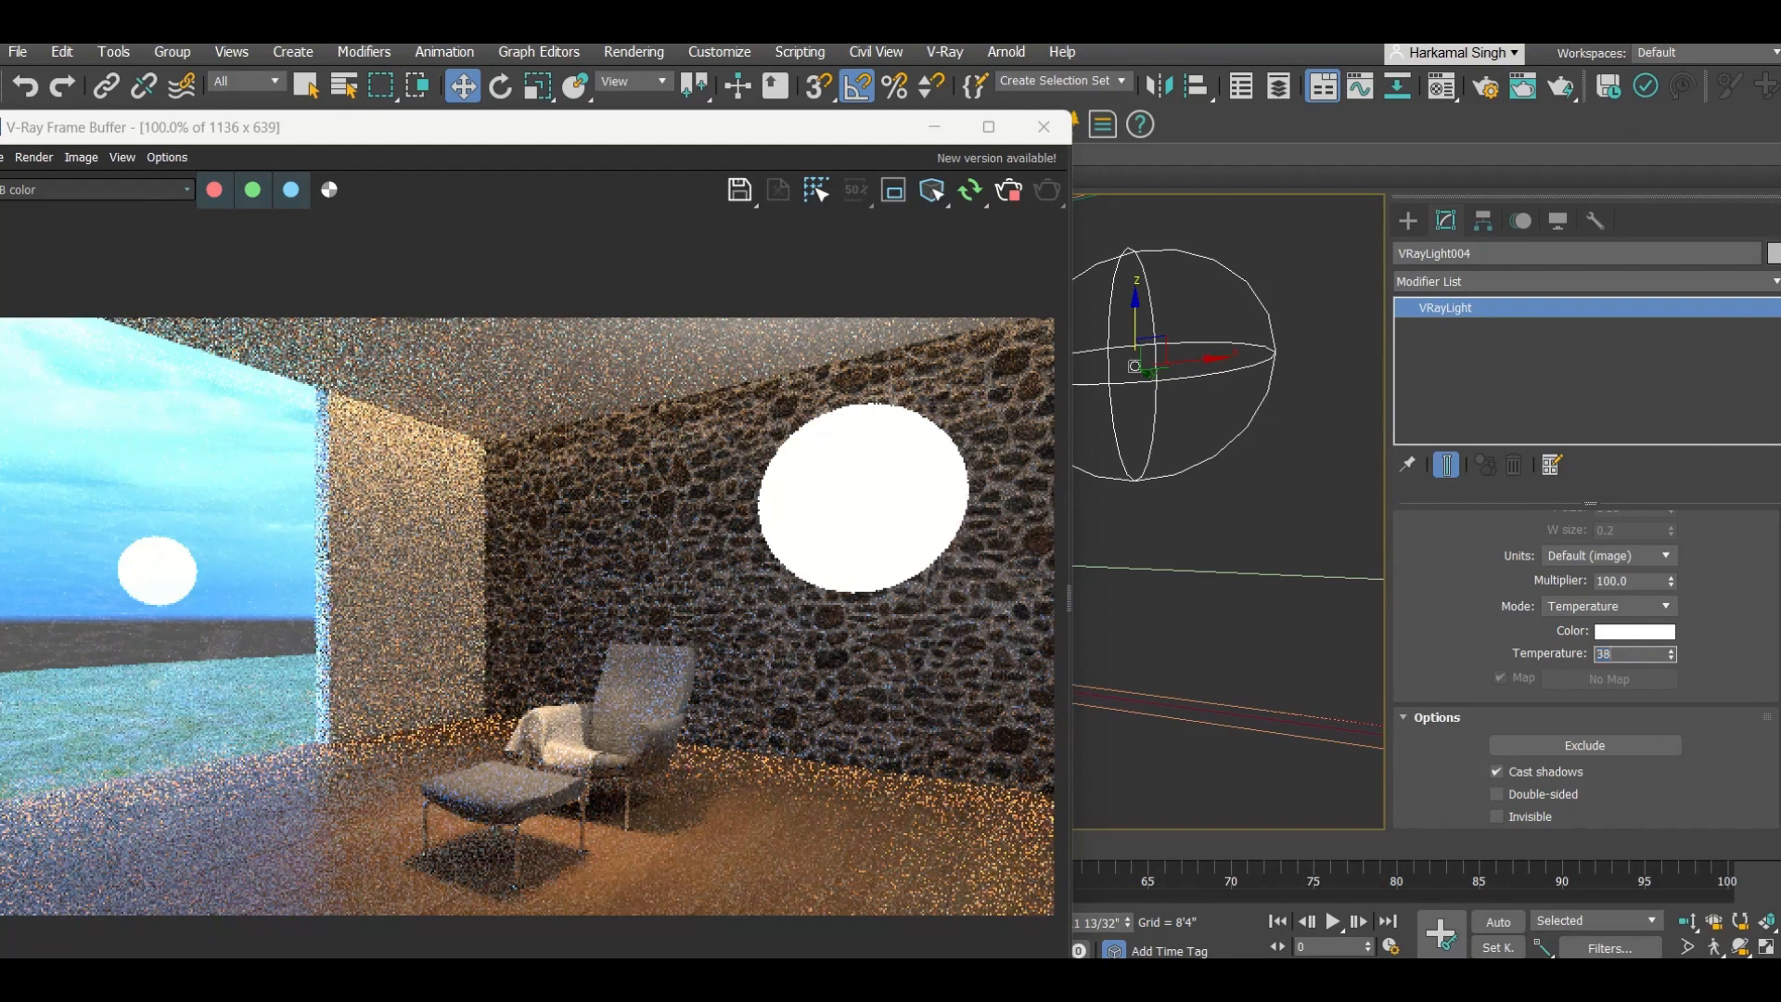
key(Return)
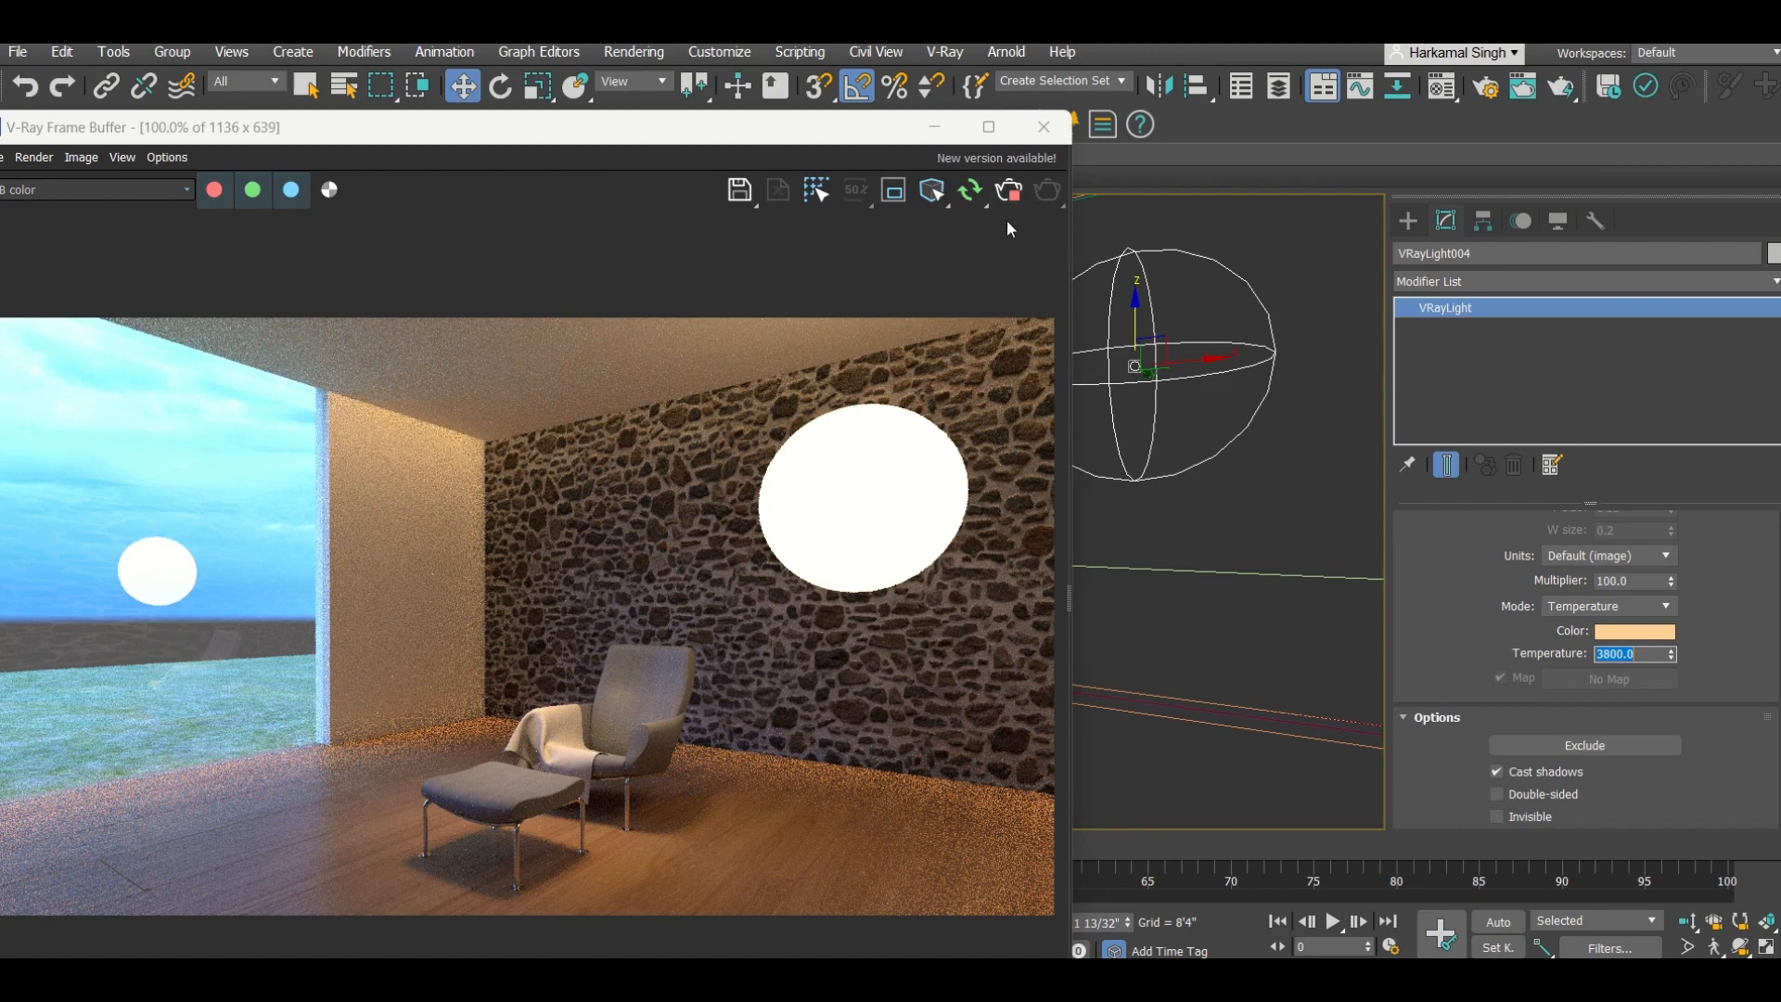
Step: Stop the interactive render, close the frame buffer and delete the sphere light
click(1009, 188)
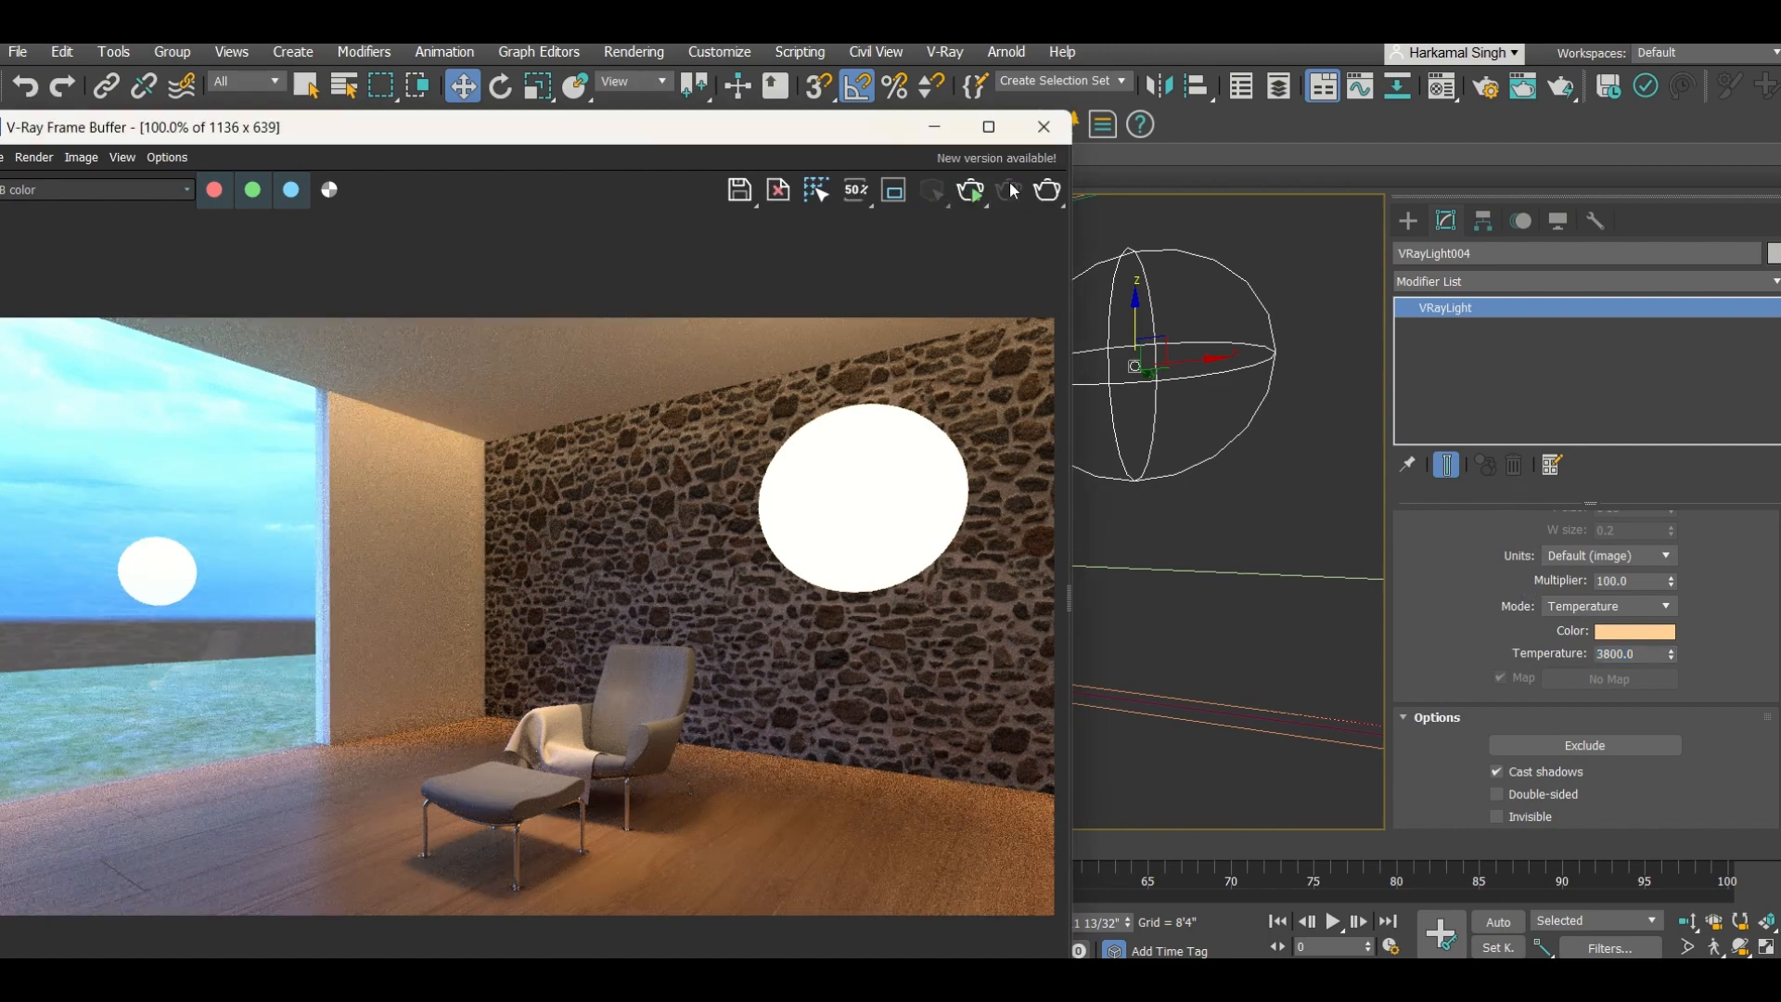
click(1044, 127)
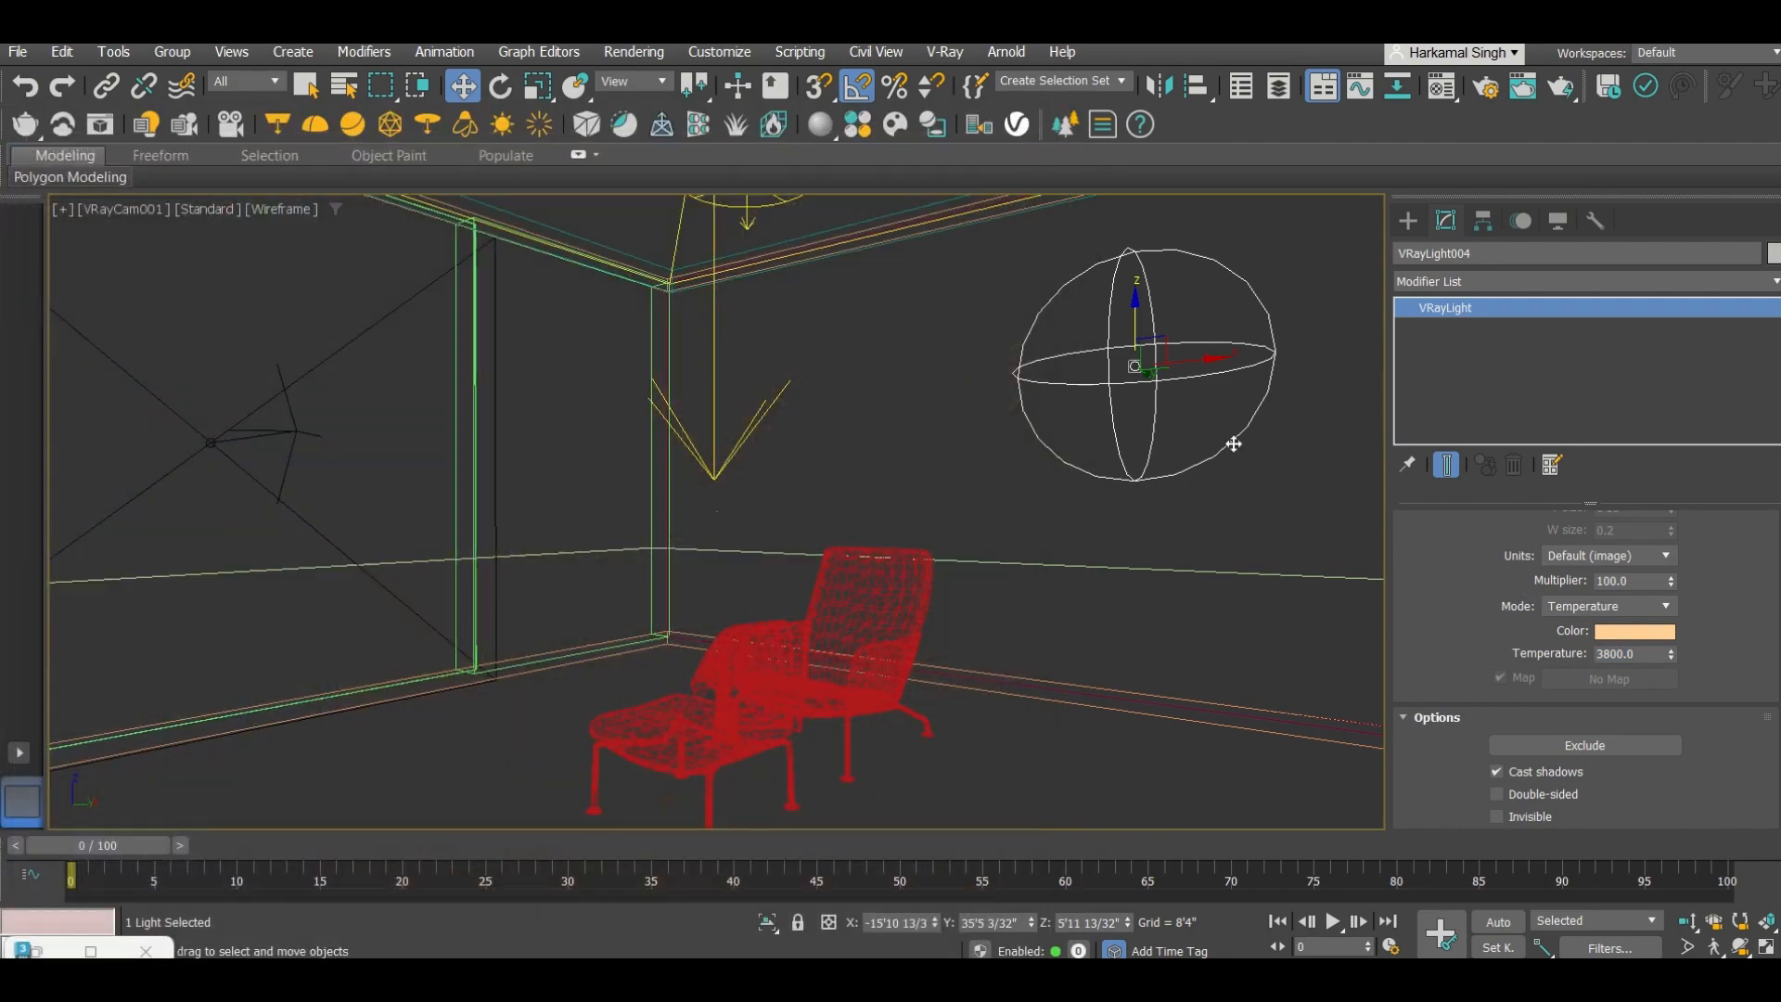
click(1215, 499)
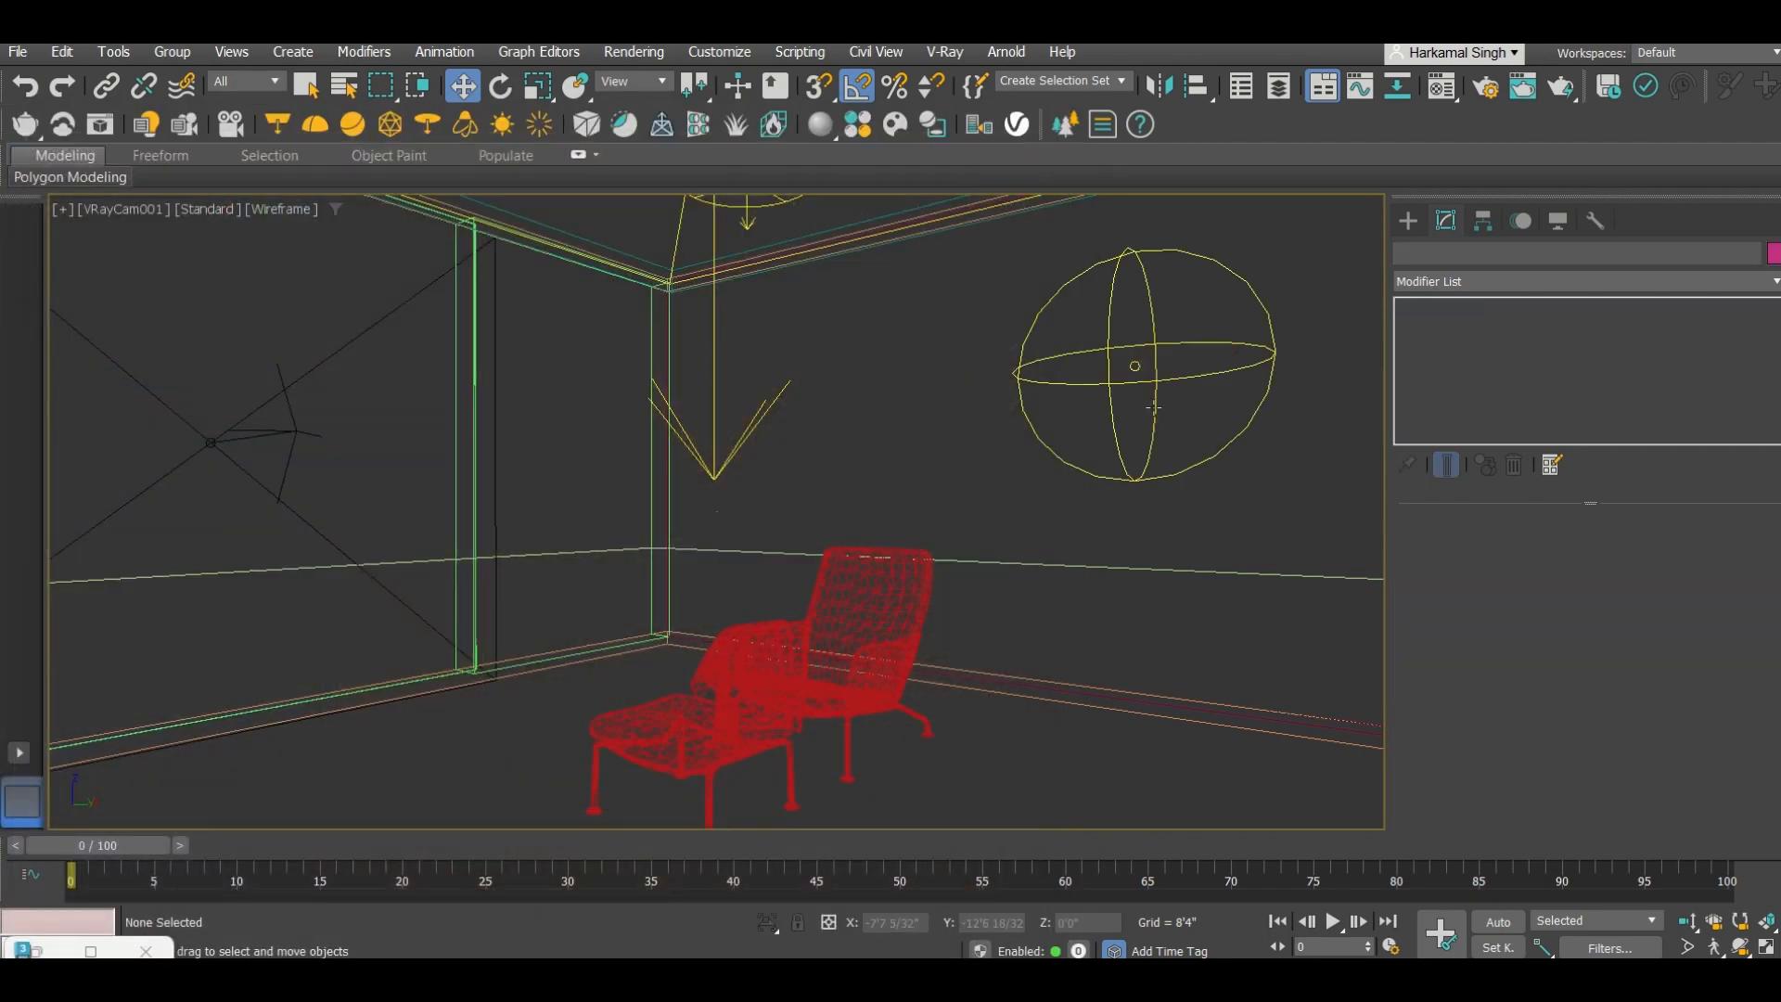
click(1130, 366)
key(Delete)
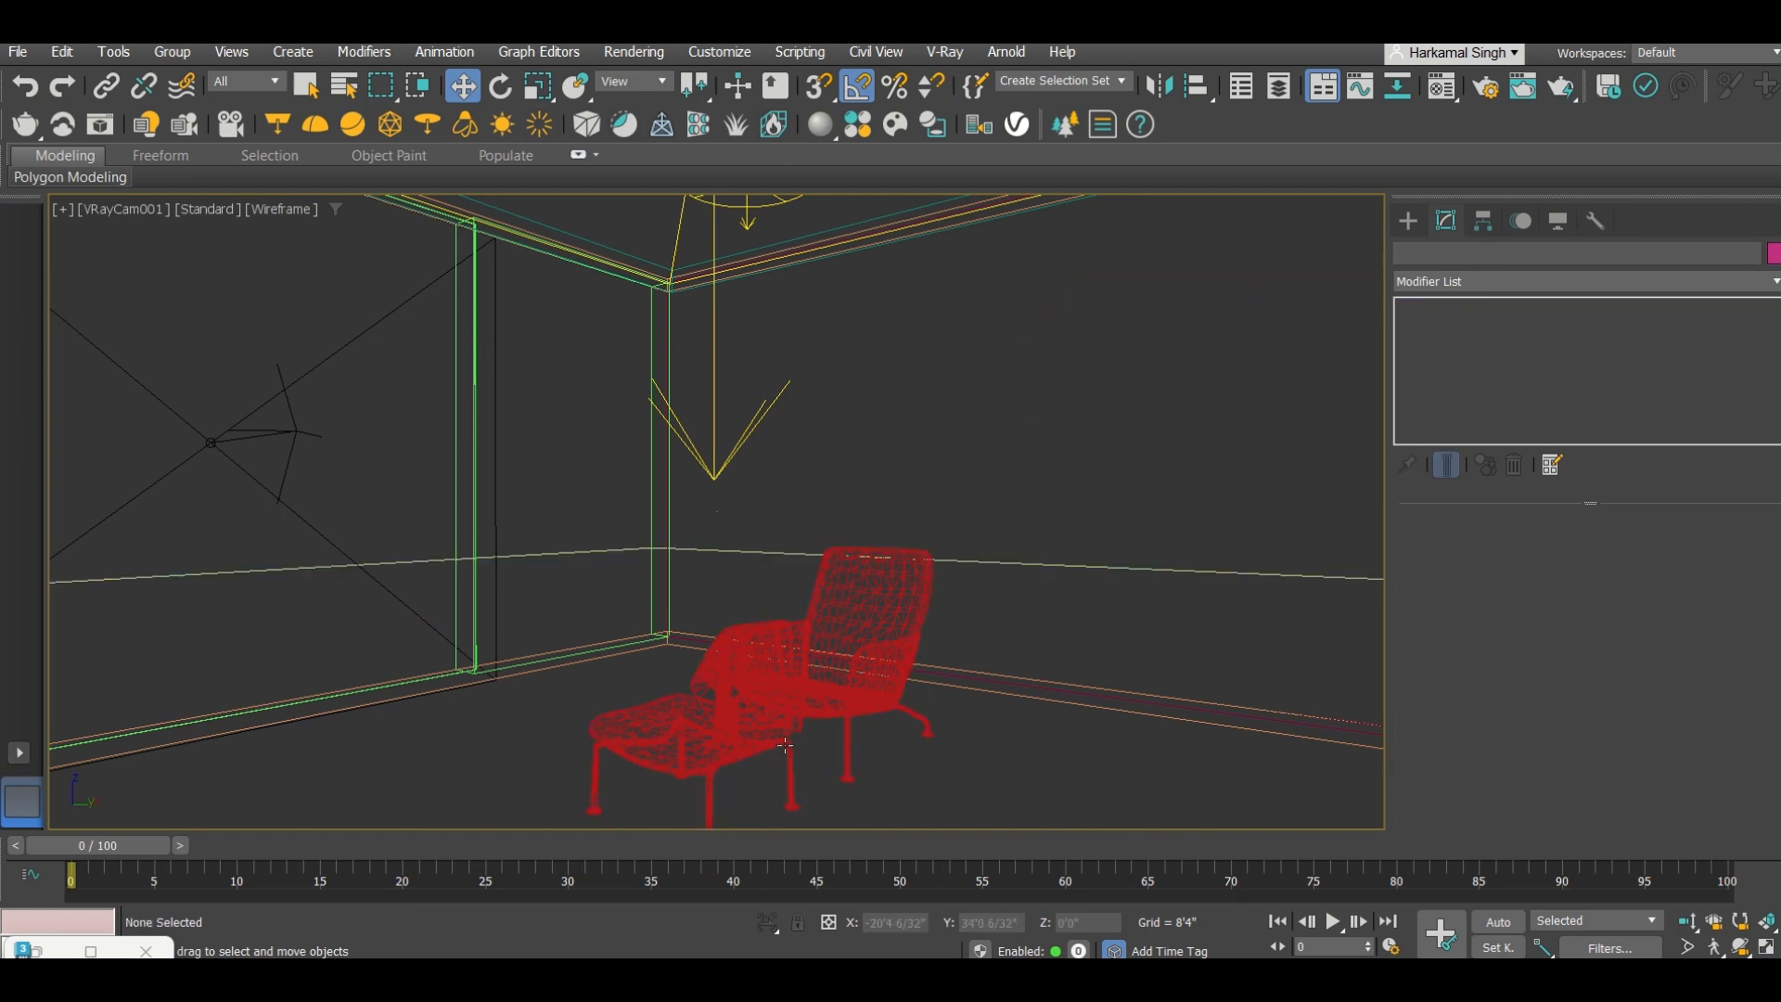
Step: Convert the lounge chair into a V-Ray mesh light and check it in an interactive render
click(719, 722)
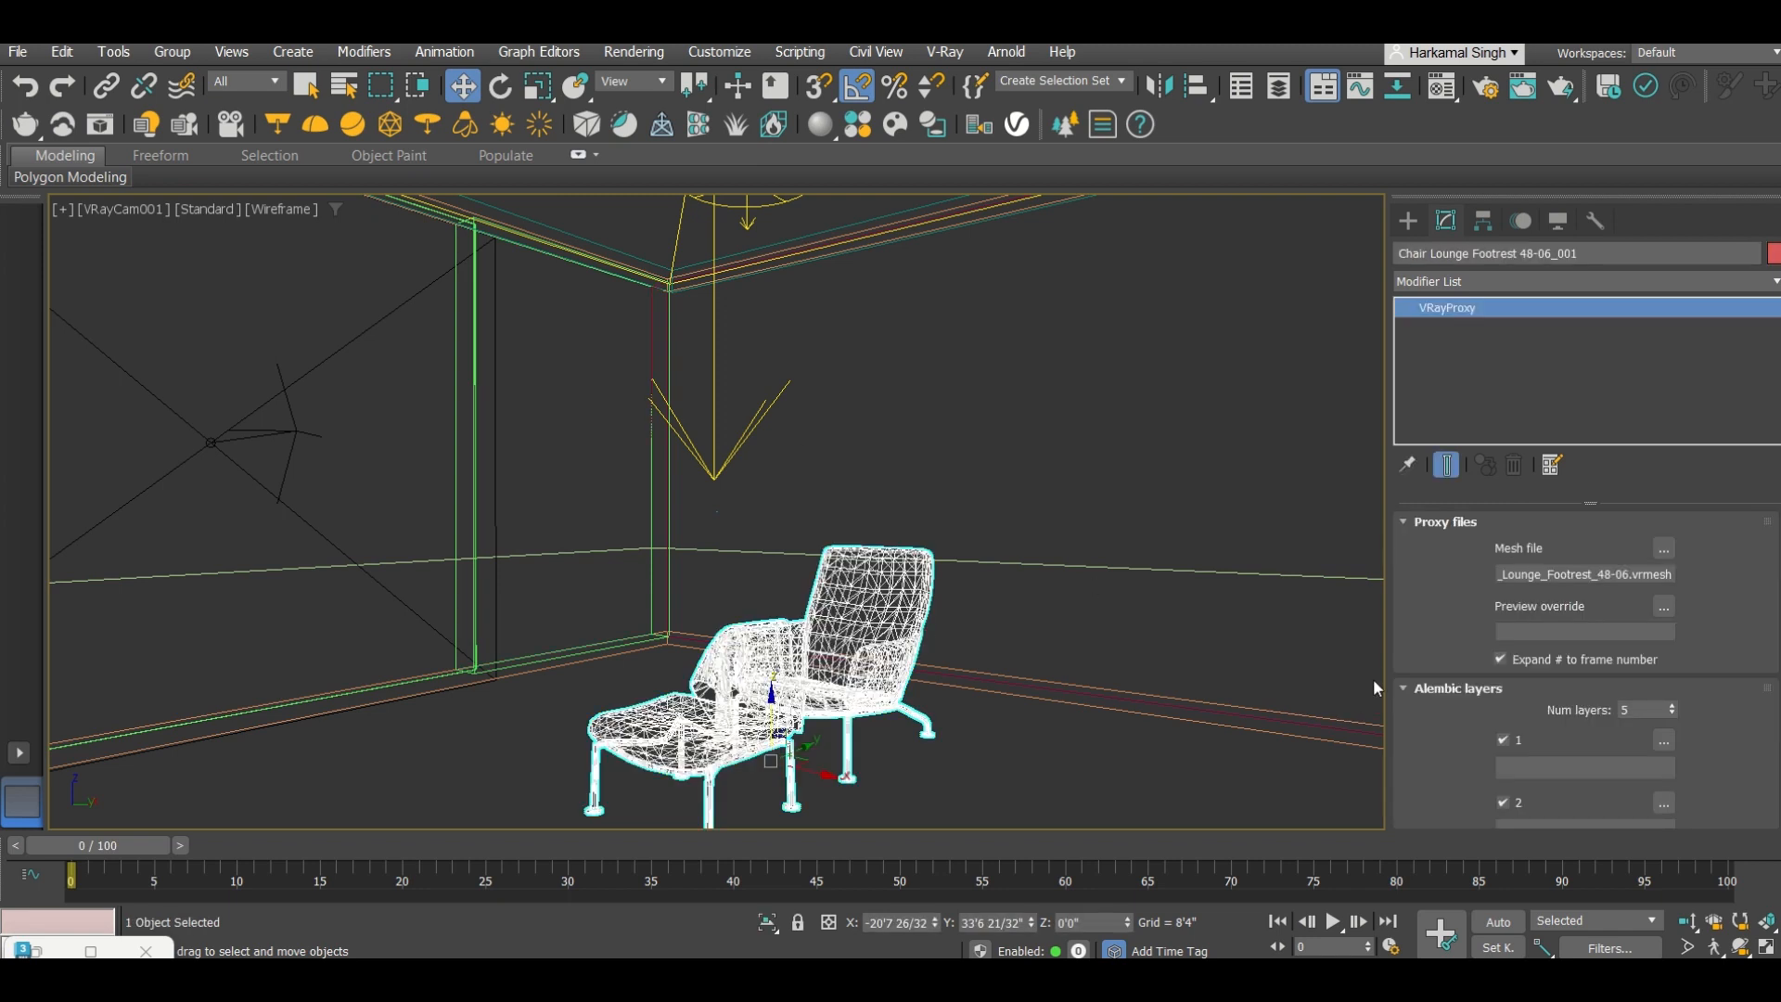
click(1403, 219)
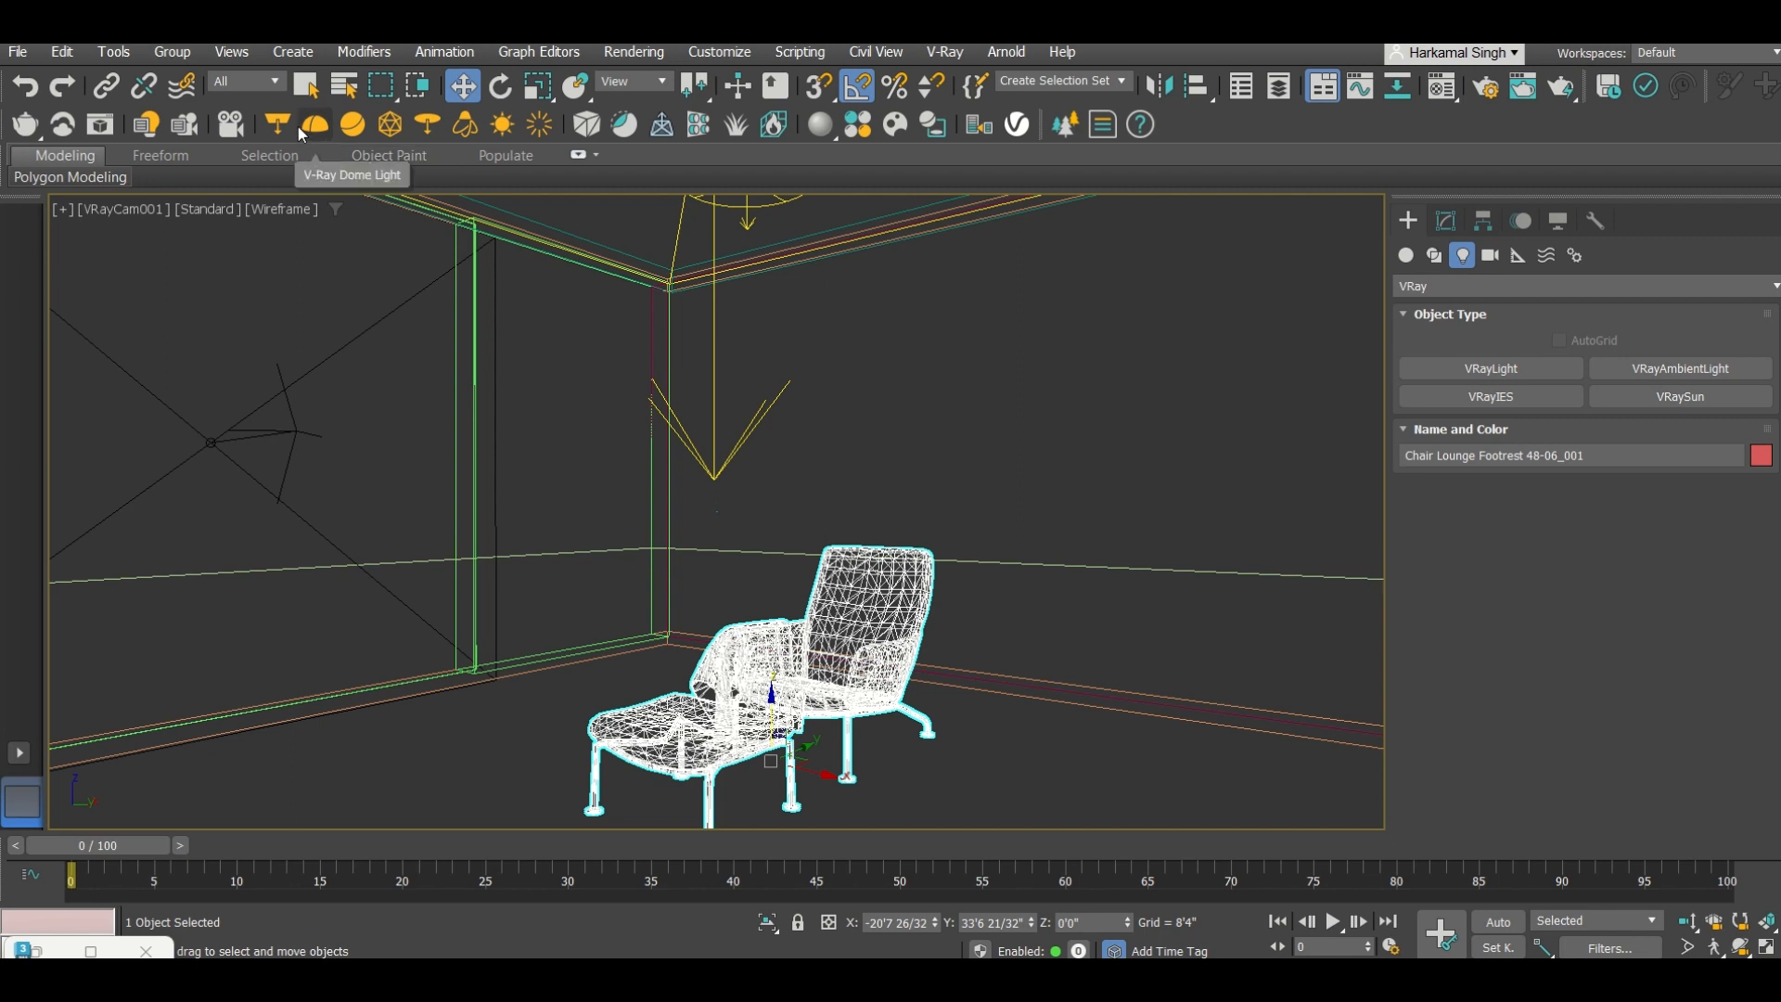
click(403, 125)
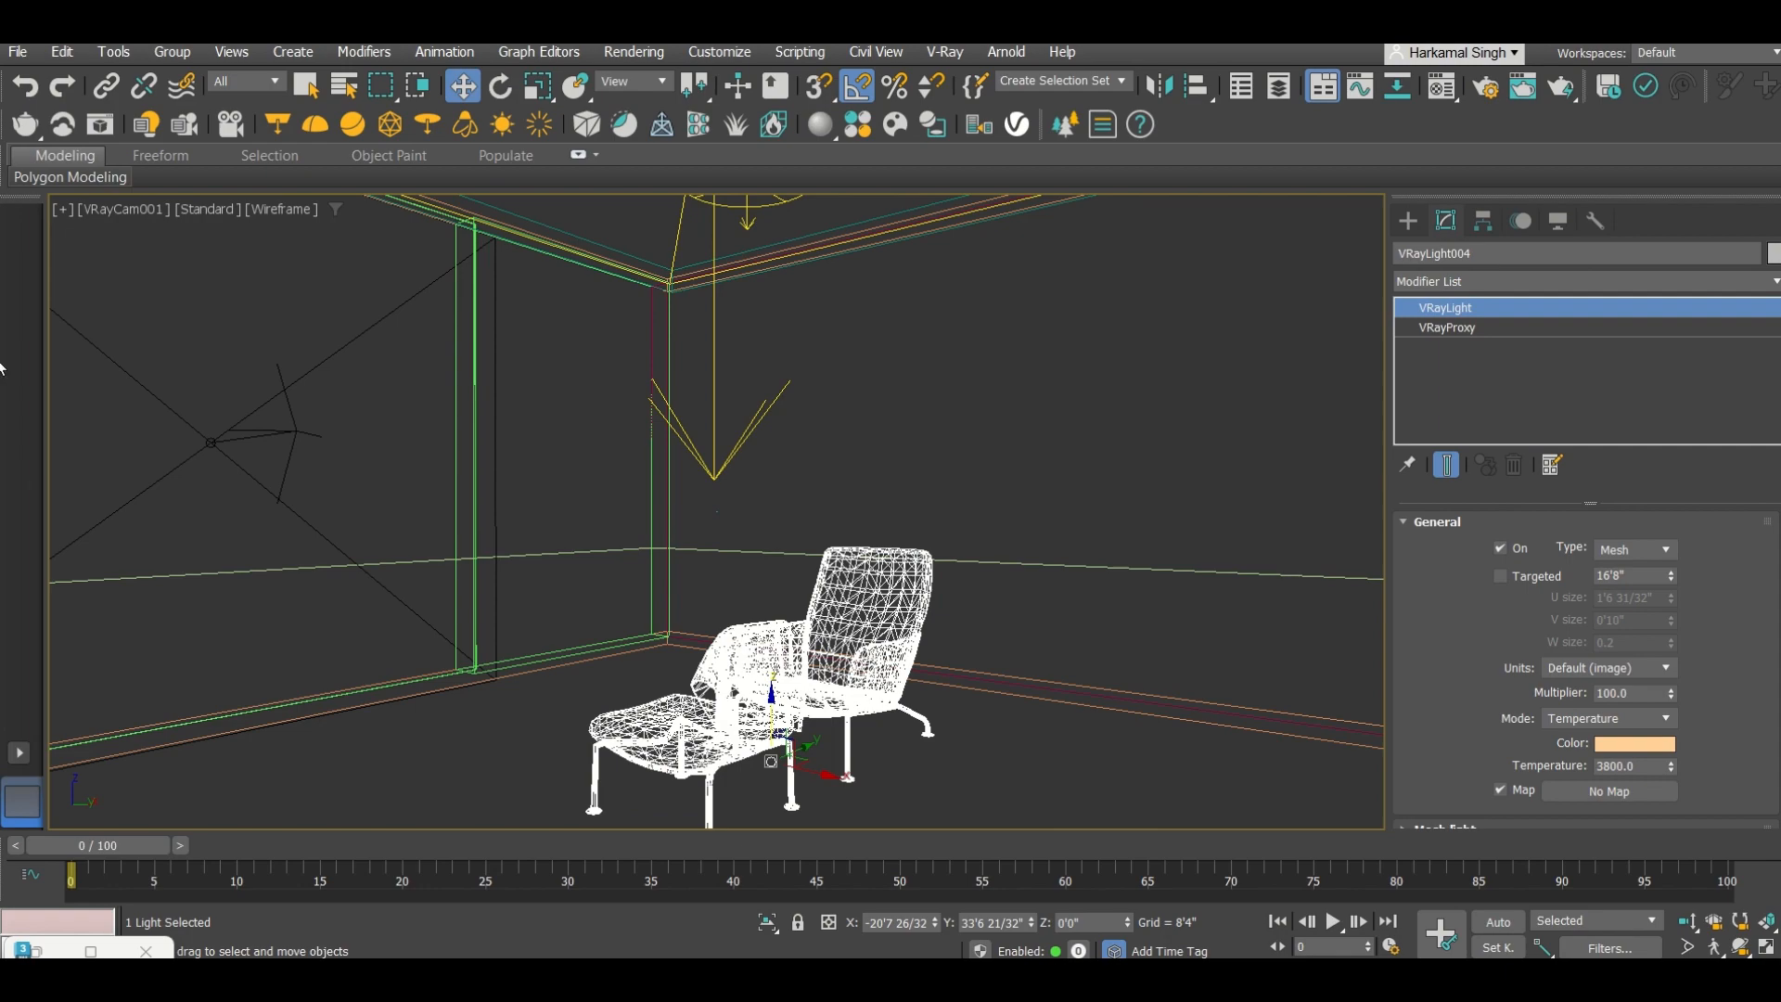
click(94, 130)
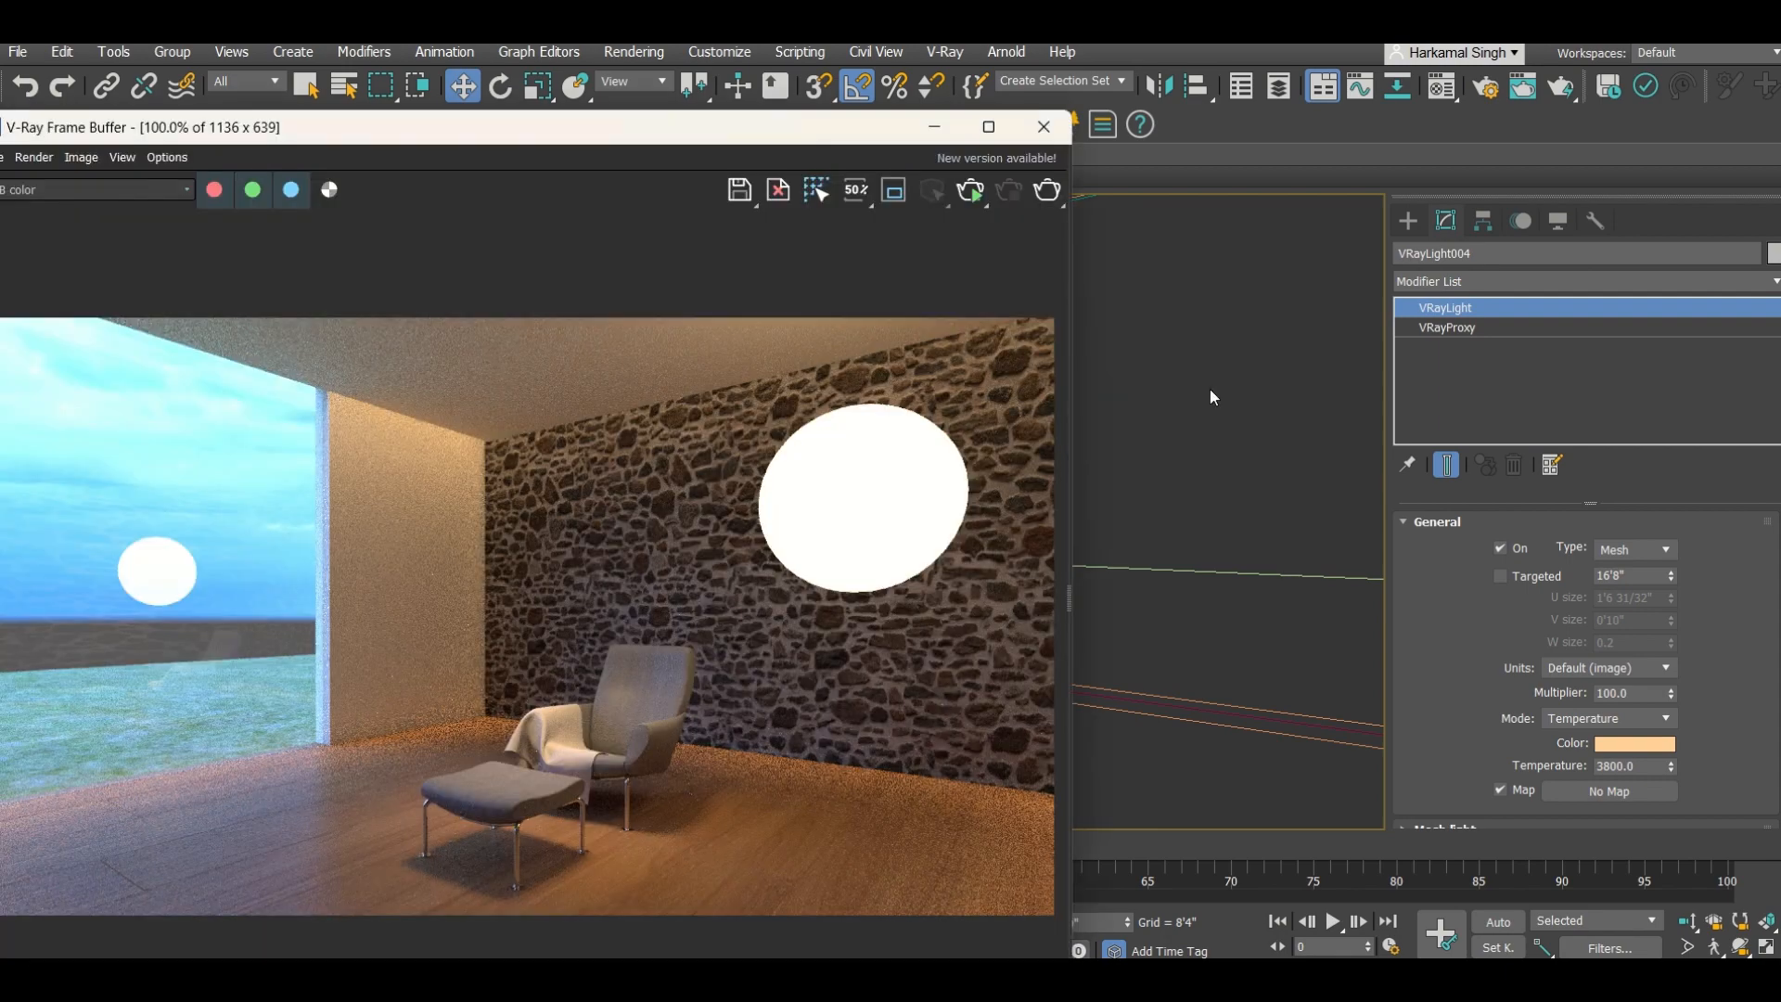
click(971, 193)
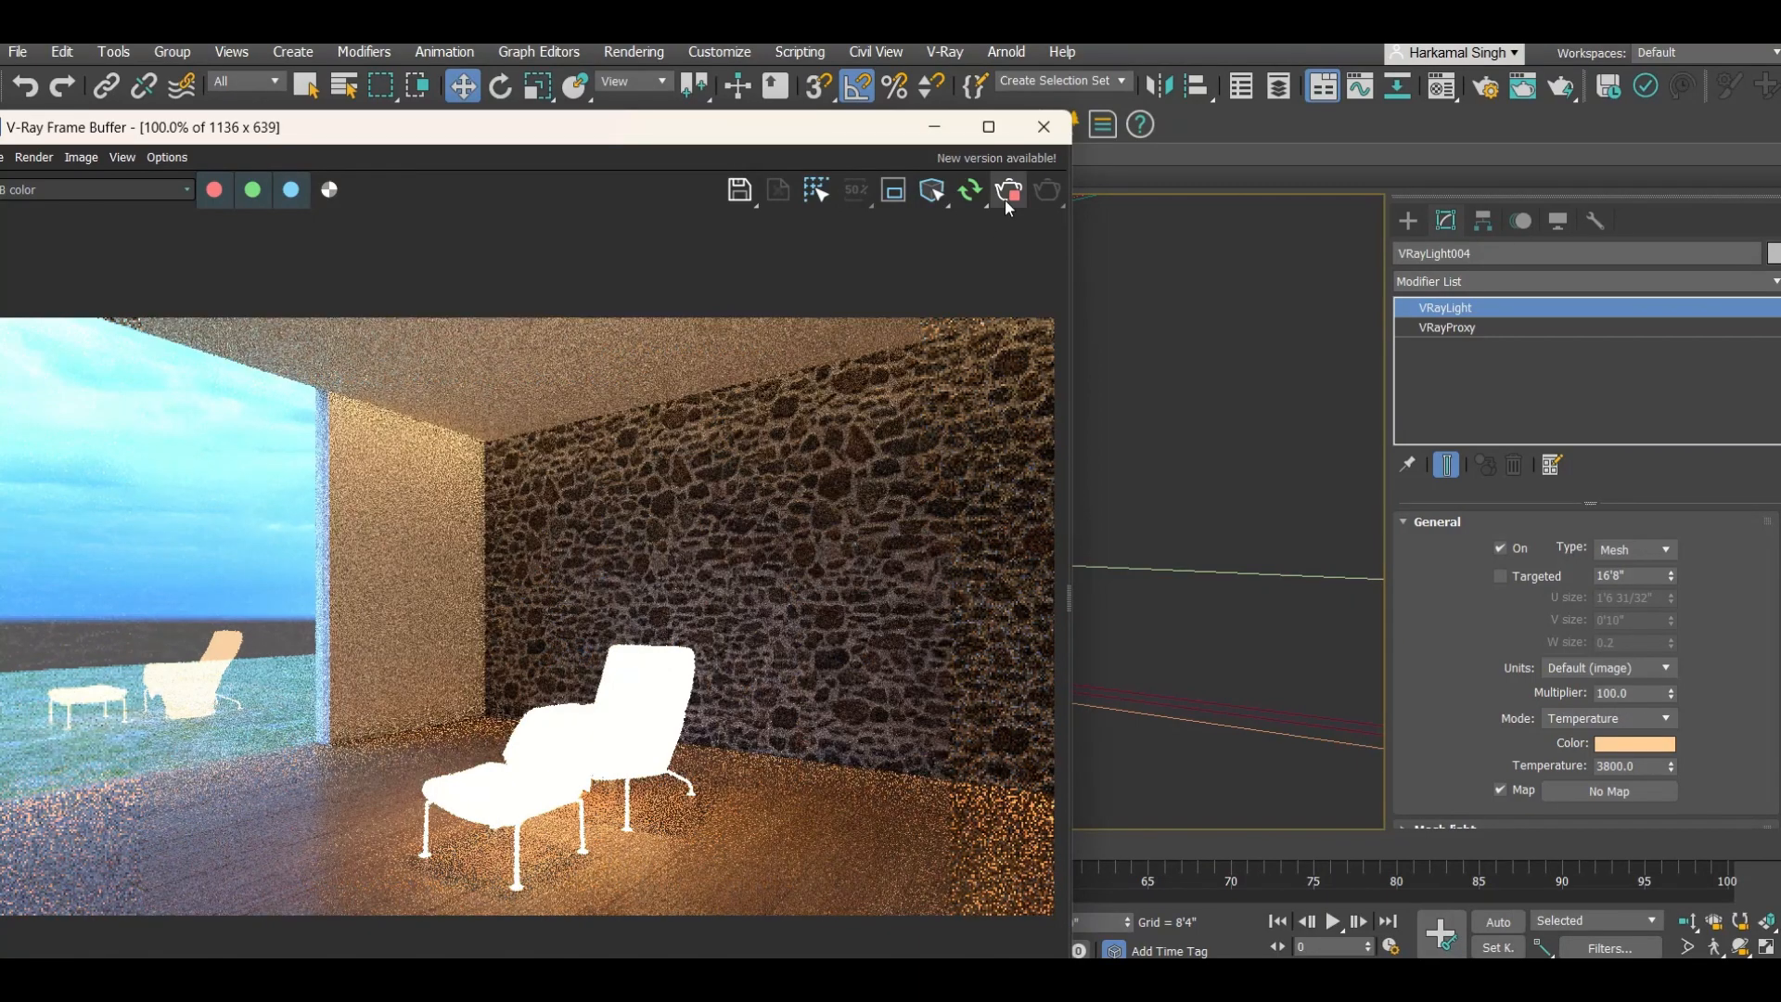
Step: Undo the chair's mesh light conversion, clear the selection and restart the interactive render
click(934, 127)
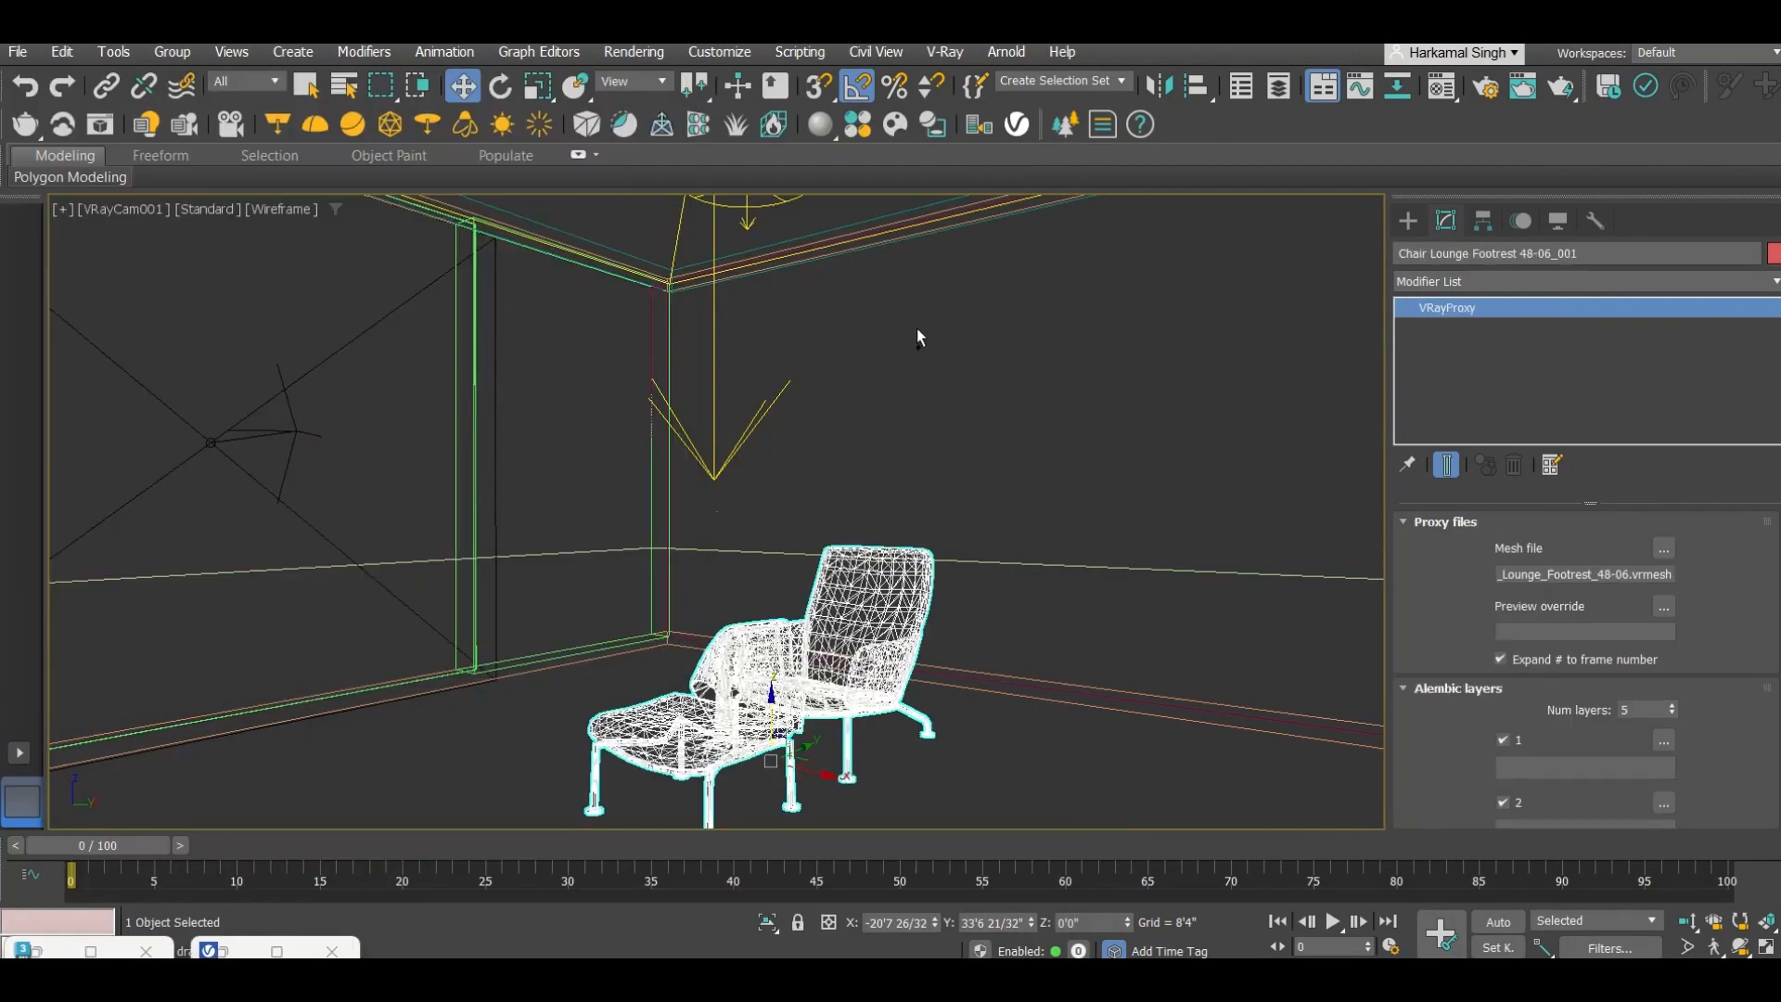
click(1034, 492)
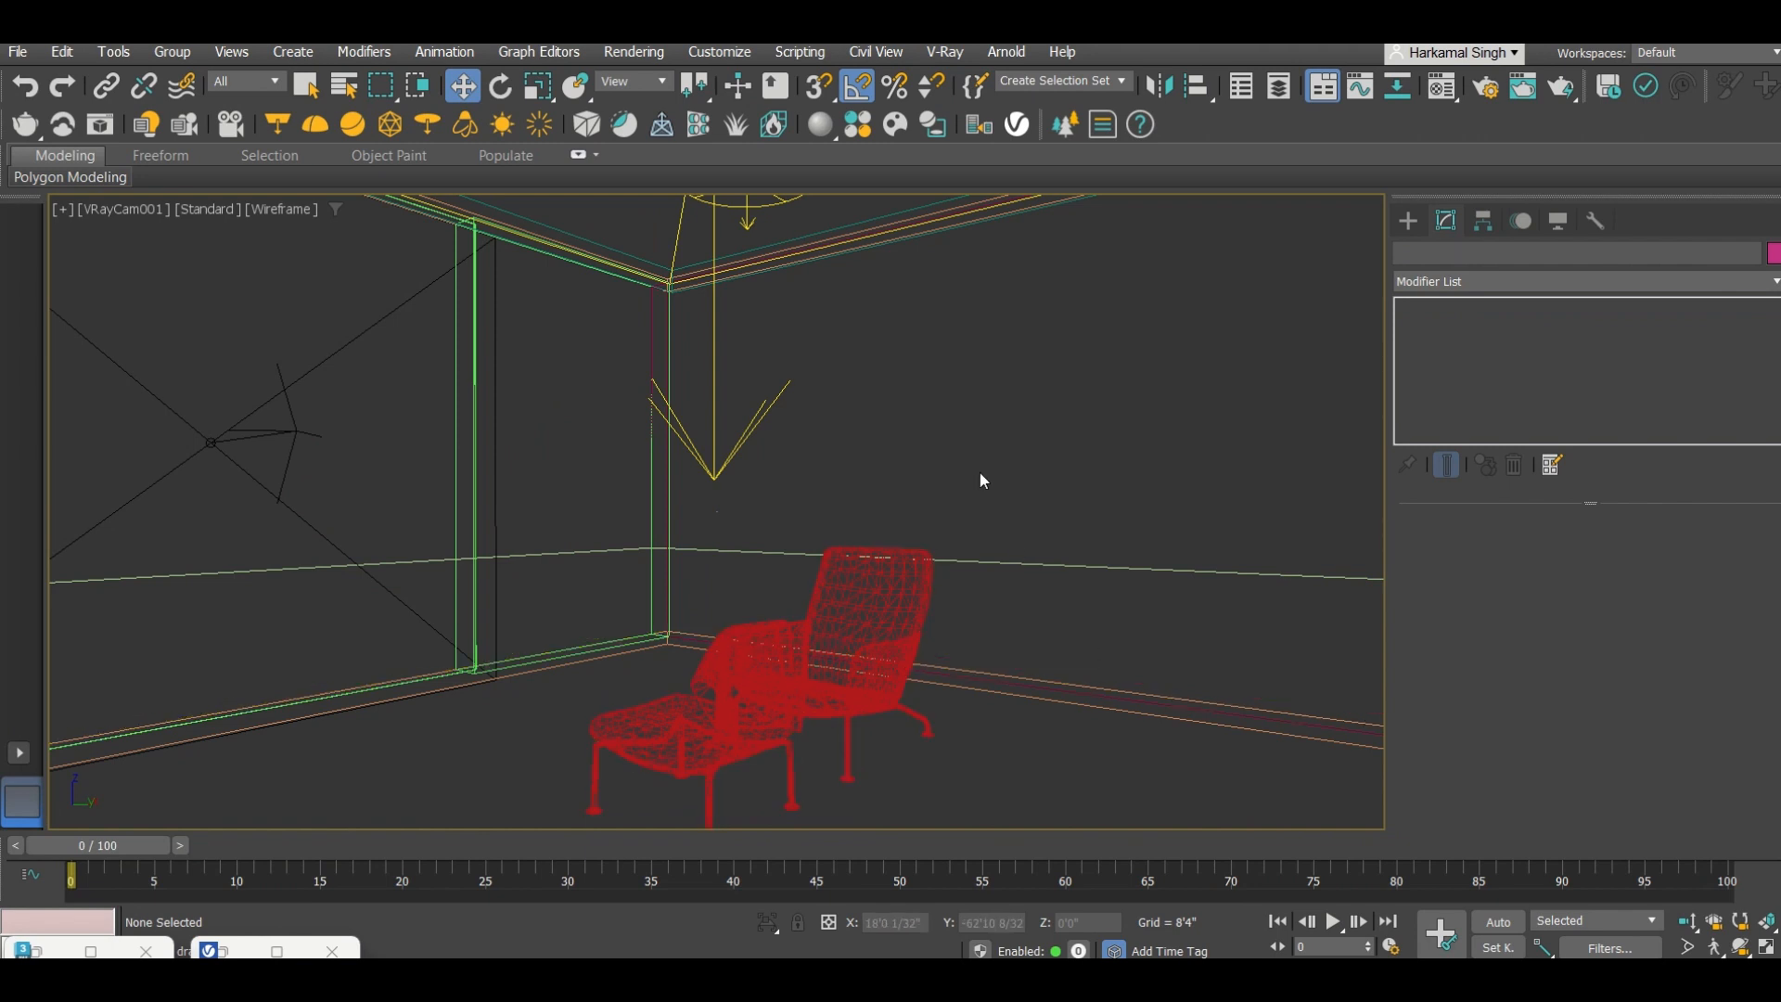
click(800, 677)
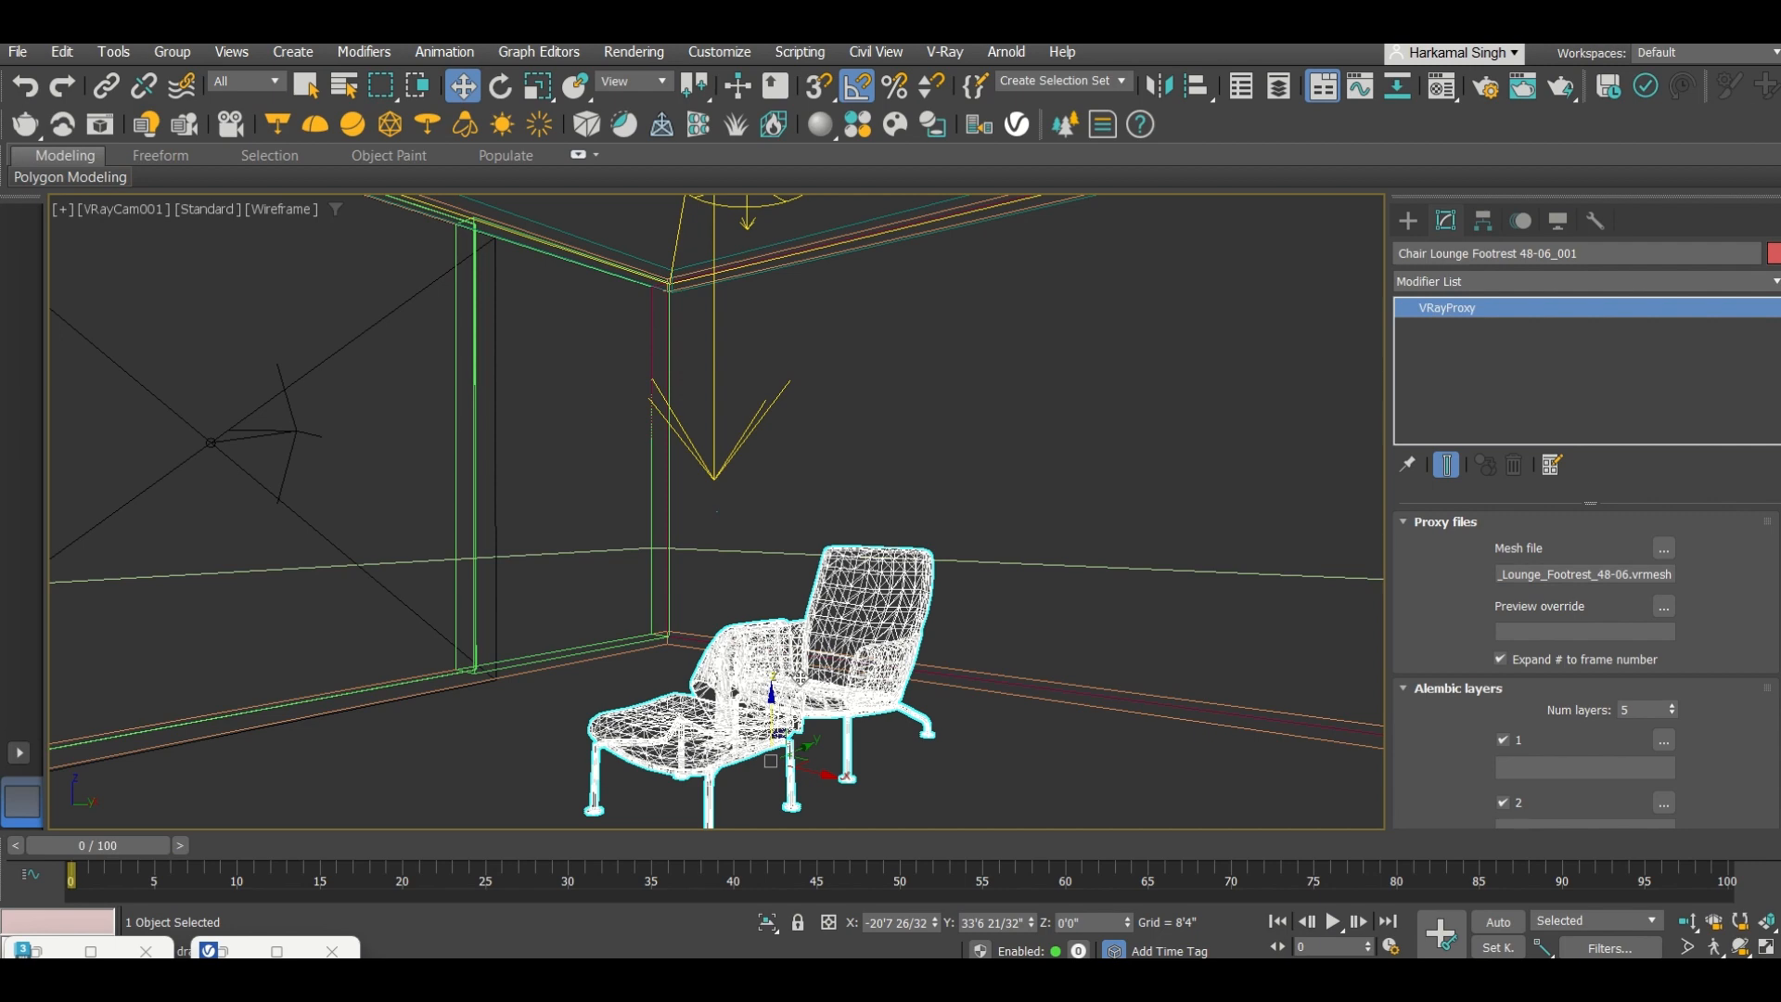
click(1088, 473)
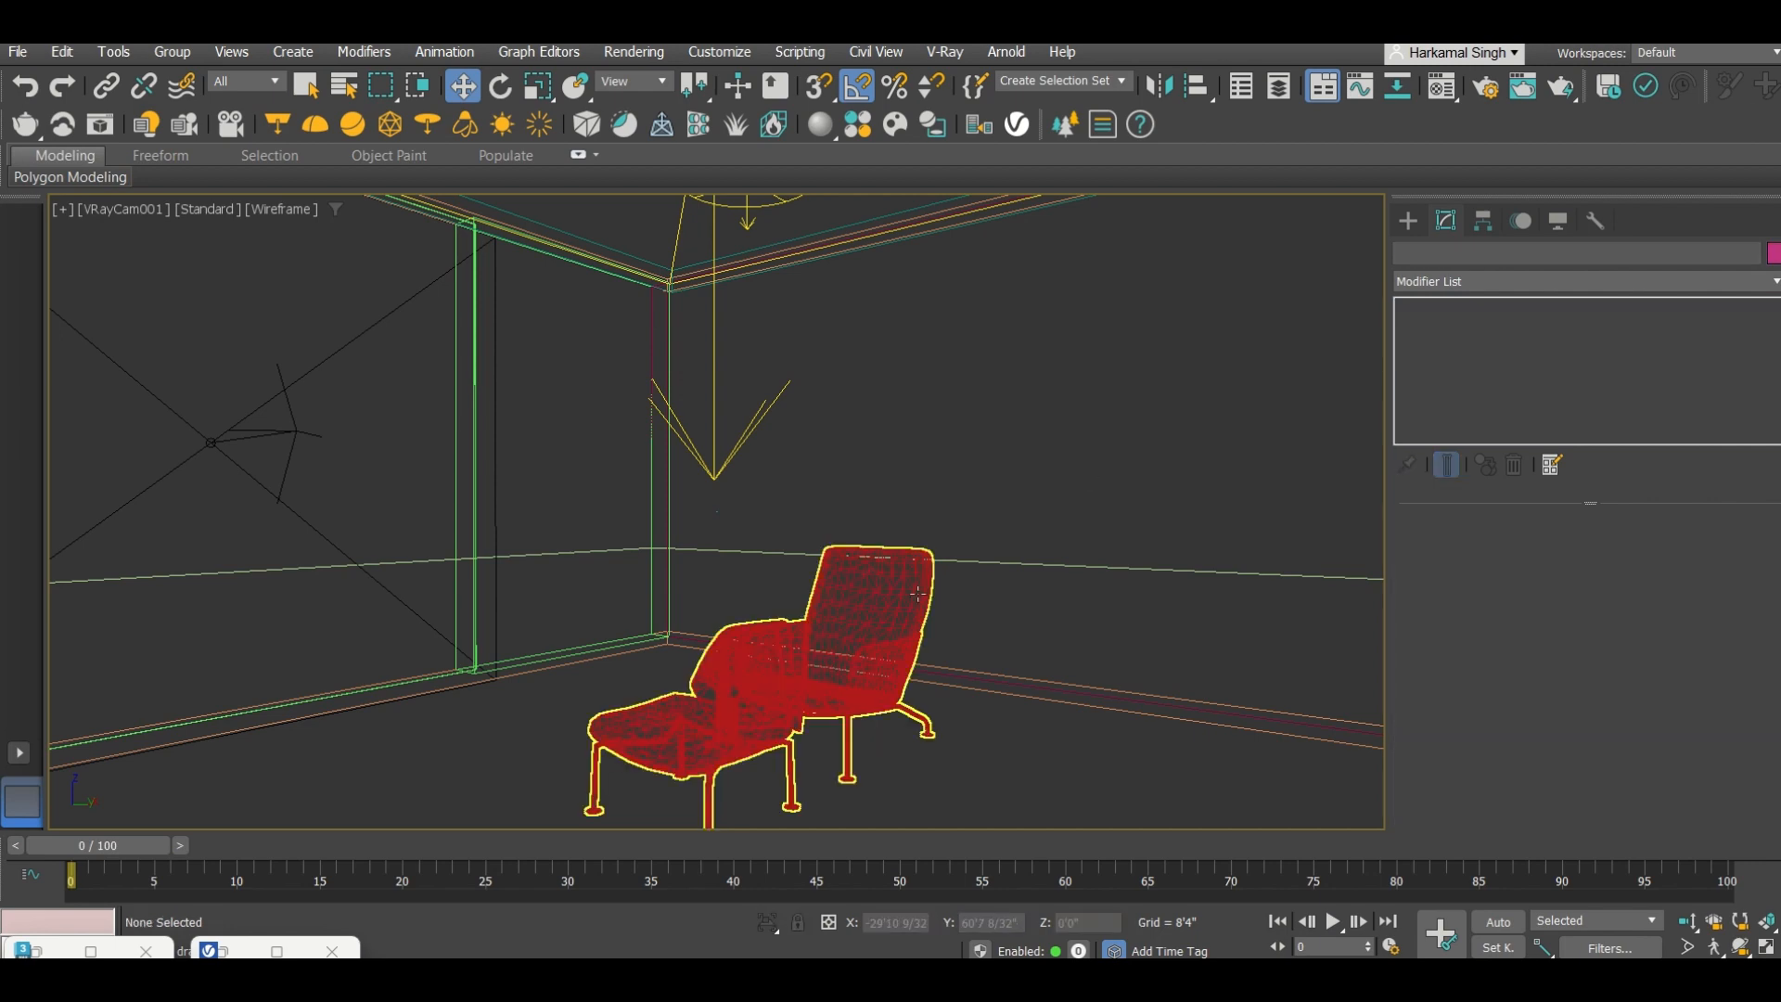
click(223, 951)
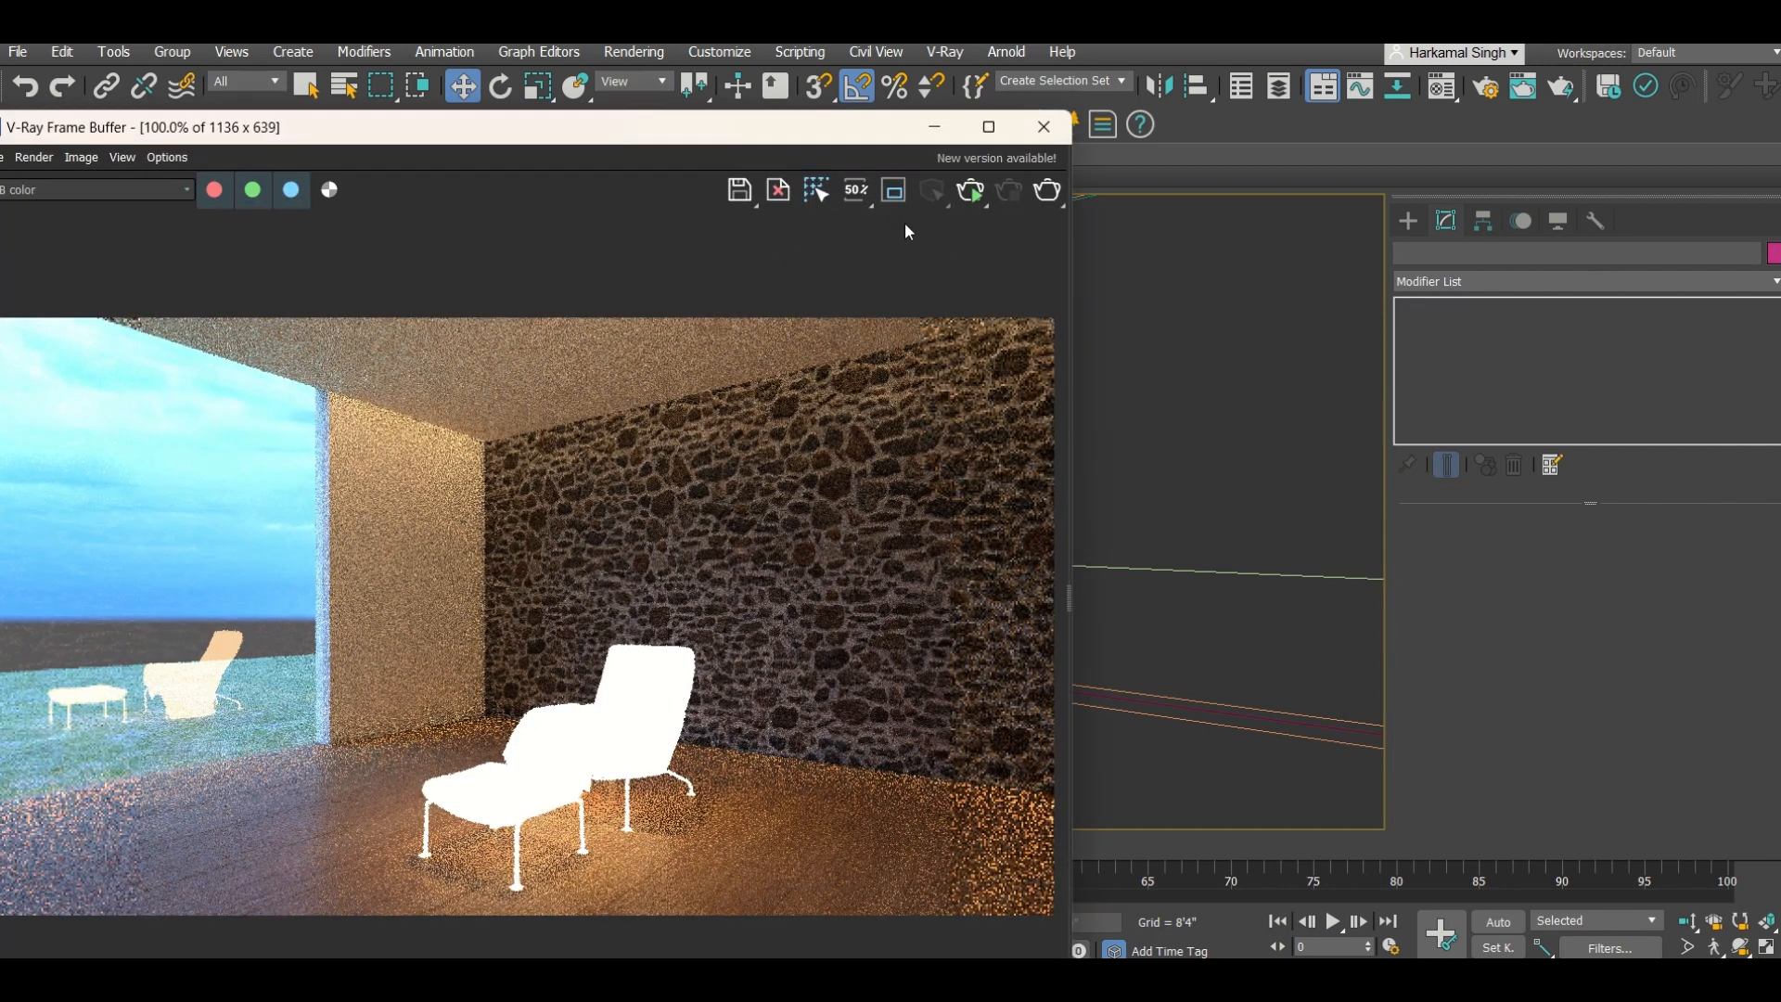
click(970, 190)
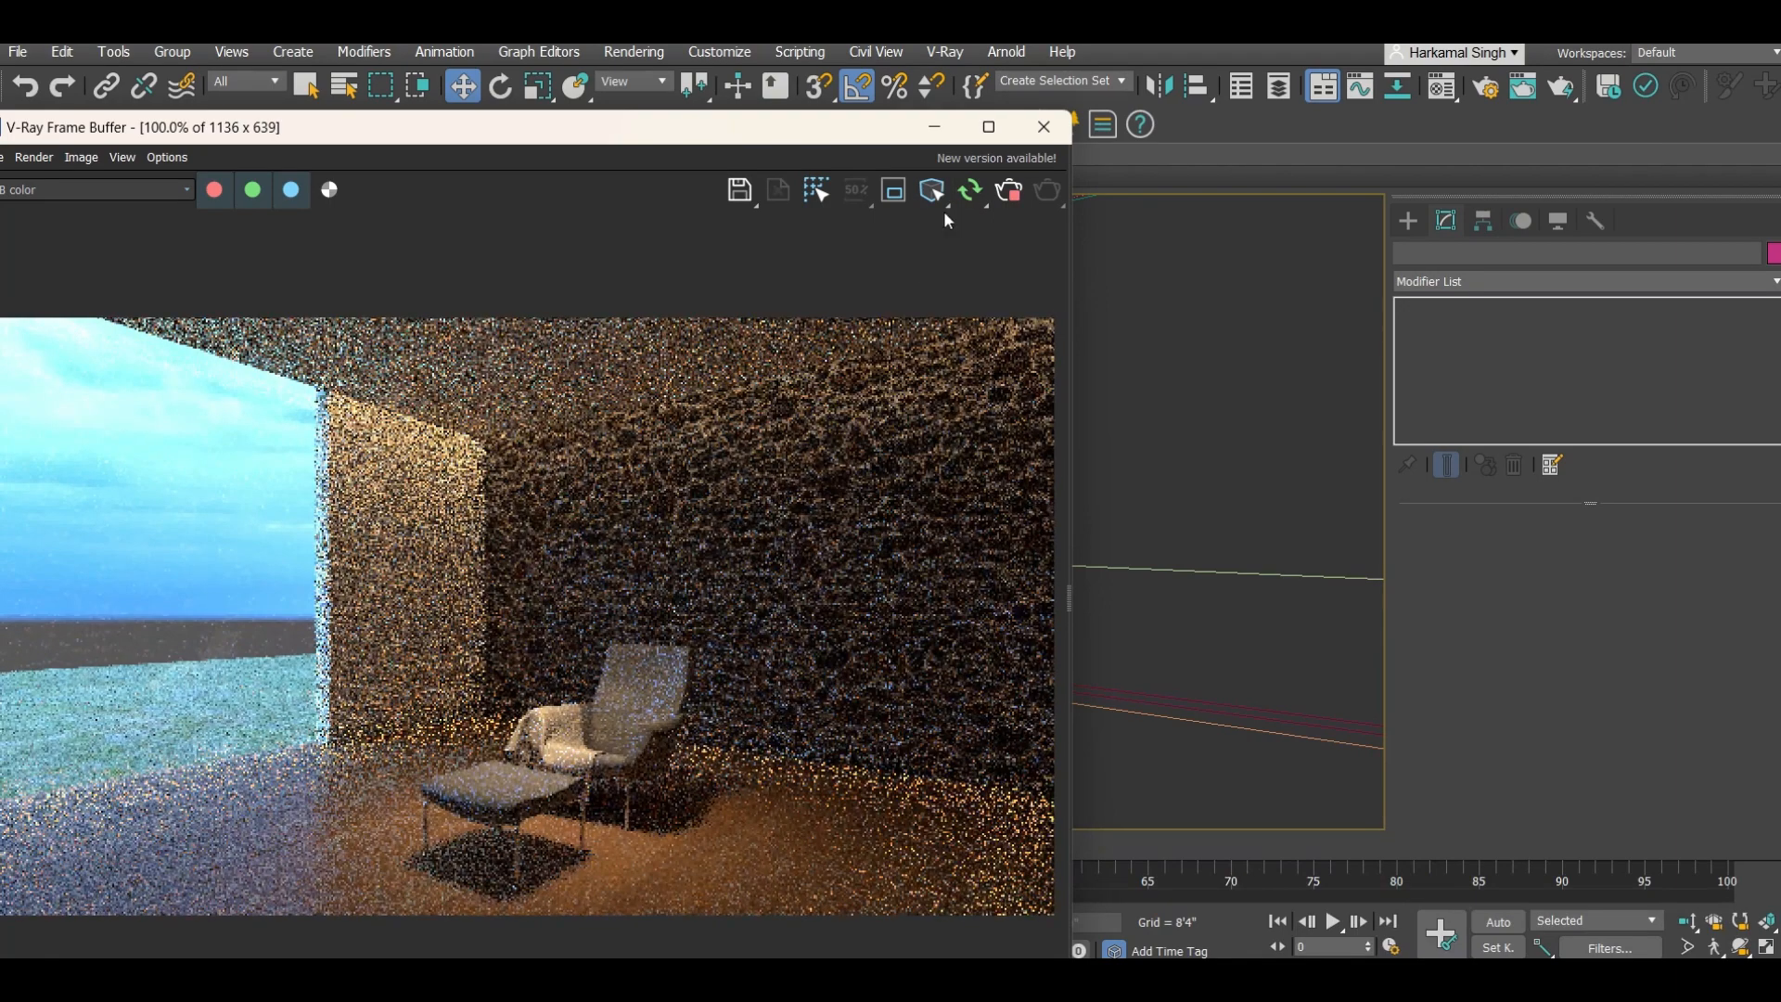
Step: Try the lounge chair as a V-Ray mesh light again, examine it closely in the interactive render and stop rendering
click(935, 129)
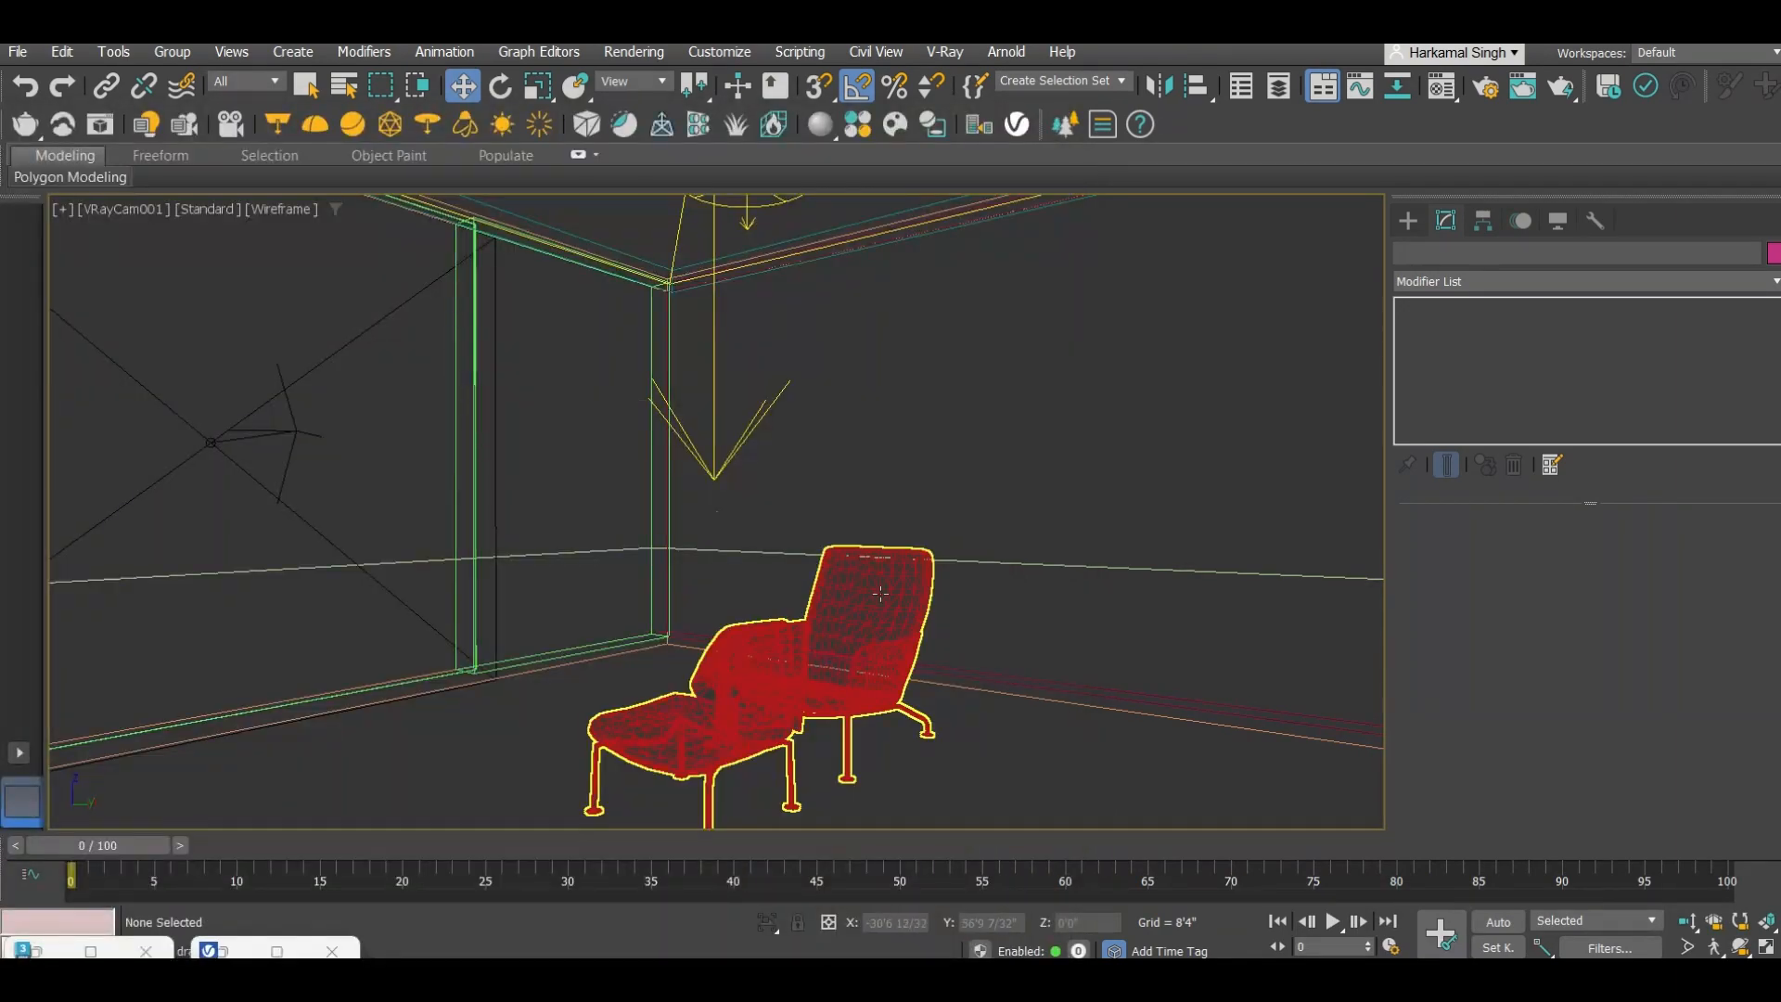
click(881, 594)
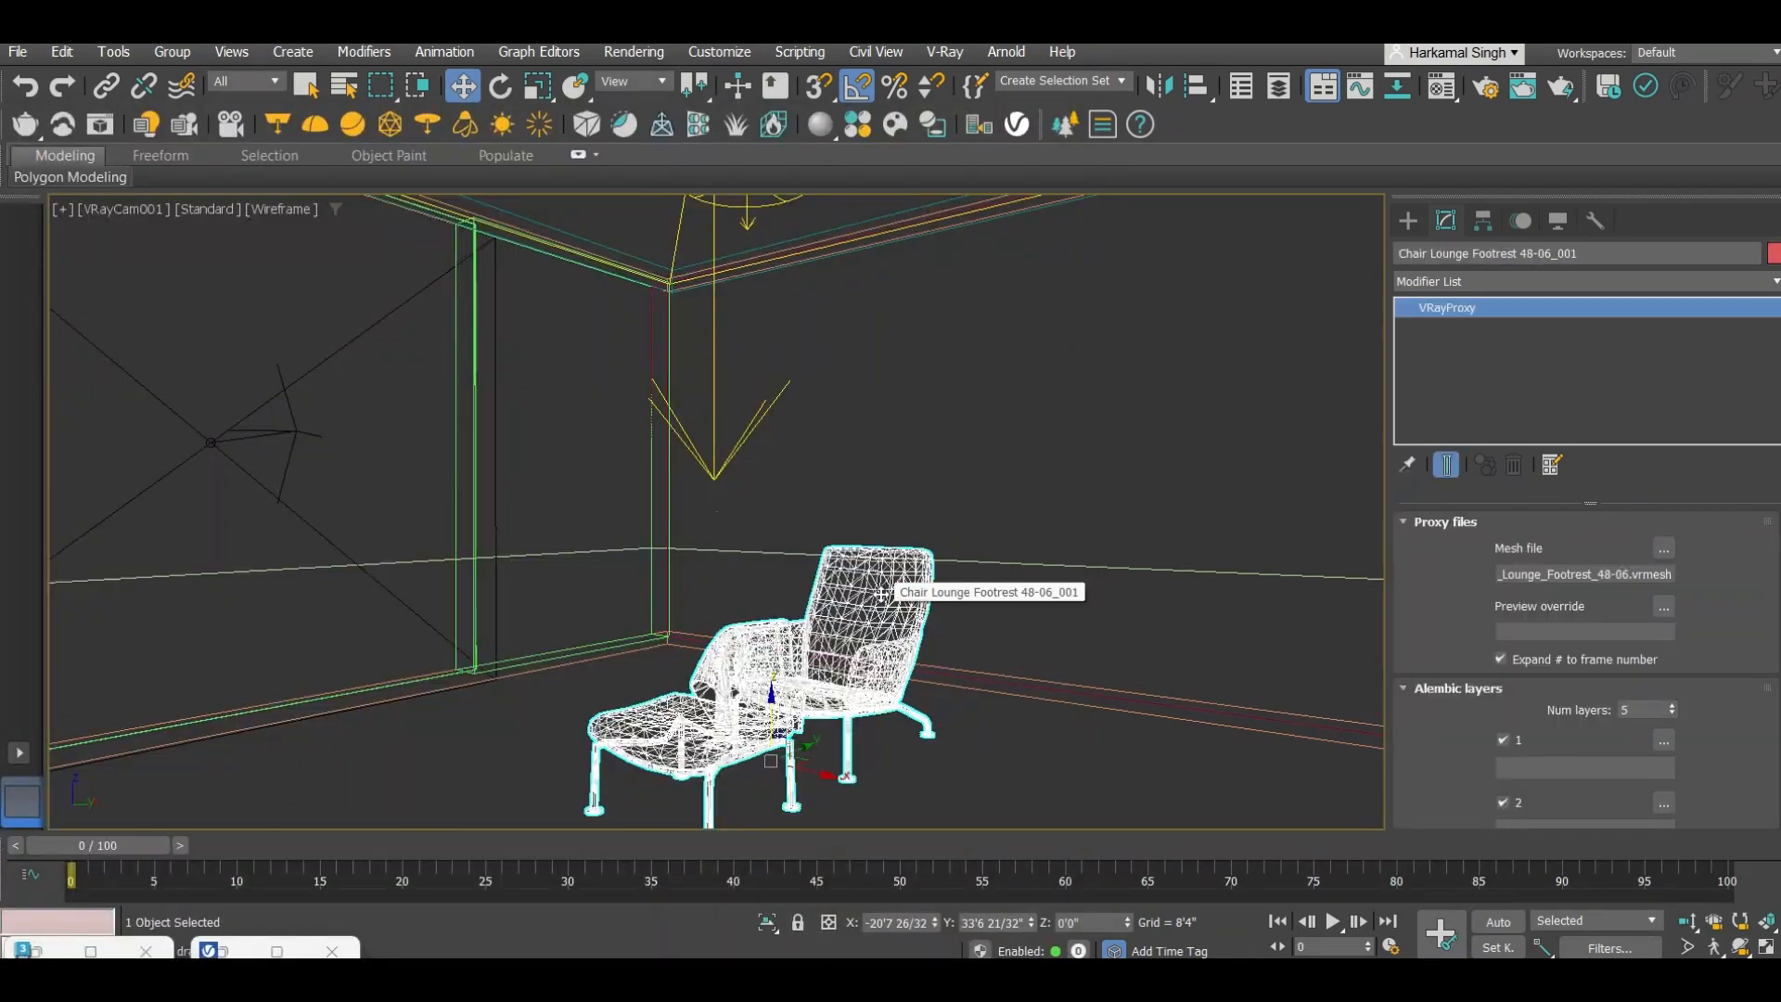
click(388, 130)
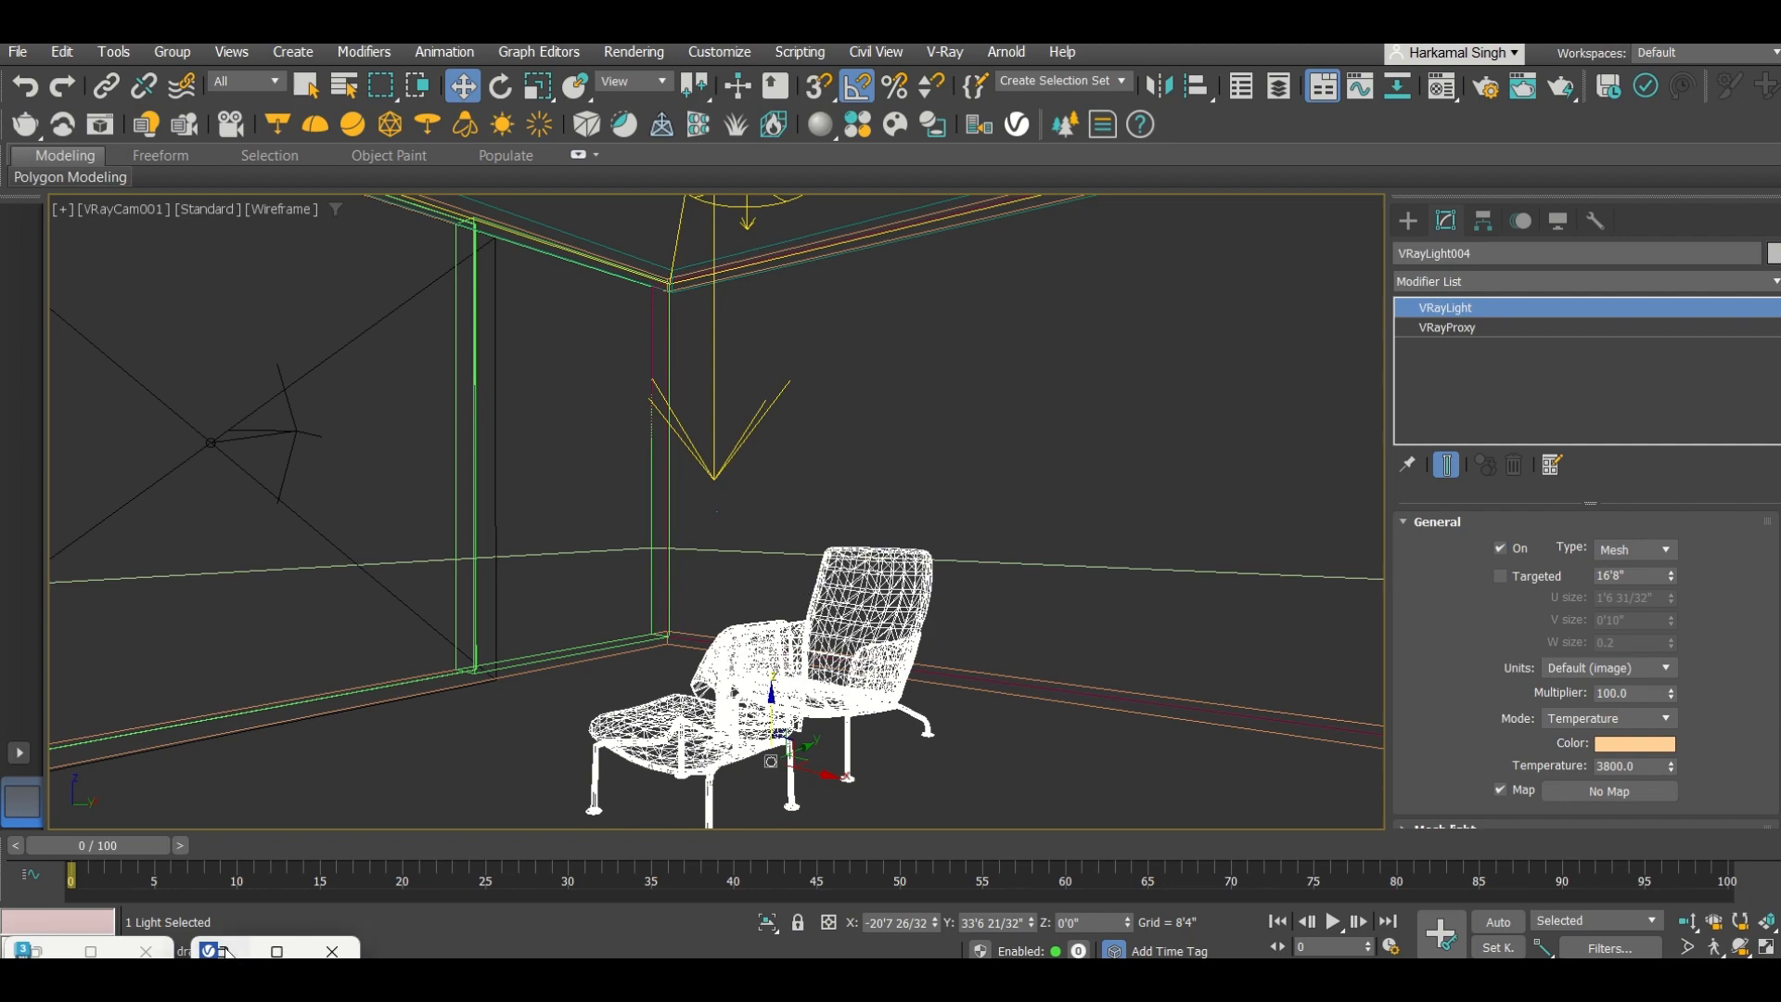
click(272, 950)
scroll(531, 802, up, 3)
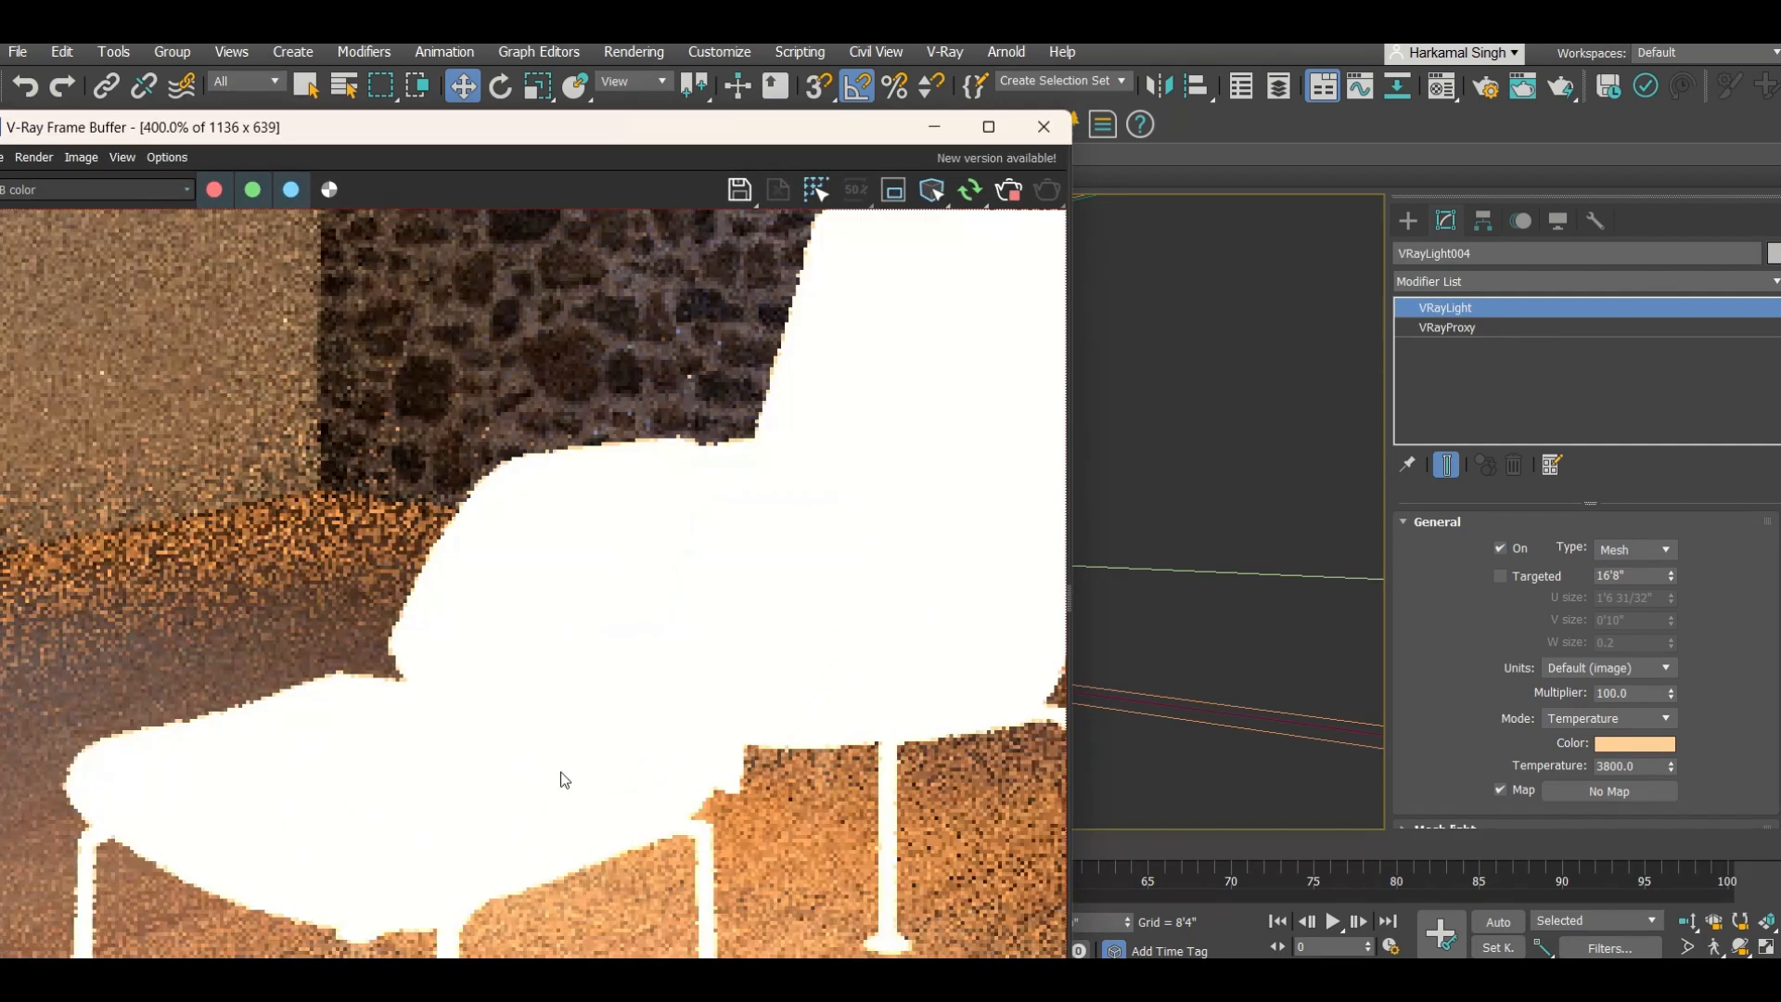
scroll(616, 716, down, 2)
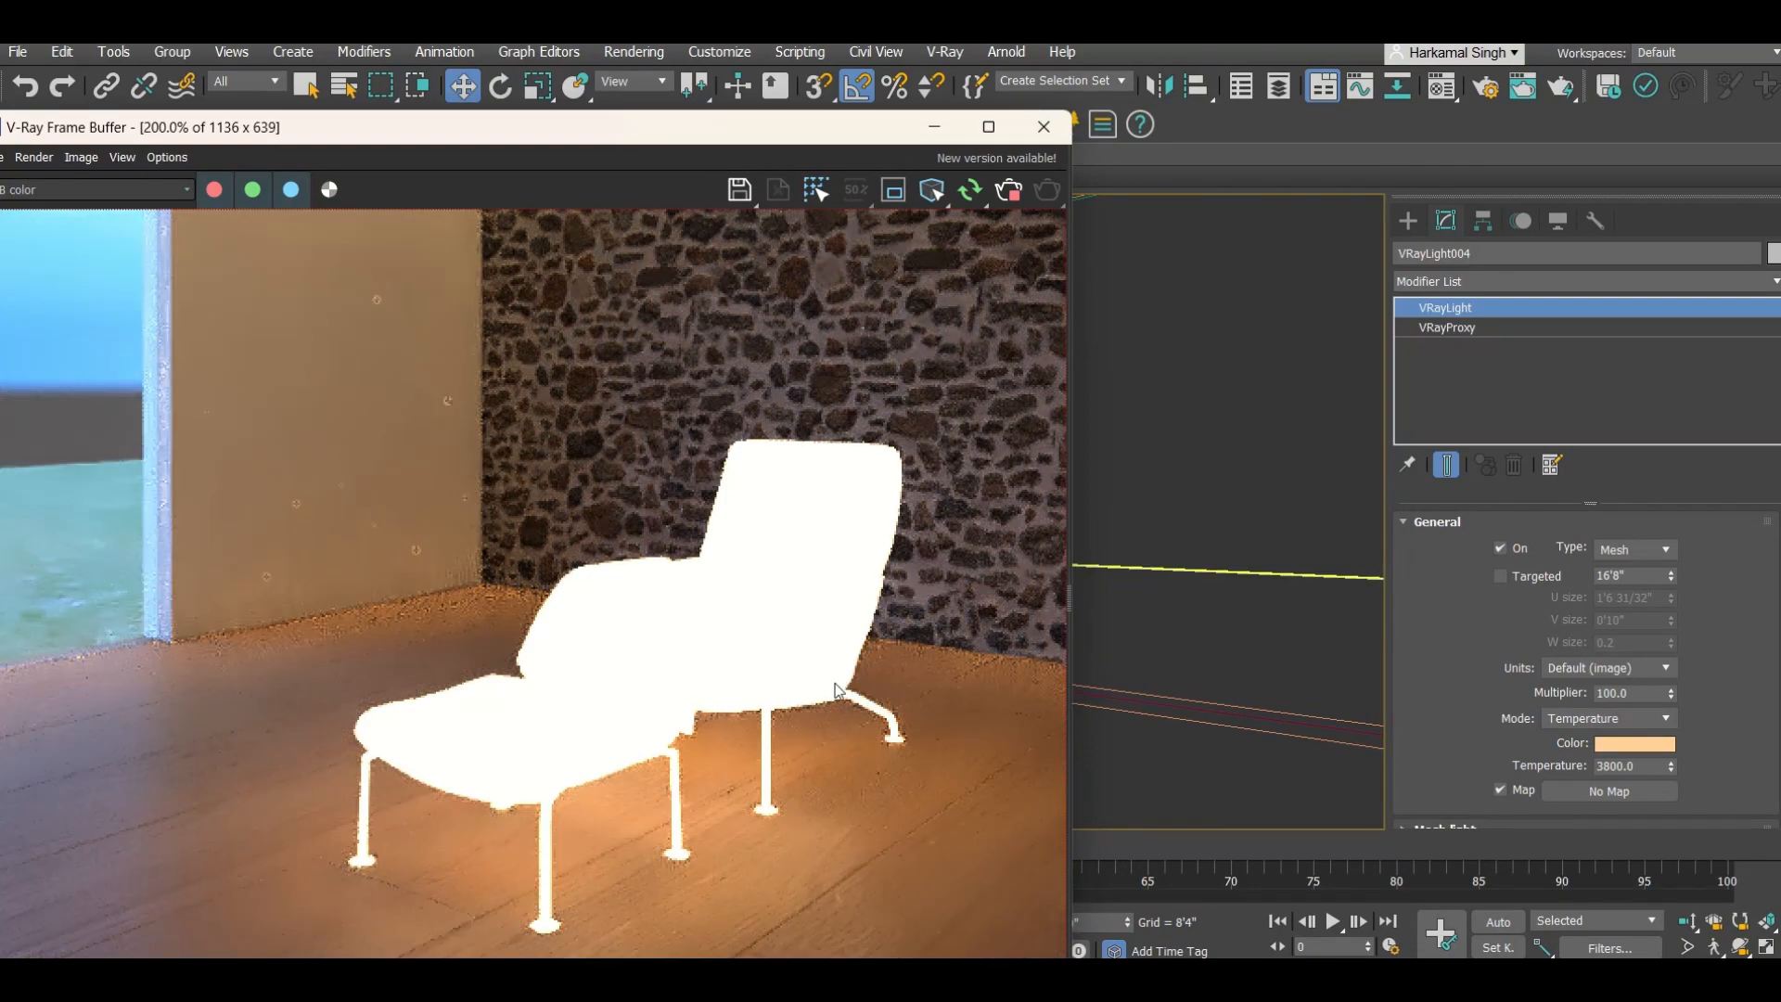
click(1008, 191)
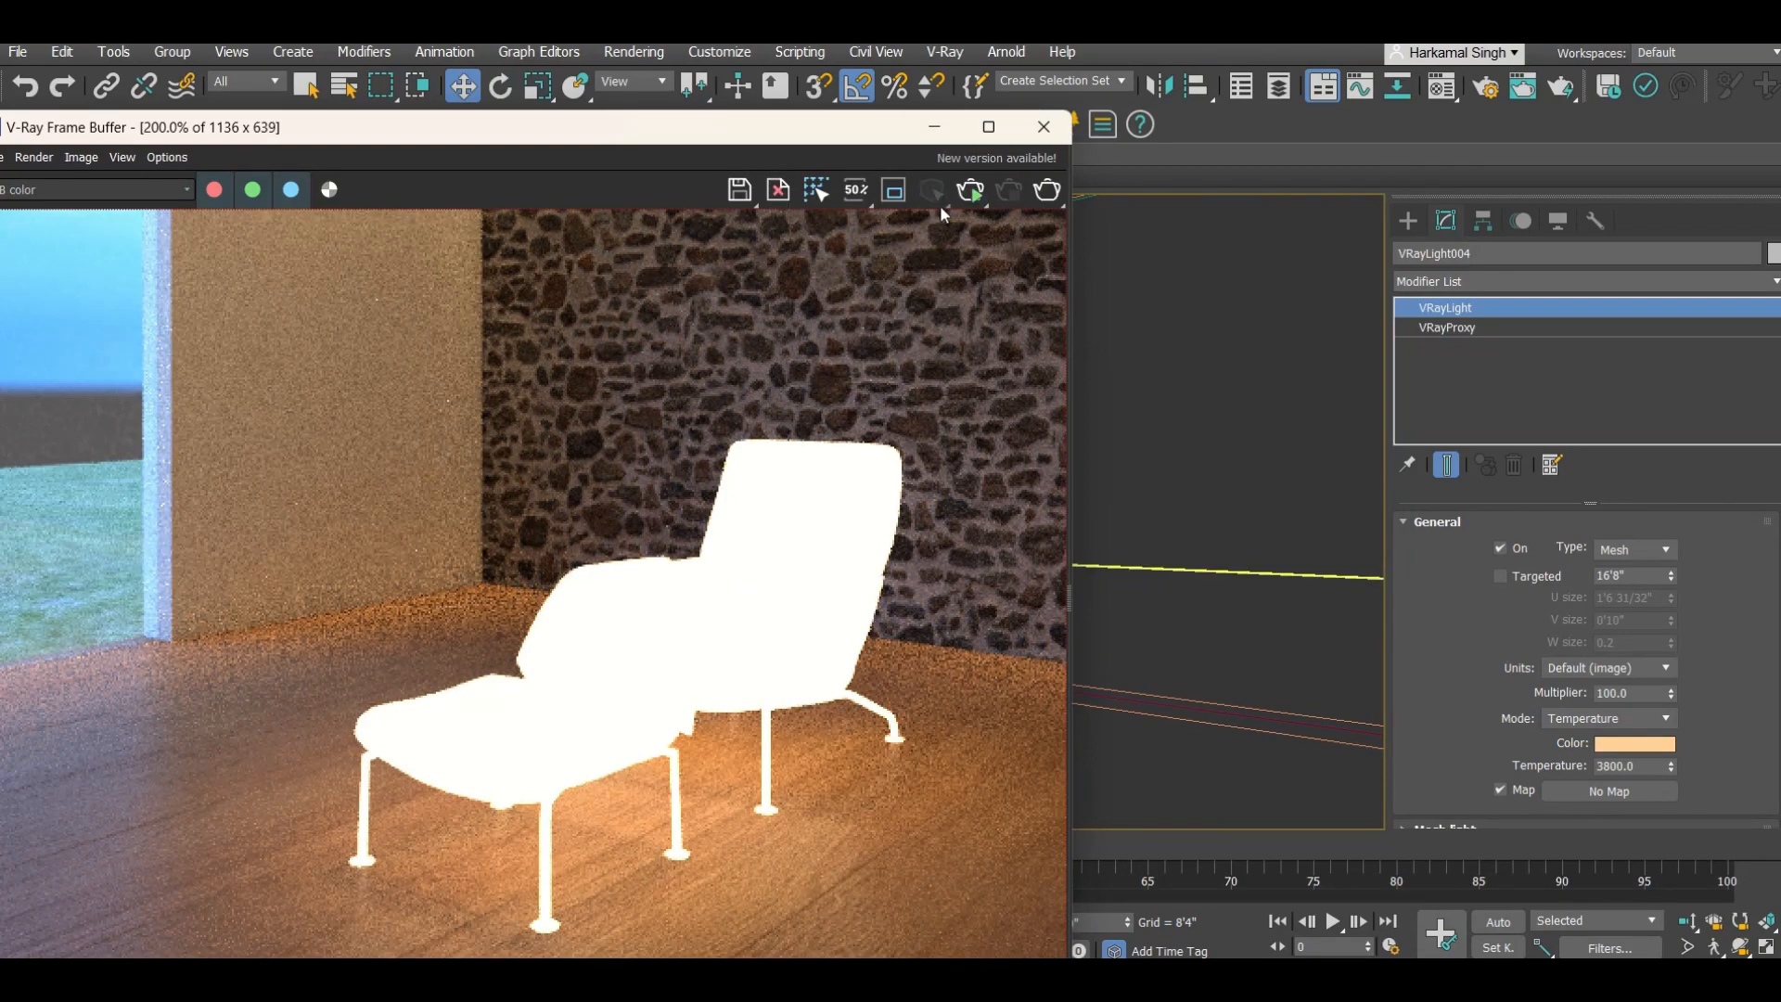
Step: Undo the chair's conversion to a mesh light and start the interactive render again
click(931, 129)
key(ctrl+z)
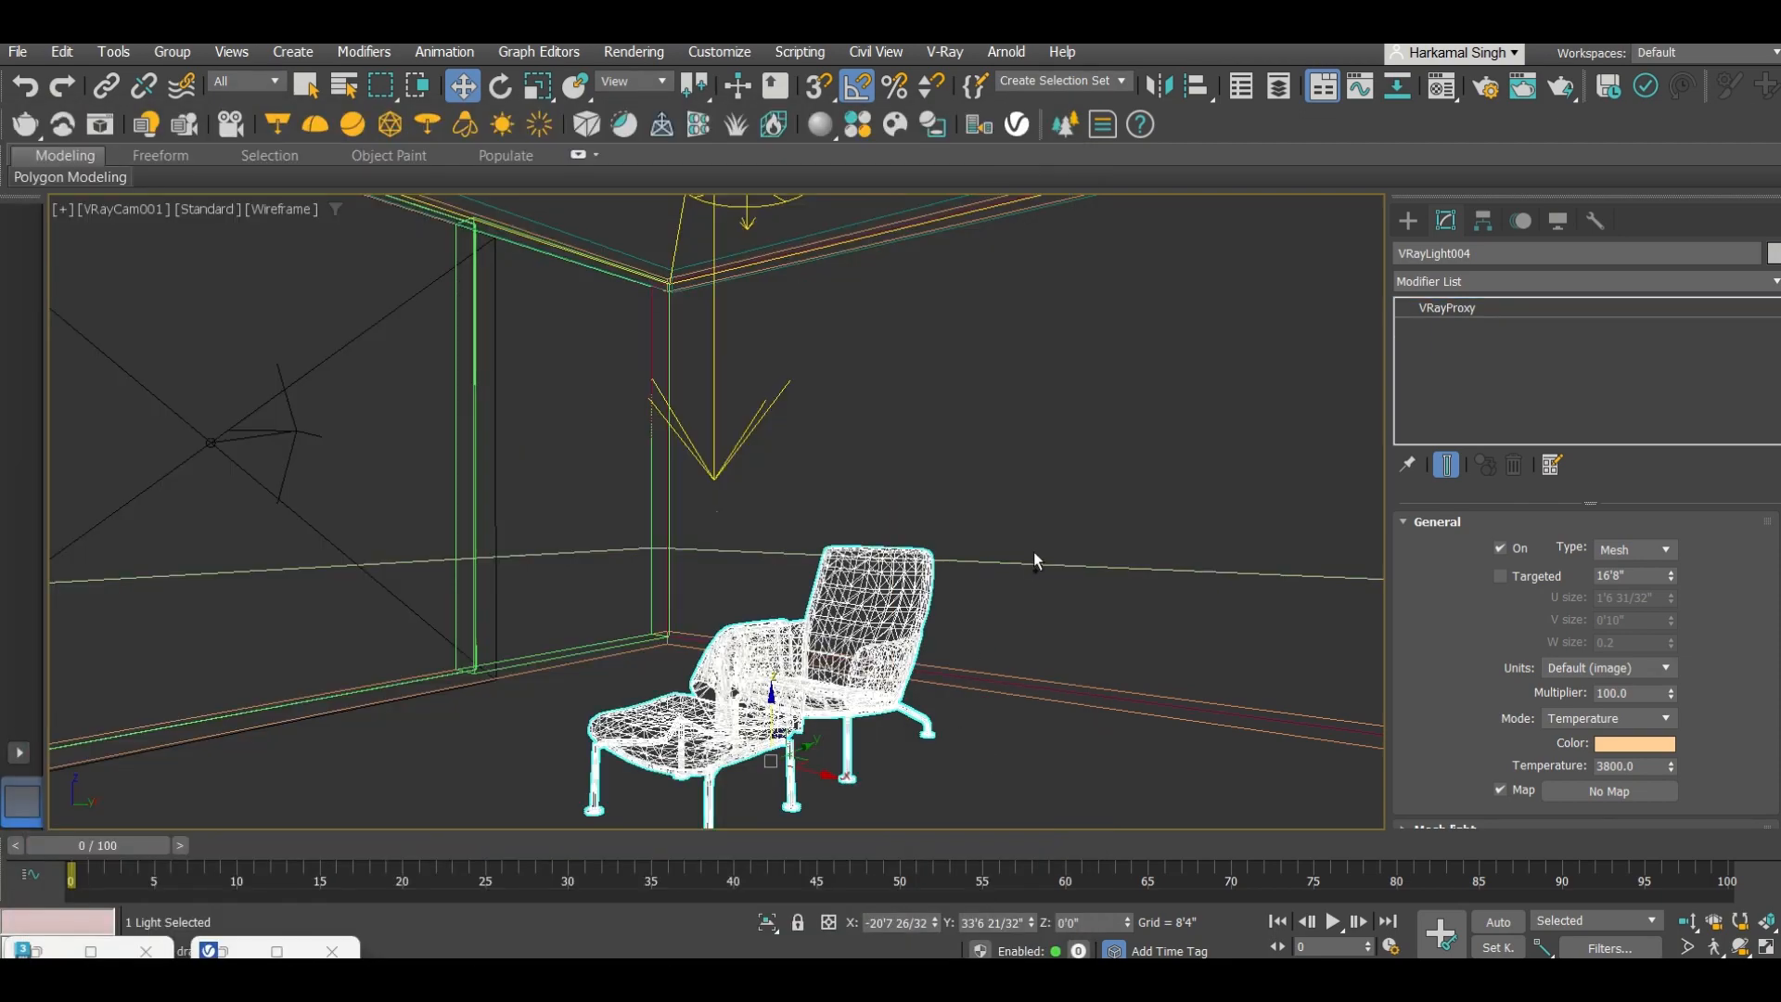
click(232, 954)
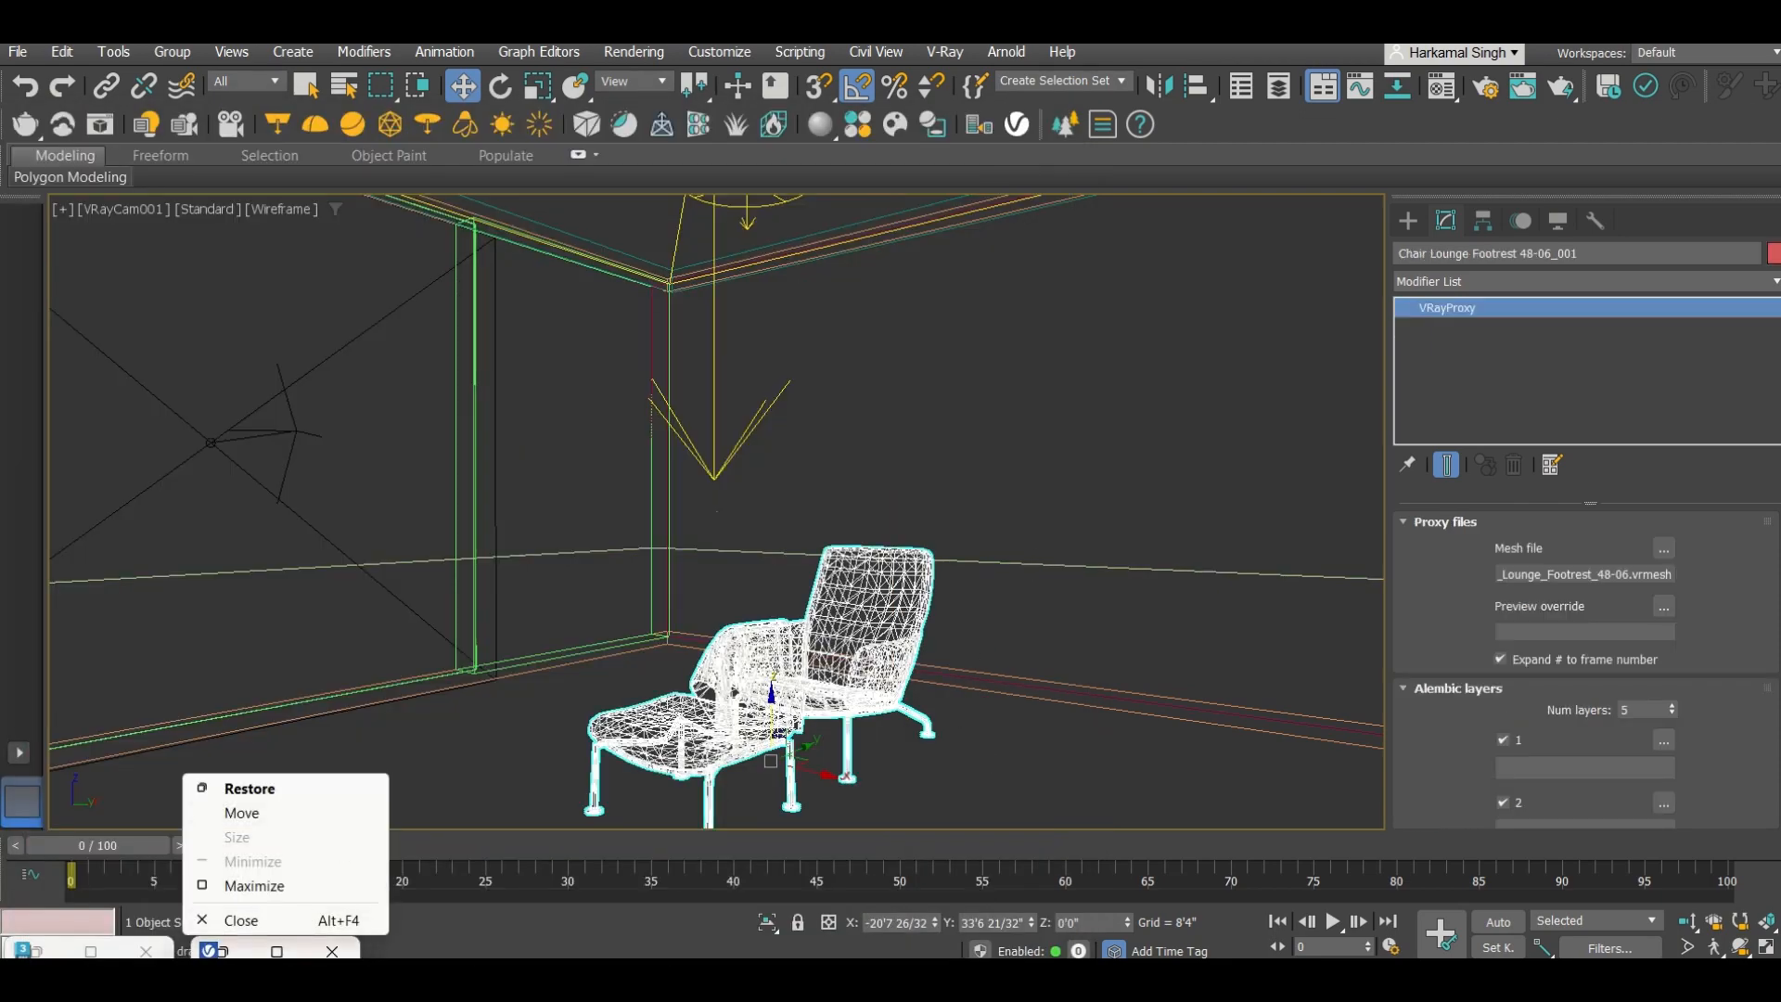
click(234, 956)
click(231, 954)
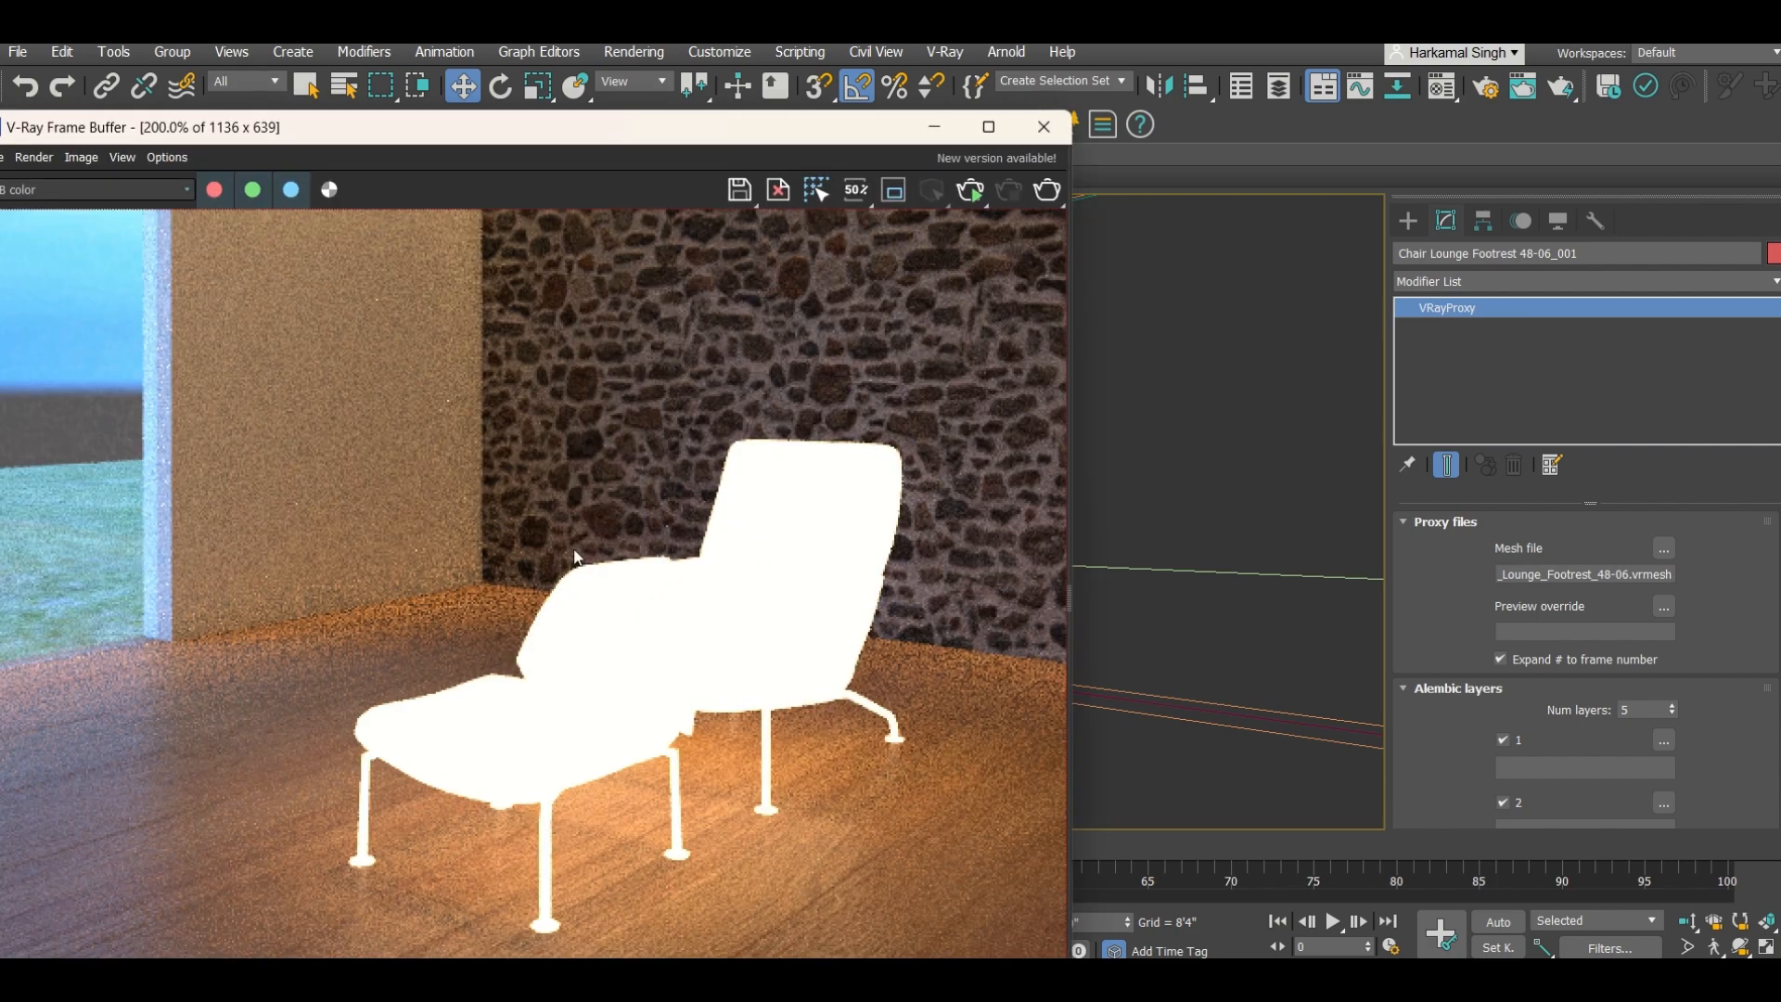
click(972, 195)
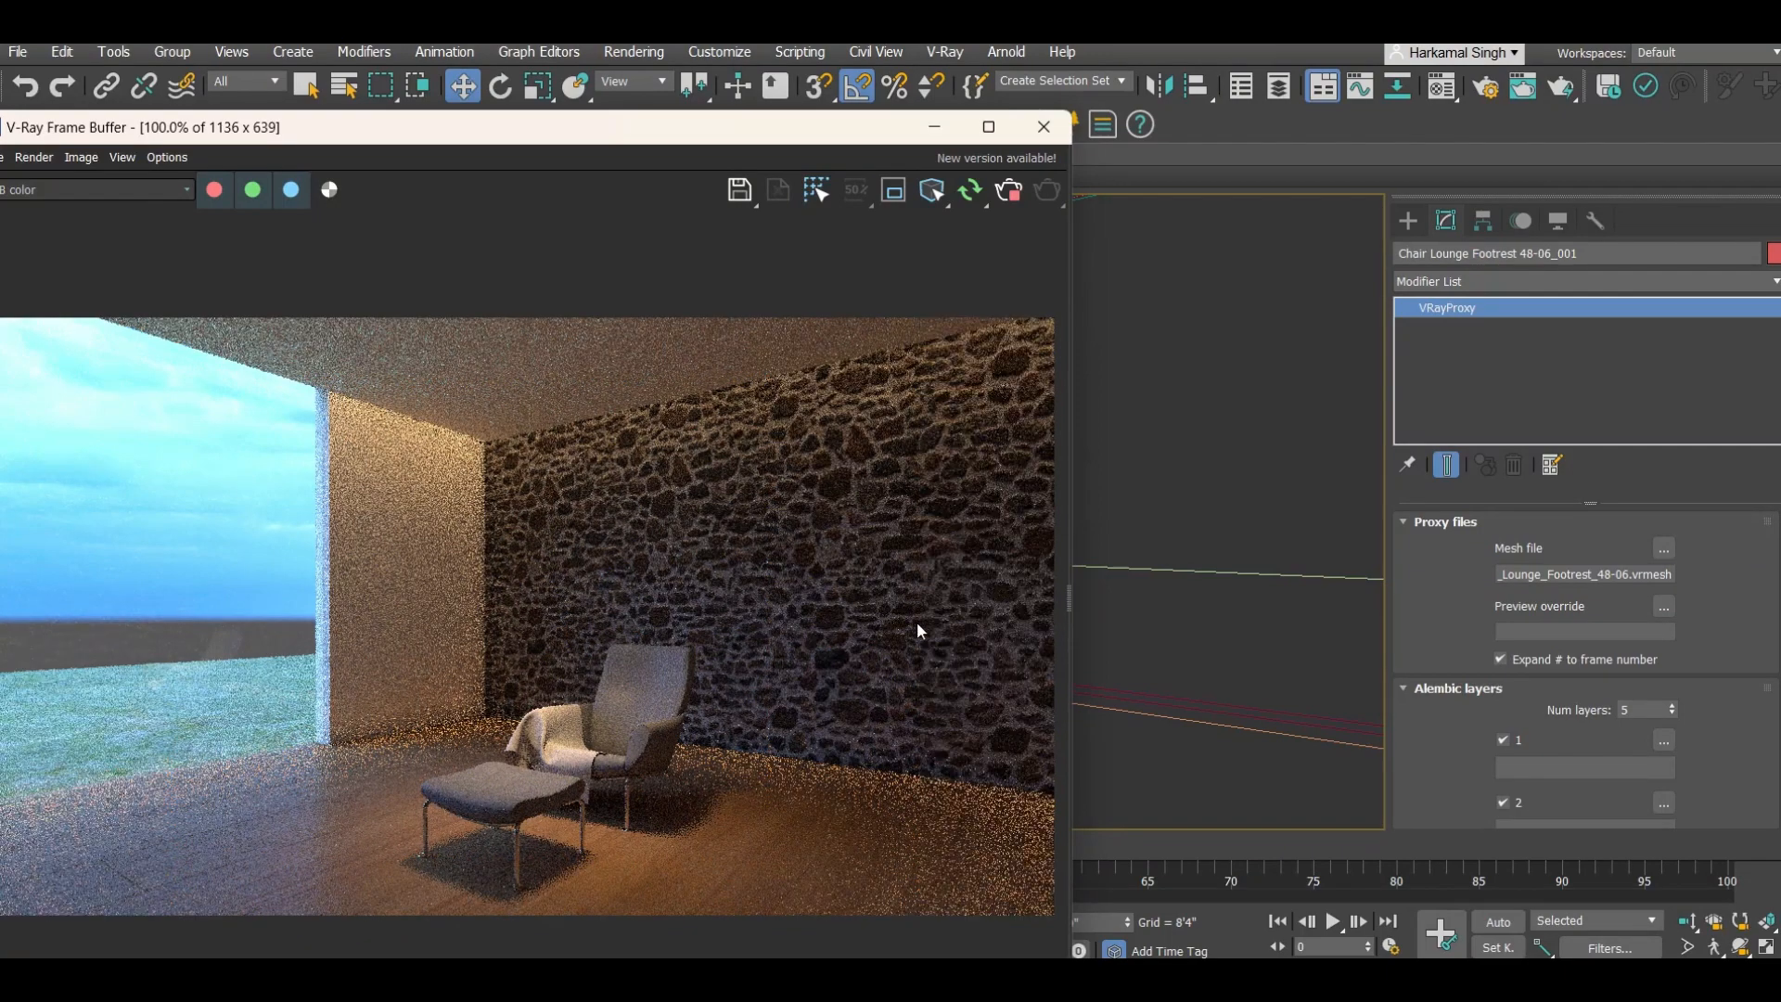
Step: Close the frame buffer, switch to the top view and turn off the Sunset 028 dome light beside the room
click(1407, 220)
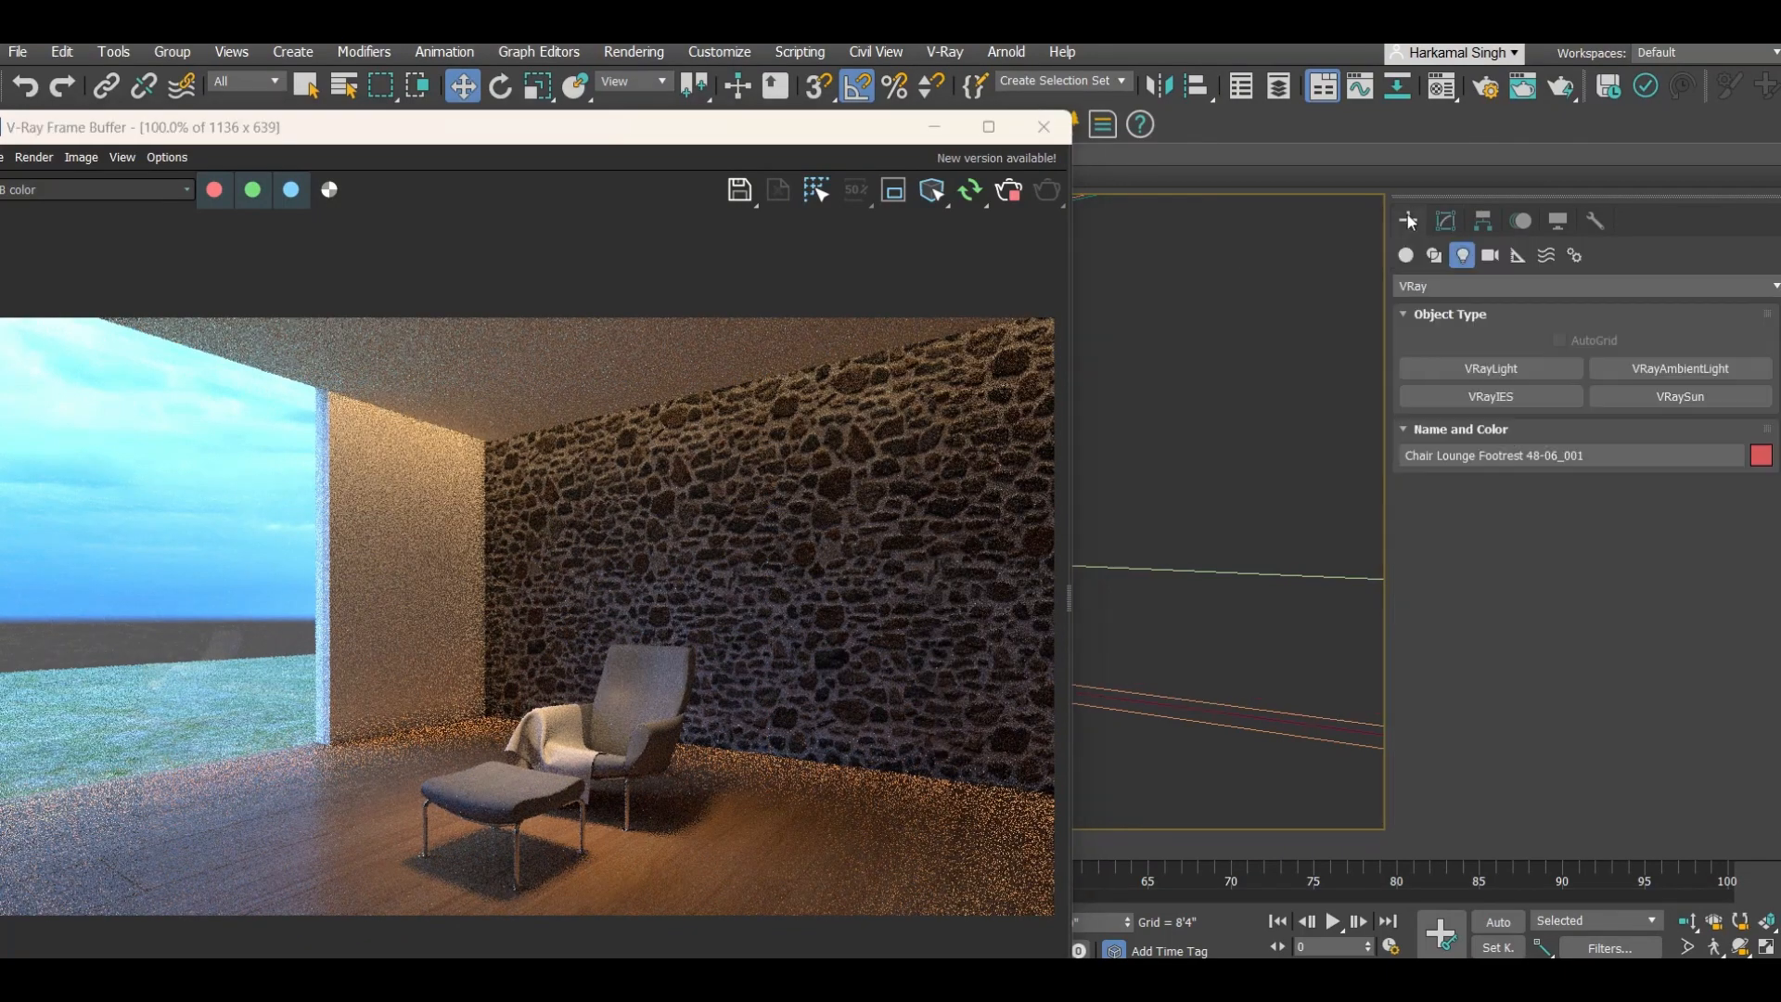
click(1043, 127)
key(t)
key(z)
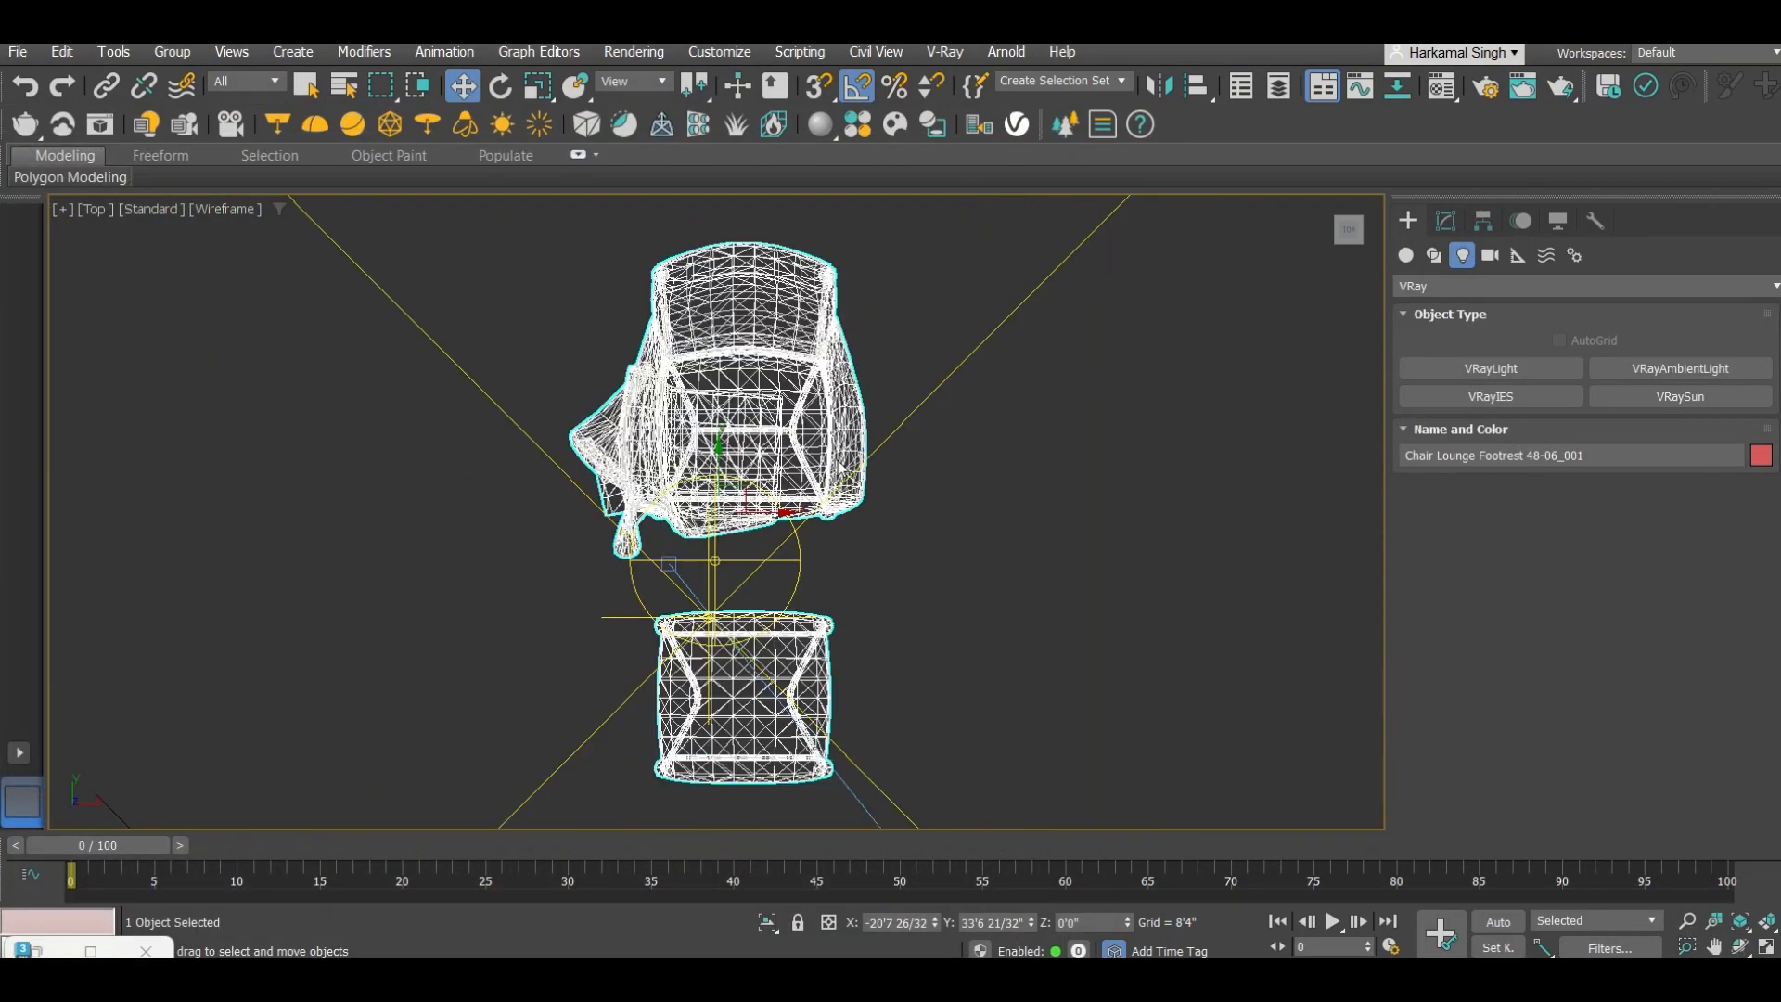
scroll(840, 468, down, 5)
scroll(888, 511, up, 4)
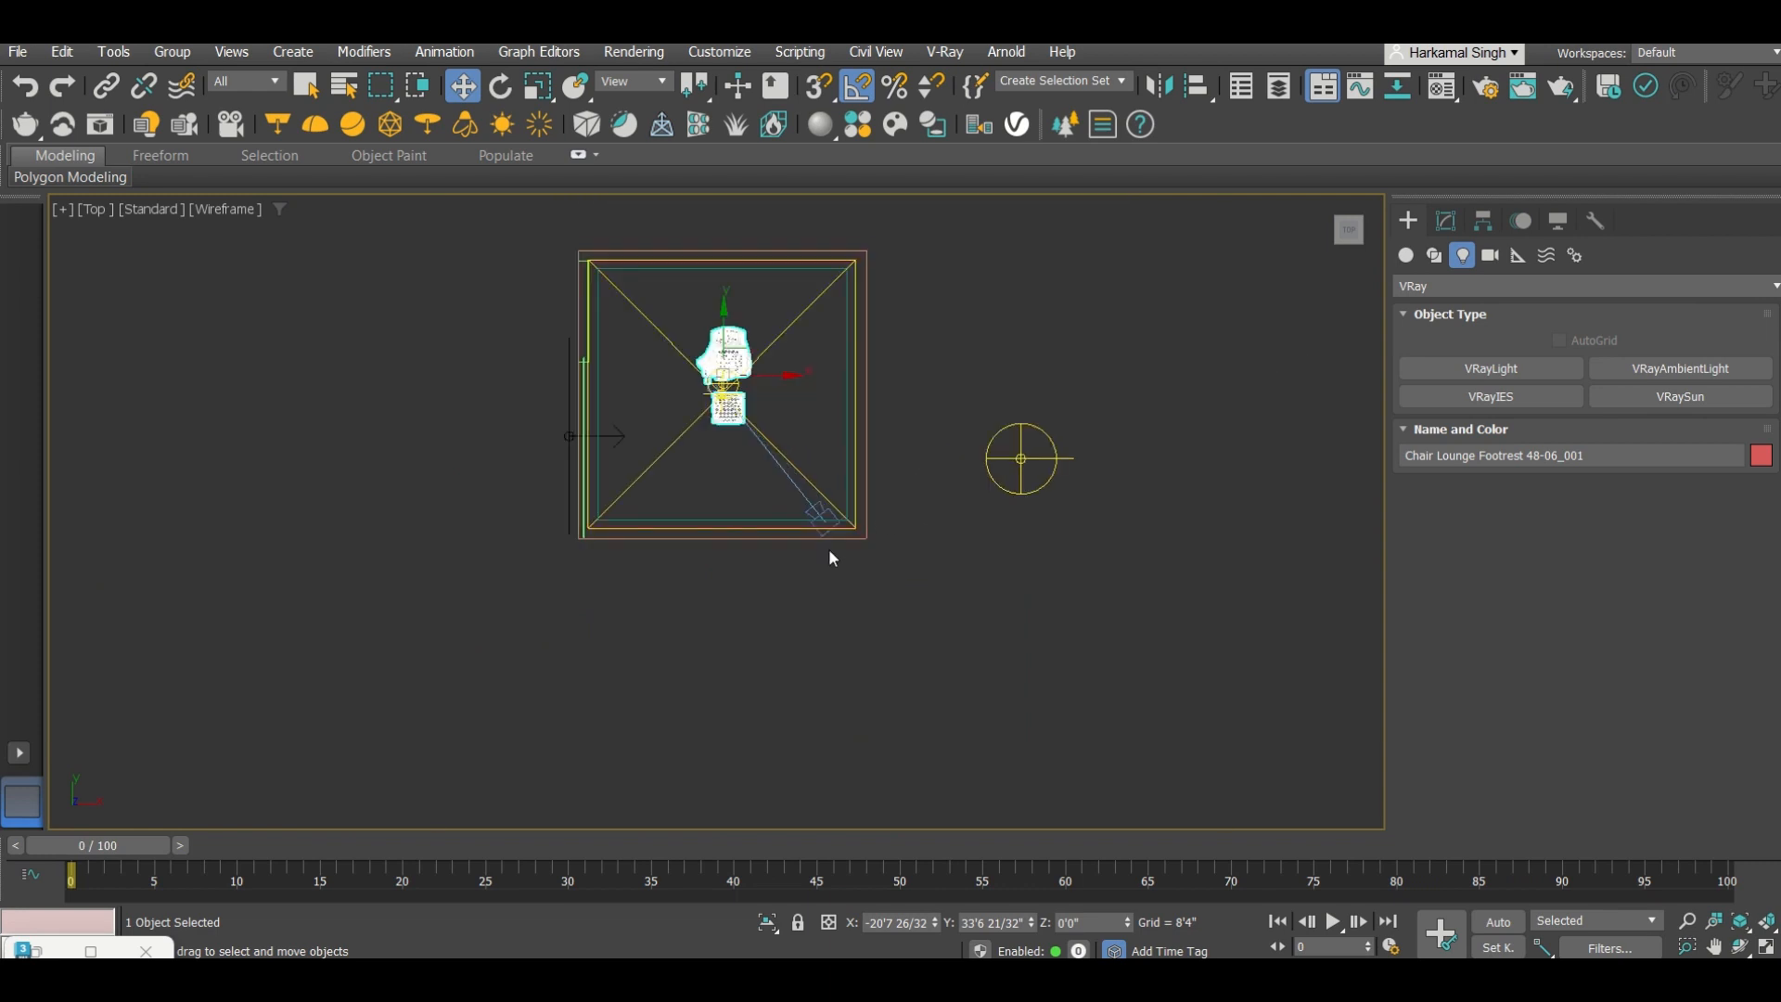
scroll(799, 556, up, 1)
scroll(798, 557, down, 5)
middle_drag(866, 527, 838, 551)
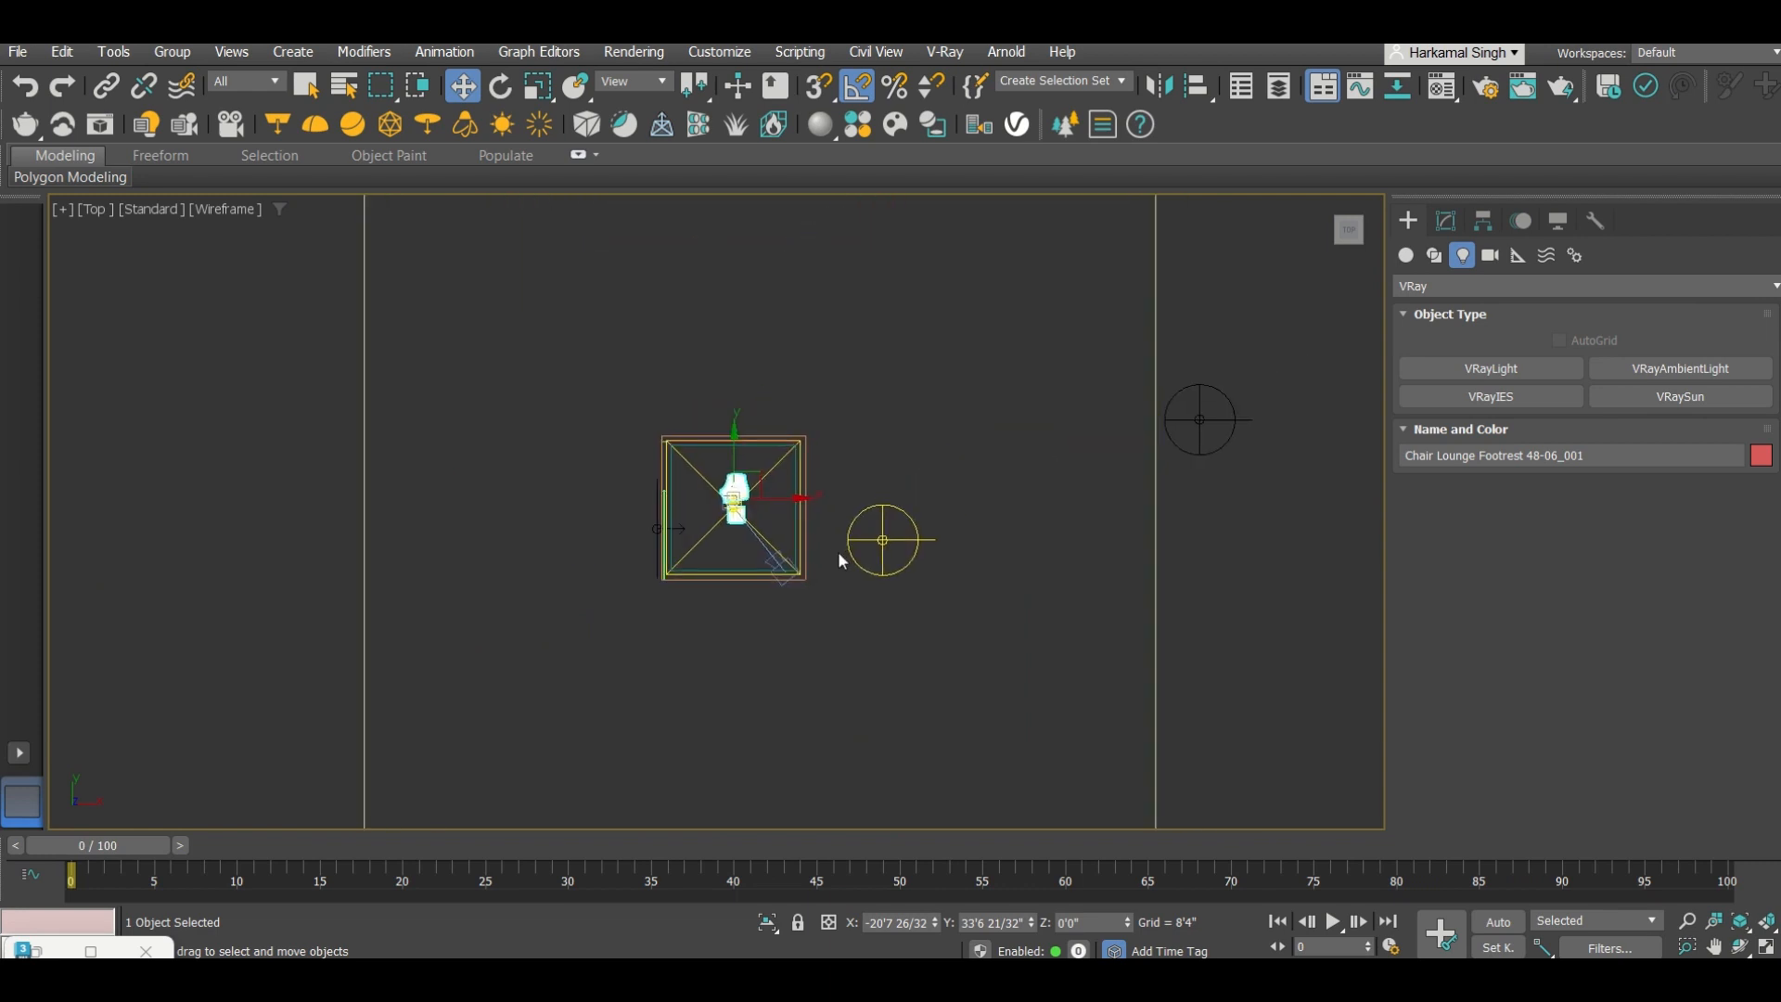
scroll(892, 542, up, 1)
click(921, 588)
click(882, 557)
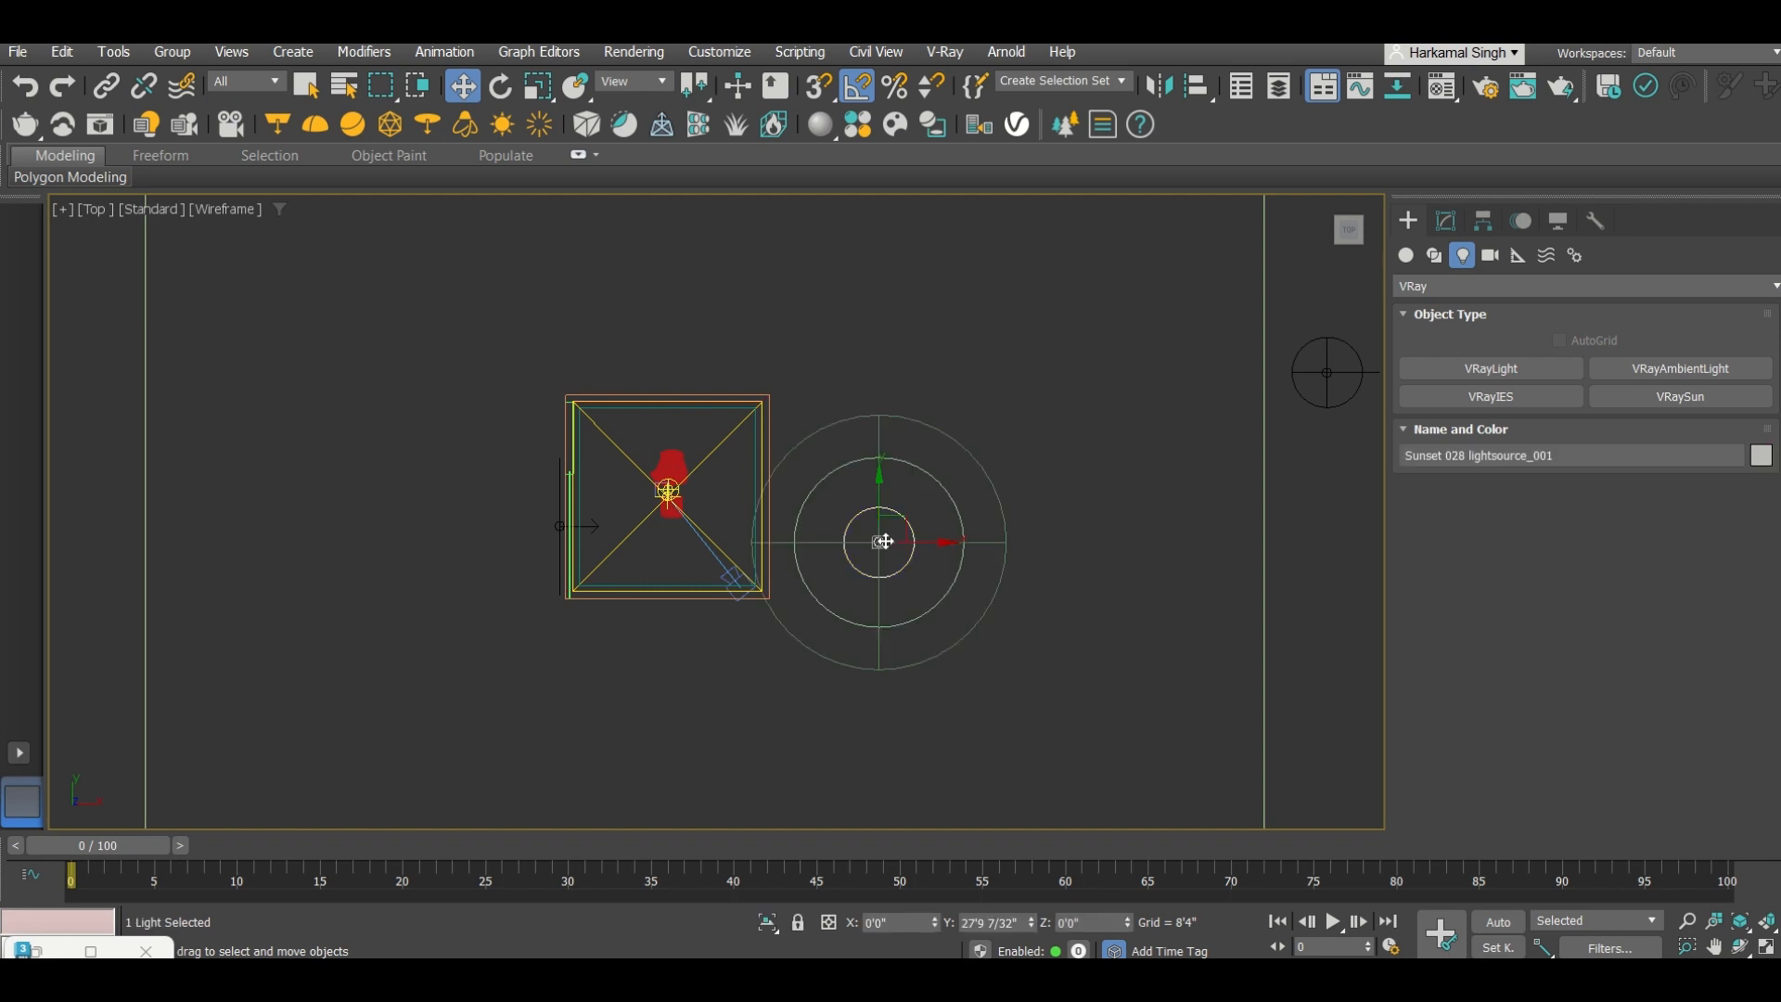
click(1445, 221)
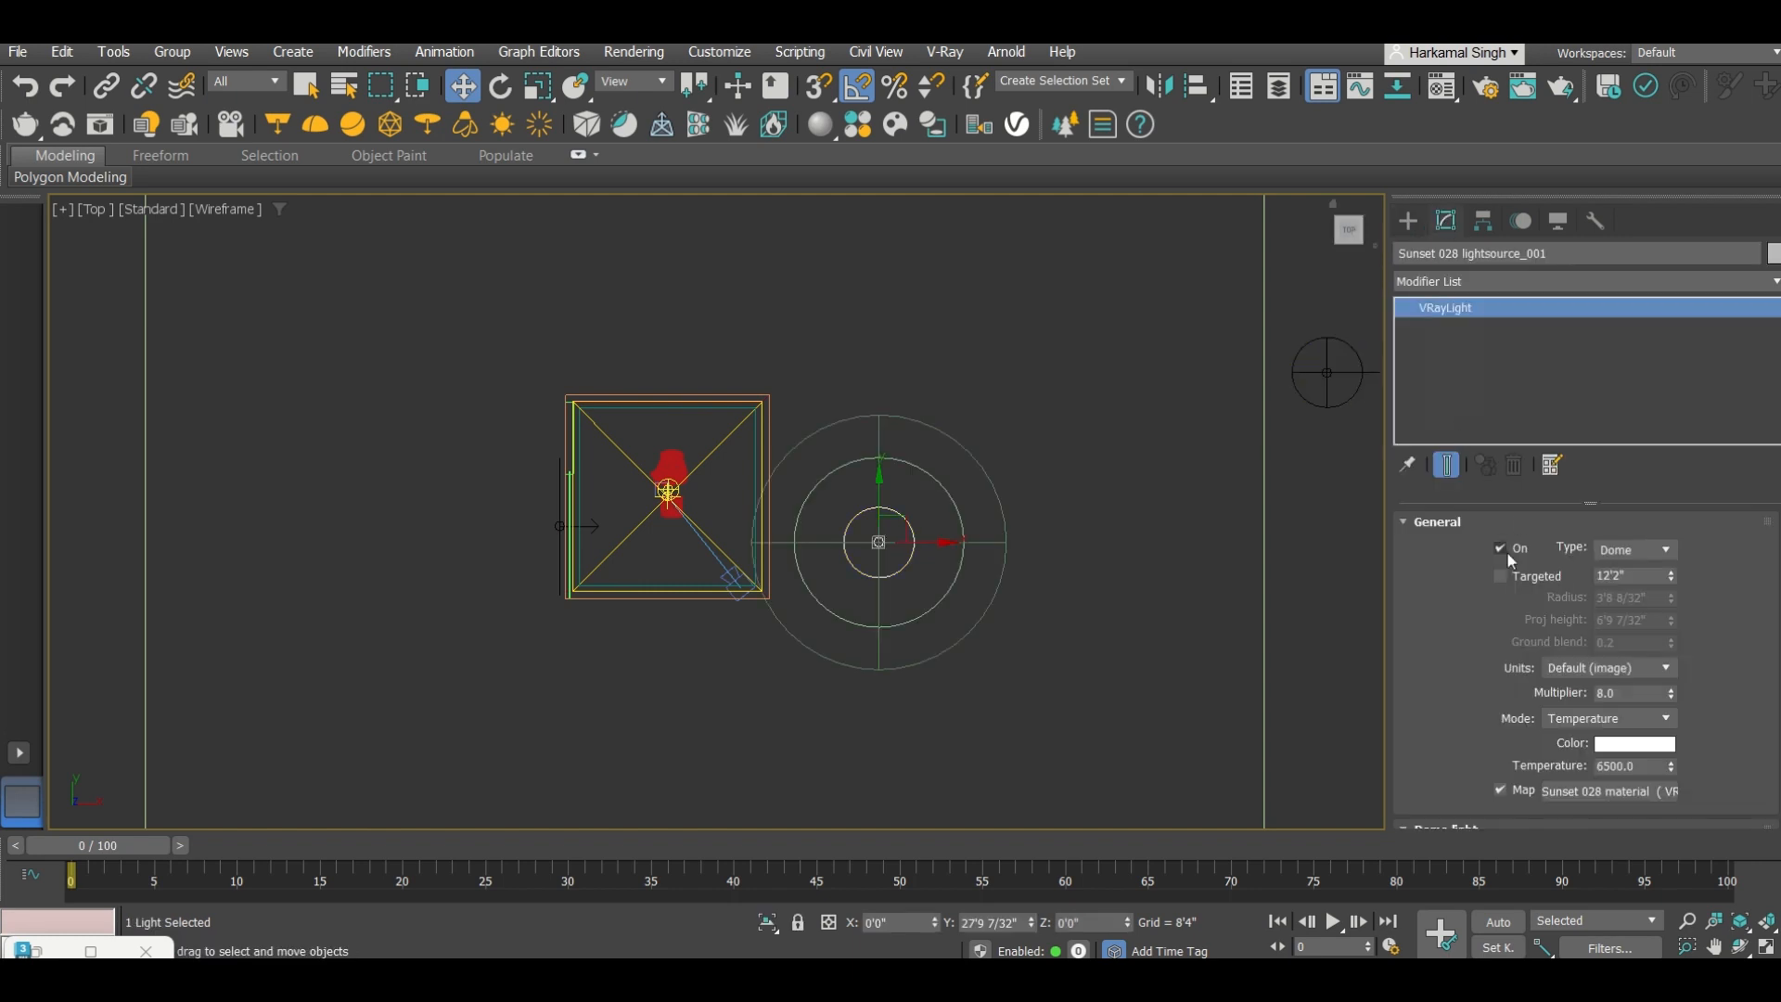
Step: Create a VRaySun outside the room on the window side, aimed diagonally at the lounge chair
click(1409, 221)
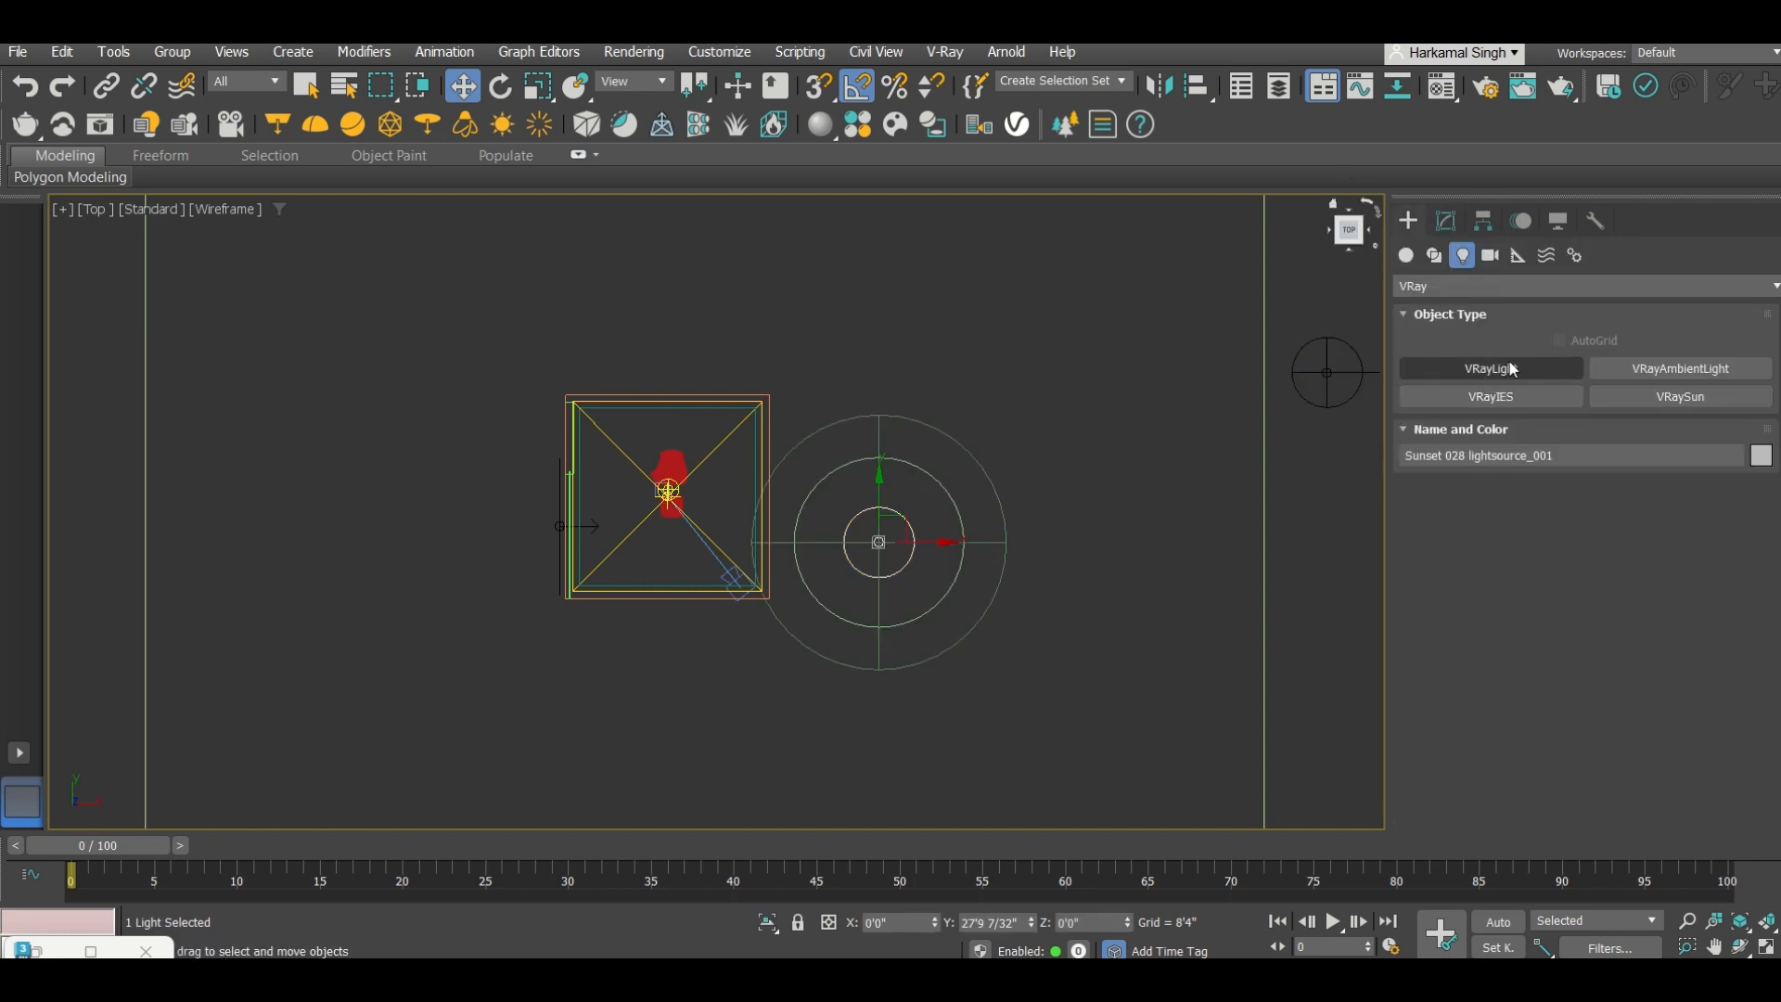
click(1669, 400)
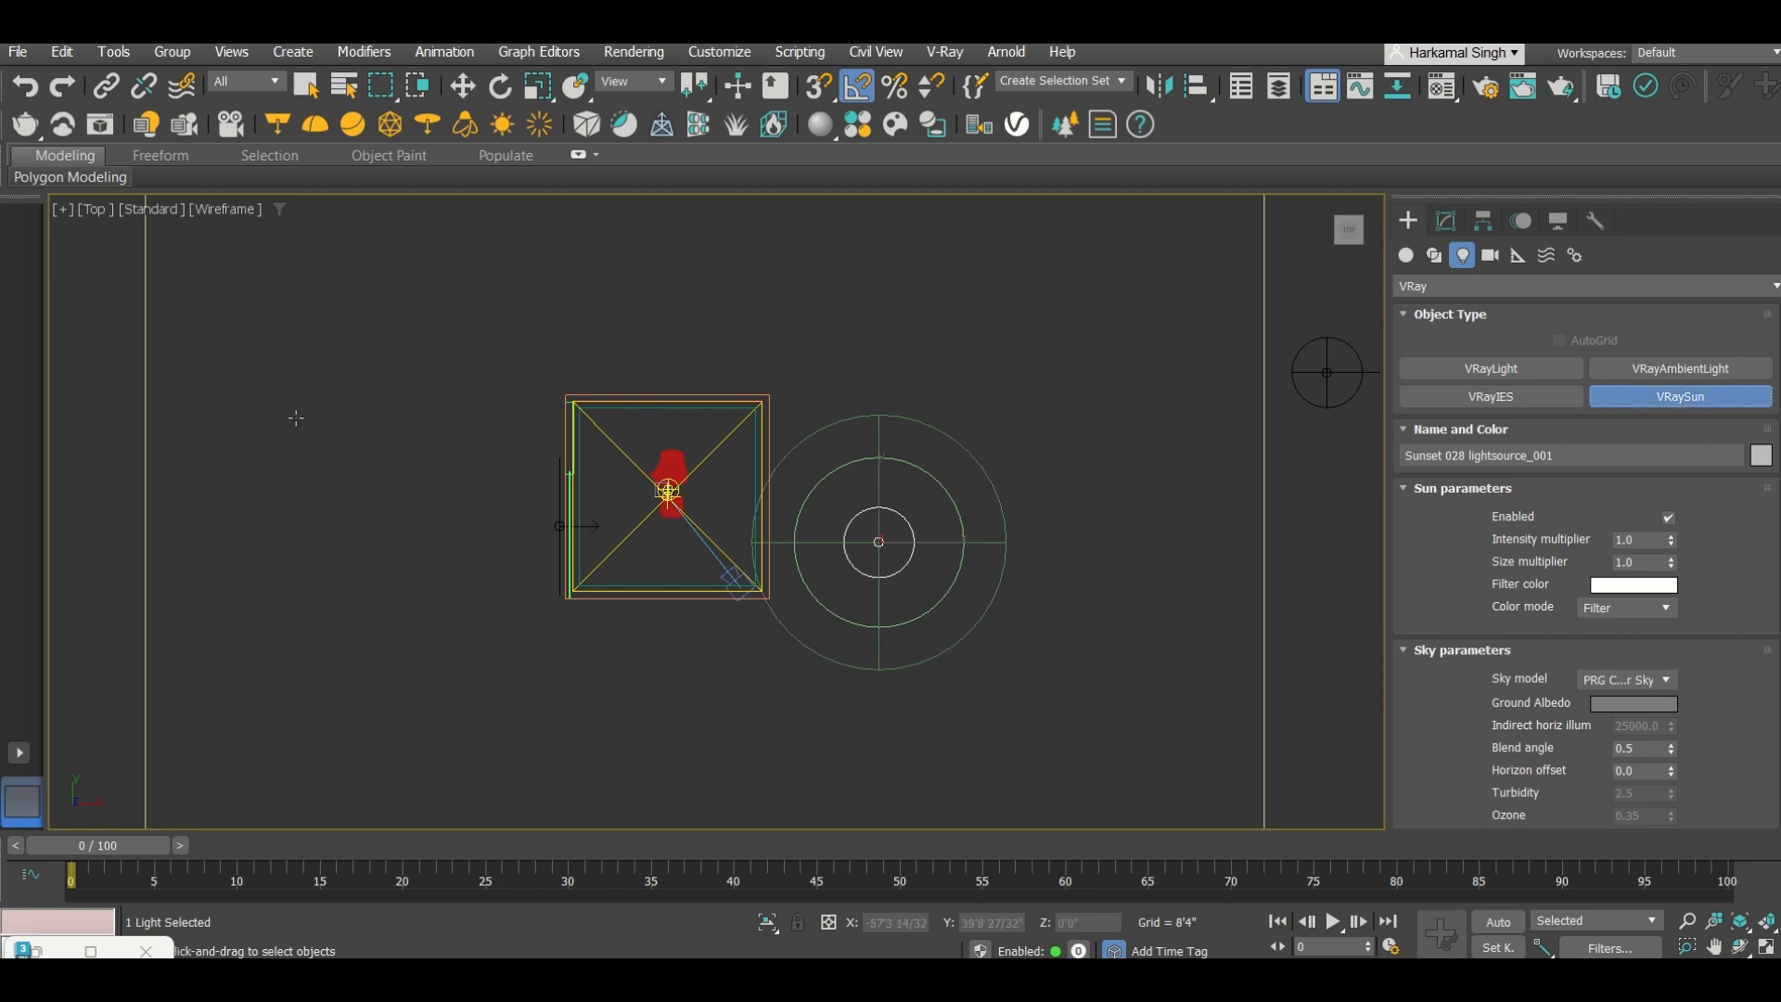
drag(236, 770, 675, 509)
click(947, 578)
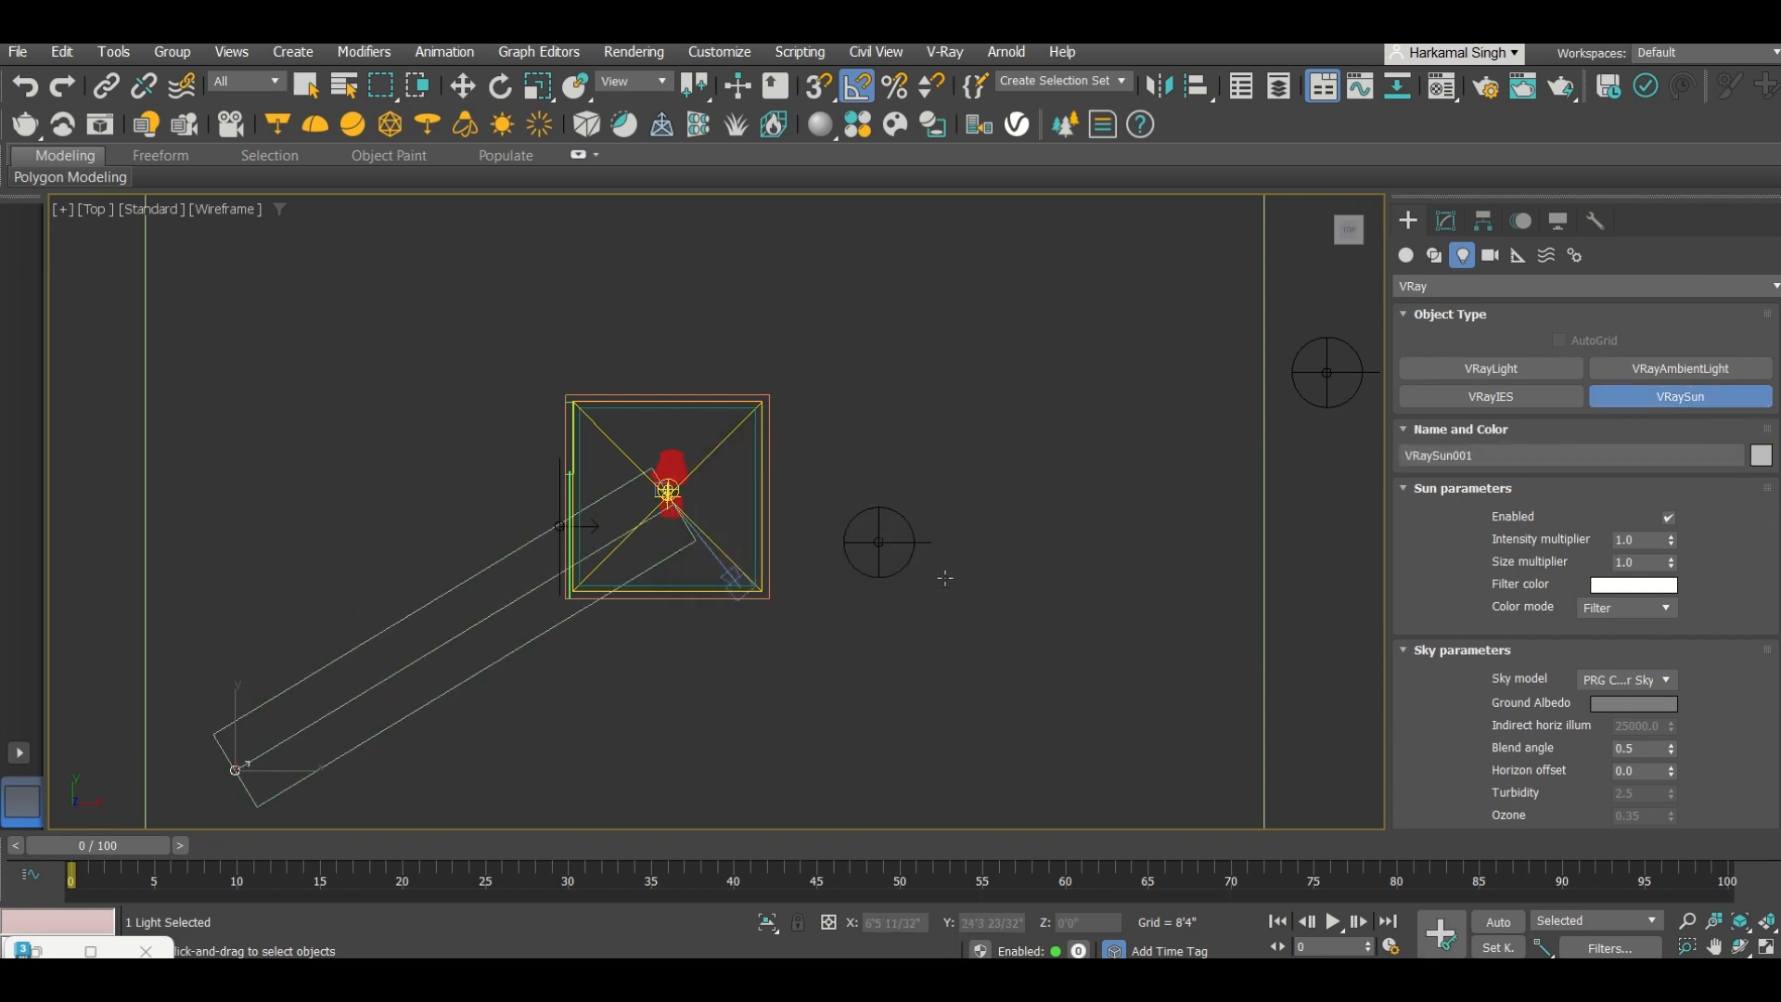
right_click(586, 731)
Step: Raise the sun to a height of about 34'11" and return to the VRayCam001 camera view
alt+middle_drag(477, 749, 382, 544)
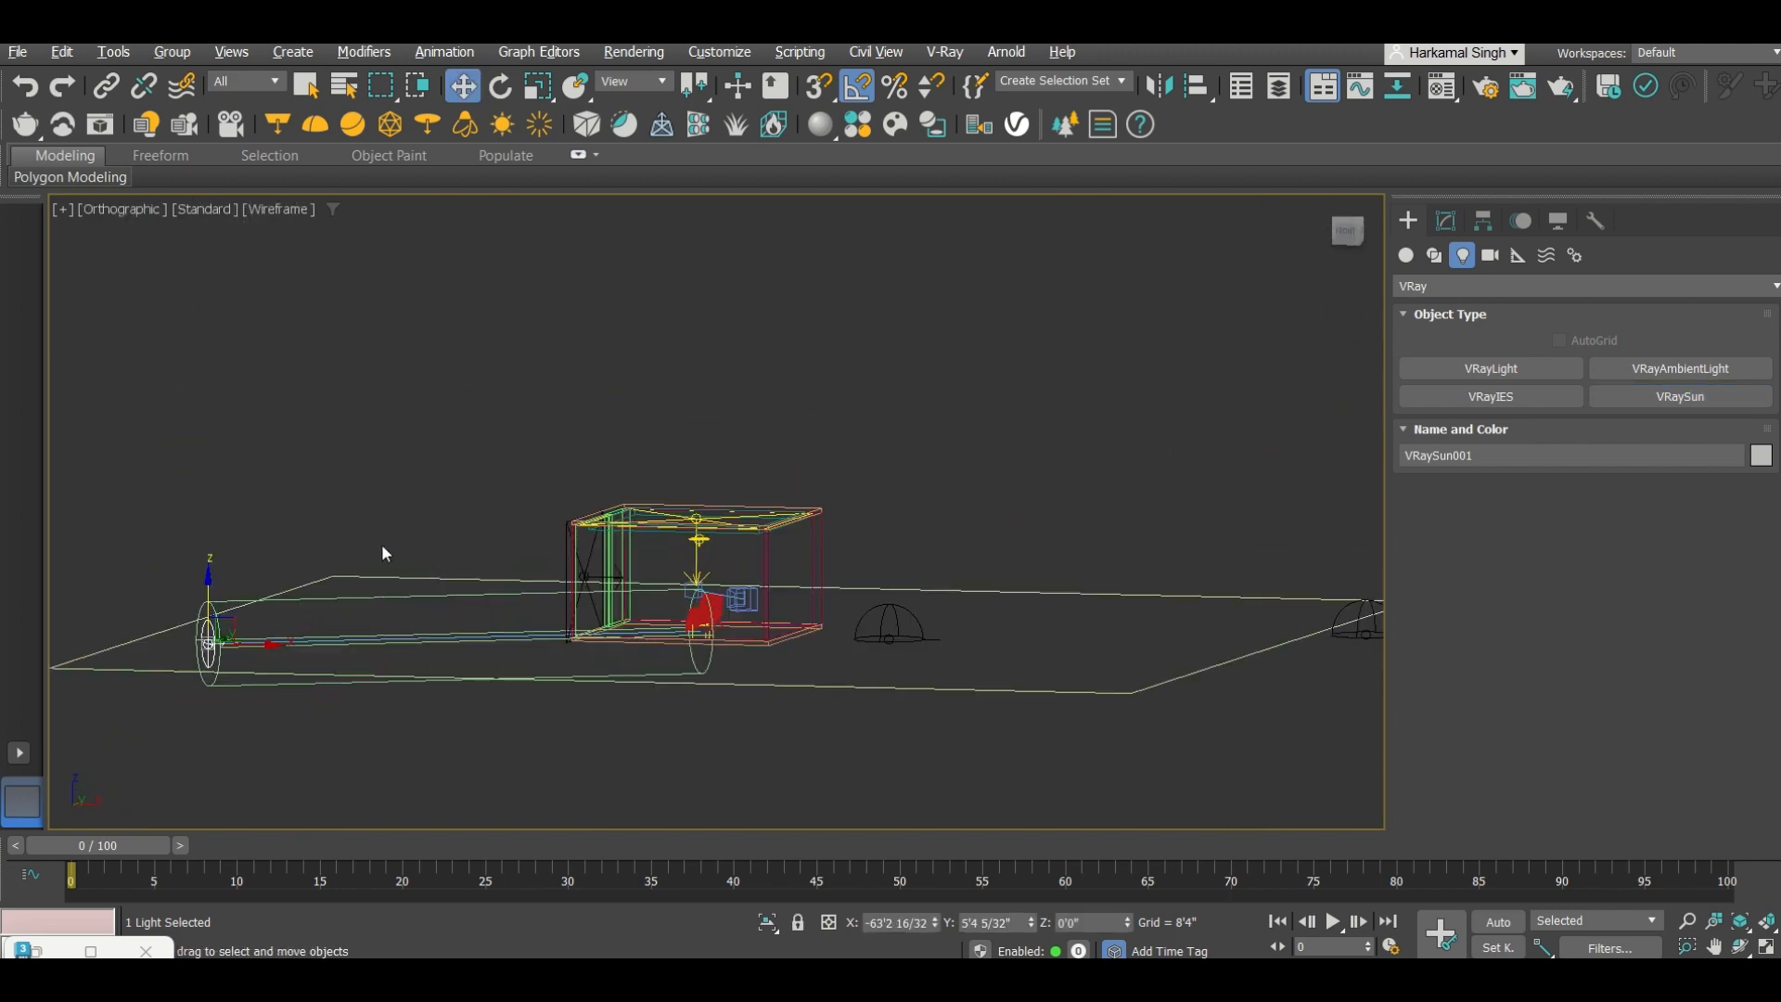
drag(208, 587, 301, 230)
key(c)
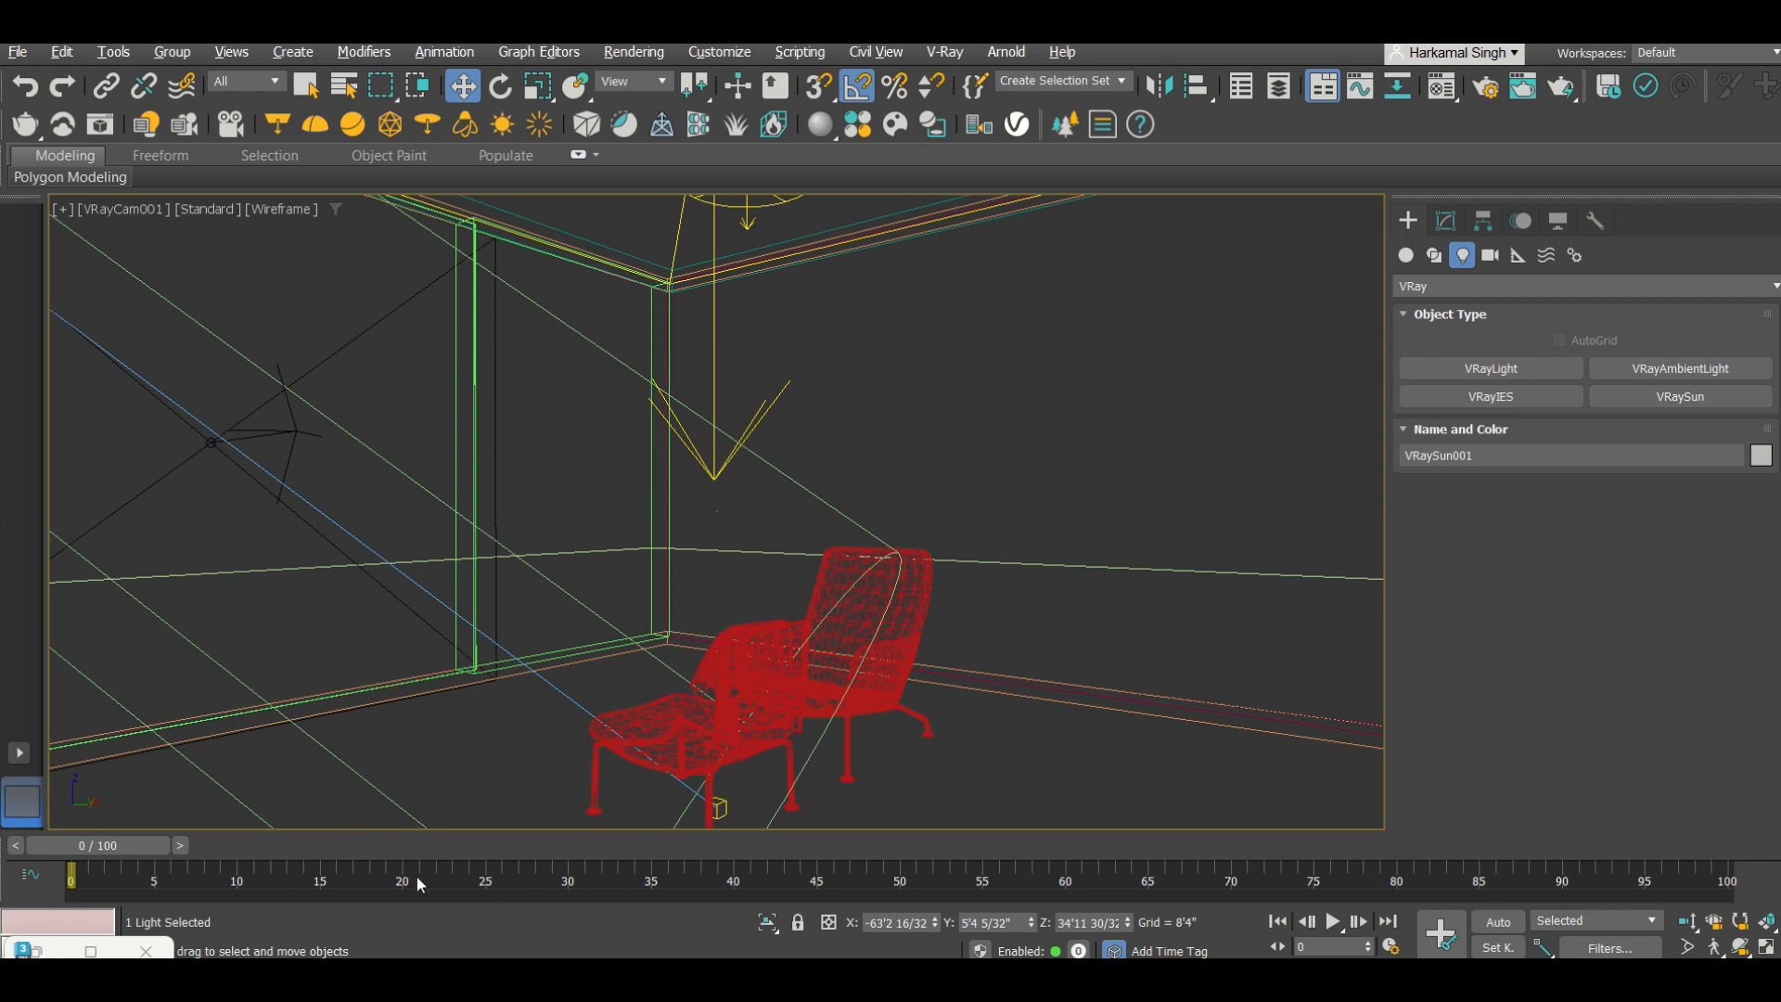
Step: Show the sun's parameters, open the frame buffer and run an interactive render to check the sunlight in the room
click(1448, 222)
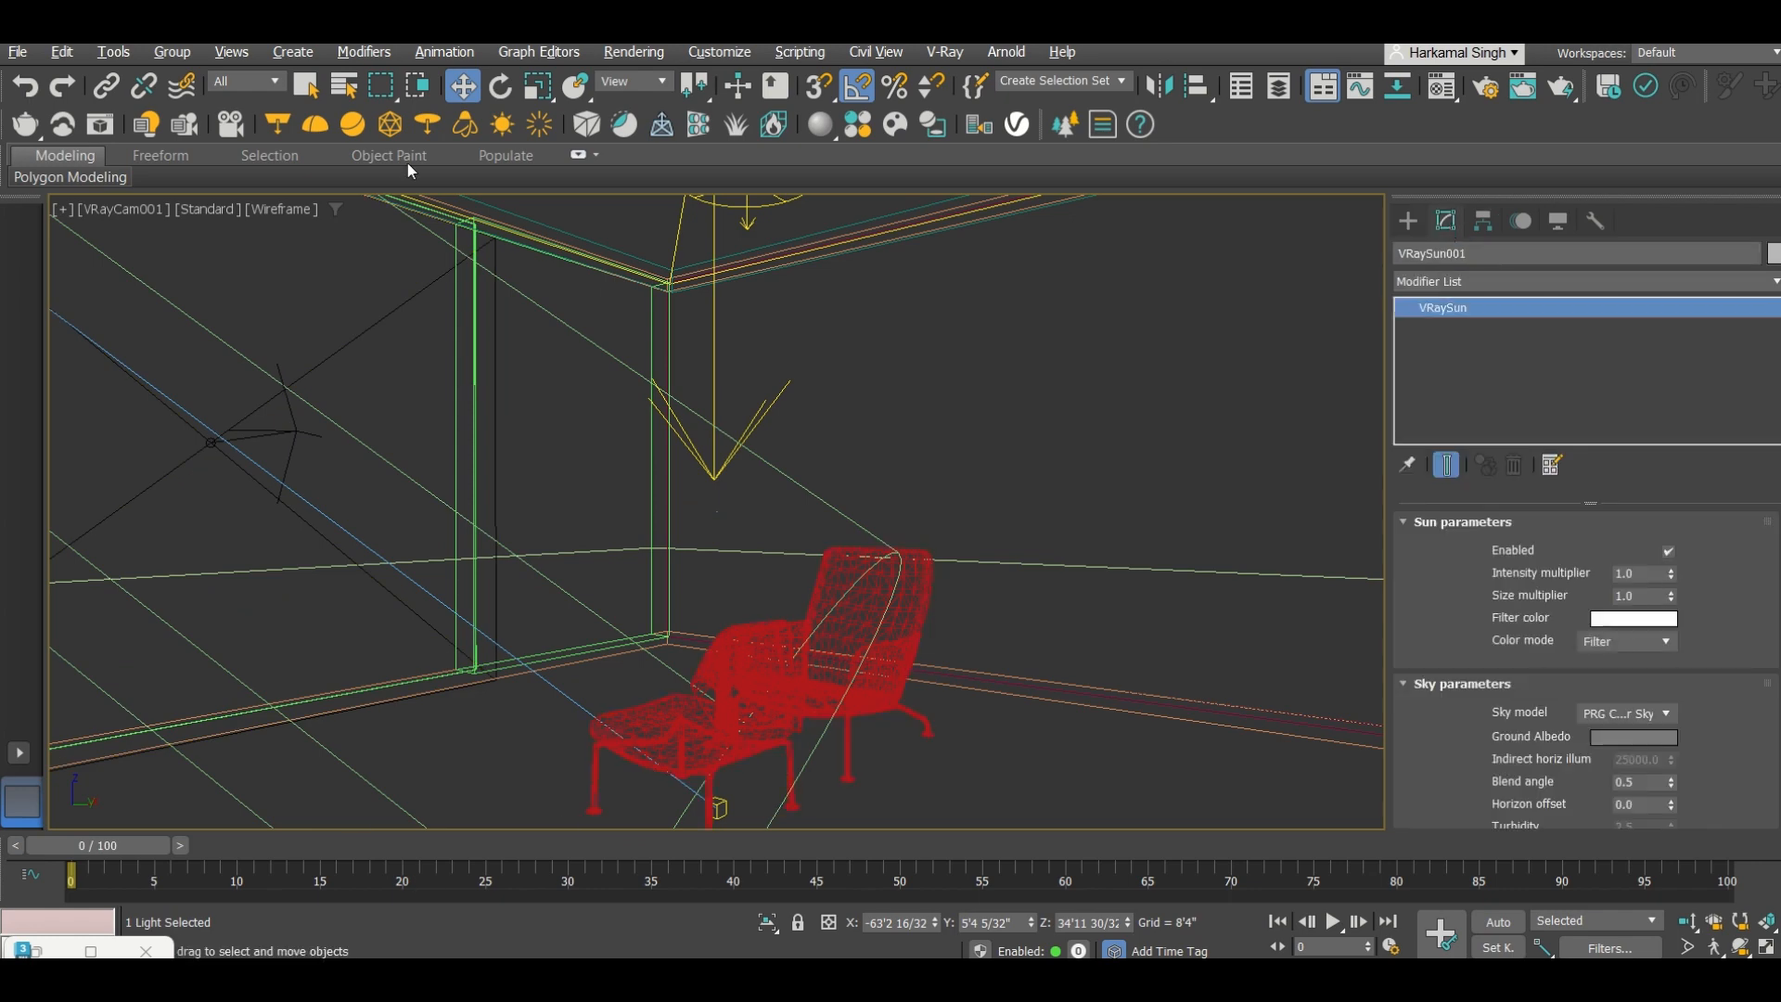
click(100, 126)
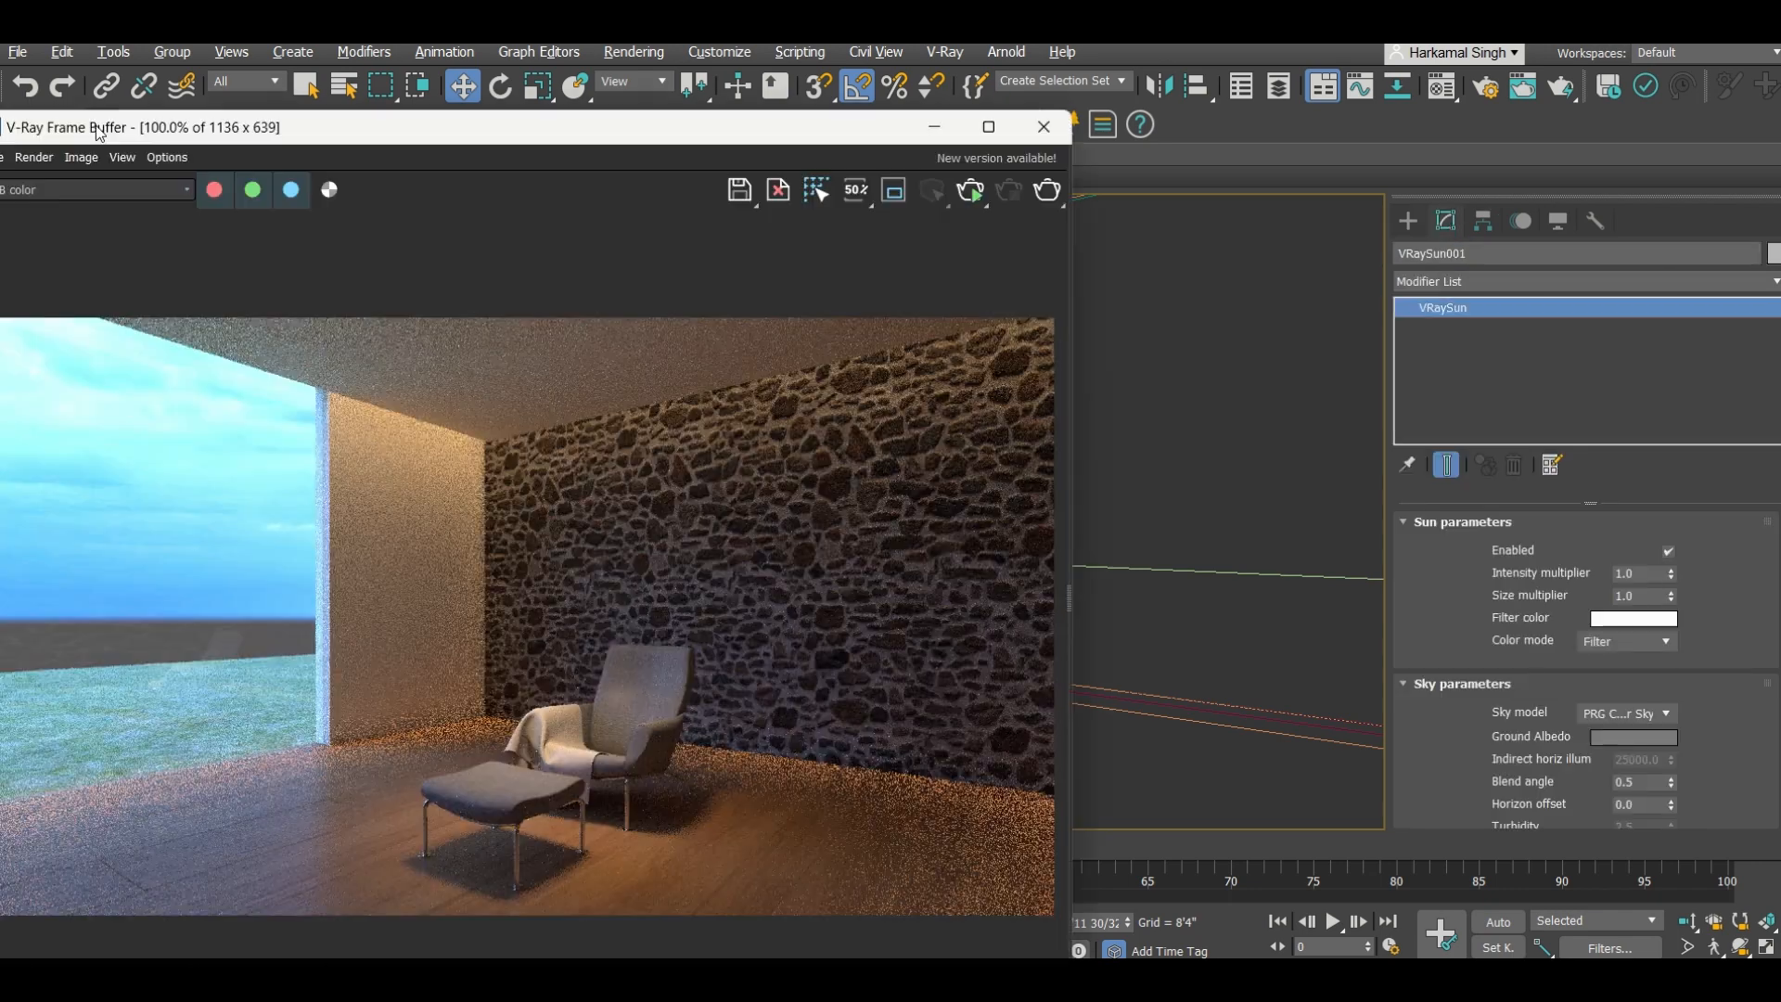
click(974, 192)
scroll(793, 529, down, 2)
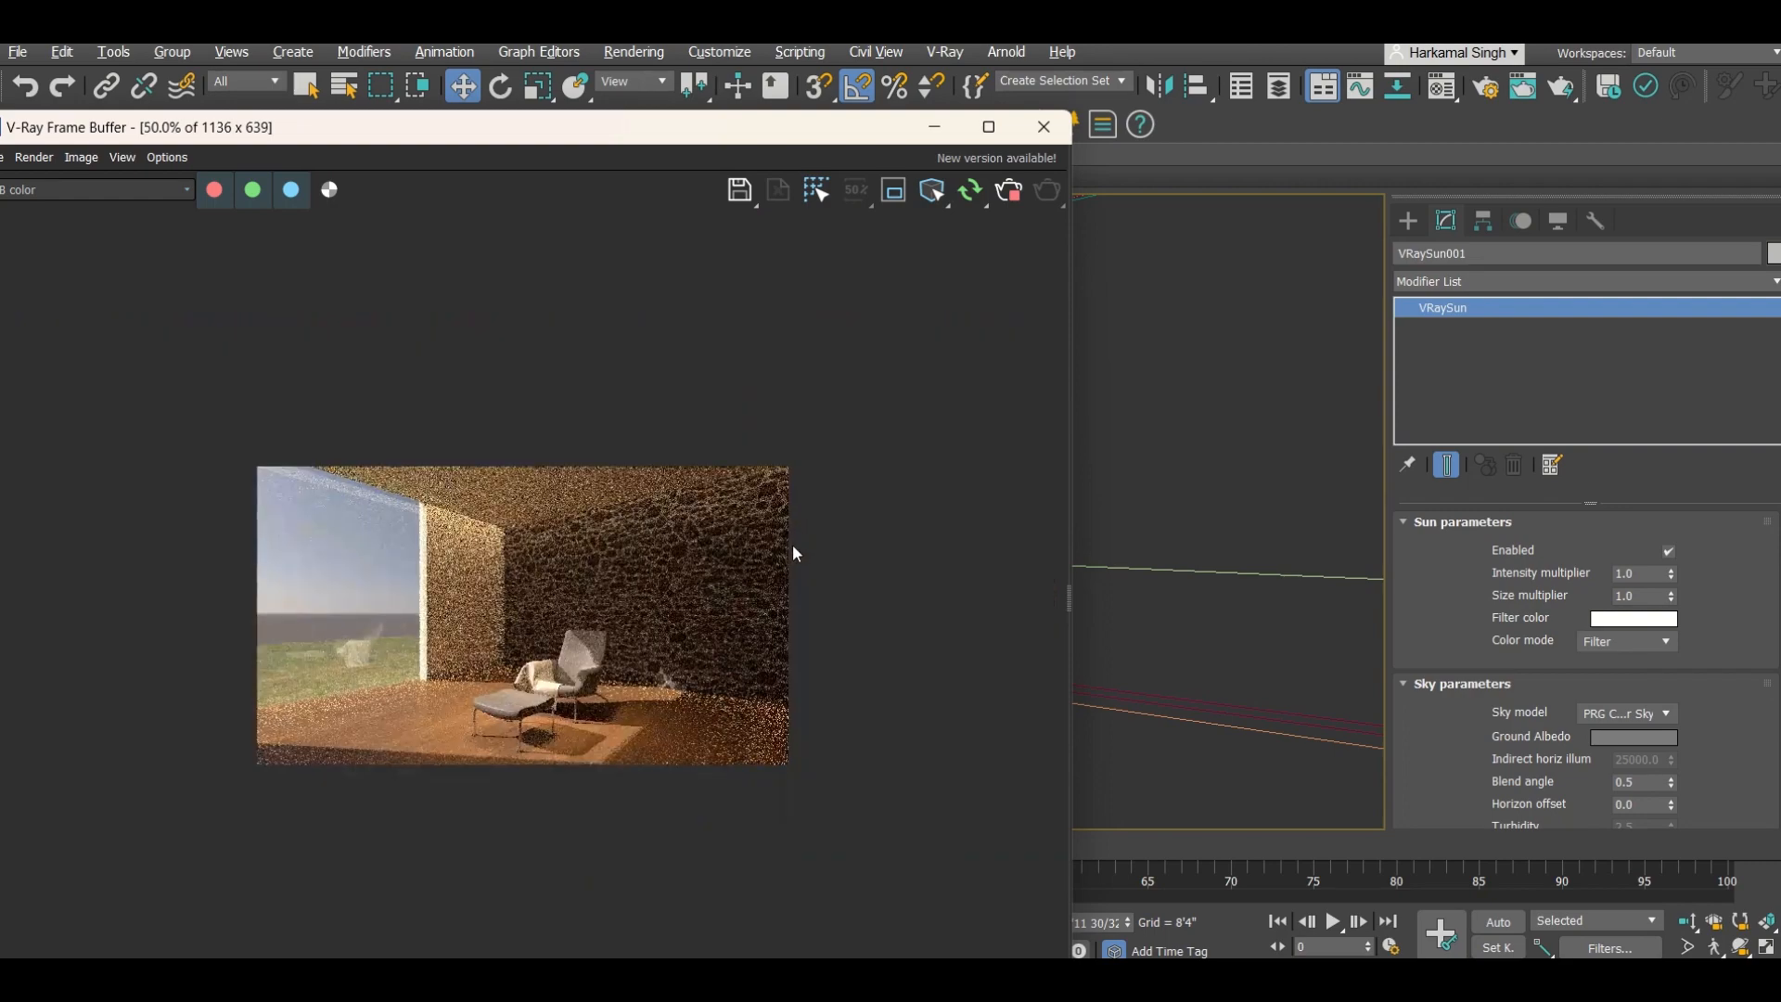
scroll(466, 733, up, 2)
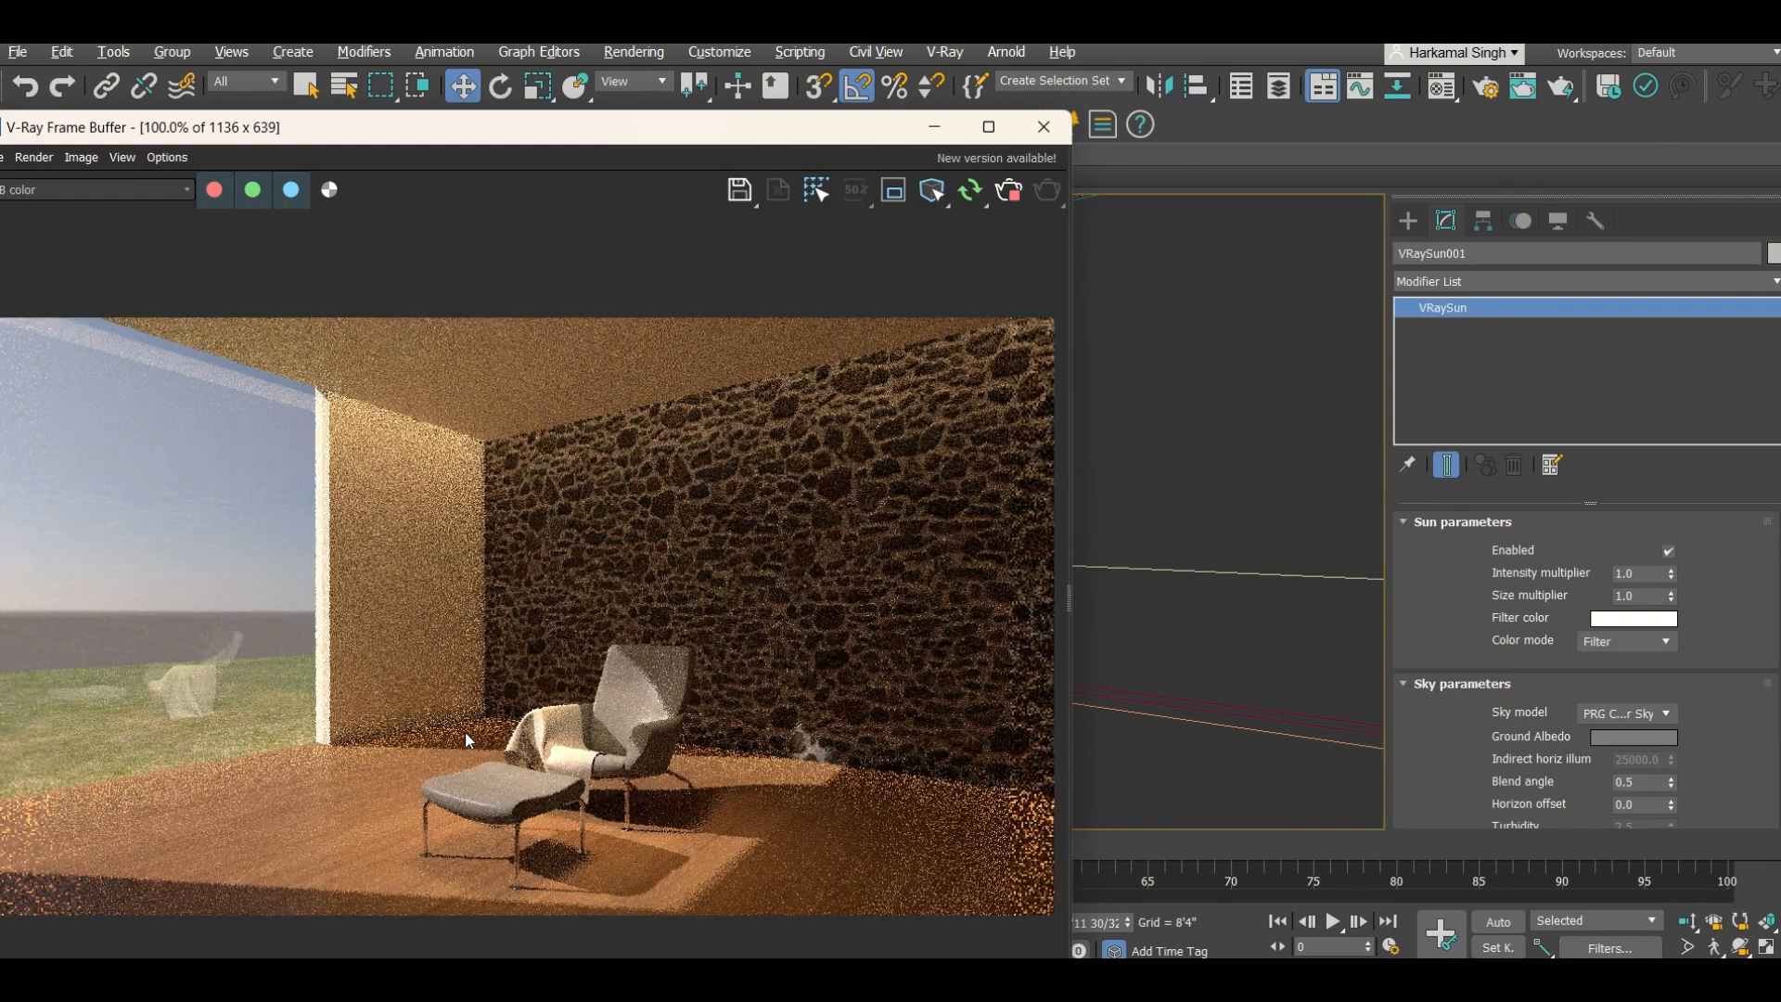
Step: Set both the sun's size multiplier and its intensity multiplier to 4
double_click(1651, 601)
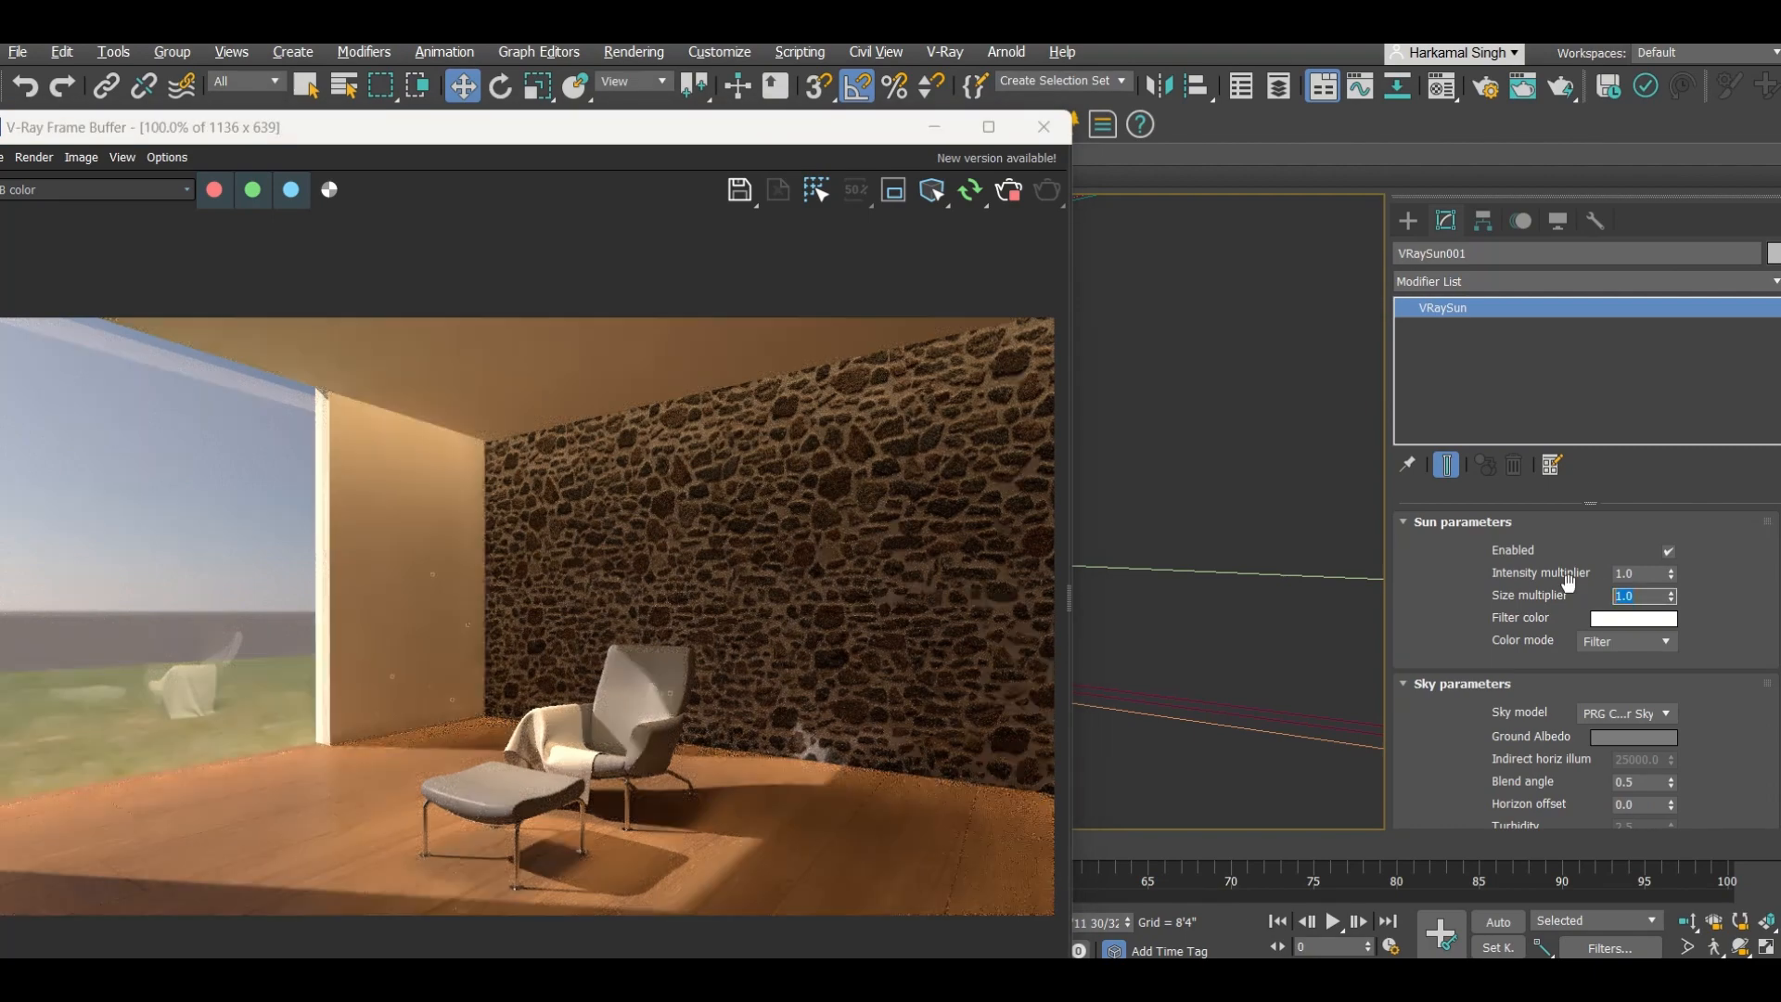
text(4)
key(Return)
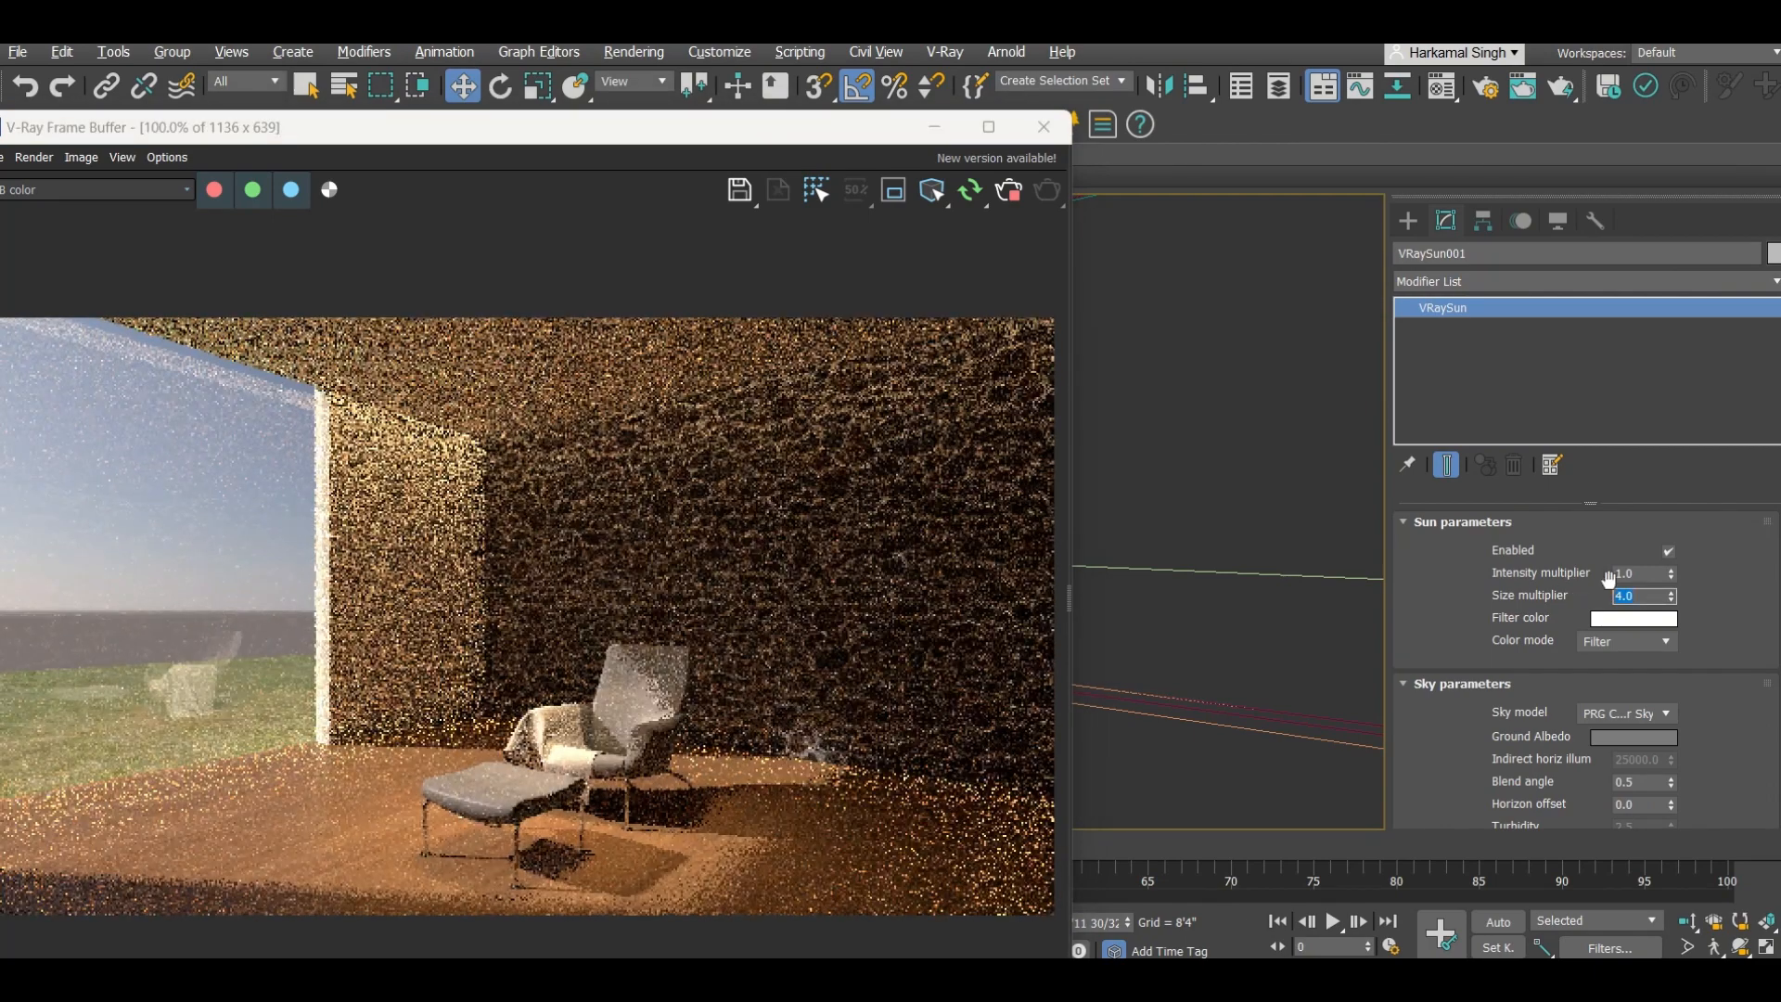
double_click(1638, 573)
text(4)
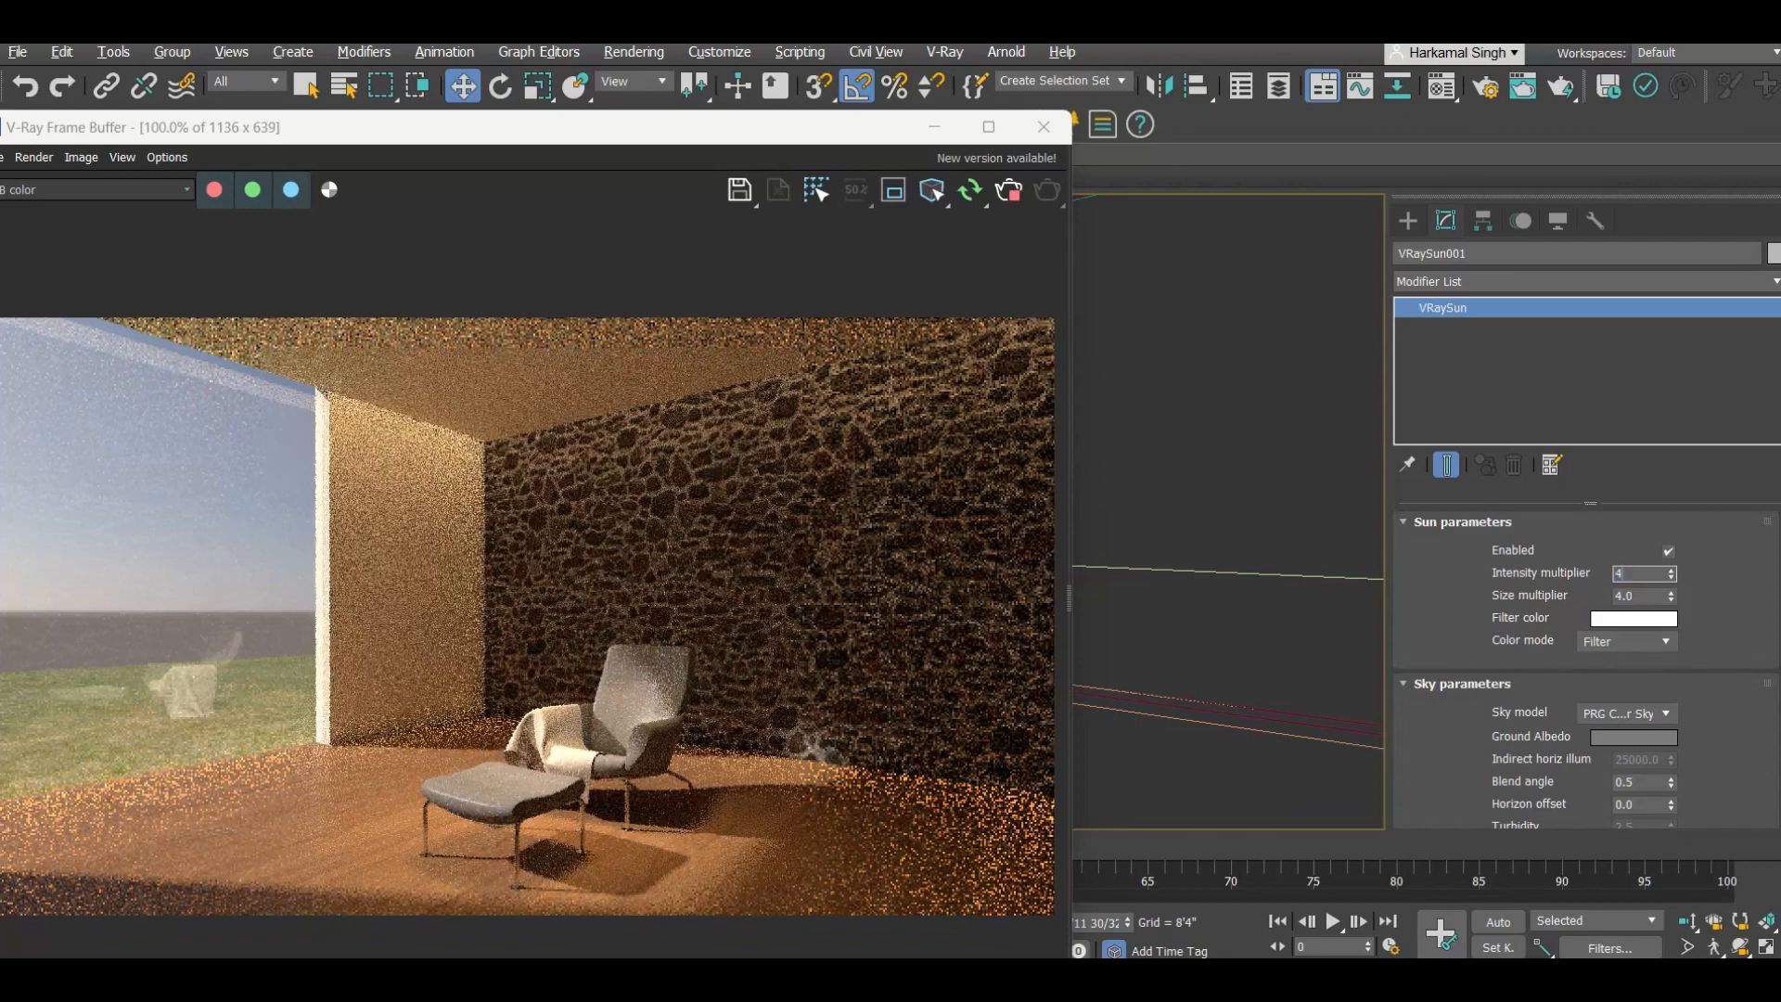
key(Return)
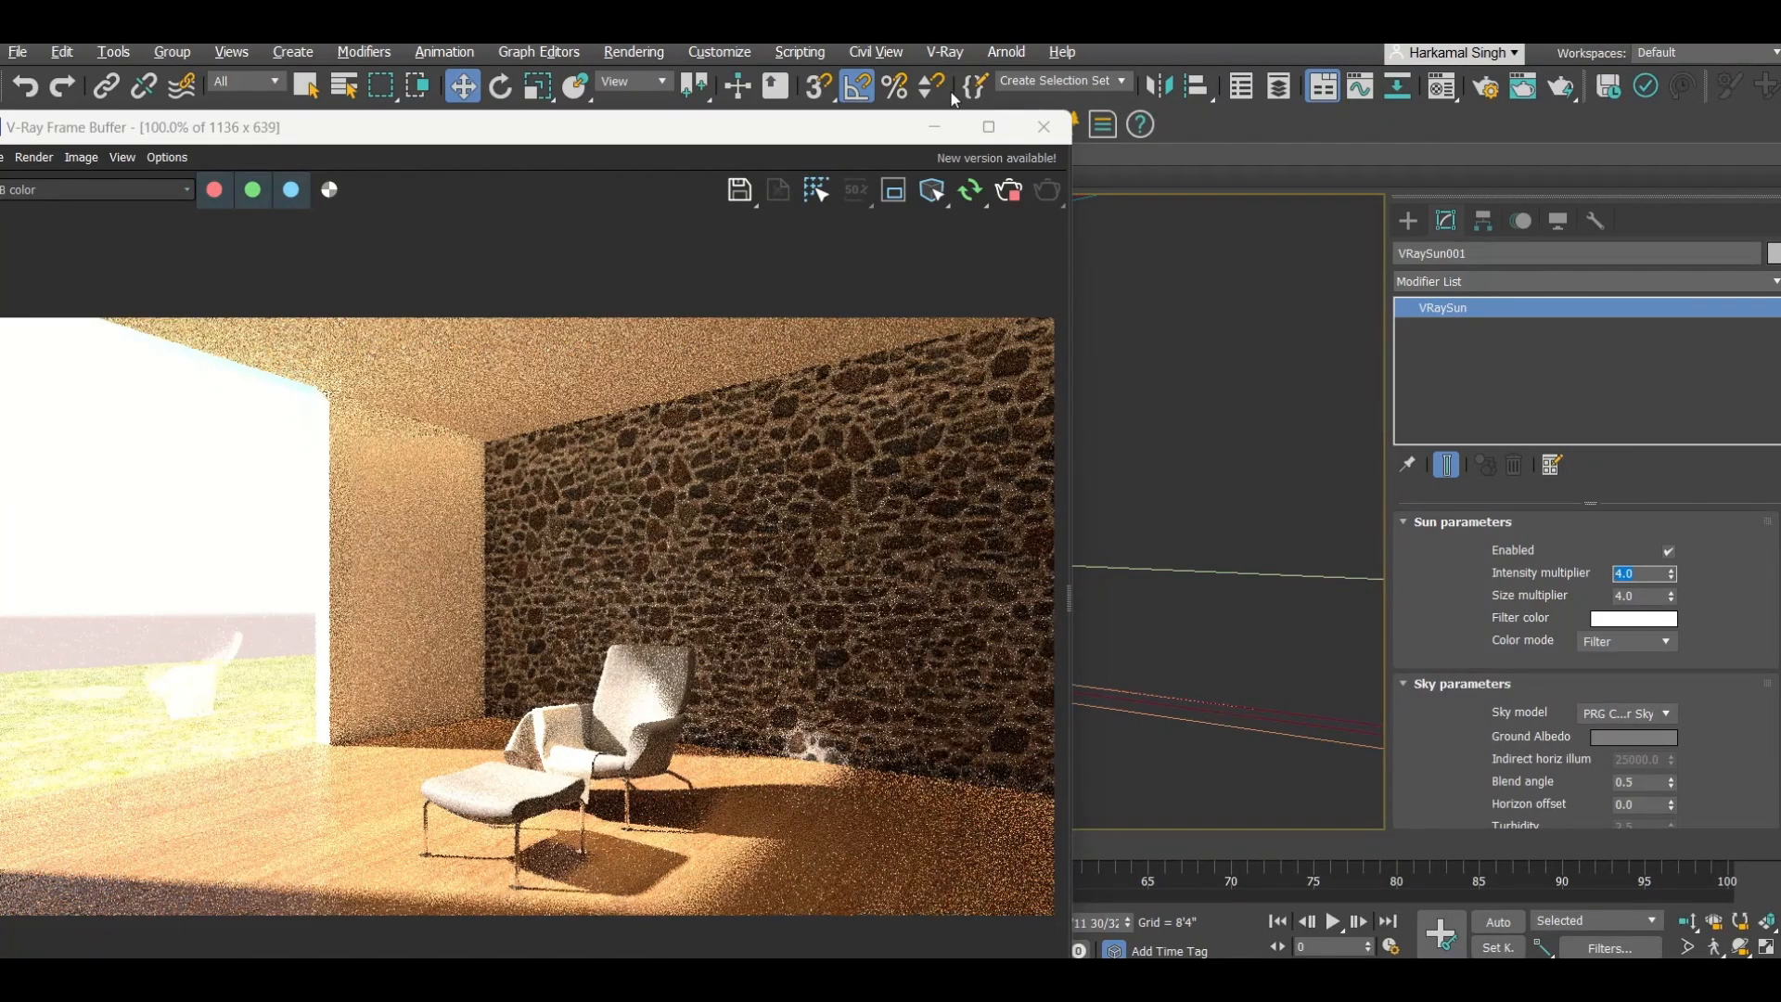
Step: Turn off the Pocket Light and the VRayLight003 disc light in the V-Ray Light Lister and show the render again
click(938, 127)
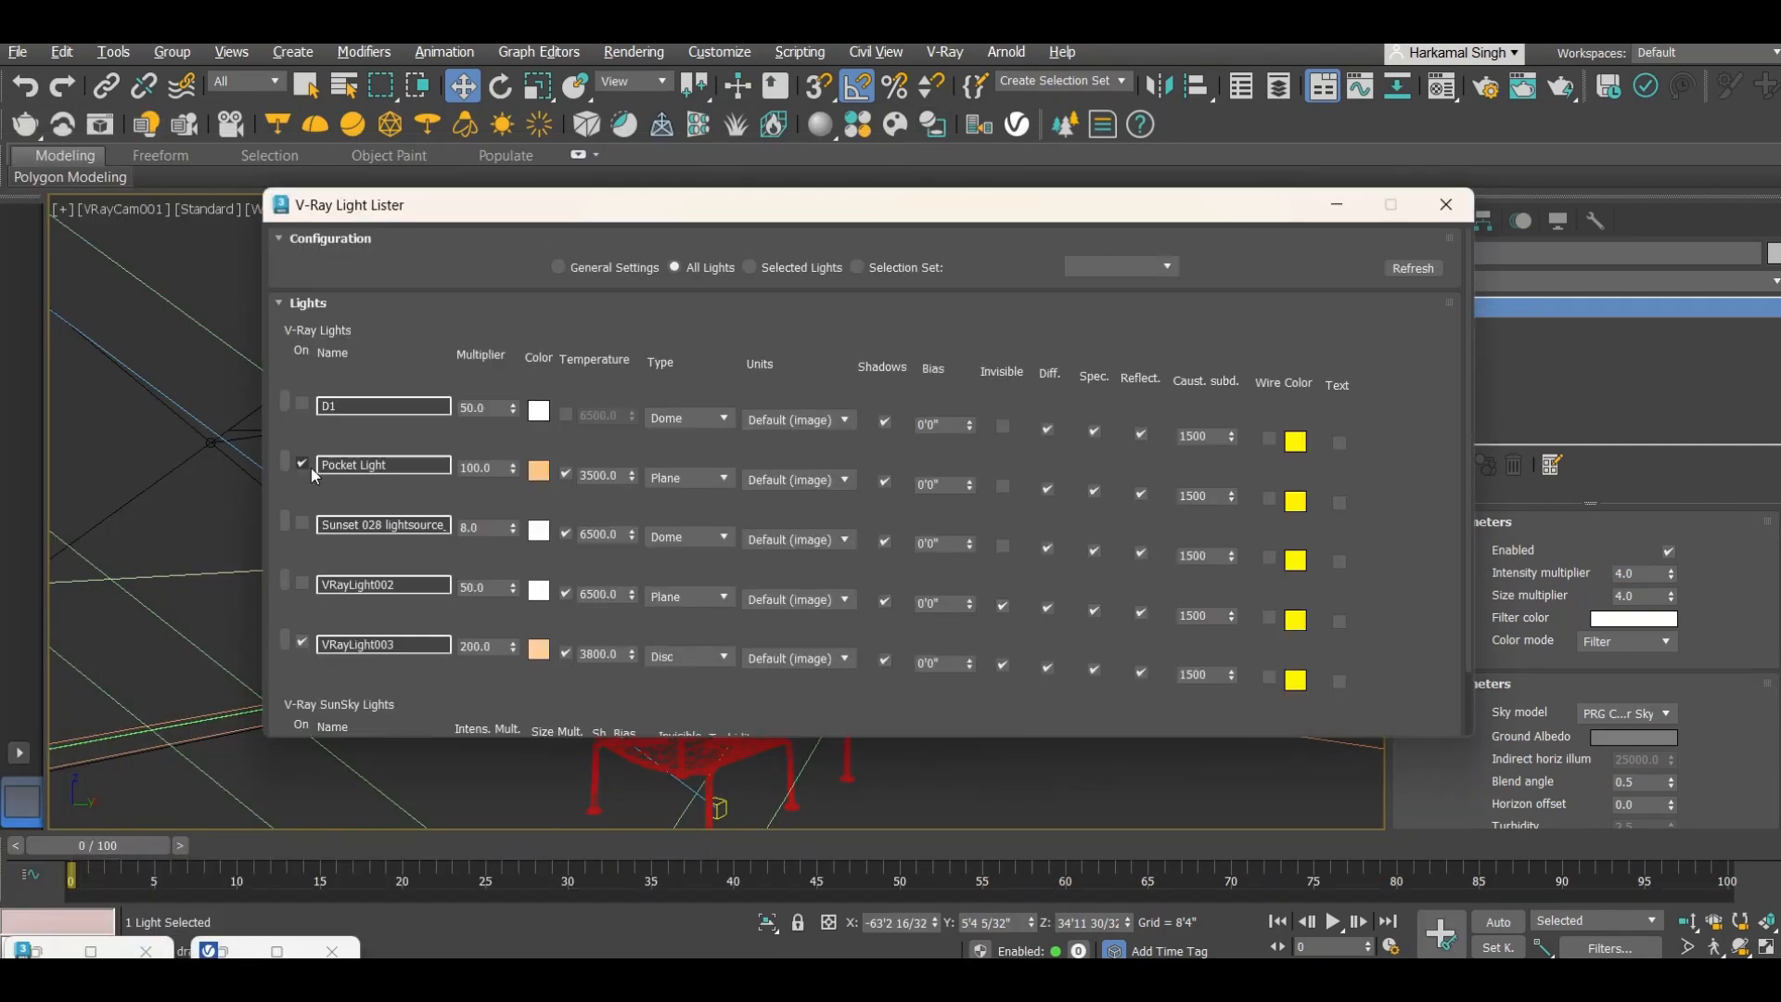
click(303, 642)
click(239, 954)
click(238, 954)
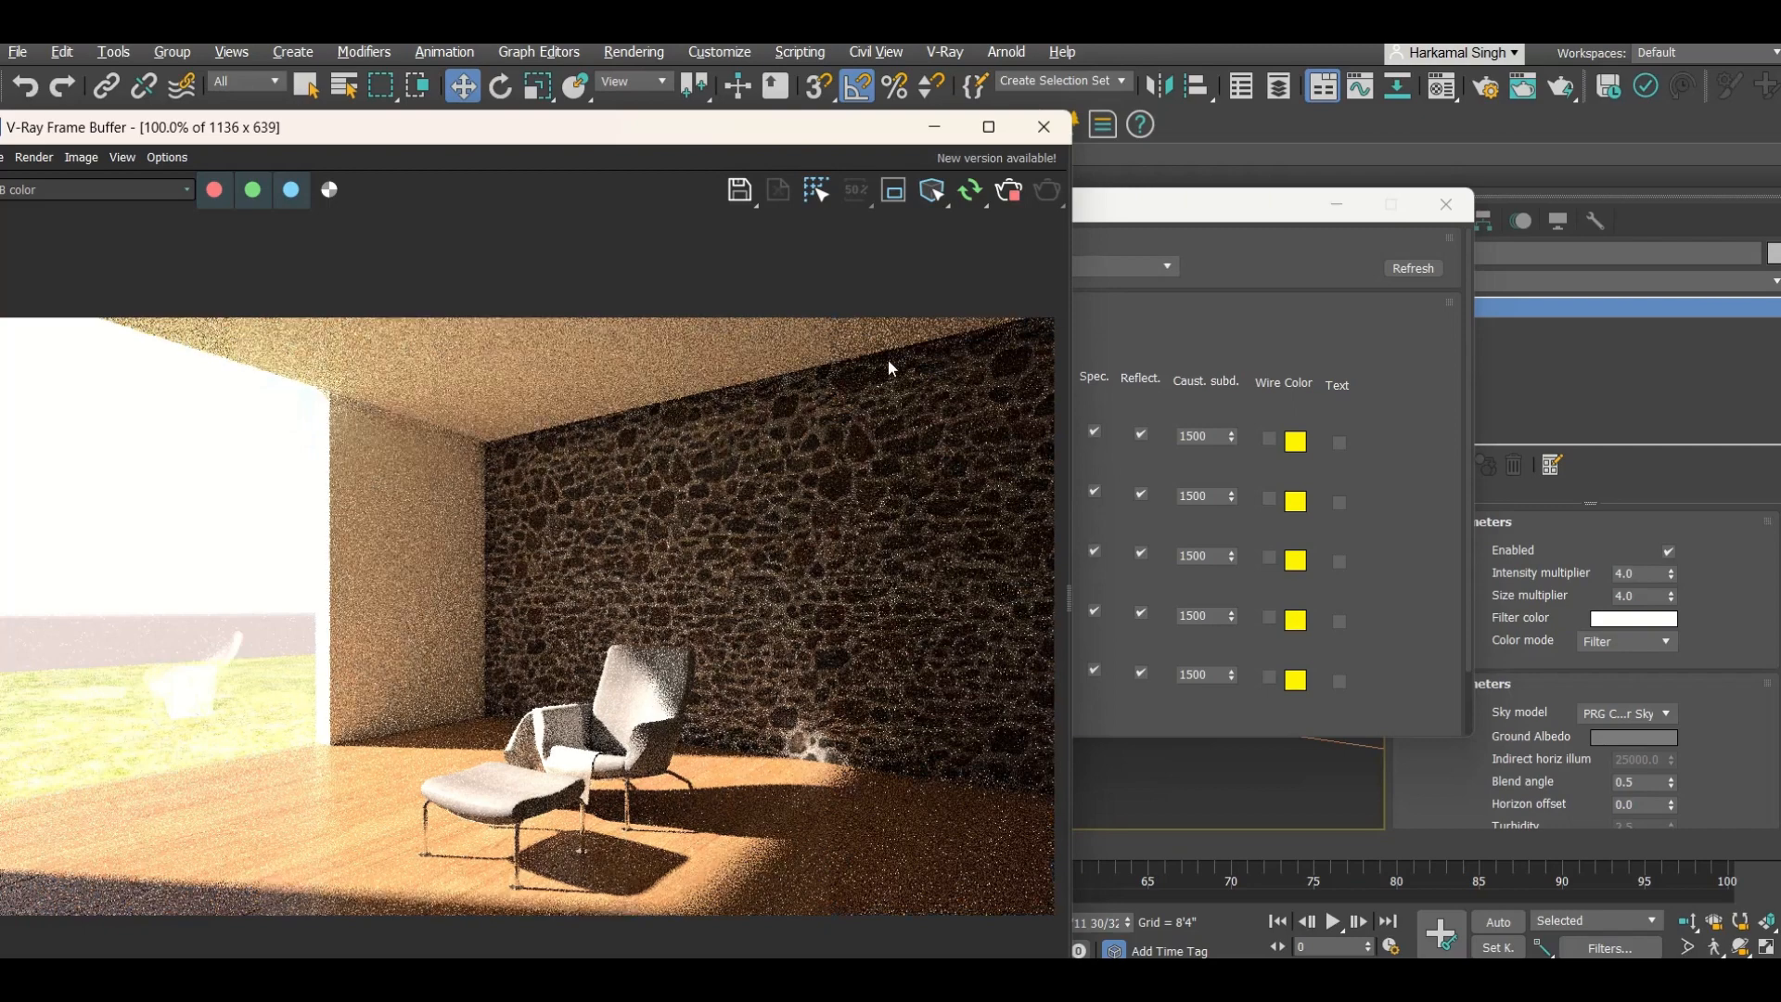
Step: Review the lights in the V-Ray Light Lister, minimize it and examine the room render lit by the sun
click(1145, 214)
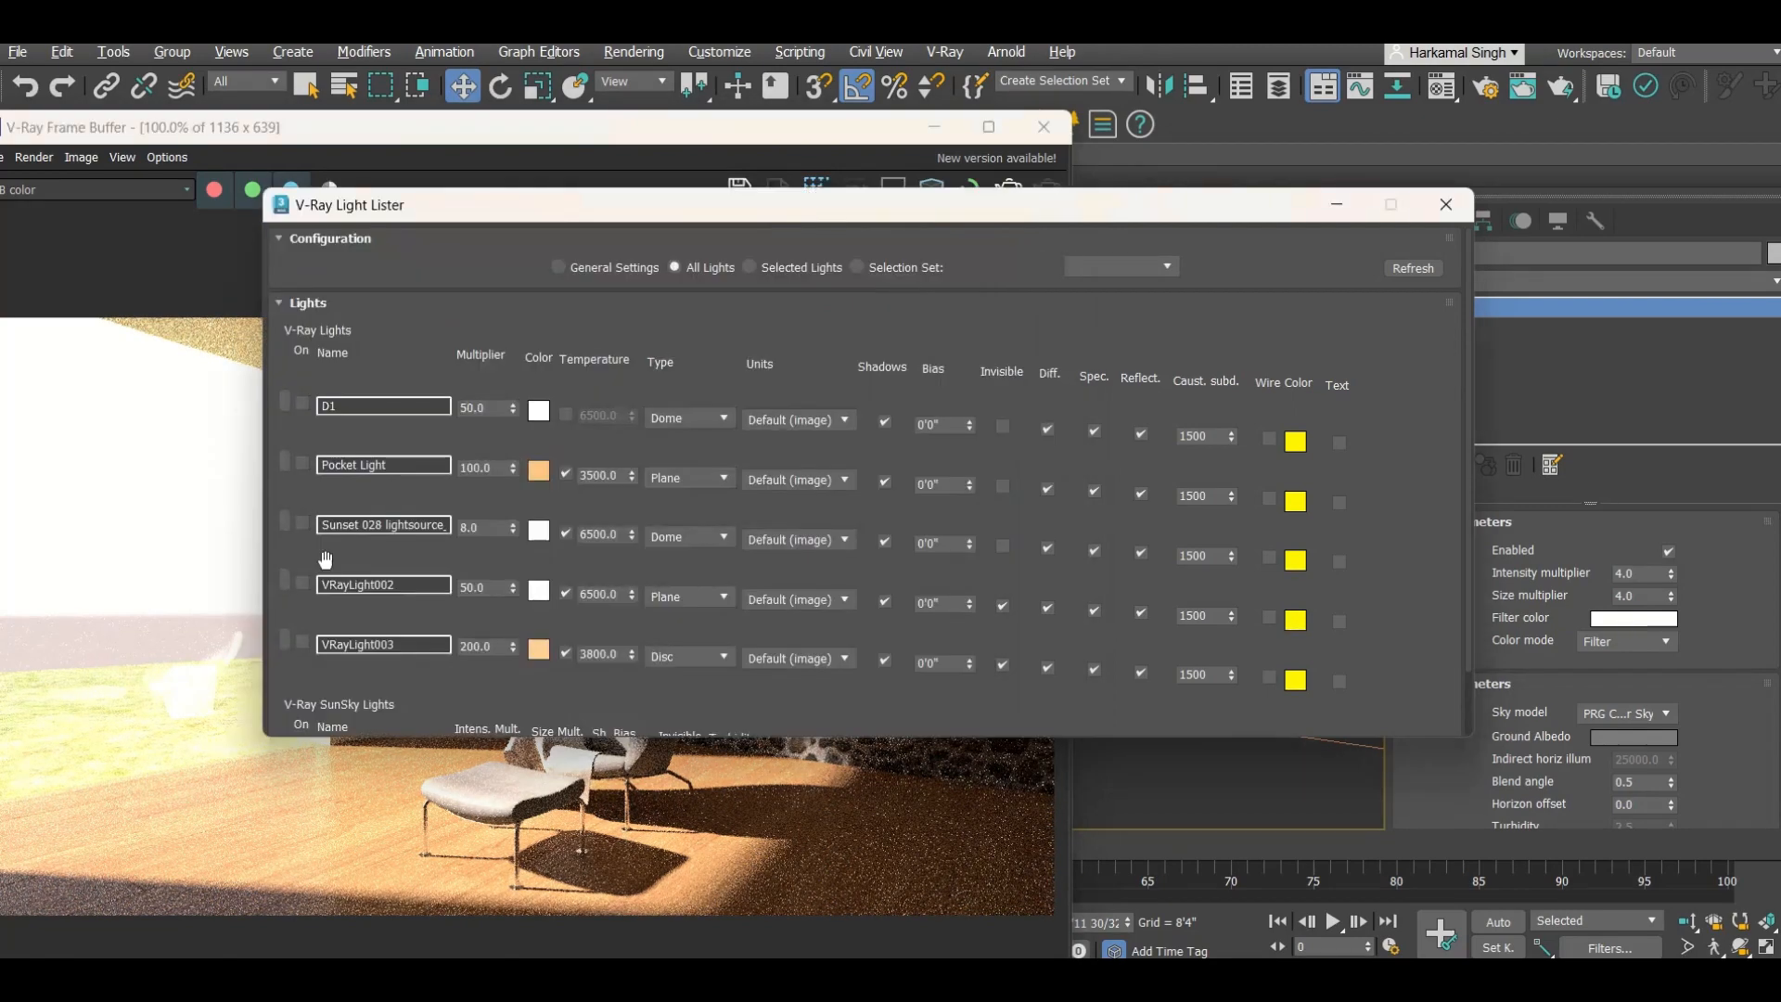
scroll(295, 558, down, 2)
scroll(292, 564, up, 2)
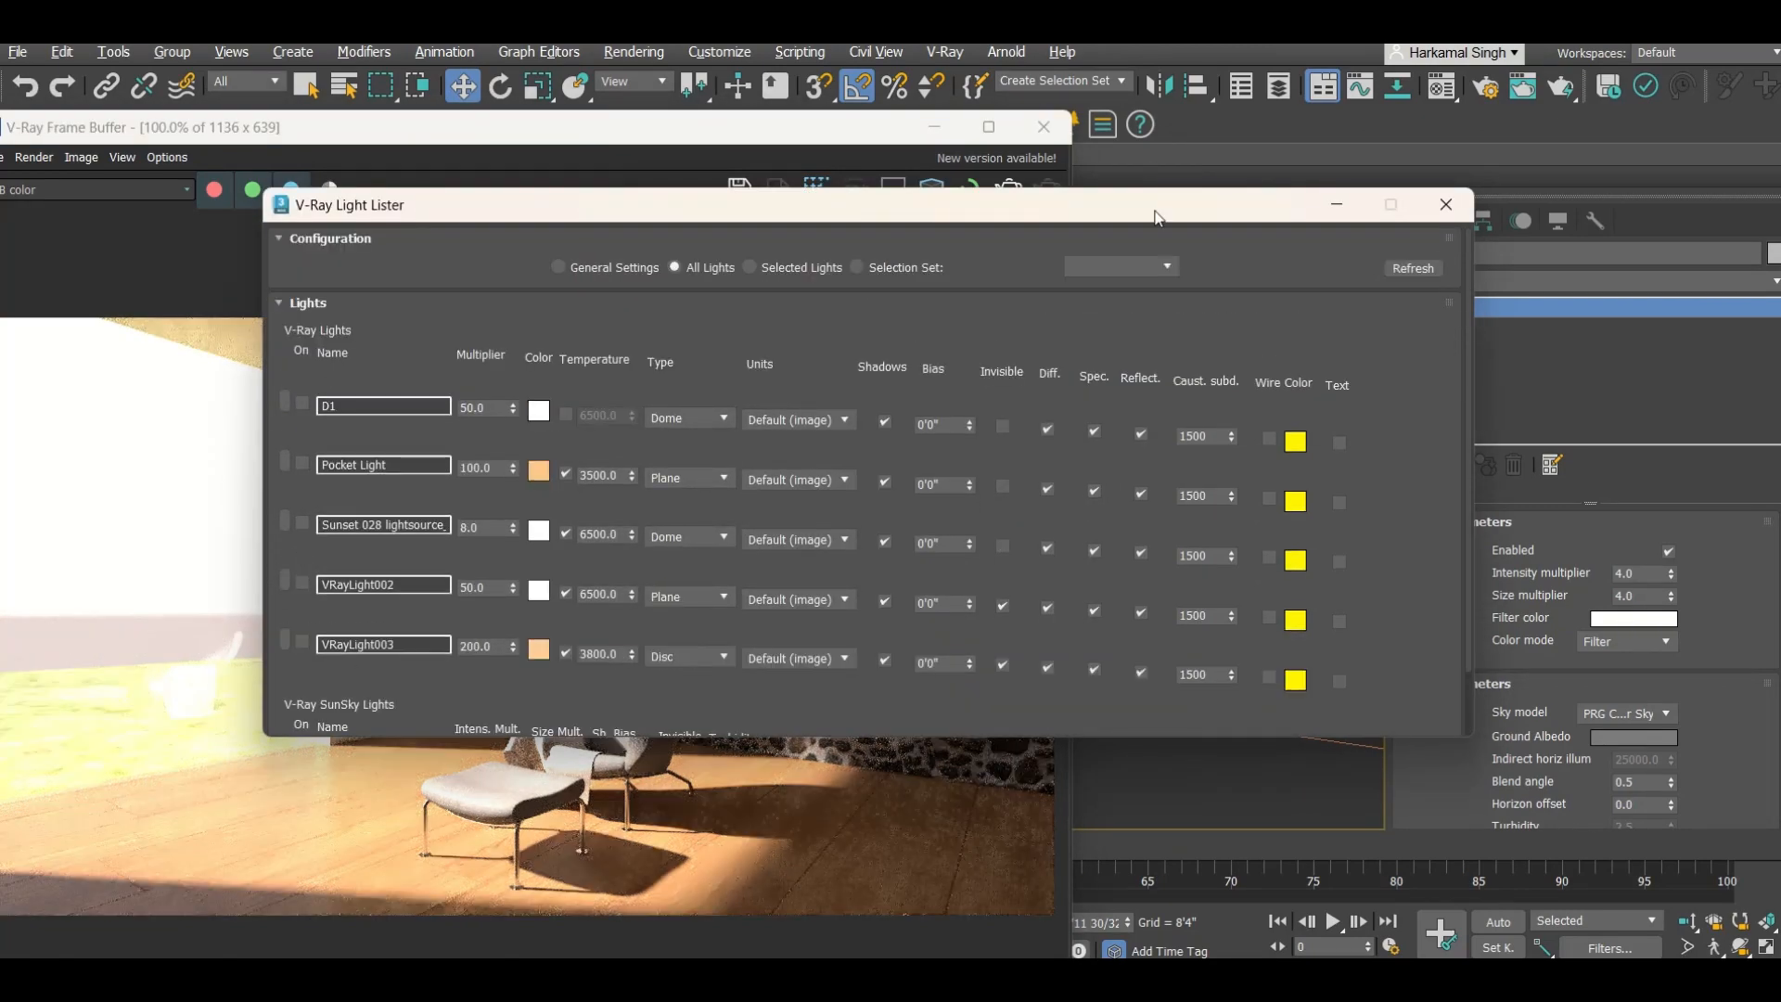
click(1330, 204)
scroll(637, 519, down, 1)
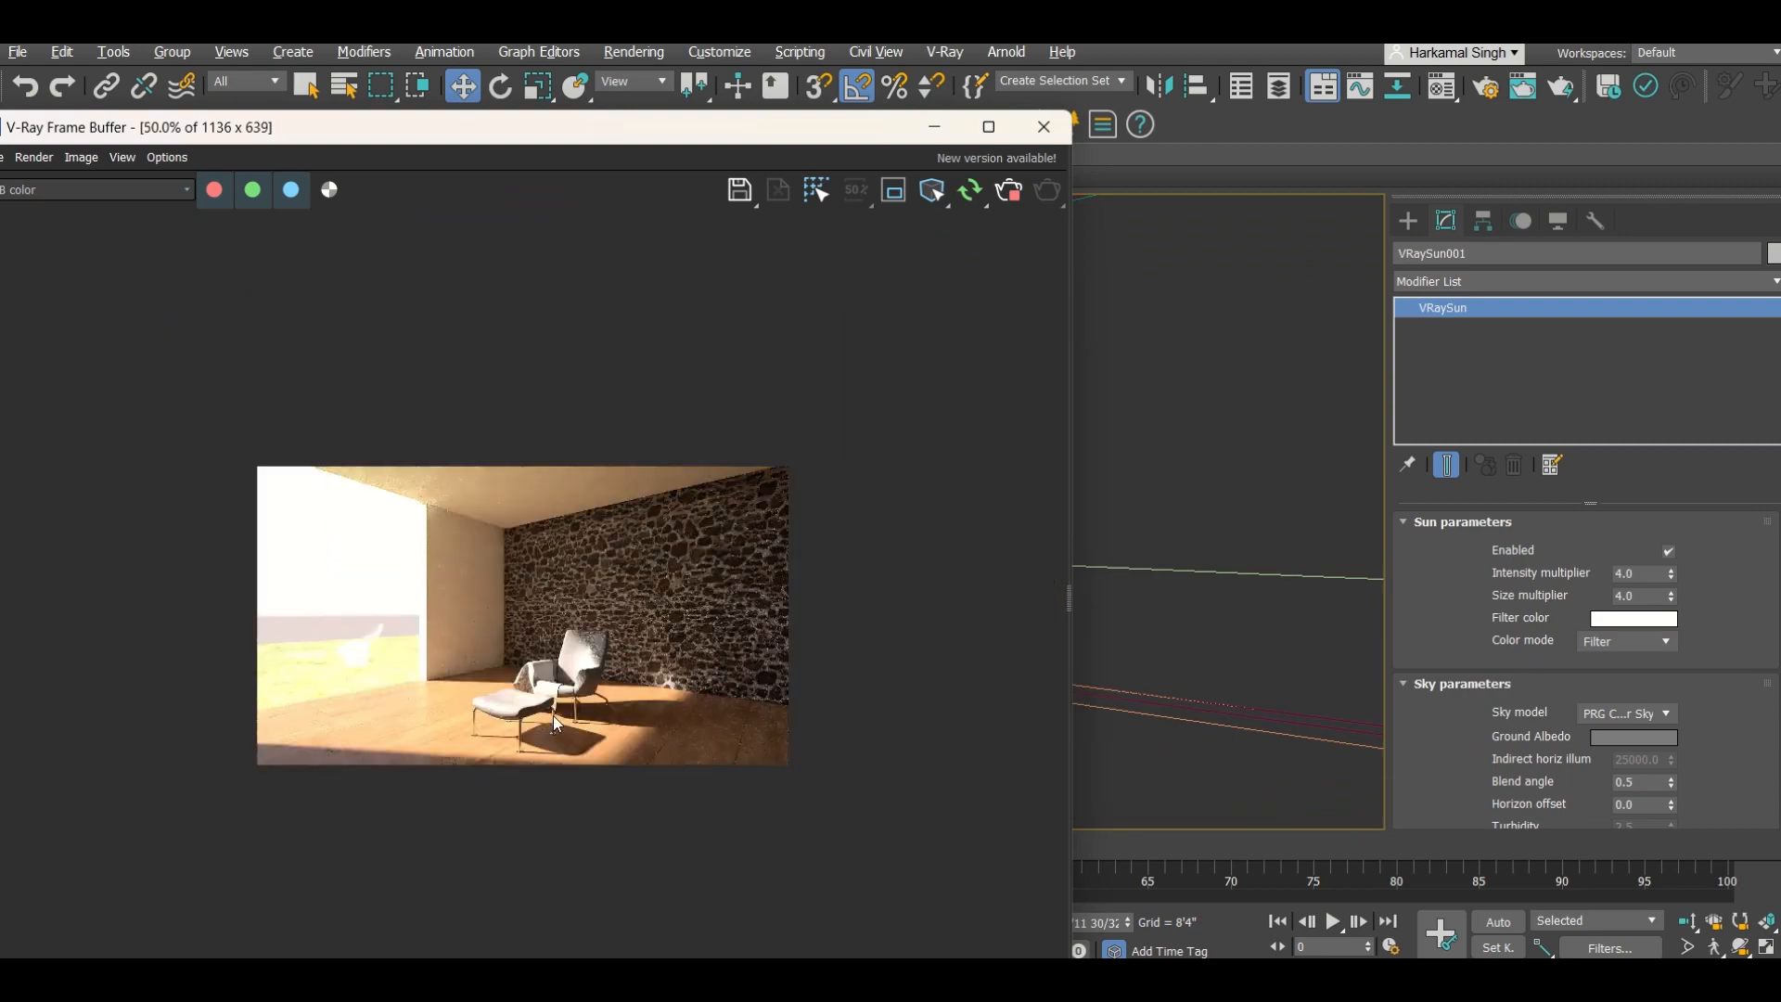
scroll(523, 708, up, 1)
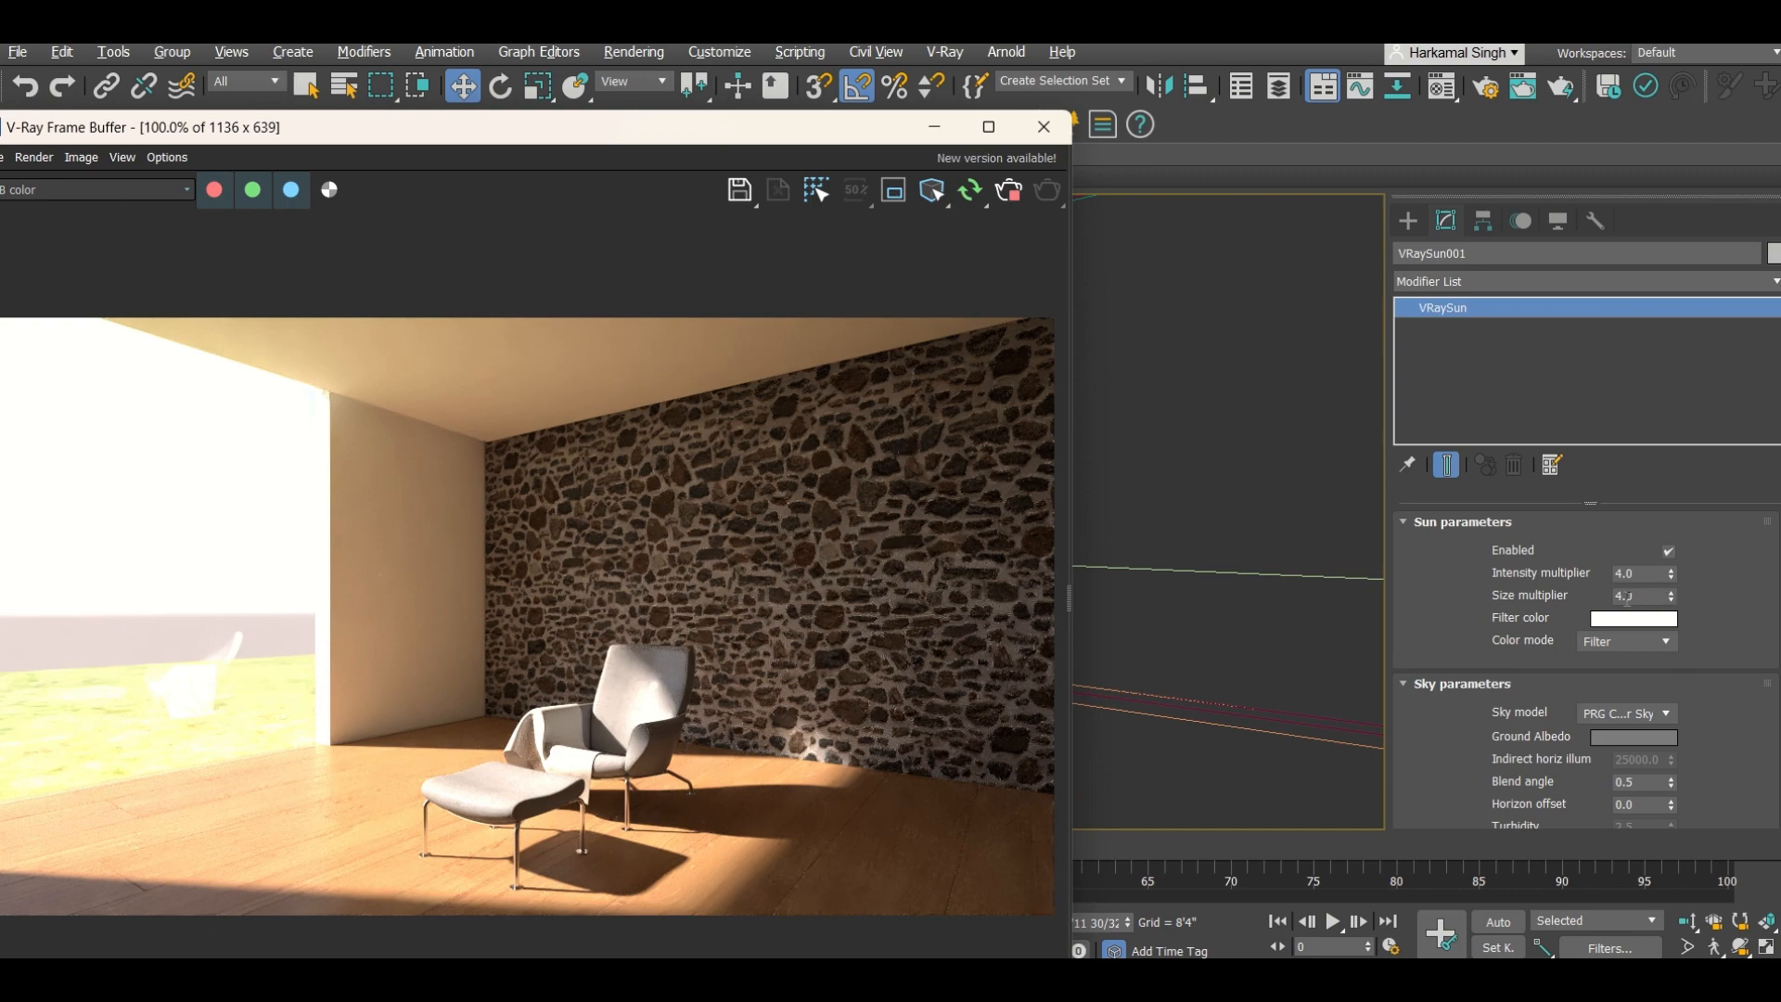
Step: Set the sun's intensity multiplier to 2
click(1648, 574)
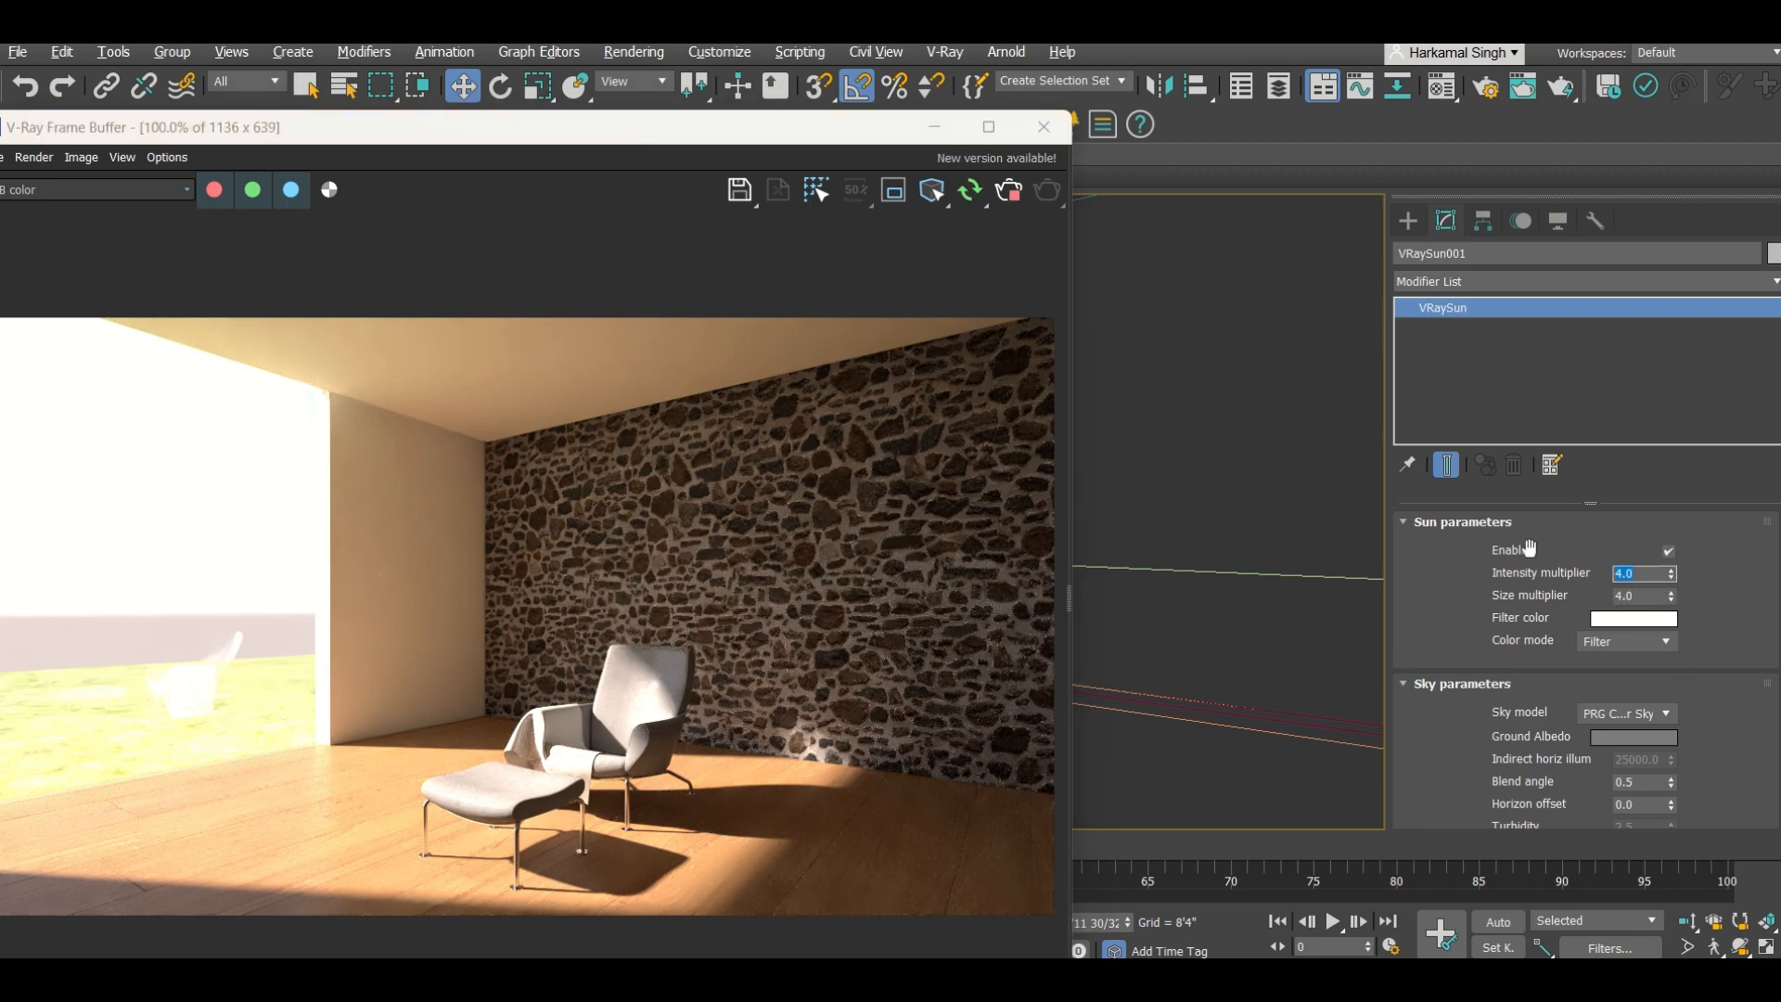
text(2)
key(Return)
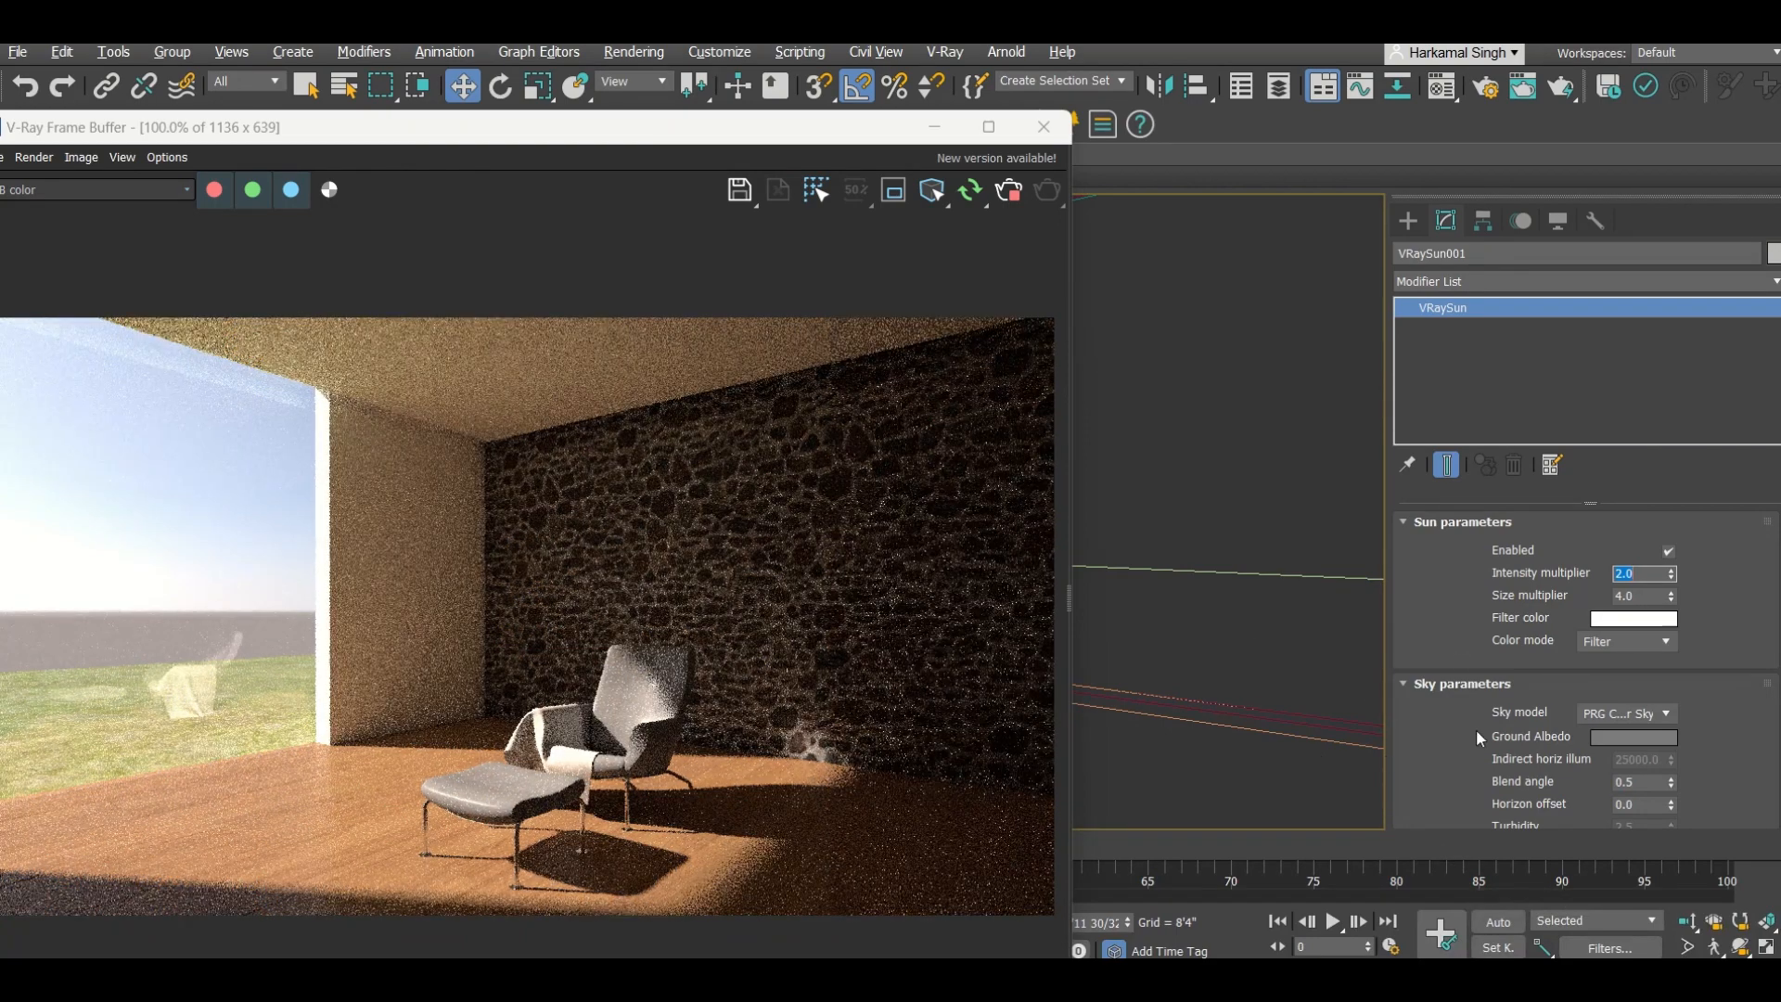
Step: Enable clouds in the parameters of the V-Ray sun
scroll(1462, 705, down, 1)
scroll(1456, 709, down, 2)
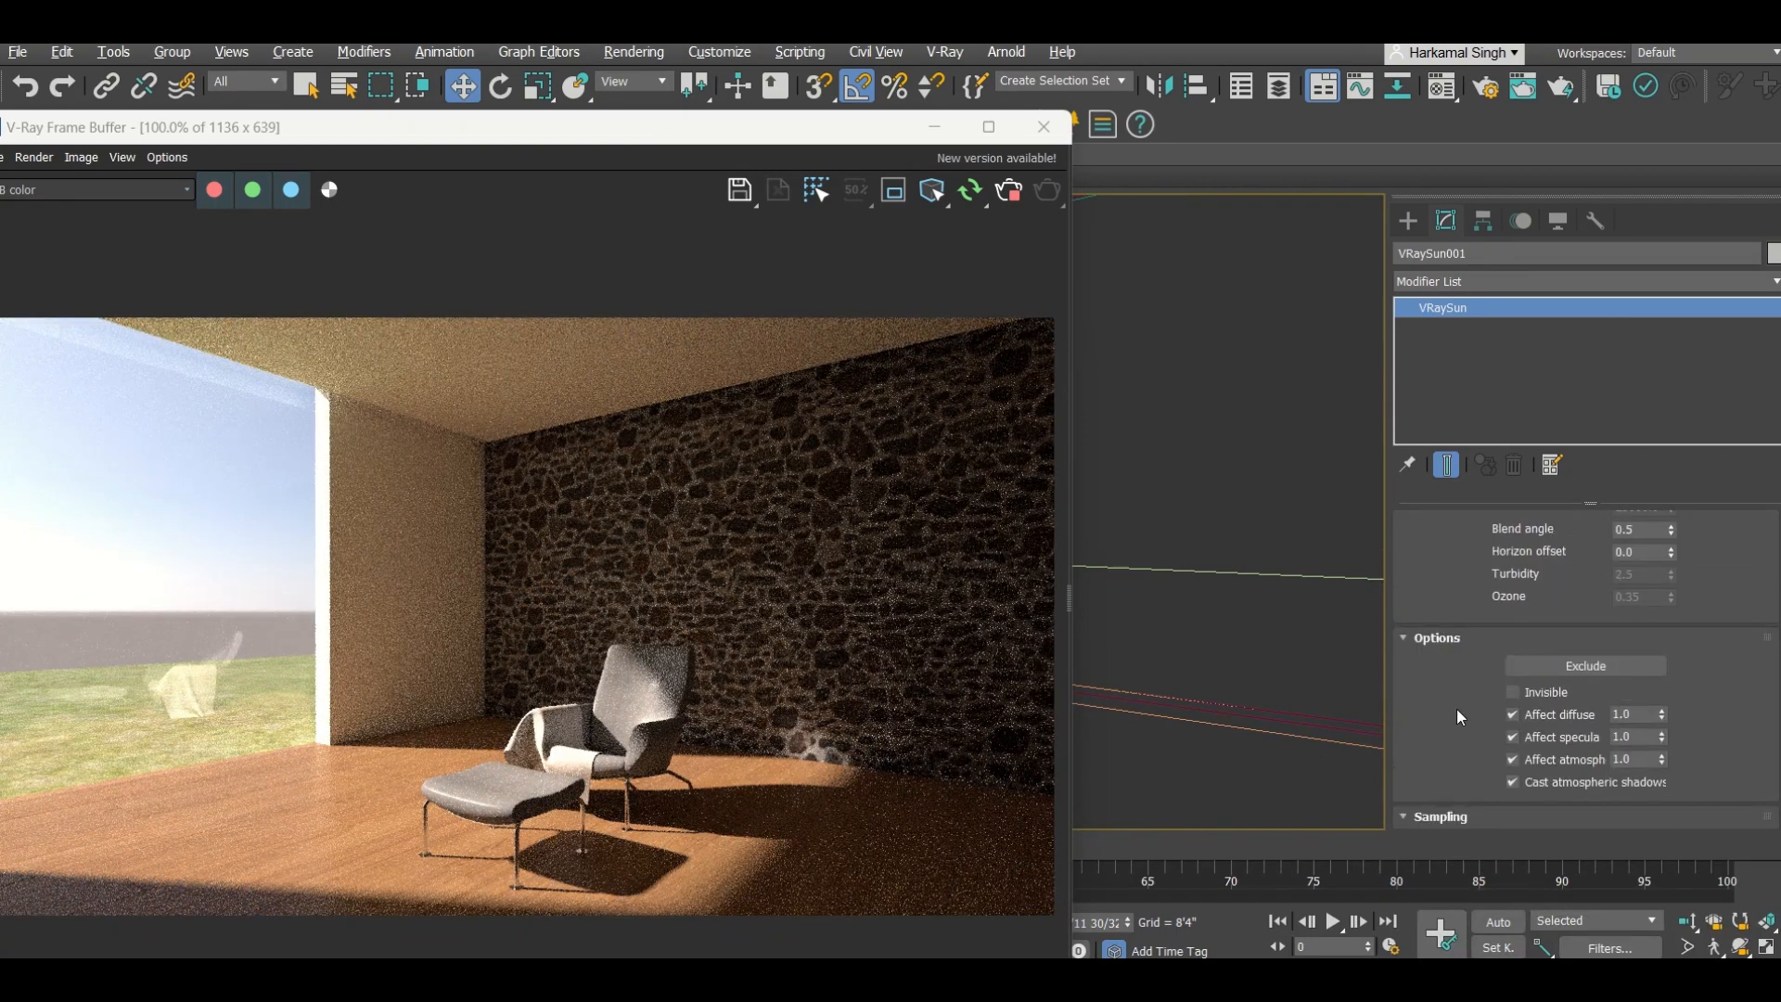
scroll(1463, 699, down, 3)
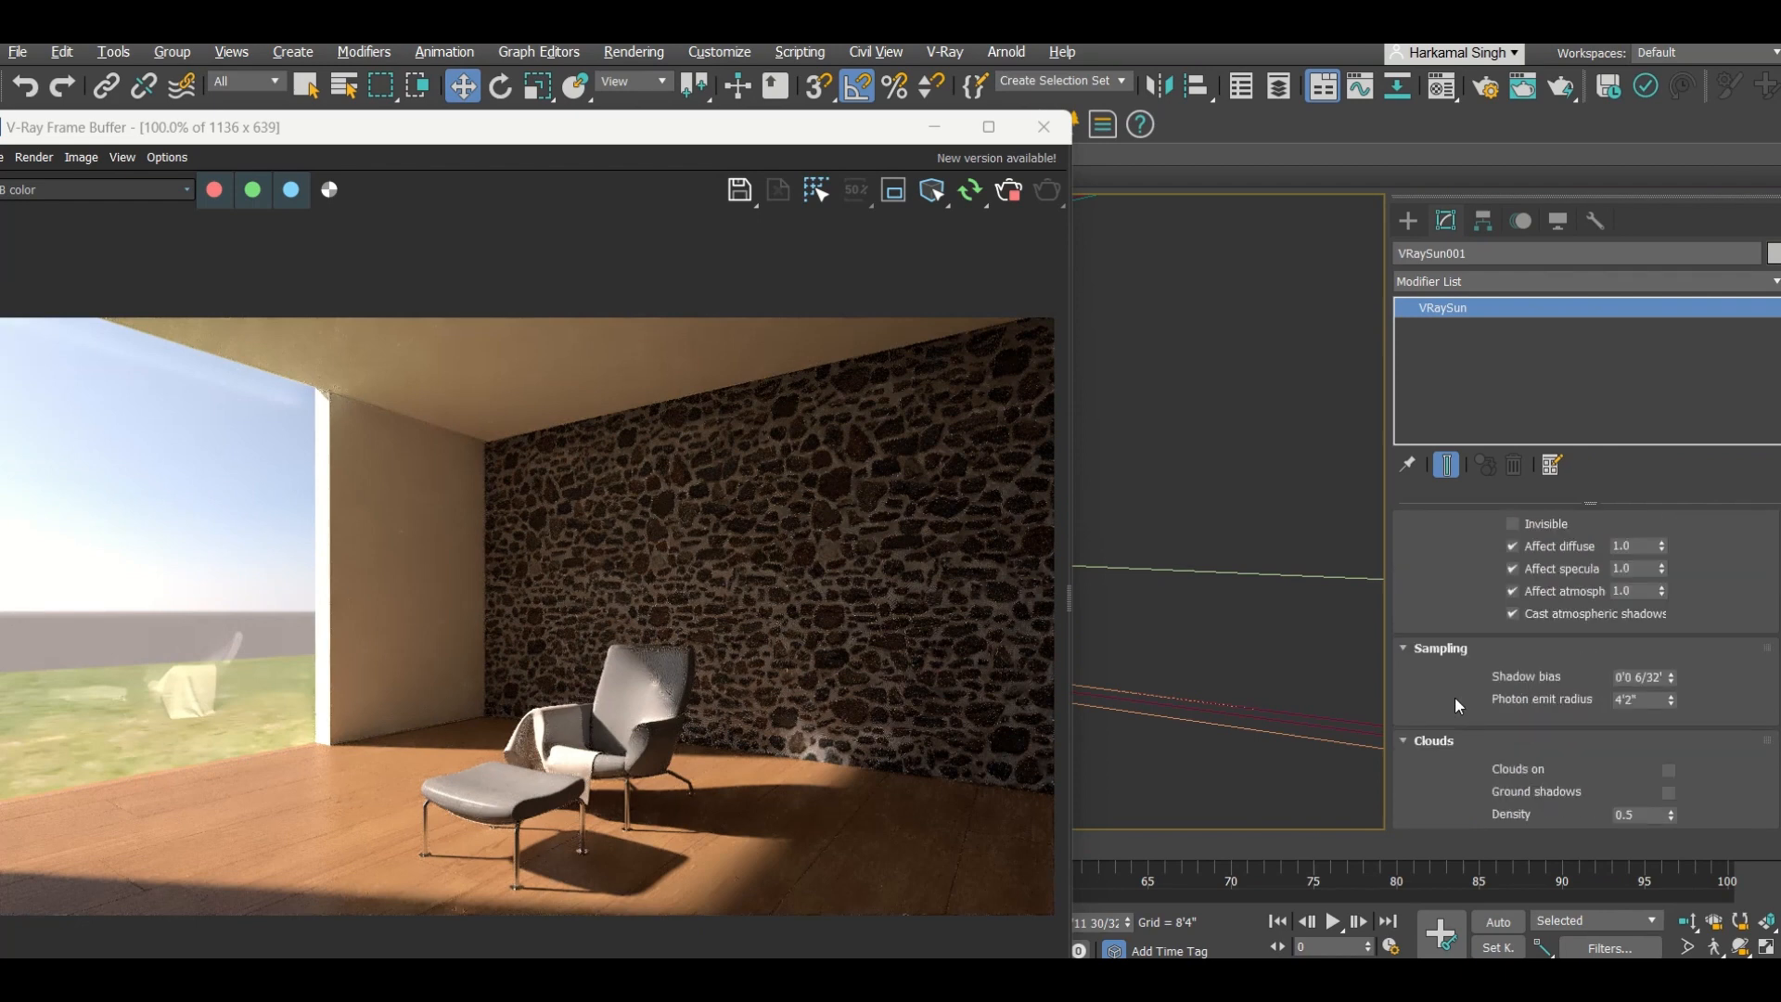
scroll(1452, 697, down, 2)
scroll(1437, 699, down, 1)
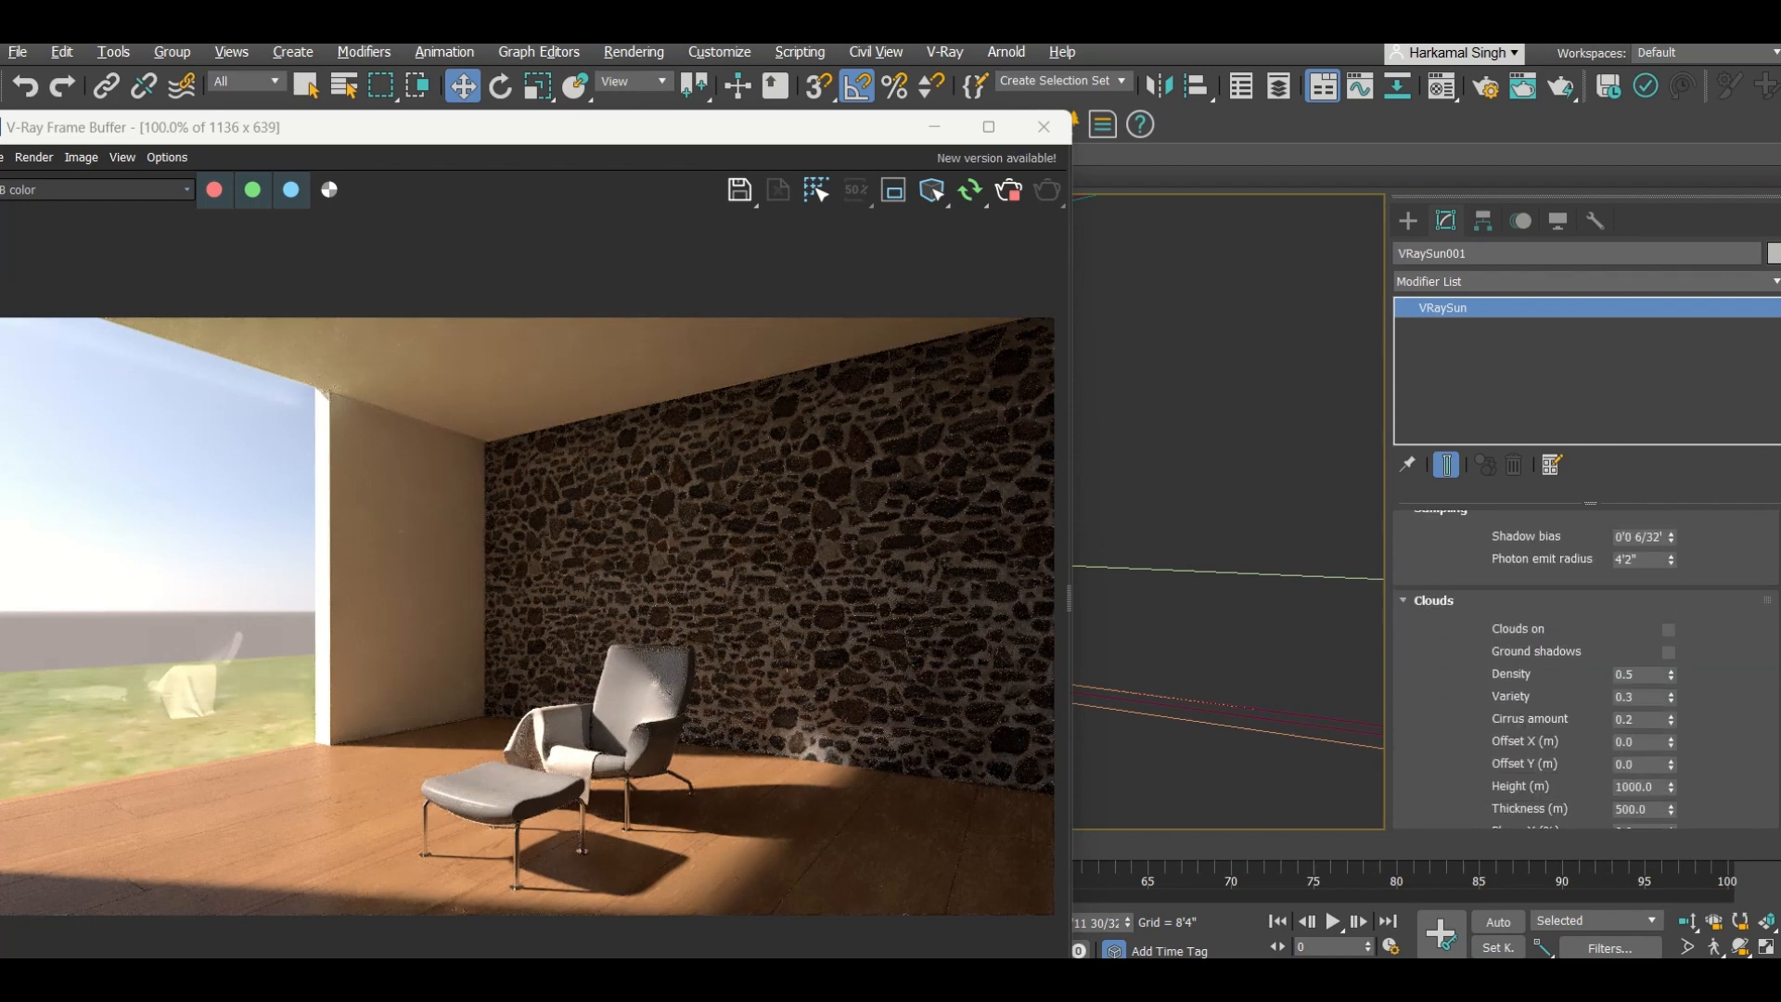
click(1668, 630)
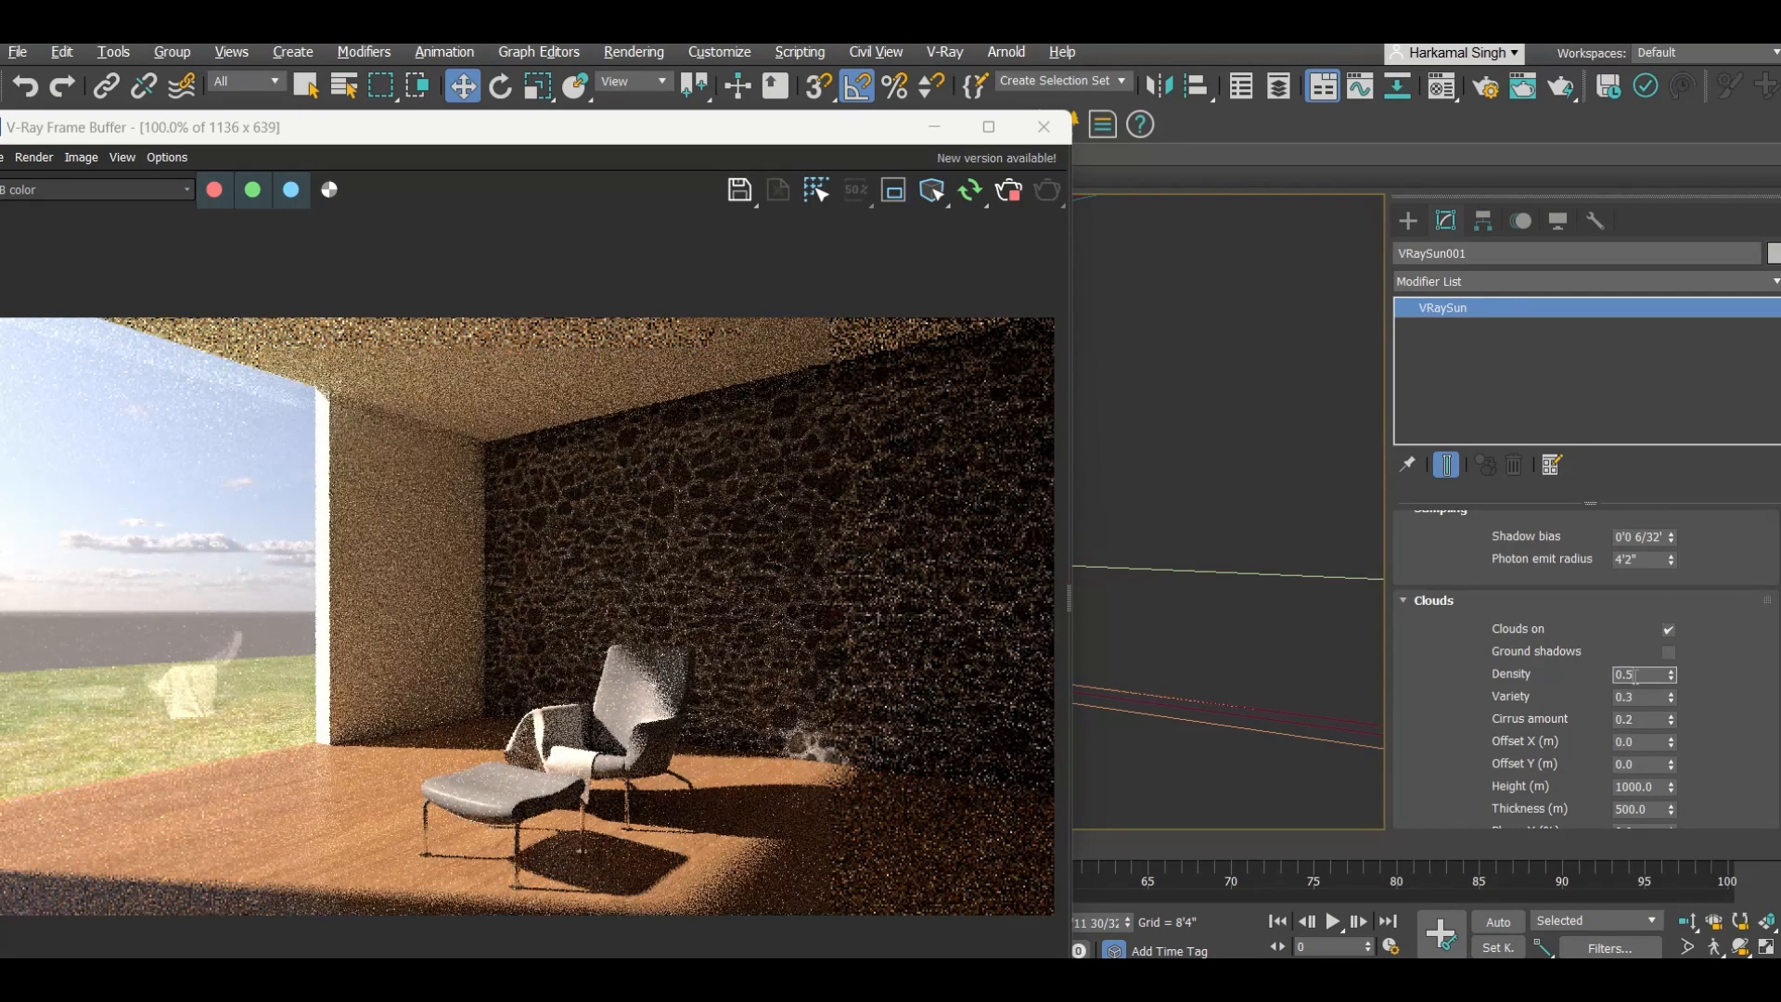
Step: Set the density of the sun's clouds to 0.8
drag(1635, 676, 1556, 655)
text(0.8)
key(Return)
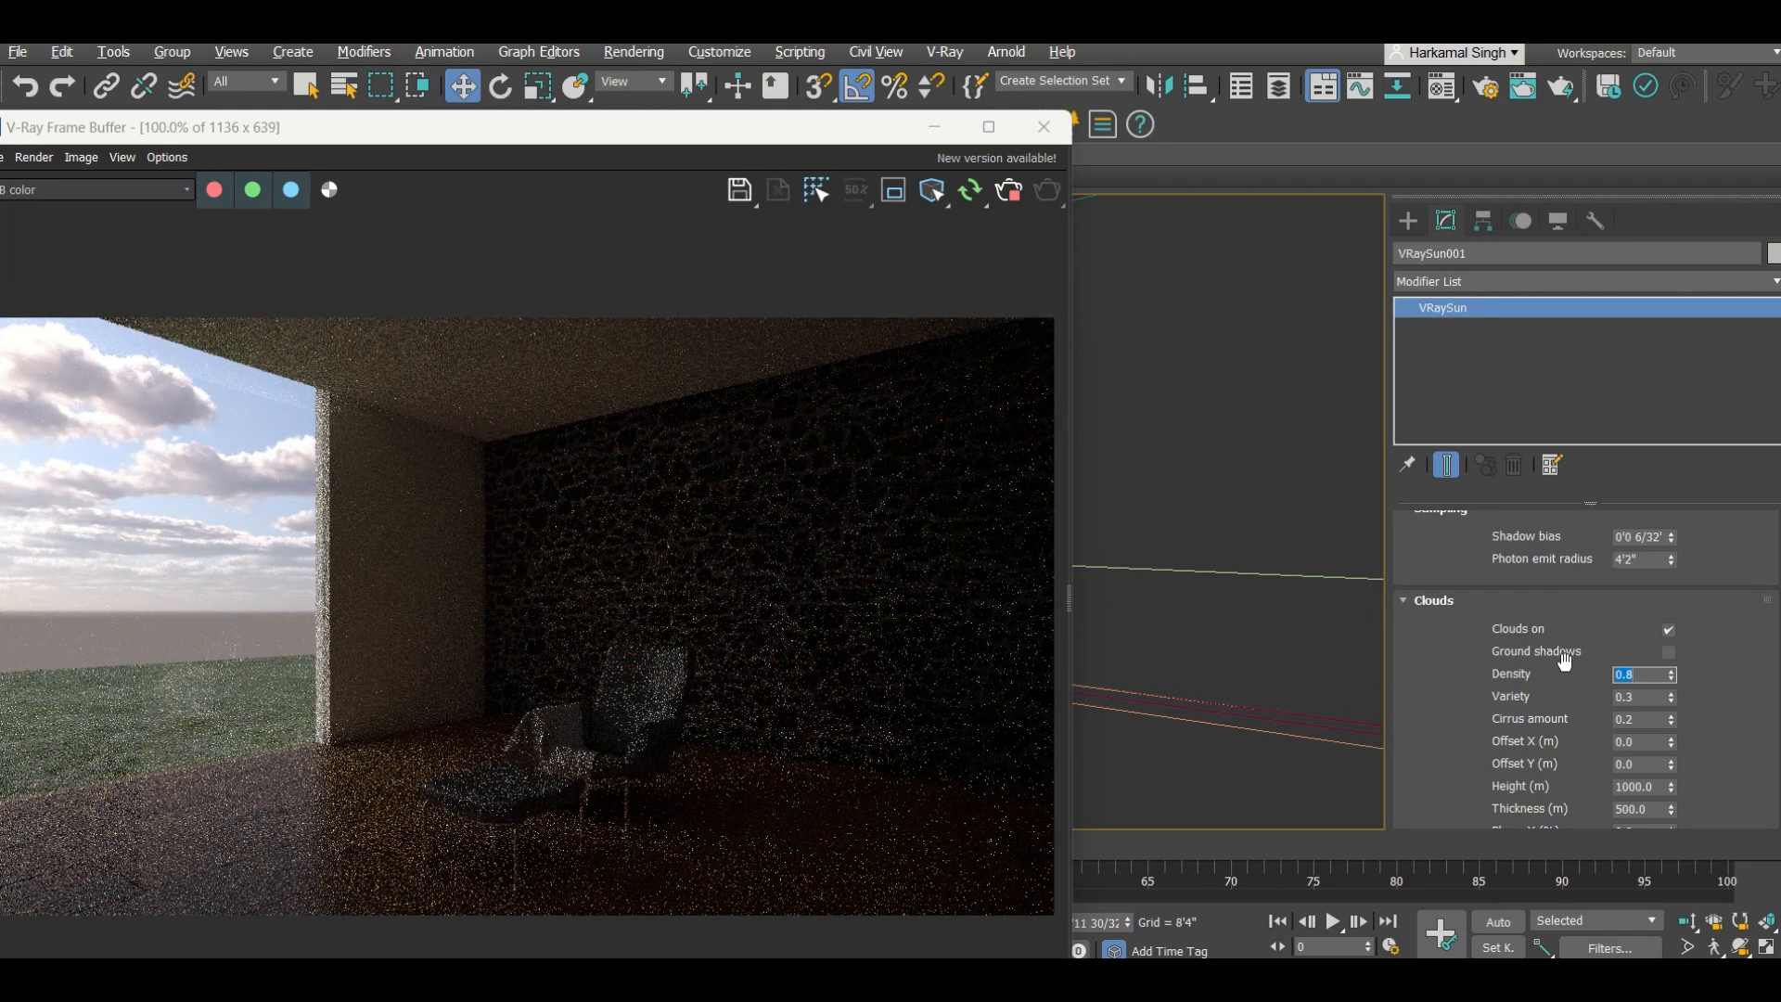
Step: Reduce the cloud density to 0.4, then stop and restart the interactive render to check the sky
text(0.)
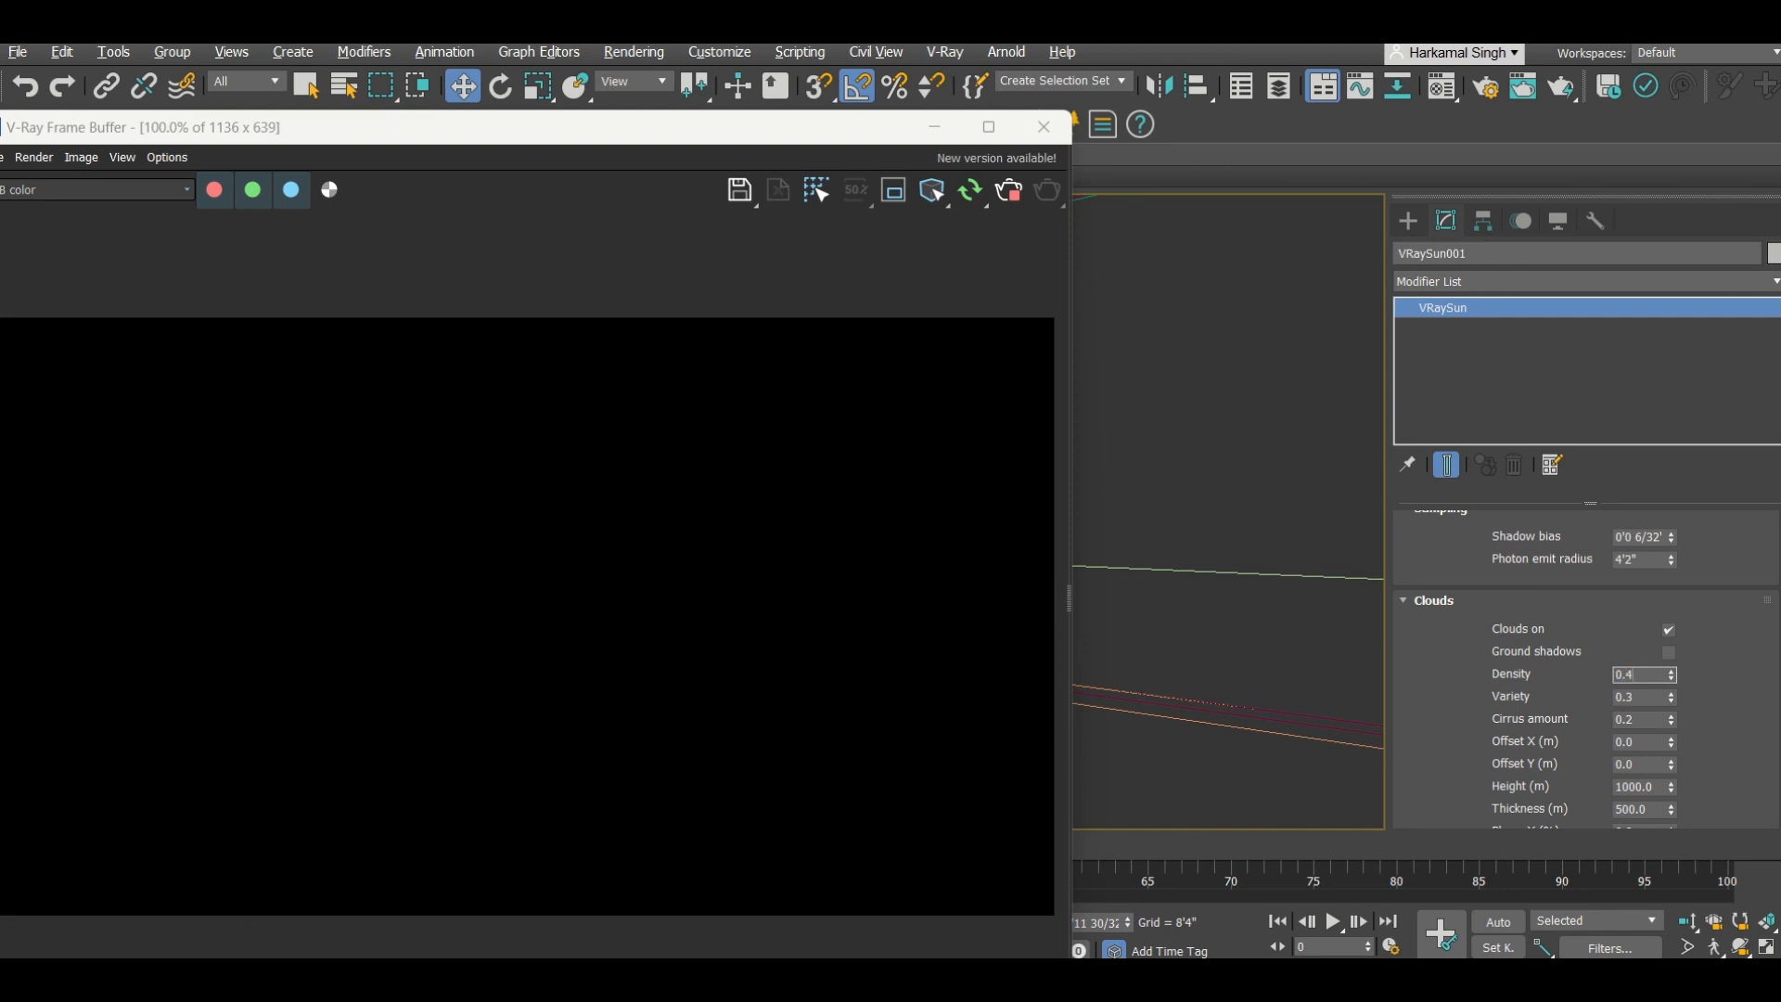
scroll(925, 306, down, 2)
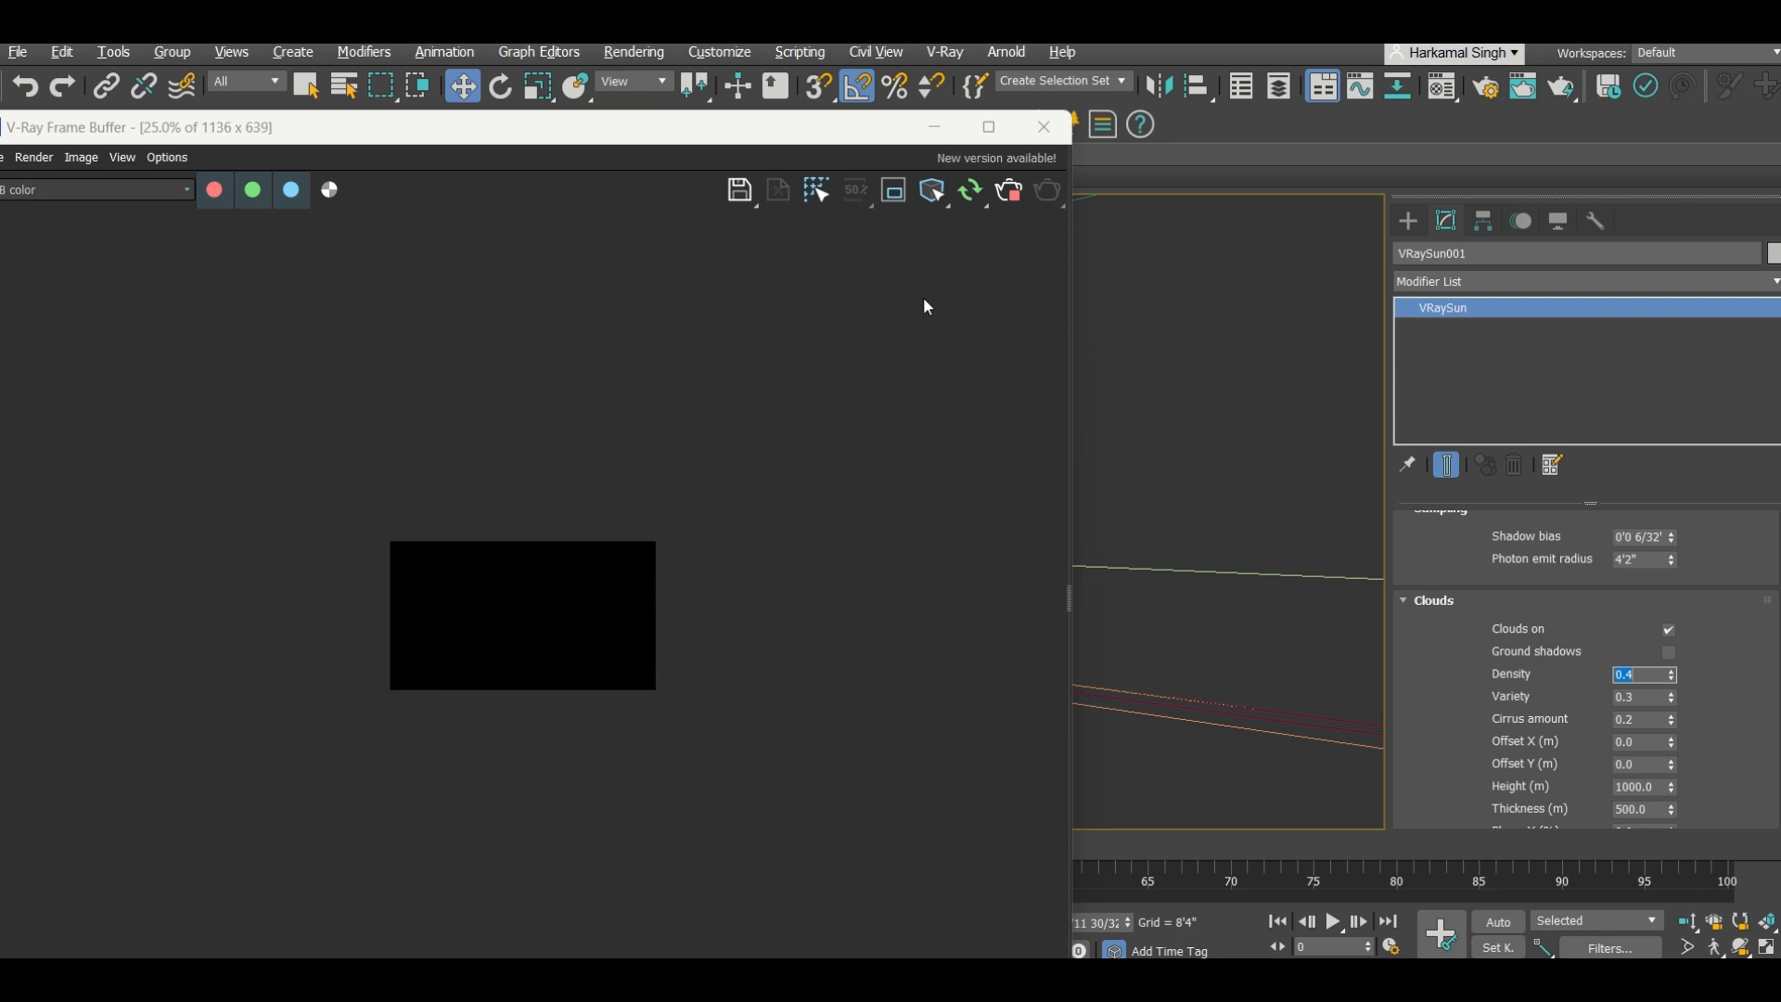
click(977, 186)
click(1009, 191)
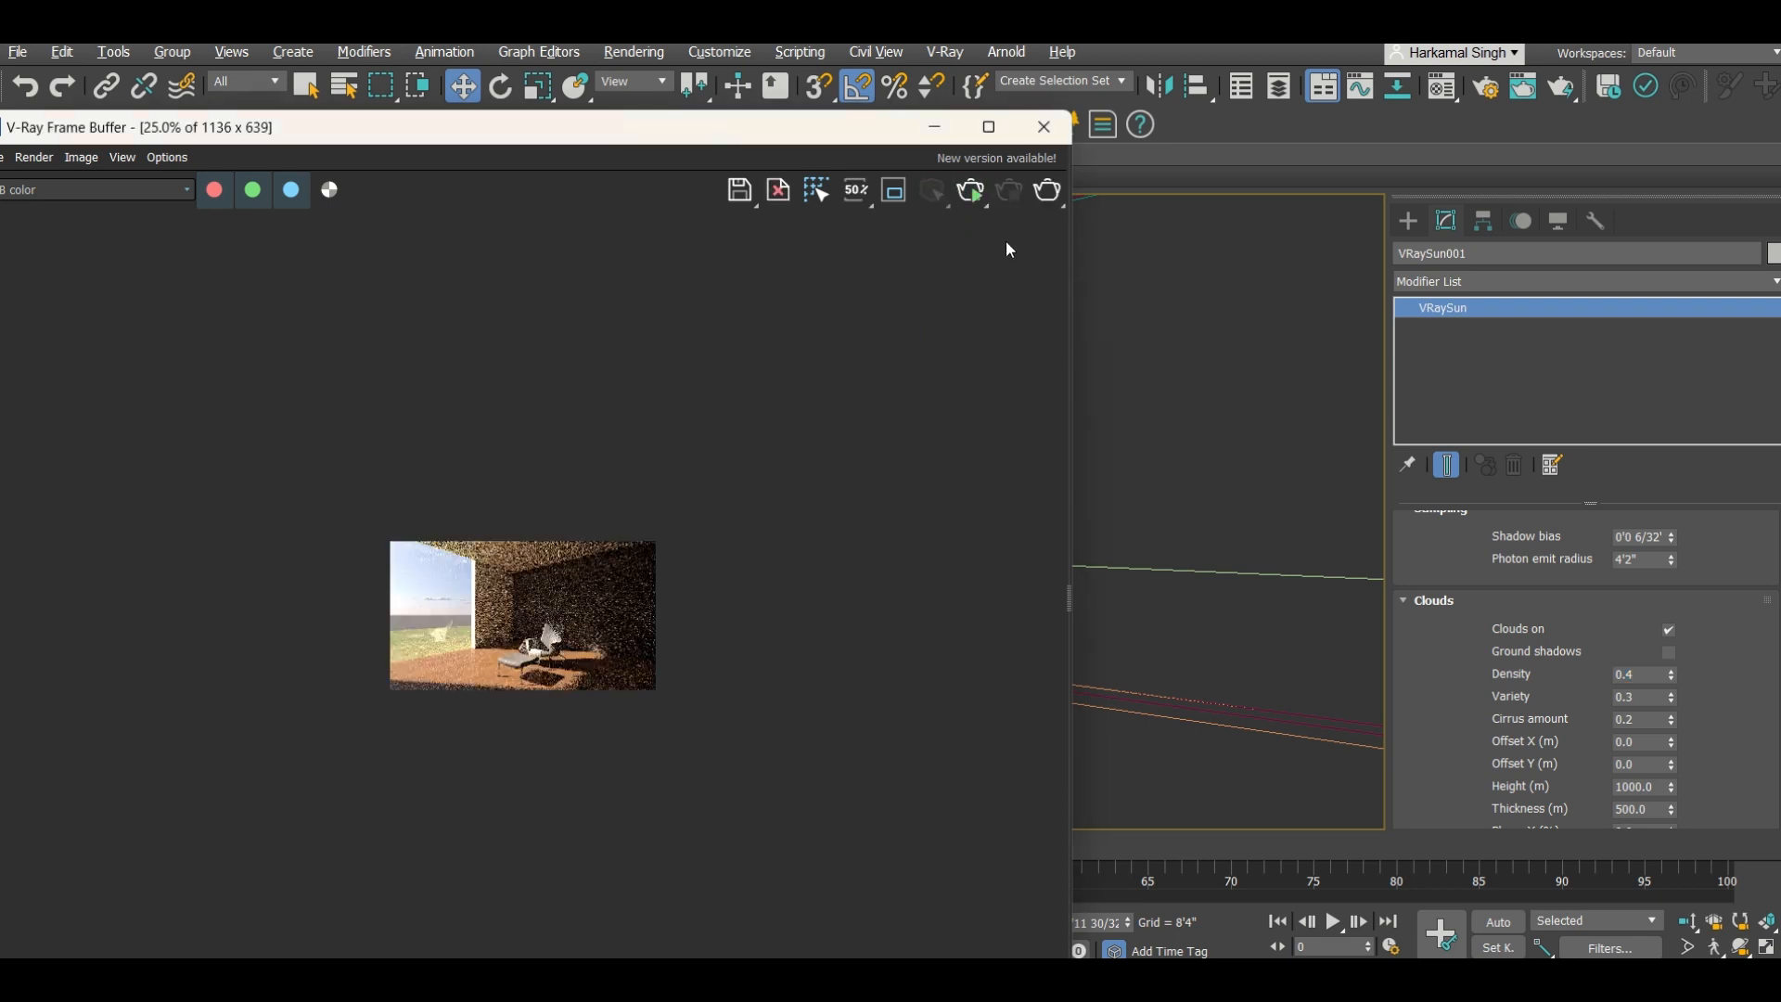
click(970, 191)
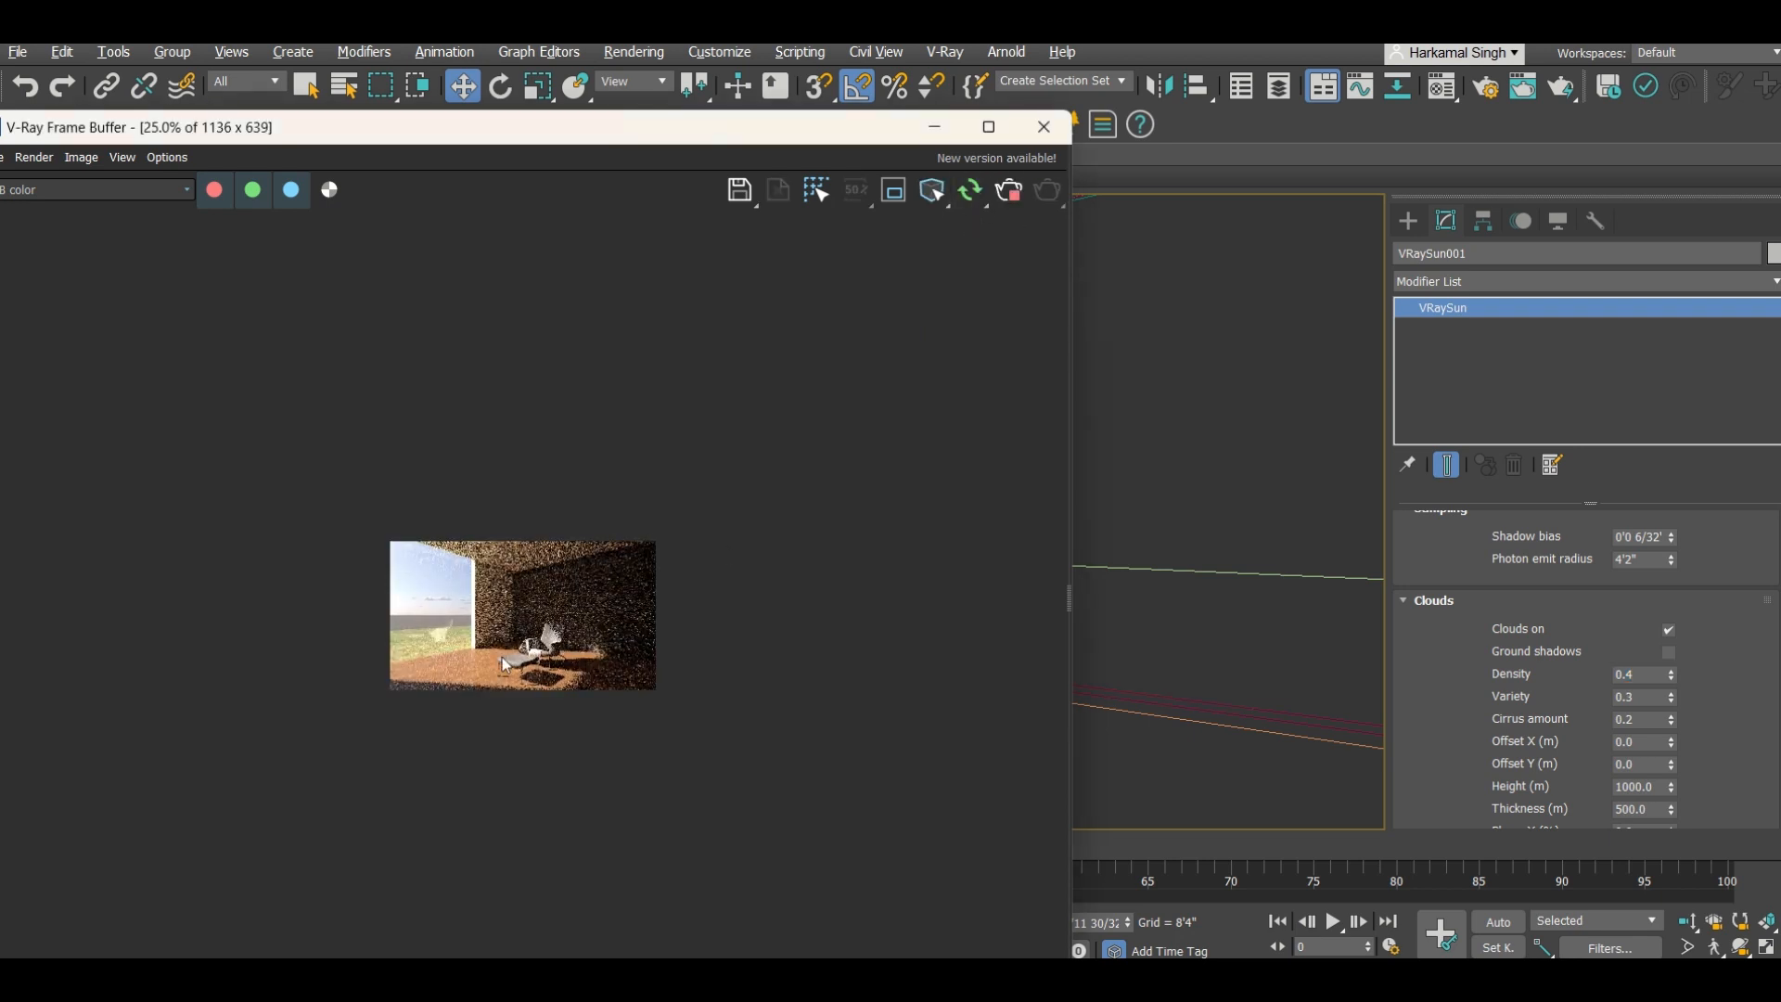
scroll(476, 675, up, 1)
scroll(474, 675, up, 1)
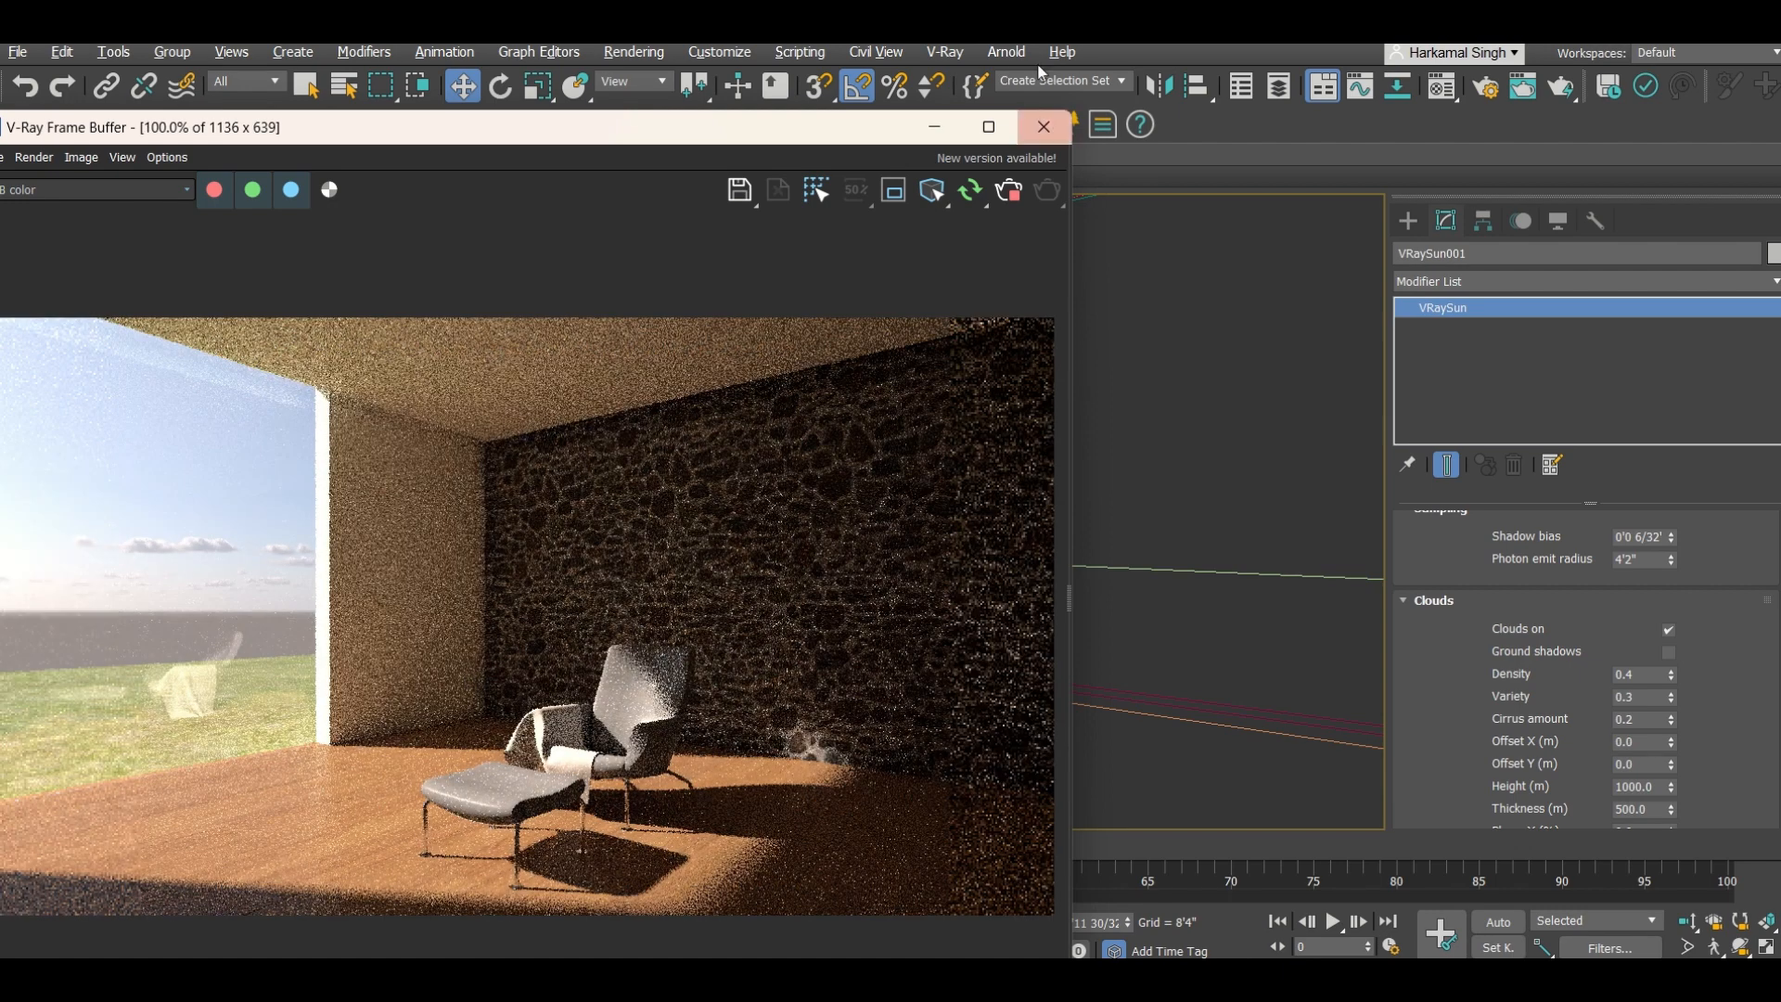
Step: Move the sun in the top view to about X -30', Y 31'3", beside the window wall, and show the render from the camera
click(934, 130)
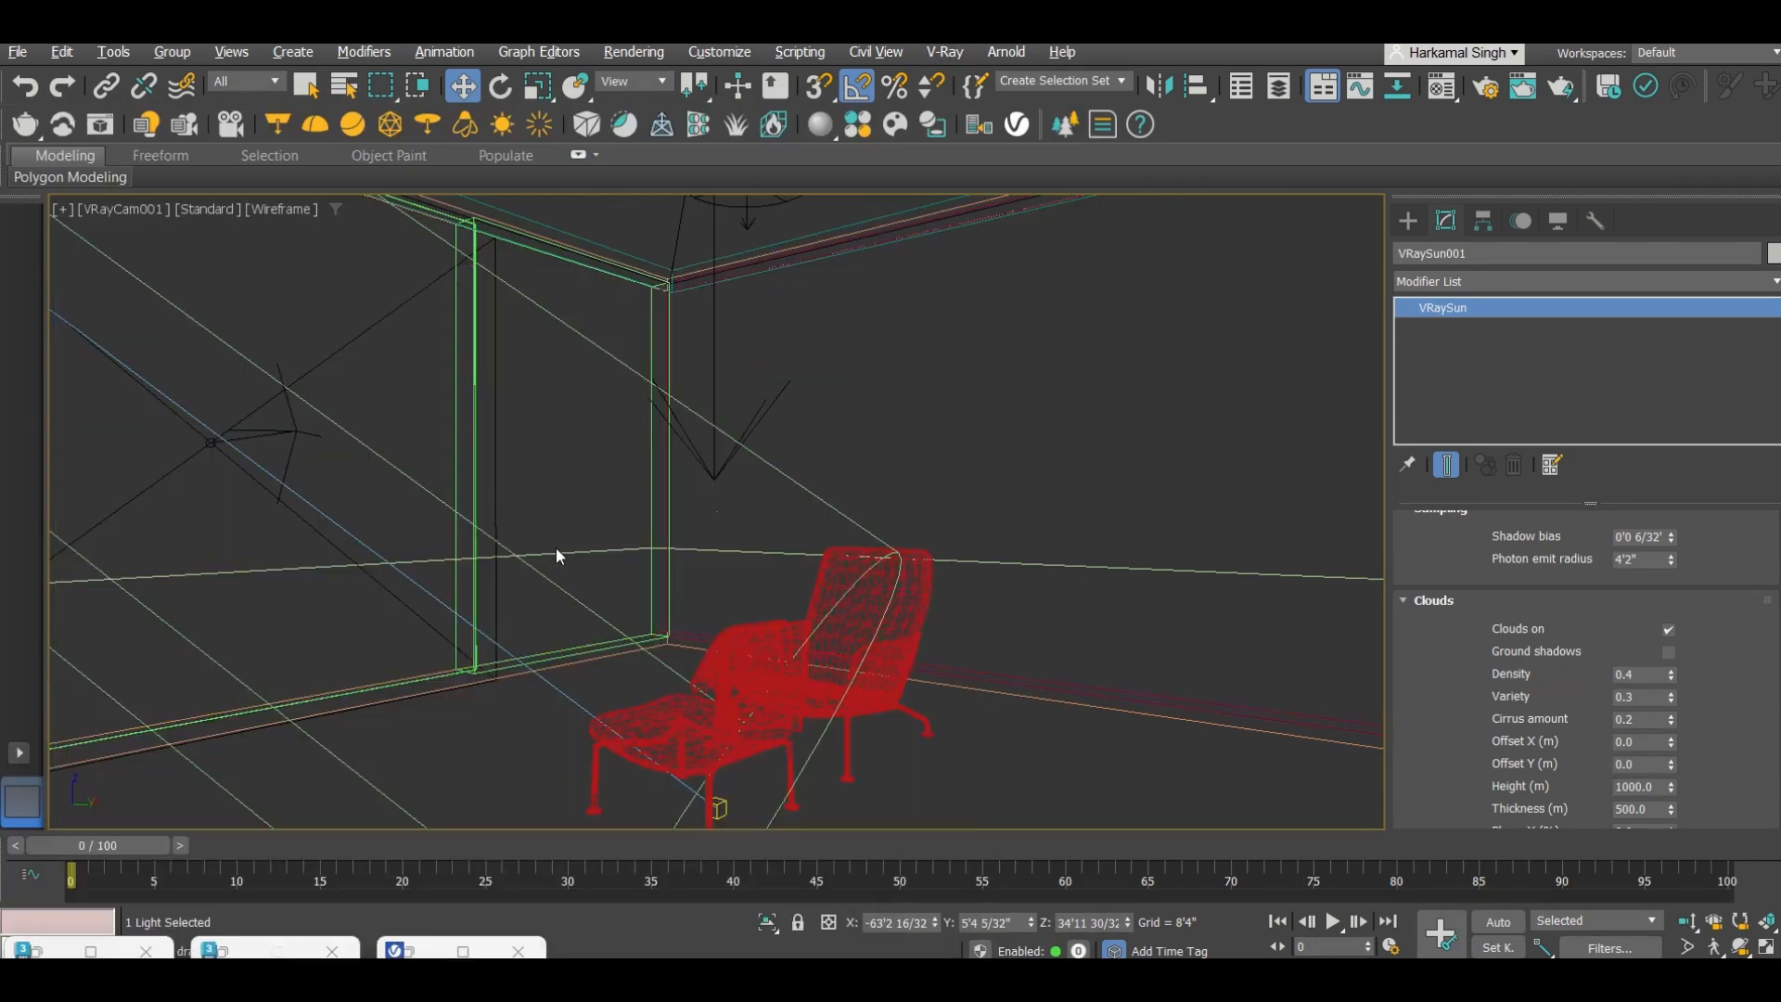
key(t)
scroll(539, 624, down, 3)
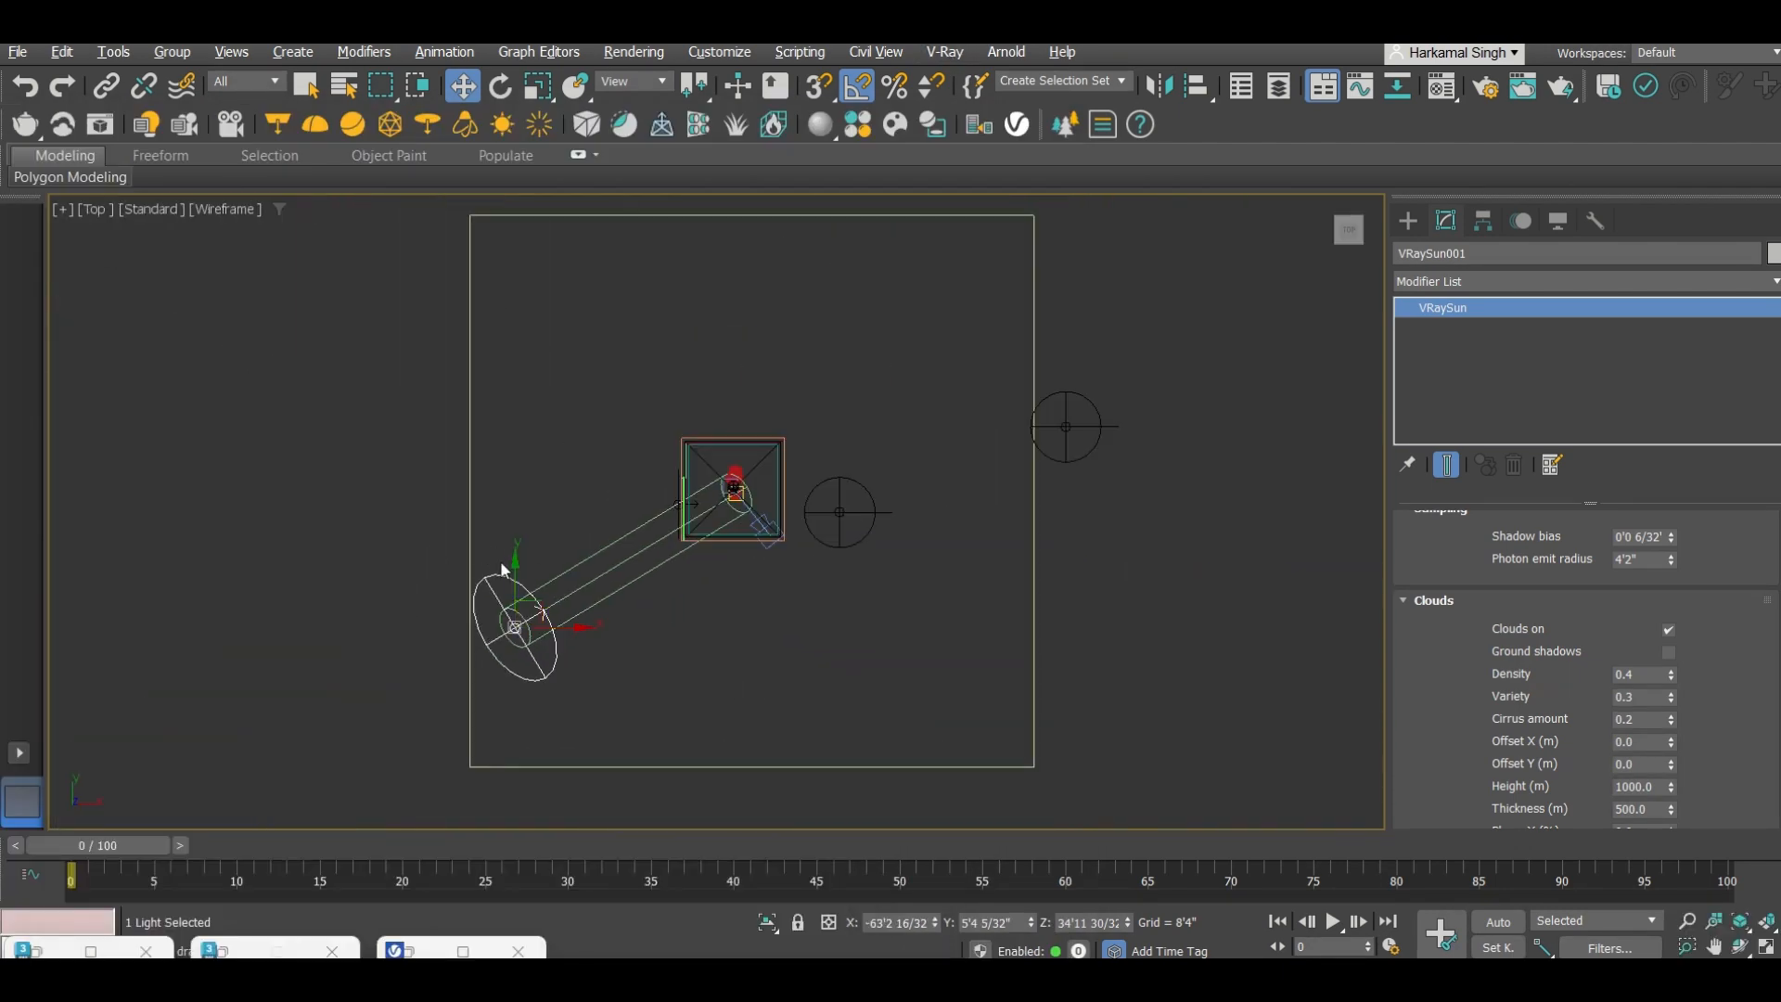
drag(516, 563, 519, 434)
drag(574, 511, 738, 511)
key(c)
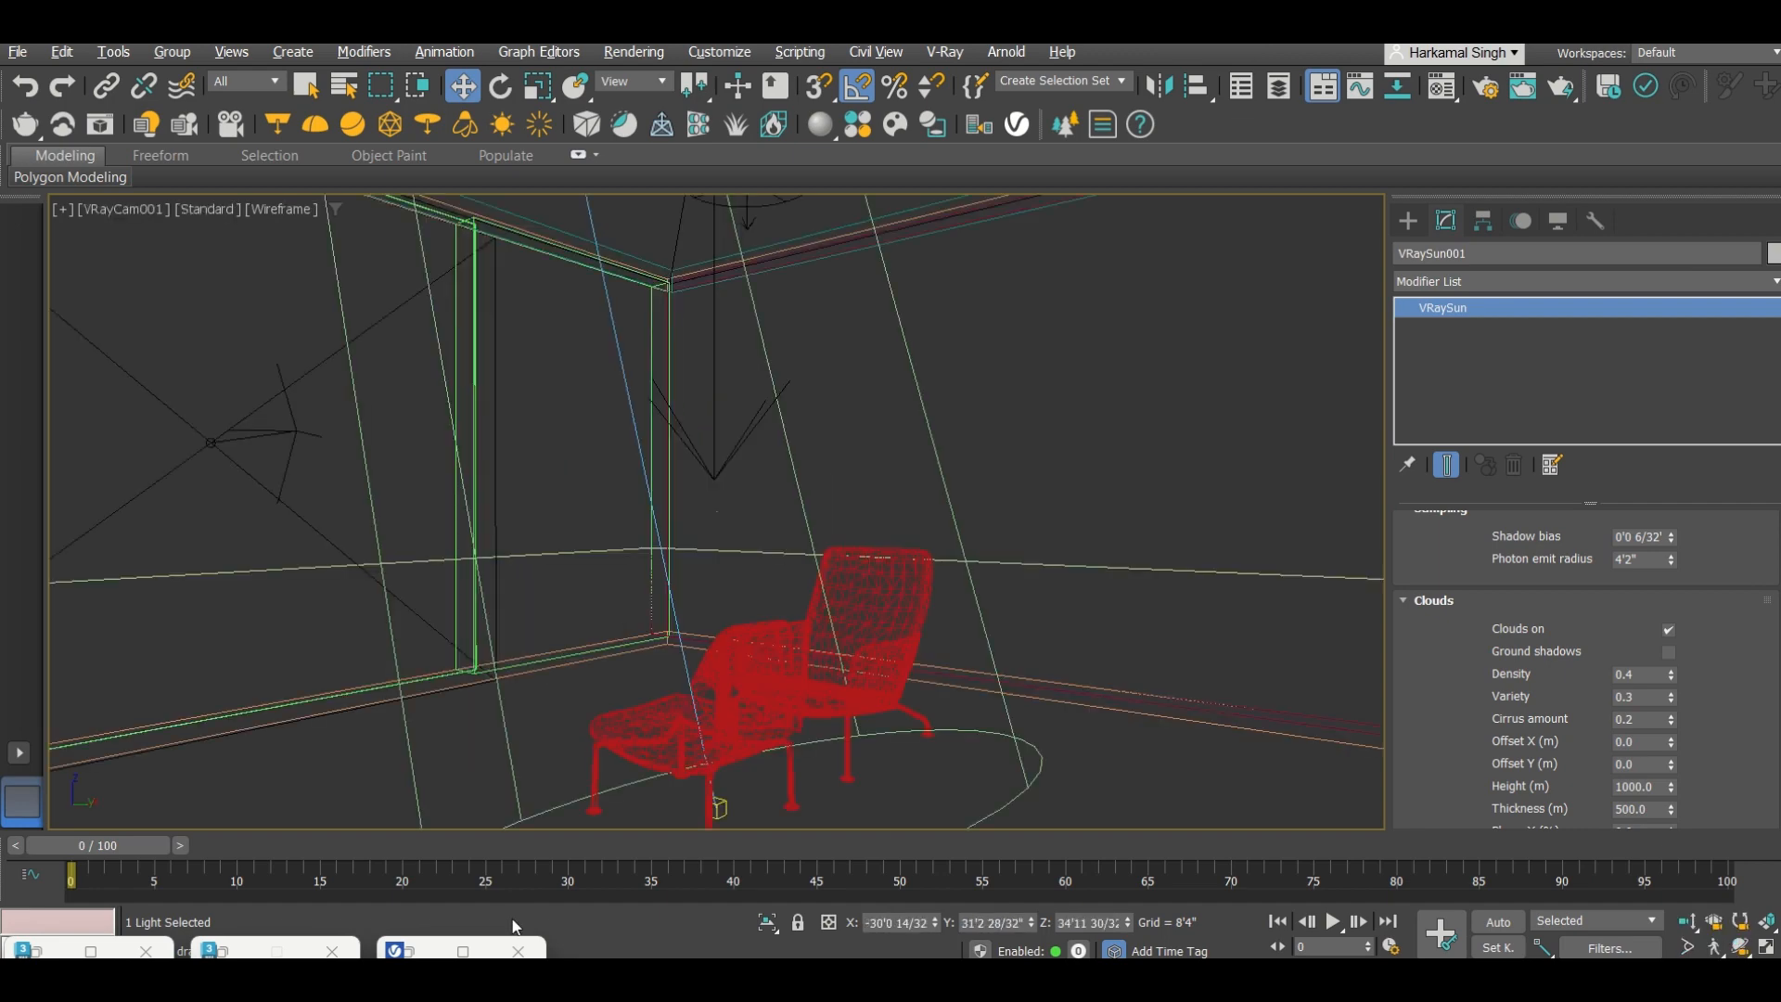
click(424, 953)
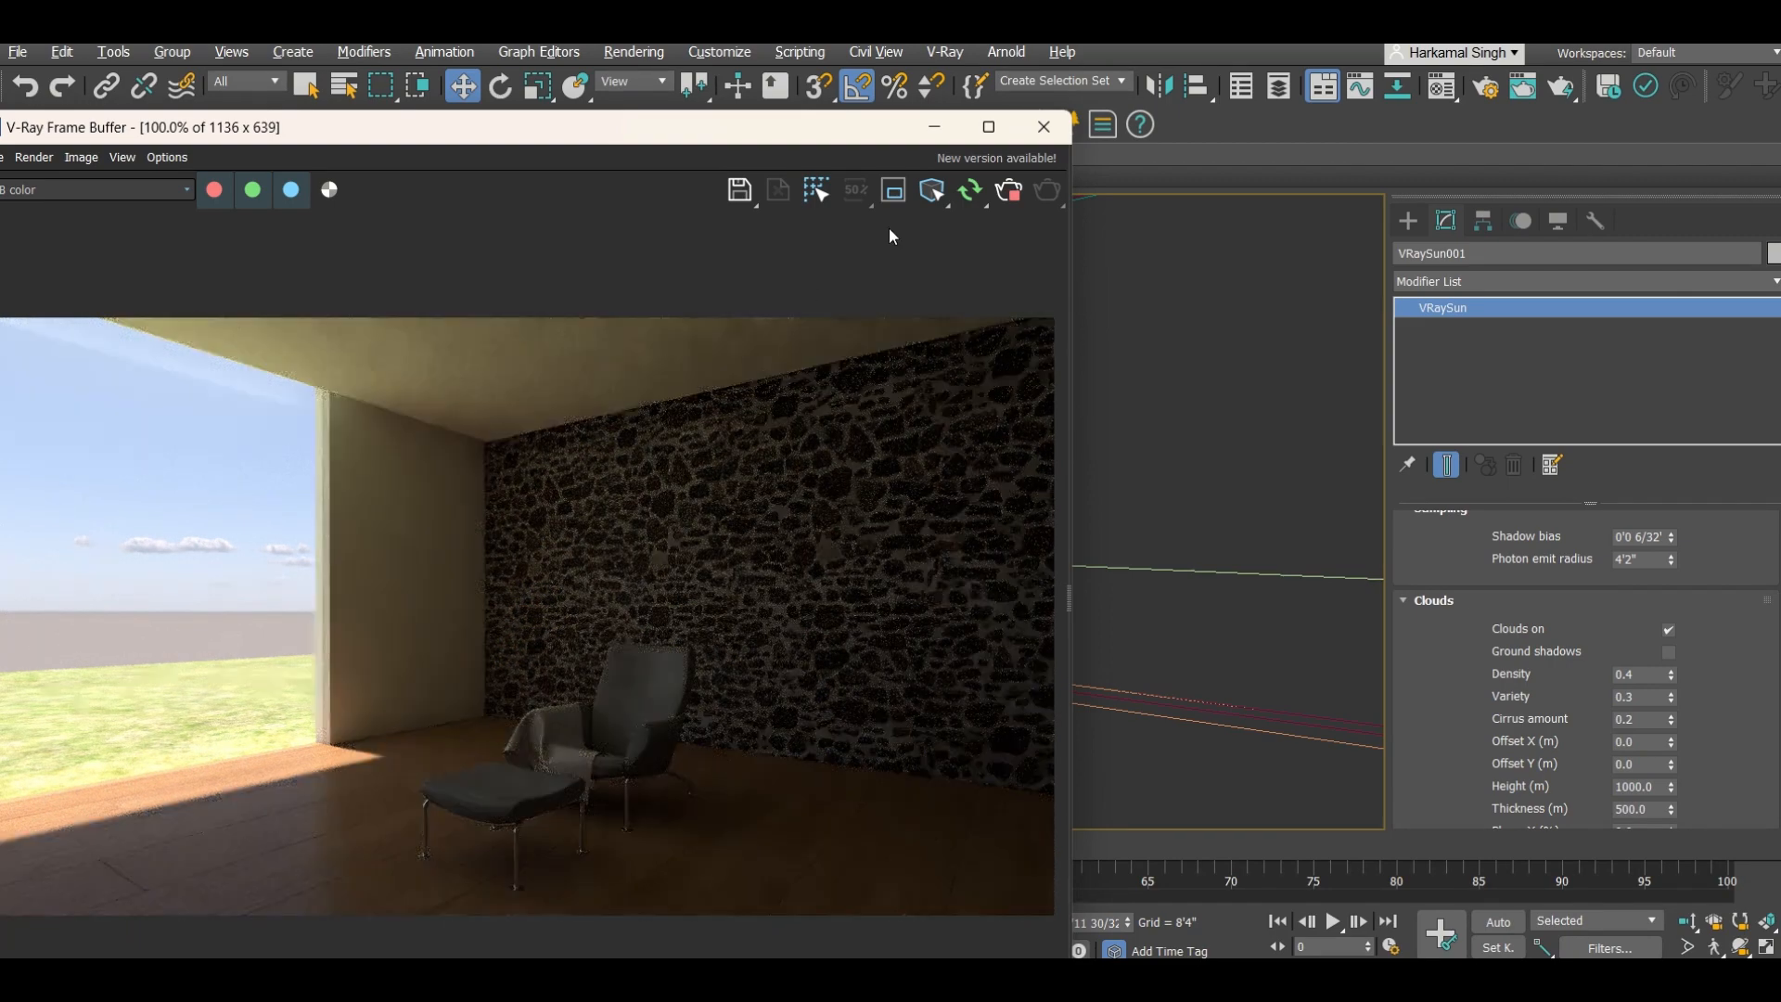
Step: Move the sun outward to about X -68'11" and lower it to about Z 4'10" for a sunset, then return to the camera view
click(935, 126)
key(t)
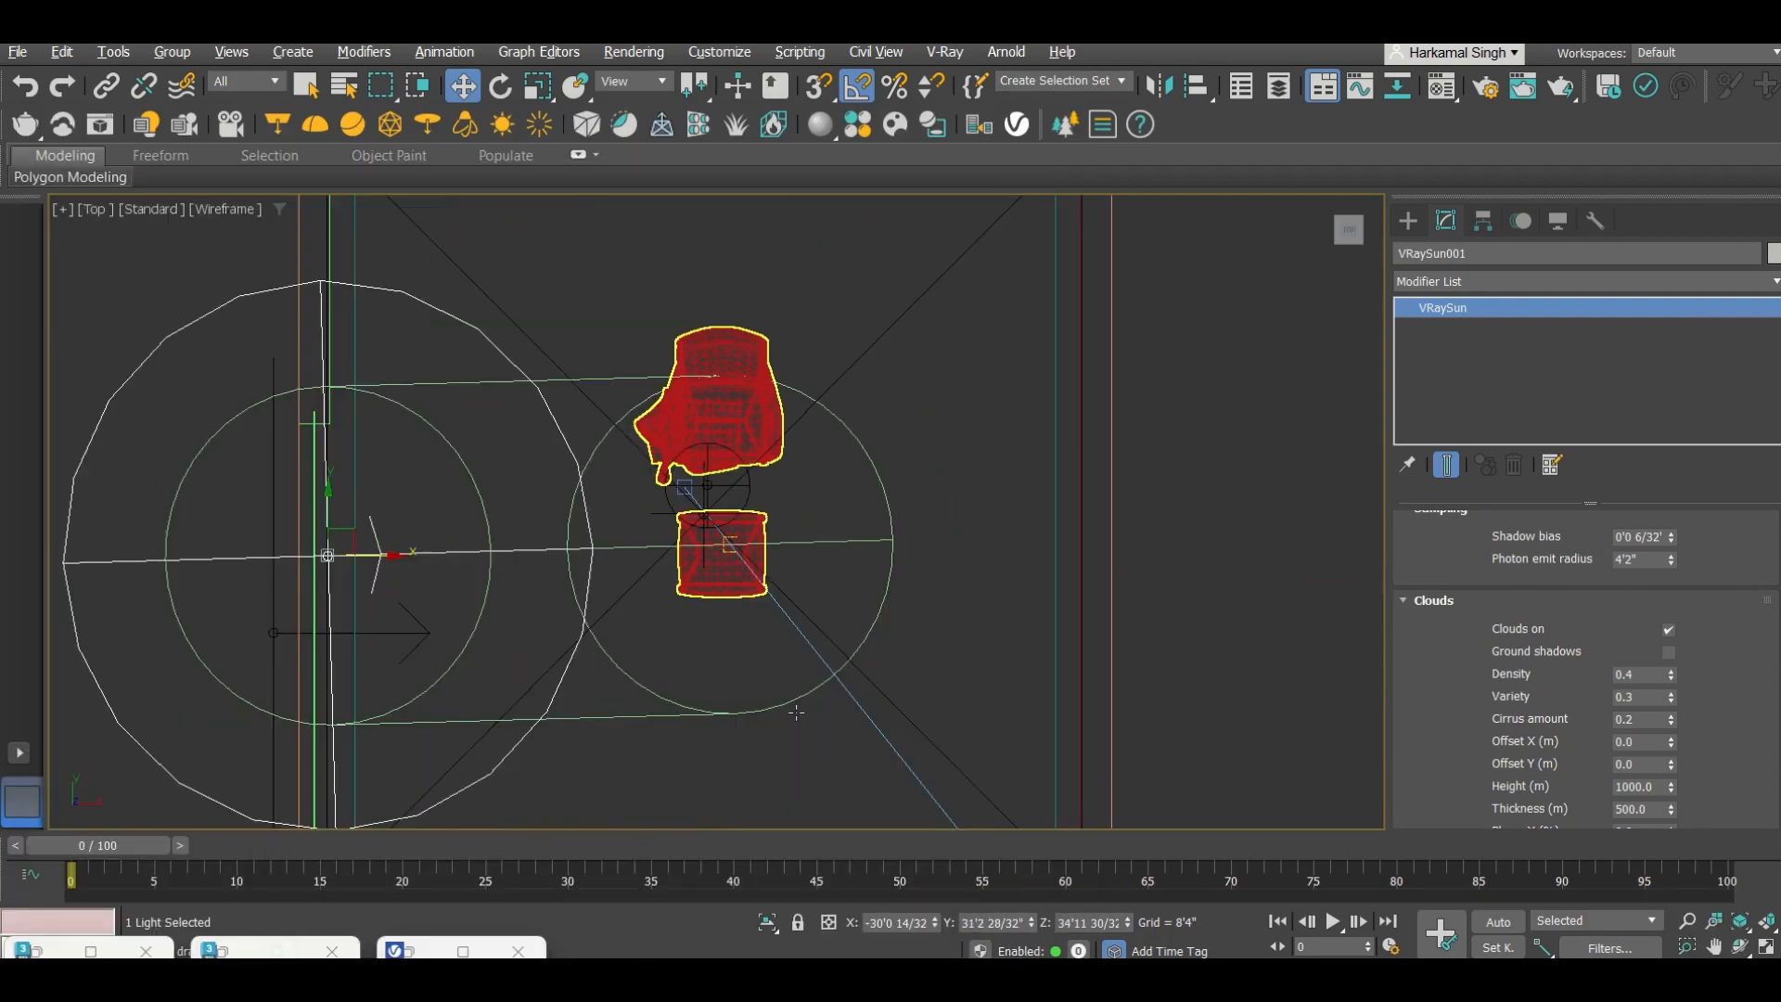
scroll(806, 594, down, 5)
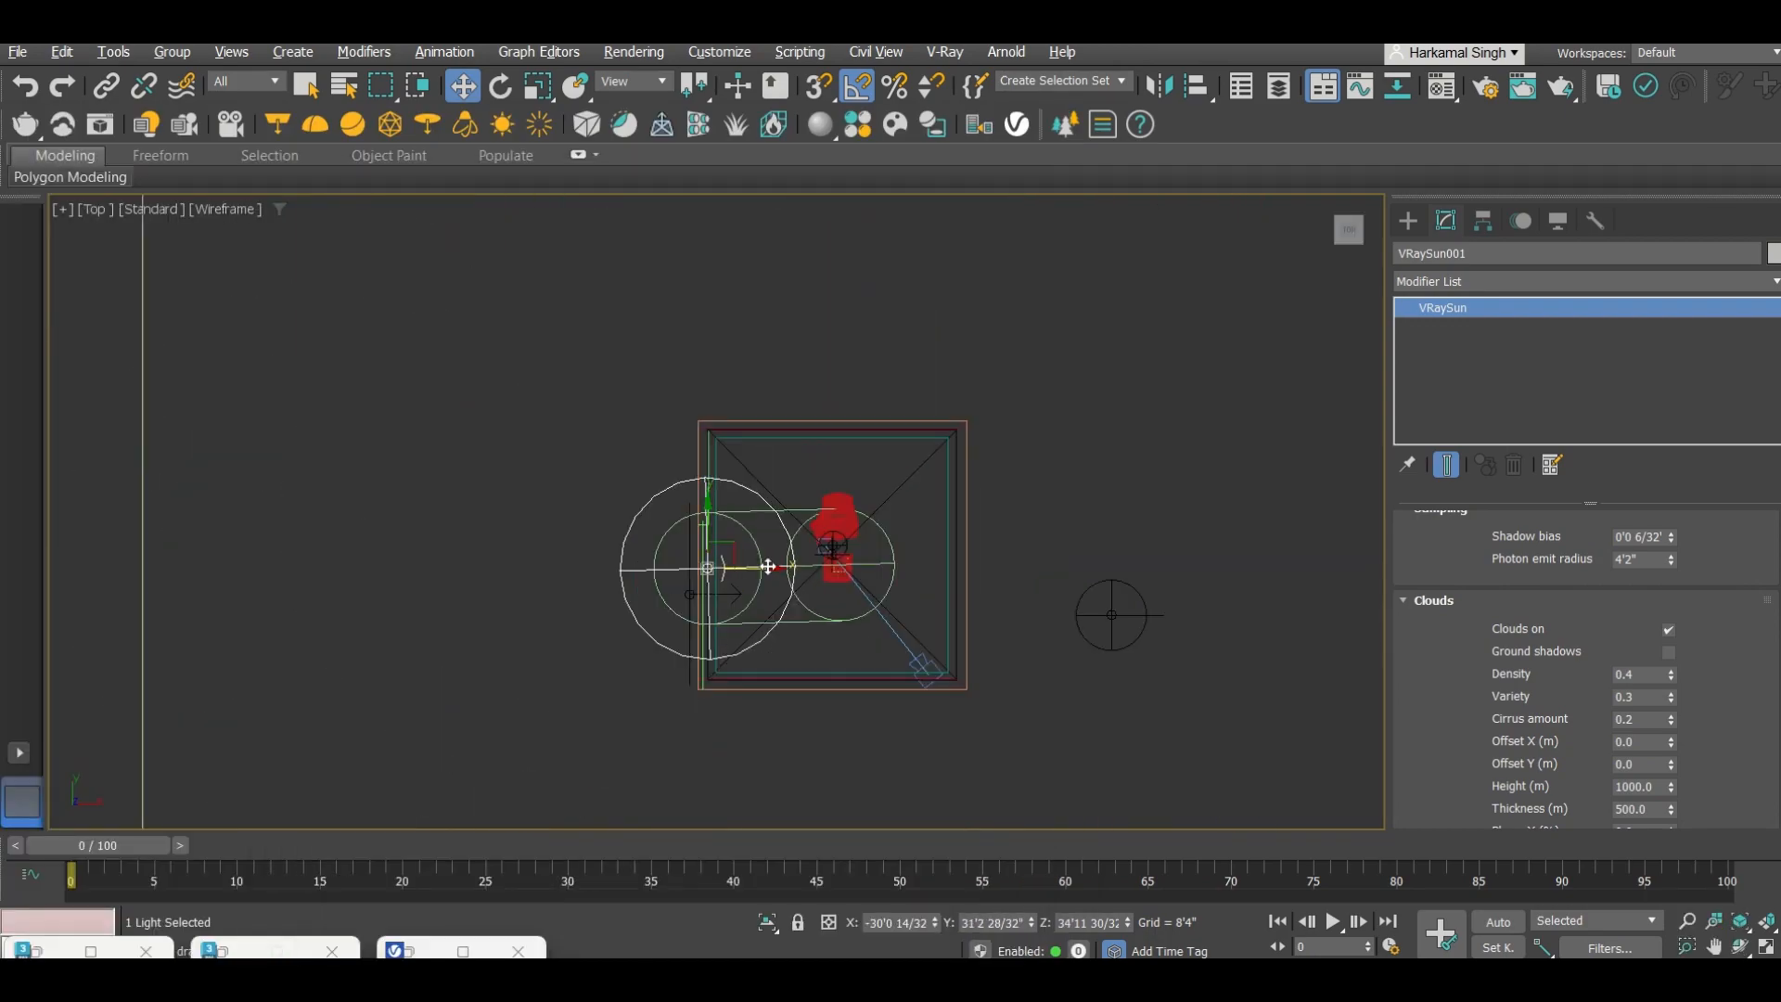
drag(768, 567, 242, 547)
key(f)
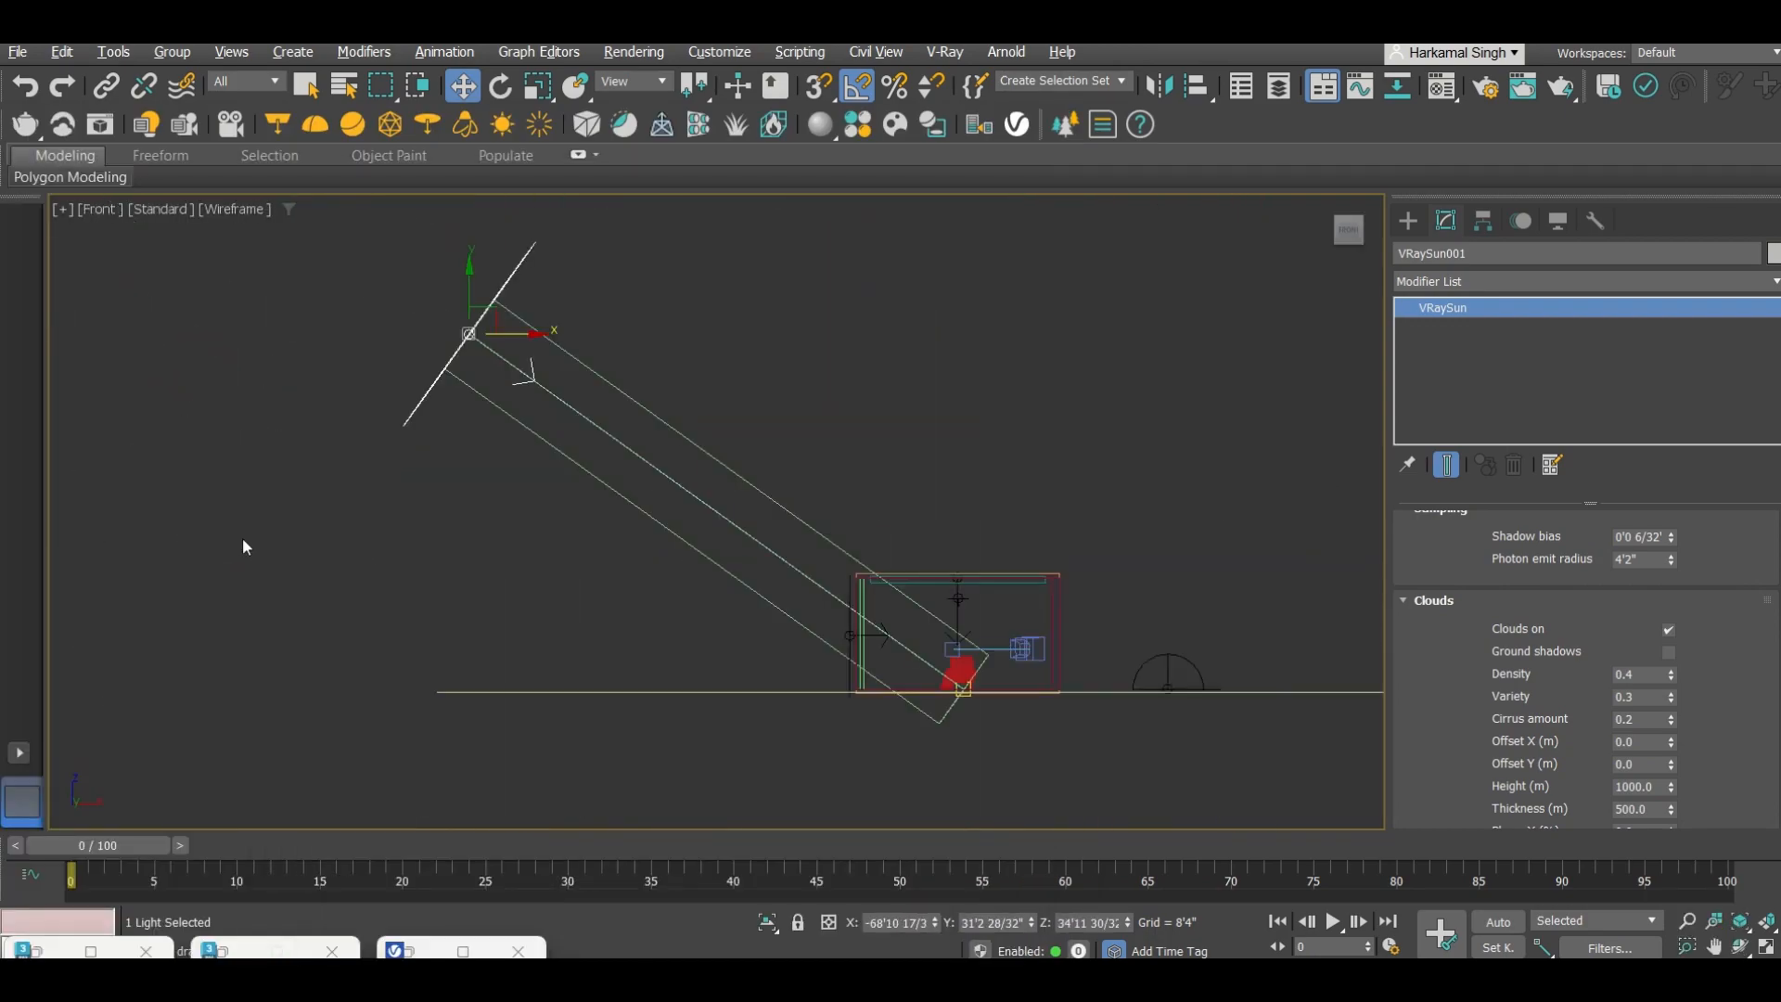
drag(483, 299, 398, 590)
key(c)
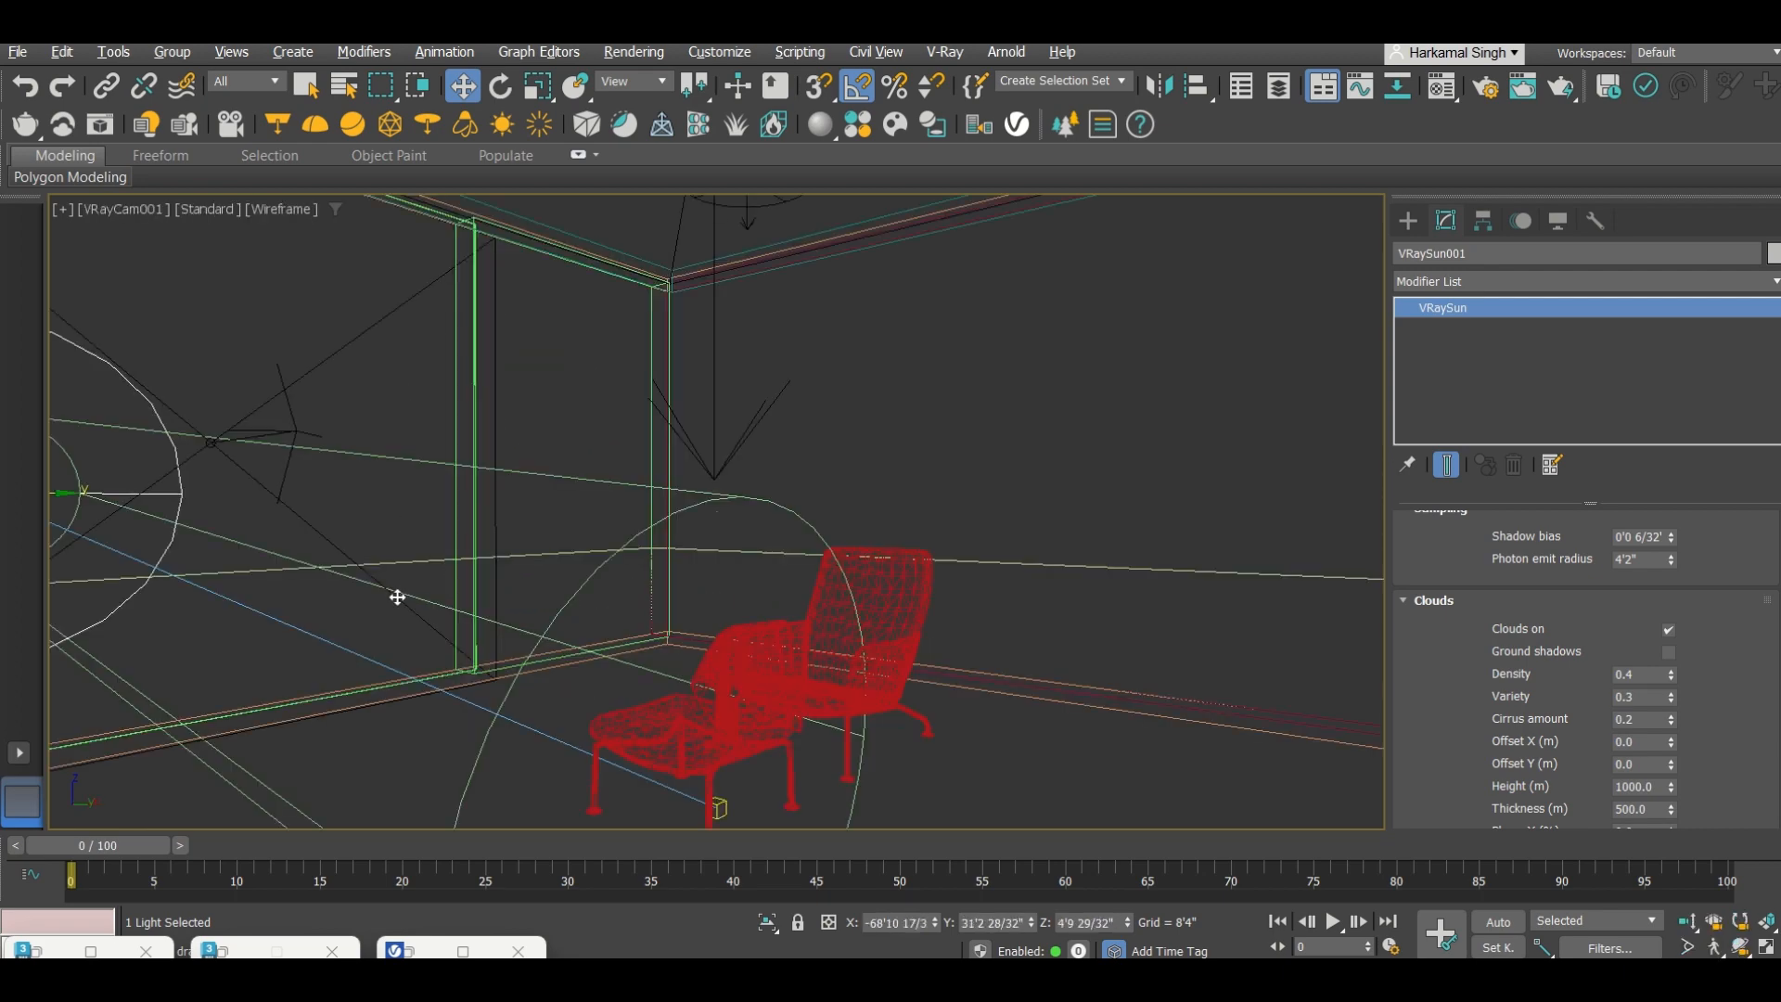
Step: Refresh the interactive render, examine the low-sun lighting in the maximized frame buffer and minimize it
click(100, 125)
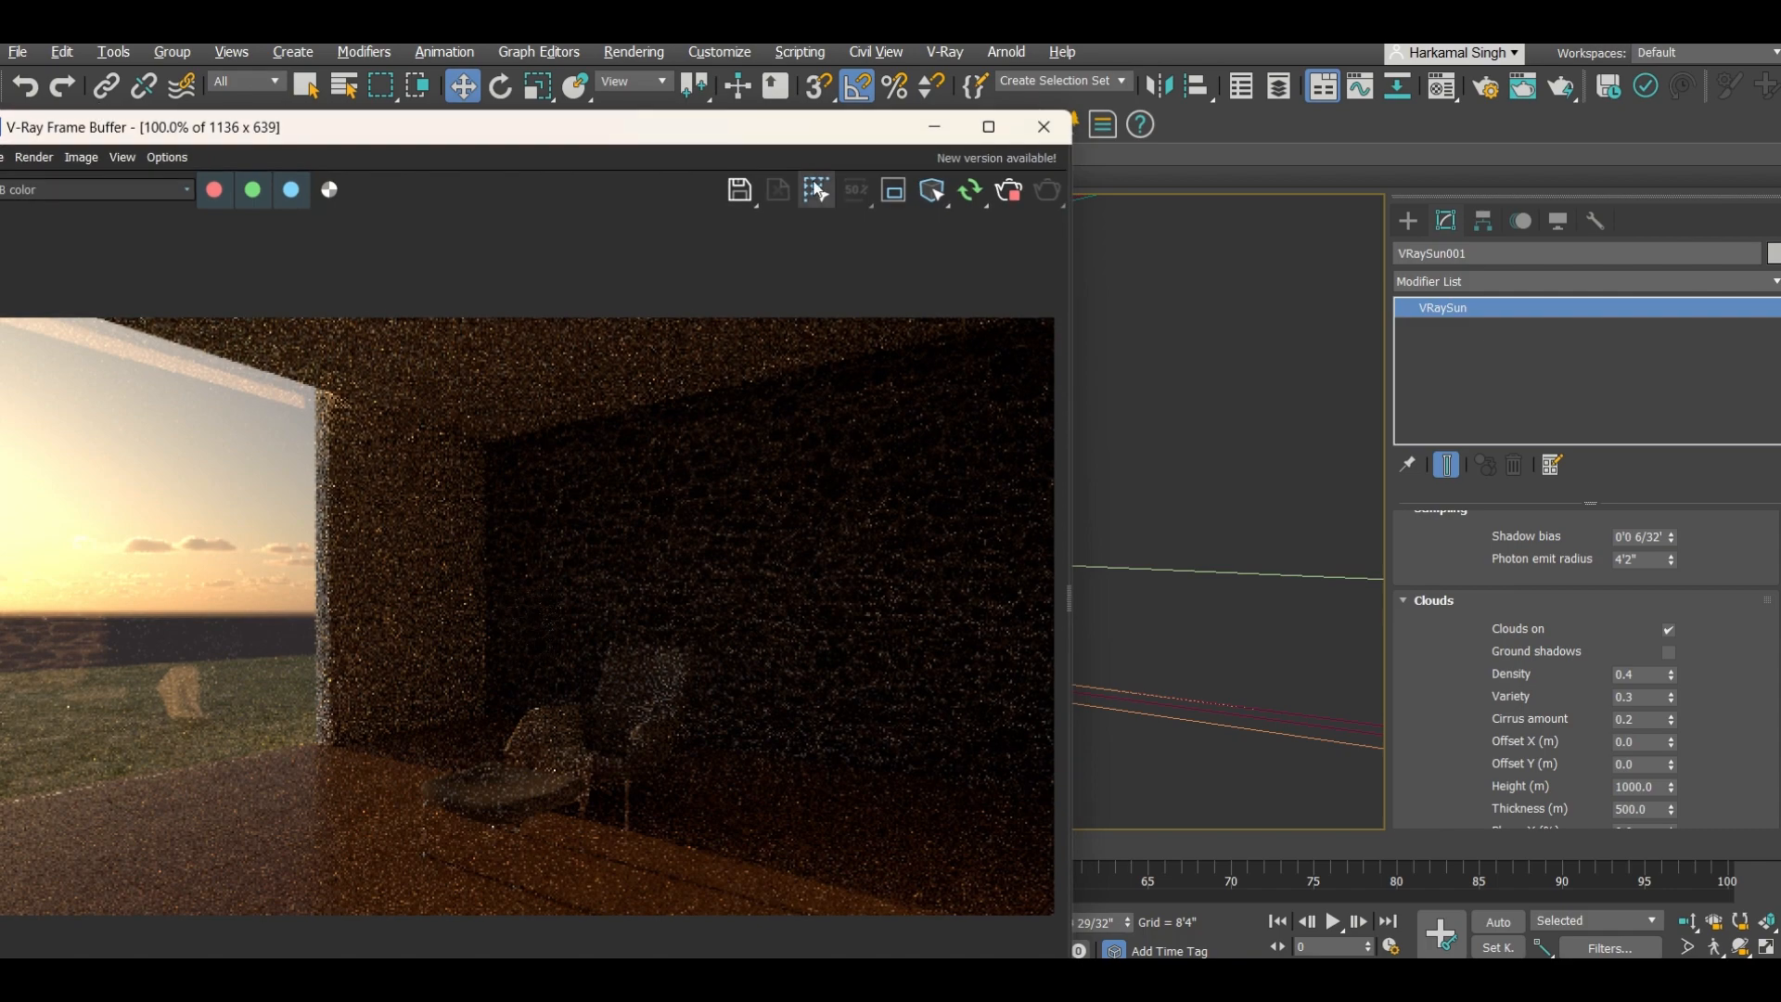
click(968, 197)
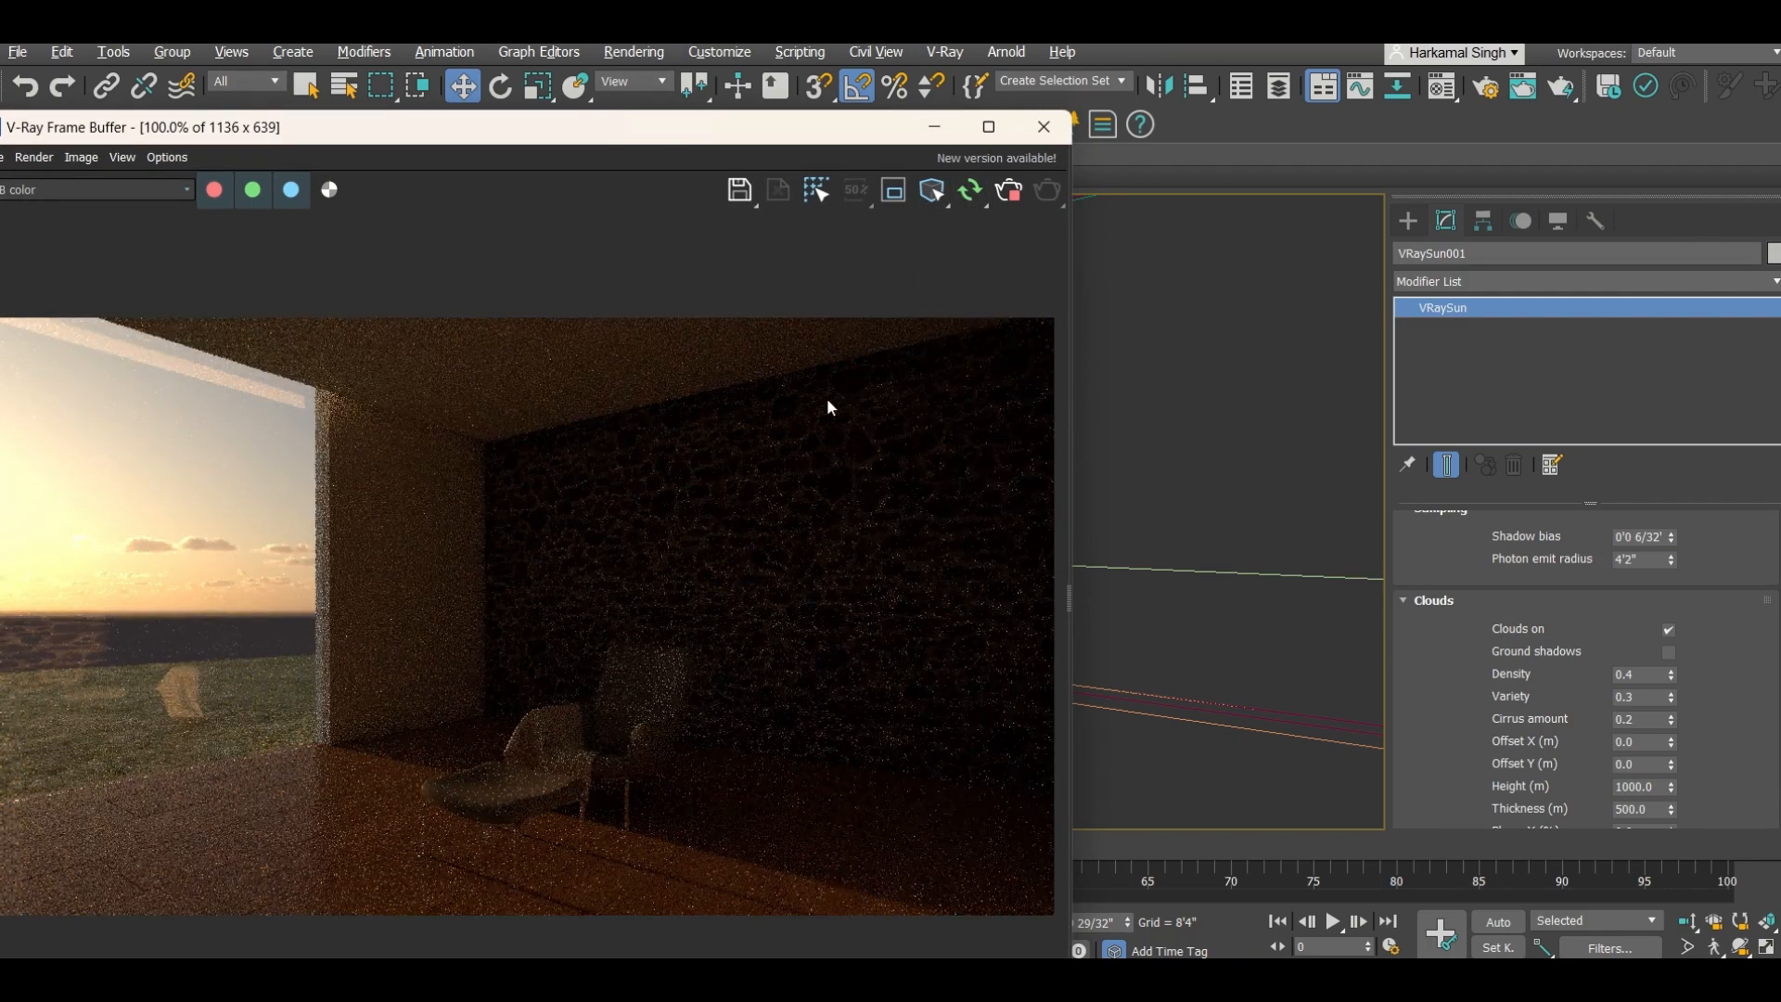
click(988, 126)
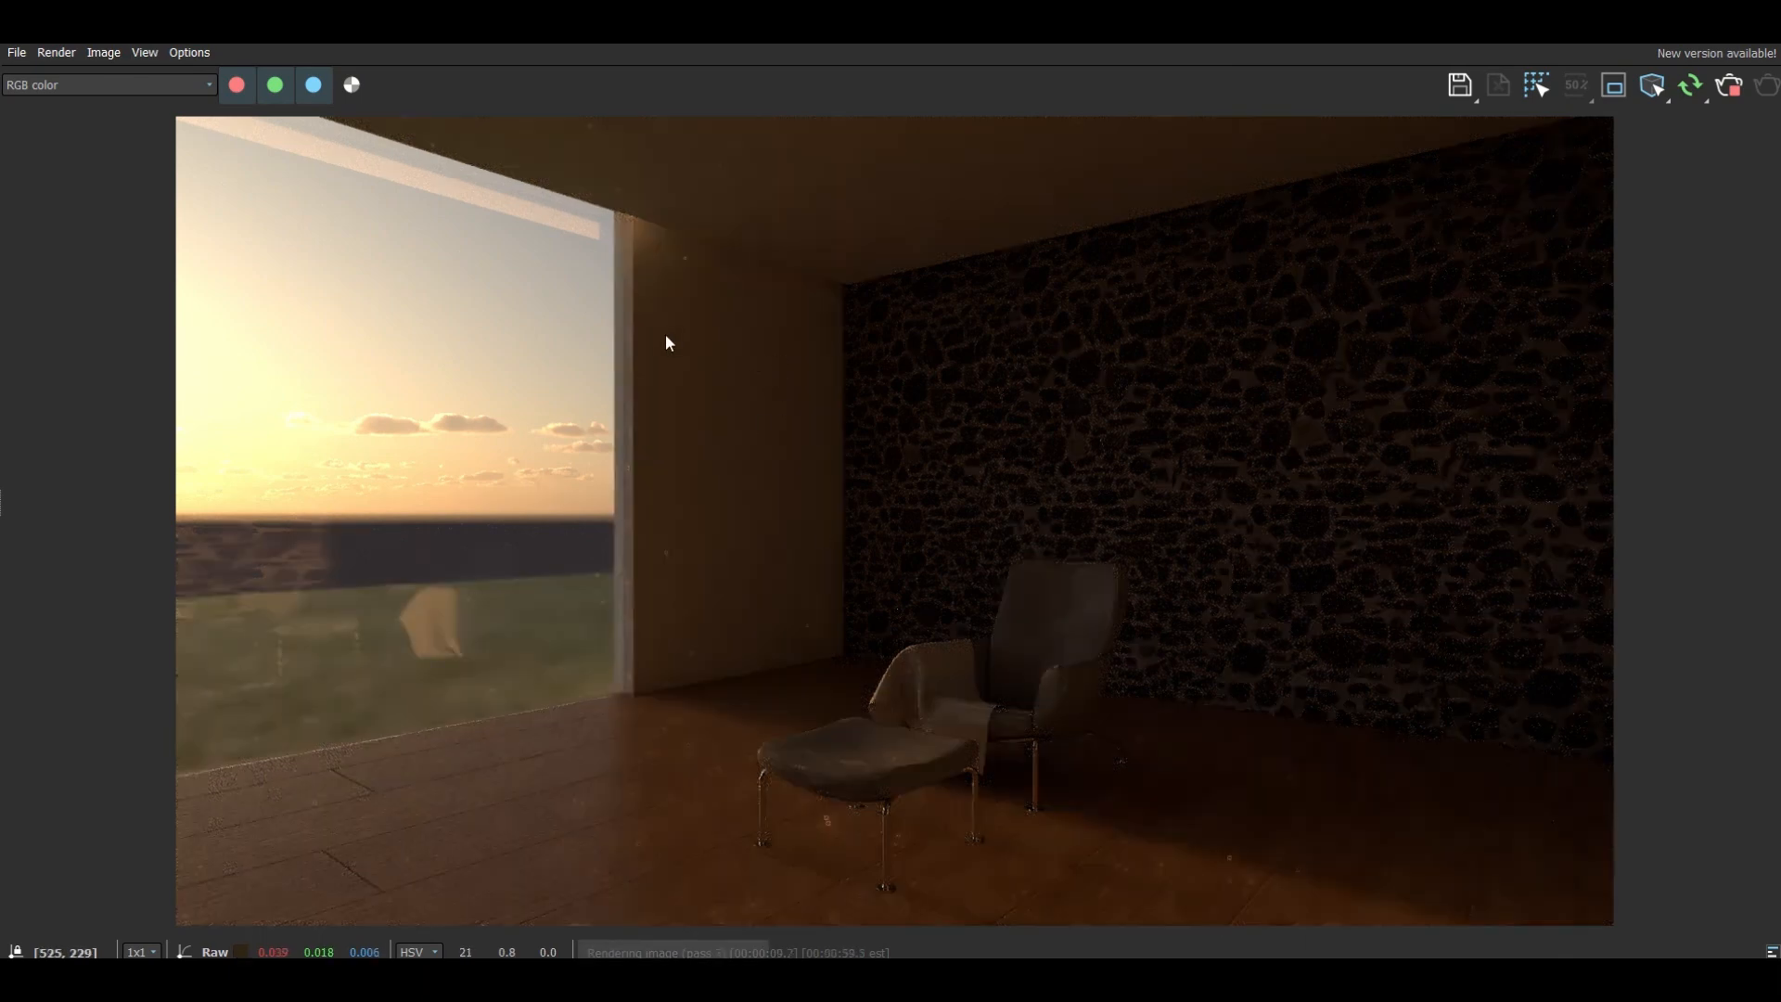
click(1653, 35)
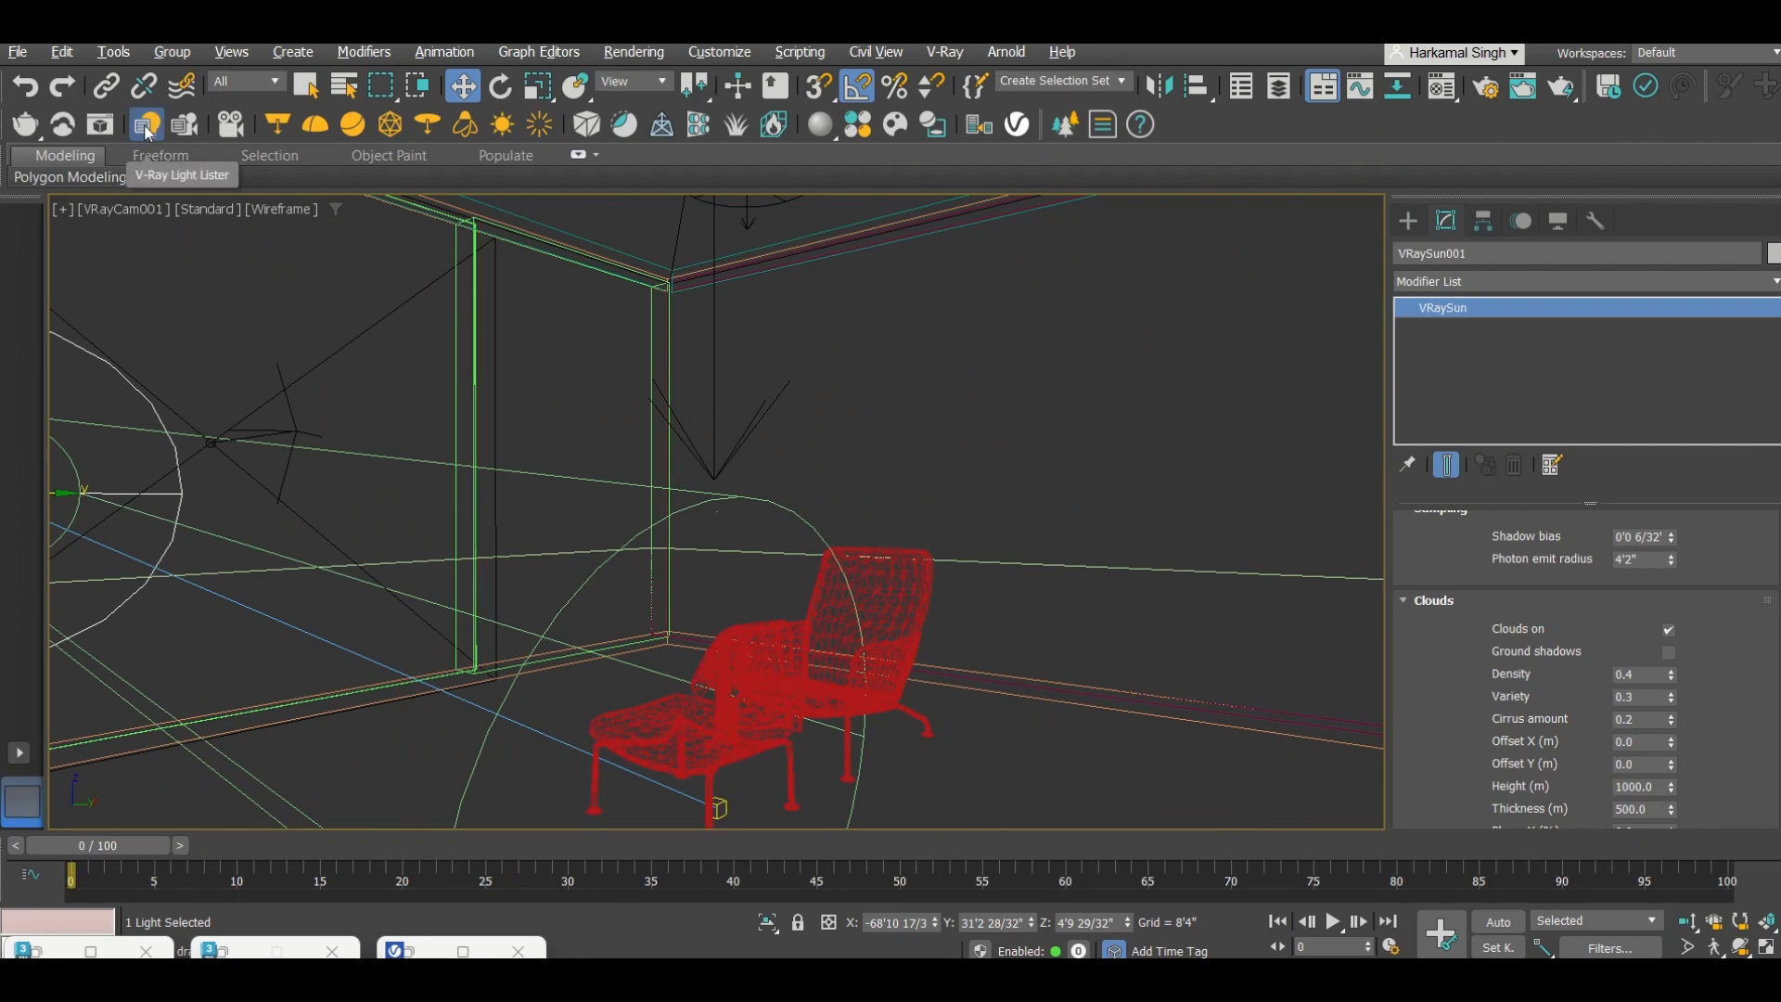
Step: Turn on the Pocket Light in the V-Ray Light Lister and show the render again
click(145, 123)
click(302, 463)
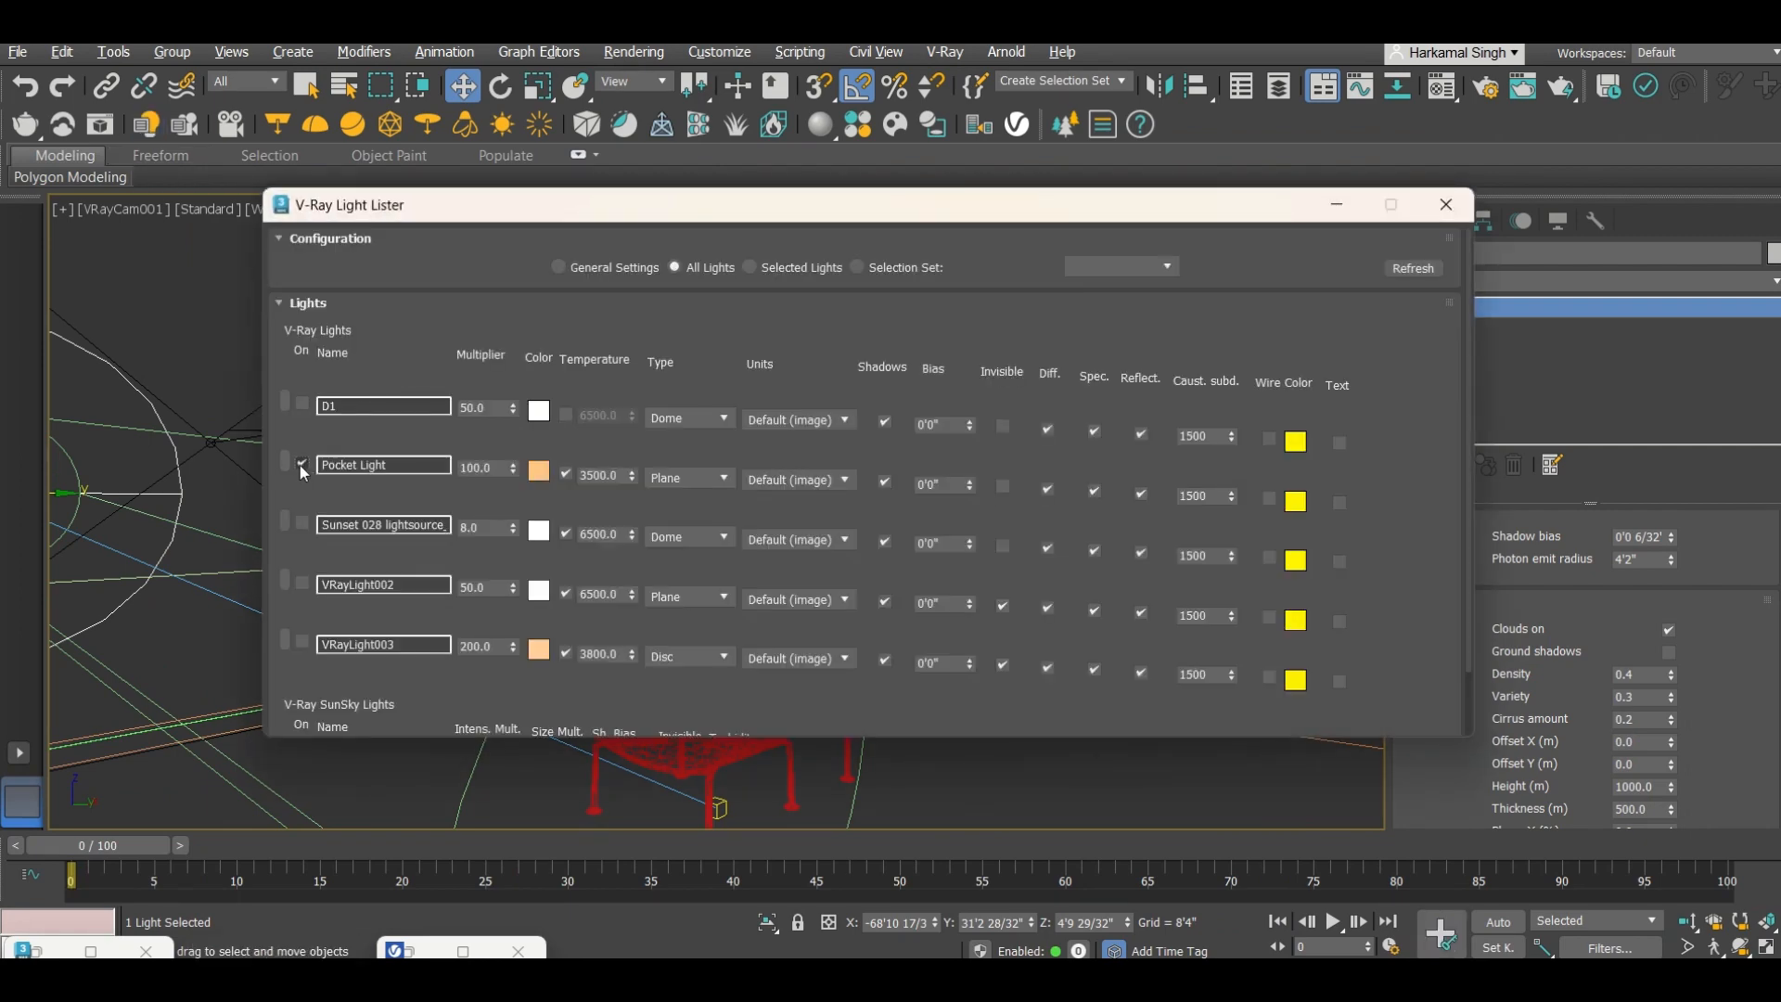
click(1446, 206)
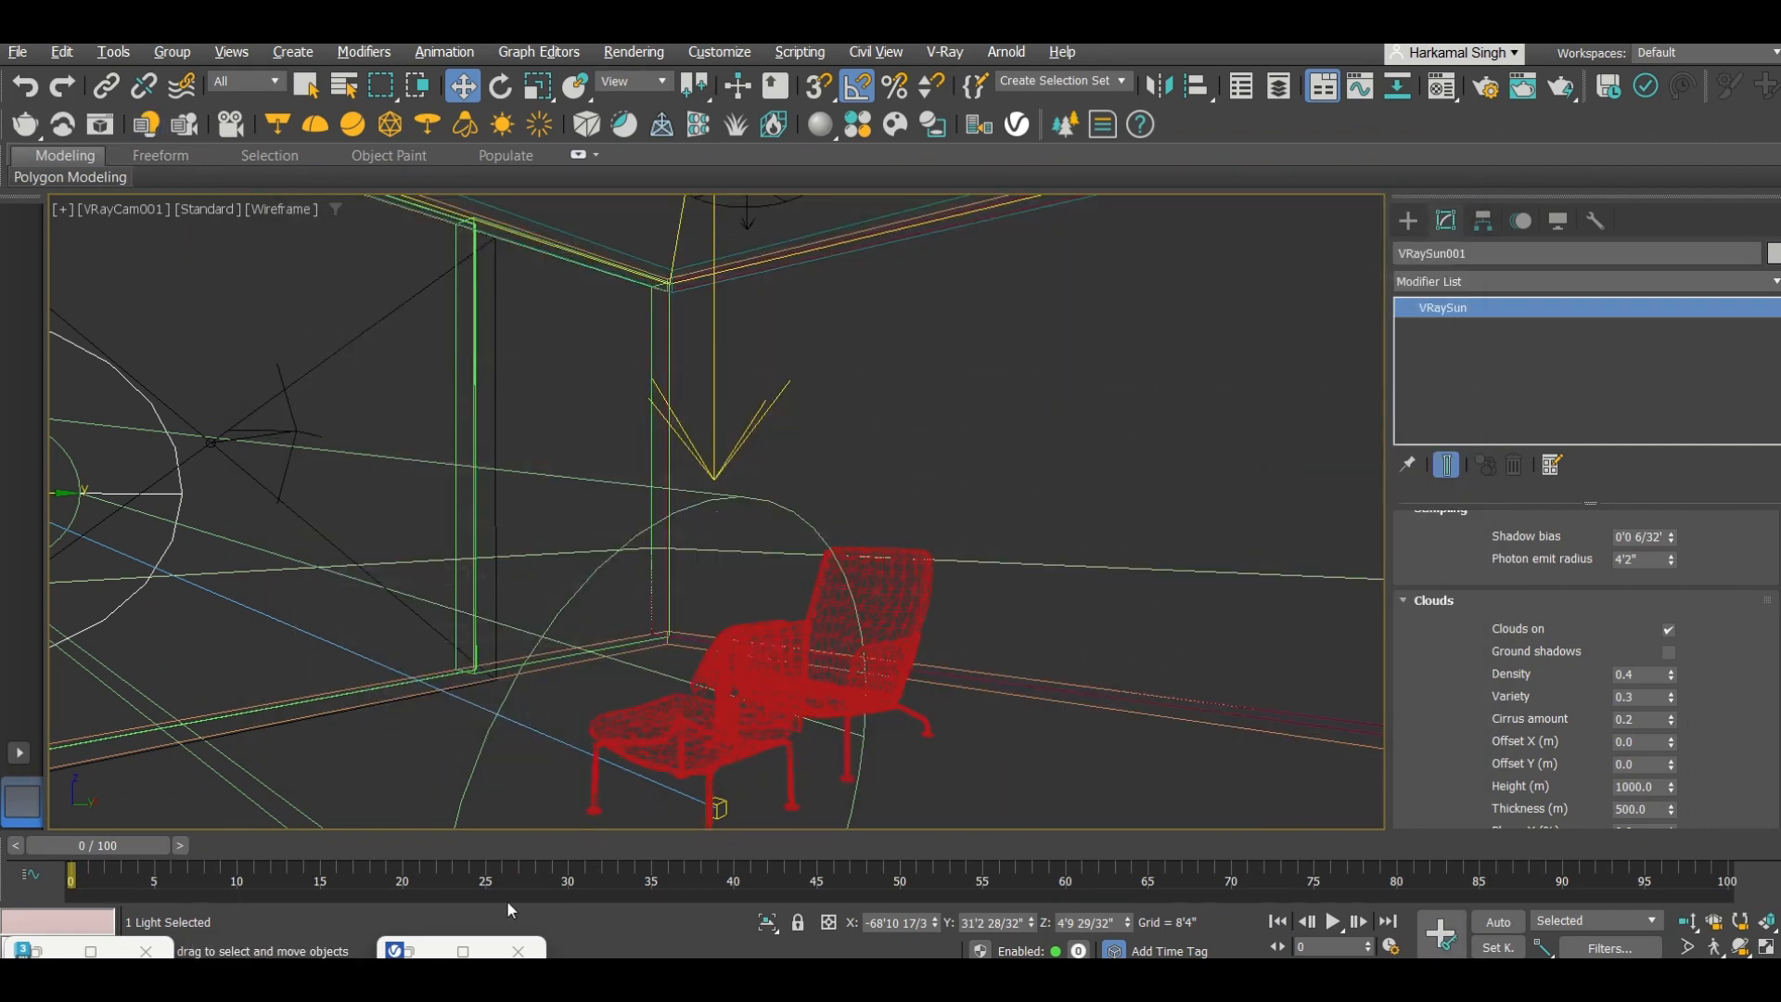
click(436, 947)
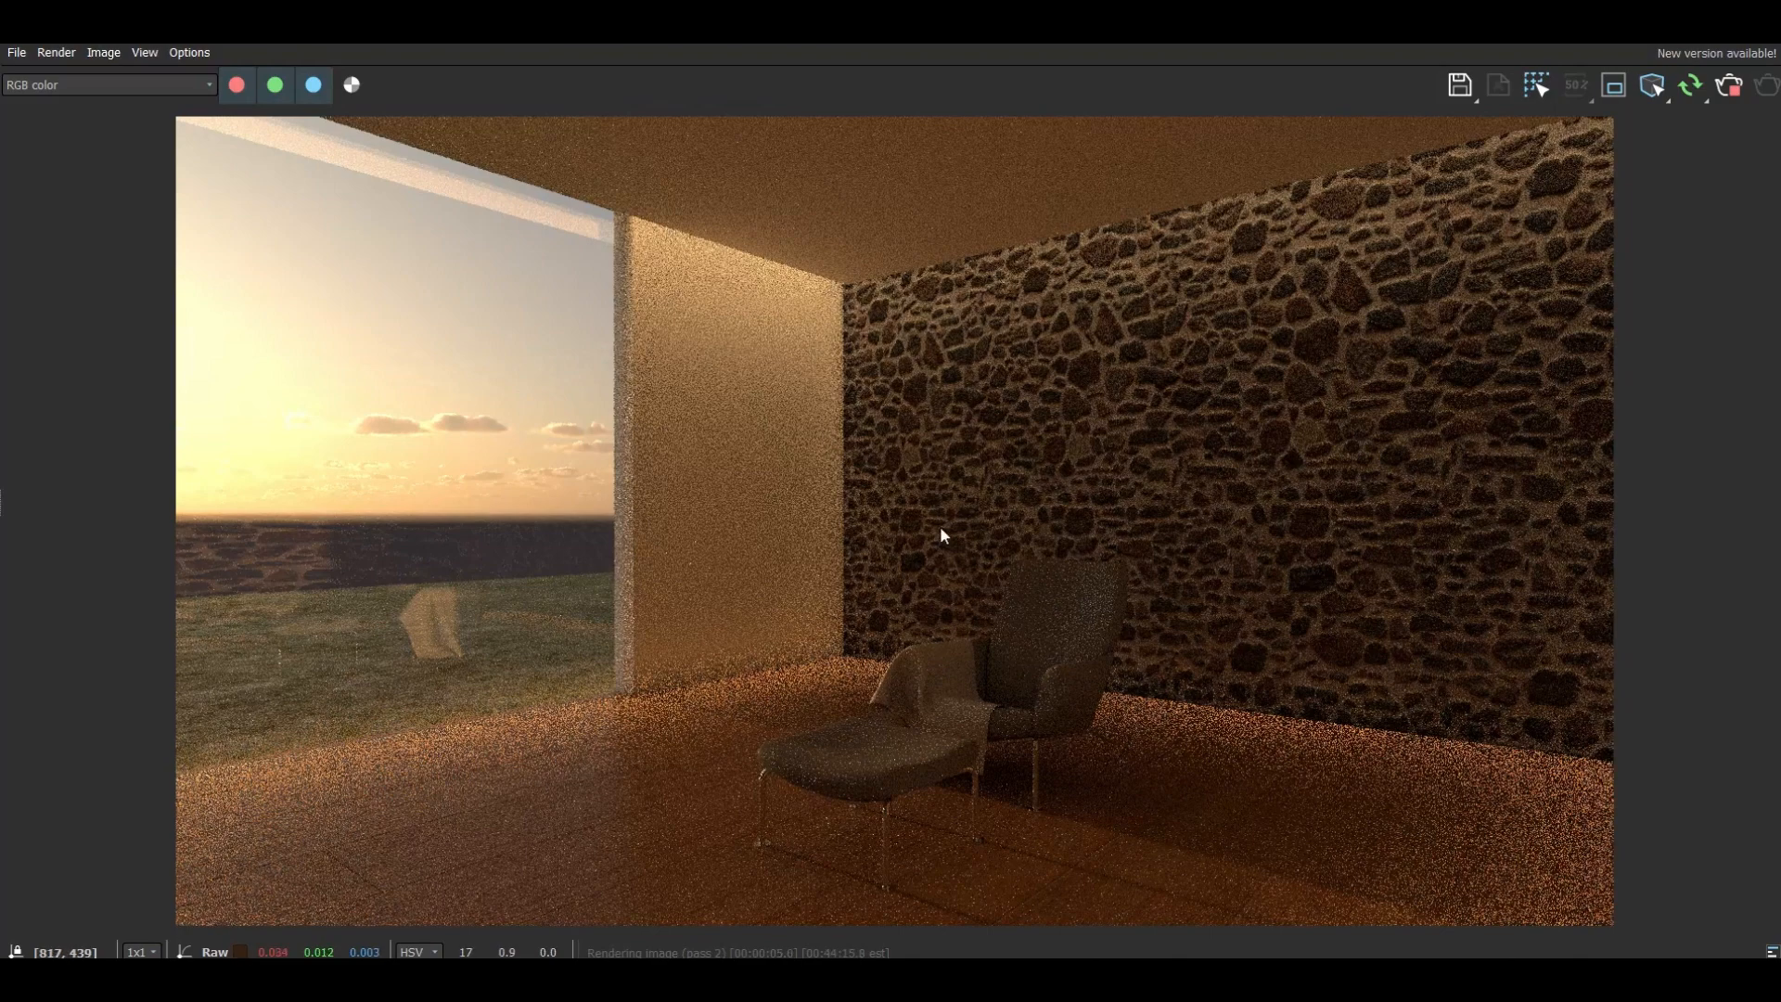
Step: Examine the sunset render with the Pocket Light, stop the interactive render and minimize the frame buffer
scroll(926, 549, down, 2)
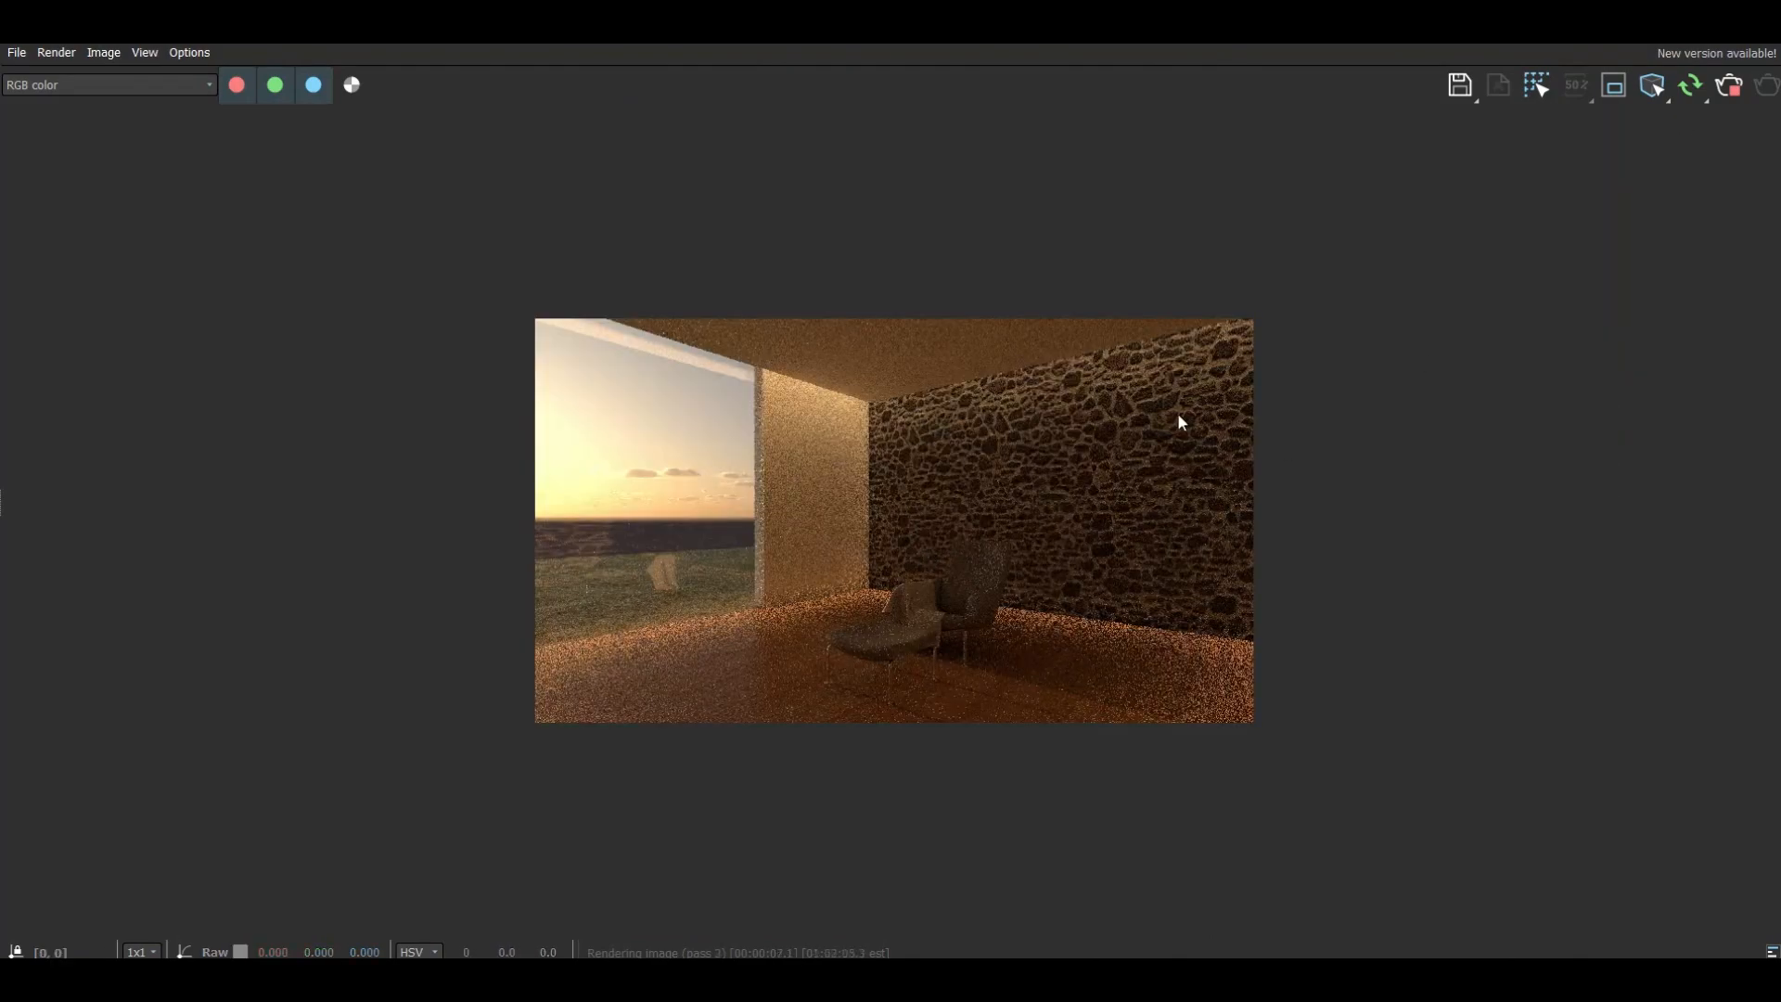
scroll(1054, 515, up, 2)
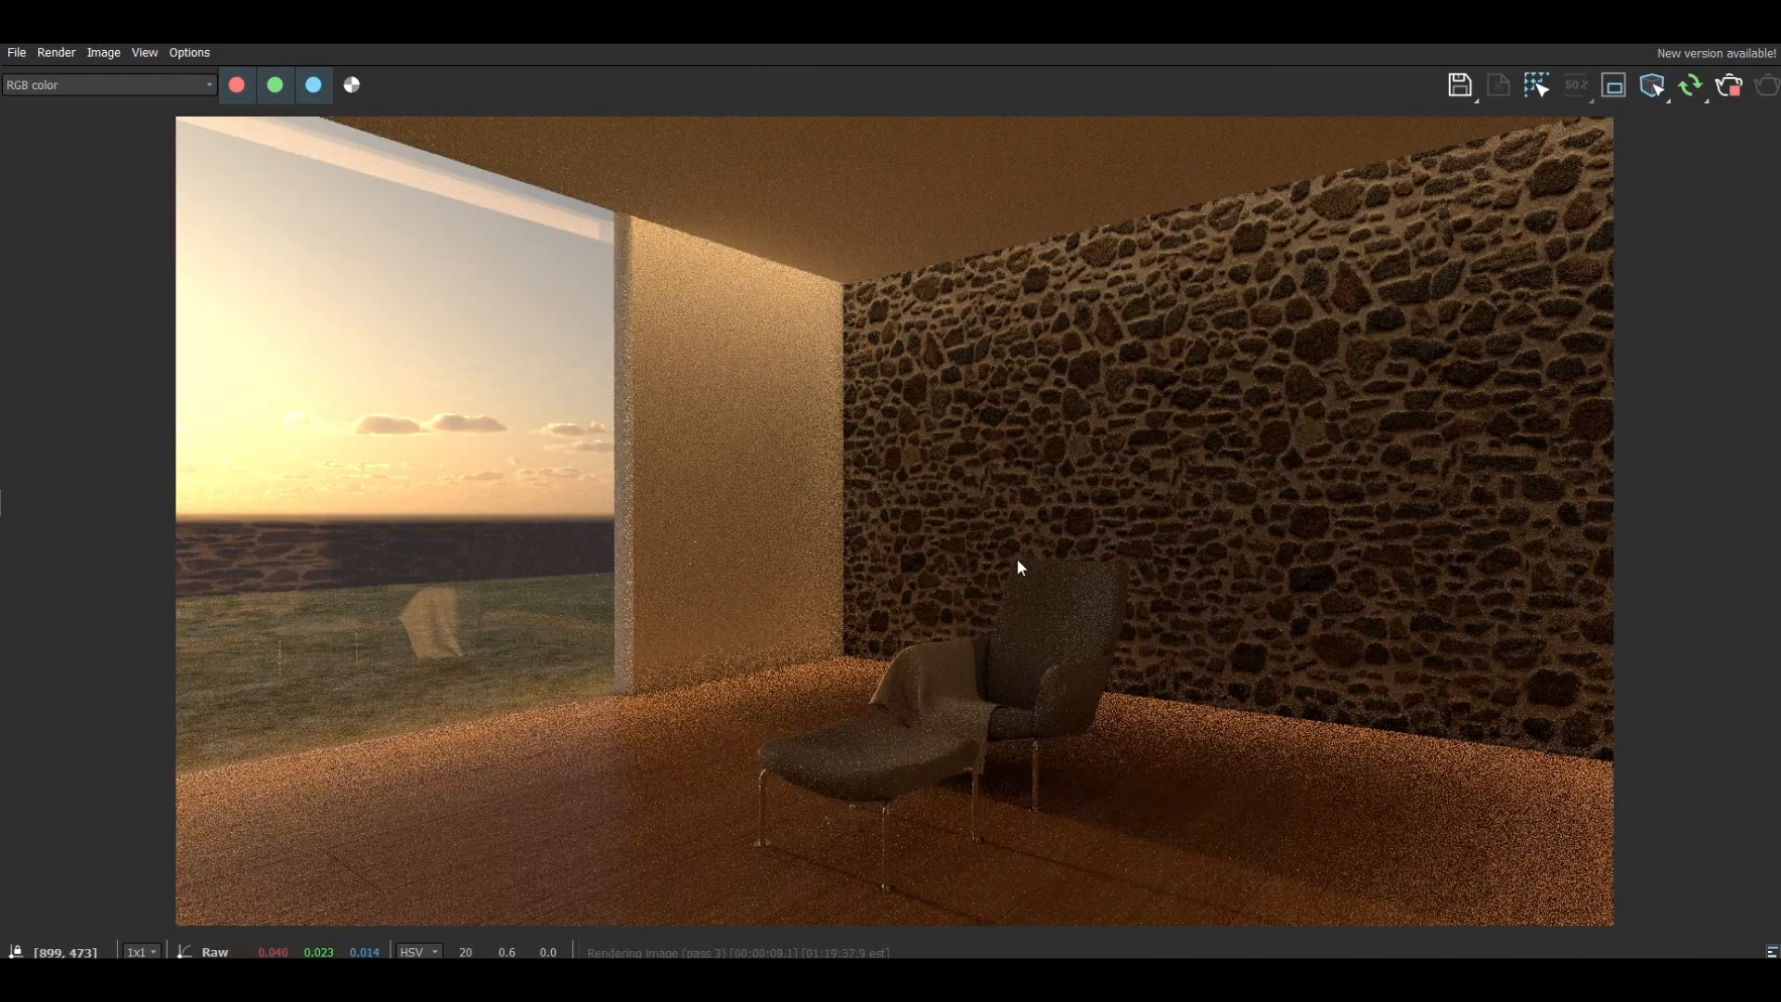
scroll(1017, 558, down, 2)
click(1726, 84)
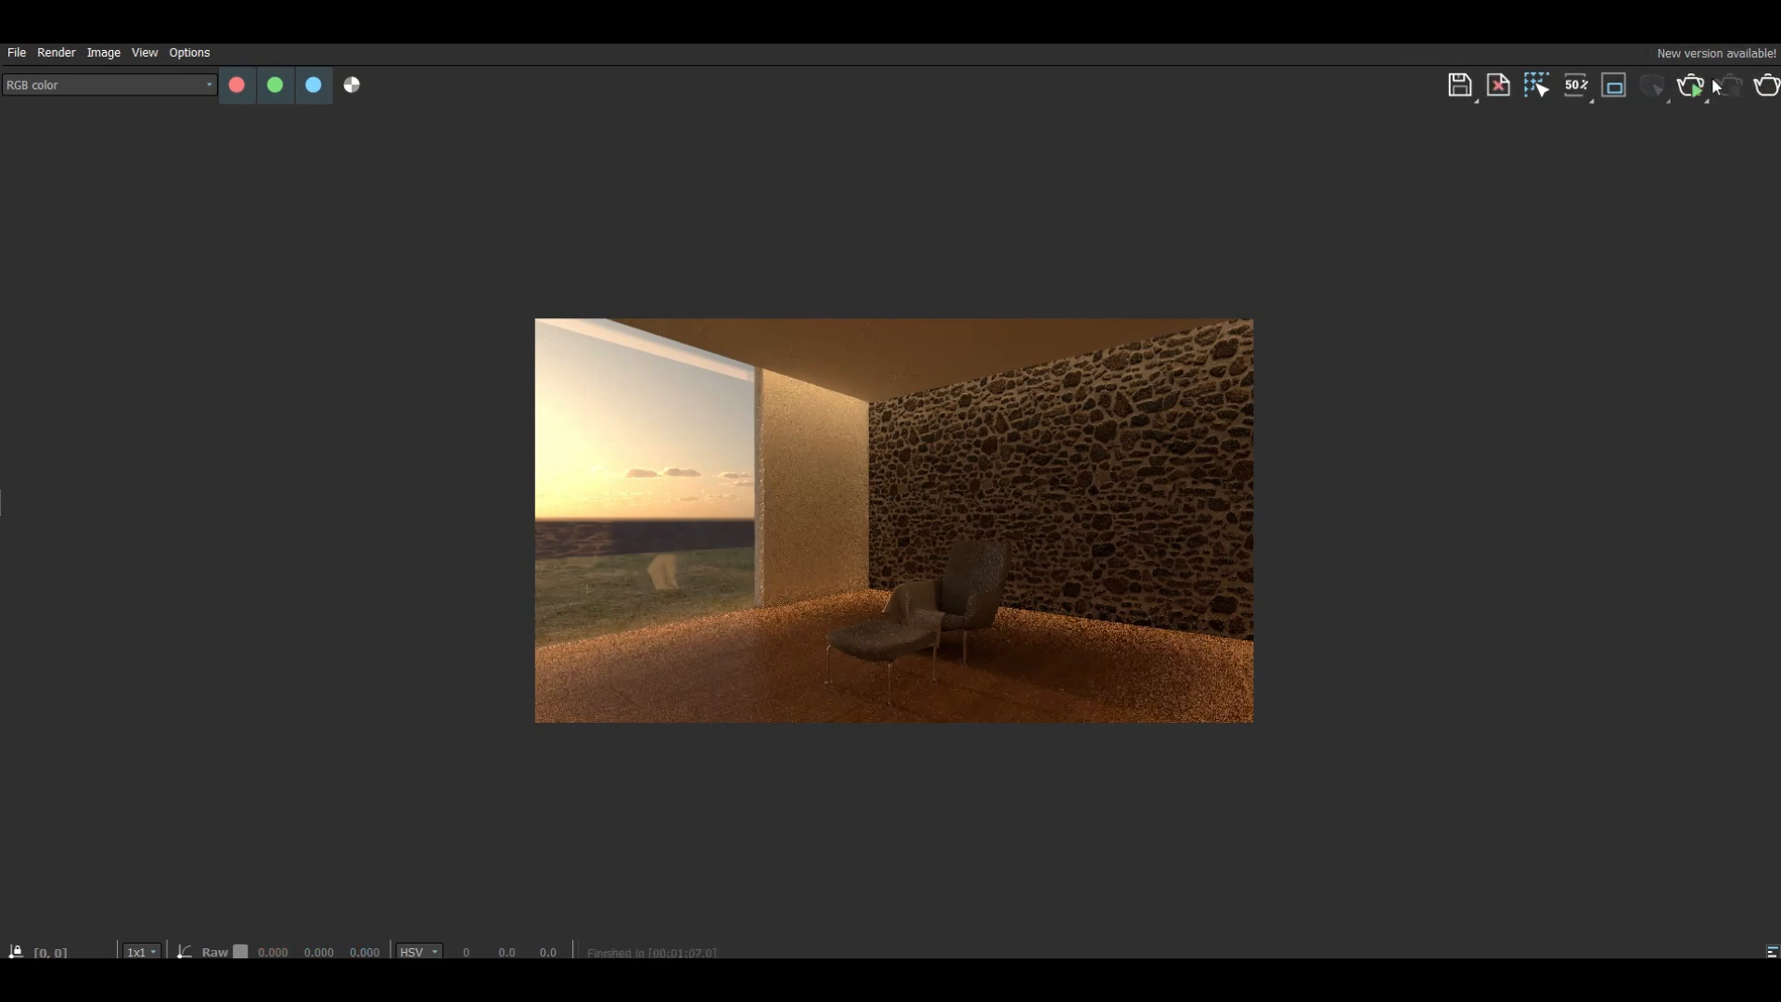
click(1652, 28)
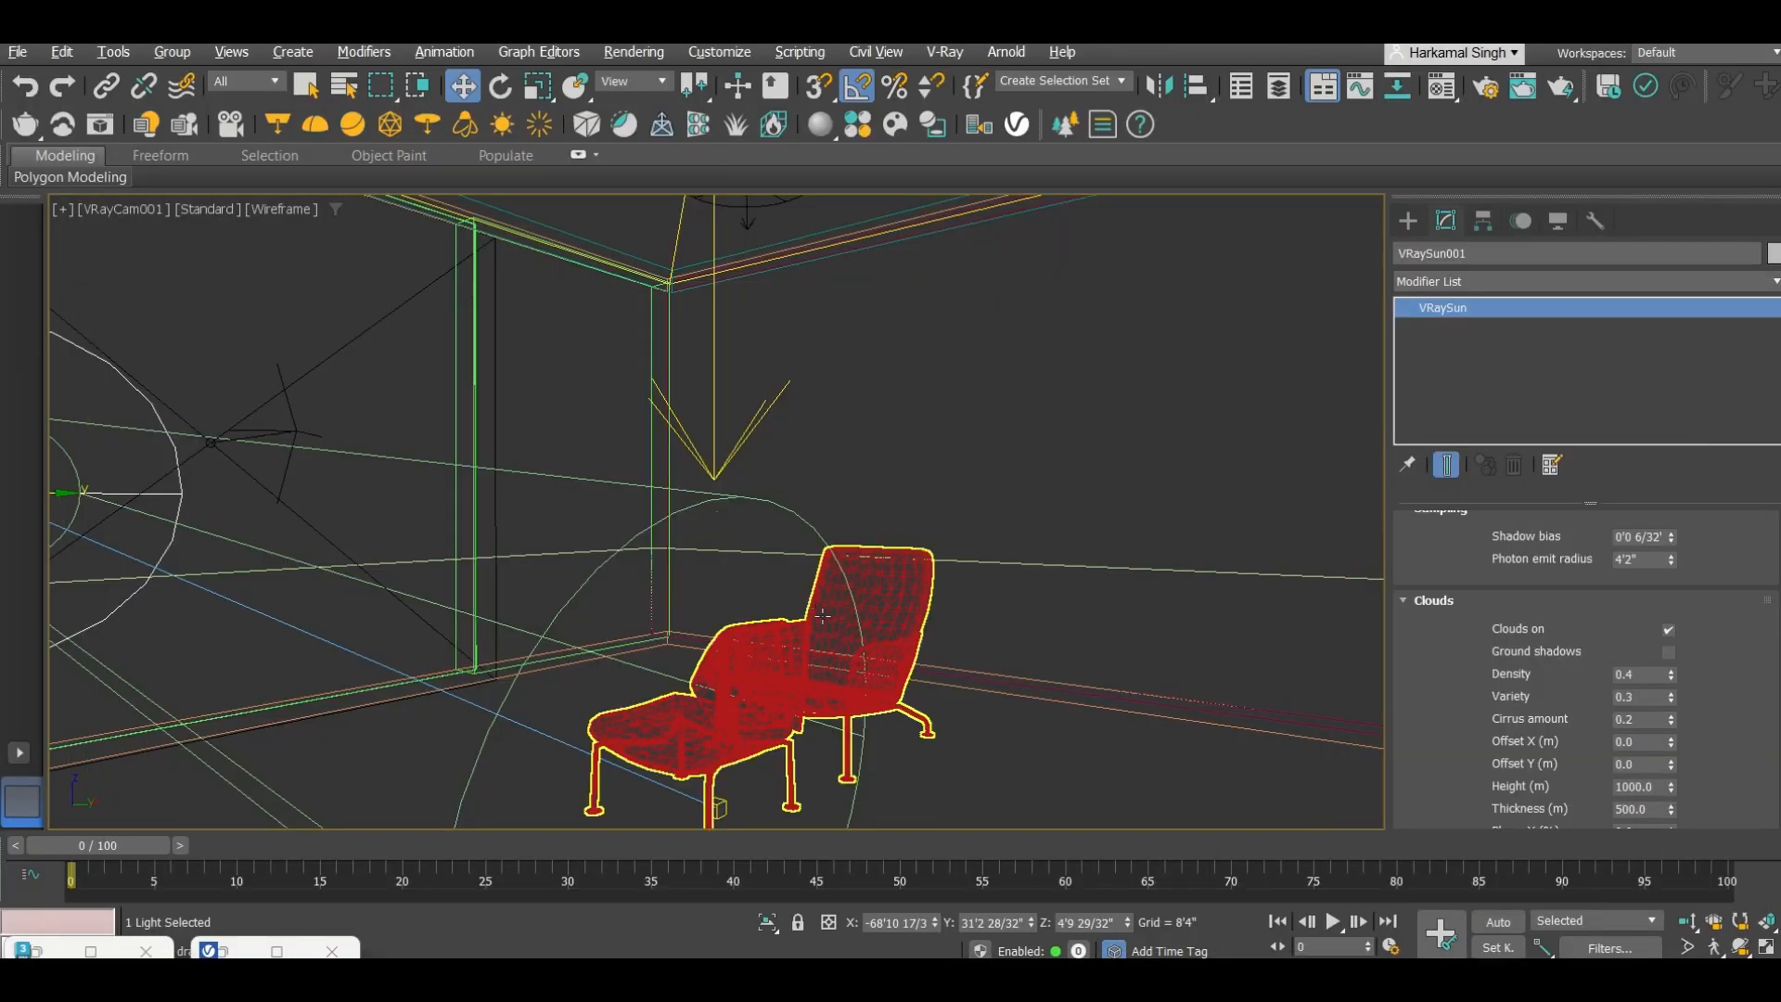
Step: Show the V-Ray light types available for creation and display the camera view with default shading
click(1405, 226)
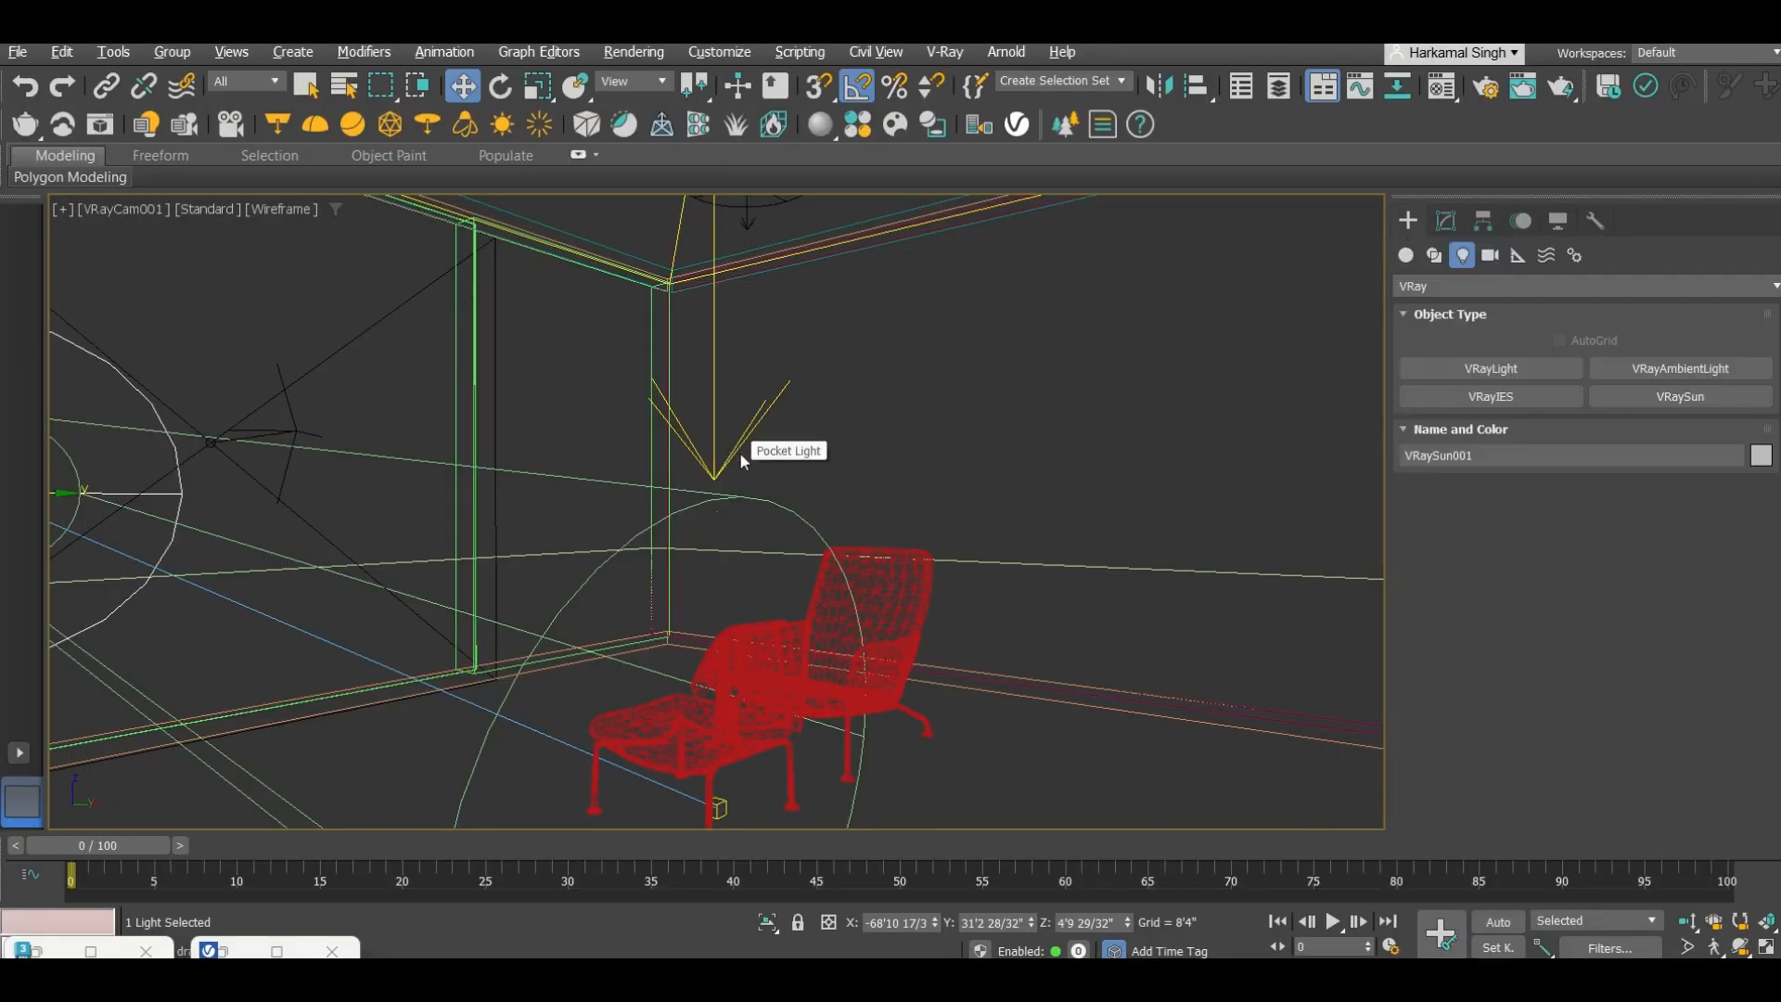
key(F3)
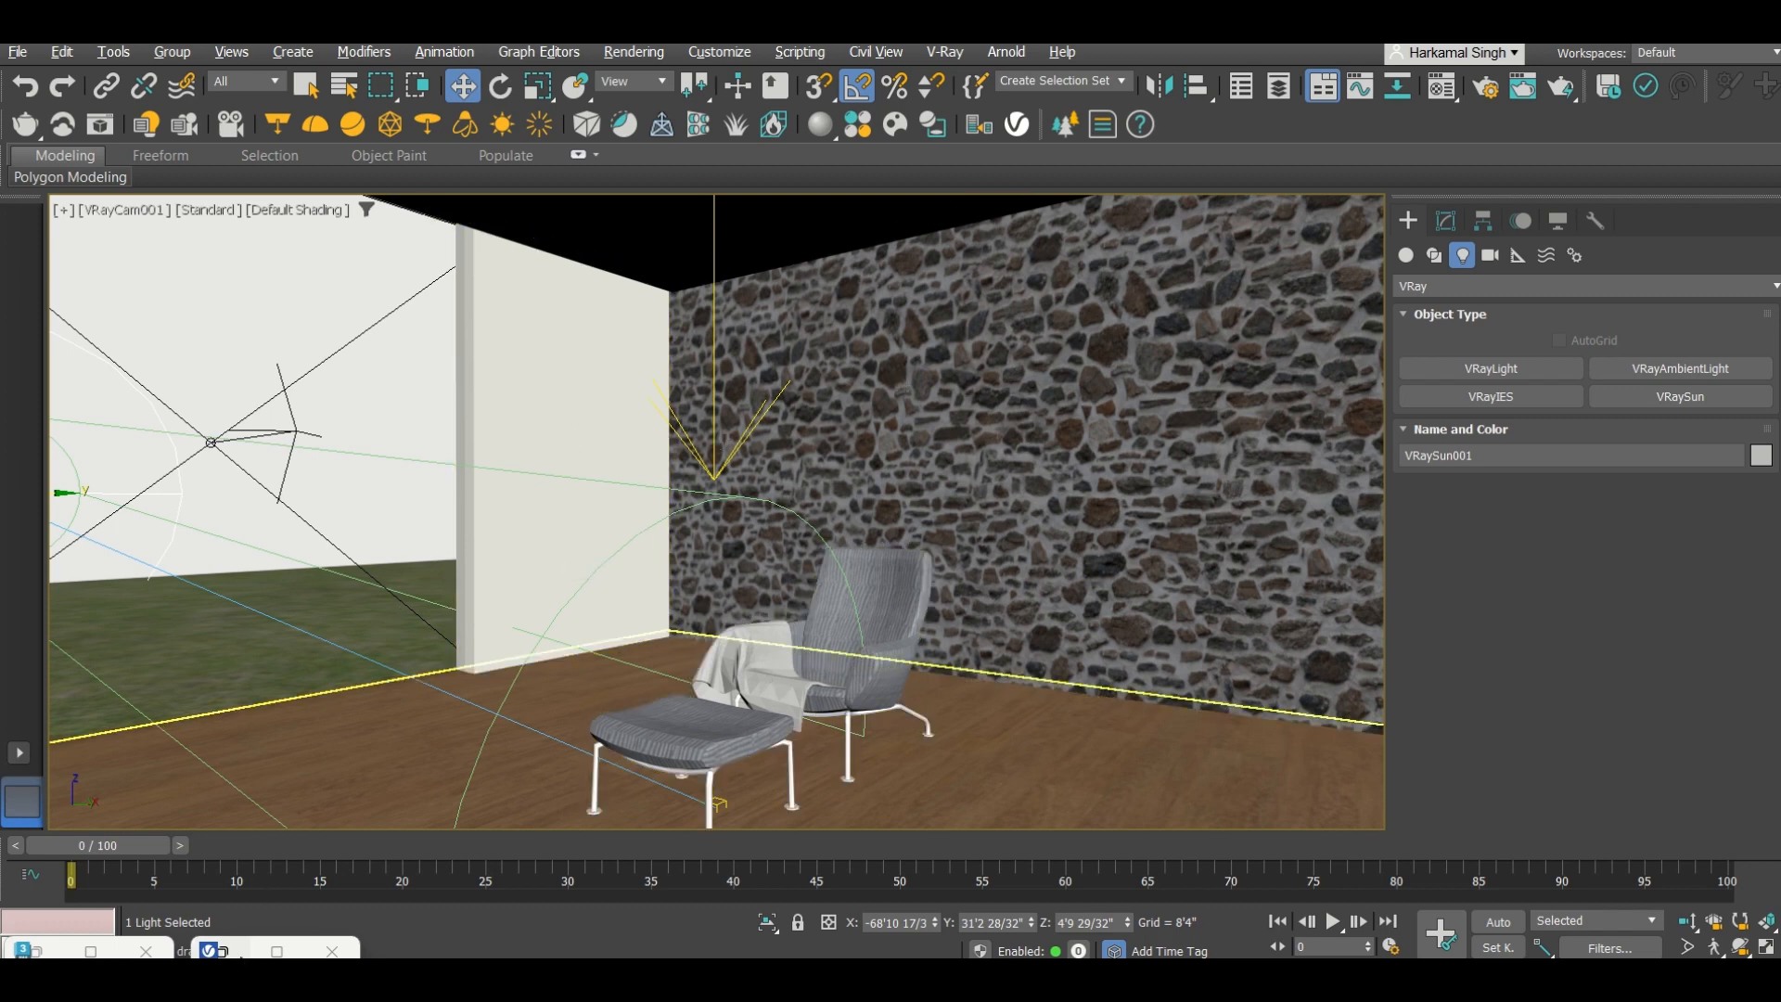
mouse_move(820, 73)
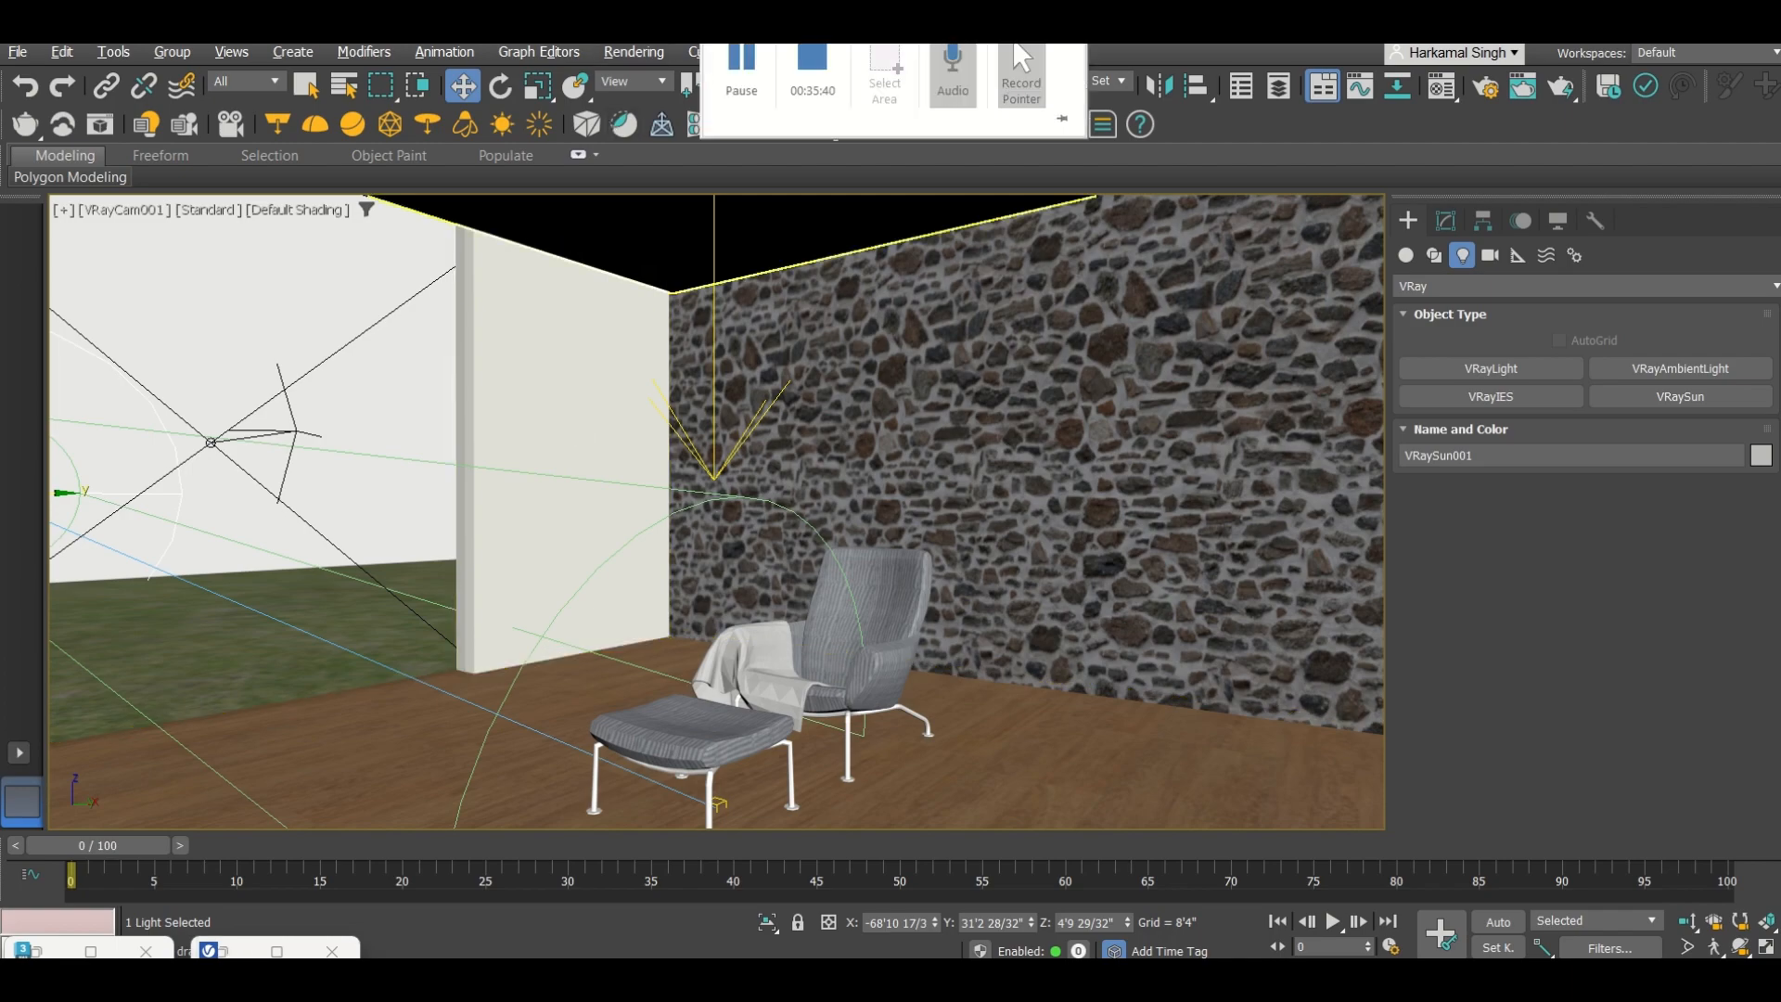